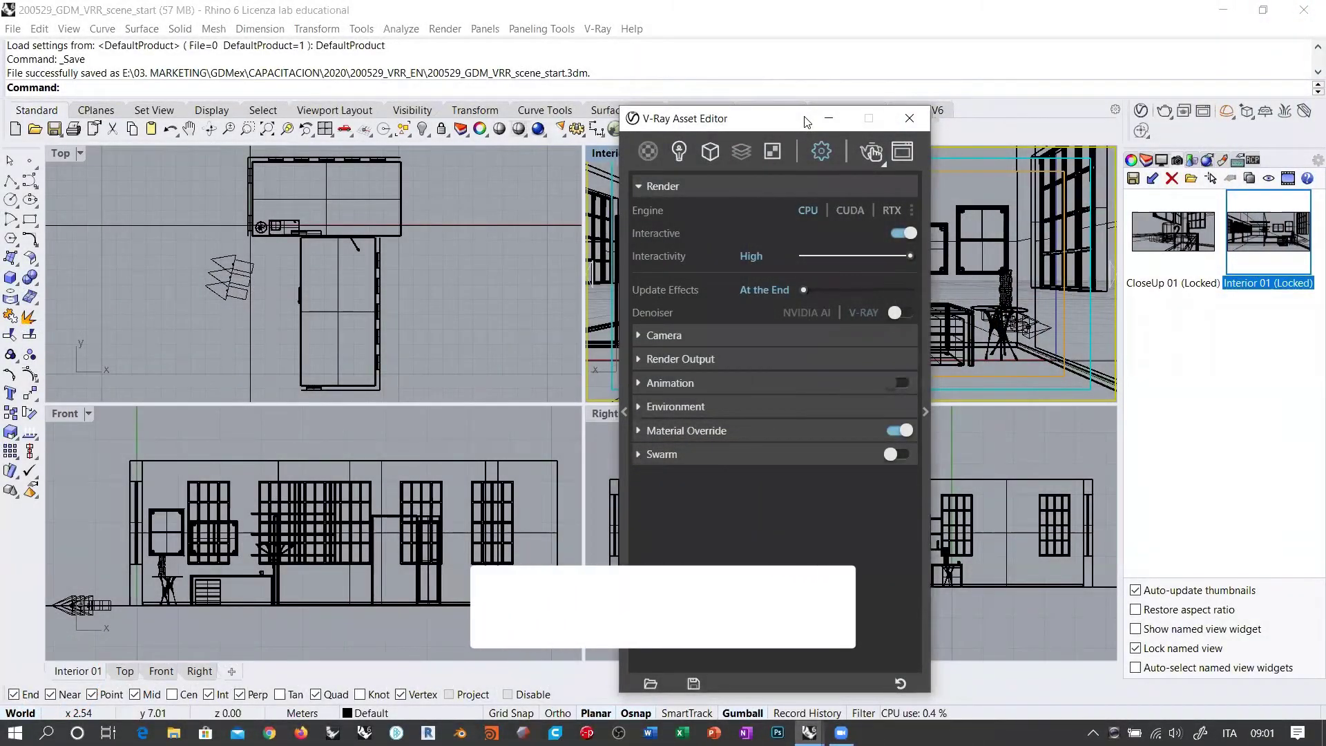
pyautogui.moveTo(807, 121); pyautogui.dragTo(644, 112)
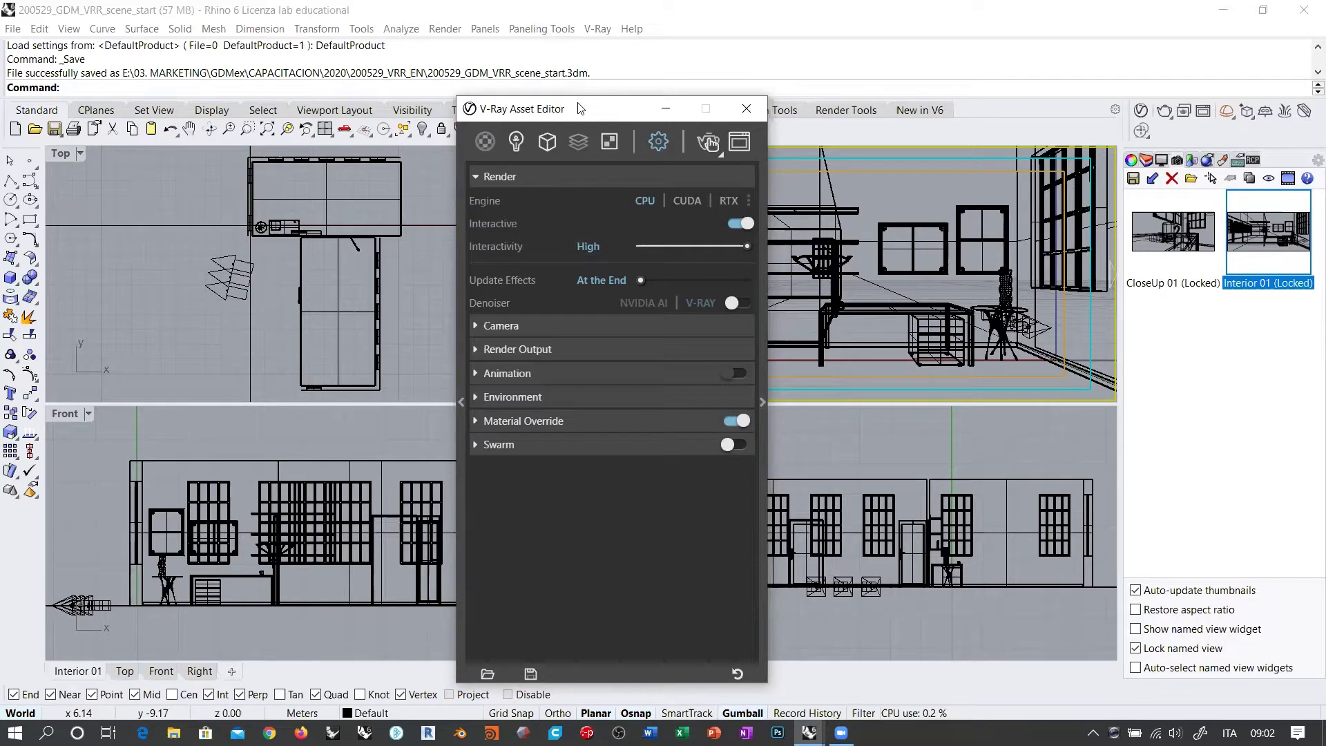
pyautogui.moveTo(580, 109); pyautogui.dragTo(928, 89)
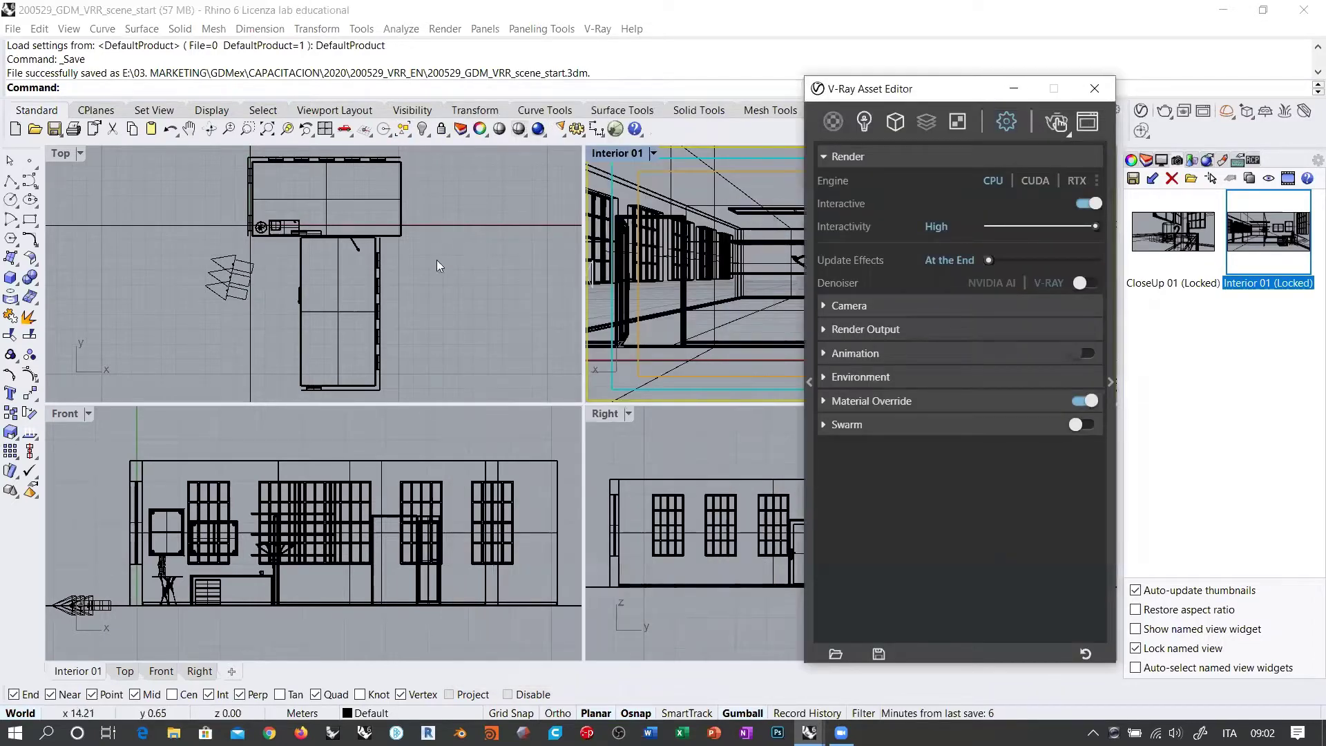
pyautogui.moveTo(898, 94); pyautogui.dragTo(172, 98)
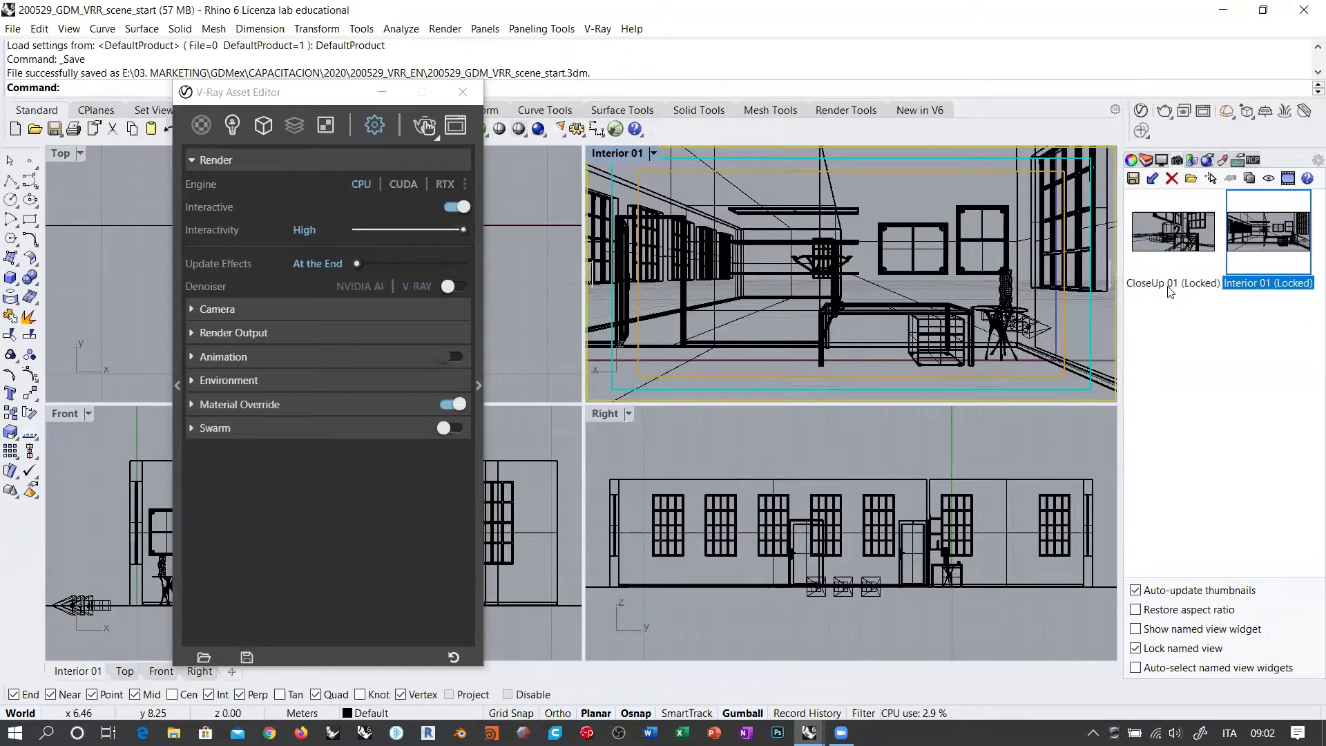
pyautogui.click(1167, 287)
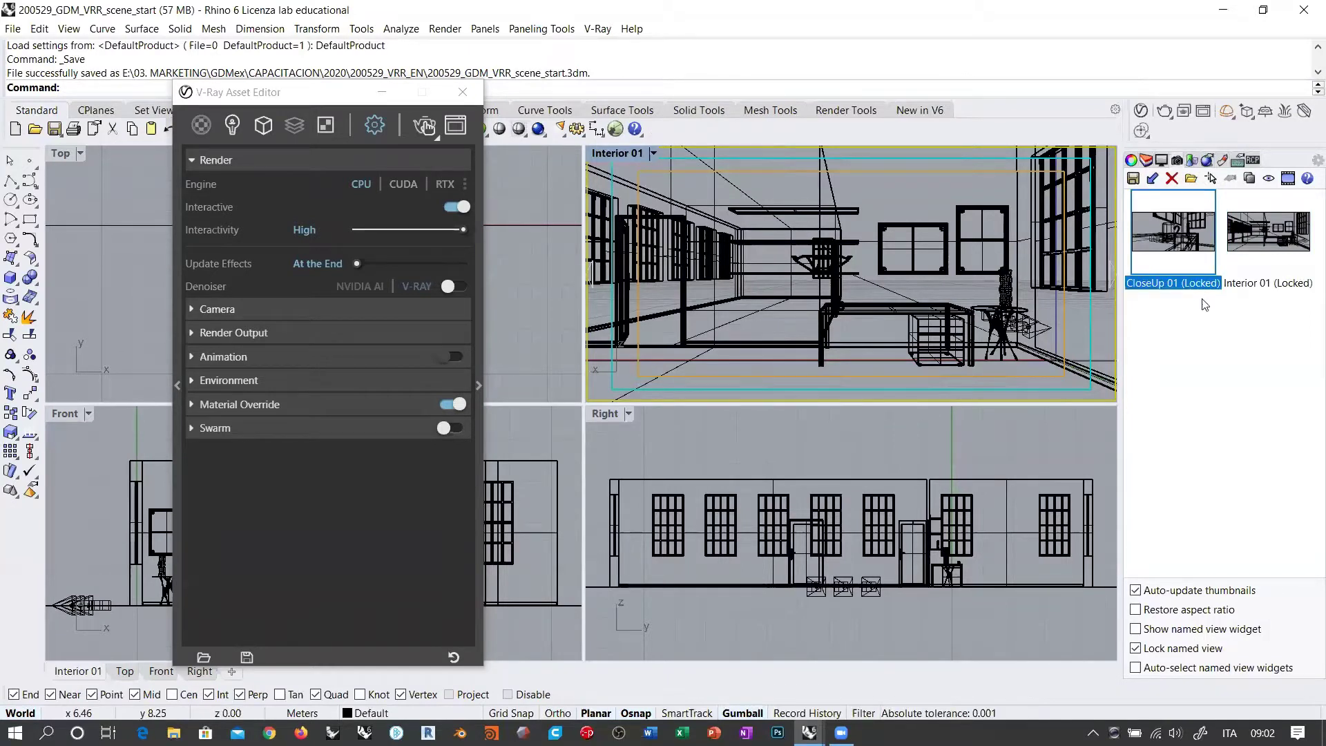
pyautogui.click(1216, 343)
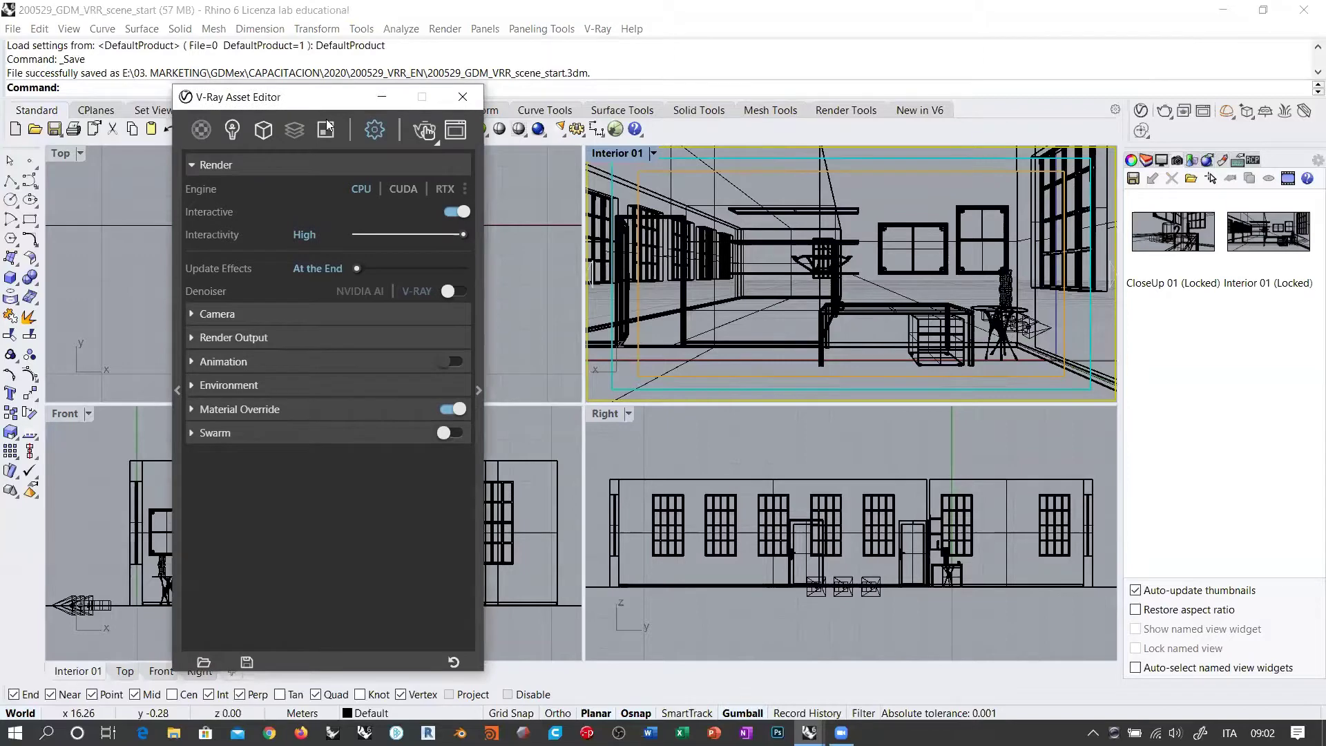
# Examine the desk closely in the Top view and briefly select the small cup standing on it.
pyautogui.moveTo(313, 92); pyautogui.dragTo(707, 419)
pyautogui.click(282, 205)
pyautogui.scroll(5, 283, 270)
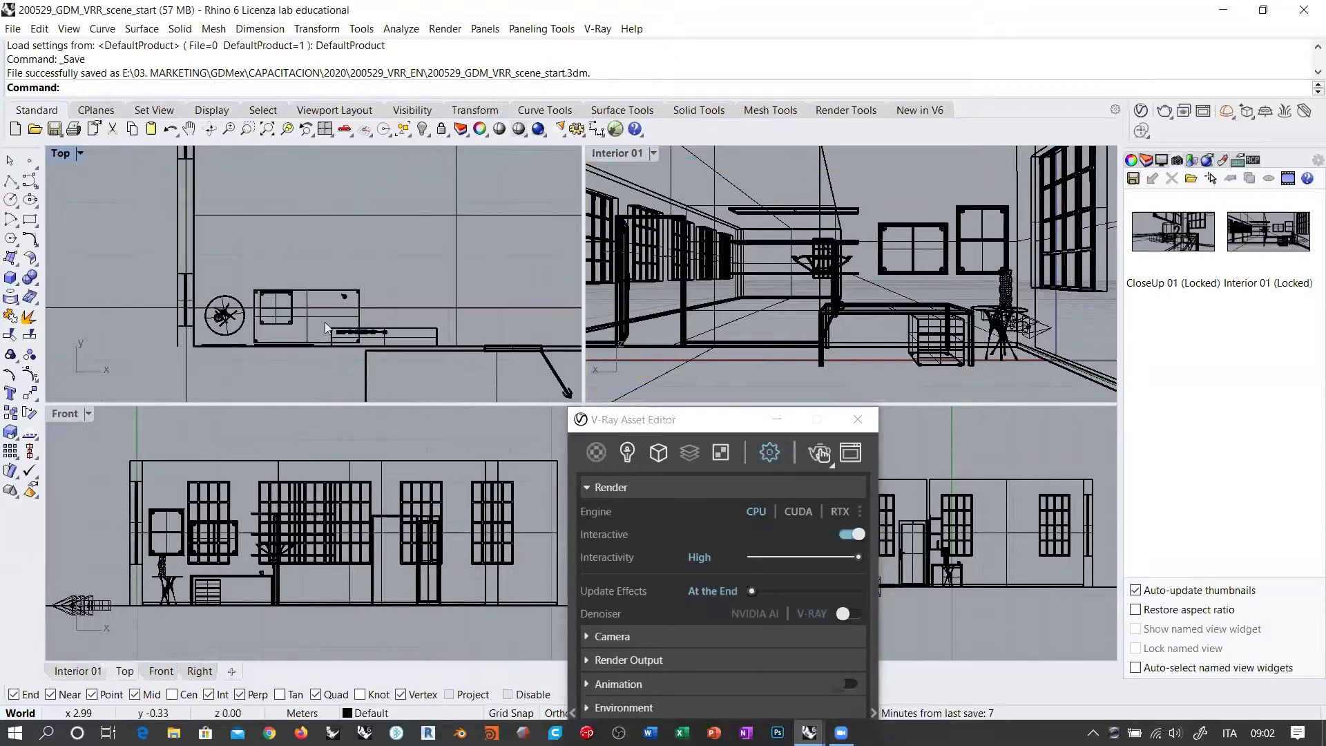
pyautogui.moveTo(316, 305); pyautogui.dragTo(355, 295, button='right')
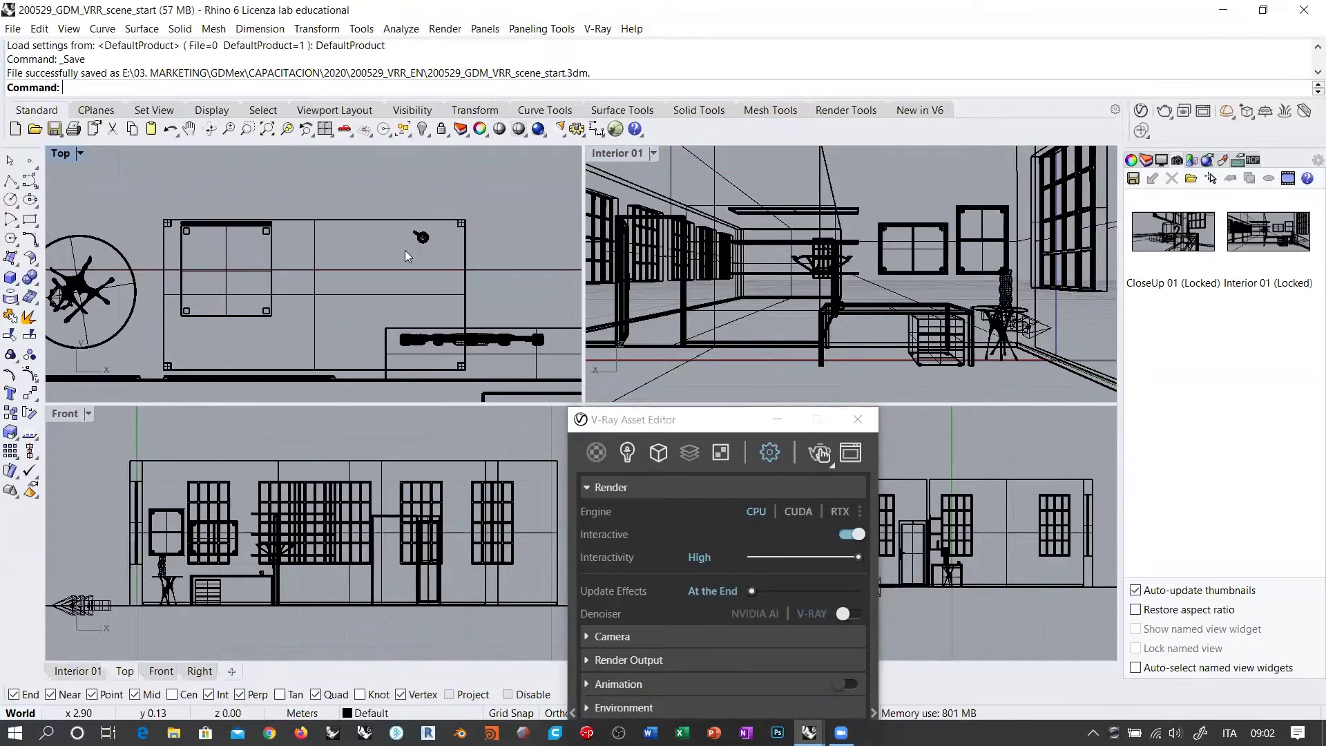
pyautogui.click(420, 239)
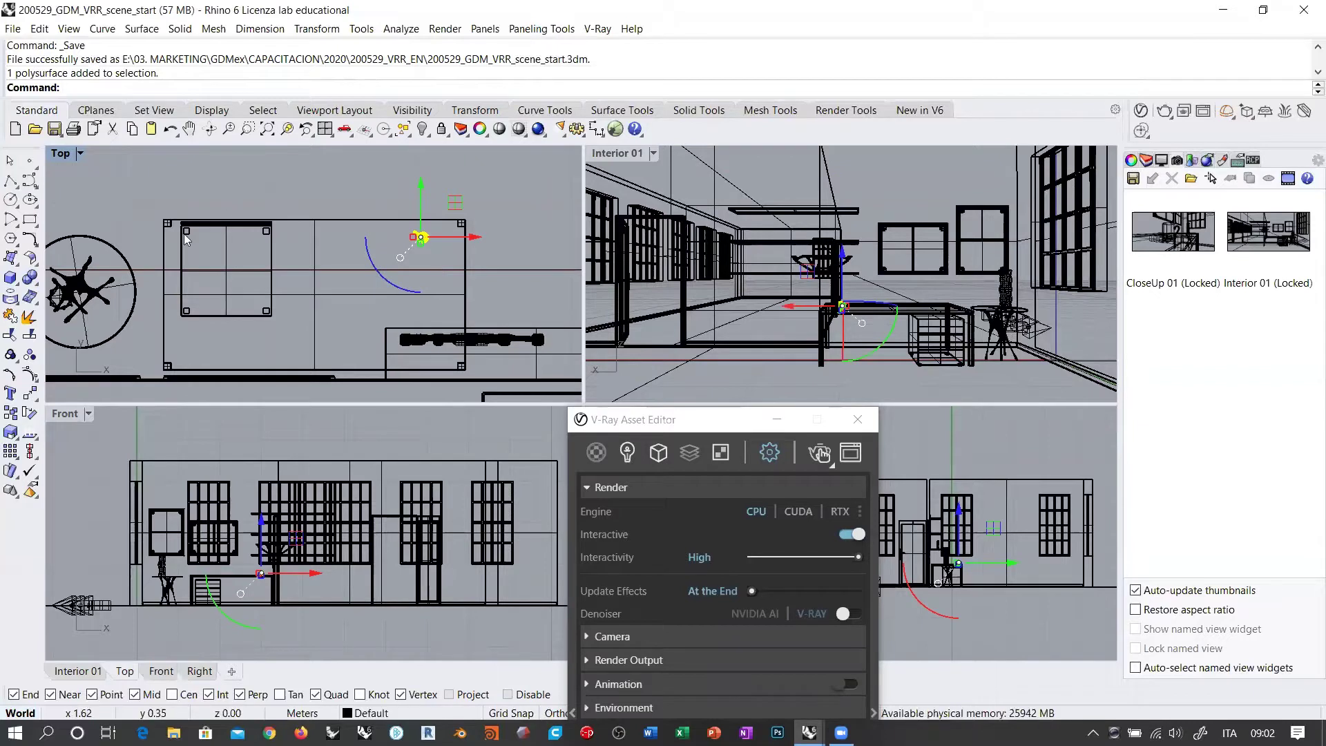
pyautogui.click(450, 253)
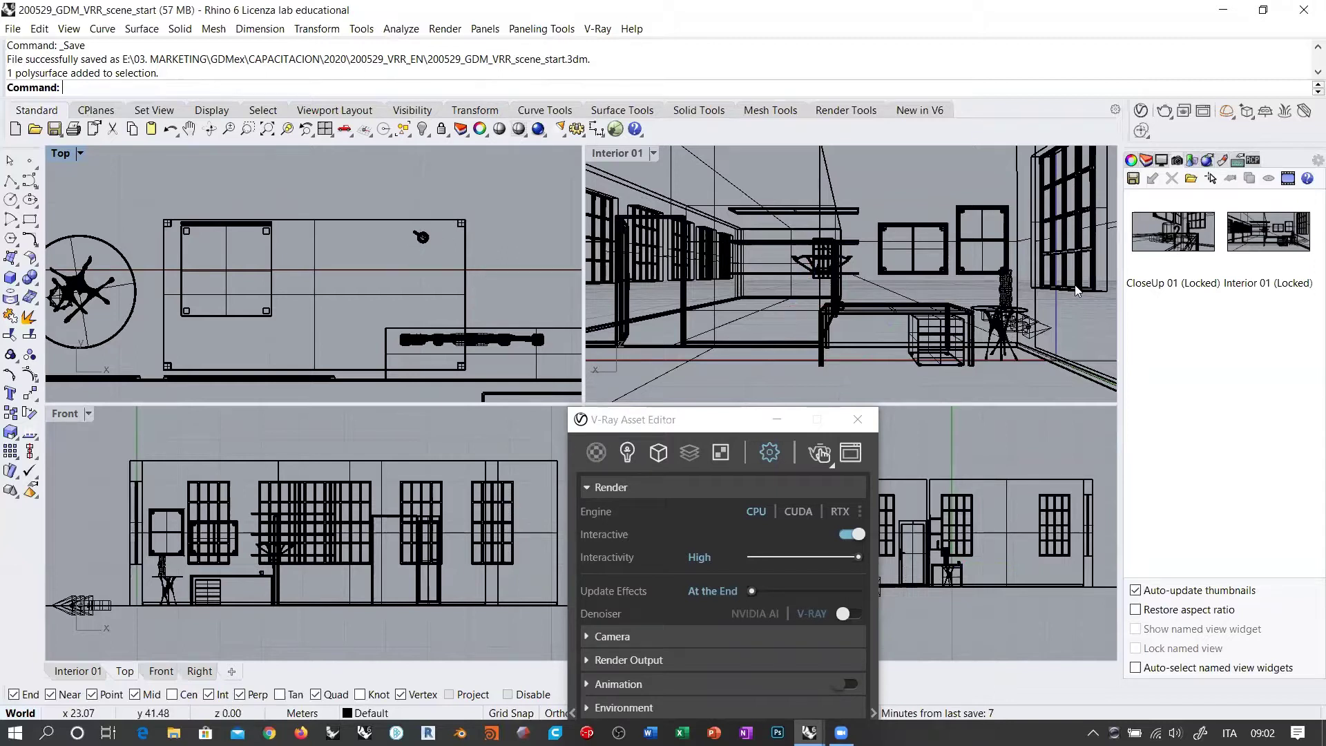
# Restore the CloseUp 01 named view in the Interior 01 viewport.
pyautogui.click(631, 176)
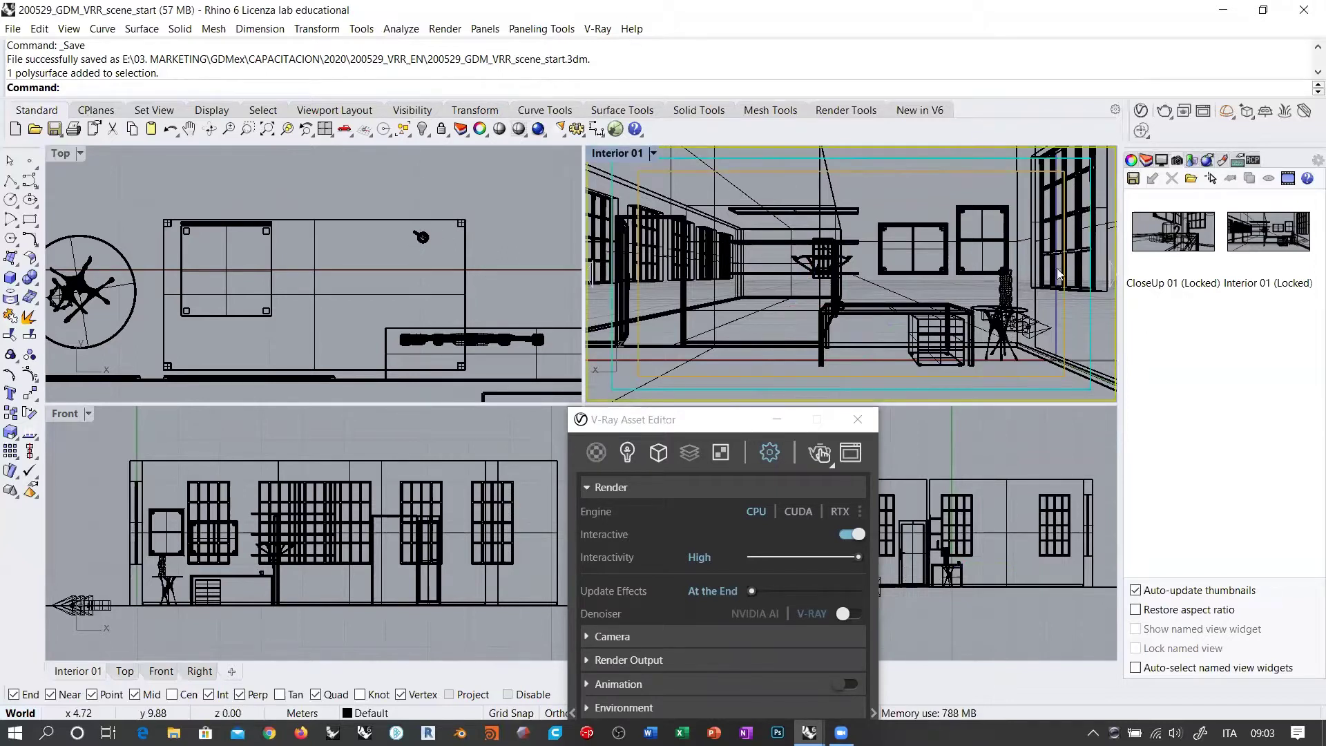
pyautogui.doubleClick(1167, 238)
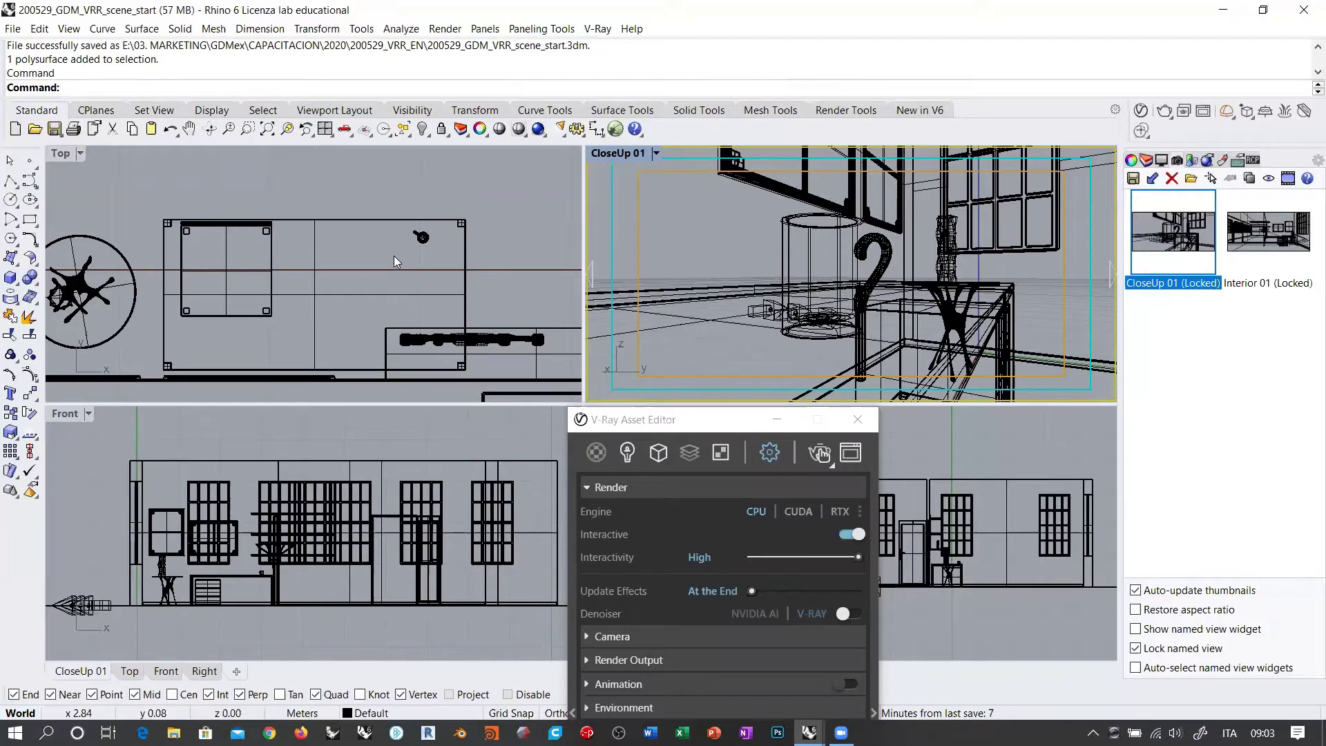
# Show the CloseUp 01 viewport's camera object, check its position beside the desk in the Top view, and hide it again.
pyautogui.moveTo(393, 256); pyautogui.dragTo(407, 249, button='right')
pyautogui.click(707, 258)
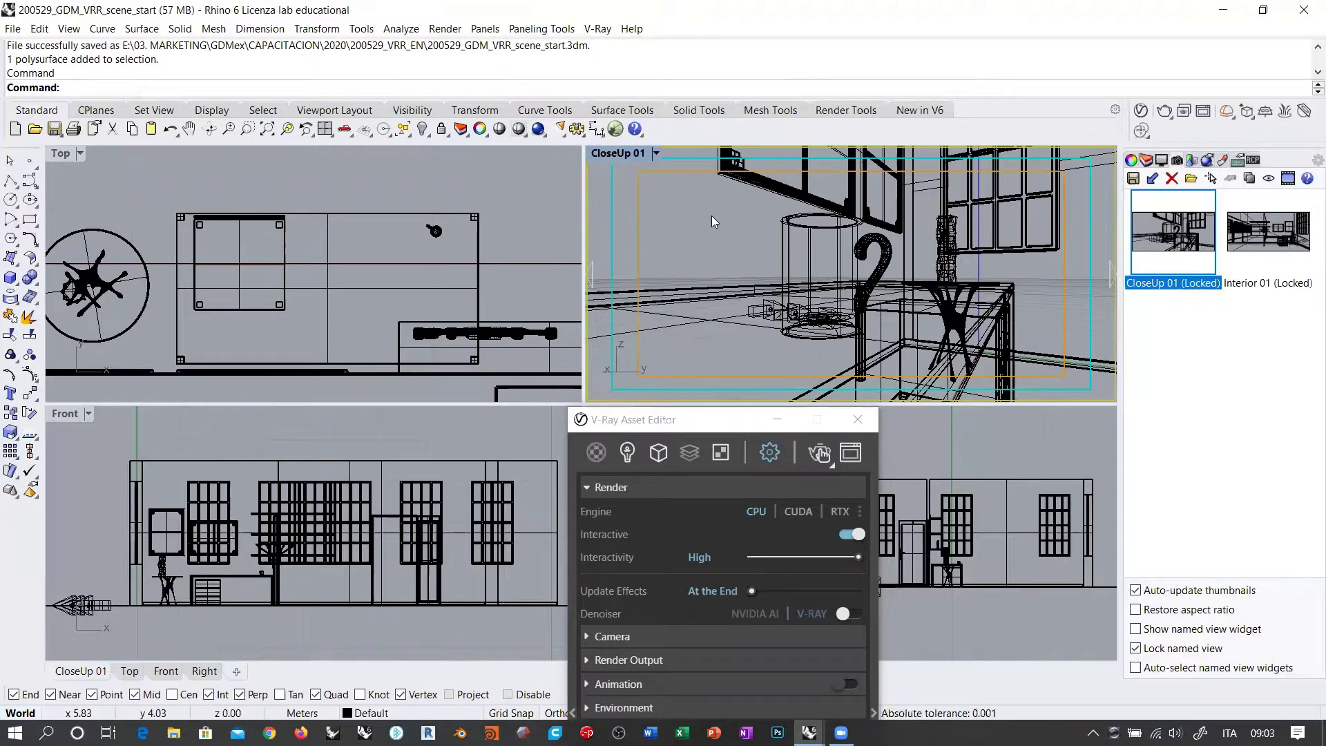
pyautogui.press('F6')
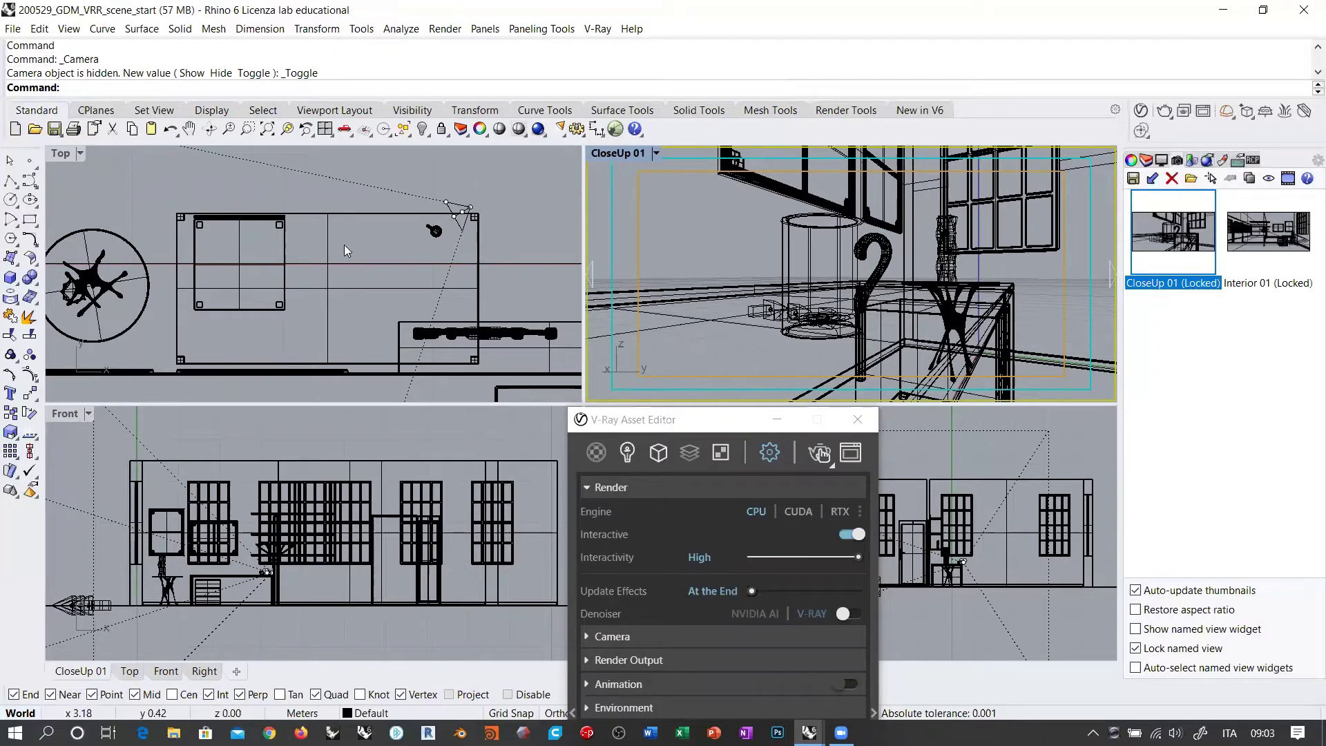
pyautogui.scroll(-4, 359, 236)
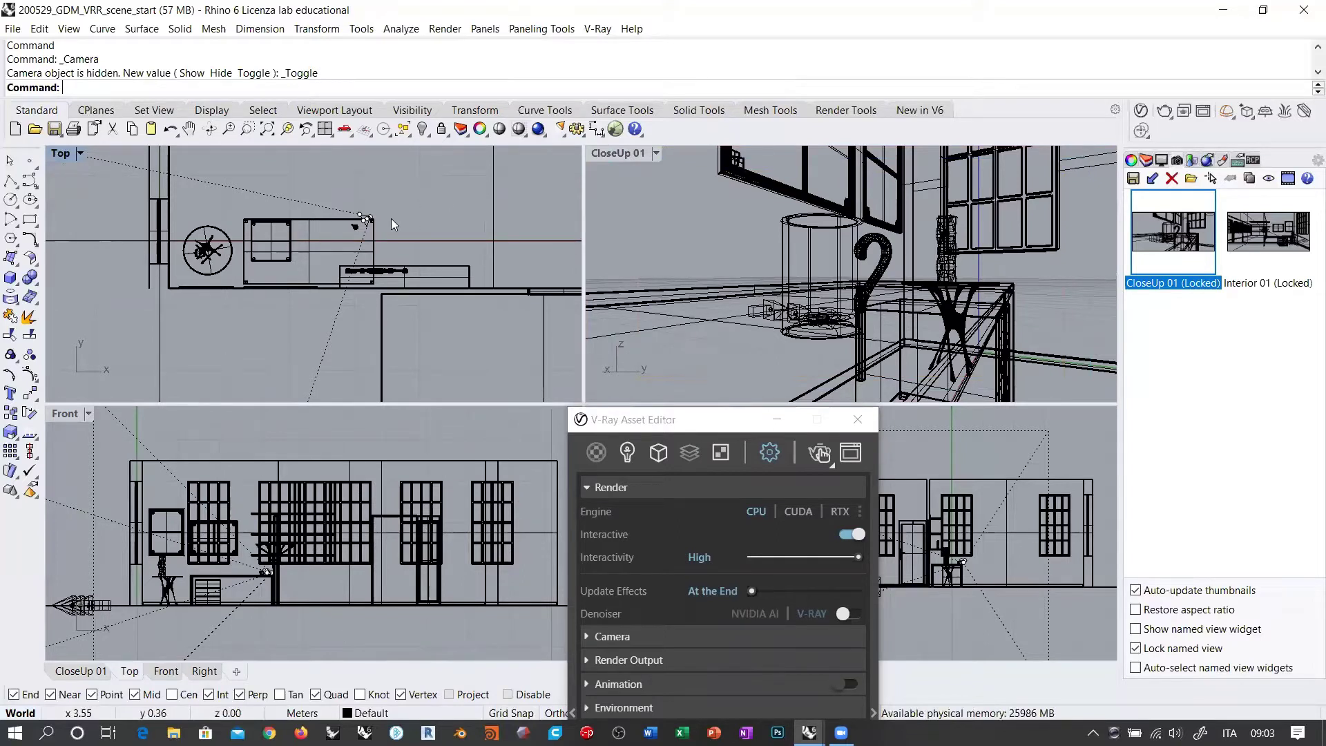
pyautogui.click(754, 202)
pyautogui.press('F6')
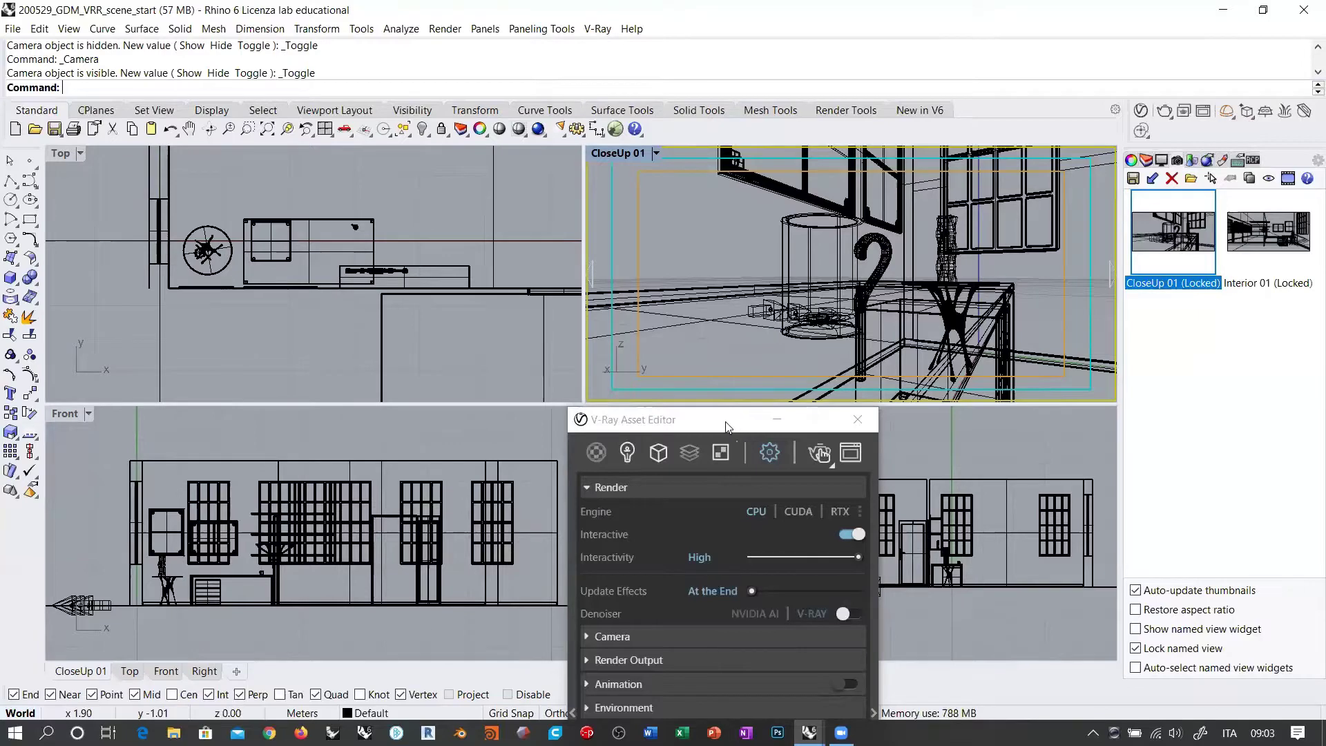
# Set the V-Ray render output to a 1:1 - Square aspect ratio with an image size of 1080 x 1080.
pyautogui.click(700, 426)
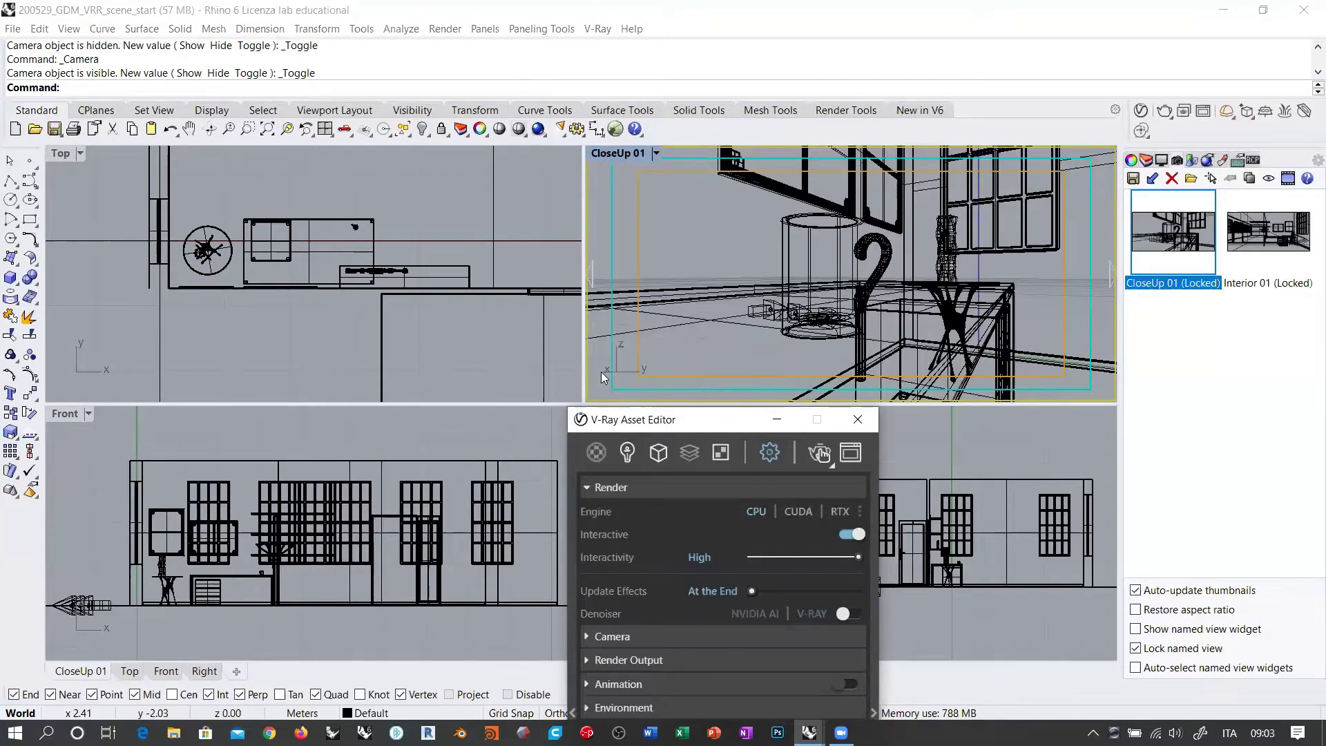
pyautogui.moveTo(690, 419); pyautogui.dragTo(174, 57)
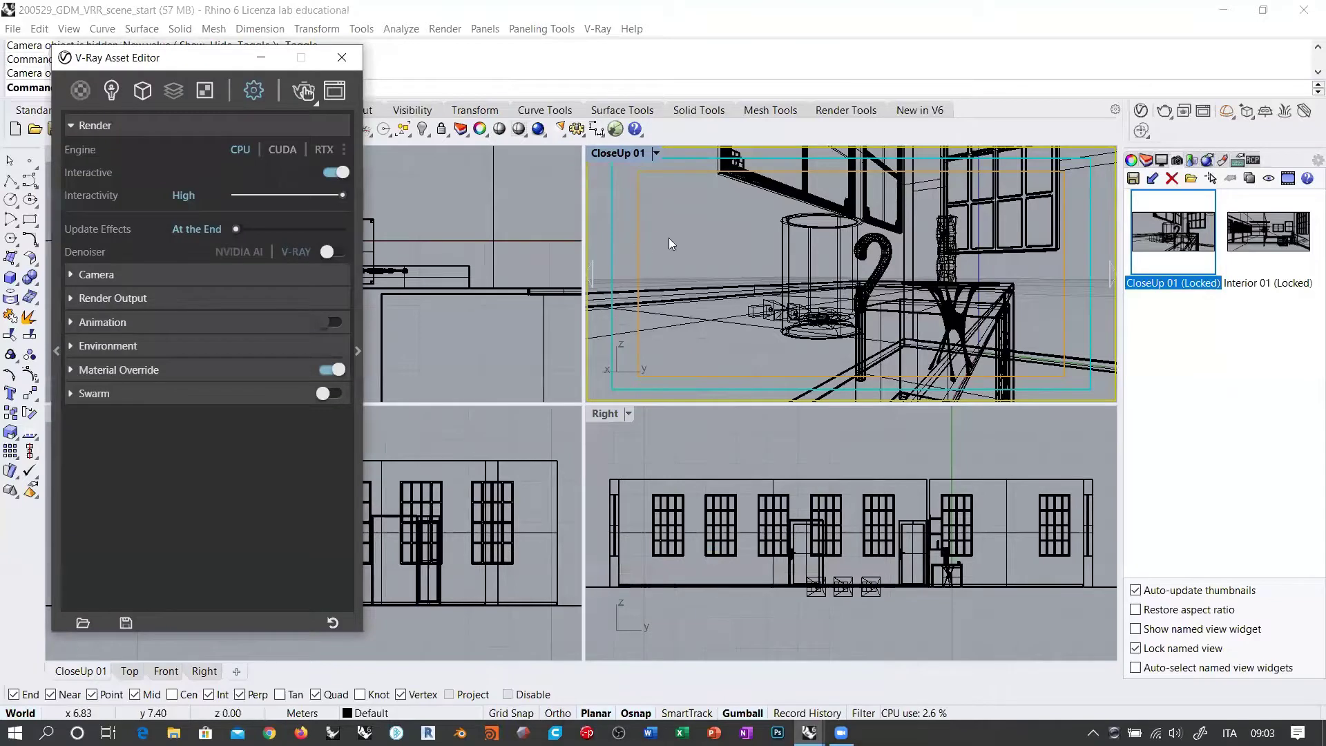
pyautogui.click(716, 243)
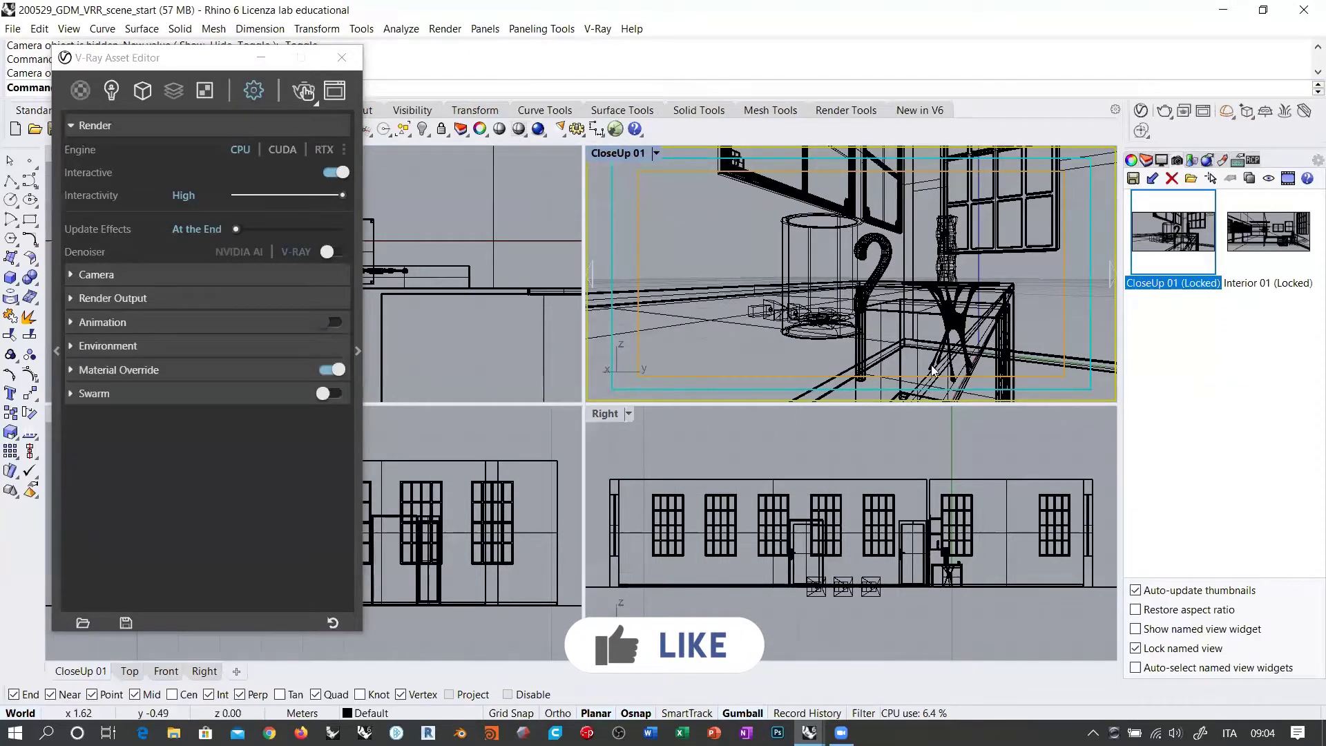
pyautogui.click(73, 298)
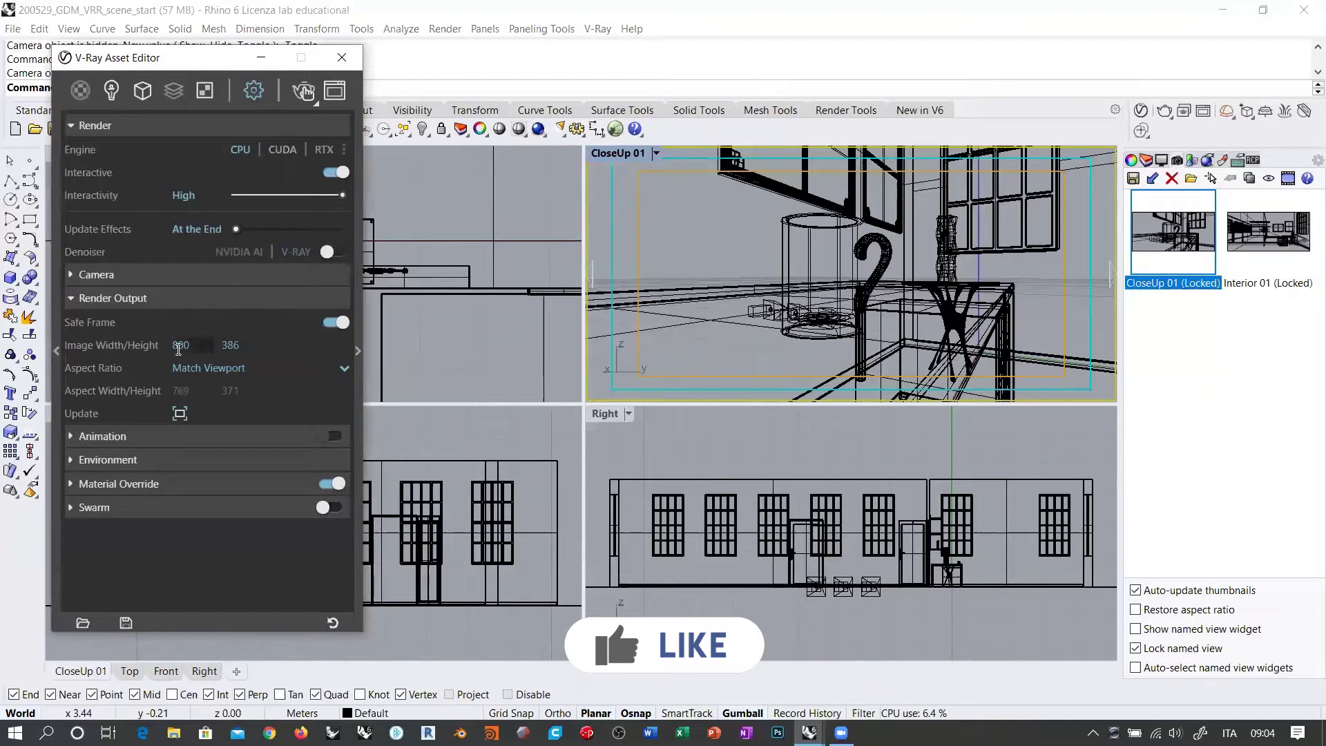
pyautogui.click(195, 369)
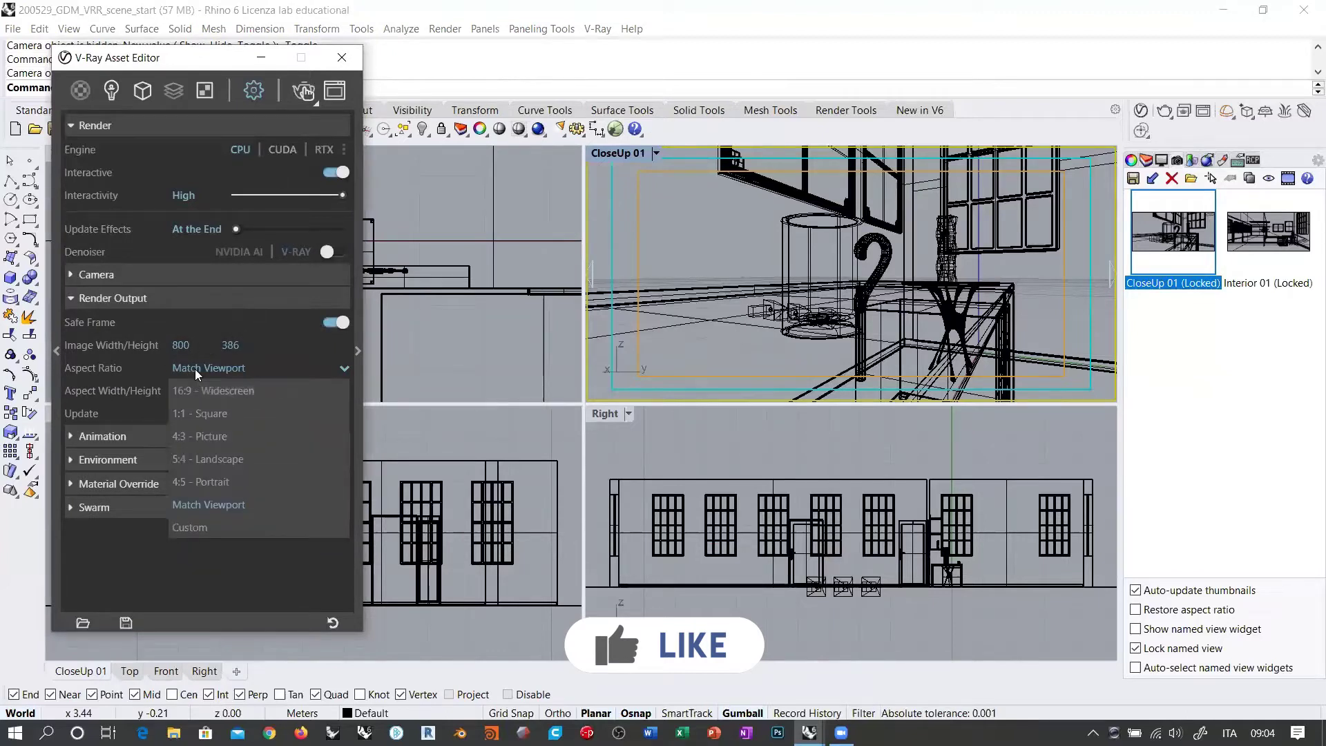
pyautogui.click(216, 414)
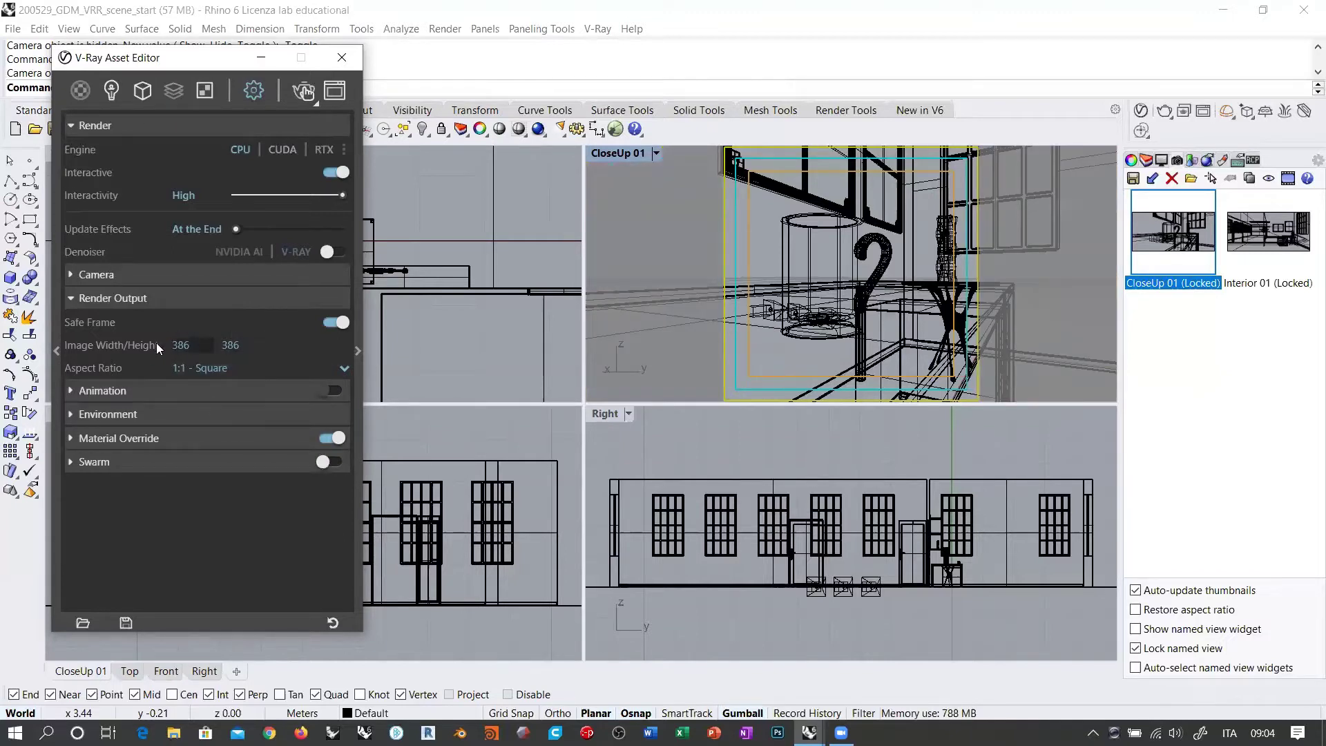
pyautogui.click(196, 341)
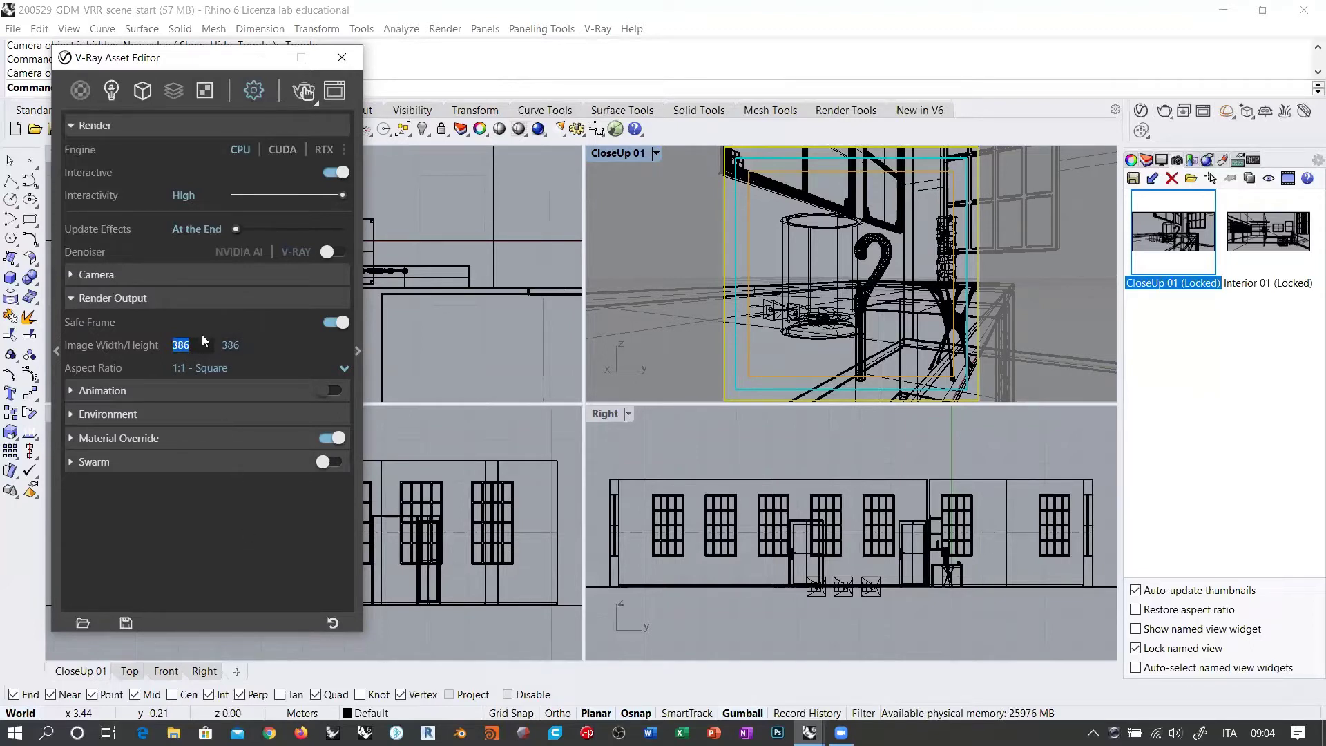
pyautogui.write('10')
pyautogui.press('Tab')
pyautogui.write('1080')
pyautogui.press('Return')
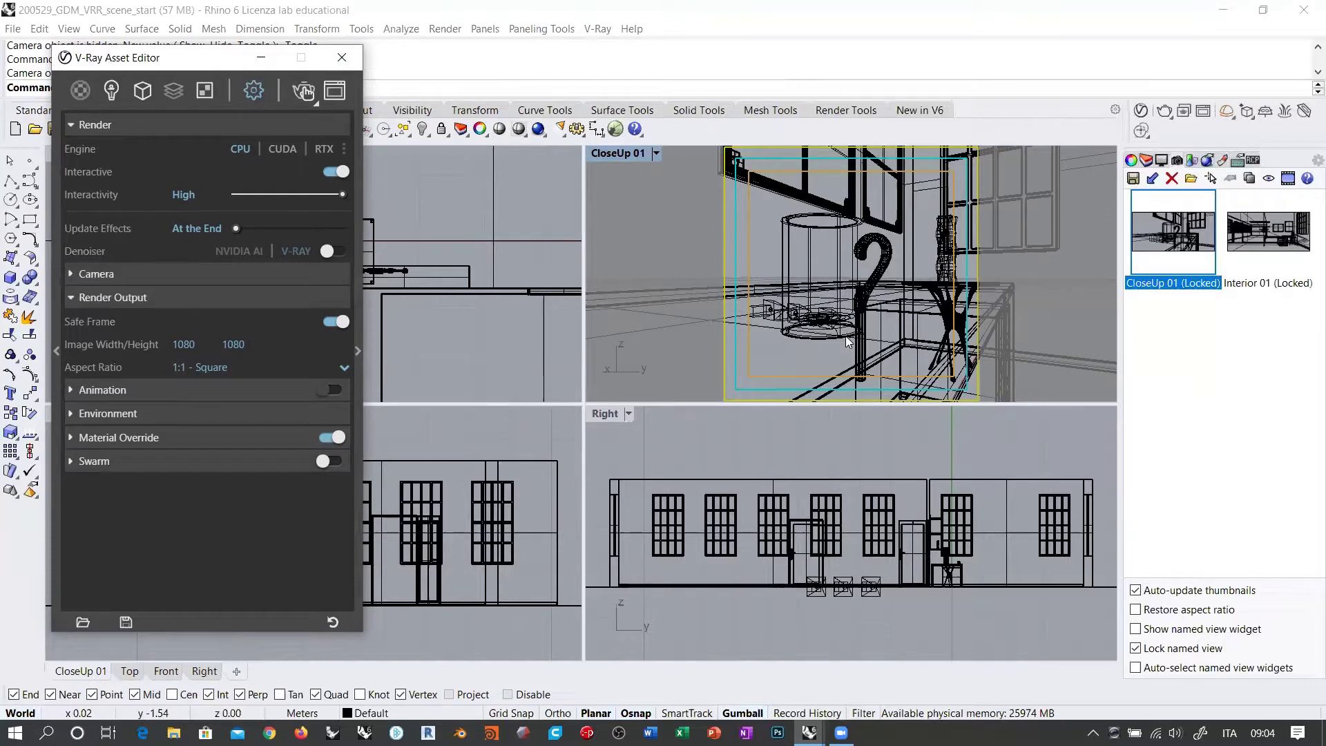
# Restore the Interior 01 named view to check how the square safe frame crops the room.
pyautogui.click(1272, 238)
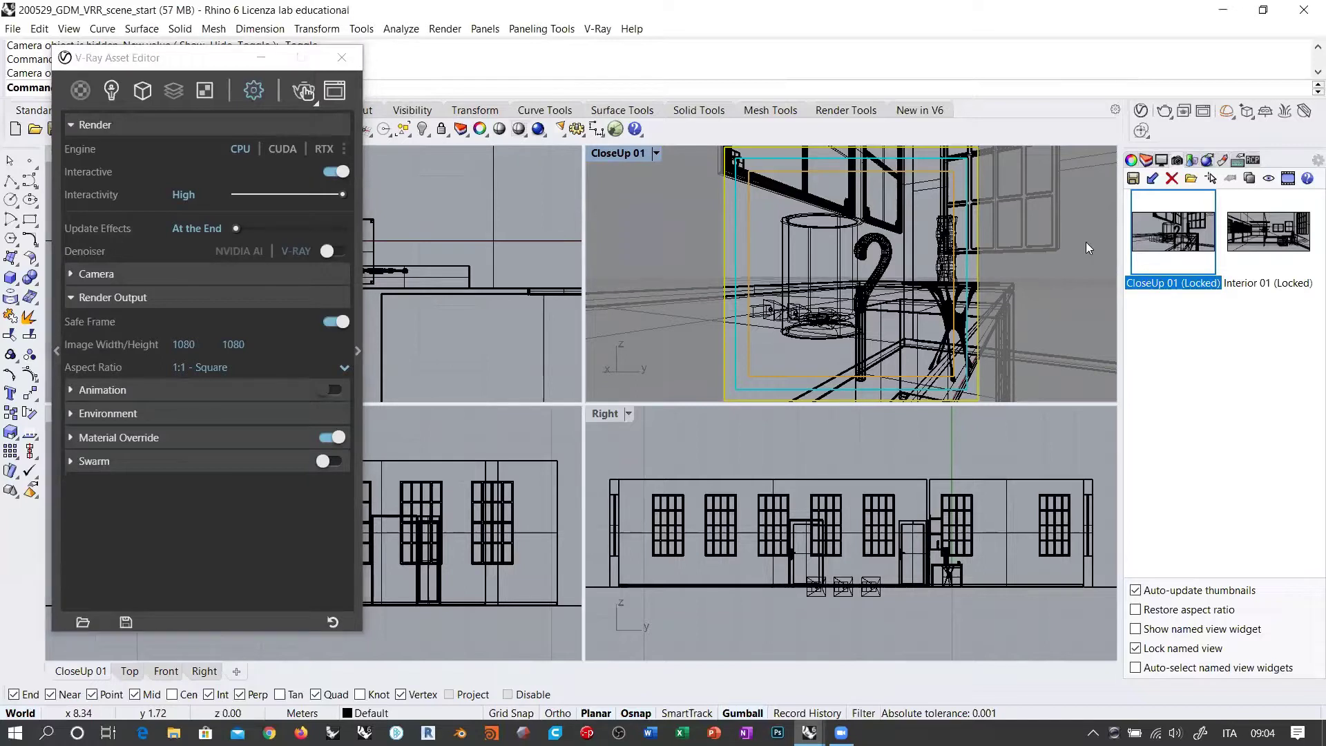
pyautogui.doubleClick(1263, 237)
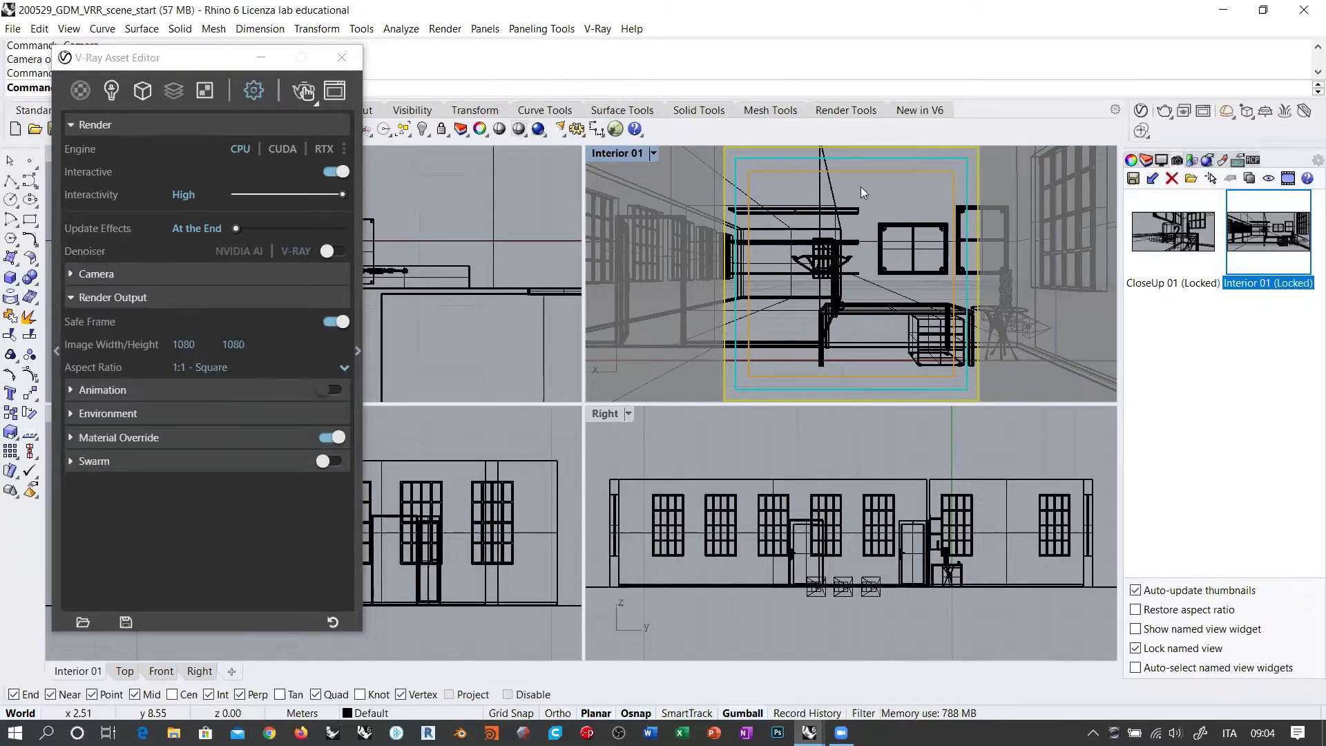
pyautogui.doubleClick(1257, 231)
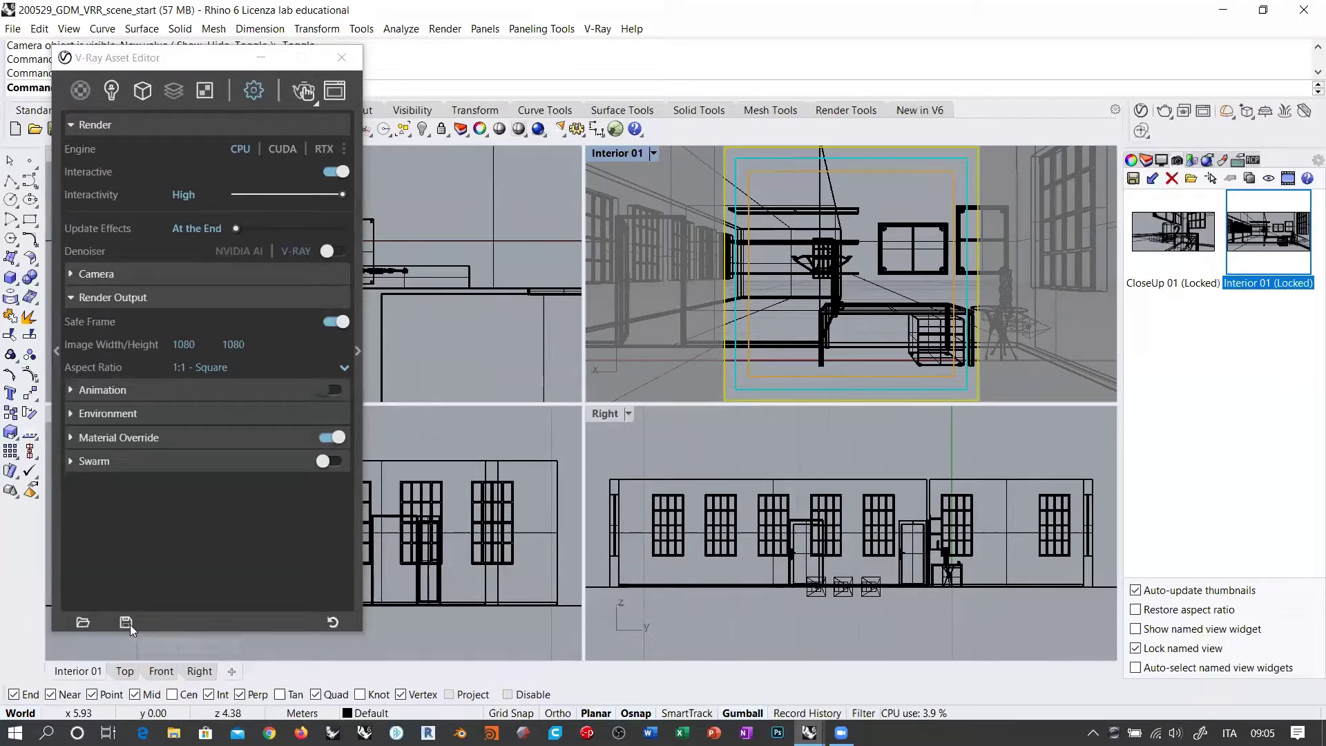
# Load the V-Ray render settings file 200529_GDM_VRR_vieport.vropt and expand the advanced render settings.
pyautogui.click(83, 622)
pyautogui.click(519, 221)
pyautogui.click(636, 221)
pyautogui.click(511, 217)
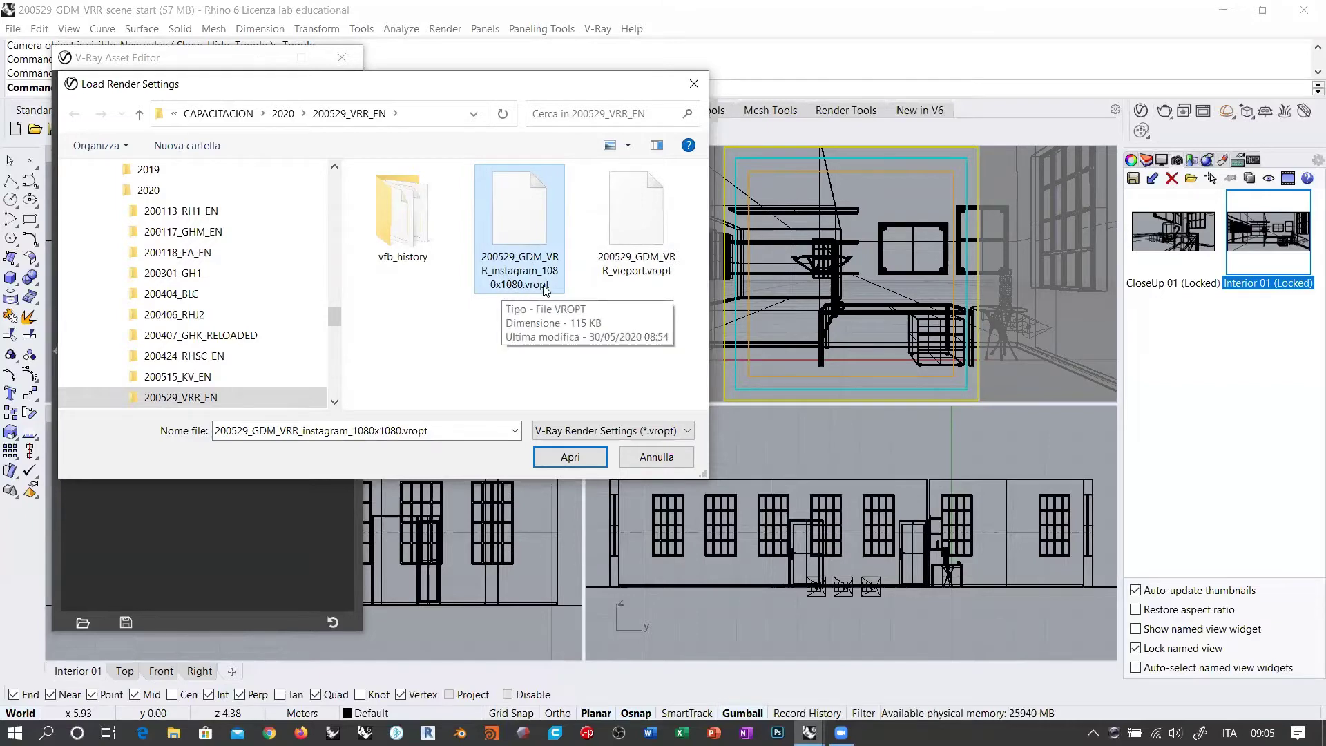
pyautogui.click(617, 235)
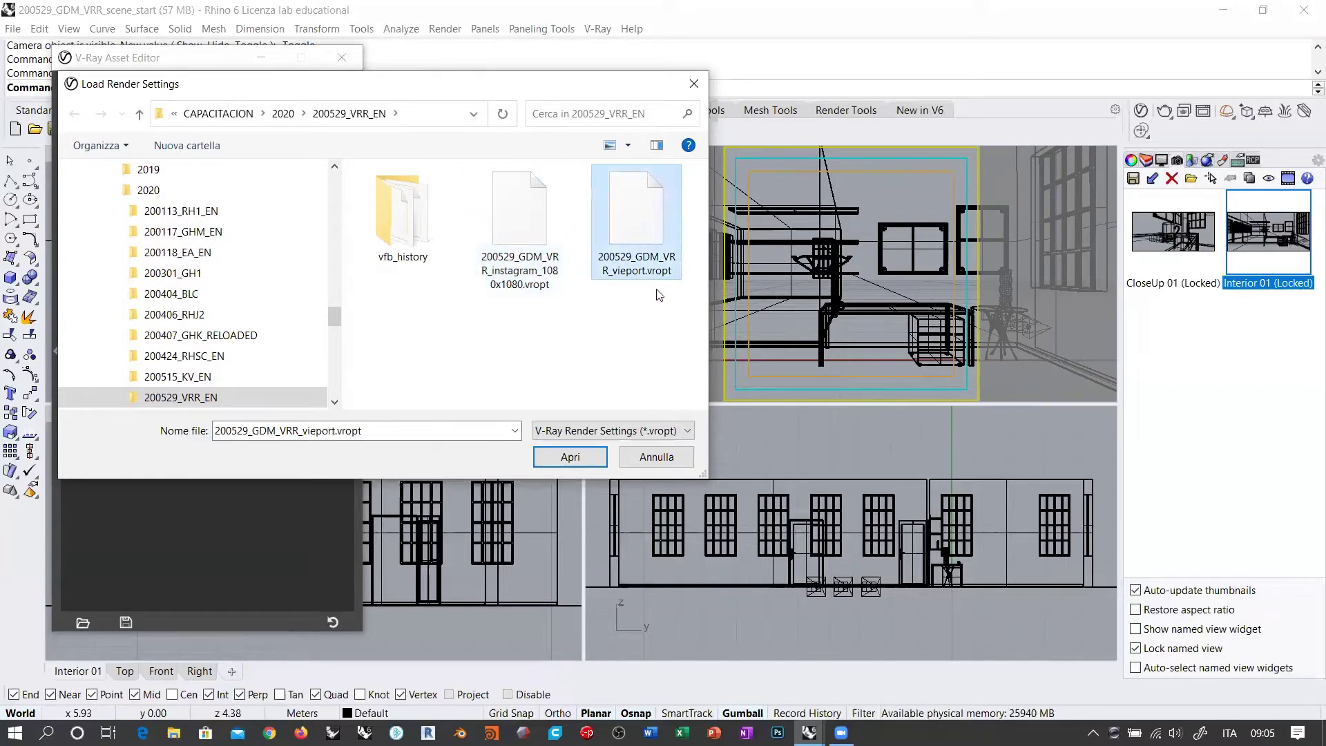
pyautogui.doubleClick(639, 219)
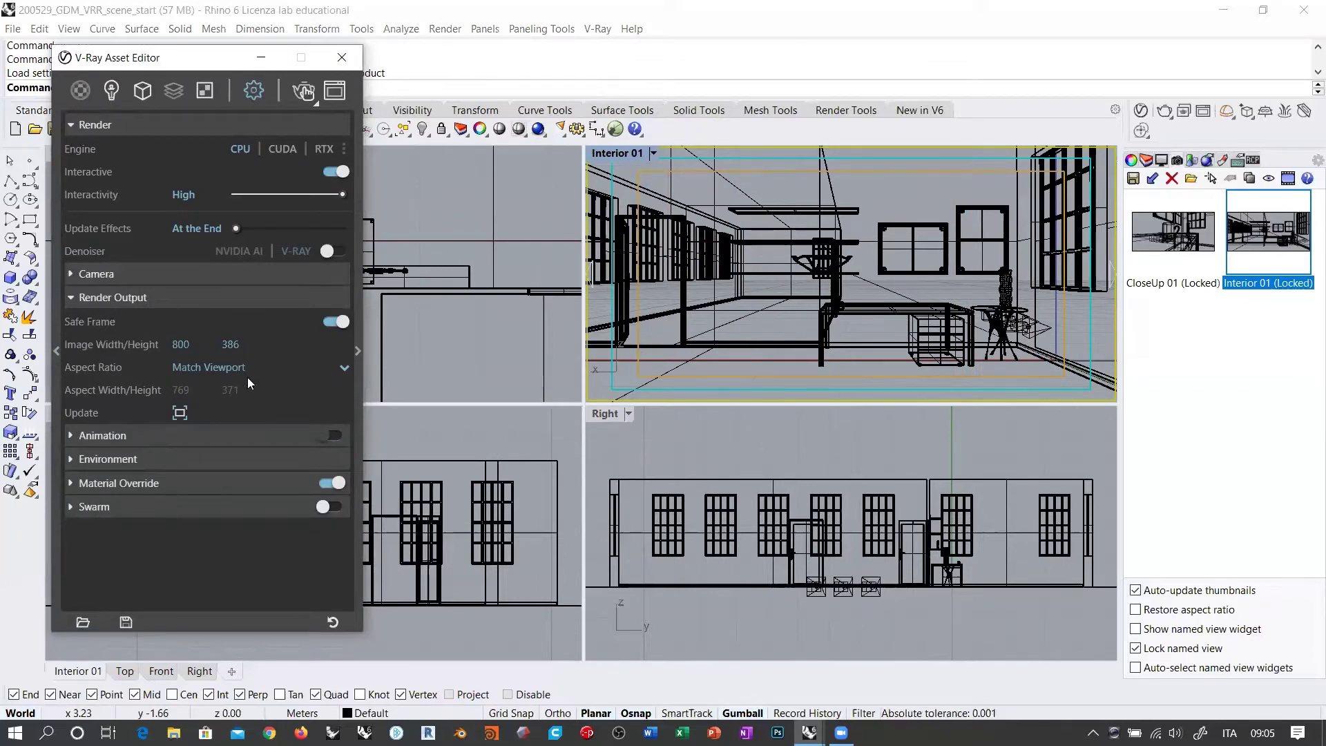
pyautogui.click(358, 364)
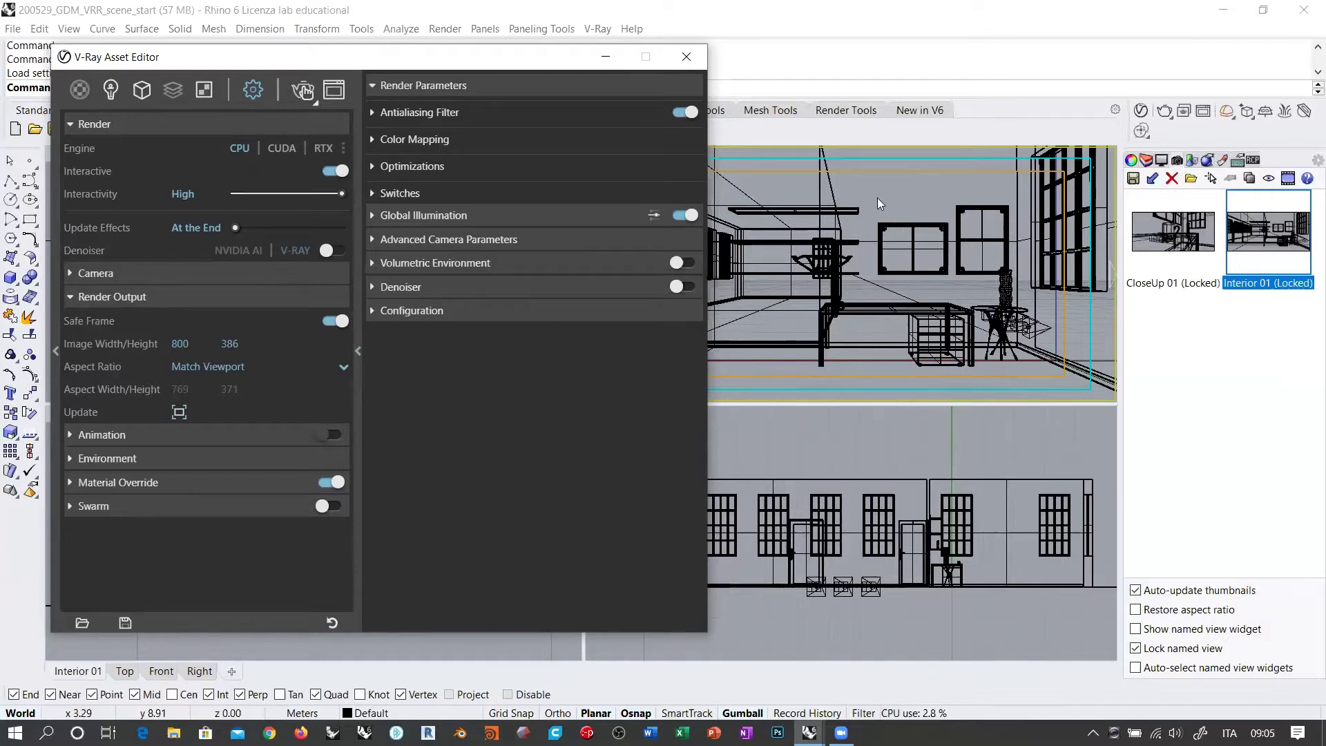
# Compare the CloseUp 01 and Interior 01 named views, finish on CloseUp 01, and briefly select the cup there.
pyautogui.doubleClick(1175, 242)
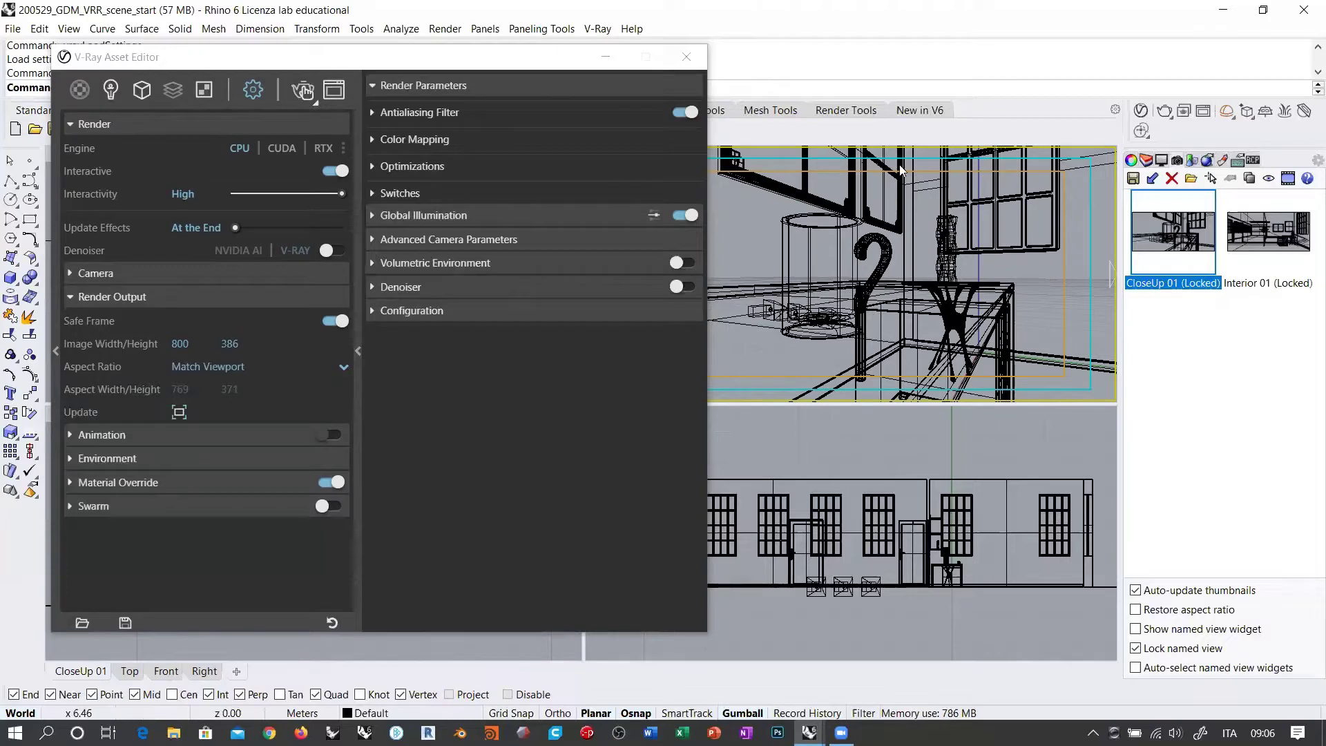
pyautogui.doubleClick(1273, 236)
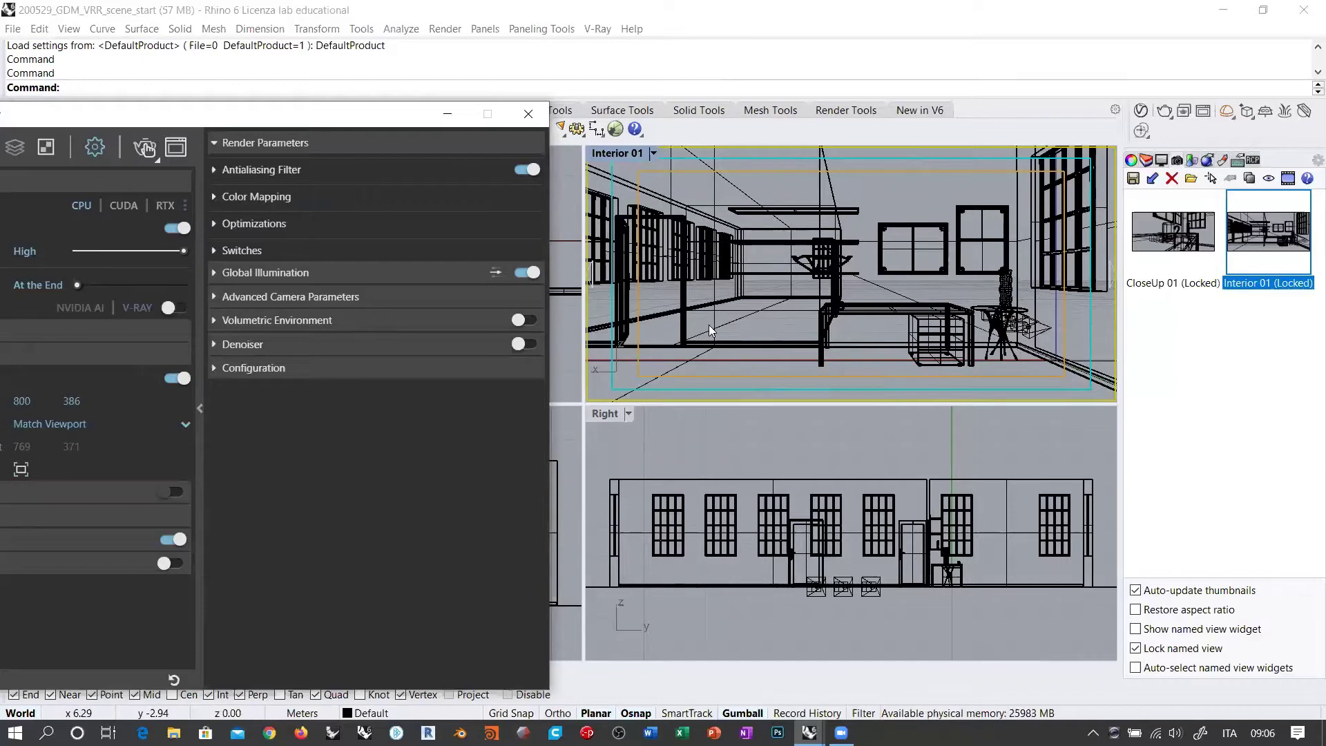
pyautogui.doubleClick(1162, 238)
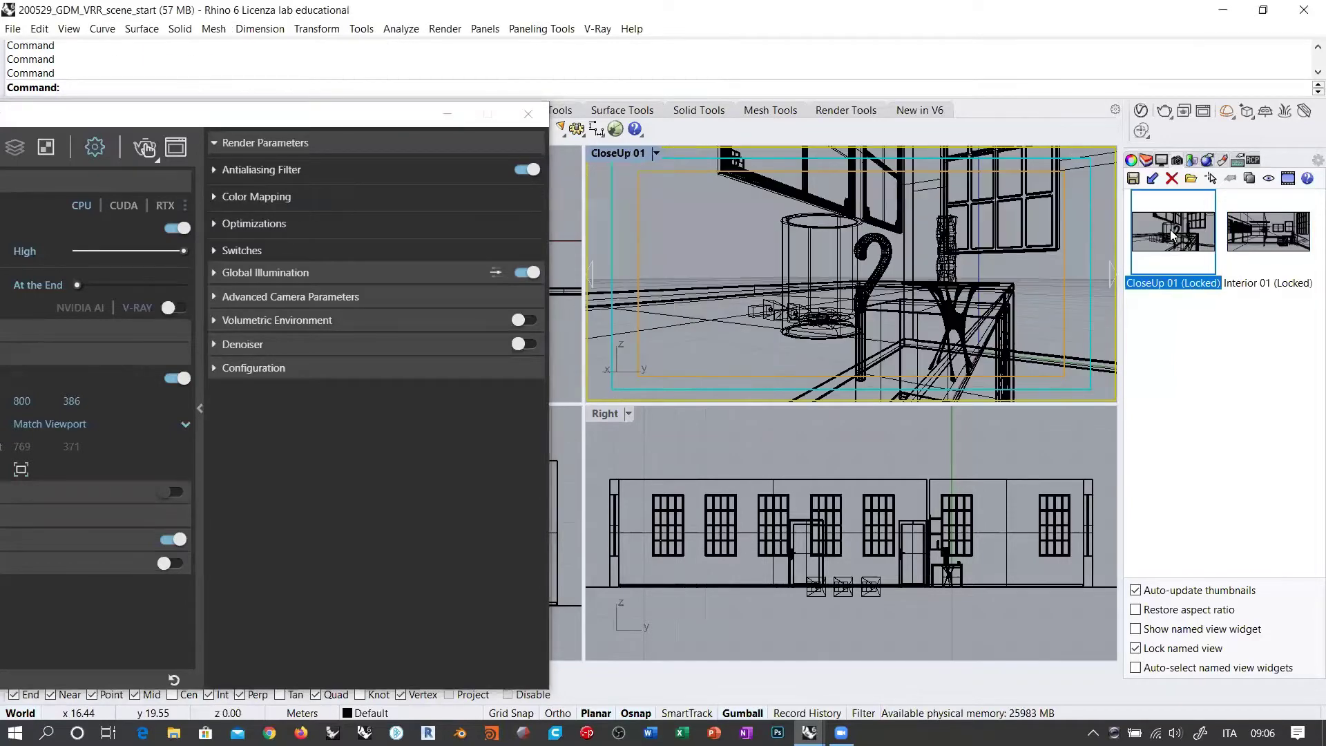
pyautogui.click(783, 238)
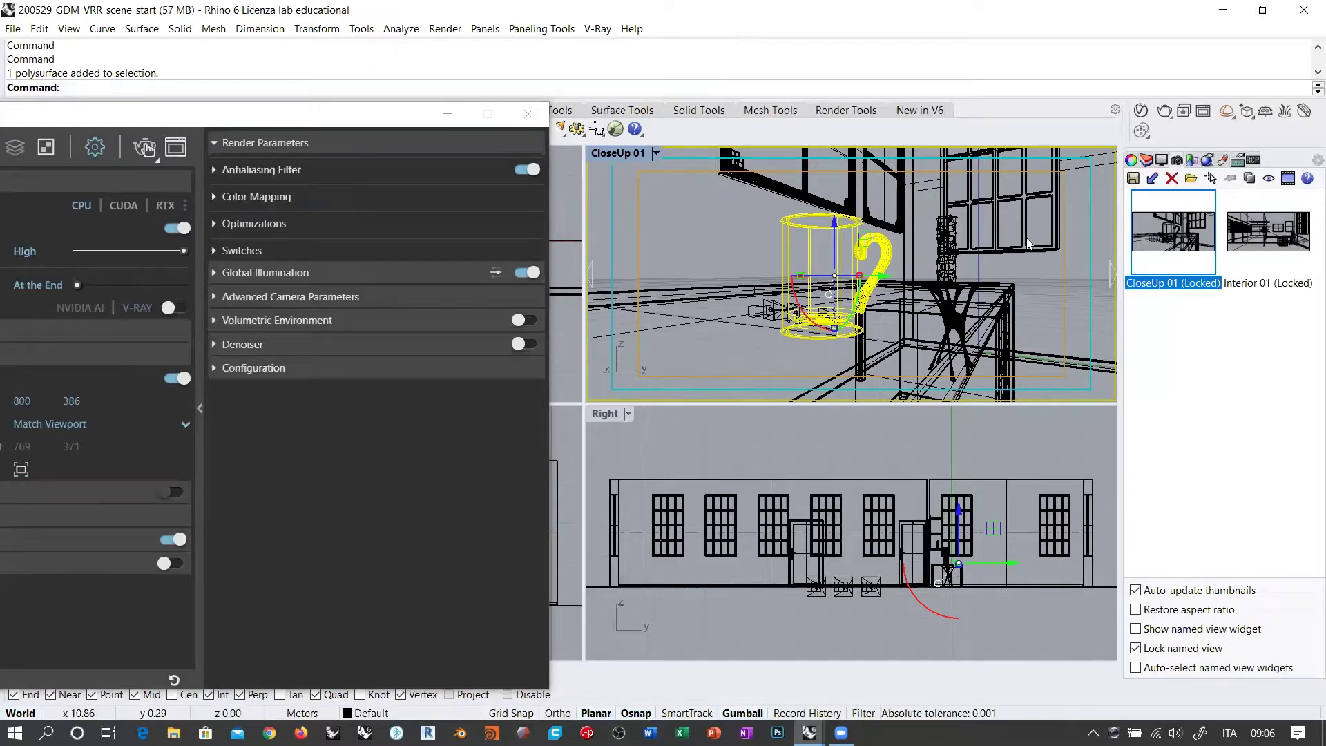
pyautogui.click(741, 253)
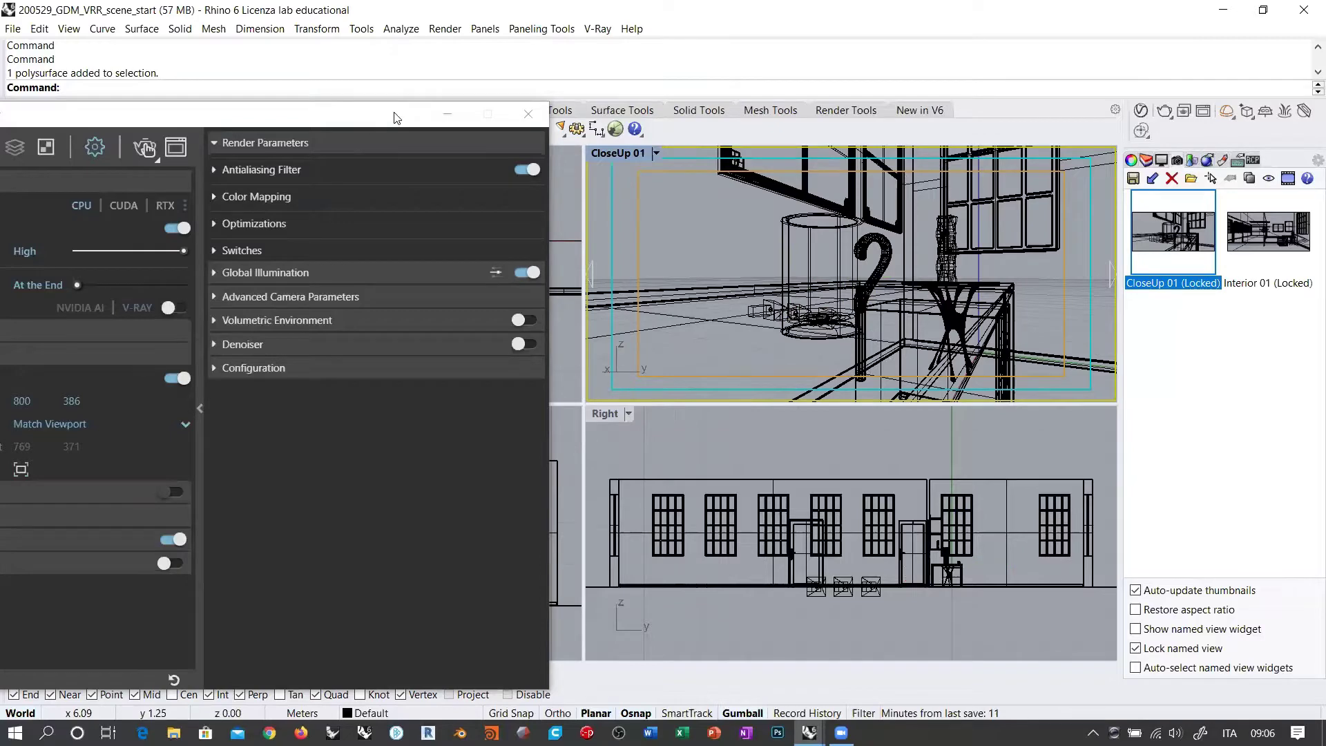
# Collapse the render output settings, expand the camera settings, and start V-Ray Interactive rendering in the CloseUp 01 viewport.
pyautogui.moveTo(397, 118); pyautogui.dragTo(500, 120)
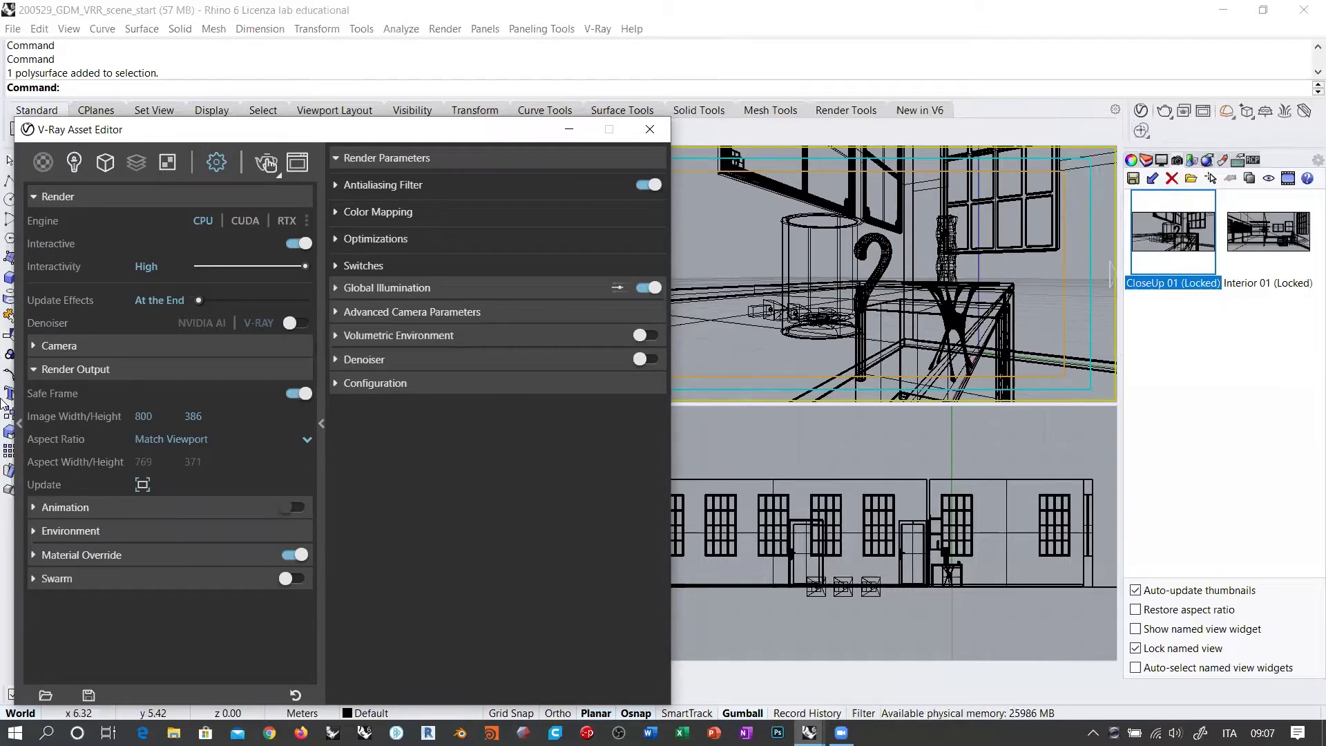
pyautogui.click(40, 369)
pyautogui.click(39, 347)
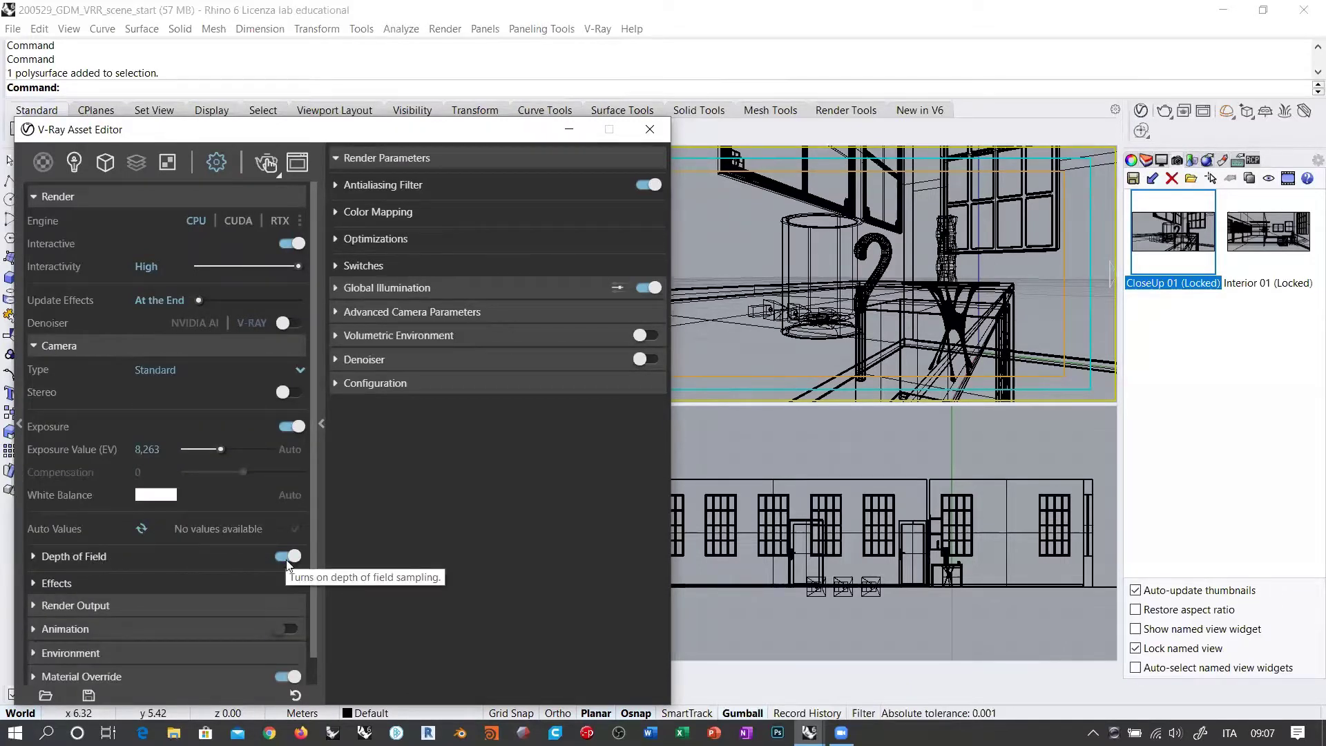
pyautogui.moveTo(458, 135); pyautogui.dragTo(317, 134)
pyautogui.click(628, 153)
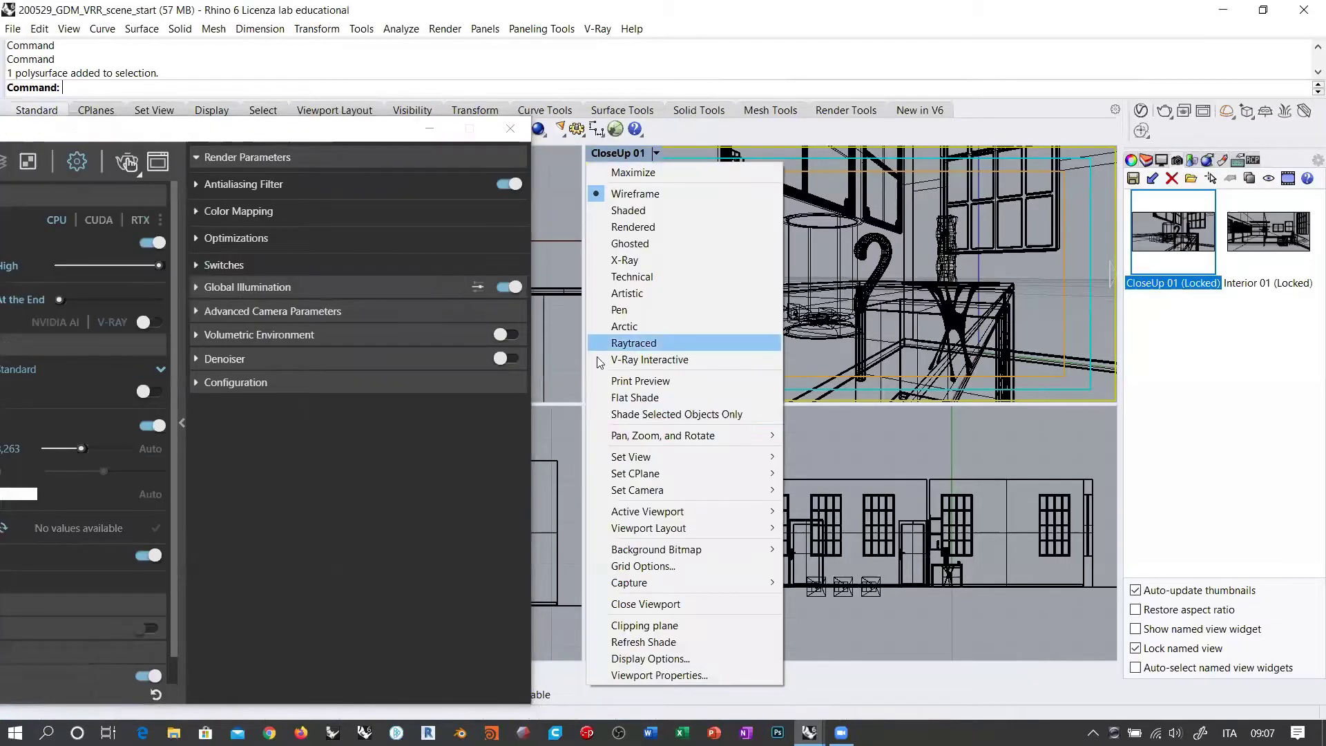
pyautogui.click(638, 360)
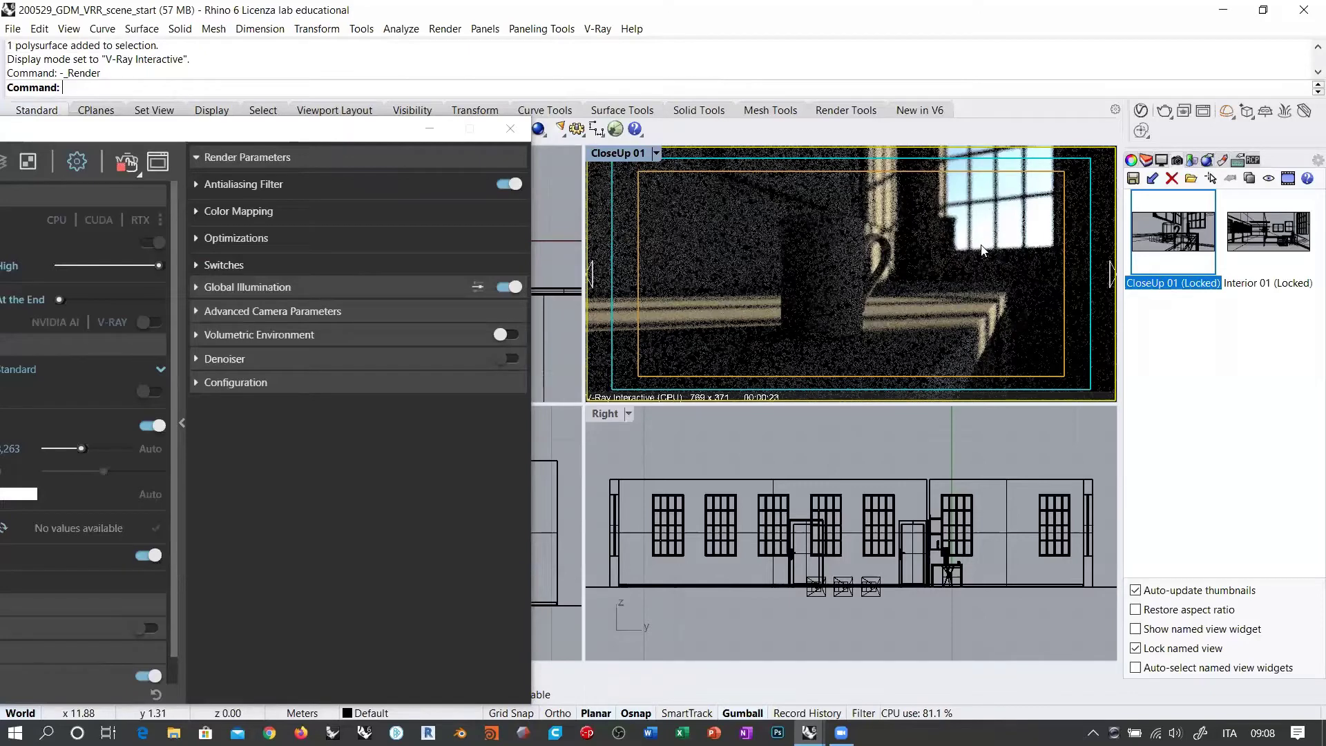
# Expand the camera's Depth of Field settings while keeping the close-up render of the cup in view.
pyautogui.click(352, 134)
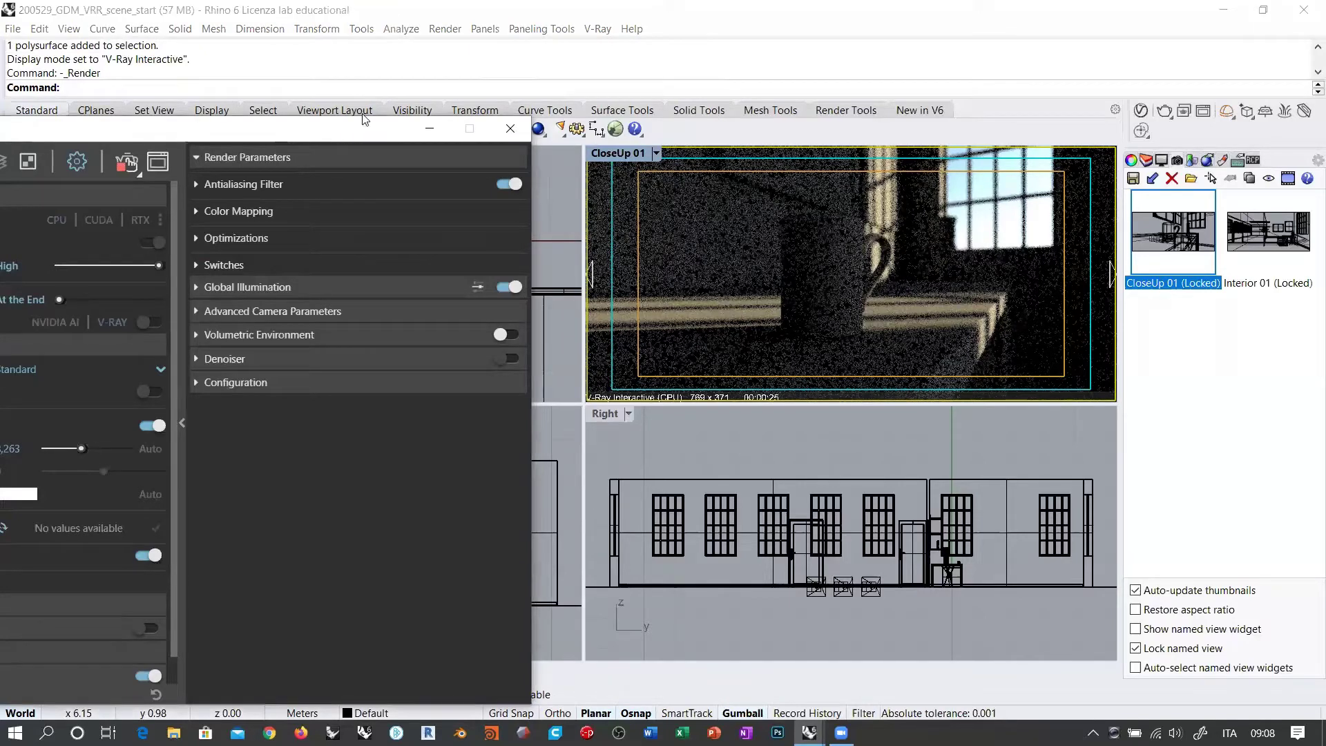
pyautogui.moveTo(360, 133); pyautogui.dragTo(465, 93)
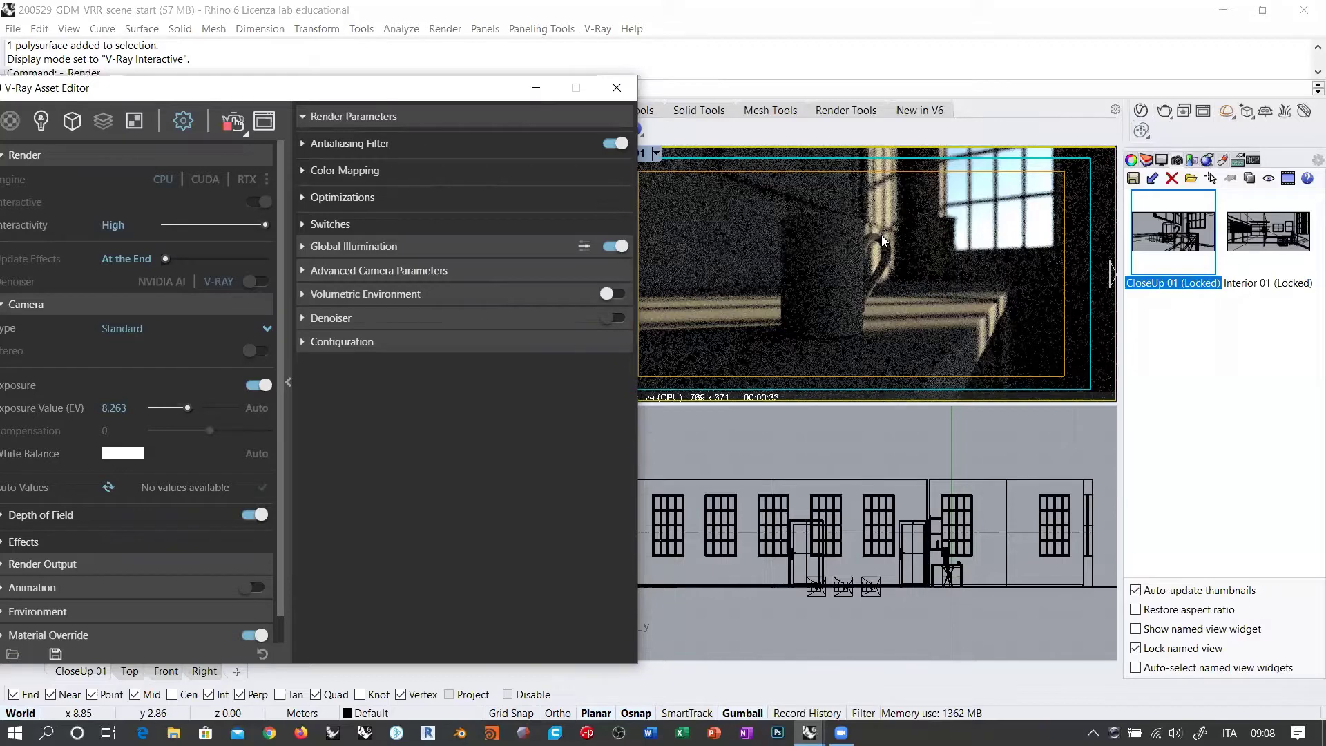
pyautogui.moveTo(396, 91); pyautogui.dragTo(470, 83)
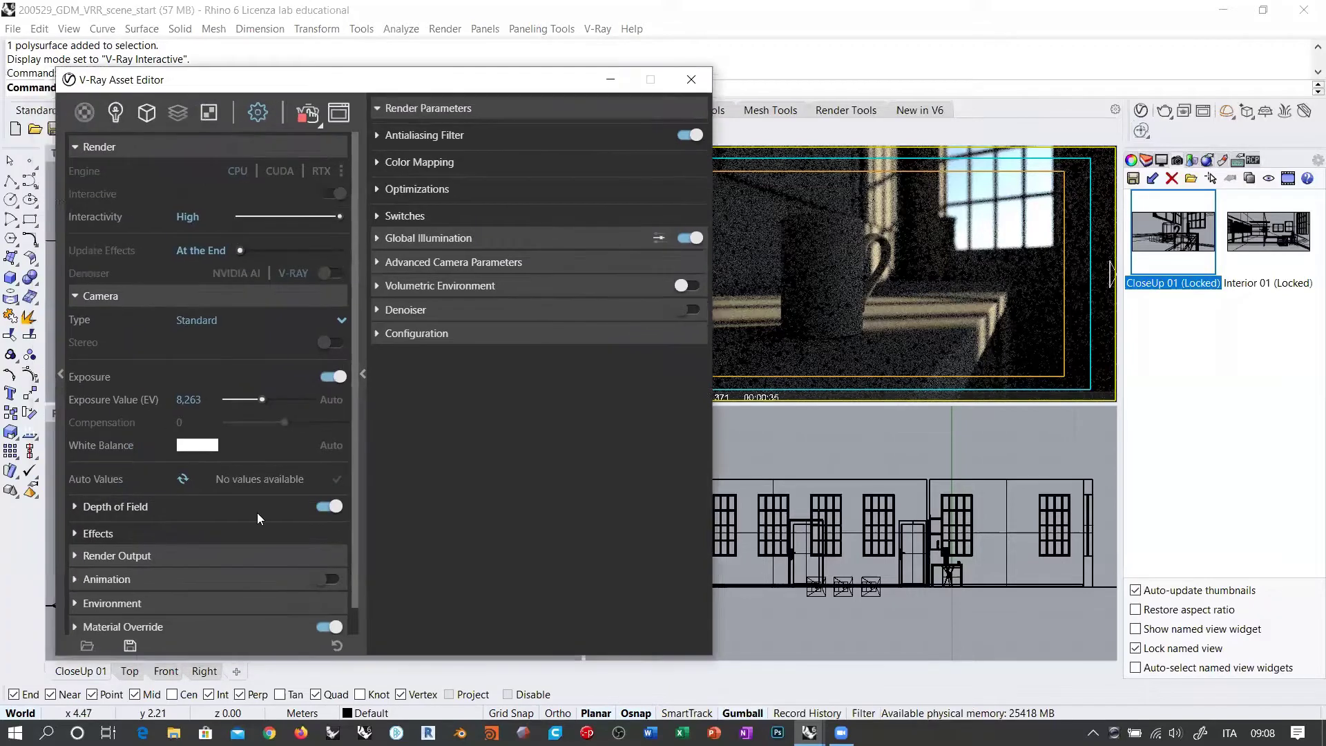
pyautogui.click(75, 508)
pyautogui.scroll(-2, 104, 518)
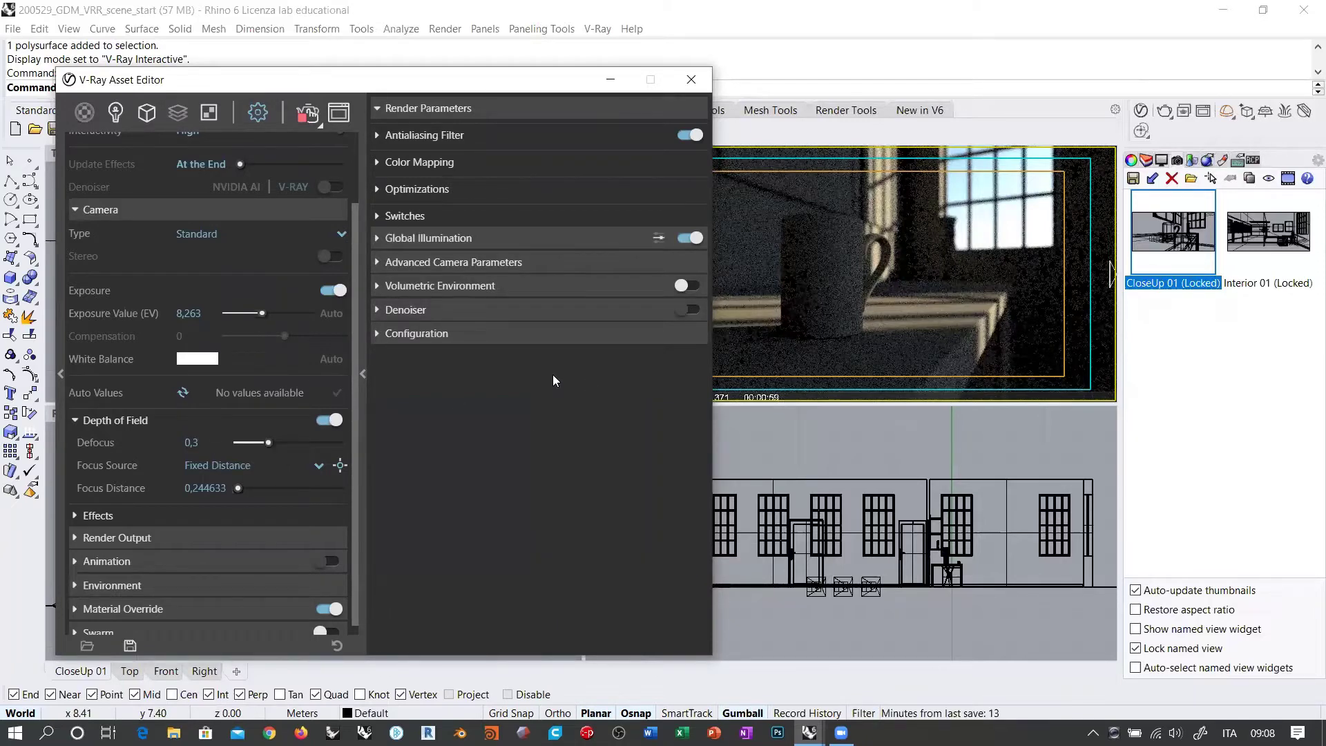
# Examine the Global Illumination settings with advanced options shown, and the Advanced Camera Parameters including Bokeh, collapsing both sections when done.
pyautogui.click(379, 239)
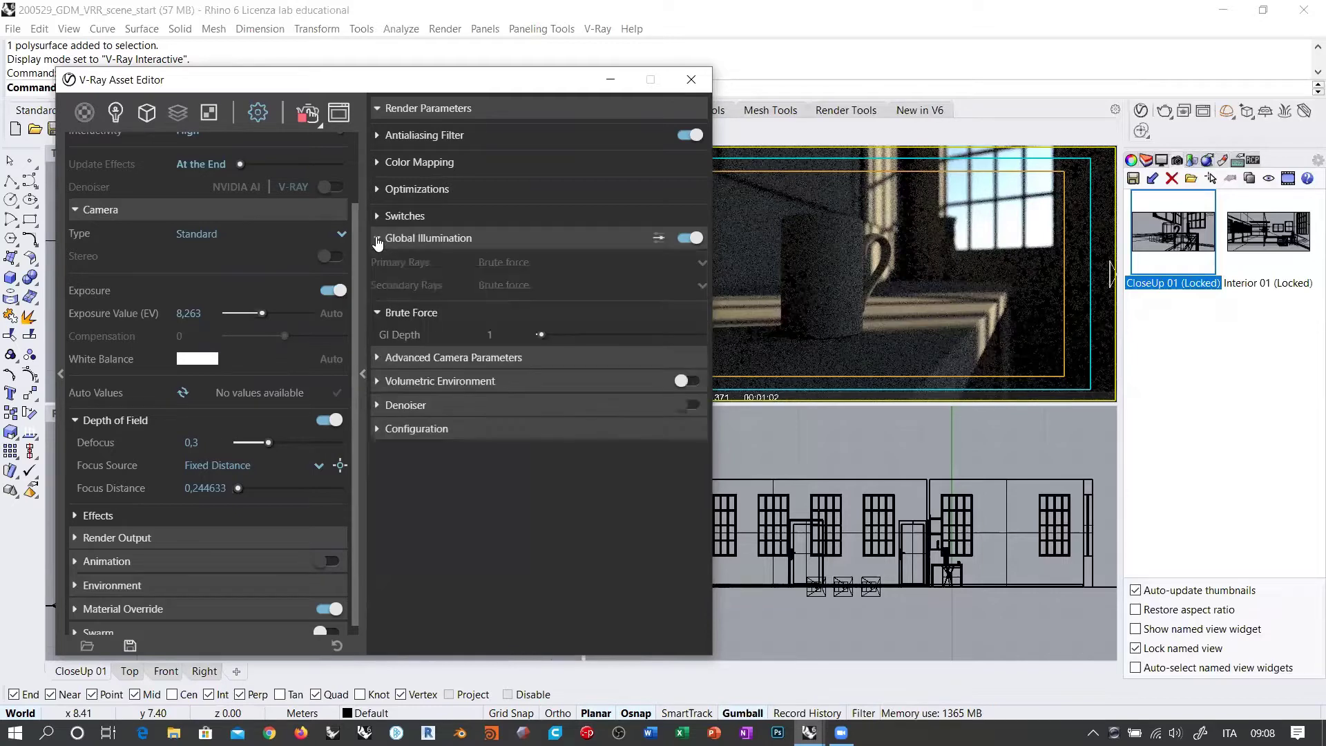
pyautogui.click(659, 236)
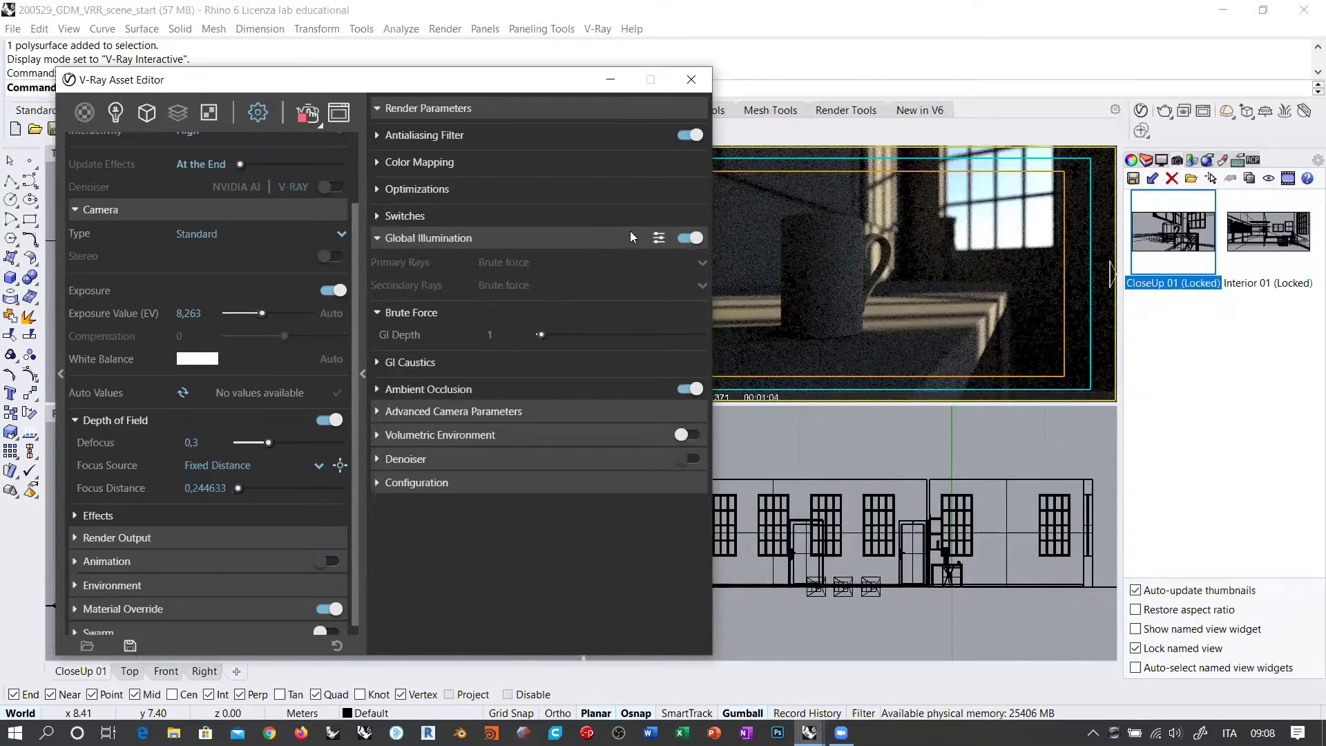
pyautogui.click(377, 412)
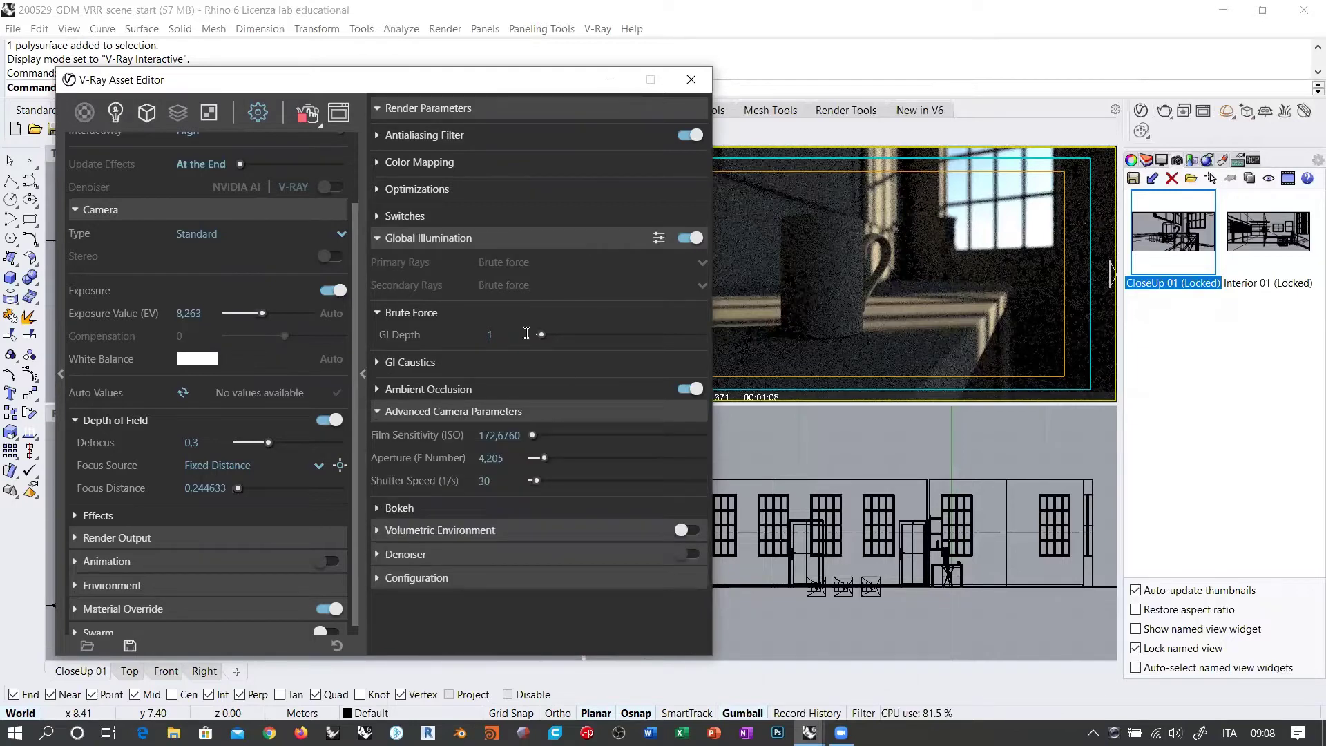
pyautogui.scroll(-1, 403, 494)
pyautogui.click(400, 484)
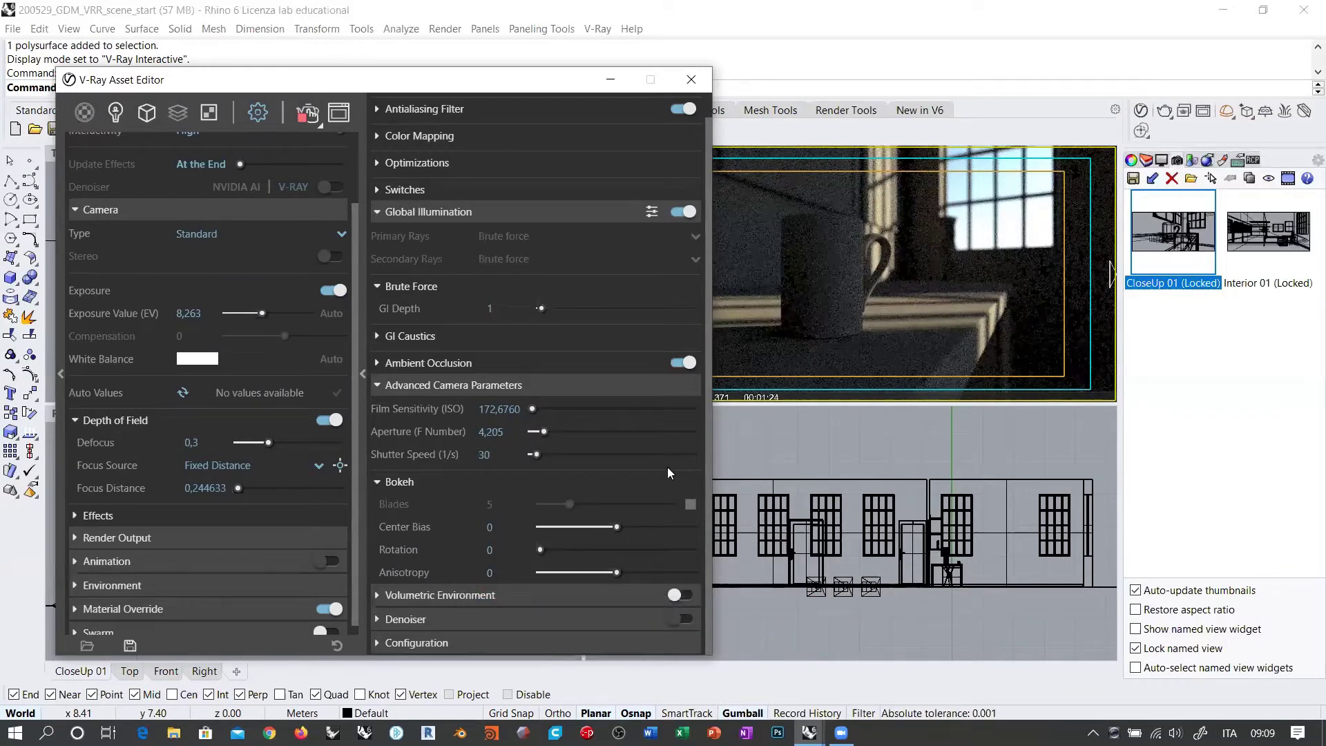
pyautogui.scroll(1, 367, 413)
pyautogui.click(377, 412)
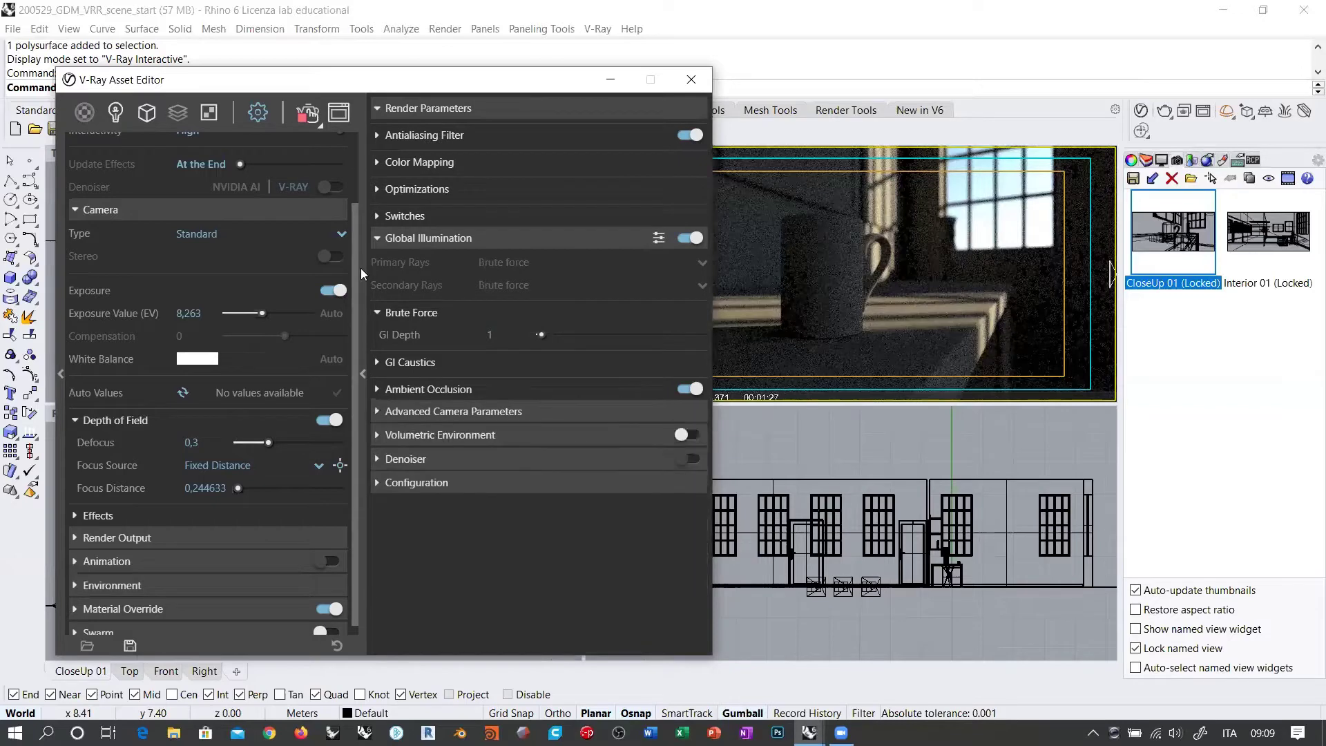
pyautogui.click(376, 240)
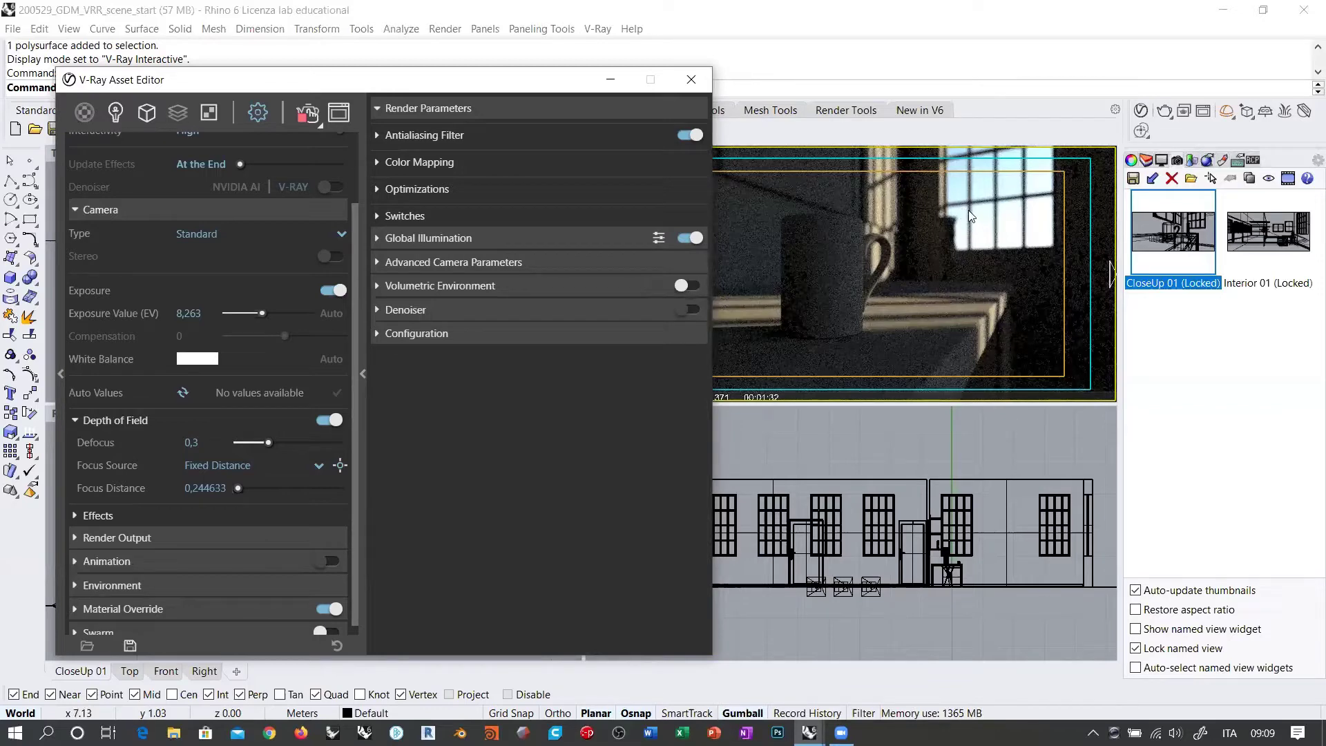
# Set the depth of field Defocus to 0,5.
pyautogui.click(212, 441)
pyautogui.hotkey('ctrl', 'a')
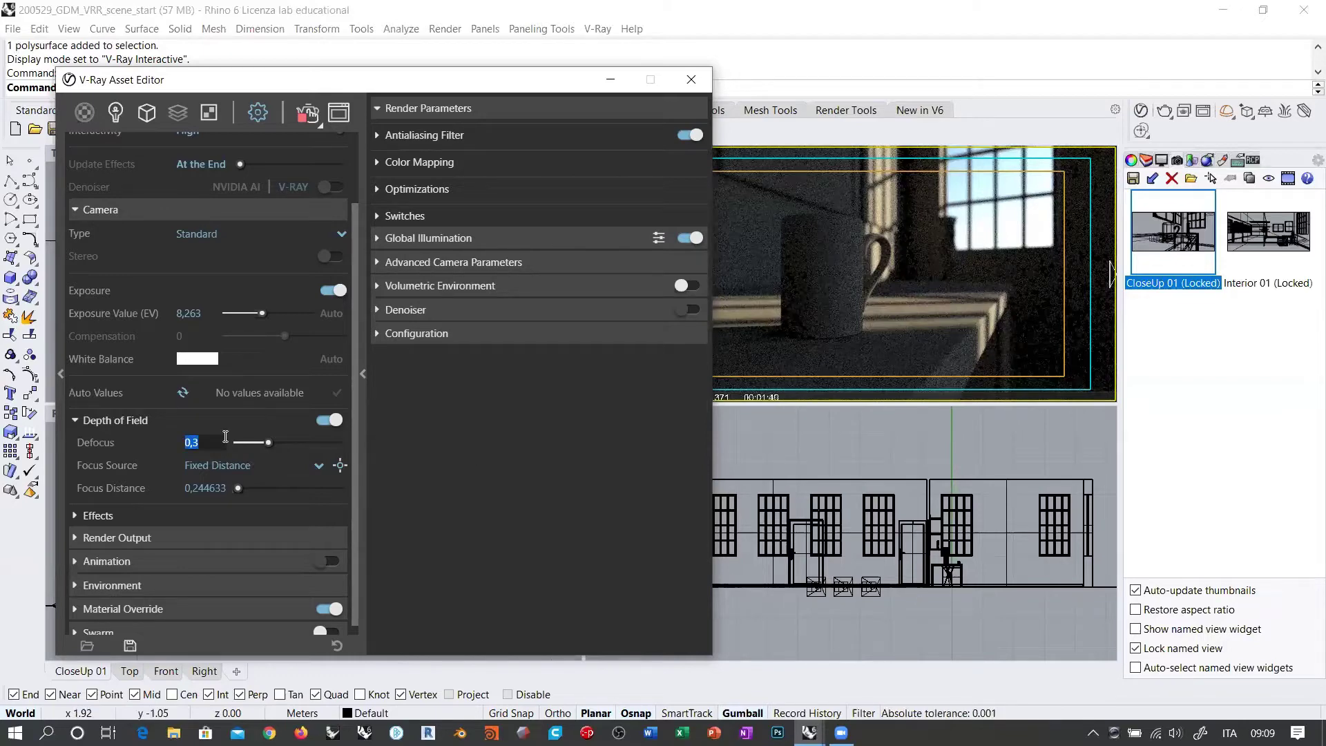
pyautogui.write('0,5')
pyautogui.press('Return')
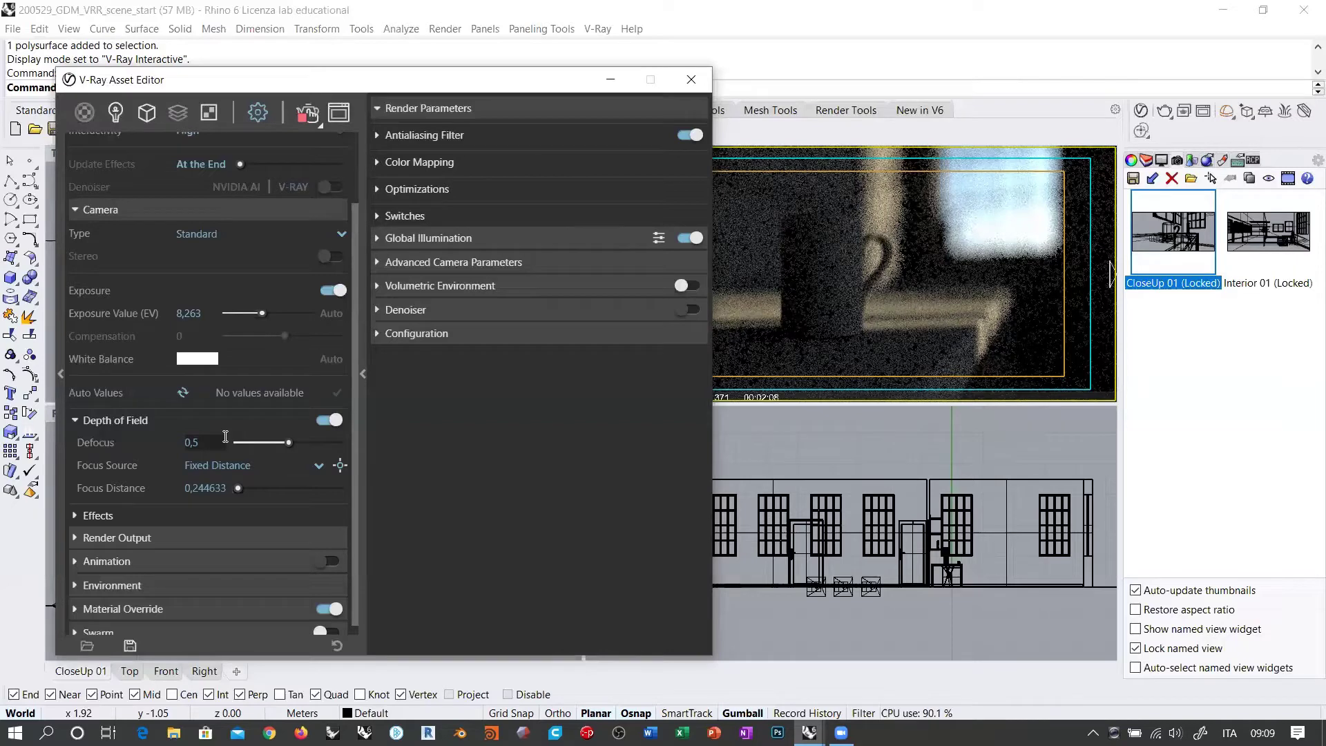
# Focus the V-Ray camera on a point at the window in CloseUp 01 and set the Defocus to 0,25.
pyautogui.click(1142, 133)
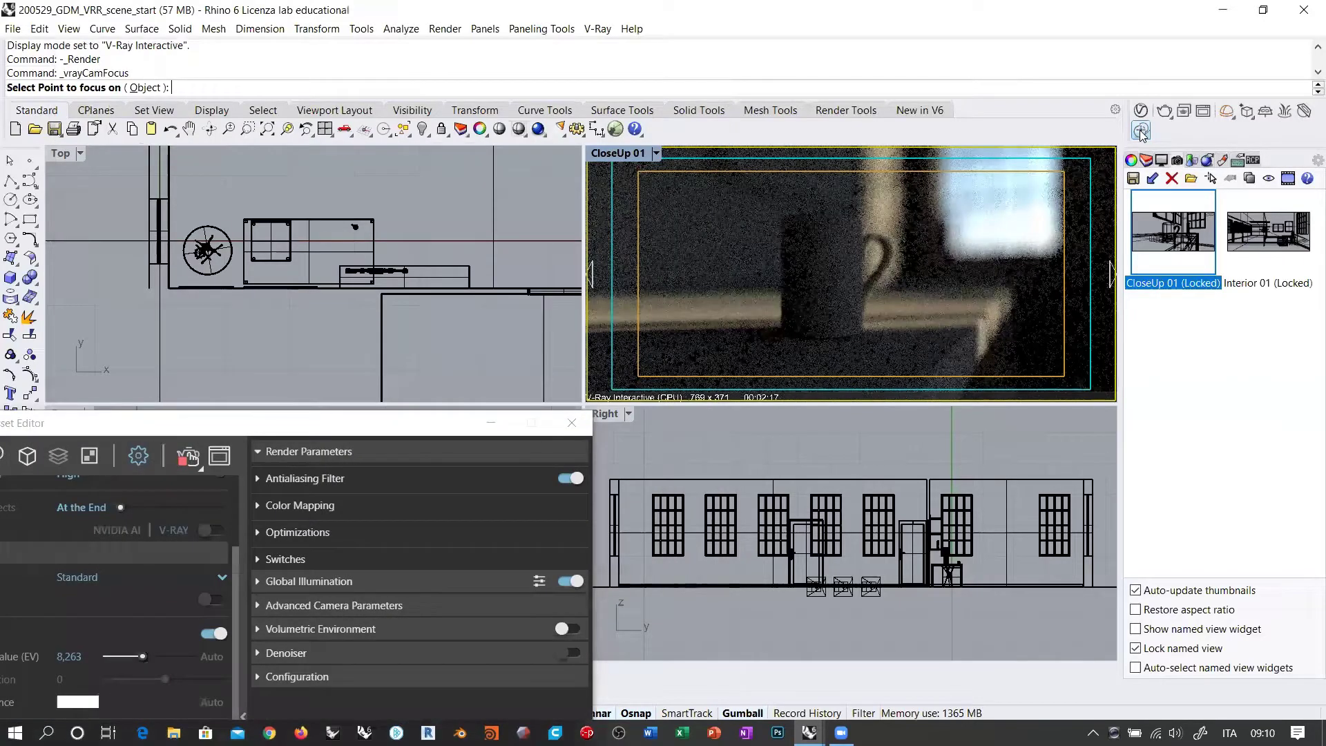
pyautogui.click(951, 219)
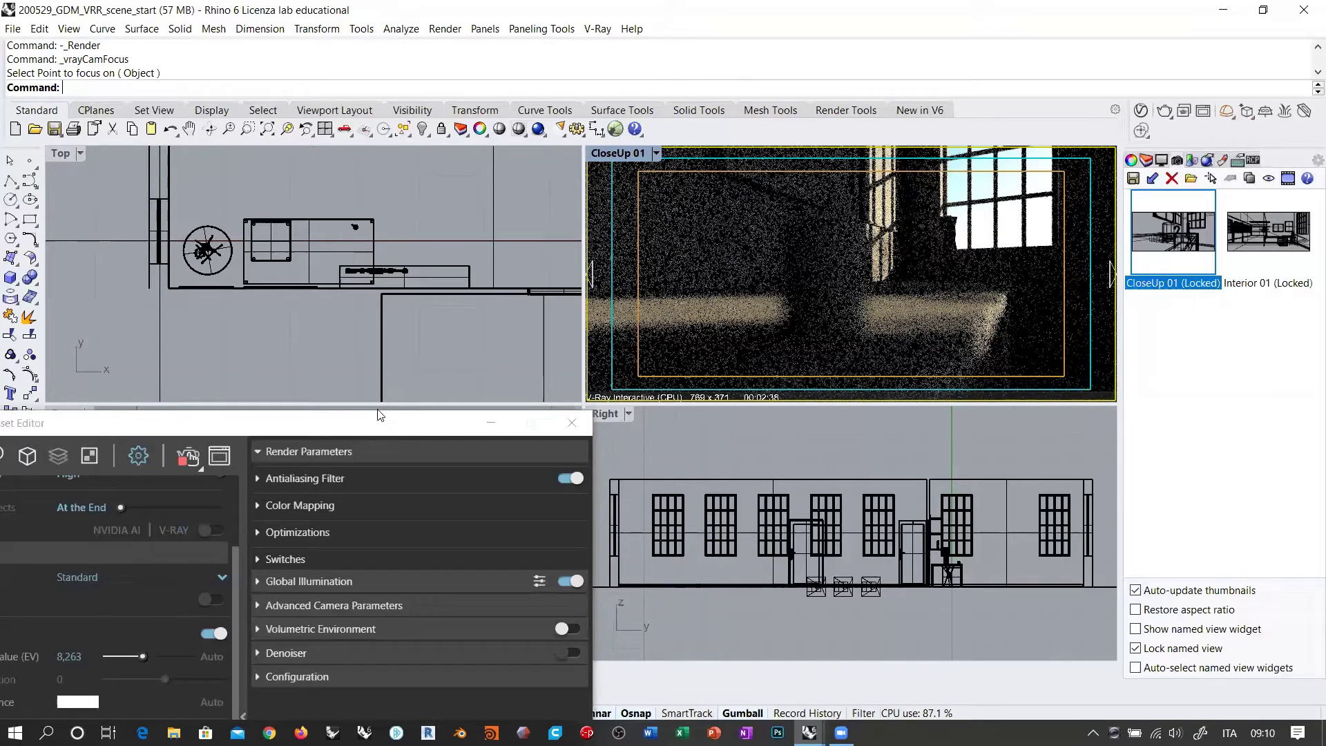
pyautogui.click(206, 450)
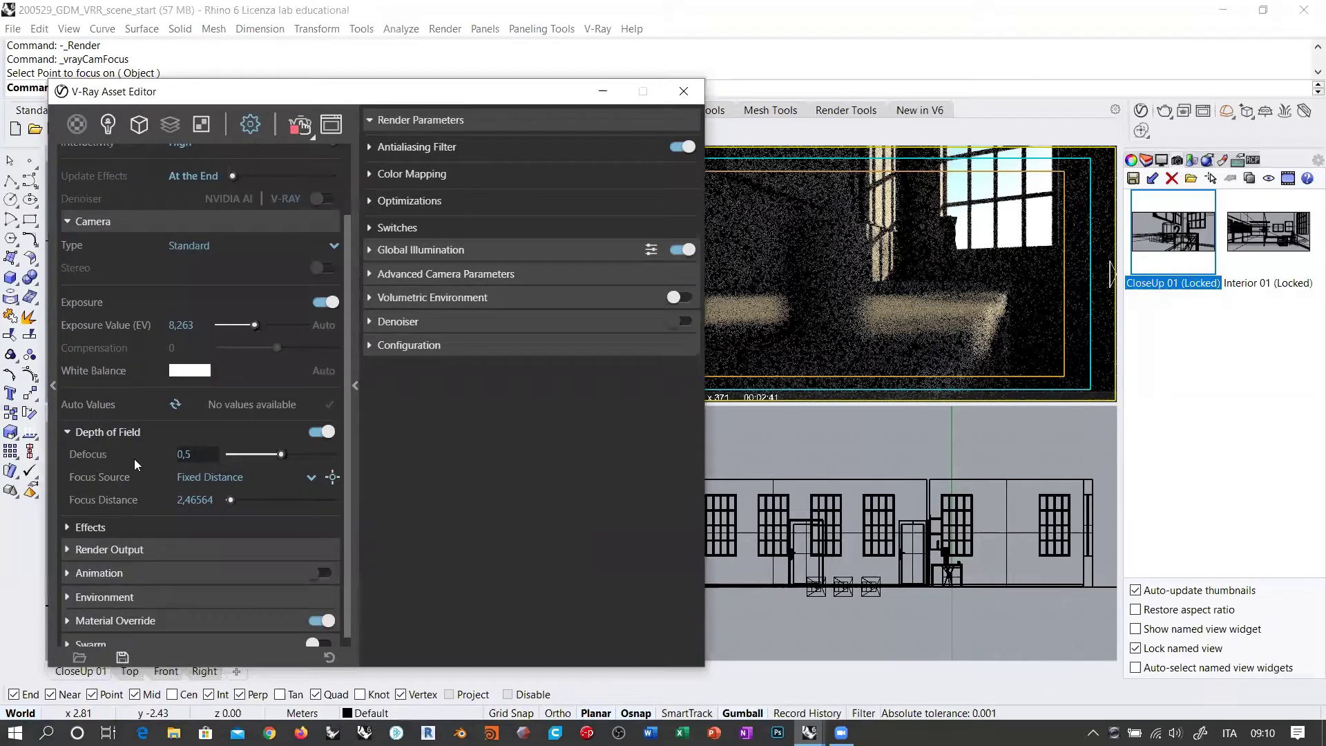
pyautogui.write('0,25')
pyautogui.press('Return')
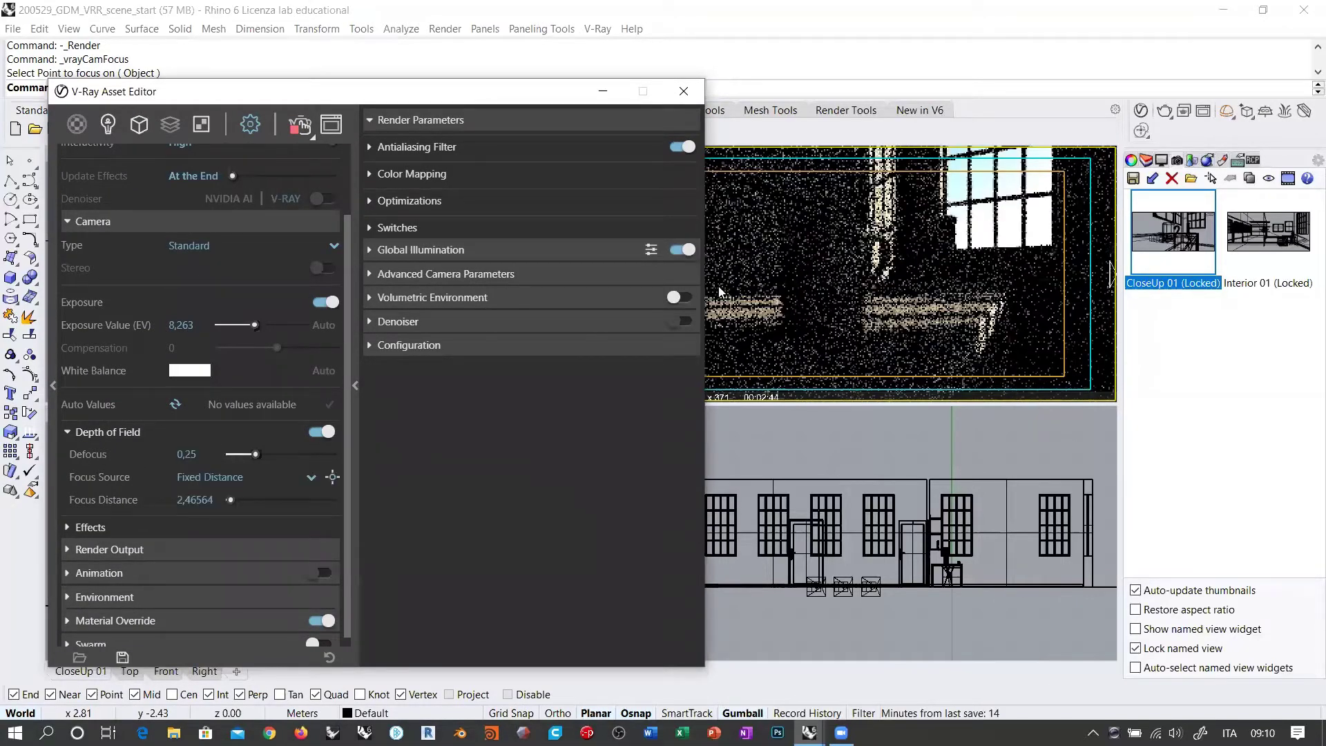
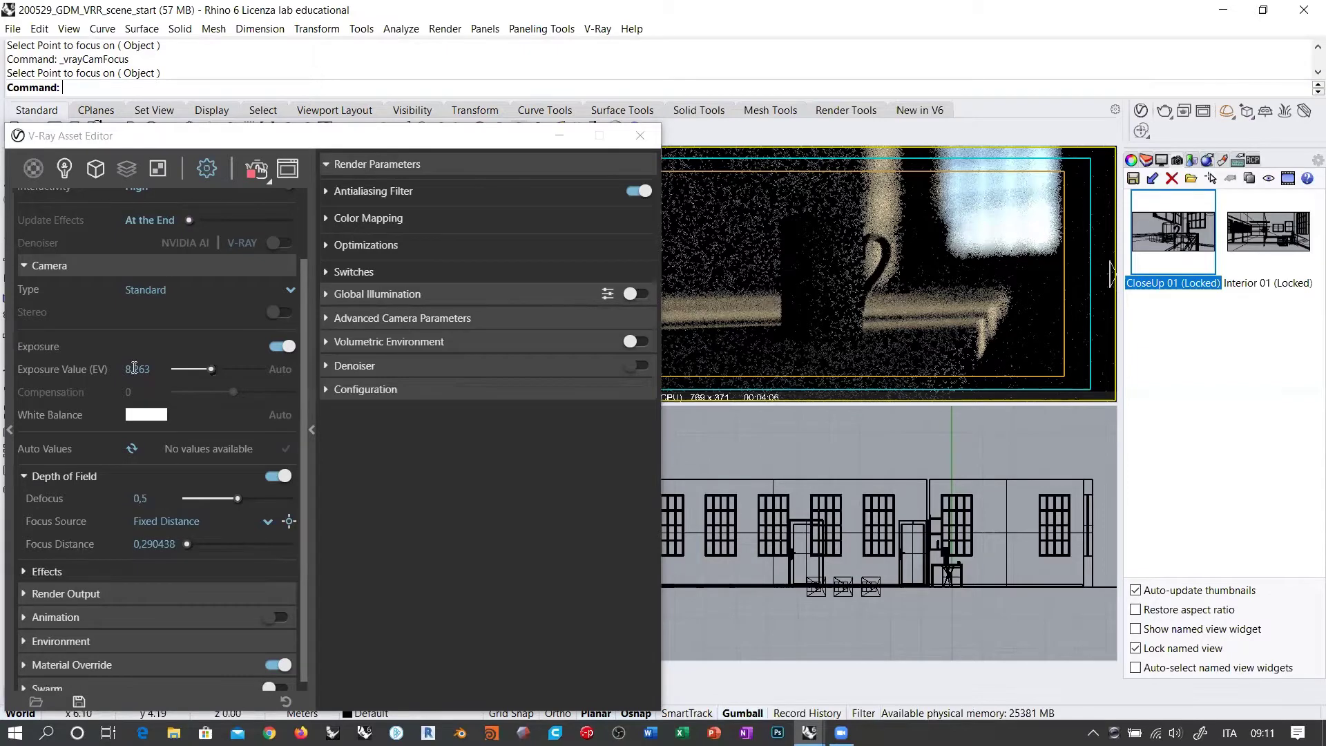
# Set the depth of field Defocus to 0,3 and restore the Interior 01 named view.
pyautogui.hotkey('alt', 'Tab')
pyautogui.write('3')
pyautogui.press('Return')
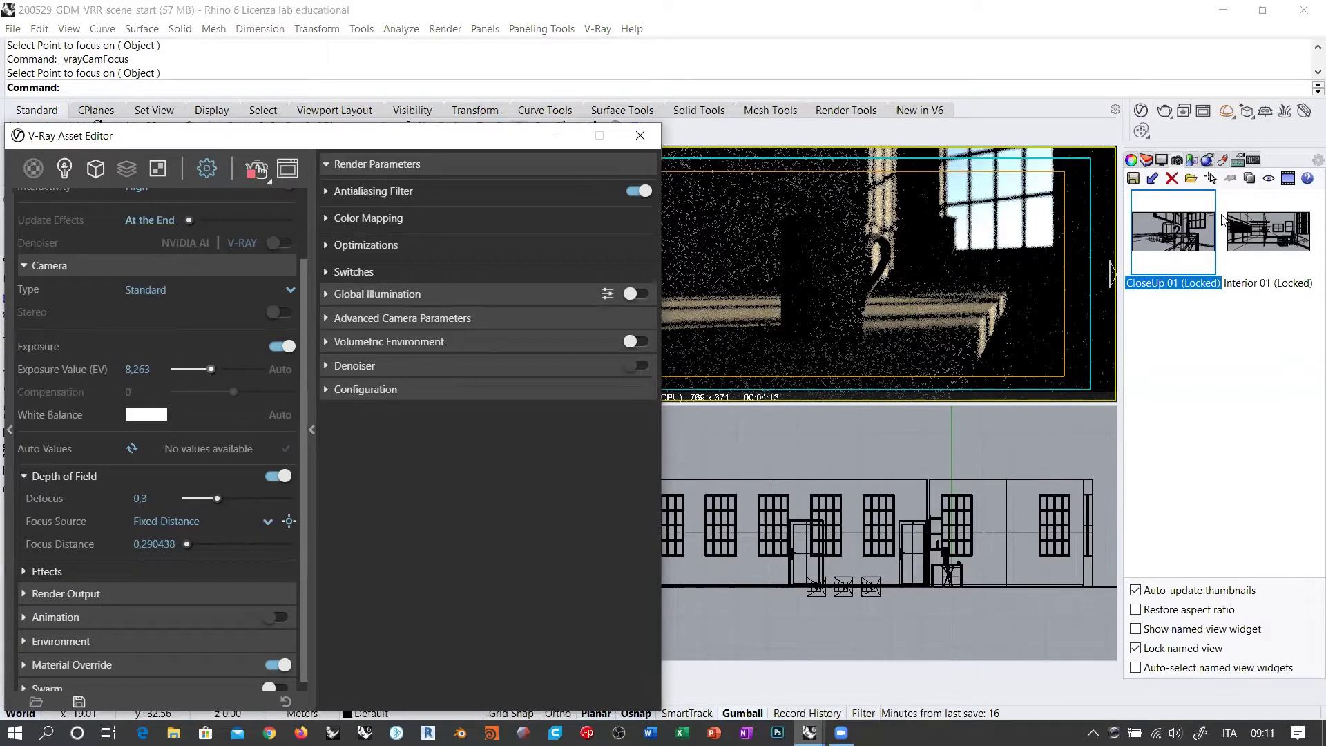
pyautogui.click(1263, 233)
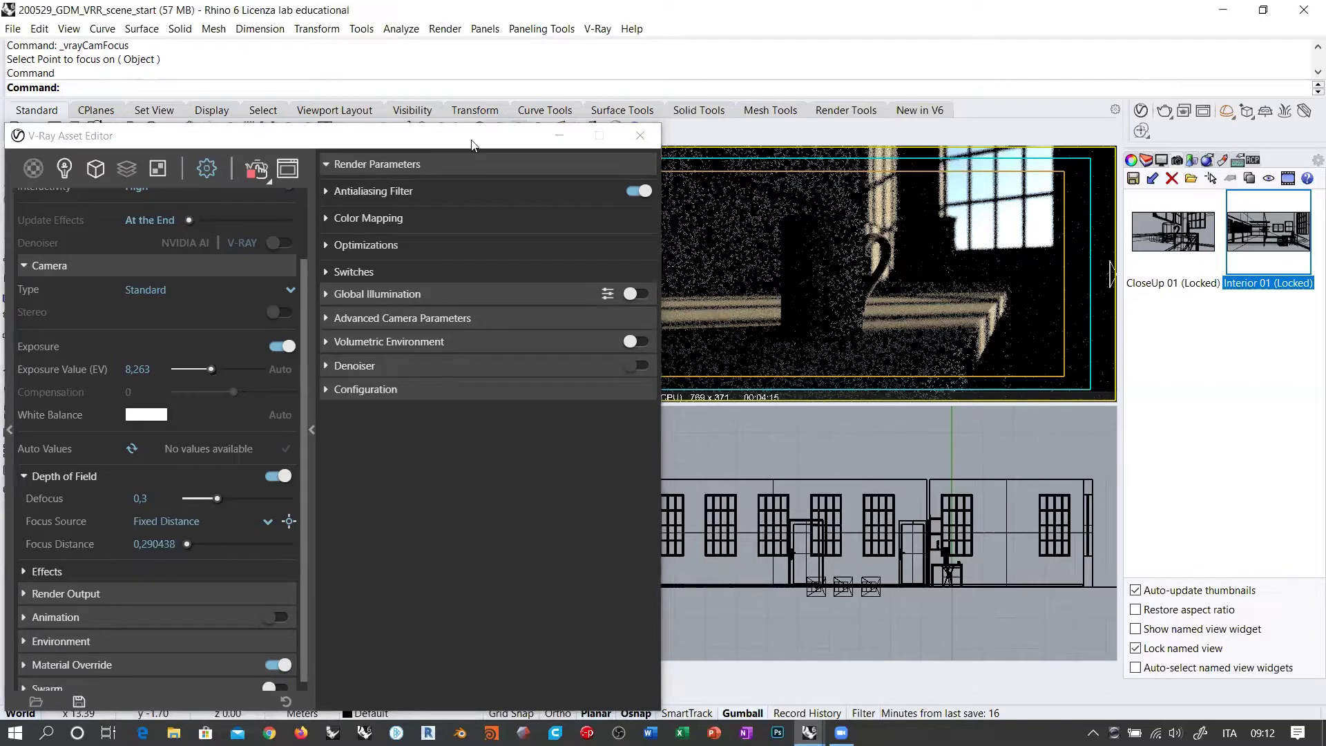
pyautogui.doubleClick(1305, 240)
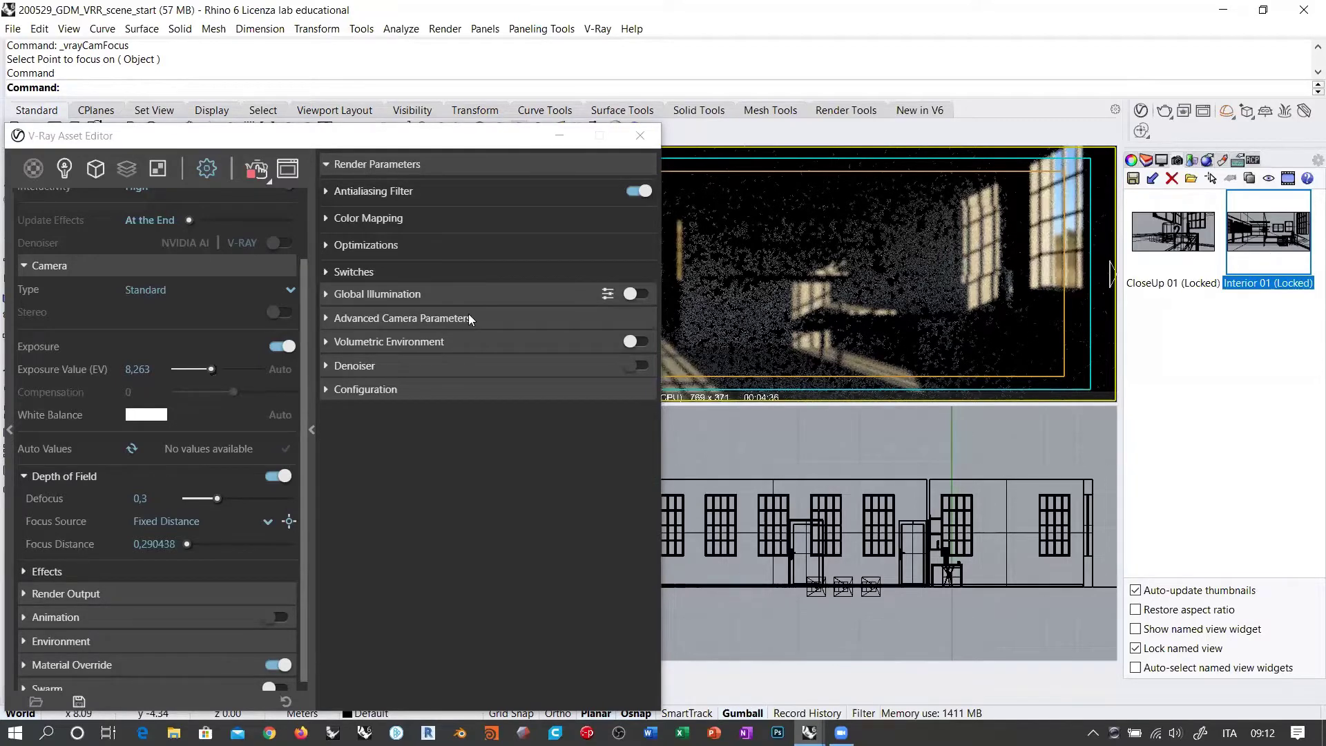
pyautogui.click(78, 702)
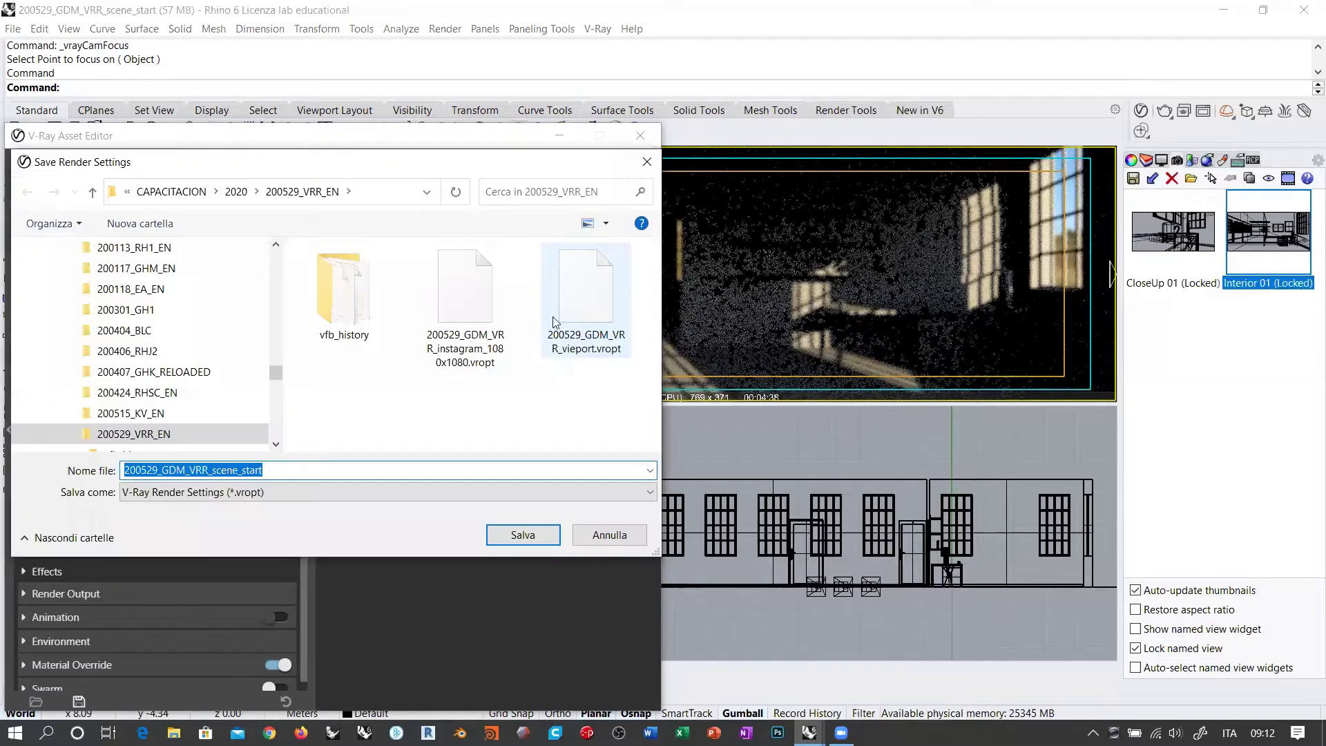
pyautogui.click(554, 322)
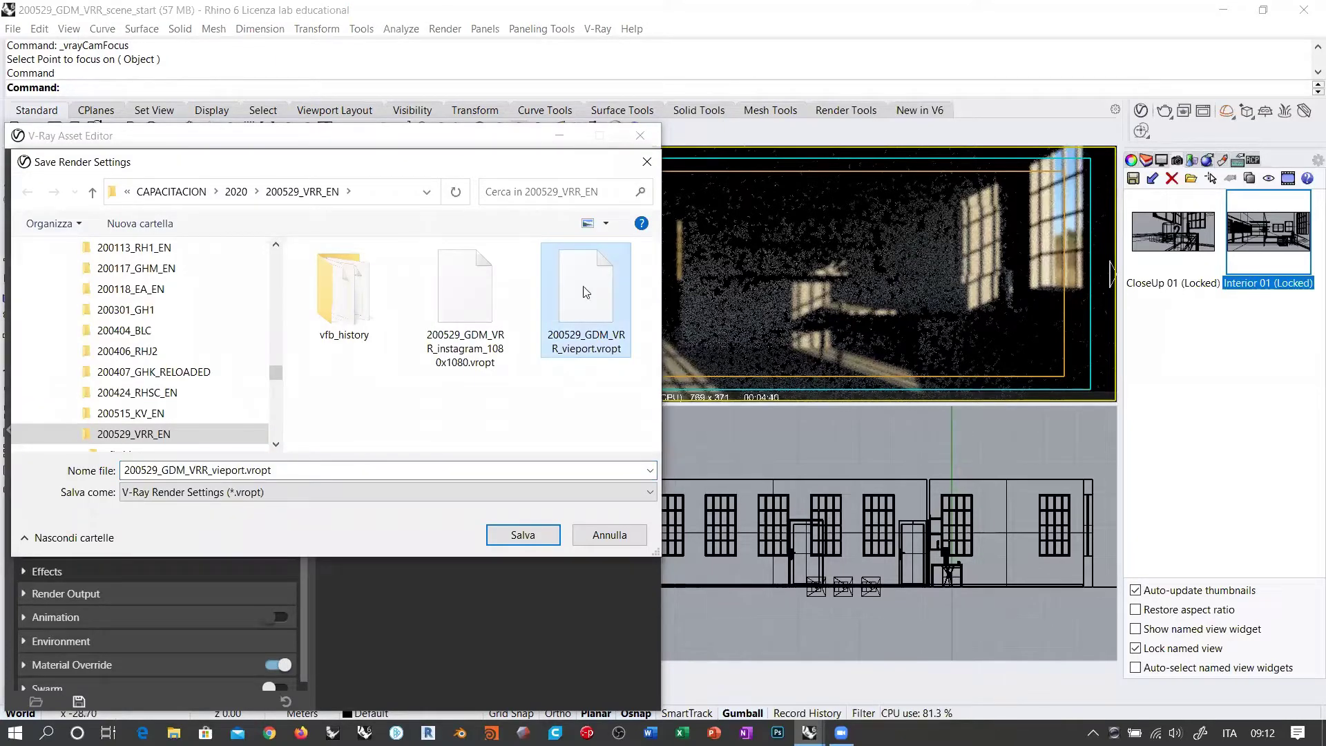
pyautogui.click(603, 540)
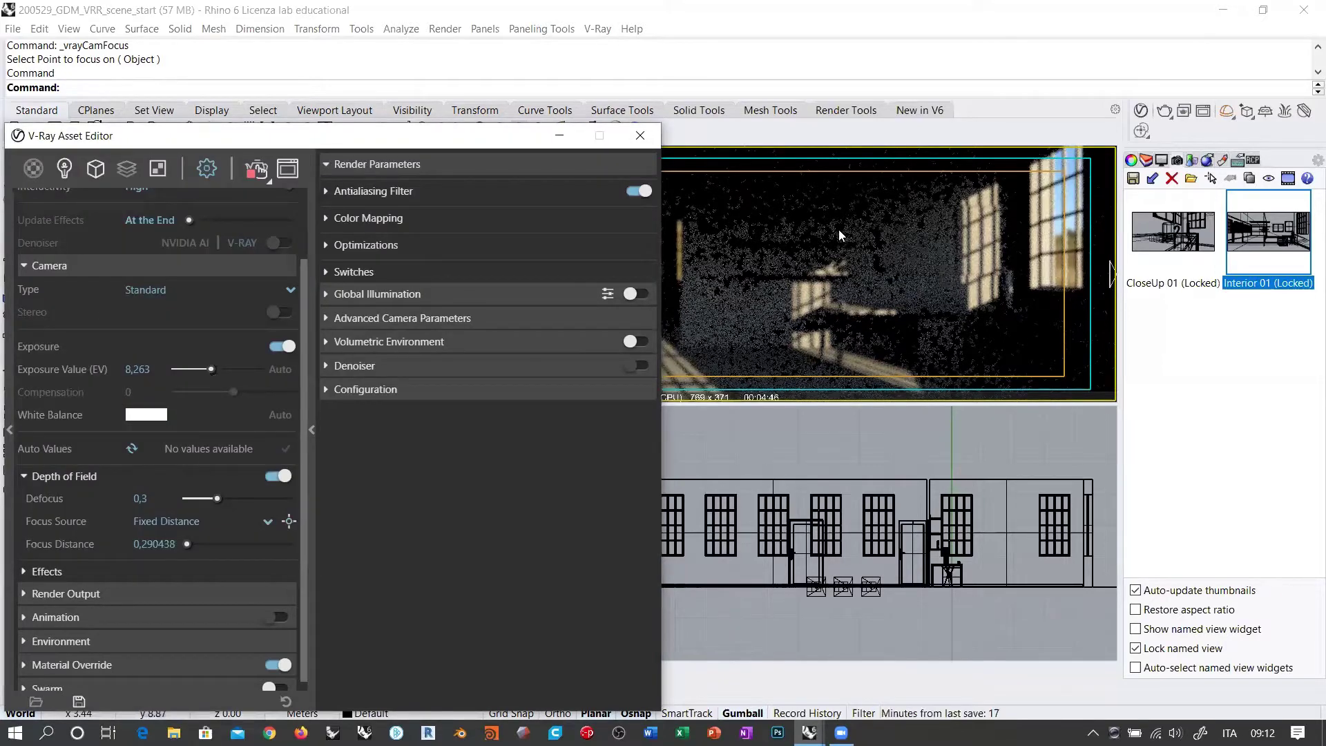
# Stop the interactive render, expand the render output settings, and turn off the camera's depth of field, collapsing its section.
pyautogui.click(261, 168)
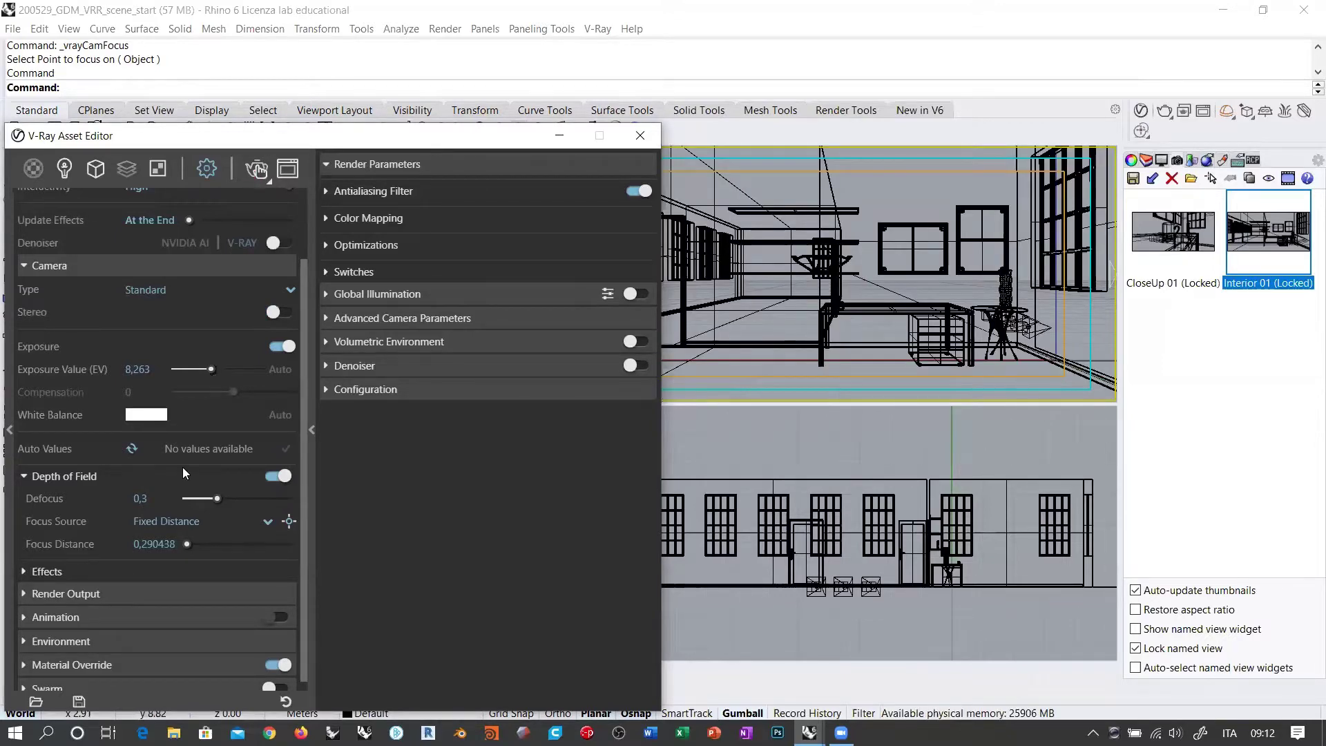
pyautogui.click(69, 527)
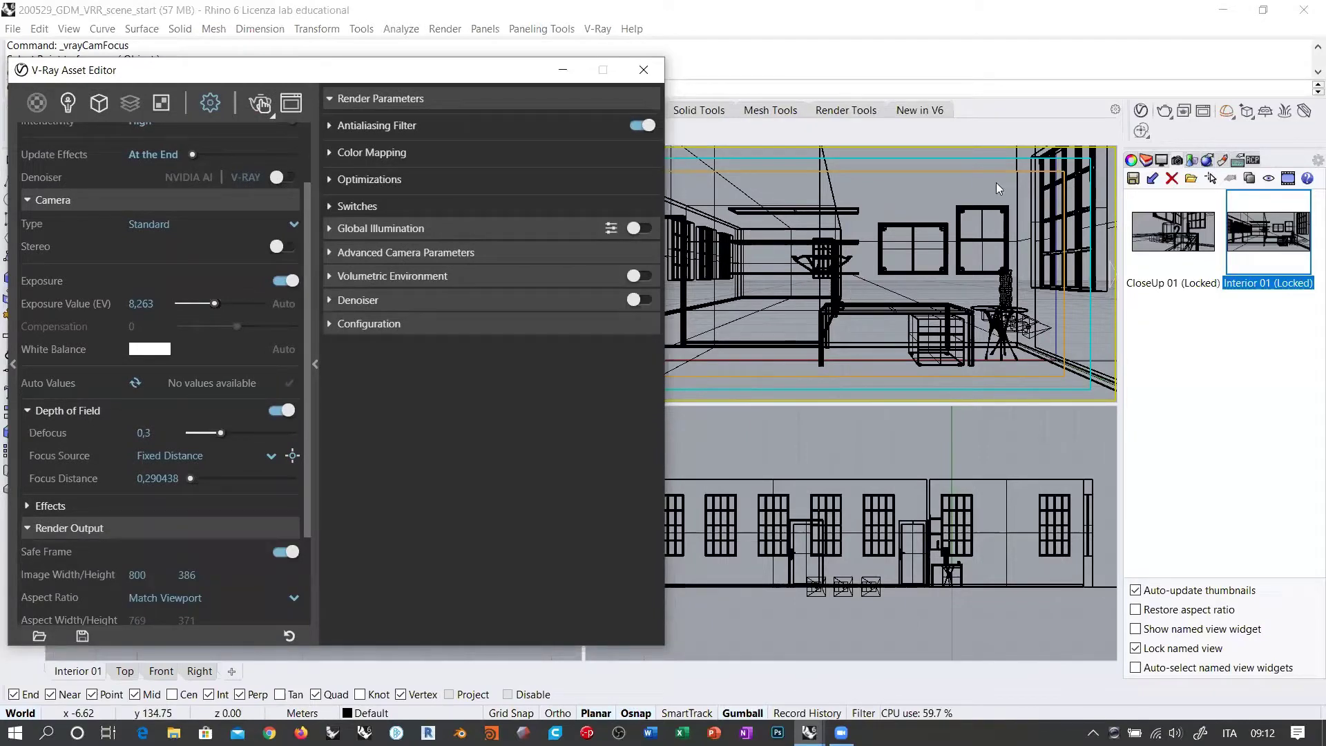
pyautogui.click(290, 413)
pyautogui.click(31, 411)
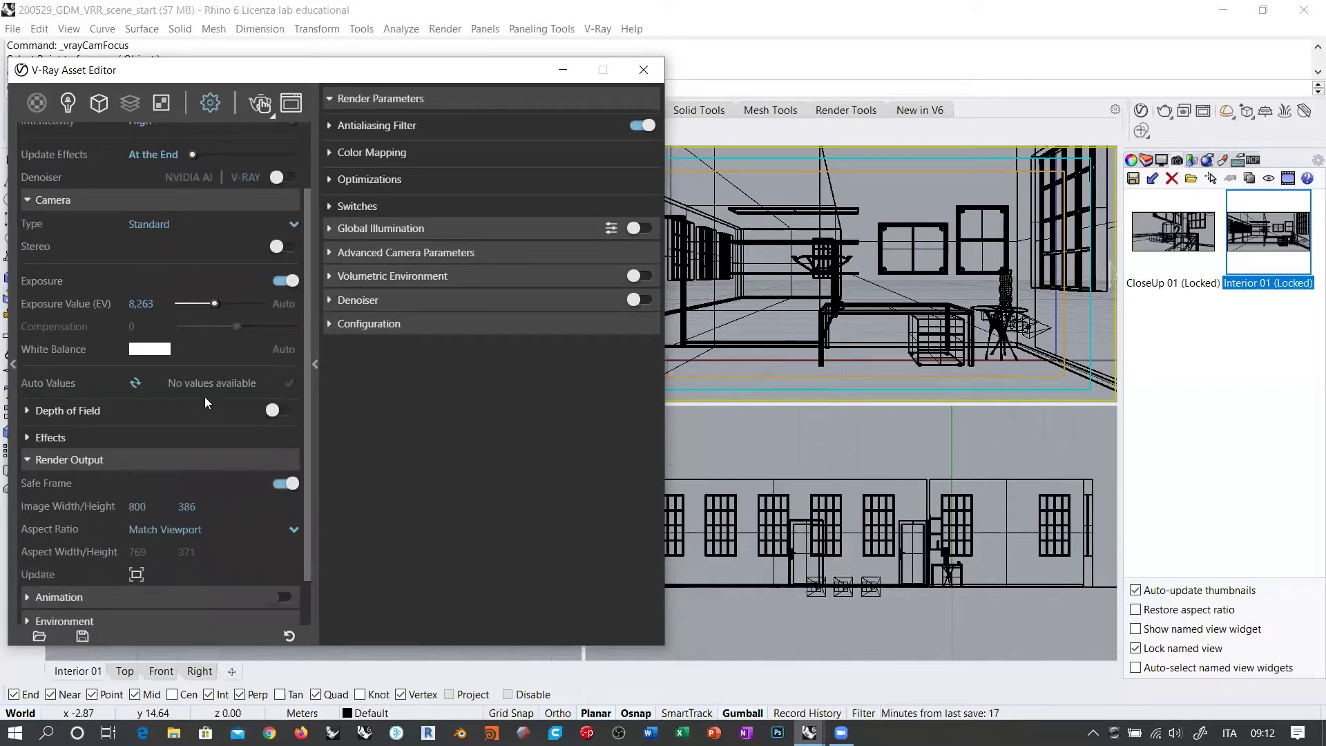
# Save the render settings over the existing file 200529_GDM_VRR_vieport.vropt.
pyautogui.click(82, 637)
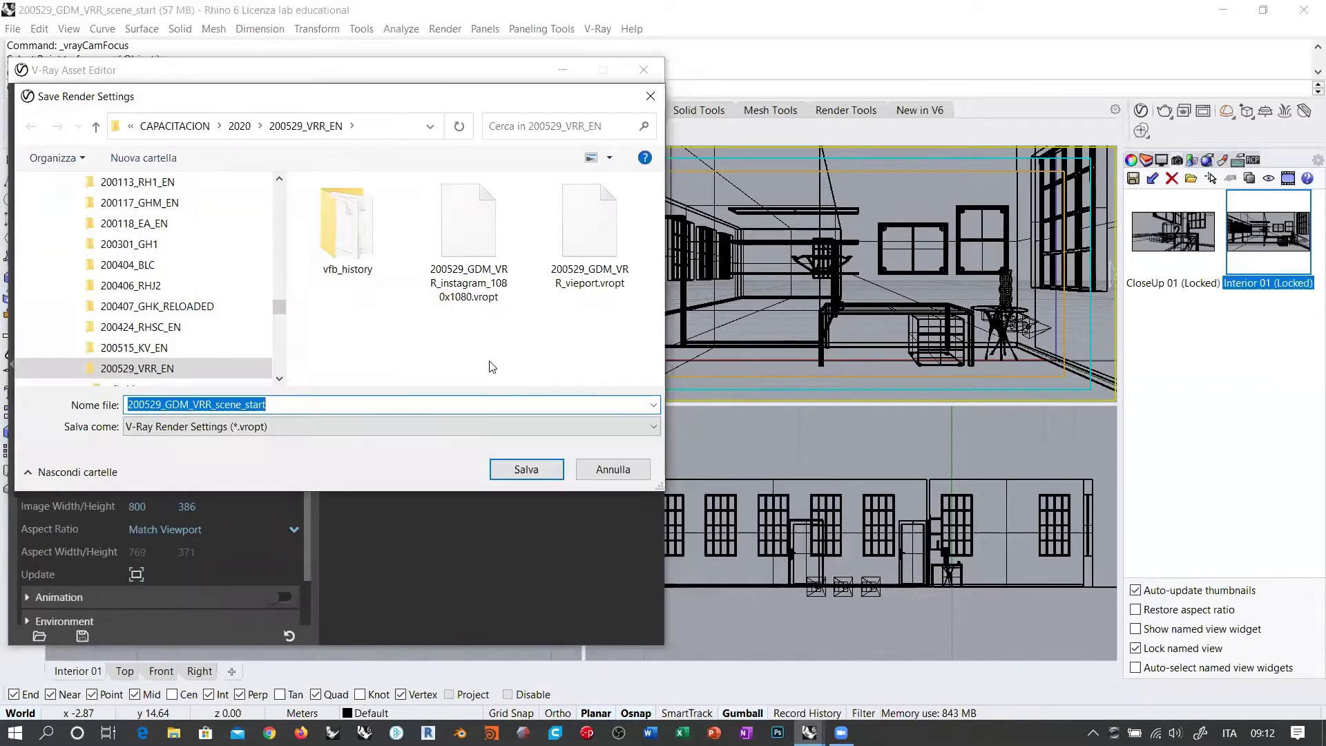
pyautogui.click(602, 276)
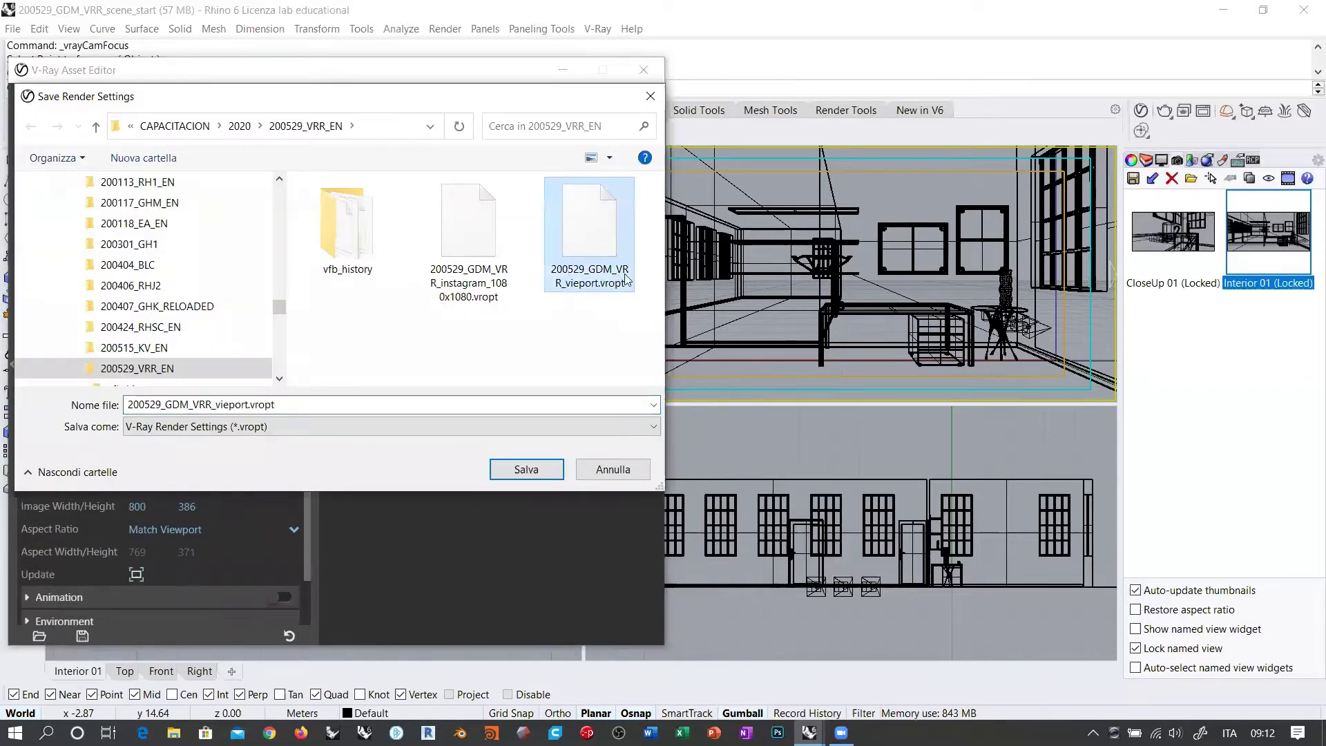
pyautogui.doubleClick(587, 276)
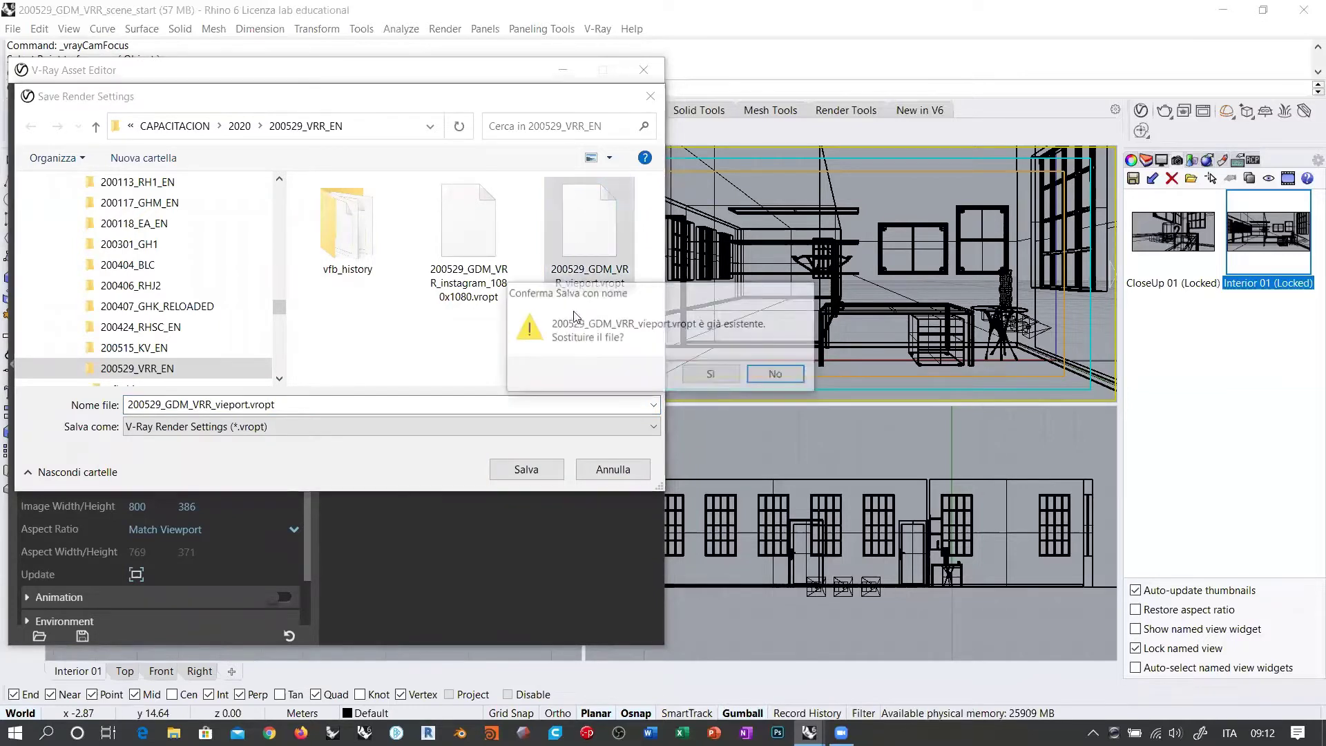
pyautogui.click(710, 373)
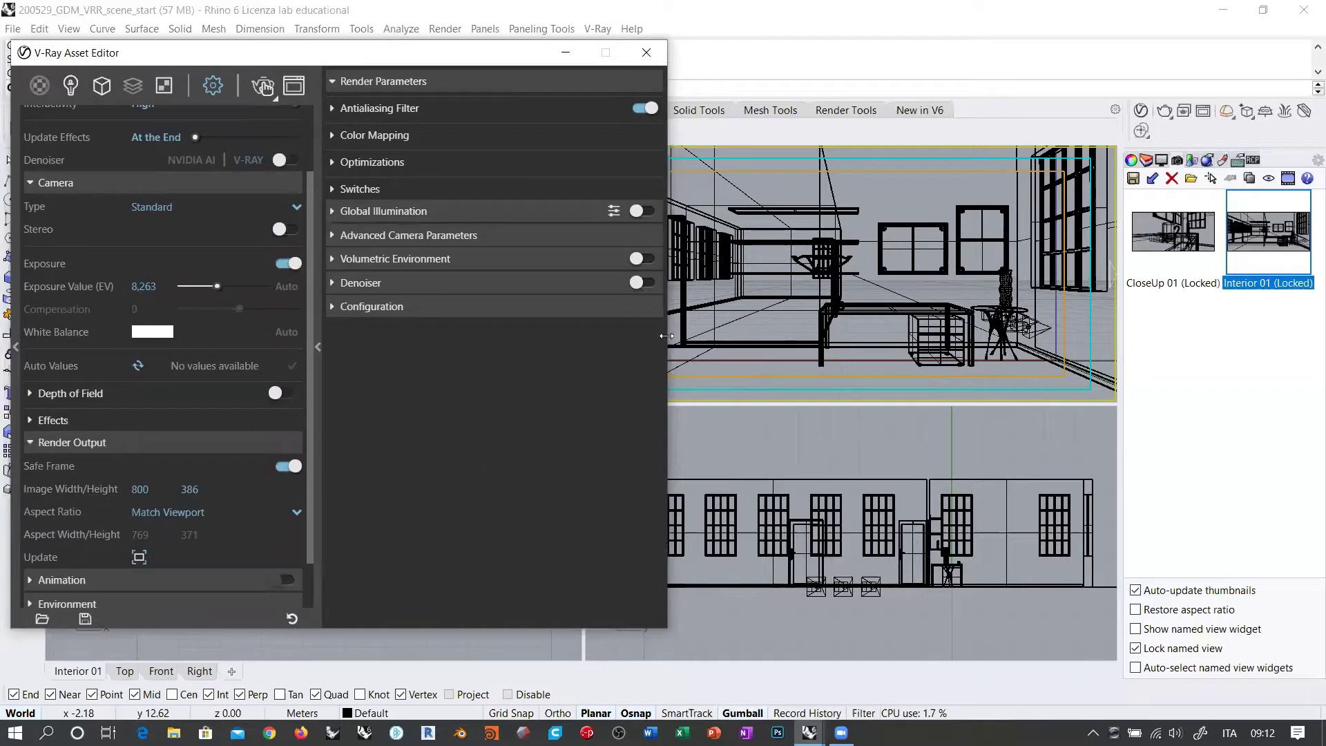
pyautogui.click(952, 191)
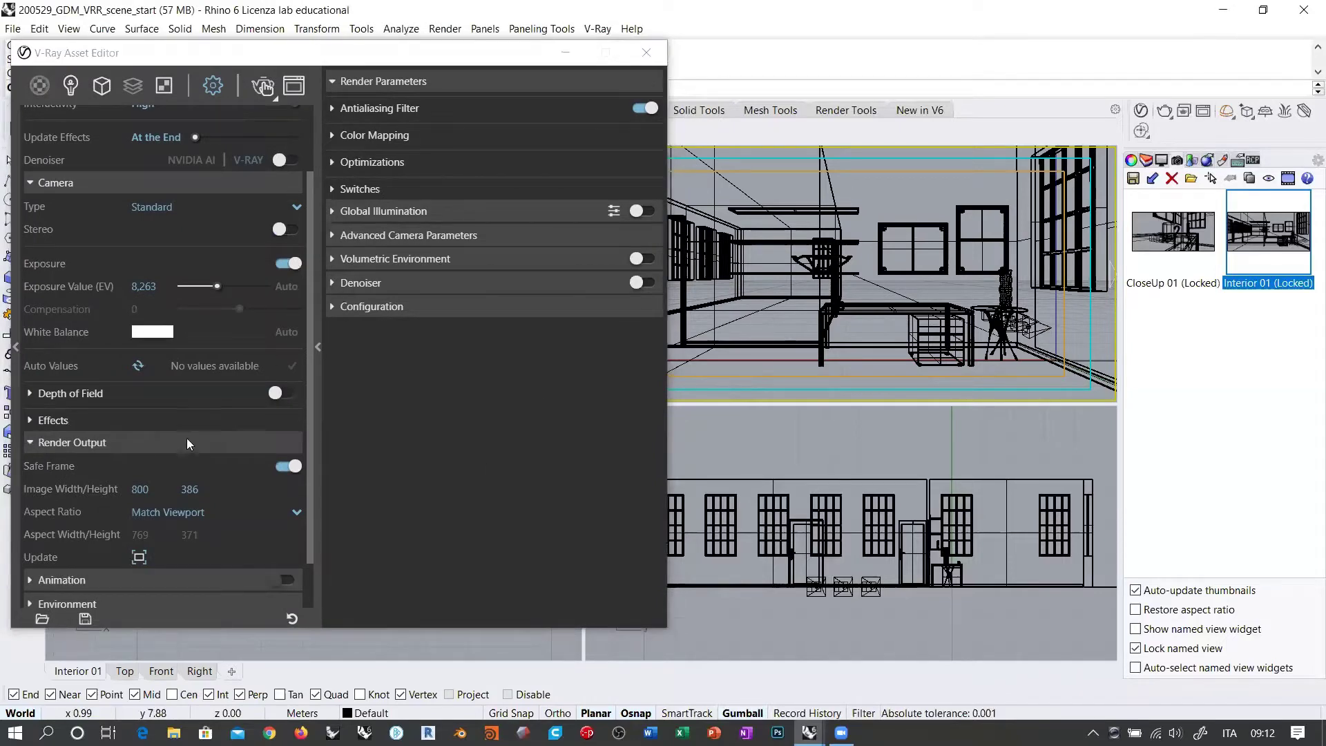
# Collapse the Render Output and Camera sections in the render settings and activate the Interior 01 viewport.
pyautogui.click(132, 447)
pyautogui.click(95, 245)
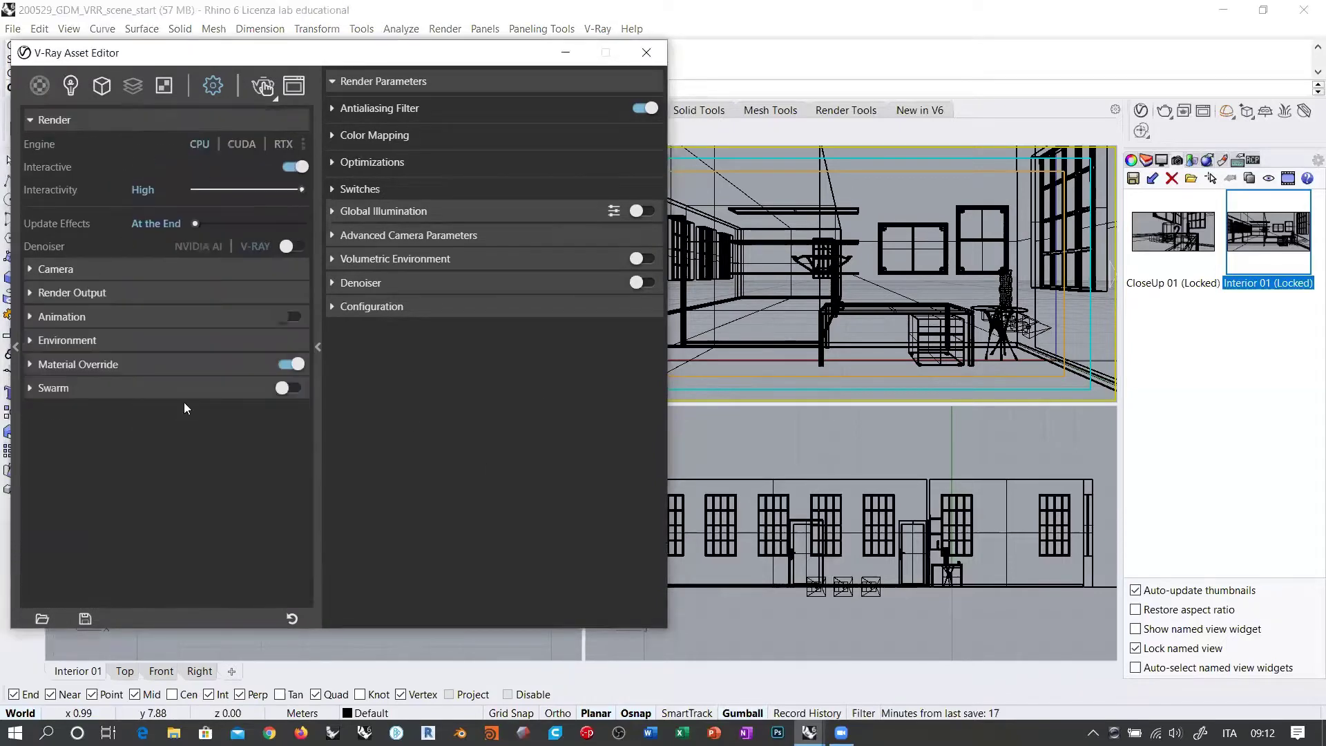
pyautogui.click(920, 188)
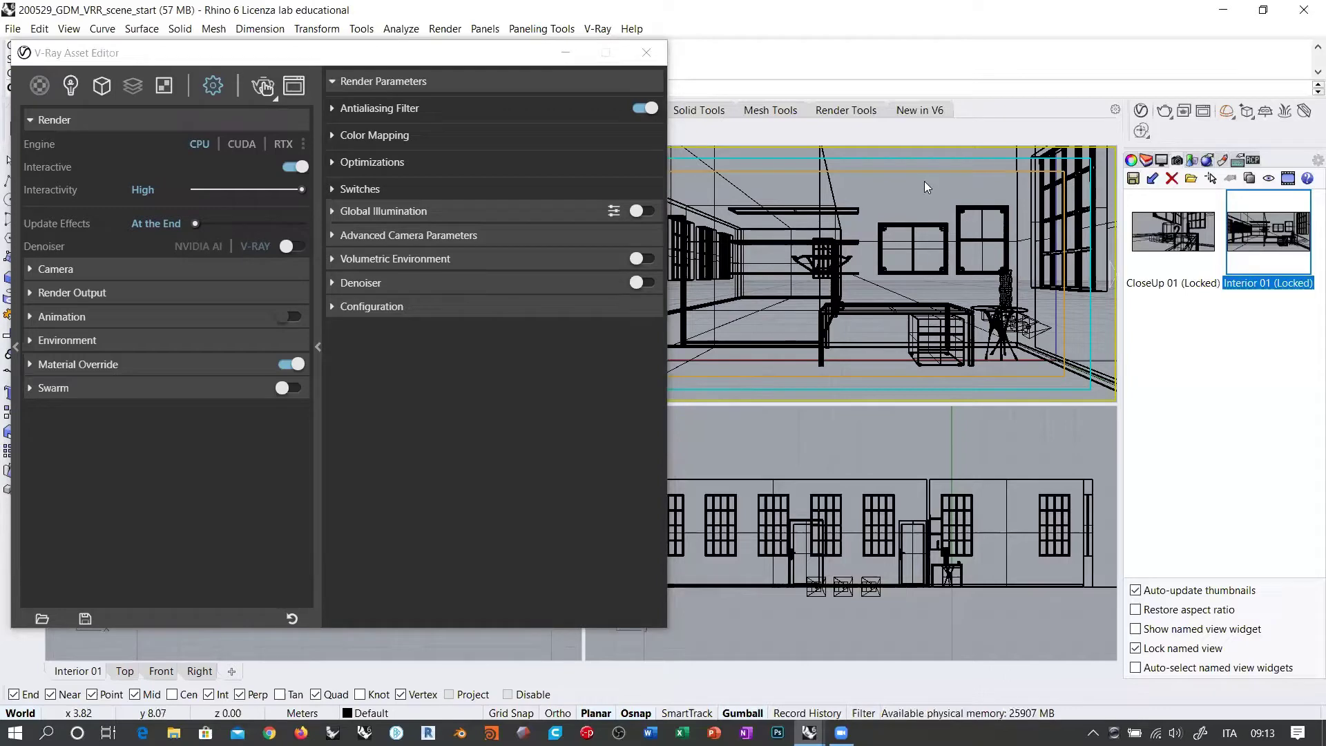
# Restore the CloseUp 01 named view and load the saved render settings file that matches it.
pyautogui.doubleClick(1165, 239)
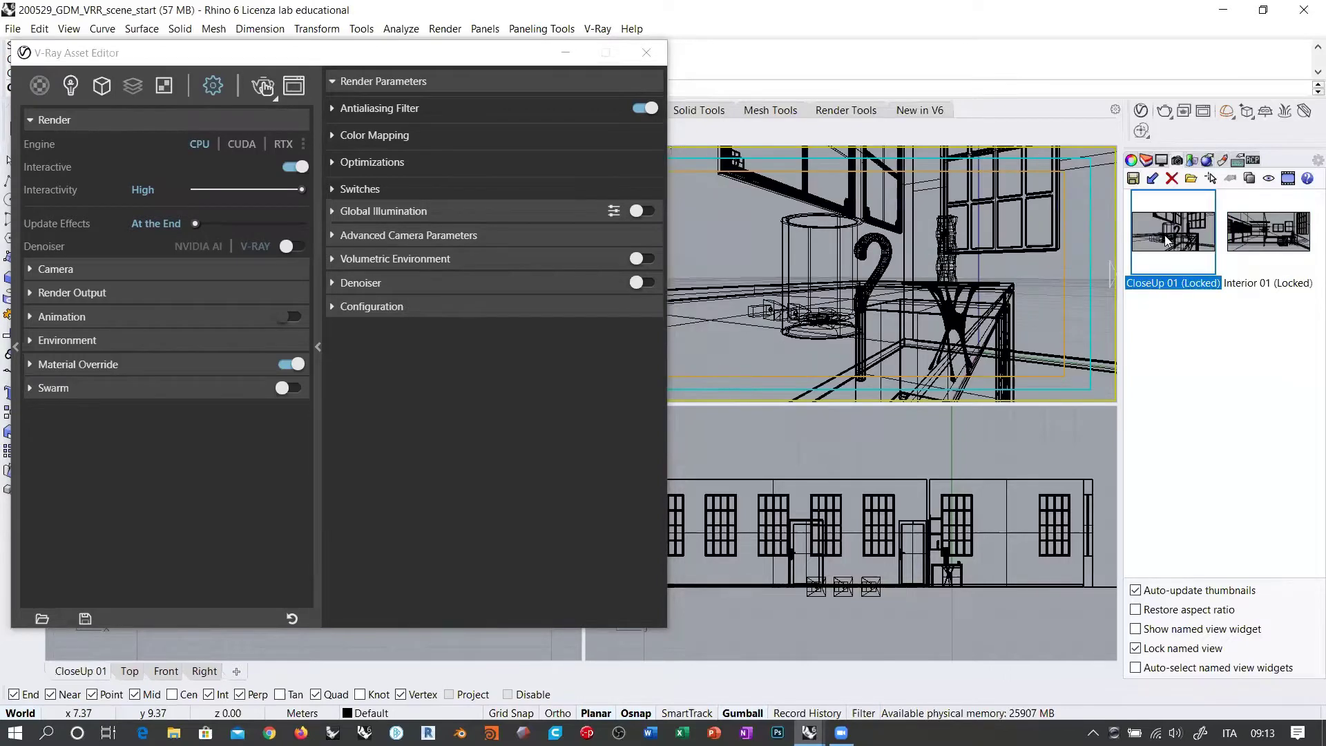
pyautogui.click(85, 618)
pyautogui.press('Escape')
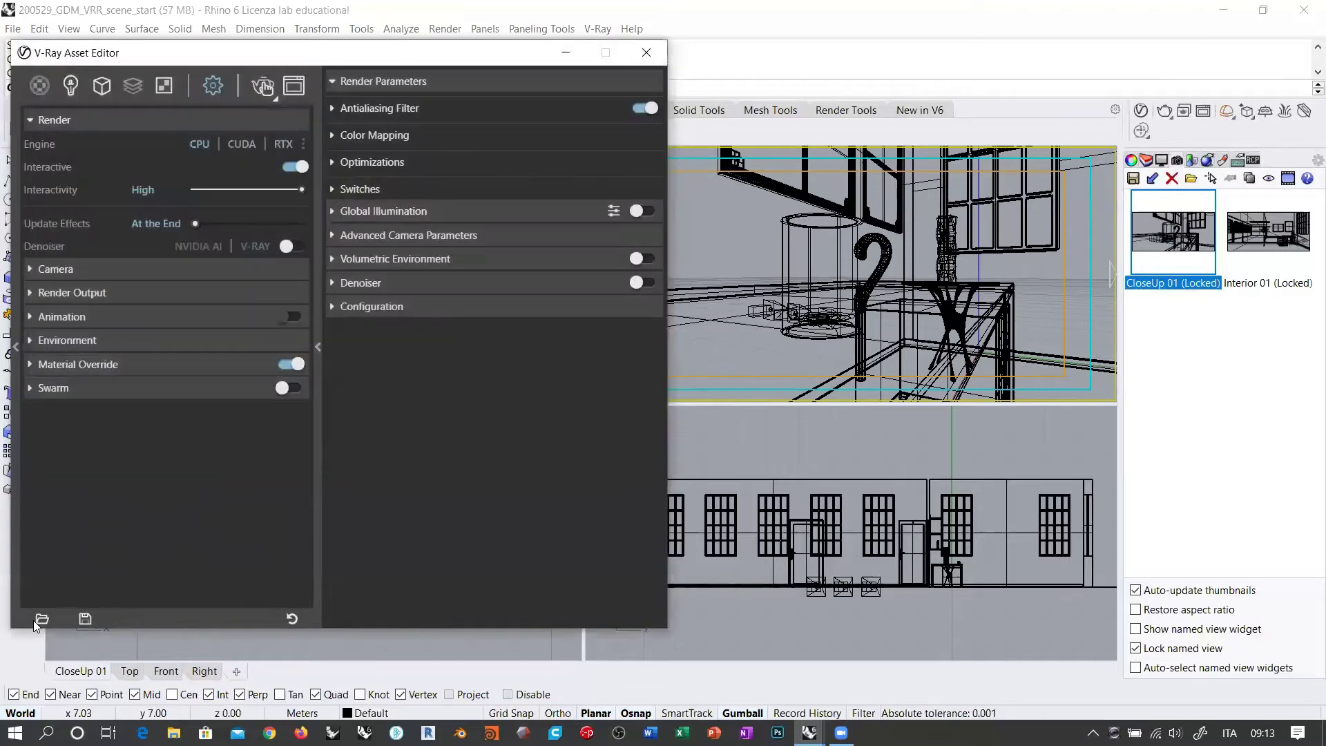
pyautogui.click(42, 618)
pyautogui.doubleClick(479, 221)
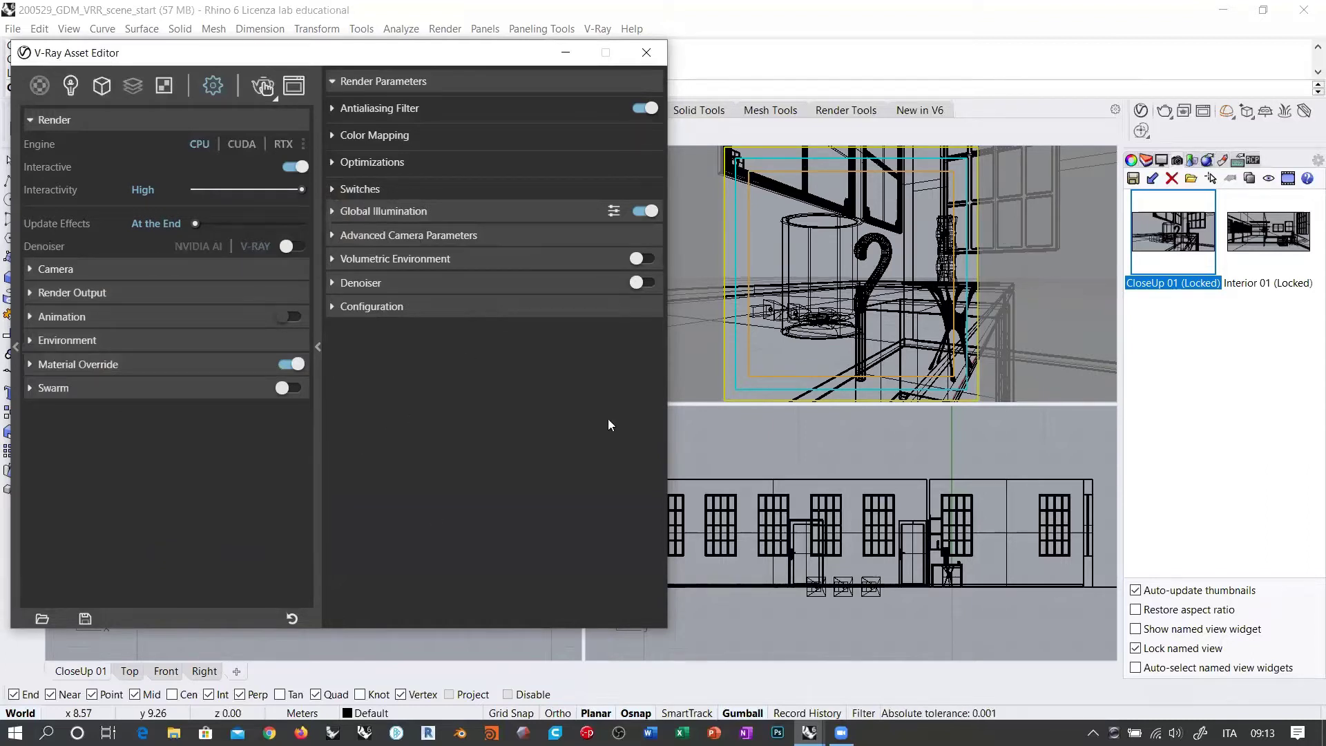
# Restore the Interior 01 named view, load its matching saved render settings, and close the Asset Editor.
pyautogui.doubleClick(1278, 238)
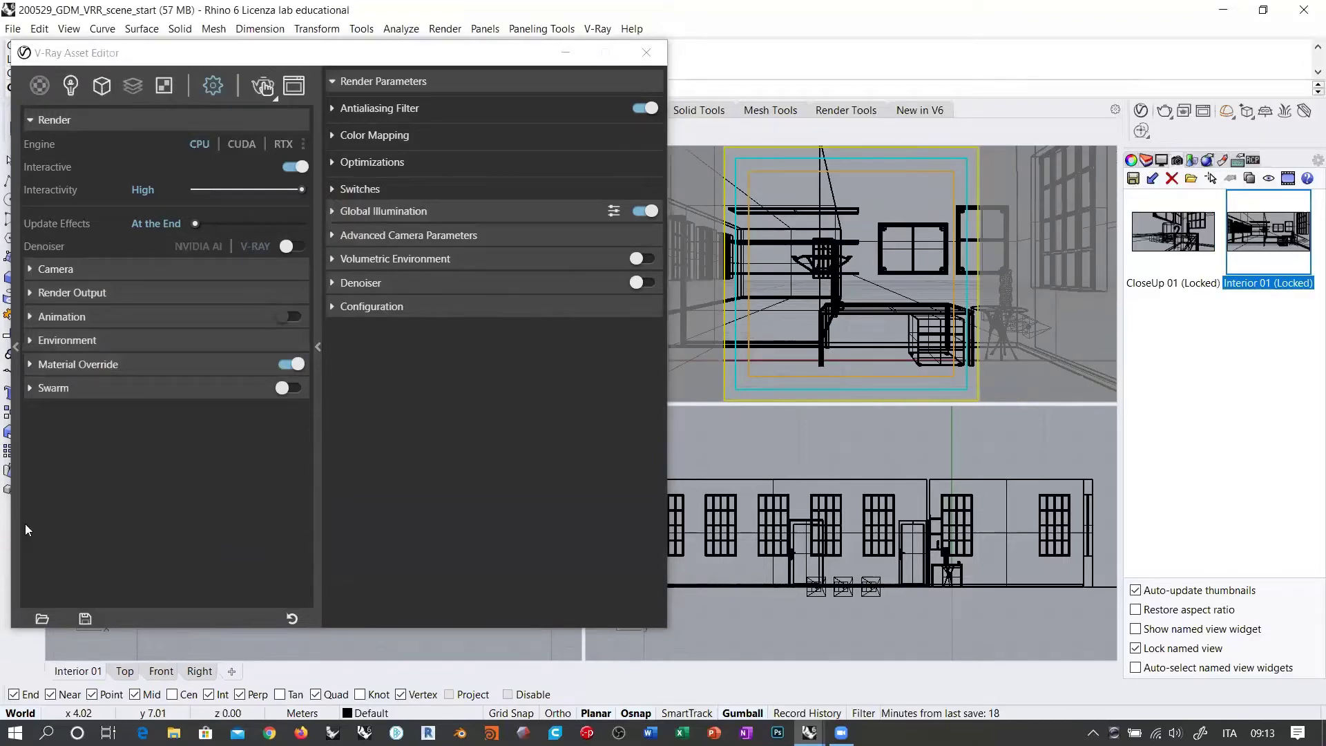
pyautogui.click(40, 622)
pyautogui.click(604, 208)
pyautogui.doubleClick(604, 208)
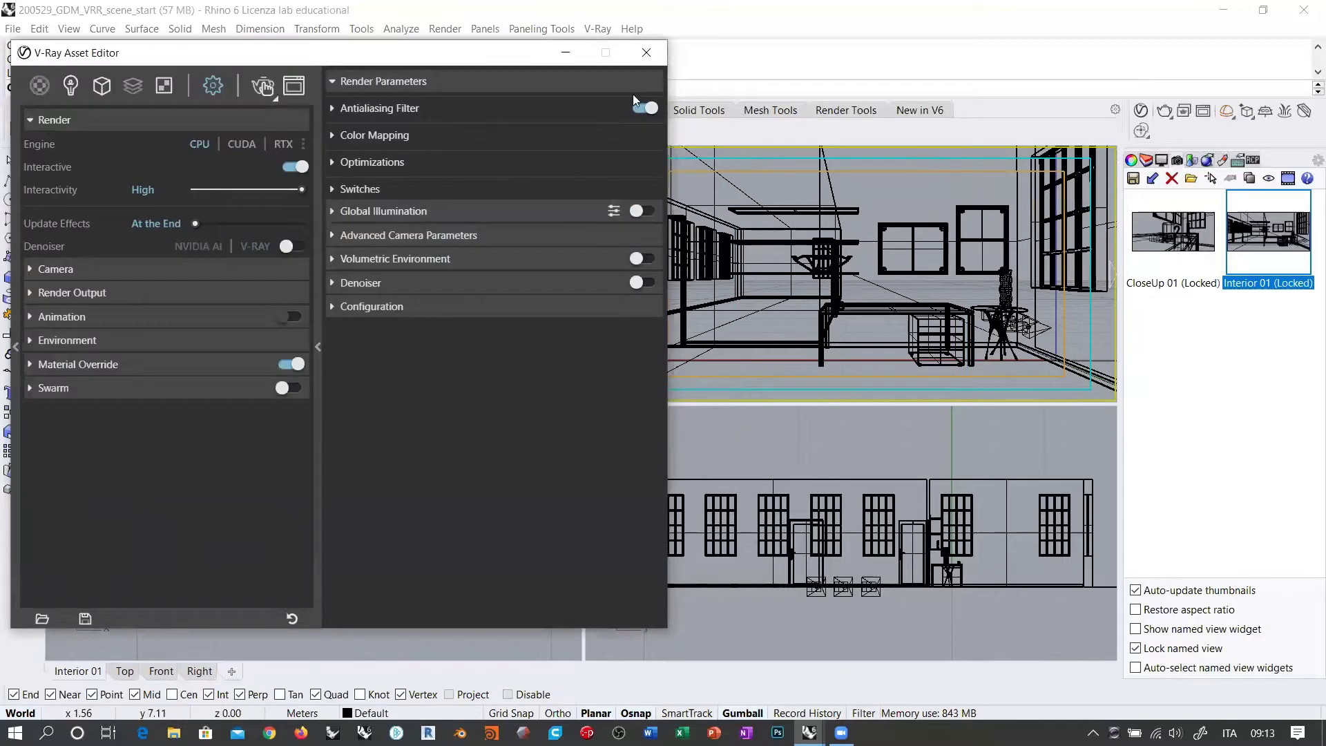
pyautogui.moveTo(513, 65); pyautogui.dragTo(501, 139)
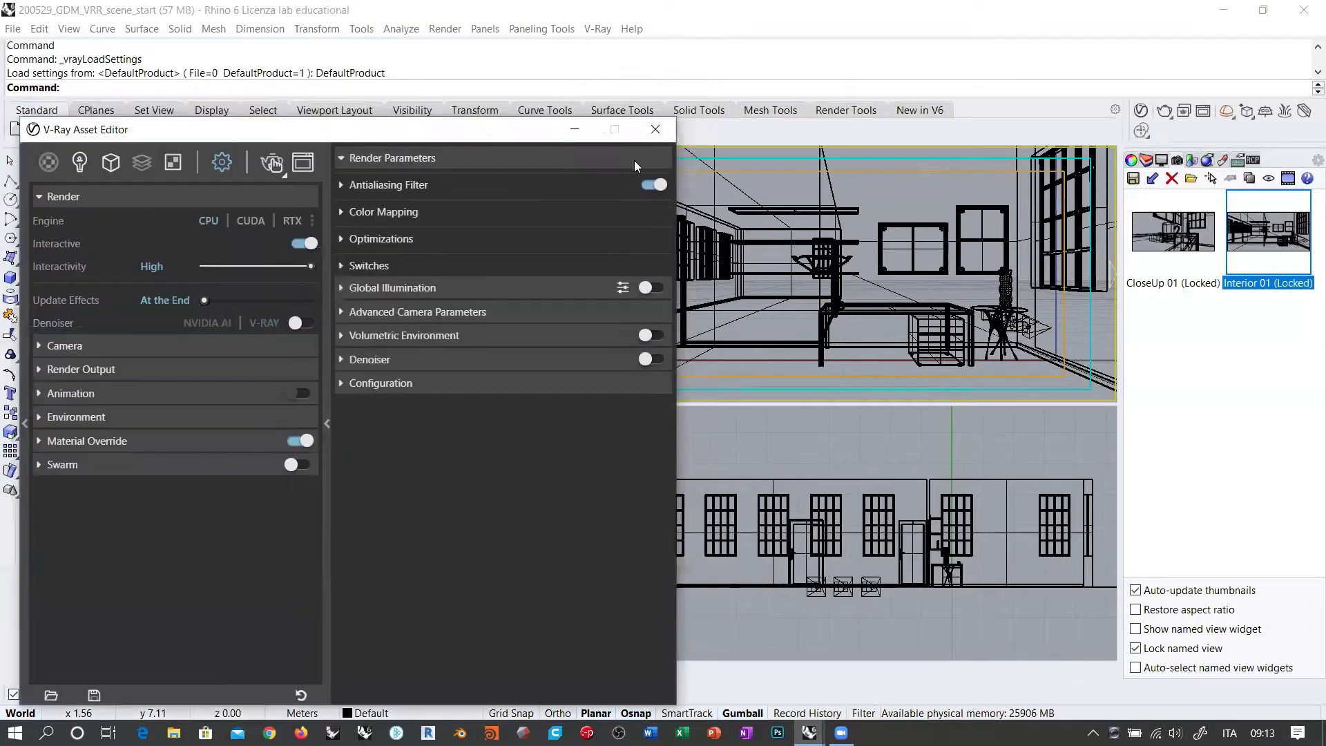
pyautogui.click(655, 131)
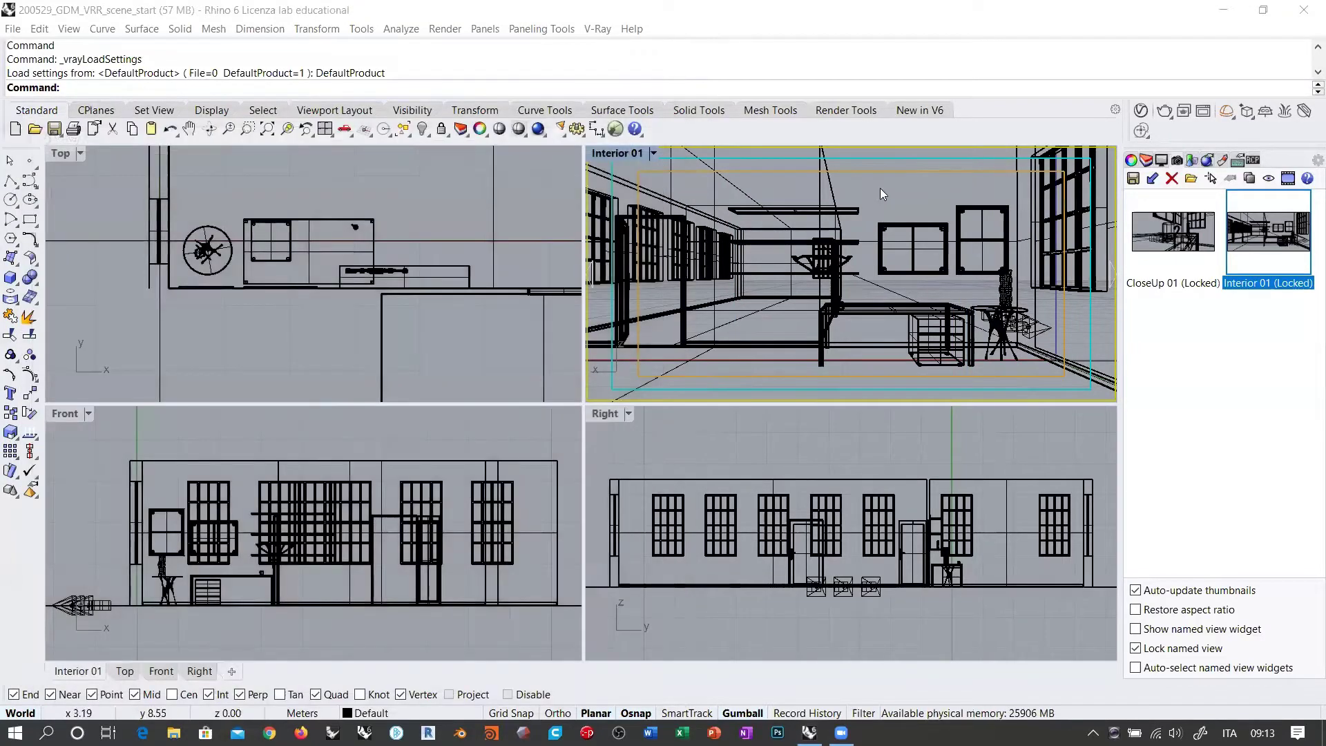
# Examine the group of three directional lights outside the room in the Top view.
pyautogui.scroll(-5, 339, 252)
pyautogui.scroll(6, 324, 239)
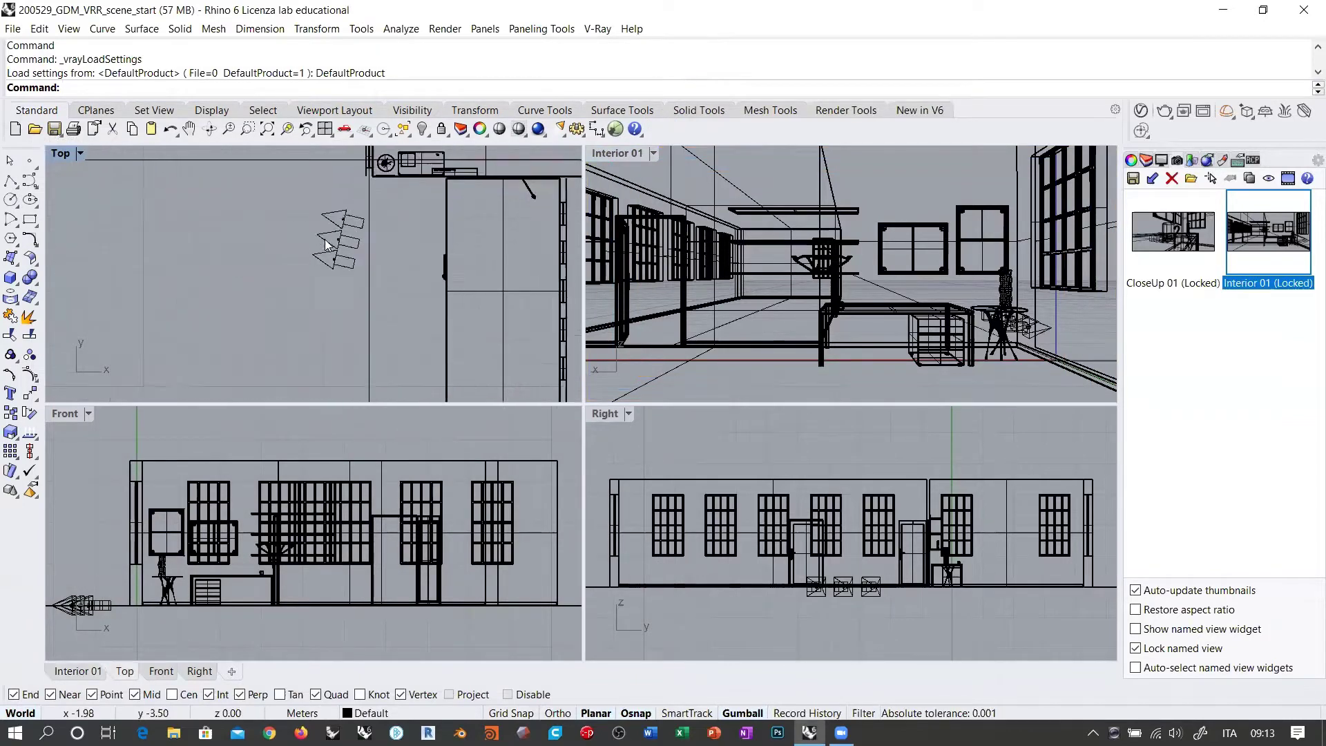
pyautogui.moveTo(275, 177); pyautogui.dragTo(453, 373)
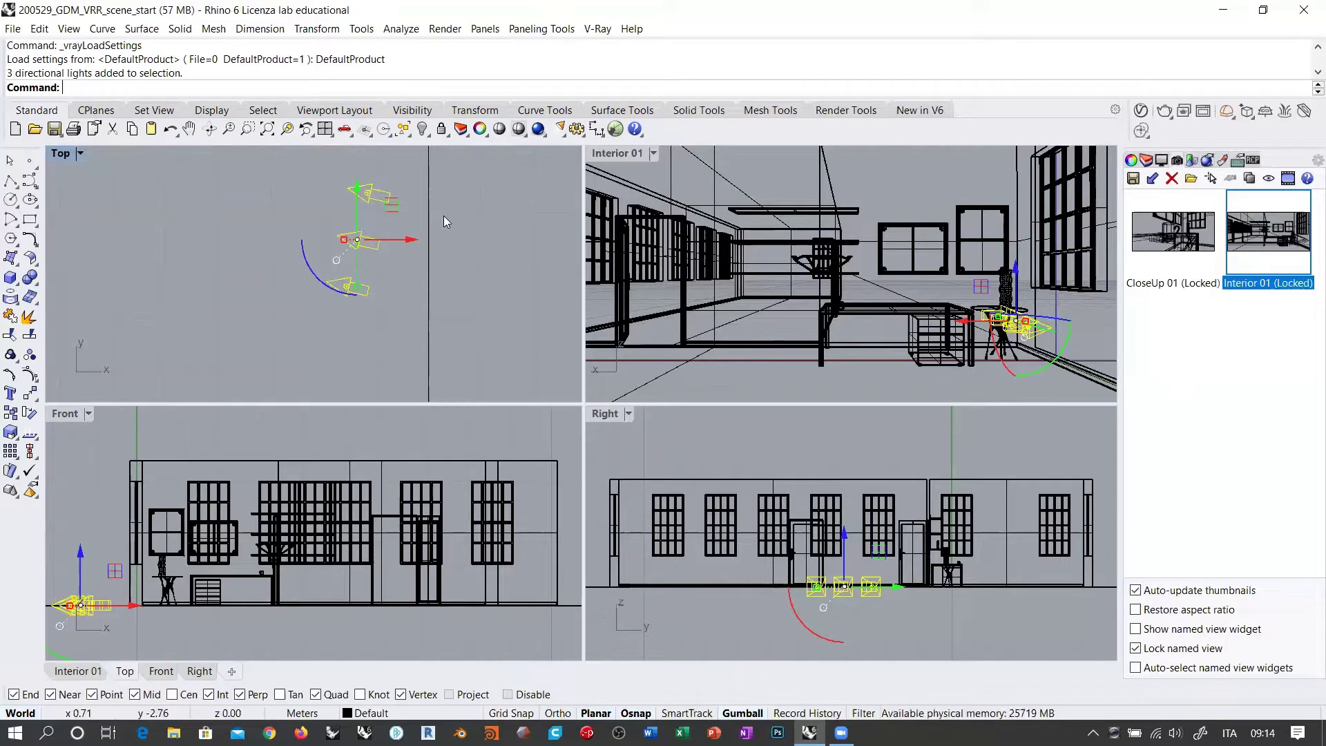
pyautogui.click(375, 328)
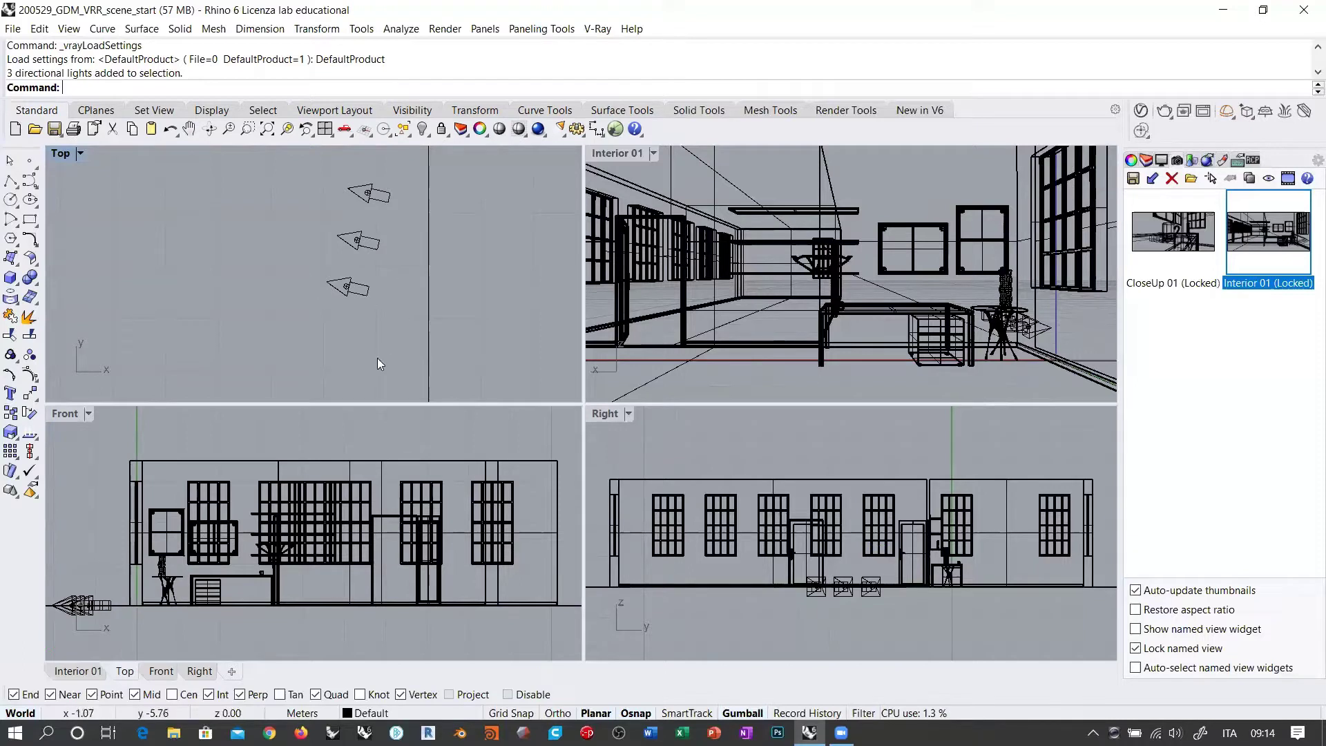
pyautogui.moveTo(391, 248); pyautogui.dragTo(377, 290, button='right')
pyautogui.click(358, 235)
pyautogui.click(365, 217)
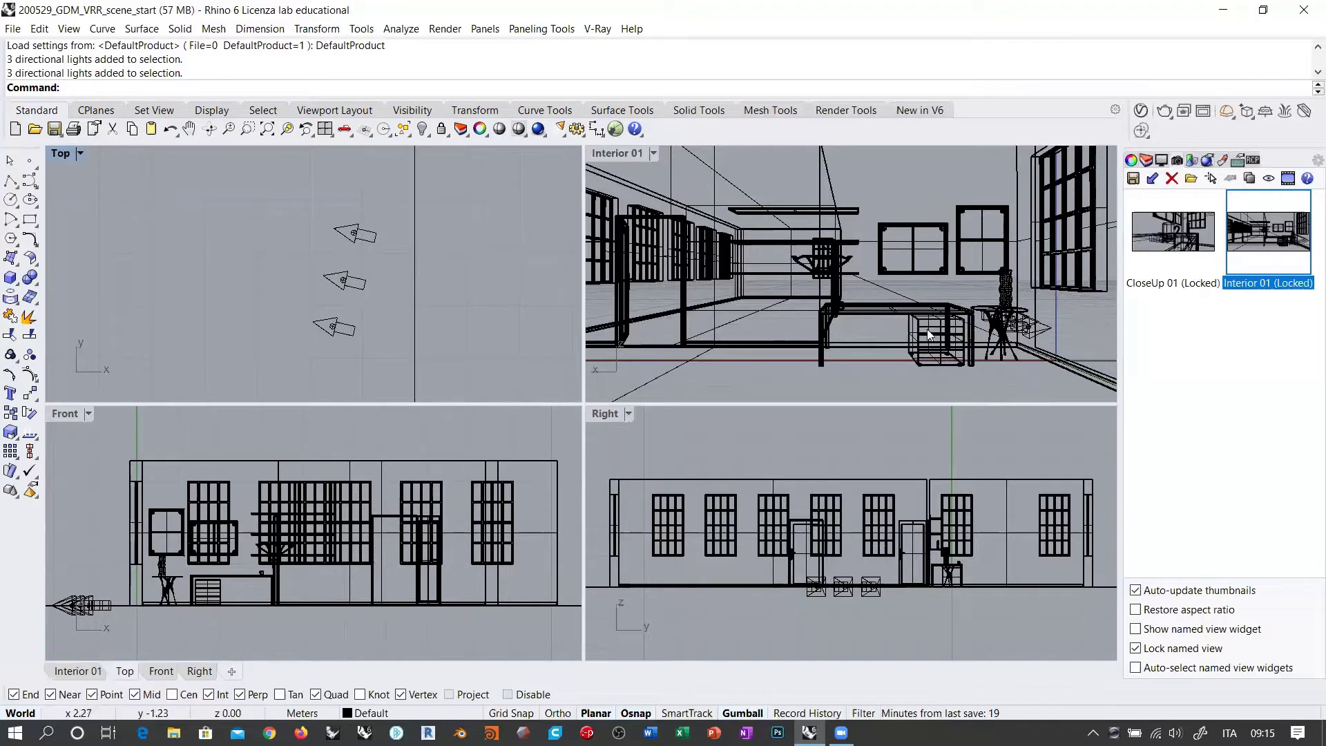
pyautogui.click(873, 391)
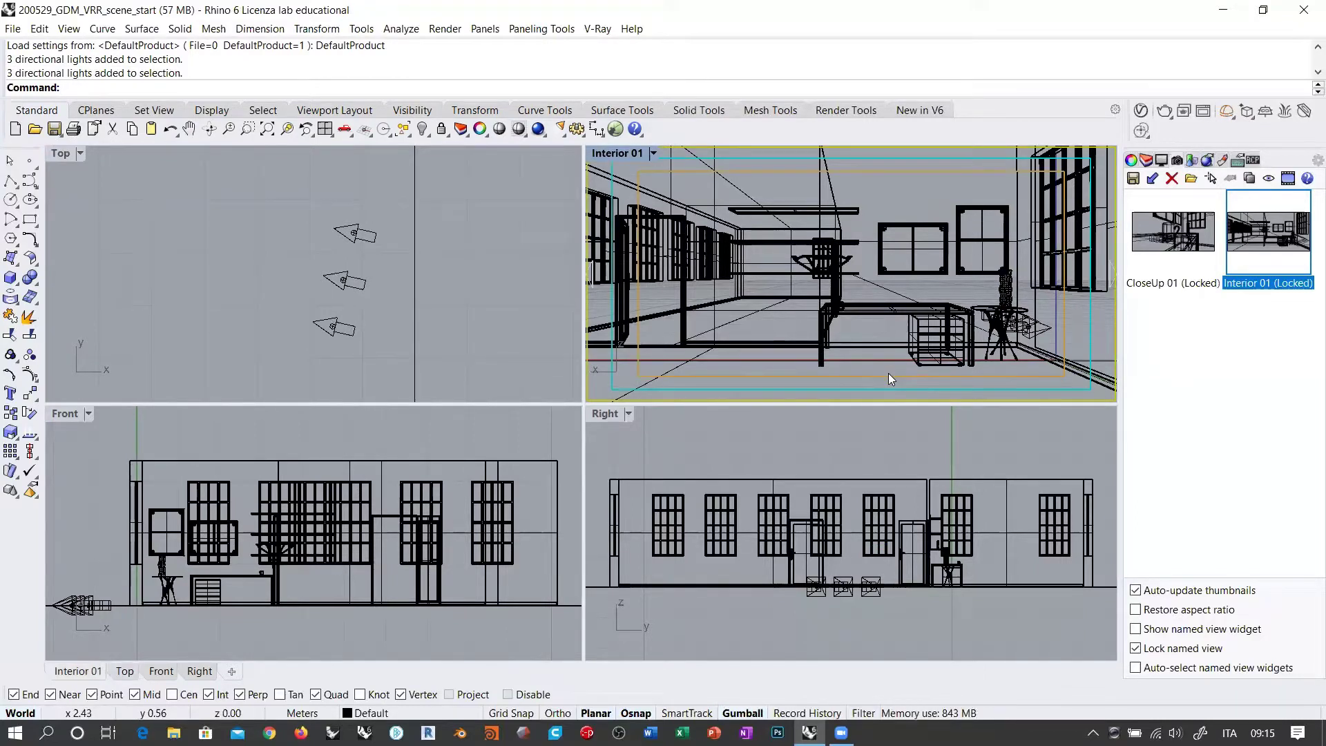
# Ungroup the three directional lights, delete the lower two in the Top view, and select the remaining one.
pyautogui.click(344, 284)
pyautogui.hotkey('ctrl', 'shift', 'g')
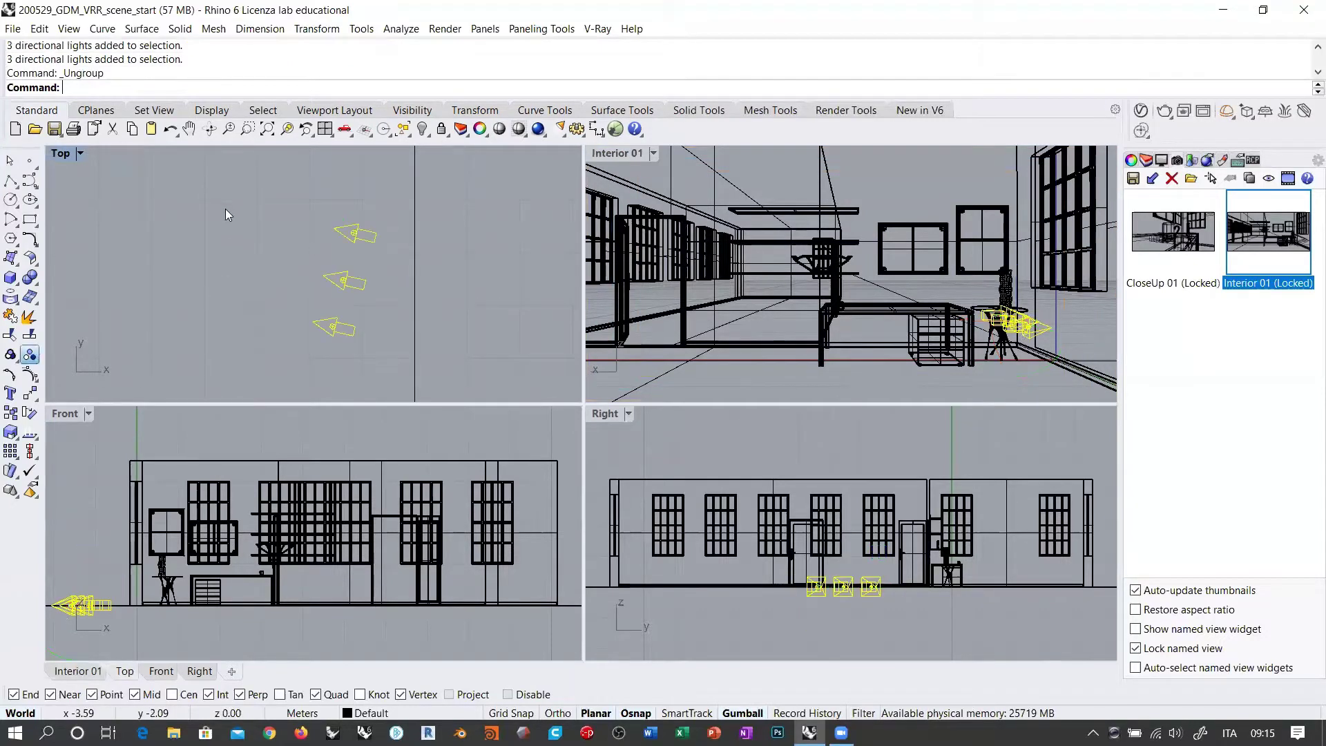
pyautogui.click(406, 358)
pyautogui.moveTo(406, 358); pyautogui.dragTo(259, 266)
pyautogui.press('Delete')
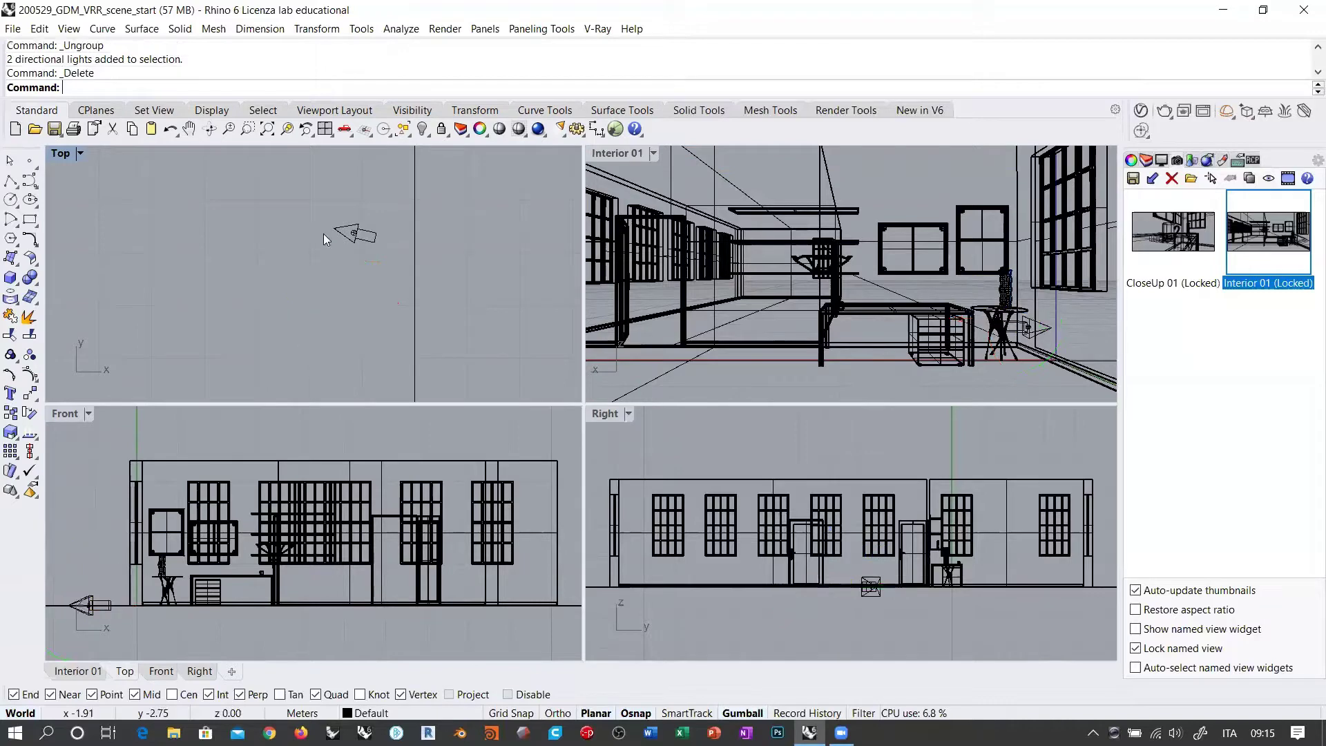
pyautogui.click(359, 239)
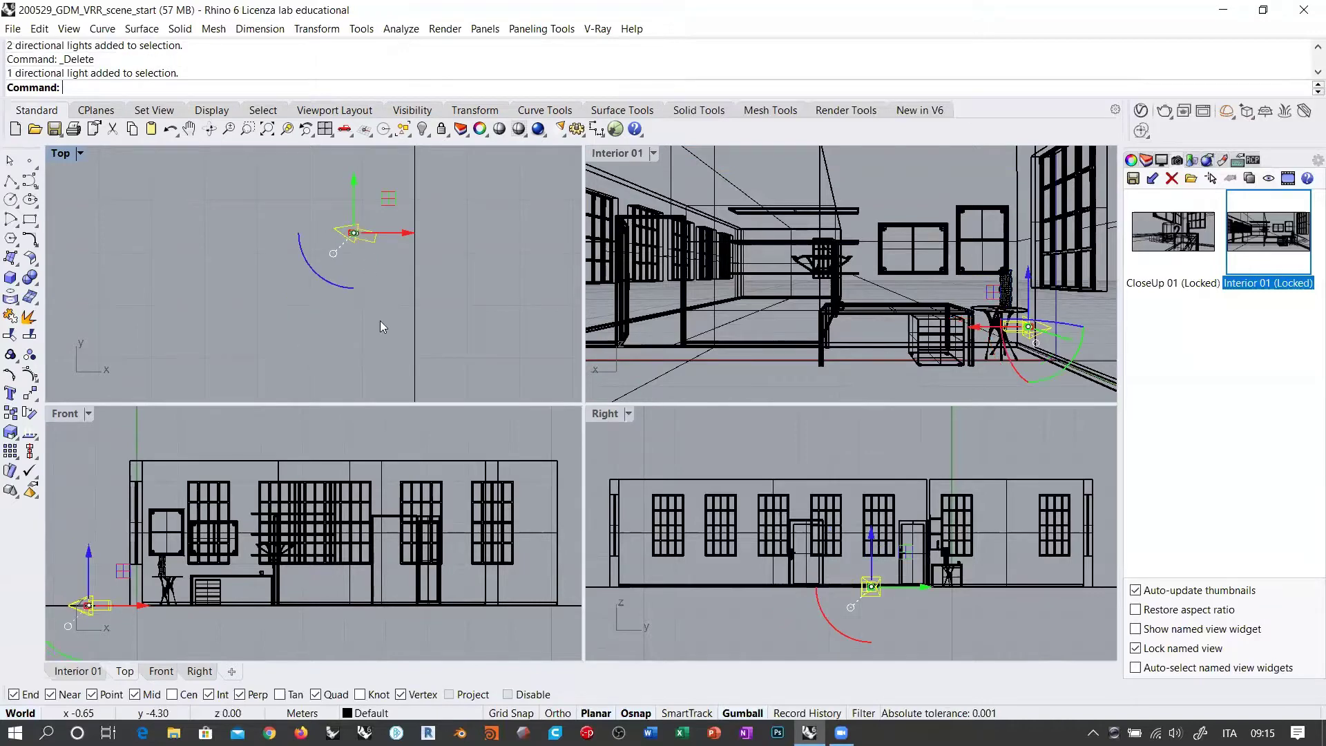
# Enable Affect Specular and Affect Reflections for Dome Light - Diffuse, then close the Asset Editor and deselect the directional light.
pyautogui.click(1142, 111)
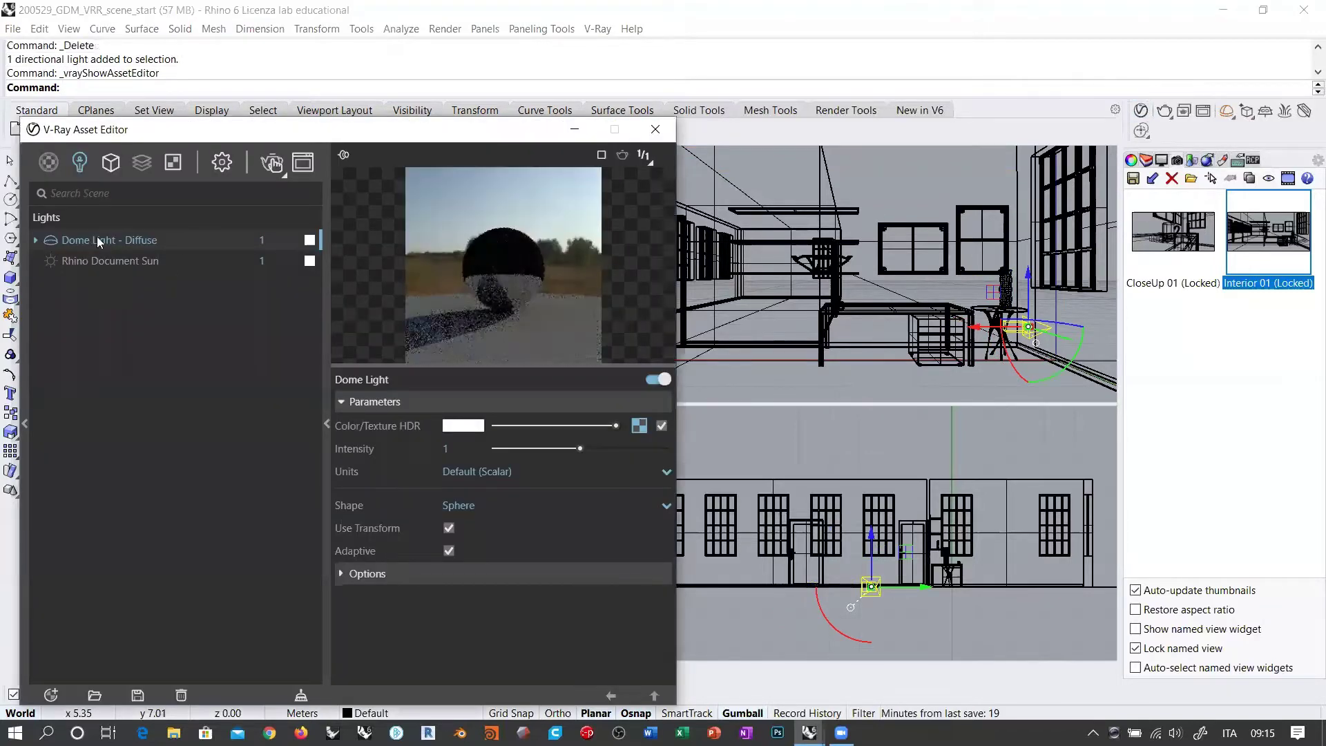
pyautogui.click(342, 574)
pyautogui.scroll(-2, 387, 545)
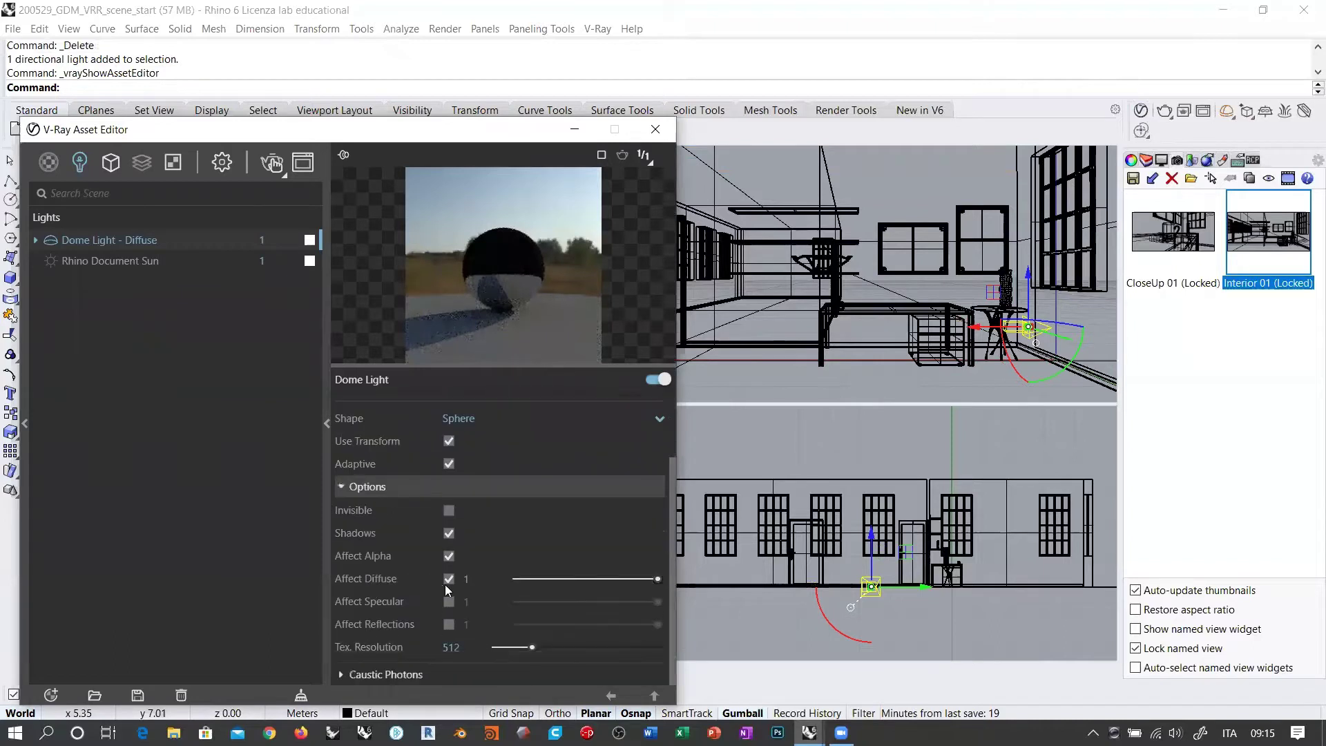
pyautogui.click(449, 624)
pyautogui.click(455, 625)
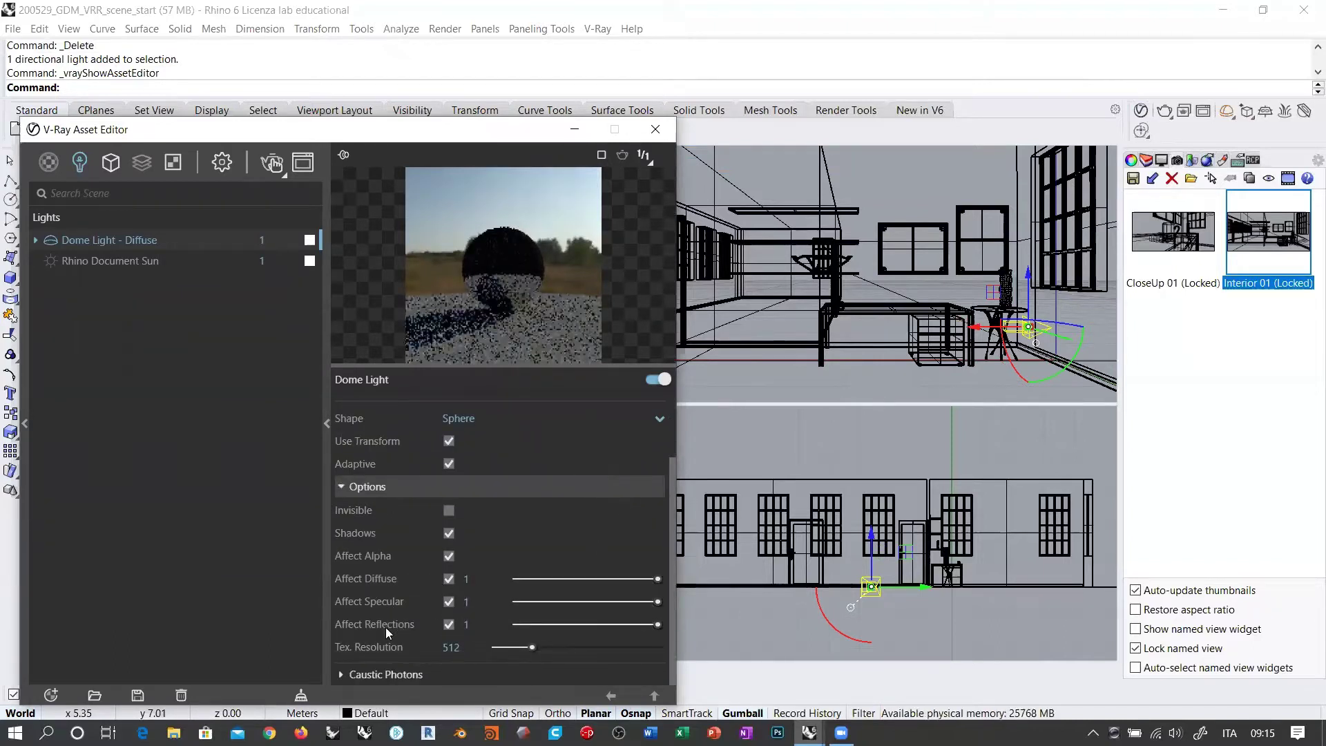
pyautogui.click(656, 130)
pyautogui.click(913, 183)
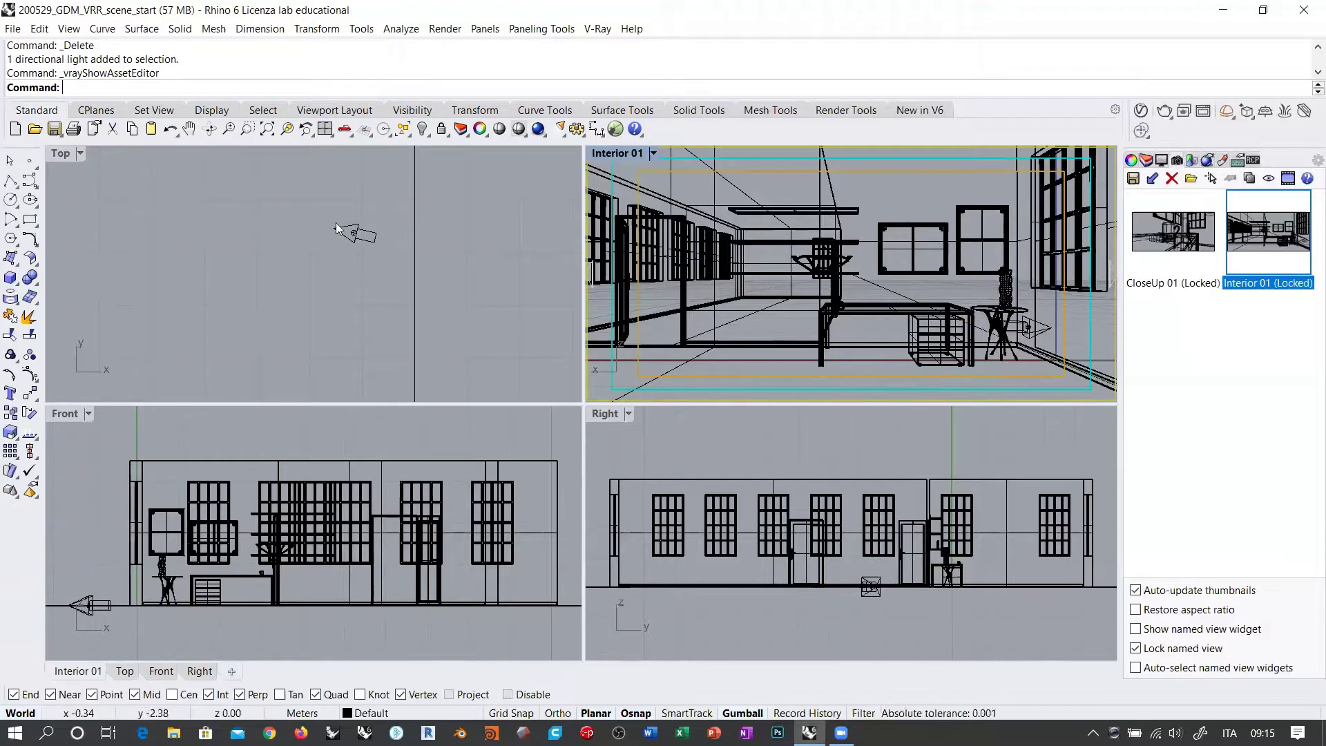
# Examine the remaining directional light's symbol and orientation up close in the Top view.
pyautogui.click(354, 234)
pyautogui.click(881, 191)
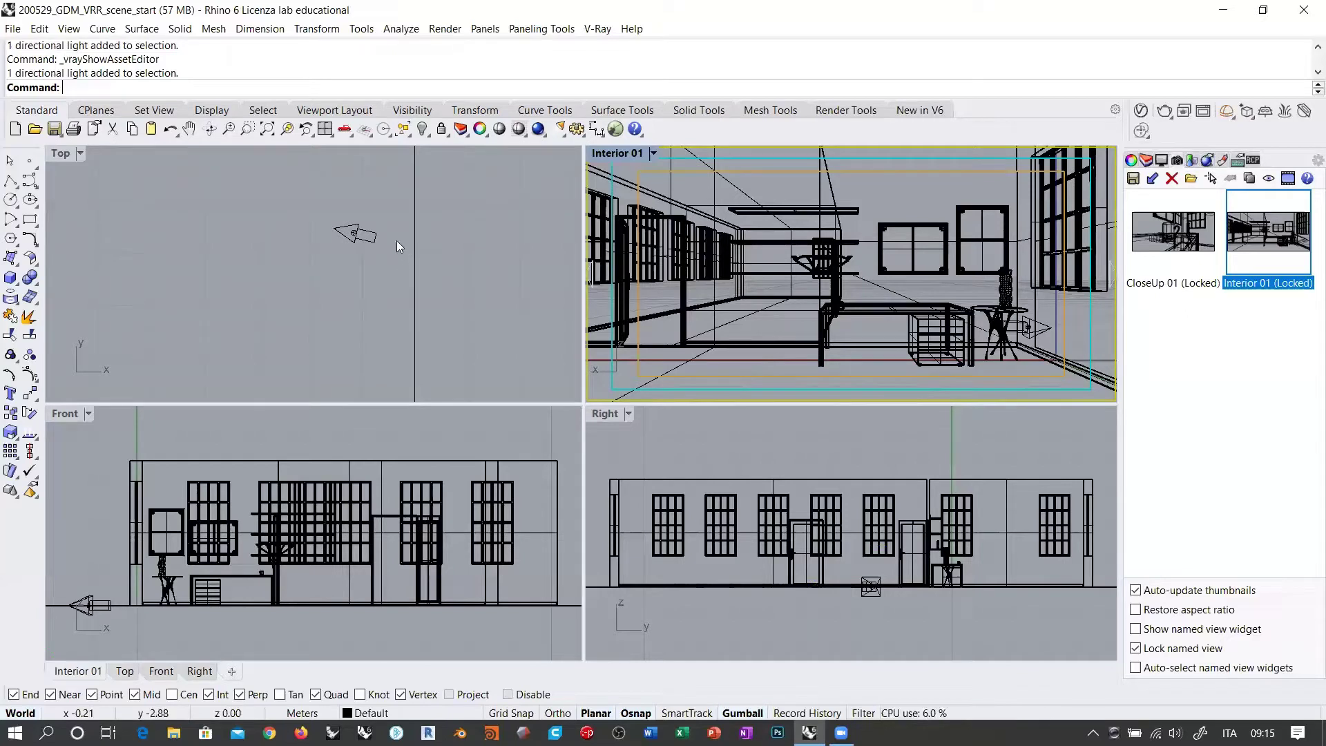
pyautogui.moveTo(364, 296); pyautogui.dragTo(361, 281, button='right')
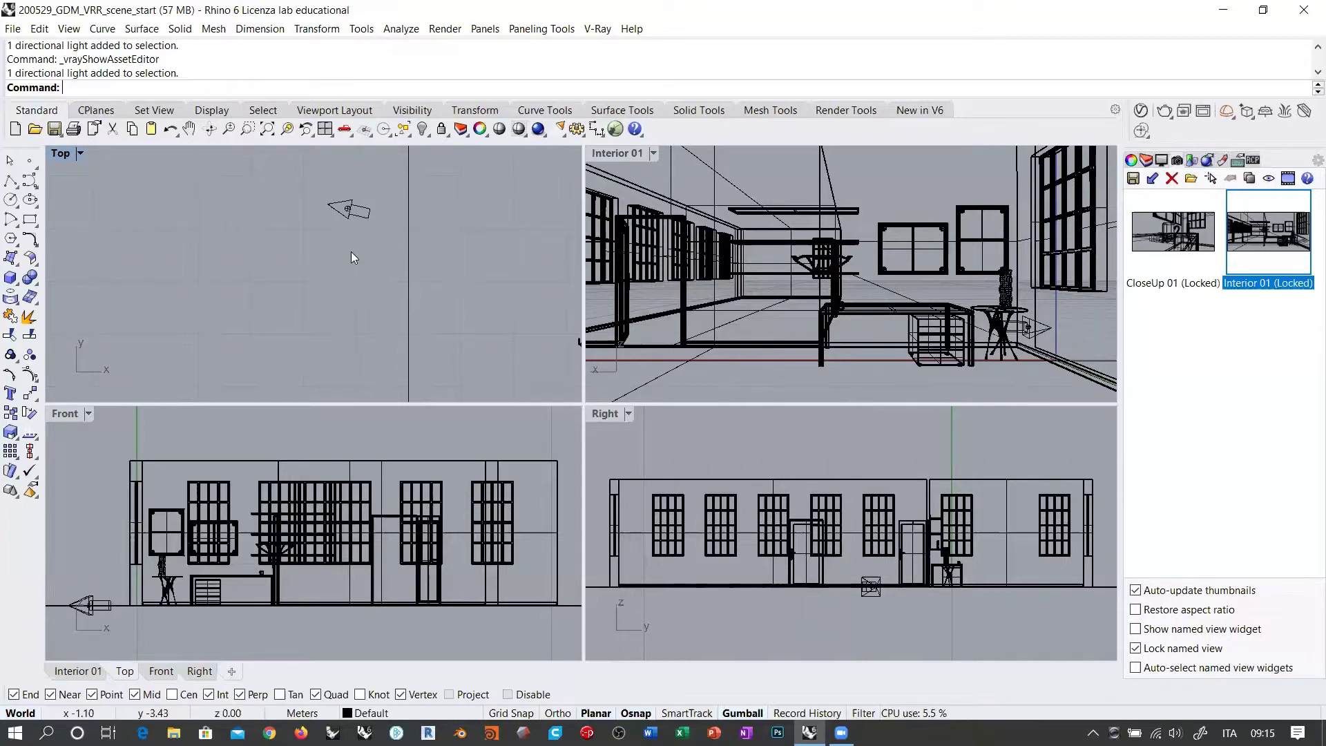
pyautogui.click(347, 209)
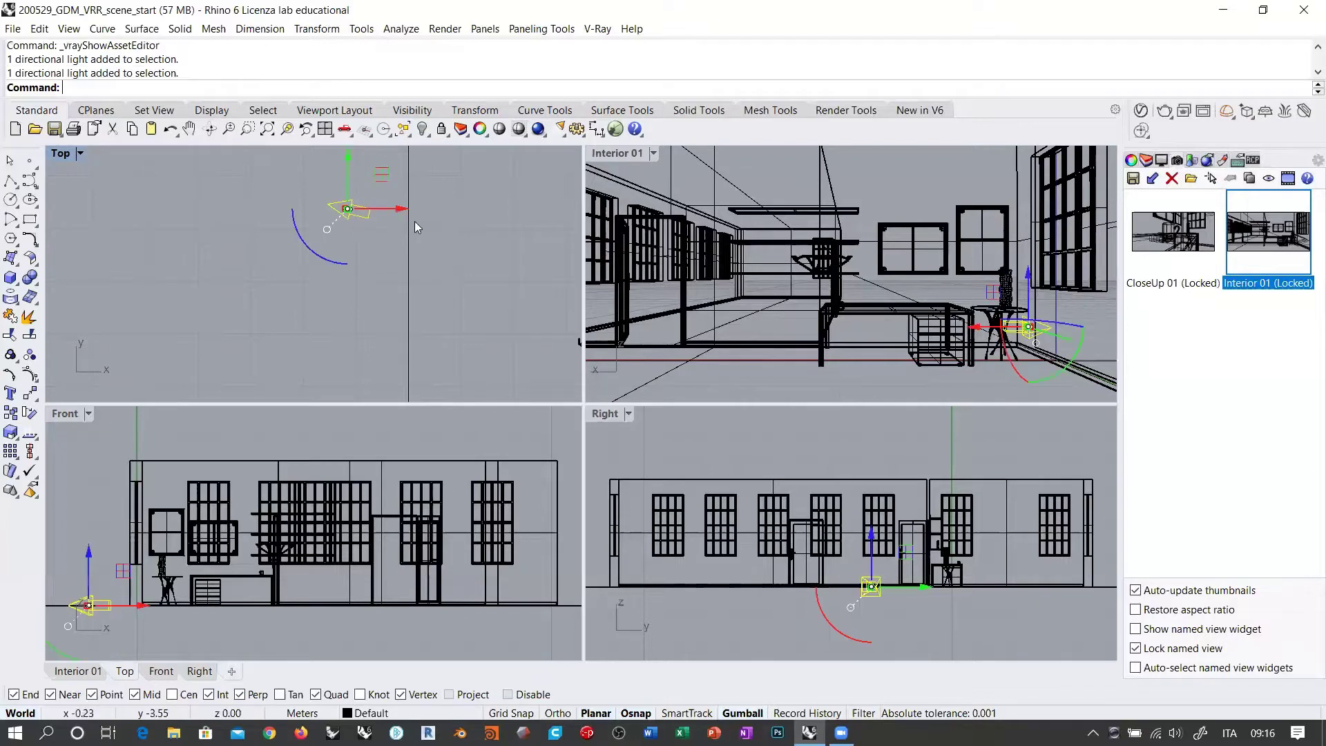
pyautogui.moveTo(351, 222); pyautogui.dragTo(310, 243)
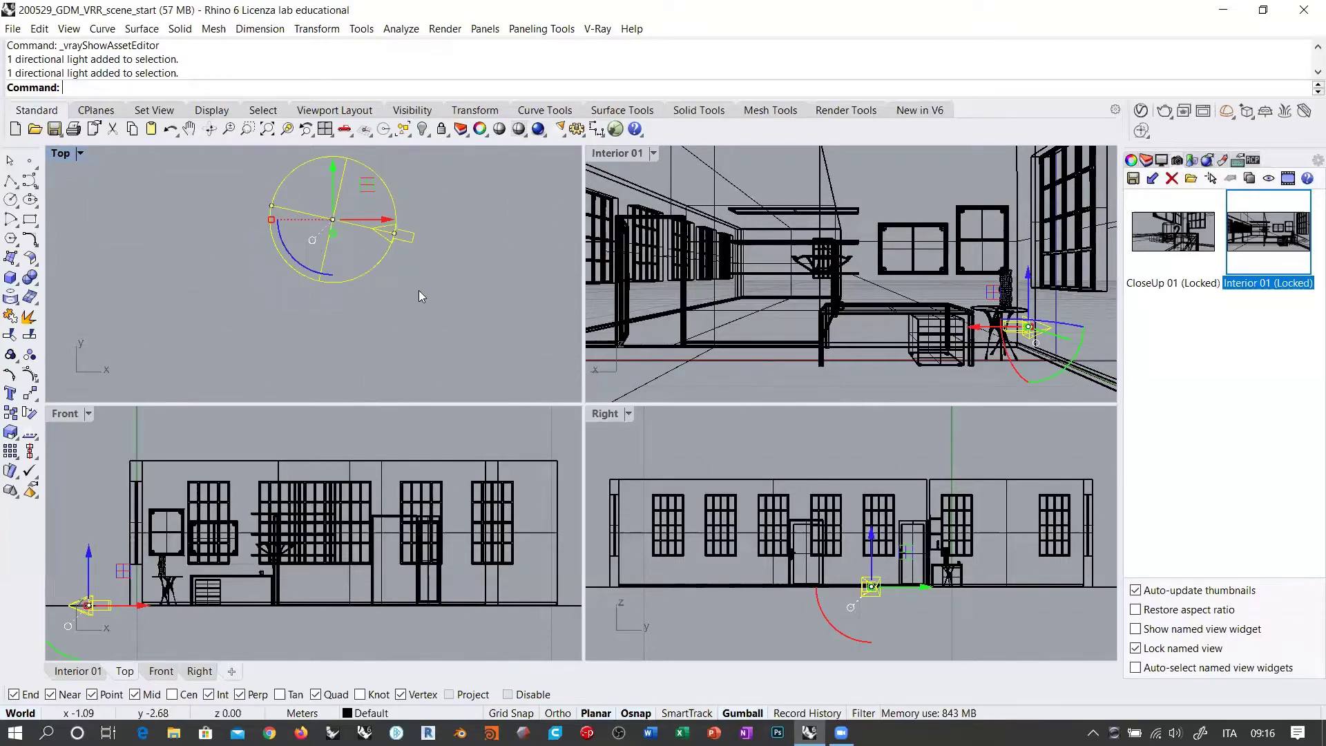
pyautogui.click(334, 256)
pyautogui.moveTo(405, 232); pyautogui.dragTo(374, 297, button='right')
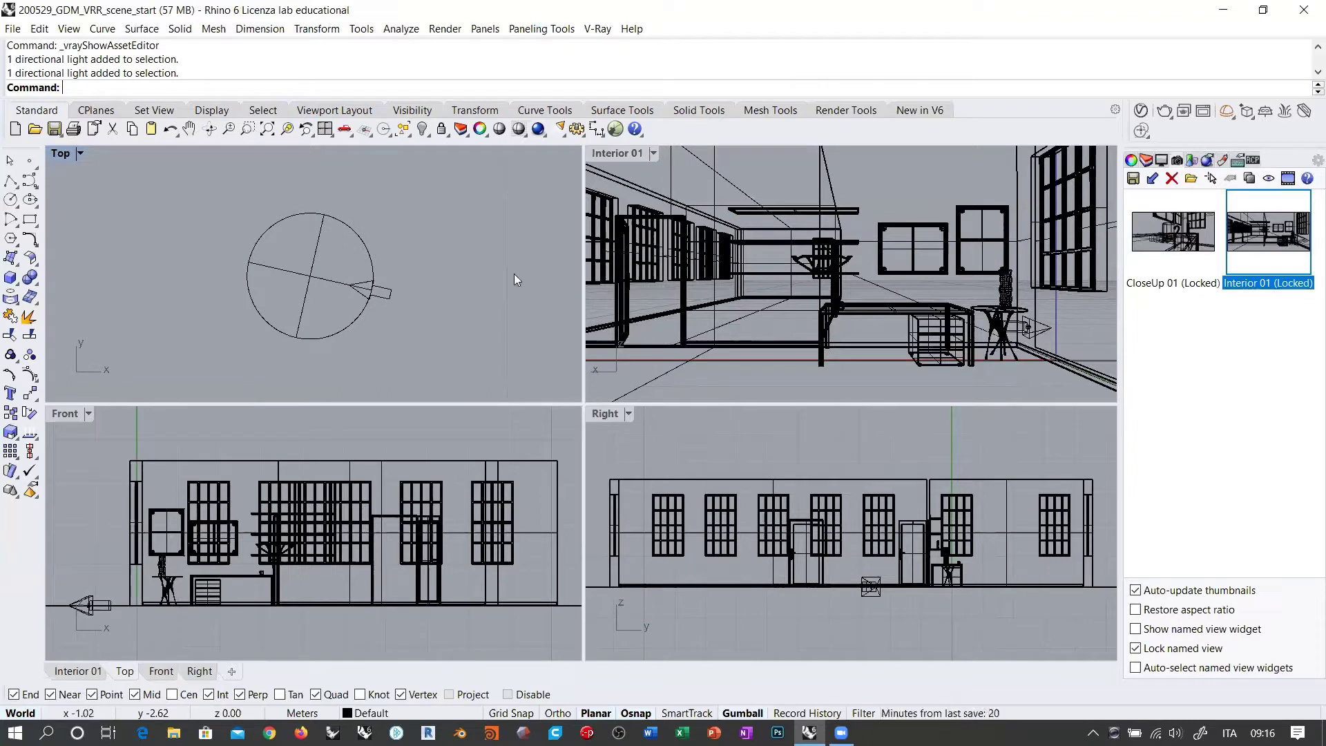
# Draw a straight horizontal reference line in the Top view from the directional light's point at its arrow, extending past its circle.
pyautogui.click(372, 292)
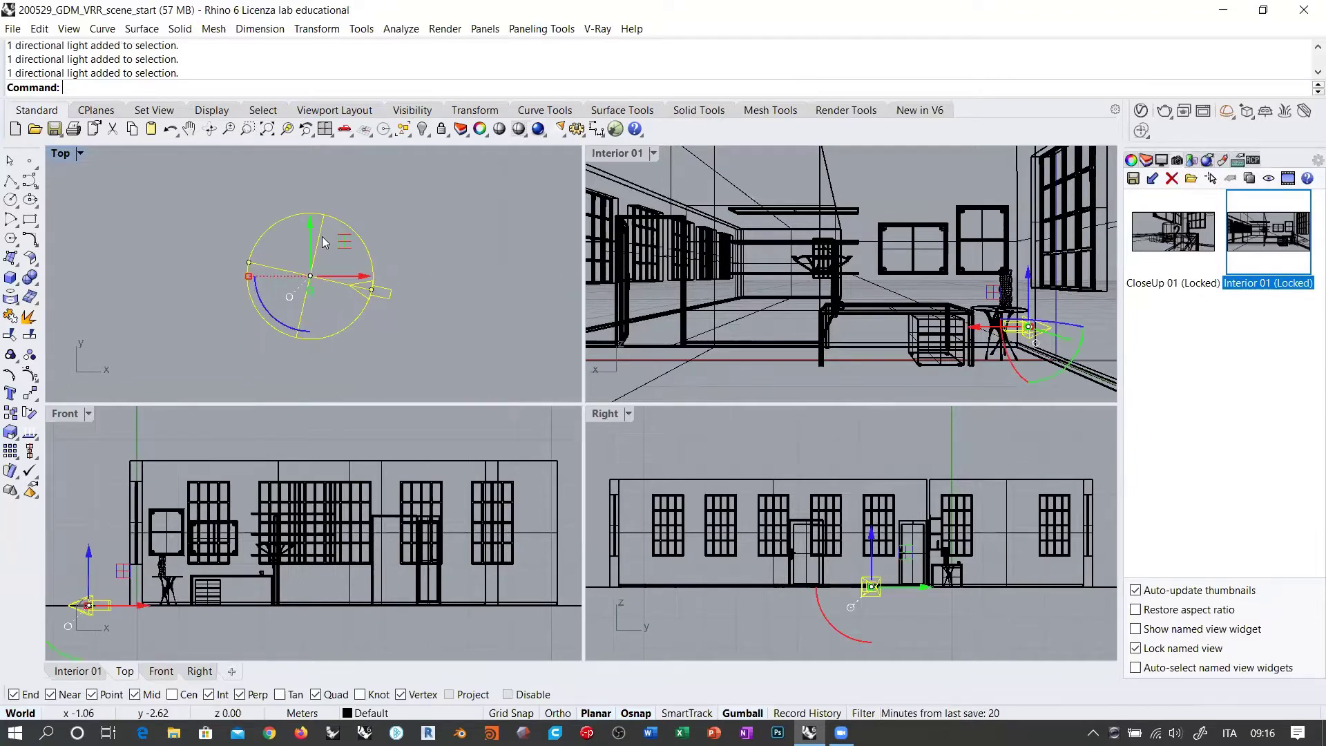
pyautogui.press('Left')
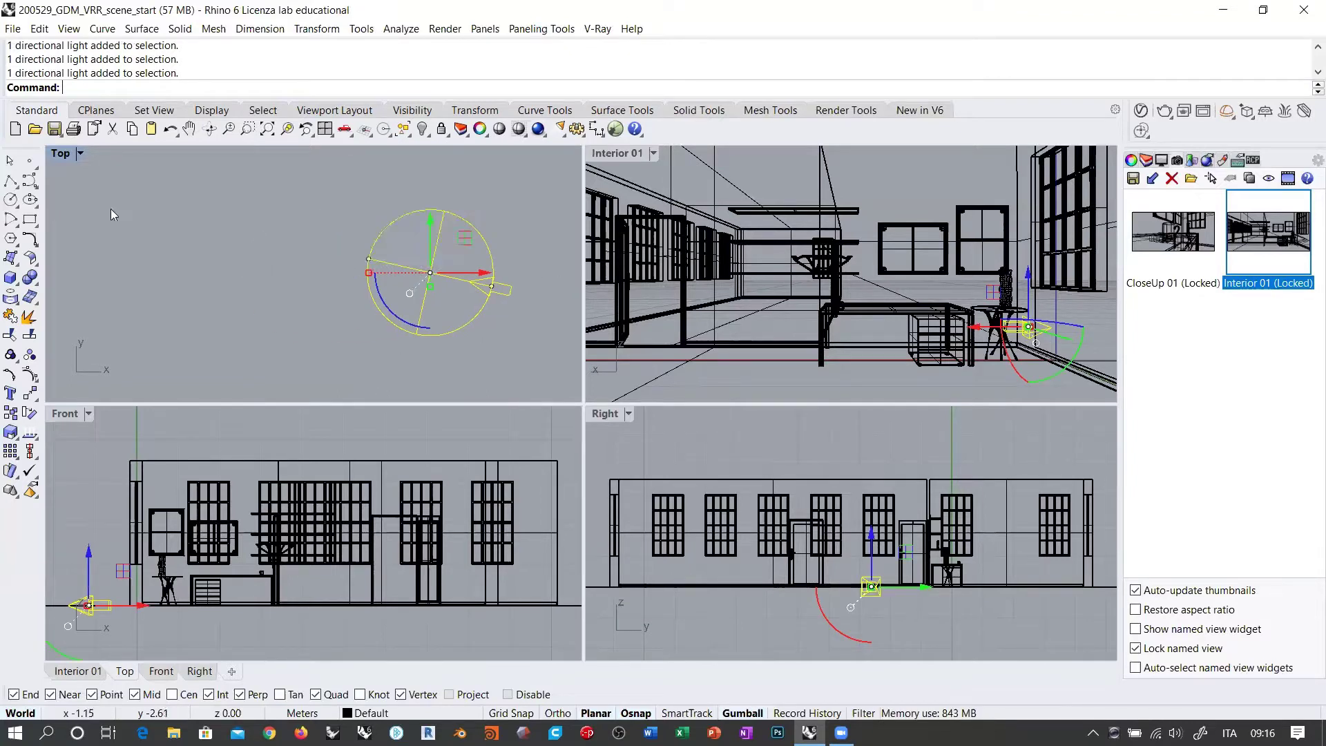
pyautogui.click(19, 183)
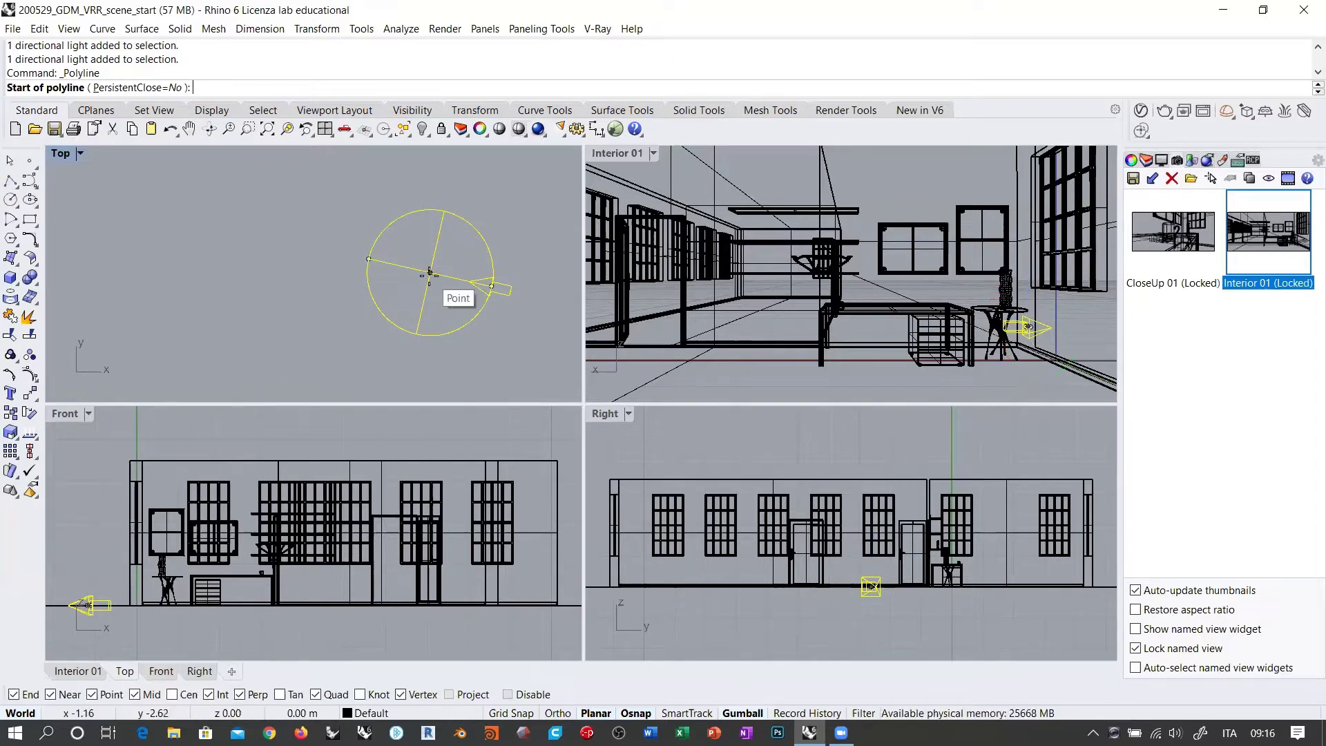
pyautogui.click(491, 285)
pyautogui.click(119, 285)
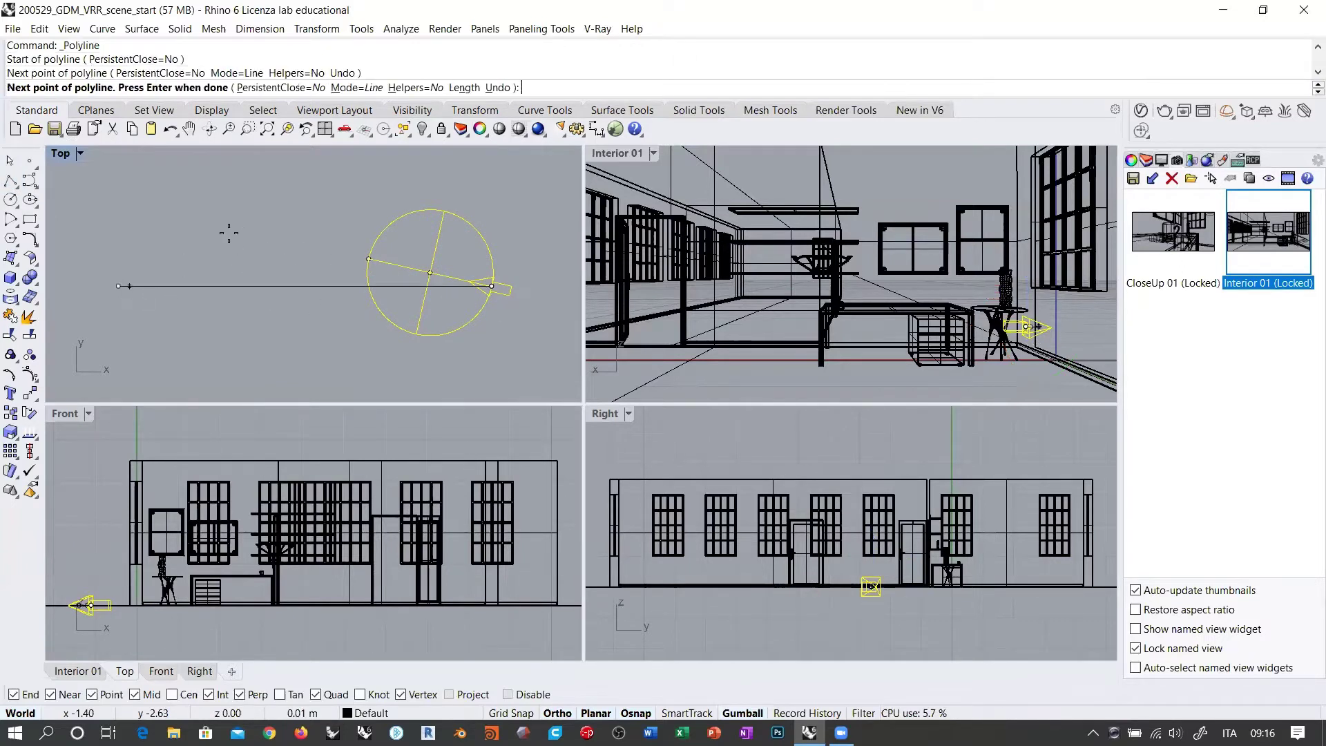
pyautogui.press('Return')
# Draw a second line from the same light point, running along the light's slanted axis beyond its circle.
pyautogui.press('Return')
pyautogui.click(491, 286)
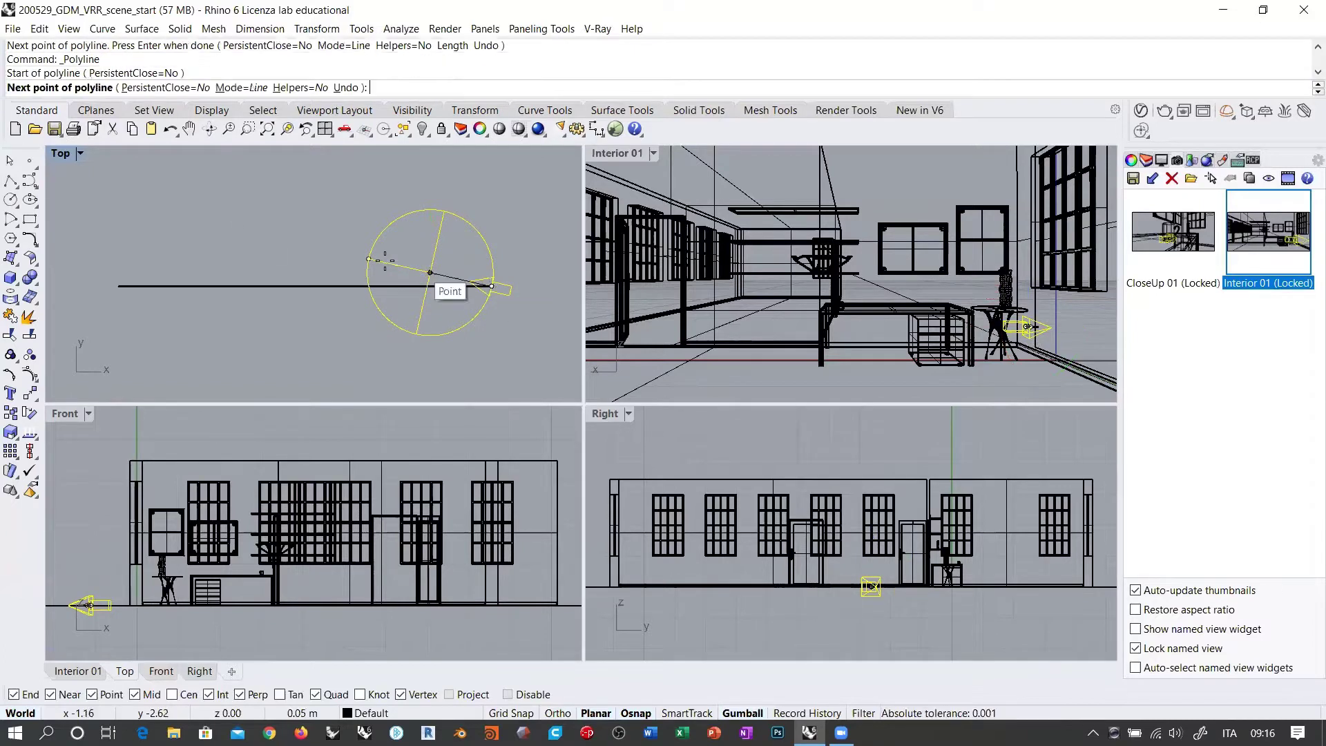
pyautogui.click(116, 201)
pyautogui.press('Return')
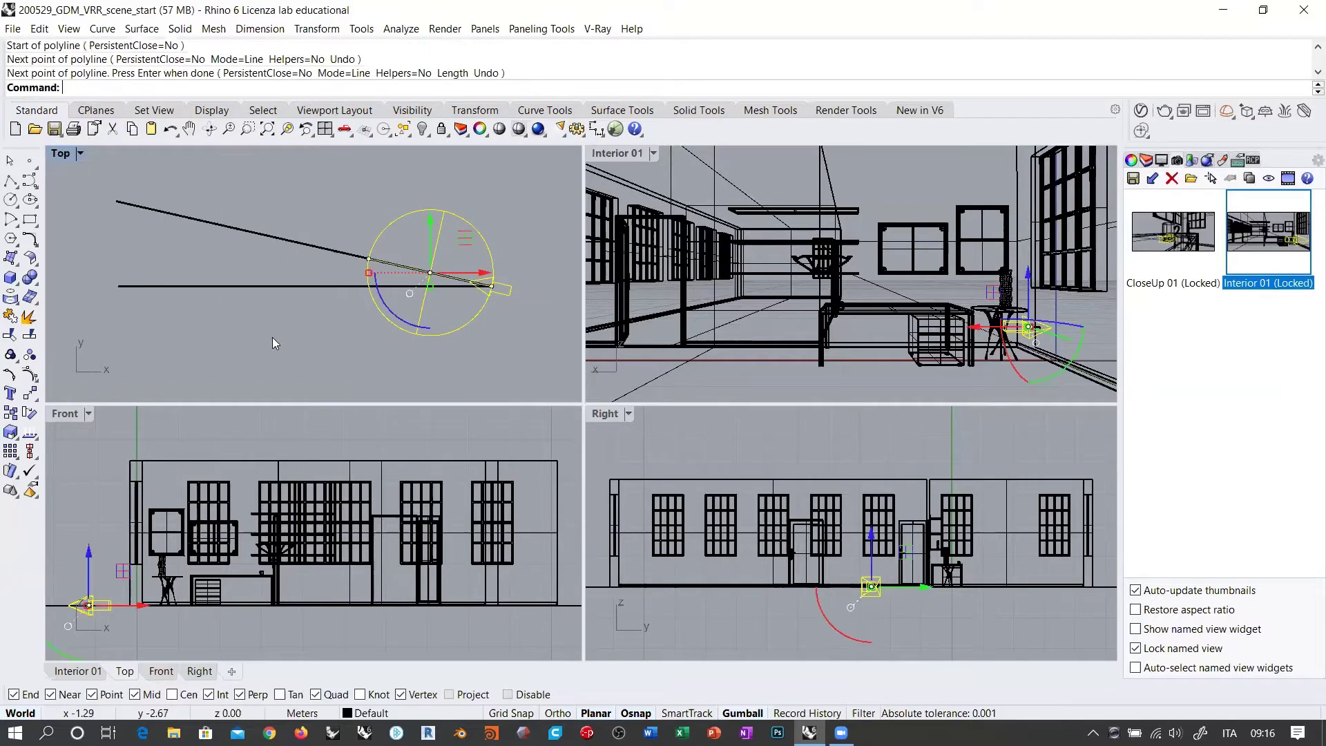
# Place an angular dimension between the slanted and horizontal reference lines in the Top view to check the directional light's angle.
pyautogui.click(595, 128)
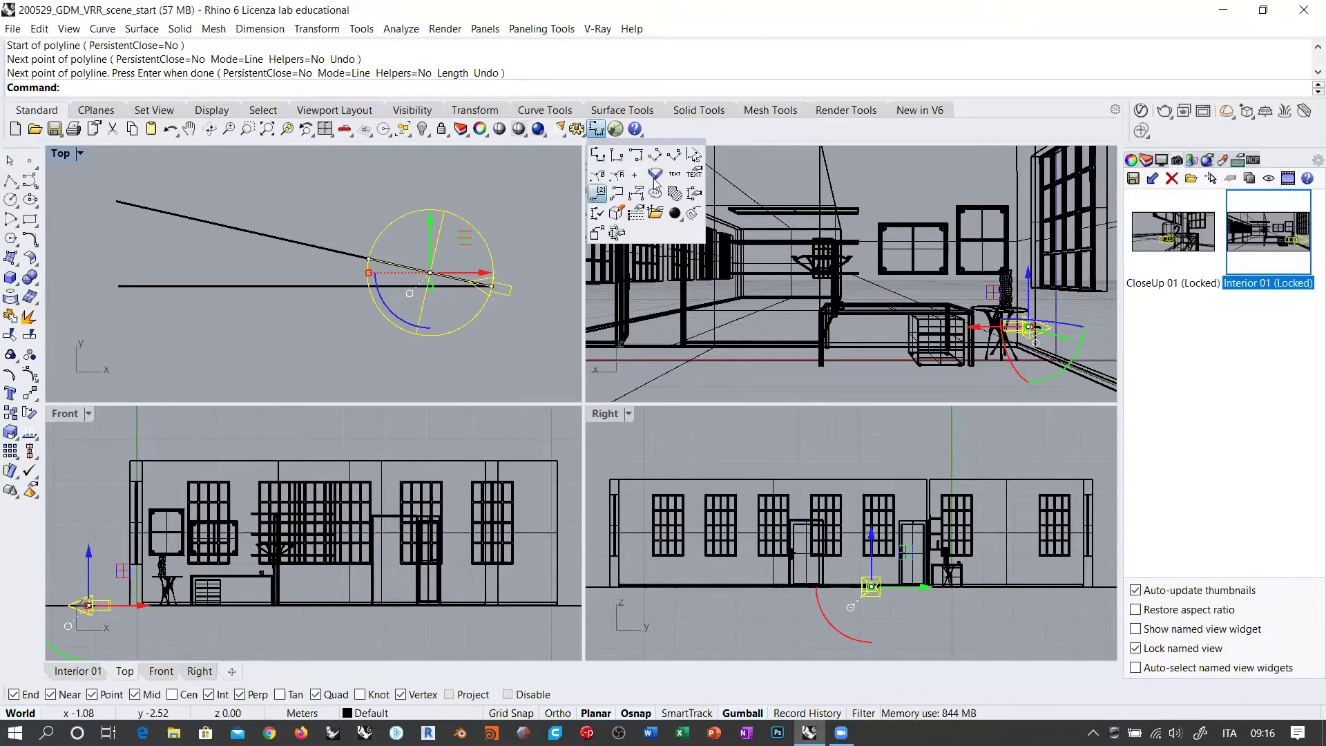
pyautogui.click(694, 154)
pyautogui.click(226, 228)
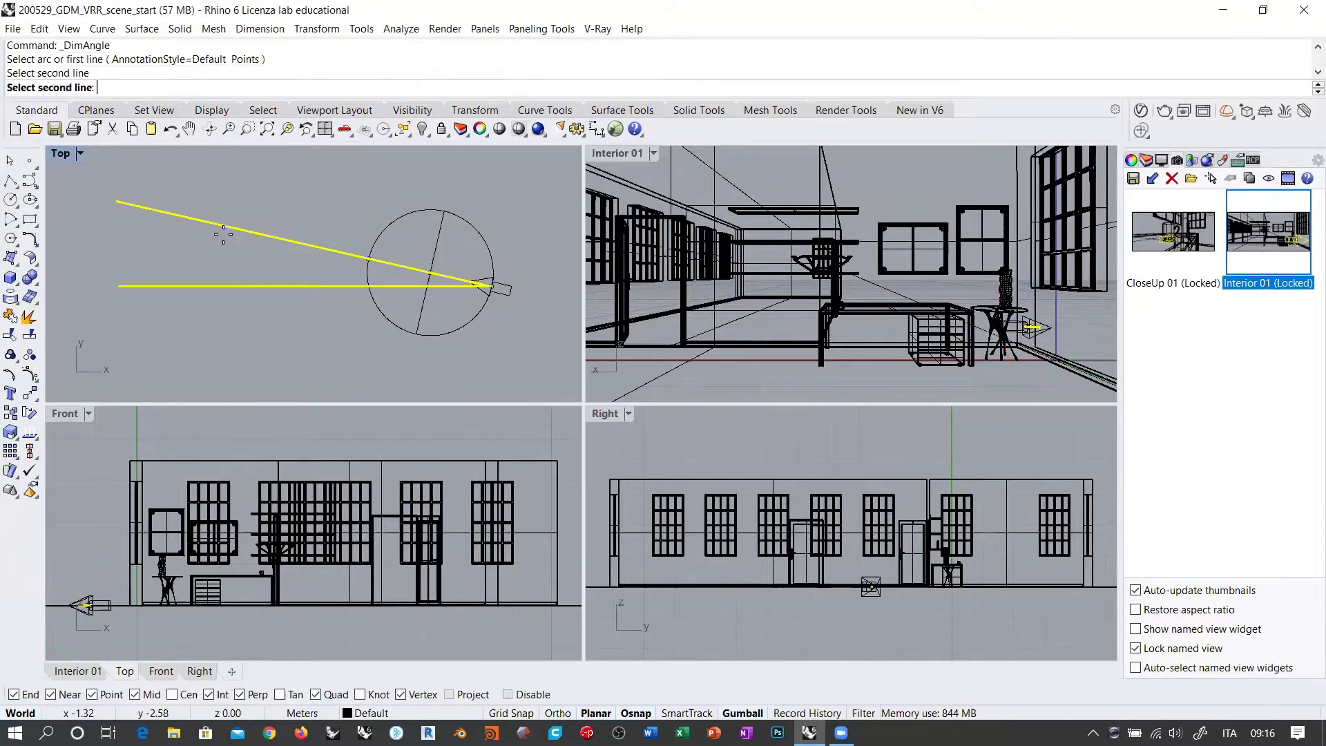
pyautogui.click(238, 286)
pyautogui.scroll(-6, 262, 257)
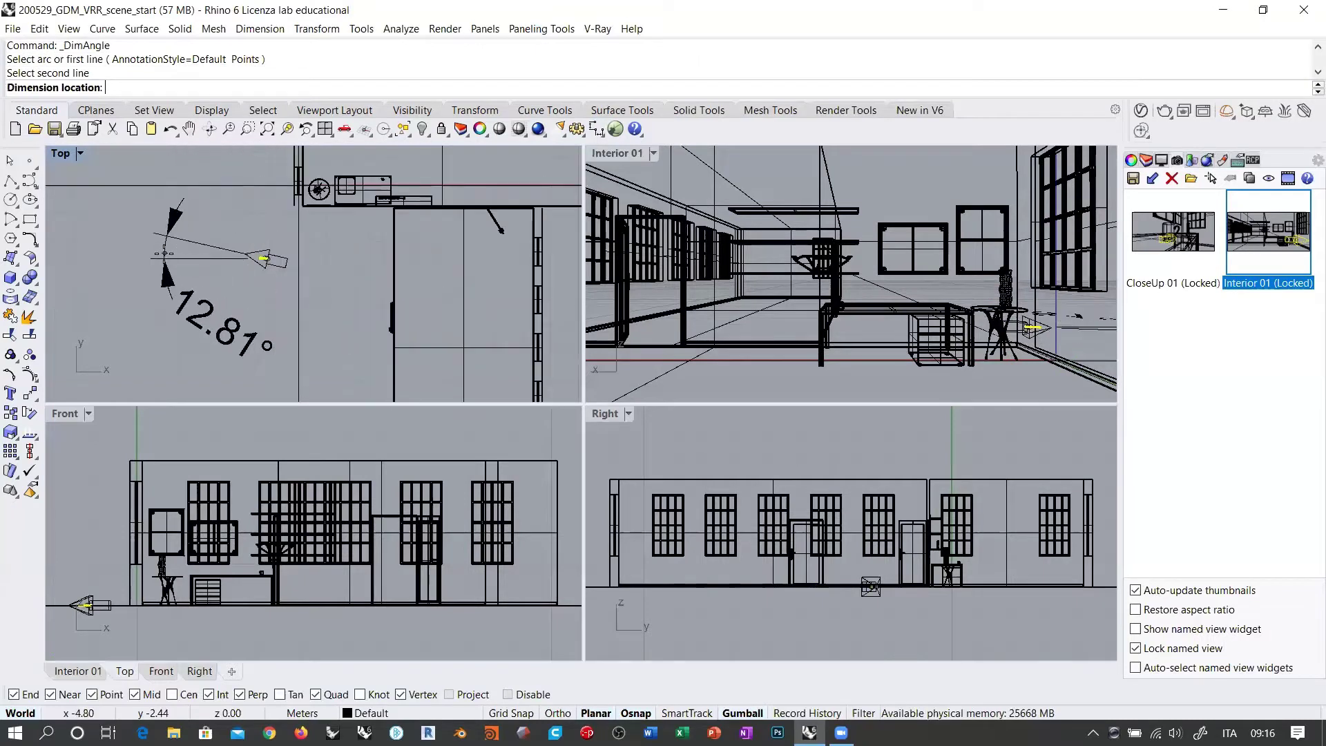
pyautogui.click(164, 253)
# Delete both reference lines and their angle dimension from the Top view, leaving only the directional light.
pyautogui.scroll(5, 242, 263)
pyautogui.moveTo(231, 235); pyautogui.dragTo(191, 321)
pyautogui.press('Delete')
pyautogui.scroll(-3, 266, 266)
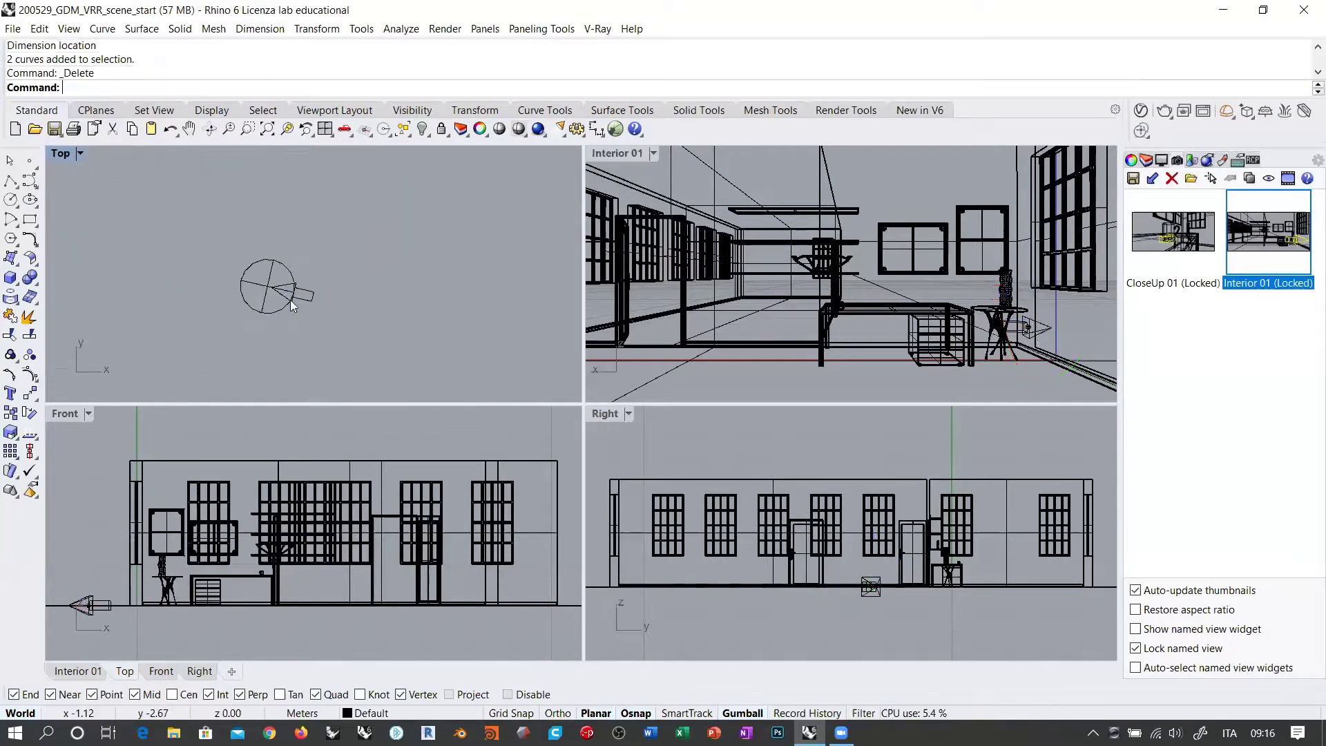
pyautogui.scroll(-3, 276, 255)
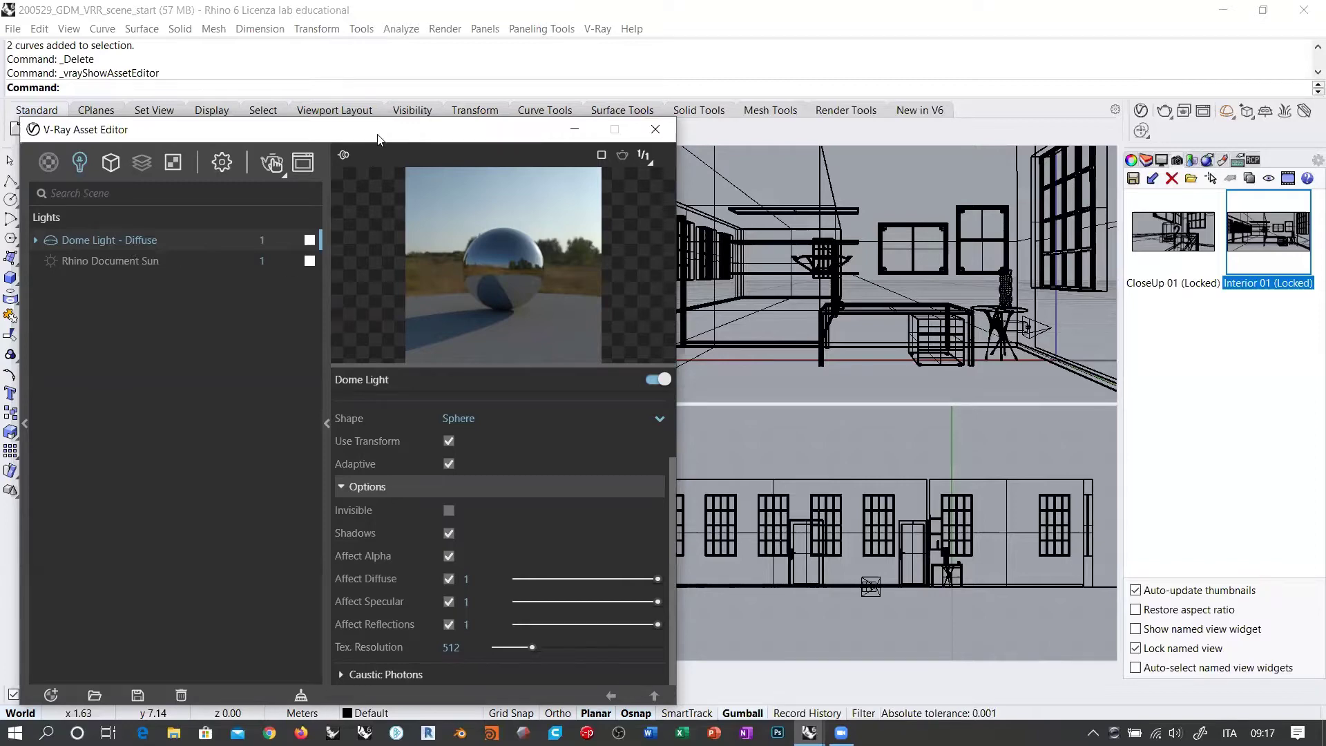
# Move the V-Ray Asset Editor clear of the Top view, inspect the directional light by selecting it, and leave it deselected.
pyautogui.moveTo(378, 139); pyautogui.dragTo(930, 93)
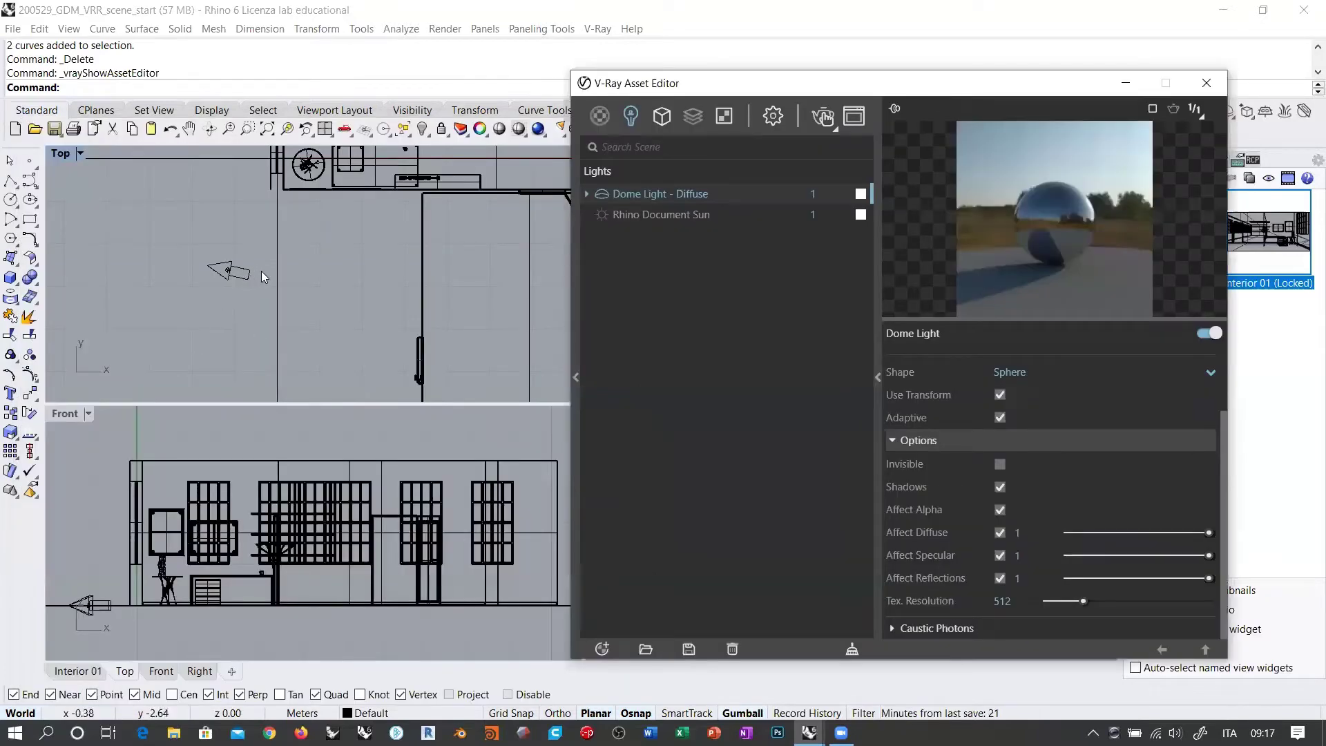
pyautogui.click(230, 270)
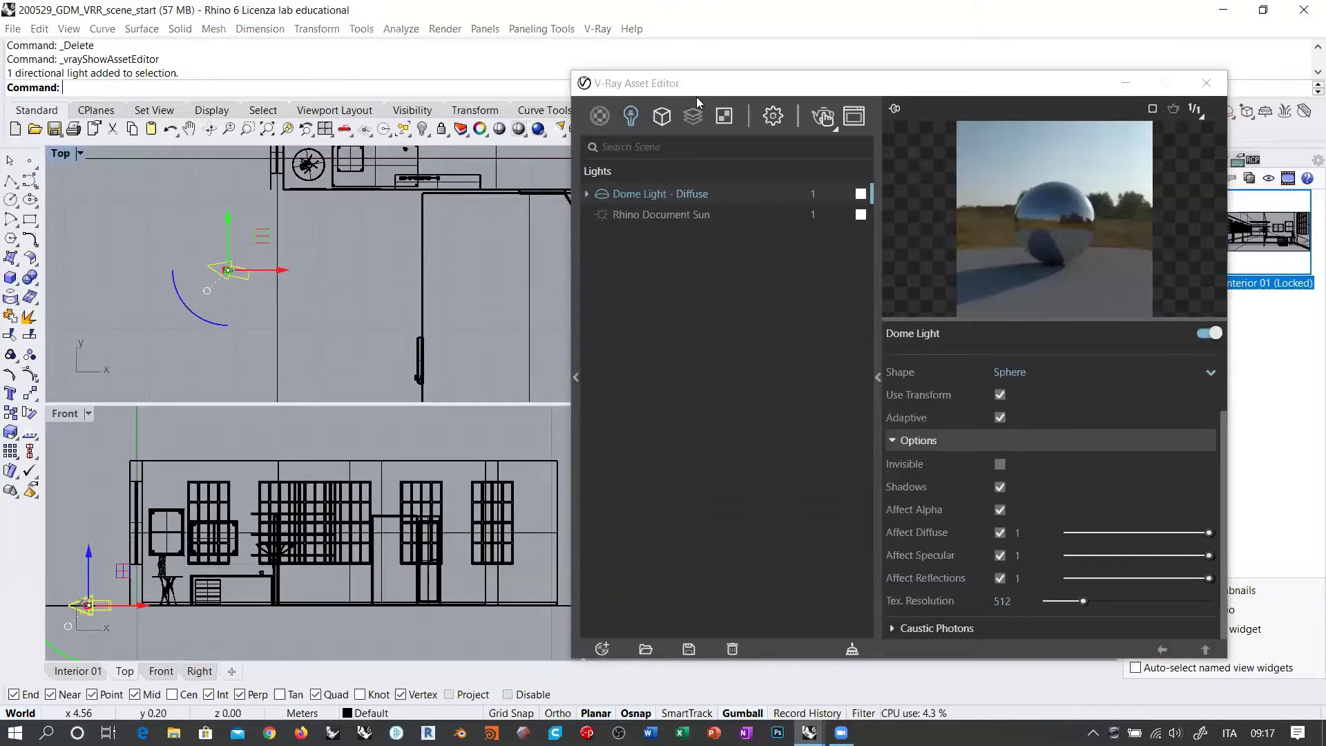
pyautogui.moveTo(622, 83); pyautogui.dragTo(618, 92)
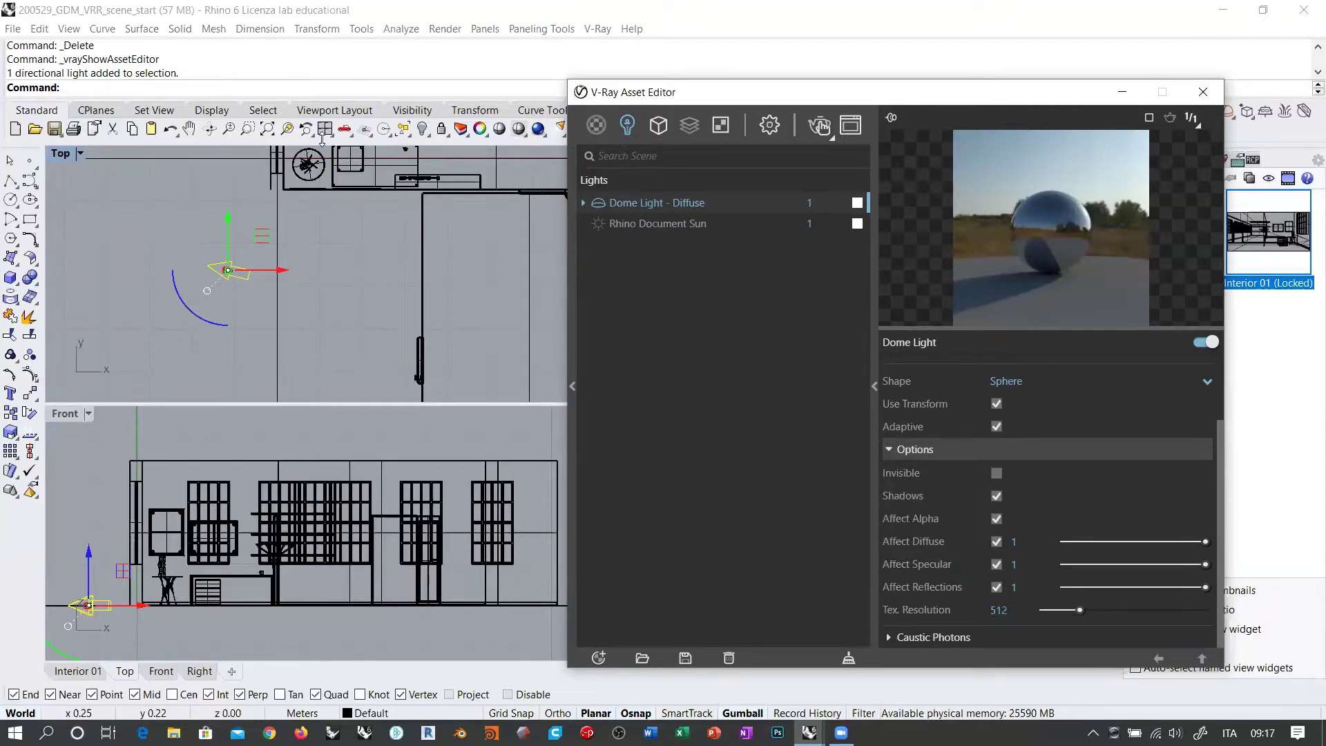
pyautogui.click(261, 328)
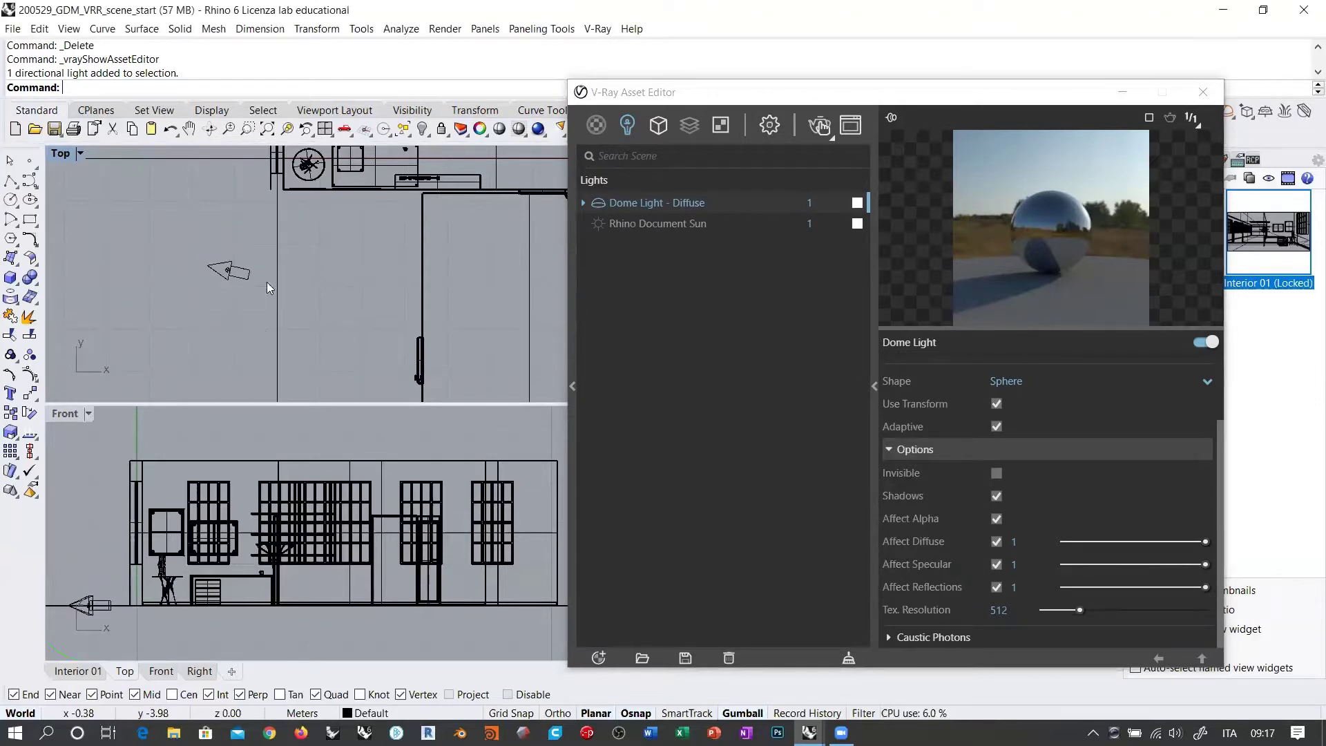
pyautogui.click(231, 270)
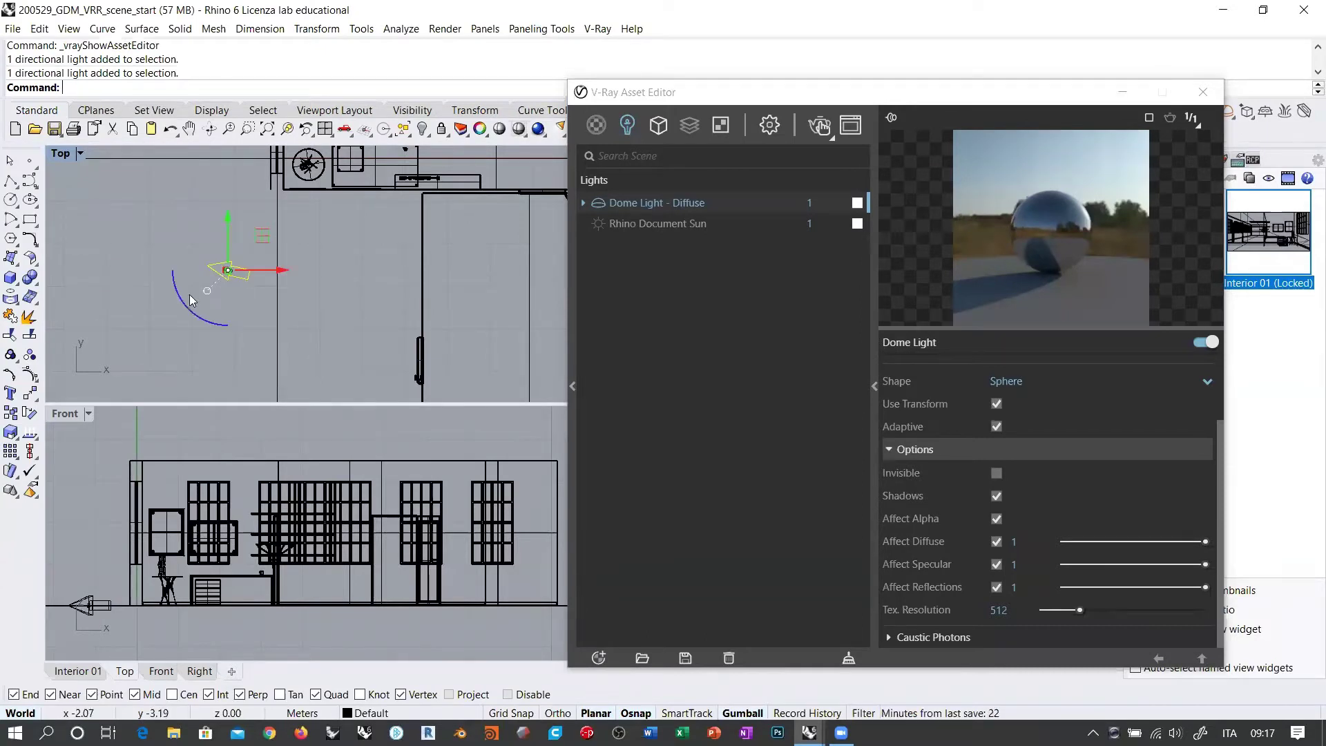
pyautogui.click(183, 336)
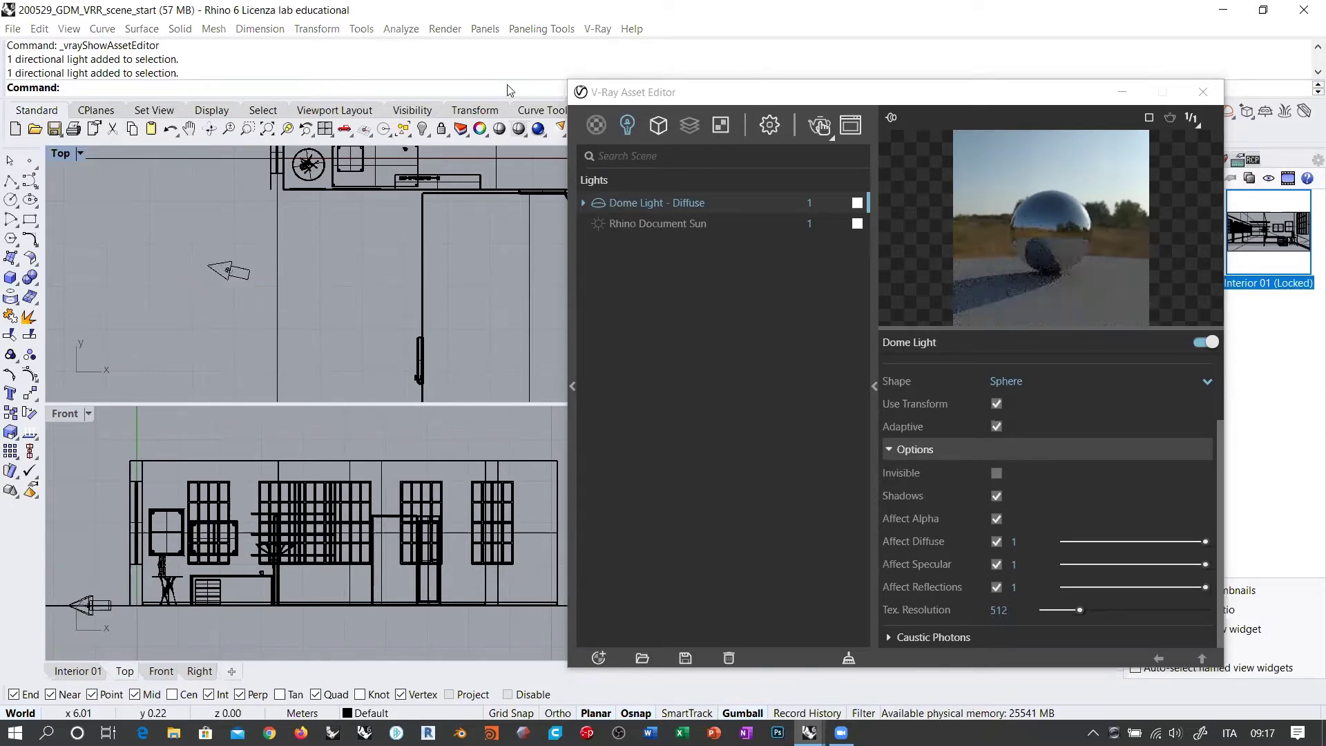
# Open the texture assigned to the render environment's background and examine the Sky texture with its linked Rhino Document Sun.
pyautogui.moveTo(730, 93); pyautogui.dragTo(578, 79)
pyautogui.click(615, 111)
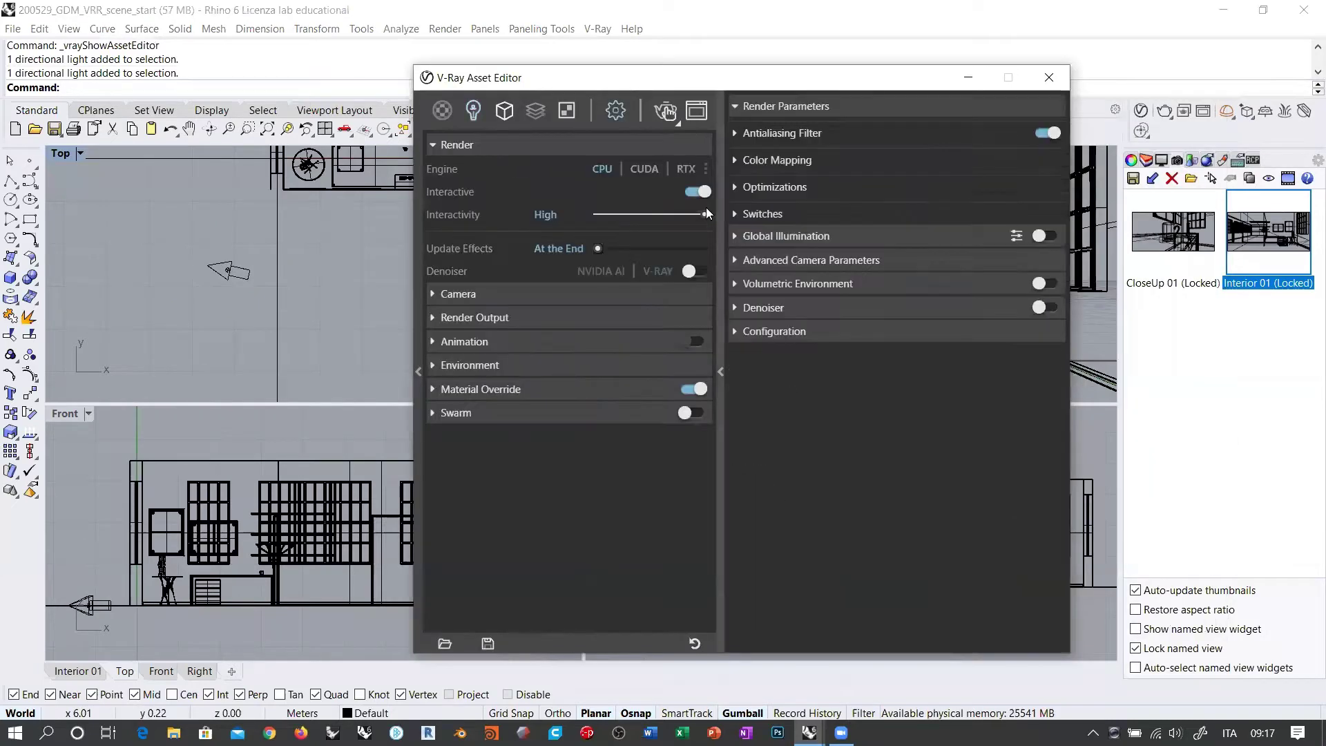
pyautogui.click(469, 365)
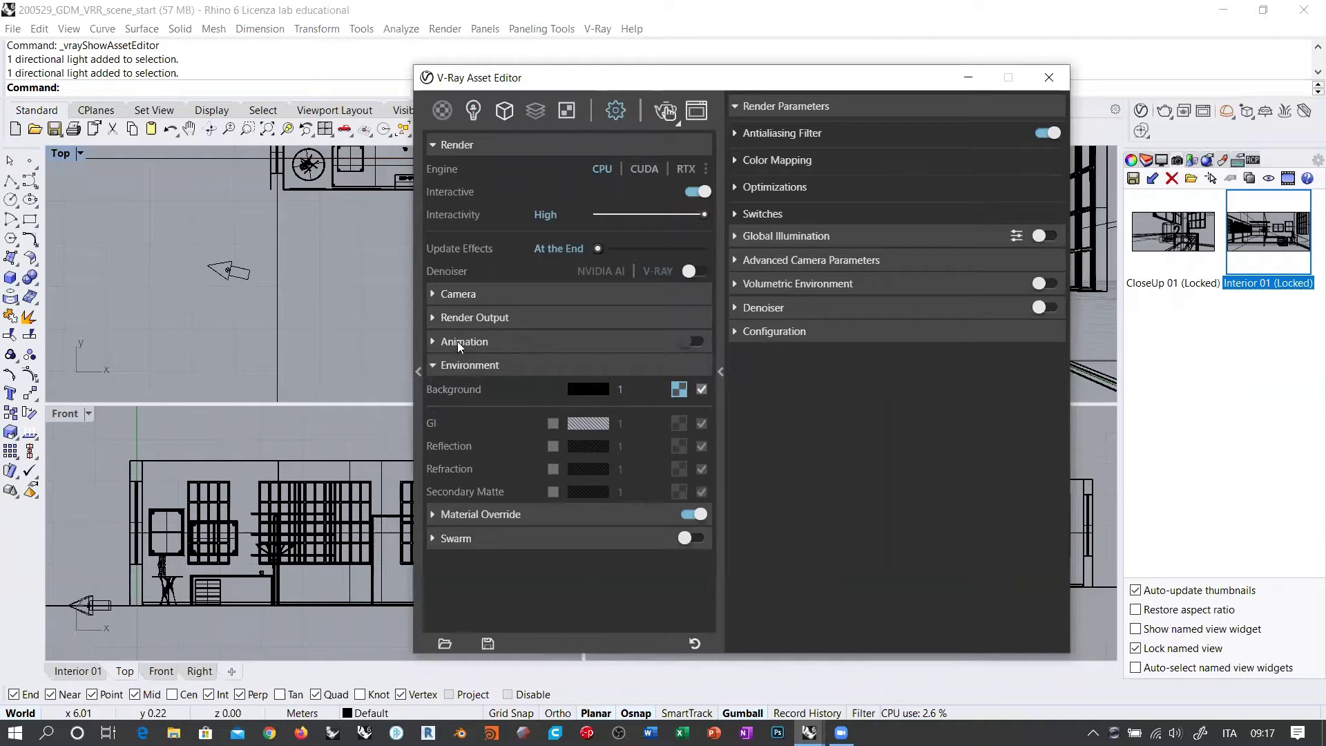
pyautogui.click(680, 391)
pyautogui.moveTo(776, 86); pyautogui.dragTo(467, 59)
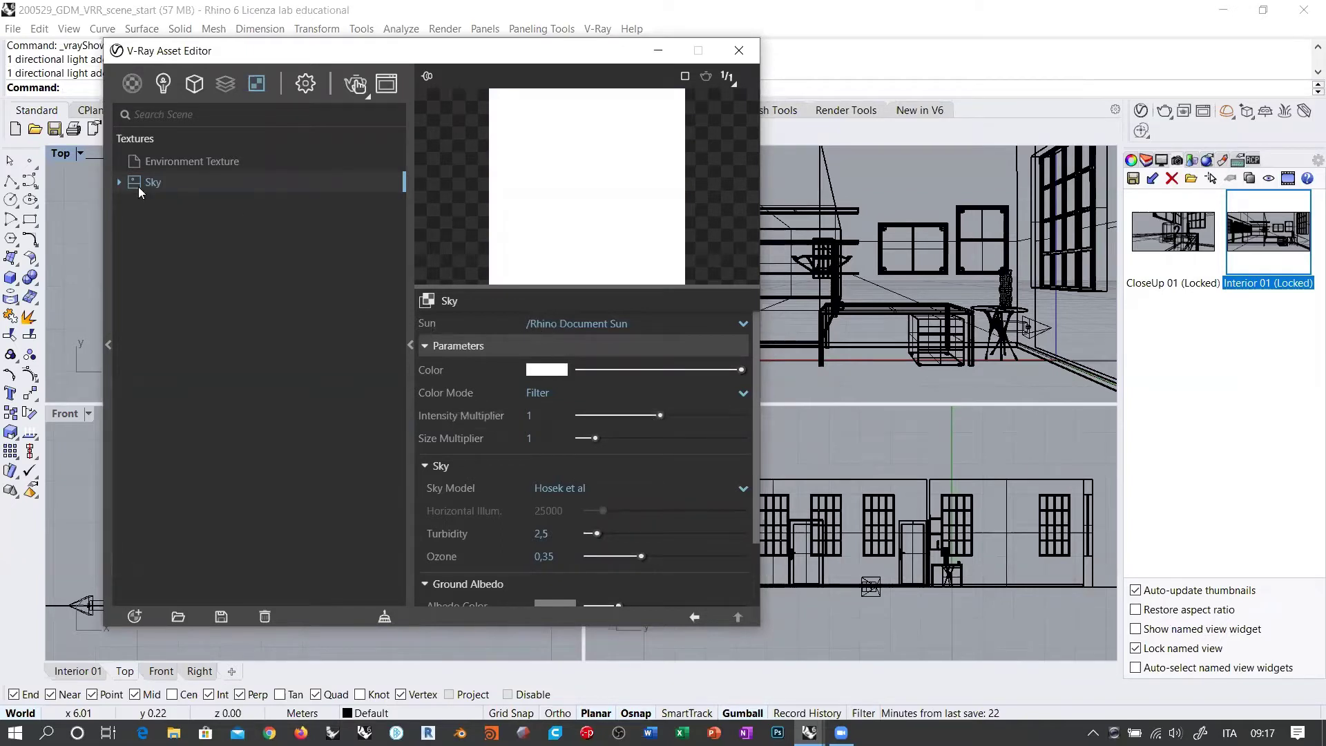
pyautogui.click(137, 163)
pyautogui.click(120, 183)
pyautogui.click(162, 183)
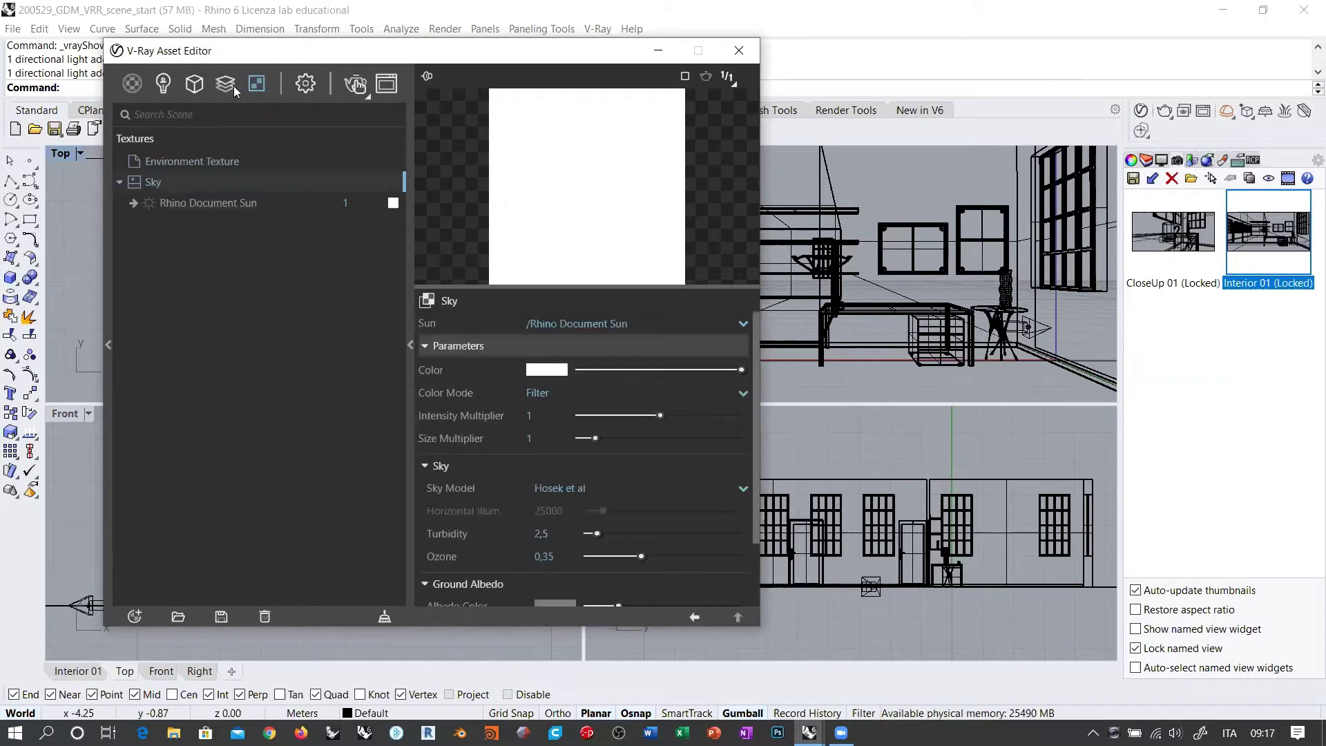
# Review the Dome Light - Diffuse settings among the scene lights, and close the Asset Editor.
pyautogui.click(163, 83)
pyautogui.click(140, 162)
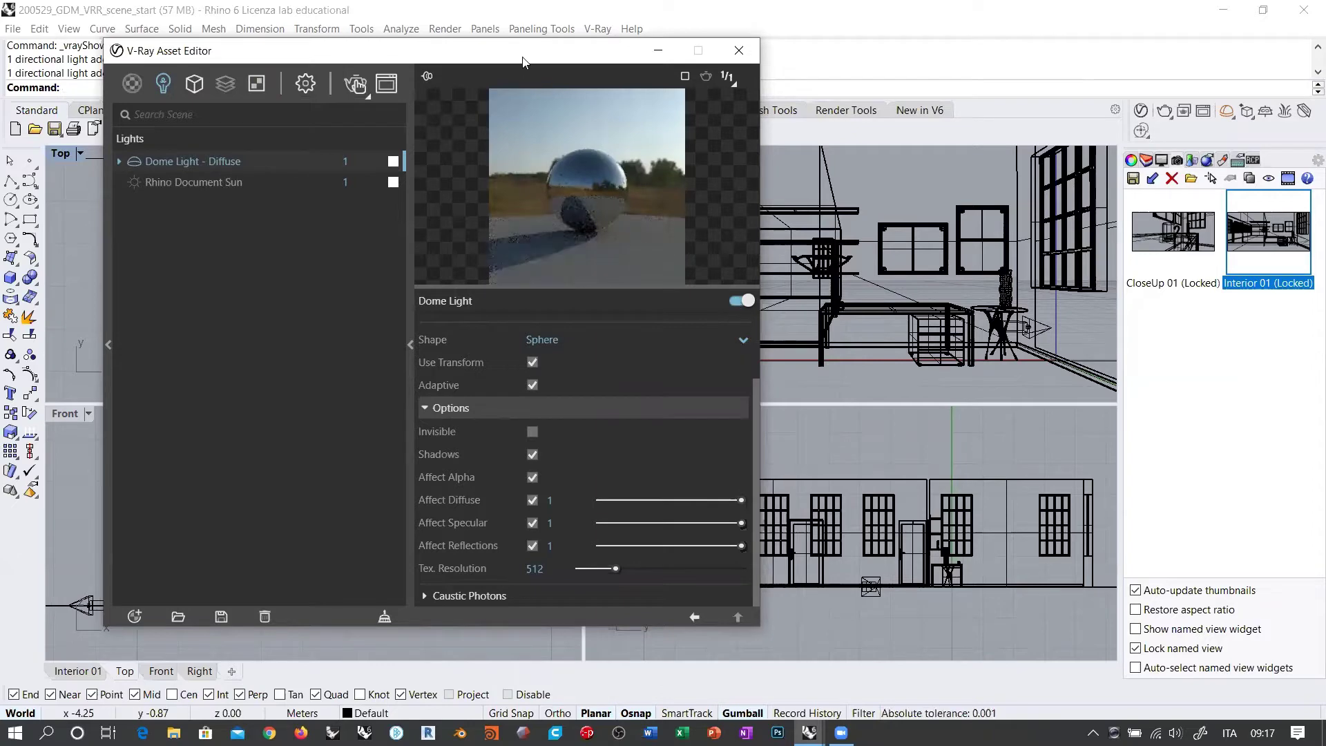
pyautogui.moveTo(524, 70); pyautogui.dragTo(793, 71)
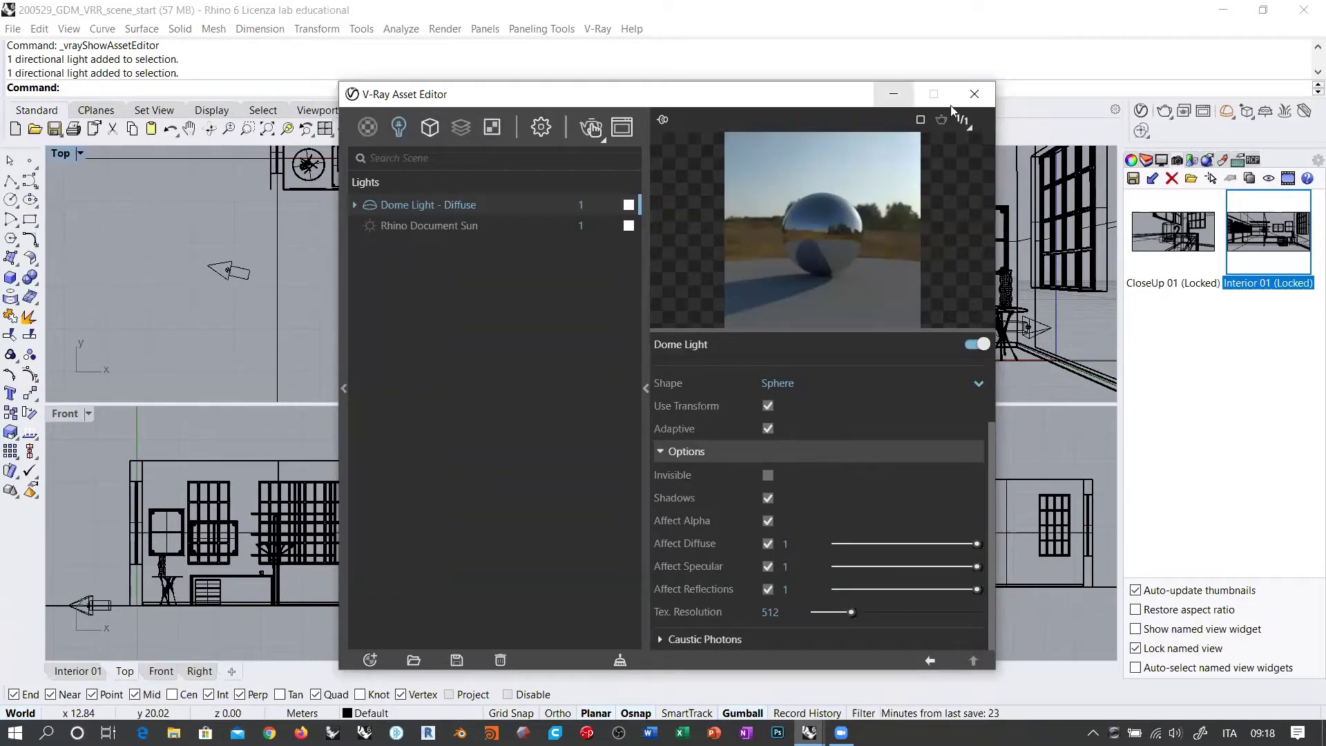
pyautogui.click(975, 95)
# Restore the Interior 01 and CloseUp 01 named views in the Top viewport.
pyautogui.moveTo(366, 235); pyautogui.dragTo(346, 328, button='right')
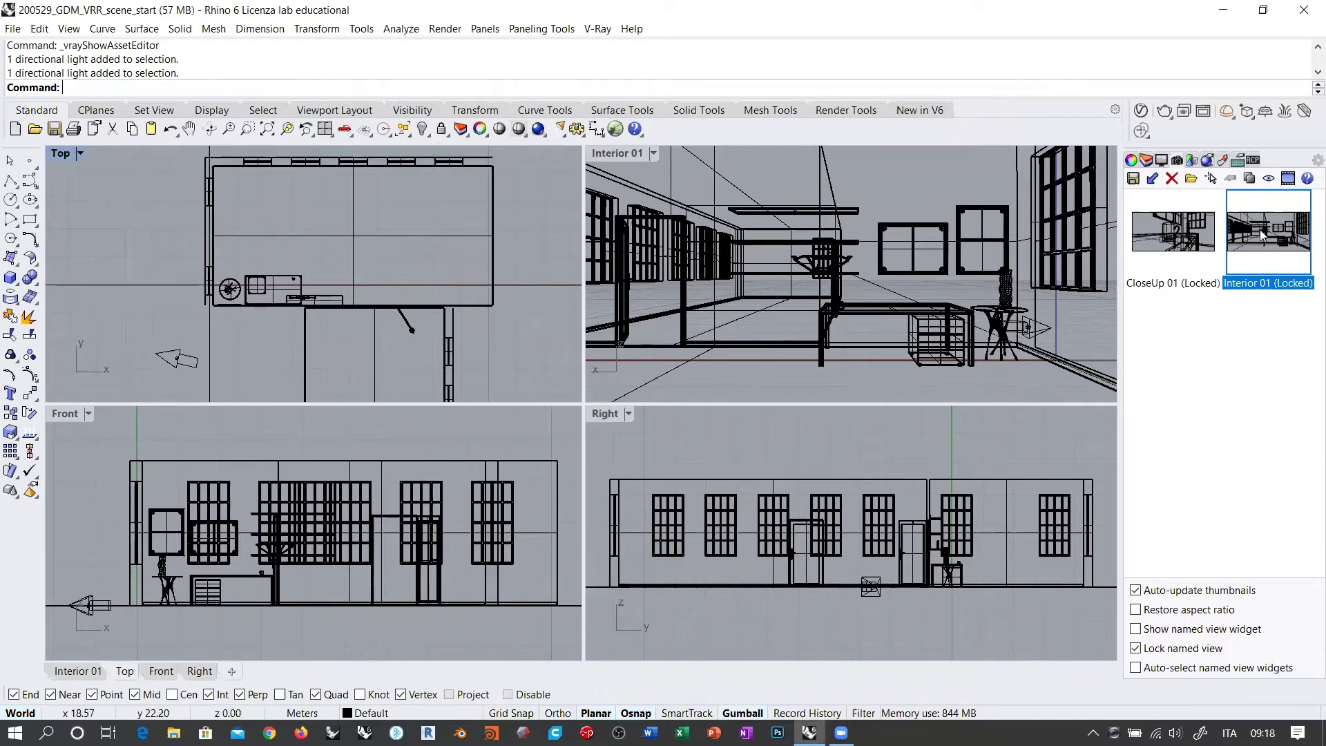
pyautogui.doubleClick(1265, 237)
pyautogui.doubleClick(1183, 242)
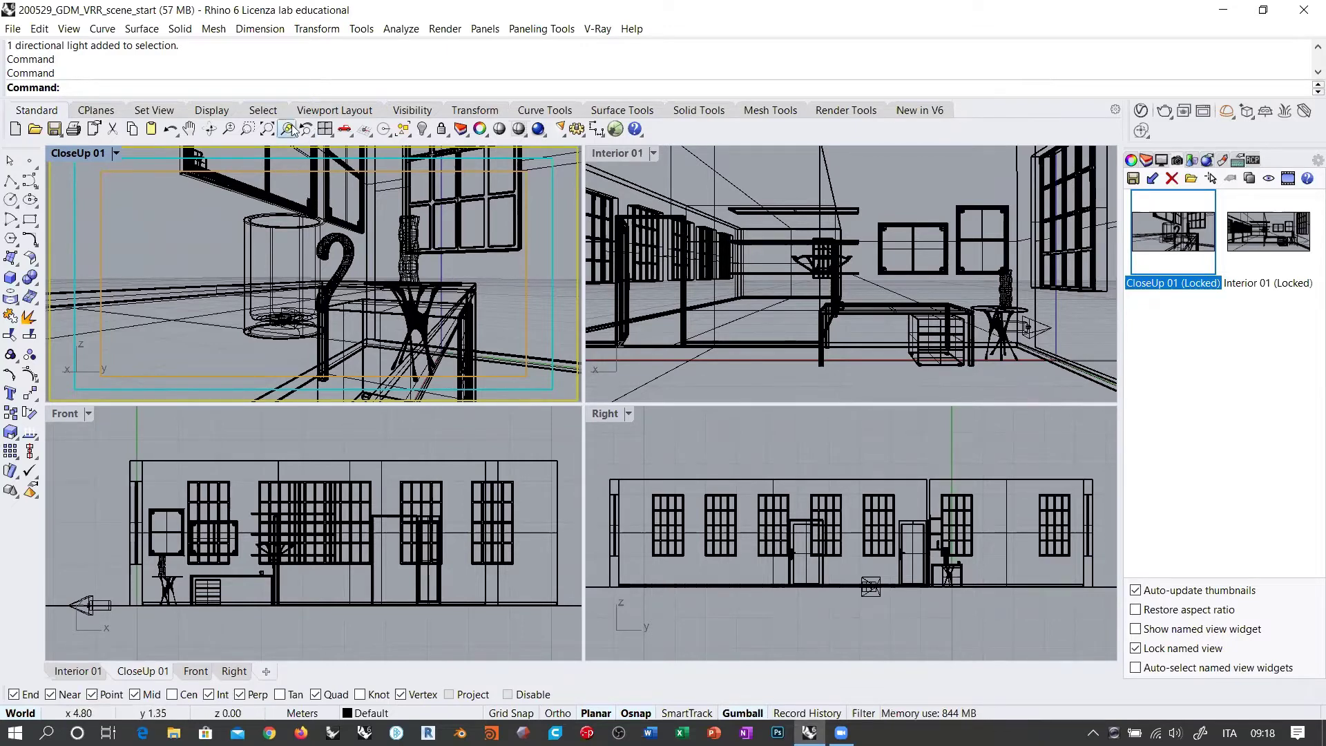
# Set the viewport showing CloseUp 01 back to the Top view, with the whole room plan and directional light in frame.
pyautogui.click(84, 152)
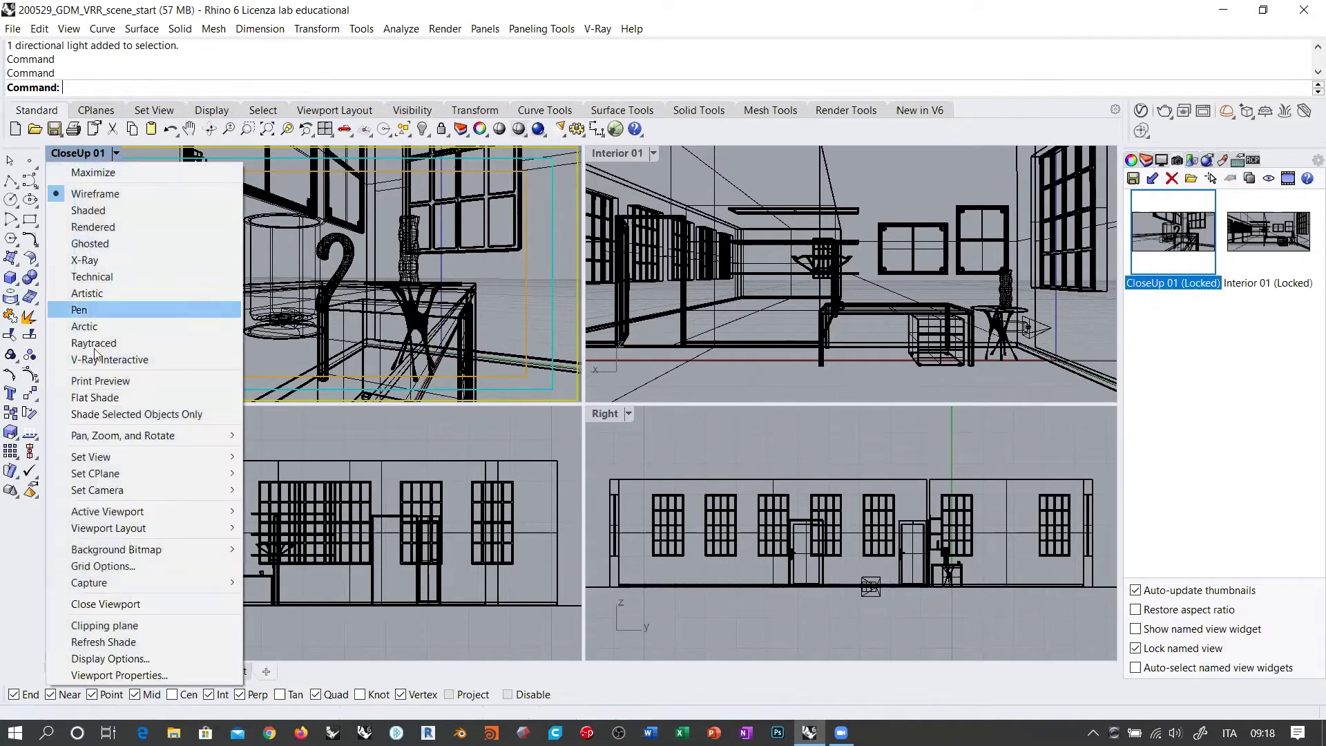
pyautogui.moveTo(156, 458)
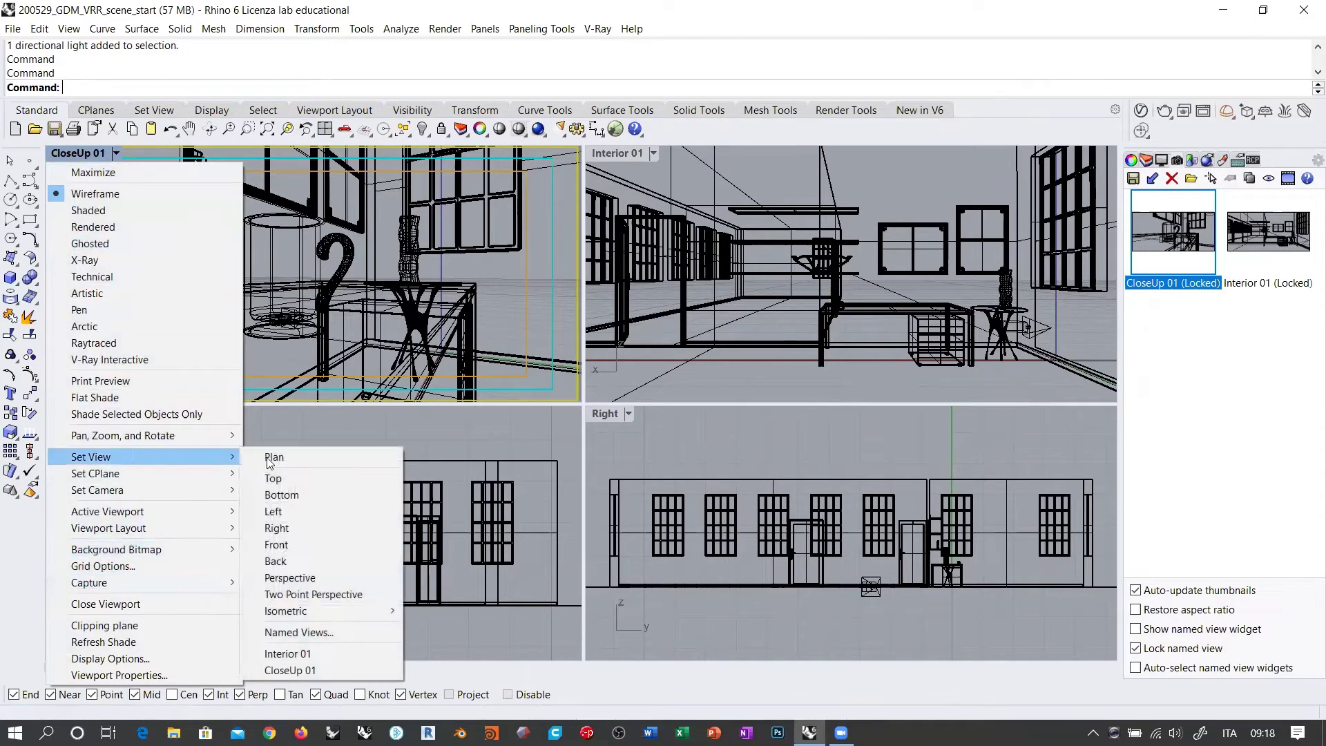
pyautogui.click(274, 479)
pyautogui.scroll(-10, 370, 288)
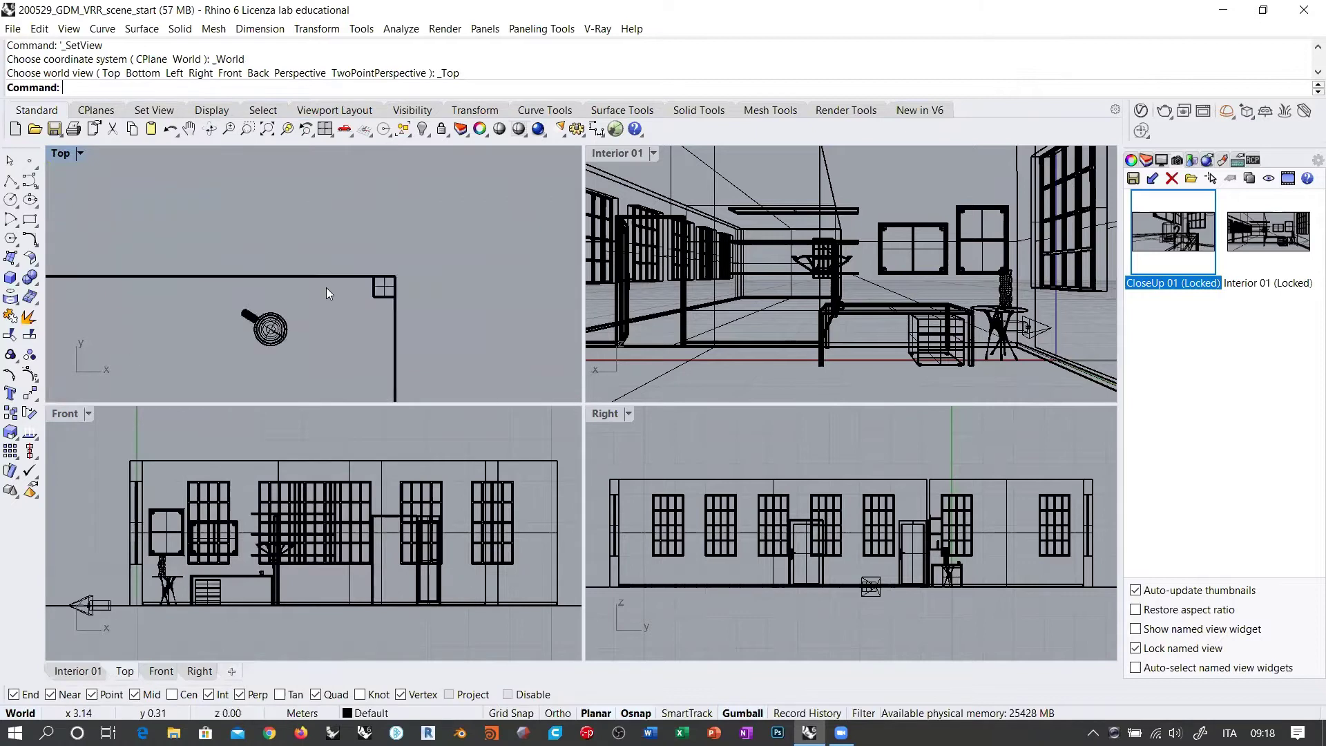
pyautogui.scroll(-4, 370, 289)
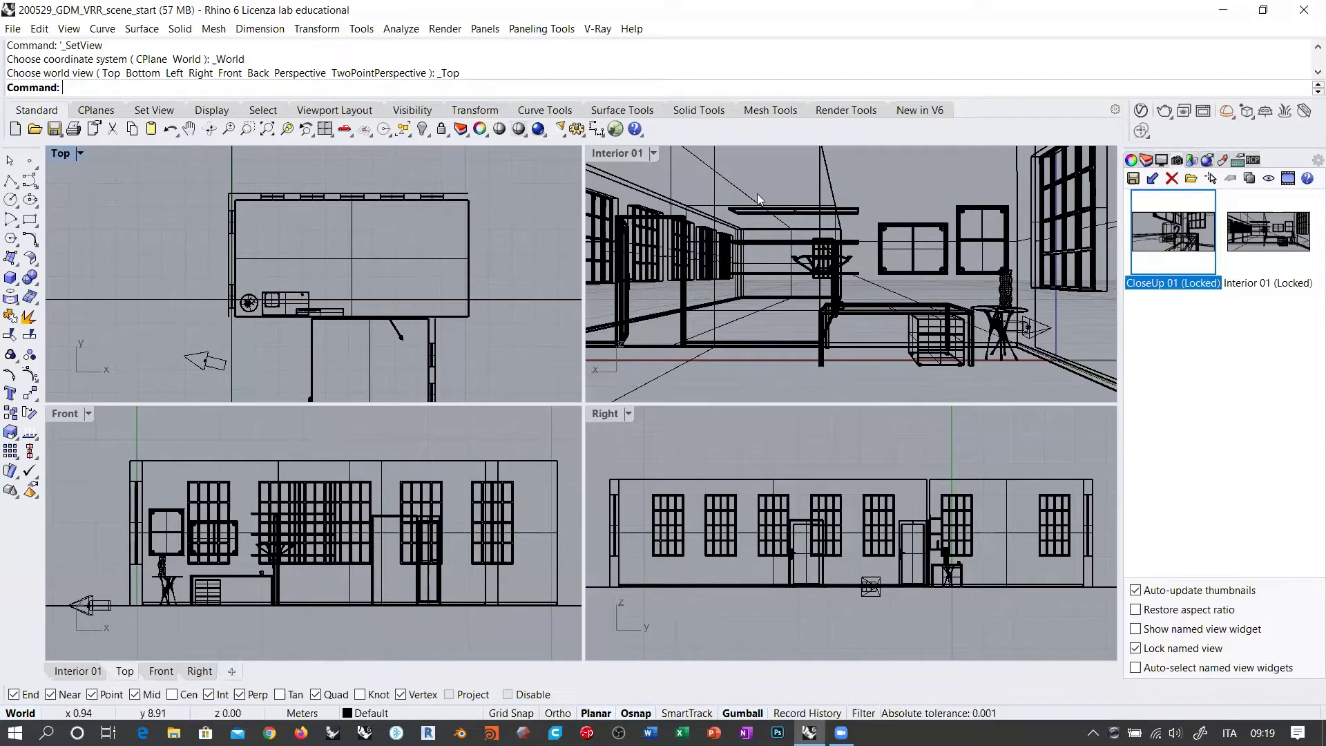
# Switch the Interior 01 viewport to V-Ray Interactive display to preview the lighting, with the directional light deselected.
pyautogui.click(911, 181)
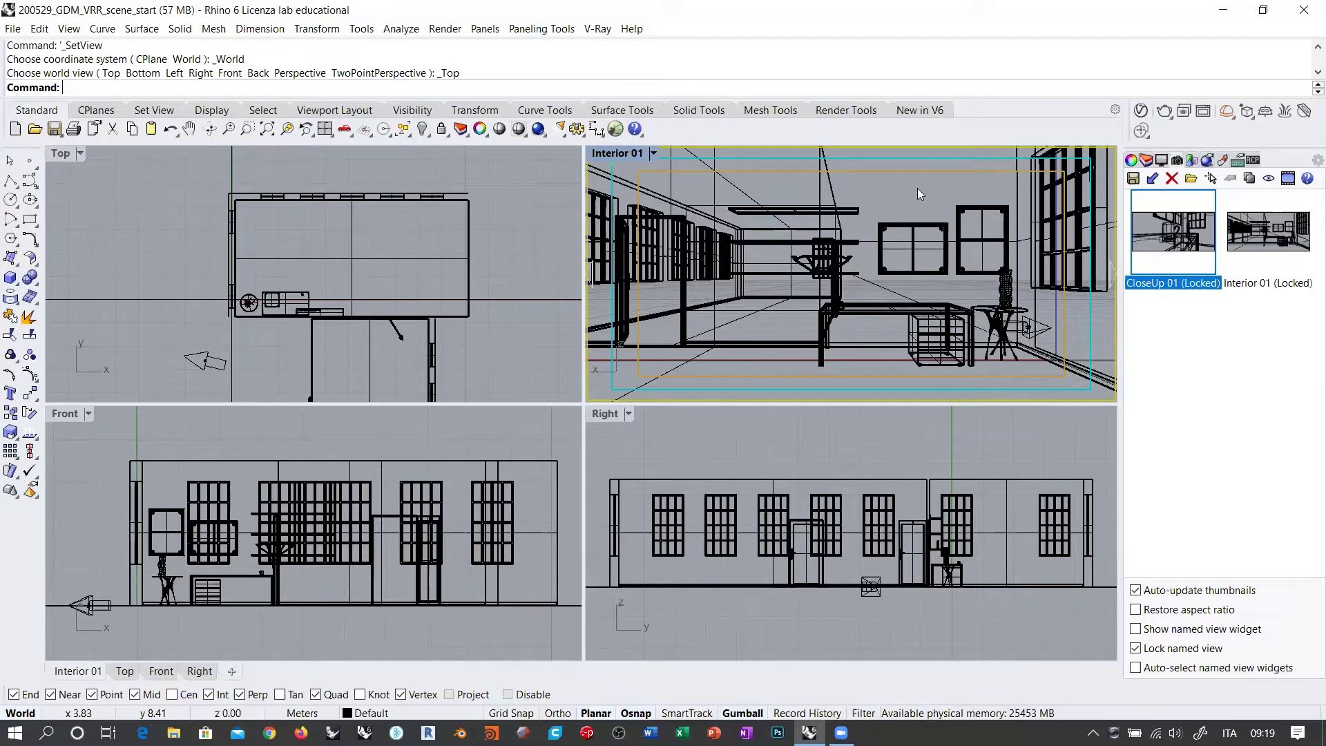
pyautogui.click(224, 364)
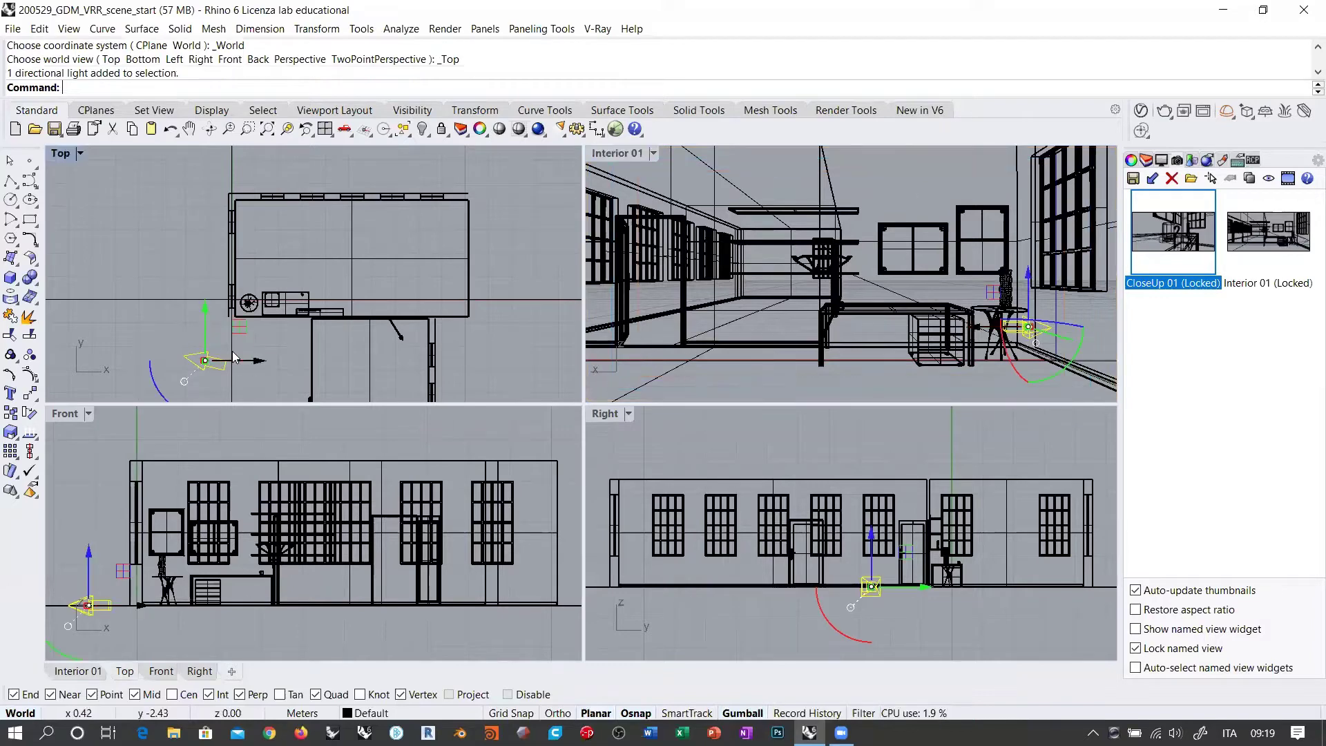
pyautogui.click(187, 214)
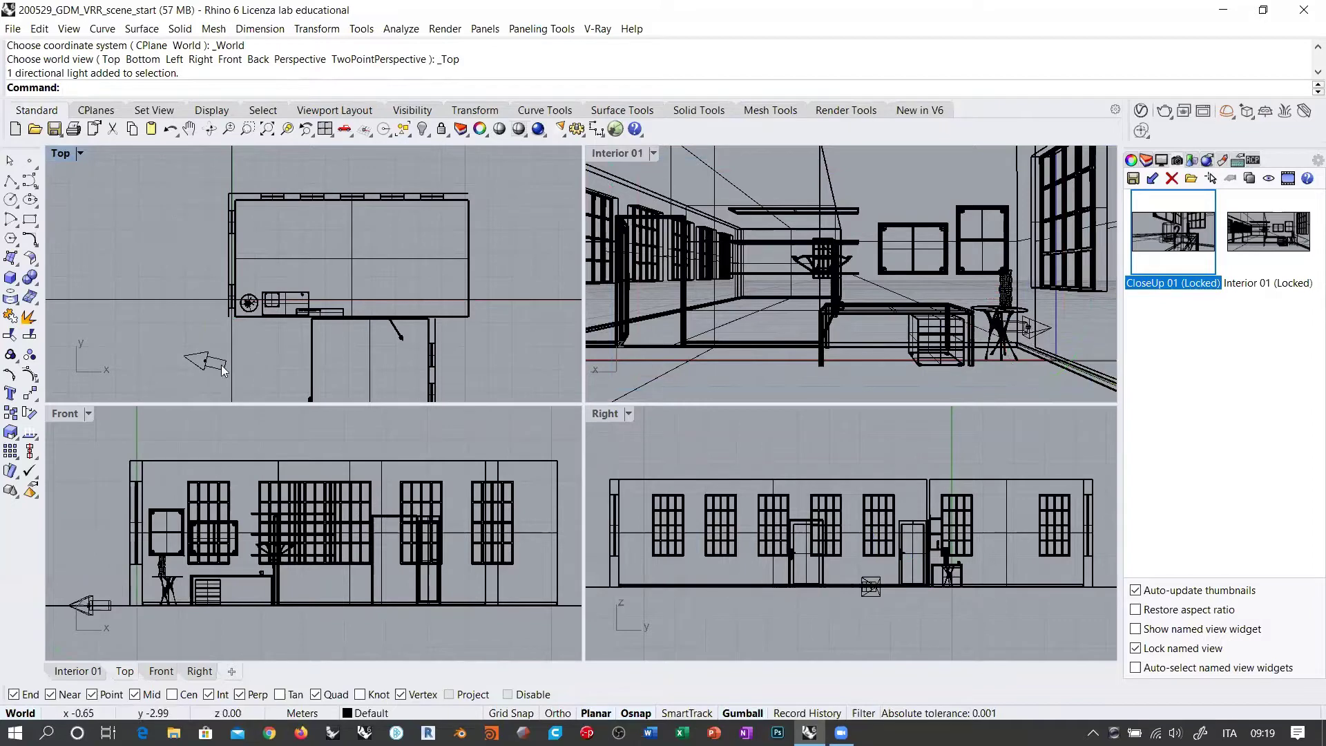
pyautogui.click(614, 154)
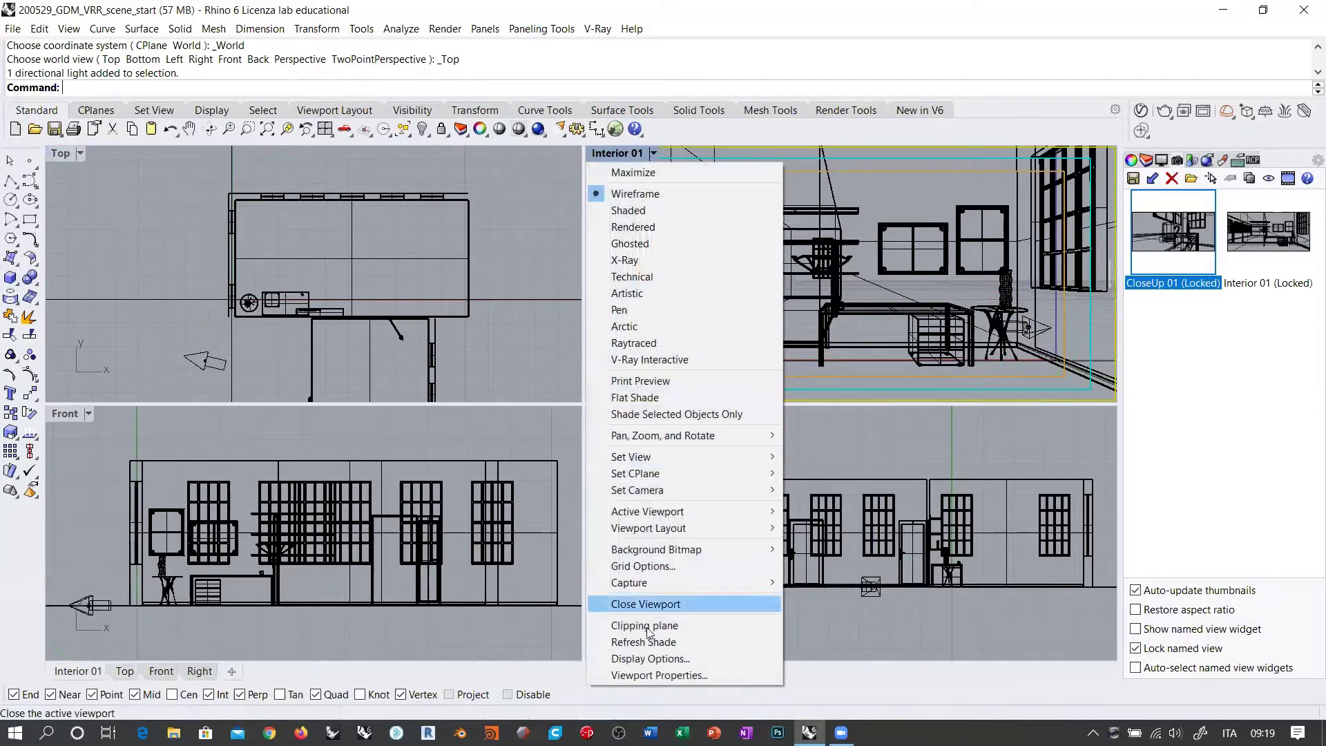
pyautogui.click(673, 361)
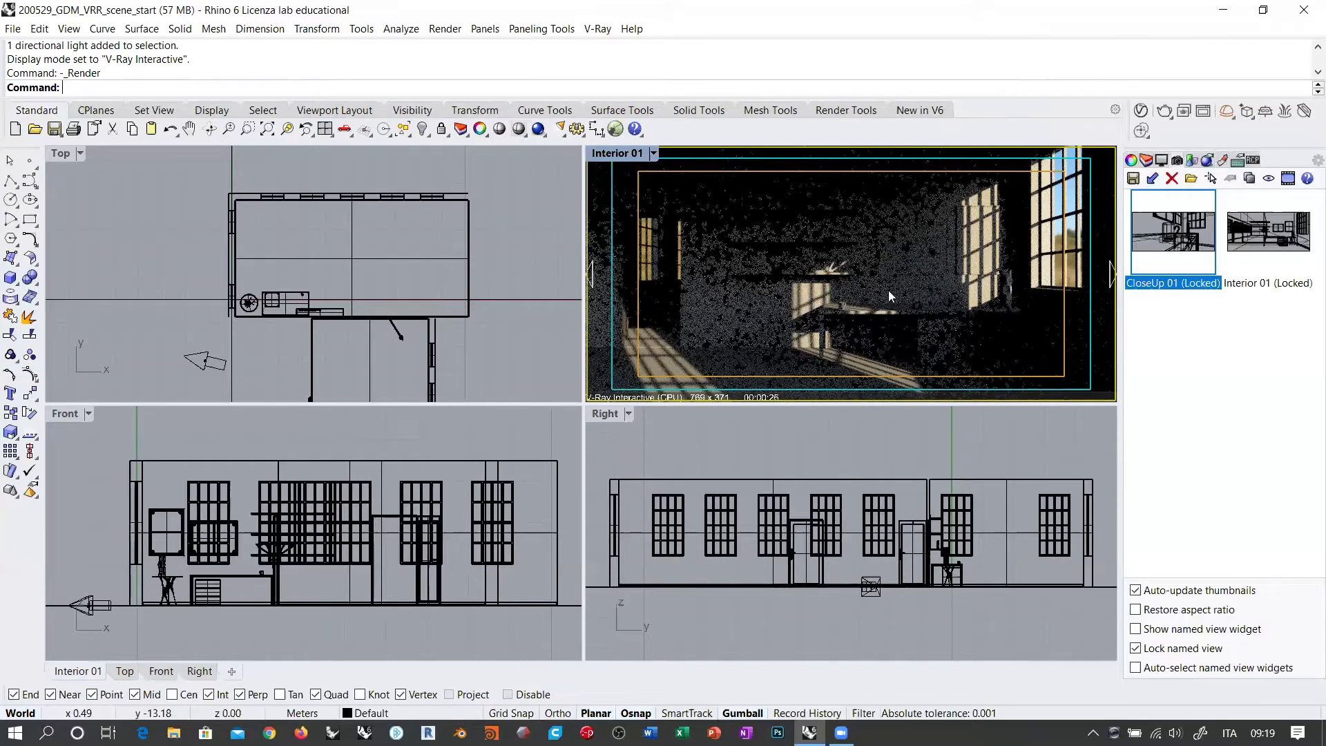
# Preview the CloseUp 01 and Interior 01 named views in the interactive render, and return the viewport to Wireframe.
pyautogui.doubleClick(1178, 247)
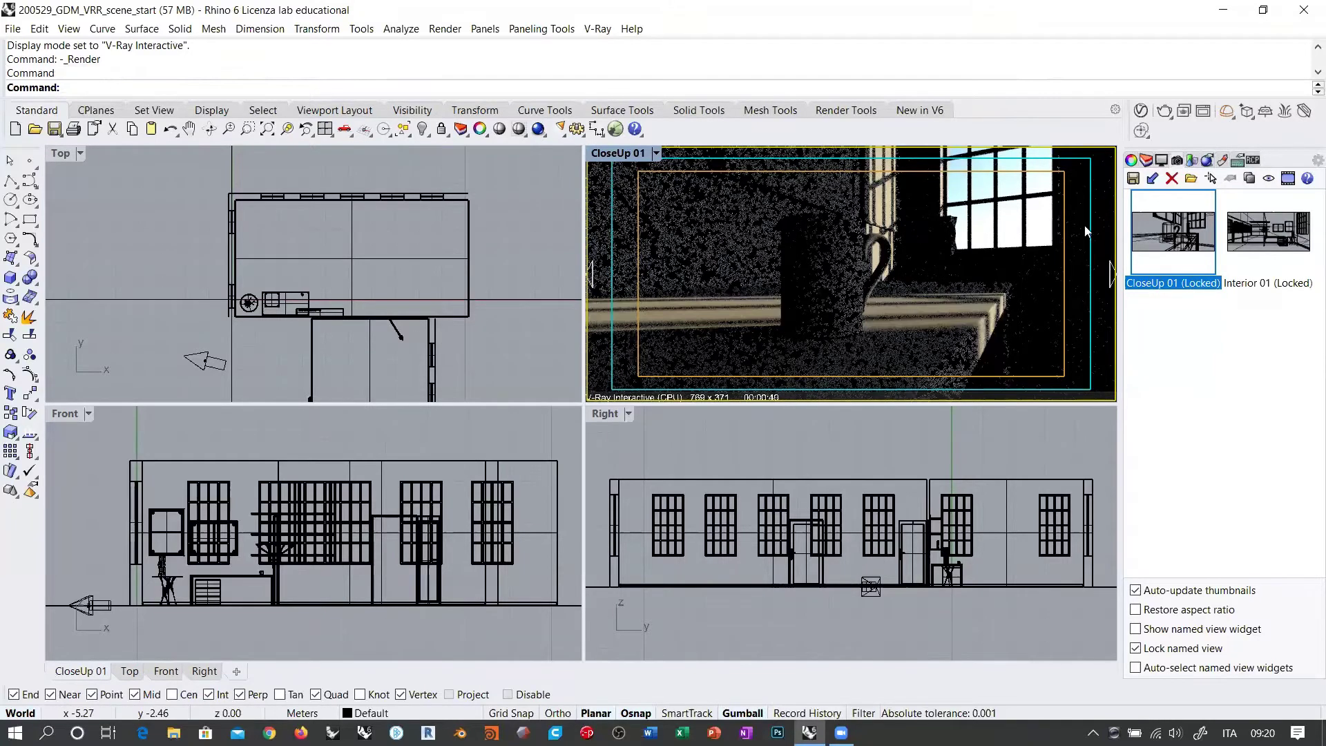
pyautogui.doubleClick(1260, 232)
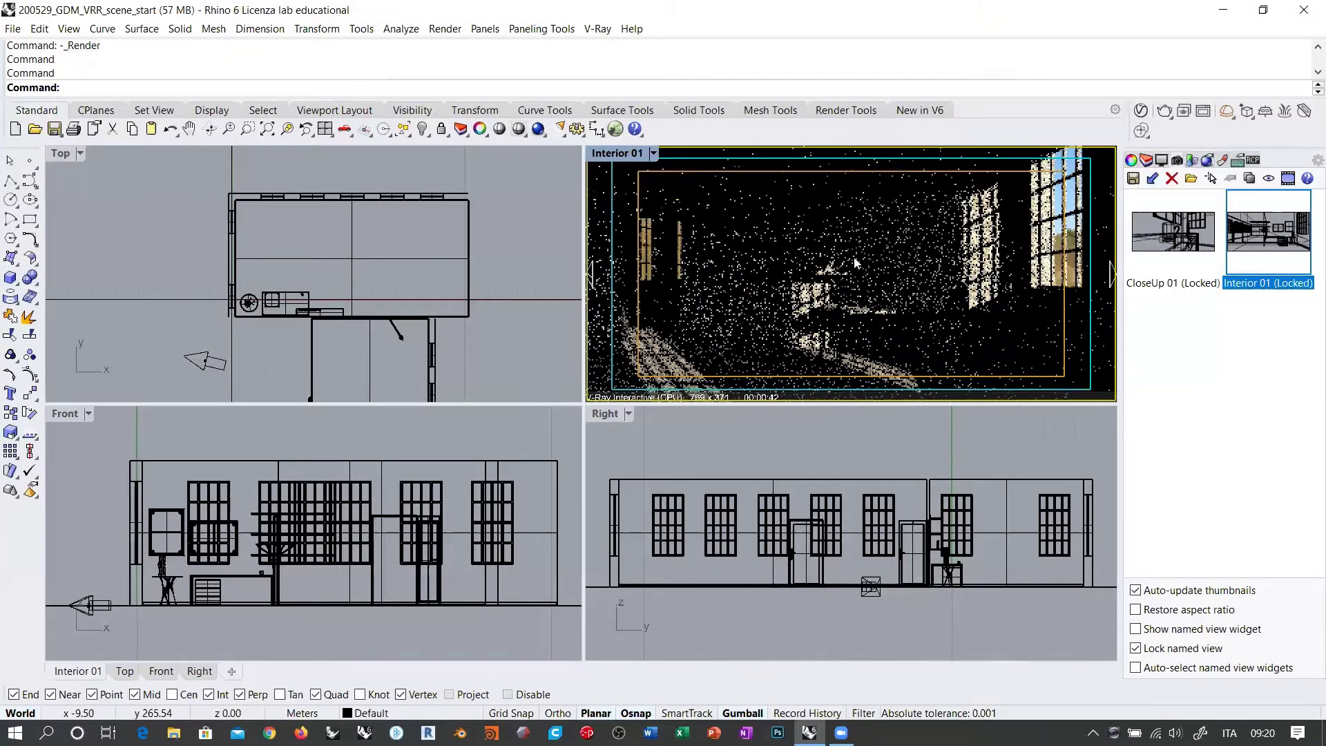
pyautogui.click(627, 152)
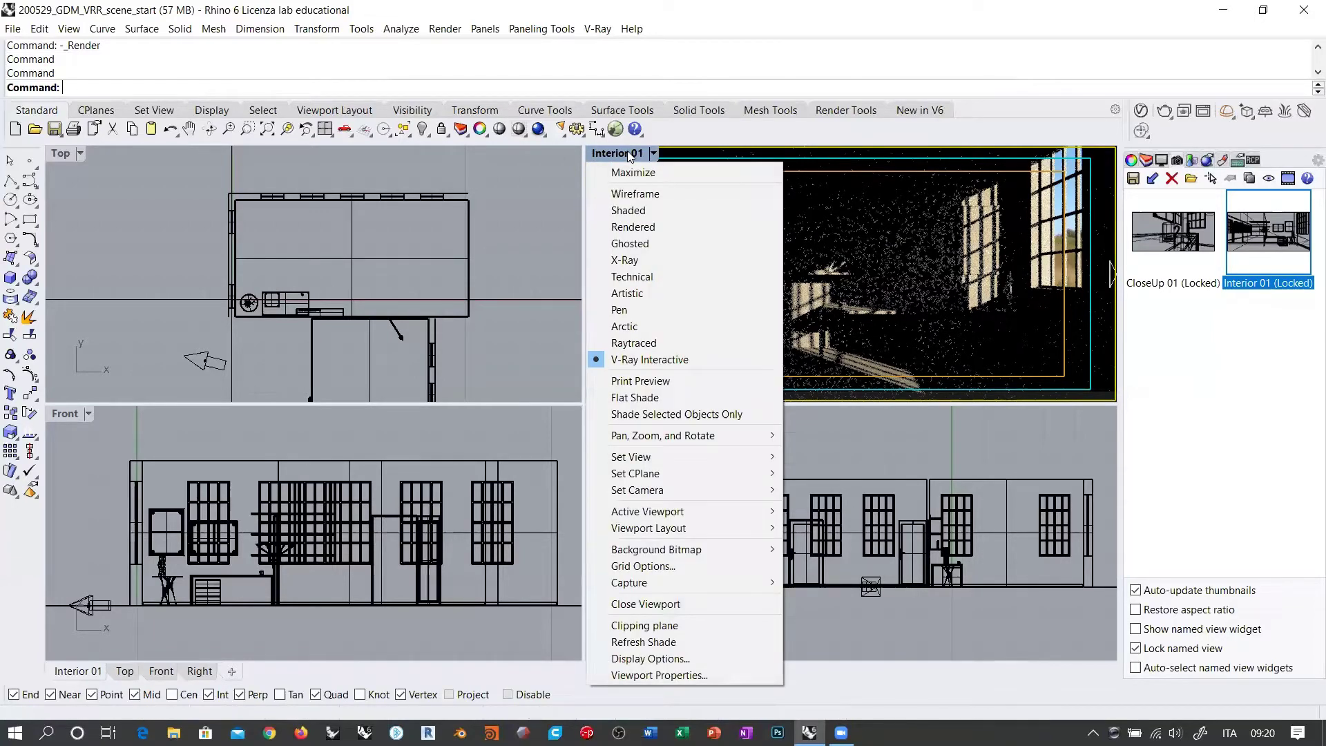
pyautogui.click(635, 193)
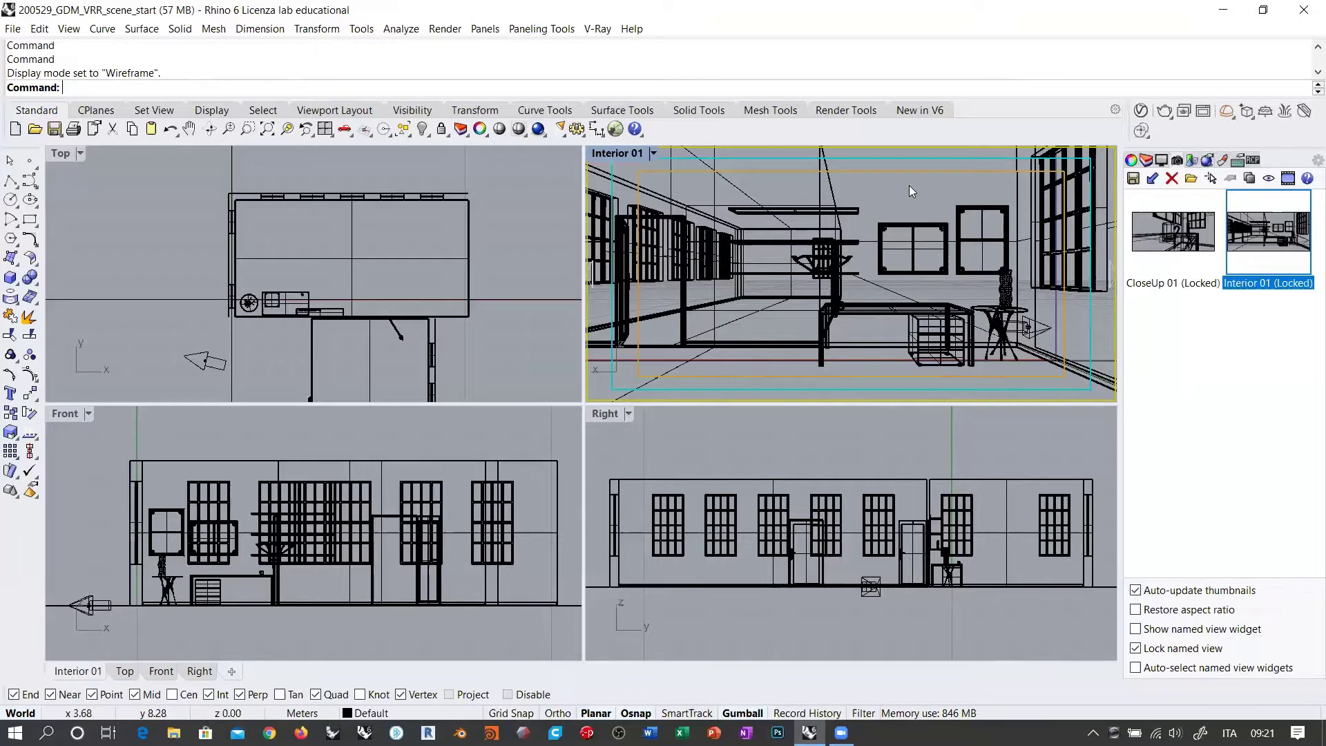
# Turn off Material Override in the V-Ray render settings, with the Environment section collapsed.
pyautogui.click(1141, 111)
pyautogui.moveTo(698, 98); pyautogui.dragTo(427, 102)
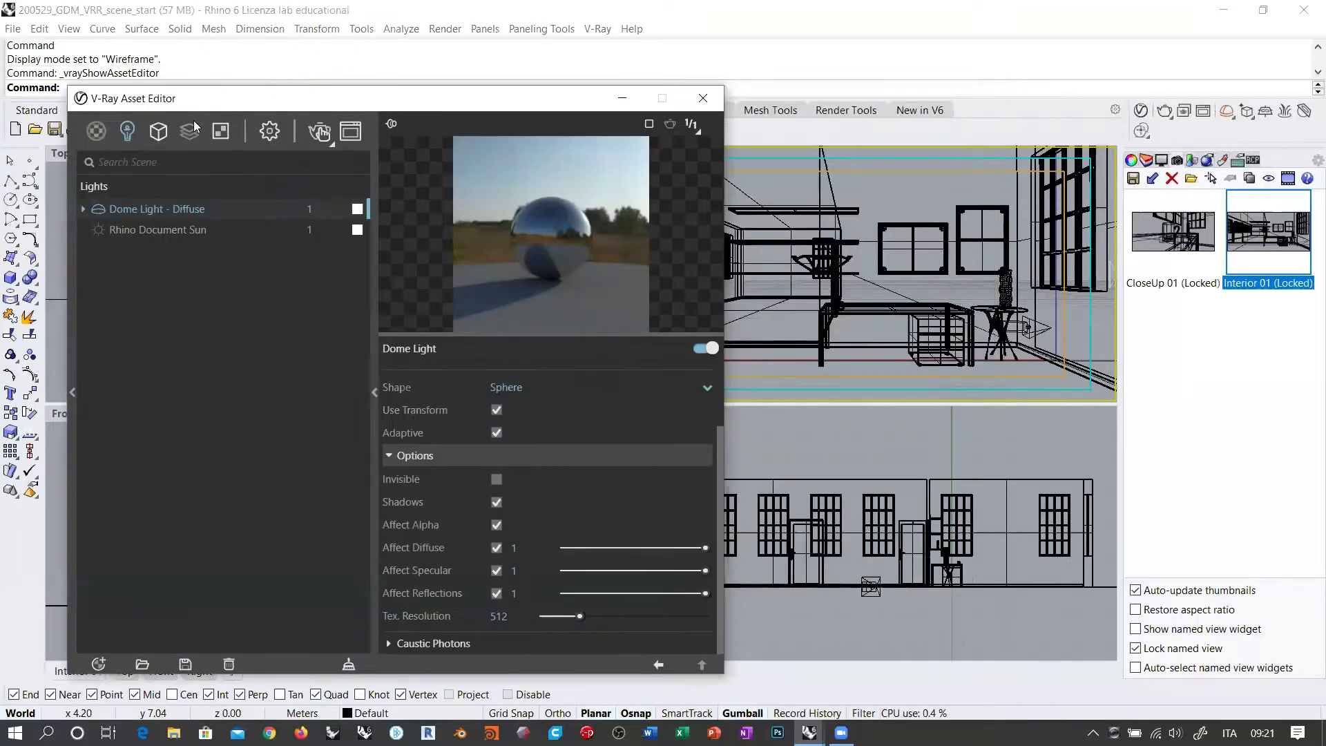
pyautogui.click(277, 135)
pyautogui.moveTo(287, 109); pyautogui.dragTo(253, 66)
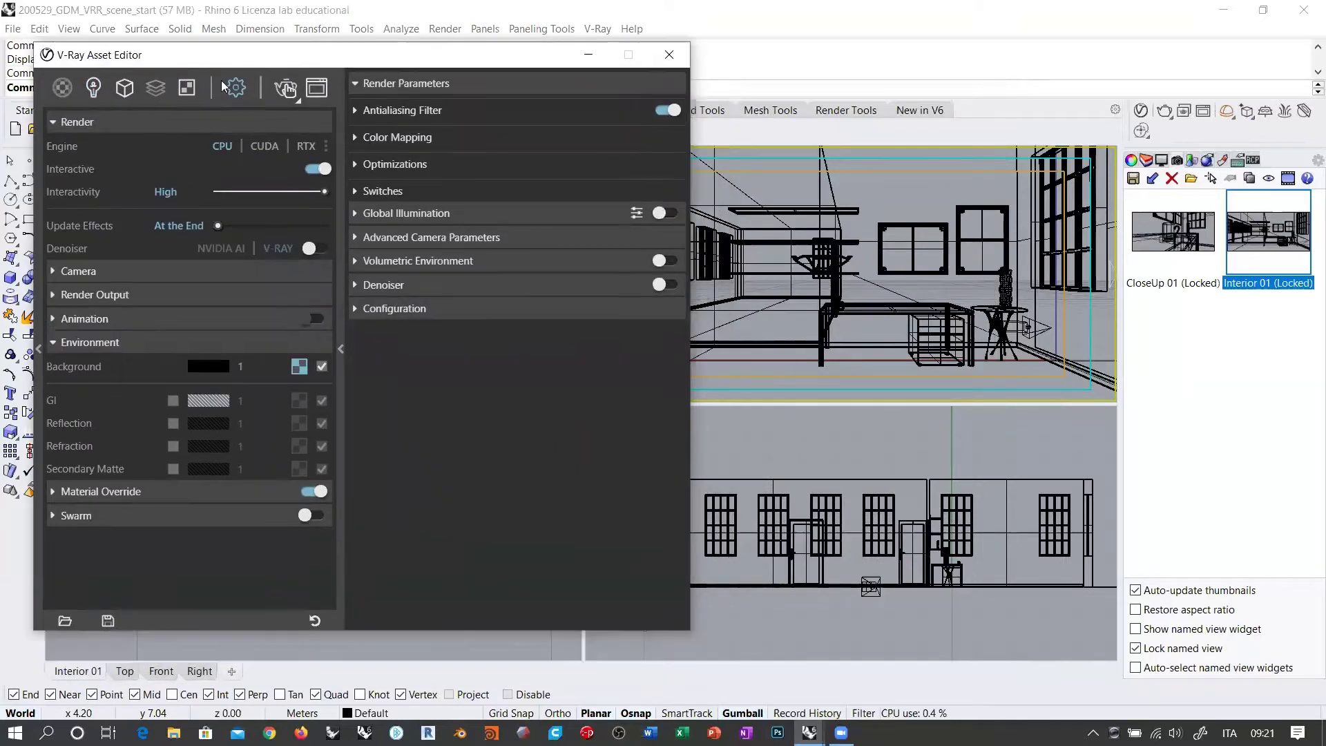
pyautogui.click(53, 342)
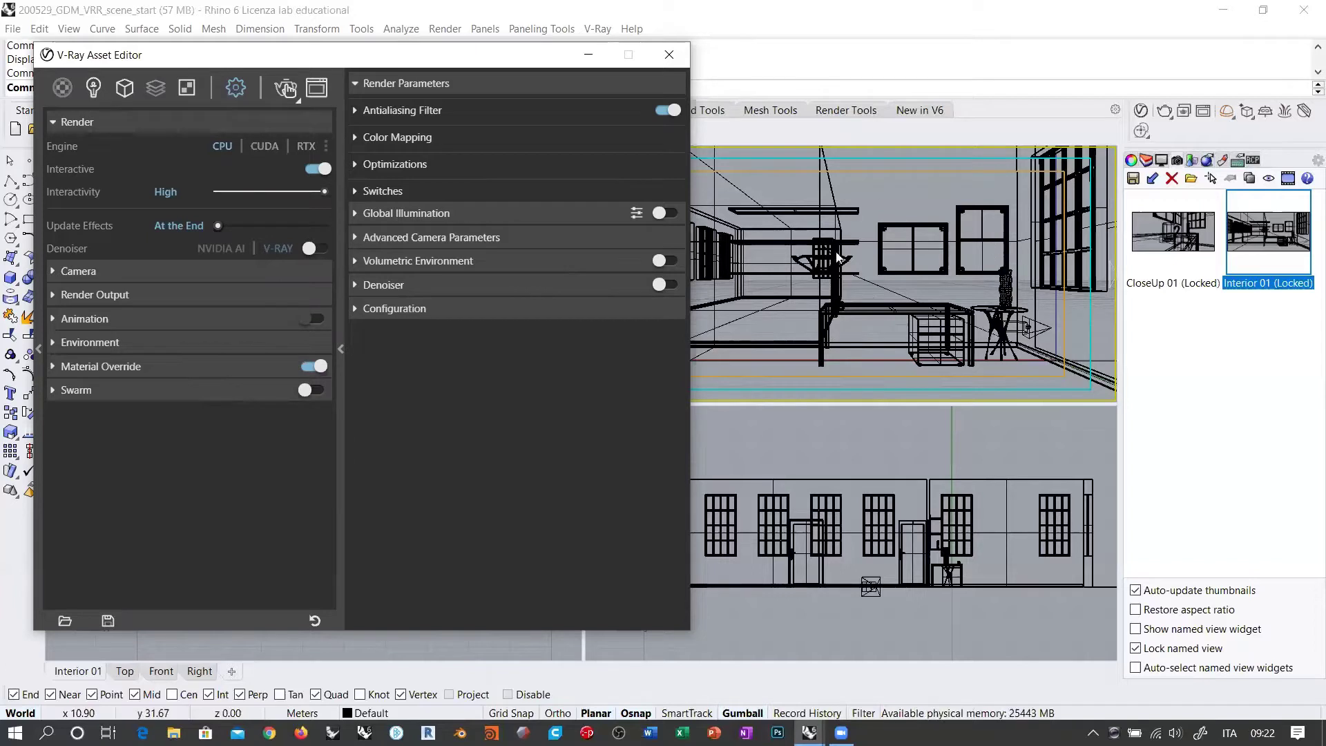
pyautogui.click(316, 366)
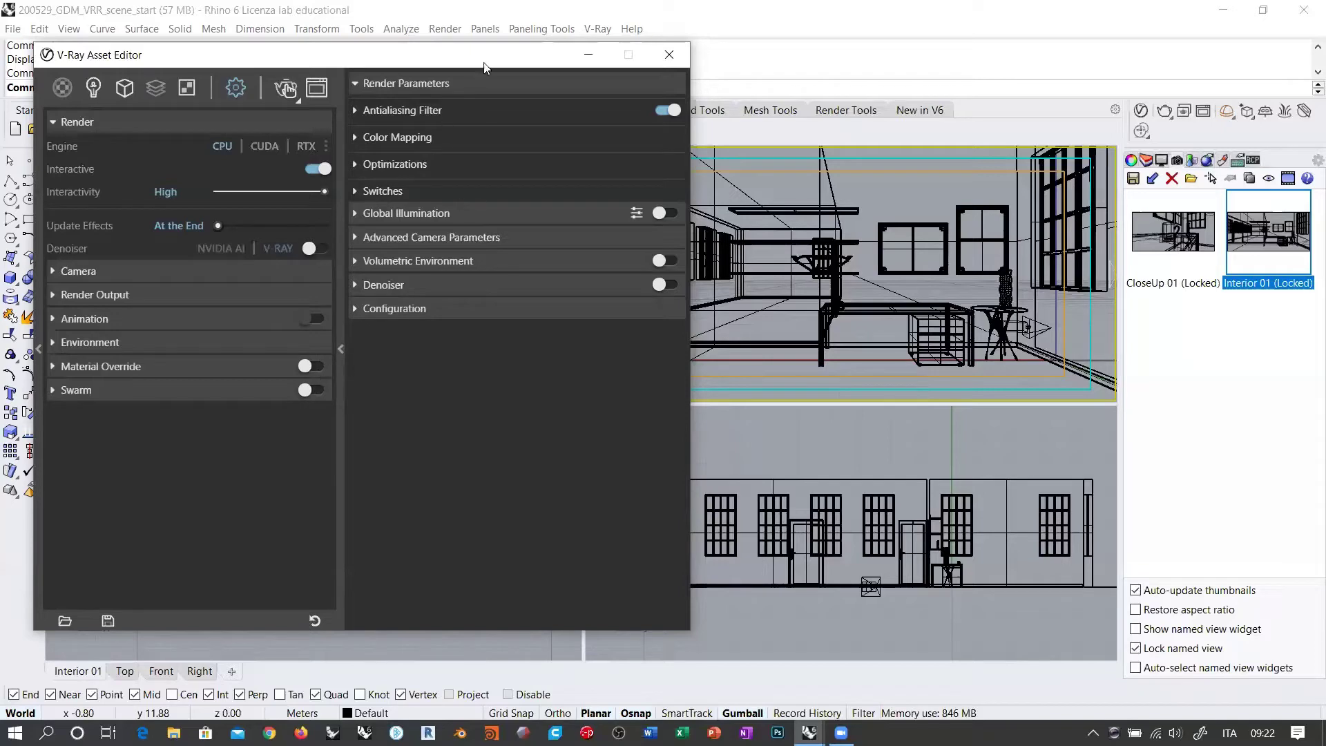
# Preview the Interior 01 viewport in V-Ray Interactive display without the override, and stop the render and close the Asset Editor.
pyautogui.moveTo(482, 70); pyautogui.dragTo(408, 321)
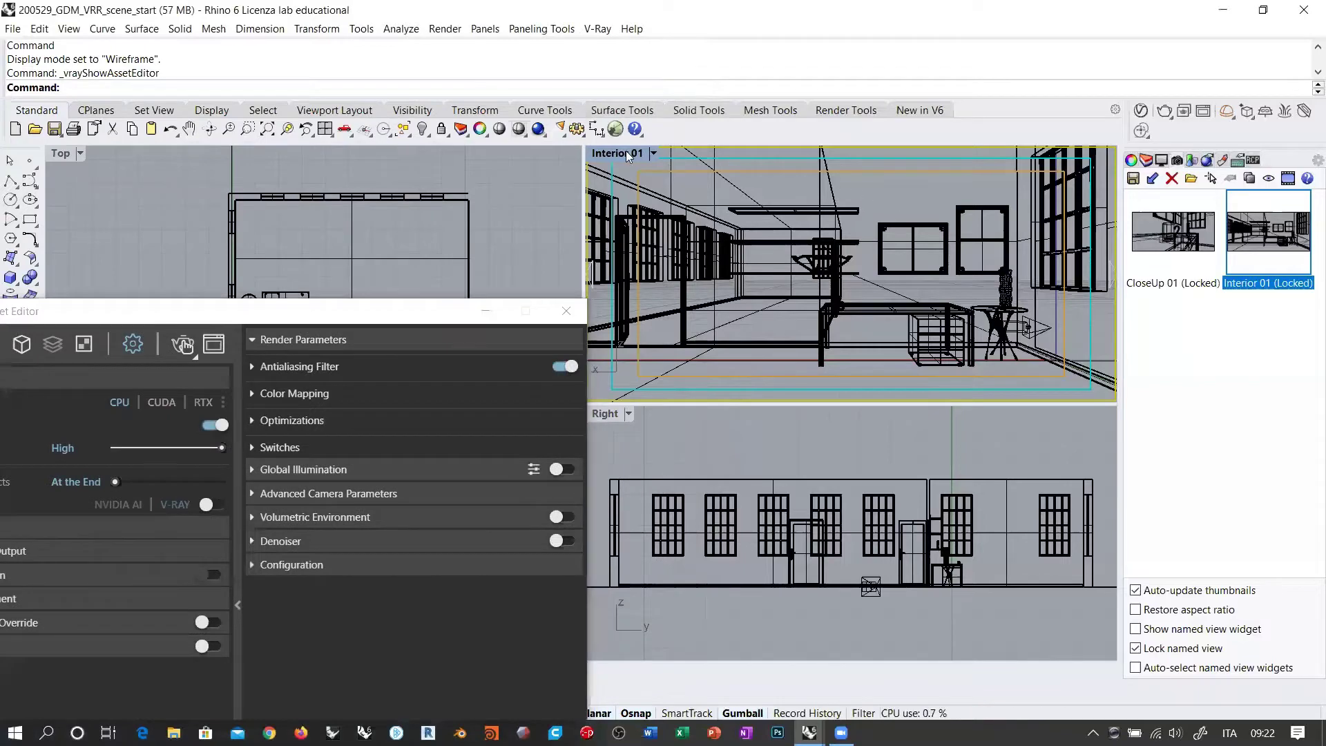
pyautogui.click(625, 151)
pyautogui.click(652, 360)
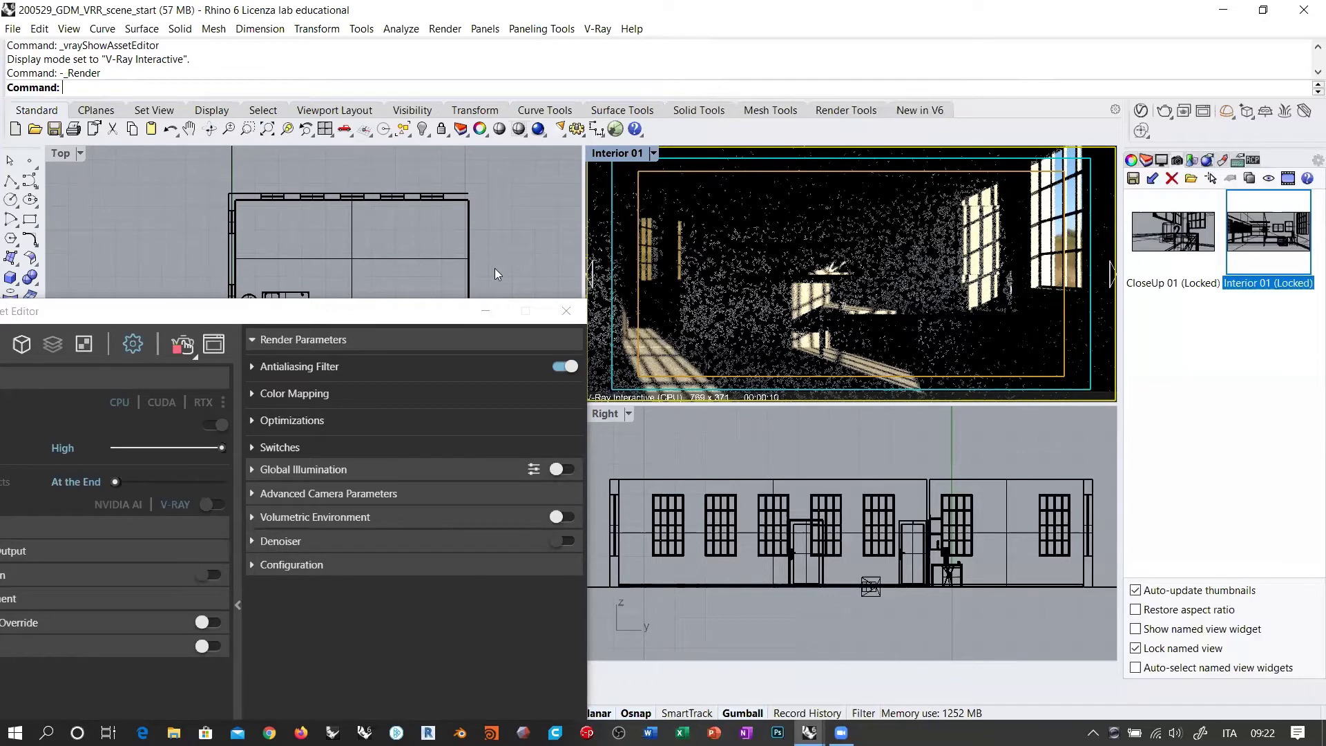
pyautogui.click(373, 317)
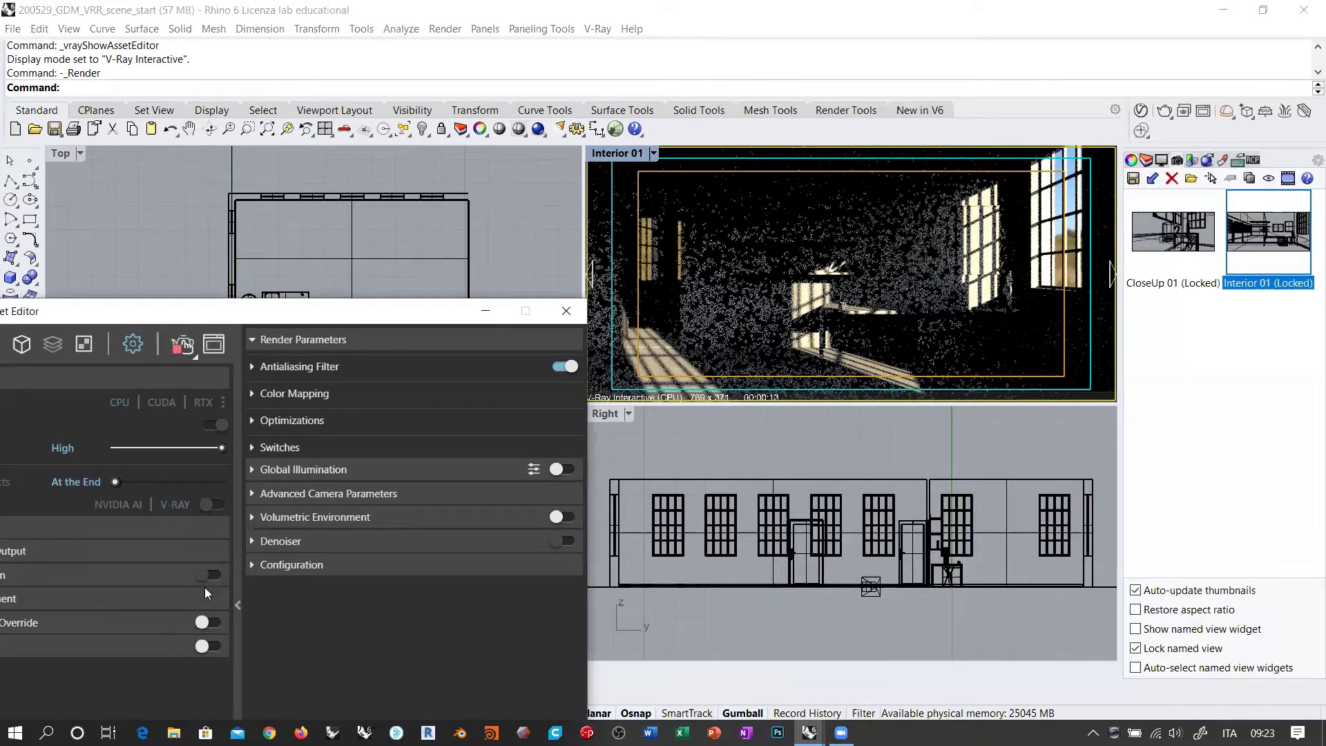
pyautogui.click(185, 350)
pyautogui.click(566, 310)
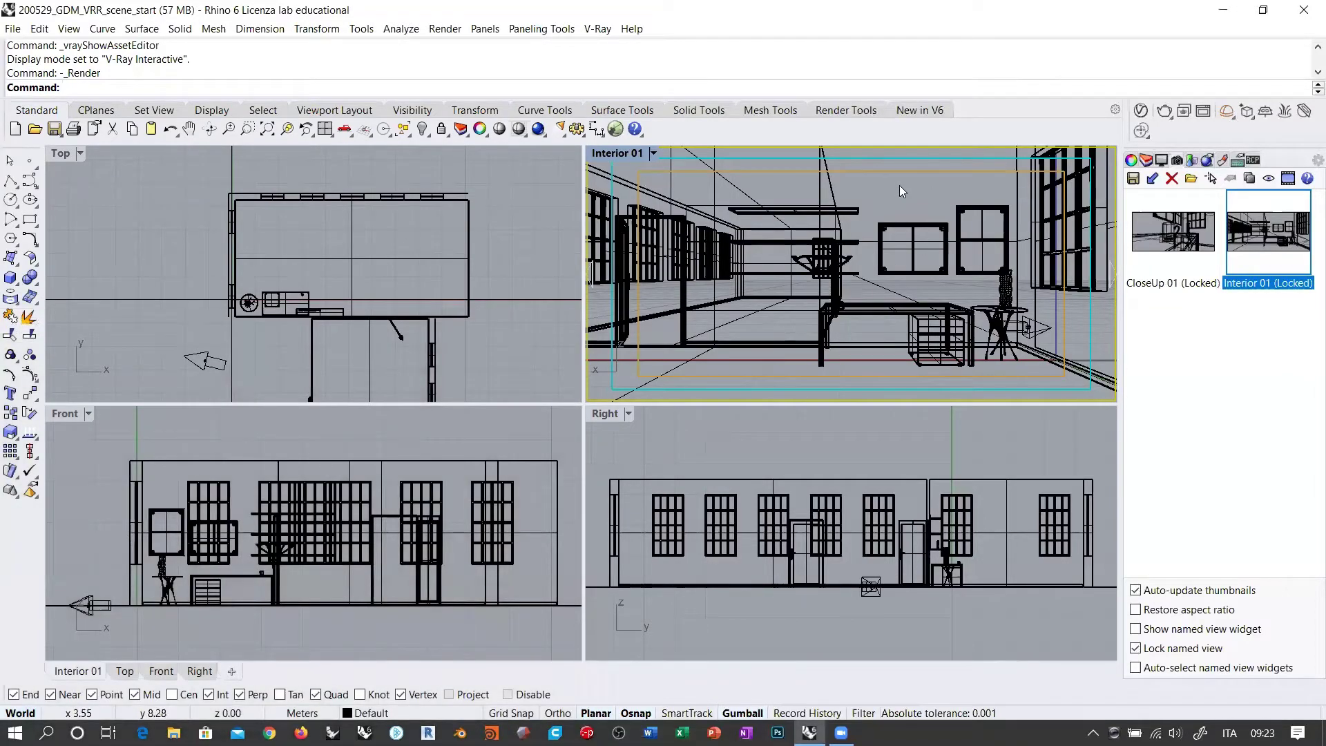
# Select the furniture by the room's lower-left corner in the Top view and check its layer and material properties.
pyautogui.moveTo(493, 177); pyautogui.dragTo(261, 276)
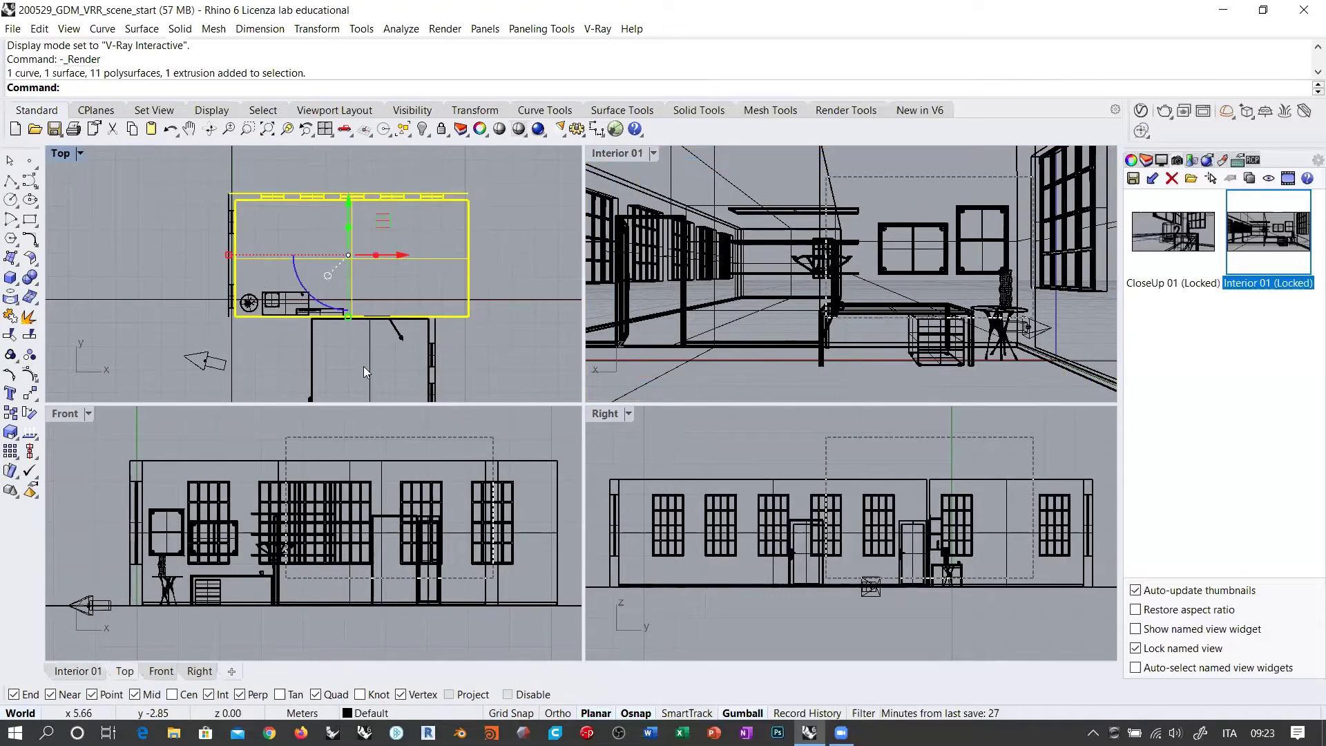
pyautogui.click(338, 352)
pyautogui.moveTo(213, 325); pyautogui.dragTo(345, 269)
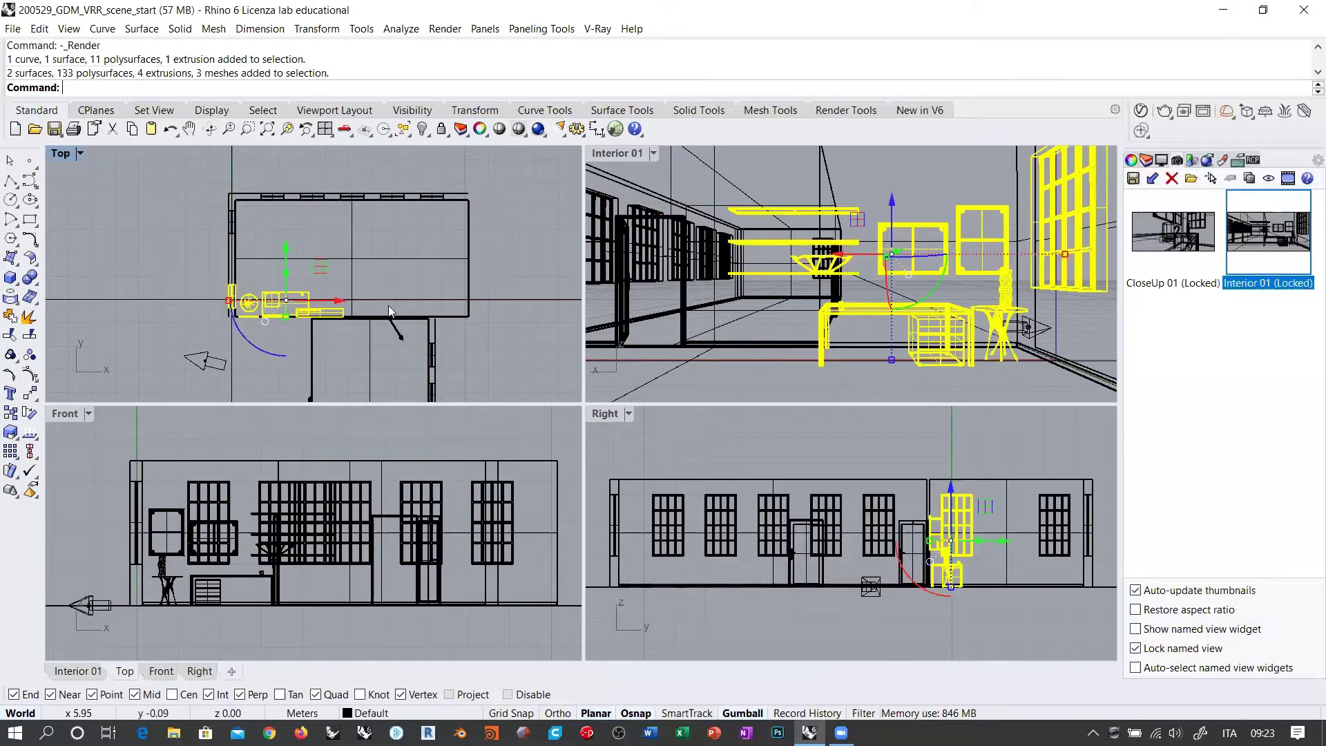
pyautogui.click(1131, 160)
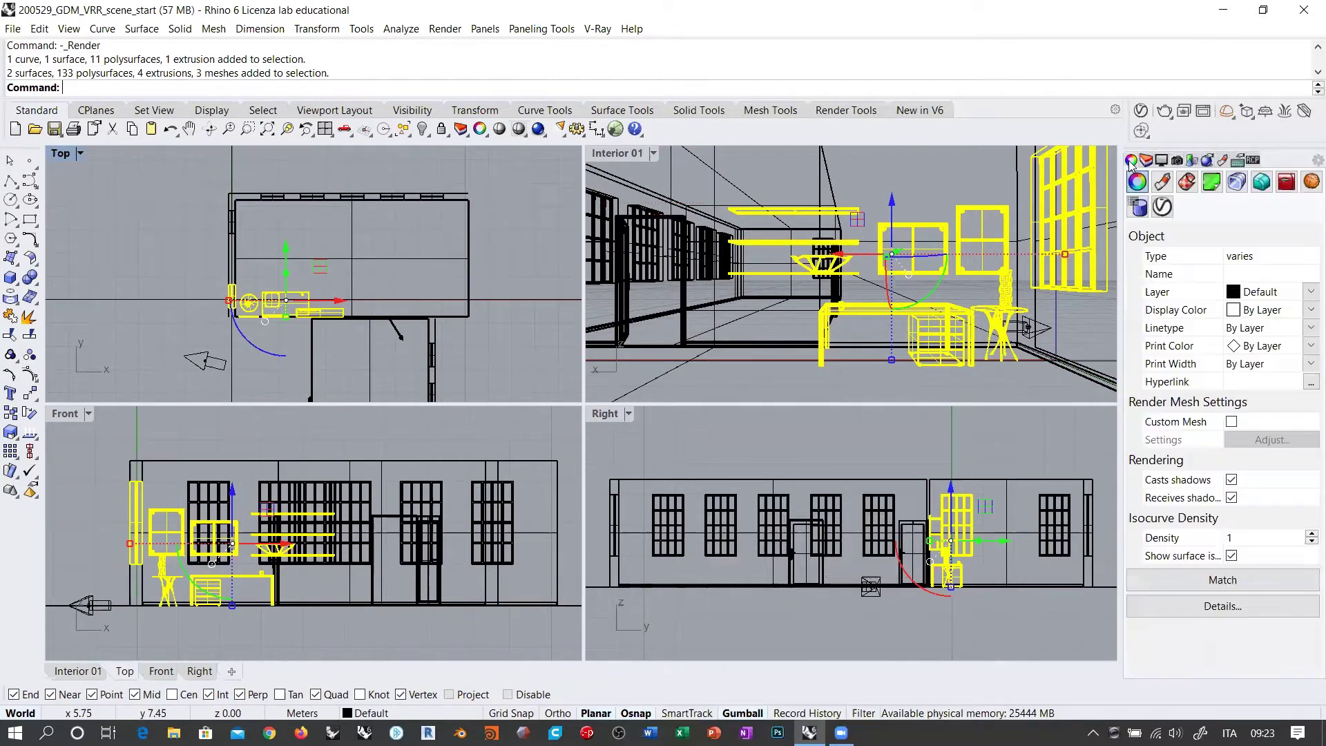
pyautogui.click(1161, 182)
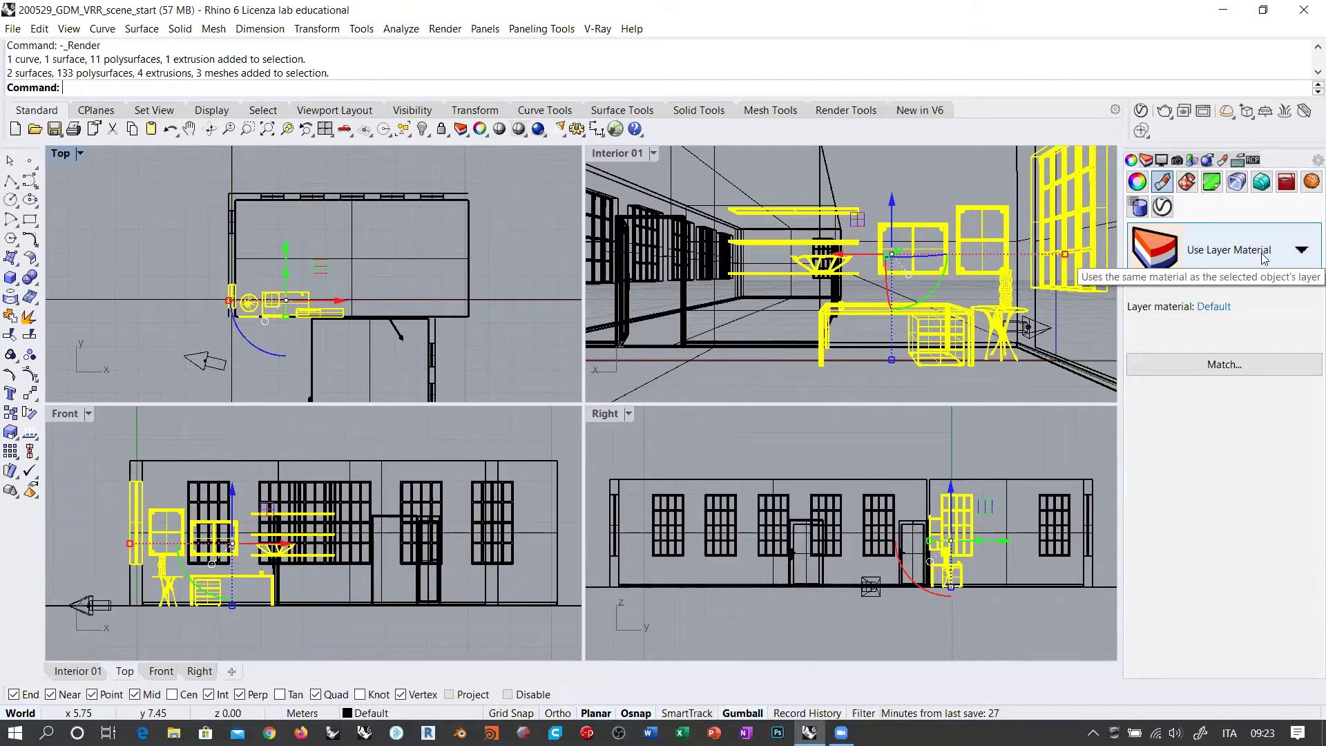
pyautogui.click(1136, 183)
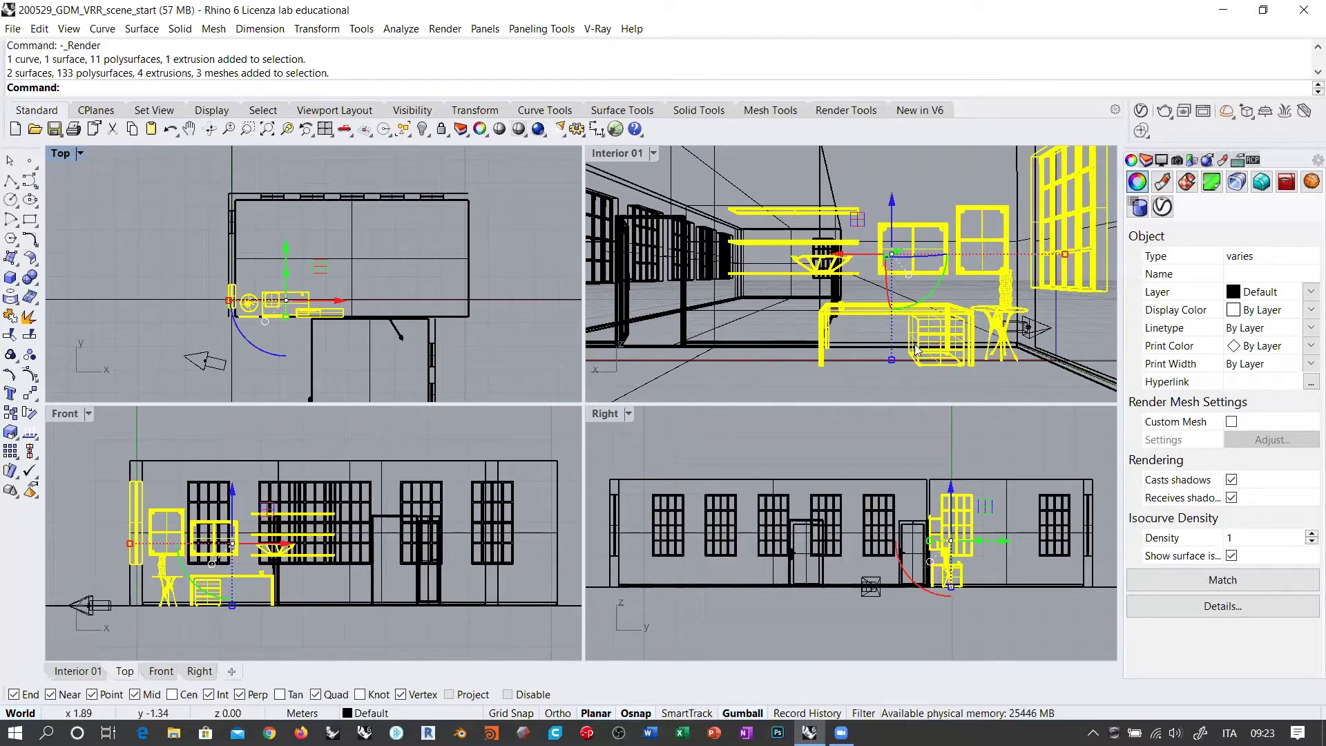
# Inspect the Default layer's material and the available material types in a widened Layers panel, leaving the material unedited.
pyautogui.click(1145, 160)
pyautogui.moveTo(1120, 228); pyautogui.dragTo(1023, 228)
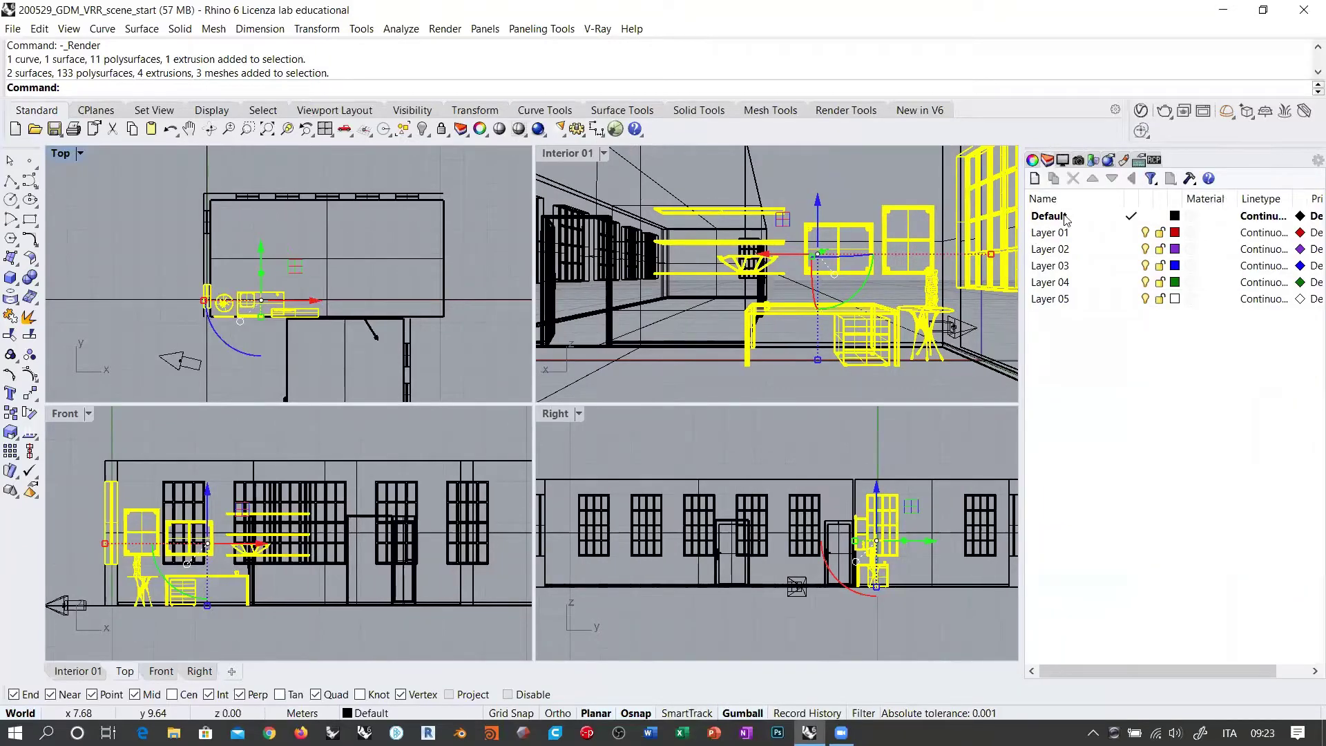
pyautogui.moveTo(1198, 220)
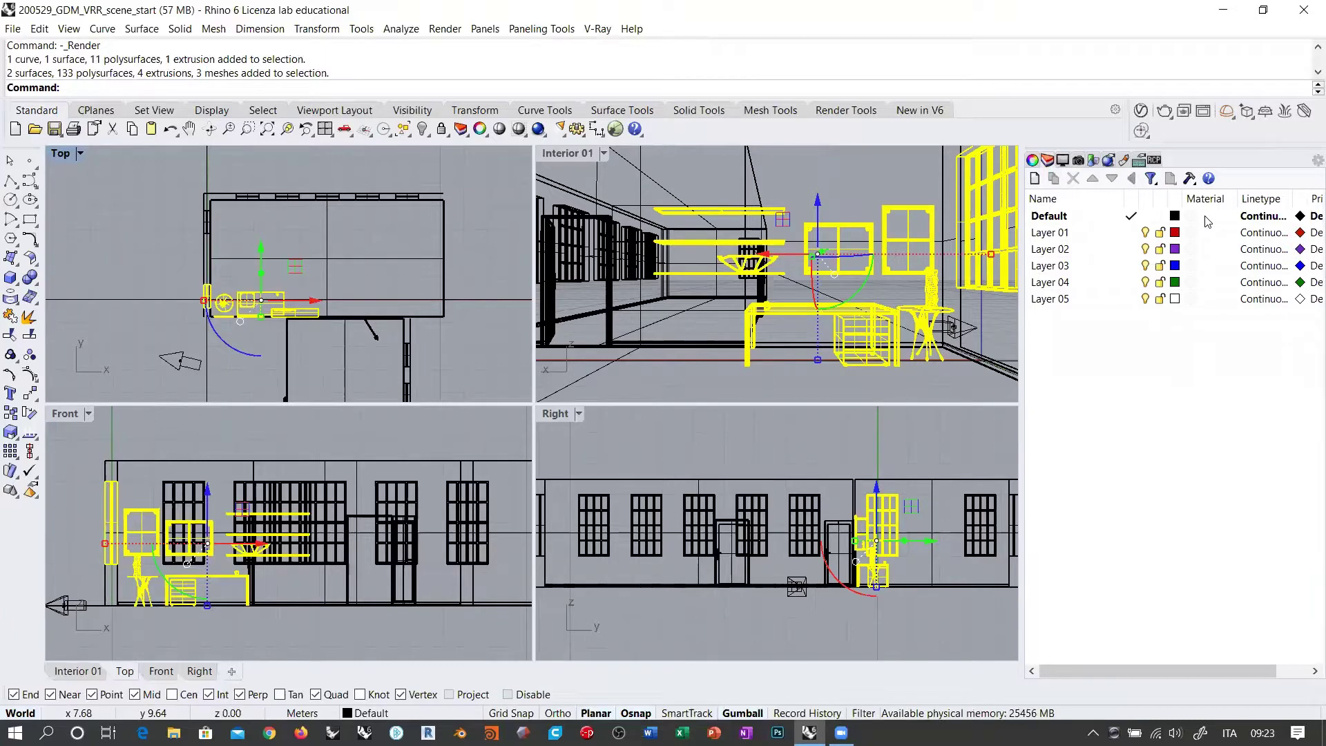
pyautogui.click(1207, 221)
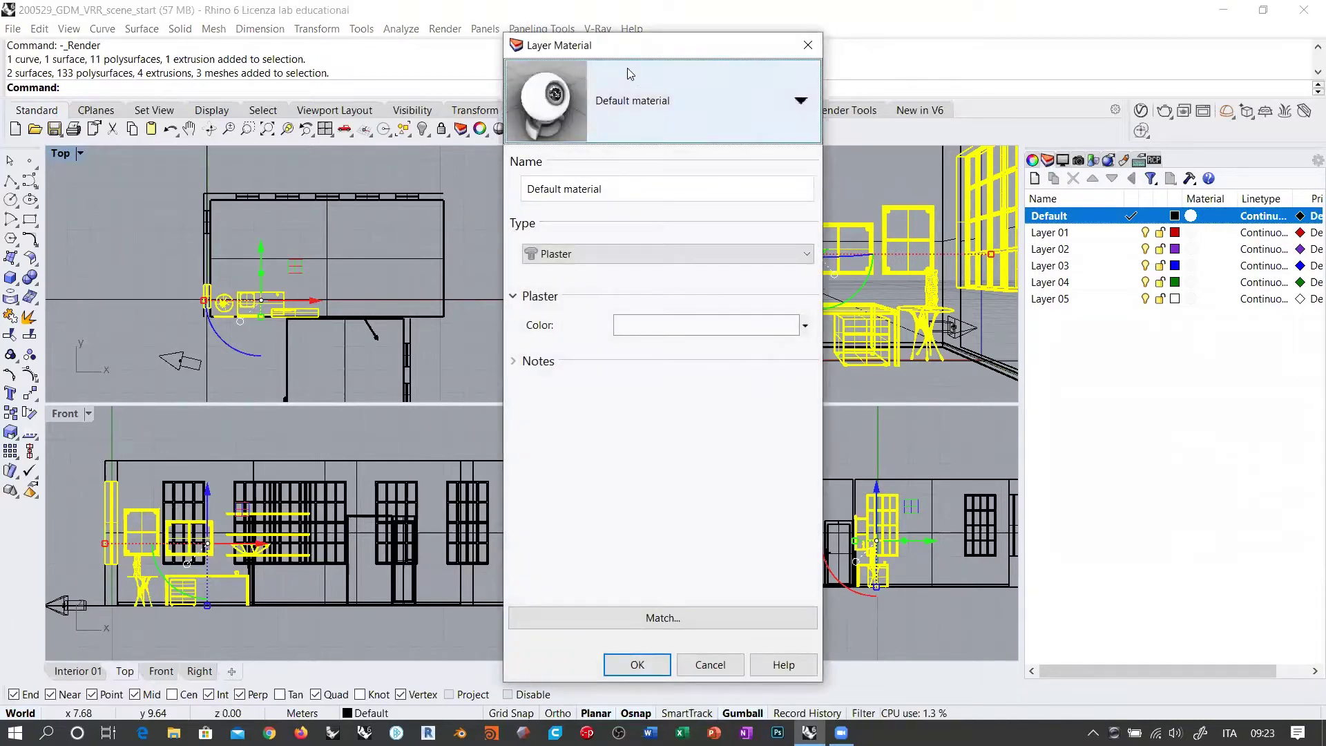
pyautogui.moveTo(631, 55); pyautogui.dragTo(952, 64)
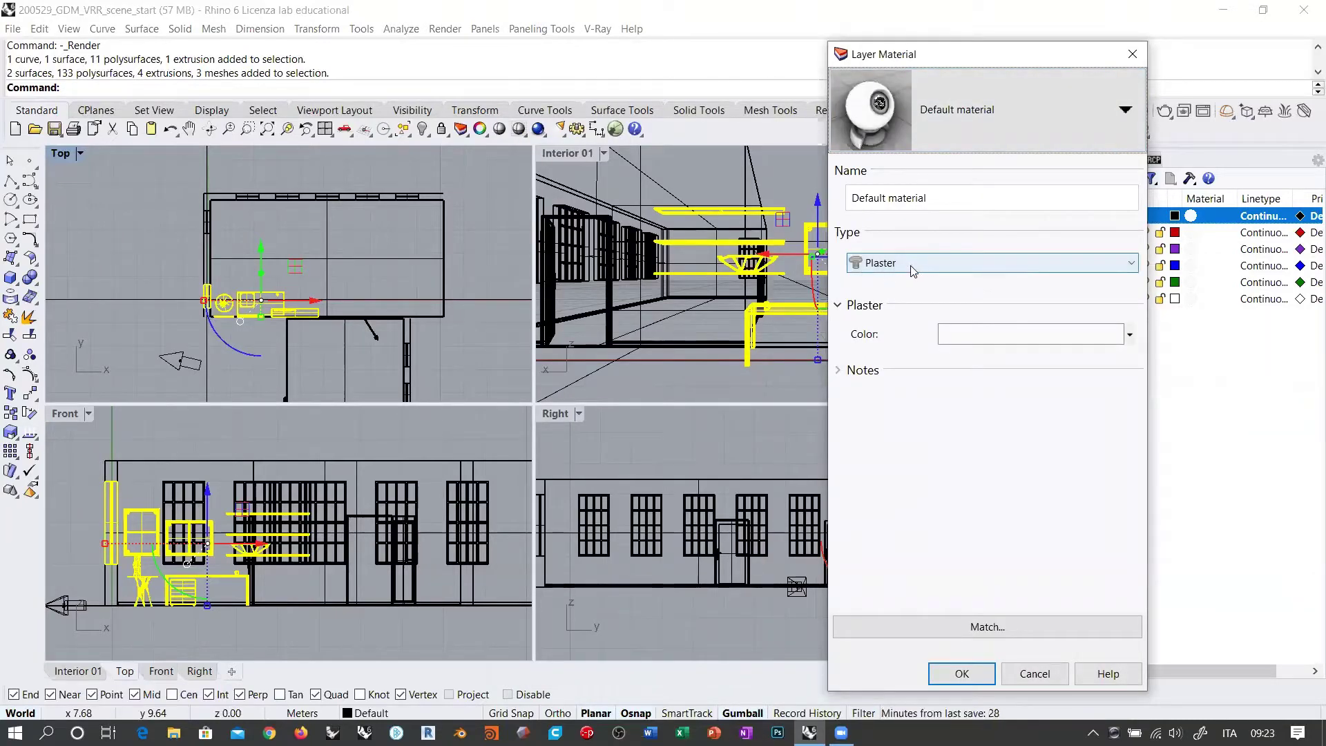
pyautogui.click(945, 270)
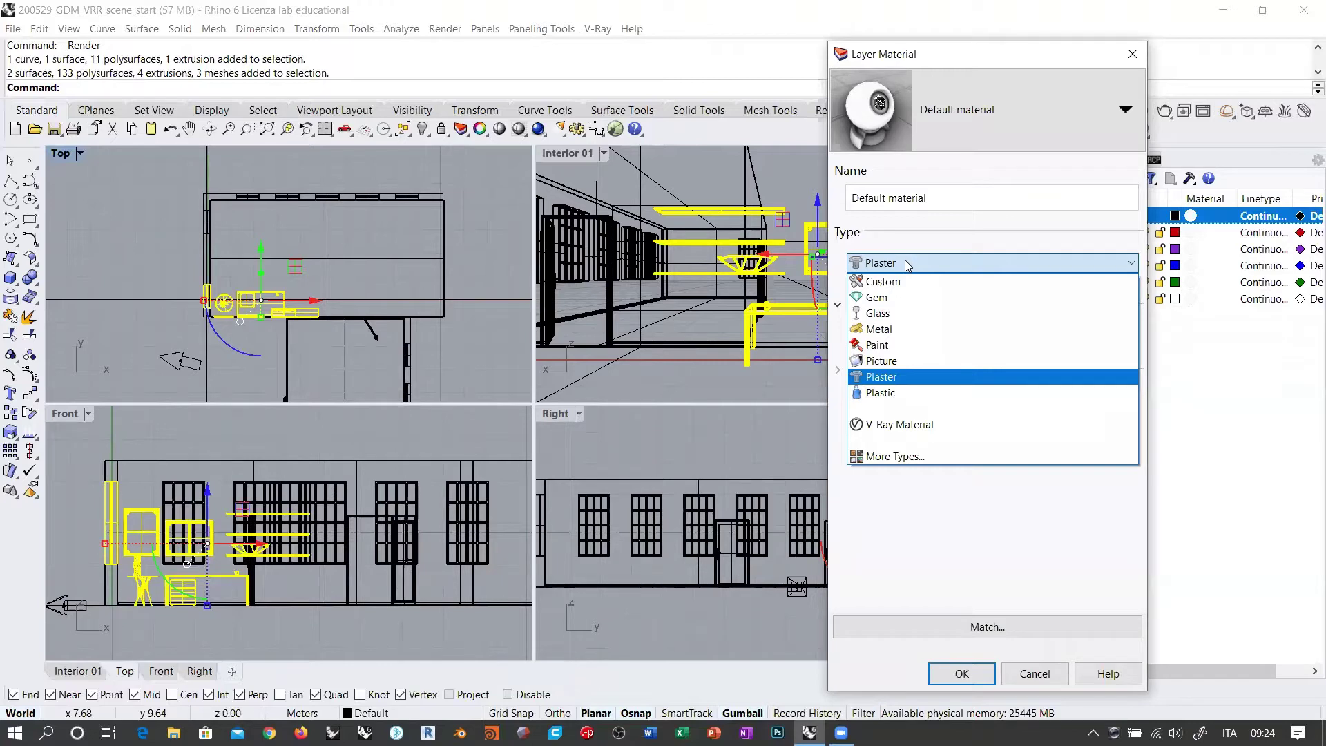
pyautogui.click(908, 265)
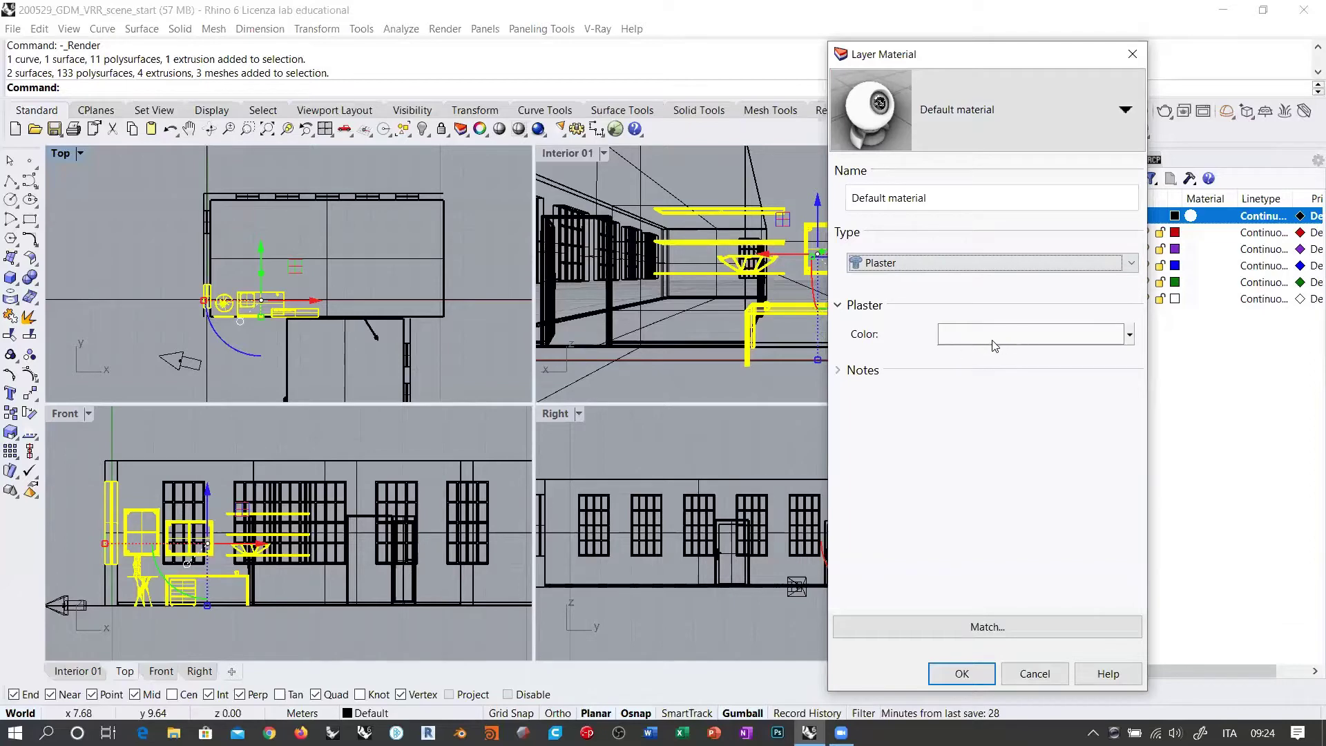
pyautogui.click(1036, 676)
# Turn on Material Override in the V-Ray render settings, check its override color, and deselect the furniture.
pyautogui.click(1140, 111)
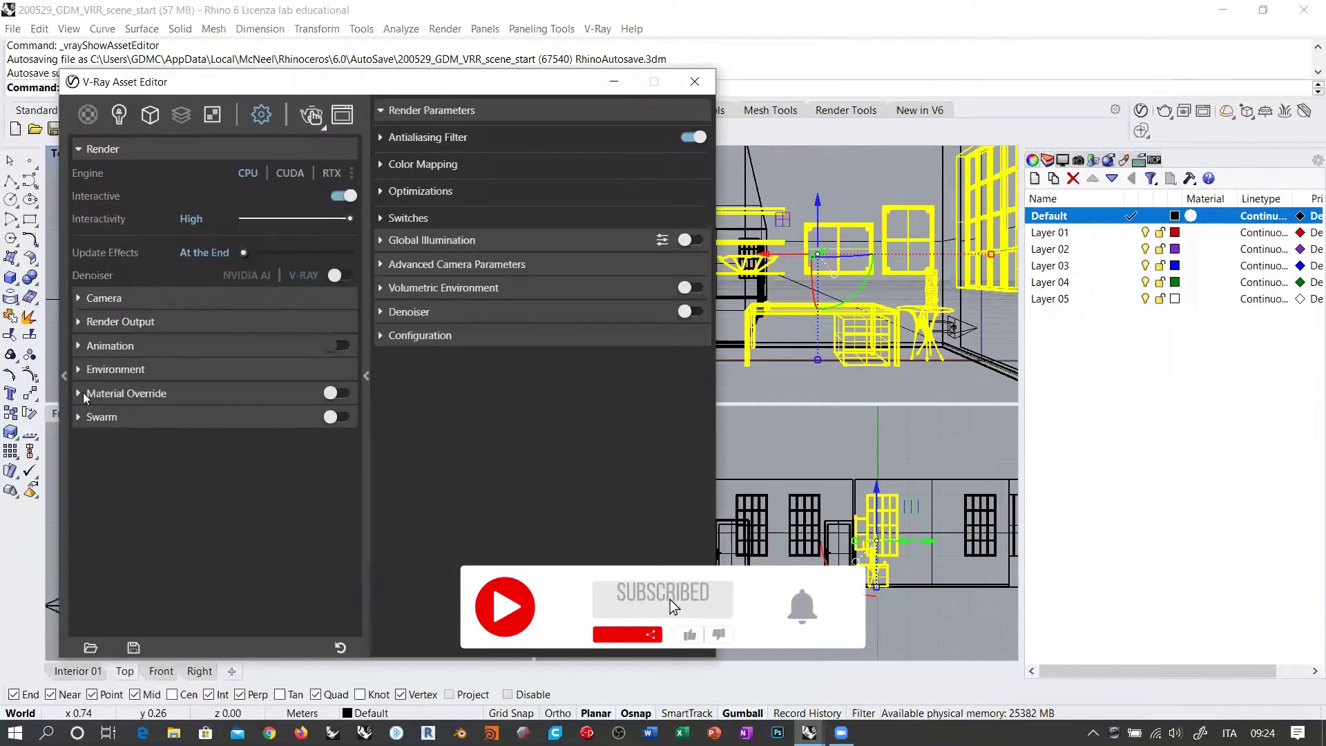
pyautogui.click(82, 393)
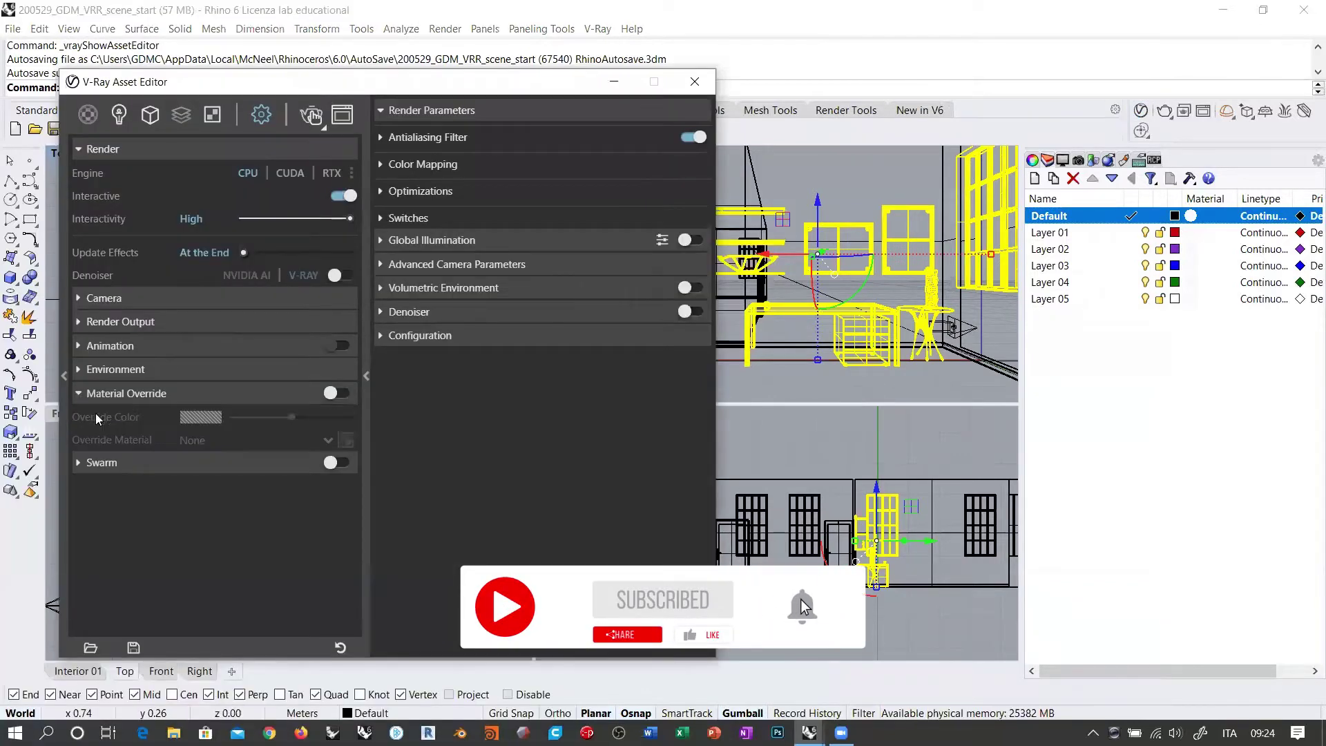
pyautogui.click(336, 394)
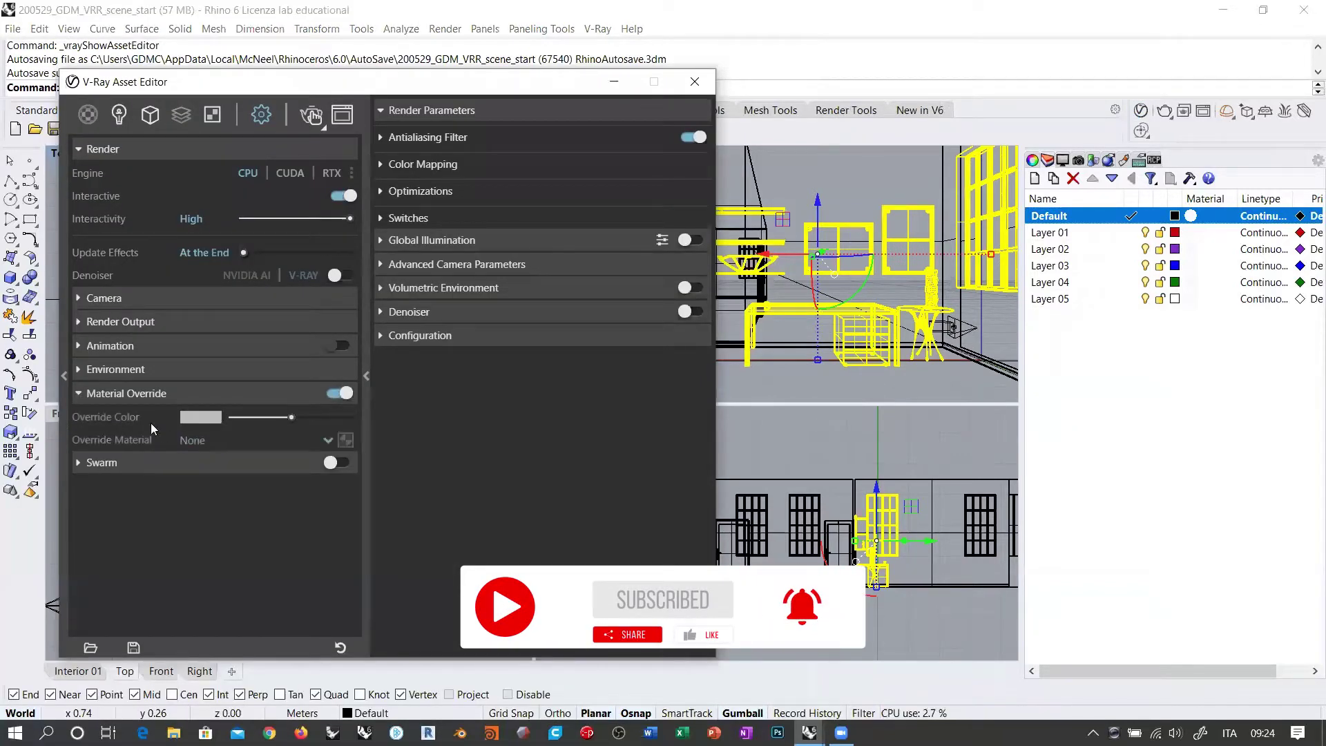
pyautogui.click(201, 417)
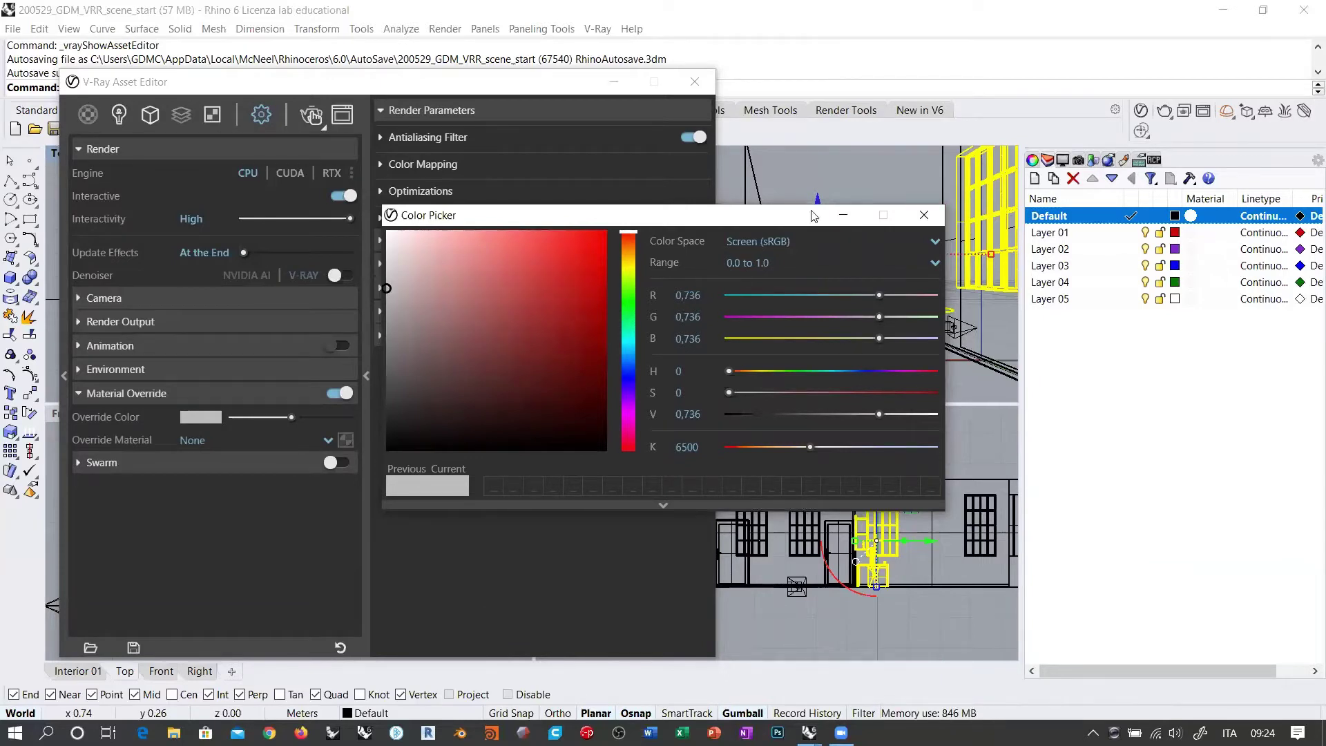
pyautogui.click(924, 215)
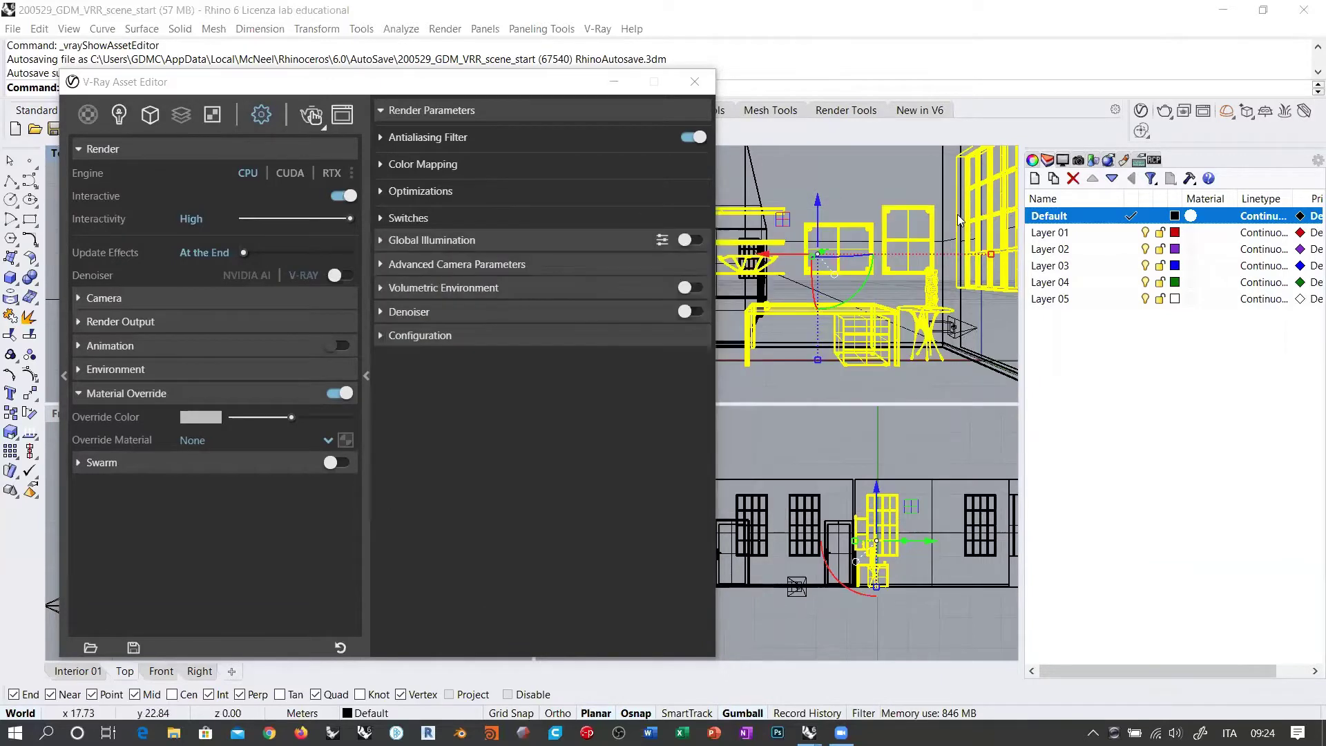
pyautogui.click(896, 380)
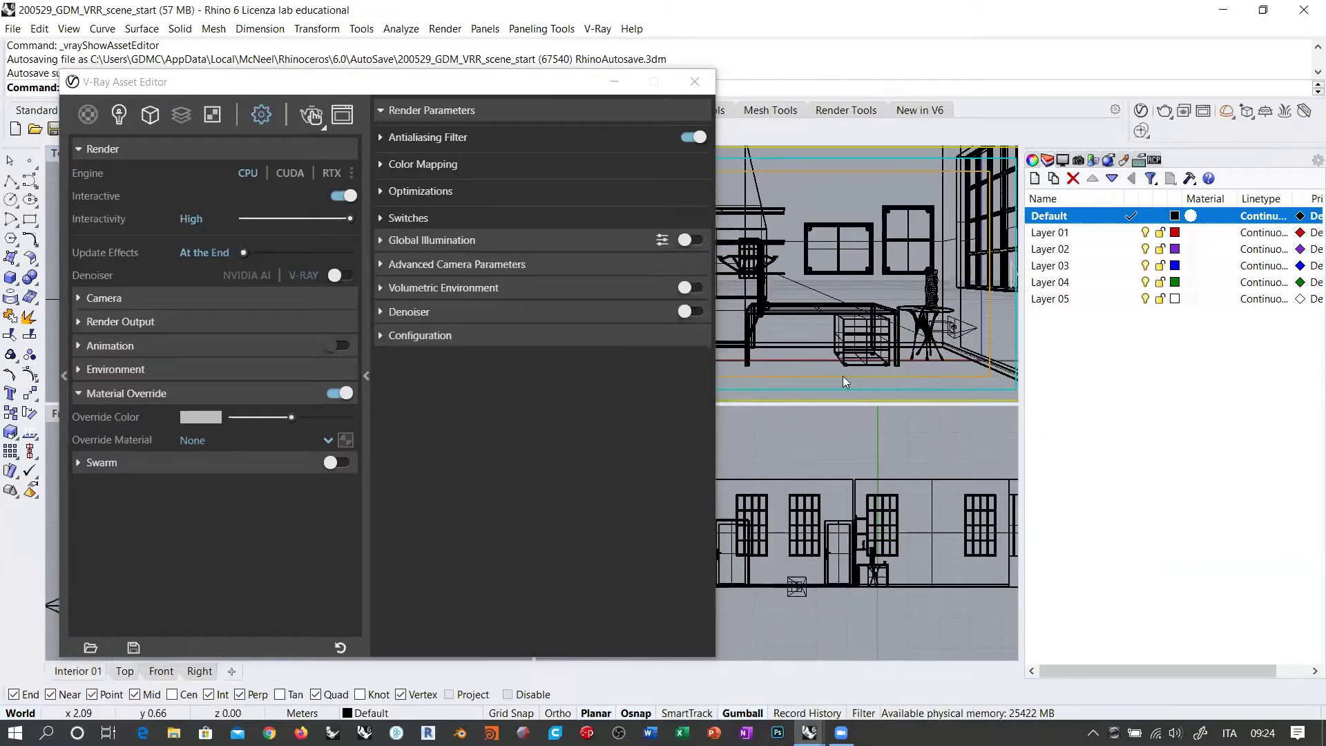
# Review the film sensitivity, aperture and shutter speed in the Advanced Camera Parameters, and collapse the section.
pyautogui.click(383, 265)
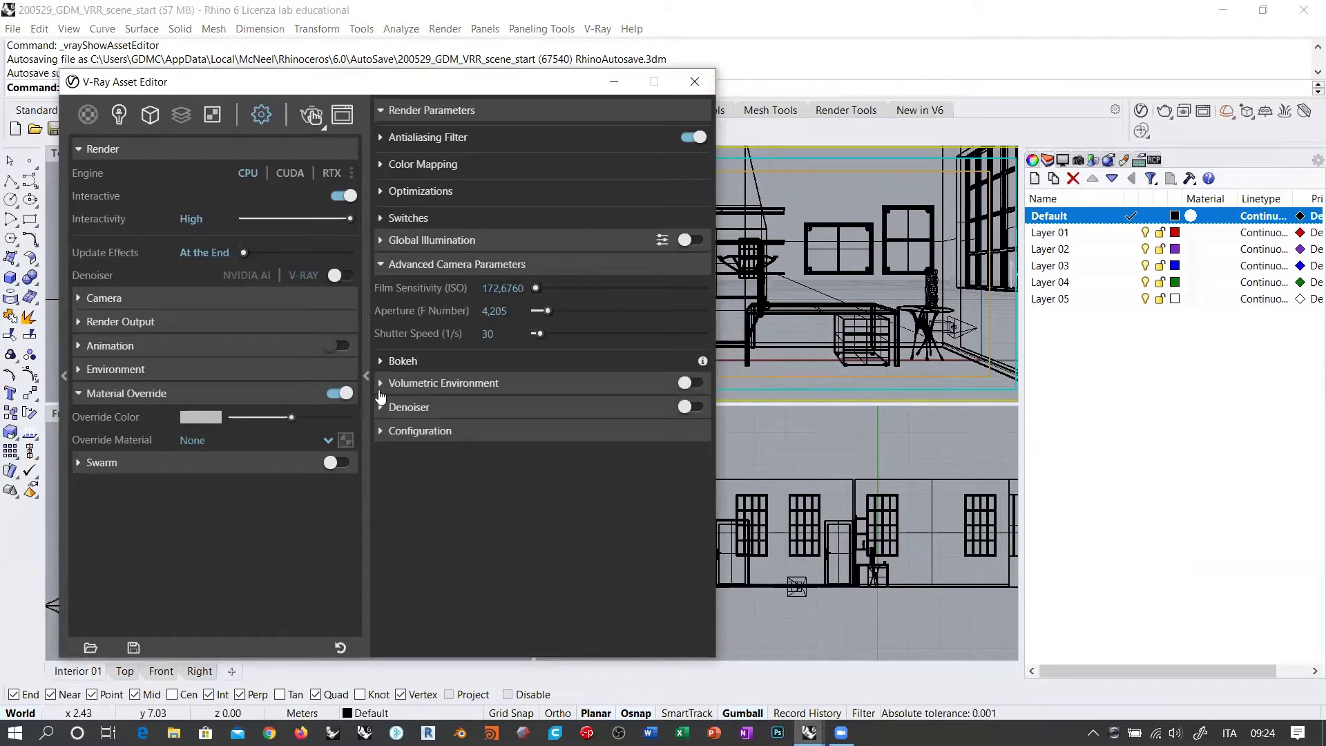
pyautogui.click(865, 293)
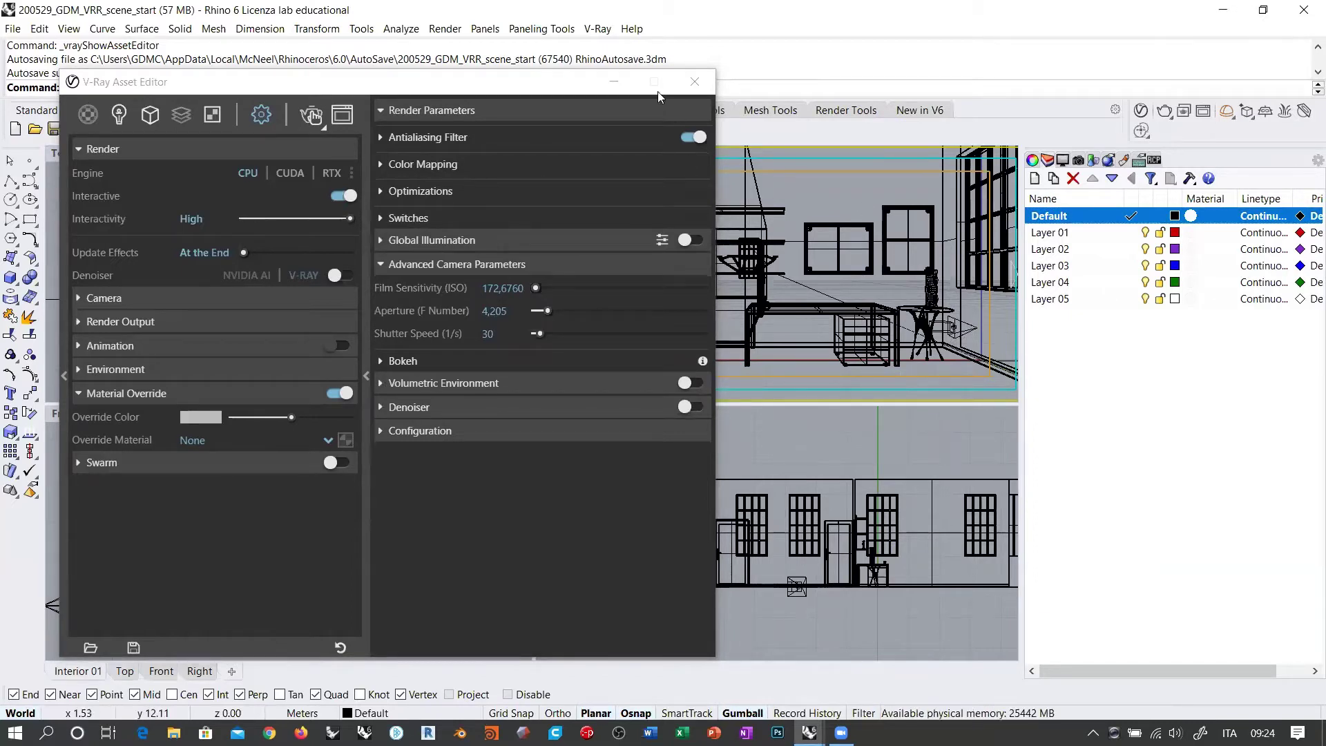
pyautogui.click(542, 88)
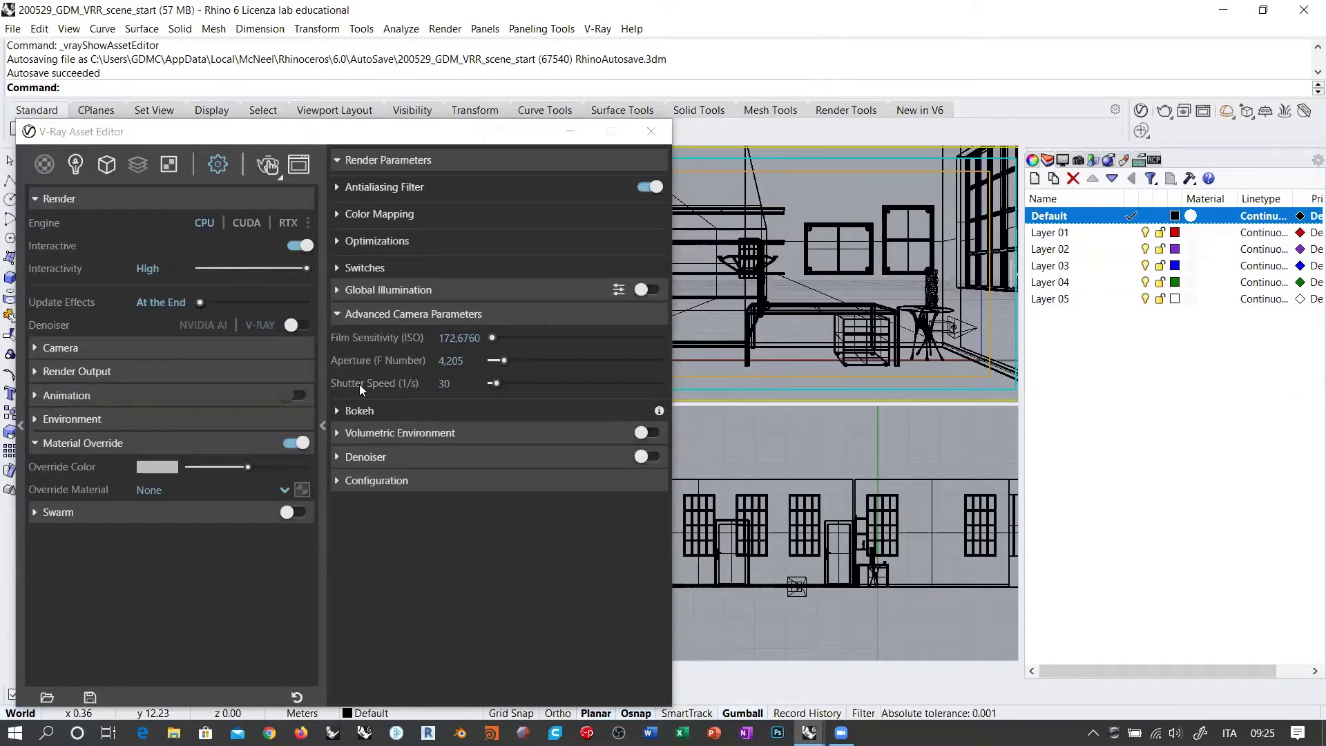
pyautogui.click(339, 314)
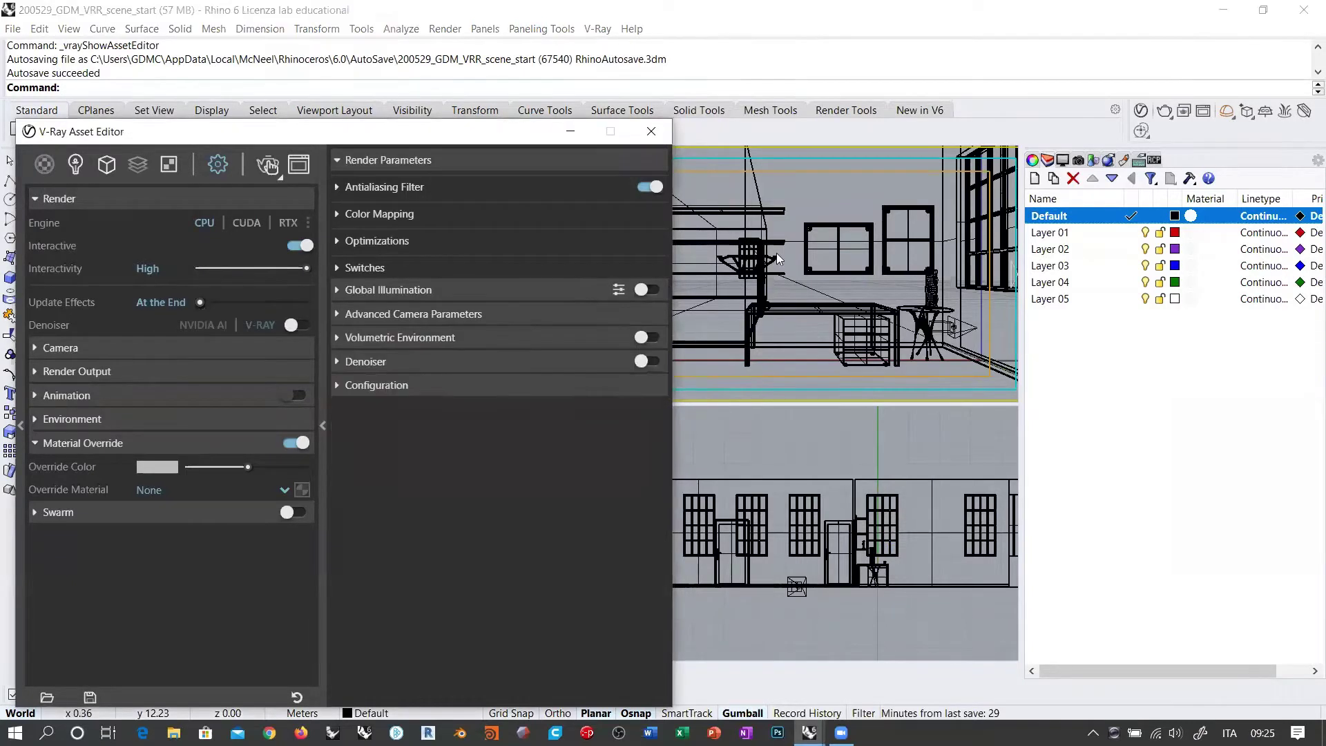
# Review the Environment settings and the Dome Light - Diffuse parameters.
pyautogui.click(43, 420)
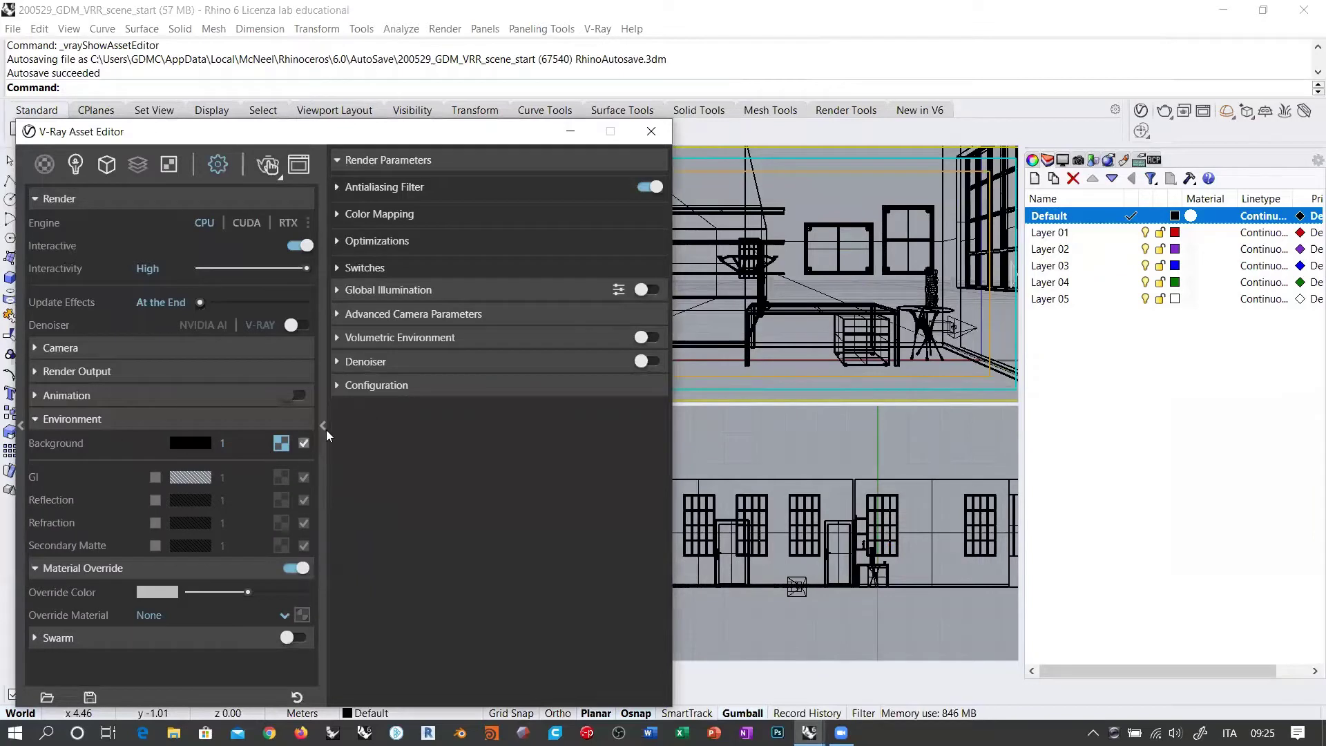
pyautogui.click(76, 165)
pyautogui.click(92, 242)
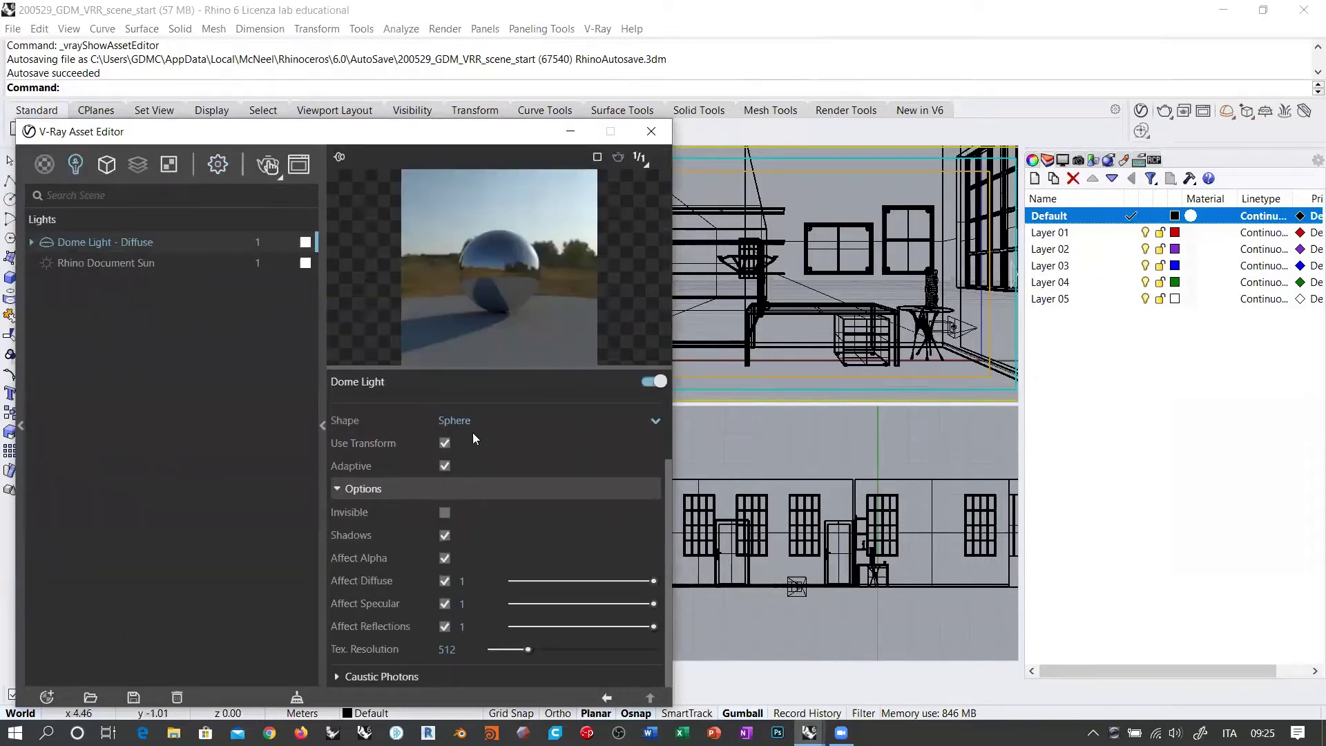
pyautogui.scroll(2, 493, 440)
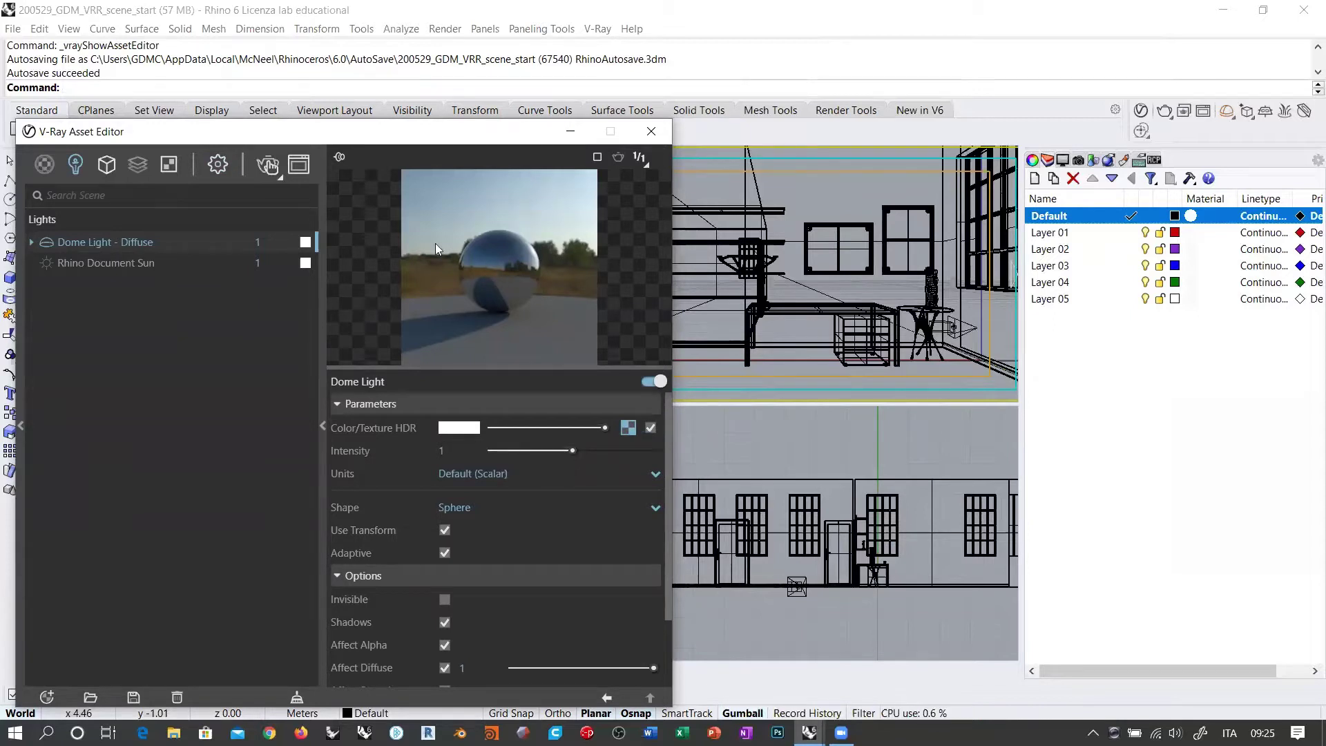
# Show only the main render settings in the Asset Editor, select the room's wall polysurface, and turn off Material Override.
pyautogui.click(322, 425)
pyautogui.click(218, 166)
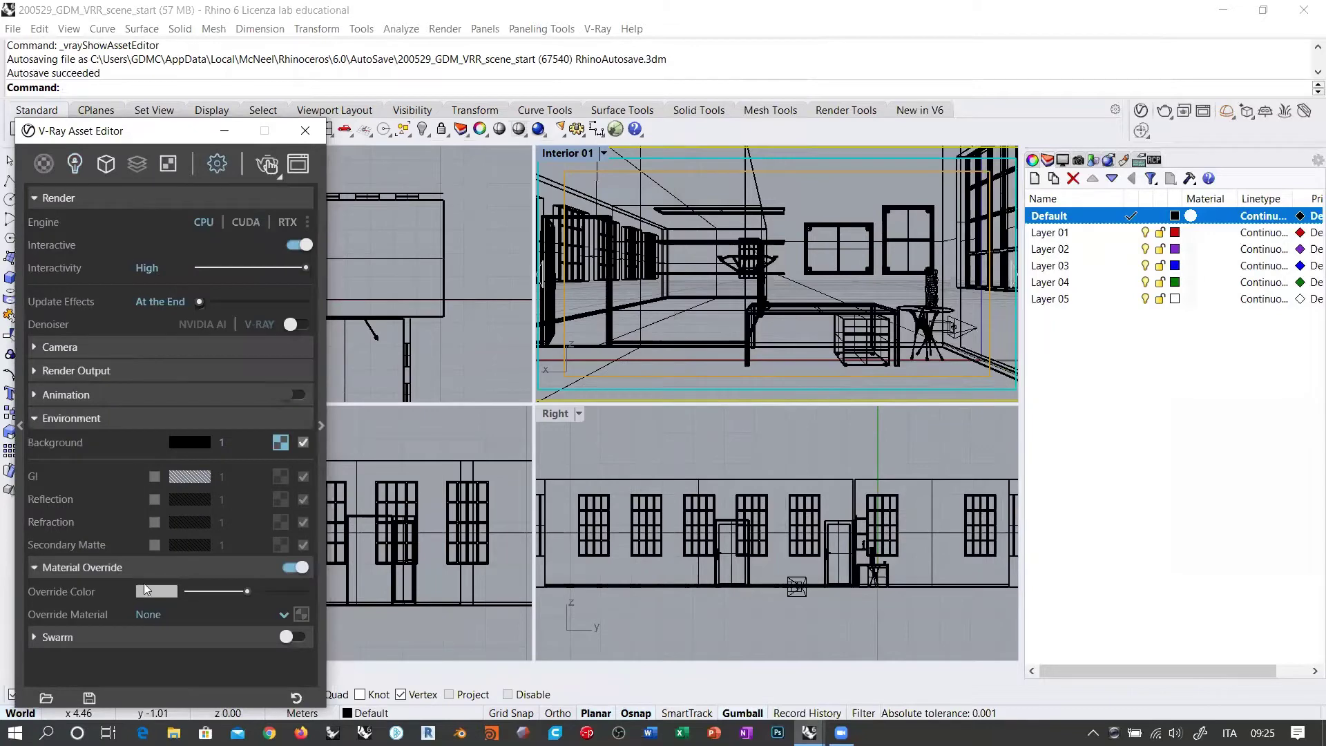
pyautogui.moveTo(163, 597)
pyautogui.click(798, 244)
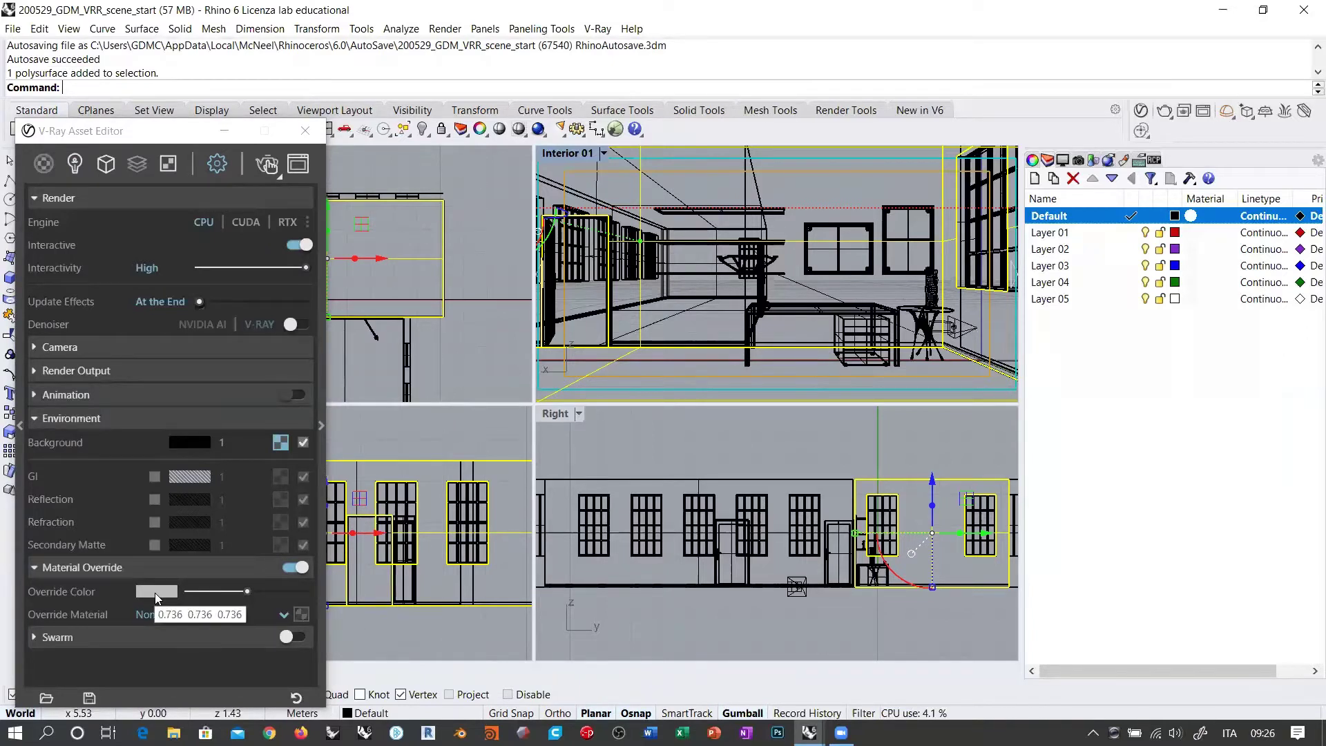
pyautogui.click(295, 567)
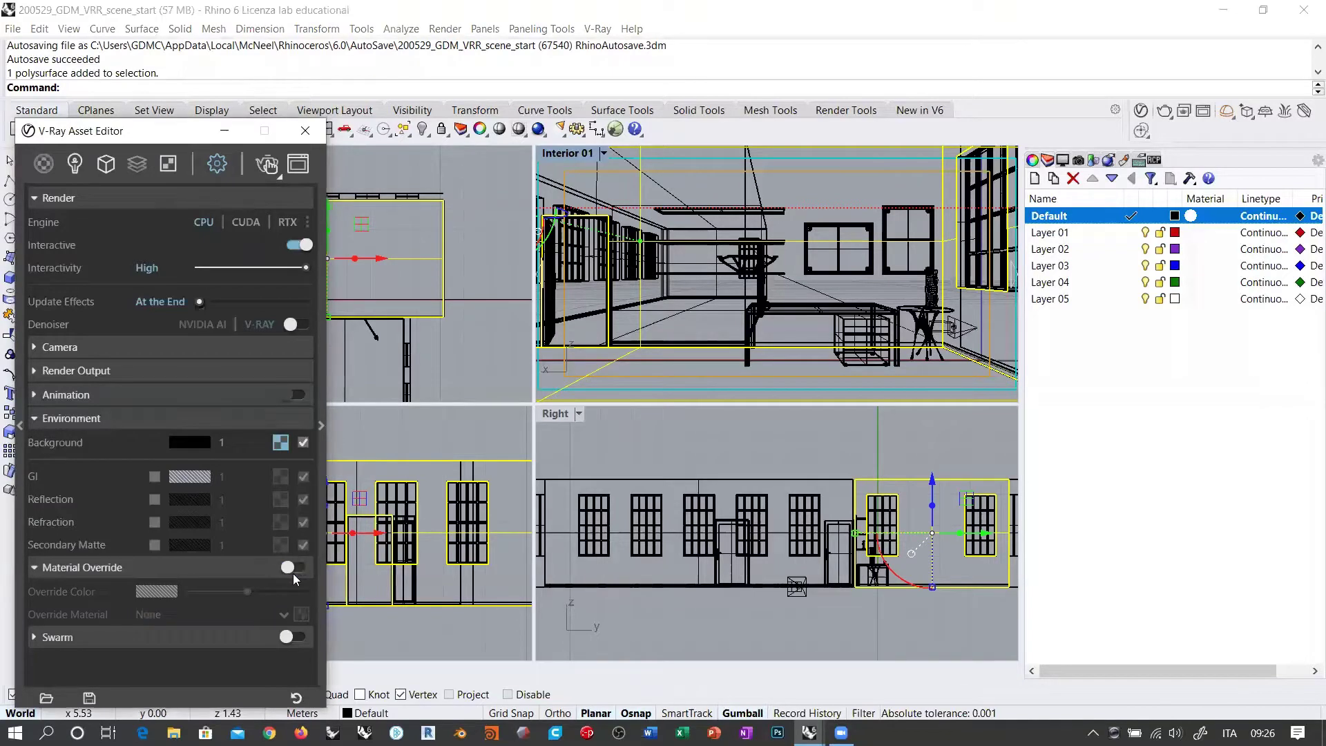
# Deselect the room's wall polysurface, collapse the Environment and Material Override settings, and close the V-Ray Asset Editor.
pyautogui.click(854, 182)
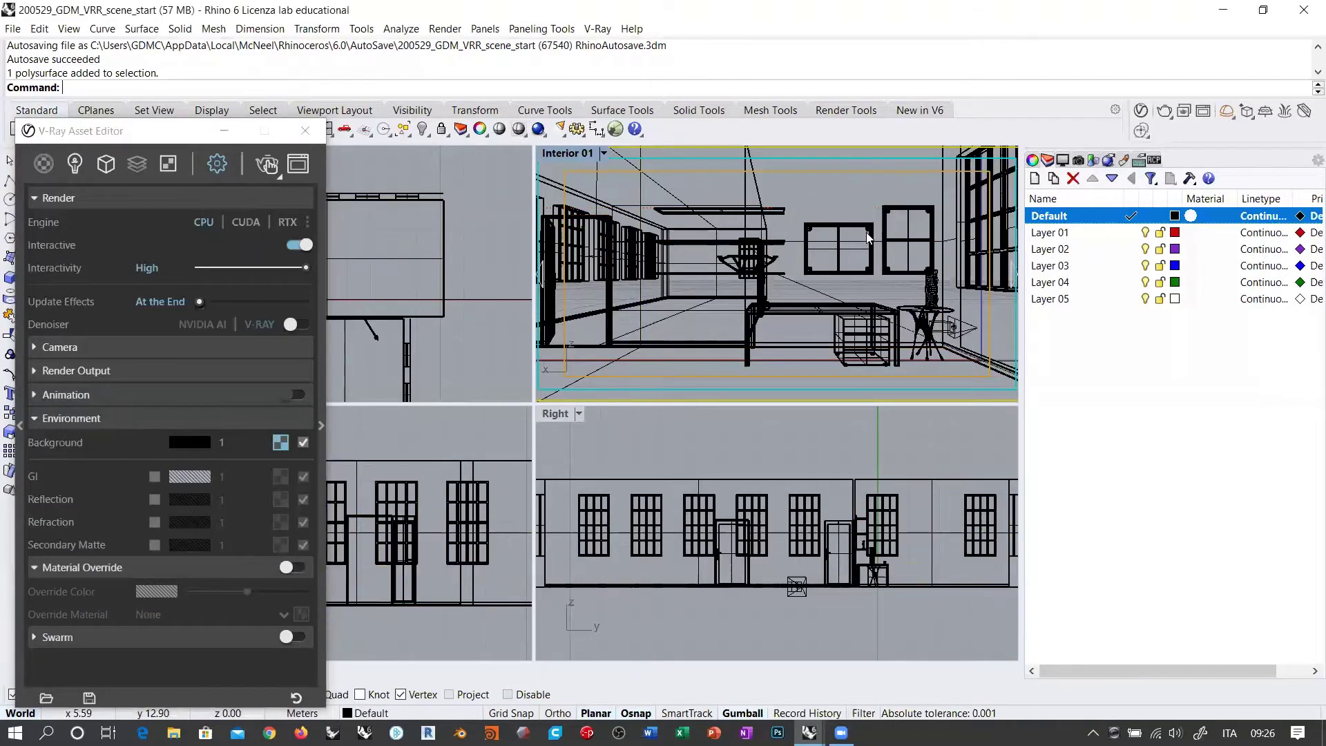
pyautogui.click(796, 246)
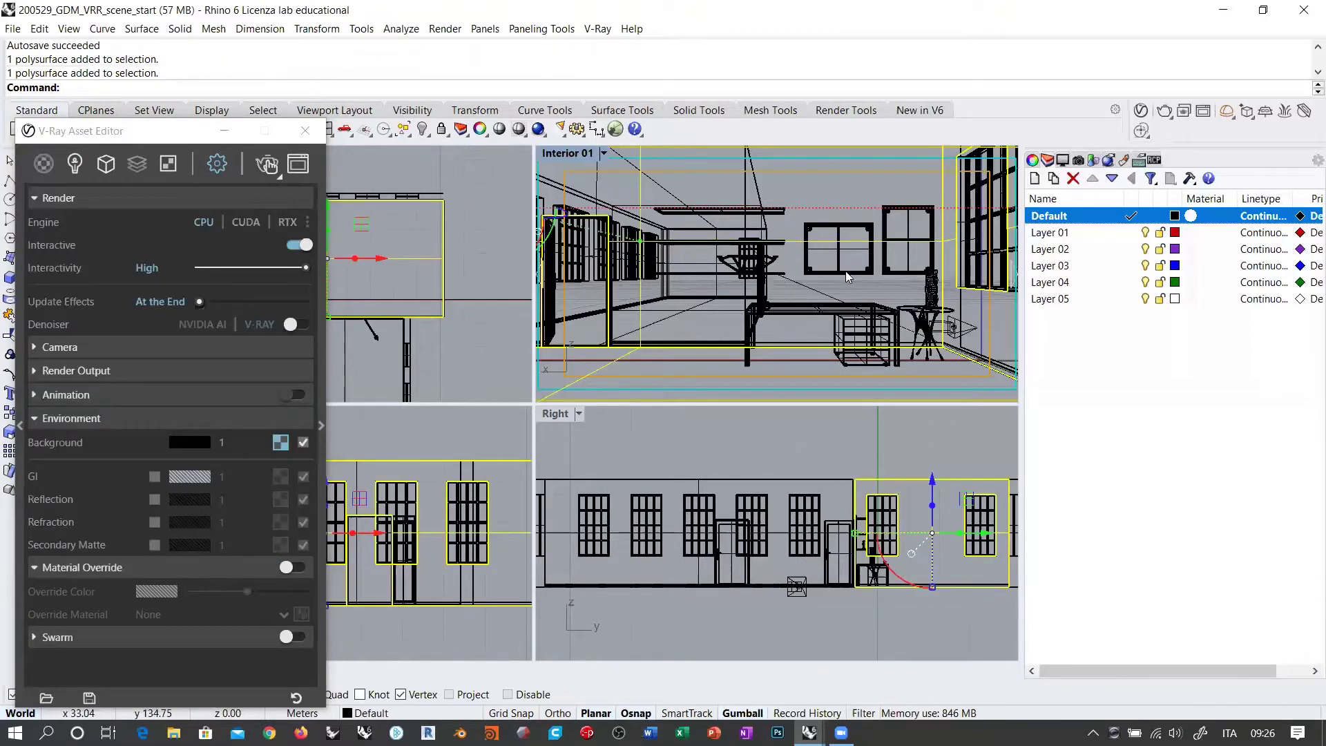
pyautogui.click(835, 189)
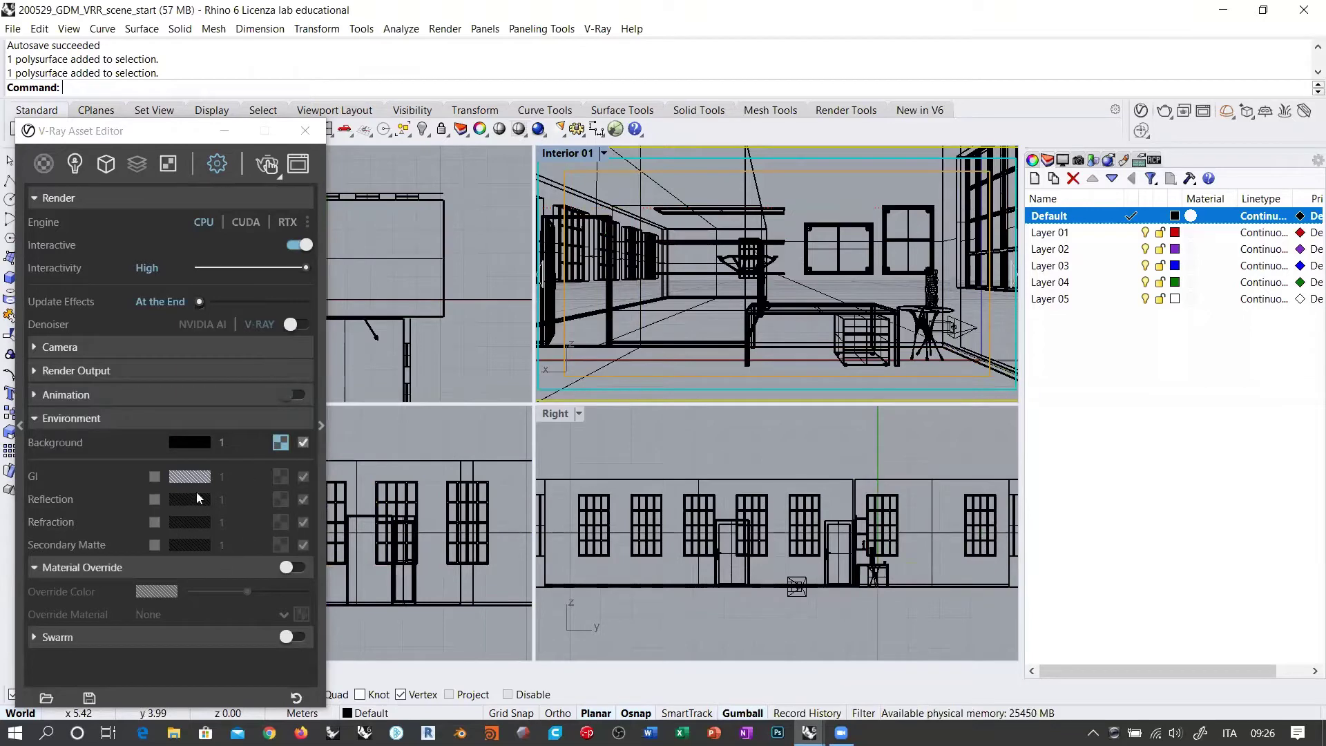
pyautogui.click(71, 418)
pyautogui.click(92, 444)
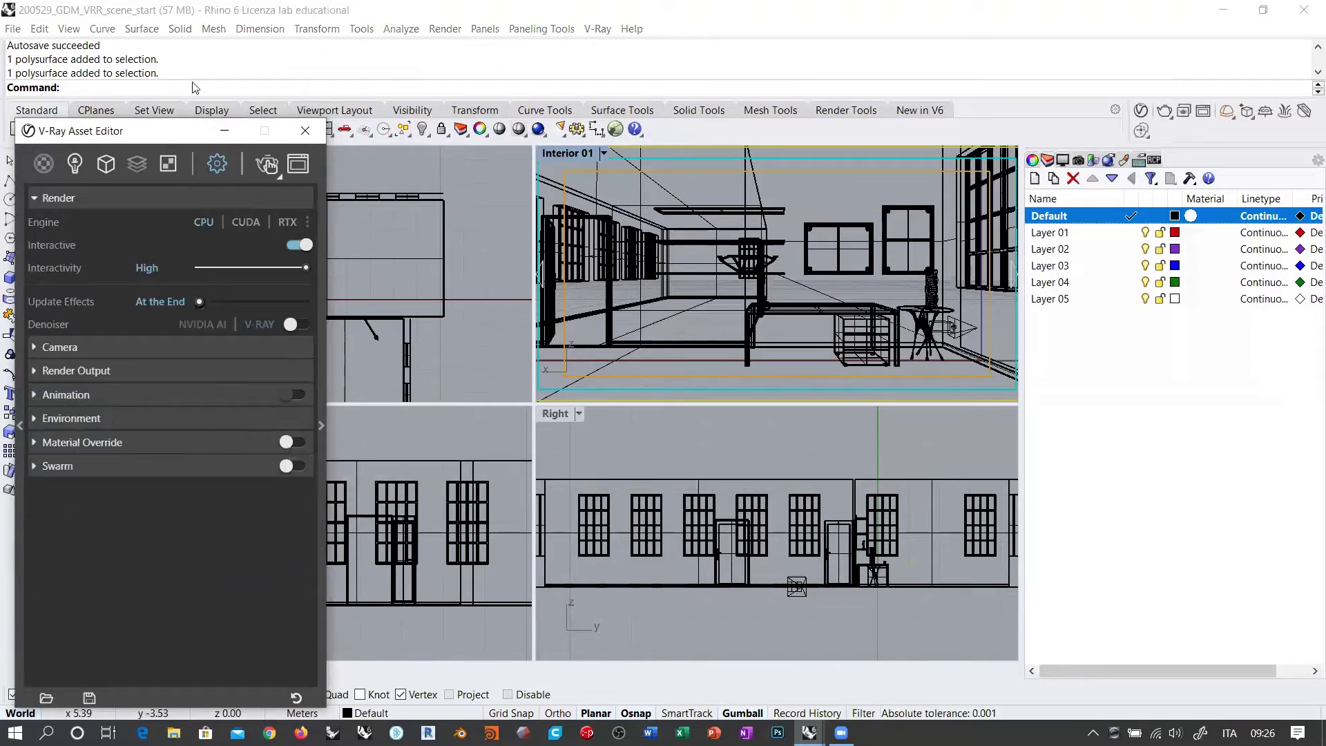
pyautogui.moveTo(195, 130); pyautogui.dragTo(207, 78)
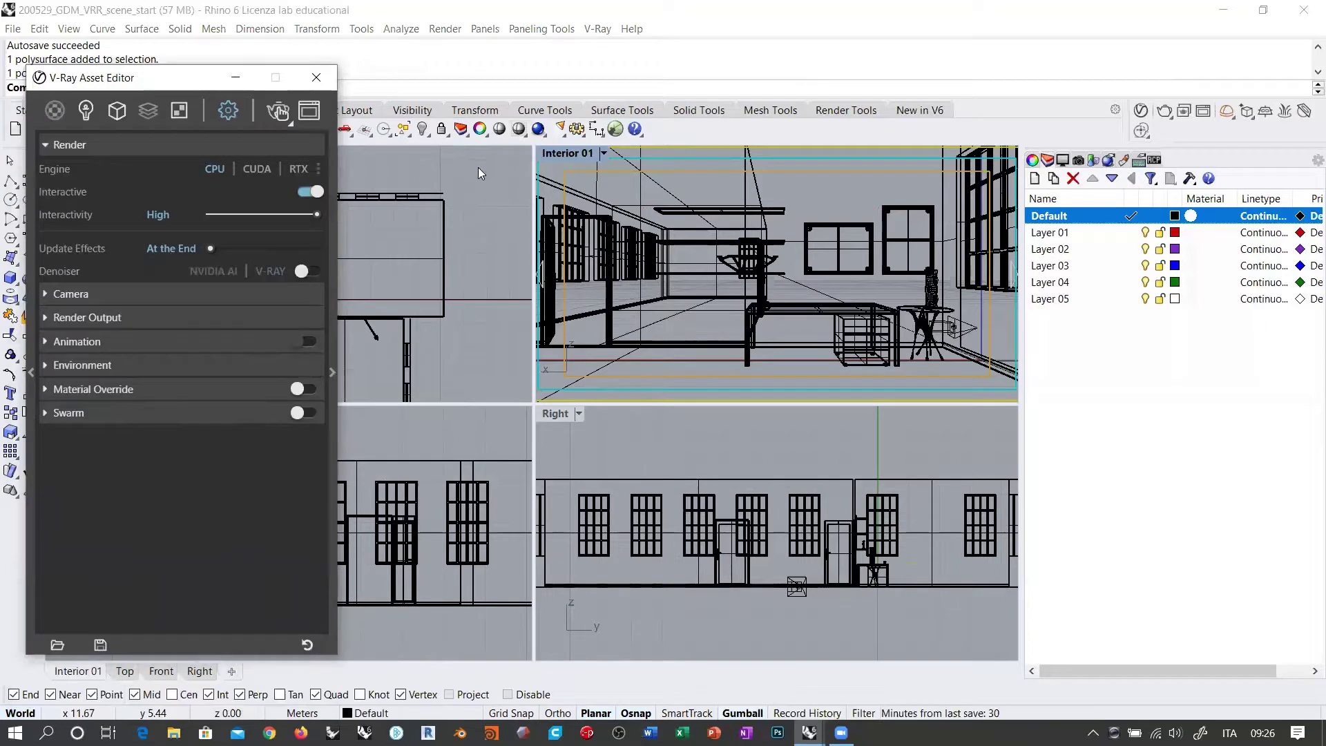
pyautogui.click(316, 77)
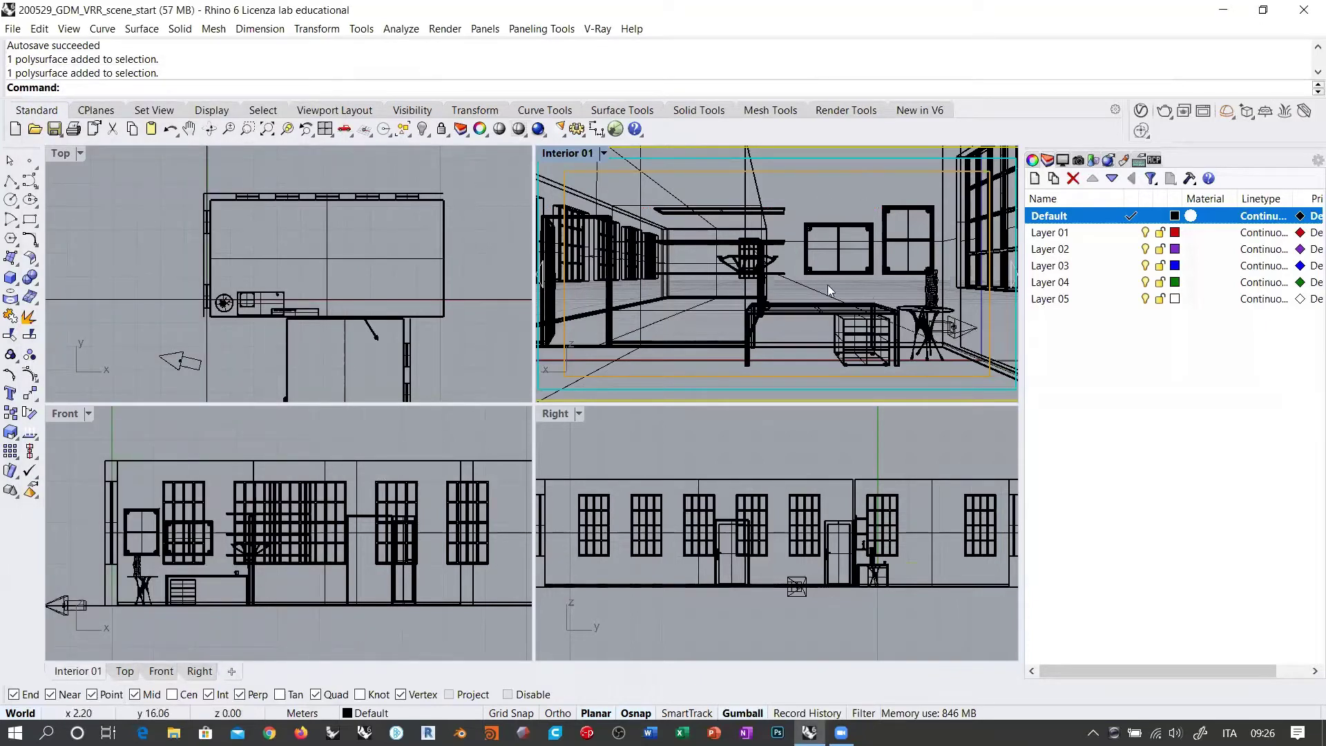
# Show the hidden objects, select the window glass panes, and inspect them within the window frames in the Top view.
pyautogui.moveTo(364, 258); pyautogui.dragTo(365, 261, button='right')
pyautogui.scroll(8, 276, 266)
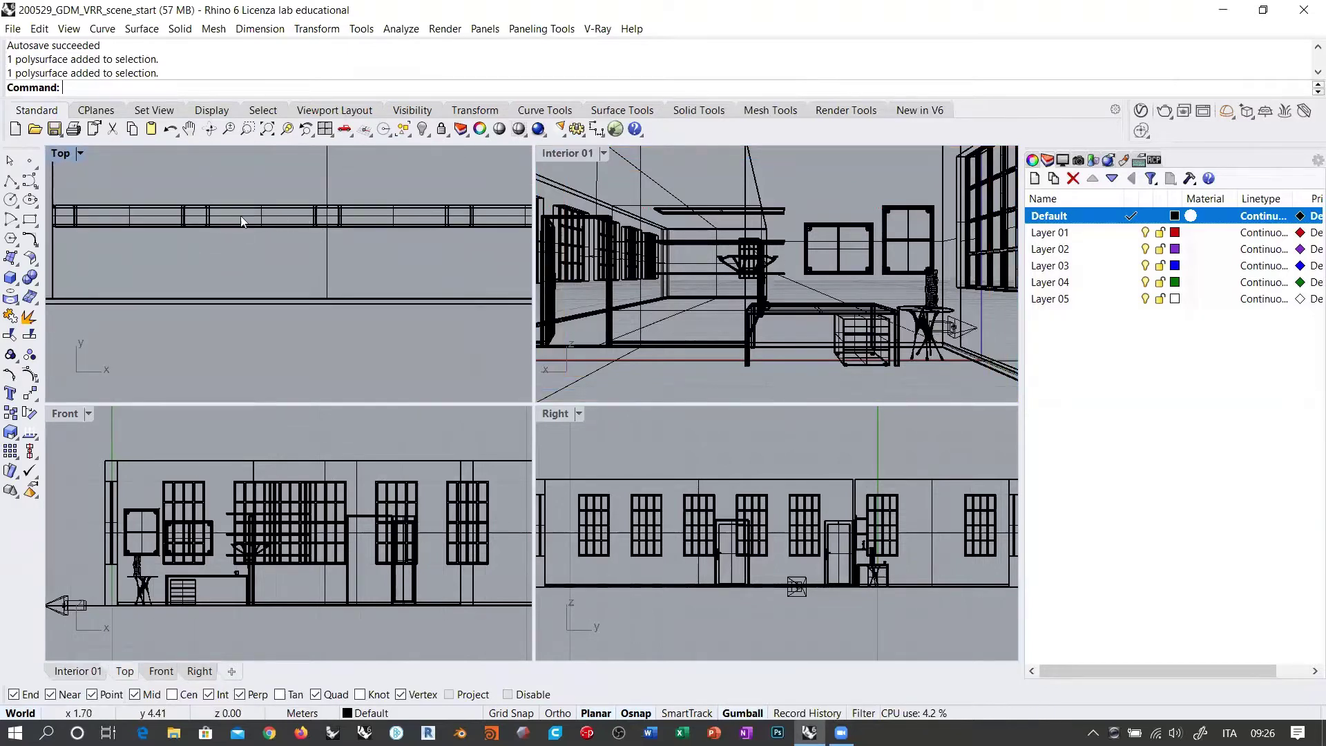
pyautogui.rightClick(422, 129)
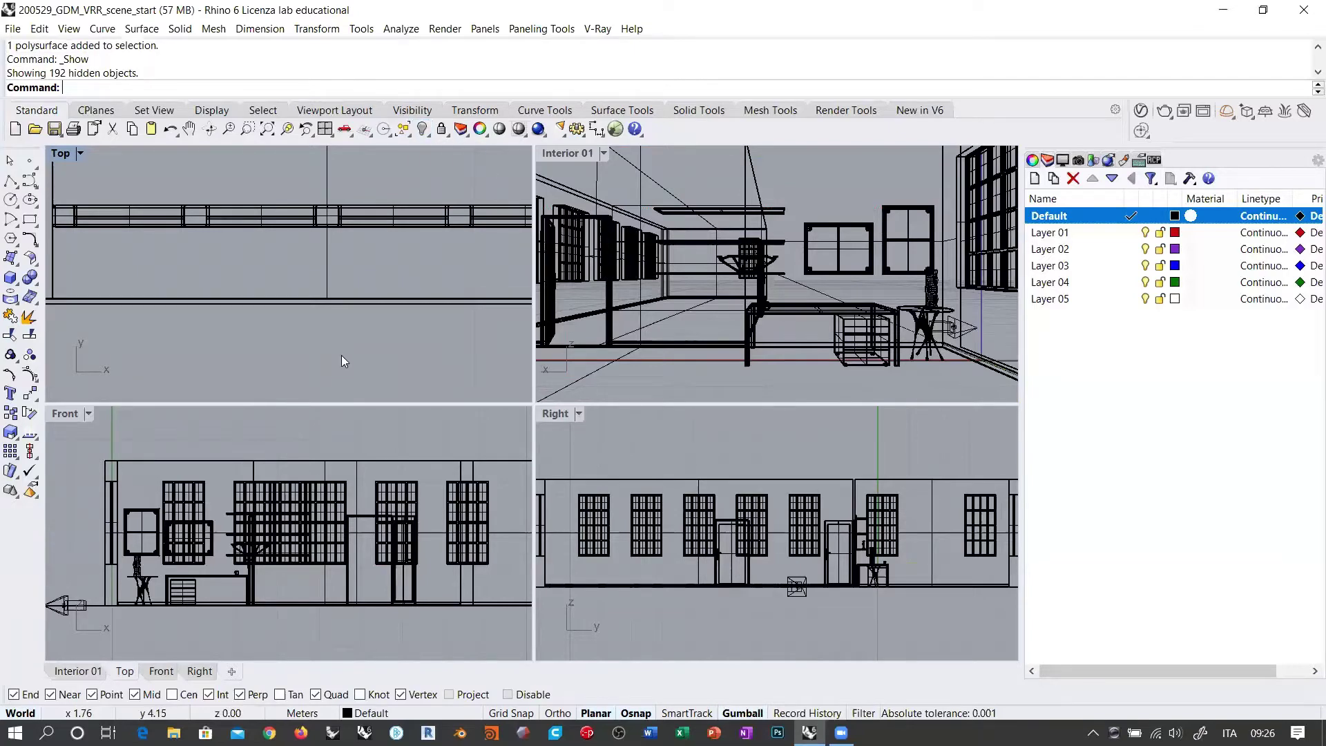
pyautogui.scroll(6, 294, 479)
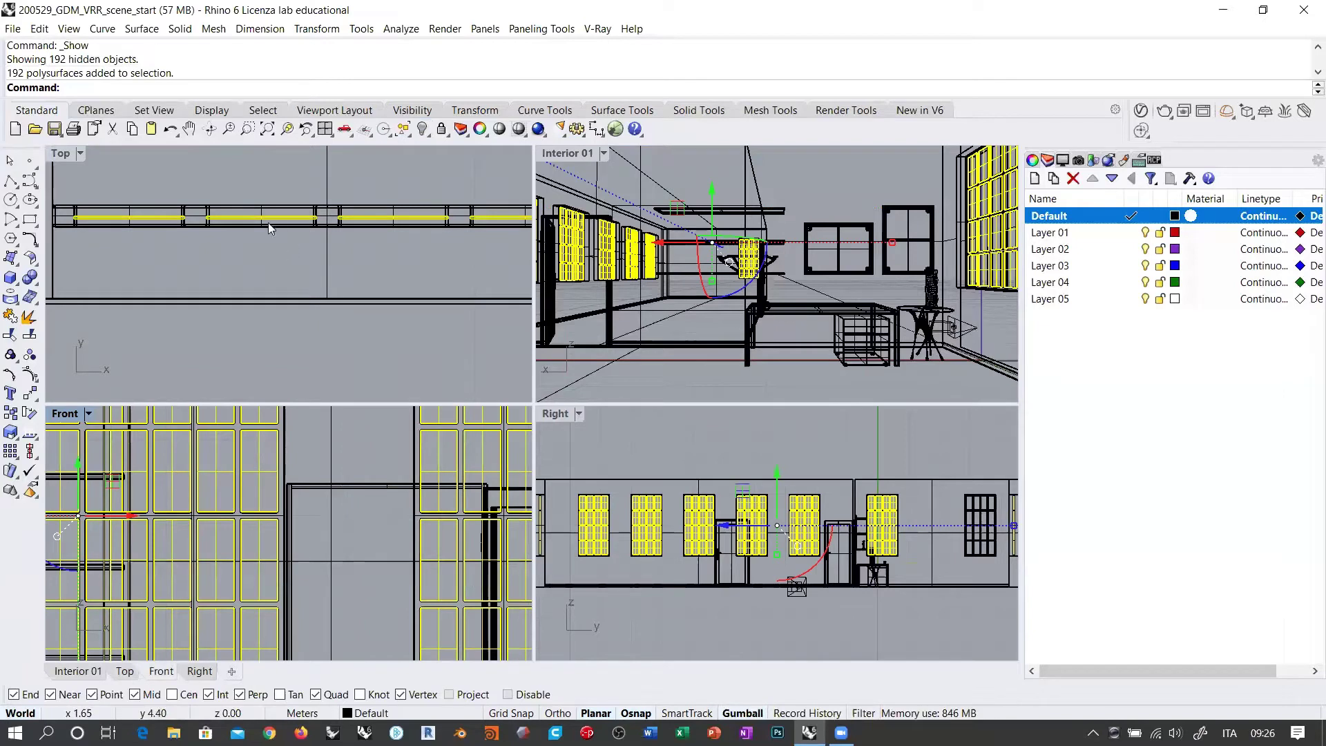
pyautogui.scroll(4, 315, 253)
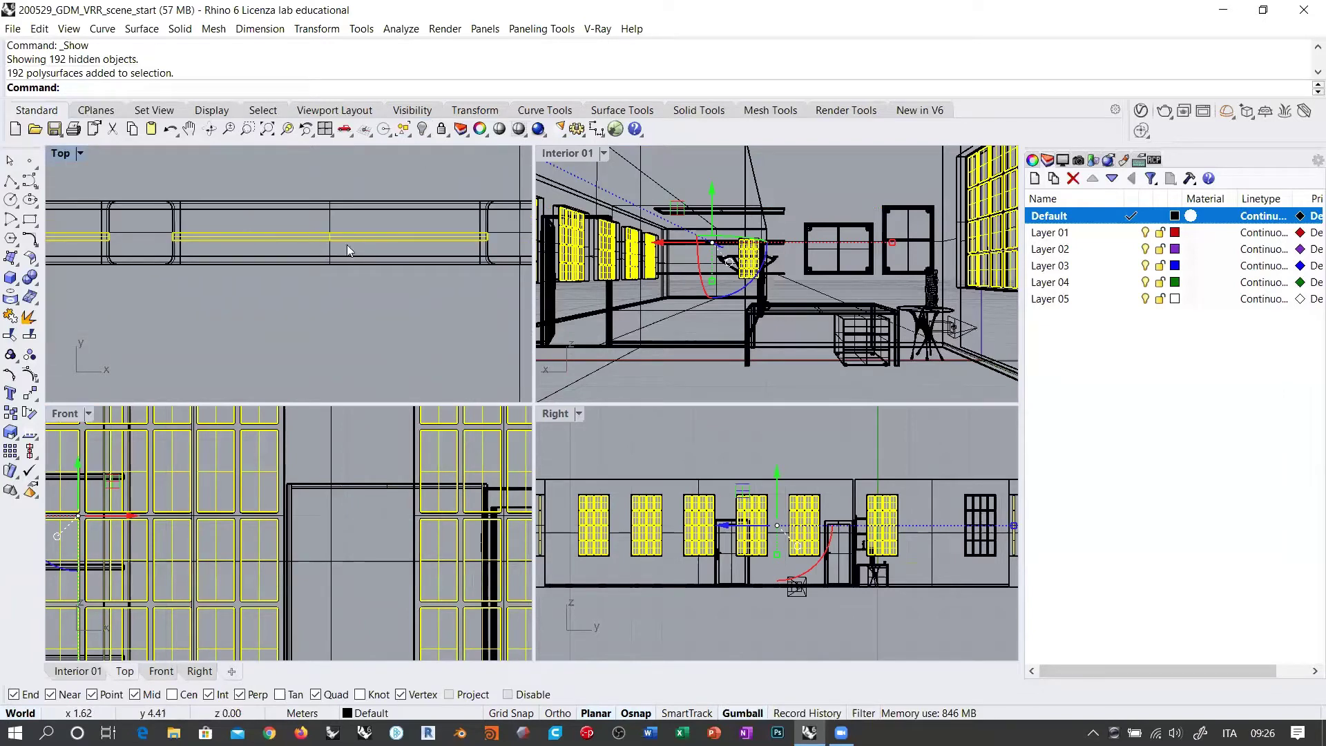
pyautogui.scroll(5, 232, 243)
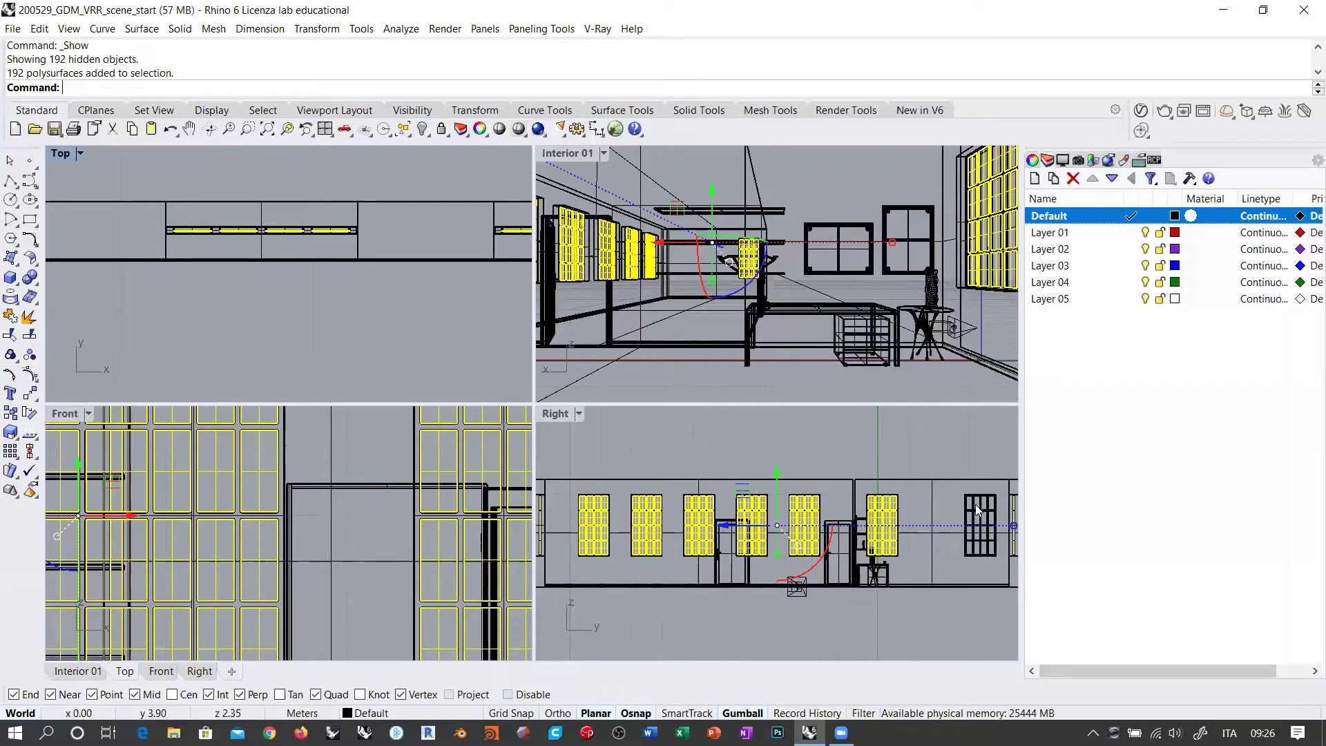
# Maximize the Interior 01 viewport, lock everything except the selected glass panes with IsolateLock, and clear the selection.
pyautogui.moveTo(743, 272); pyautogui.dragTo(702, 297, button='right')
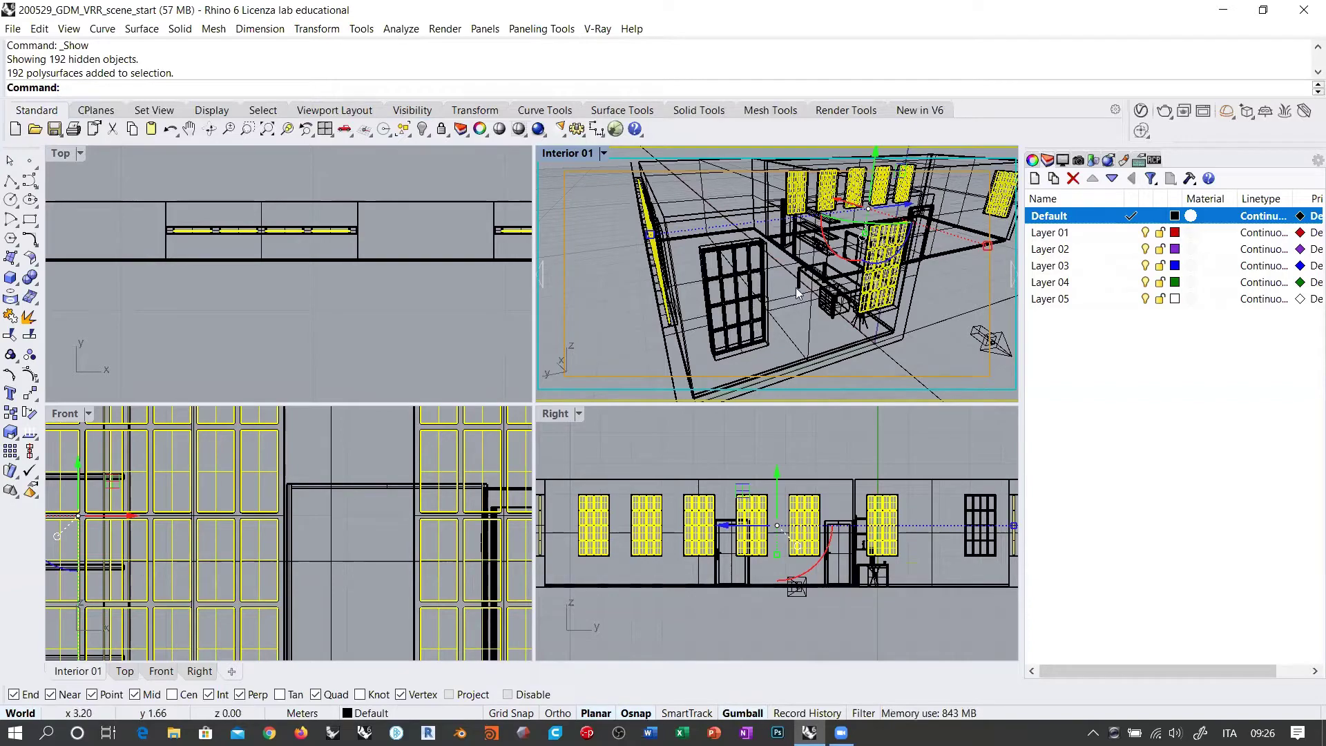
pyautogui.moveTo(782, 295); pyautogui.dragTo(602, 186, button='right')
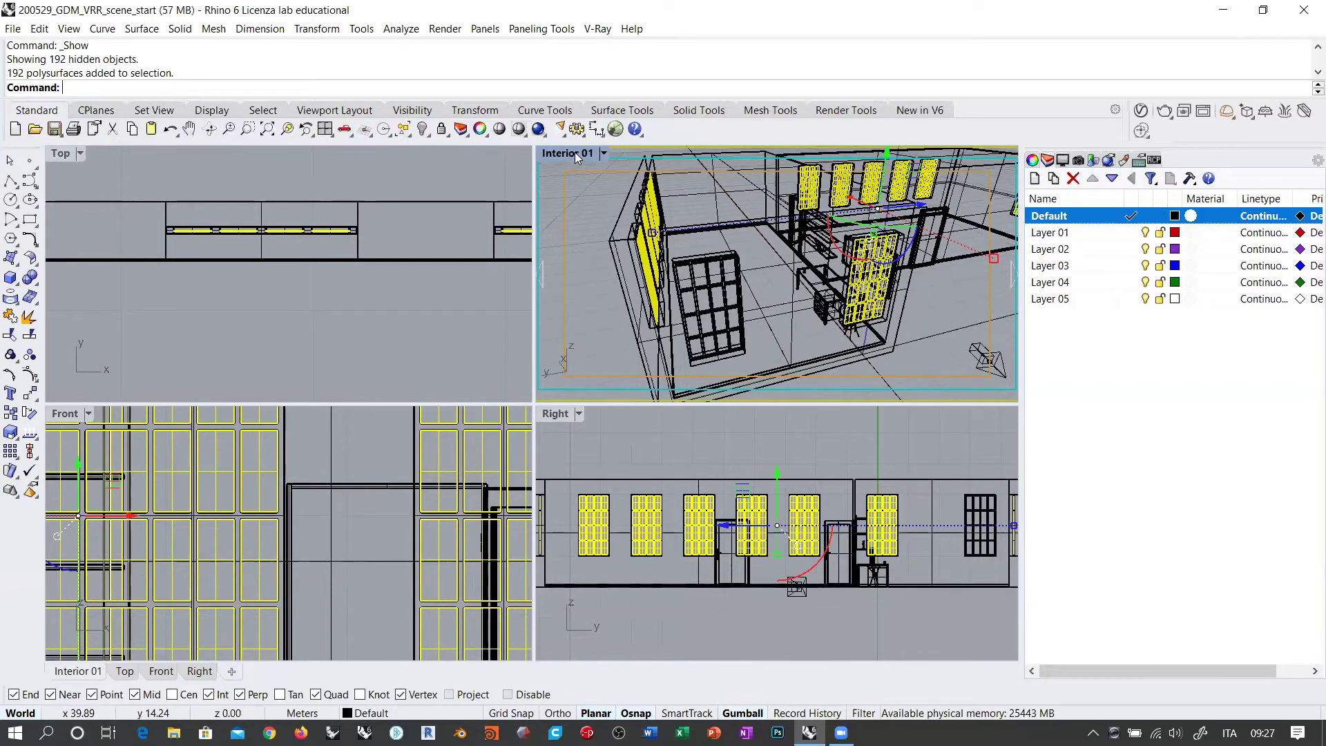
pyautogui.doubleClick(575, 152)
pyautogui.scroll(-5, 592, 341)
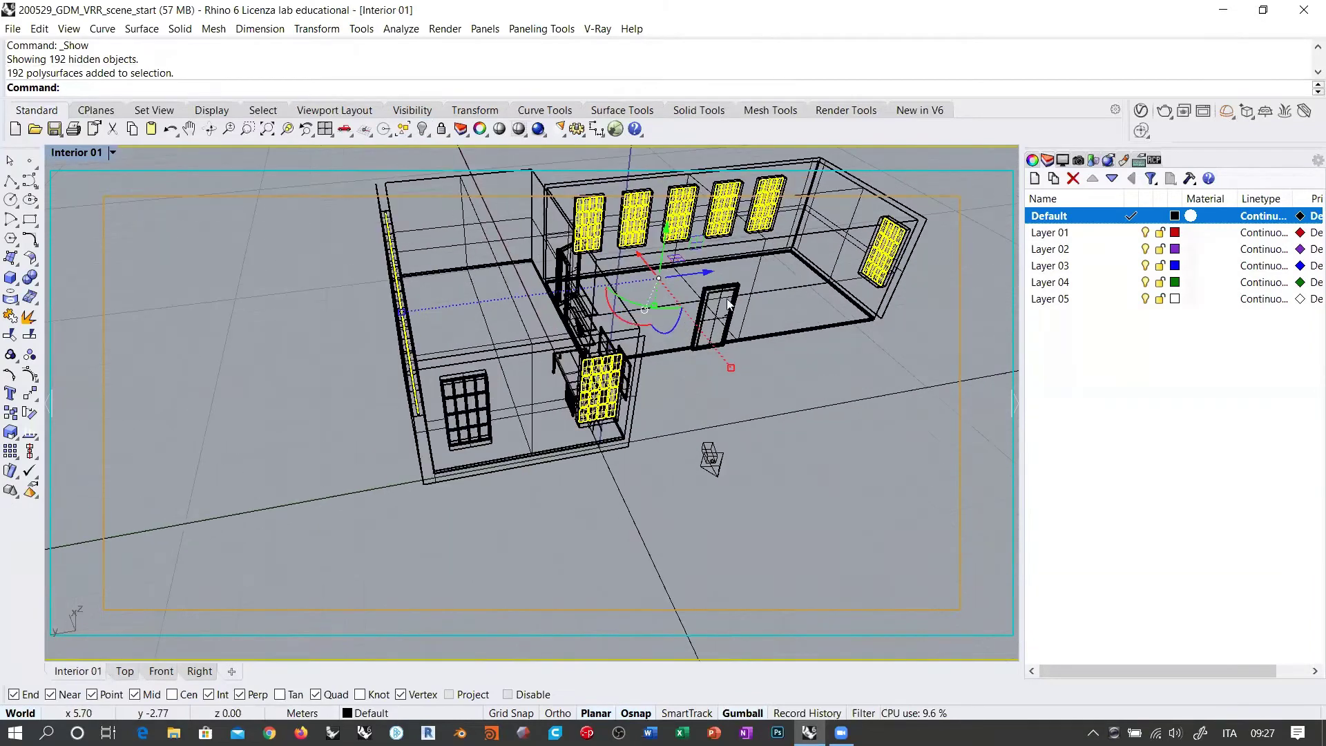
pyautogui.moveTo(651, 377); pyautogui.dragTo(470, 202, button='right')
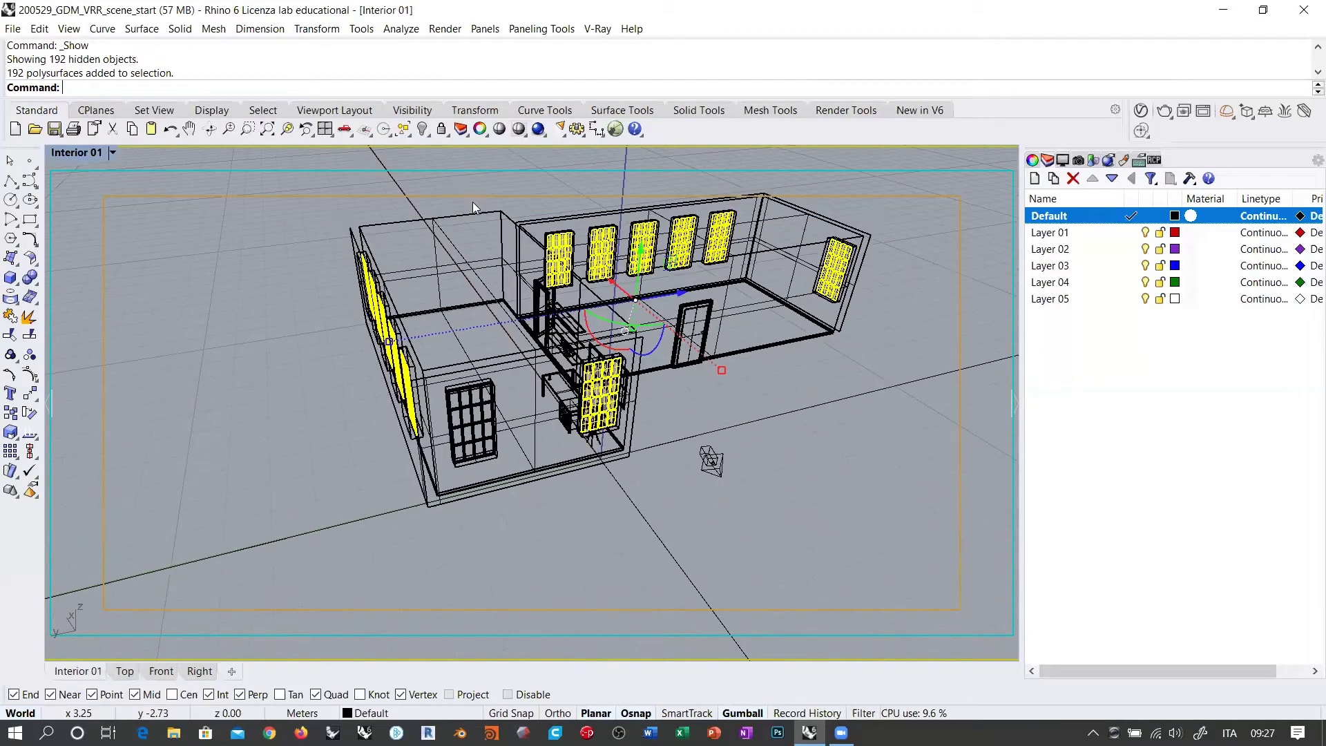
pyautogui.middleClick(471, 202)
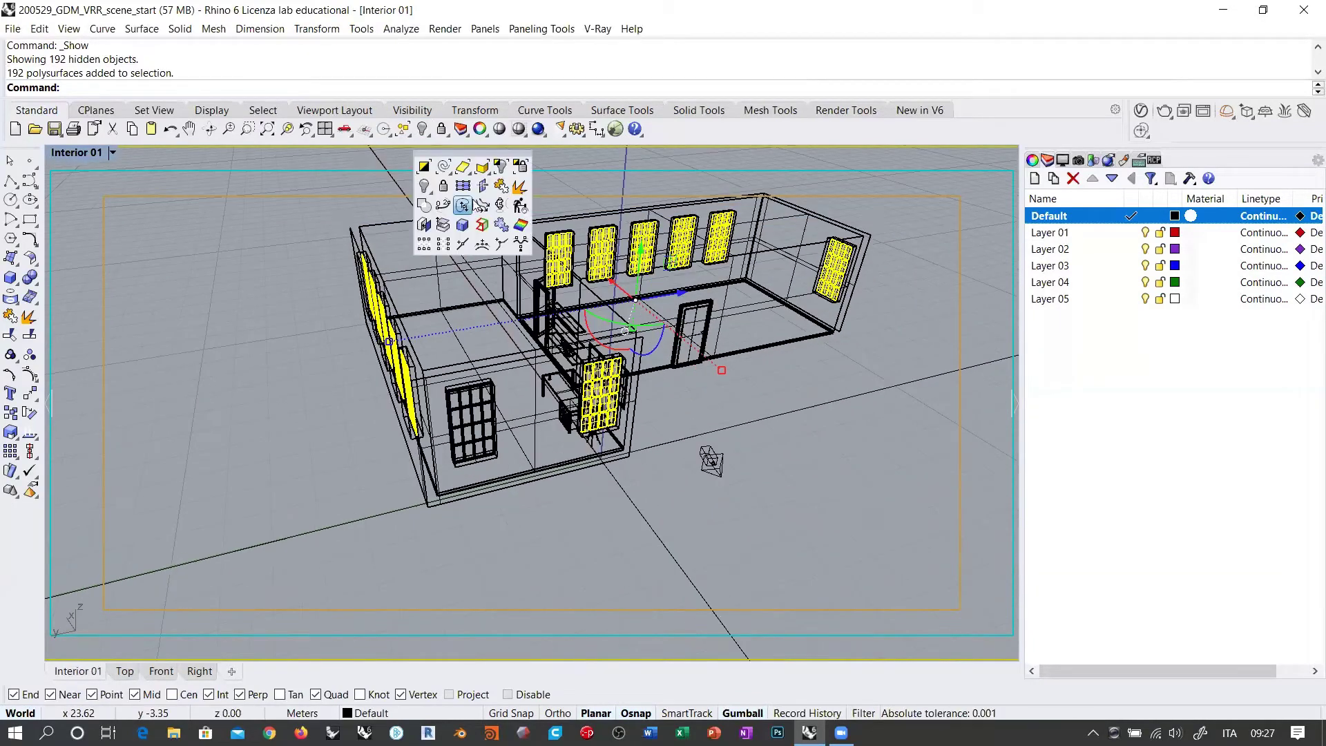
pyautogui.click(521, 167)
pyautogui.moveTo(668, 353); pyautogui.dragTo(506, 511, button='right')
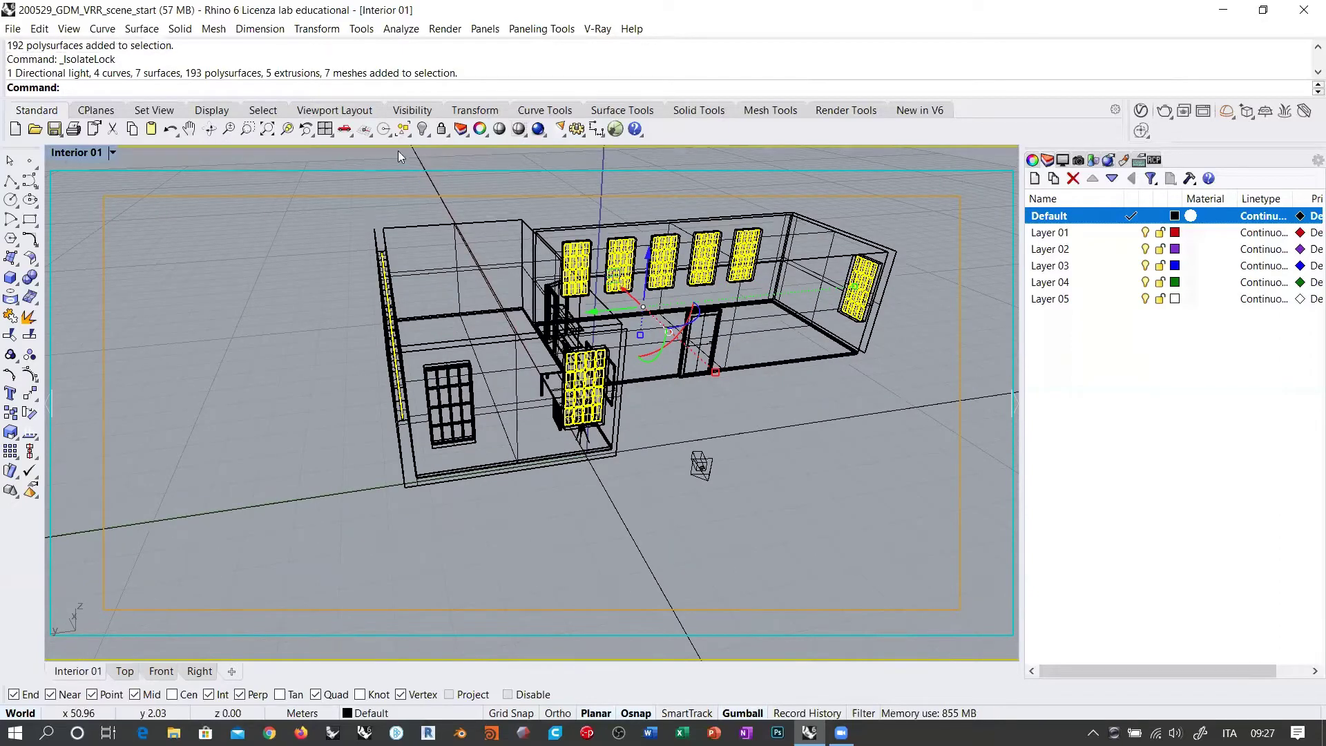
pyautogui.press('Escape')
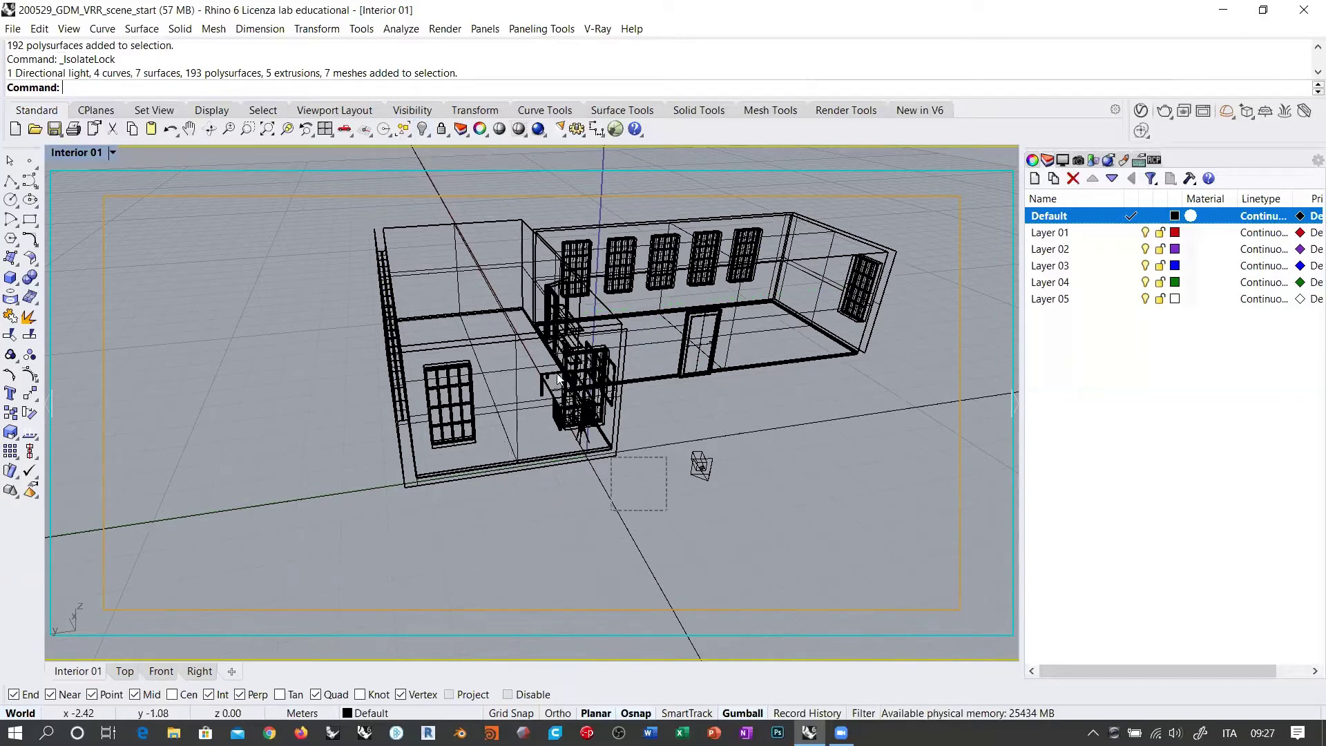
# Select the glass panes of all windows and ungroup them.
pyautogui.moveTo(559, 382); pyautogui.dragTo(556, 378)
pyautogui.moveTo(907, 531); pyautogui.dragTo(206, 151)
pyautogui.moveTo(566, 549); pyautogui.dragTo(591, 340, button='right')
pyautogui.click(30, 355)
pyautogui.scroll(10, 468, 440)
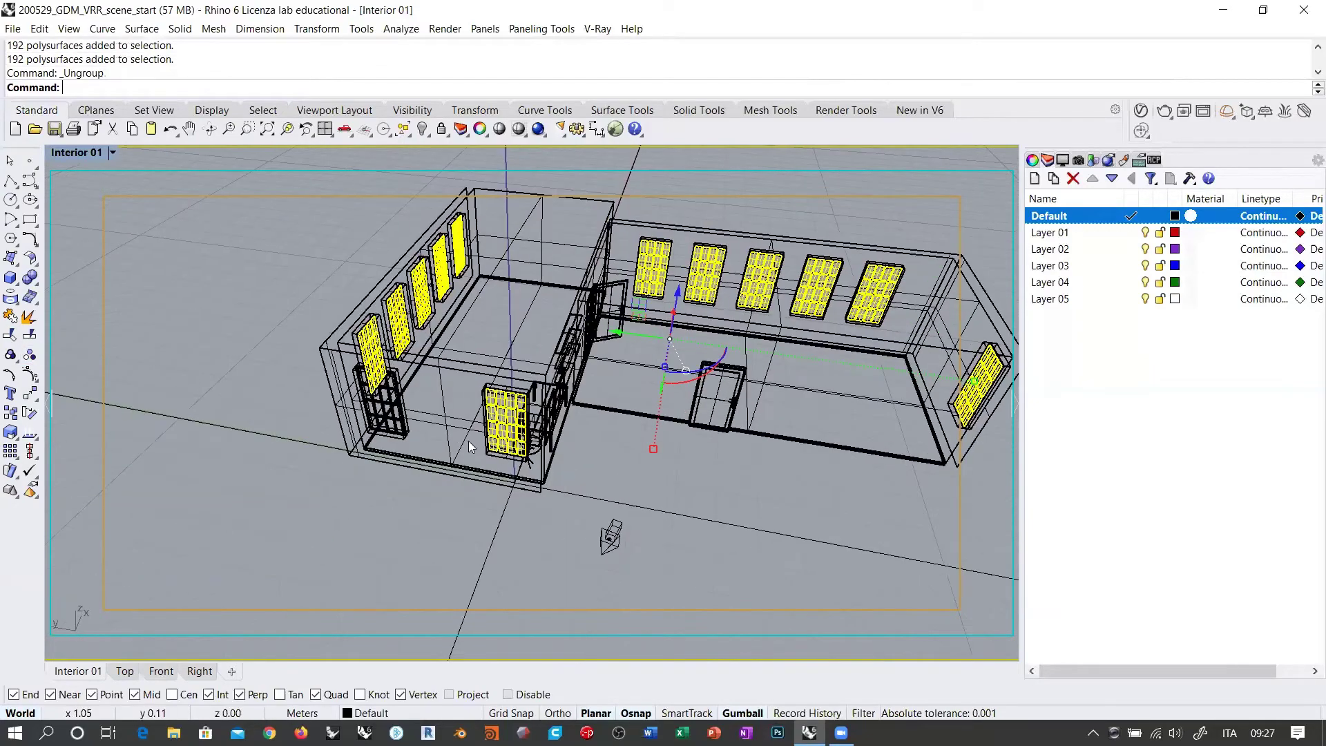
# Select the glass group of the room containing the unglazed window and ungroup it into separate windows.
pyautogui.press('Escape')
pyautogui.keyDown('shift'); pyautogui.moveTo(614, 311); pyautogui.dragTo(606, 304, button='right'); pyautogui.keyUp('shift')
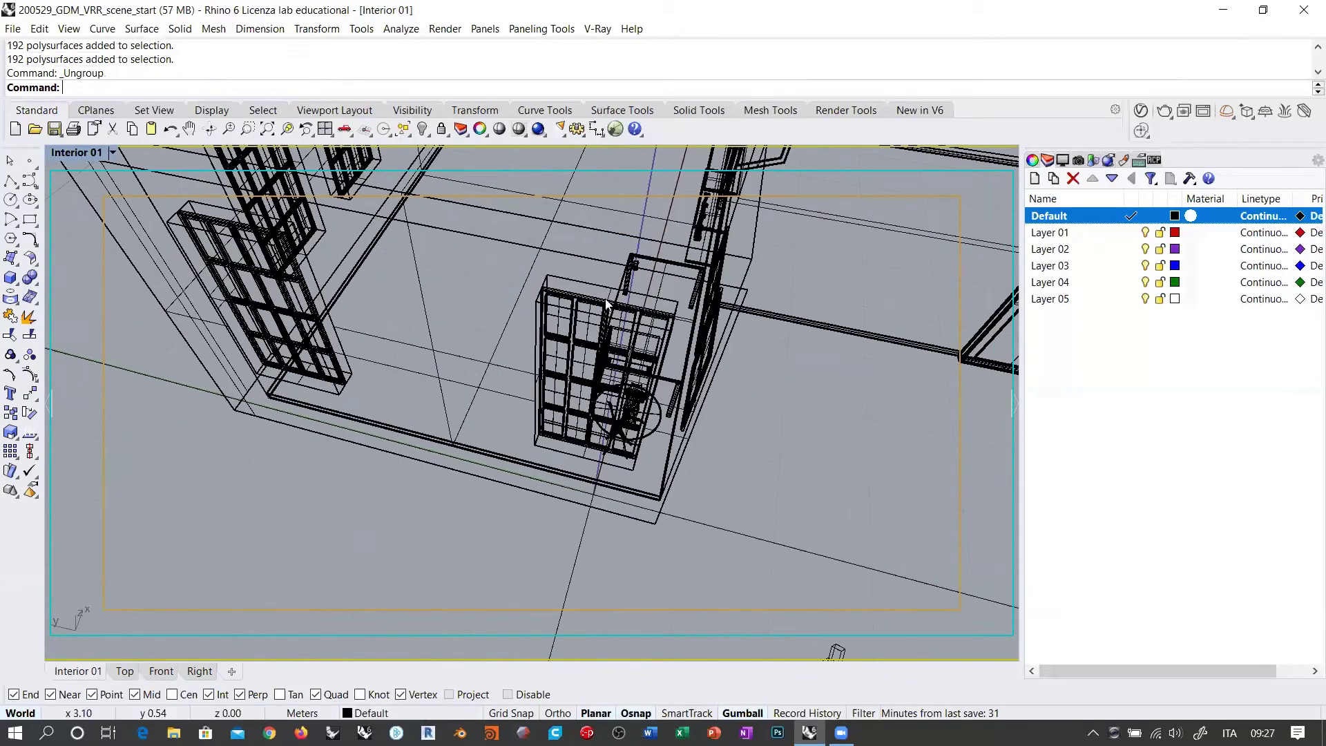
pyautogui.click(550, 322)
pyautogui.scroll(-6, 567, 315)
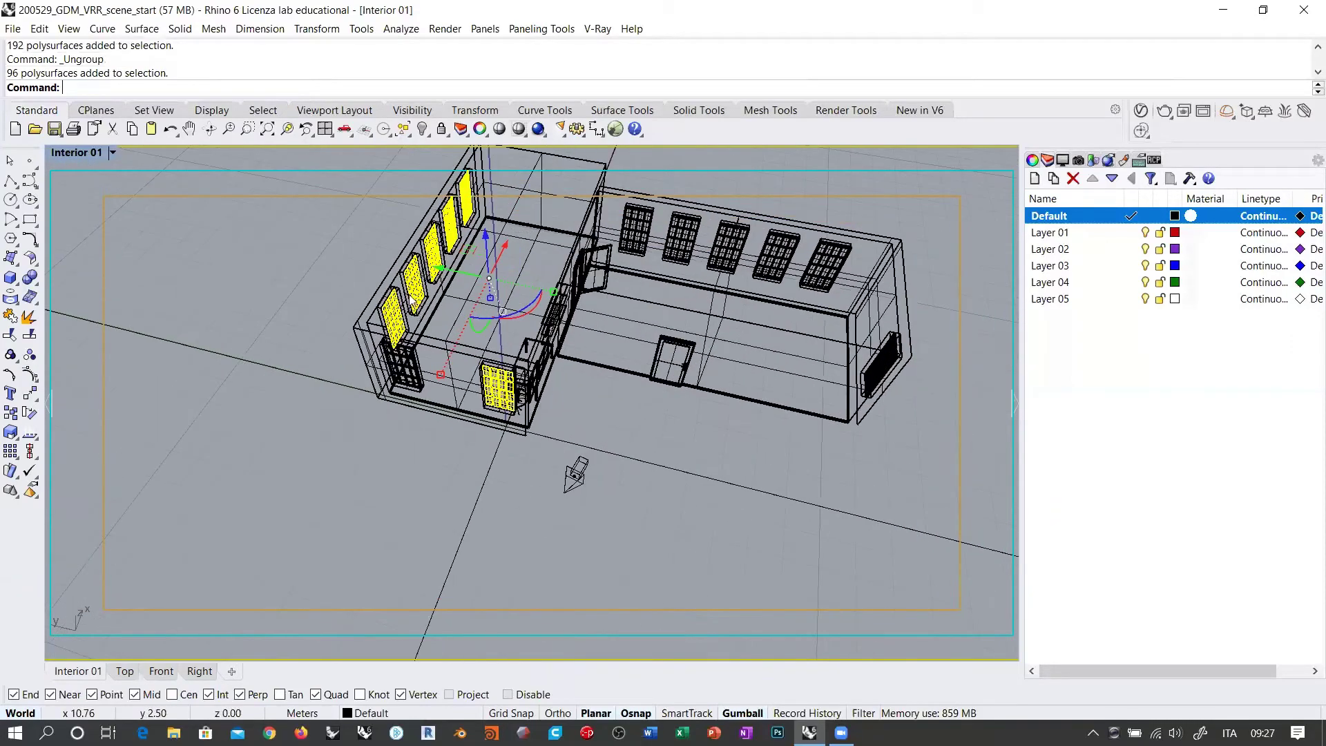
pyautogui.click(27, 357)
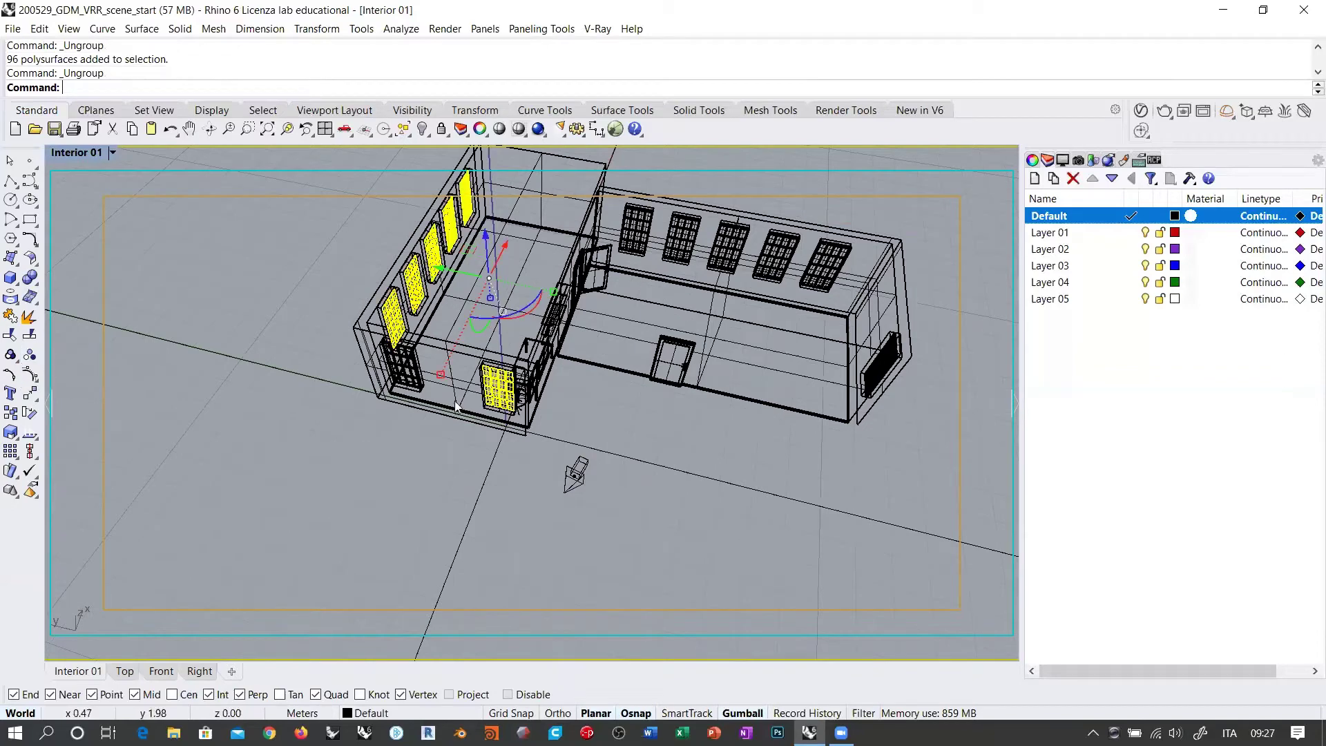
# Copy the glass panes of the window beside the desk into the unglazed window on the same wall.
pyautogui.click(507, 391)
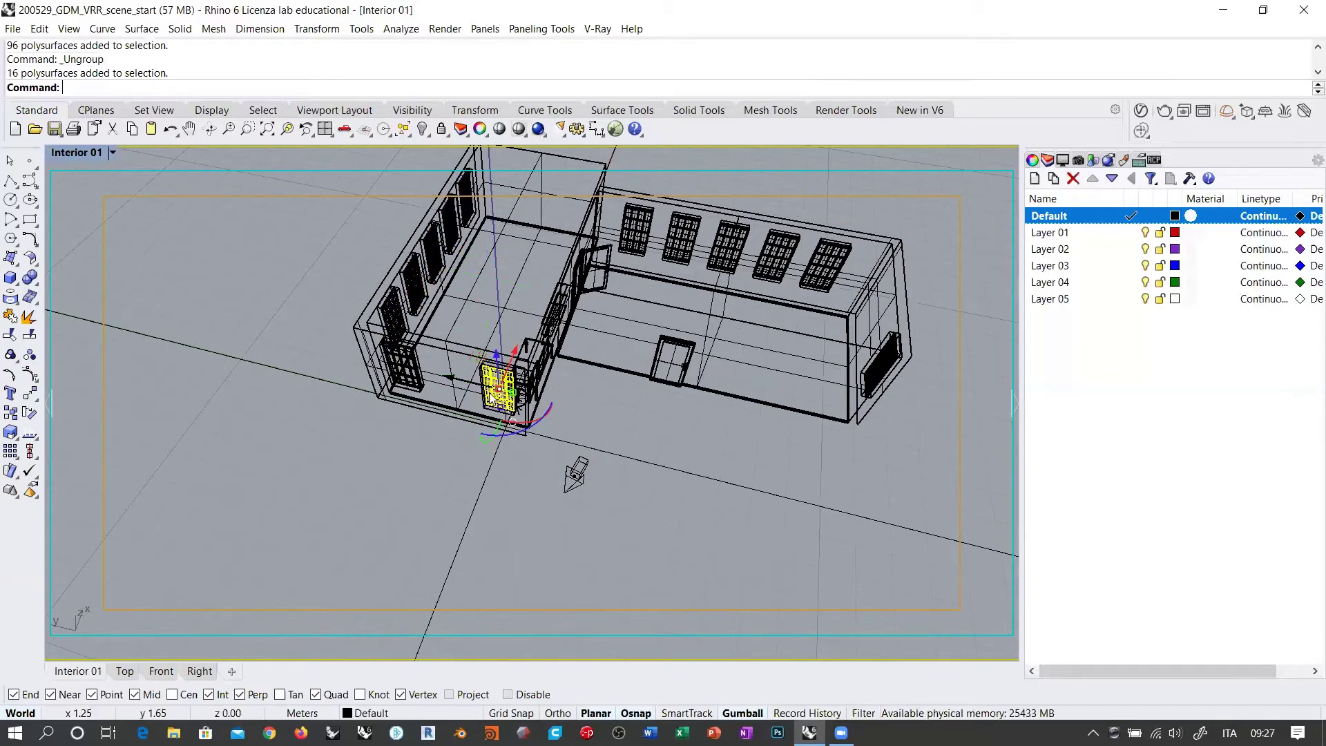
pyautogui.scroll(3, 493, 398)
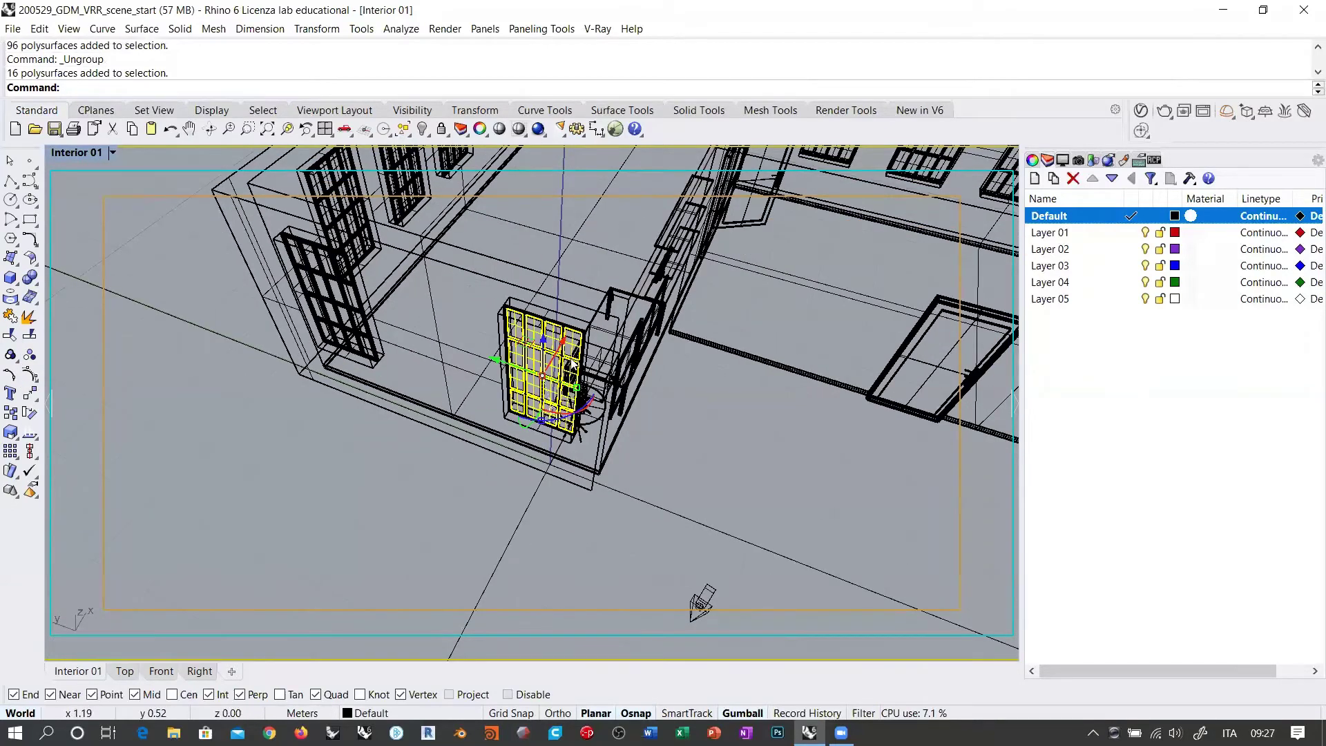
pyautogui.scroll(3, 553, 373)
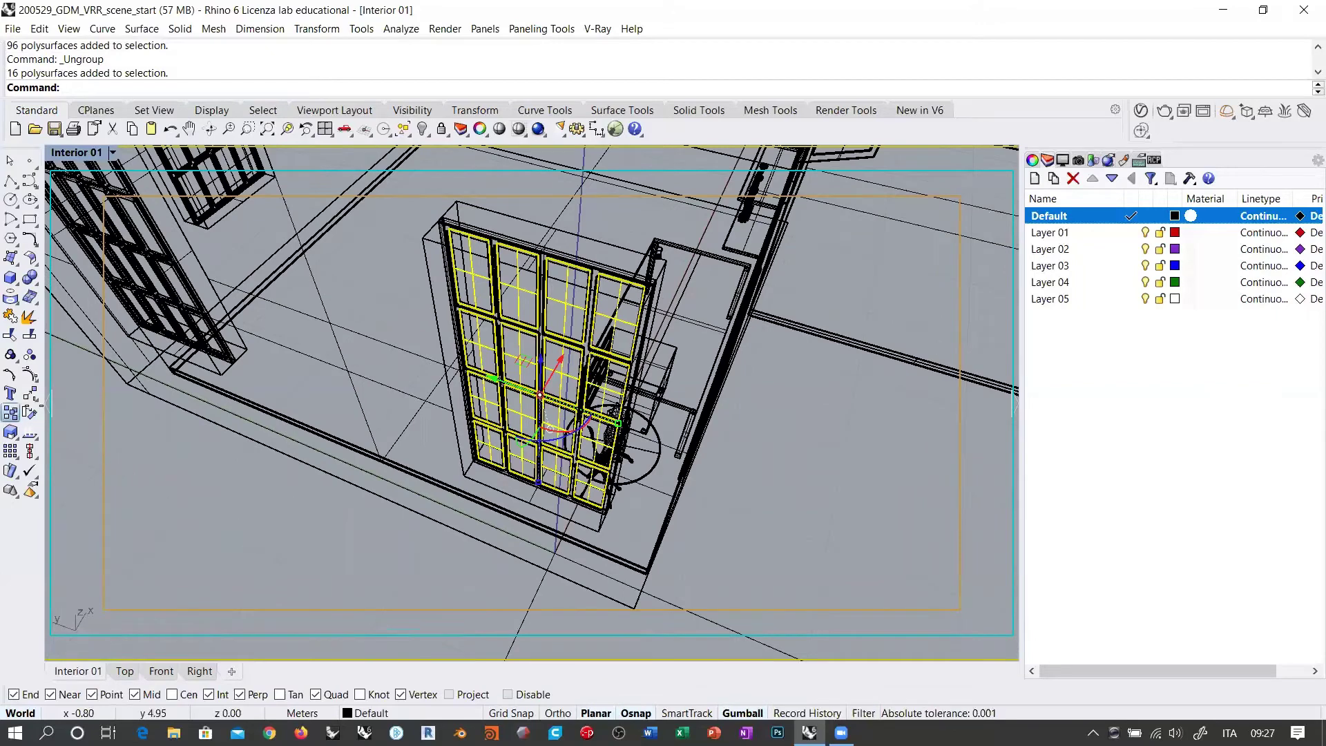
pyautogui.click(13, 413)
pyautogui.click(492, 485)
pyautogui.scroll(-2, 592, 471)
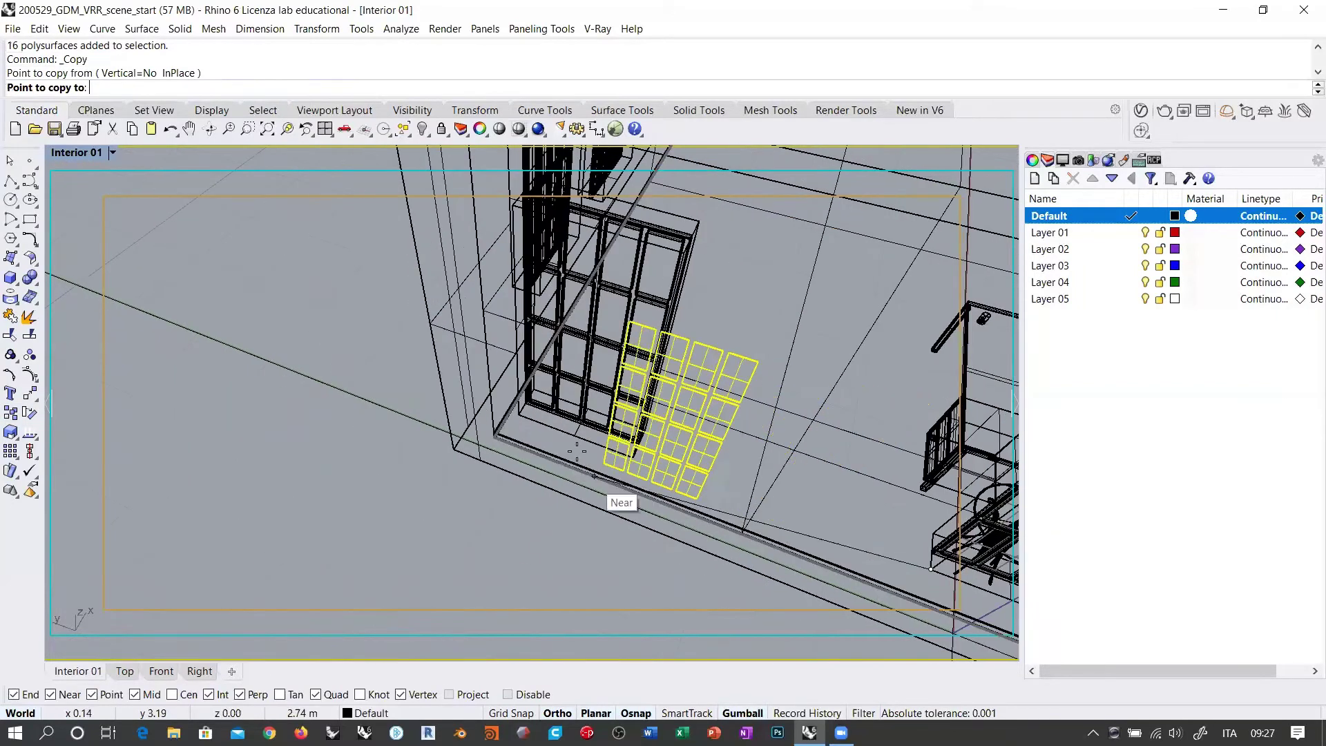
pyautogui.click(542, 436)
pyautogui.press('Return')
# Select the glass panes of every window, ungroup them, and combine them into one group.
pyautogui.scroll(-8, 368, 422)
pyautogui.moveTo(296, 533); pyautogui.dragTo(852, 207)
pyautogui.moveTo(852, 207); pyautogui.dragTo(729, 466, button='right')
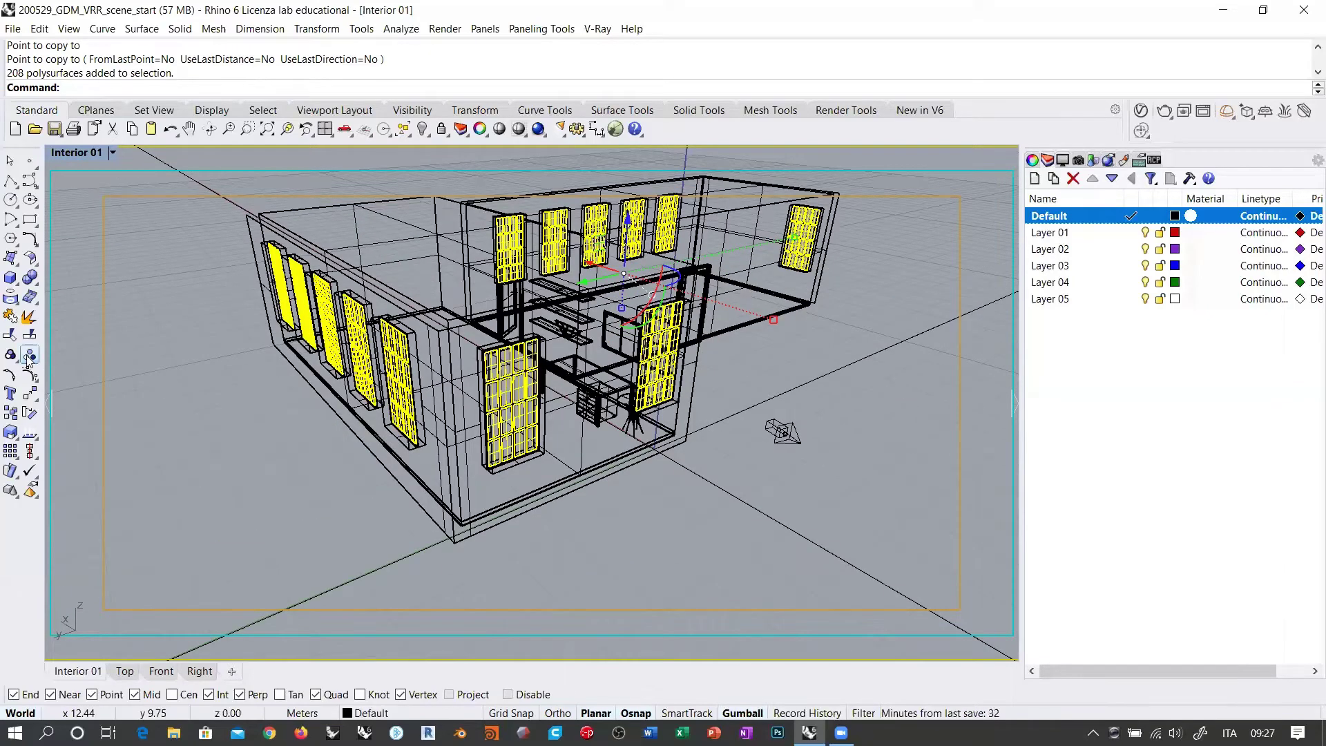
pyautogui.doubleClick(28, 358)
pyautogui.click(11, 354)
pyautogui.click(630, 470)
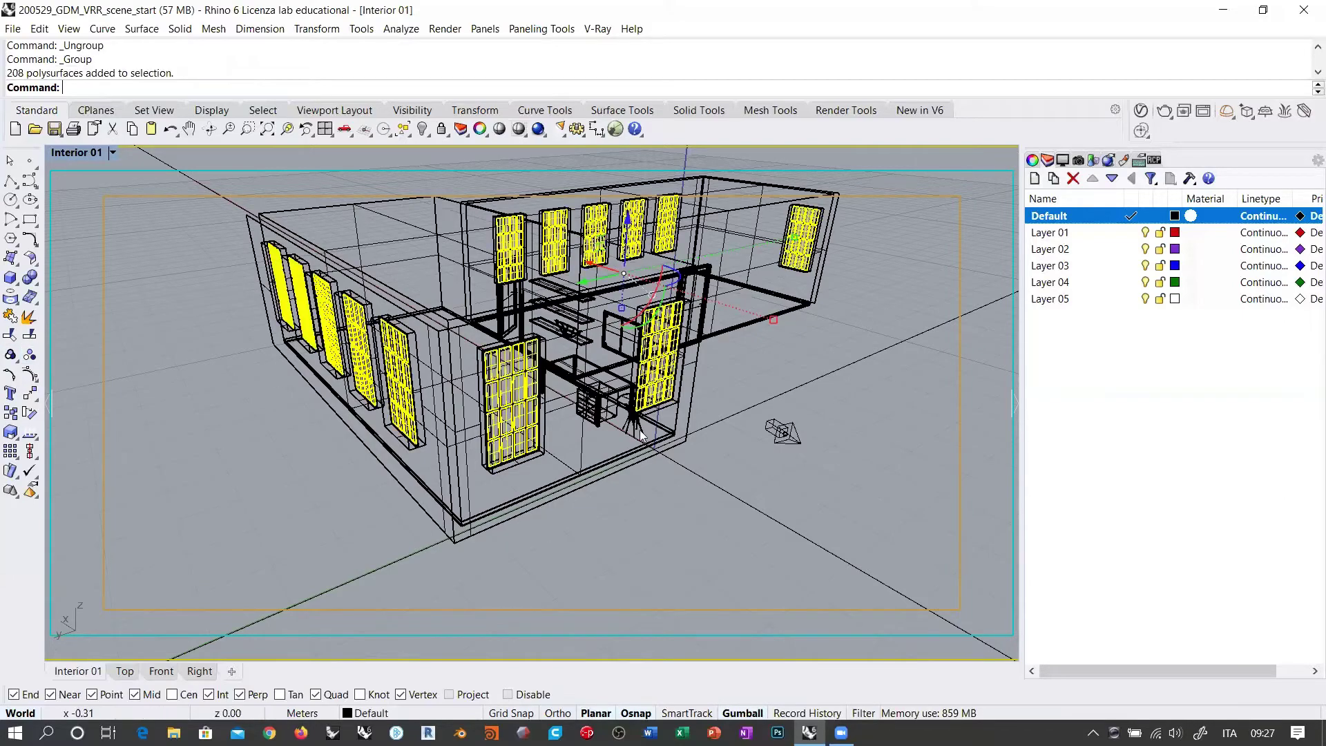
# Inspect the grouped glass panes around the building and display their object properties.
pyautogui.moveTo(417, 439); pyautogui.dragTo(582, 425, button='right')
pyautogui.scroll(5, 582, 425)
pyautogui.moveTo(742, 400); pyautogui.dragTo(839, 359, button='right')
pyautogui.moveTo(763, 311); pyautogui.dragTo(825, 293, button='right')
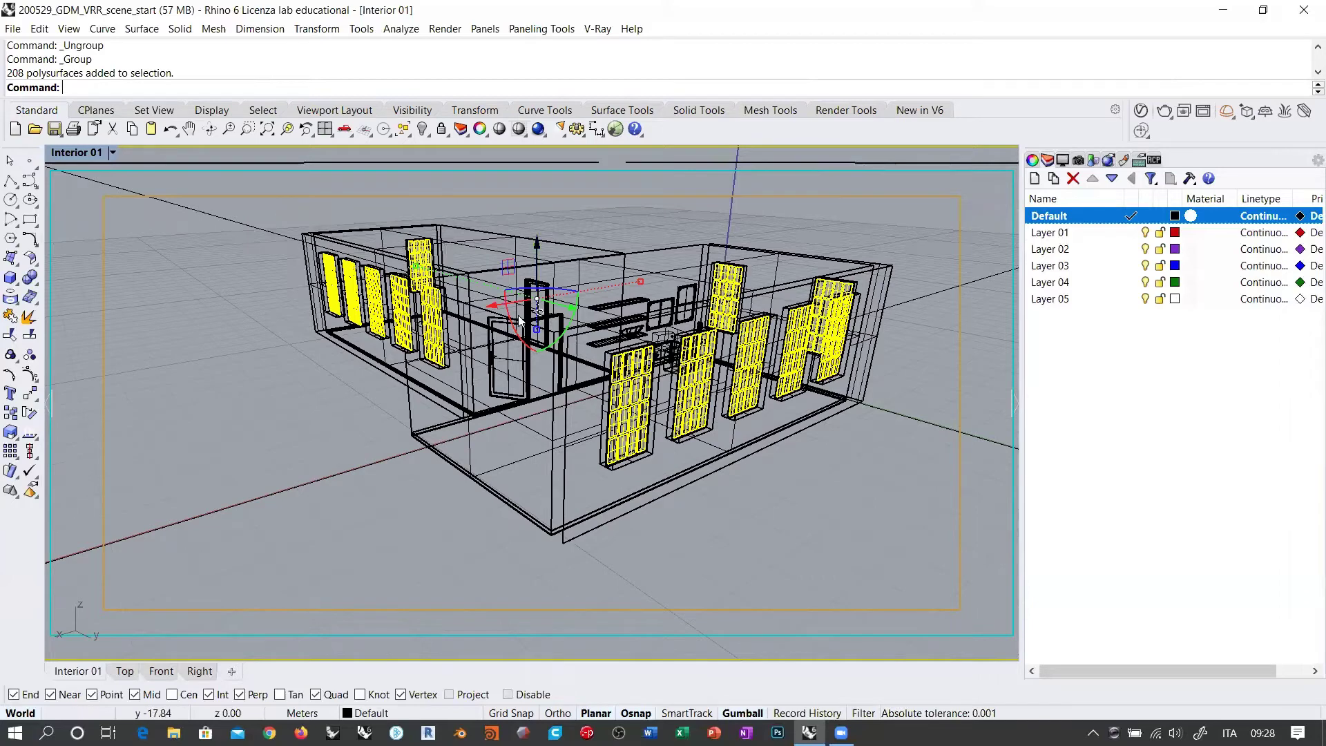
pyautogui.scroll(3, 706, 404)
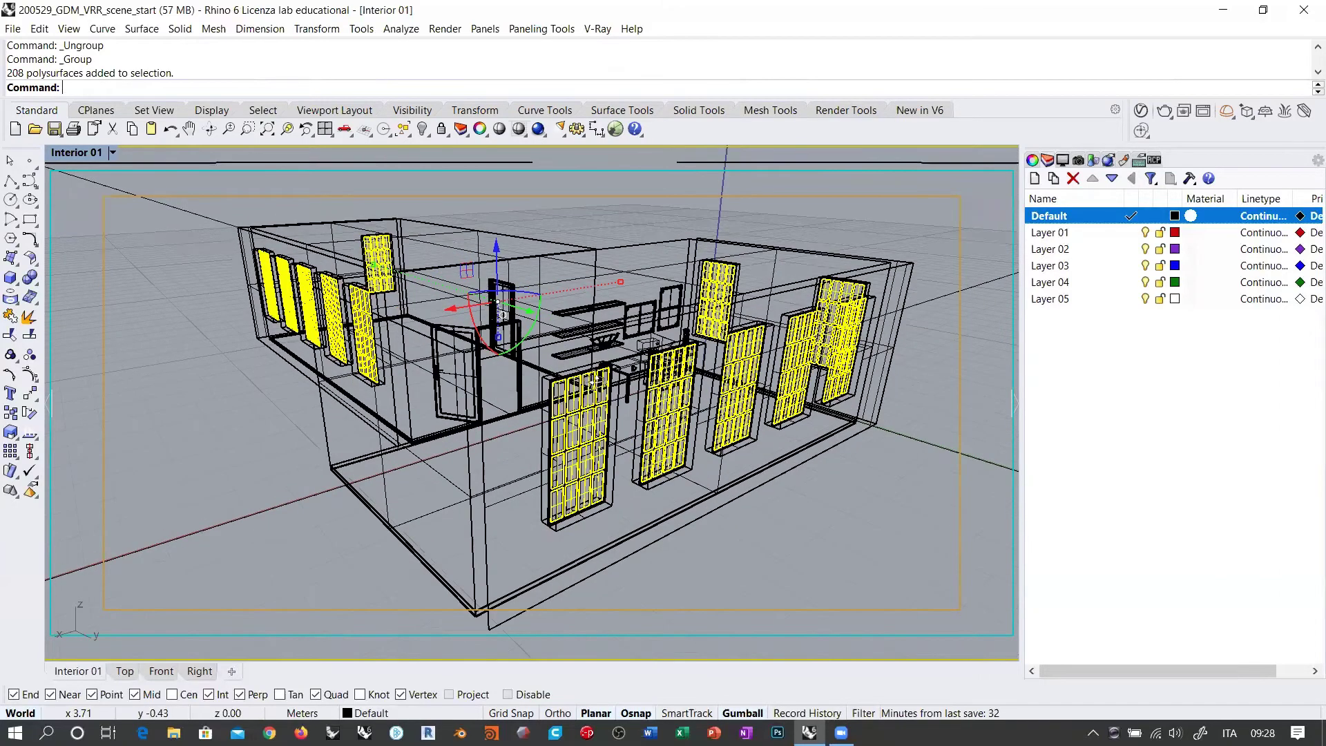
pyautogui.scroll(-3, 612, 382)
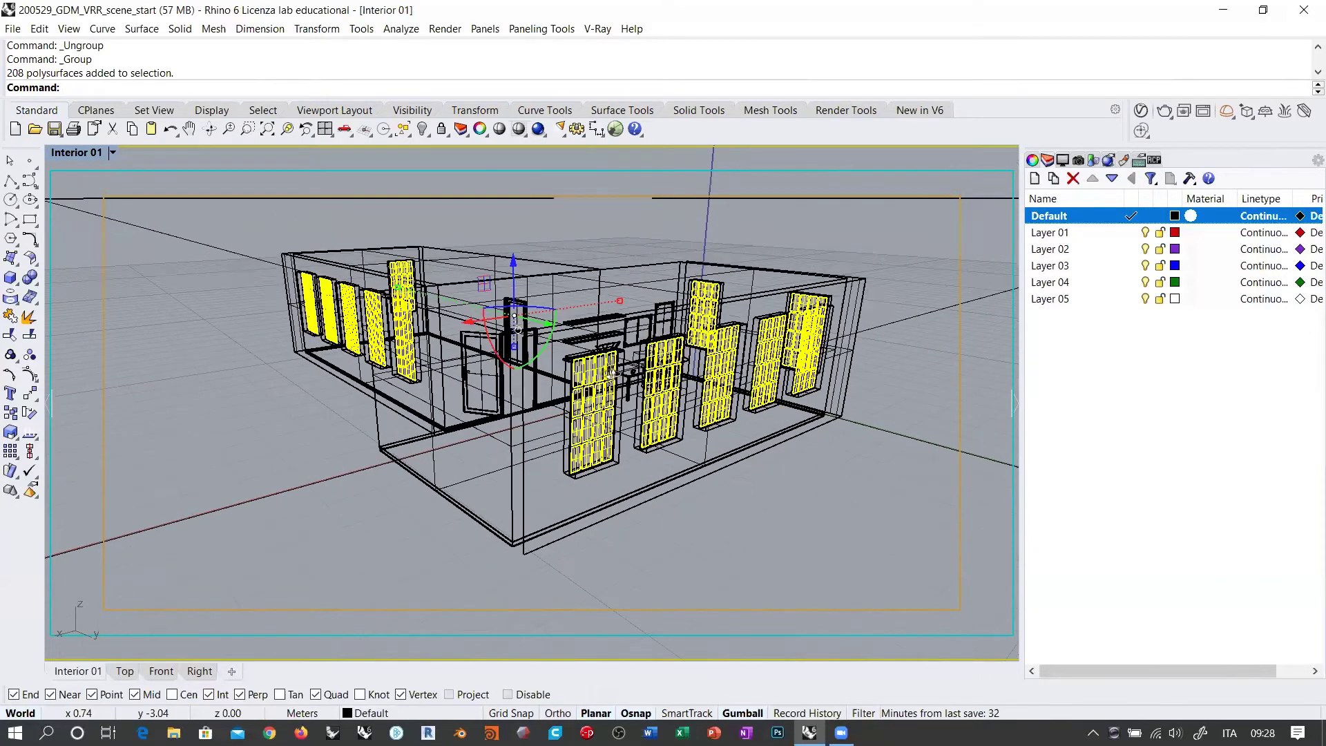
pyautogui.click(1031, 160)
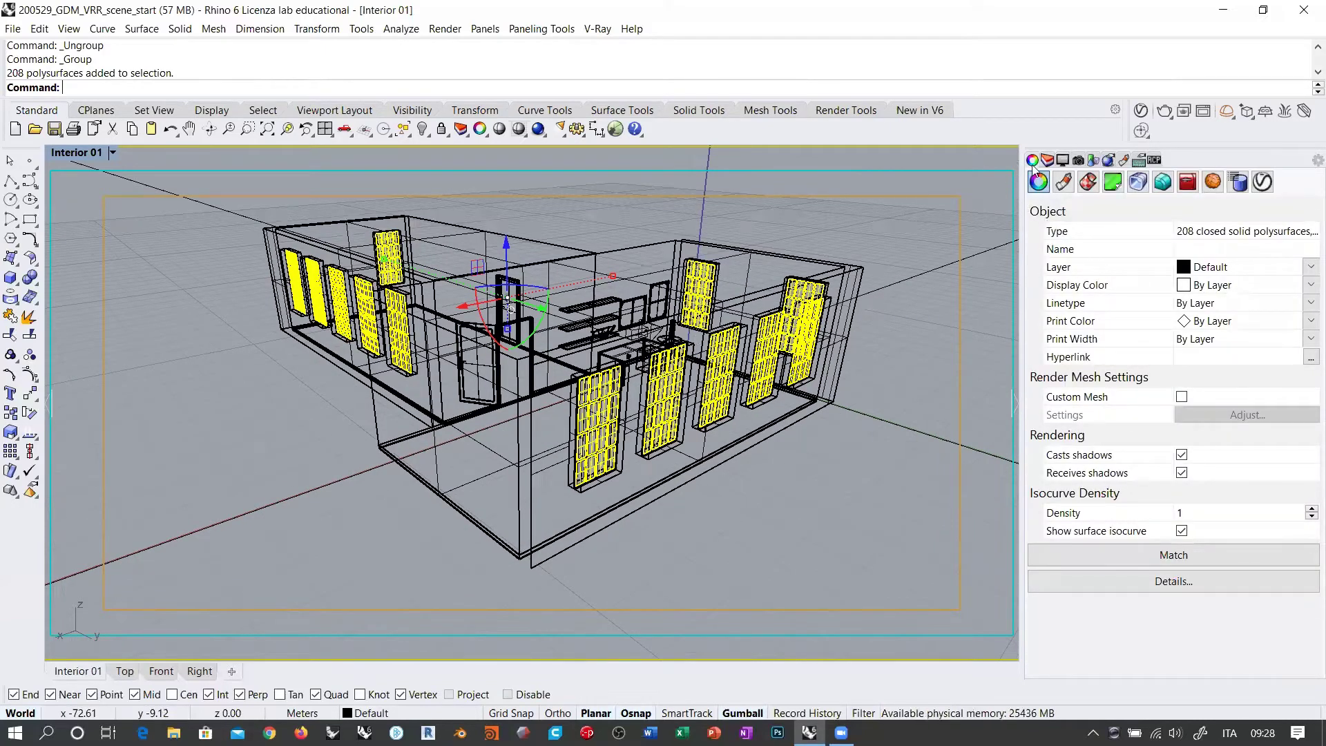
pyautogui.scroll(3, 755, 396)
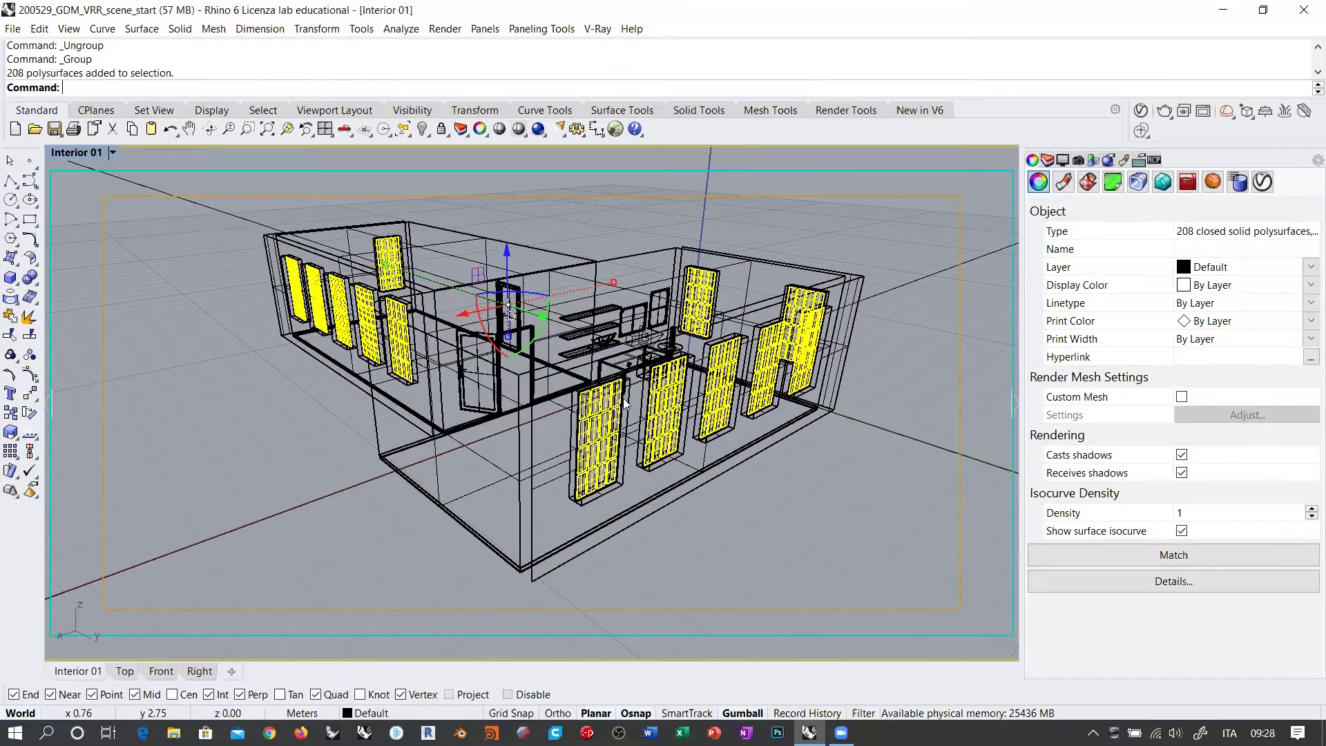
pyautogui.moveTo(701, 366); pyautogui.dragTo(545, 405, button='right')
pyautogui.scroll(-4, 569, 412)
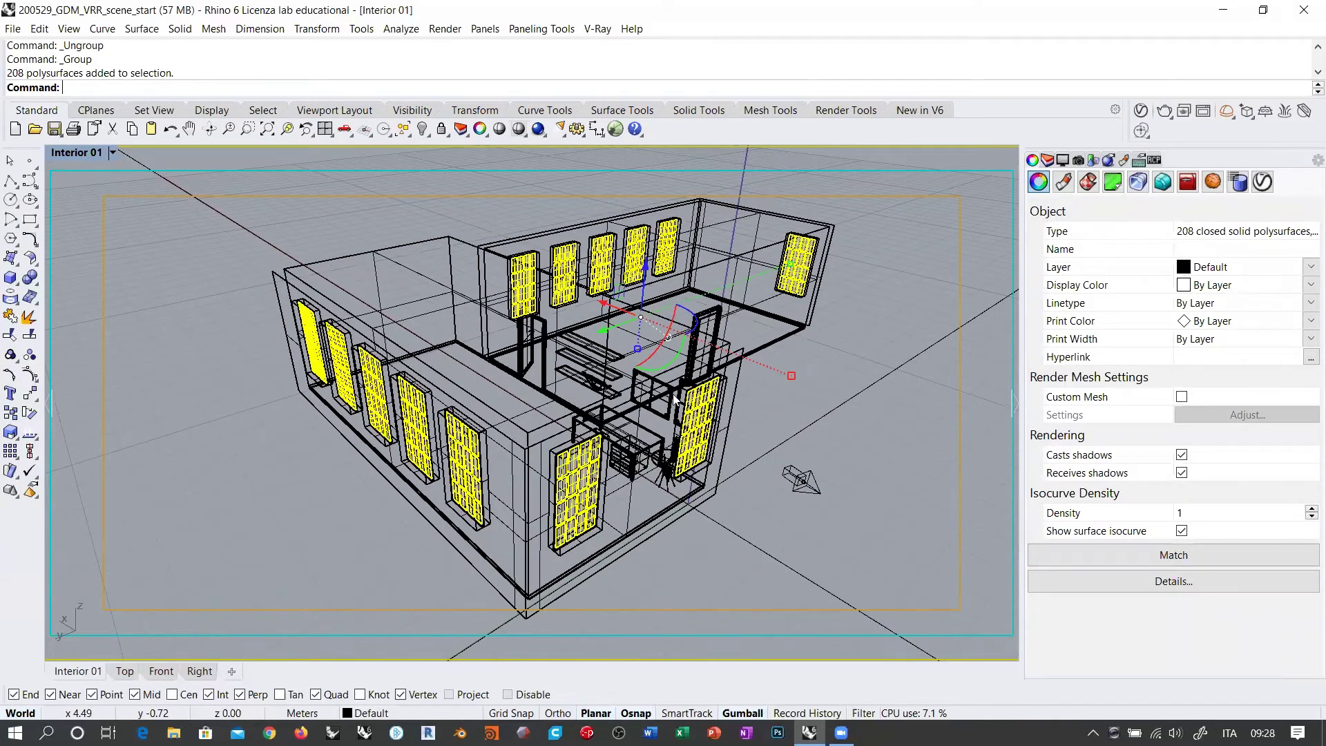
pyautogui.scroll(2, 626, 401)
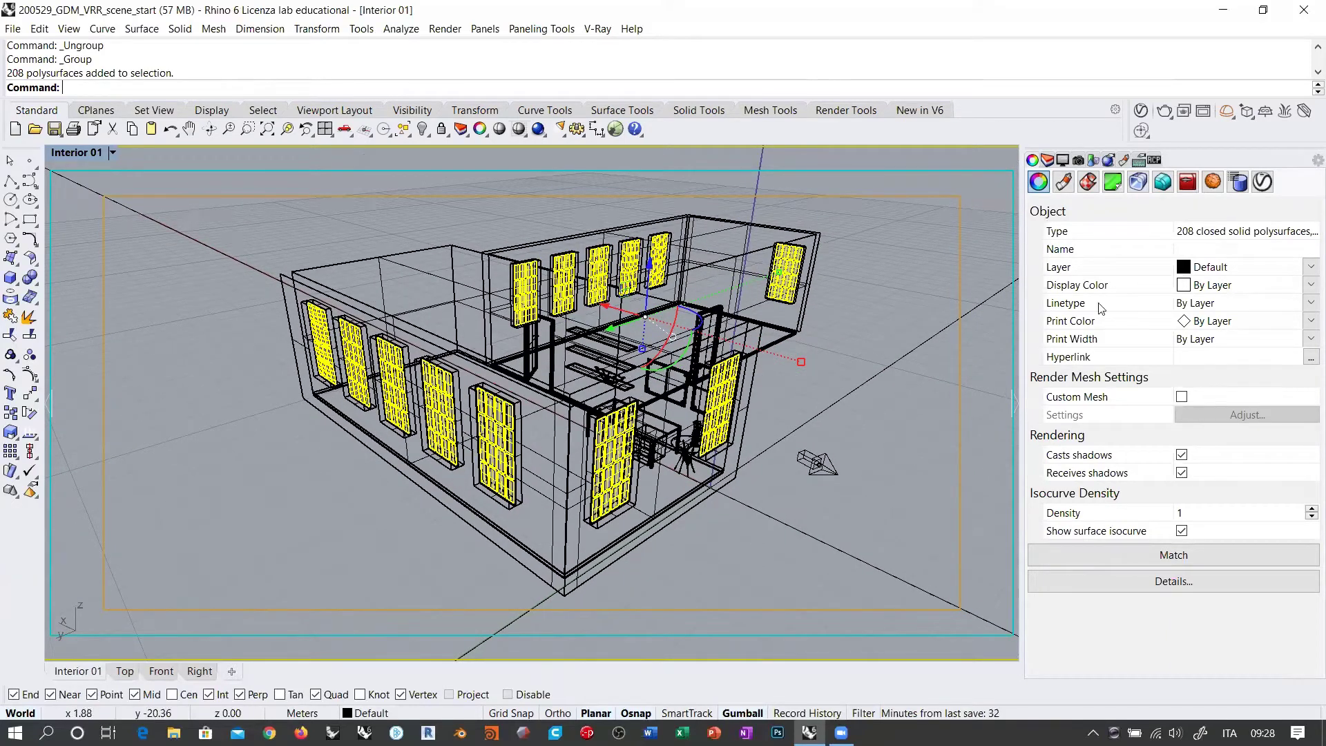
# Set the display color of the grouped window glass panes to Cyan and deselect them.
pyautogui.click(1222, 286)
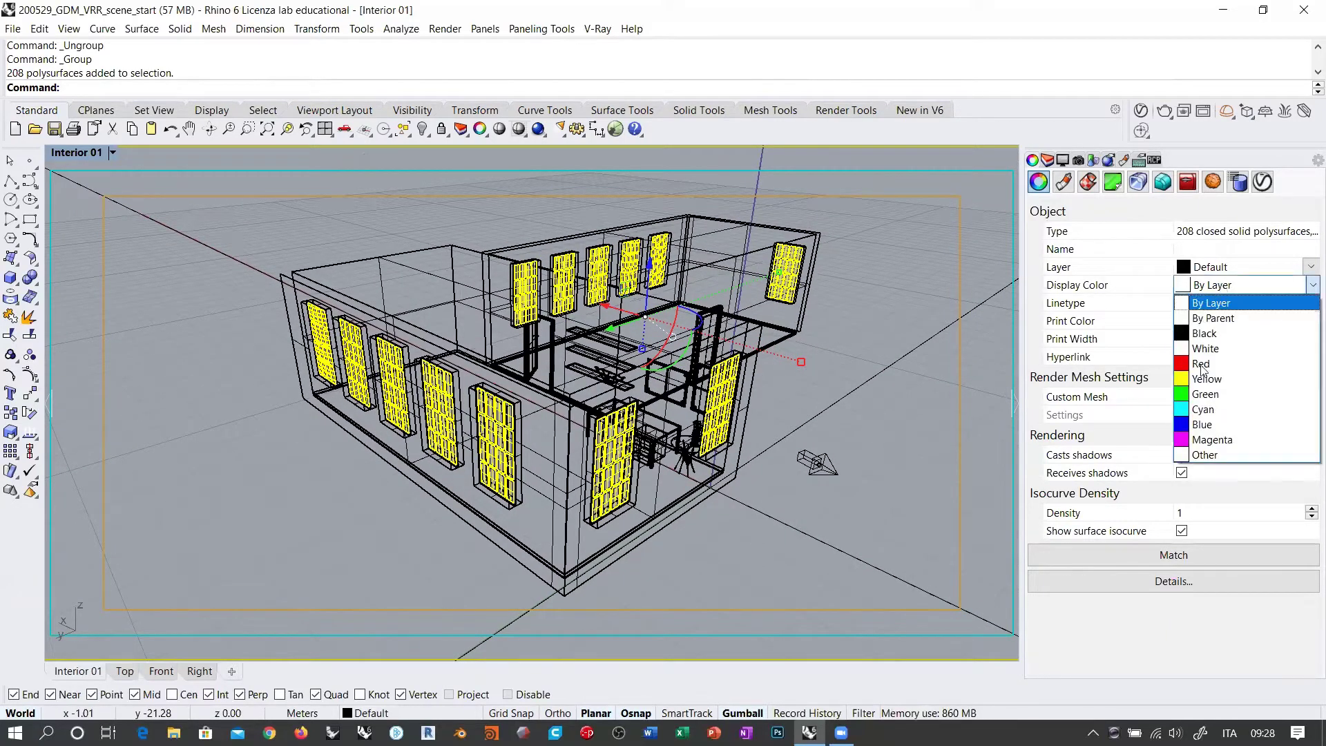
pyautogui.click(1205, 410)
pyautogui.click(937, 463)
pyautogui.moveTo(661, 442); pyautogui.dragTo(601, 456, button='right')
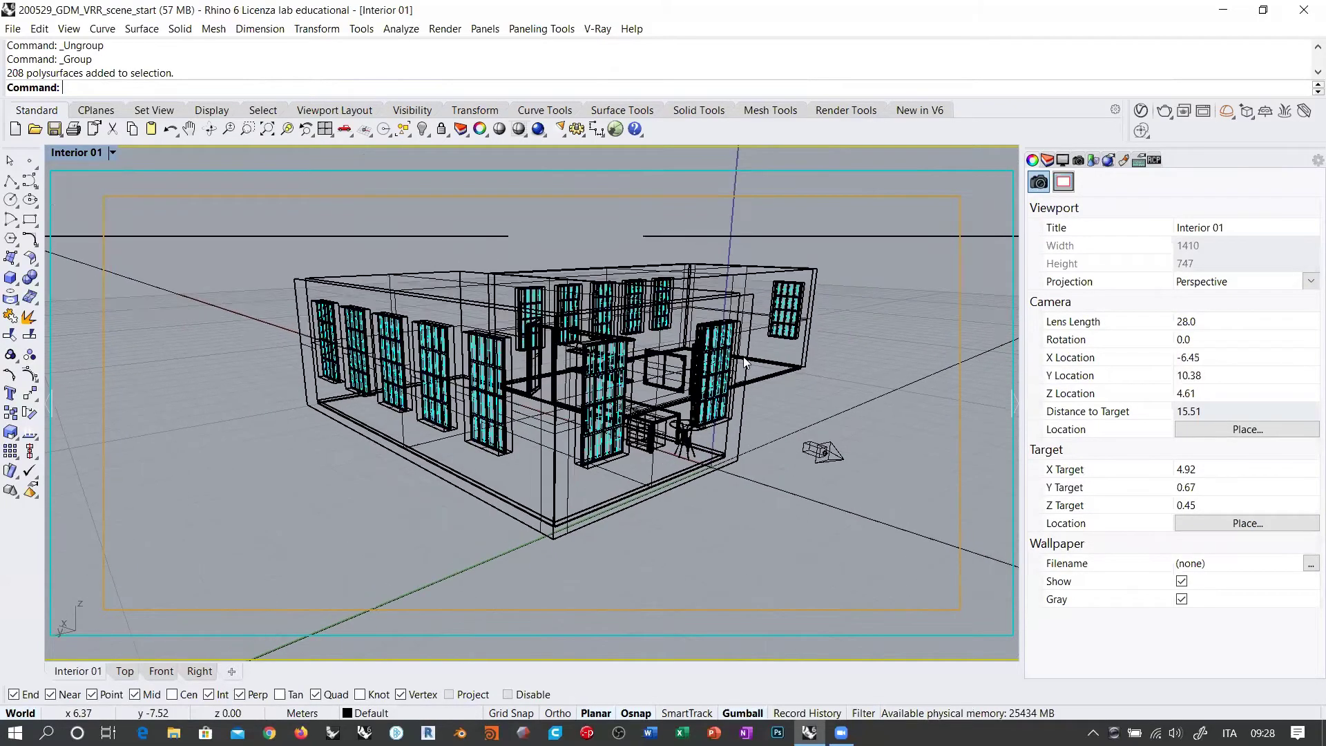
pyautogui.moveTo(603, 383); pyautogui.dragTo(638, 382, button='right')
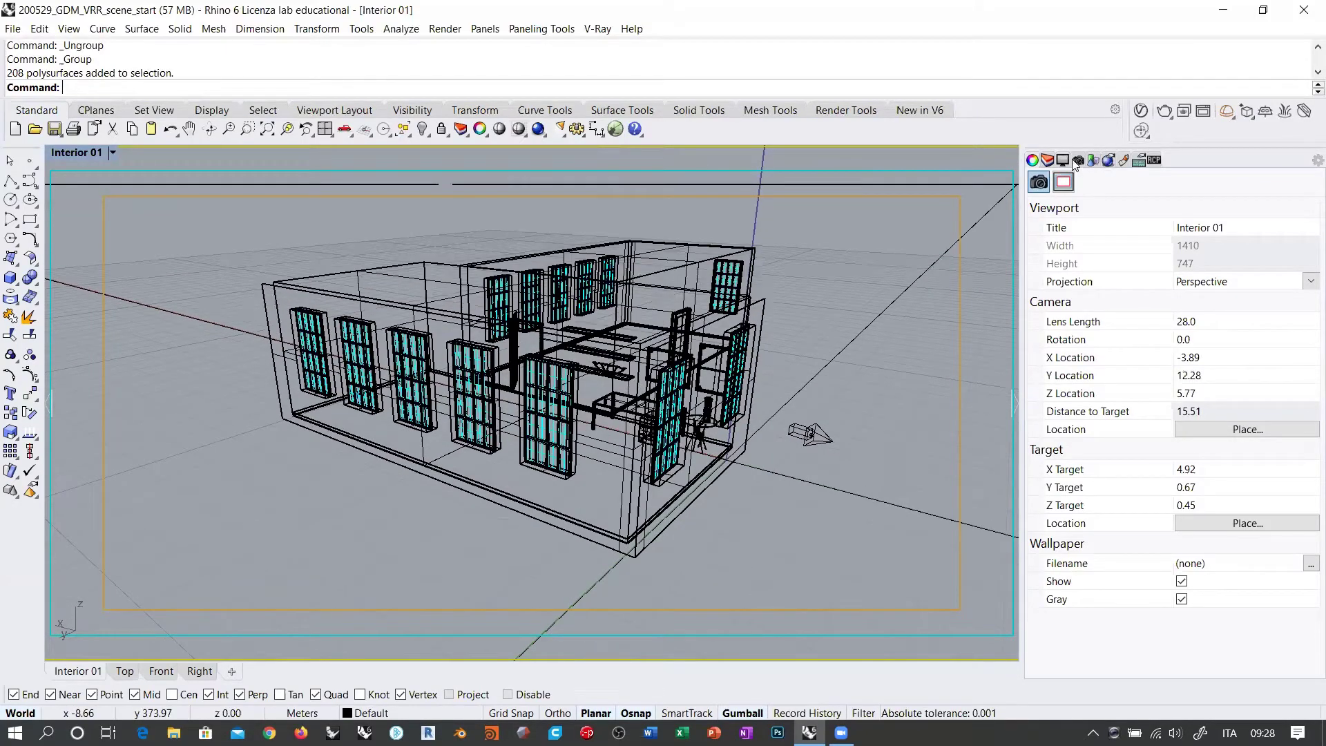
# Restore the saved Interior 01 view and switch to the four-viewport layout.
pyautogui.click(1075, 161)
pyautogui.doubleClick(1164, 243)
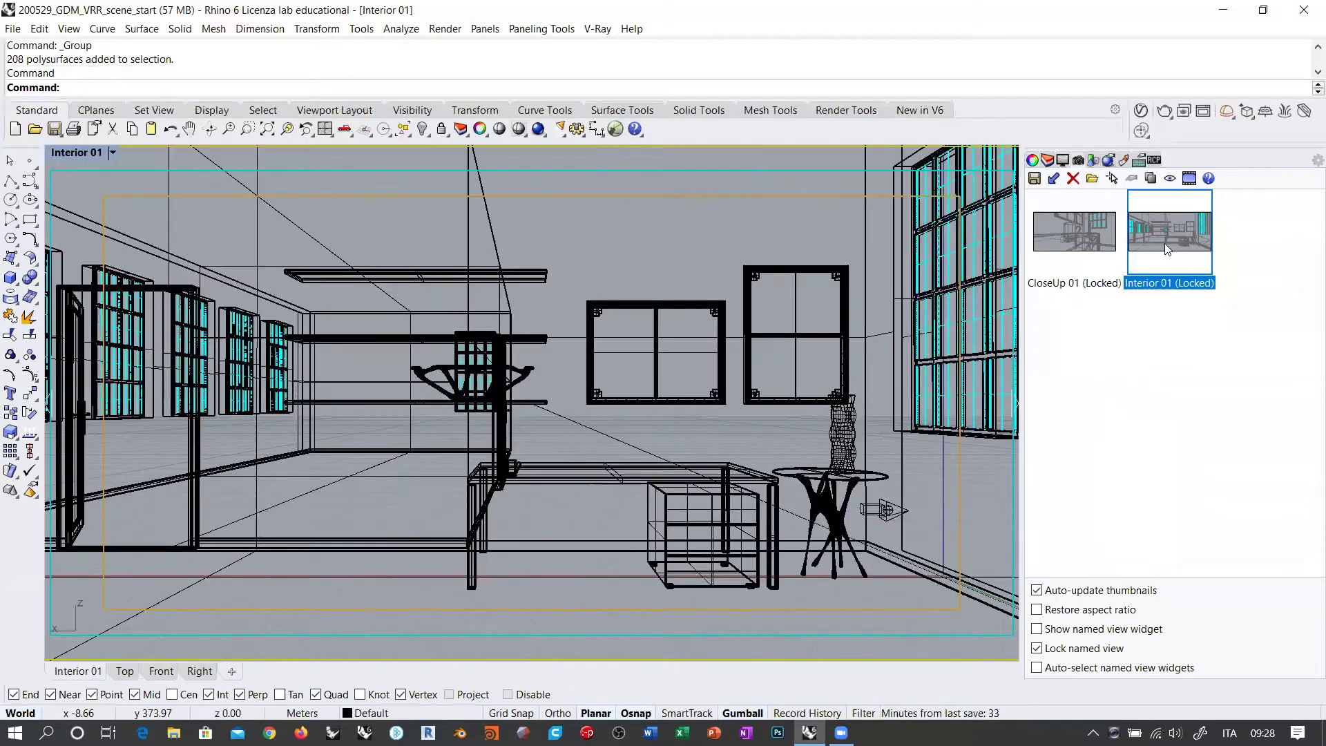
pyautogui.doubleClick(77, 152)
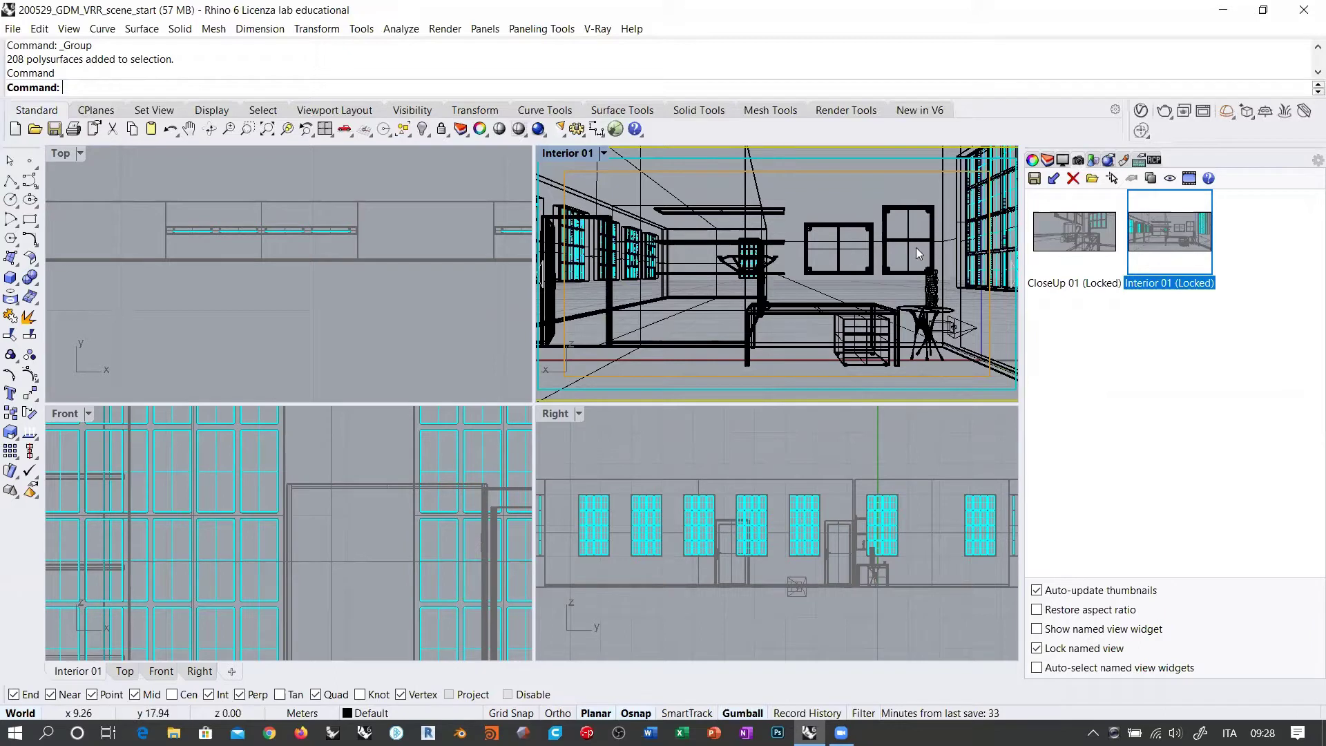
# Bring the desk area into the plan view and unlock all locked objects in the scene.
pyautogui.moveTo(405, 280); pyautogui.dragTo(334, 284, button='right')
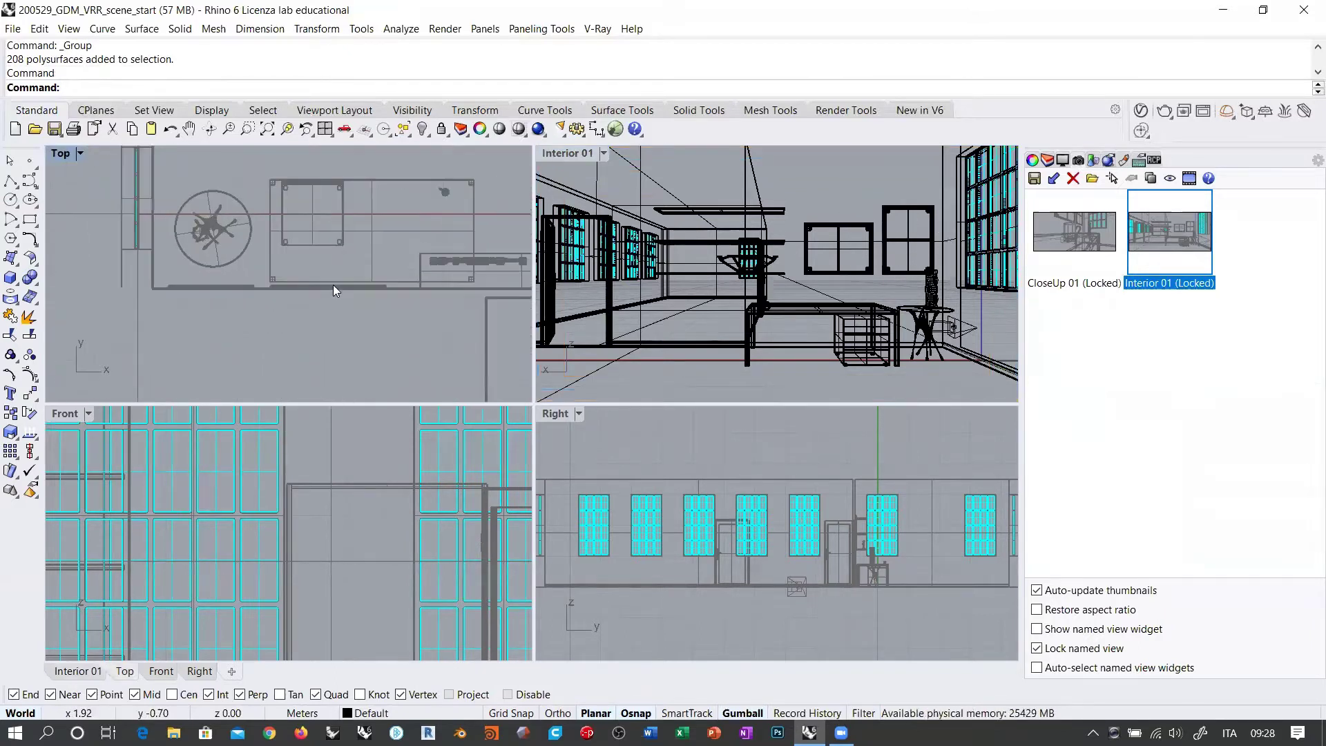
pyautogui.scroll(2, 333, 284)
pyautogui.scroll(2, 193, 286)
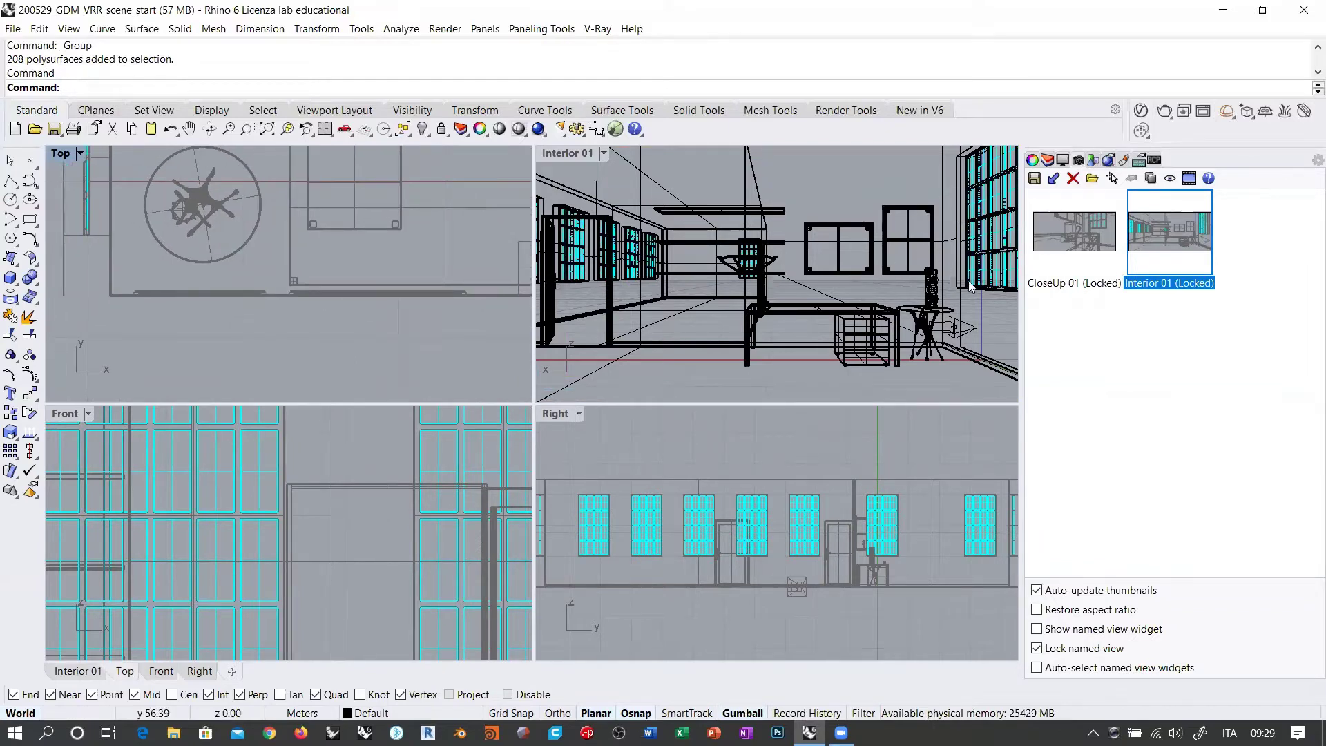
pyautogui.rightClick(441, 130)
# Examine the wall picture frames above the desk up close in the perspective and plan views to locate their glass.
pyautogui.moveTo(795, 288)
pyautogui.mouseDown(button='right')
pyautogui.moveTo(848, 246)
pyautogui.moveTo(928, 307)
pyautogui.moveTo(870, 255)
pyautogui.moveTo(865, 303)
pyautogui.moveTo(771, 275)
pyautogui.moveTo(795, 275)
pyautogui.moveTo(712, 299)
pyautogui.moveTo(825, 314)
pyautogui.moveTo(854, 268)
pyautogui.moveTo(750, 235)
pyautogui.moveTo(775, 275)
pyautogui.moveTo(704, 276)
pyautogui.moveTo(816, 287)
pyautogui.moveTo(765, 286)
pyautogui.moveTo(786, 251)
pyautogui.moveTo(814, 260)
pyautogui.moveTo(794, 263)
pyautogui.mouseUp(button='right')
pyautogui.scroll(3, 313, 260)
pyautogui.scroll(8, 309, 290)
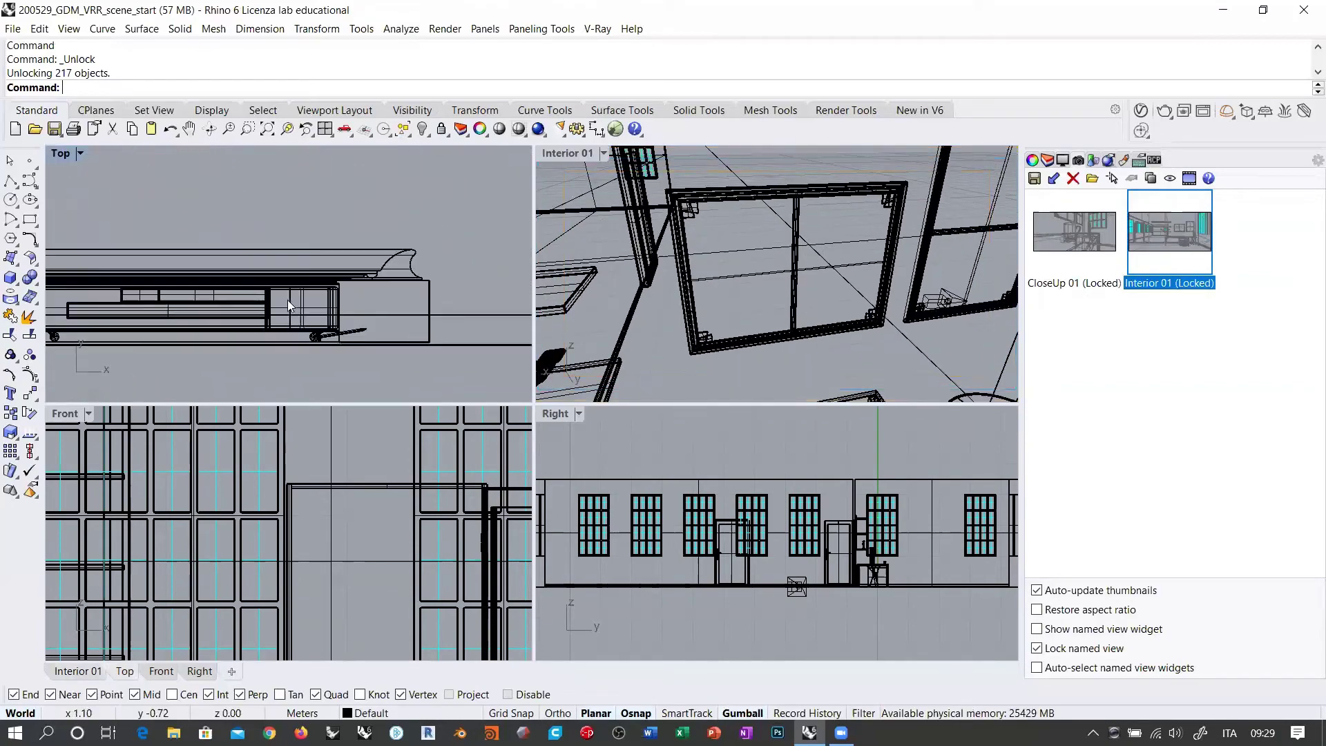
pyautogui.scroll(-2, 471, 292)
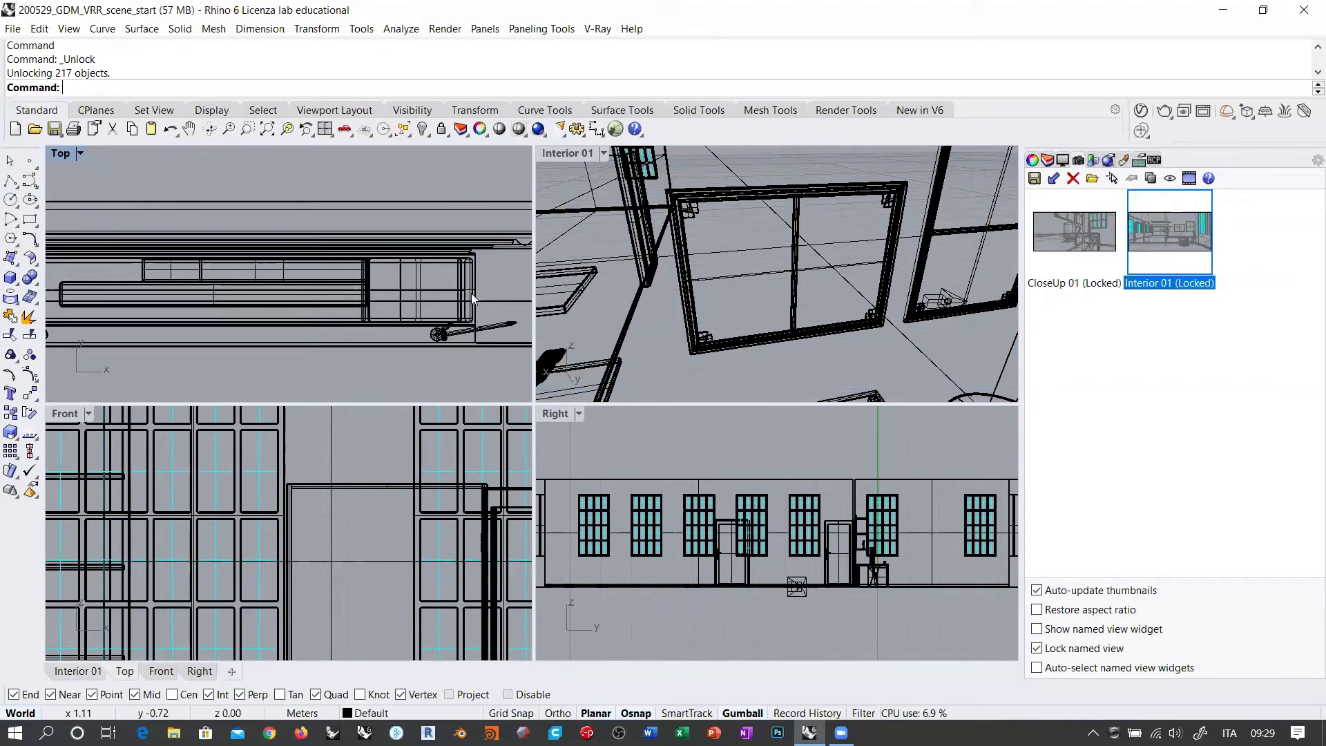
pyautogui.scroll(-3, 423, 284)
pyautogui.scroll(3, 319, 296)
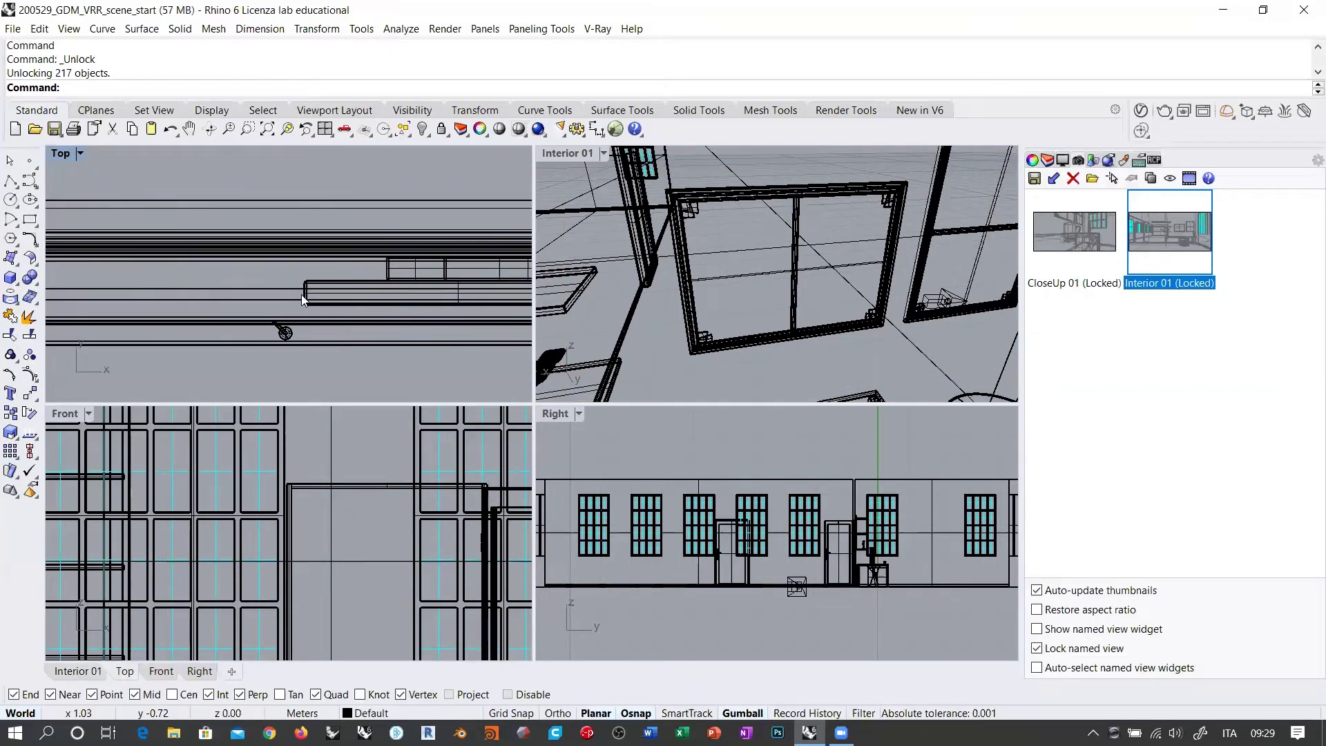
pyautogui.scroll(-3, 388, 280)
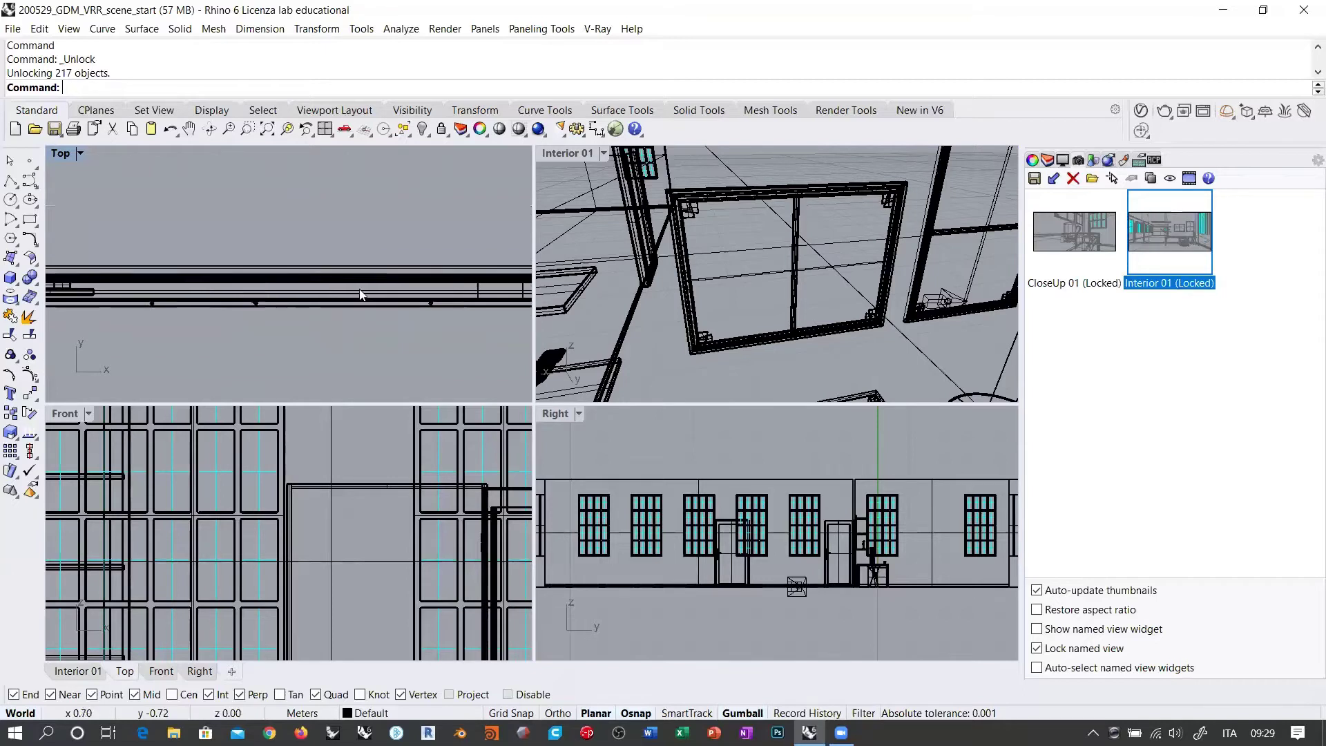
pyautogui.scroll(5, 235, 279)
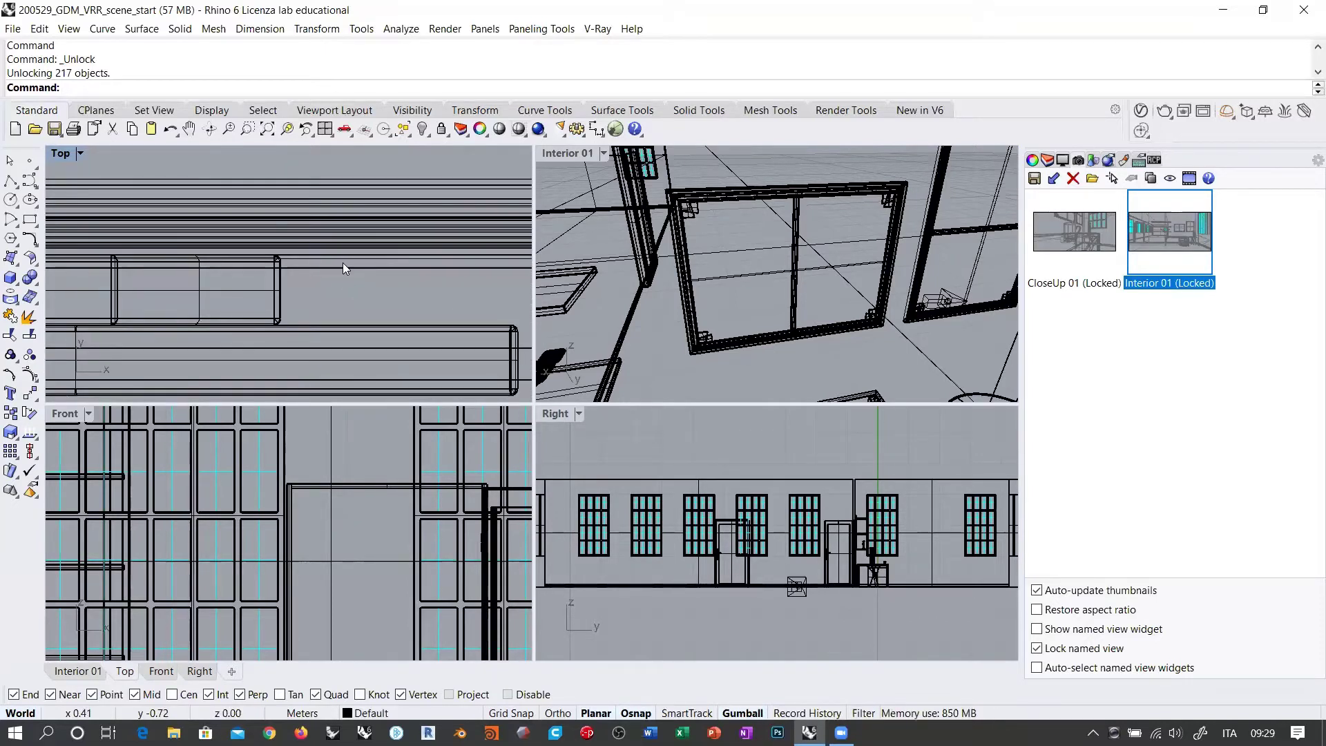
pyautogui.click(342, 263)
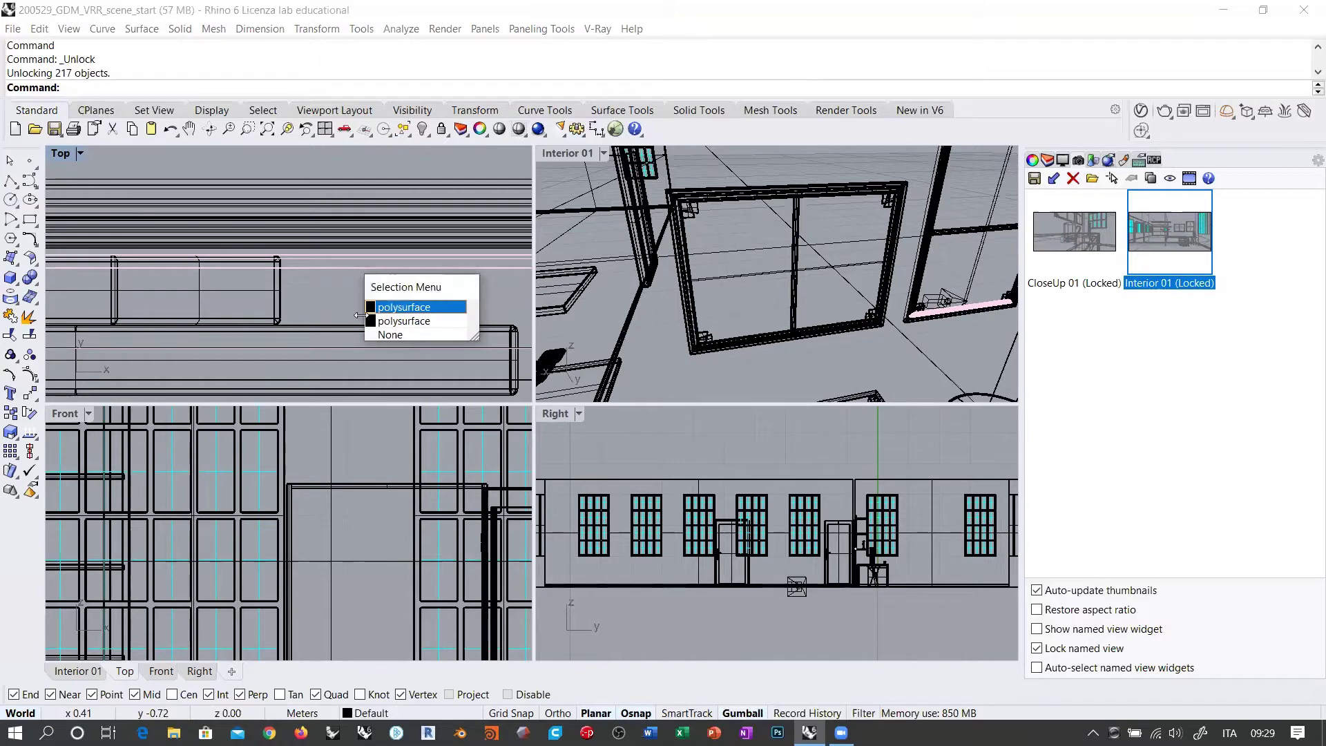
pyautogui.click(333, 245)
pyautogui.click(324, 256)
pyautogui.press('Escape')
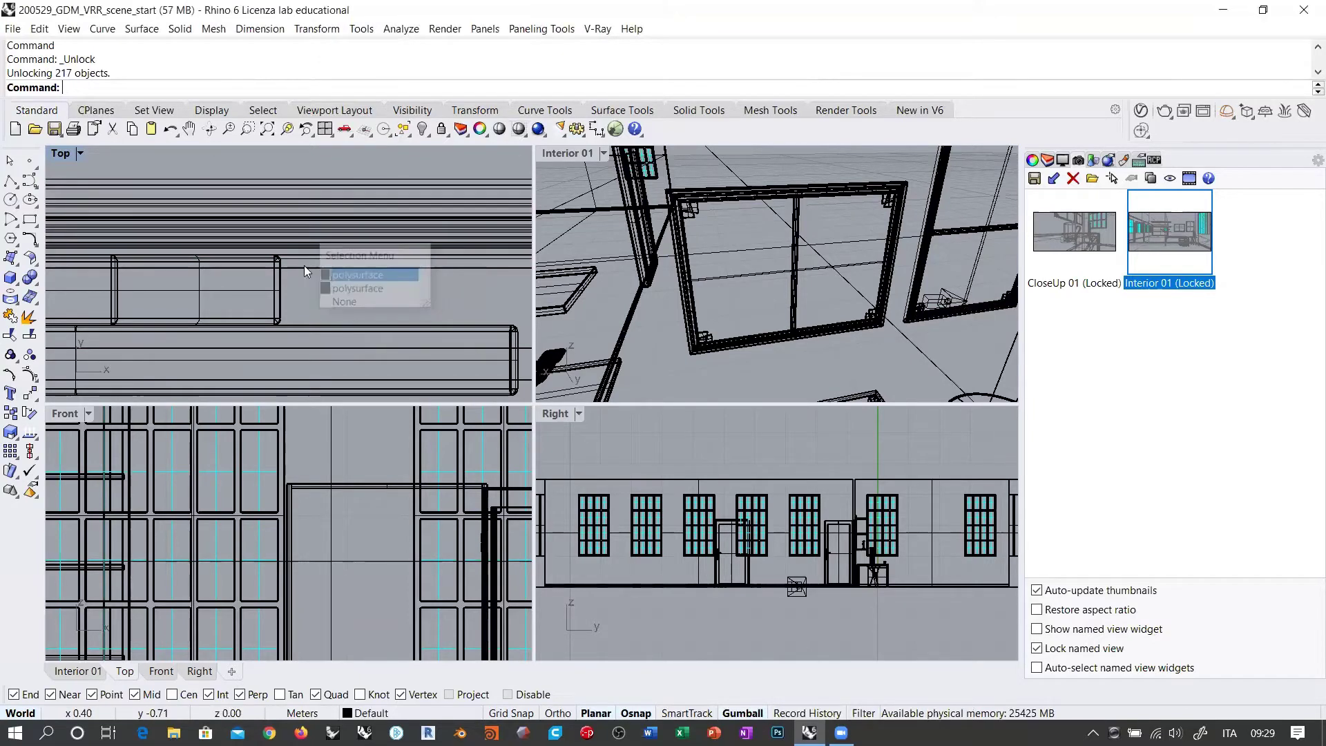
# Try to select the glass panel of the wide picture frame in the perspective view.
pyautogui.scroll(3, 344, 246)
pyautogui.moveTo(737, 252); pyautogui.dragTo(868, 287, button='right')
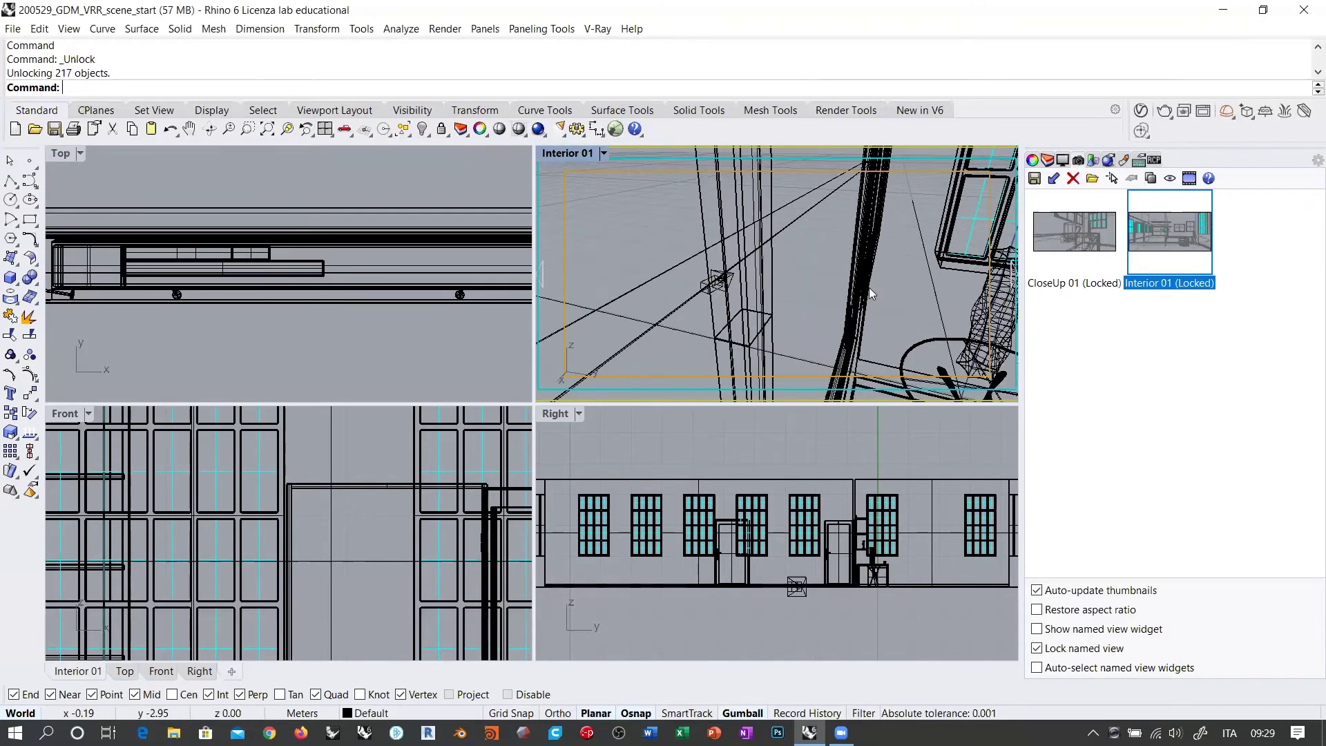
pyautogui.click(788, 226)
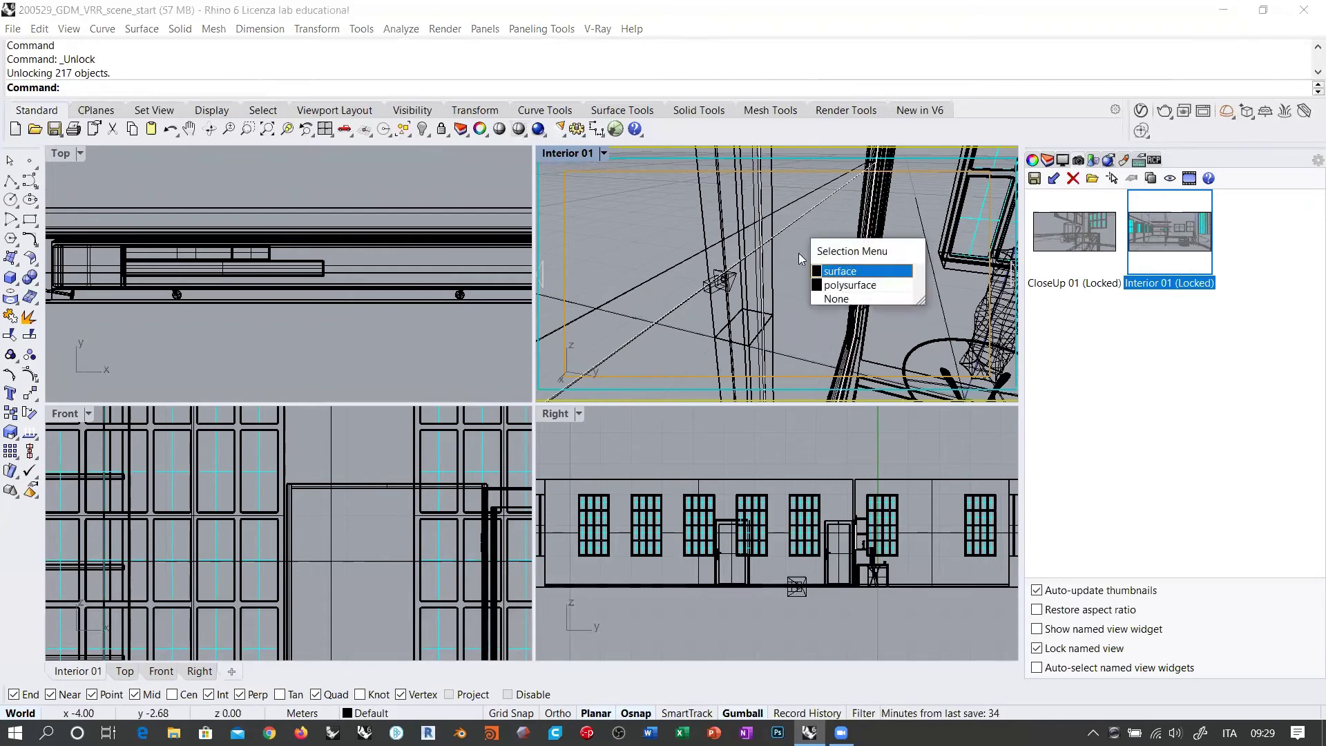
pyautogui.click(856, 286)
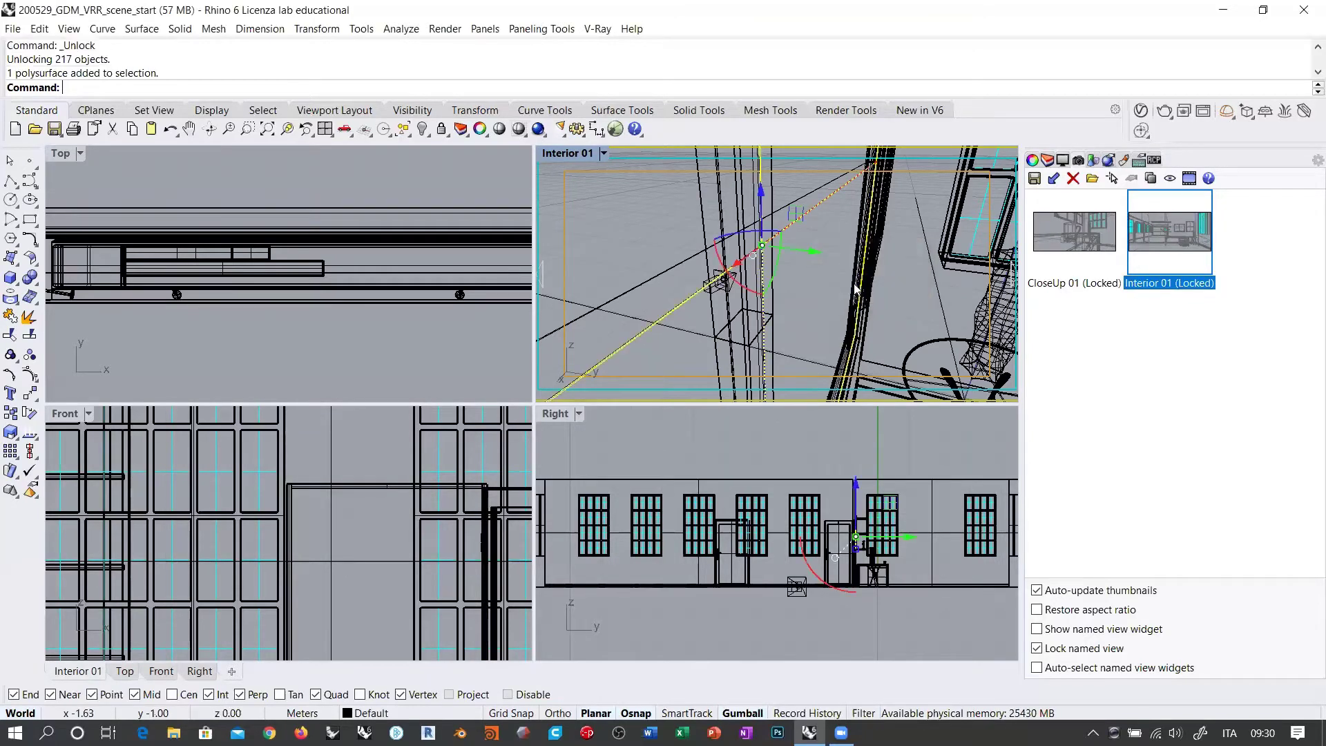
pyautogui.scroll(5, 783, 287)
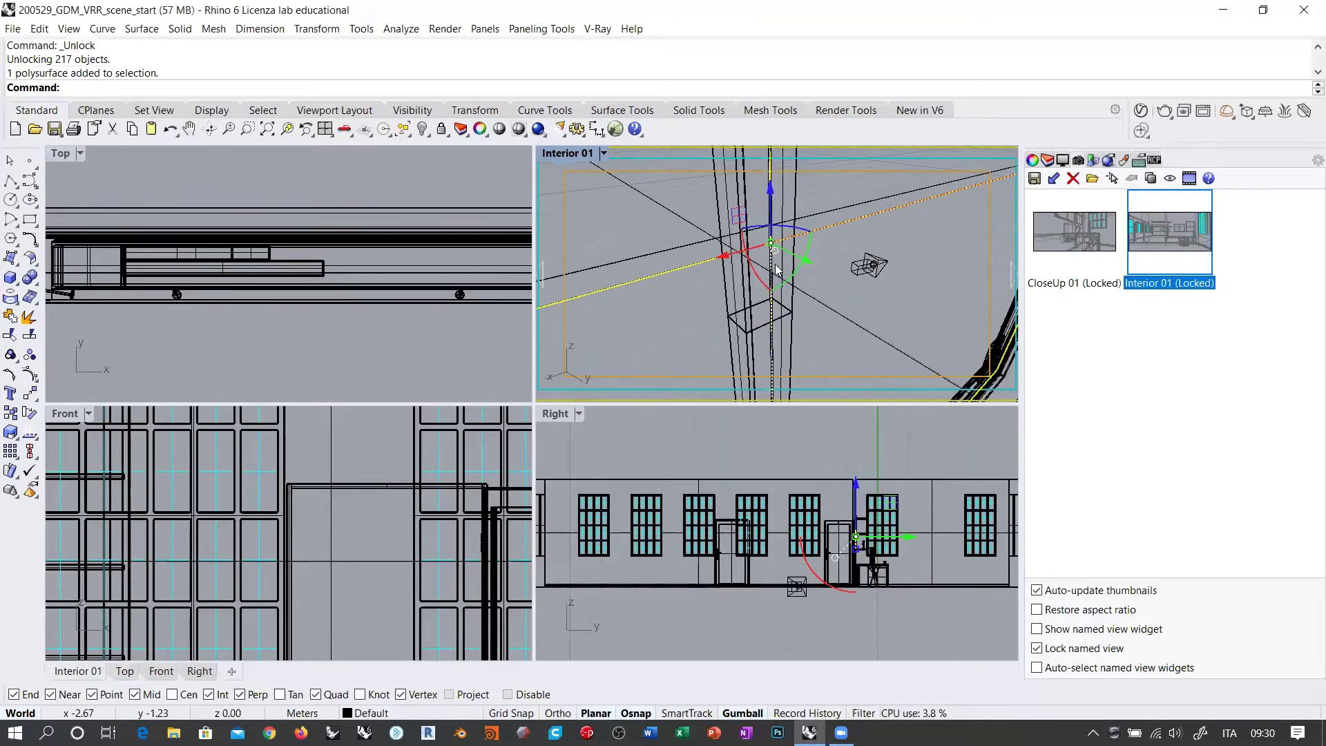
pyautogui.moveTo(686, 289)
pyautogui.mouseDown(button='right')
pyautogui.moveTo(710, 297)
pyautogui.moveTo(874, 265)
pyautogui.moveTo(666, 285)
pyautogui.mouseUp(button='right')
pyautogui.click(656, 295)
pyautogui.press('Escape')
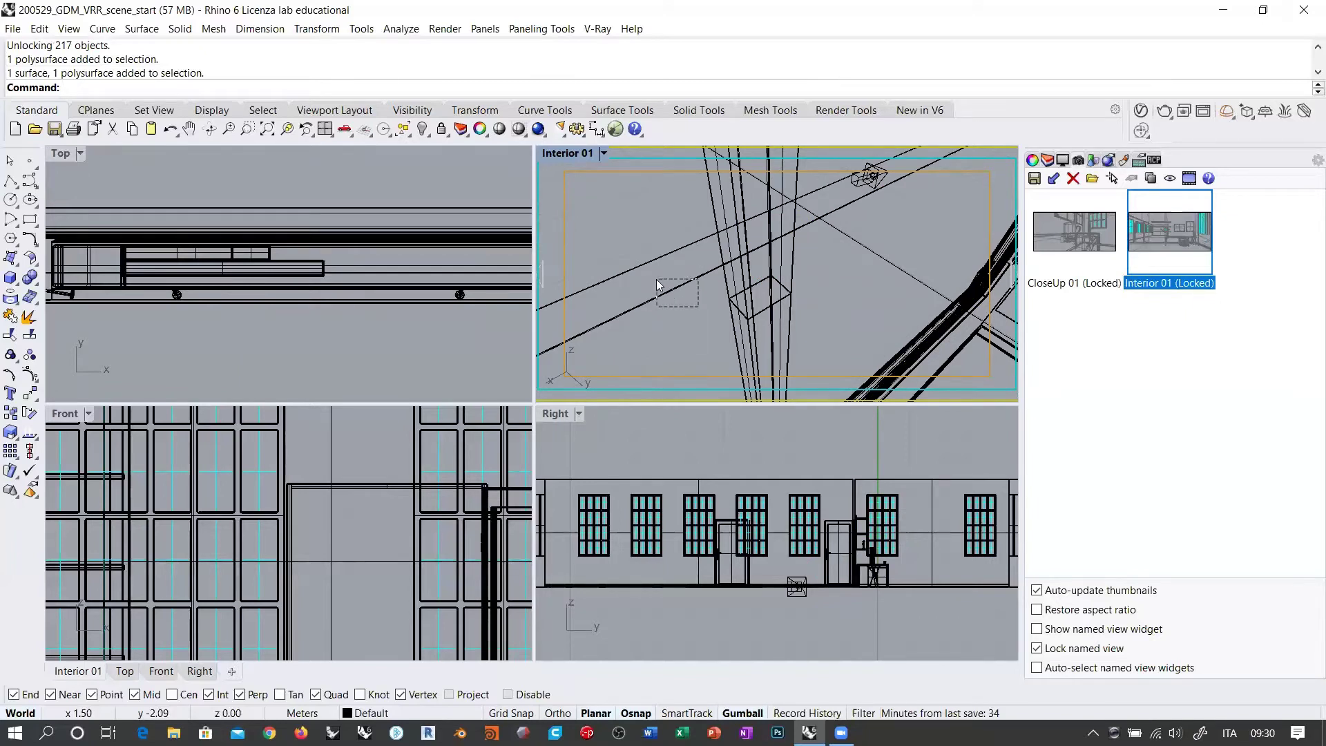
pyautogui.click(658, 286)
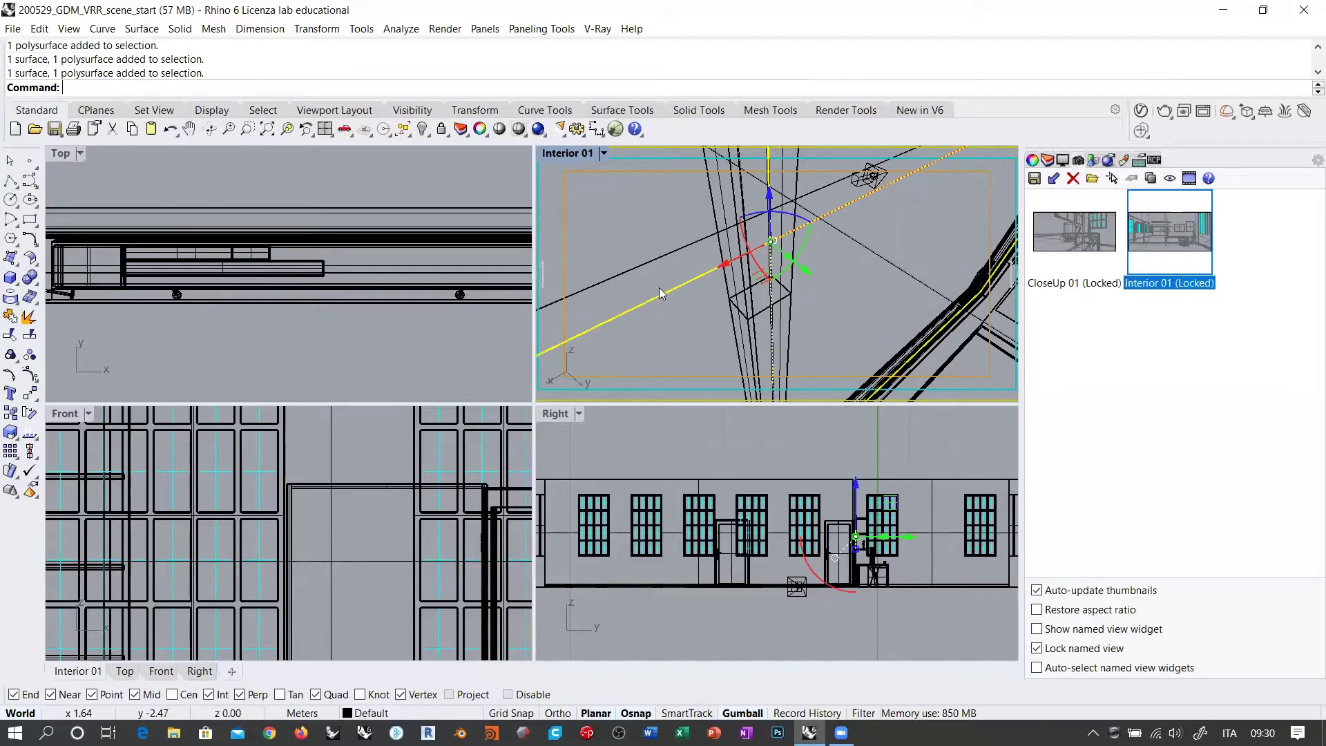
# Show the object properties and select only the wide picture frame's glass, a closed solid polysurface, in the plan view.
pyautogui.click(1033, 161)
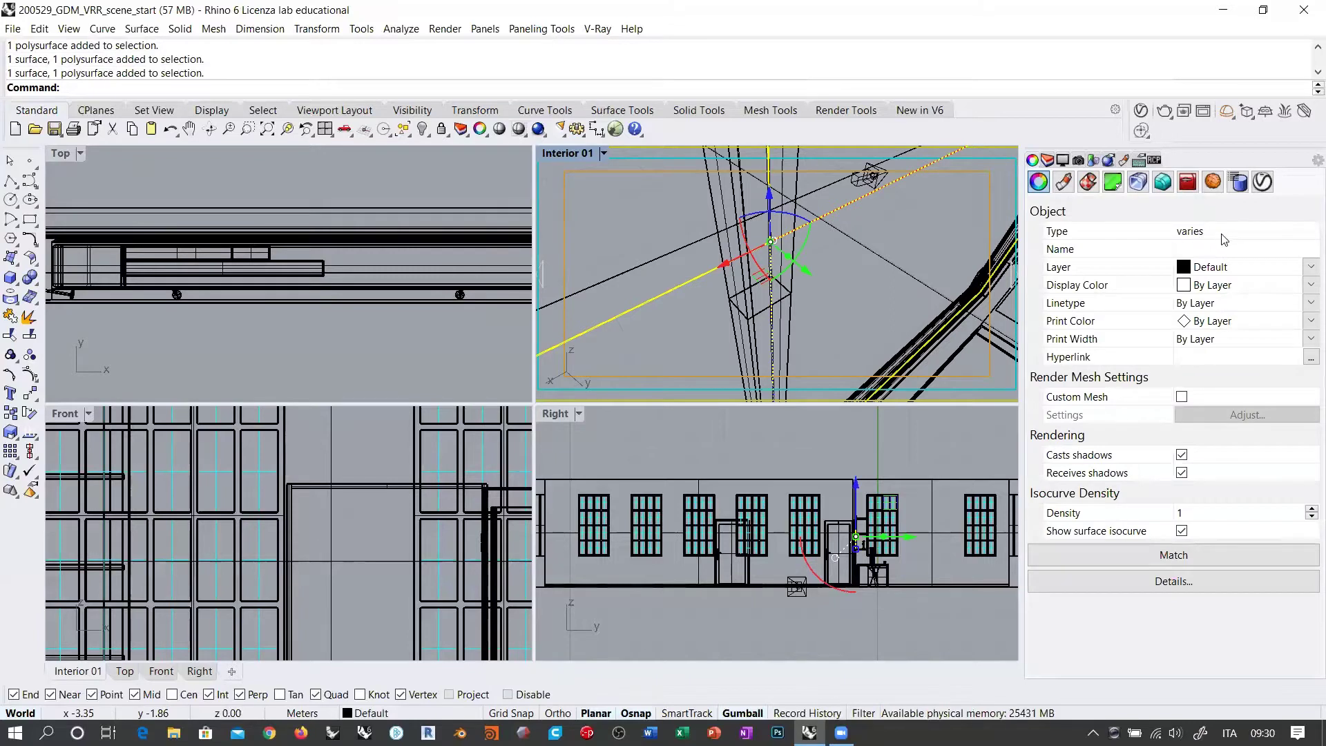
pyautogui.moveTo(297, 235); pyautogui.dragTo(294, 311, button='right')
pyautogui.scroll(10, 370, 311)
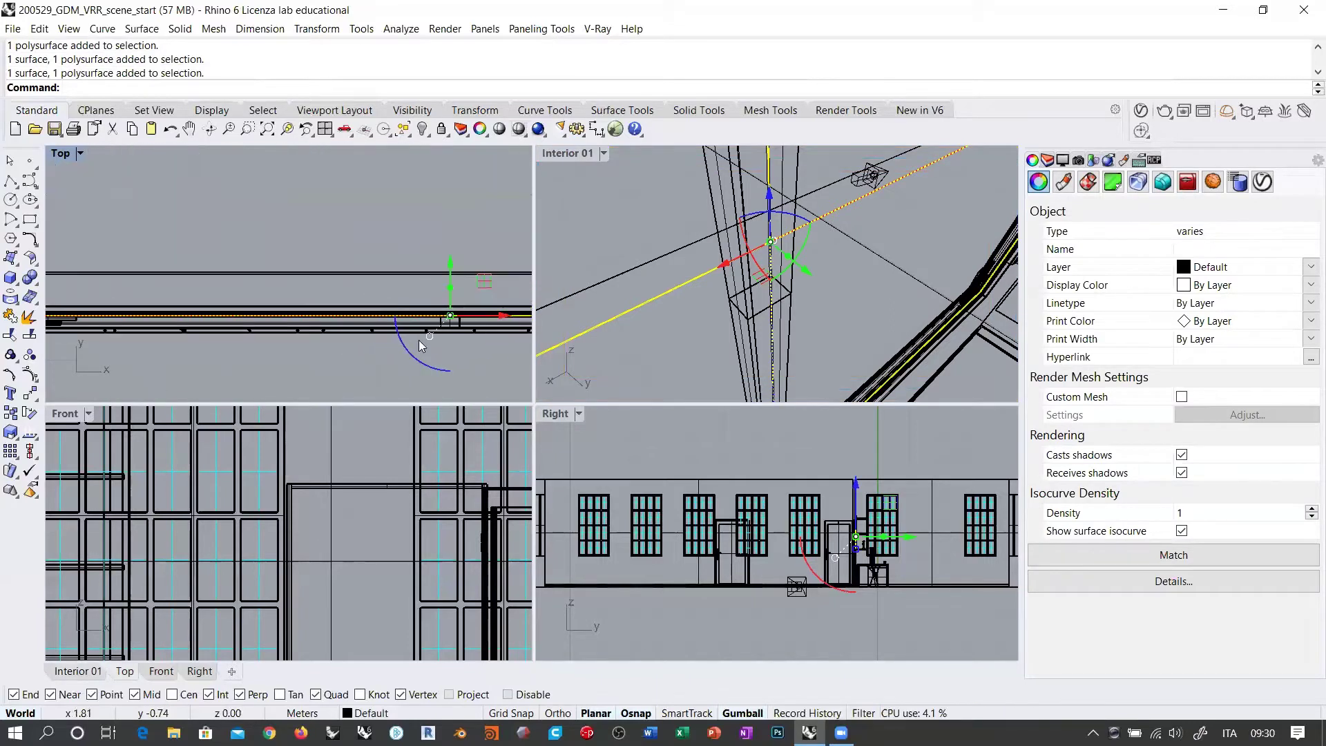
pyautogui.scroll(5, 417, 226)
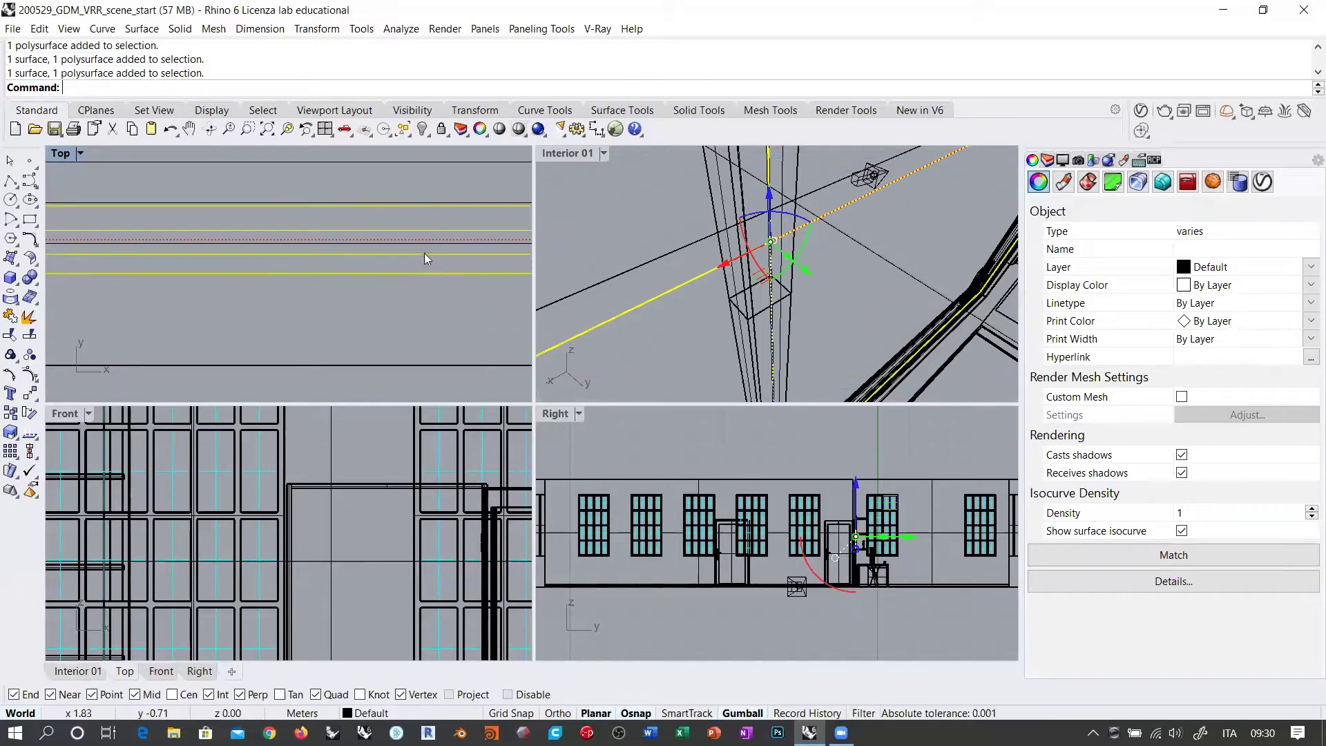
pyautogui.click(392, 277)
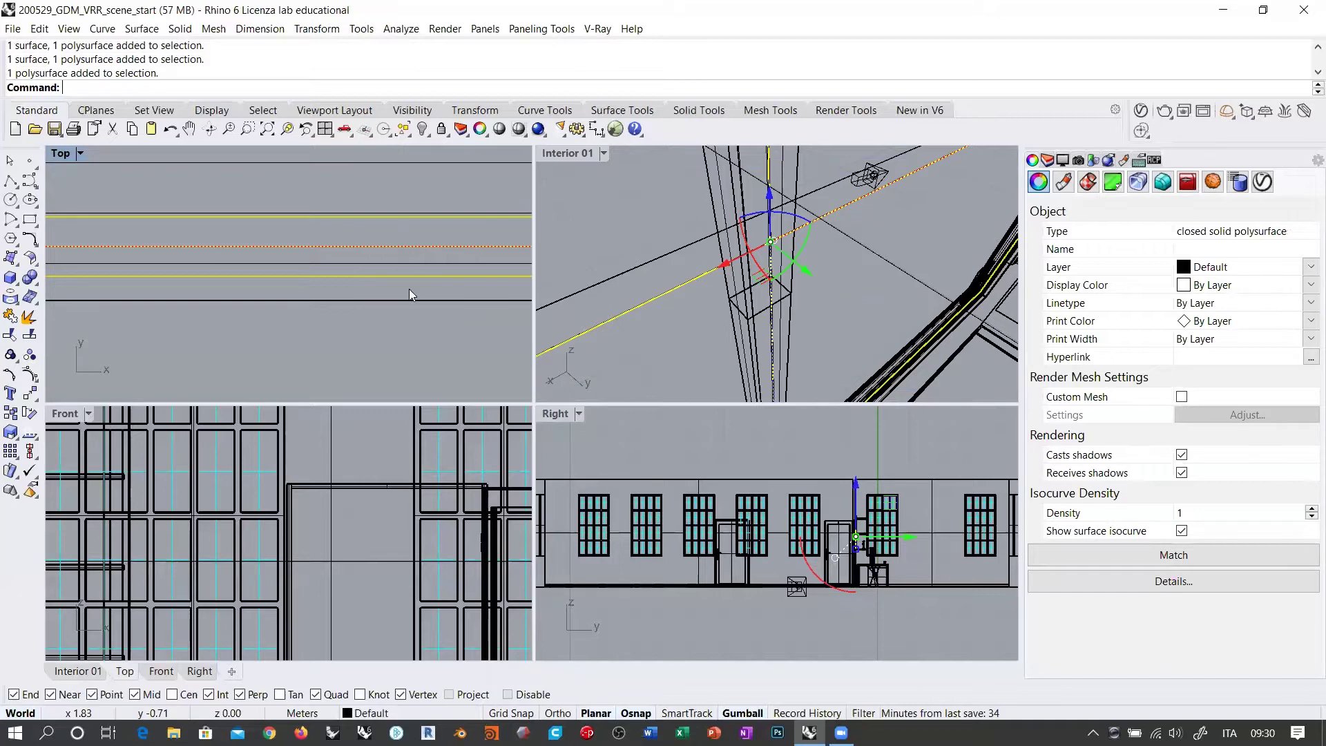
pyautogui.click(411, 300)
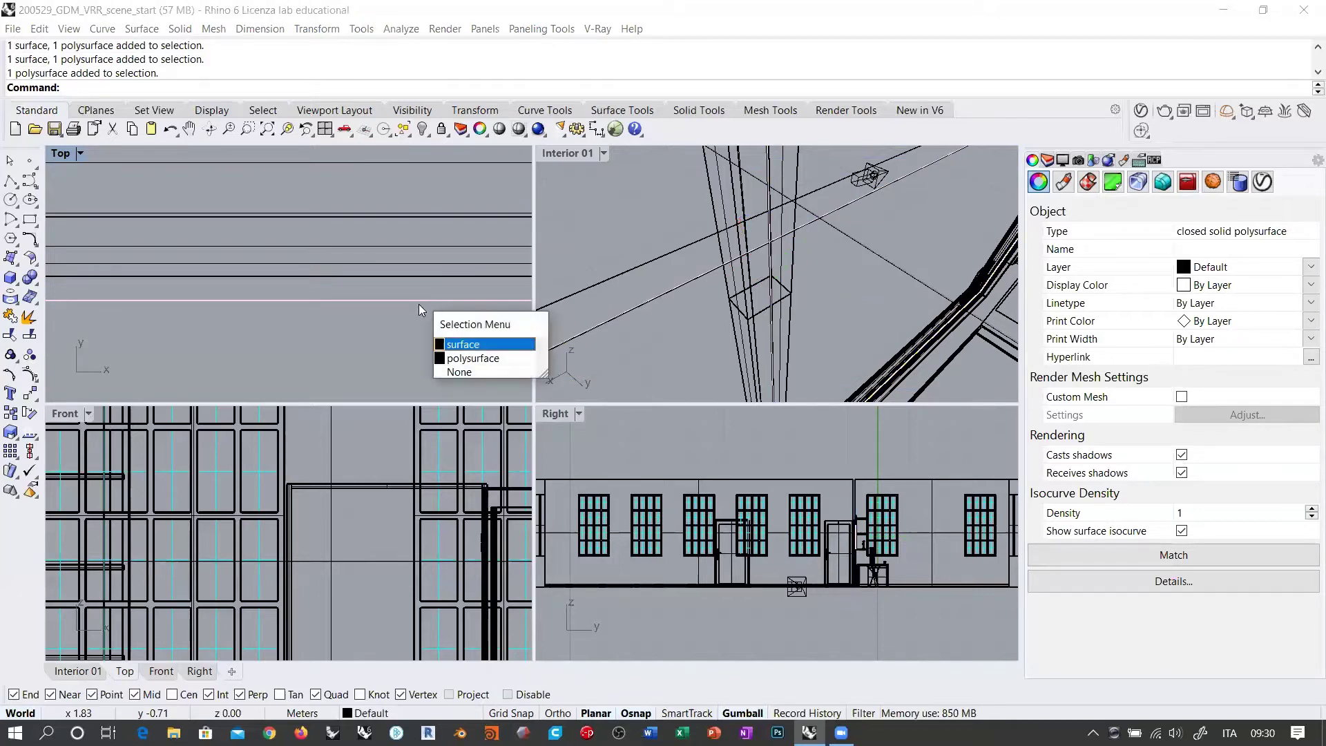
pyautogui.click(423, 275)
# Add the glass polysurface of the neighbouring tall picture frame to the selection.
pyautogui.moveTo(813, 297); pyautogui.dragTo(815, 221, button='right')
pyautogui.scroll(5, 814, 220)
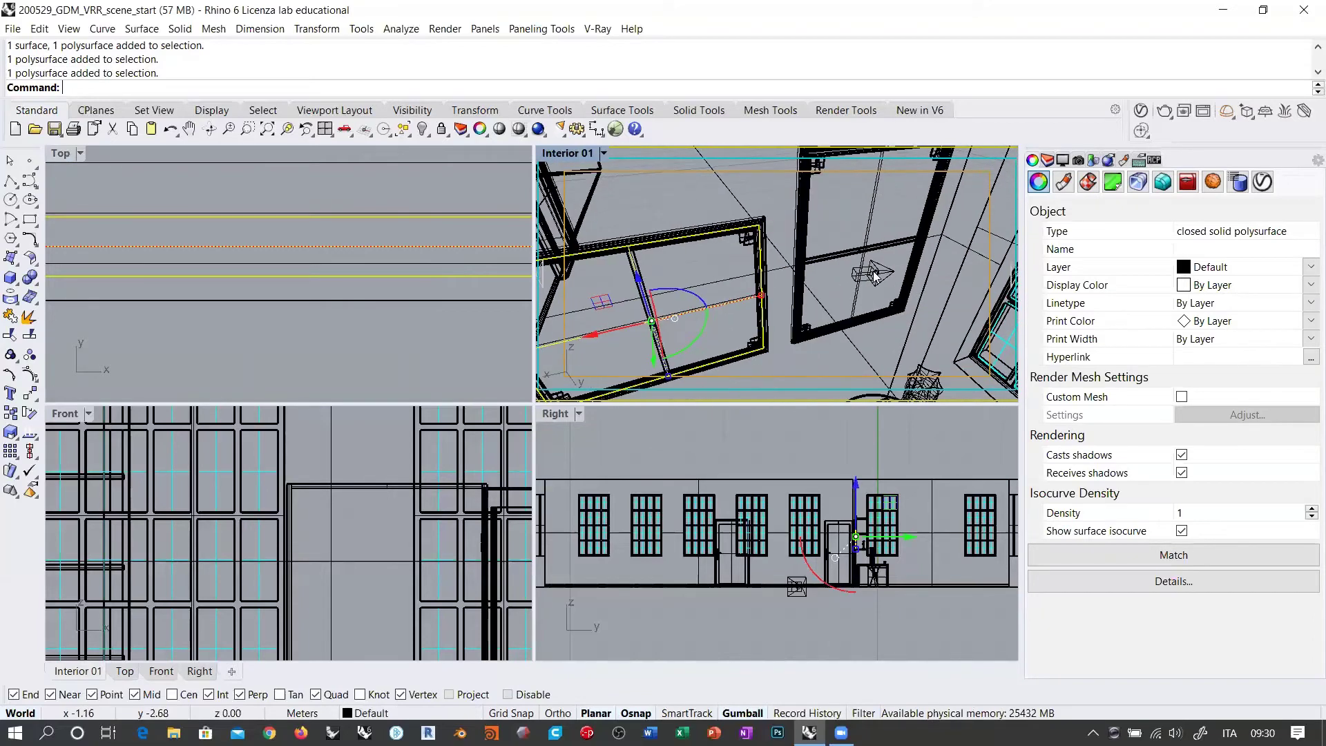
pyautogui.moveTo(798, 266); pyautogui.dragTo(795, 296, button='right')
pyautogui.click(797, 297)
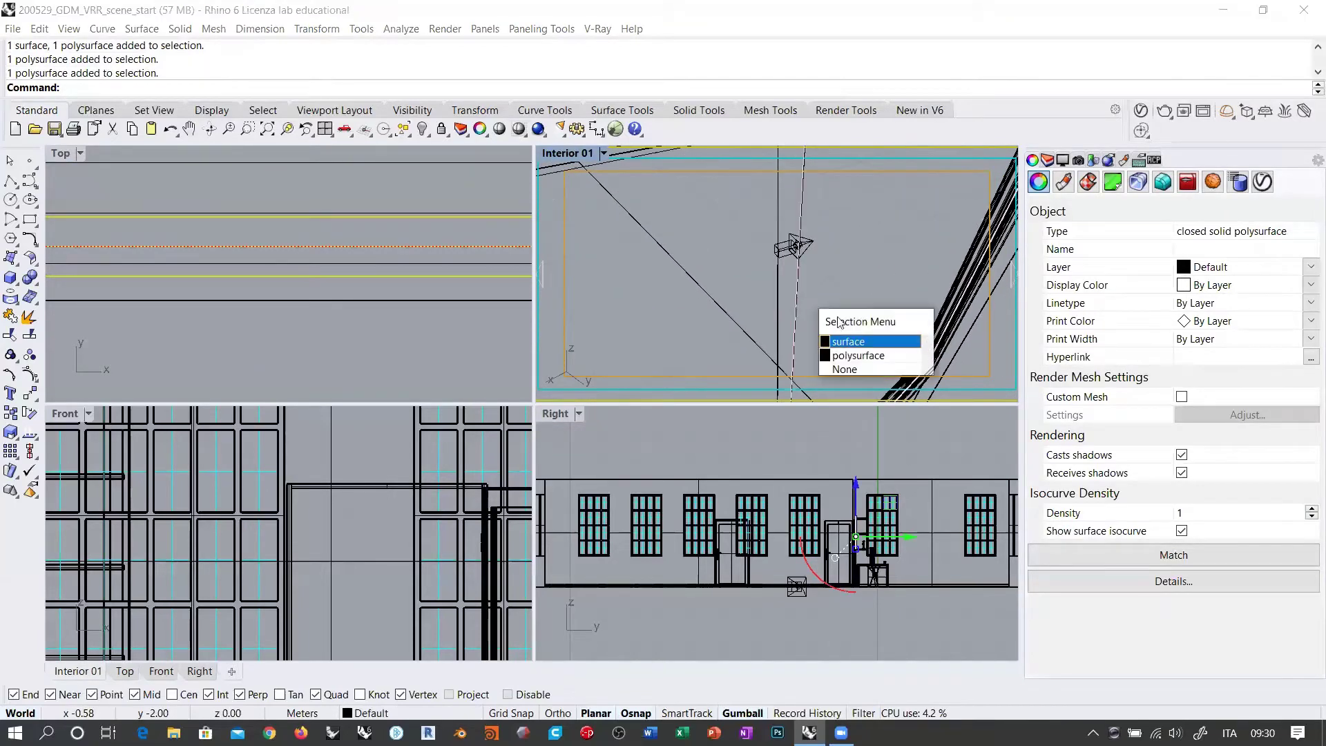
pyautogui.click(845, 361)
pyautogui.scroll(-6, 834, 268)
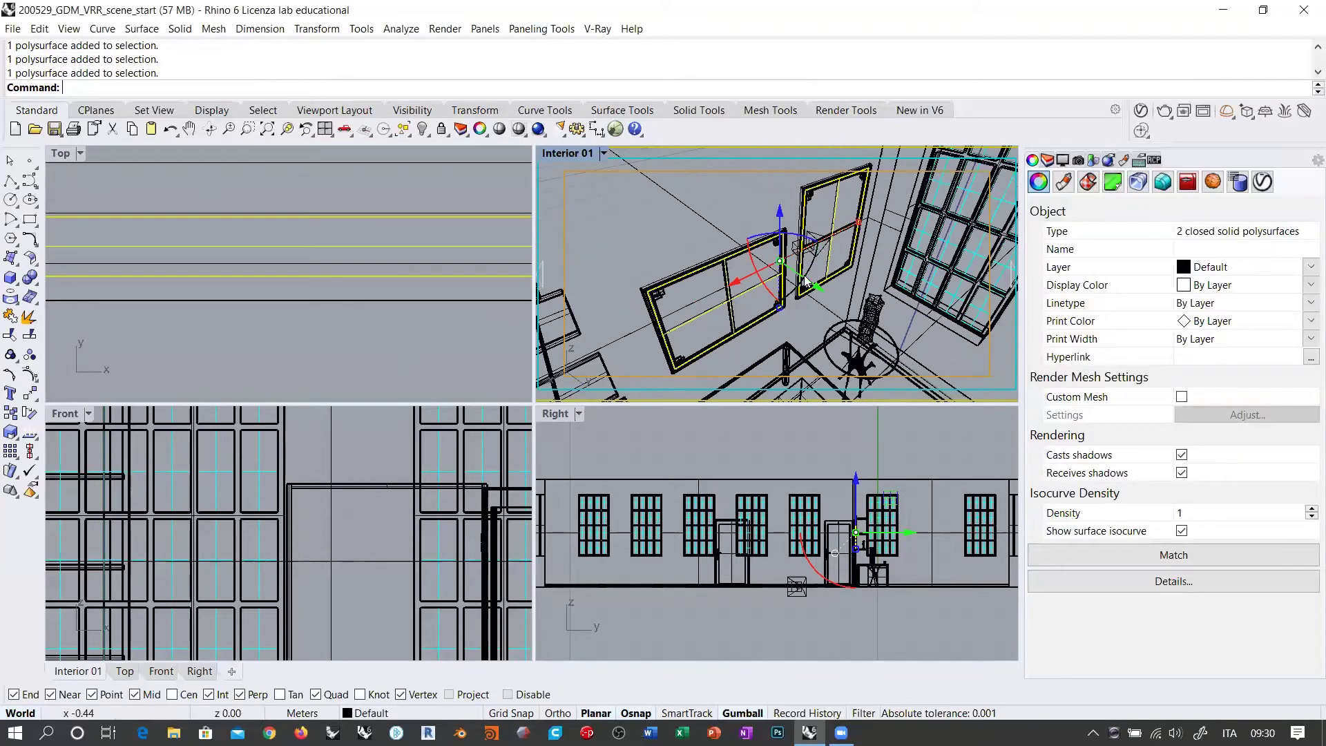
# Set the display color of the two selected picture-frame glass panels to Cyan and deselect them.
pyautogui.click(1198, 287)
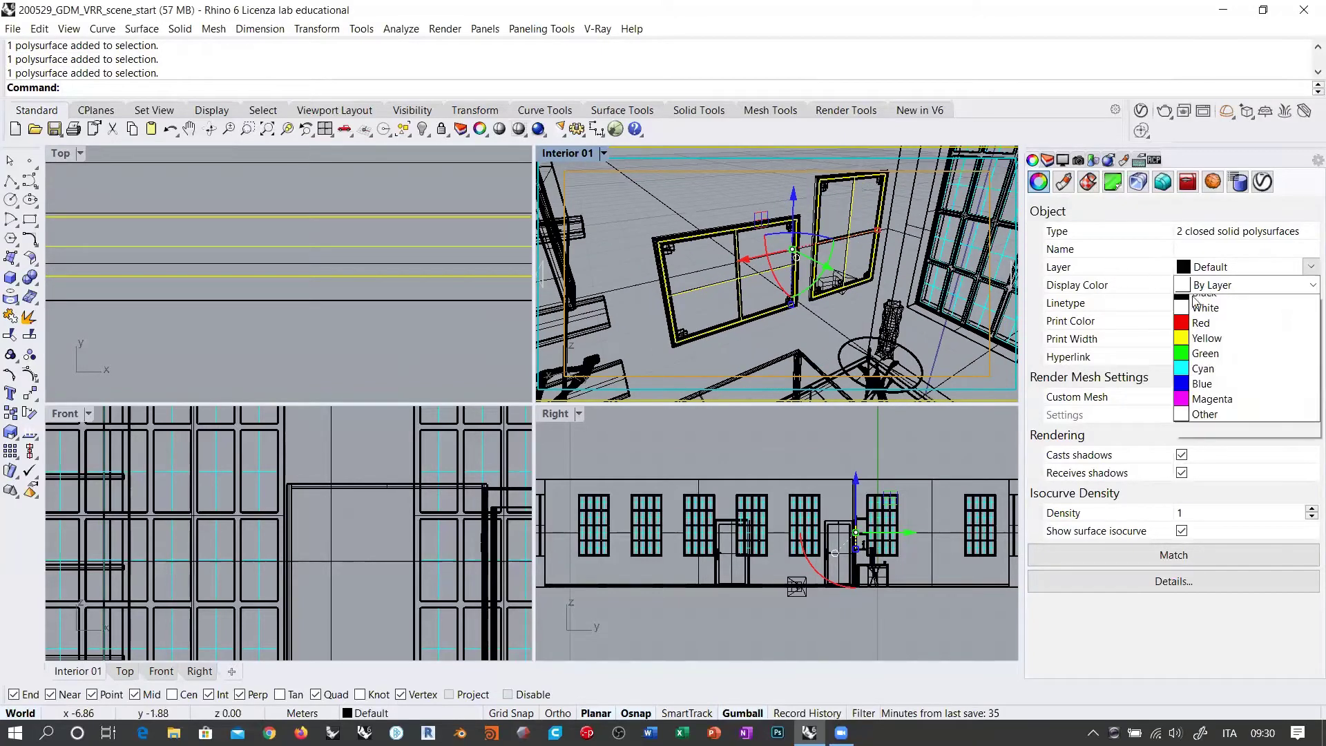
pyautogui.click(1203, 410)
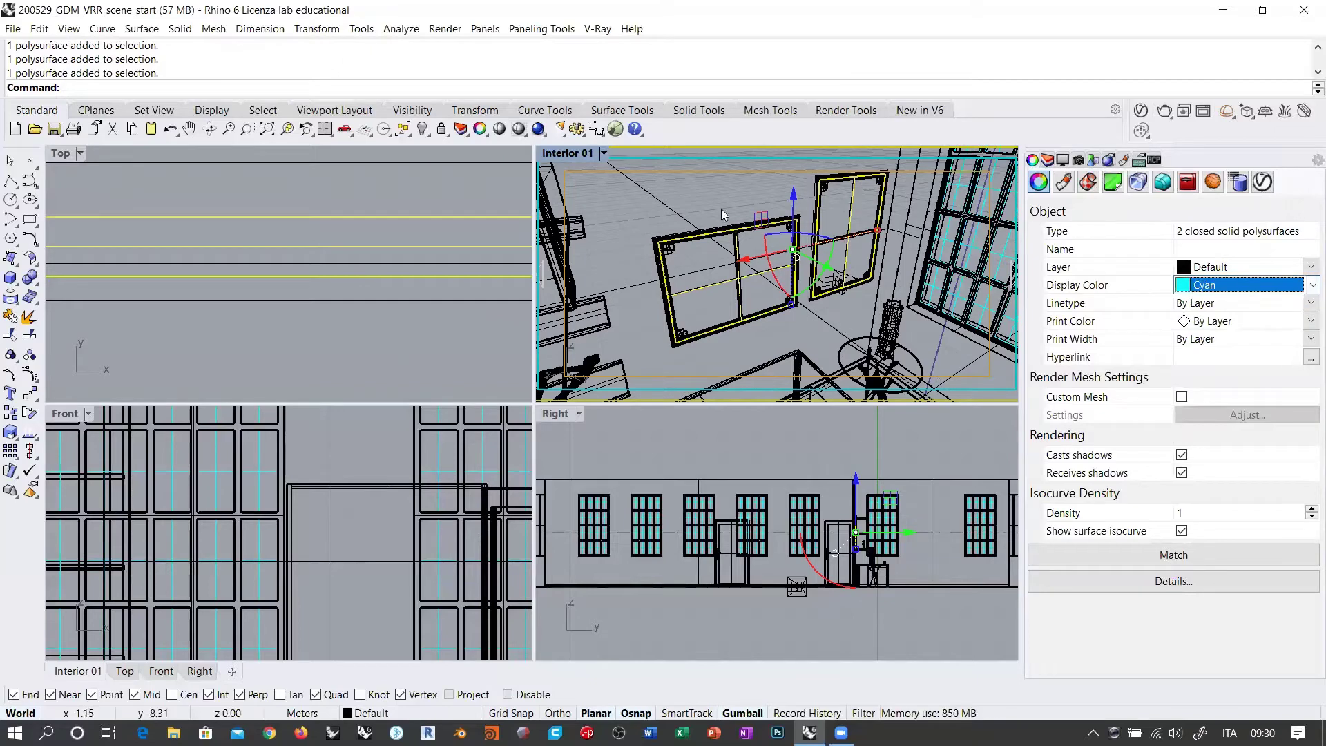
pyautogui.click(721, 208)
# Select the window glass group and extend the selection to every object with the same display color.
pyautogui.moveTo(720, 209); pyautogui.dragTo(877, 245, button='right')
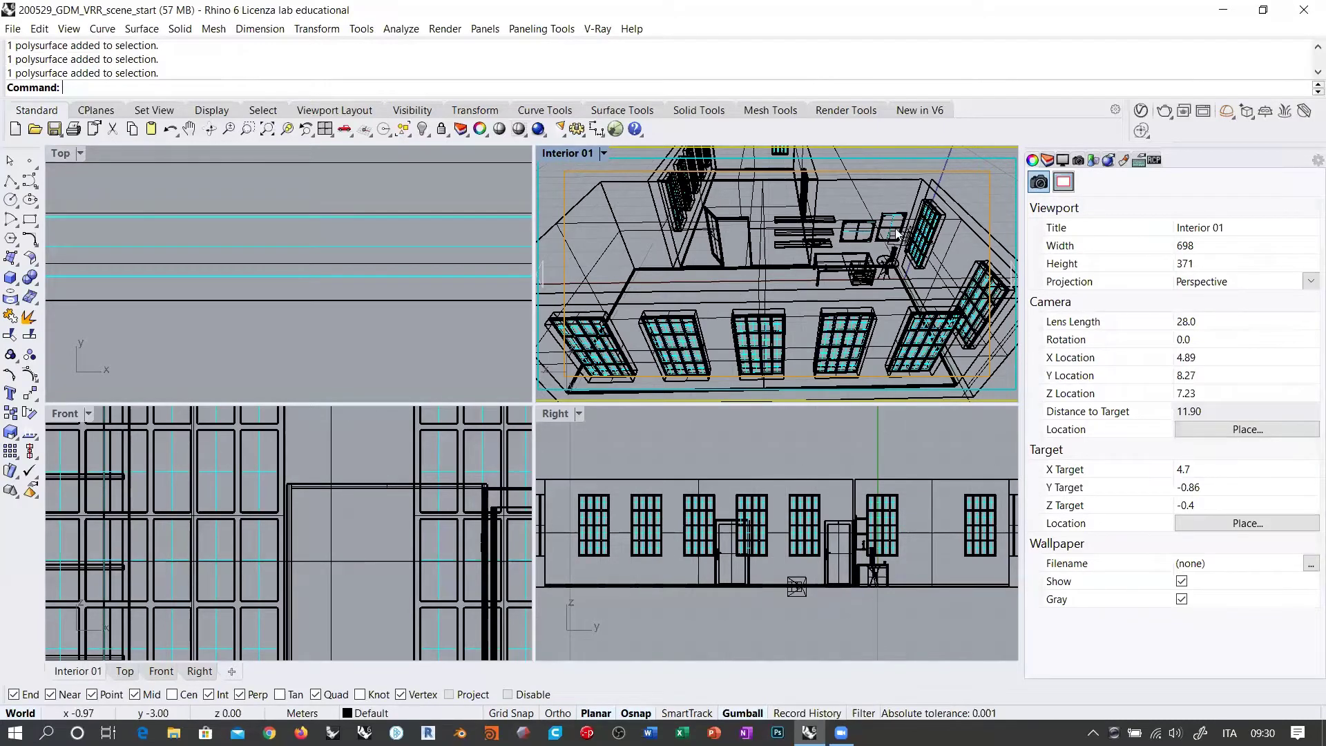
pyautogui.scroll(6, 803, 349)
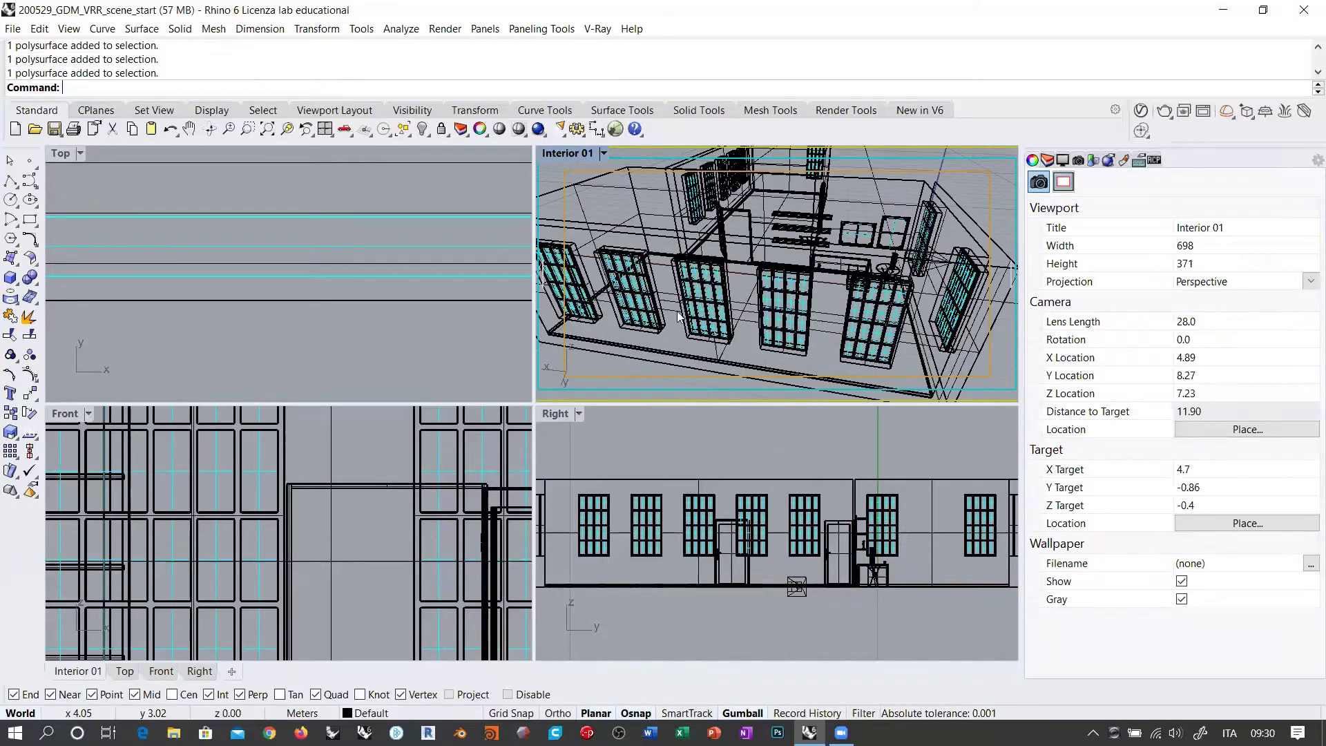
pyautogui.click(803, 344)
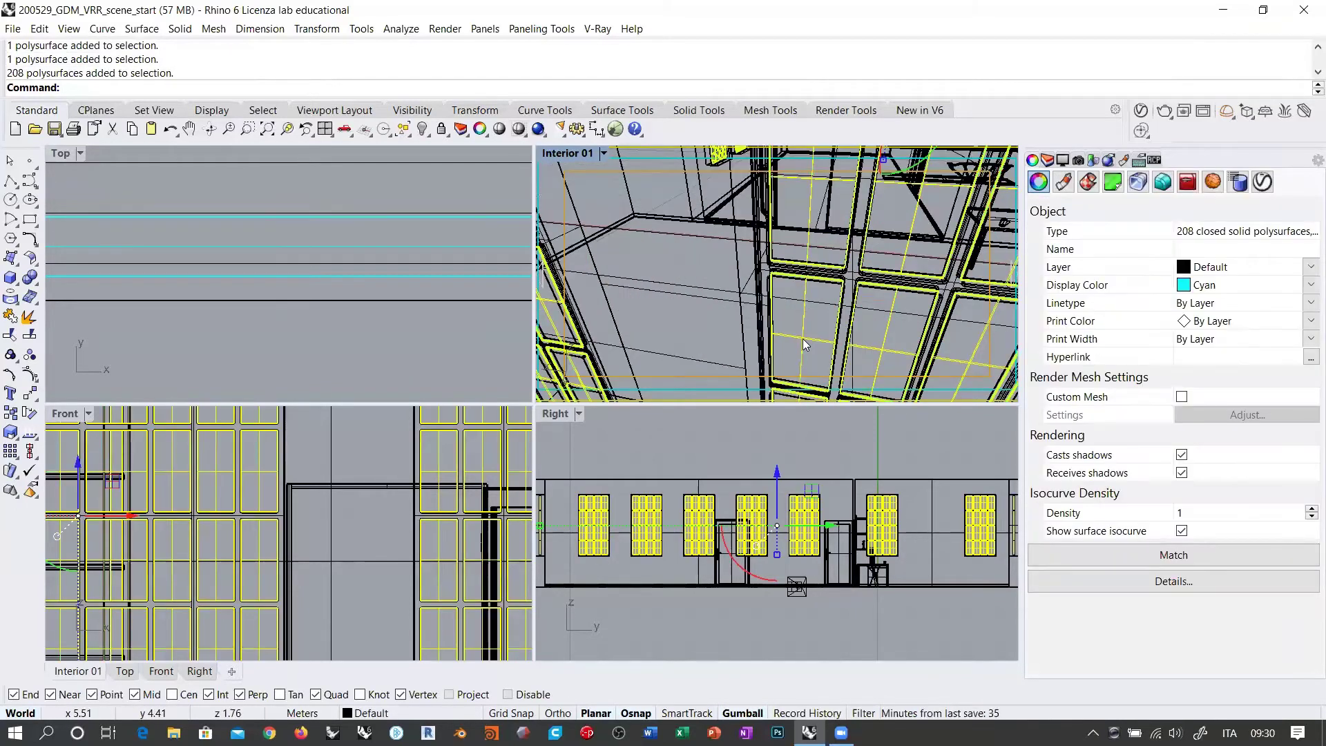
pyautogui.click(403, 129)
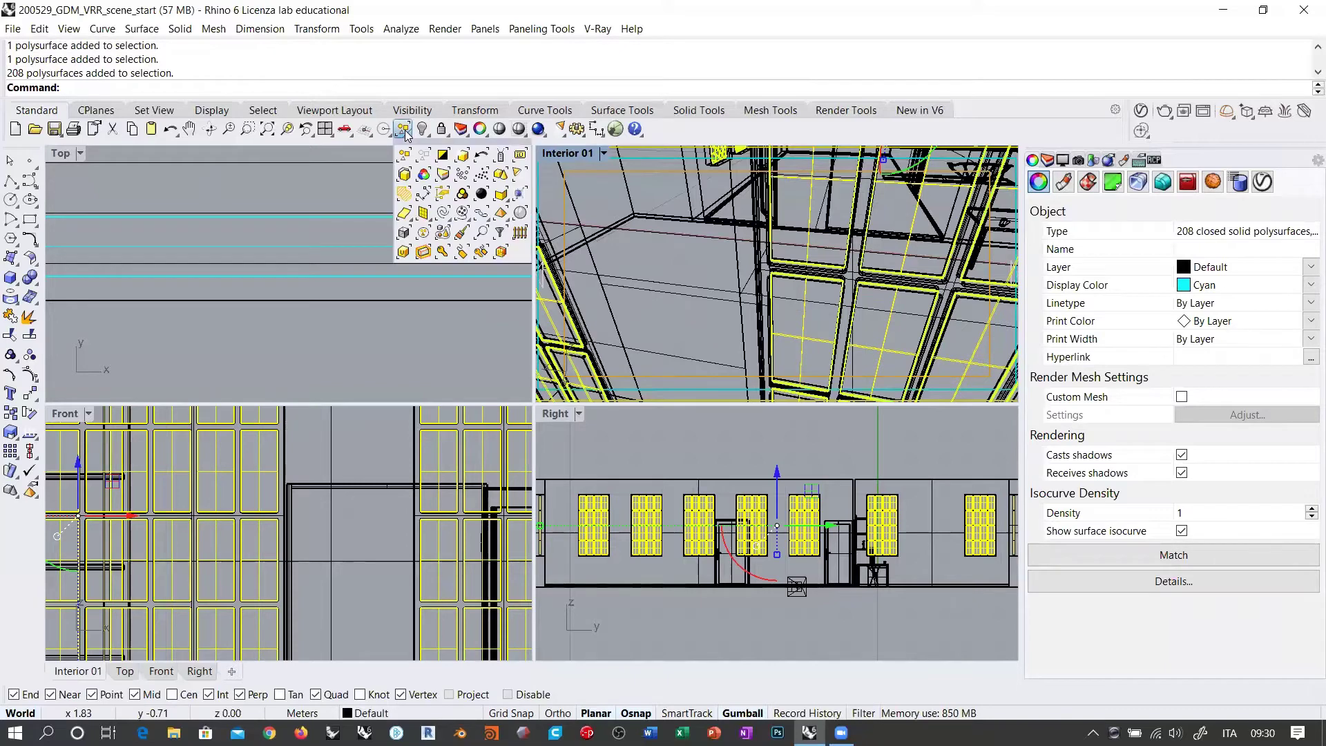
pyautogui.click(423, 173)
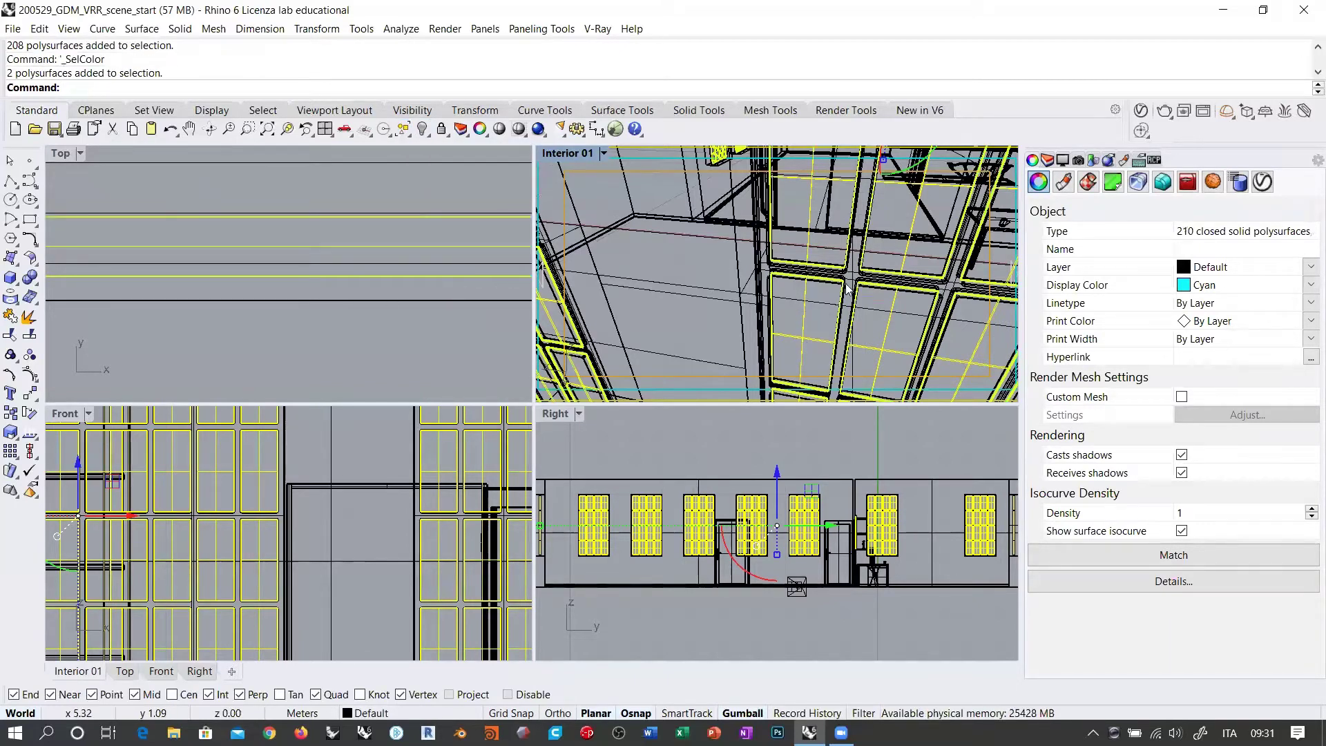
# Add the round side table's glass top to the selected window and picture-frame glass in the Interior 01 view.
pyautogui.scroll(-5, 829, 276)
pyautogui.moveTo(816, 271); pyautogui.dragTo(822, 309, button='right')
pyautogui.scroll(3, 805, 263)
pyautogui.scroll(3, 822, 309)
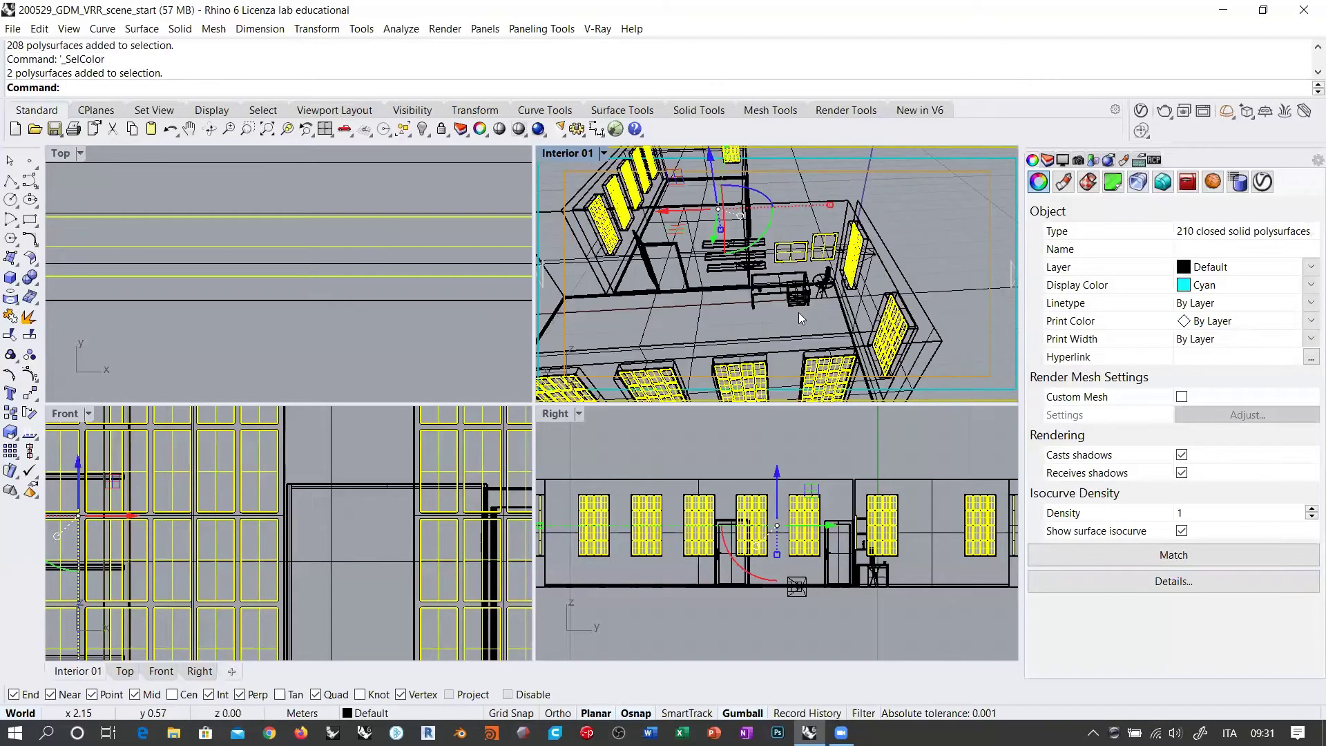
pyautogui.scroll(4, 827, 248)
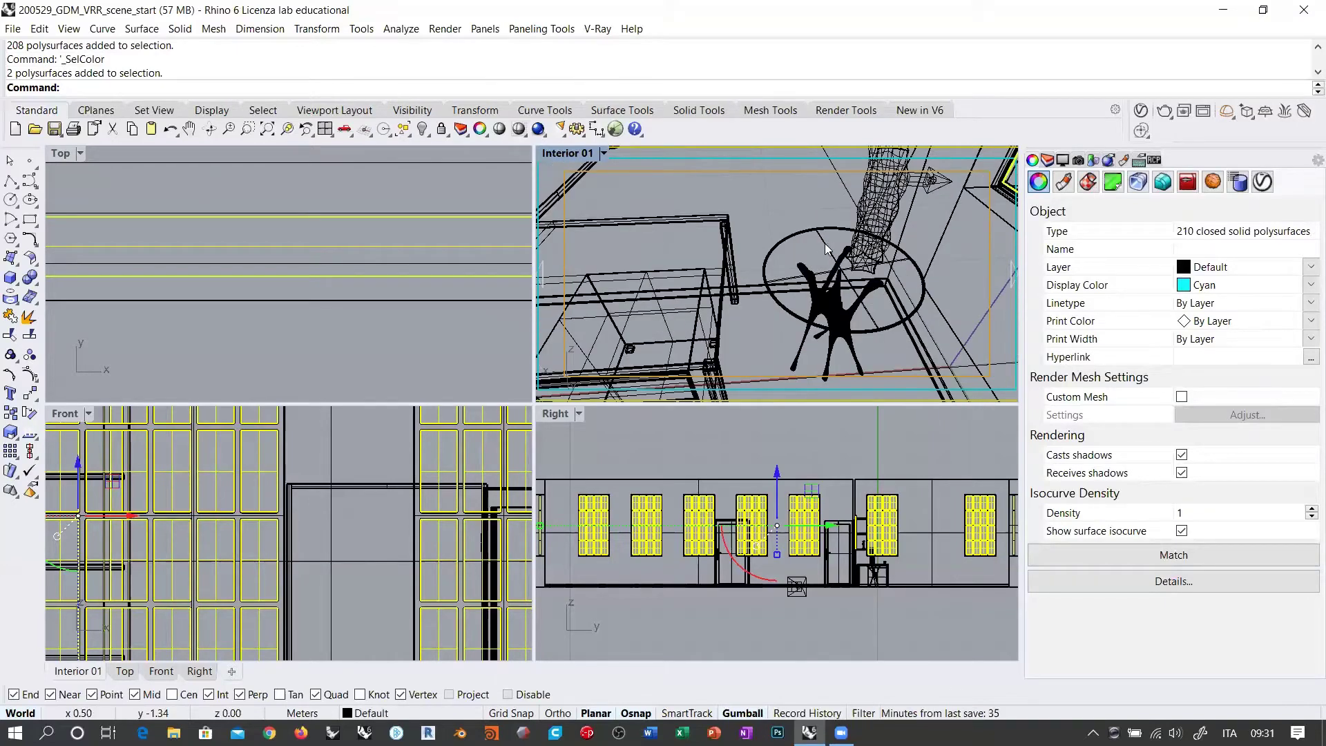
pyautogui.keyDown('shift'); pyautogui.click(839, 313); pyautogui.keyUp('shift')
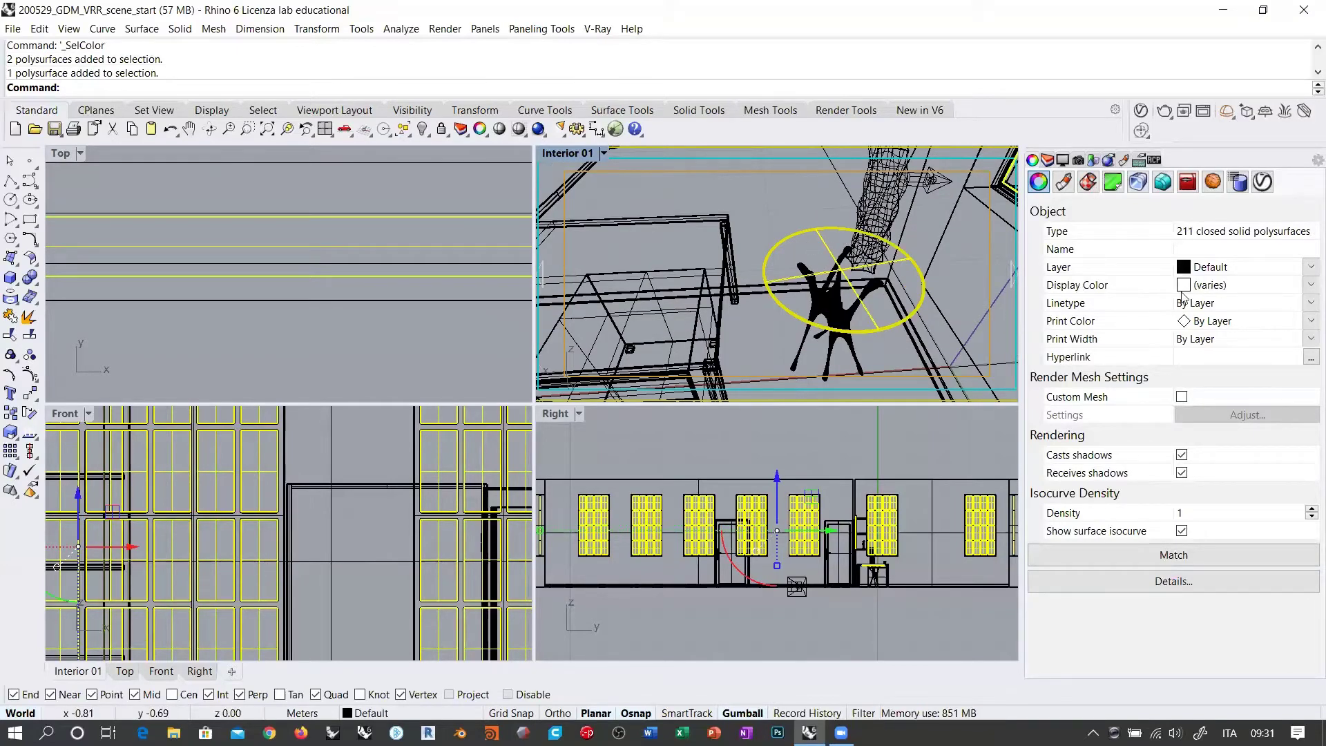
# Set the display color of all selected glass objects to Cyan and deselect them.
pyautogui.click(1201, 285)
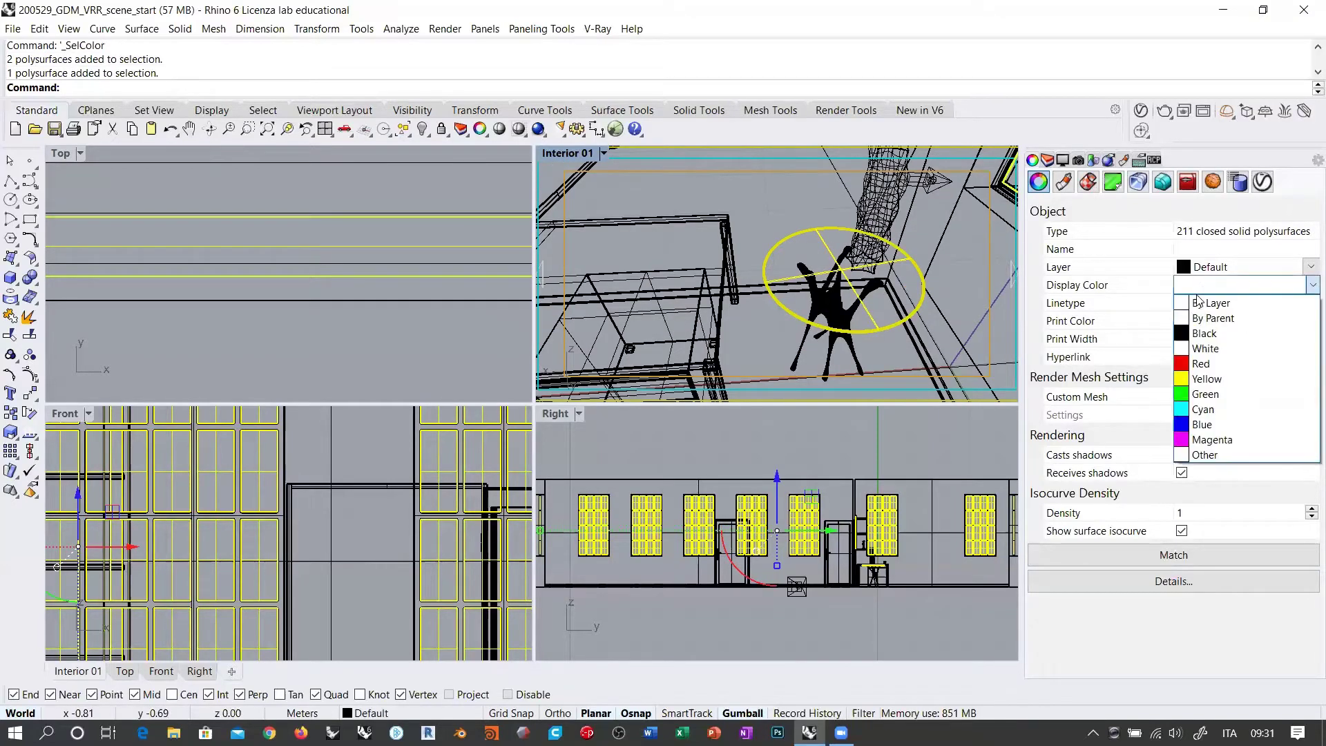
pyautogui.click(1199, 411)
pyautogui.moveTo(850, 296); pyautogui.dragTo(835, 221, button='right')
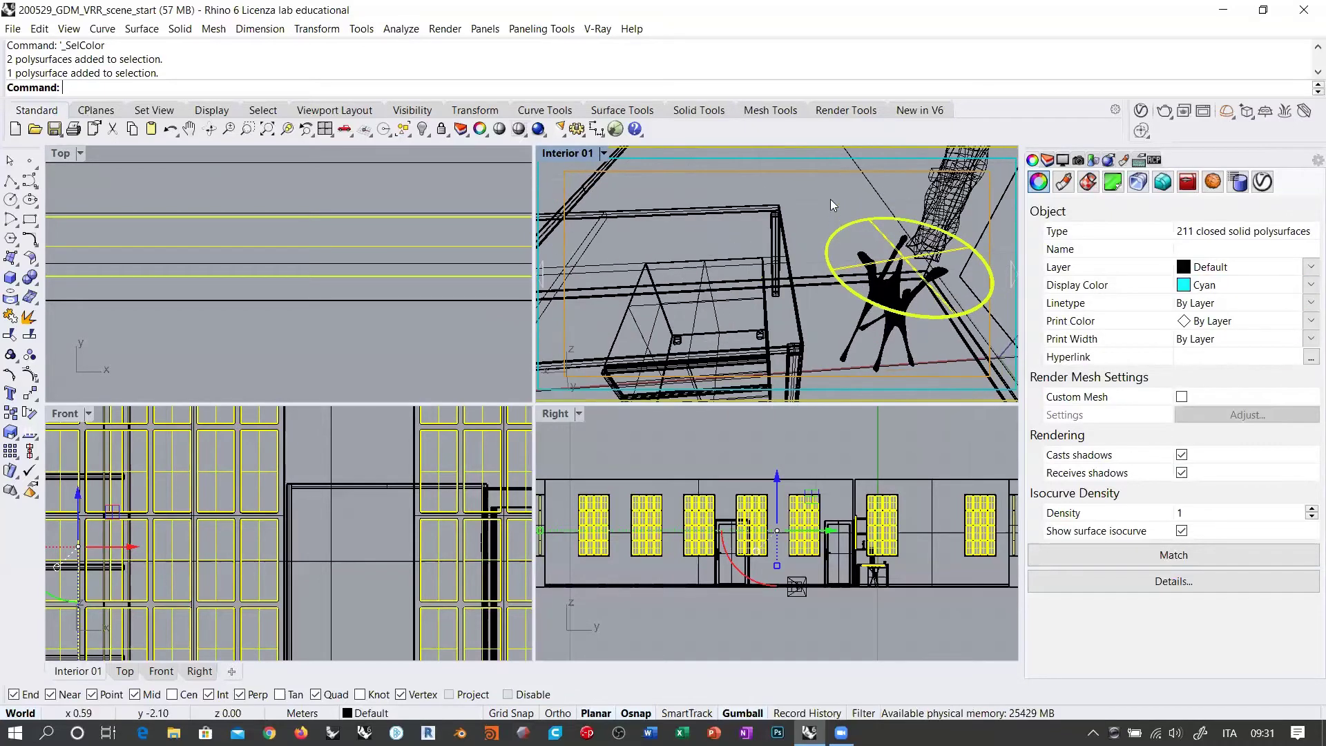
pyautogui.press('Escape')
# Restore the saved named view Interior 01 in the perspective viewport.
pyautogui.scroll(-4, 879, 271)
pyautogui.moveTo(878, 271); pyautogui.dragTo(853, 246, button='right')
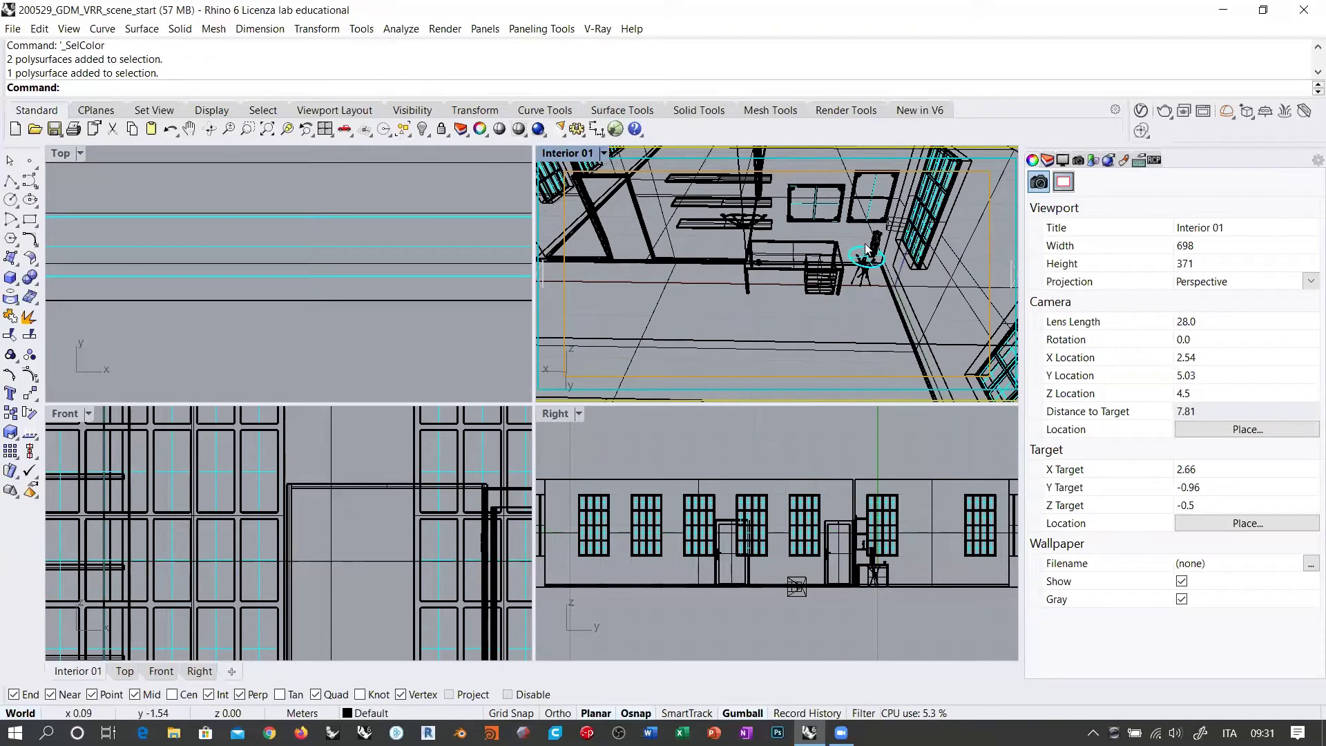
pyautogui.scroll(-4, 866, 246)
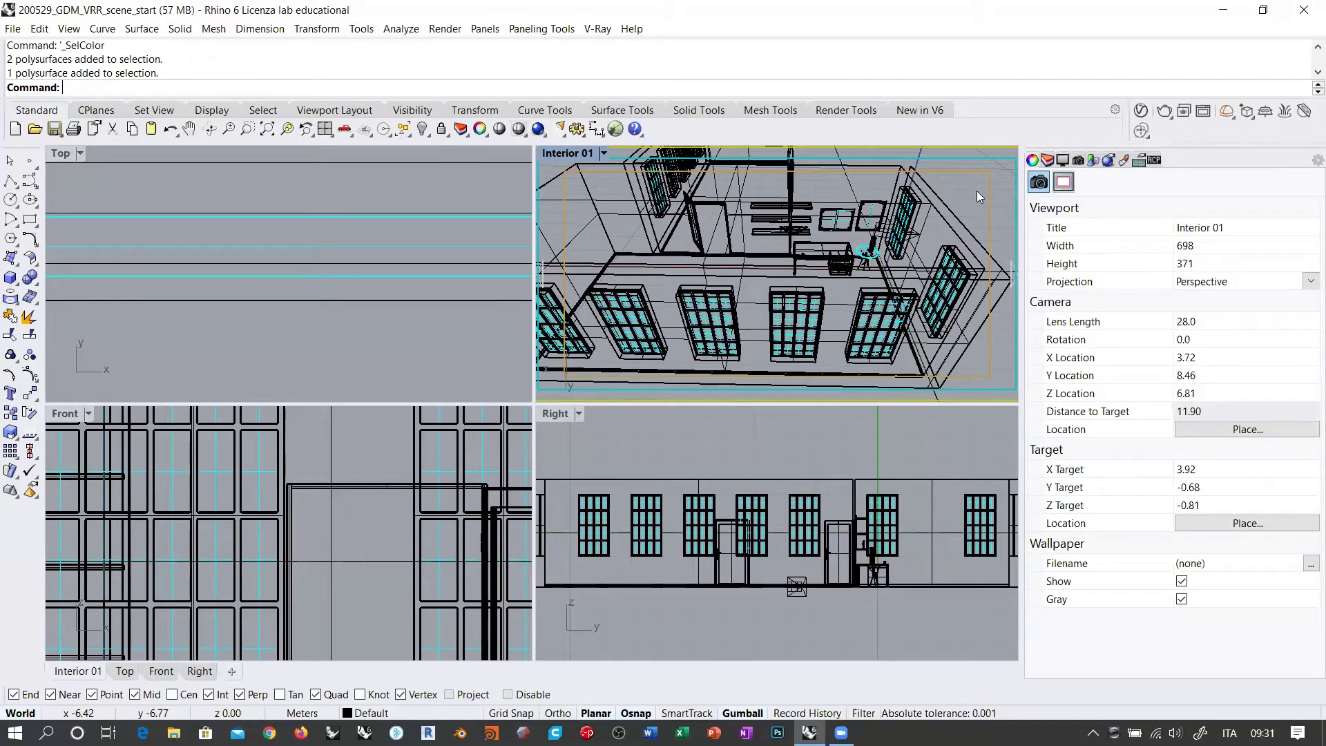
pyautogui.click(1078, 160)
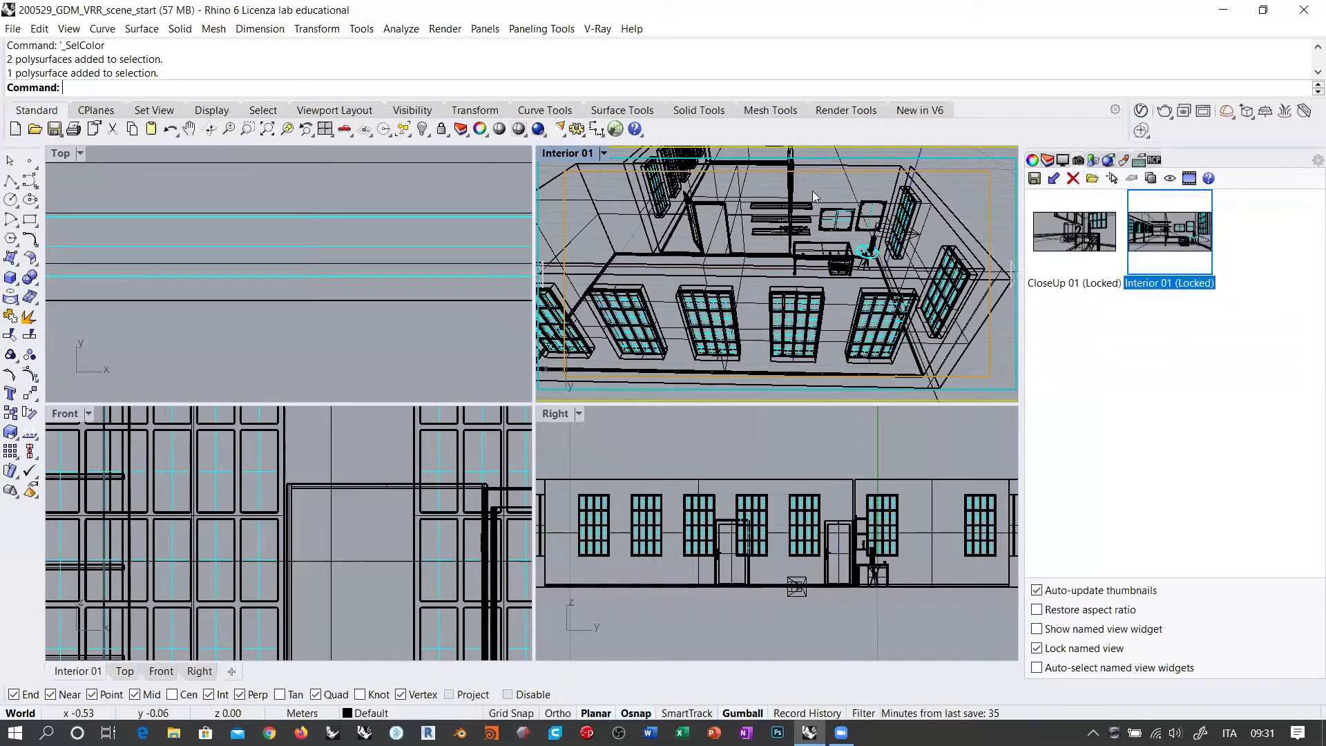
pyautogui.doubleClick(1143, 239)
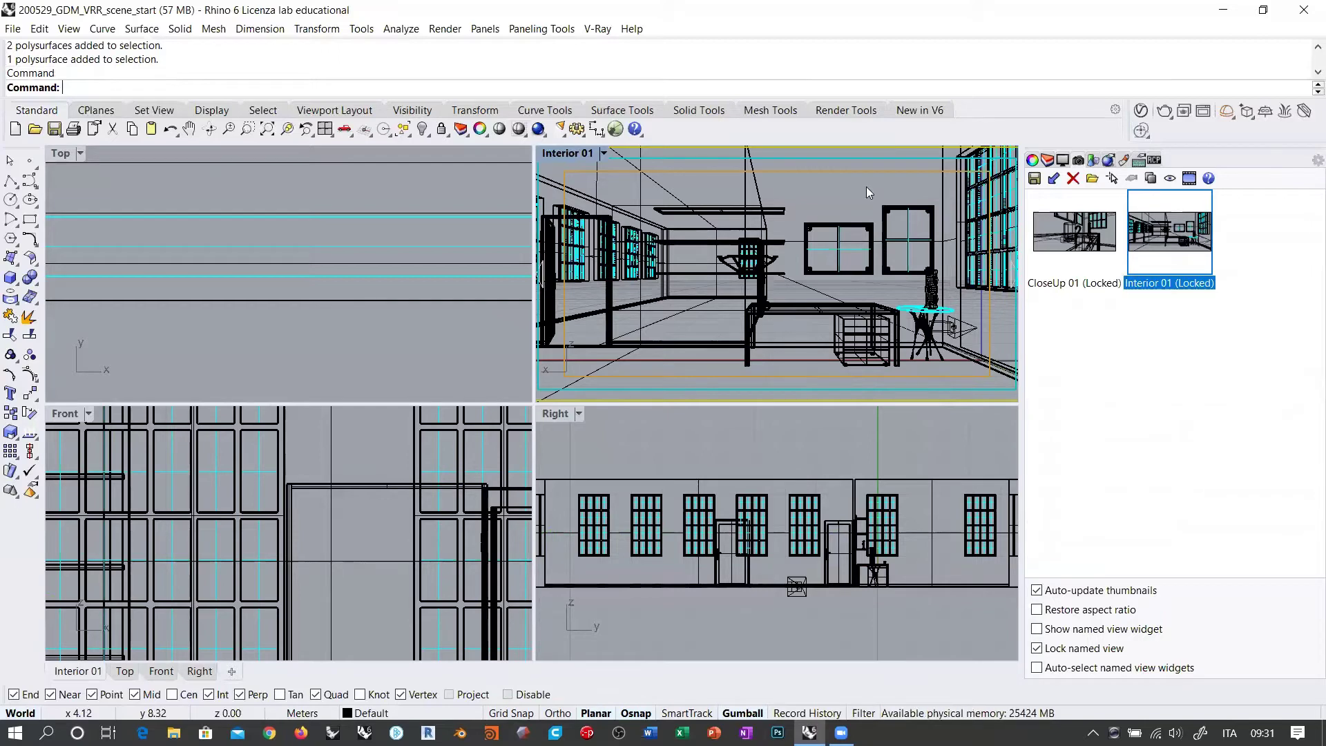
# Try the V-Ray Interactive display mode in the Interior 01 viewport and return it to Wireframe.
pyautogui.click(570, 154)
pyautogui.press('Return')
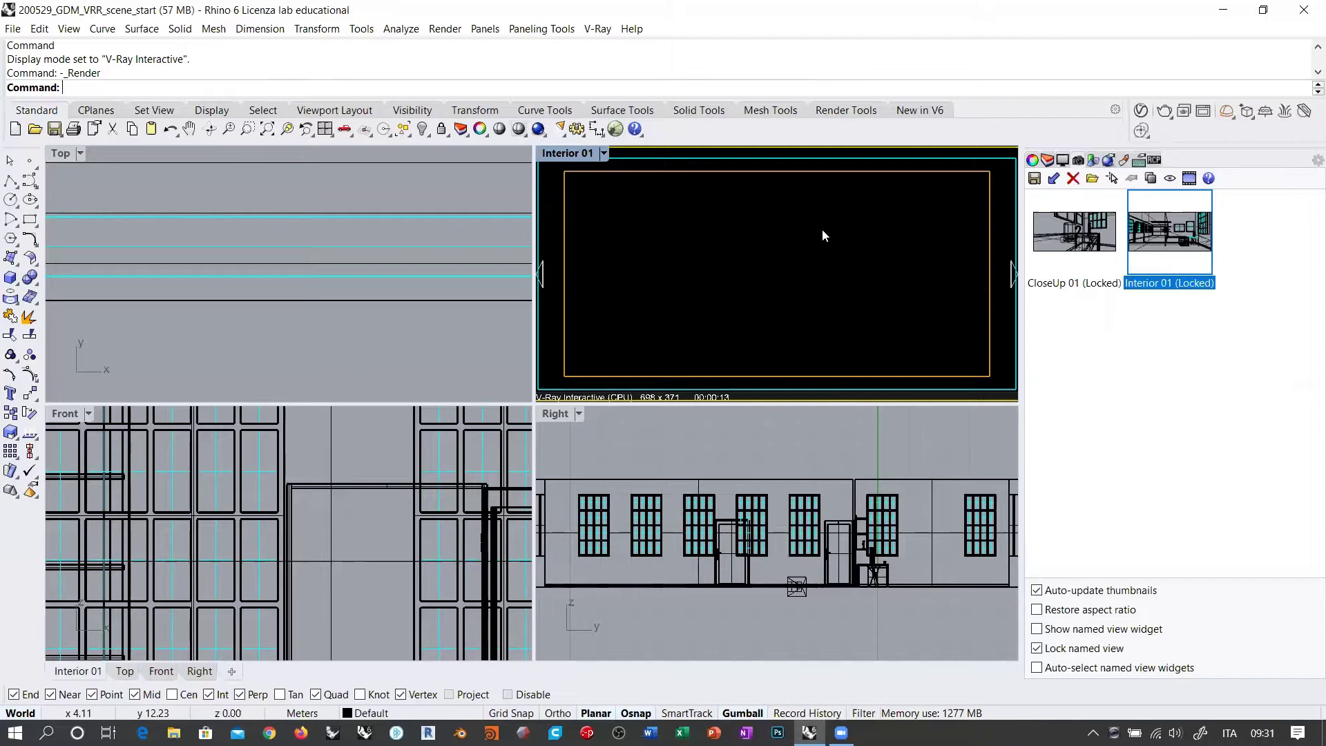
pyautogui.click(584, 153)
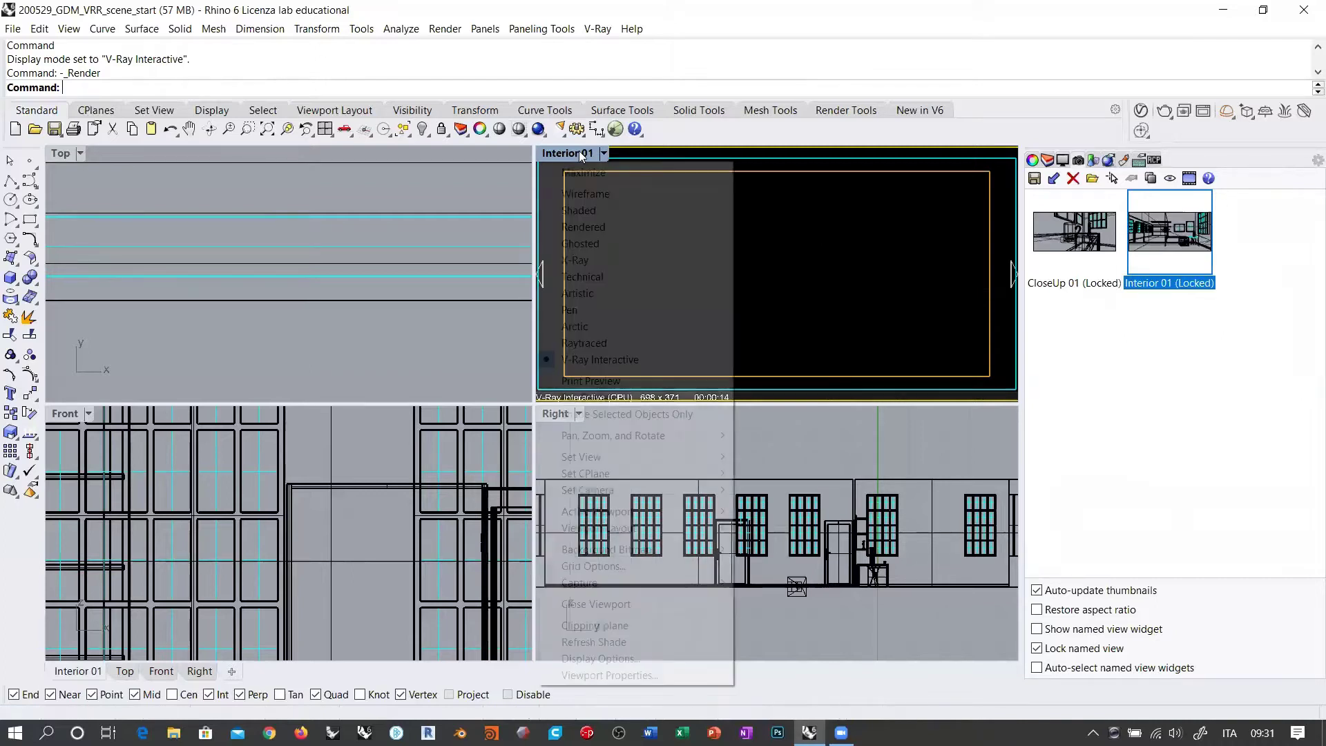
pyautogui.click(580, 194)
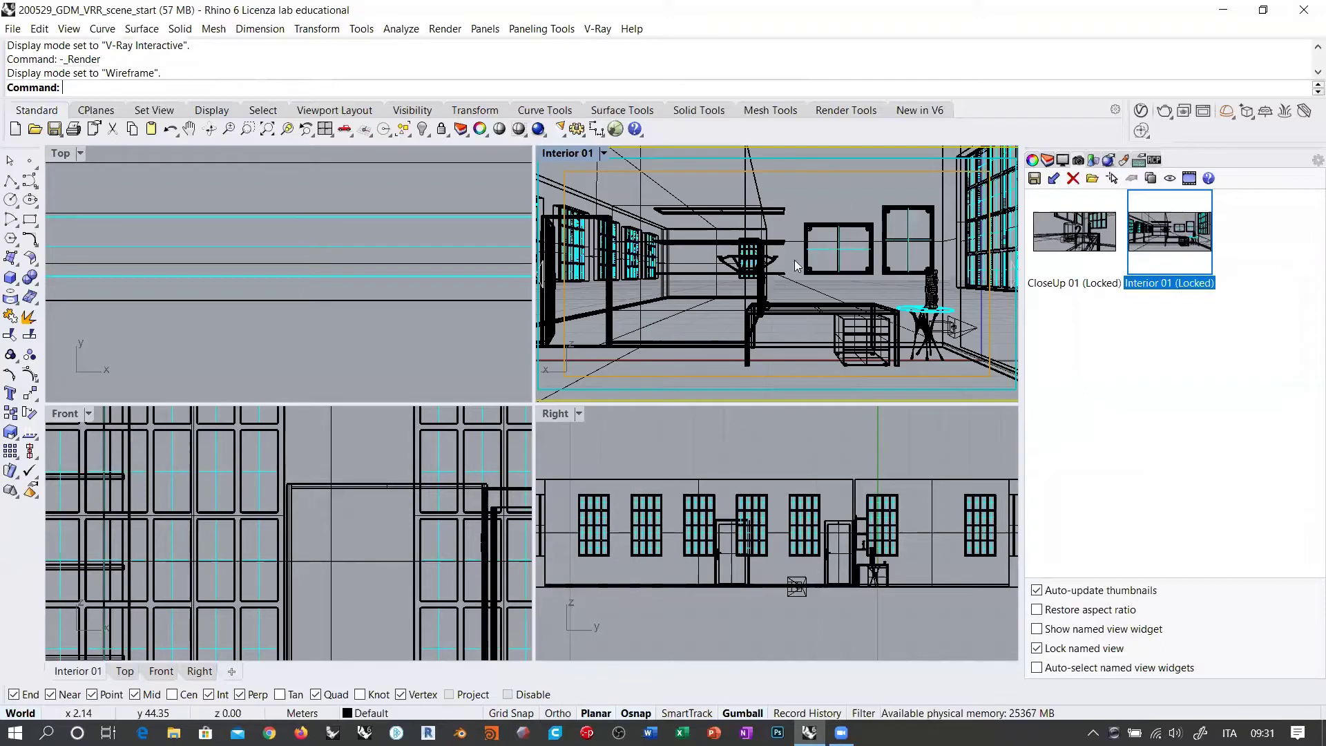
# Select the round glass tabletop and extend the selection to every object with the same display color.
pyautogui.click(898, 304)
pyautogui.click(404, 131)
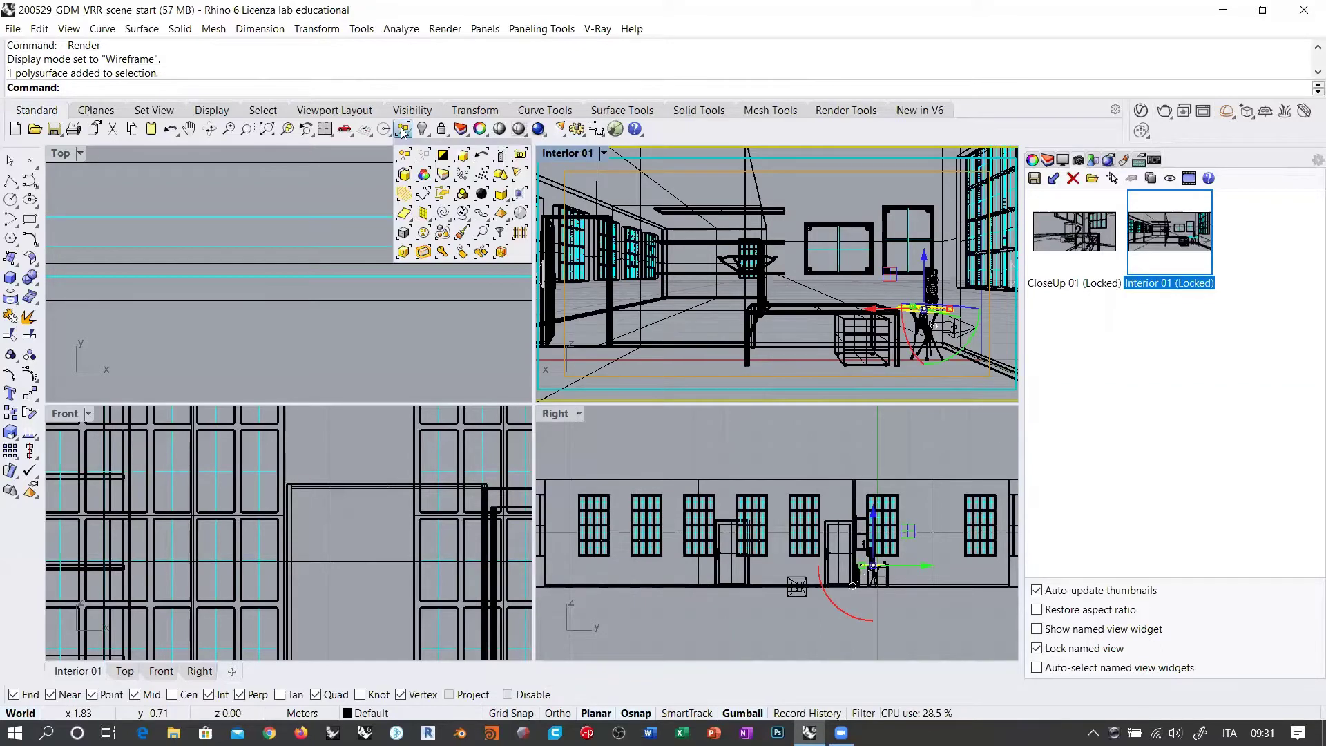
pyautogui.click(423, 178)
# Open the V-Ray Asset Editor, collapse its Render settings and show the list of creatable material types.
pyautogui.click(1140, 112)
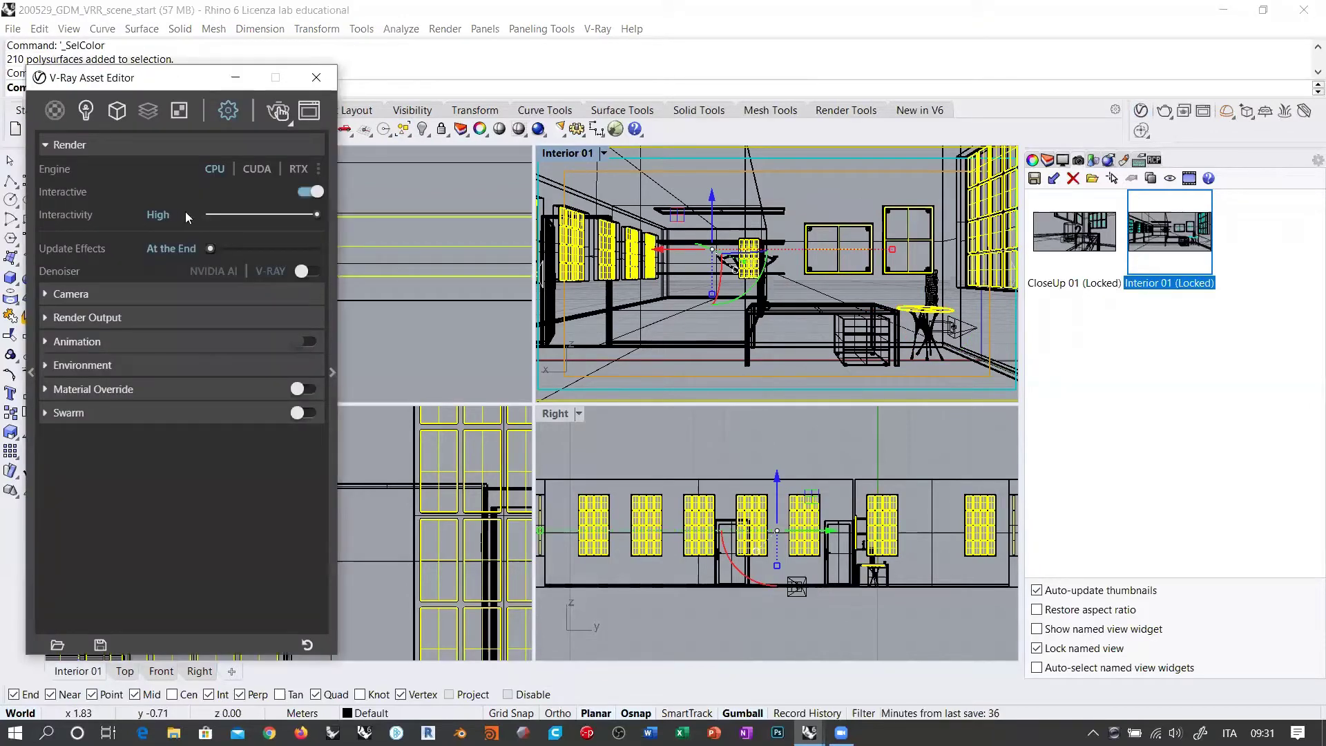
pyautogui.click(72, 146)
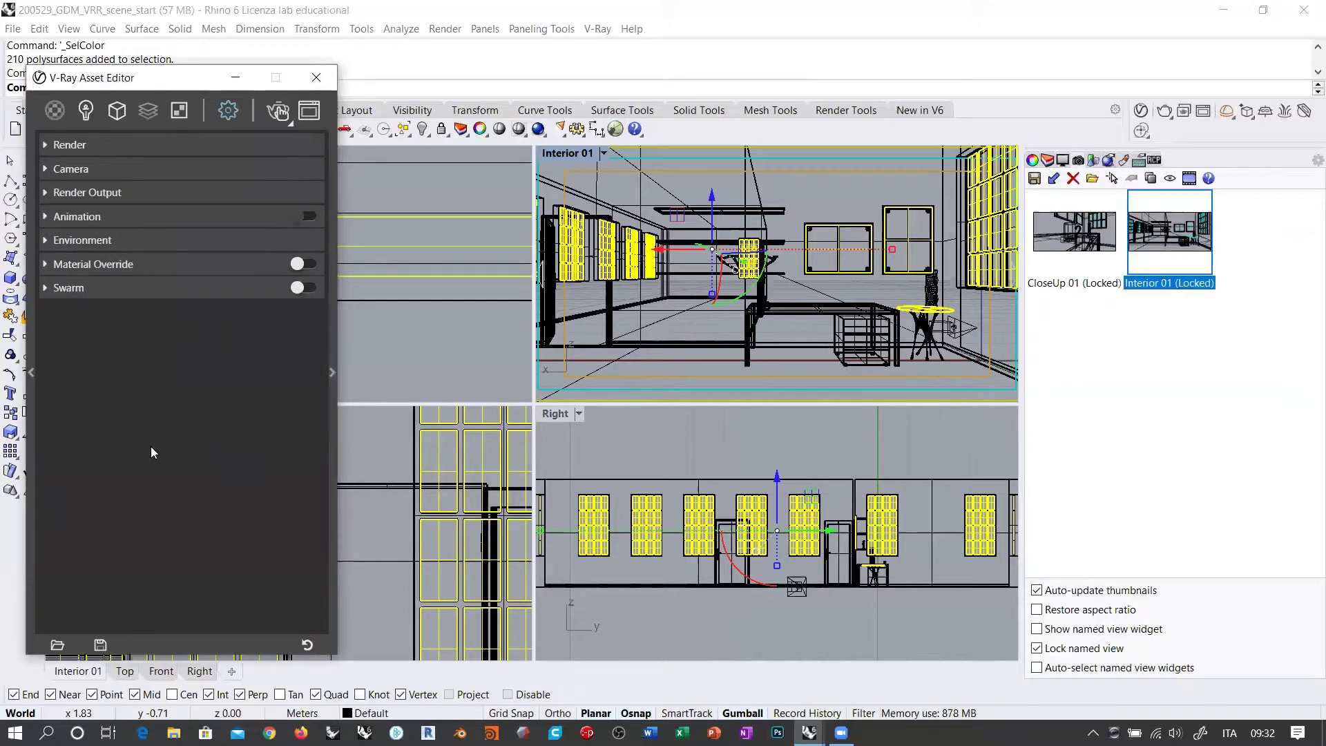
pyautogui.moveTo(157, 87); pyautogui.dragTo(215, 90)
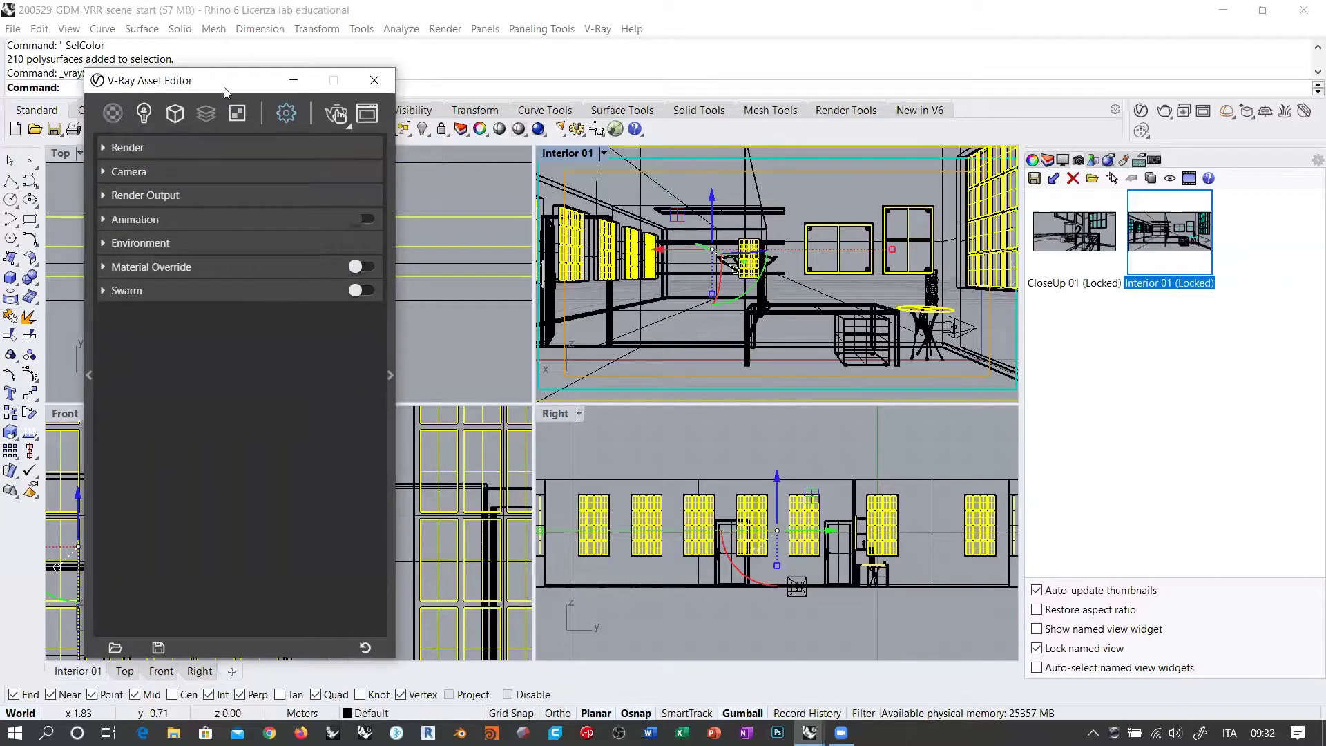
pyautogui.rightClick(112, 113)
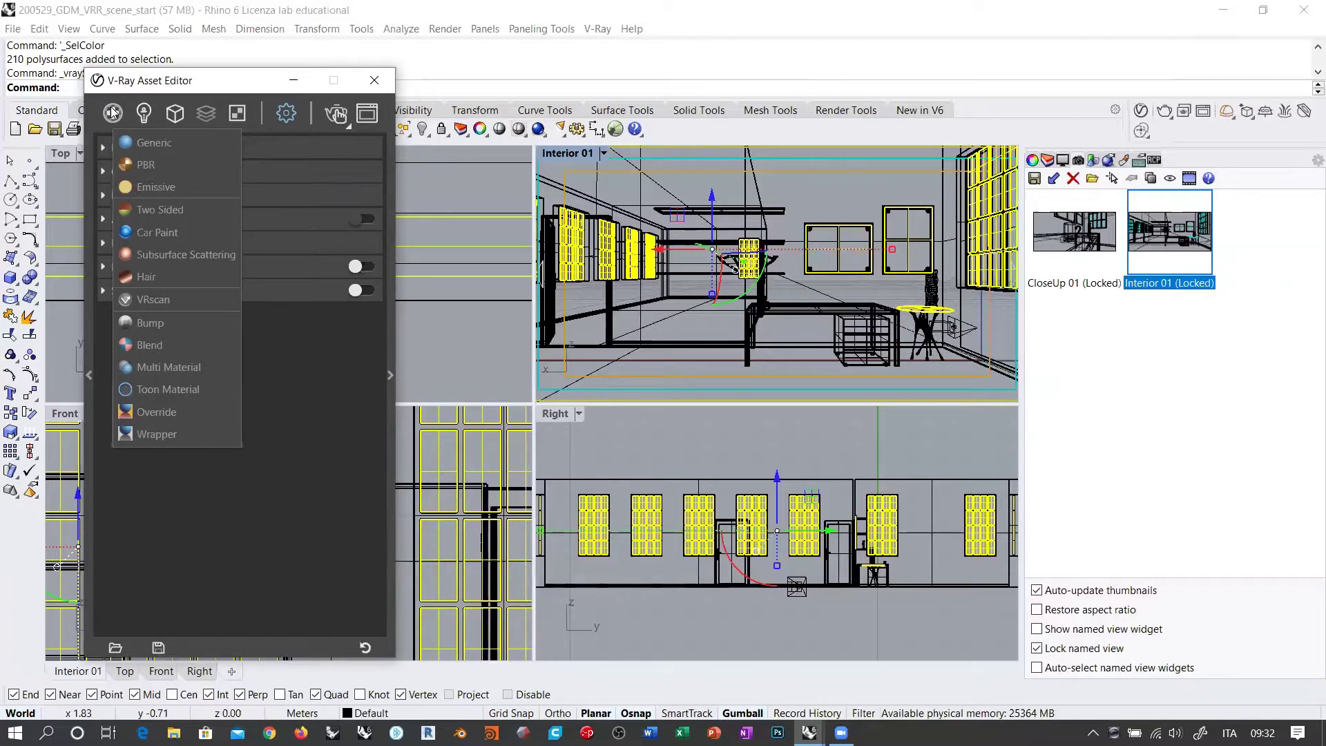
pyautogui.moveTo(146, 83); pyautogui.dragTo(322, 79)
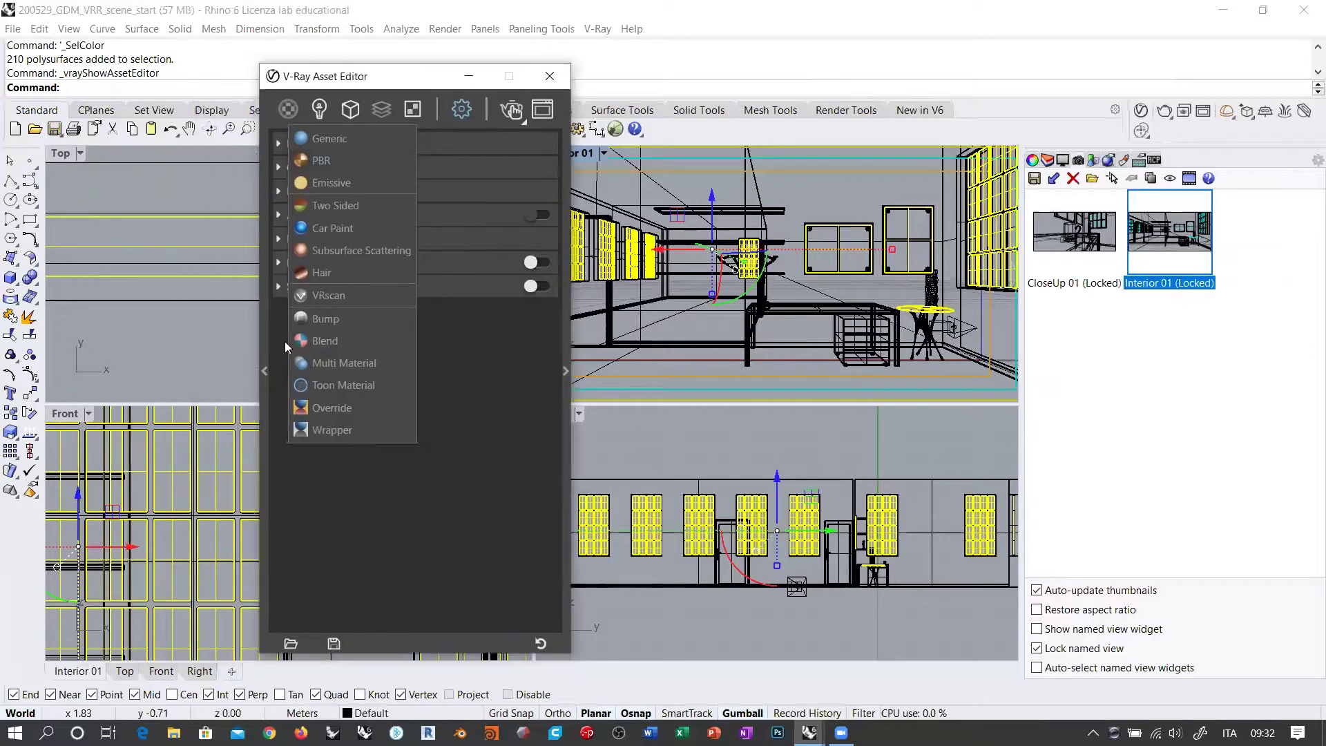
# Look through the basic material types and the ready-made material presets in the V-Ray asset library.
pyautogui.click(264, 371)
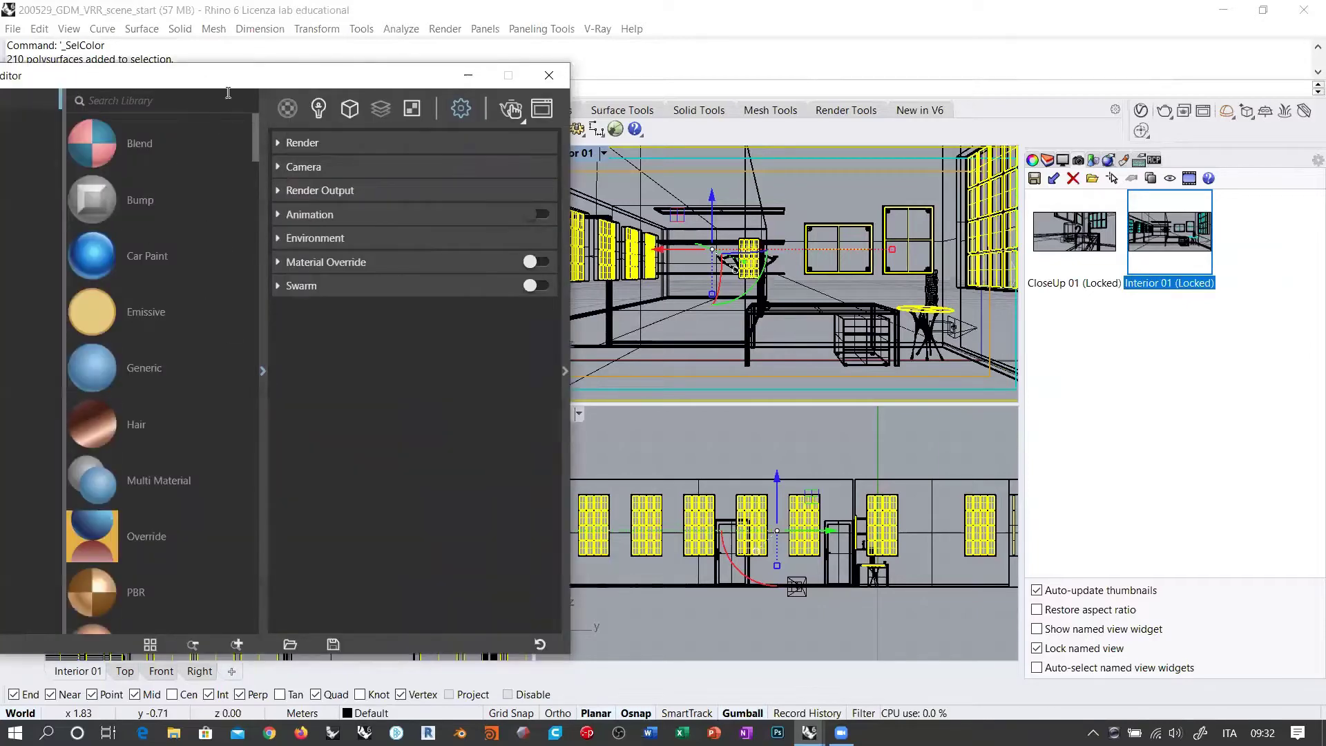
pyautogui.moveTo(274, 76); pyautogui.dragTo(452, 58)
pyautogui.click(123, 102)
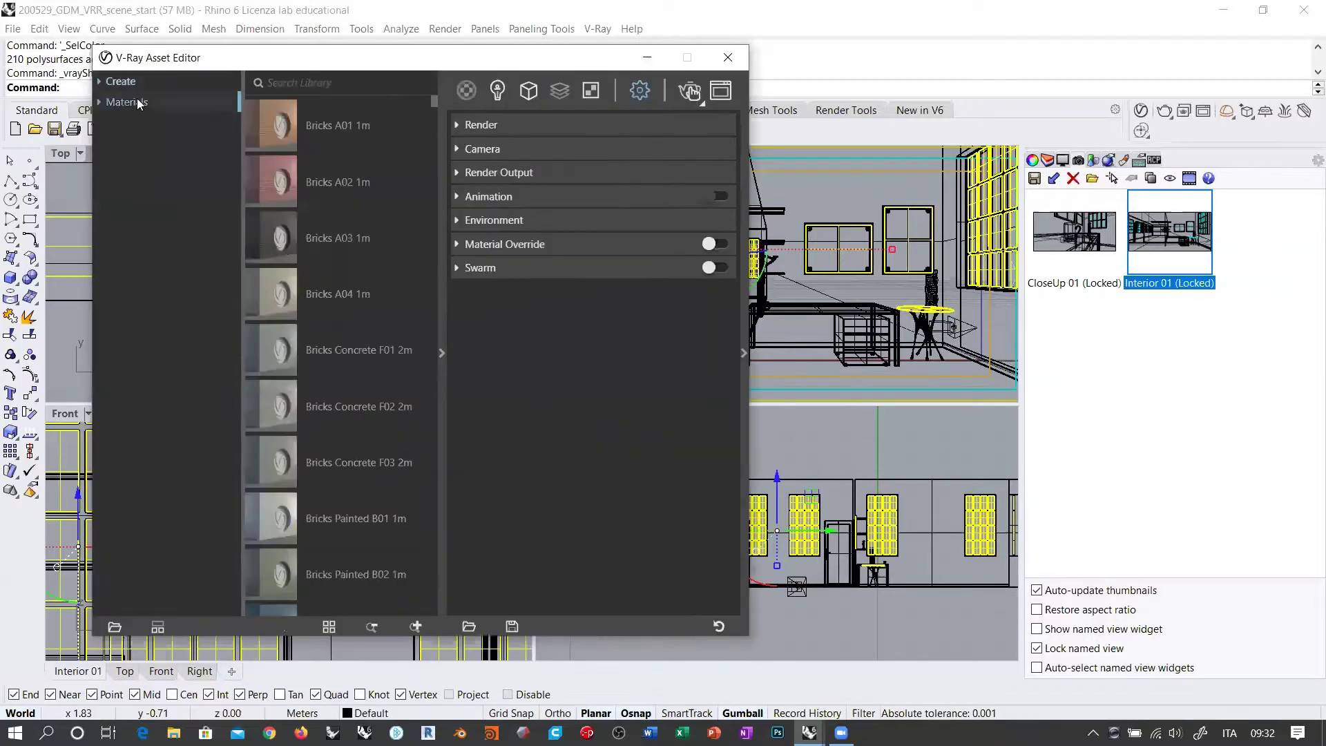
pyautogui.click(442, 354)
pyautogui.click(442, 354)
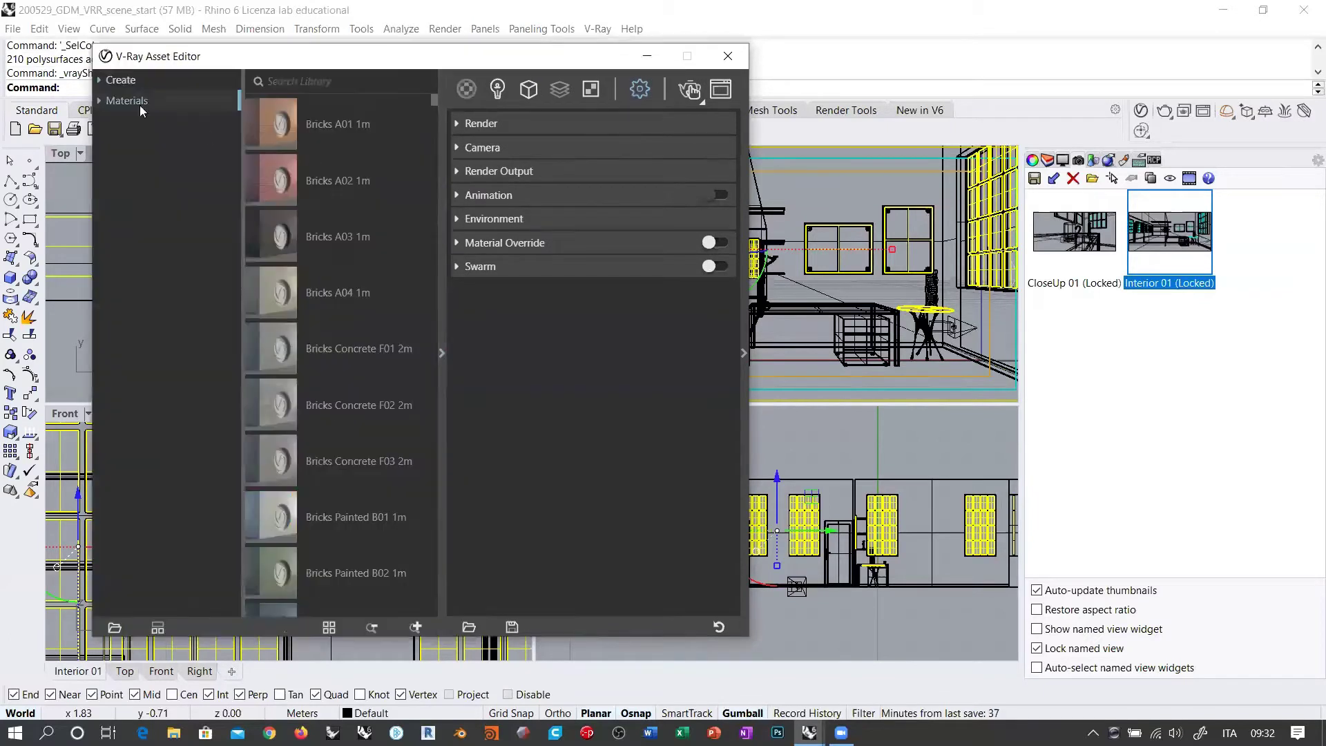
pyautogui.click(120, 81)
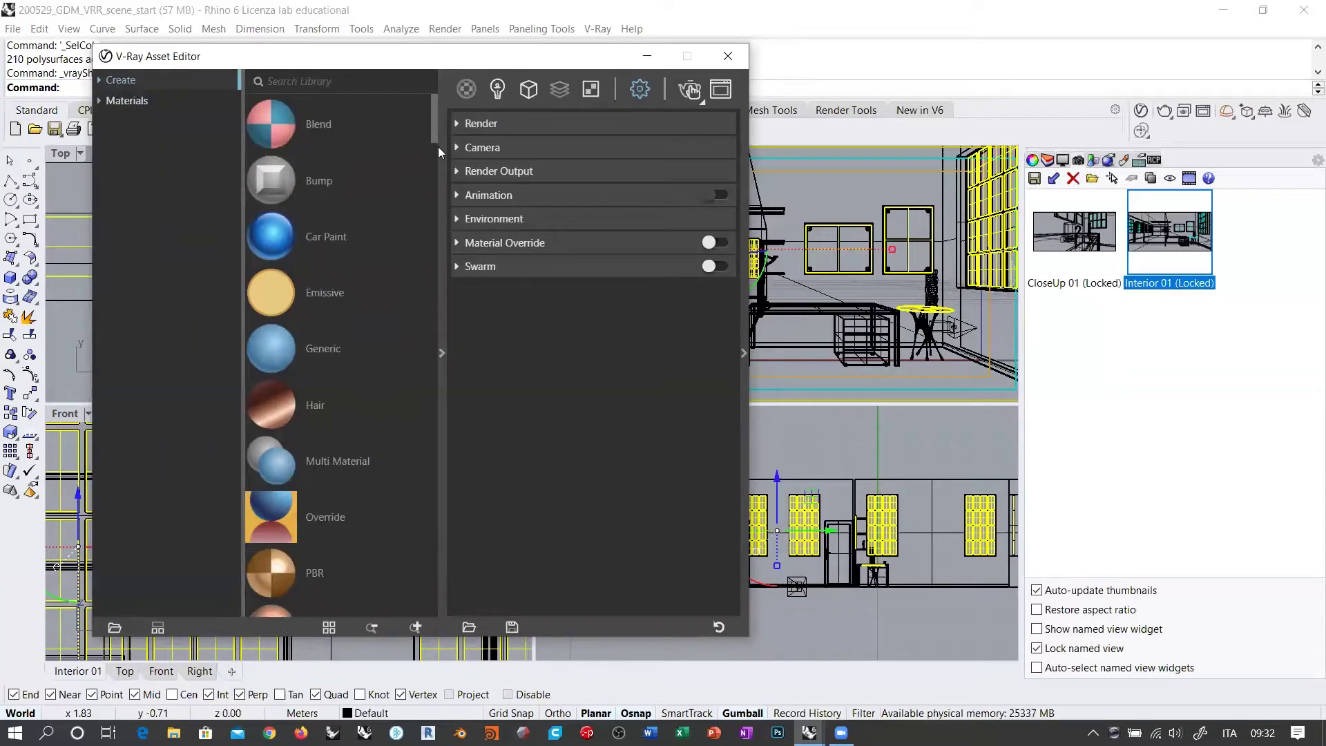
pyautogui.moveTo(434, 126)
pyautogui.mouseDown()
pyautogui.moveTo(412, 492)
pyautogui.moveTo(431, 608)
pyautogui.moveTo(441, 382)
pyautogui.moveTo(425, 119)
pyautogui.mouseUp()
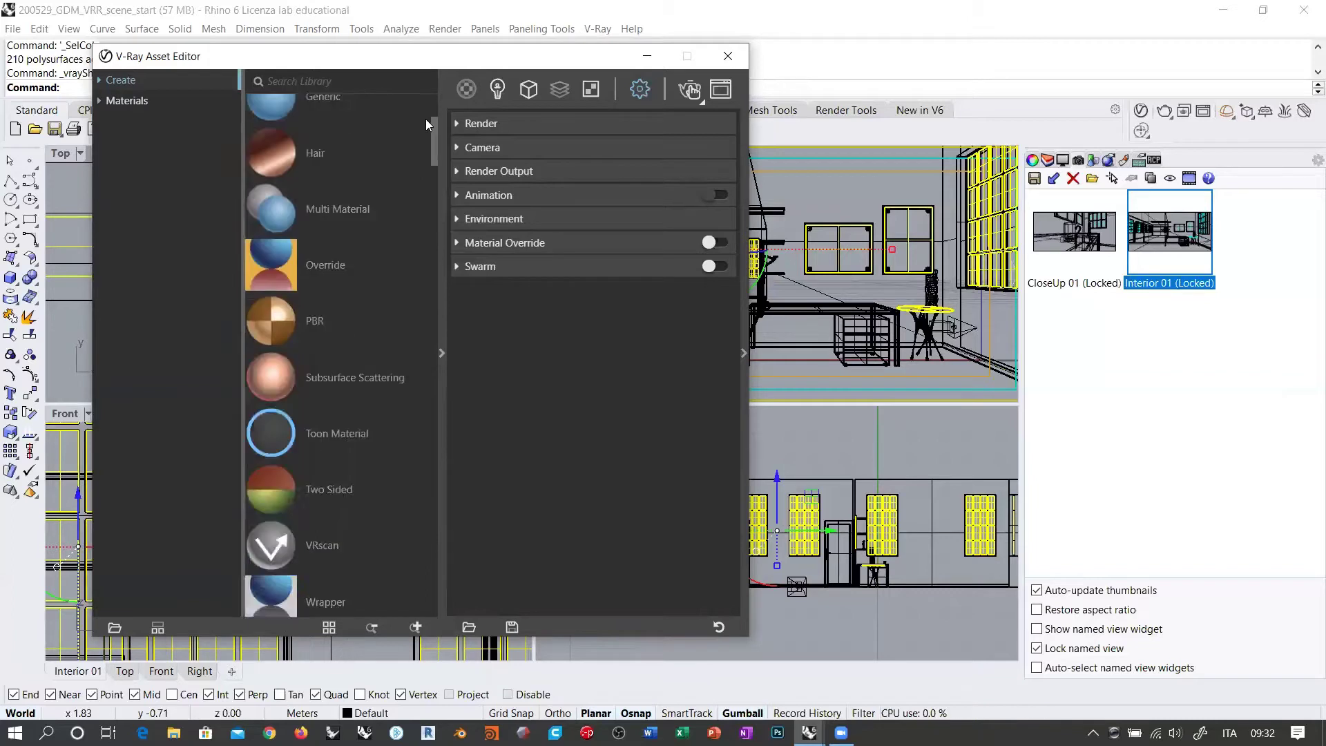
pyautogui.click(128, 101)
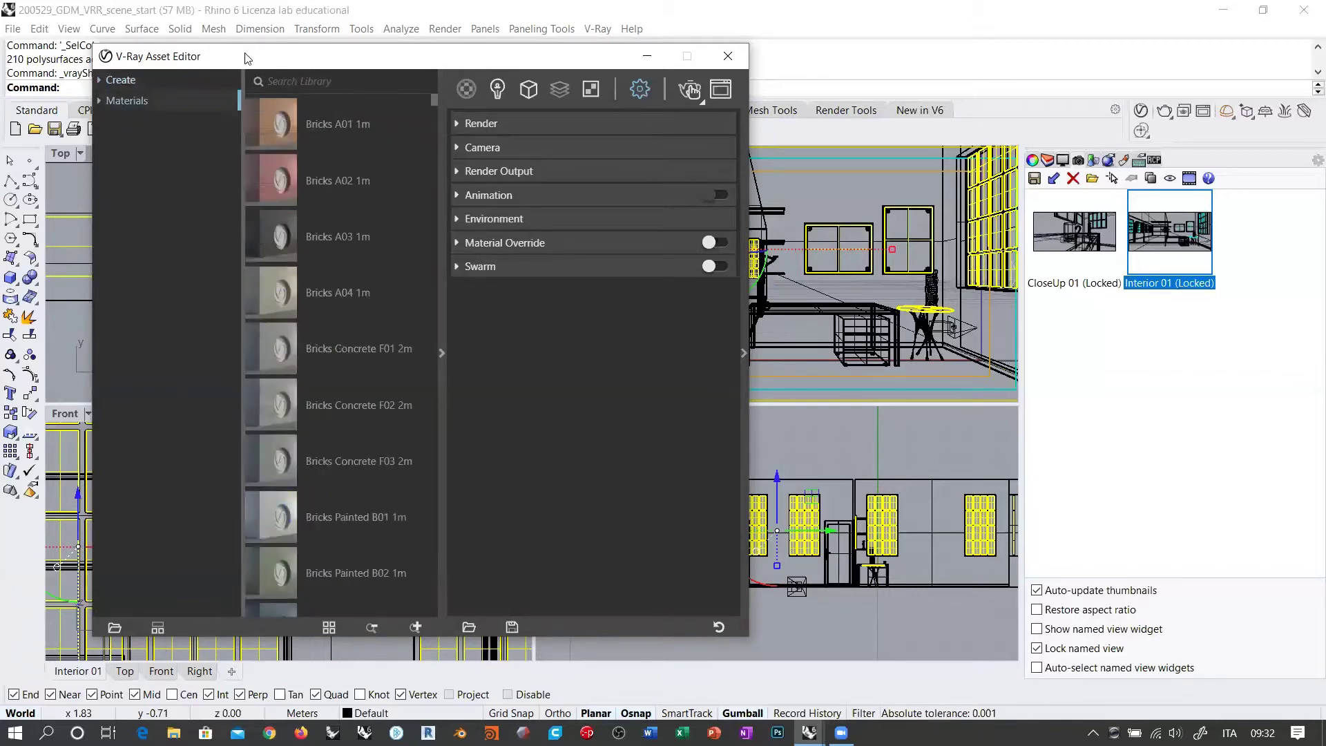
pyautogui.moveTo(276, 56); pyautogui.dragTo(206, 49)
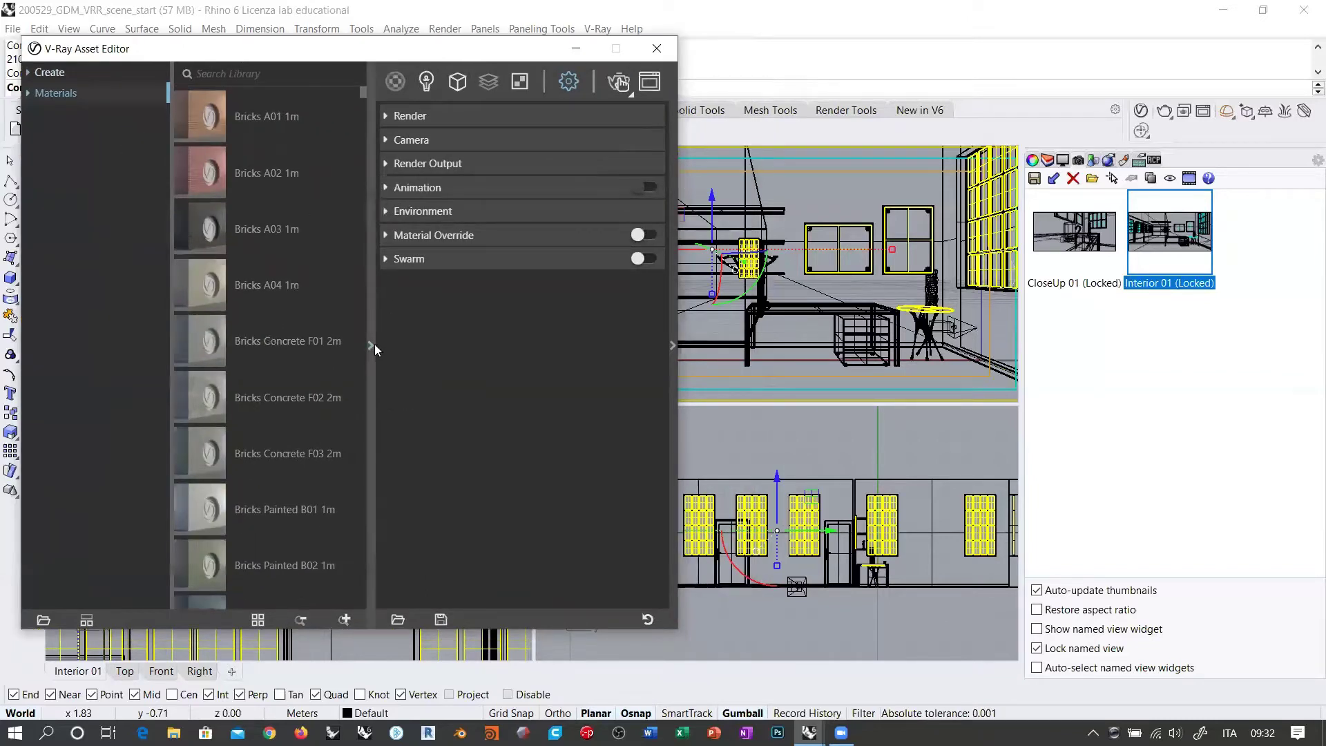
pyautogui.moveTo(360, 96); pyautogui.dragTo(369, 493)
pyautogui.moveTo(375, 348)
pyautogui.mouseDown()
pyautogui.moveTo(370, 77)
pyautogui.moveTo(368, 111)
pyautogui.moveTo(369, 91)
pyautogui.mouseUp()
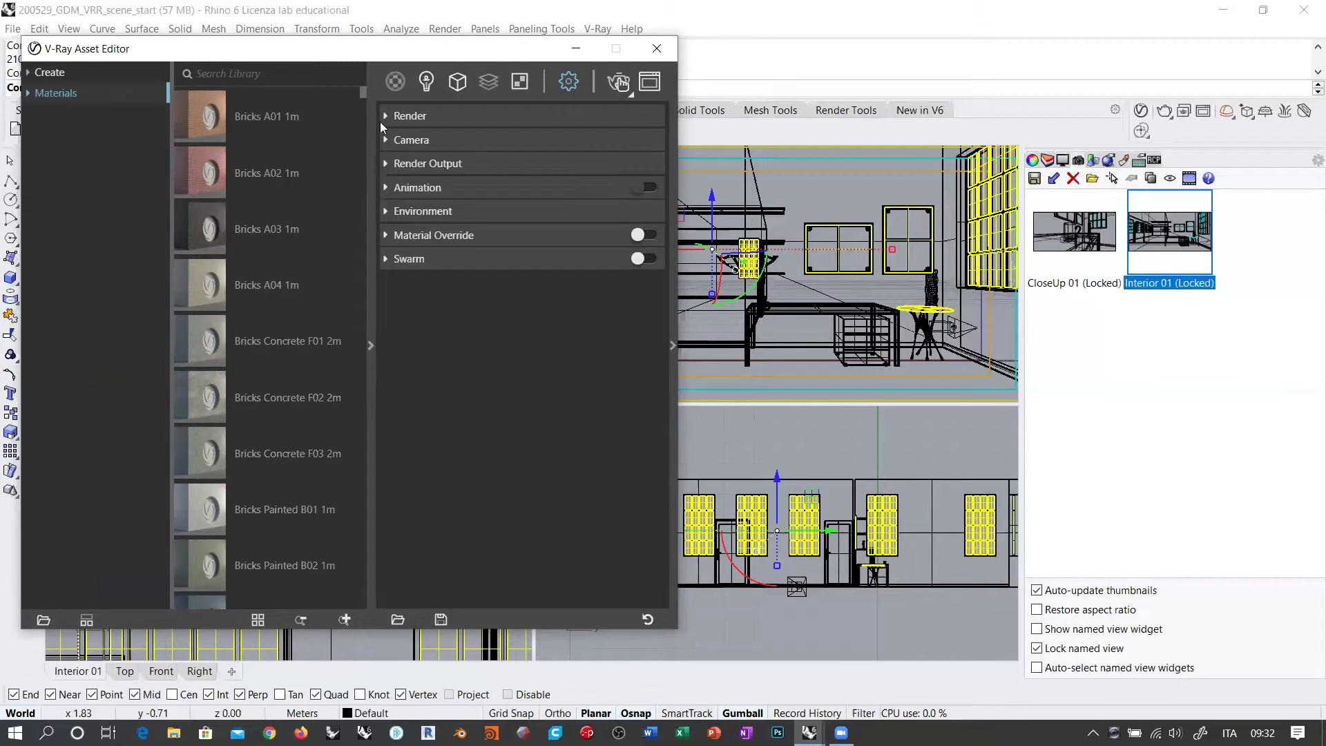
pyautogui.moveTo(360, 85); pyautogui.dragTo(367, 117)
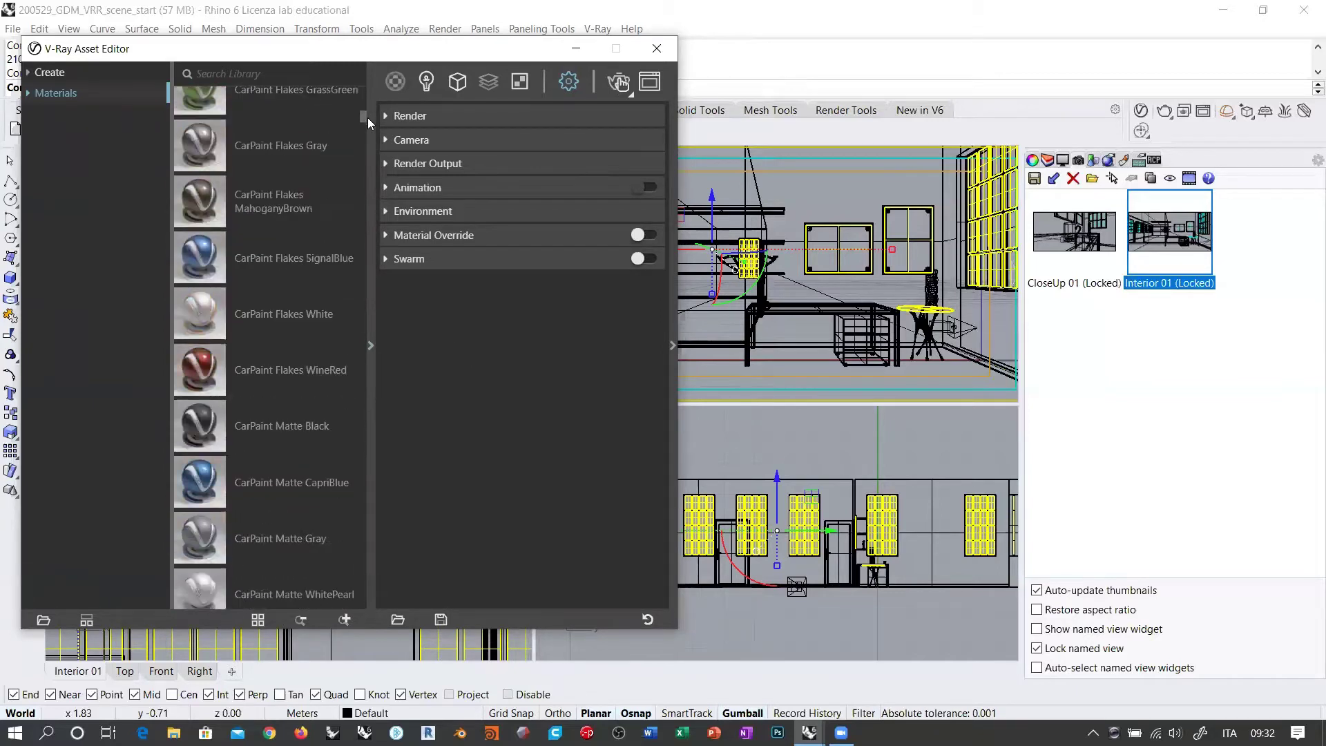
# Search the material preset library for "glas", clear the search and hide the library.
pyautogui.click(253, 71)
pyautogui.write('glas')
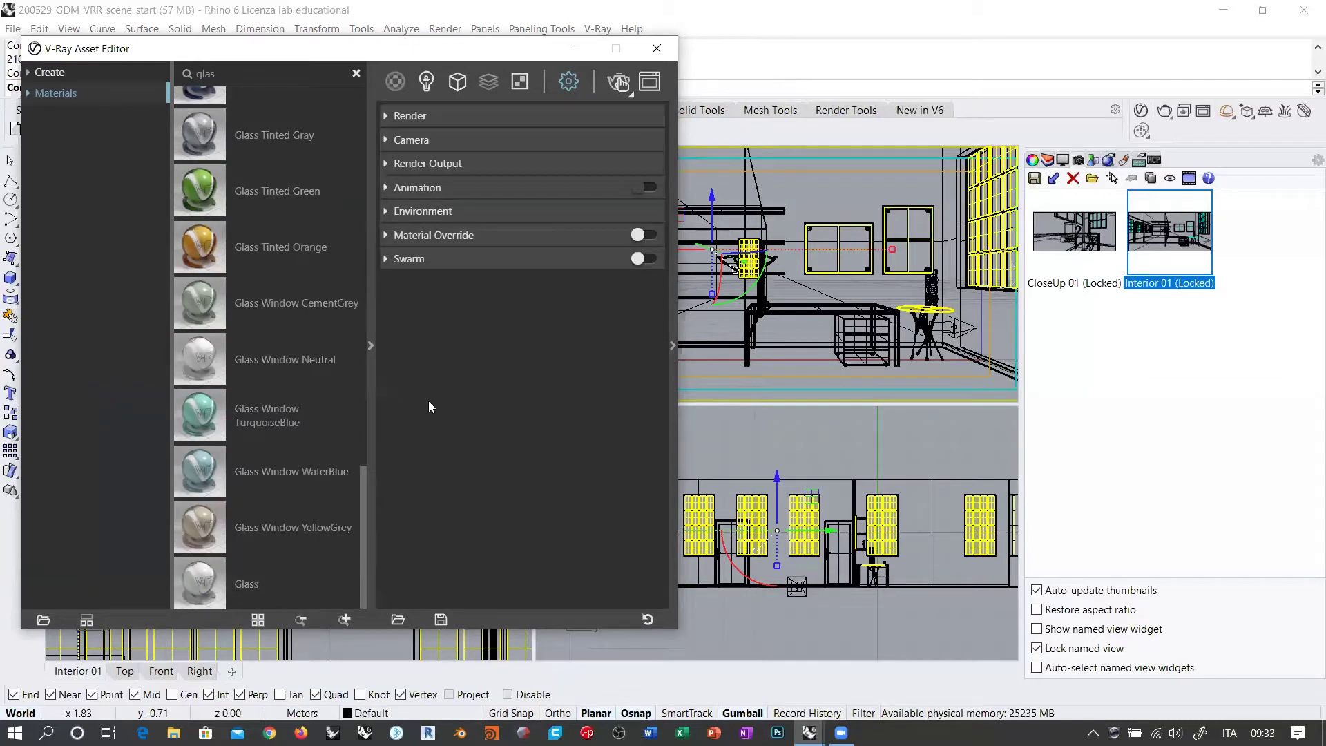
pyautogui.click(356, 74)
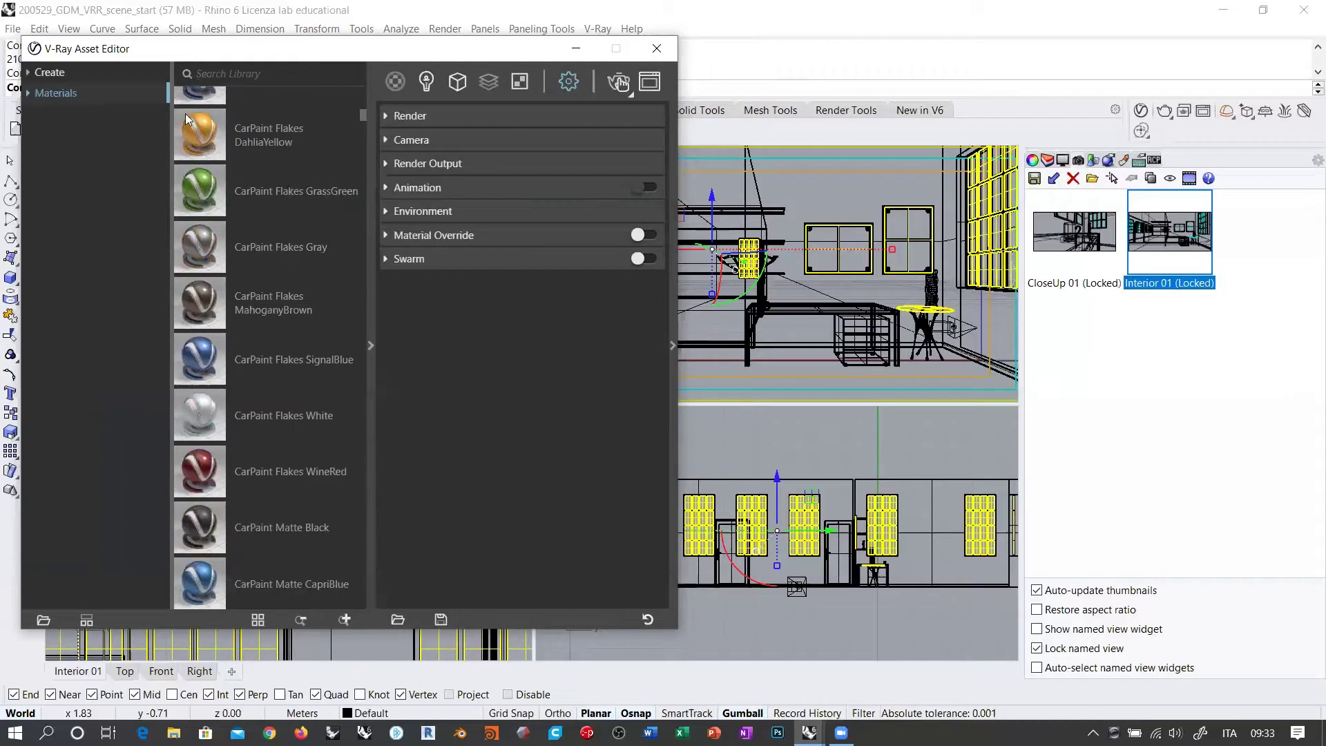
pyautogui.click(371, 339)
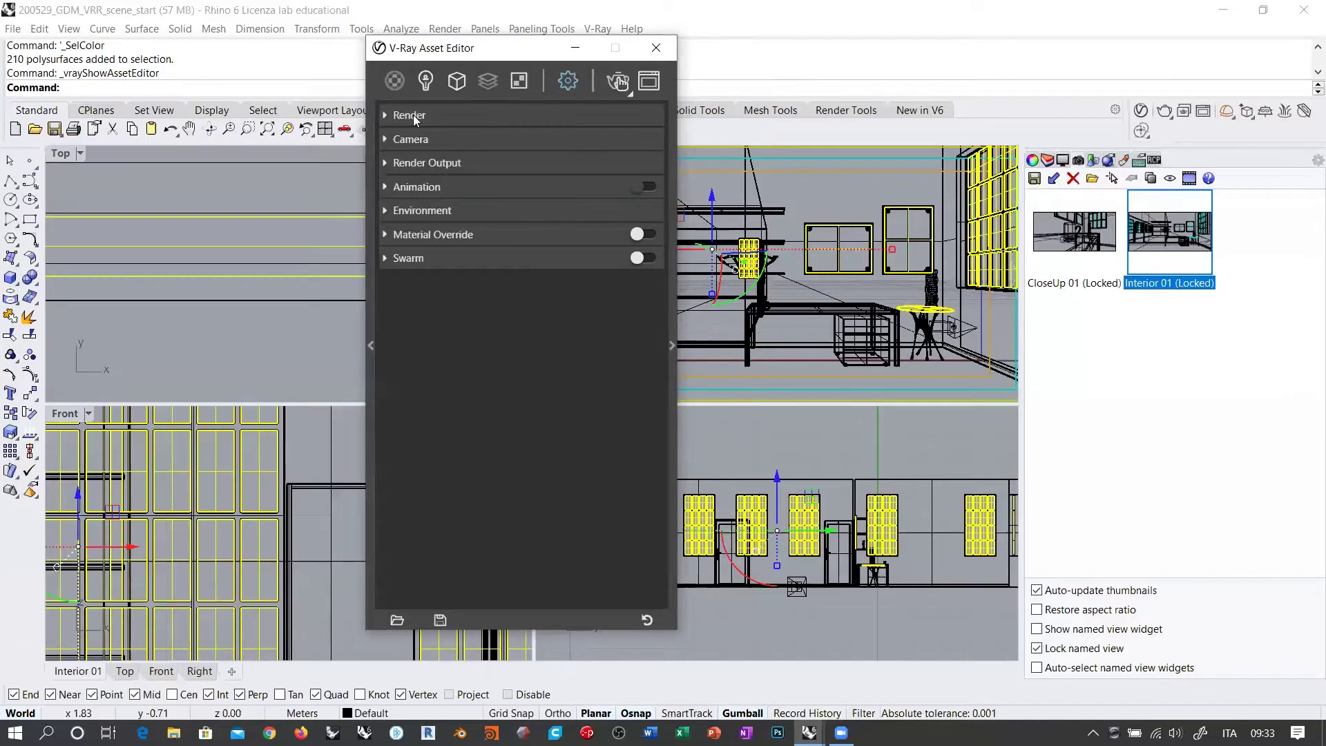
# Create a new V-Ray PBR material in the scene and show its parameters.
pyautogui.click(396, 81)
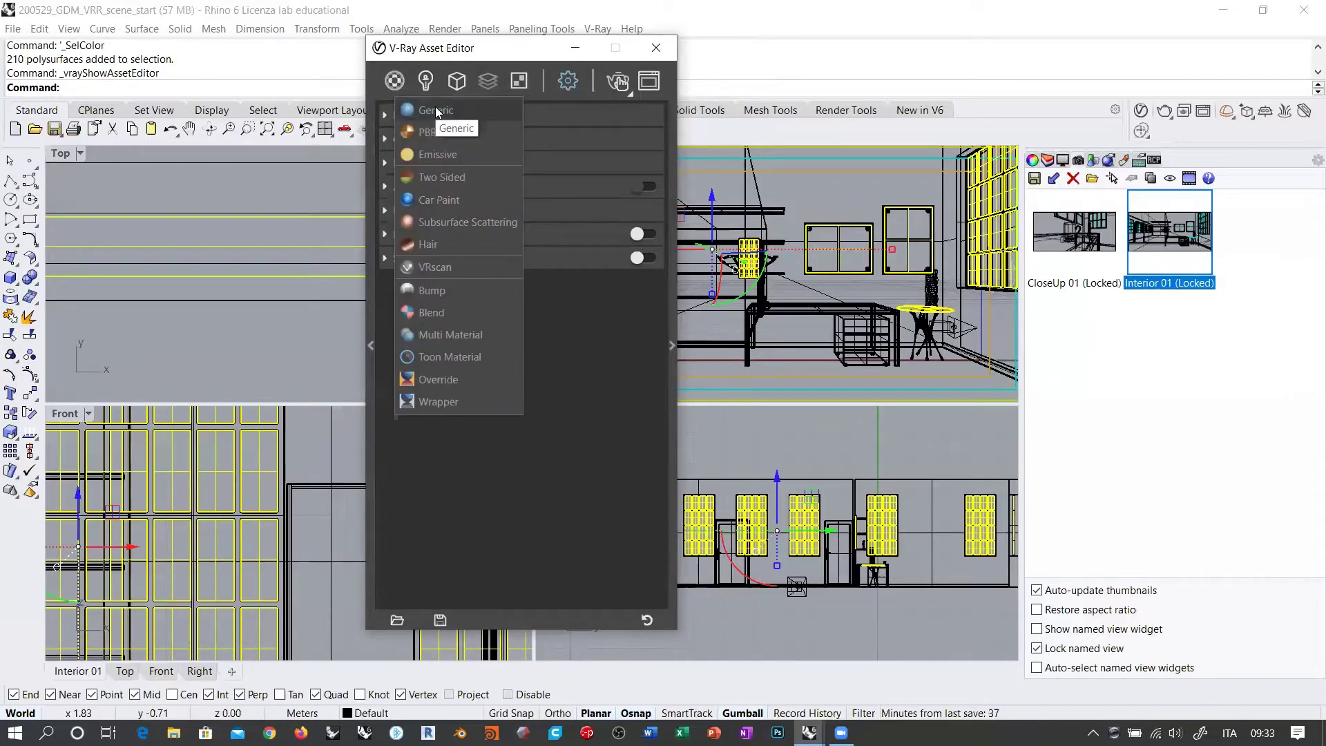
pyautogui.moveTo(442, 50); pyautogui.dragTo(220, 42)
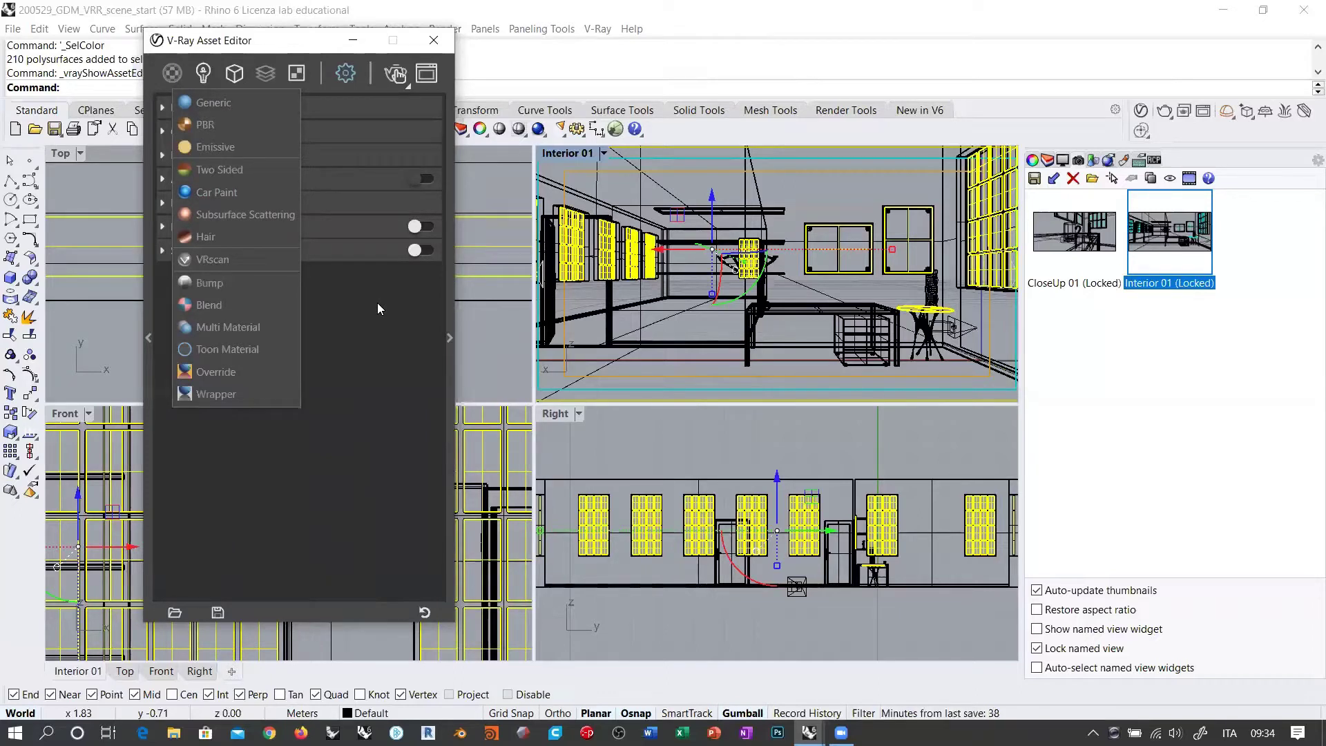
pyautogui.click(220, 123)
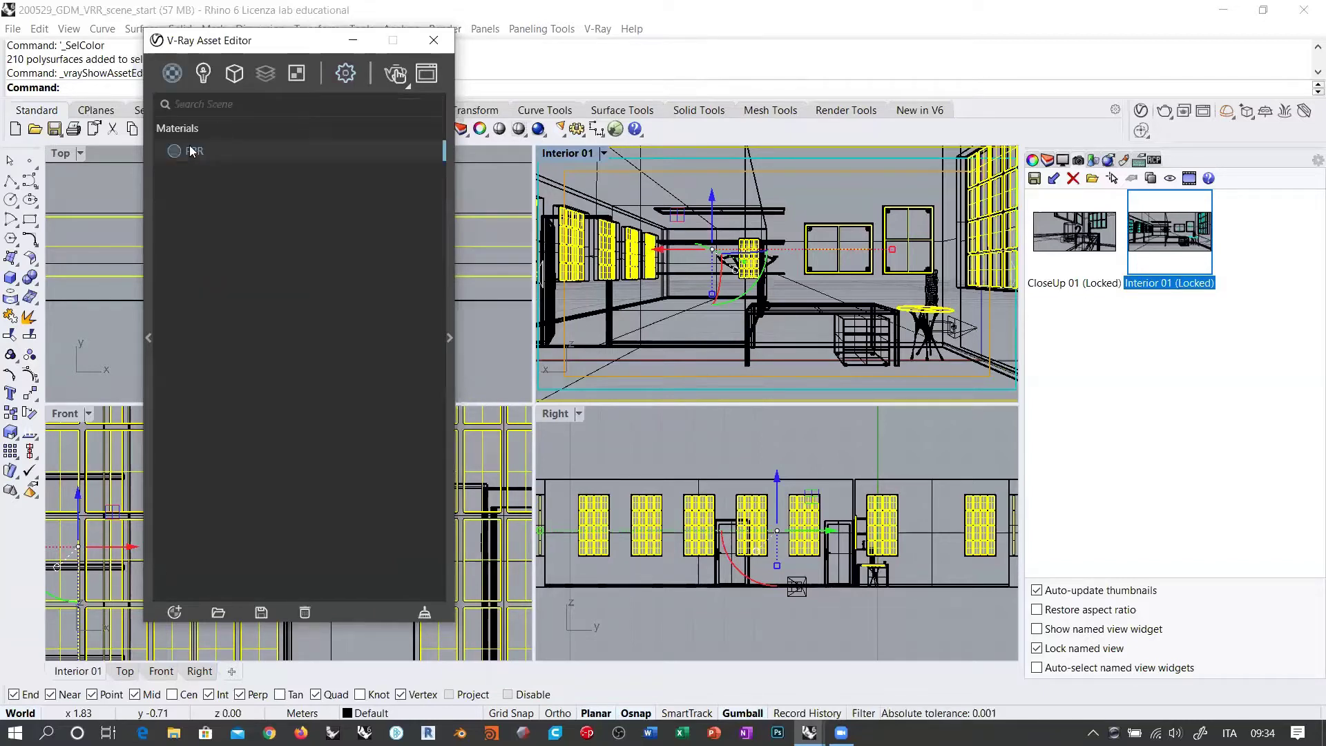
pyautogui.click(449, 337)
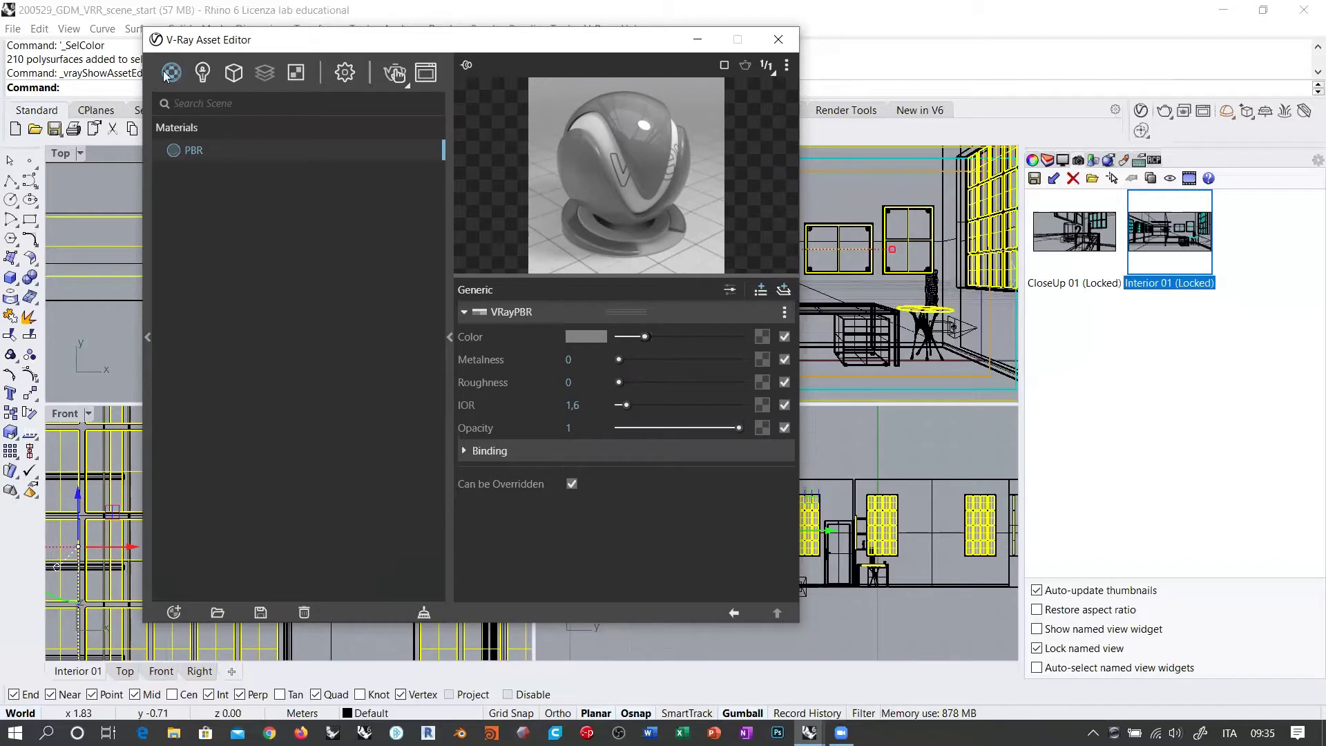
pyautogui.click(174, 612)
pyautogui.moveTo(231, 589)
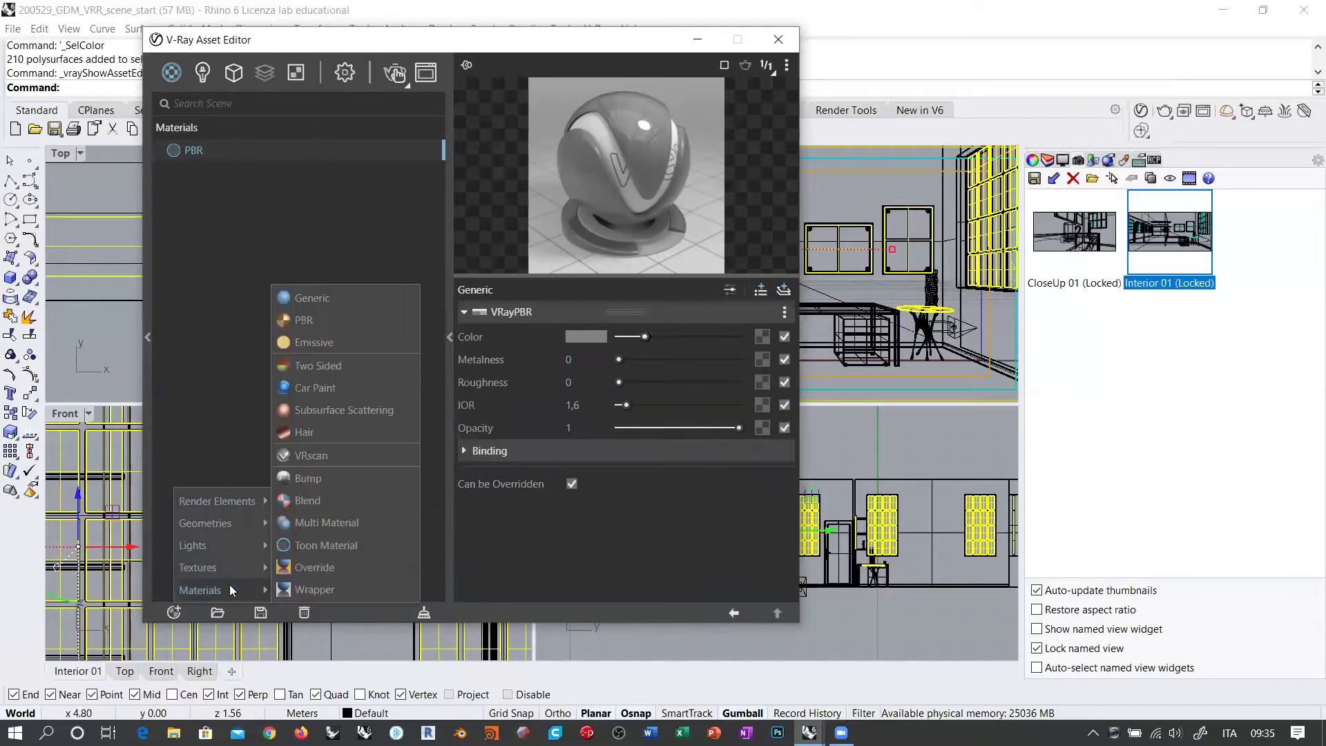
pyautogui.click(321, 295)
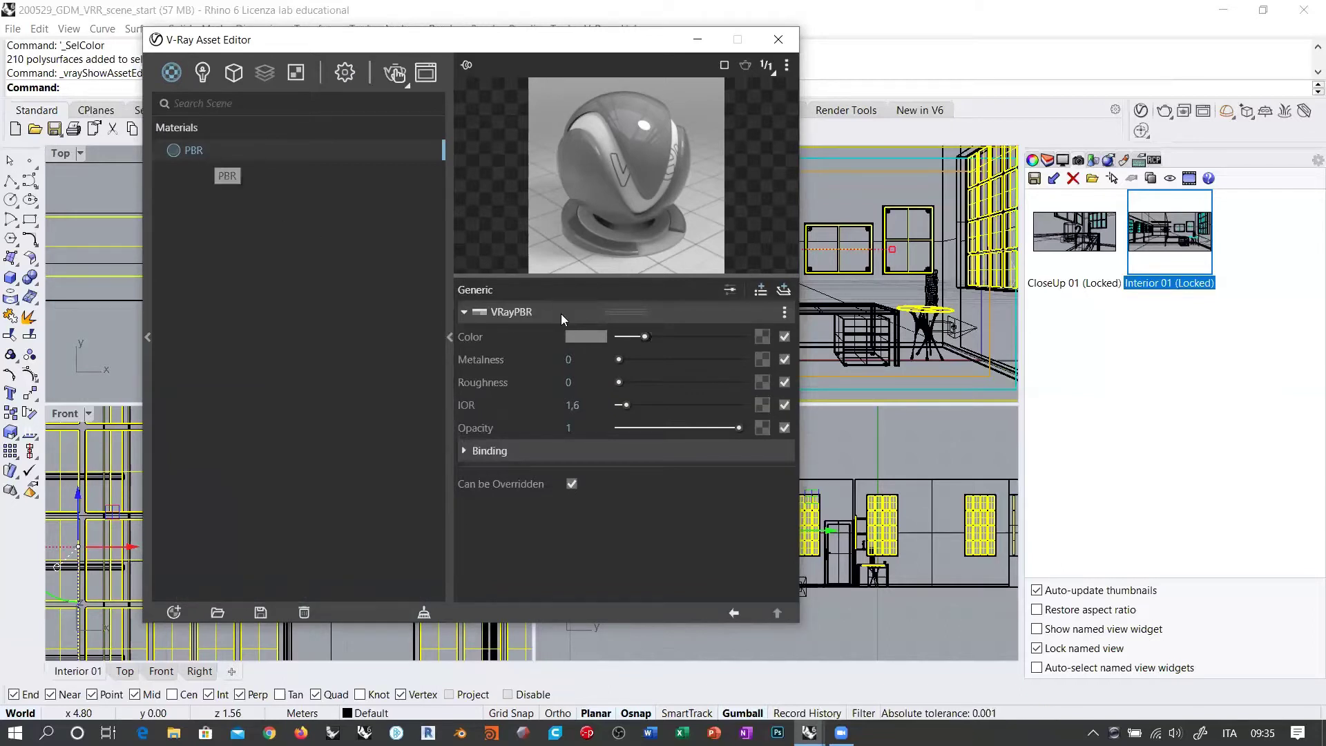
pyautogui.moveTo(506, 359)
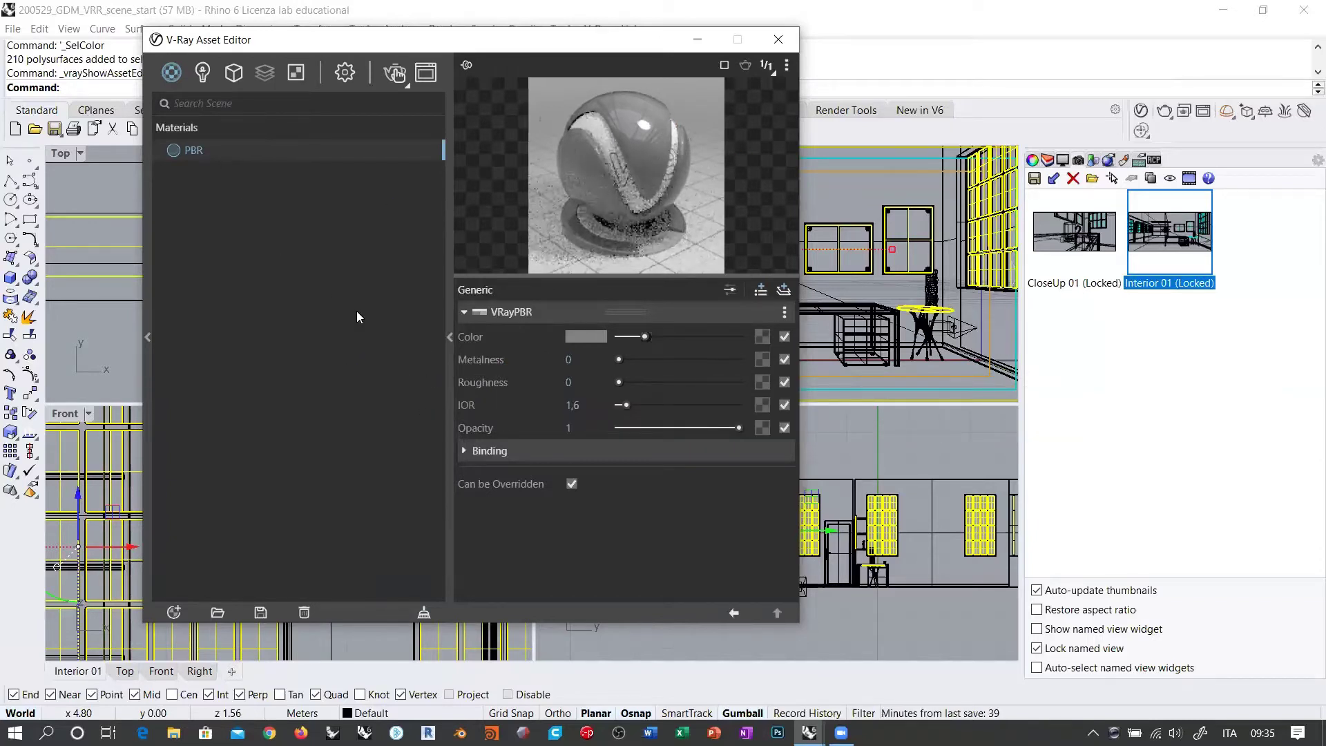
# Delete the PBR material and create a new Generic V-Ray material in the scene.
pyautogui.click(300, 611)
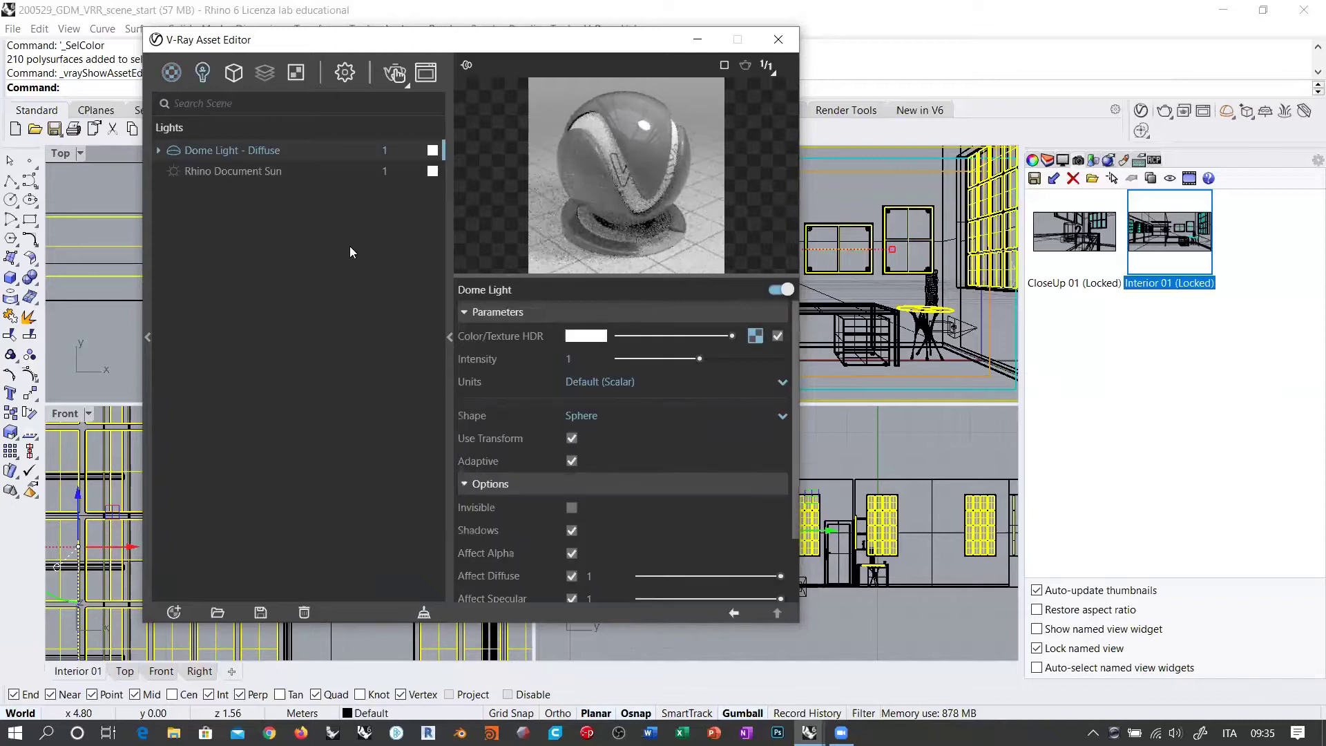
pyautogui.click(172, 73)
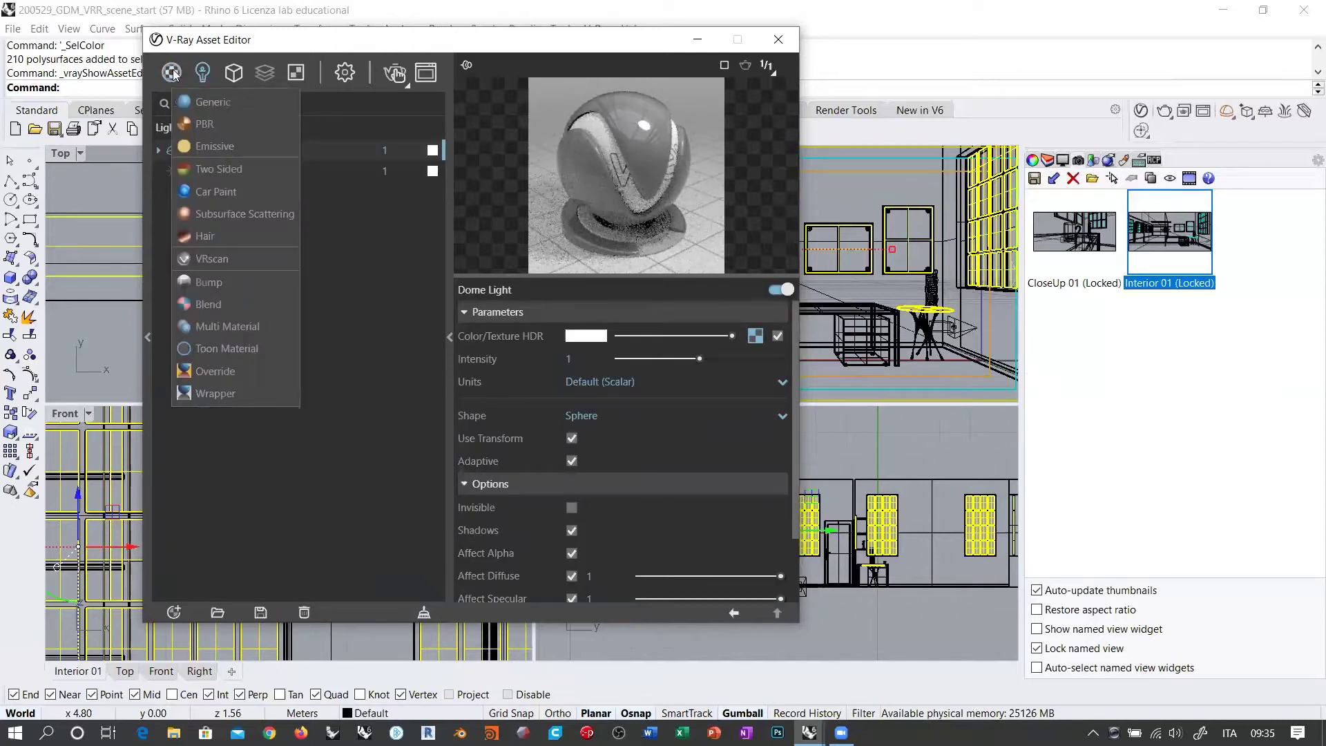
pyautogui.click(223, 102)
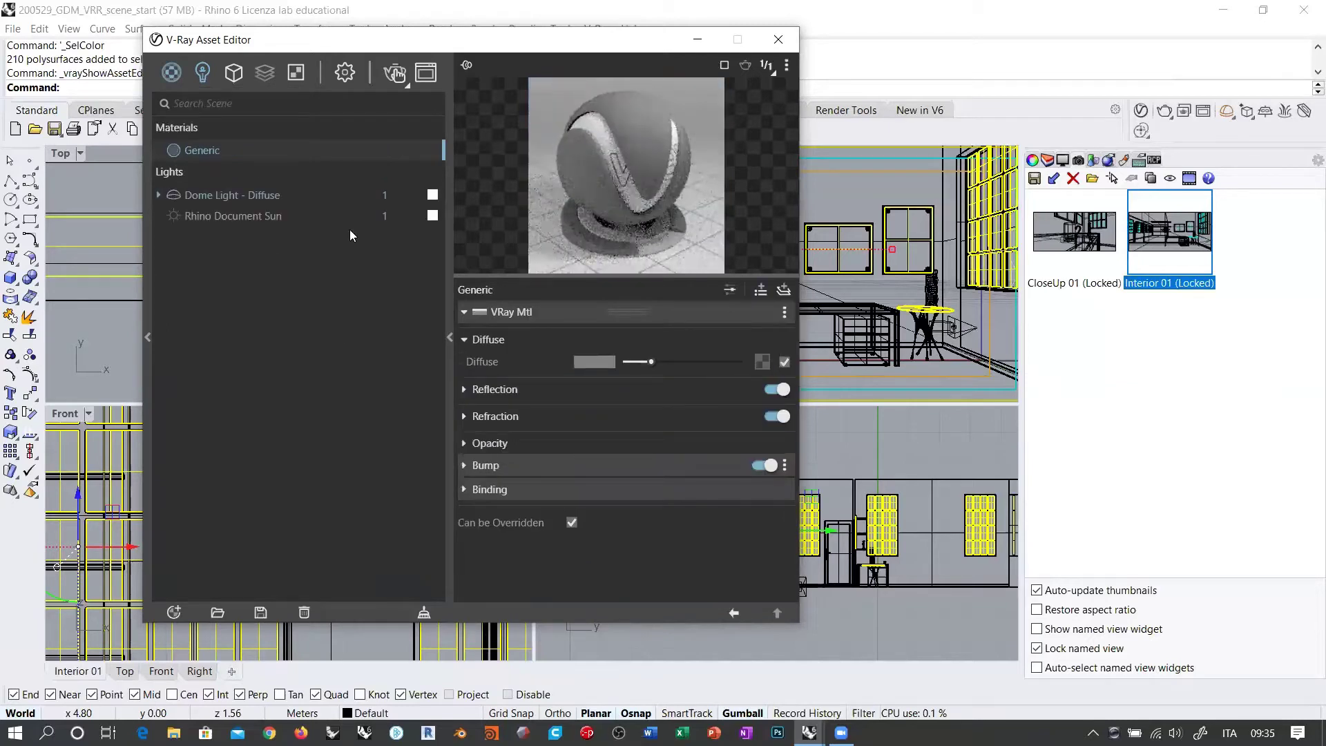
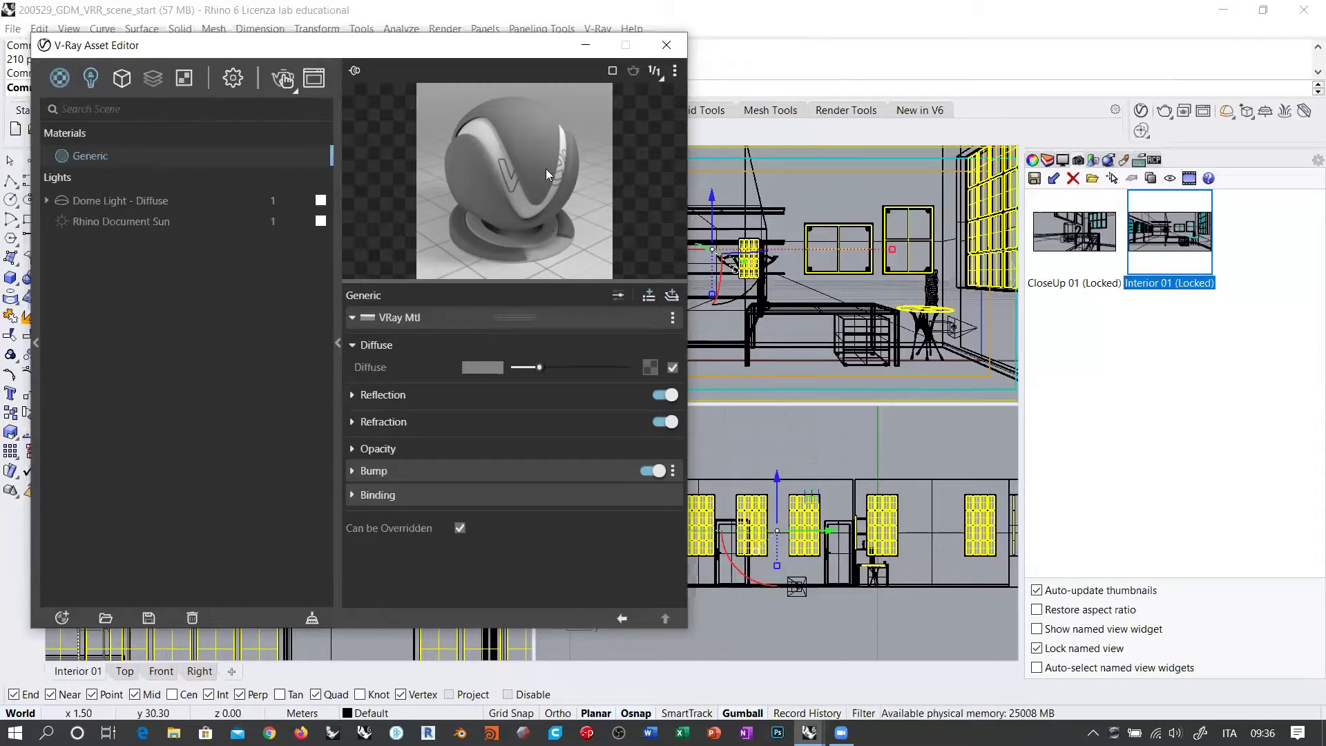
# Set the Generic material's diffuse color to pure red.
pyautogui.moveTo(495, 366)
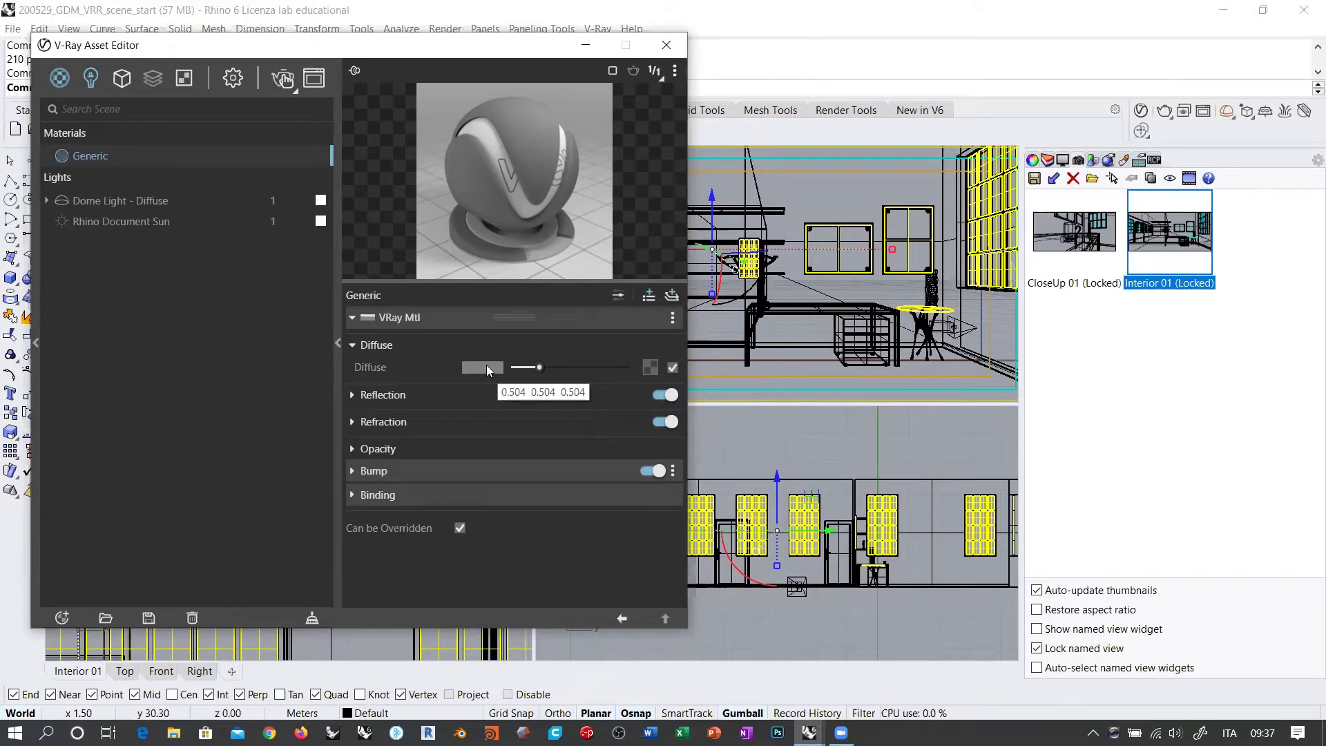
pyautogui.click(484, 367)
pyautogui.moveTo(502, 324); pyautogui.dragTo(607, 230)
pyautogui.click(923, 216)
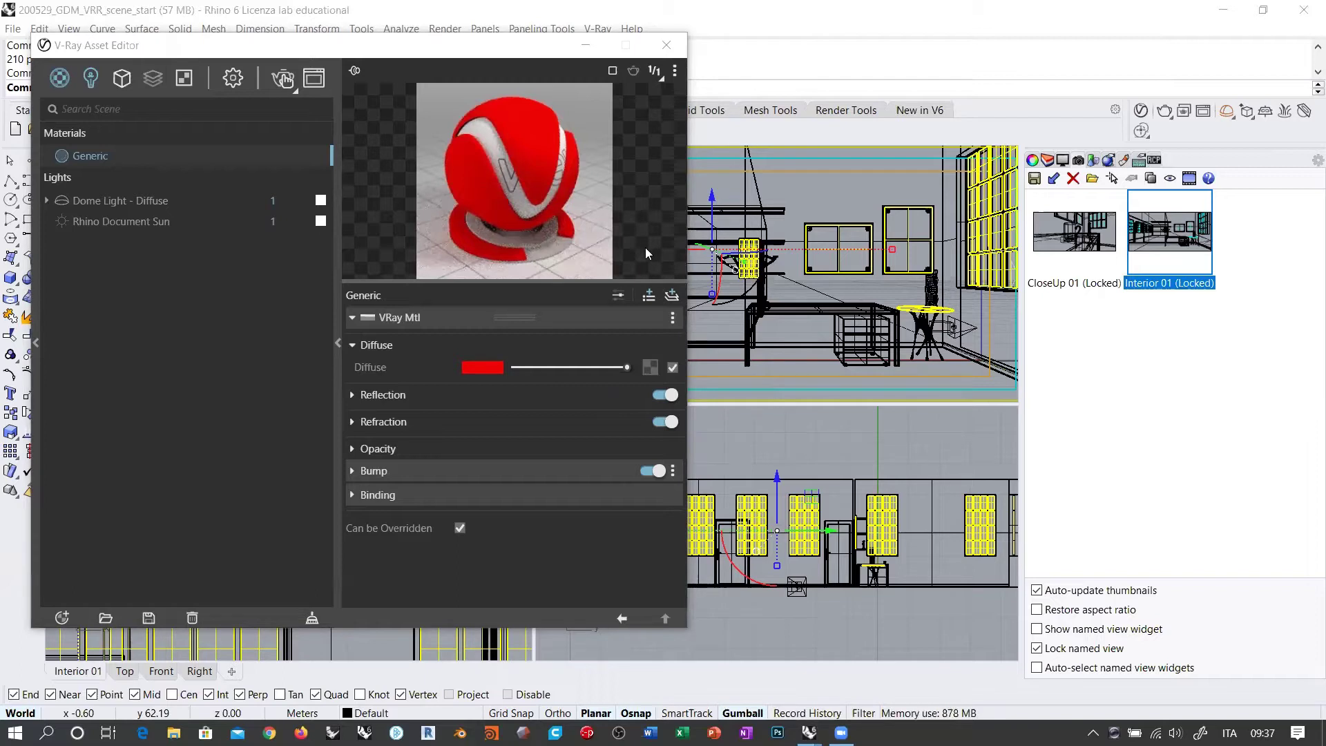
# Expand the Reflection settings and raise the reflection color from black through grey to full white.
pyautogui.click(355, 395)
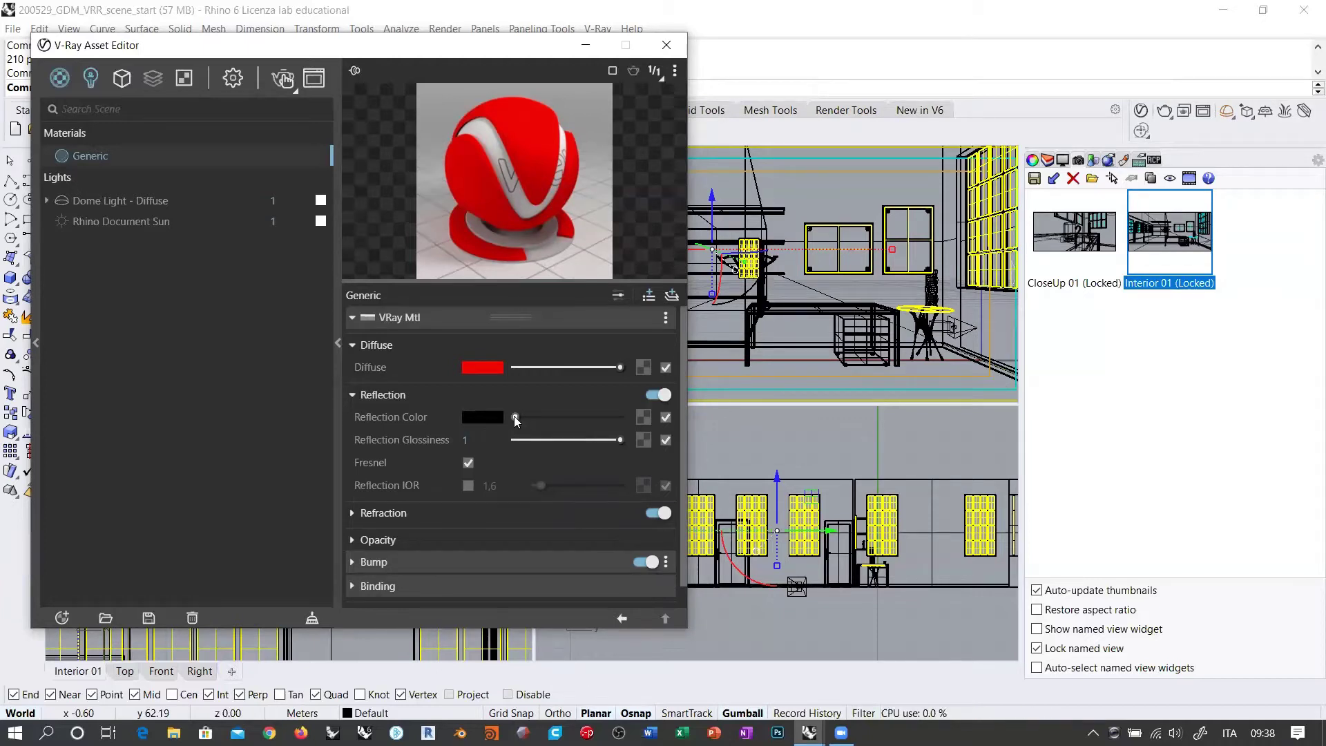
pyautogui.moveTo(514, 415); pyautogui.dragTo(549, 416)
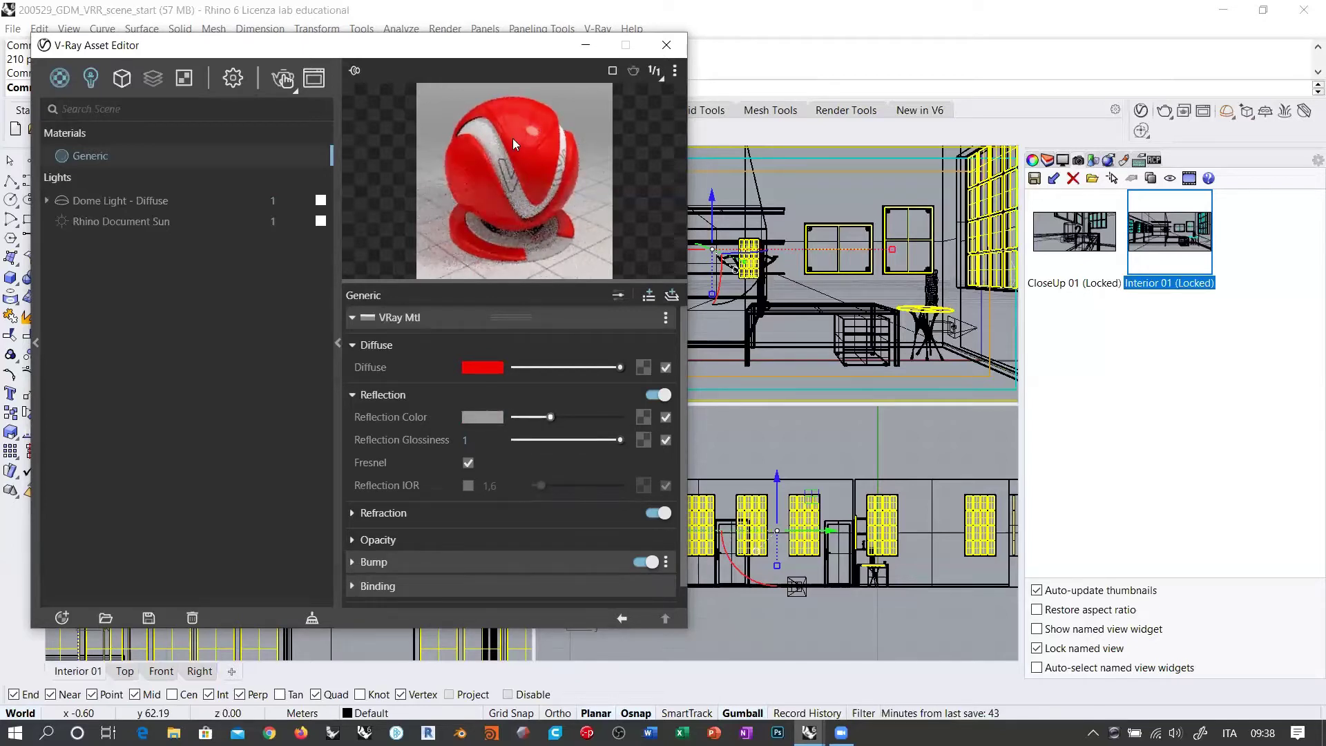
pyautogui.moveTo(549, 417); pyautogui.dragTo(696, 421)
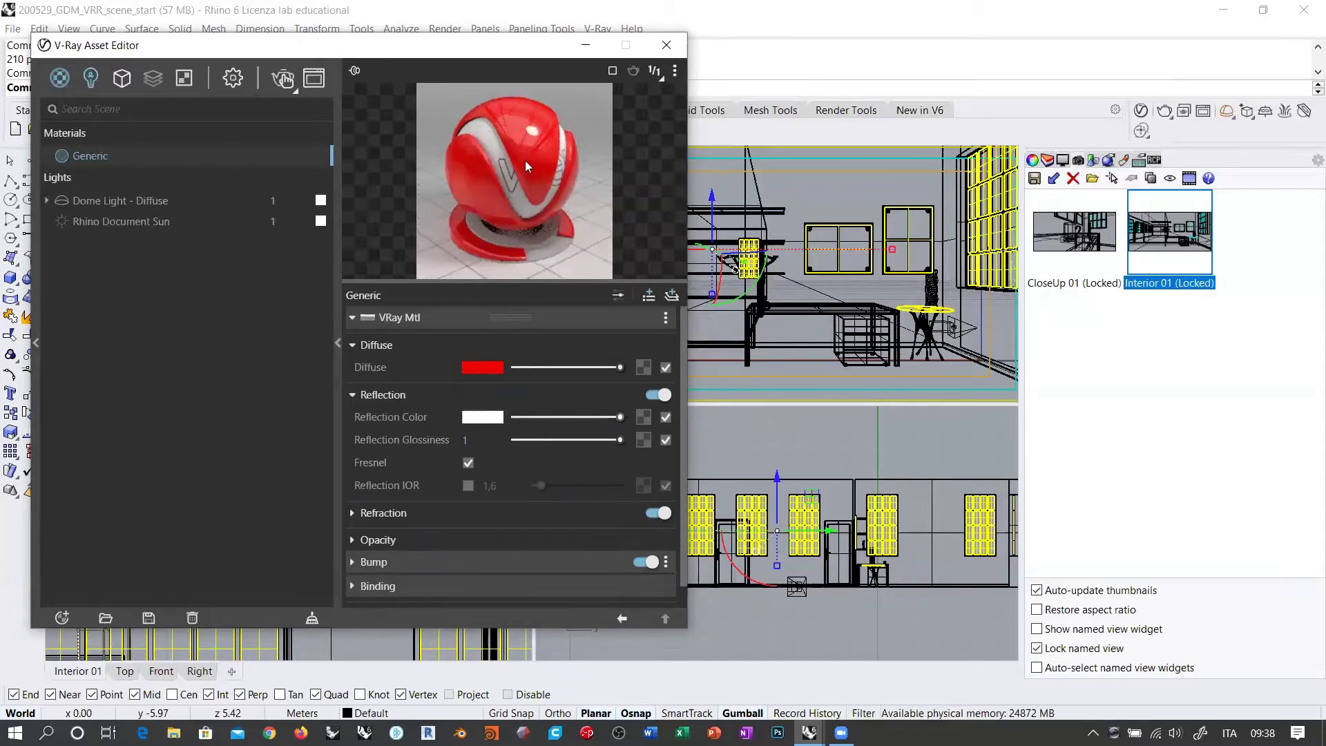
# Try a dark red reflection color on the Generic material and return it to white.
pyautogui.click(482, 418)
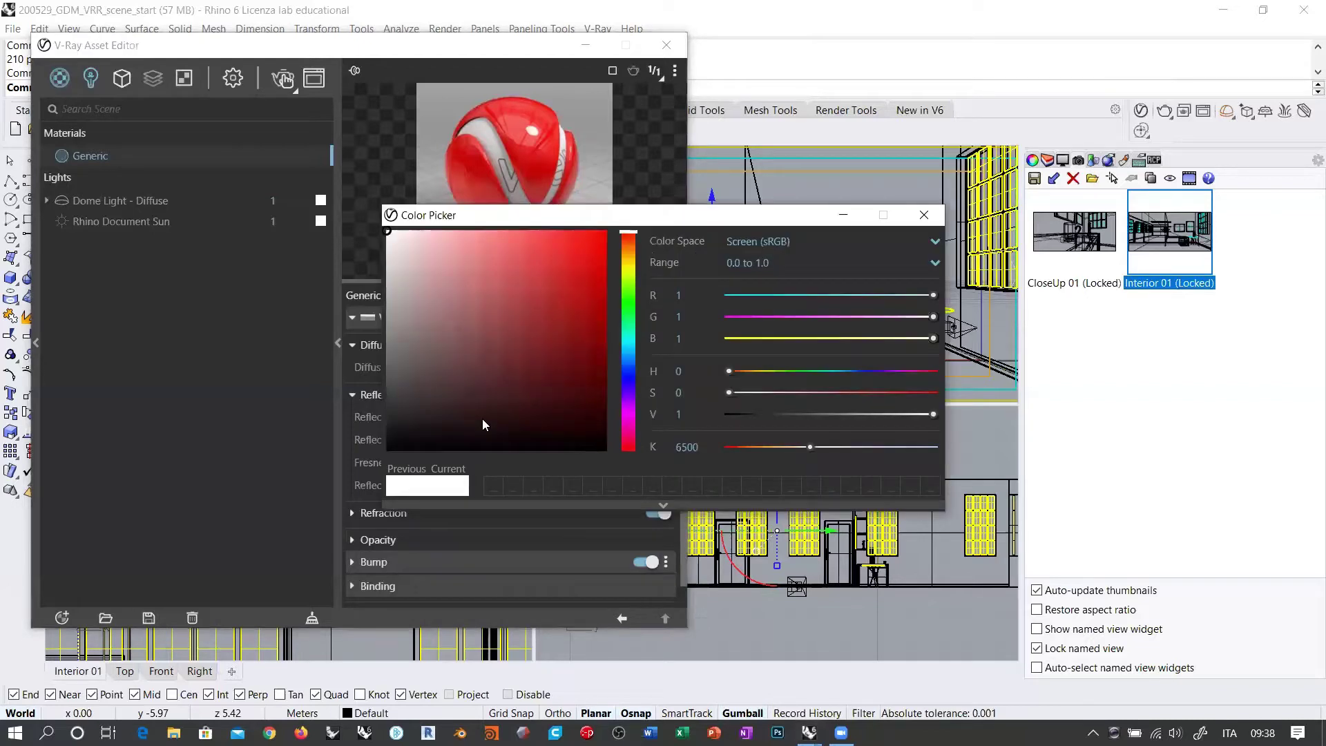
pyautogui.click(562, 333)
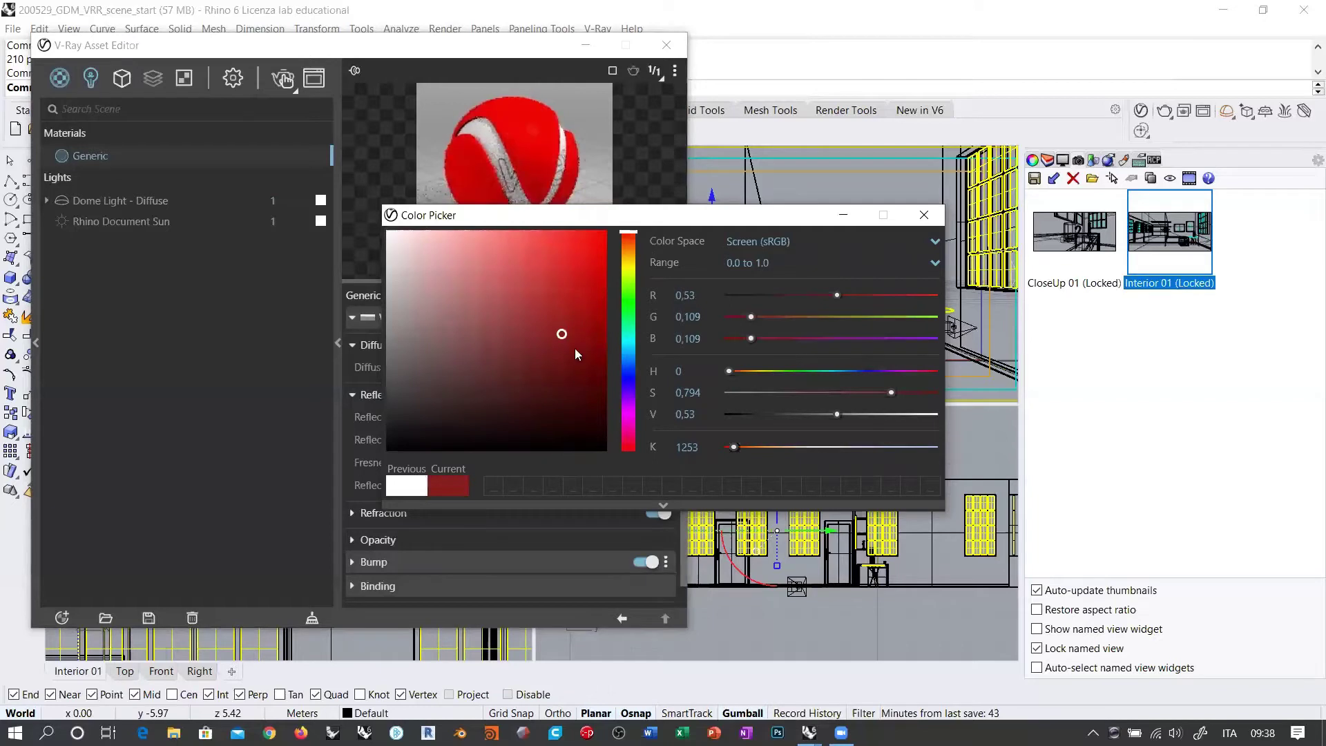
pyautogui.moveTo(562, 330)
pyautogui.mouseDown()
pyautogui.moveTo(500, 294)
pyautogui.moveTo(526, 306)
pyautogui.mouseUp()
pyautogui.moveTo(429, 261); pyautogui.dragTo(375, 217)
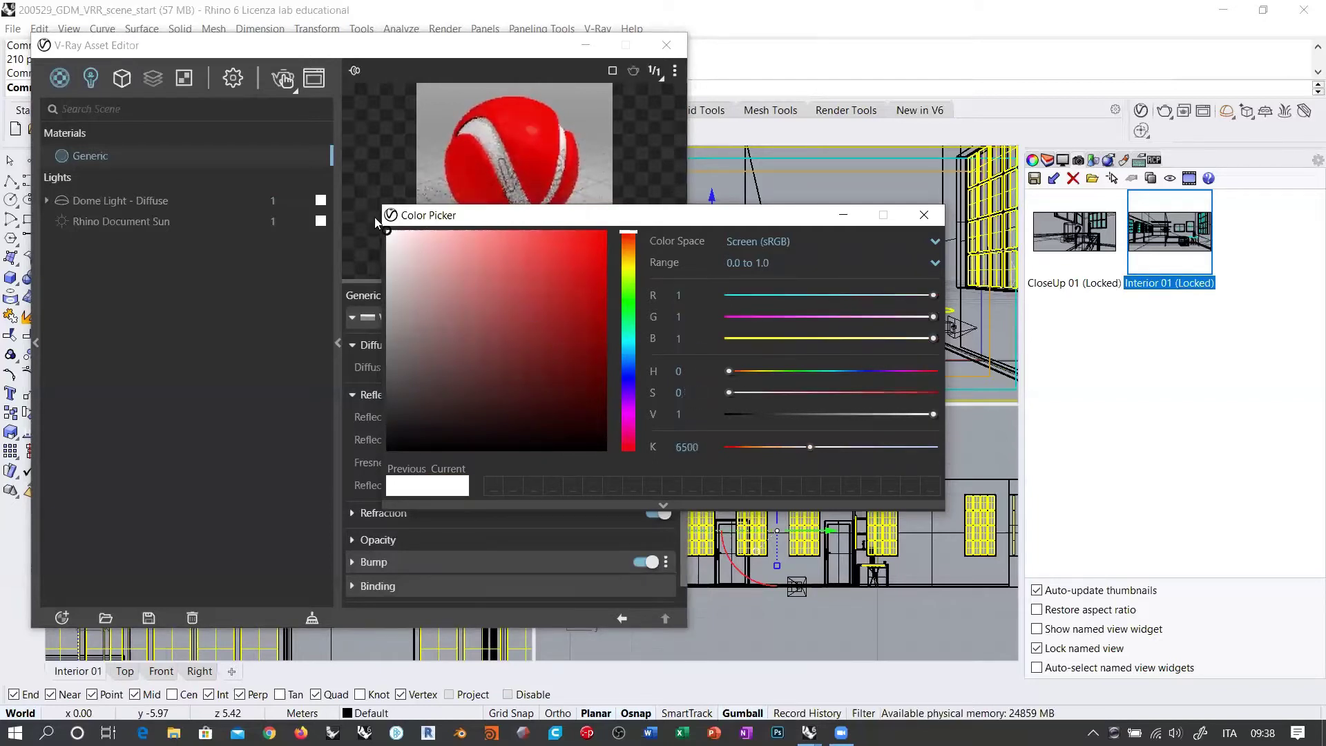
pyautogui.click(924, 214)
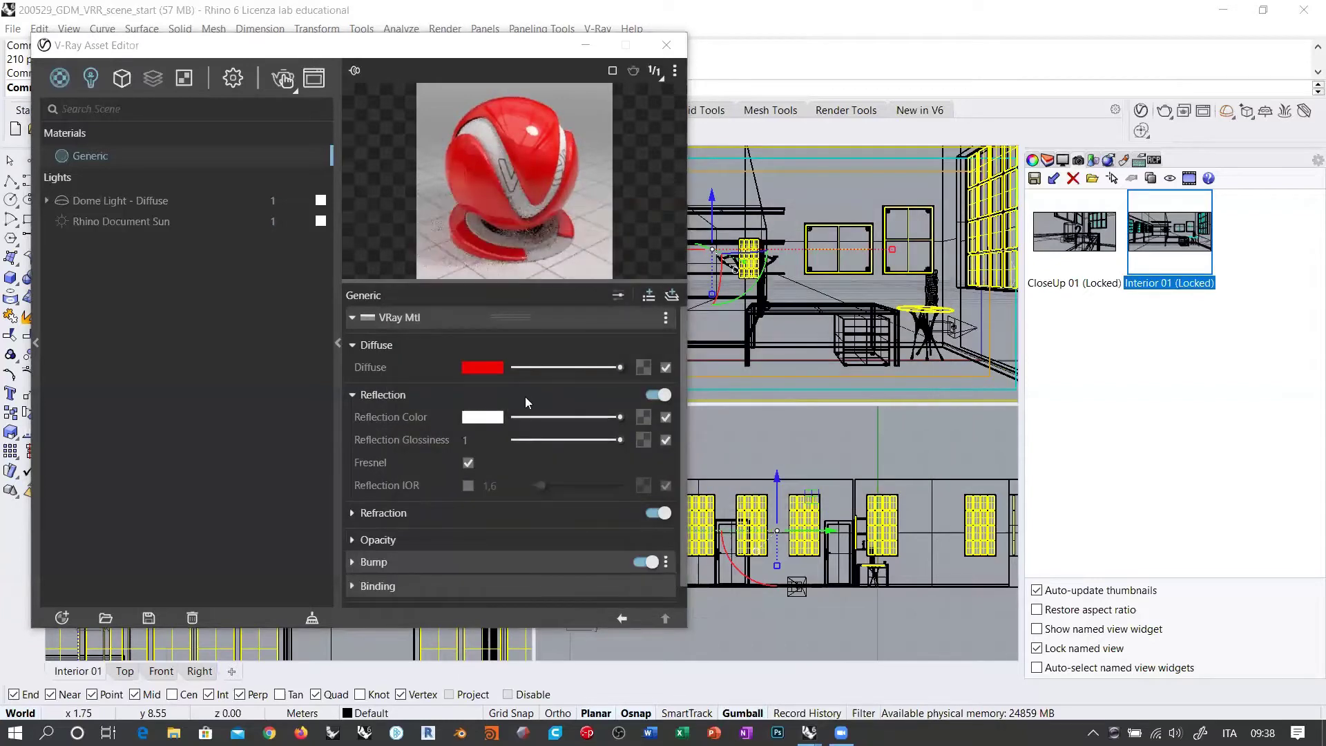
# Try a very dark red and a neutral dark grey as reflection color, then restore white.
pyautogui.click(493, 417)
pyautogui.click(572, 390)
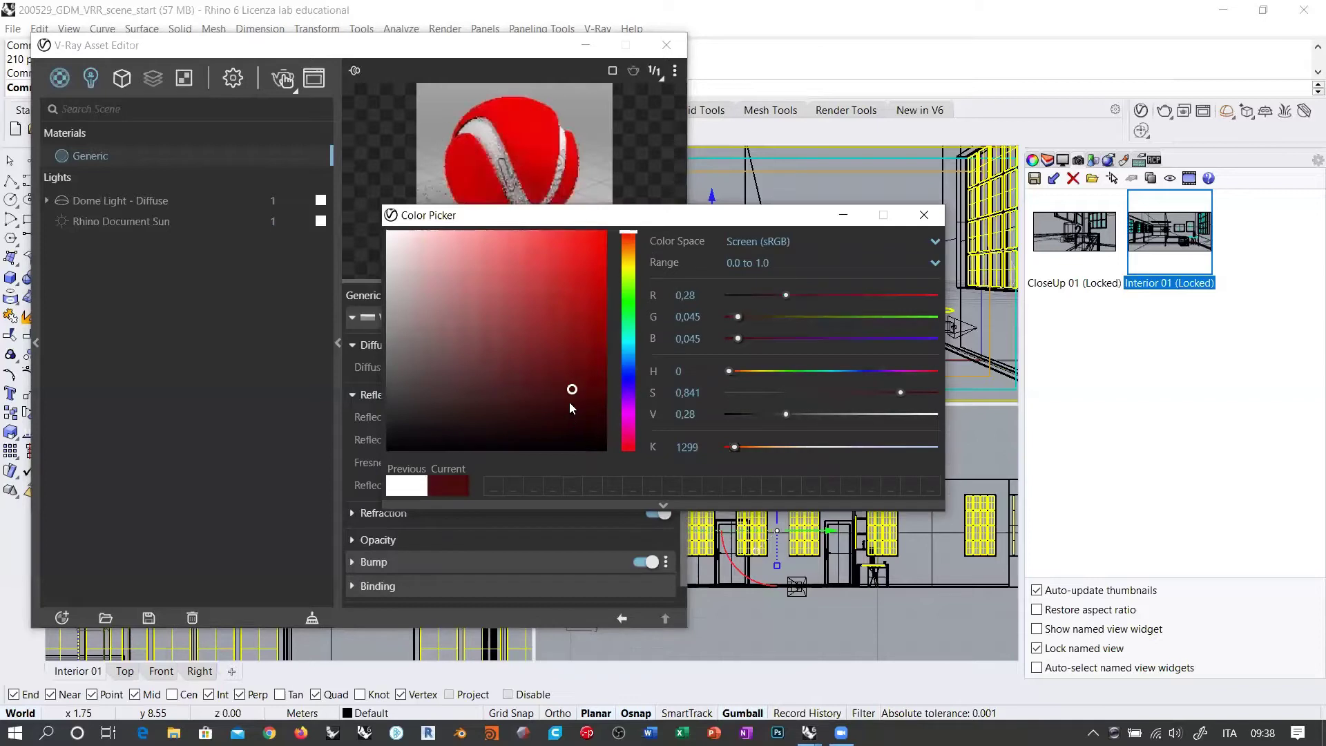
pyautogui.click(505, 385)
pyautogui.moveTo(442, 388); pyautogui.dragTo(387, 389)
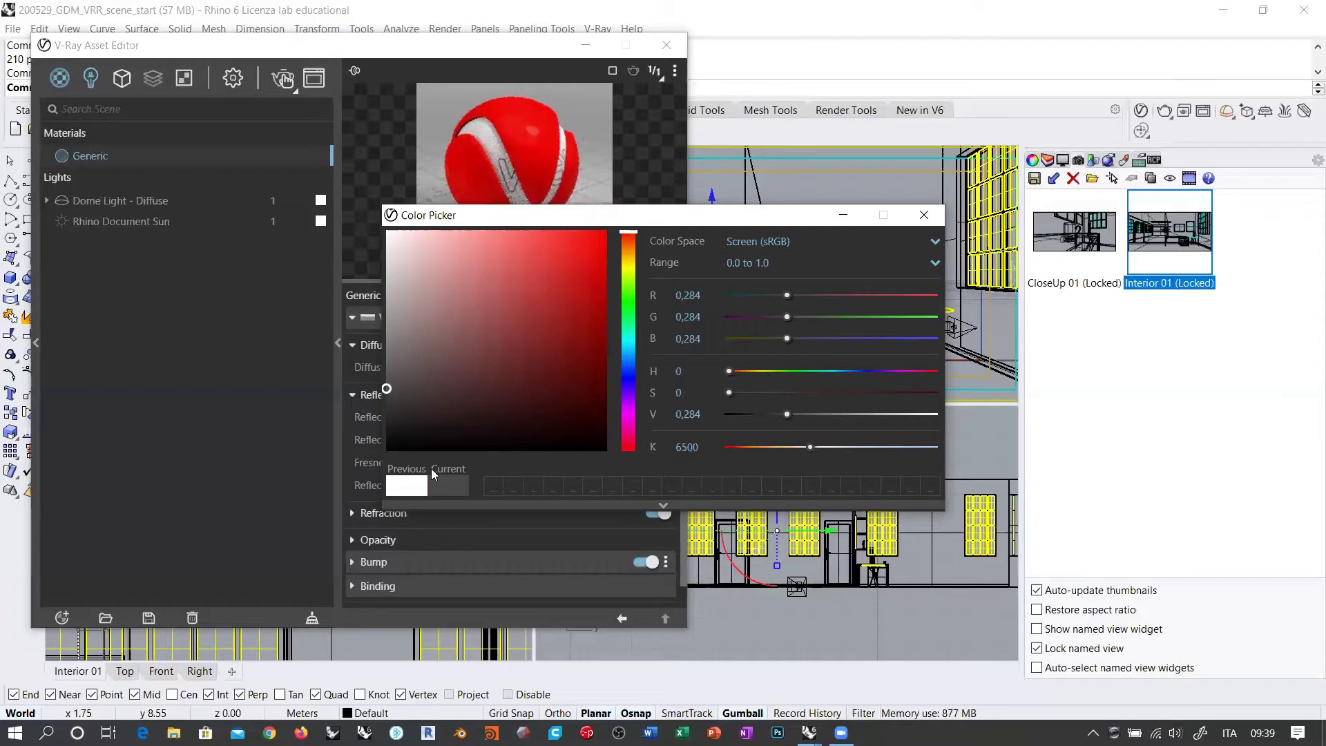
pyautogui.click(389, 388)
pyautogui.moveTo(384, 386)
pyautogui.mouseDown()
pyautogui.moveTo(380, 414)
pyautogui.moveTo(350, 223)
pyautogui.mouseUp()
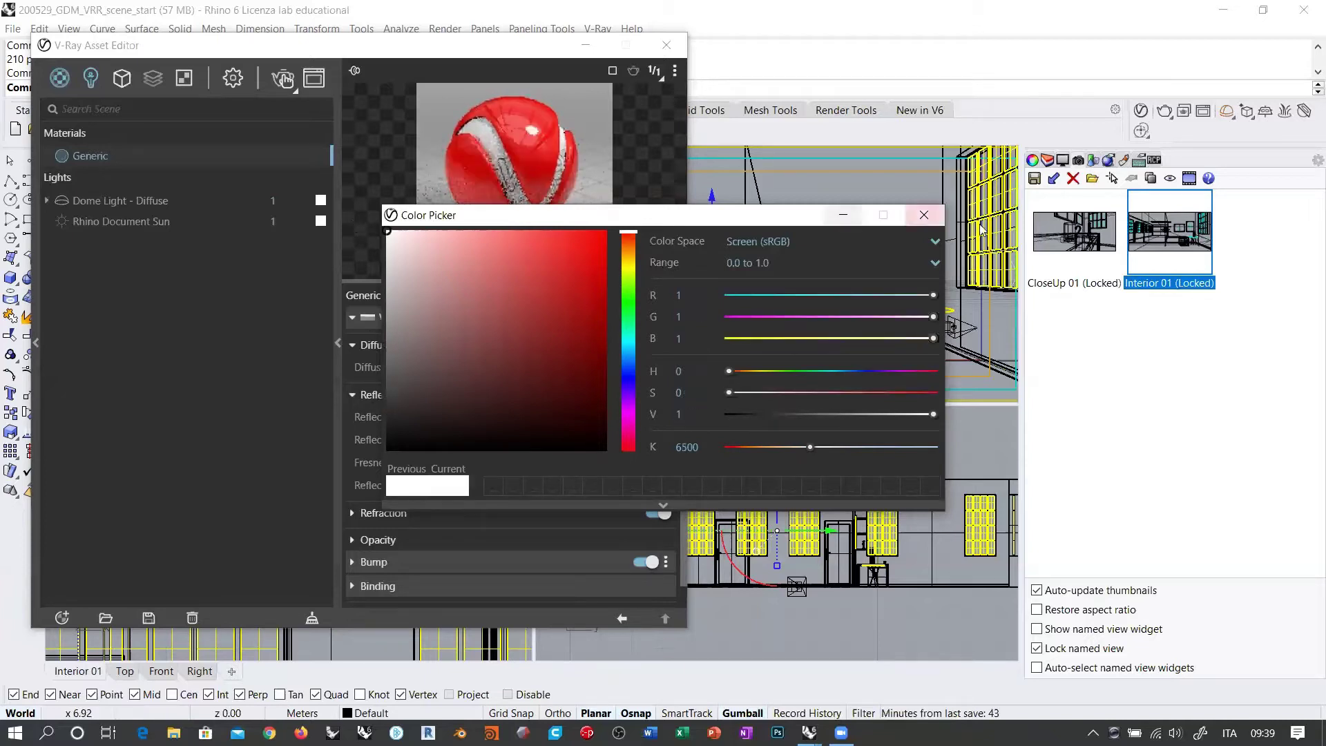
pyautogui.click(923, 215)
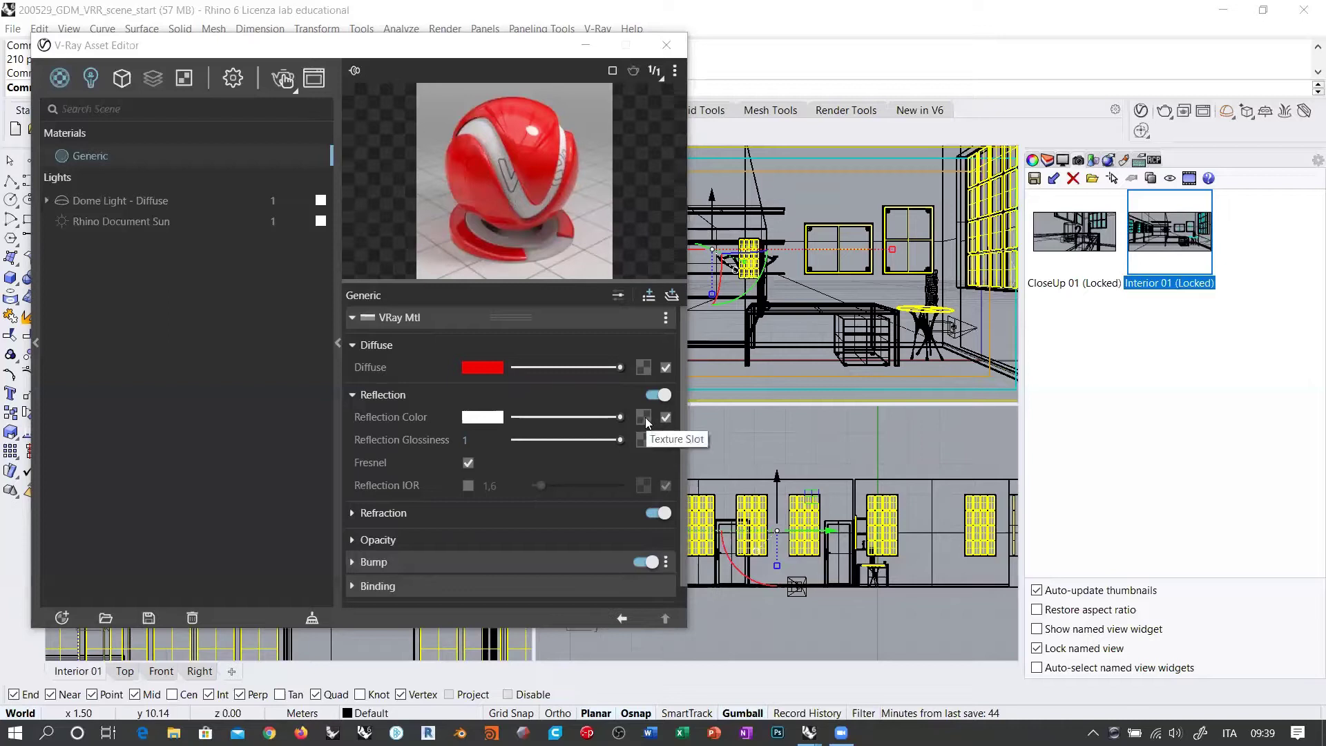
# Lower the reflection glossiness in stages to 0.75, 0.6 and 0.2 to compare sharp and blurred reflections.
pyautogui.moveTo(451, 440)
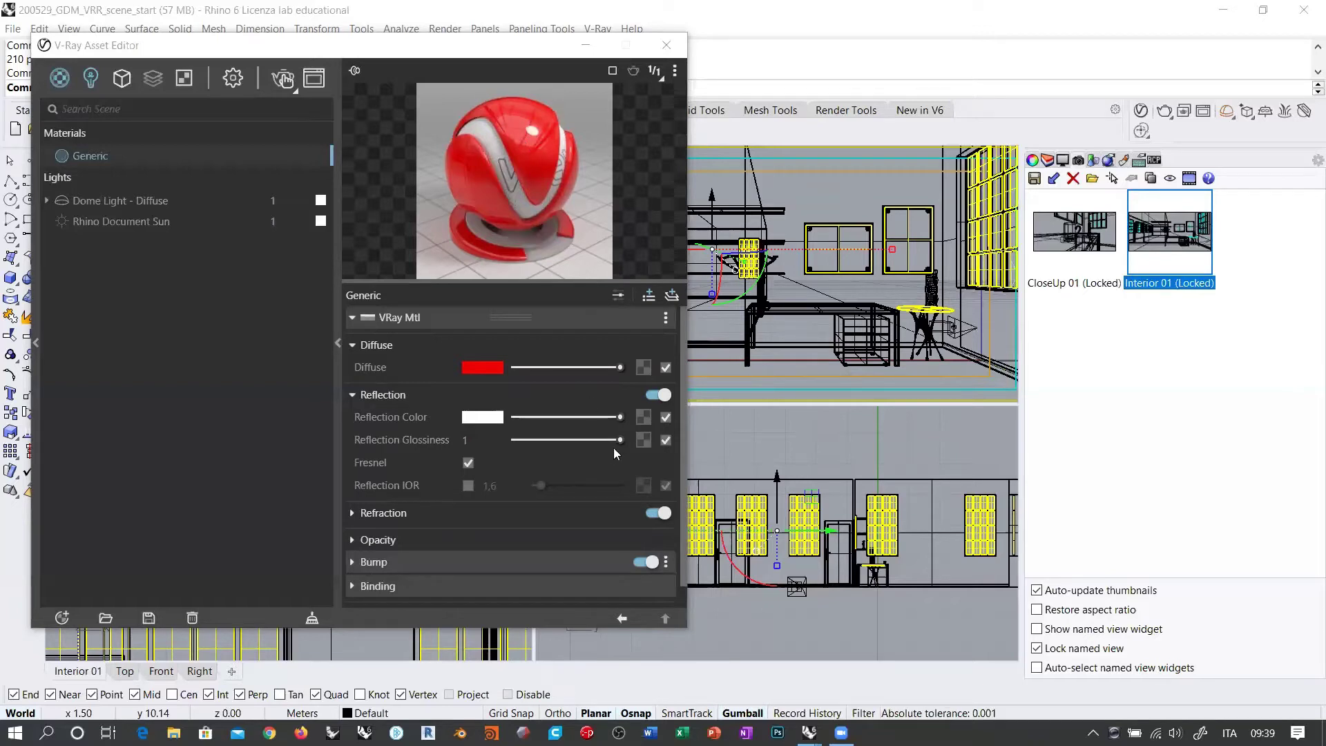
pyautogui.moveTo(618, 439); pyautogui.dragTo(596, 440)
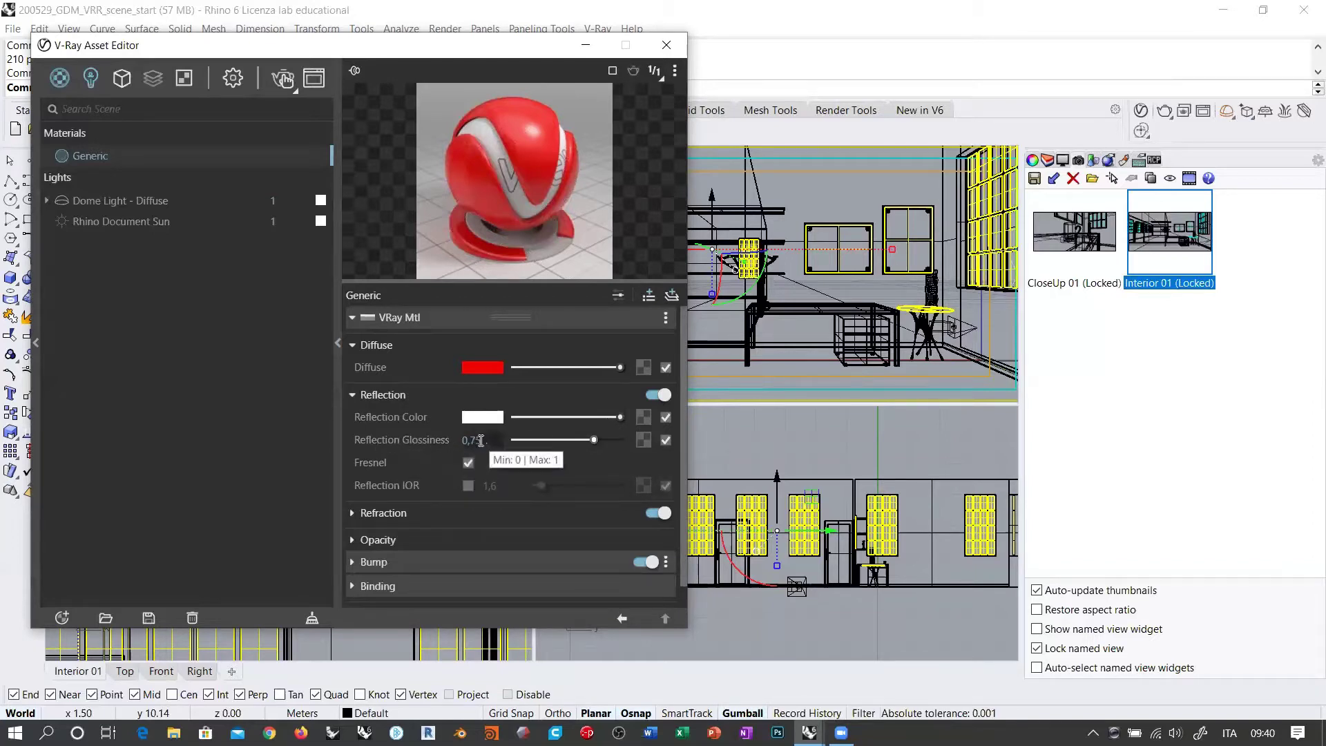
pyautogui.moveTo(592, 439); pyautogui.dragTo(579, 440)
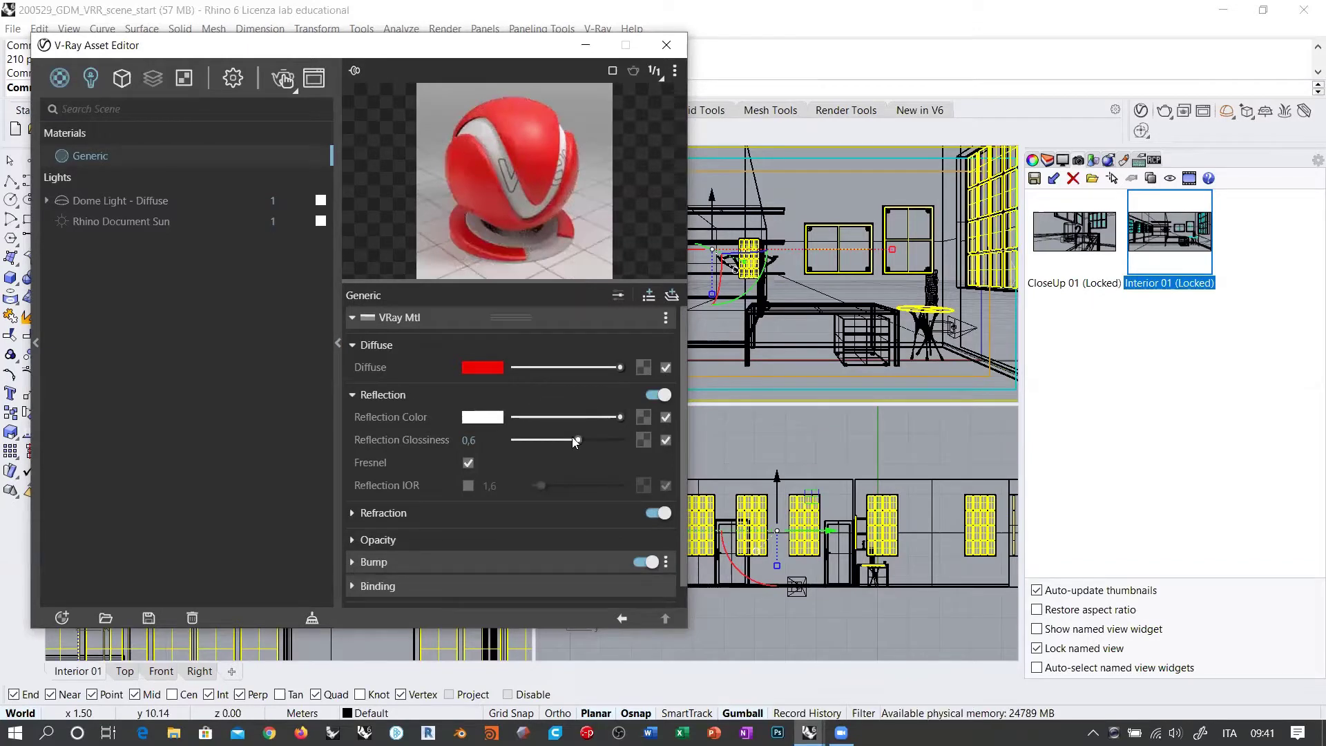
pyautogui.moveTo(579, 437); pyautogui.dragTo(534, 441)
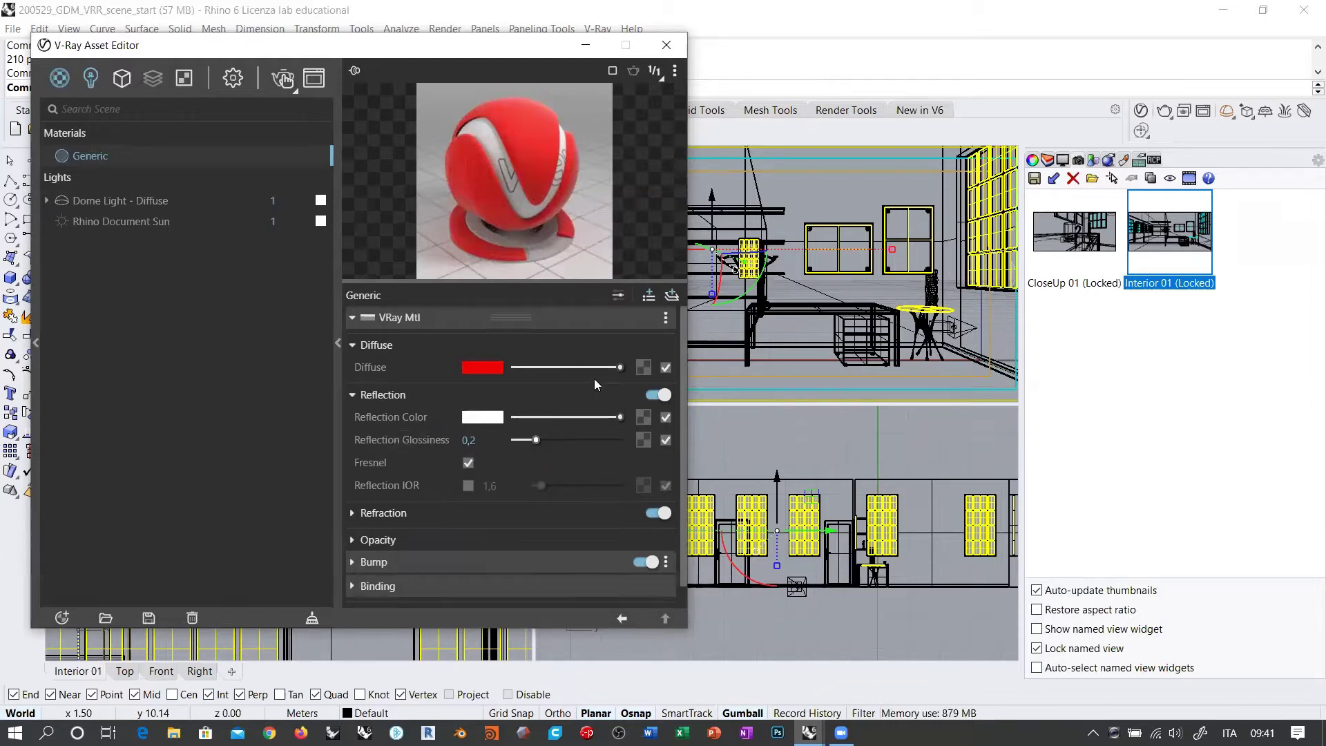
# Make the diffuse color black and test the reflection color between black and white at 0.6 reflection glossiness.
pyautogui.moveTo(619, 368); pyautogui.dragTo(450, 363)
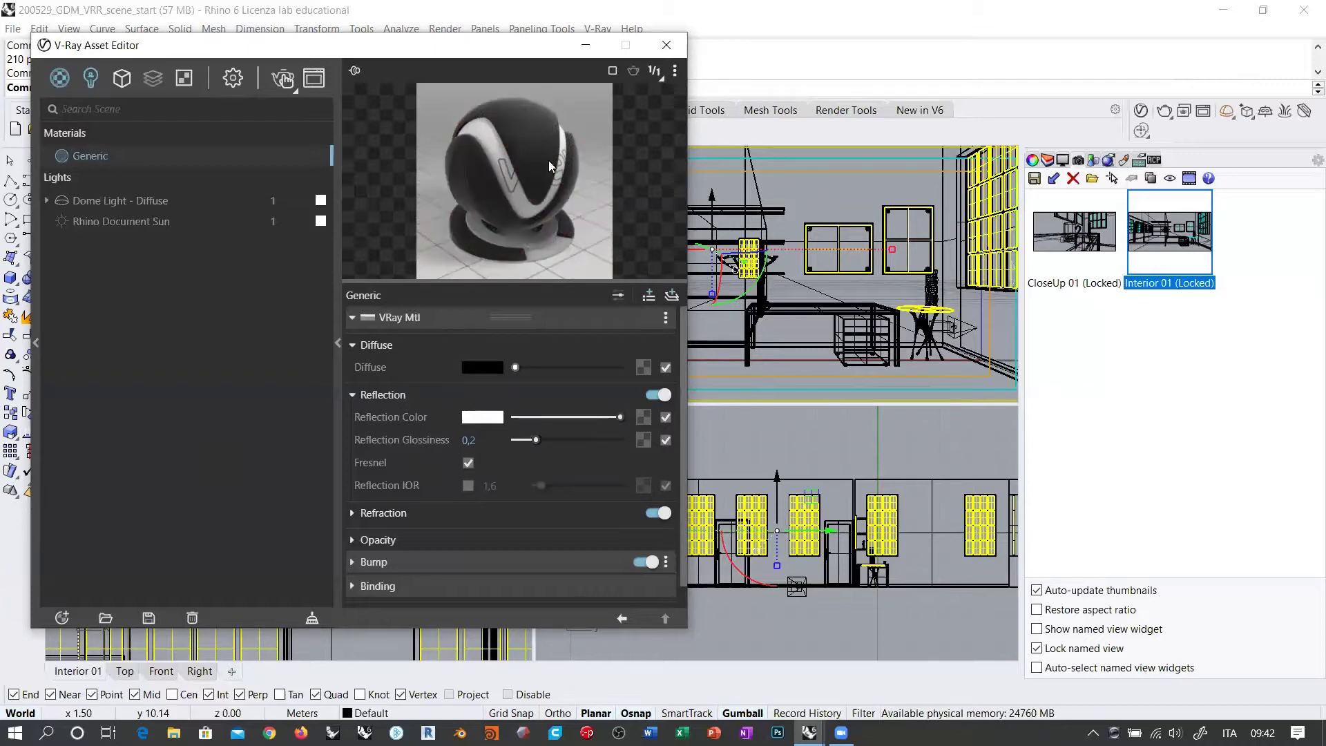
pyautogui.moveTo(533, 440); pyautogui.dragTo(578, 440)
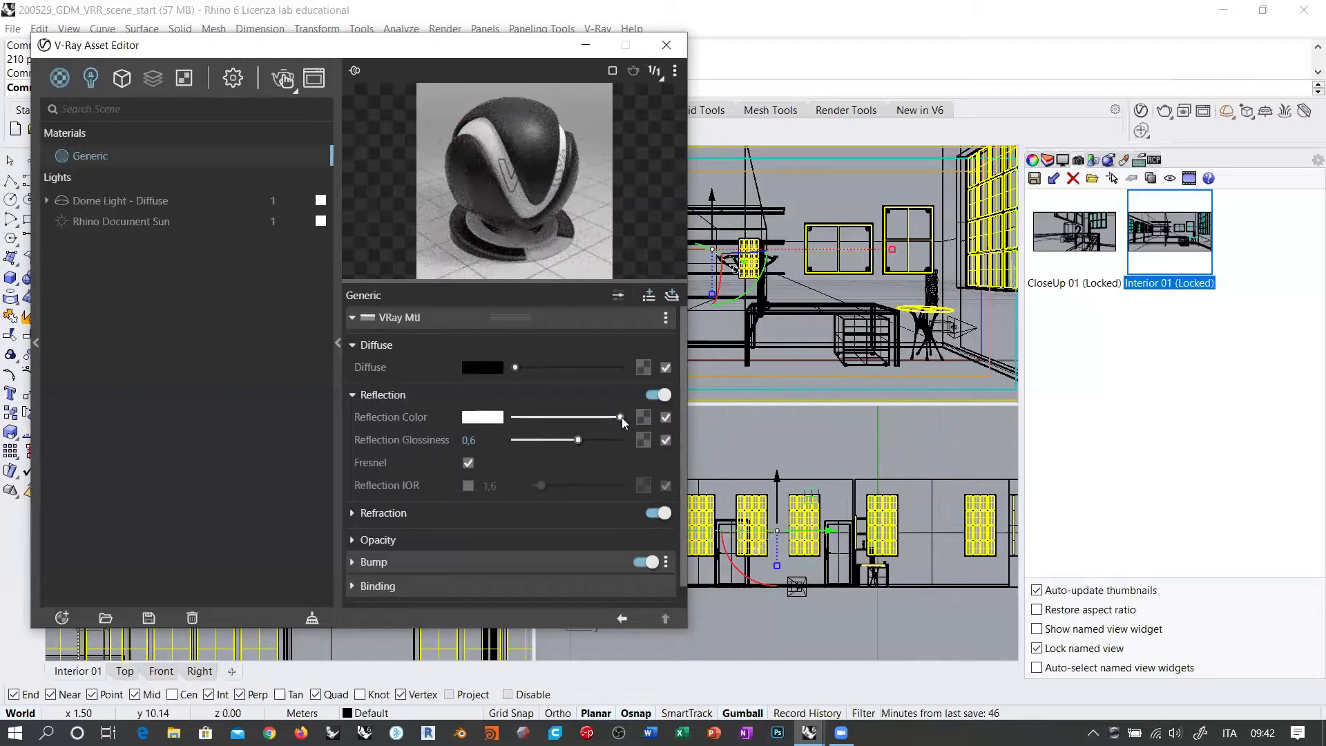
pyautogui.moveTo(621, 417); pyautogui.dragTo(516, 418)
pyautogui.moveTo(600, 414); pyautogui.dragTo(681, 420)
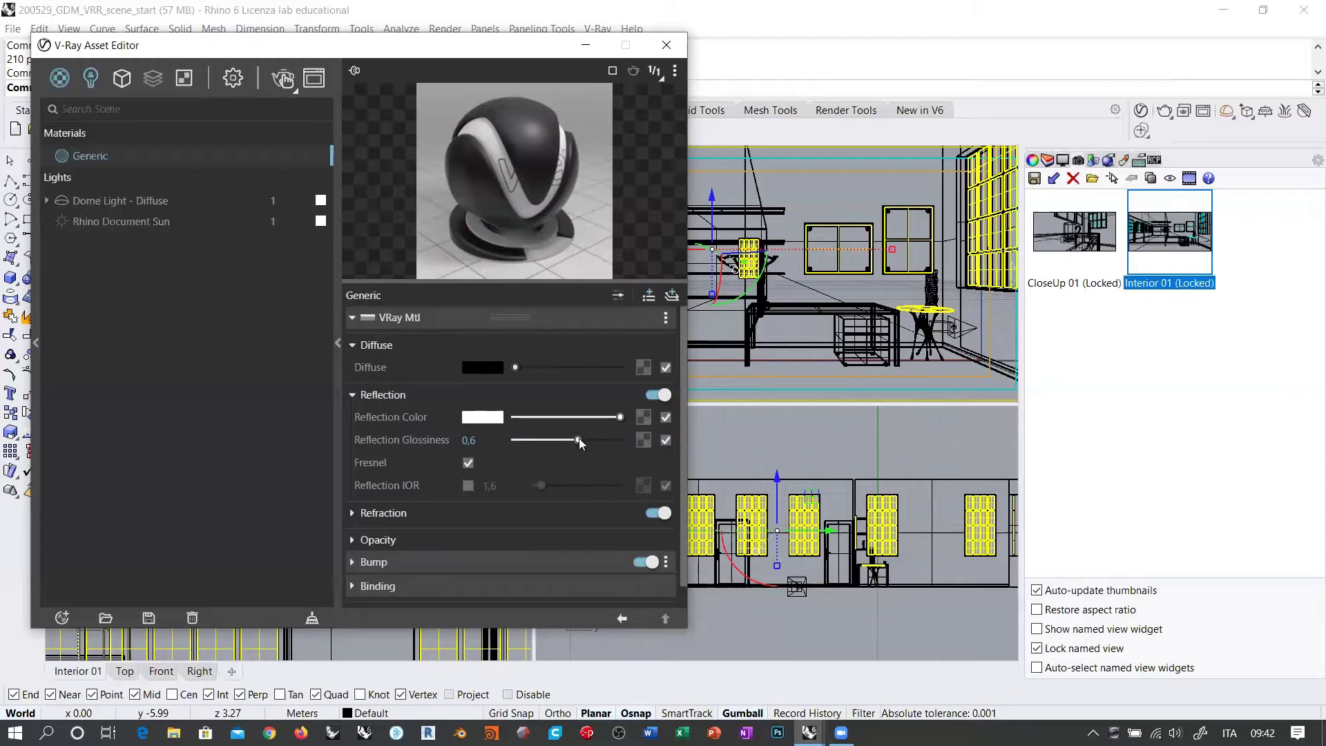
# Set the reflection glossiness to 1 and, in the Refraction settings, raise the refraction color to white.
pyautogui.moveTo(579, 440); pyautogui.dragTo(678, 432)
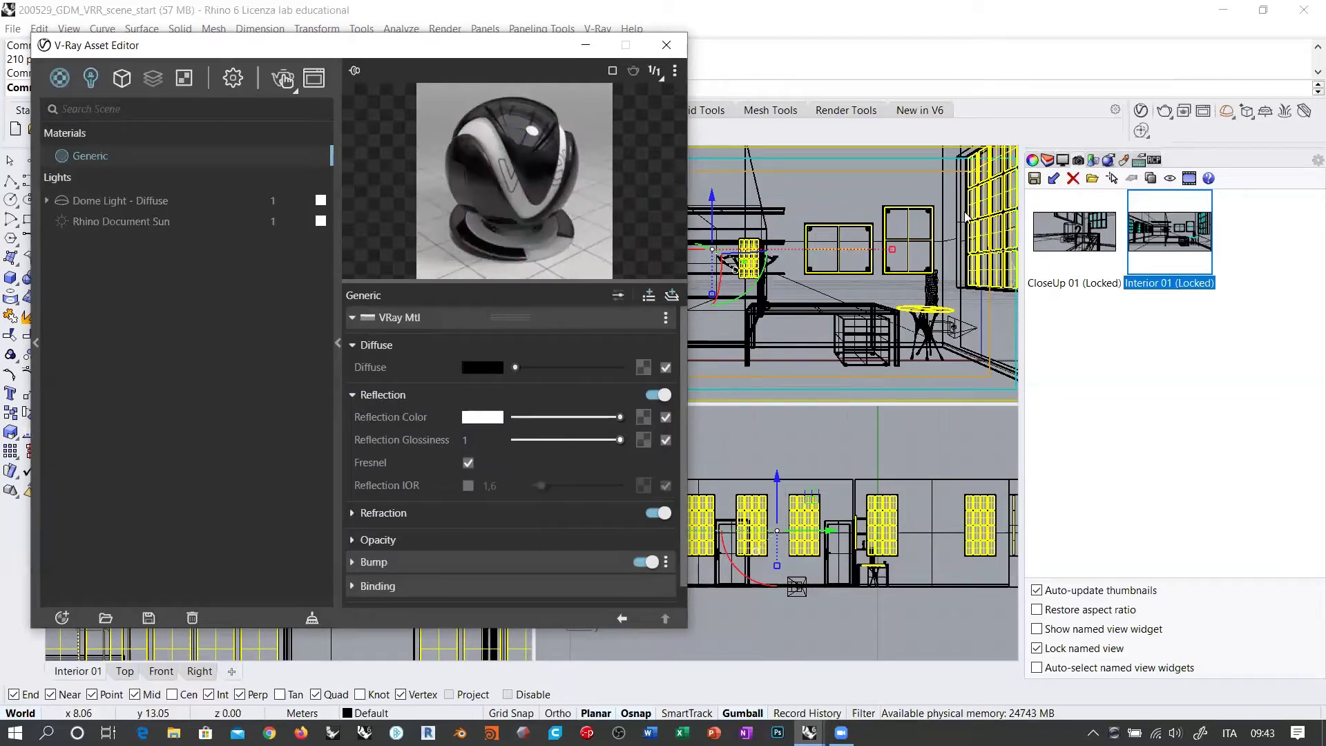
pyautogui.click(352, 396)
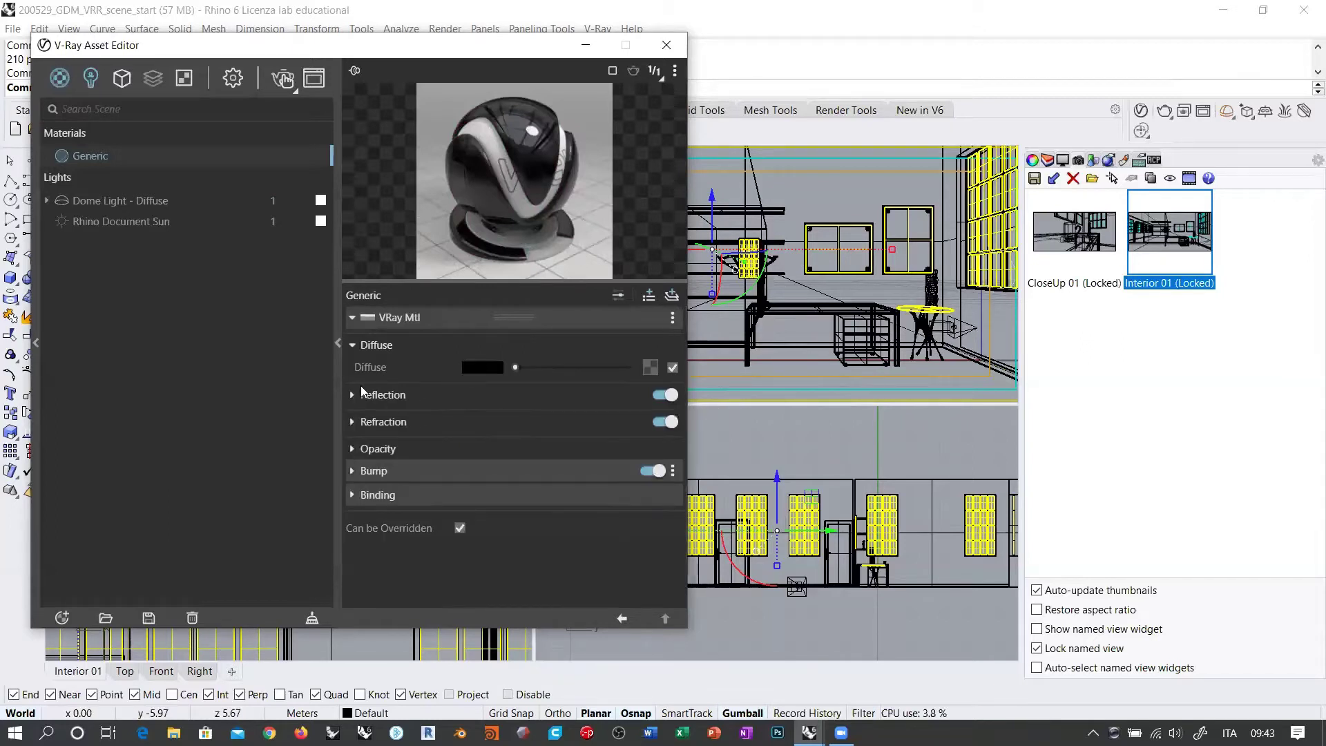
pyautogui.click(353, 422)
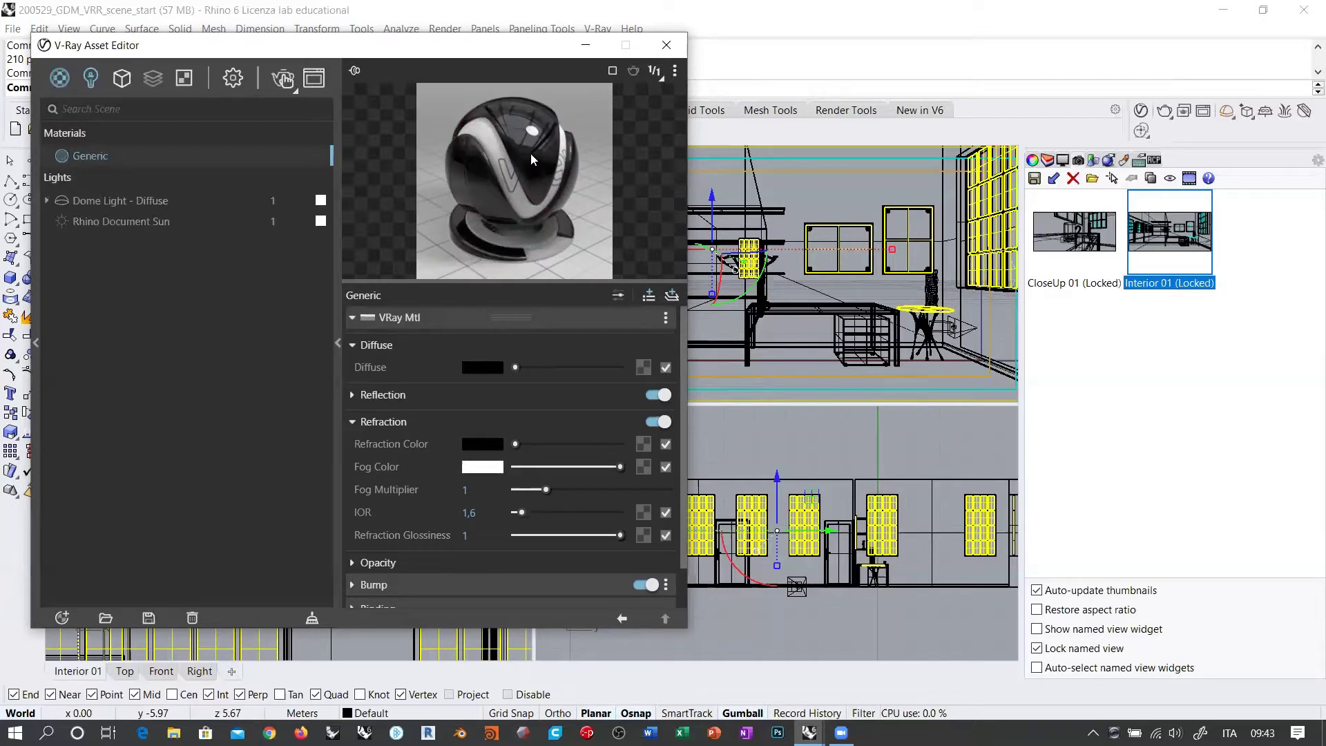
pyautogui.moveTo(515, 448); pyautogui.dragTo(699, 445)
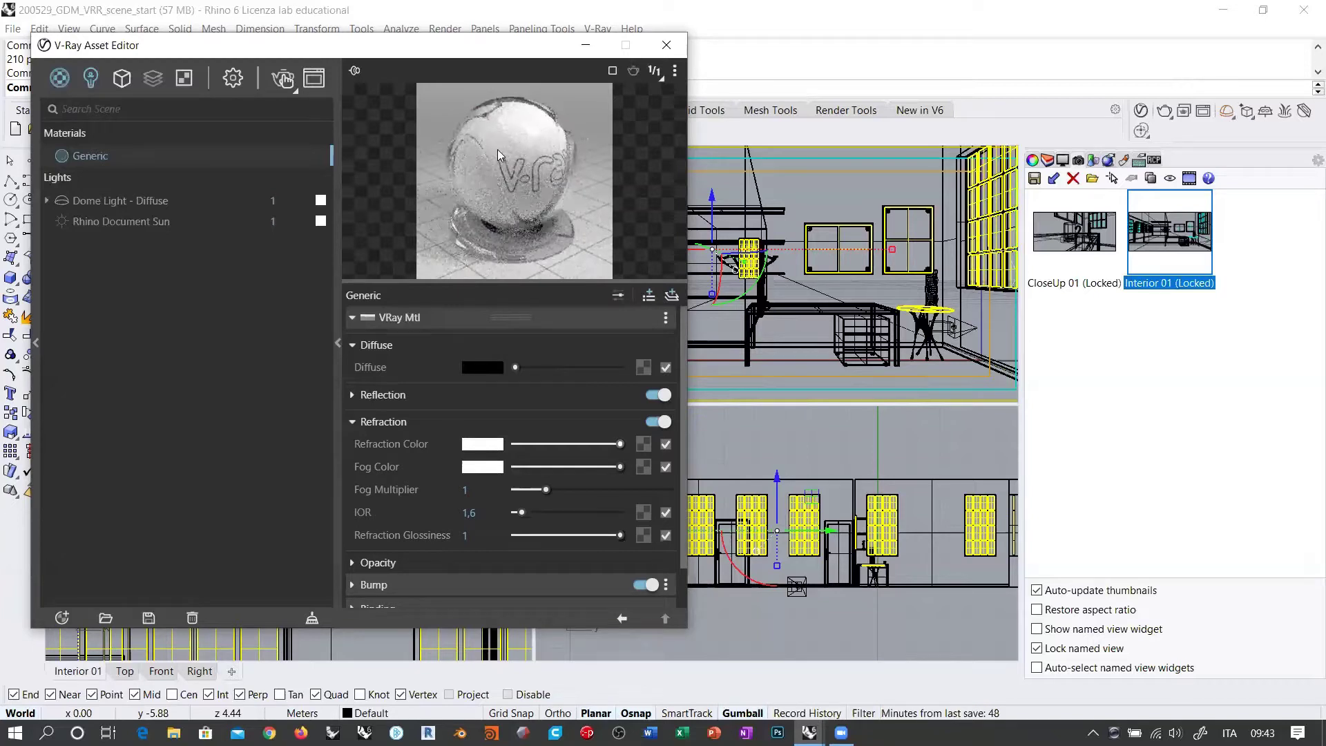
# Change the diffuse color of the now refractive Generic material to pure red.
pyautogui.click(486, 373)
pyautogui.moveTo(544, 302); pyautogui.dragTo(607, 230)
pyautogui.click(924, 215)
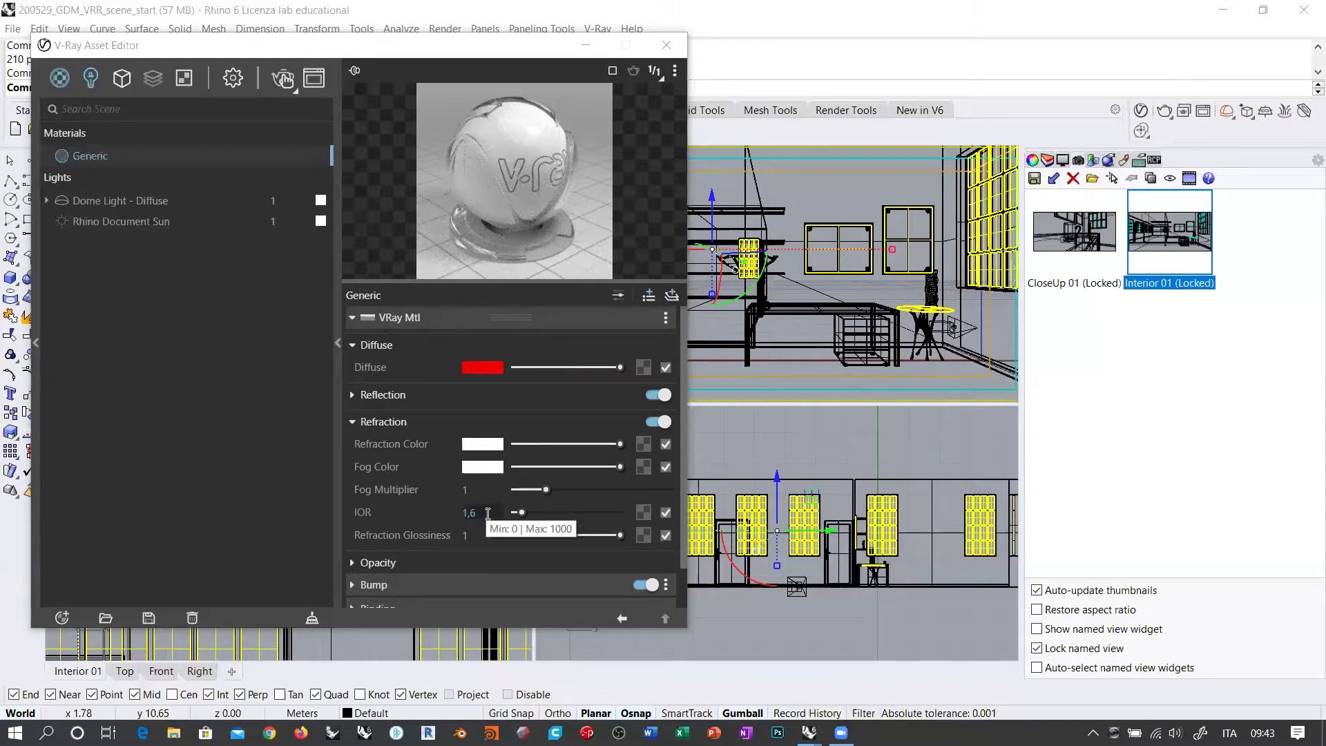
# Expand the Reflection settings and compare the Reflection IOR with the IOR under Refraction.
pyautogui.click(353, 395)
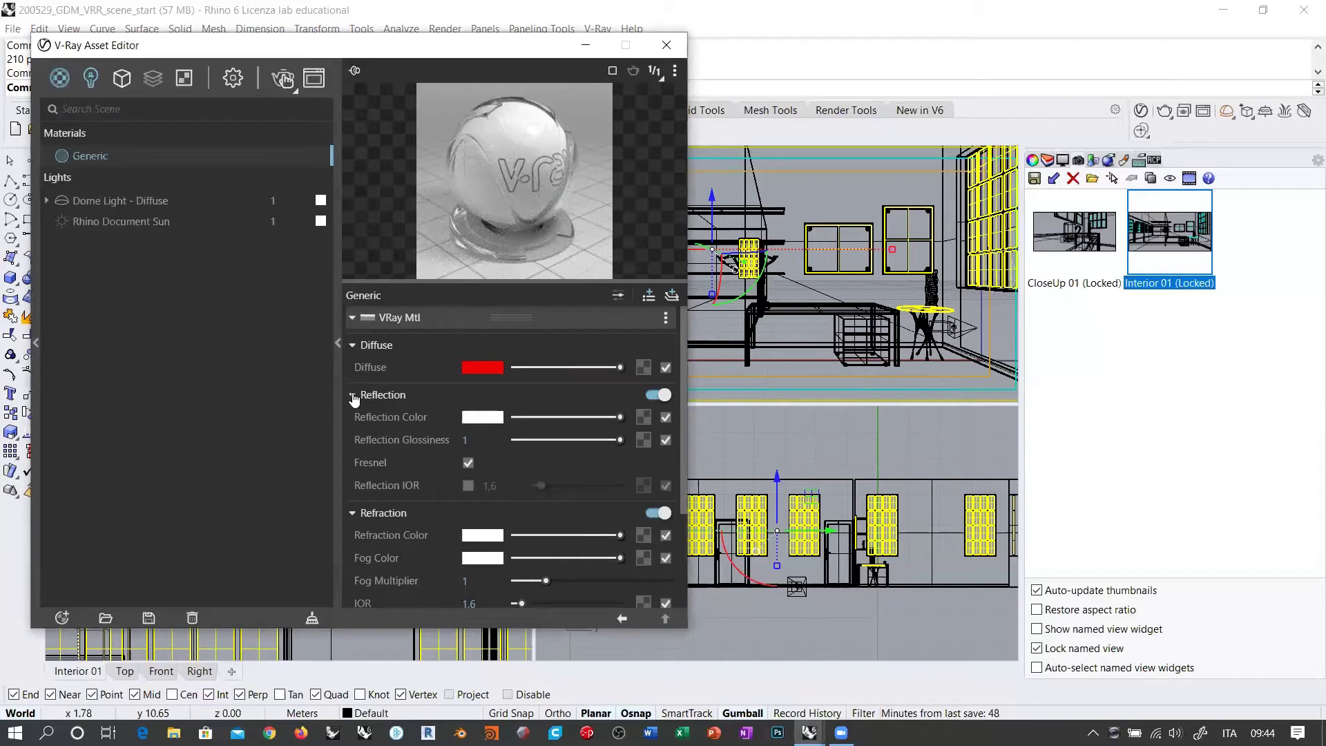
pyautogui.scroll(-1, 430, 451)
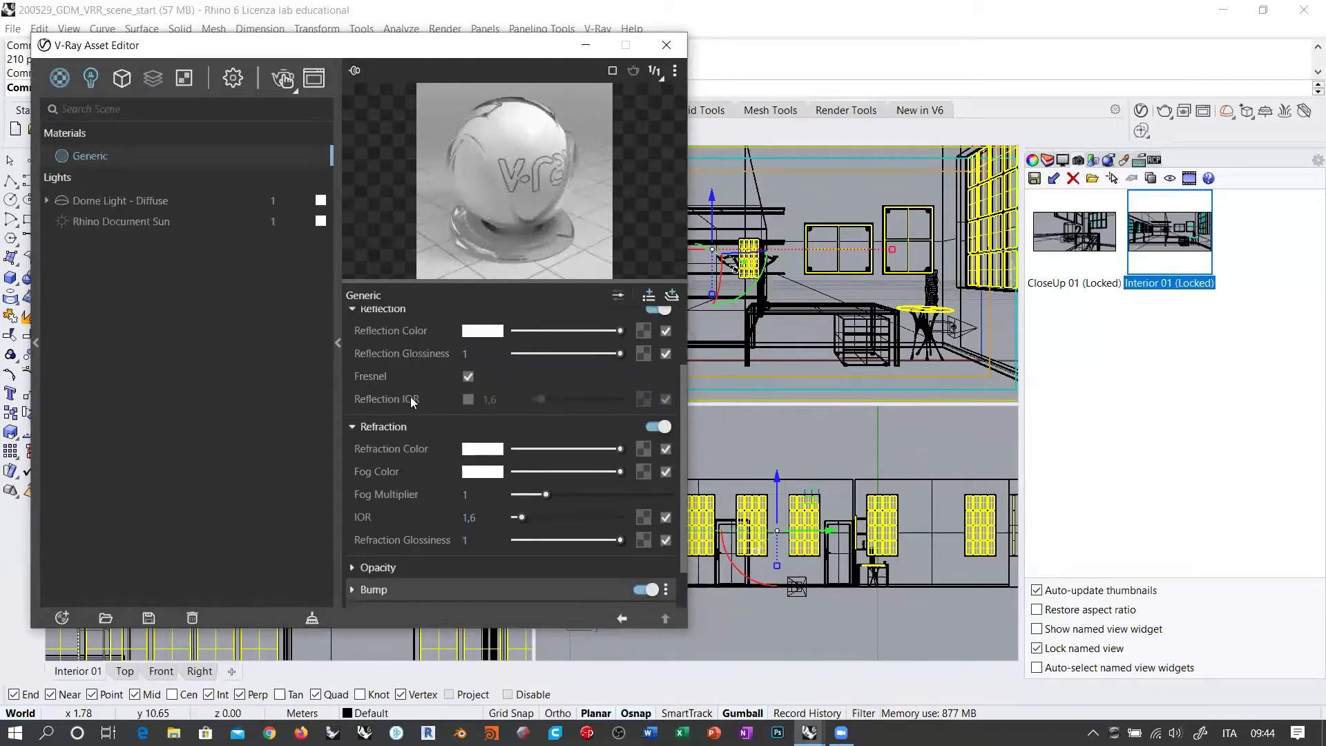
pyautogui.moveTo(370, 519)
pyautogui.moveTo(412, 405)
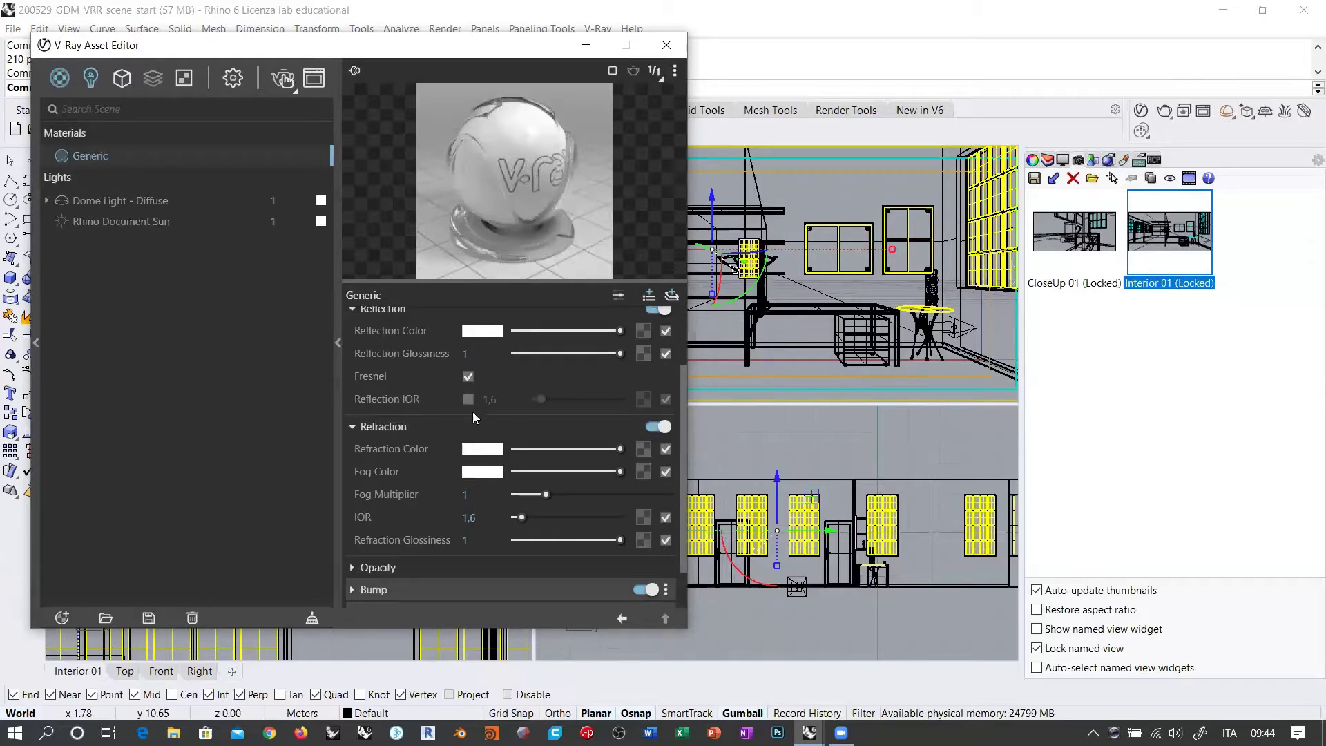
# Lower the refraction color of the Generic material to black.
pyautogui.moveTo(683, 424); pyautogui.dragTo(685, 398)
pyautogui.moveTo(400, 428)
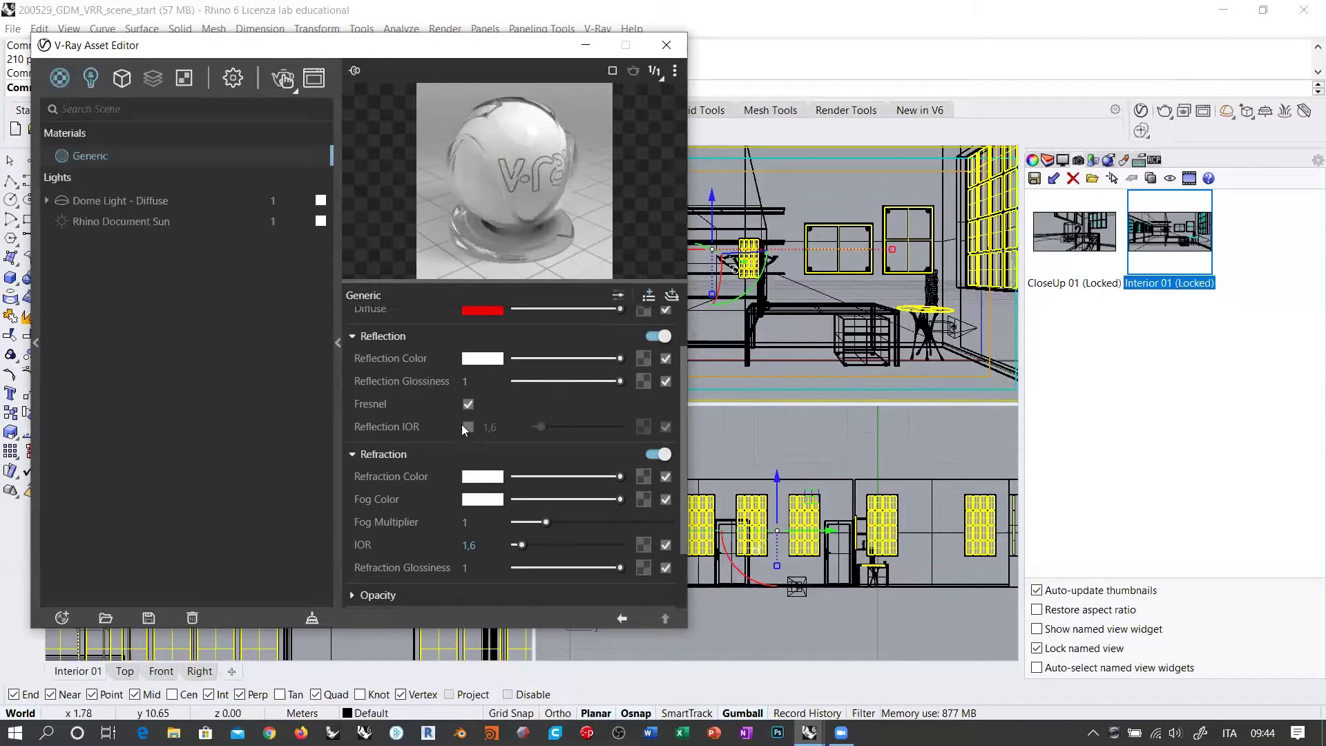
pyautogui.scroll(1, 503, 375)
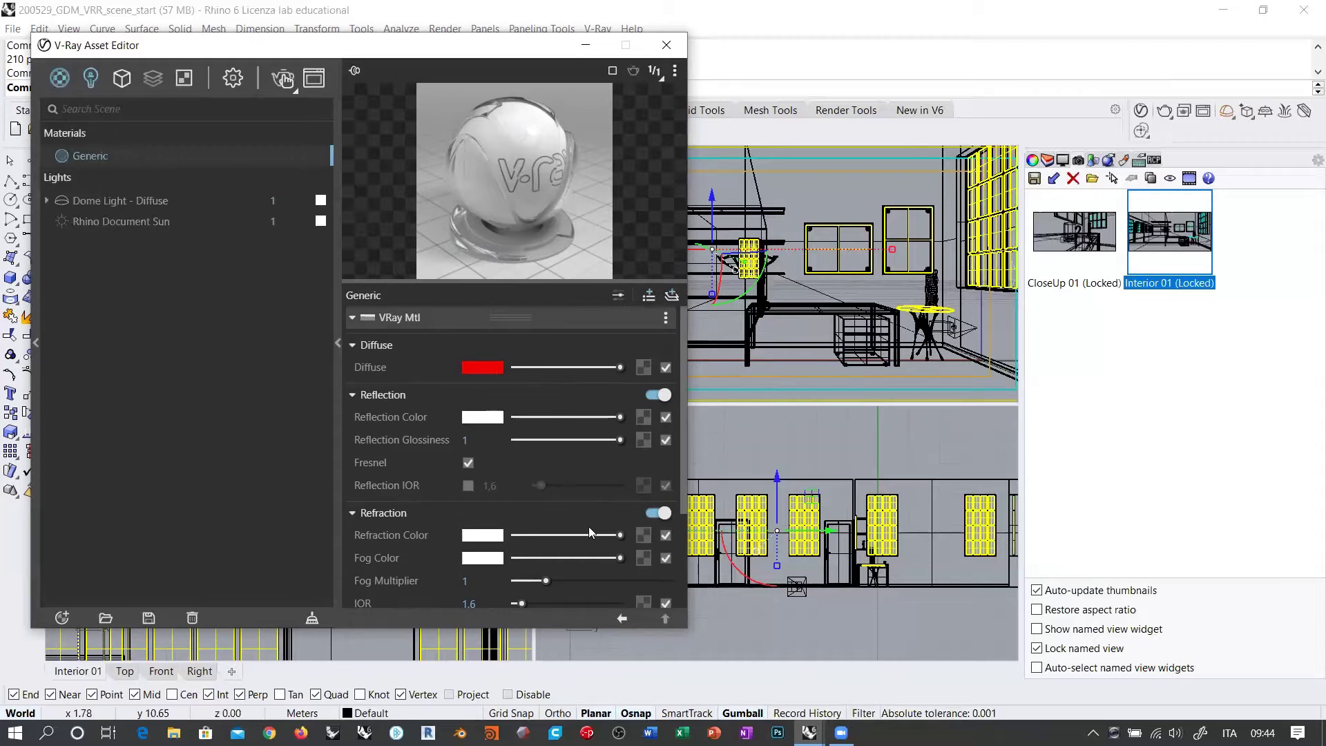
pyautogui.moveTo(620, 535); pyautogui.dragTo(452, 535)
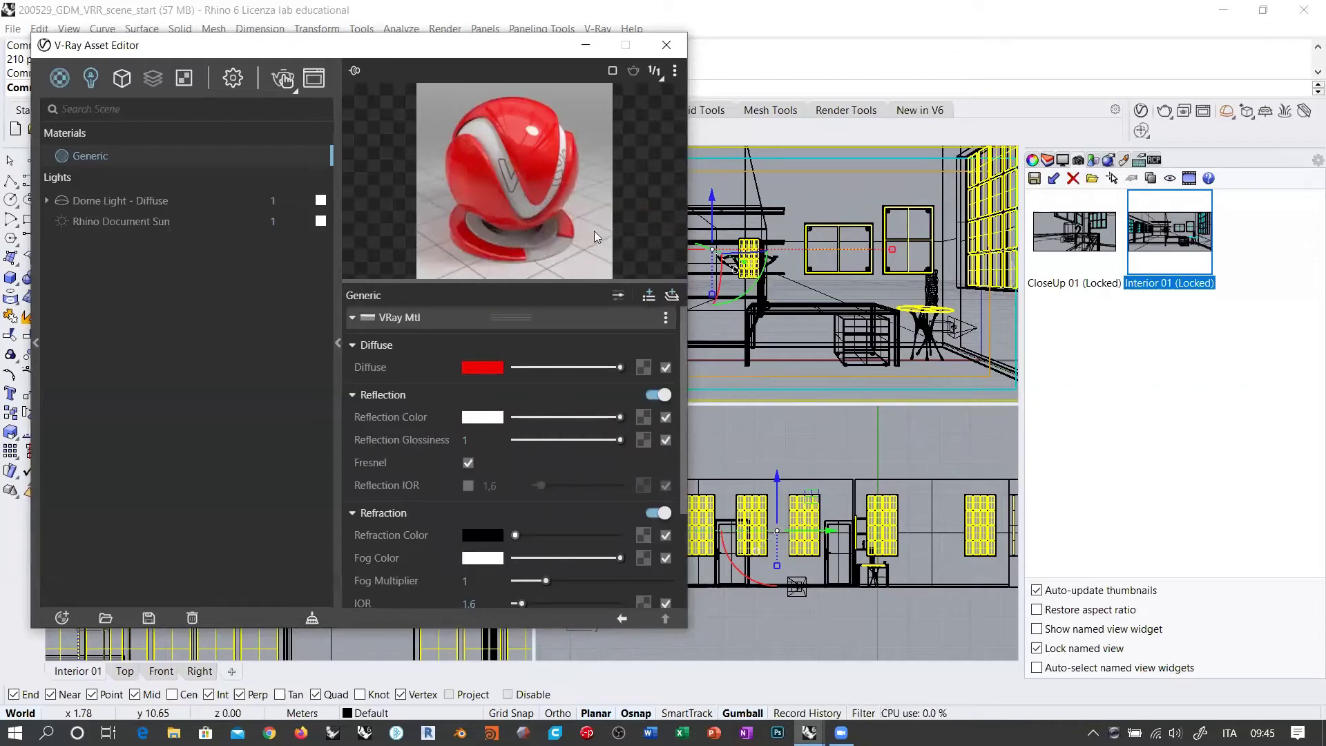
# Enable the separate Reflection IOR and test it at 1,08 and 5,79.
pyautogui.click(468, 486)
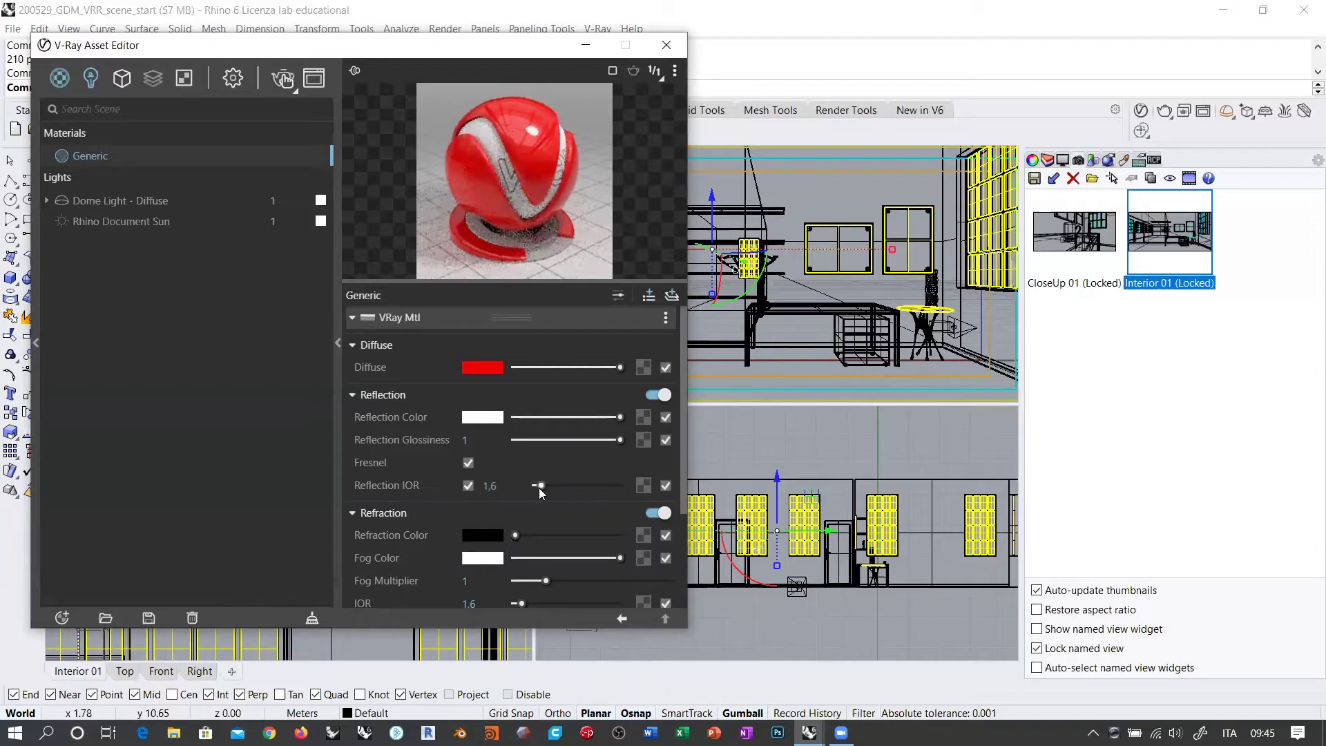
pyautogui.moveTo(535, 488); pyautogui.dragTo(541, 485)
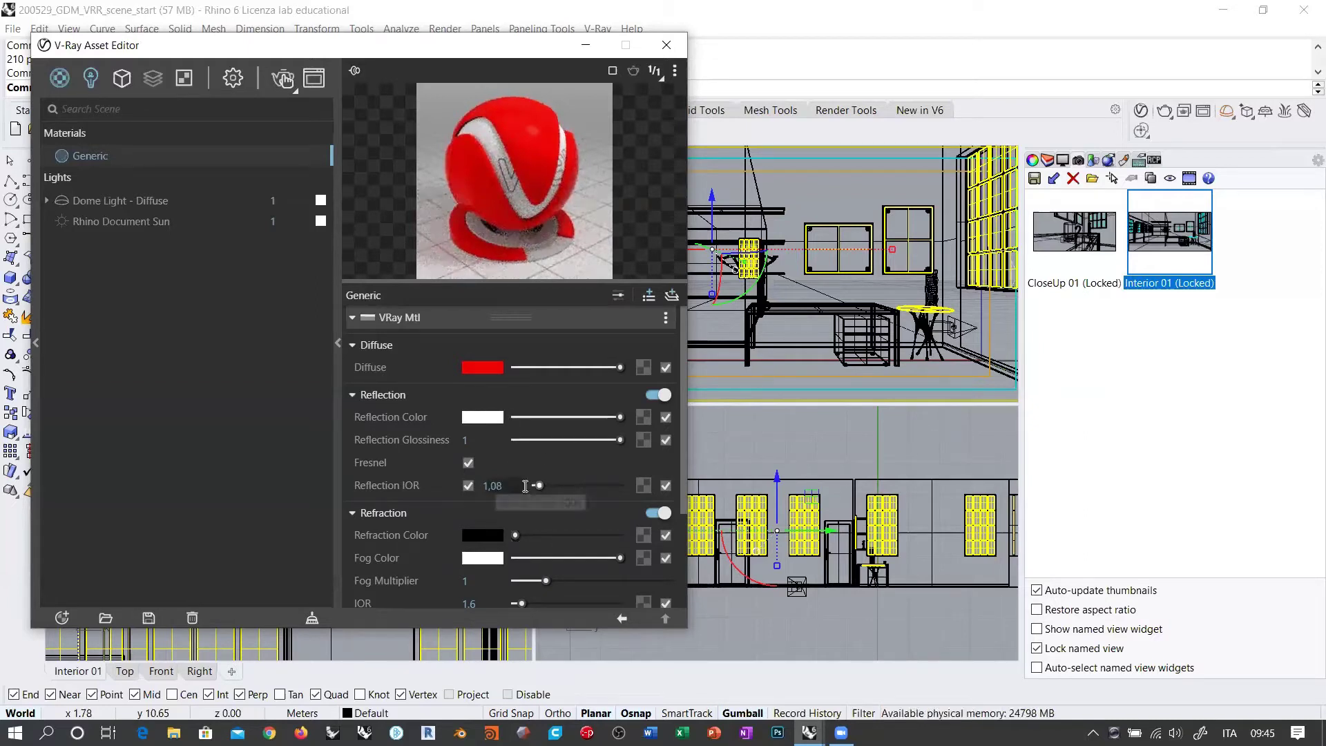
pyautogui.moveTo(542, 486); pyautogui.dragTo(555, 487)
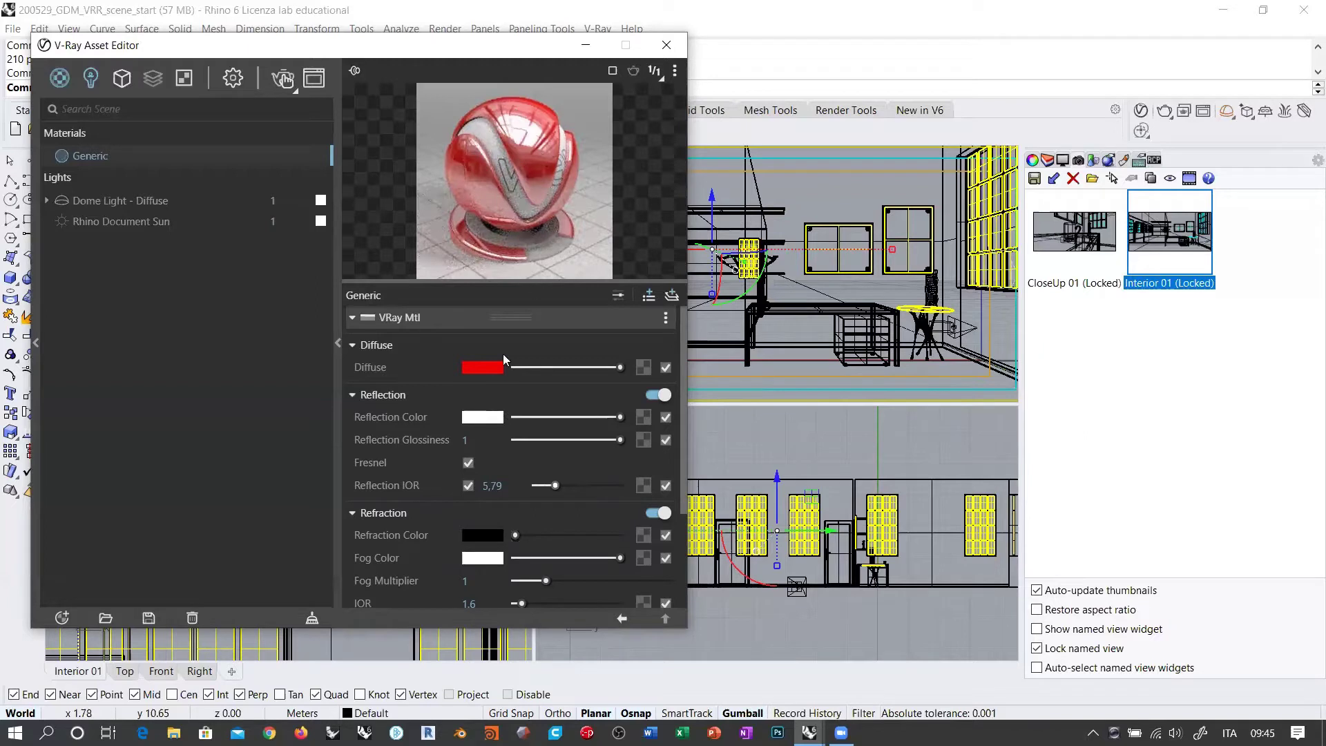
# Set the Reflection IOR to 0,6 and to 1,6, and disable its separate value.
pyautogui.click(492, 485)
pyautogui.write('0,6')
pyautogui.press('Return')
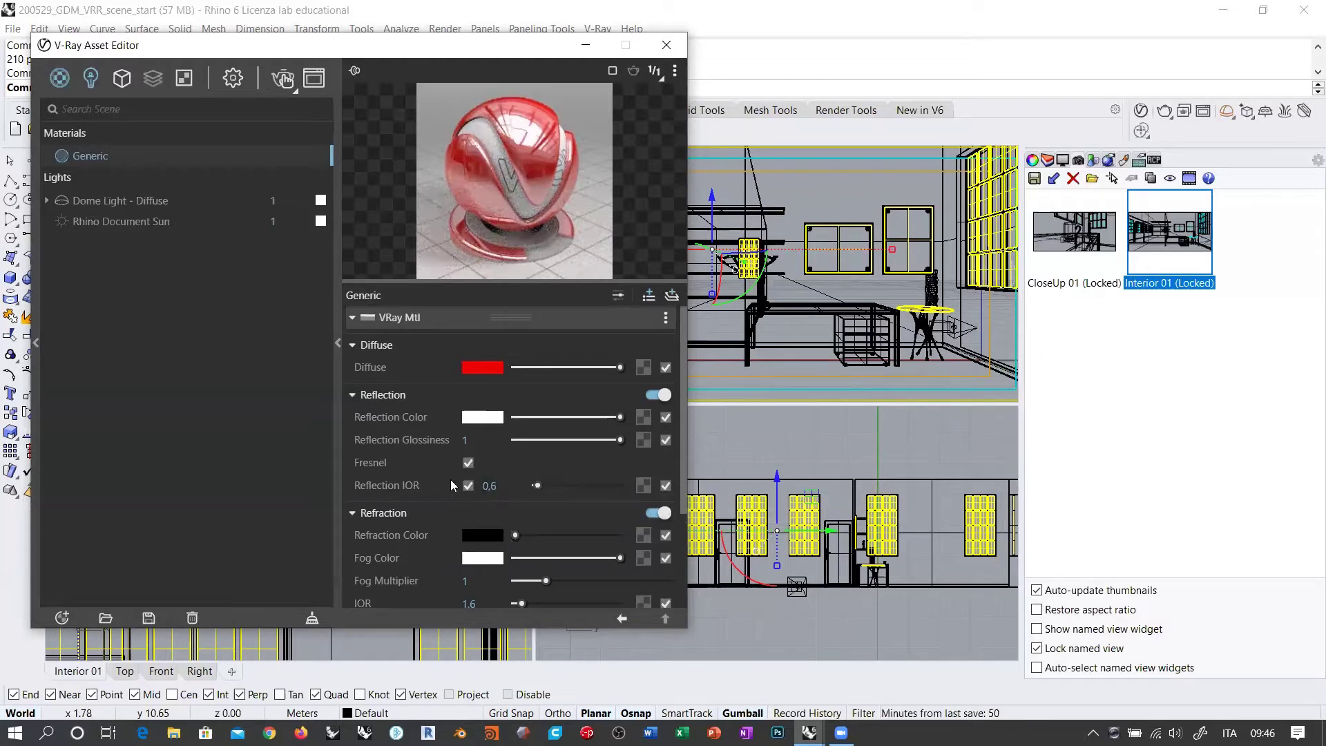
pyautogui.doubleClick(481, 487)
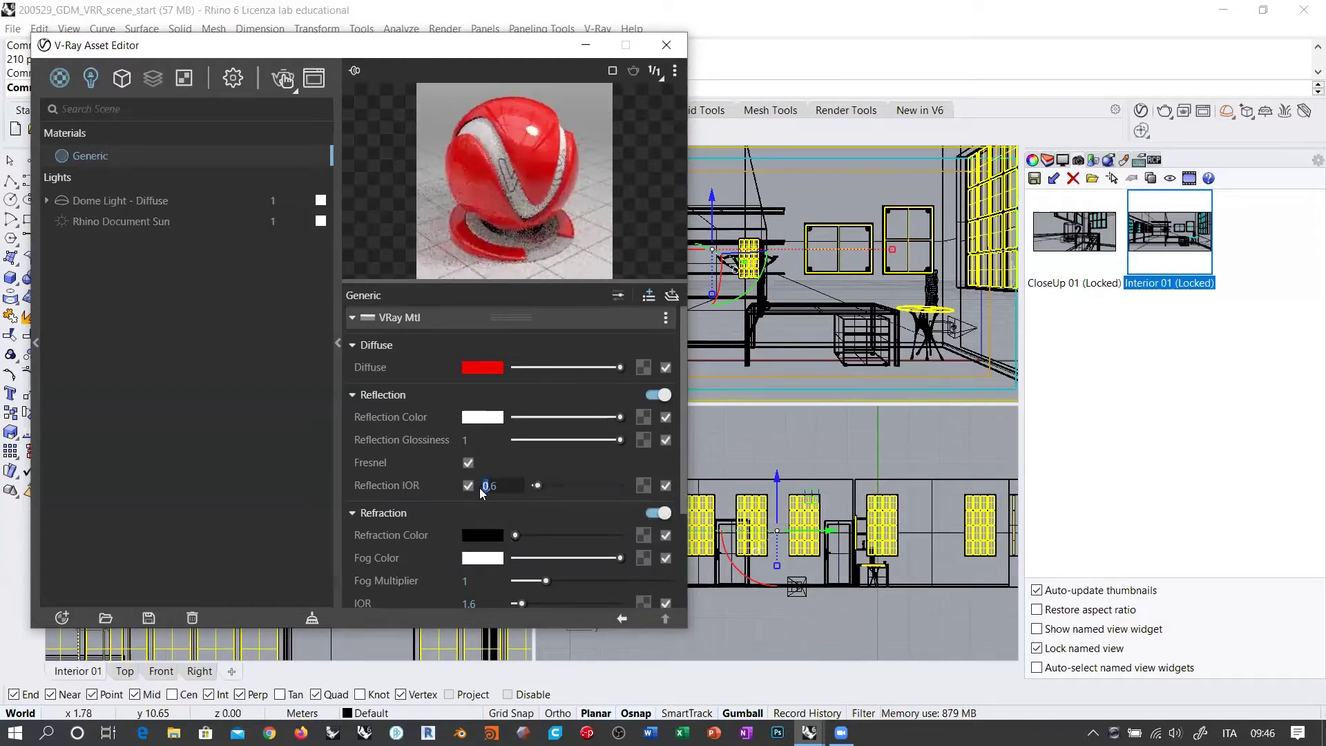
pyautogui.write('1')
pyautogui.press('Return')
pyautogui.click(469, 485)
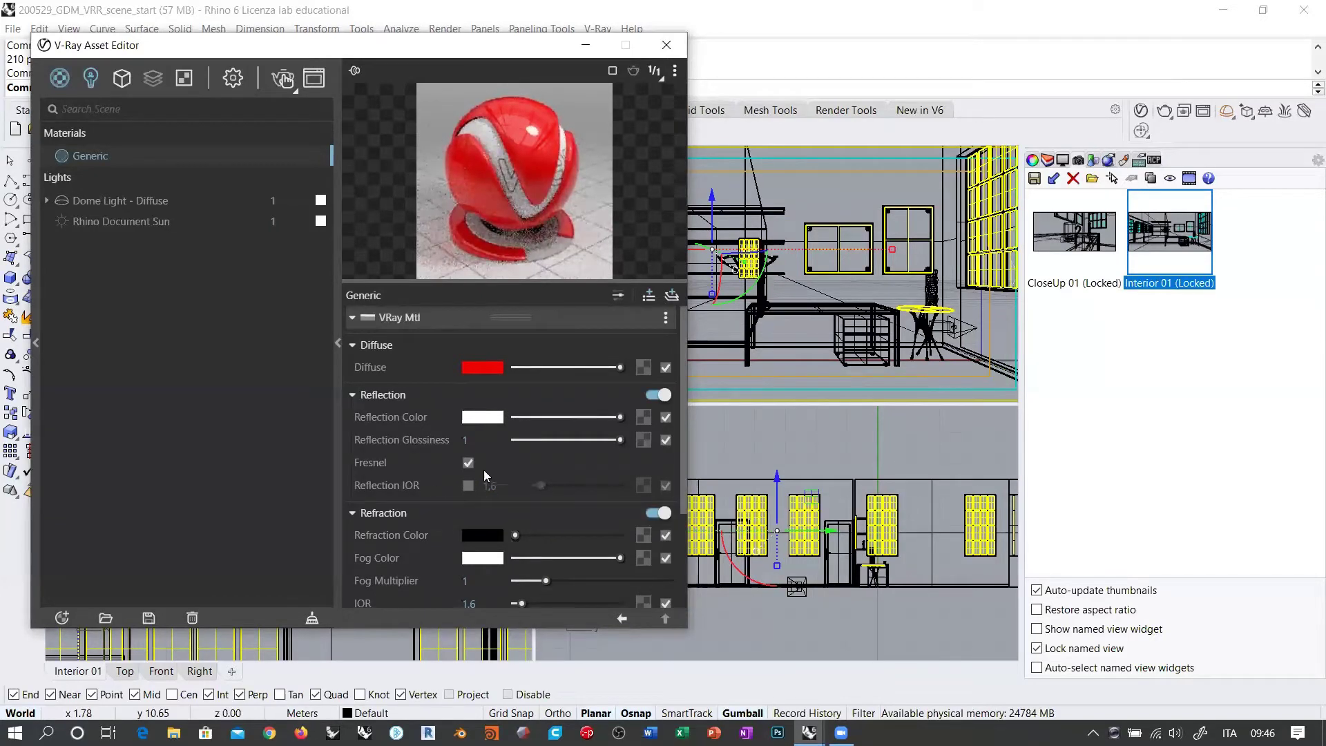
# Raise the refraction color of the Generic material to full white.
pyautogui.scroll(-3, 438, 476)
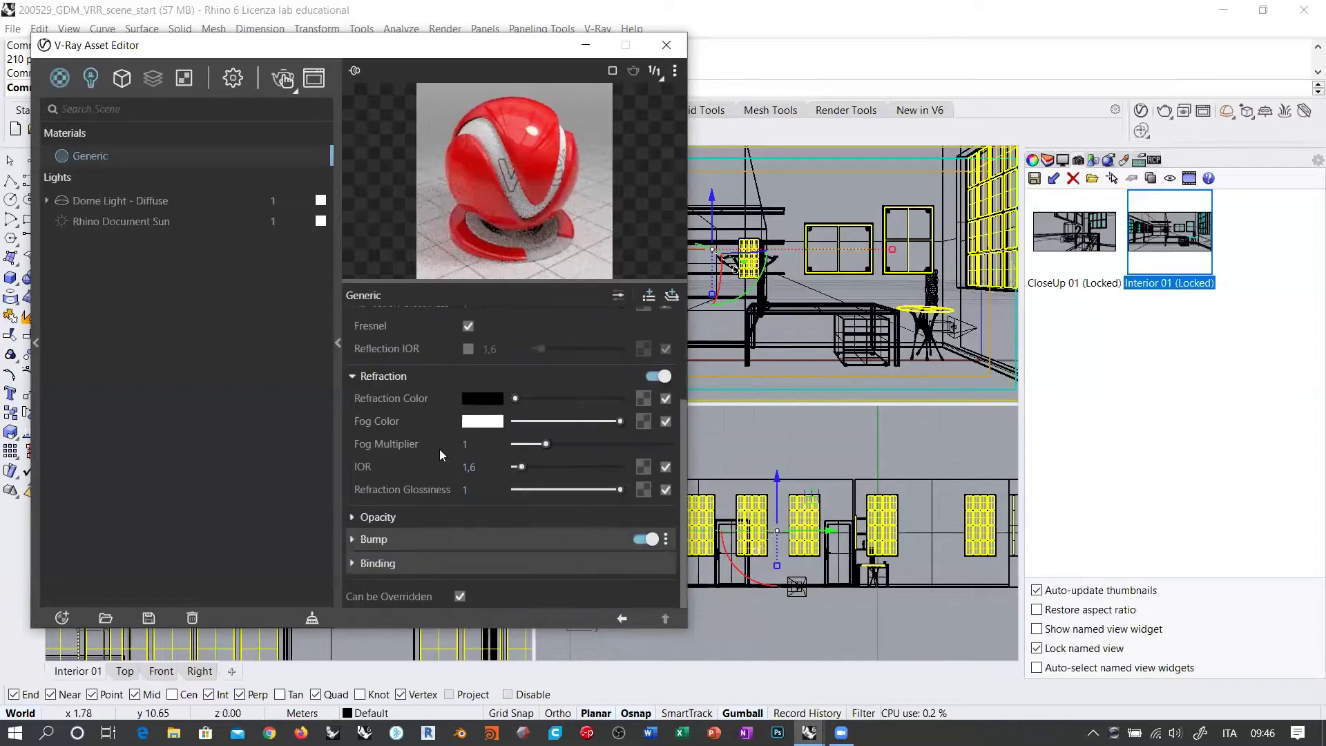
pyautogui.scroll(3, 484, 401)
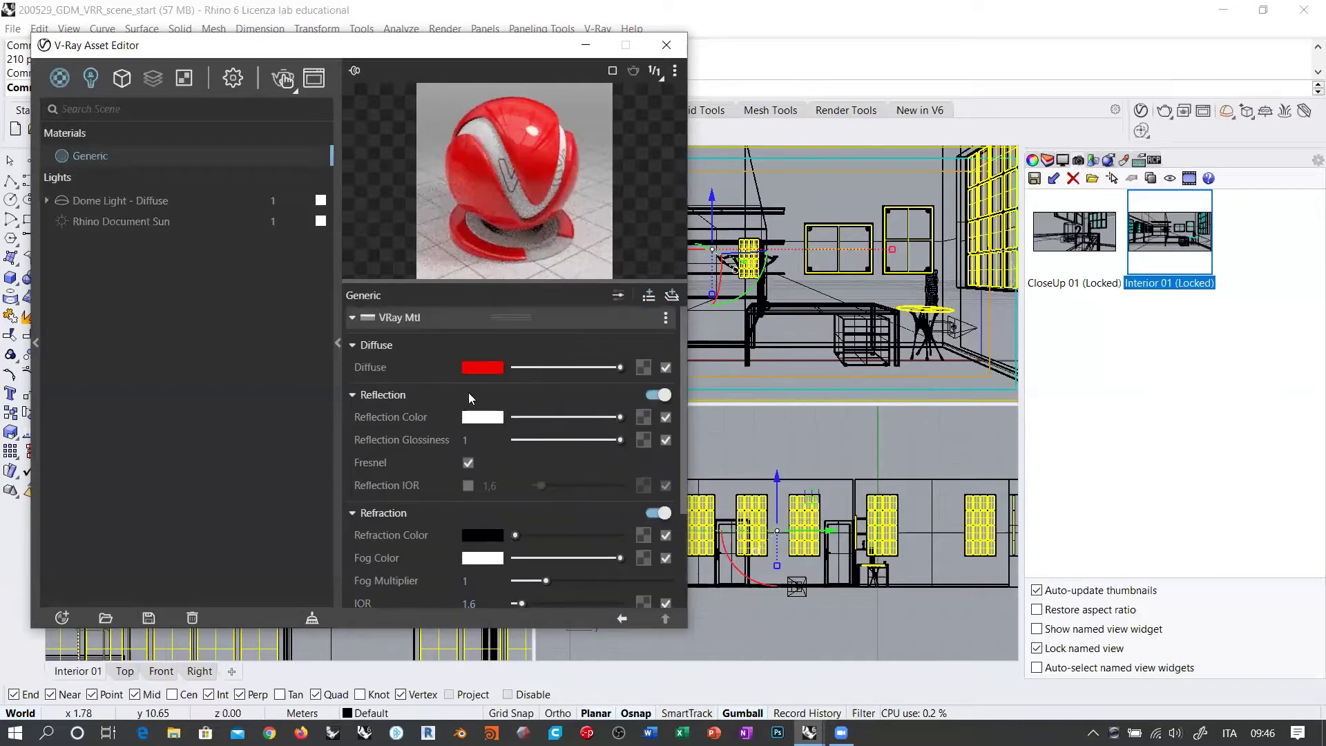
pyautogui.scroll(-3, 475, 394)
pyautogui.moveTo(514, 399); pyautogui.dragTo(742, 408)
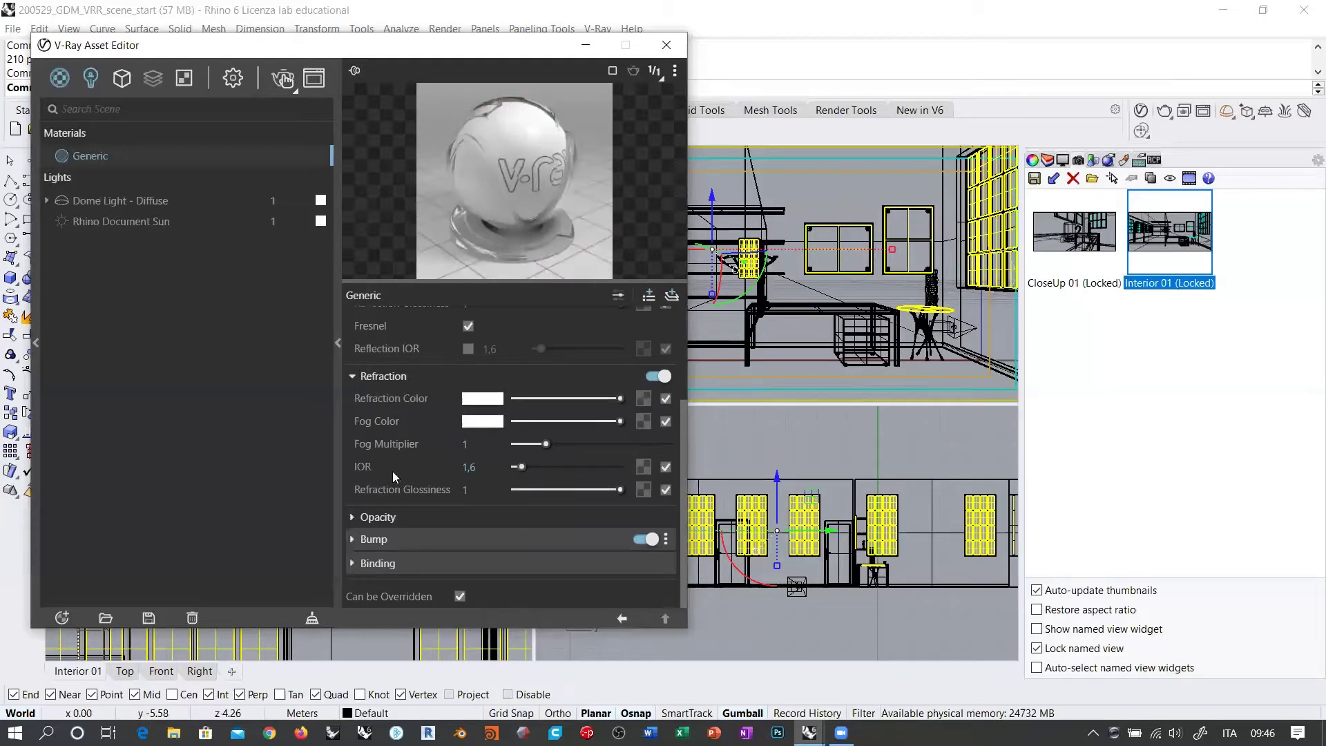
# Set the IOR in the Refraction settings to 1,33.
pyautogui.moveTo(393, 473)
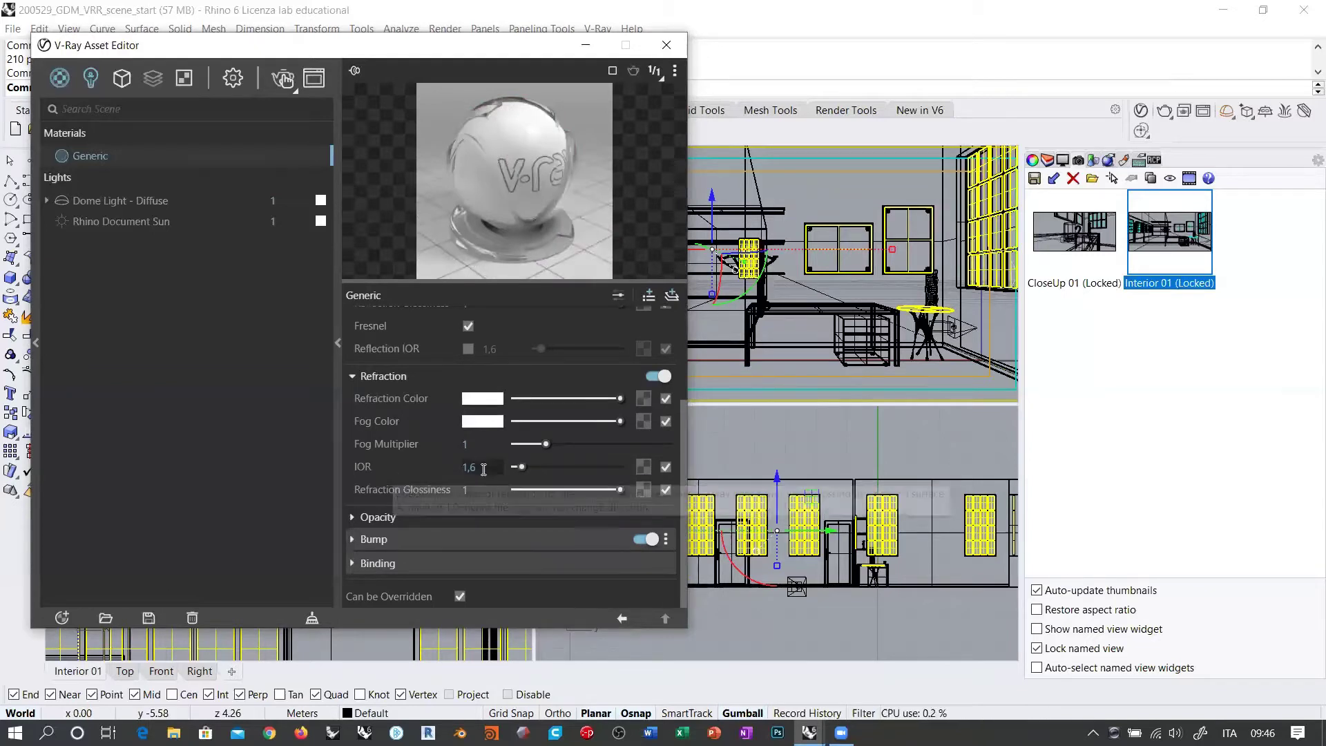
pyautogui.click(400, 466)
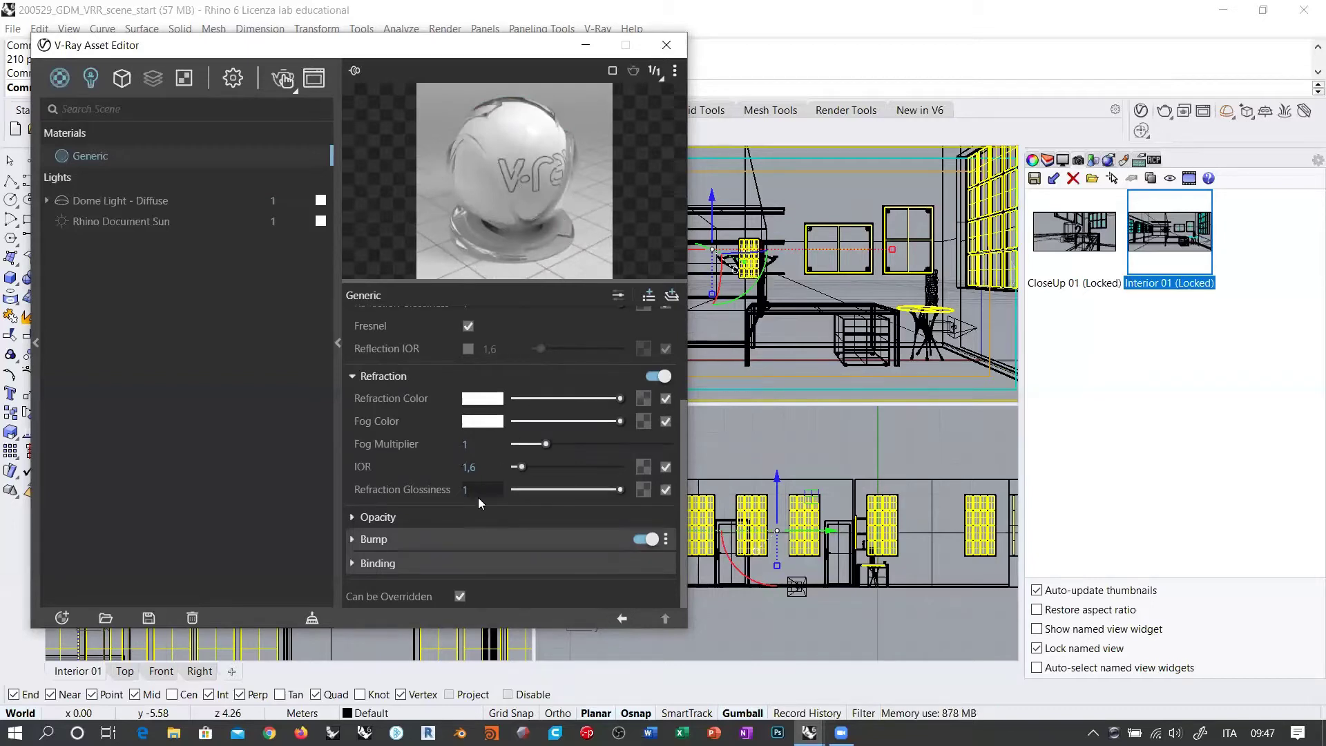
pyautogui.doubleClick(488, 470)
pyautogui.write('33')
pyautogui.press('Return')
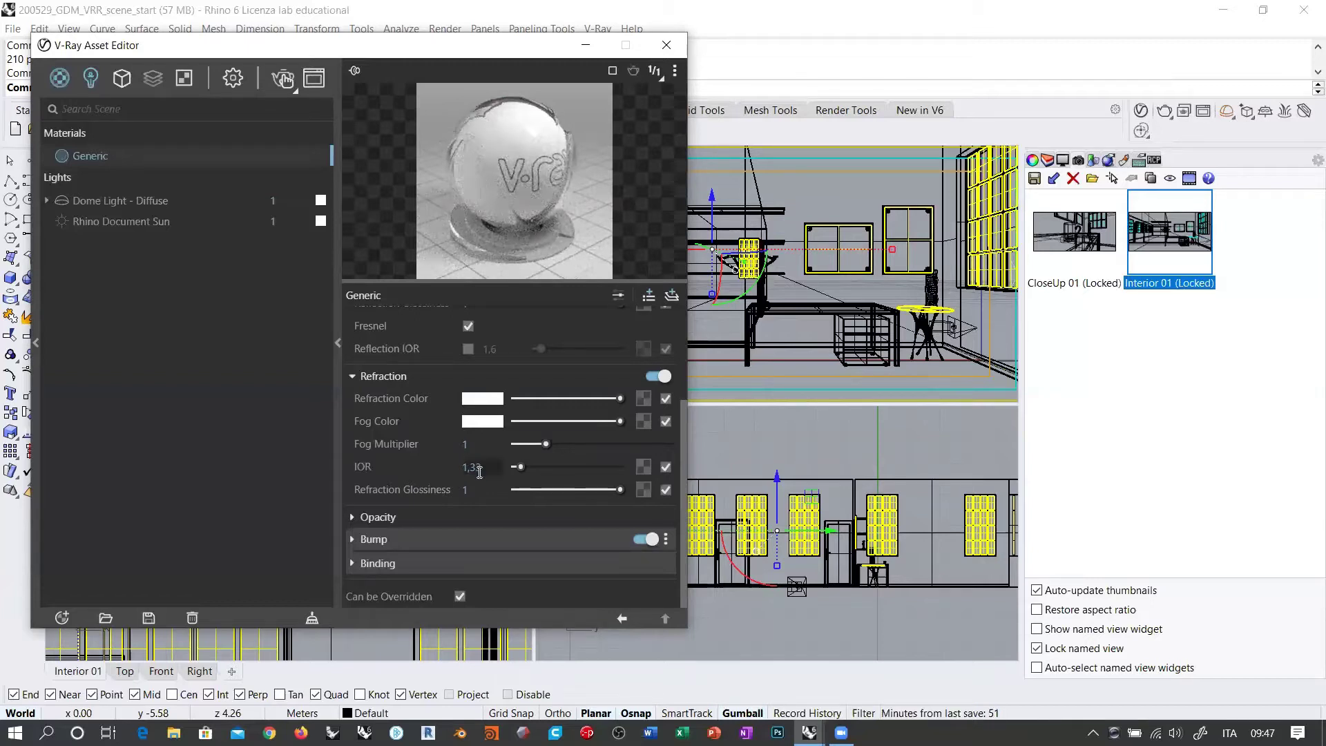
# Set the IOR in the Refraction settings to 1,6.
pyautogui.moveTo(474, 469); pyautogui.dragTo(488, 477)
pyautogui.press('BackSpace')
pyautogui.press('BackSpace')
pyautogui.press('BackSpace')
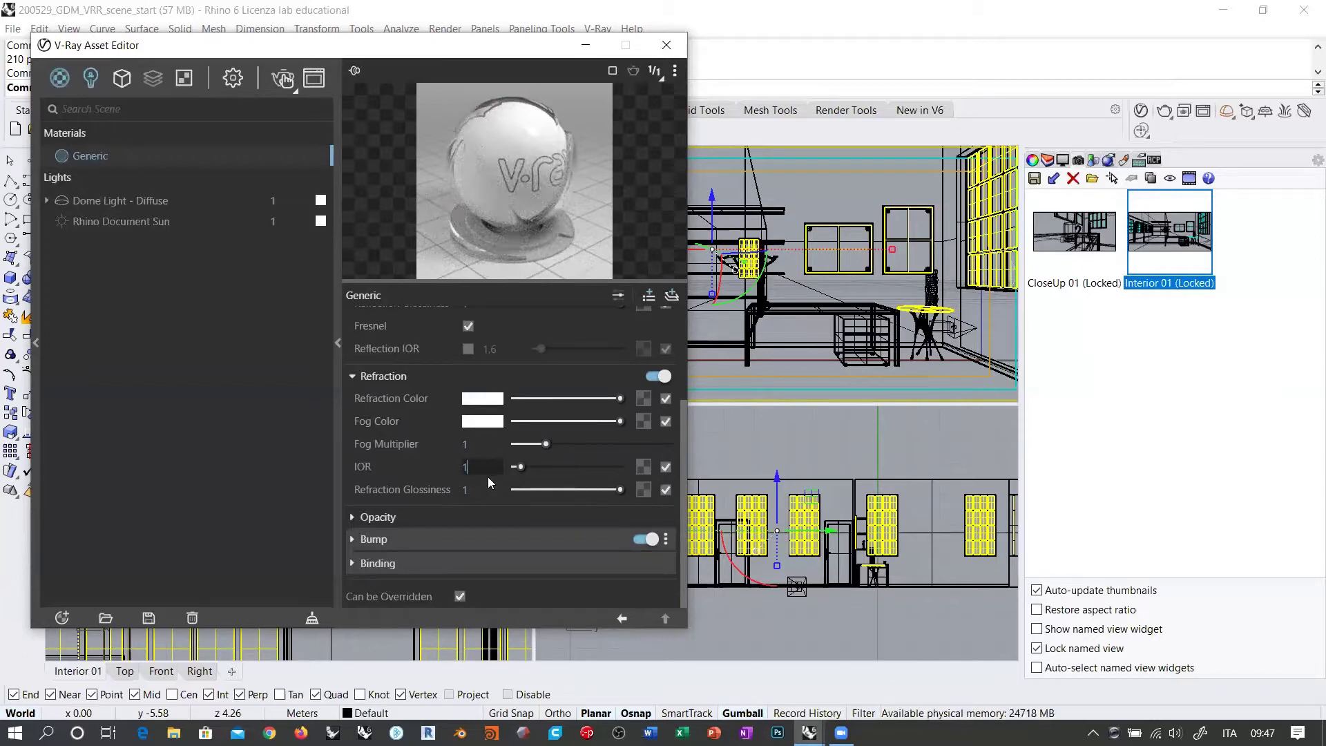
pyautogui.write(',6')
pyautogui.press('Return')
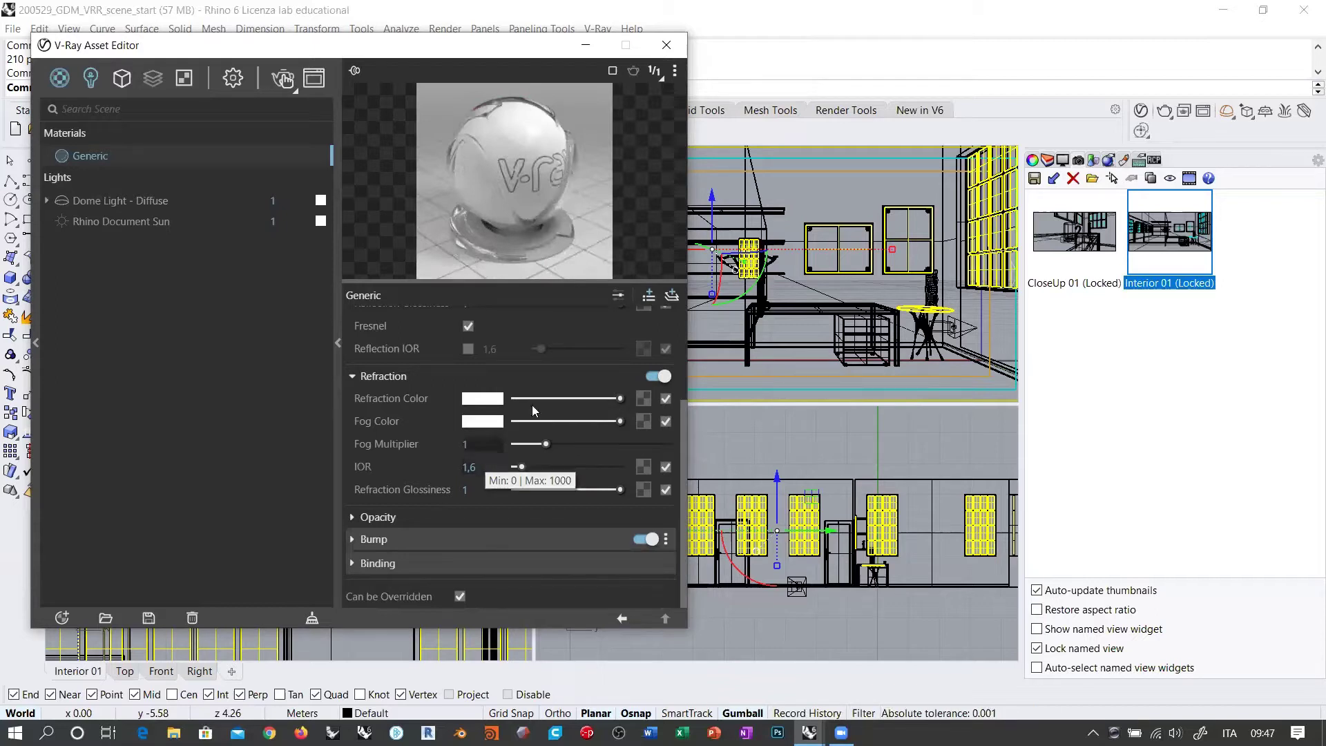
# Review the diffuse, reflection and refraction settings of the Generic material.
pyautogui.scroll(3, 442, 377)
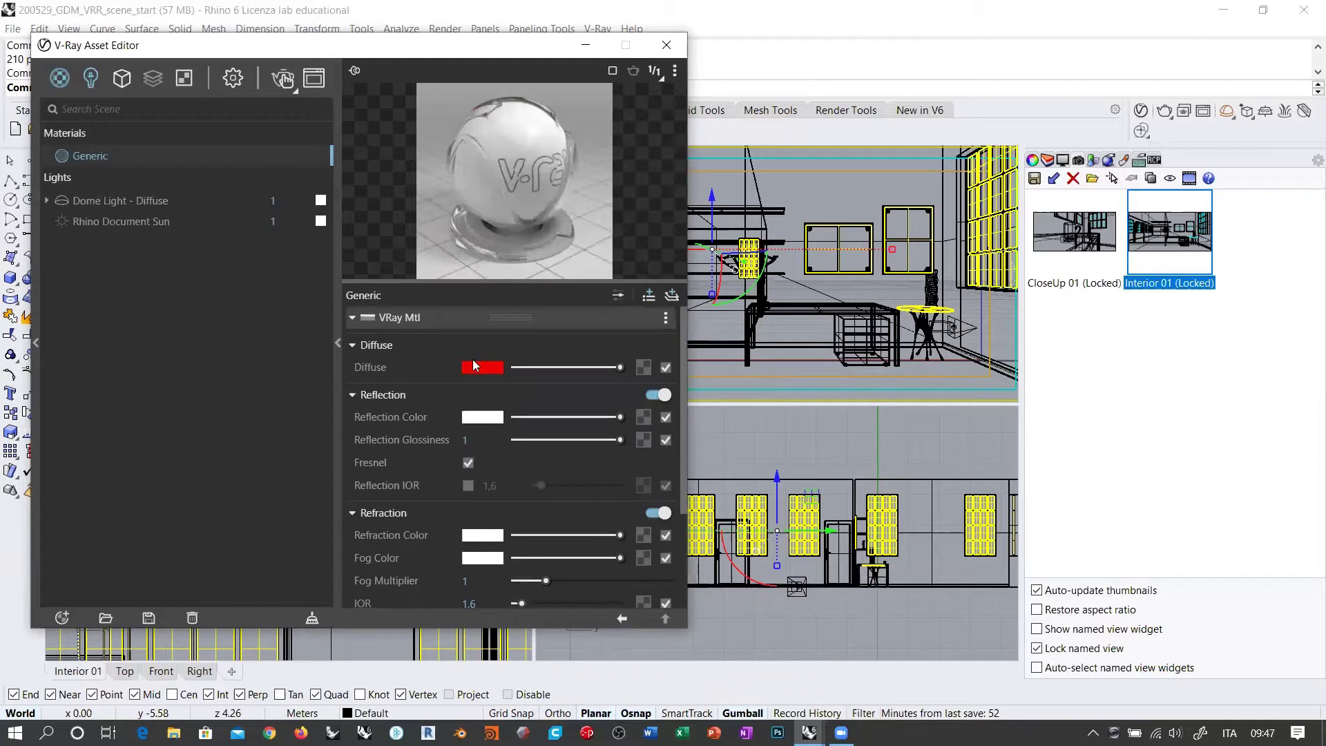
pyautogui.scroll(-3, 421, 399)
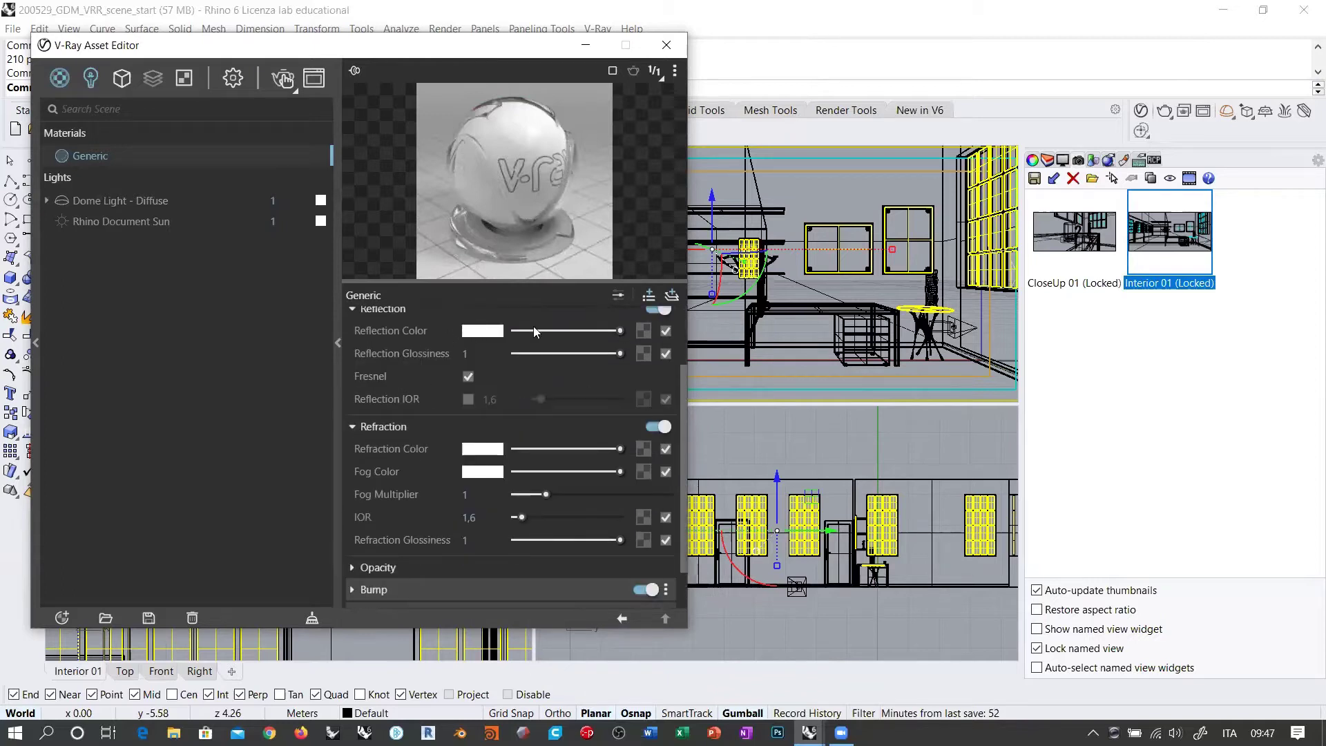
pyautogui.moveTo(442, 362)
pyautogui.scroll(-2, 424, 387)
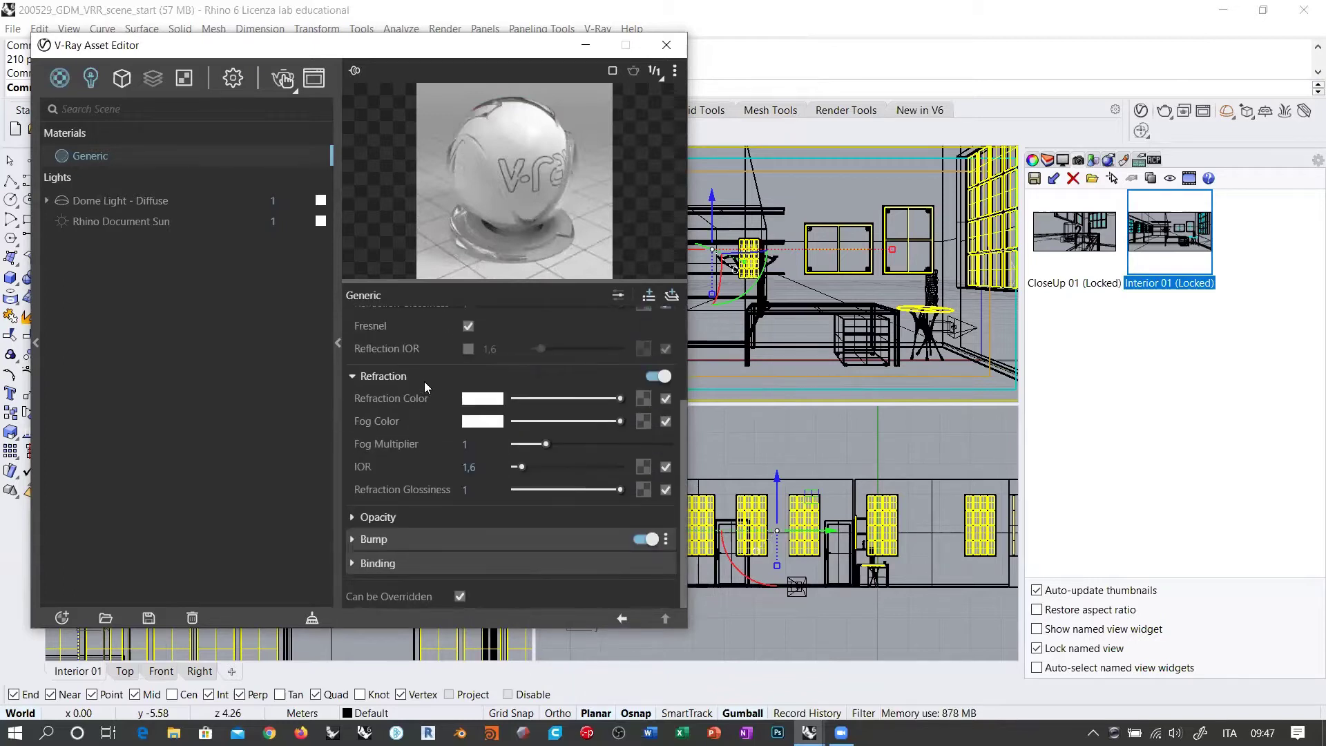
pyautogui.scroll(3, 432, 376)
pyautogui.moveTo(434, 389)
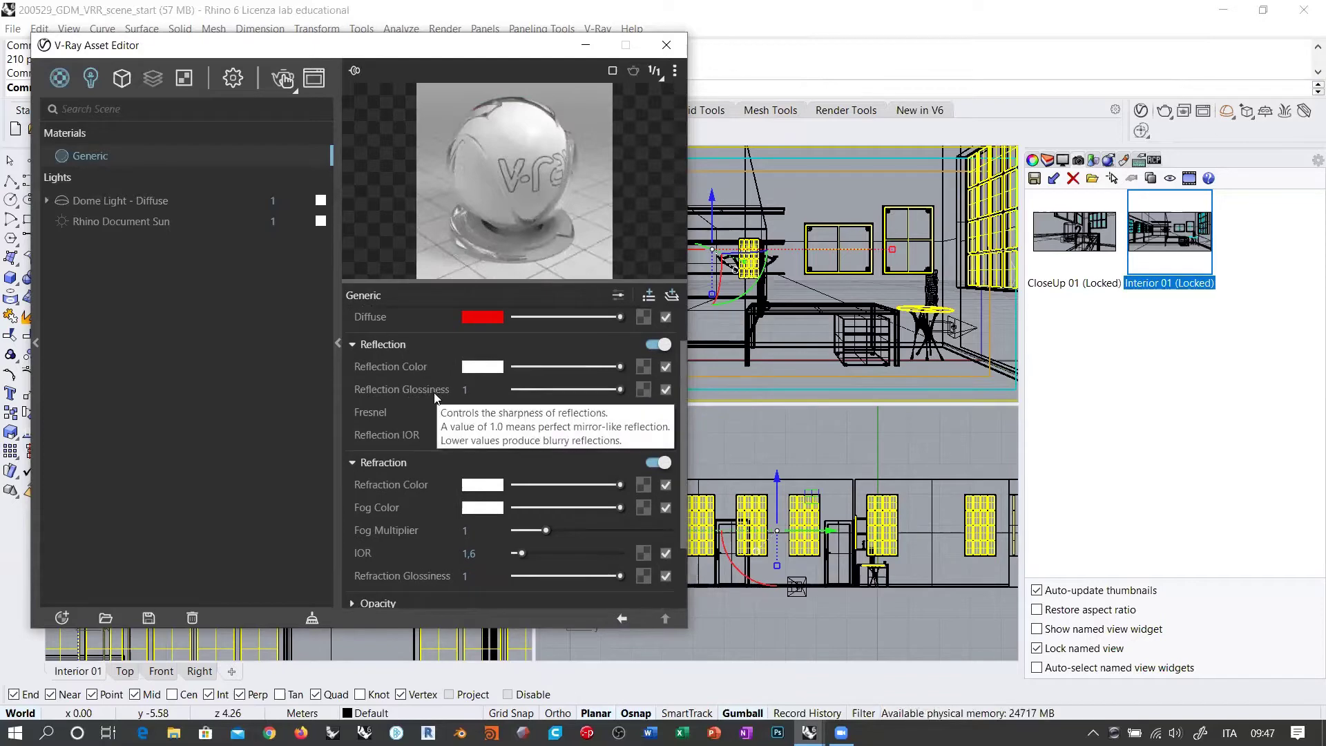
pyautogui.scroll(-3, 476, 374)
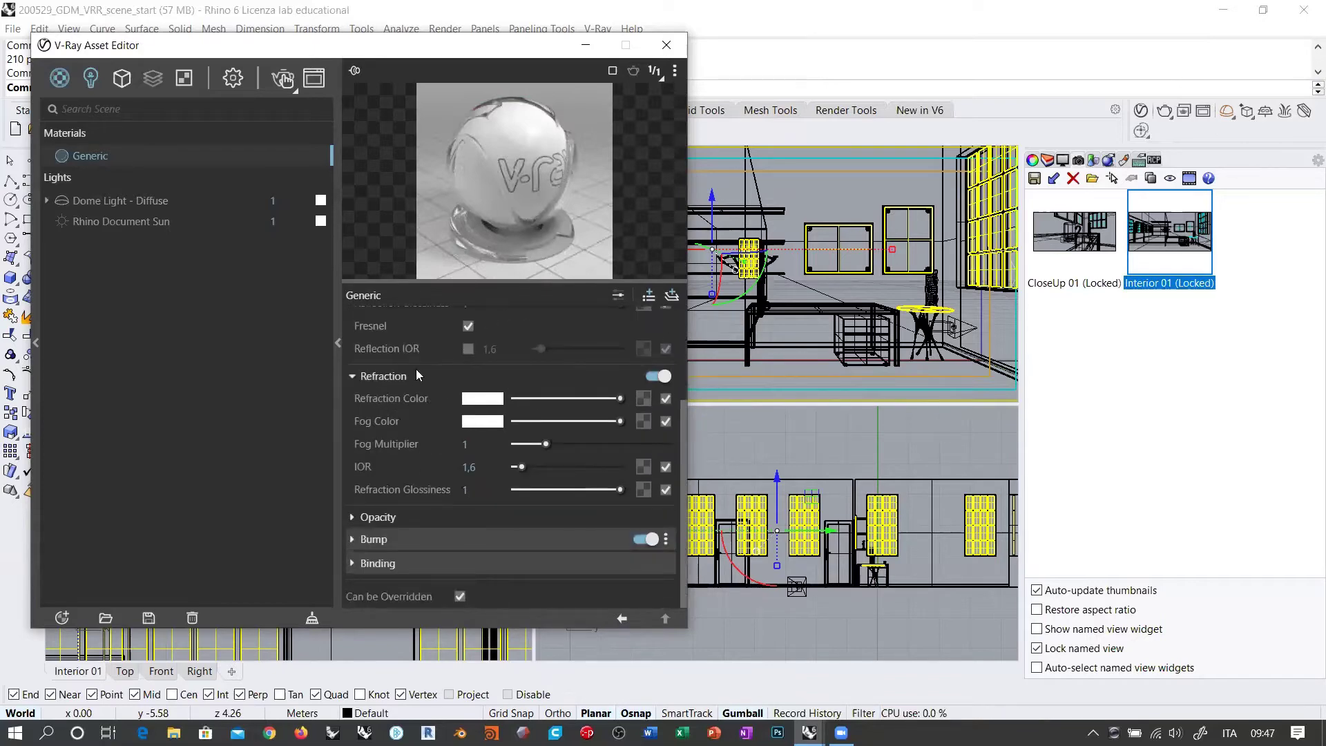
pyautogui.moveTo(392, 466)
# Rename the Generic material as Glass.
pyautogui.click(95, 157)
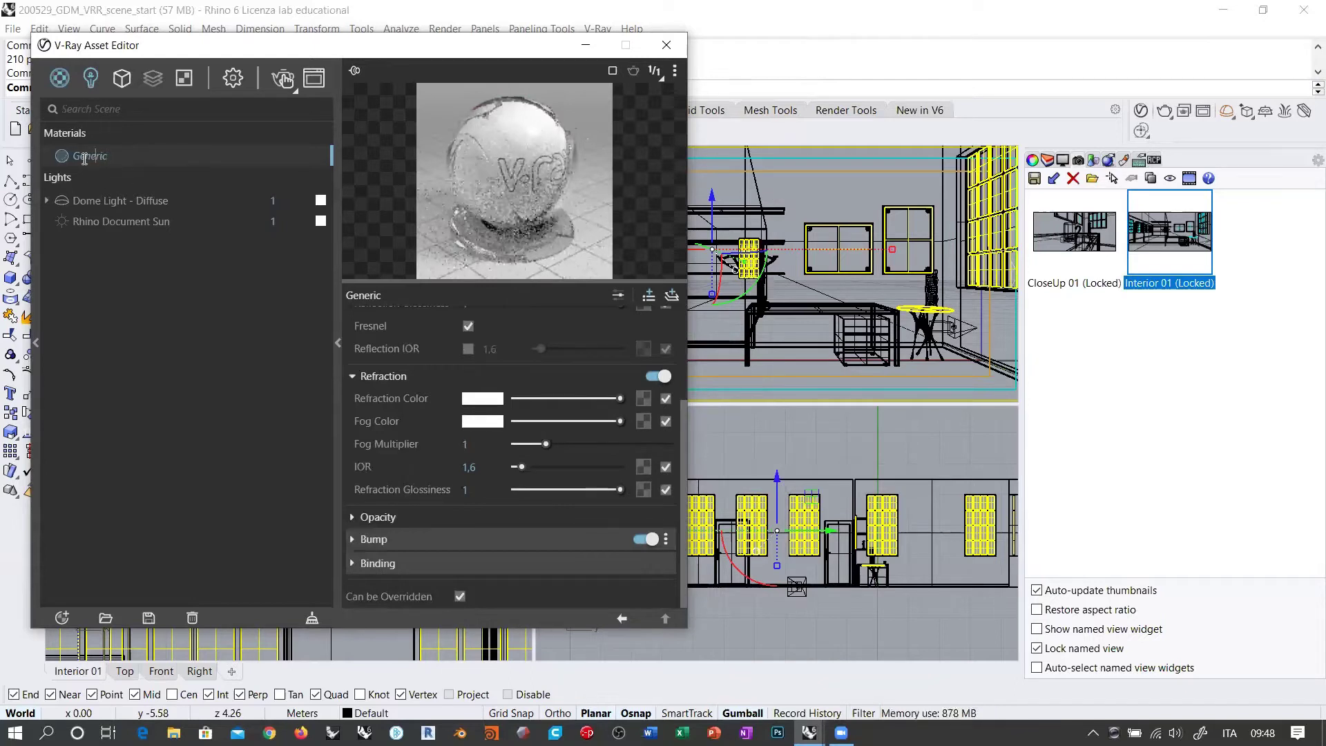
pyautogui.doubleClick(96, 158)
pyautogui.write('Glass')
pyautogui.press('Return')
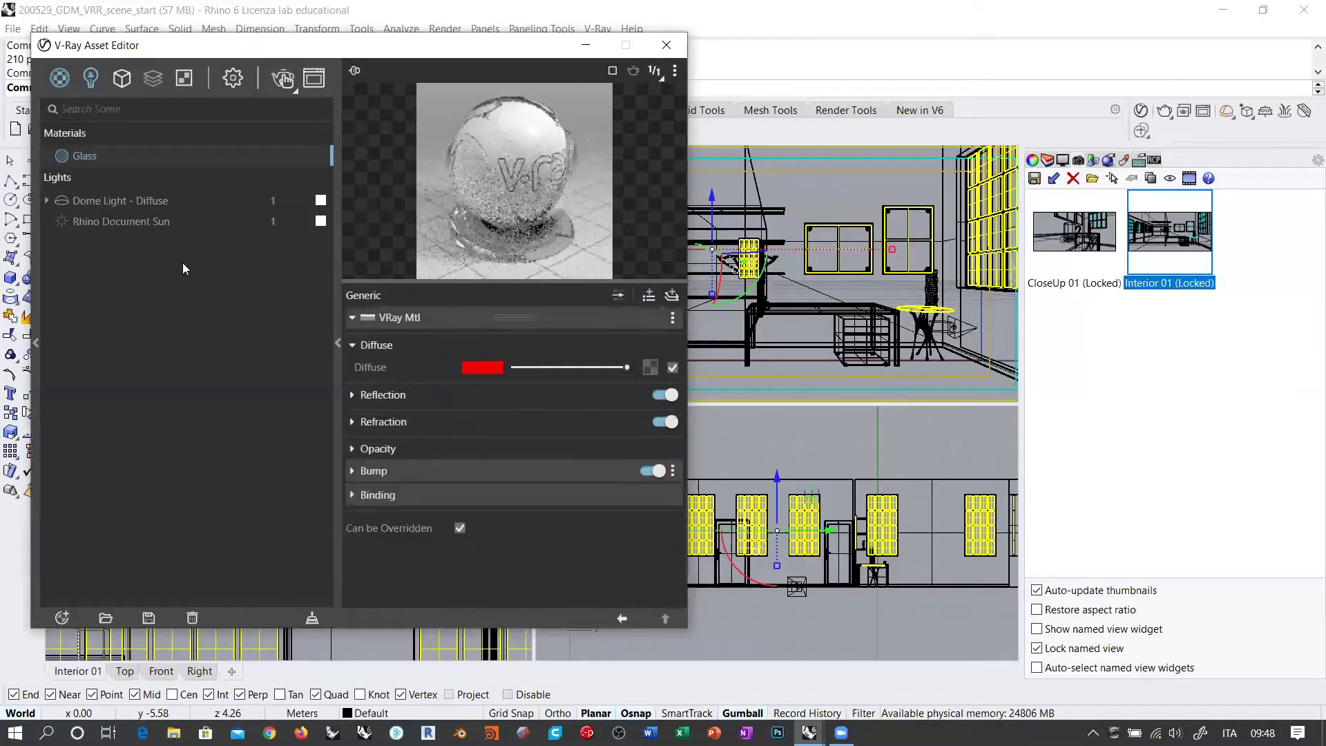
# Open the Glass material's commands for applying it to the selected objects or a layer.
pyautogui.rightClick(88, 155)
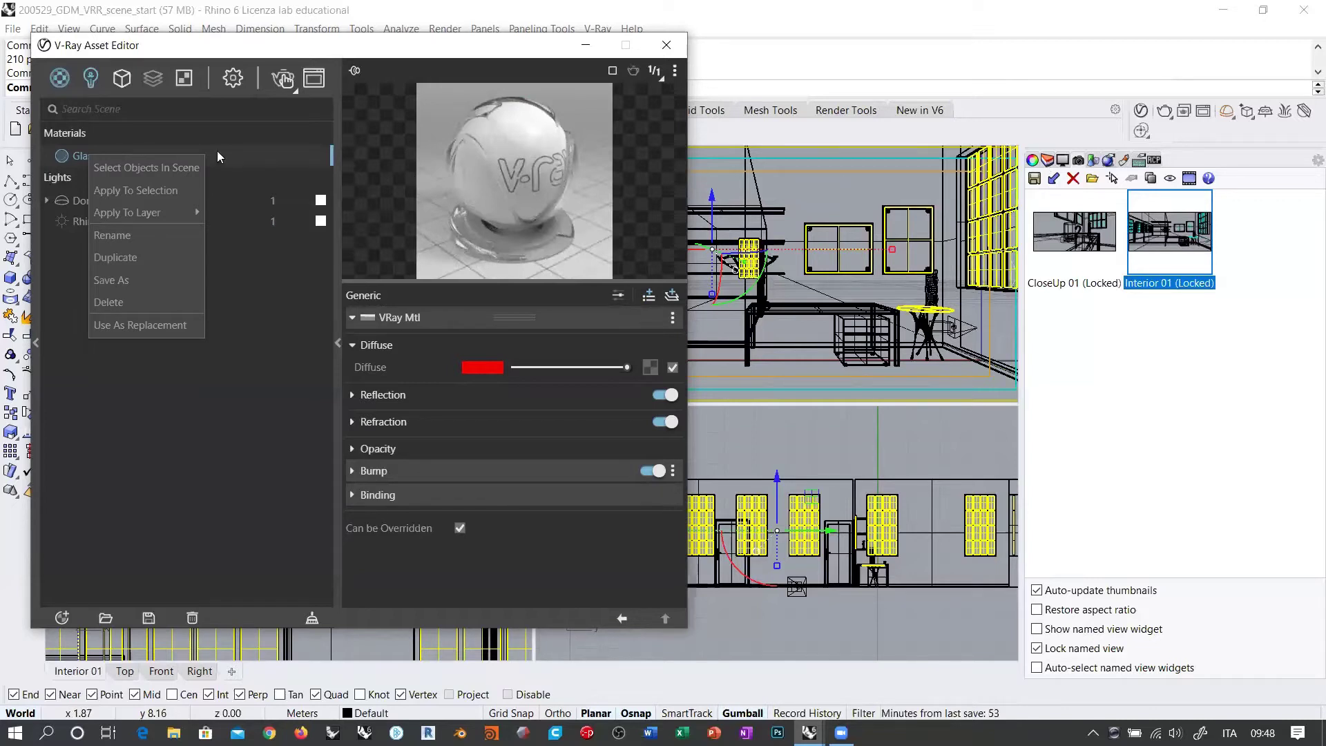
pyautogui.moveTo(152, 217)
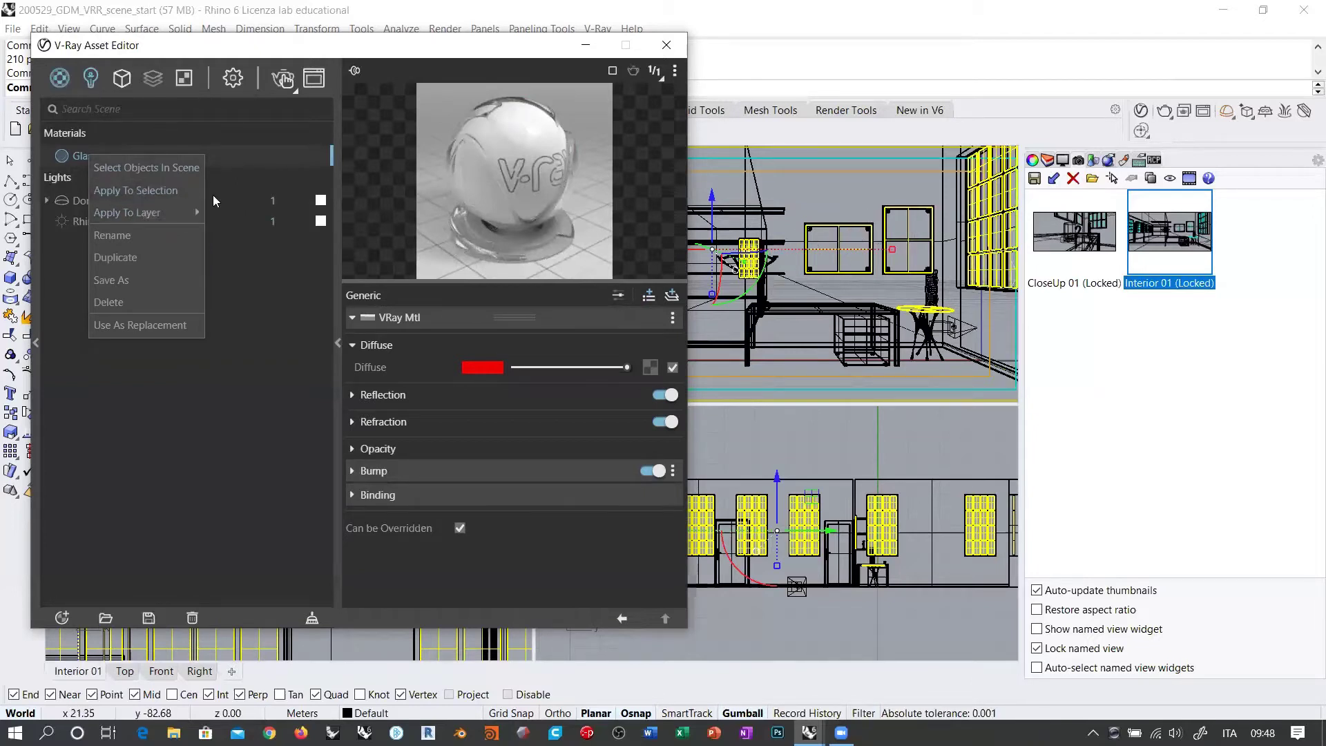
# Apply the Glass material to the selected window panes and tabletop, and close the V-Ray Asset Editor.
pyautogui.click(153, 188)
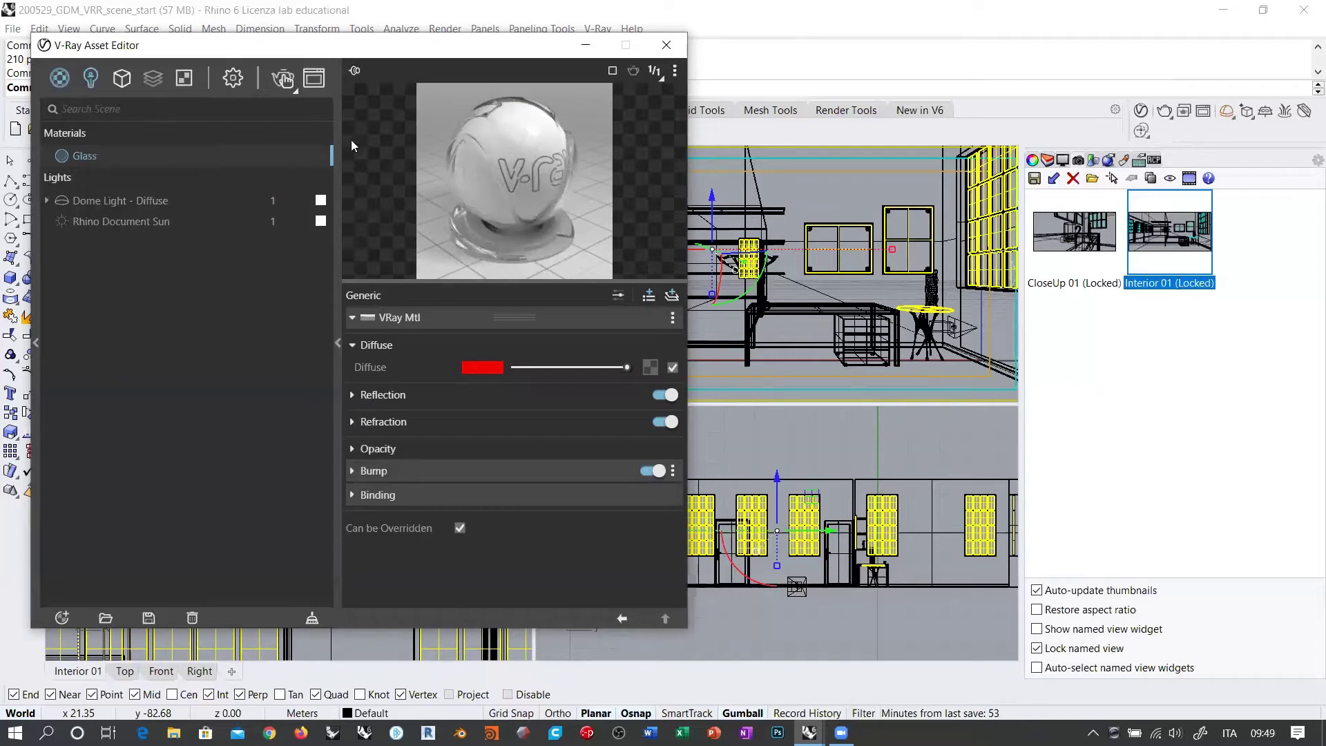
pyautogui.click(667, 45)
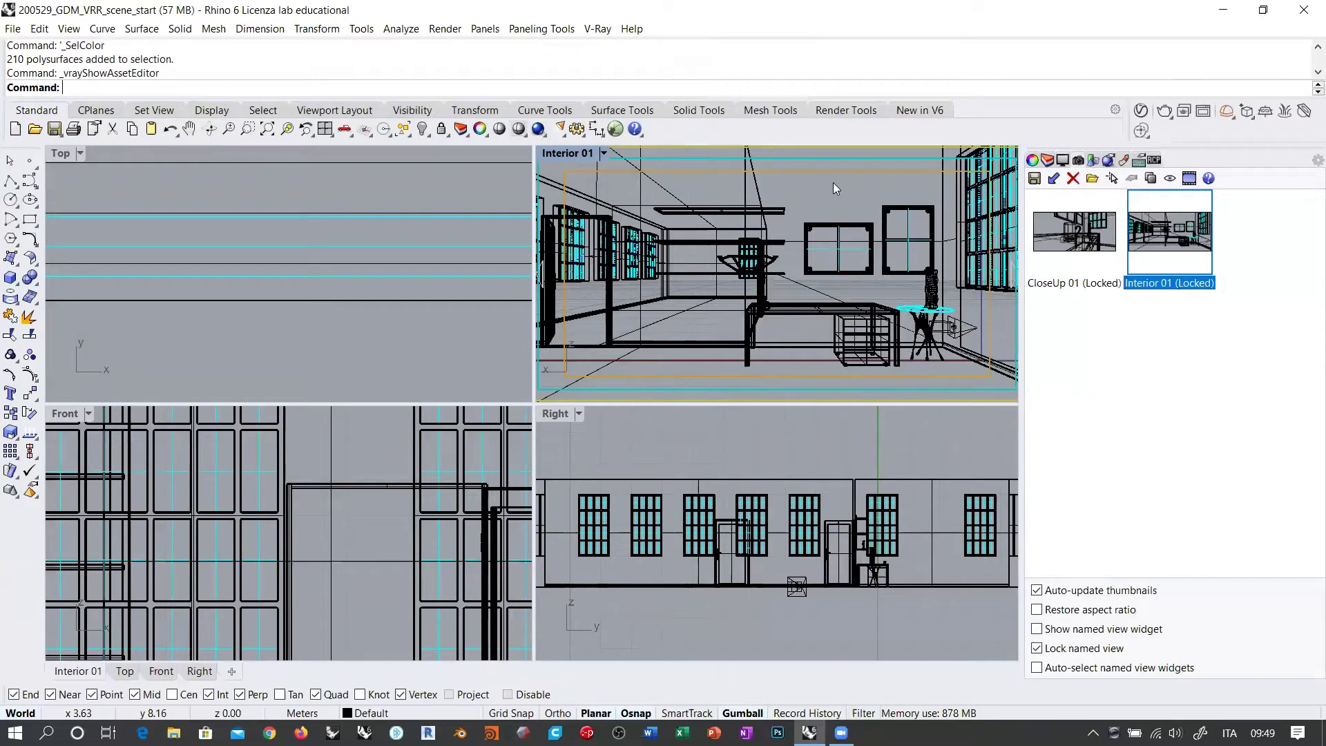
# Save the model as a new file named 200530_GDM_VRR_scene_materials.
pyautogui.click(12, 28)
pyautogui.click(54, 159)
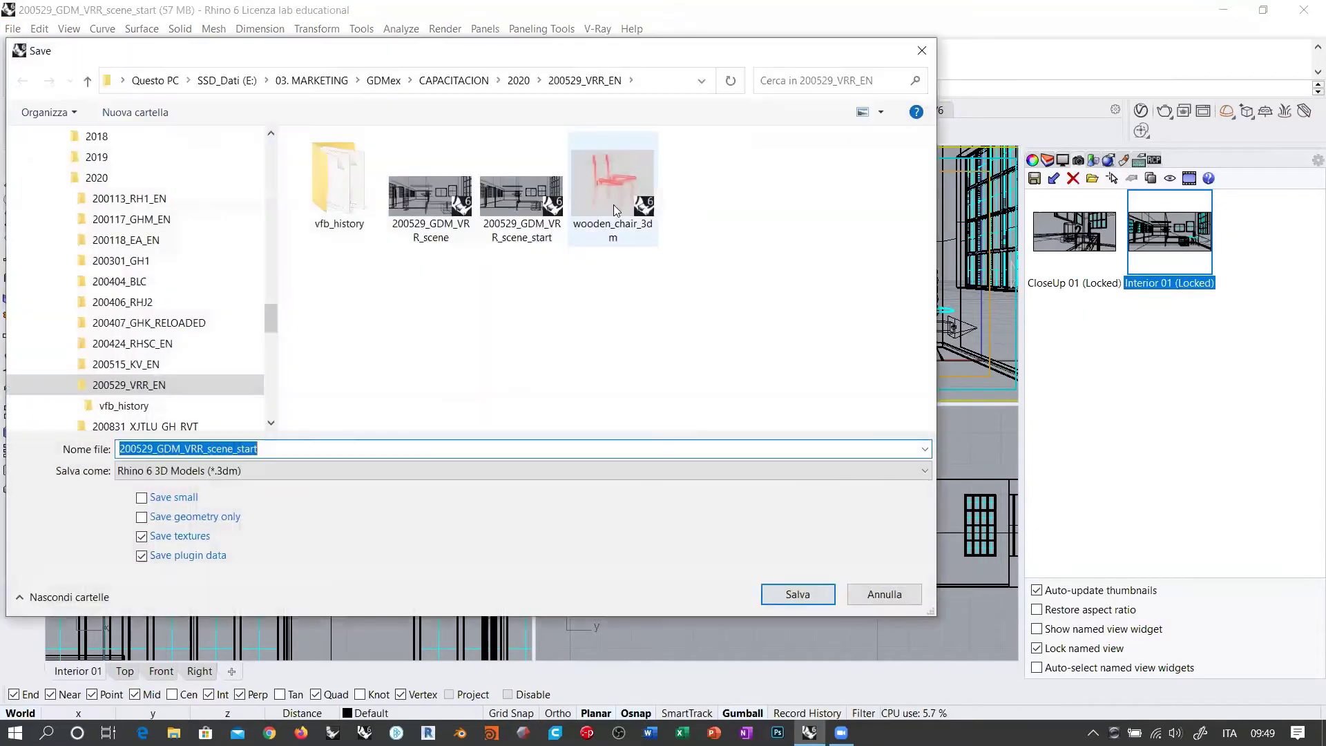
pyautogui.click(150, 449)
pyautogui.moveTo(150, 449); pyautogui.dragTo(151, 450)
pyautogui.write('30')
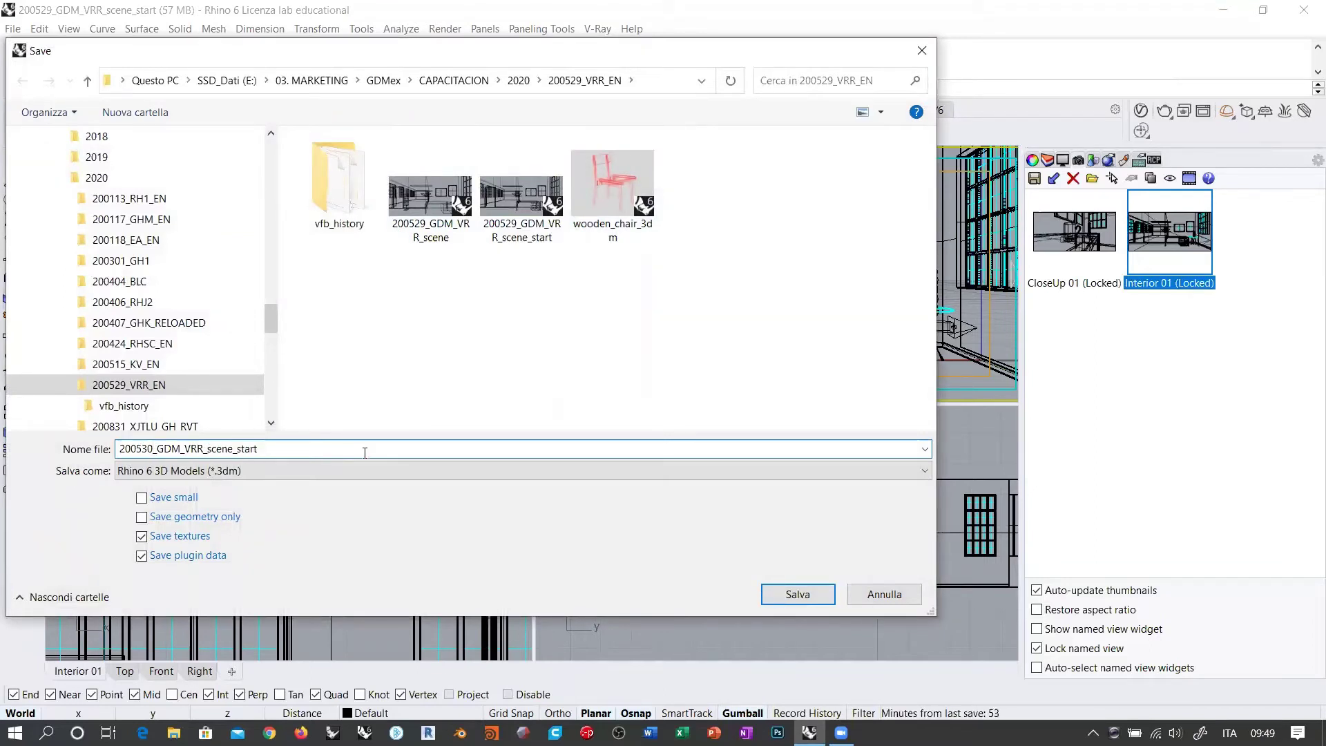
pyautogui.write('material')
pyautogui.press('Return')
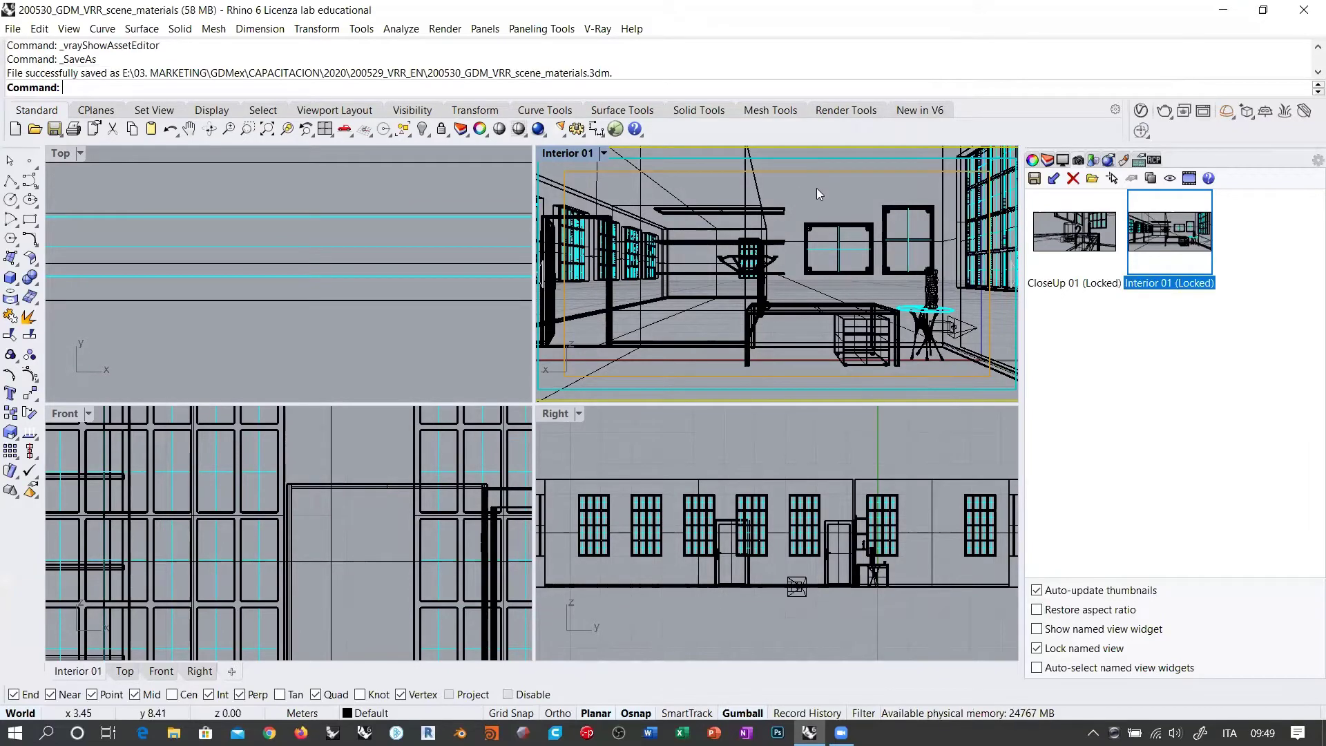
# Preview the glazed room in V-Ray Interactive display mode in the Interior 01 viewport and return it to Wireframe.
pyautogui.click(582, 156)
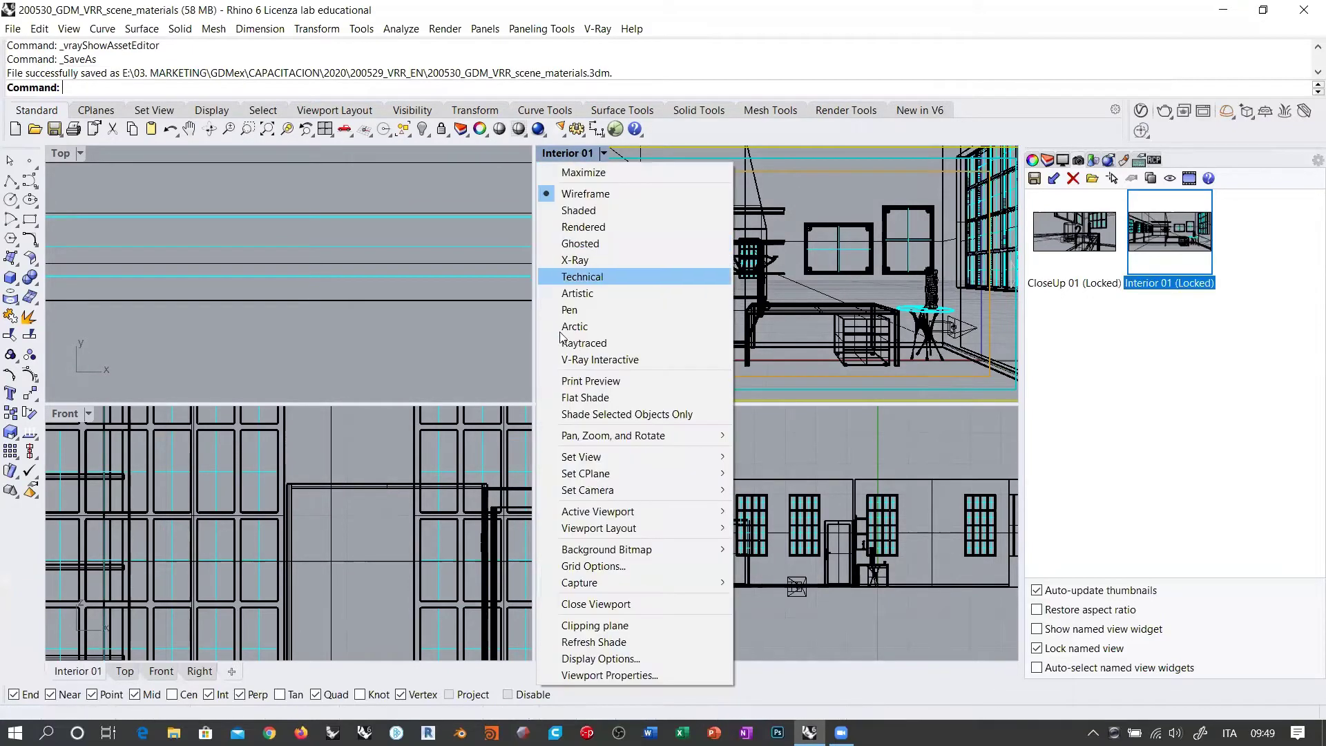
pyautogui.click(621, 361)
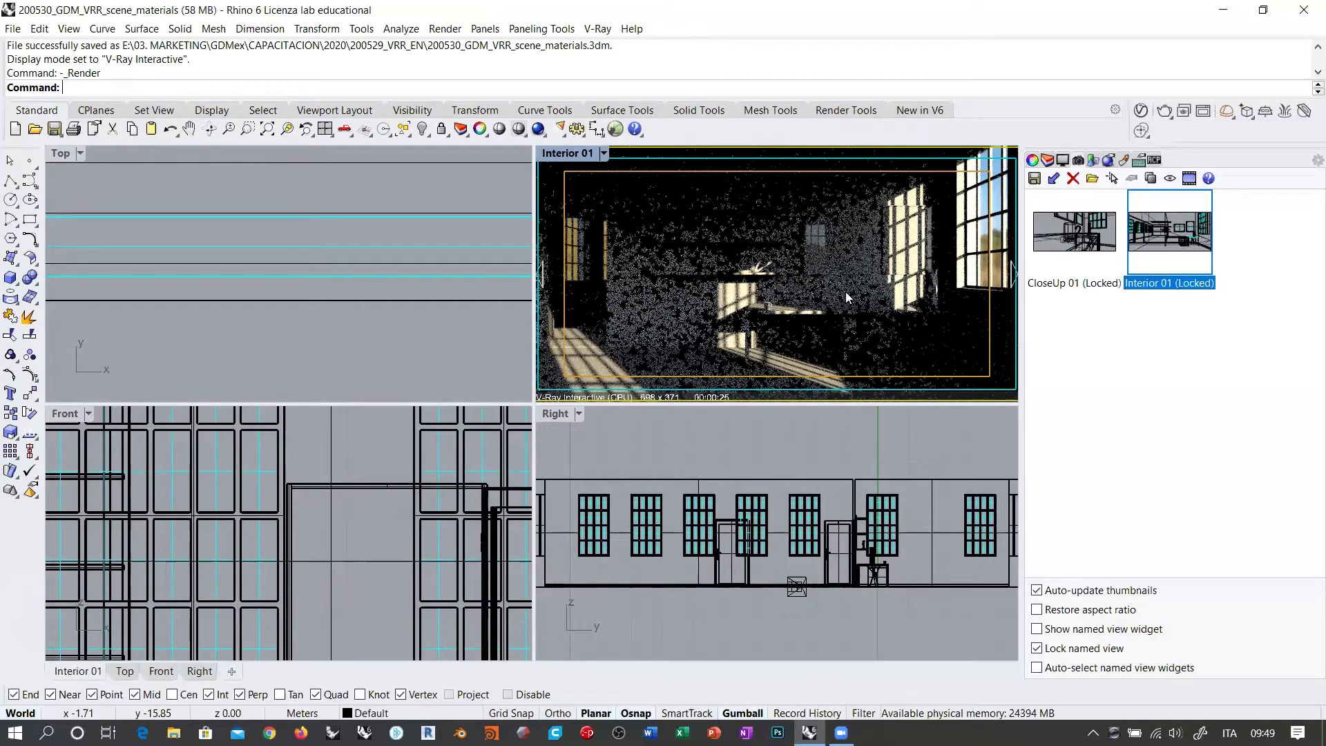
pyautogui.click(592, 154)
pyautogui.click(584, 194)
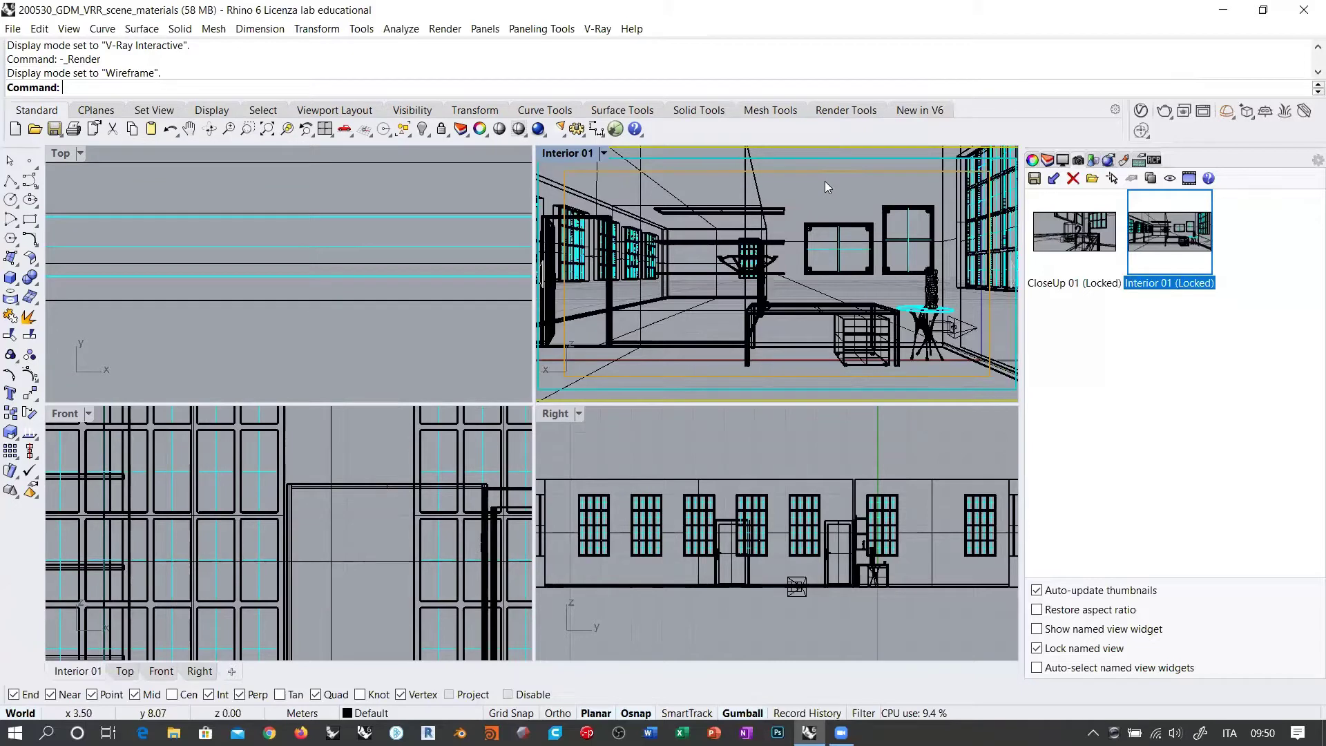
# Set the display color of the round glass tabletop to Blue.
pyautogui.click(901, 305)
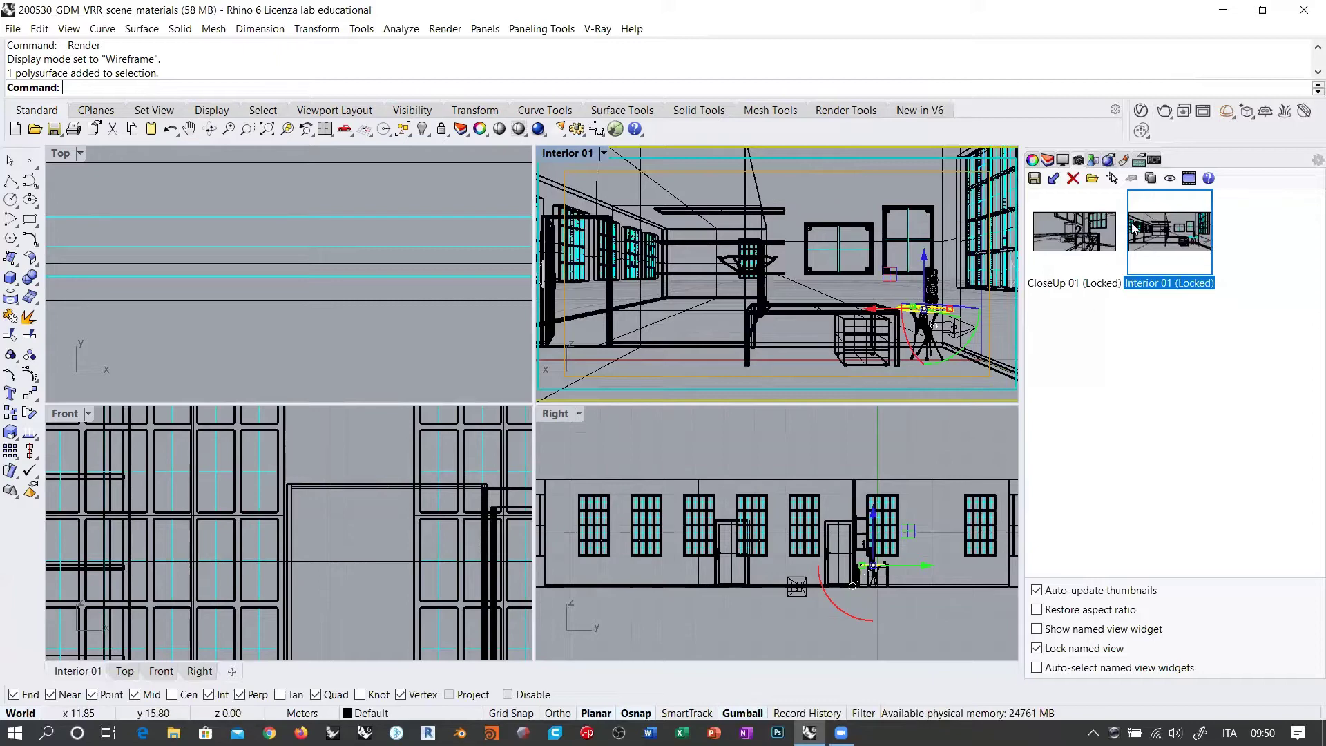
pyautogui.moveTo(881, 286); pyautogui.dragTo(761, 286, button='right')
pyautogui.scroll(5, 761, 286)
pyautogui.scroll(5, 891, 311)
pyautogui.scroll(3, 818, 292)
pyautogui.click(961, 281)
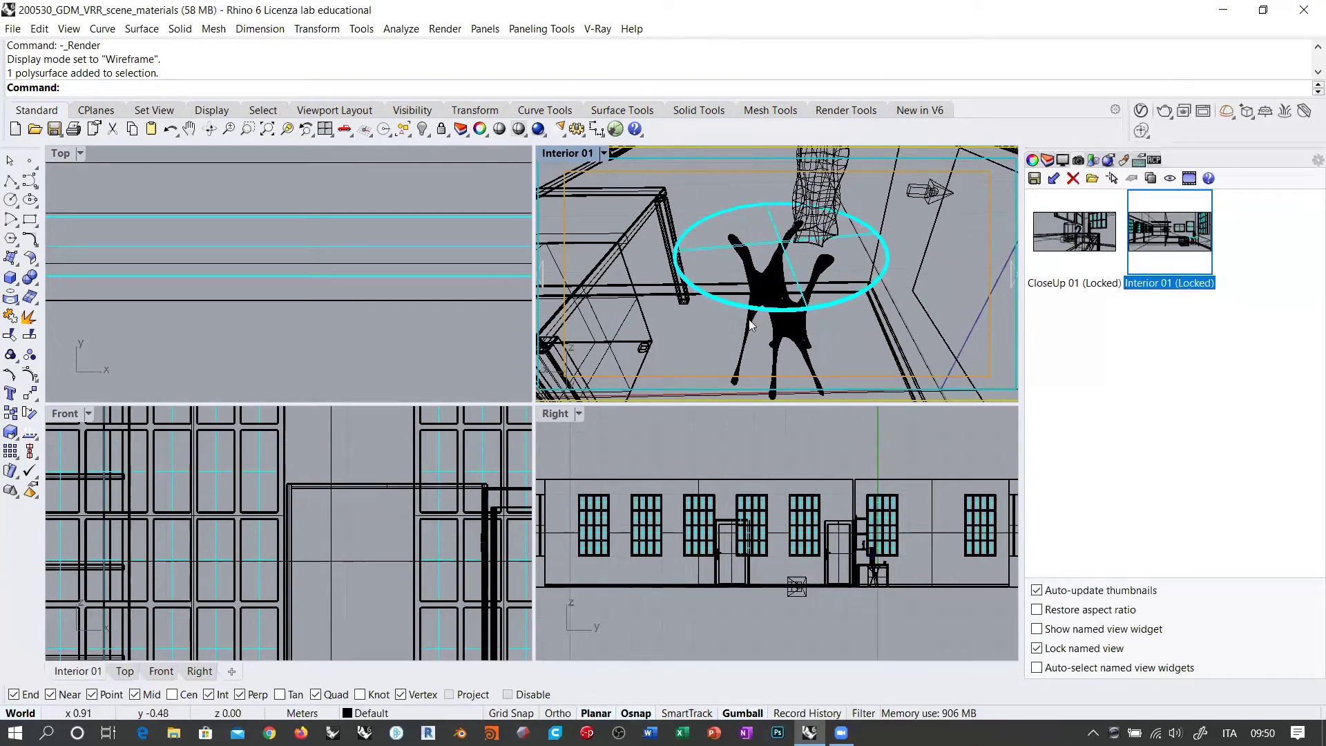
pyautogui.click(756, 208)
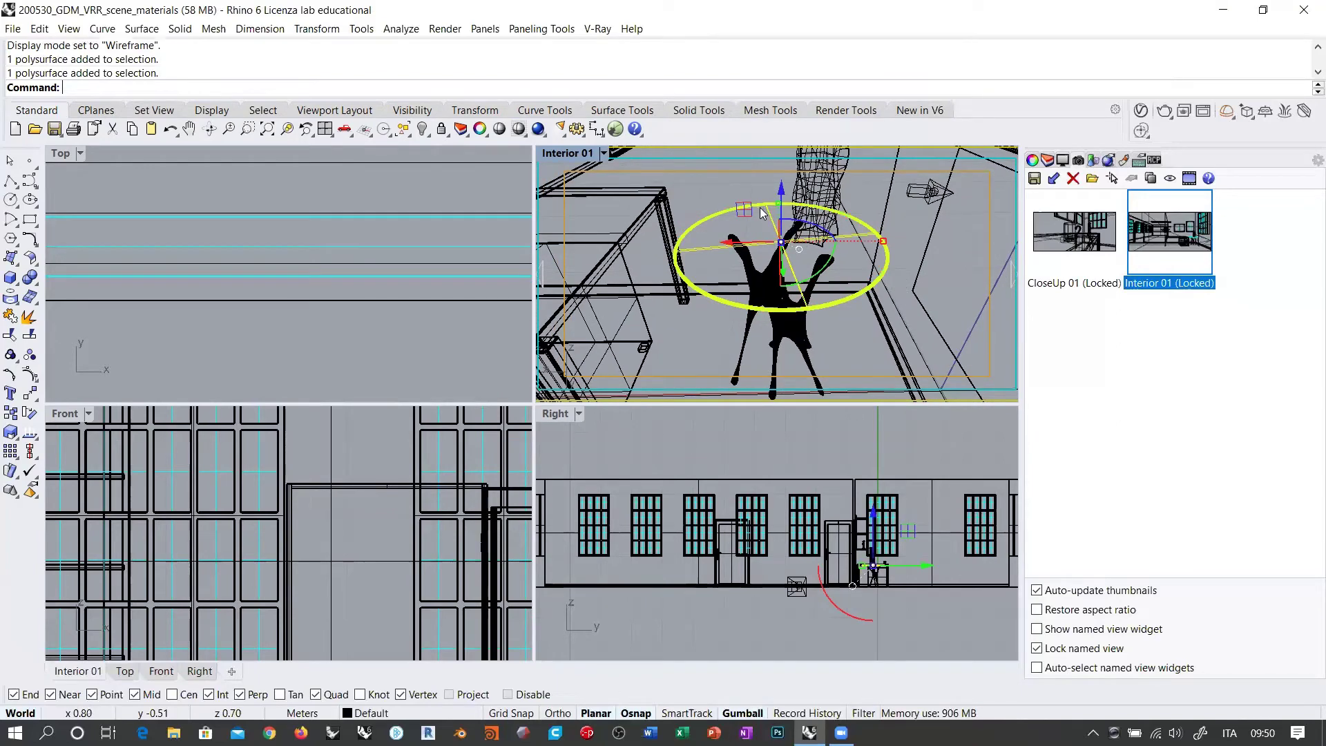
pyautogui.click(1032, 160)
pyautogui.click(1238, 286)
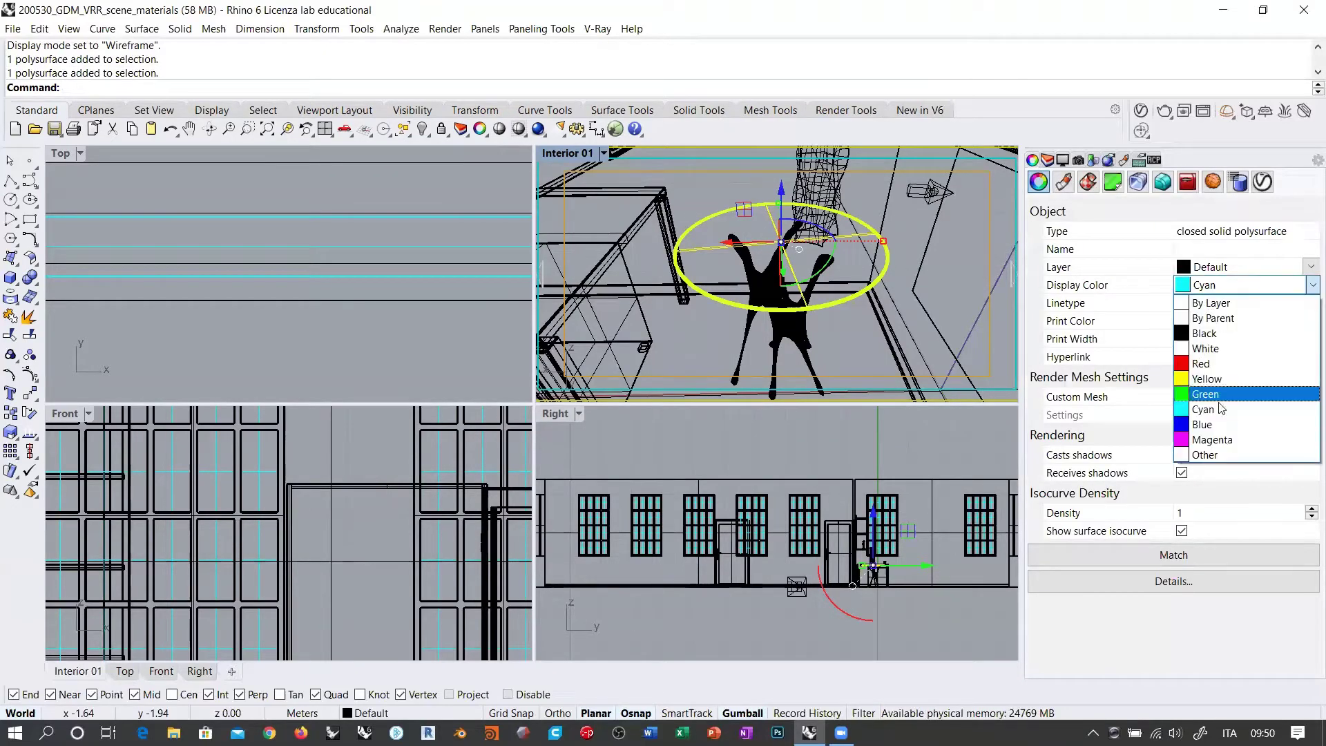
pyautogui.click(1202, 424)
pyautogui.click(718, 184)
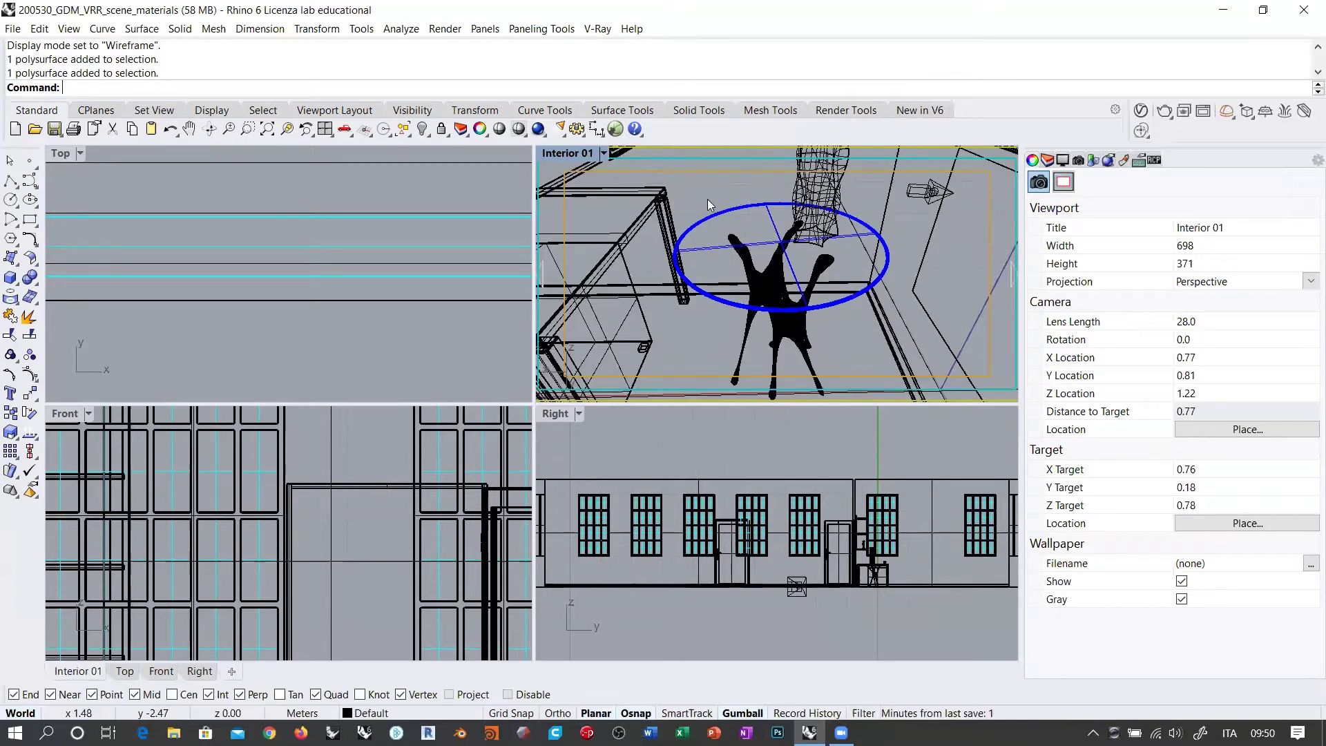
# Open the V-Ray Asset Editor, preview the round tabletop close up in V-Ray Interactive mode, and restore the Wireframe display.
pyautogui.keyDown('shift'); pyautogui.moveTo(766, 225); pyautogui.dragTo(756, 258, button='right'); pyautogui.keyUp('shift')
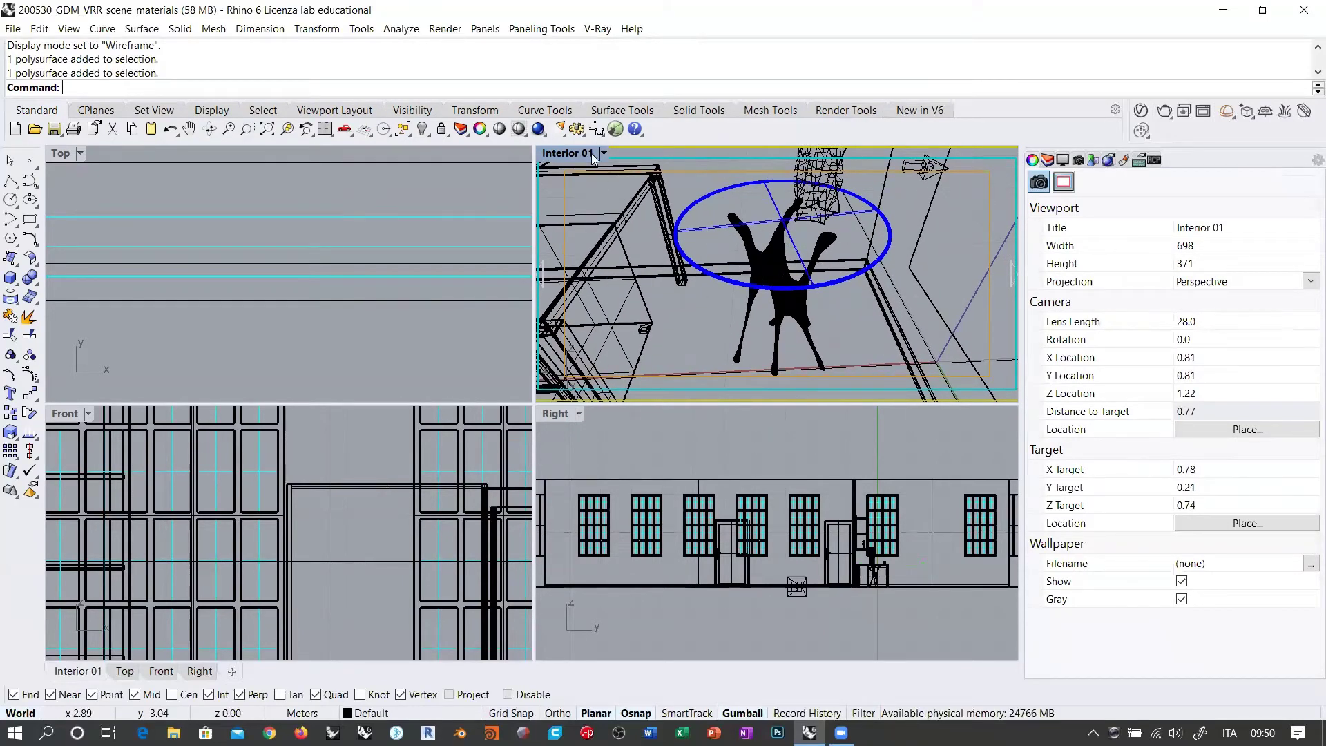
pyautogui.click(1148, 111)
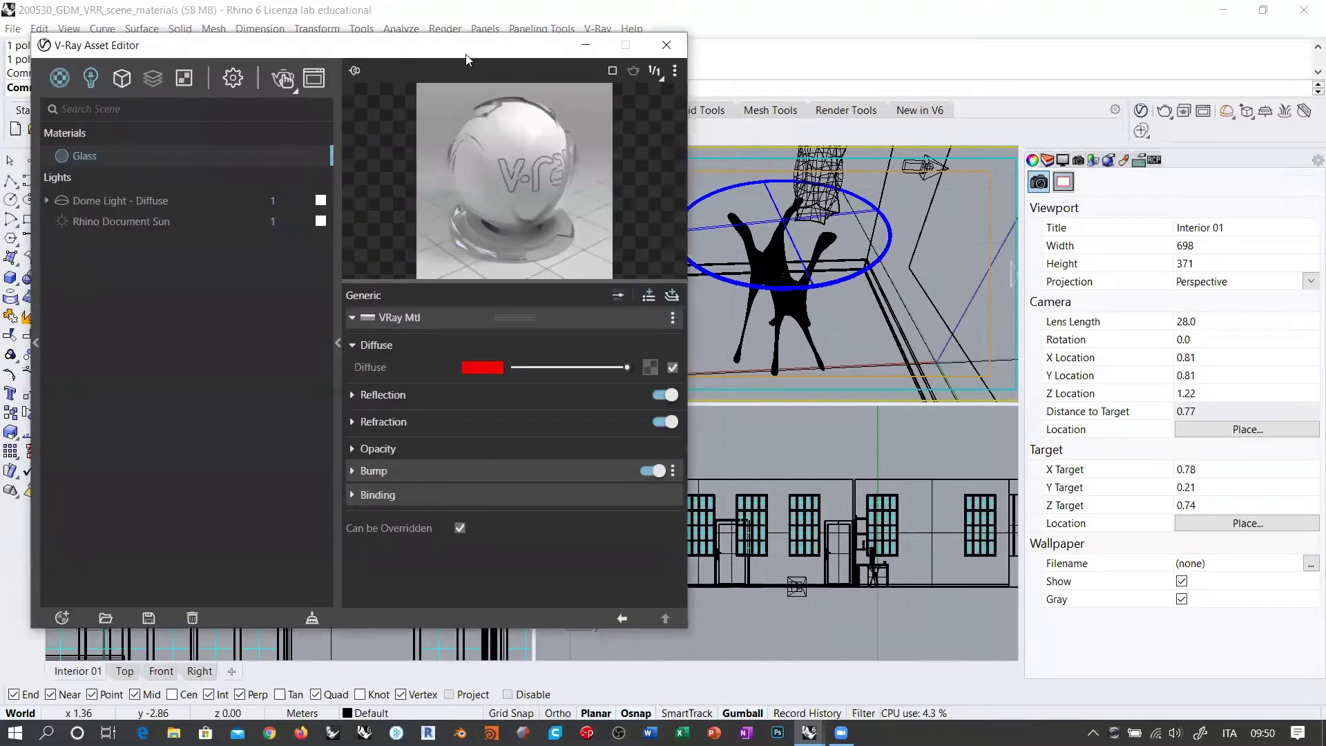
pyautogui.moveTo(466, 59); pyautogui.dragTo(436, 193)
pyautogui.click(563, 150)
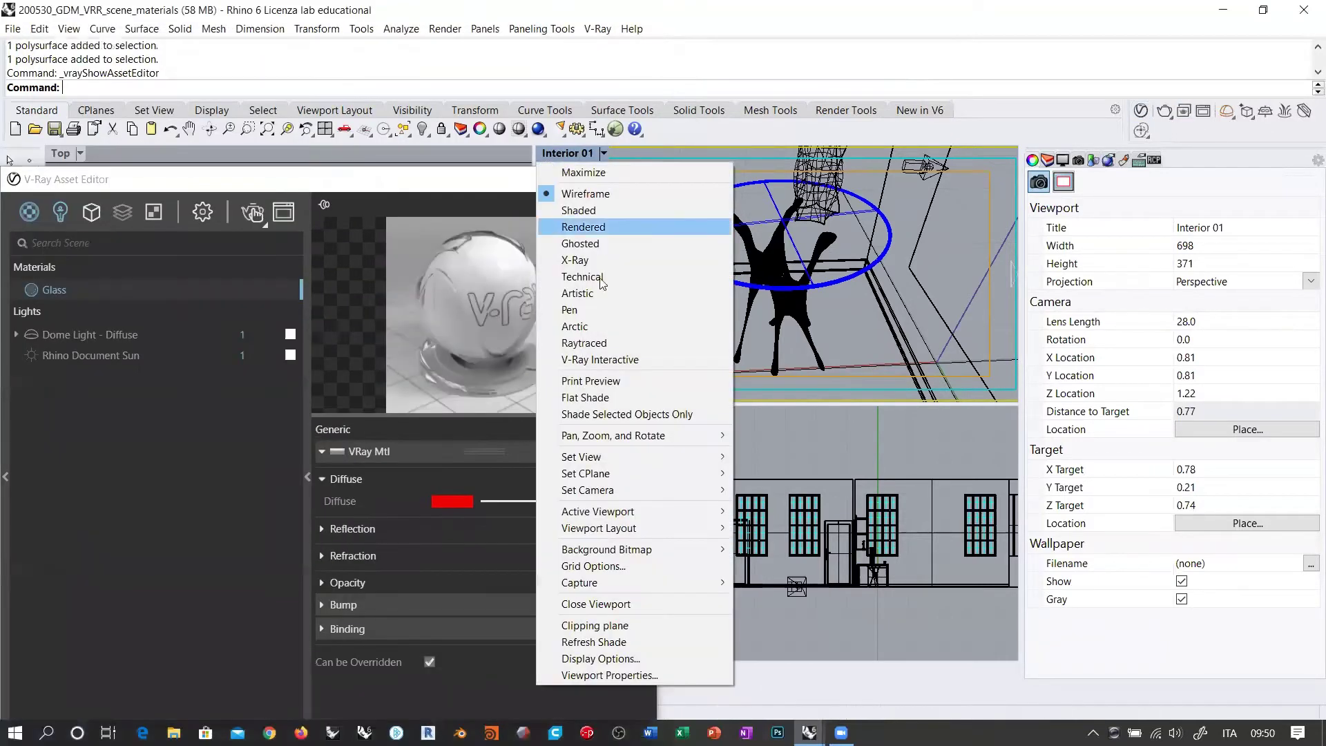
pyautogui.click(616, 360)
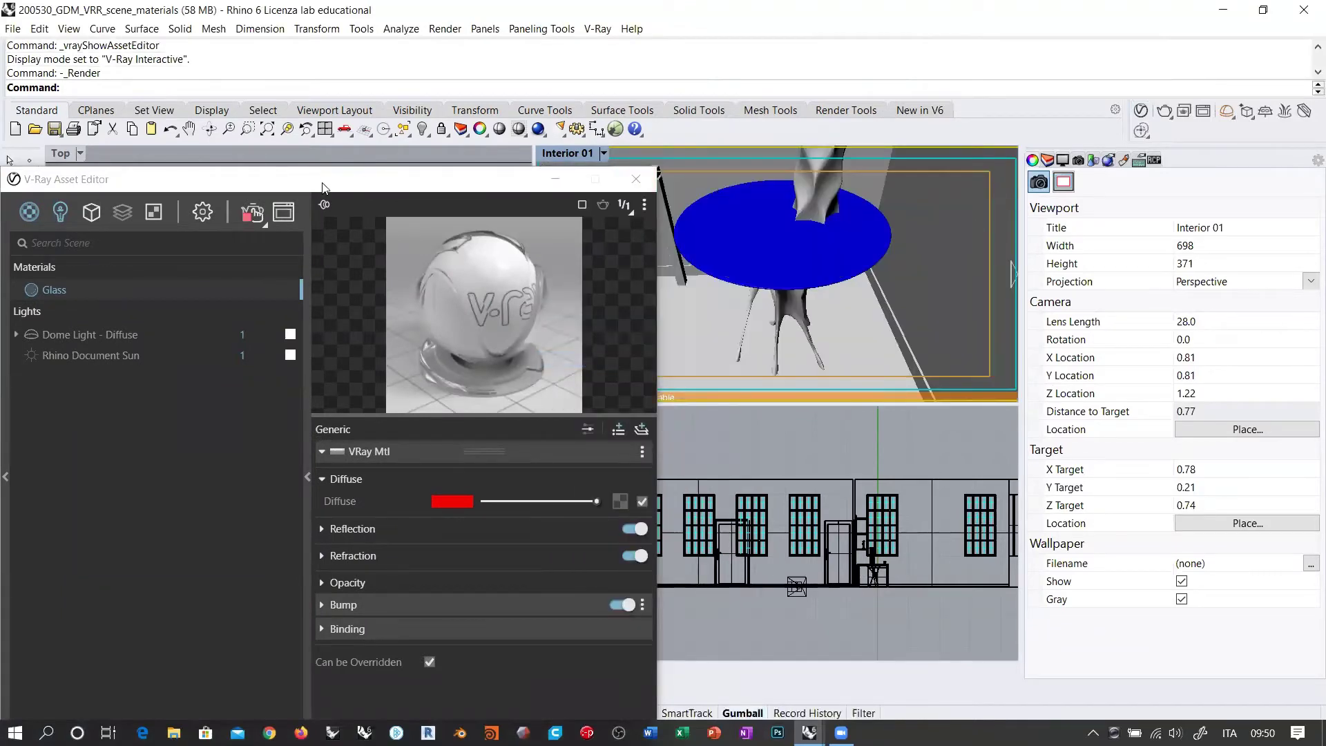
pyautogui.moveTo(318, 177); pyautogui.dragTo(319, 132)
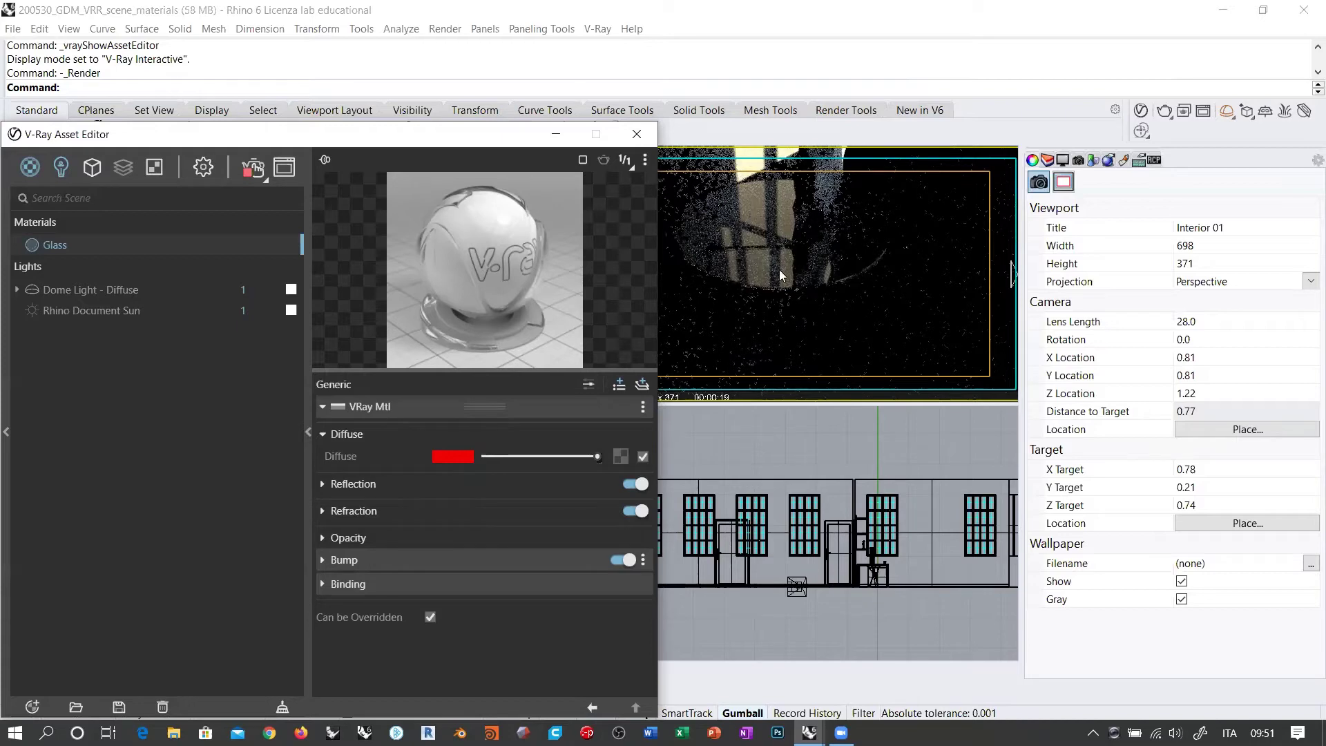
pyautogui.moveTo(500, 135); pyautogui.dragTo(498, 228)
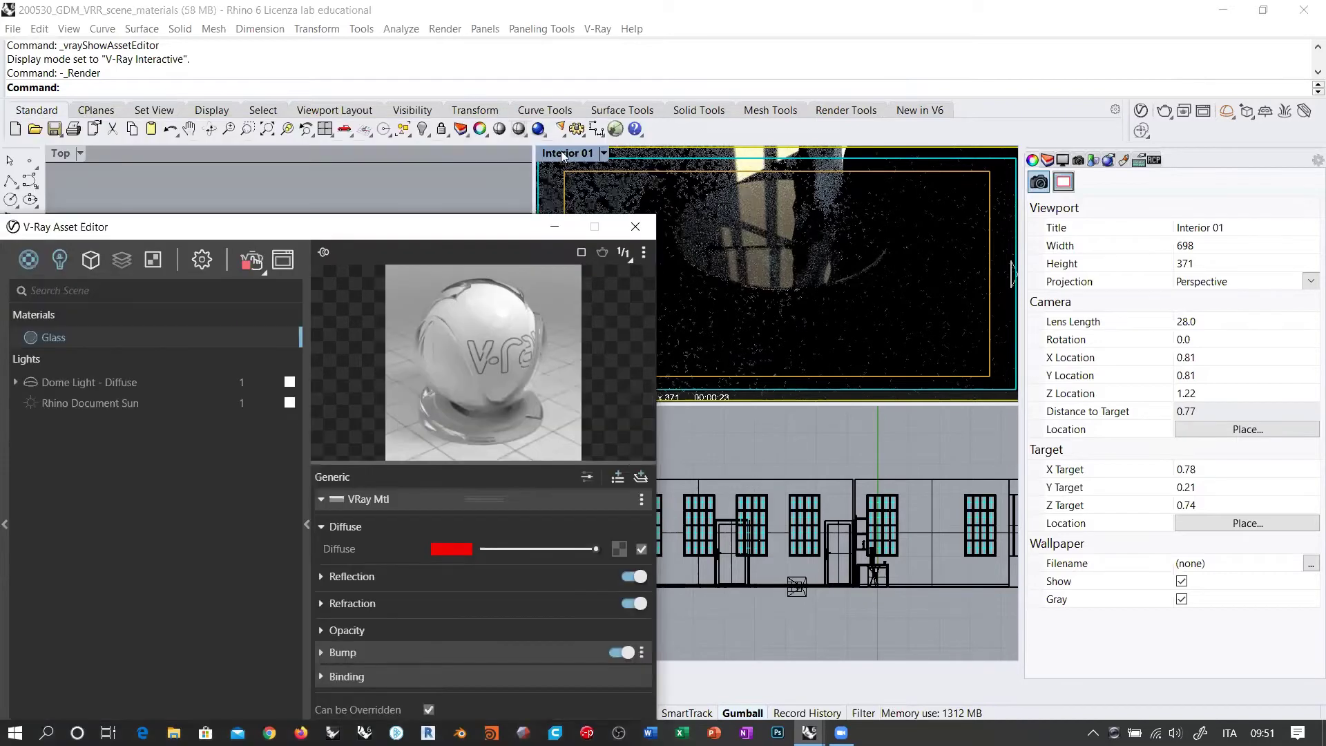
pyautogui.click(564, 153)
pyautogui.click(579, 195)
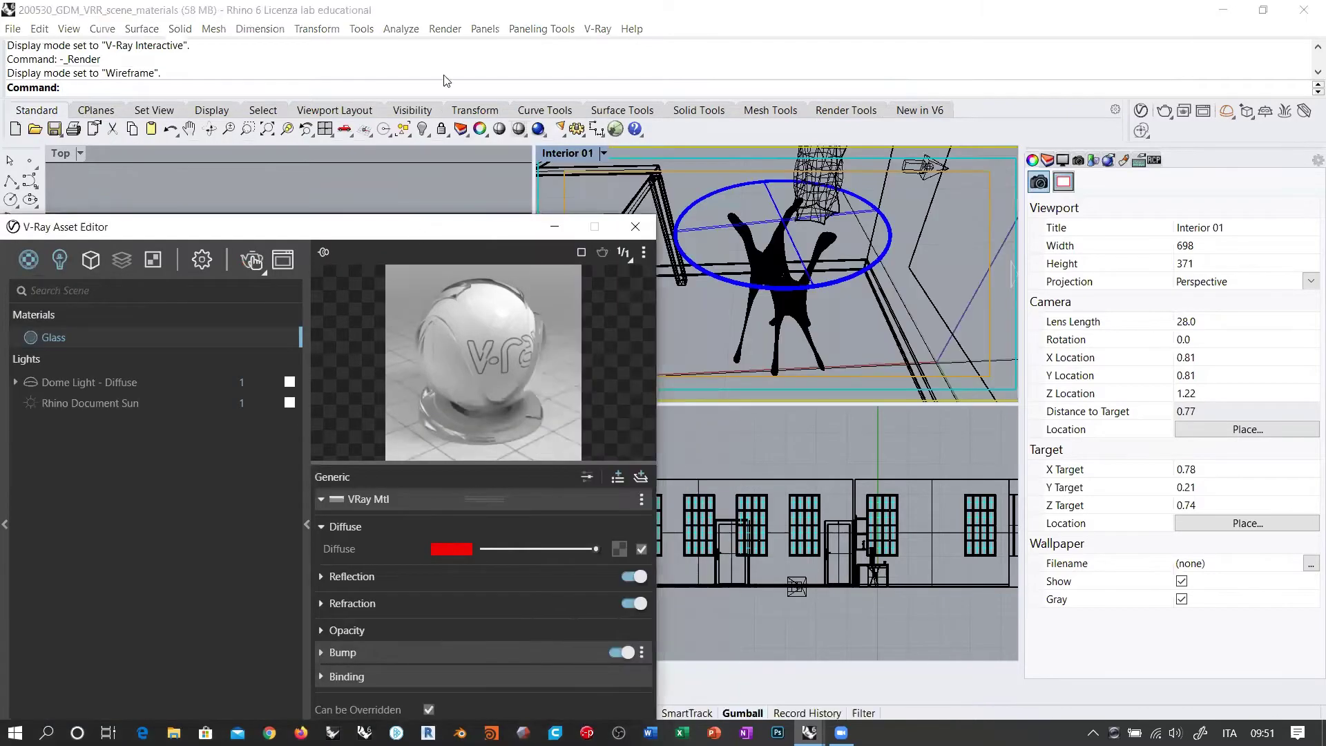
# Move the blue round tabletop away from its stand and rotate it upright in front of the windows.
pyautogui.moveTo(429, 228); pyautogui.dragTo(441, 326)
pyautogui.moveTo(760, 249); pyautogui.dragTo(705, 263, button='right')
pyautogui.click(685, 233)
pyautogui.moveTo(705, 263); pyautogui.dragTo(938, 272)
pyautogui.moveTo(938, 273); pyautogui.dragTo(691, 277, button='right')
pyautogui.moveTo(690, 276); pyautogui.dragTo(821, 359)
pyautogui.moveTo(822, 359); pyautogui.dragTo(899, 288, button='right')
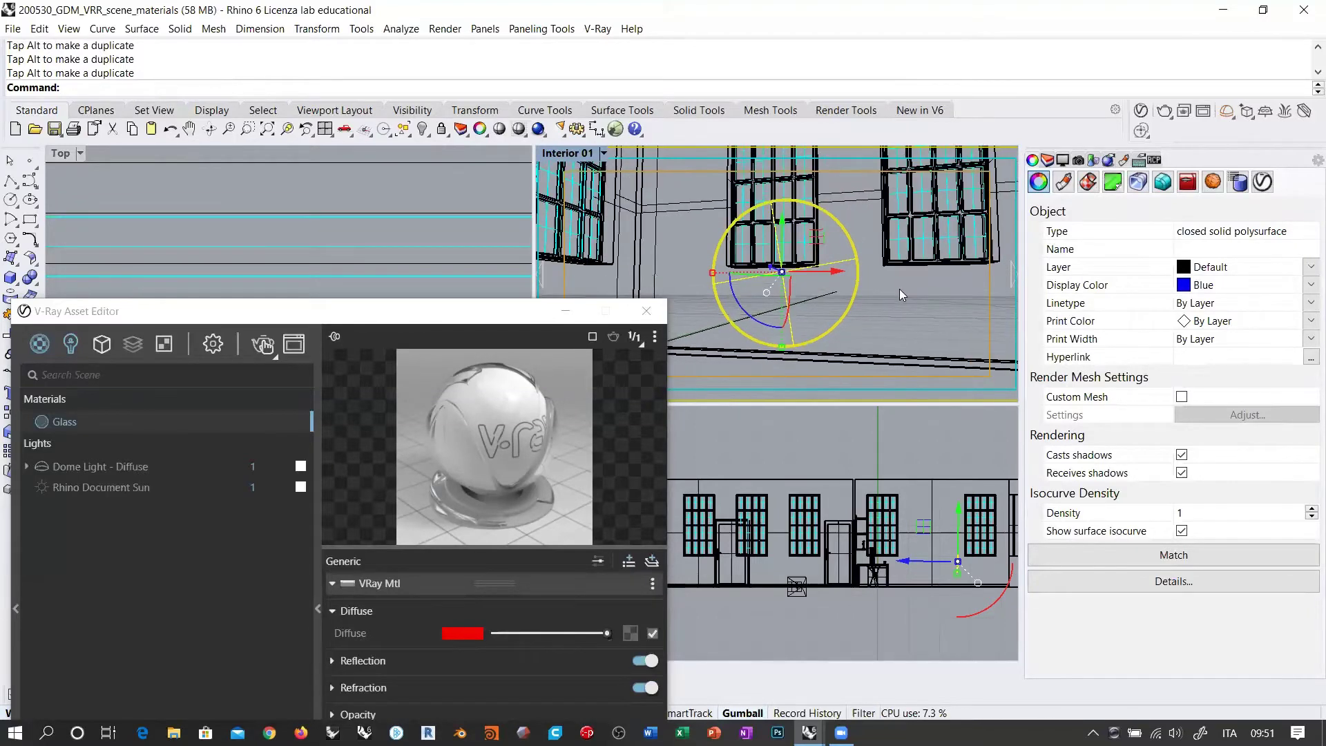
pyautogui.click(852, 217)
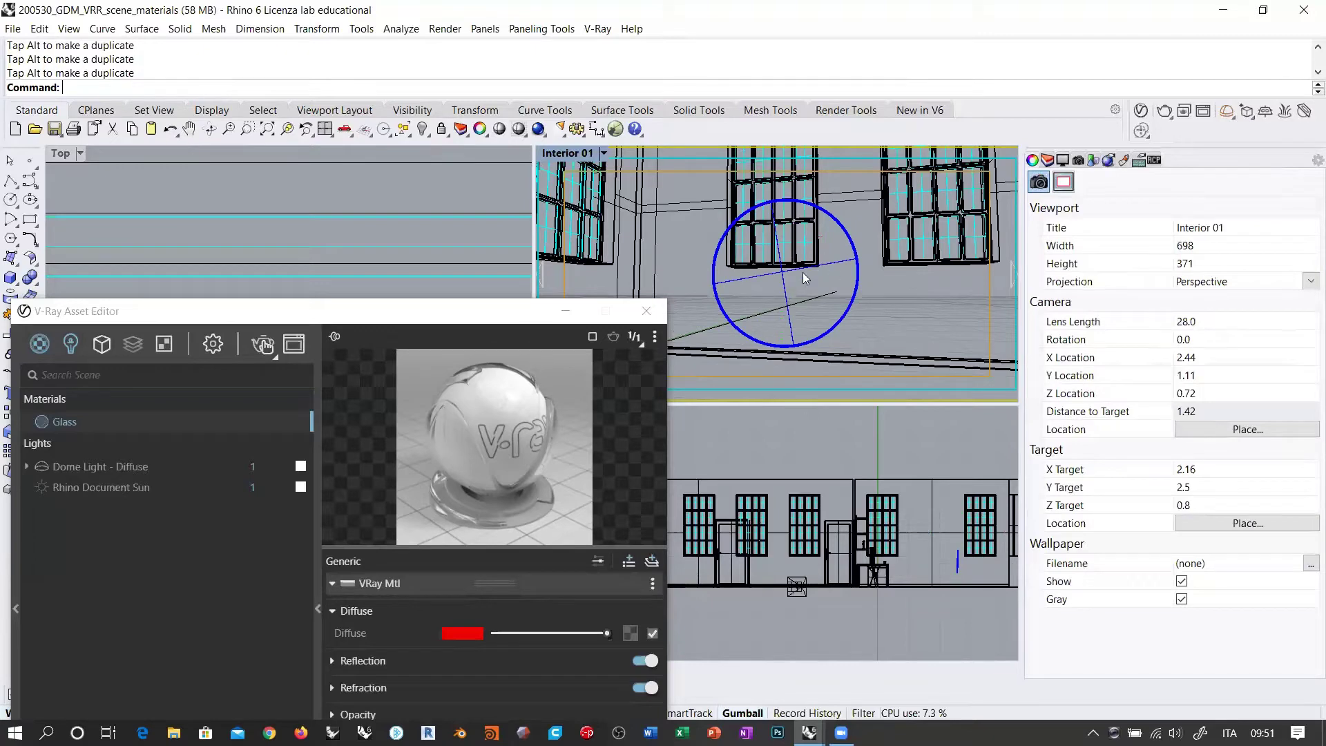
# Switch the Interior 01 viewport to V-Ray Interactive display to render the upright glass disc.
pyautogui.click(578, 154)
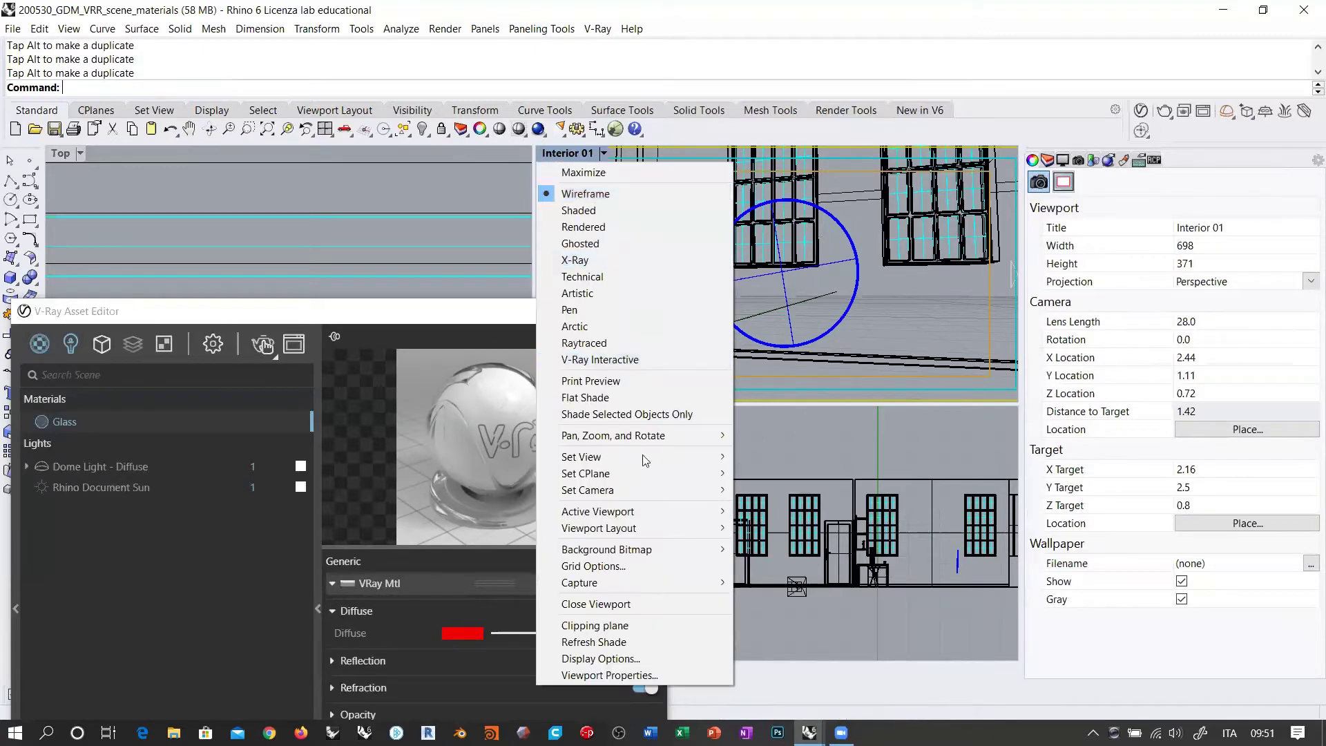
pyautogui.click(620, 359)
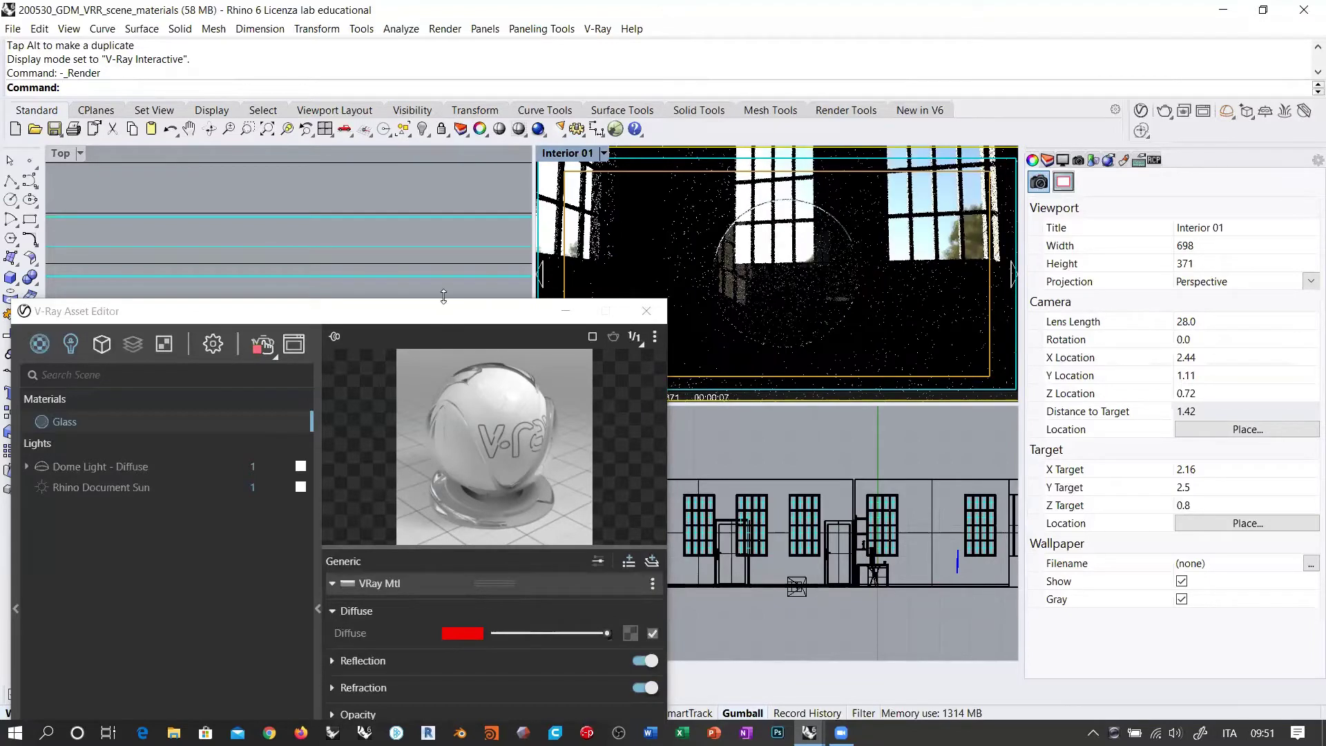
pyautogui.moveTo(443, 307); pyautogui.dragTo(445, 80)
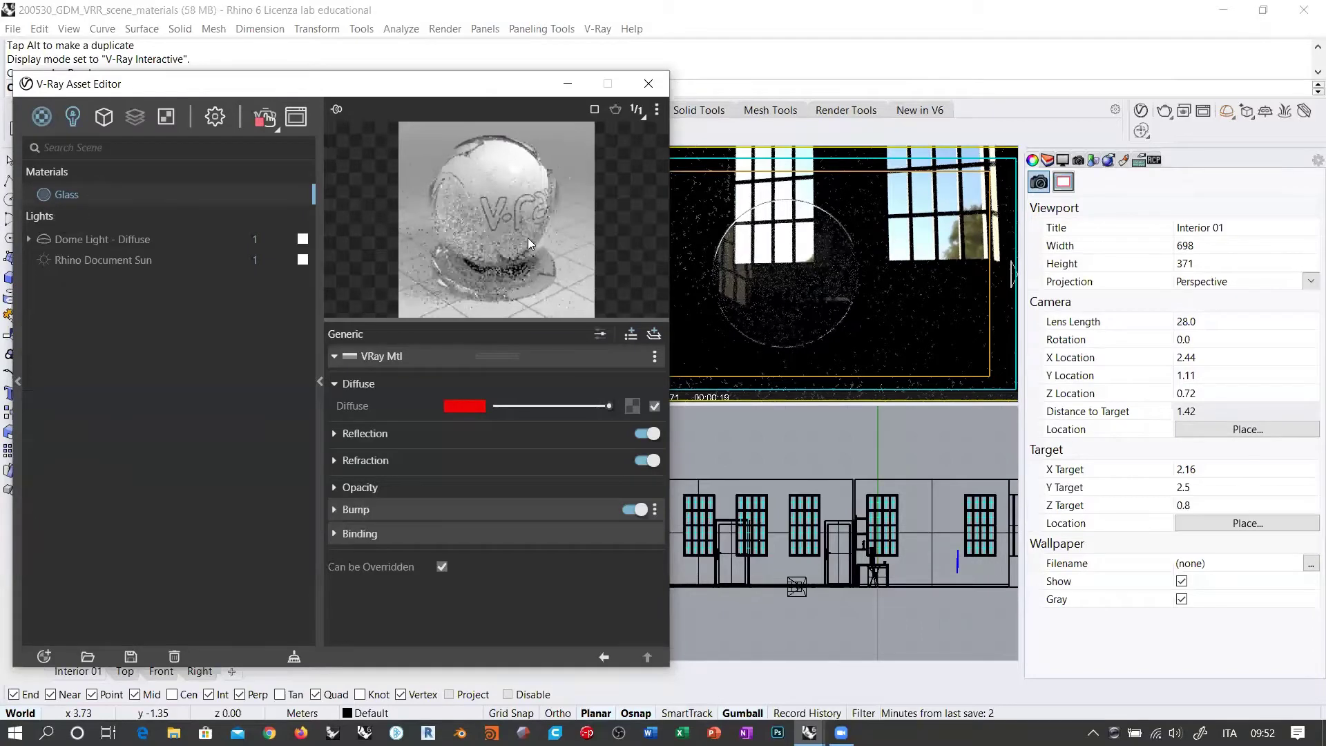
# Duplicate the Glass material and rename the copy Glass-Smokey.
pyautogui.rightClick(62, 192)
pyautogui.click(217, 324)
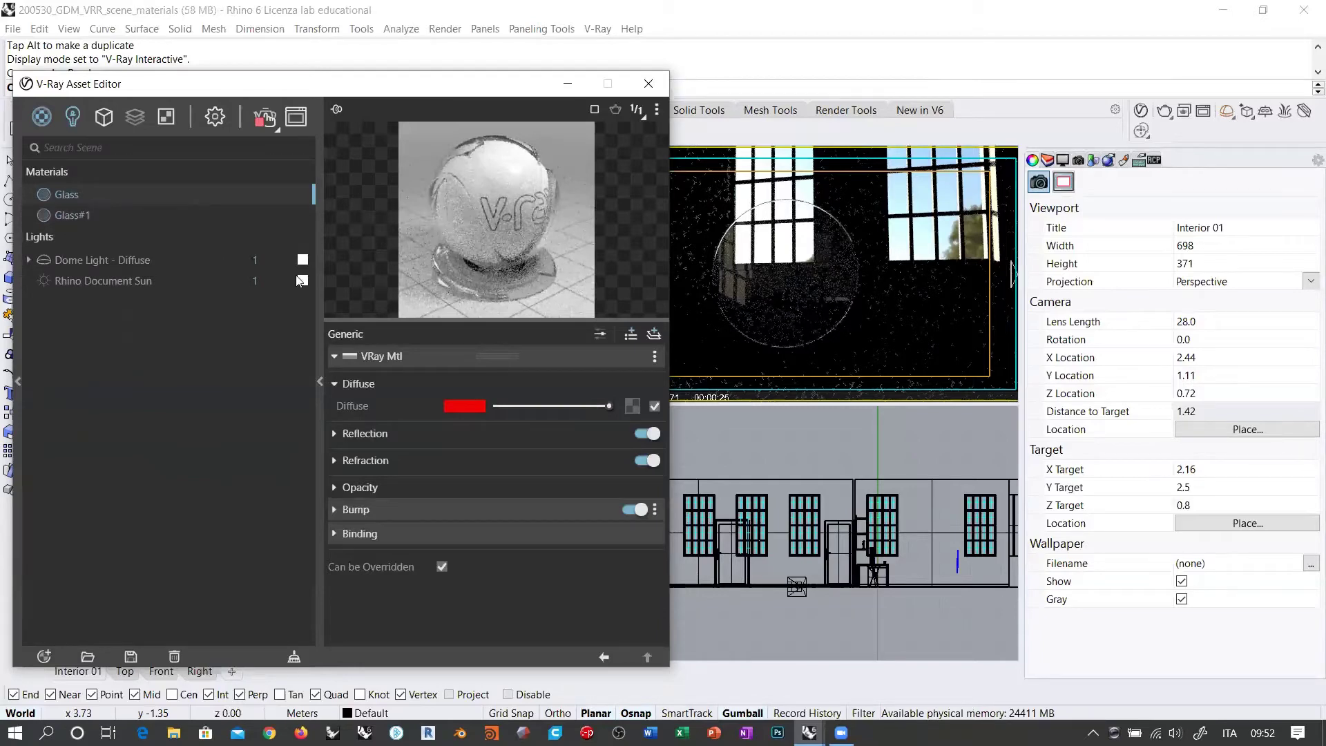
pyautogui.click(69, 216)
pyautogui.click(69, 215)
pyautogui.write('Glass')
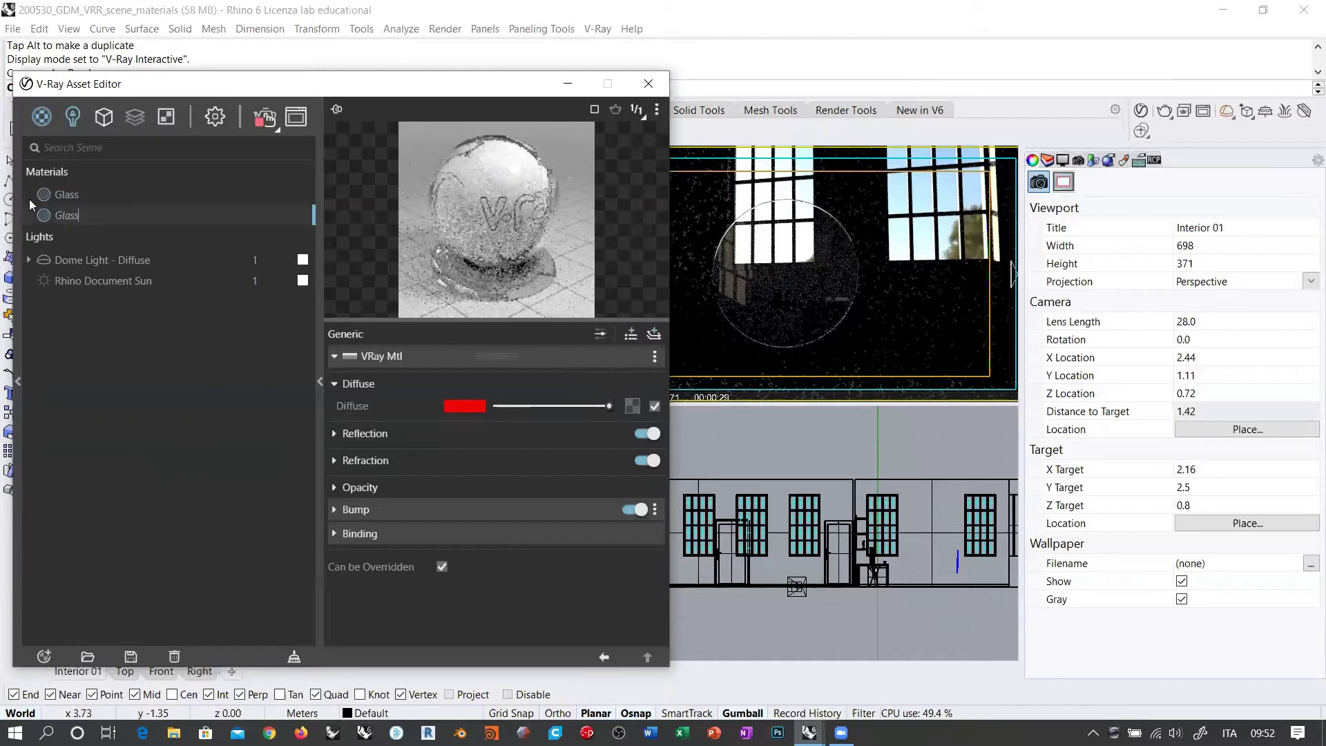
pyautogui.write('-Smokey')
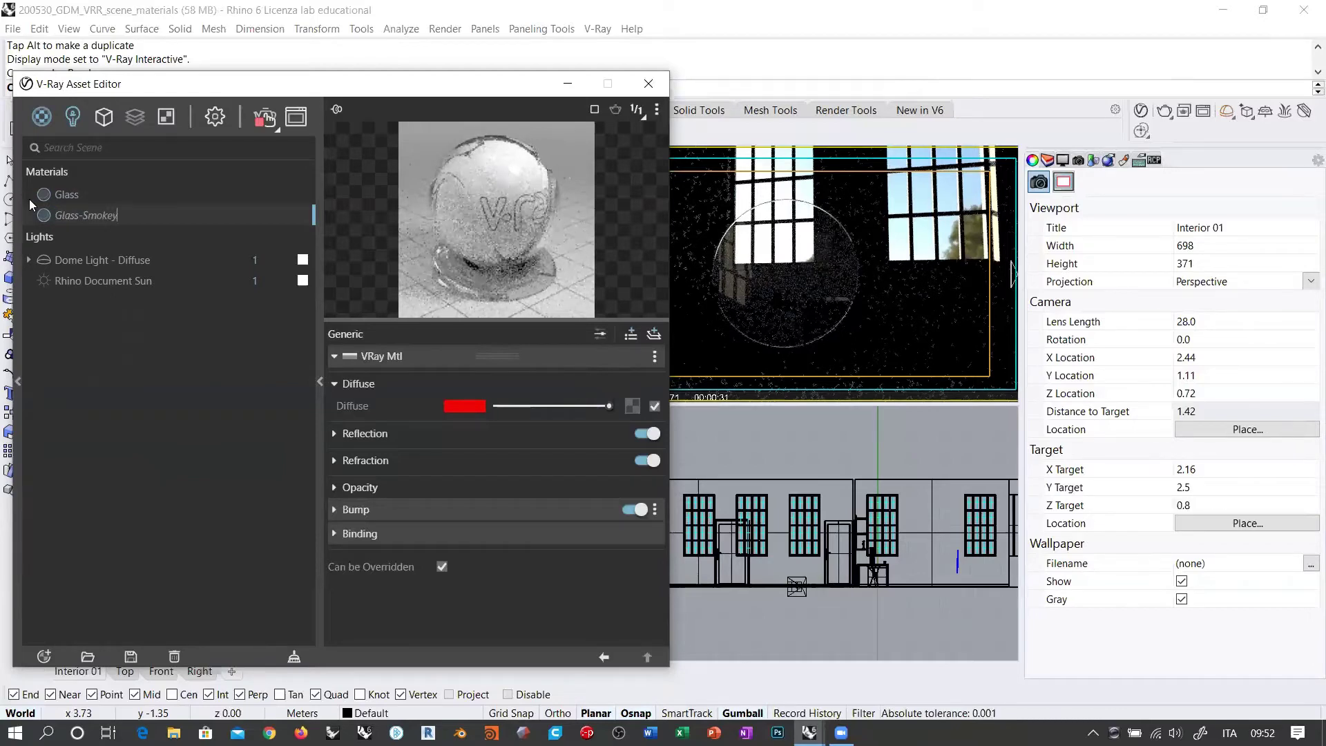
pyautogui.press('Return')
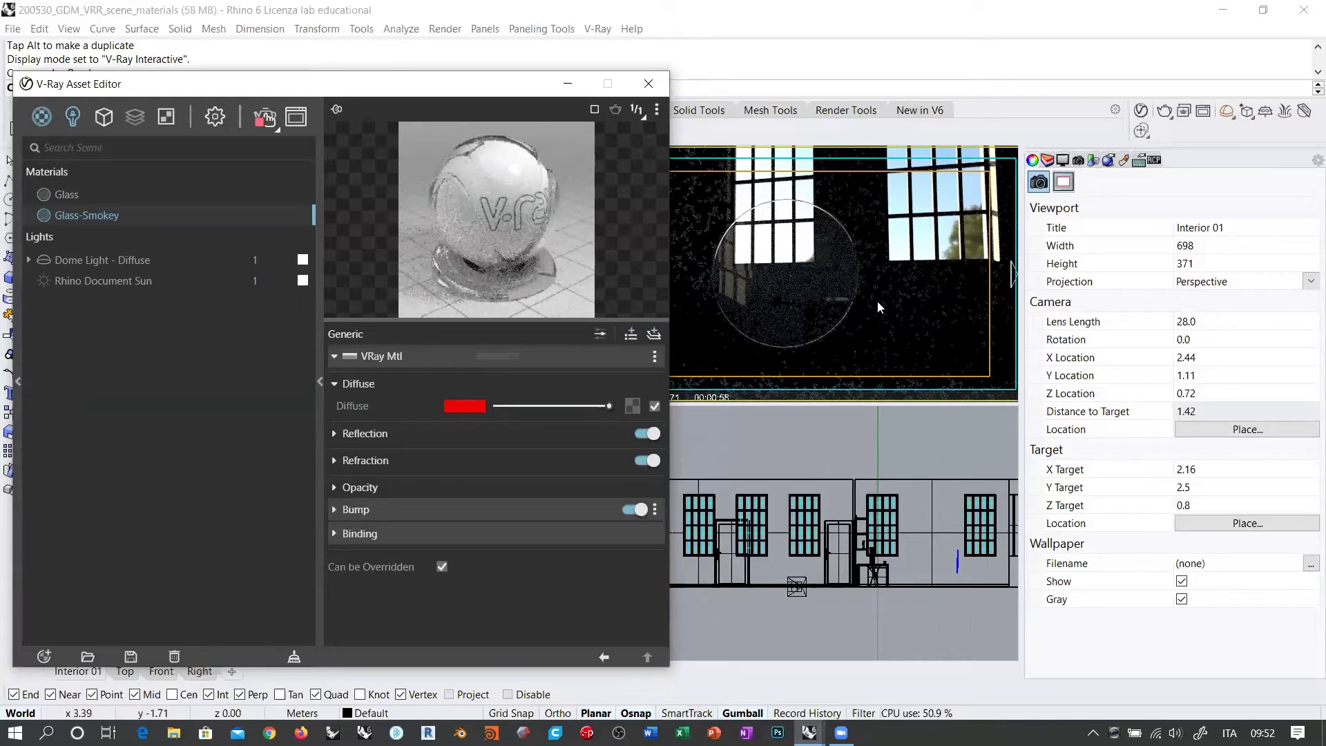
# Apply the Glass-Smokey material to the upright blue disc and deselect it.
pyautogui.click(958, 565)
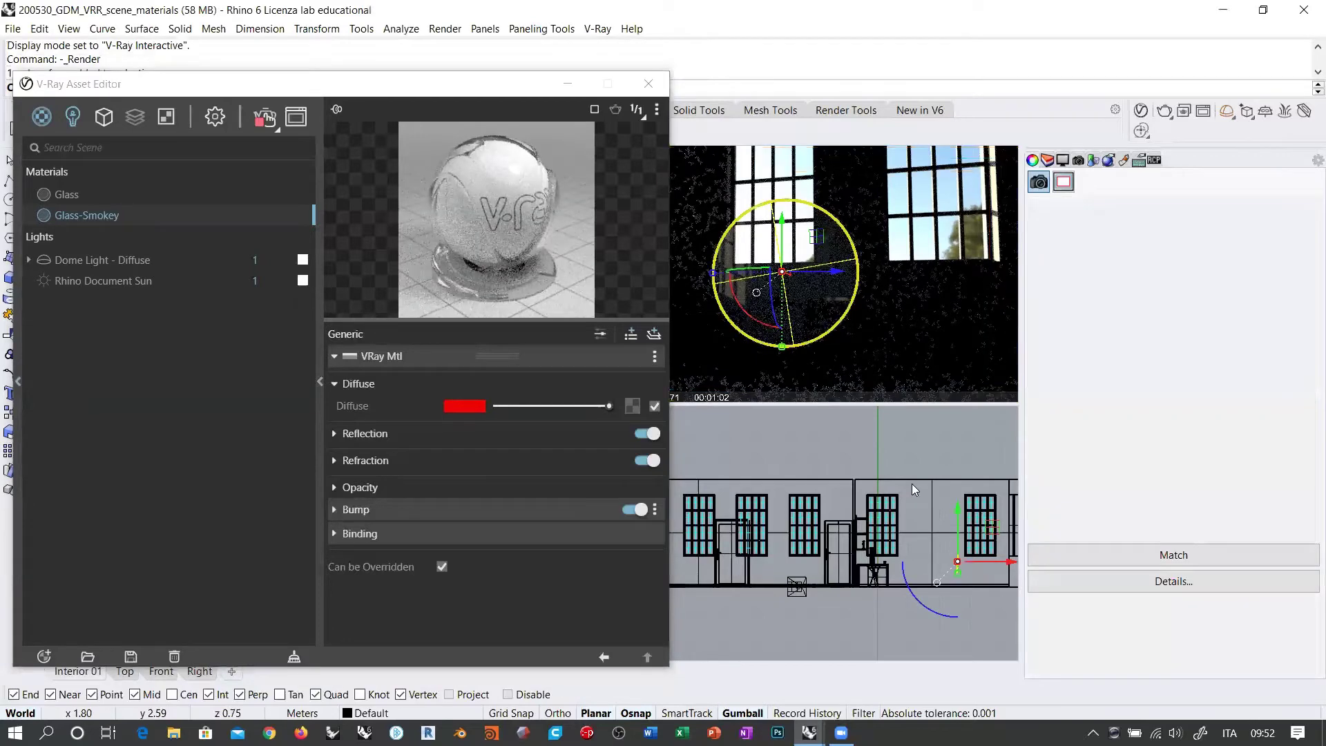
pyautogui.rightClick(98, 217)
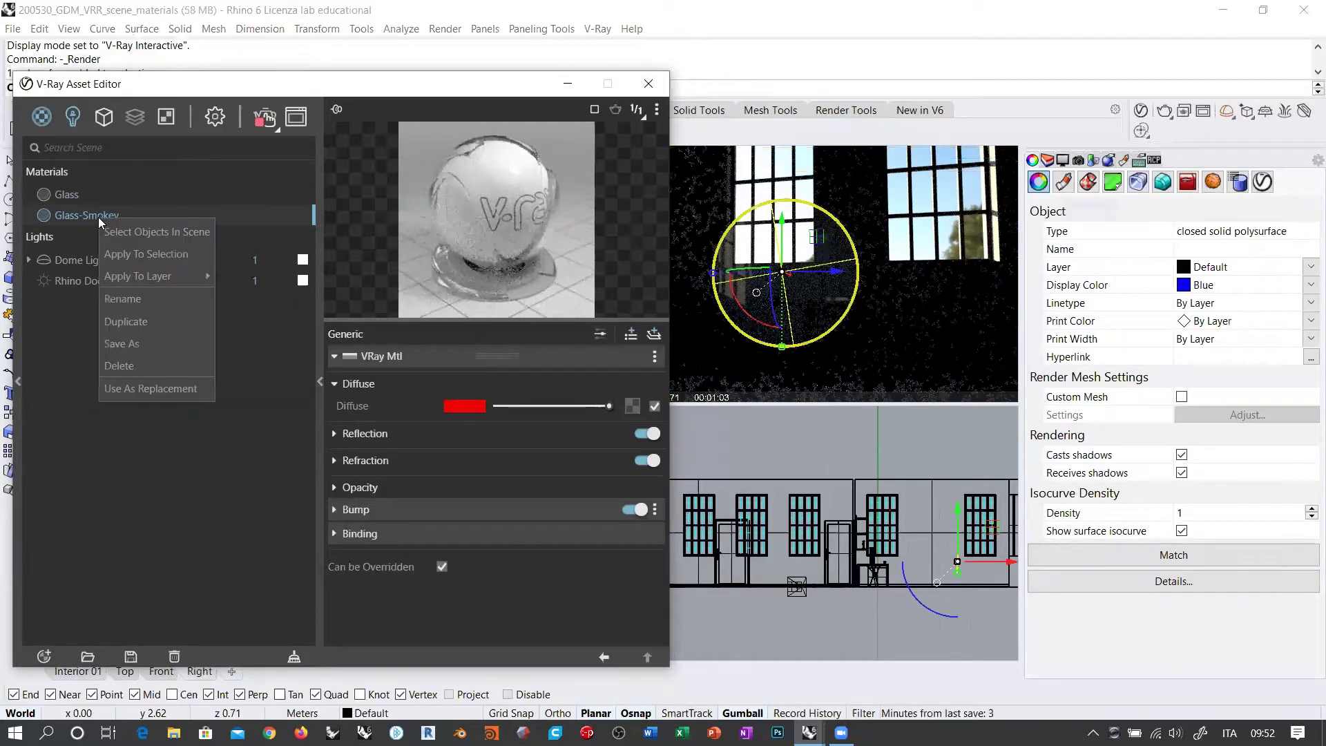
pyautogui.click(764, 238)
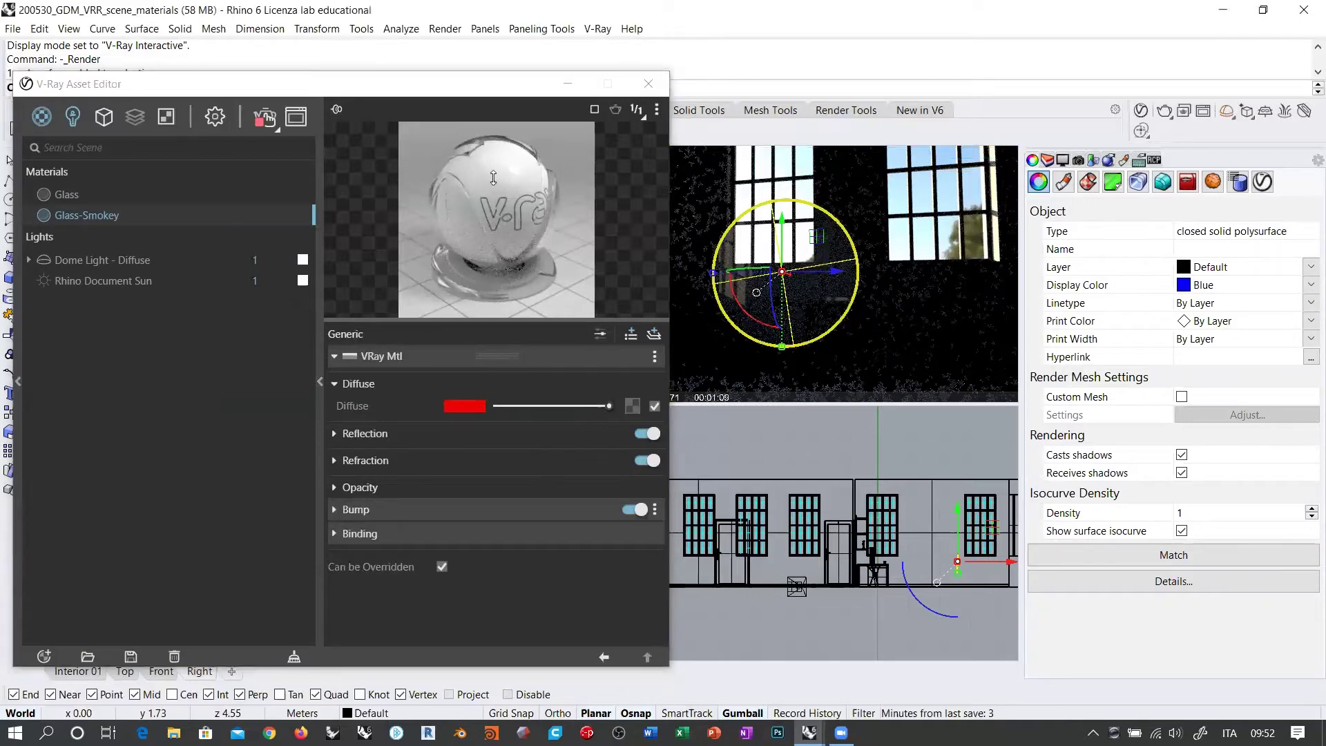
pyautogui.press('Escape')
pyautogui.moveTo(470, 95); pyautogui.dragTo(472, 188)
pyautogui.hotkey('ctrl', 'Tab')
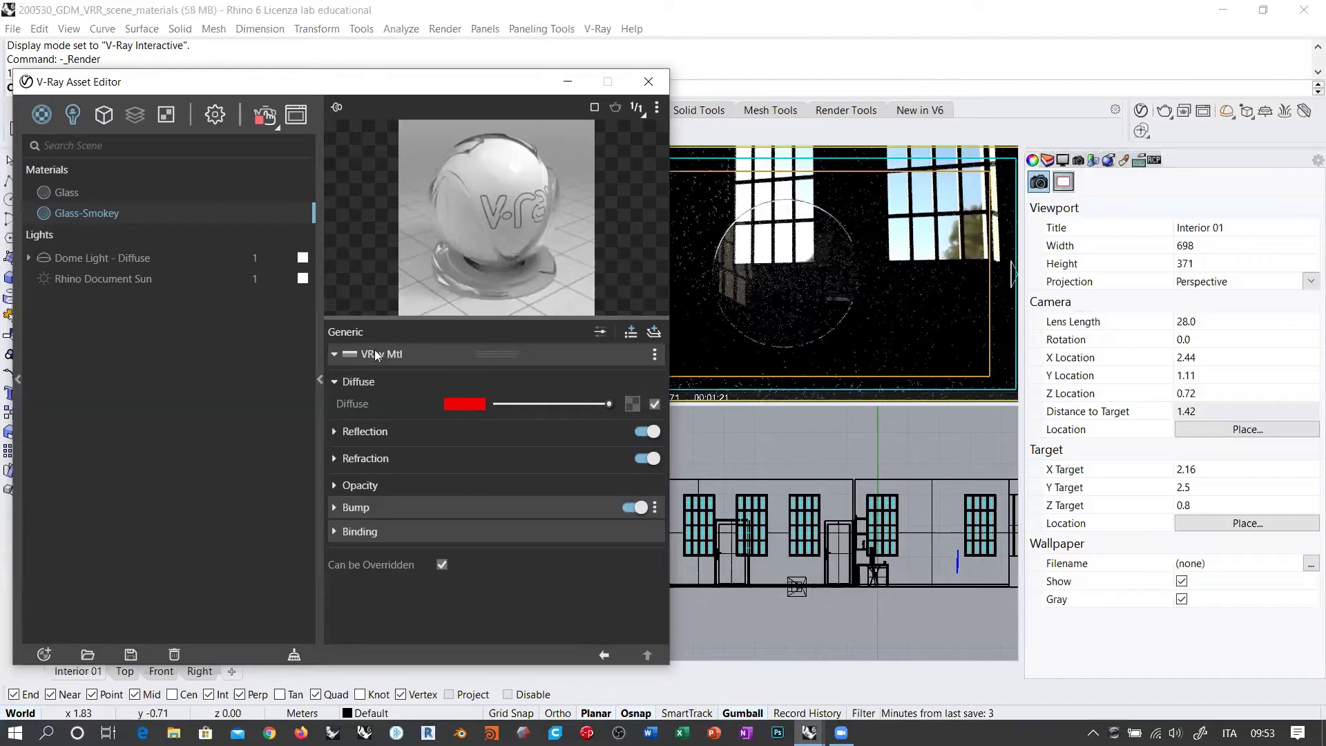
# Set the Glass-Smokey diffuse color to dark grey with R, G and B at 0.238, and expand the reflection settings.
pyautogui.click(464, 403)
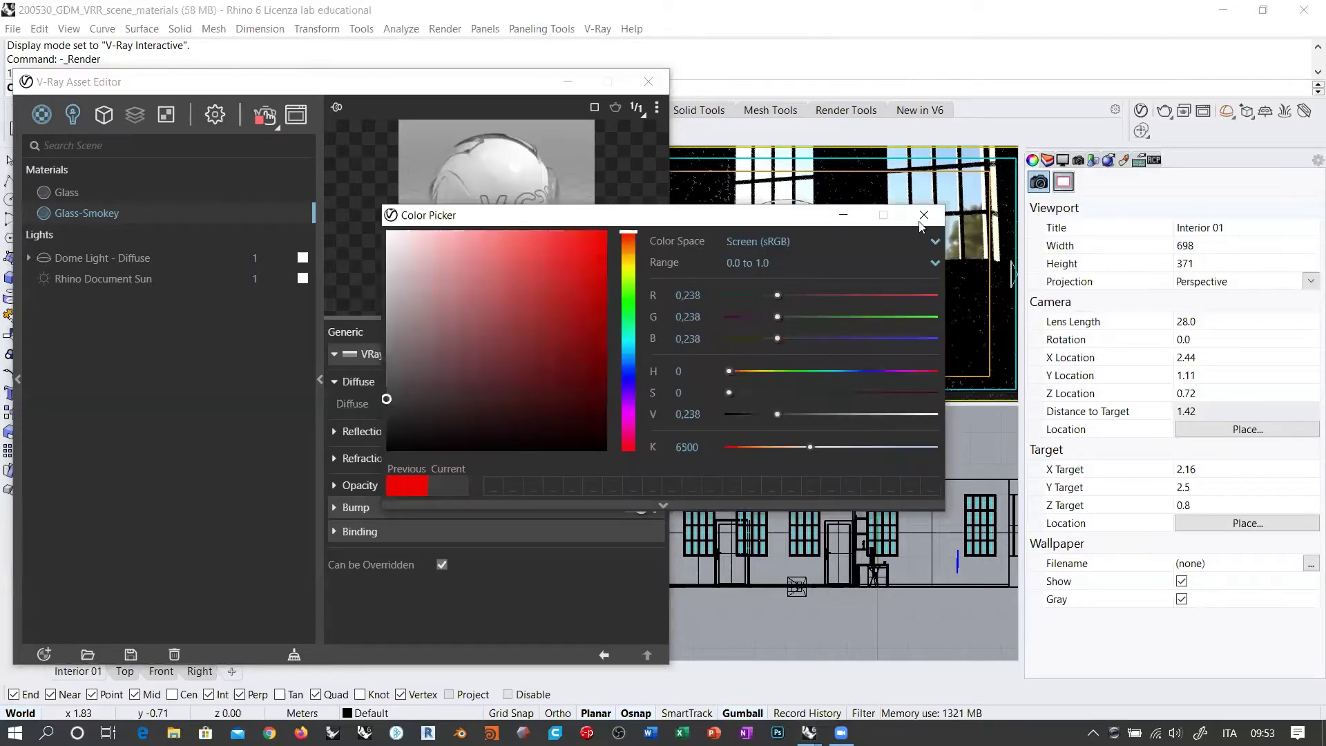
pyautogui.click(335, 436)
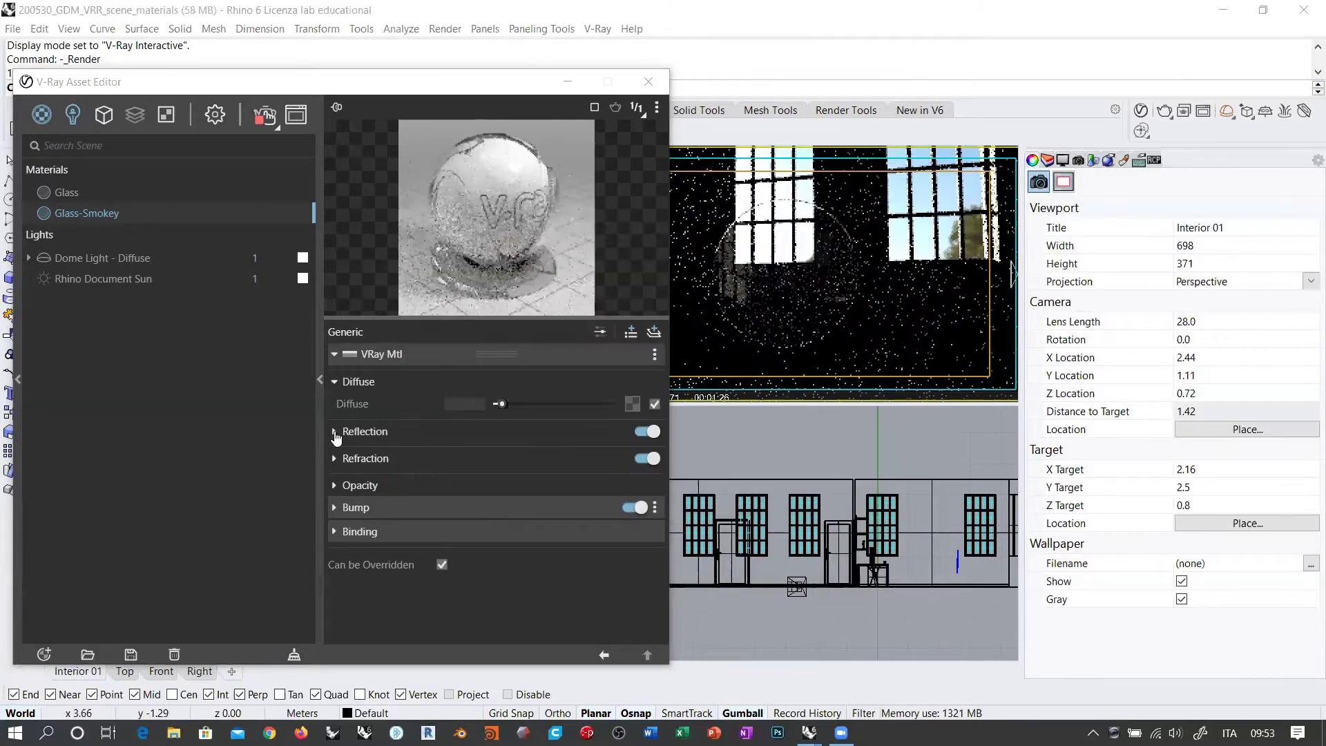
# Try darker grey reflection colors on the Glass-Smokey material and return the reflection color to white.
pyautogui.click(335, 432)
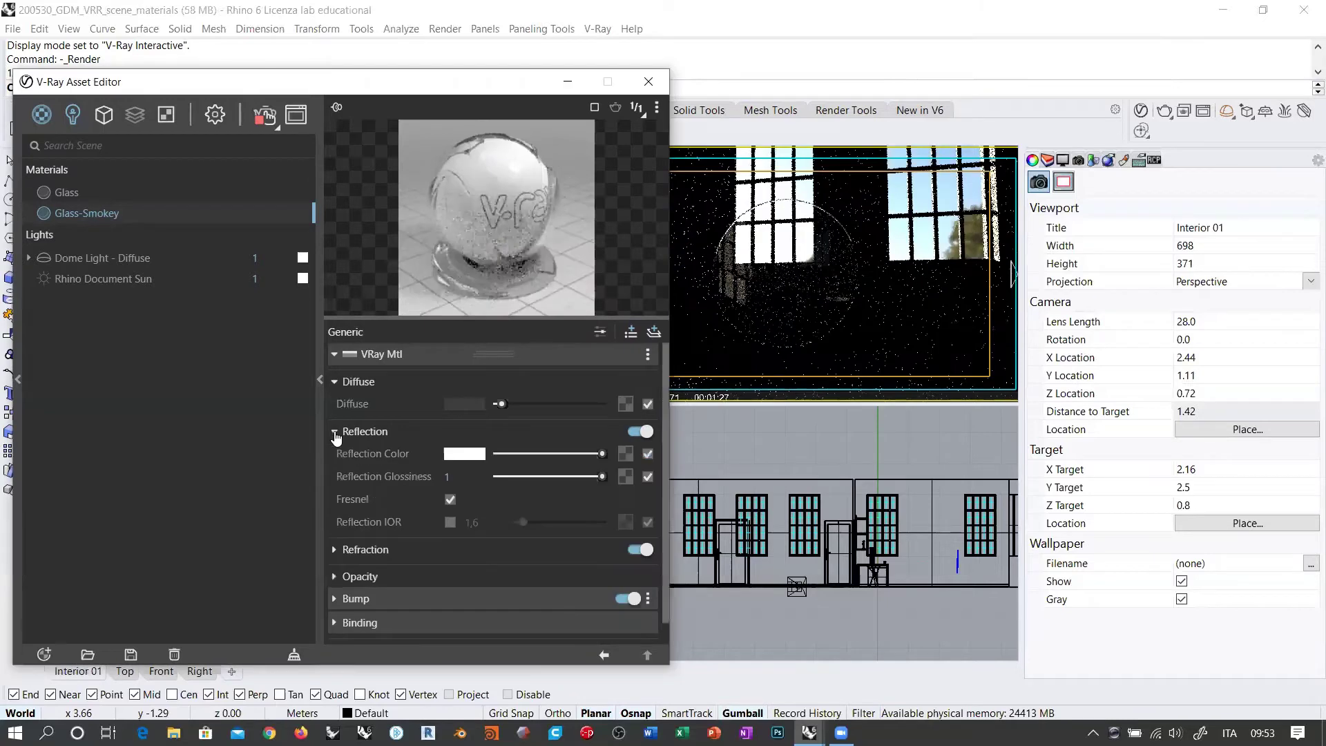
pyautogui.click(570, 454)
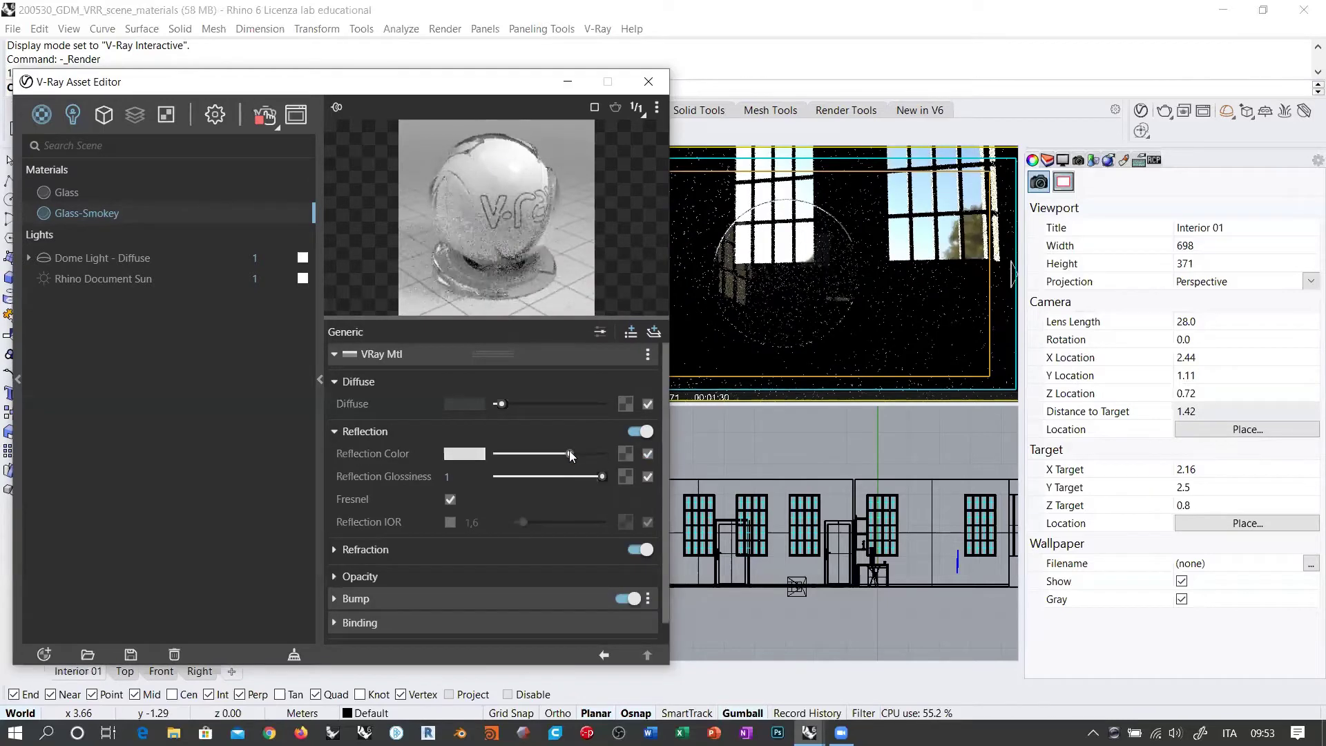
pyautogui.click(546, 453)
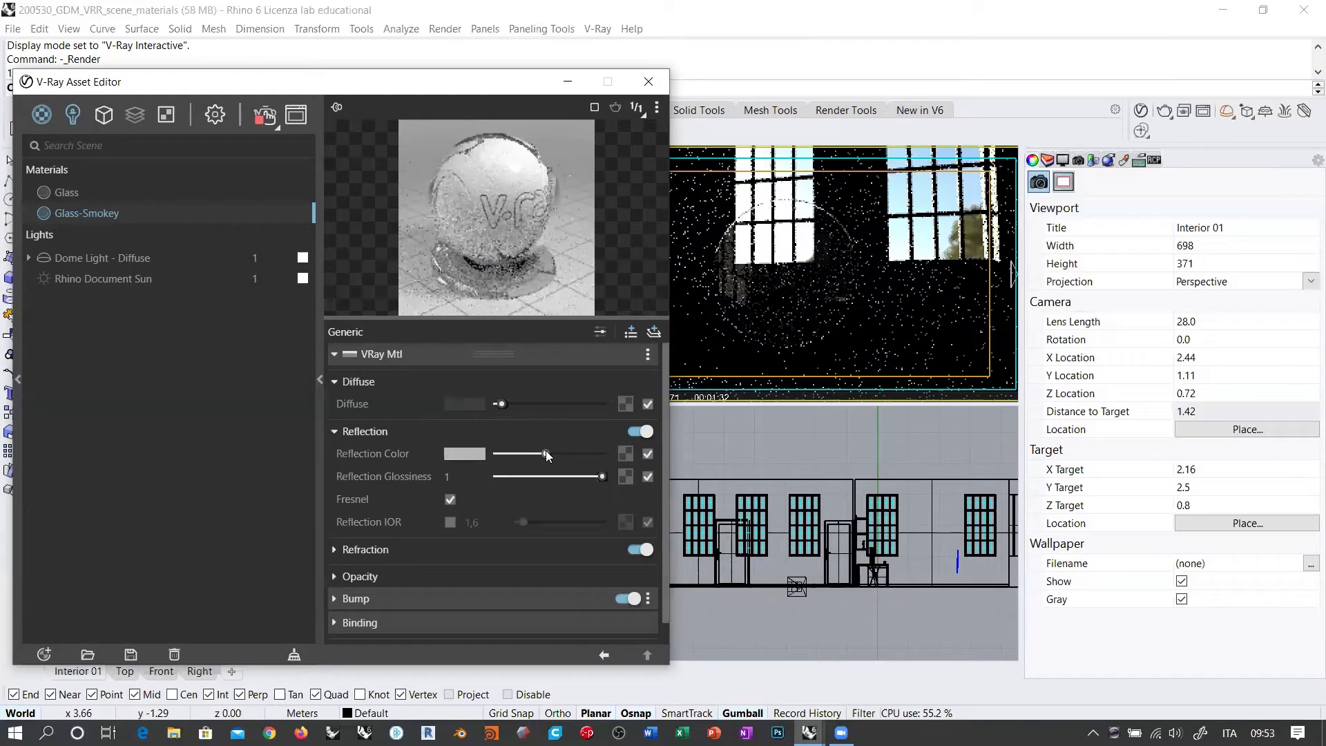
pyautogui.moveTo(546, 455); pyautogui.dragTo(659, 459)
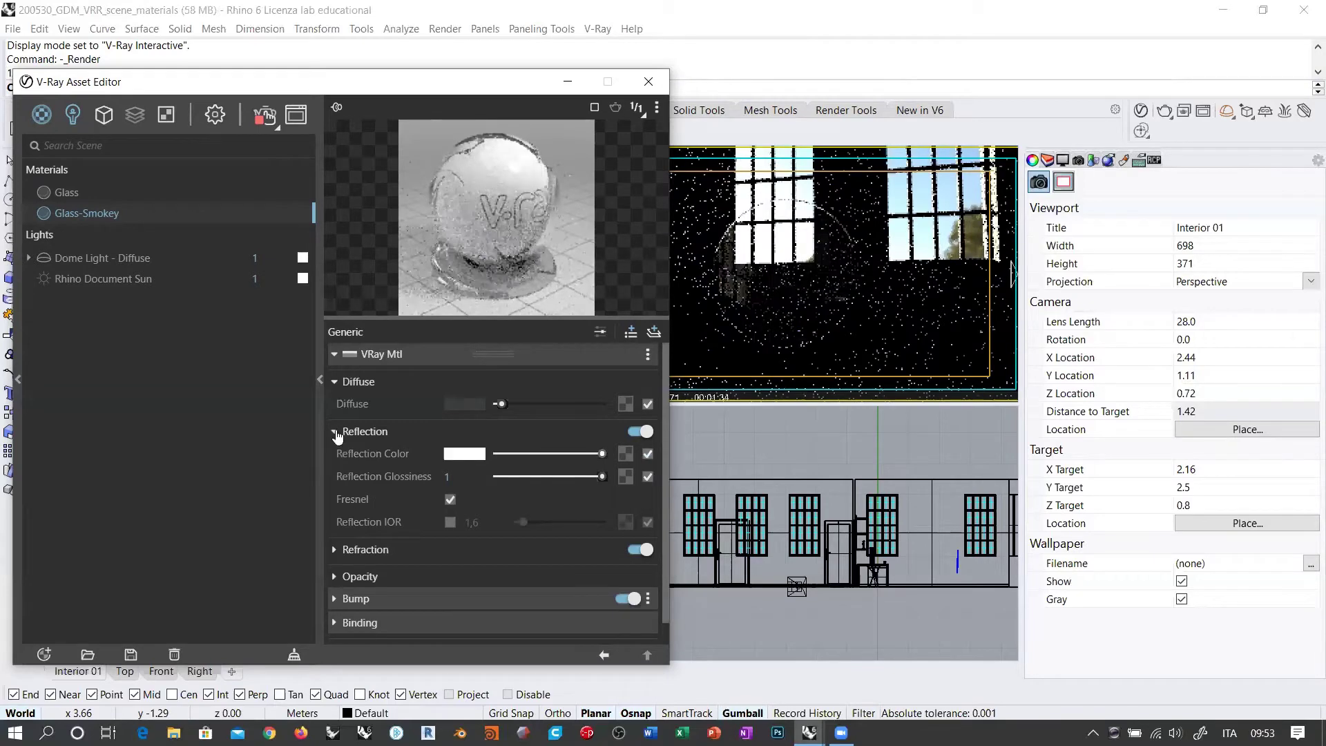
# Collapse the reflection settings of the Glass-Smokey material and expand its refraction settings.
pyautogui.click(335, 432)
pyautogui.click(334, 457)
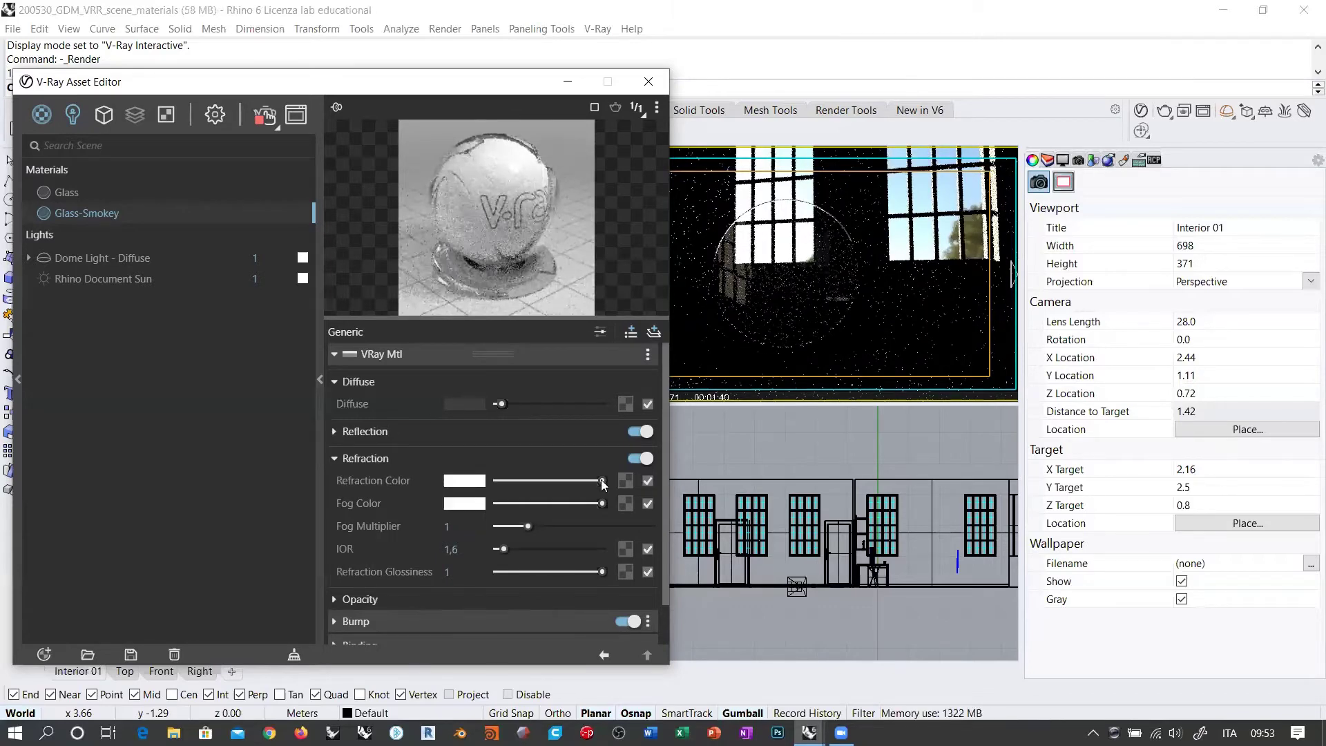
# Try light grey refraction colors on the Glass-Smokey material and return the refraction color to white.
pyautogui.moveTo(585, 482); pyautogui.dragTo(582, 482)
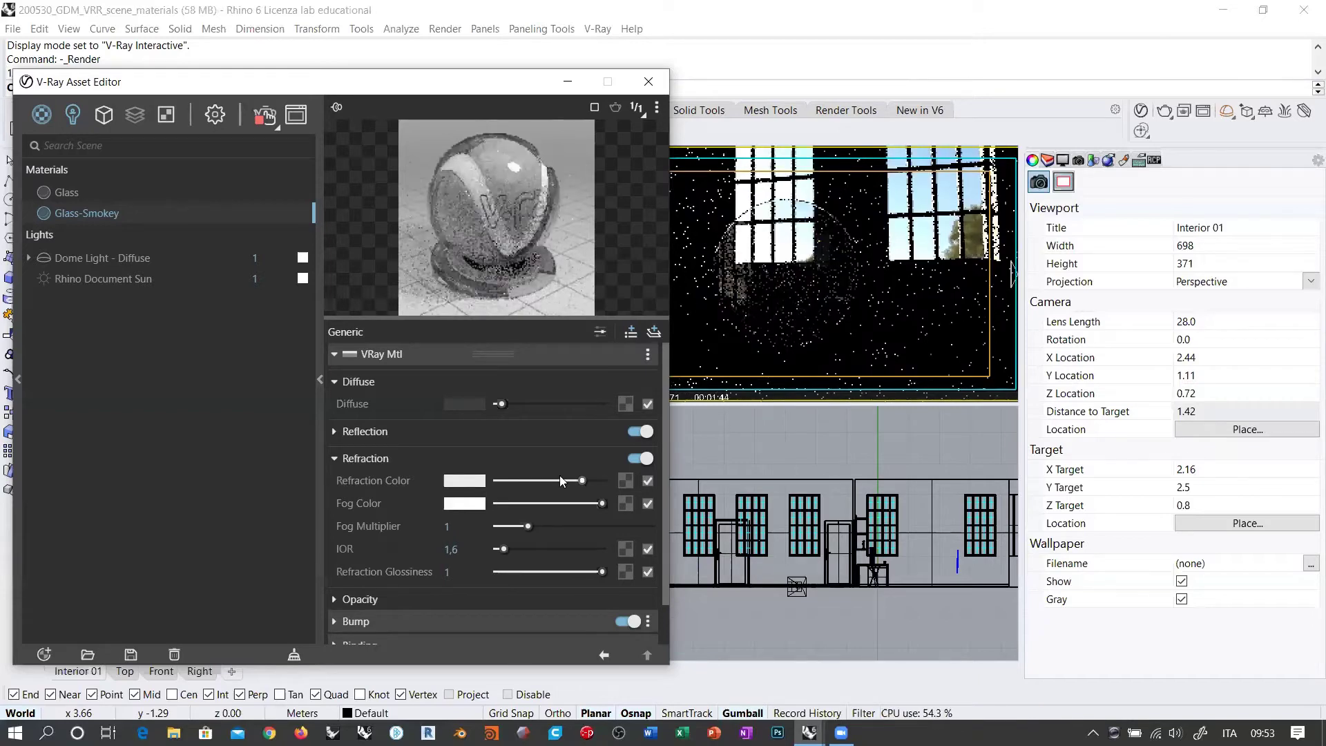
pyautogui.moveTo(582, 480); pyautogui.dragTo(560, 481)
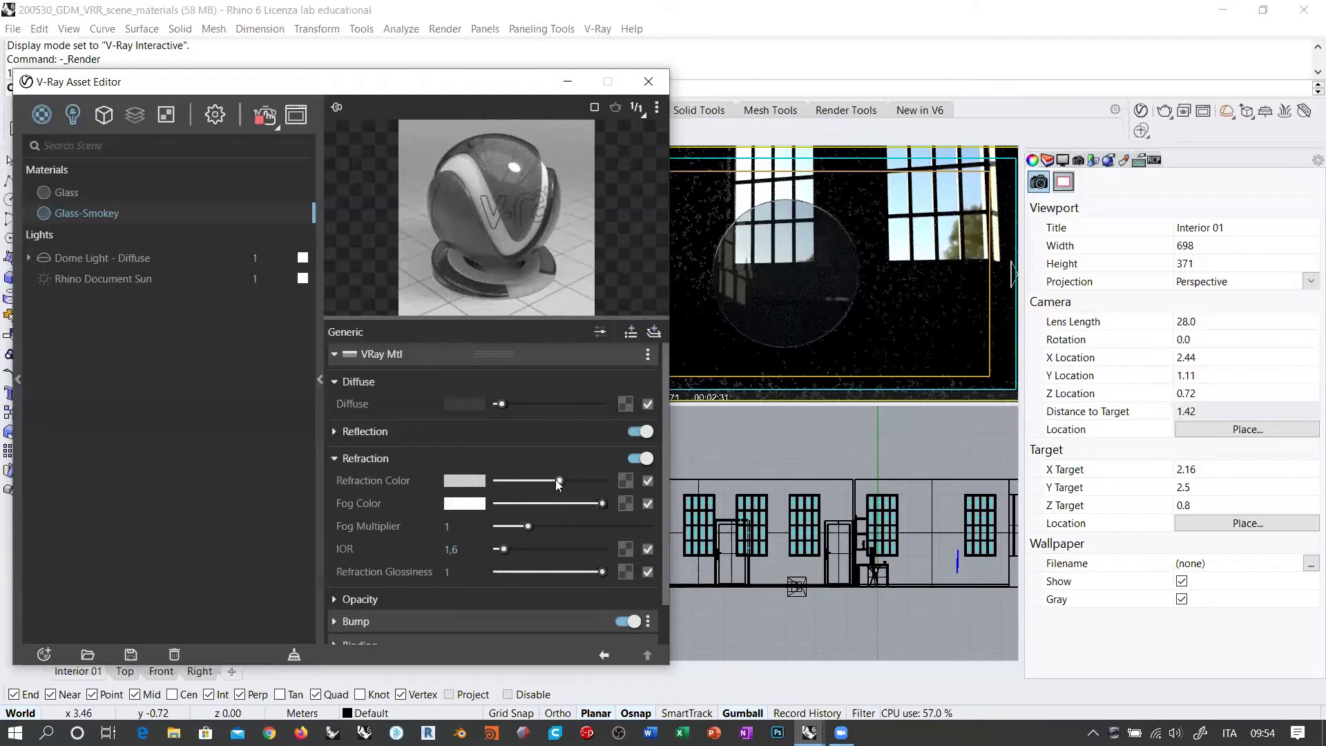
pyautogui.moveTo(559, 479); pyautogui.dragTo(602, 480)
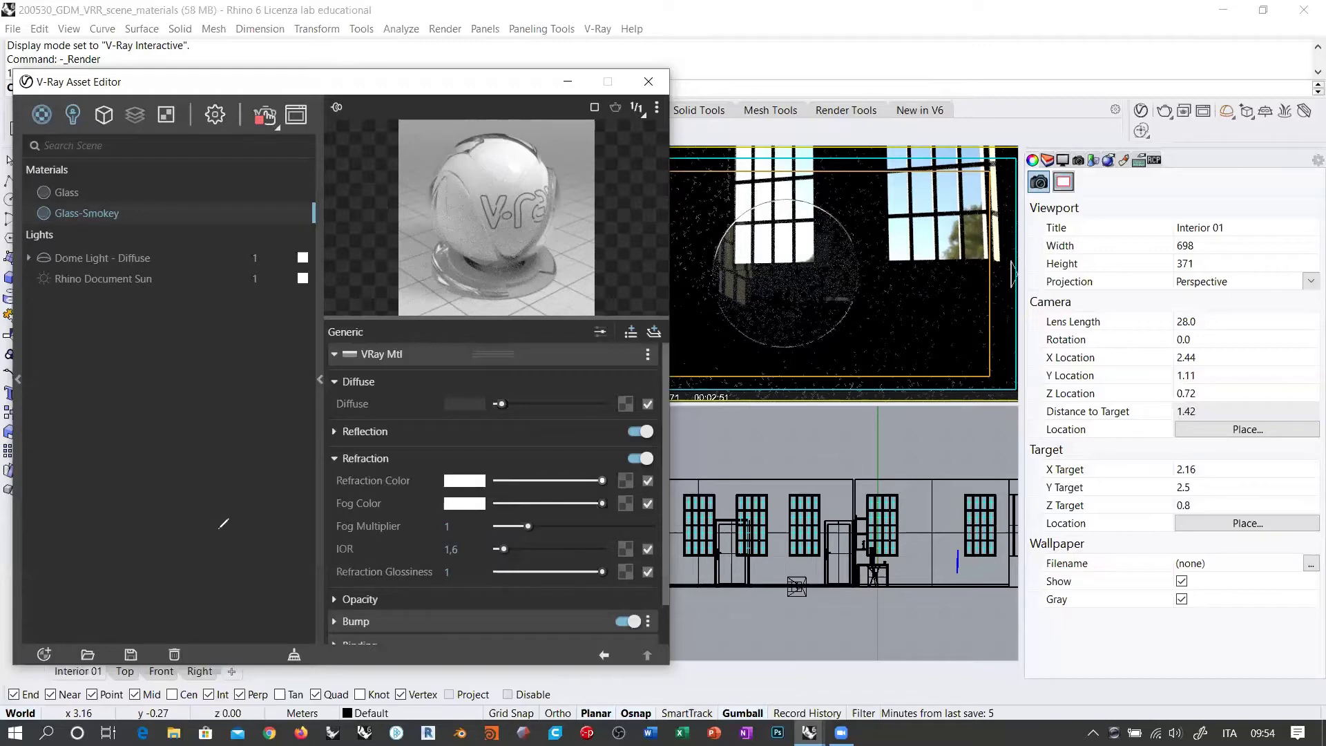
pyautogui.moveTo(113, 330); pyautogui.dragTo(116, 532)
pyautogui.moveTo(211, 325); pyautogui.dragTo(207, 564)
pyautogui.moveTo(125, 592)
pyautogui.mouseDown()
pyautogui.moveTo(143, 592)
pyautogui.moveTo(135, 613)
pyautogui.moveTo(170, 606)
pyautogui.mouseUp()
pyautogui.click(151, 610)
pyautogui.click(179, 617)
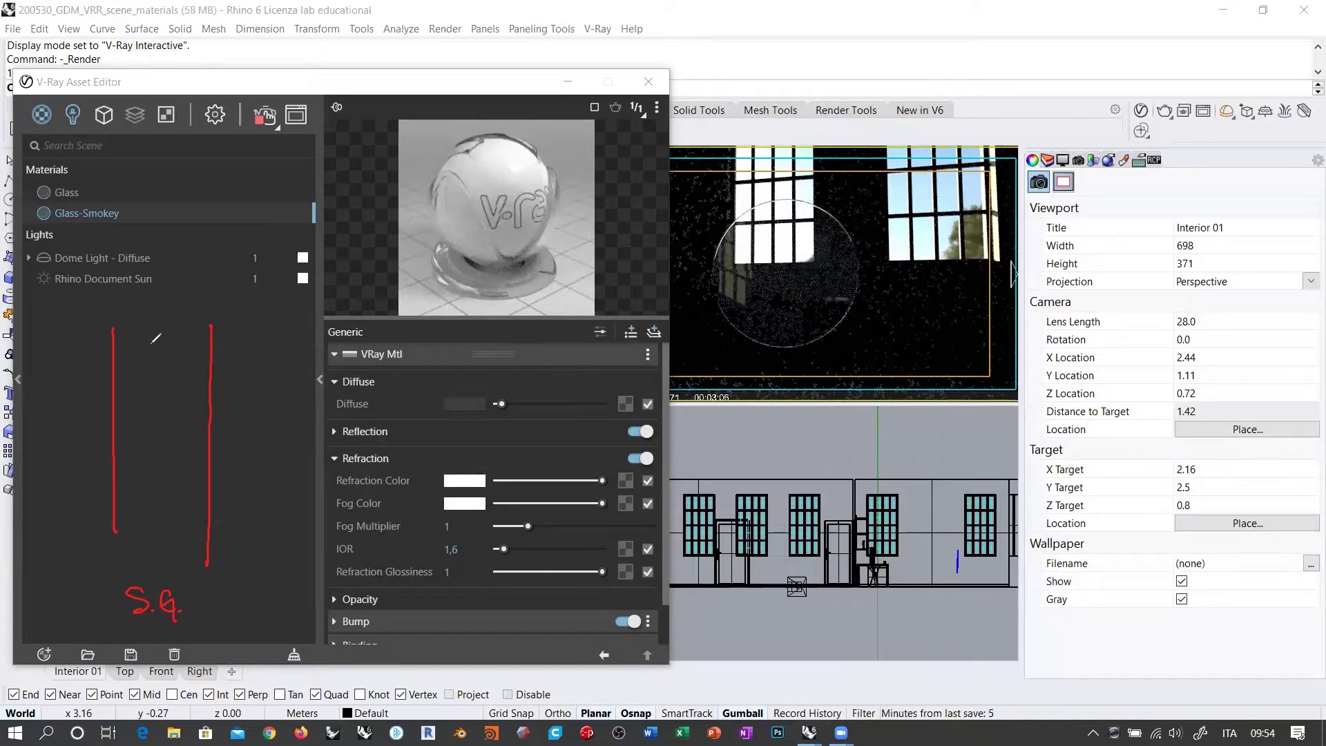
pyautogui.moveTo(31, 304); pyautogui.dragTo(111, 399)
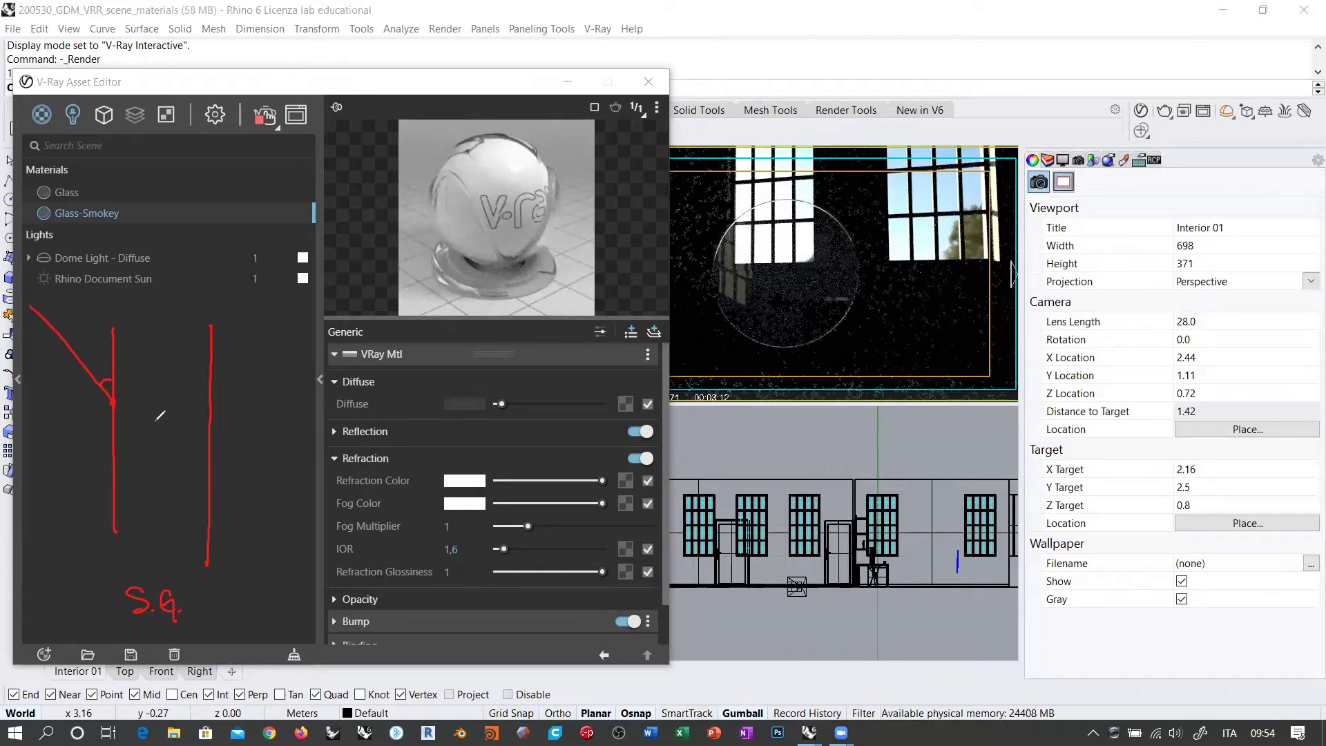
pyautogui.moveTo(390, 455); pyautogui.dragTo(386, 452)
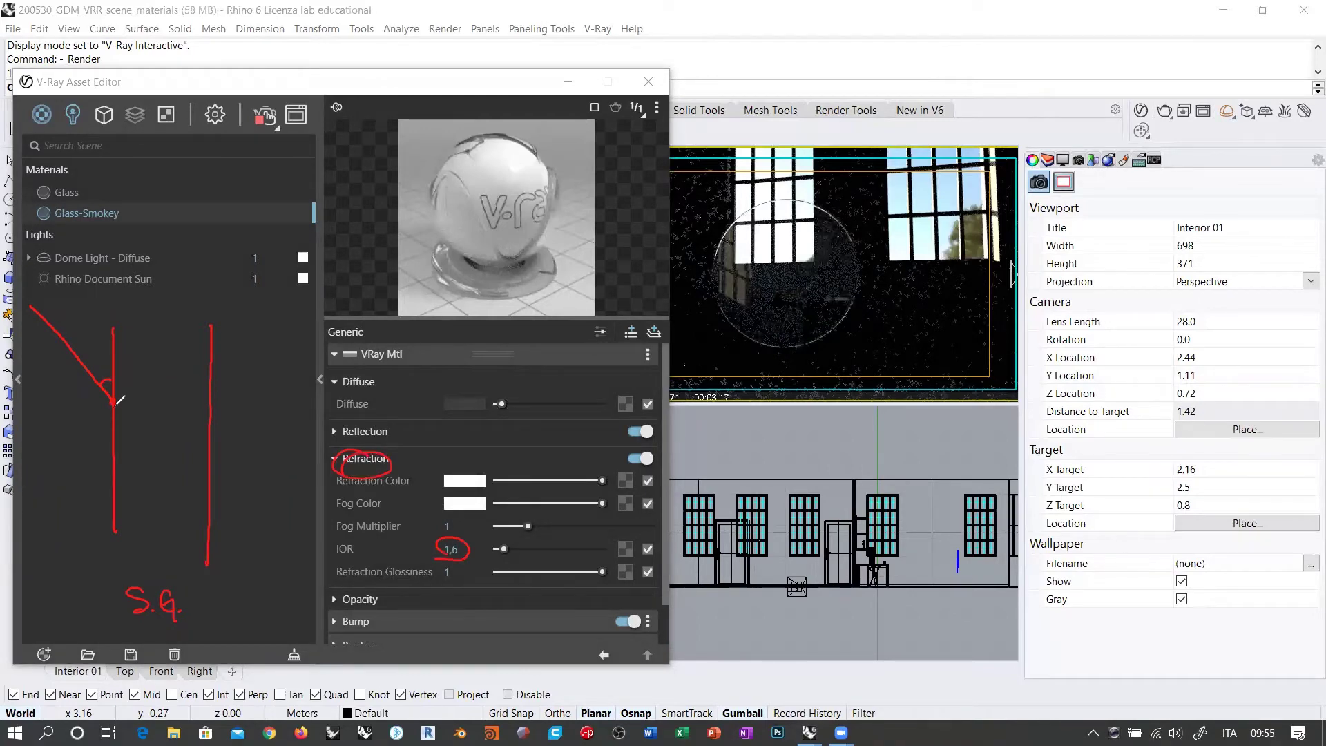
pyautogui.moveTo(186, 428); pyautogui.dragTo(115, 403)
pyautogui.moveTo(187, 428)
pyautogui.mouseDown()
pyautogui.moveTo(211, 437)
pyautogui.moveTo(116, 410)
pyautogui.moveTo(129, 430)
pyautogui.mouseUp()
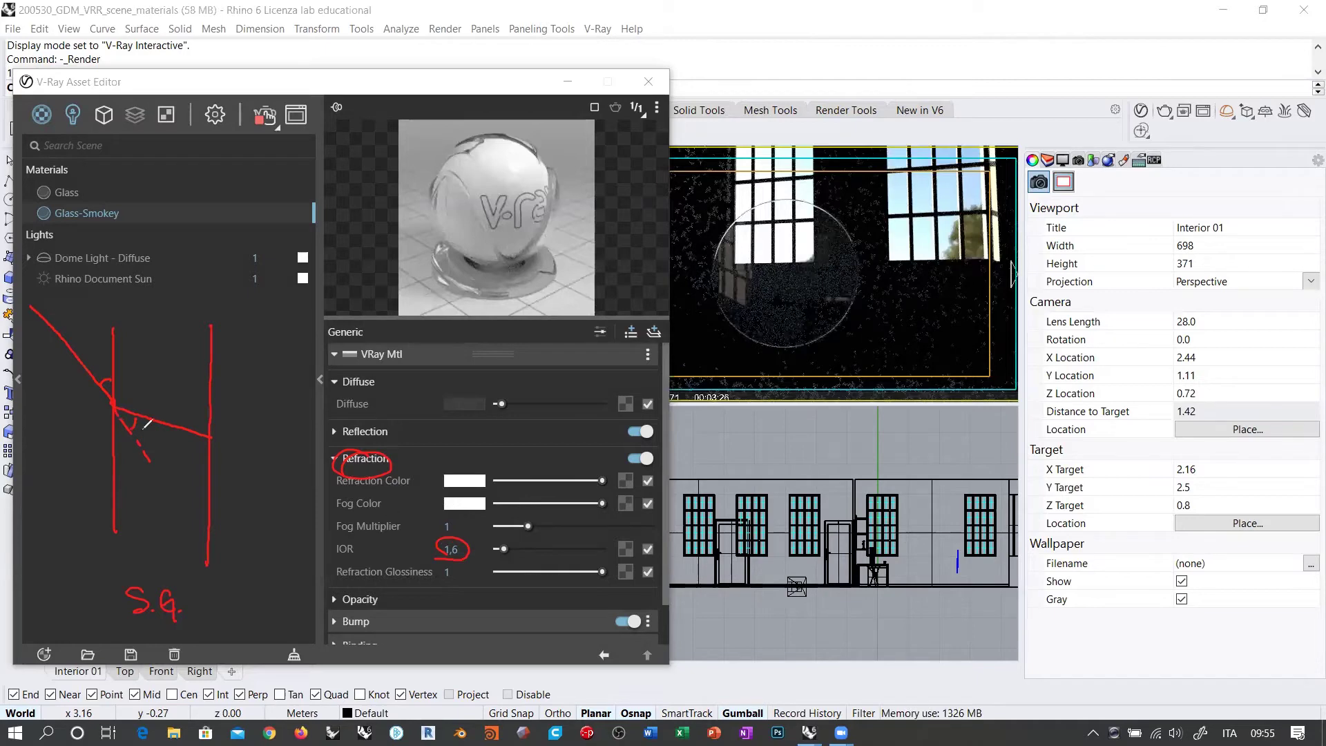
pyautogui.moveTo(141, 429); pyautogui.dragTo(131, 507)
pyautogui.moveTo(138, 493); pyautogui.dragTo(165, 513)
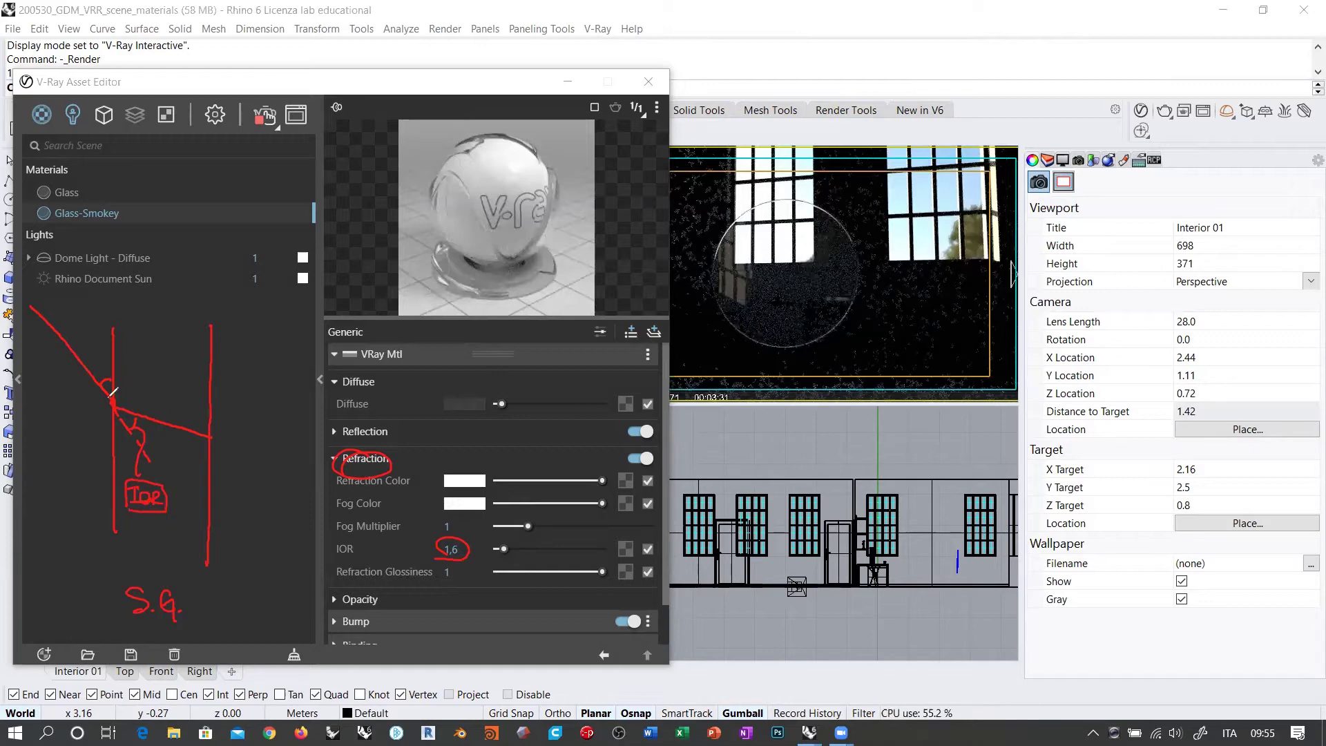
pyautogui.click(212, 435)
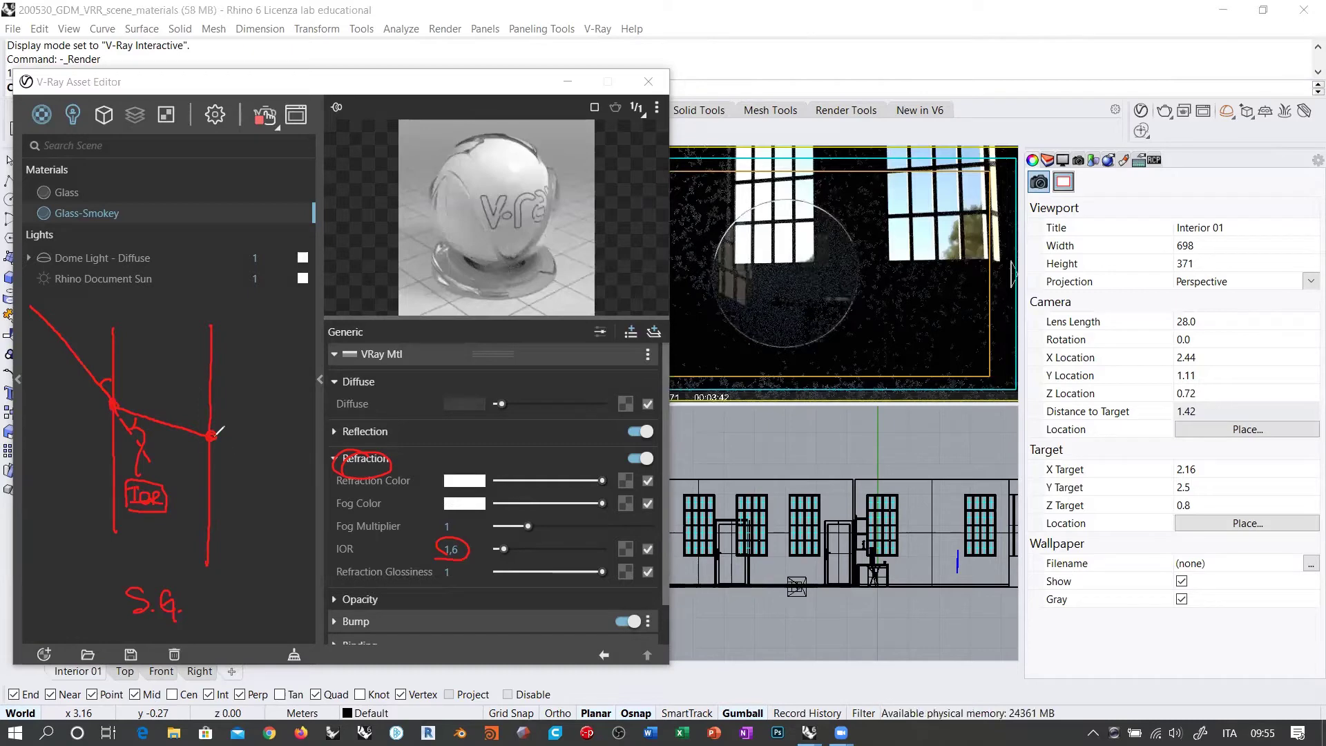
pyautogui.moveTo(211, 435); pyautogui.dragTo(269, 476)
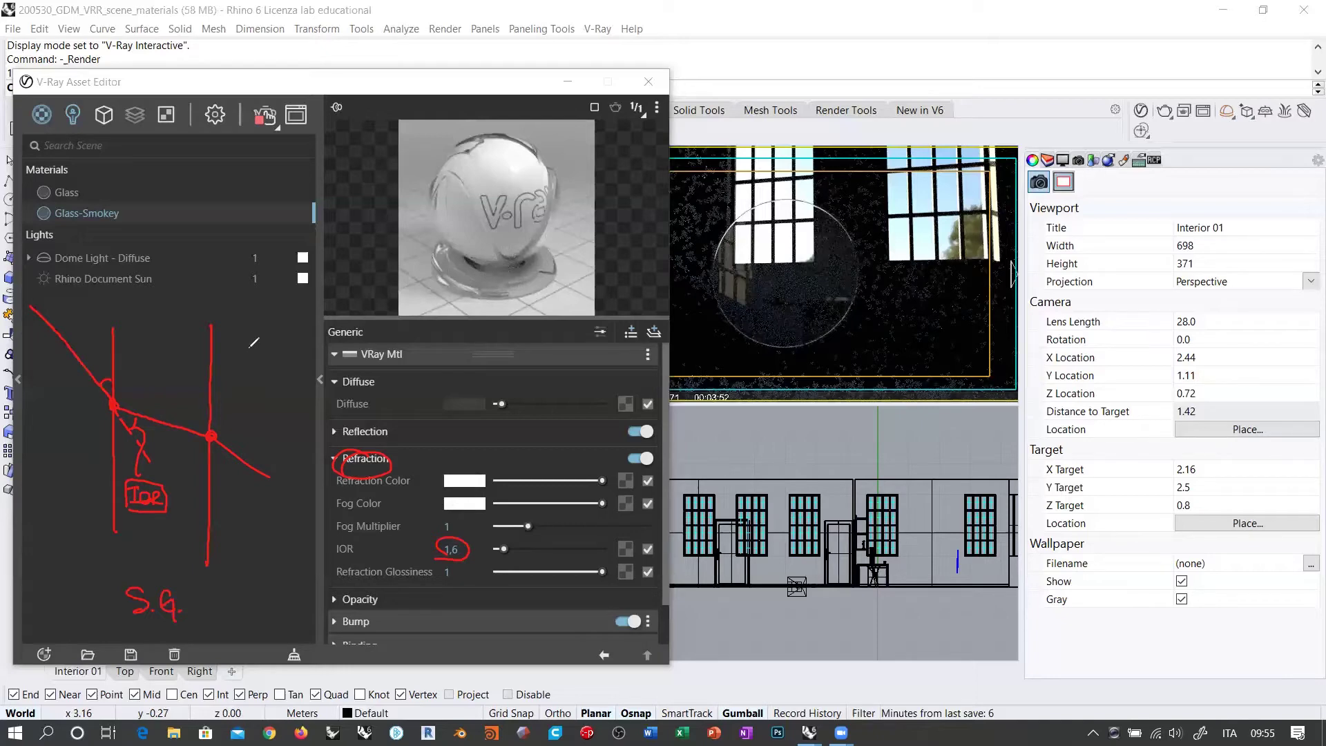
pyautogui.moveTo(248, 312); pyautogui.dragTo(248, 378)
pyautogui.moveTo(254, 310); pyautogui.dragTo(253, 379)
pyautogui.moveTo(272, 310); pyautogui.dragTo(268, 387)
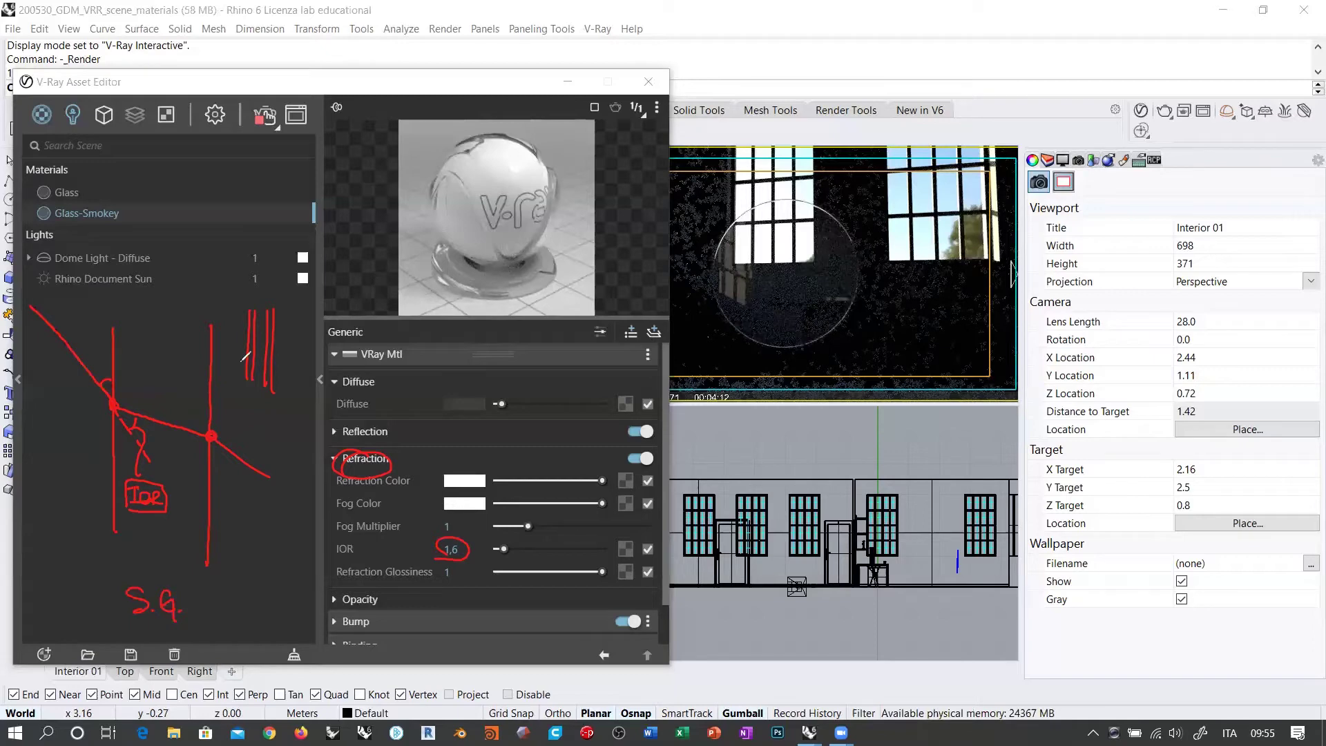
pyautogui.moveTo(279, 324)
pyautogui.mouseDown()
pyautogui.moveTo(259, 349)
pyautogui.moveTo(274, 349)
pyautogui.mouseUp()
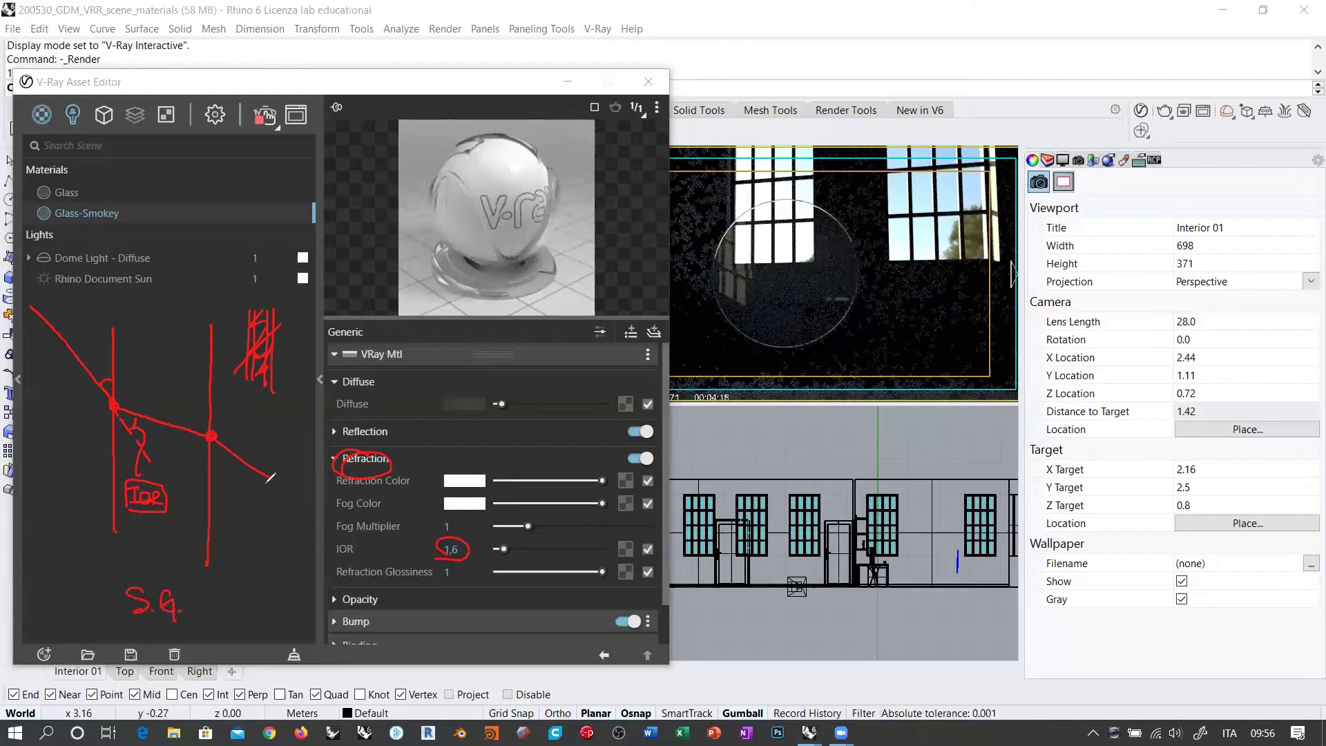
pyautogui.click(343, 512)
pyautogui.moveTo(338, 513); pyautogui.dragTo(389, 514)
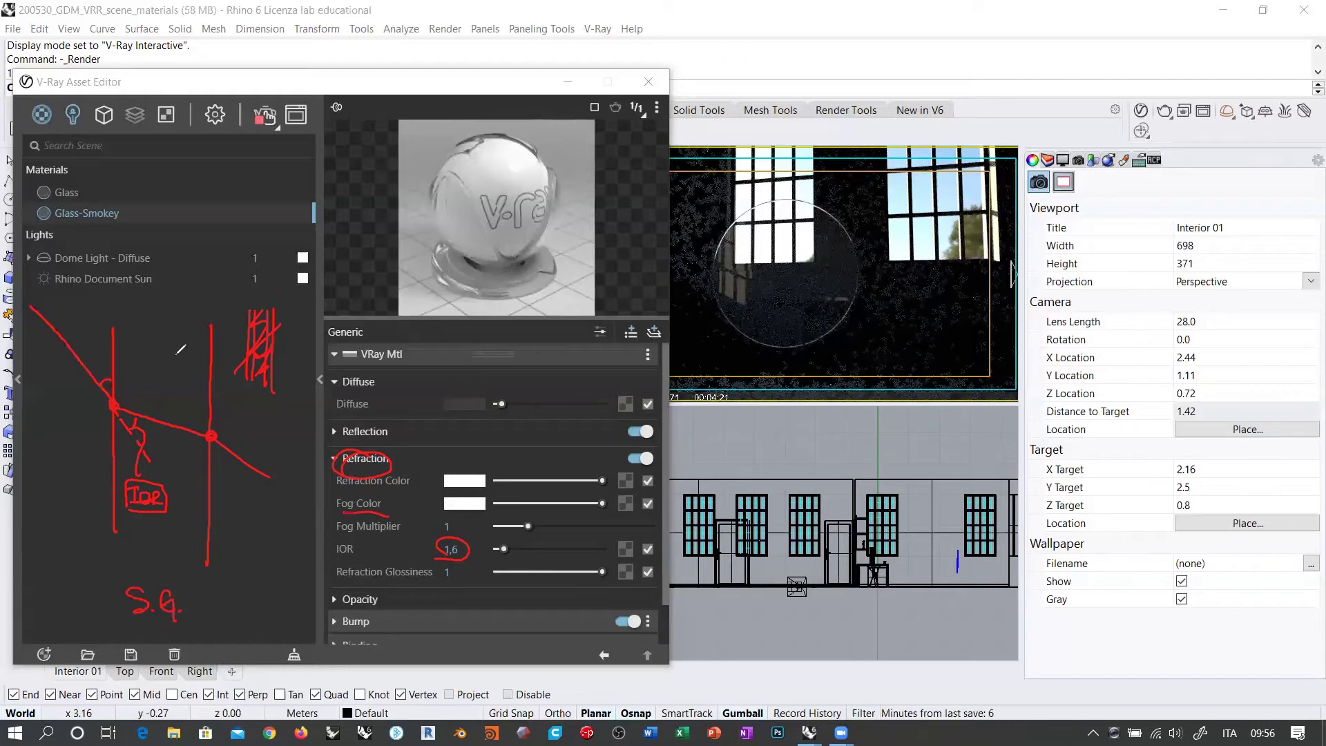
pyautogui.click(134, 345)
pyautogui.click(155, 394)
pyautogui.click(190, 342)
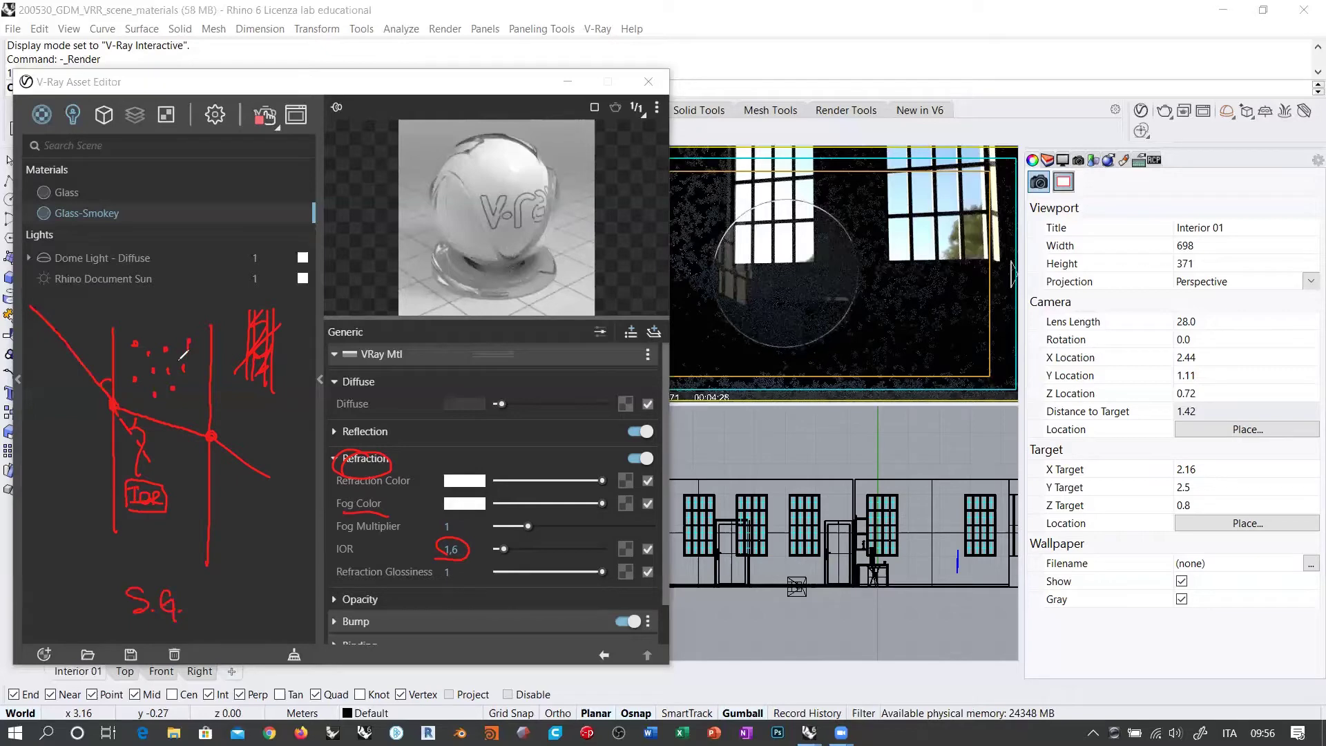
pyautogui.click(151, 332)
pyautogui.click(176, 358)
pyautogui.moveTo(483, 476)
pyautogui.mouseDown()
pyautogui.moveTo(475, 497)
pyautogui.moveTo(470, 457)
pyautogui.moveTo(440, 476)
pyautogui.mouseUp()
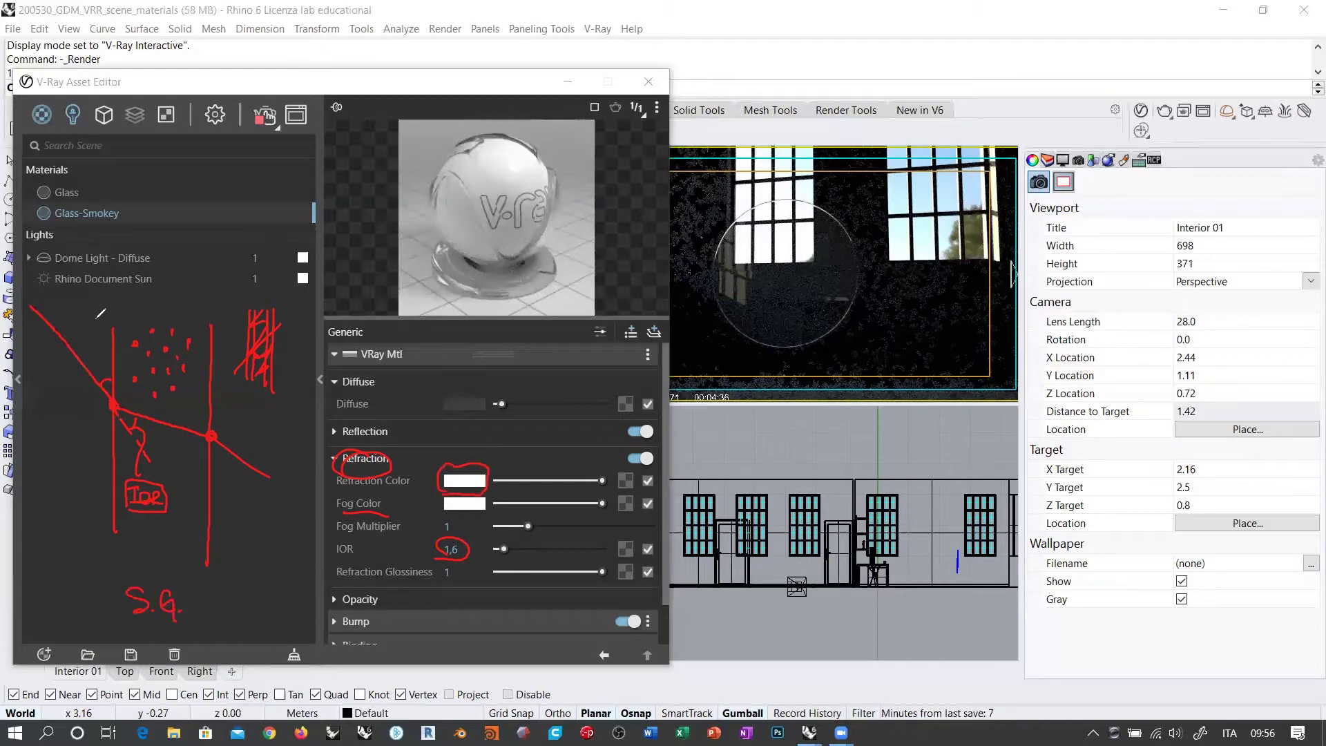
pyautogui.moveTo(89, 311); pyautogui.dragTo(127, 347)
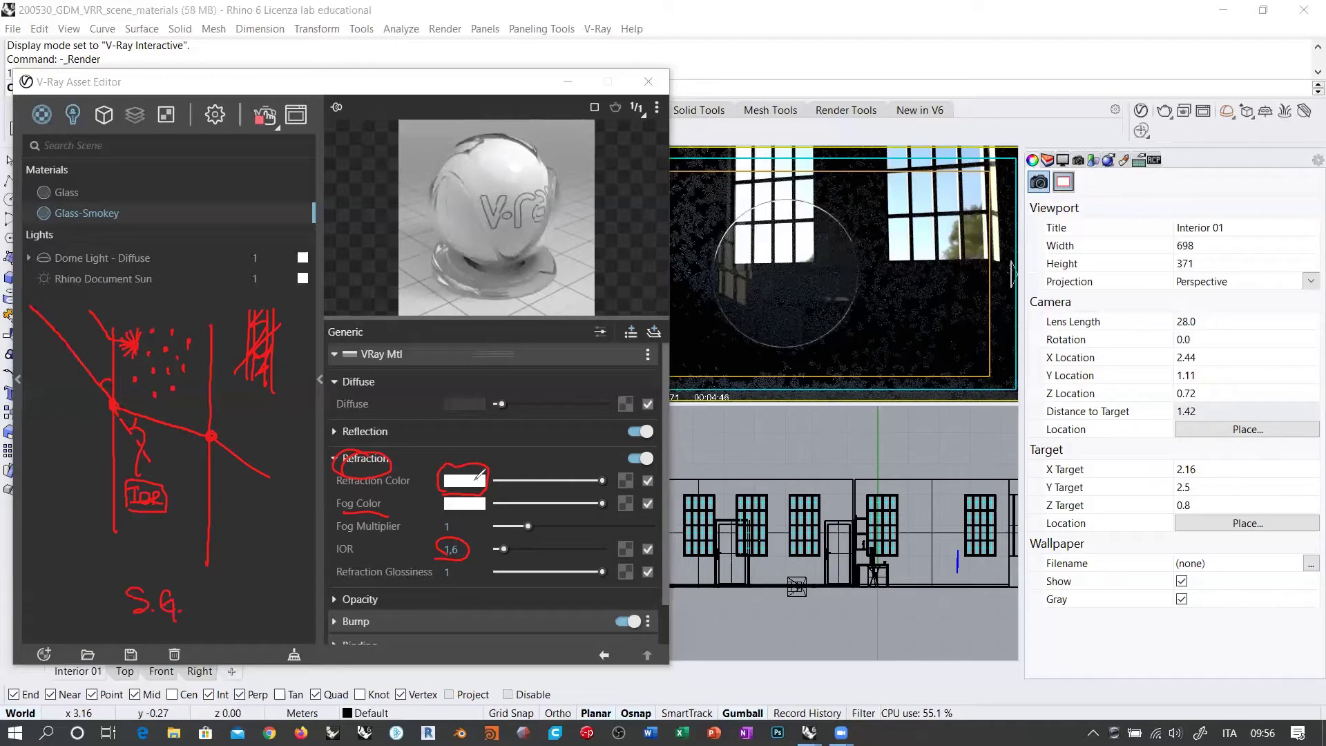
pyautogui.moveTo(460, 471)
pyautogui.mouseDown()
pyautogui.moveTo(449, 480)
pyautogui.moveTo(516, 467)
pyautogui.mouseUp()
pyautogui.click(522, 465)
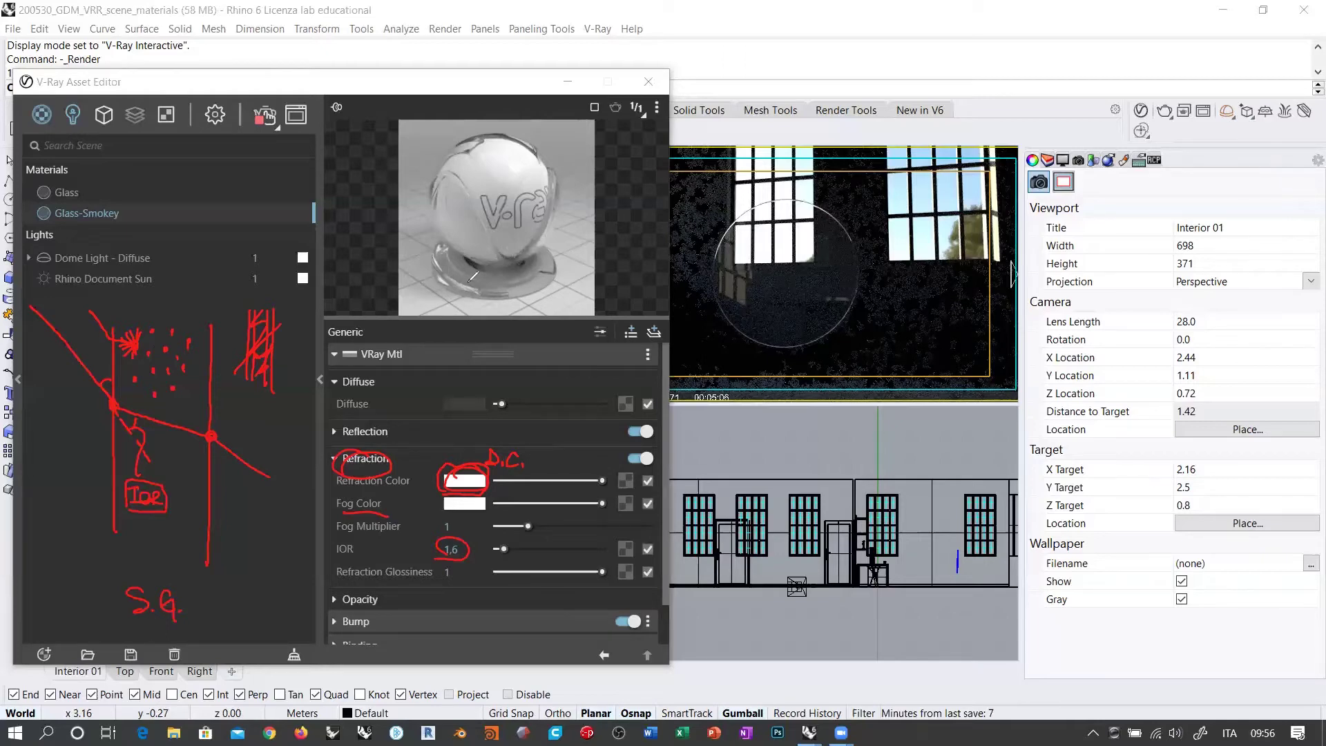
pyautogui.press('e')
pyautogui.moveTo(101, 567); pyautogui.dragTo(102, 592)
pyautogui.moveTo(112, 395); pyautogui.dragTo(103, 592)
pyautogui.moveTo(112, 396); pyautogui.dragTo(122, 309)
pyautogui.moveTo(160, 576)
pyautogui.mouseDown()
pyautogui.moveTo(158, 595)
pyautogui.moveTo(218, 502)
pyautogui.moveTo(186, 316)
pyautogui.mouseUp()
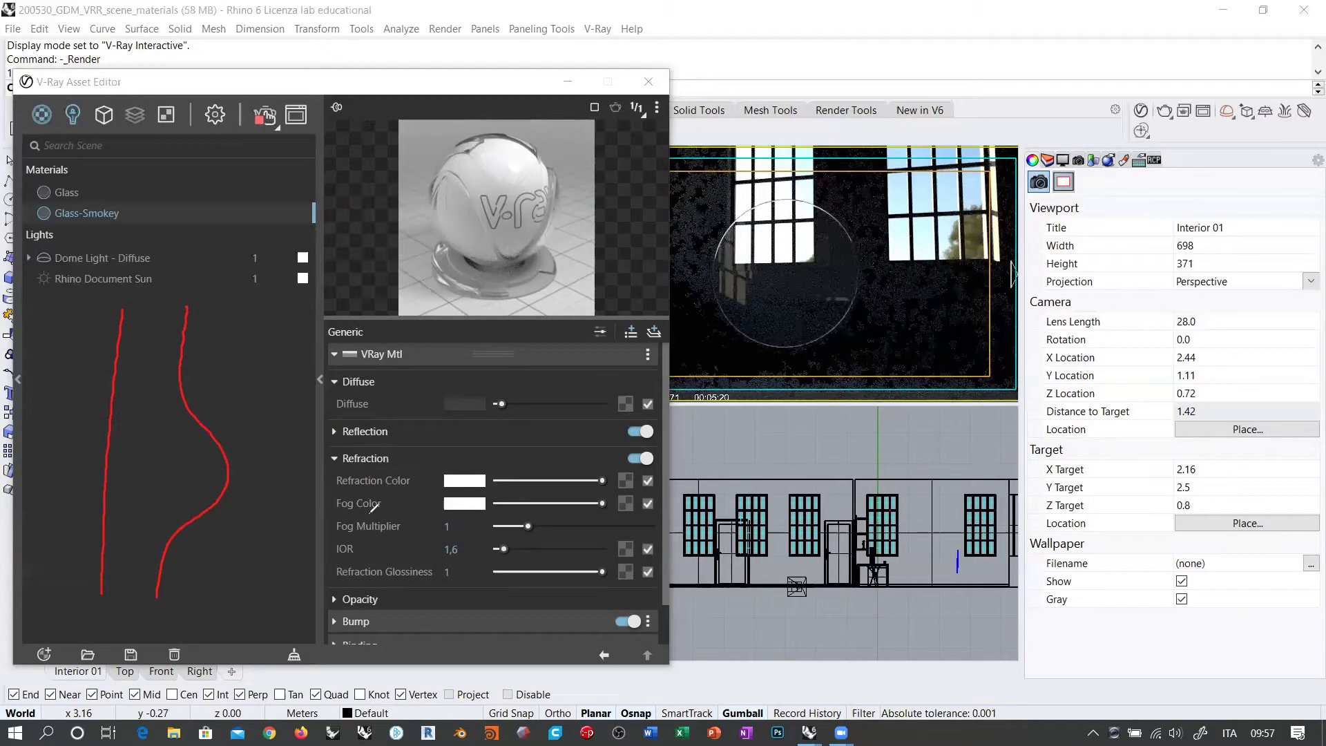
pyautogui.moveTo(337, 509); pyautogui.dragTo(381, 509)
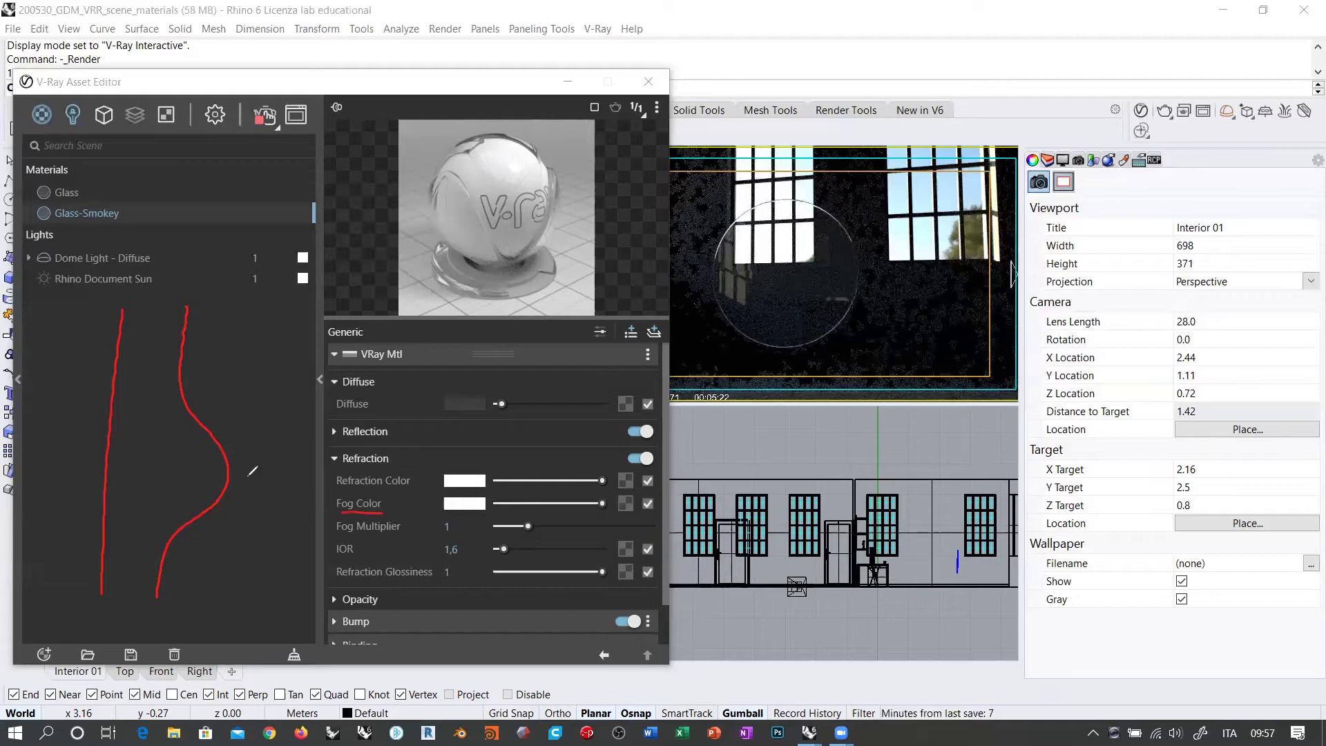
pyautogui.click(152, 315)
pyautogui.click(165, 329)
pyautogui.click(132, 318)
pyautogui.click(146, 336)
pyautogui.click(146, 371)
pyautogui.click(129, 381)
pyautogui.click(161, 384)
pyautogui.click(145, 410)
pyautogui.click(170, 411)
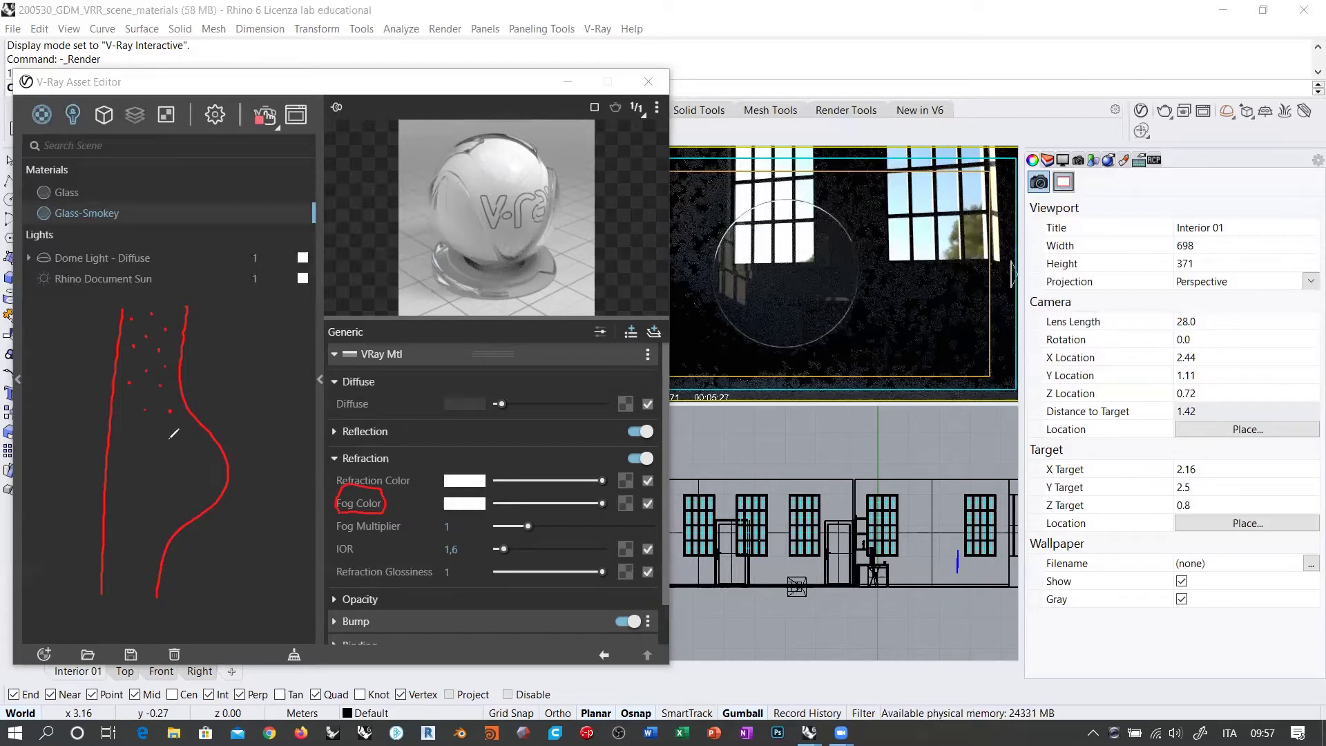
pyautogui.click(147, 492)
pyautogui.click(125, 481)
pyautogui.click(146, 453)
pyautogui.click(141, 431)
pyautogui.click(167, 438)
pyautogui.click(179, 467)
pyautogui.click(188, 452)
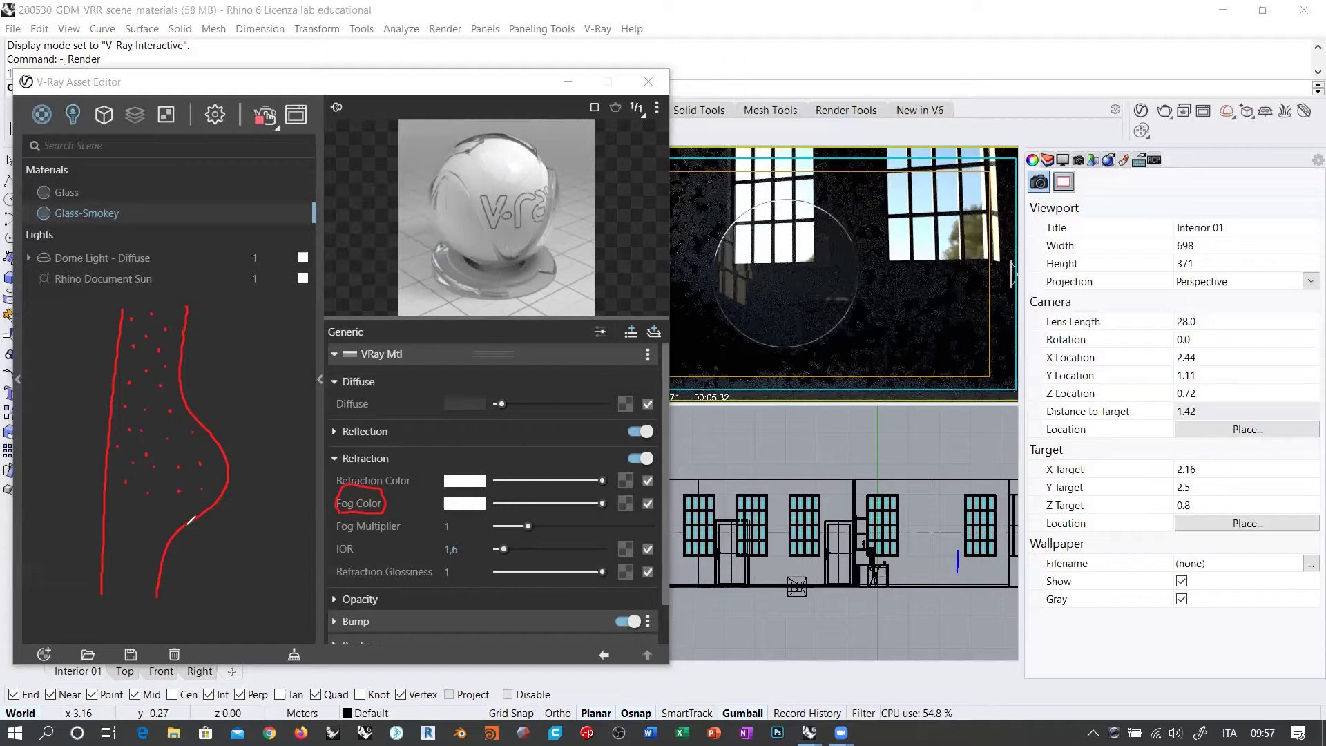
pyautogui.click(145, 515)
pyautogui.click(176, 515)
pyautogui.click(115, 510)
pyautogui.click(120, 535)
pyautogui.click(130, 545)
pyautogui.click(118, 590)
pyautogui.click(152, 569)
pyautogui.click(137, 562)
pyautogui.click(122, 553)
pyautogui.moveTo(40, 384); pyautogui.dragTo(107, 441)
pyautogui.moveTo(46, 327); pyautogui.dragTo(114, 388)
pyautogui.moveTo(58, 290); pyautogui.dragTo(114, 341)
pyautogui.moveTo(45, 444)
pyautogui.mouseDown()
pyautogui.moveTo(107, 492)
pyautogui.moveTo(102, 557)
pyautogui.moveTo(154, 567)
pyautogui.mouseUp()
pyautogui.moveTo(112, 491); pyautogui.dragTo(149, 498)
pyautogui.moveTo(111, 441); pyautogui.dragTo(163, 449)
pyautogui.moveTo(119, 392); pyautogui.dragTo(163, 394)
pyautogui.moveTo(126, 343); pyautogui.dragTo(163, 347)
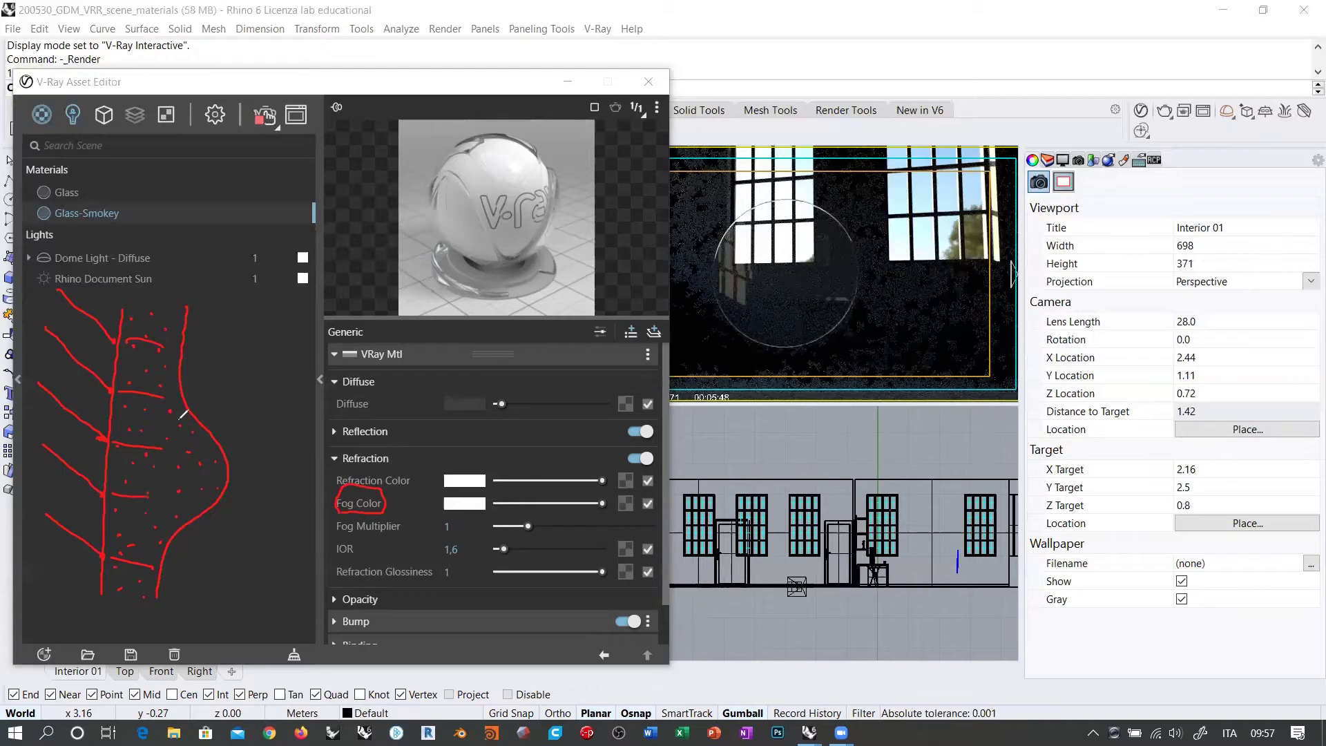
pyautogui.moveTo(190, 276)
pyautogui.mouseDown()
pyautogui.moveTo(186, 307)
pyautogui.moveTo(128, 281)
pyautogui.mouseUp()
pyautogui.moveTo(129, 281); pyautogui.dragTo(197, 298)
pyautogui.moveTo(242, 385); pyautogui.dragTo(235, 452)
pyautogui.moveTo(257, 296); pyautogui.dragTo(245, 365)
pyautogui.moveTo(140, 250); pyautogui.dragTo(257, 294)
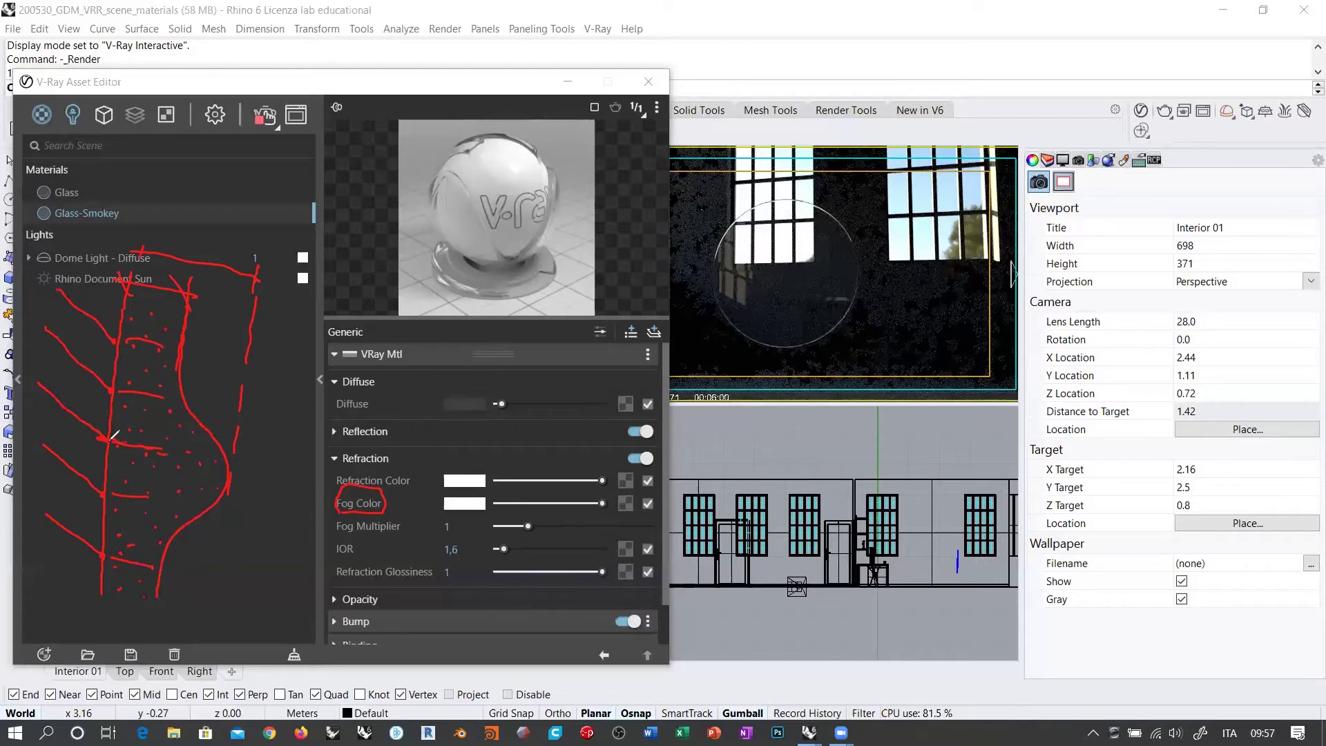
pyautogui.moveTo(170, 456); pyautogui.dragTo(231, 475)
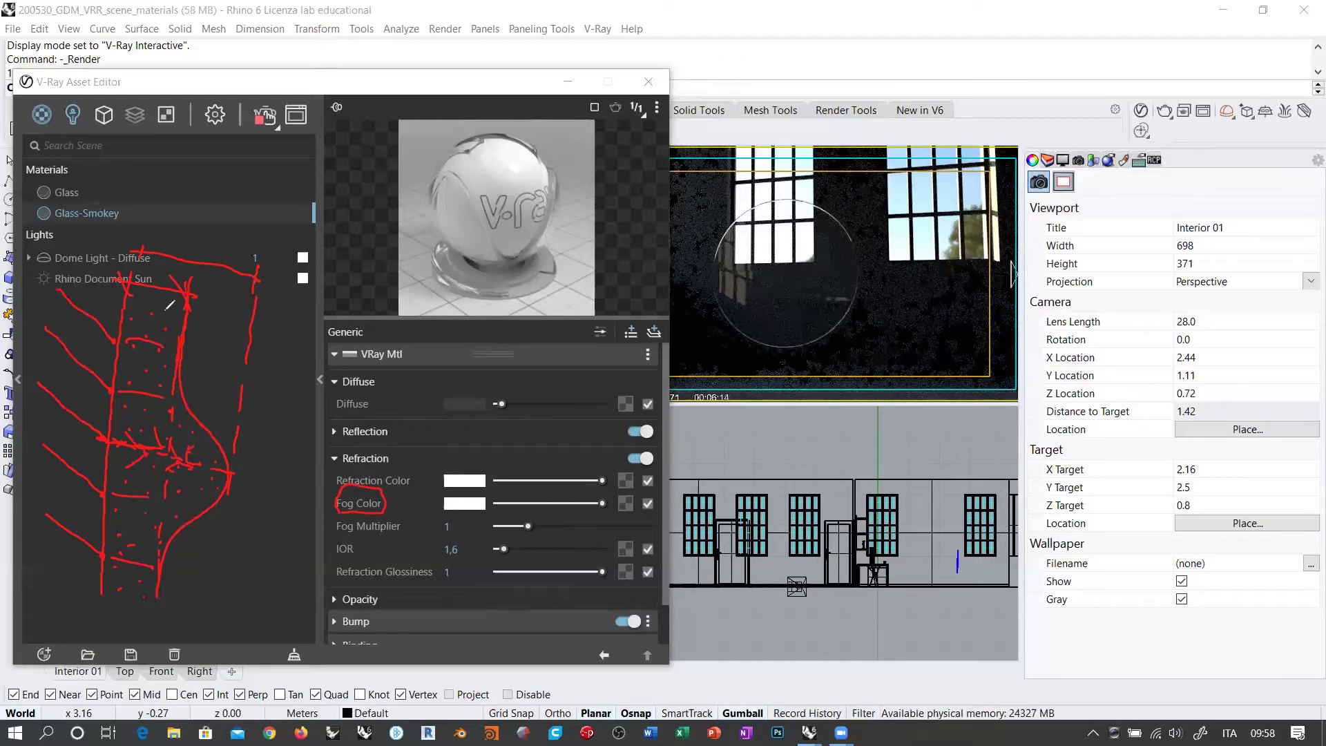
pyautogui.moveTo(171, 322)
pyautogui.mouseDown()
pyautogui.moveTo(165, 349)
pyautogui.moveTo(166, 290)
pyautogui.moveTo(141, 293)
pyautogui.mouseUp()
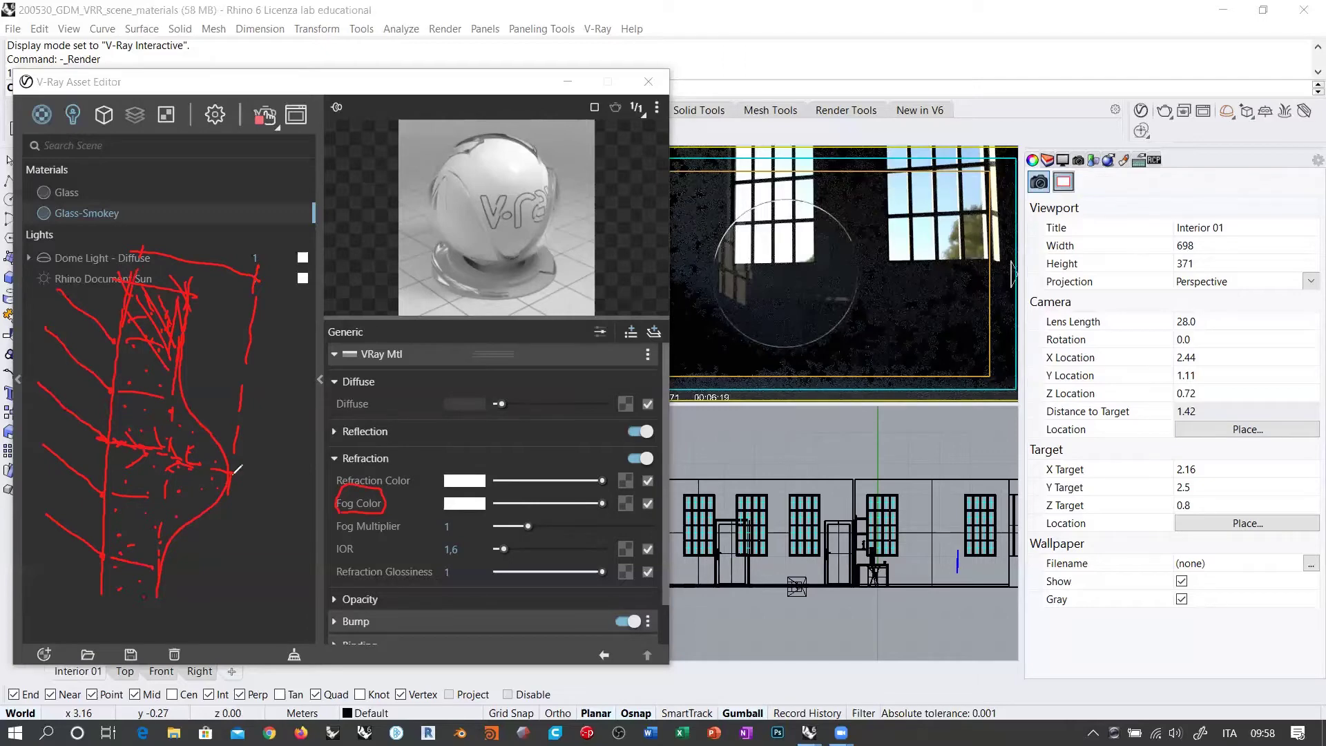
pyautogui.moveTo(257, 476); pyautogui.dragTo(273, 493)
pyautogui.moveTo(283, 478); pyautogui.dragTo(283, 494)
pyautogui.moveTo(200, 337); pyautogui.dragTo(241, 321)
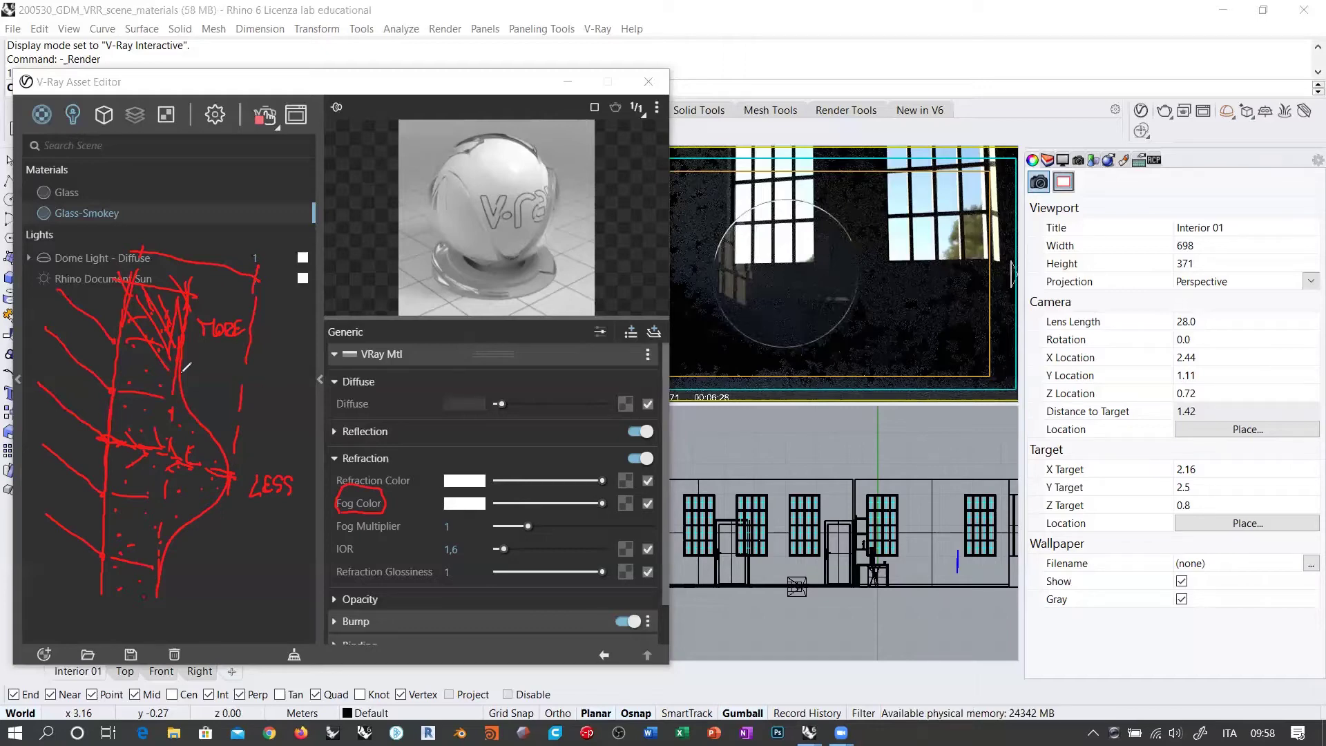
pyautogui.moveTo(225, 480); pyautogui.dragTo(160, 561)
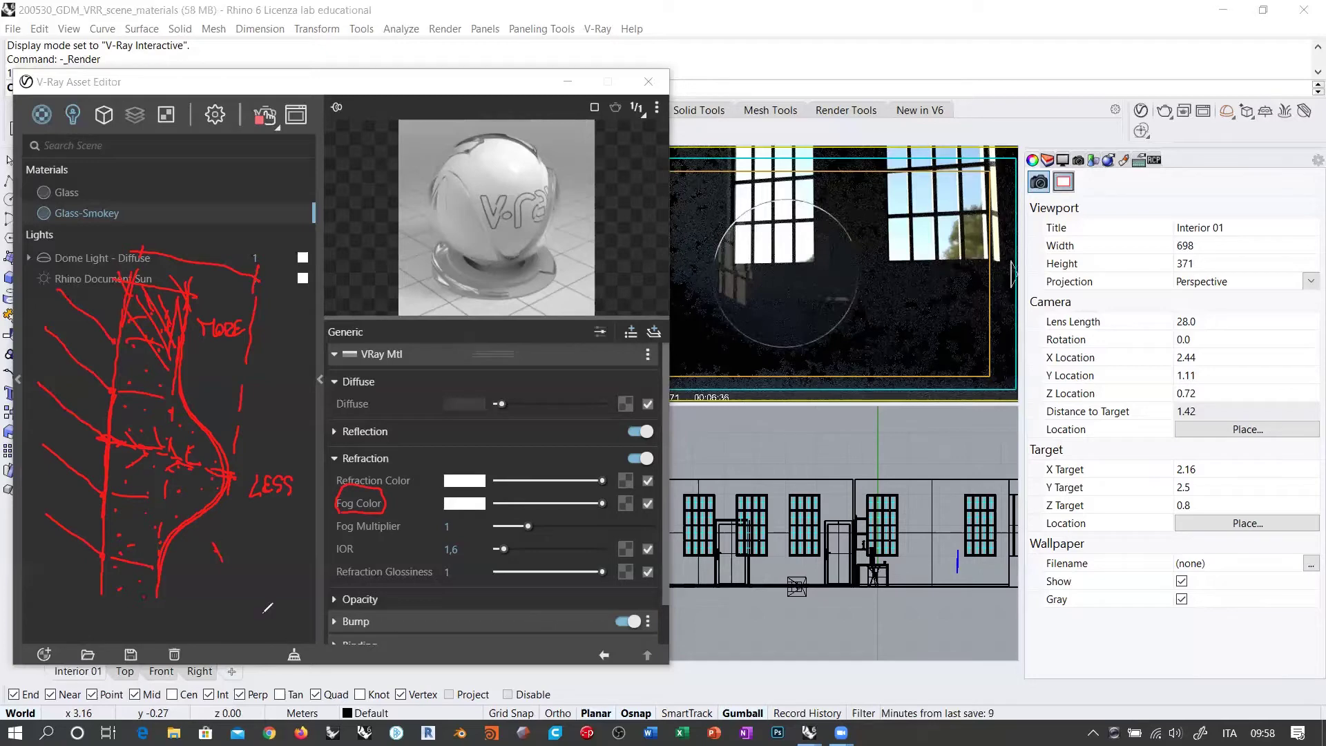
pyautogui.moveTo(214, 541); pyautogui.dragTo(231, 528)
pyautogui.press('e')
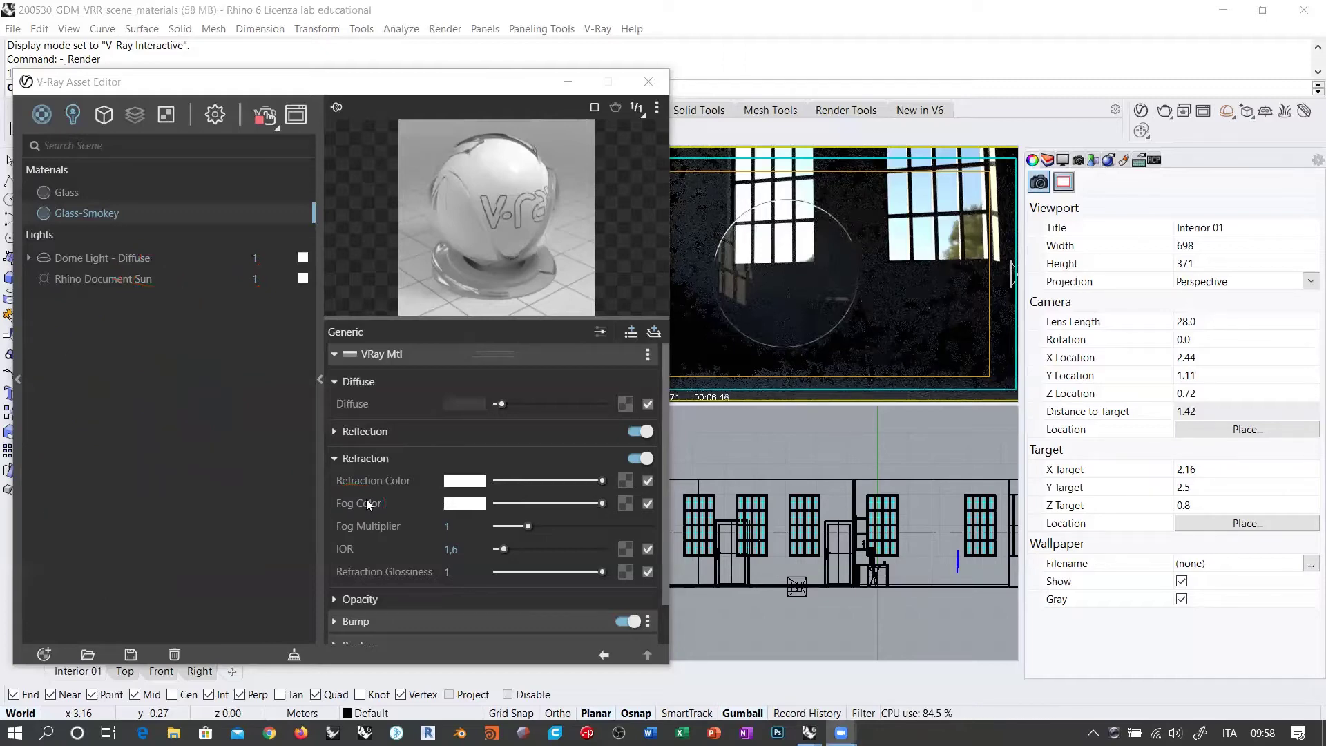
# Try progressively darker grey fog colors on the Glass-Smokey material, from 0.628 through 0.507 and 0.234 to 0.167.
pyautogui.click(464, 504)
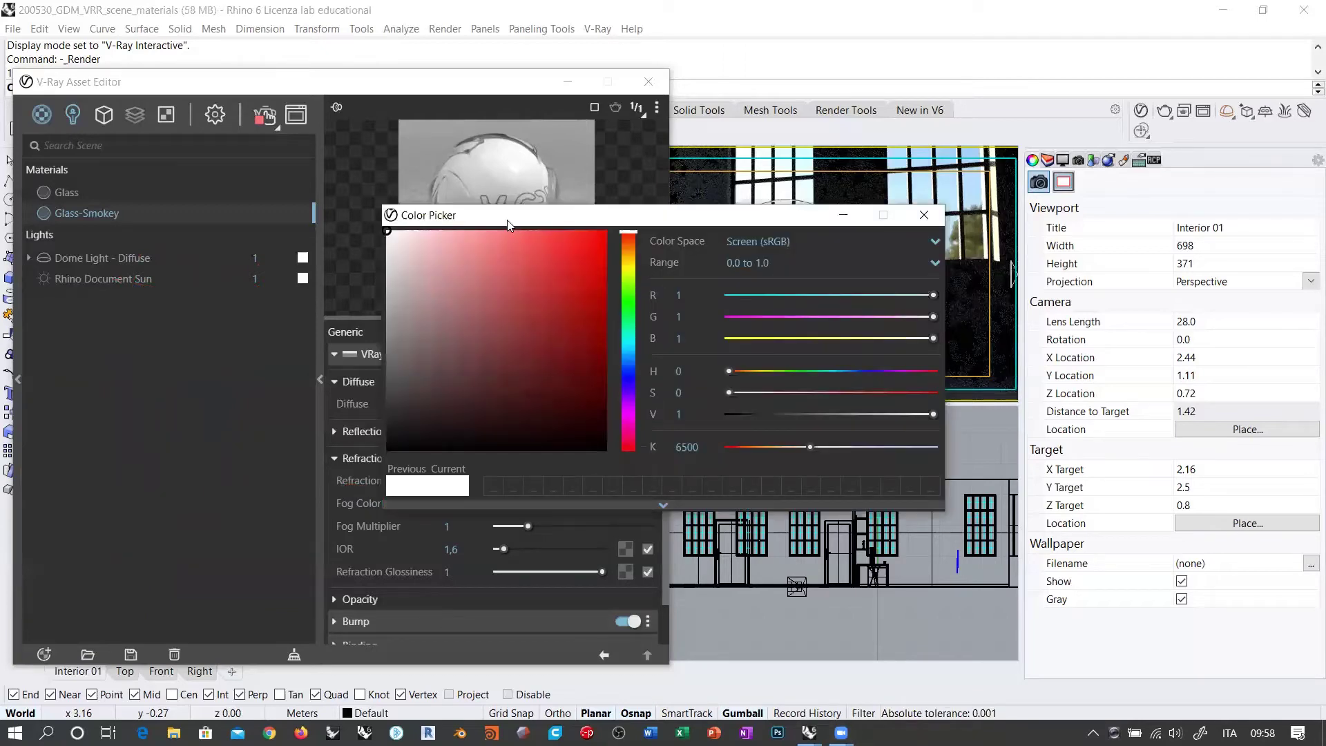
pyautogui.moveTo(508, 224); pyautogui.dragTo(219, 140)
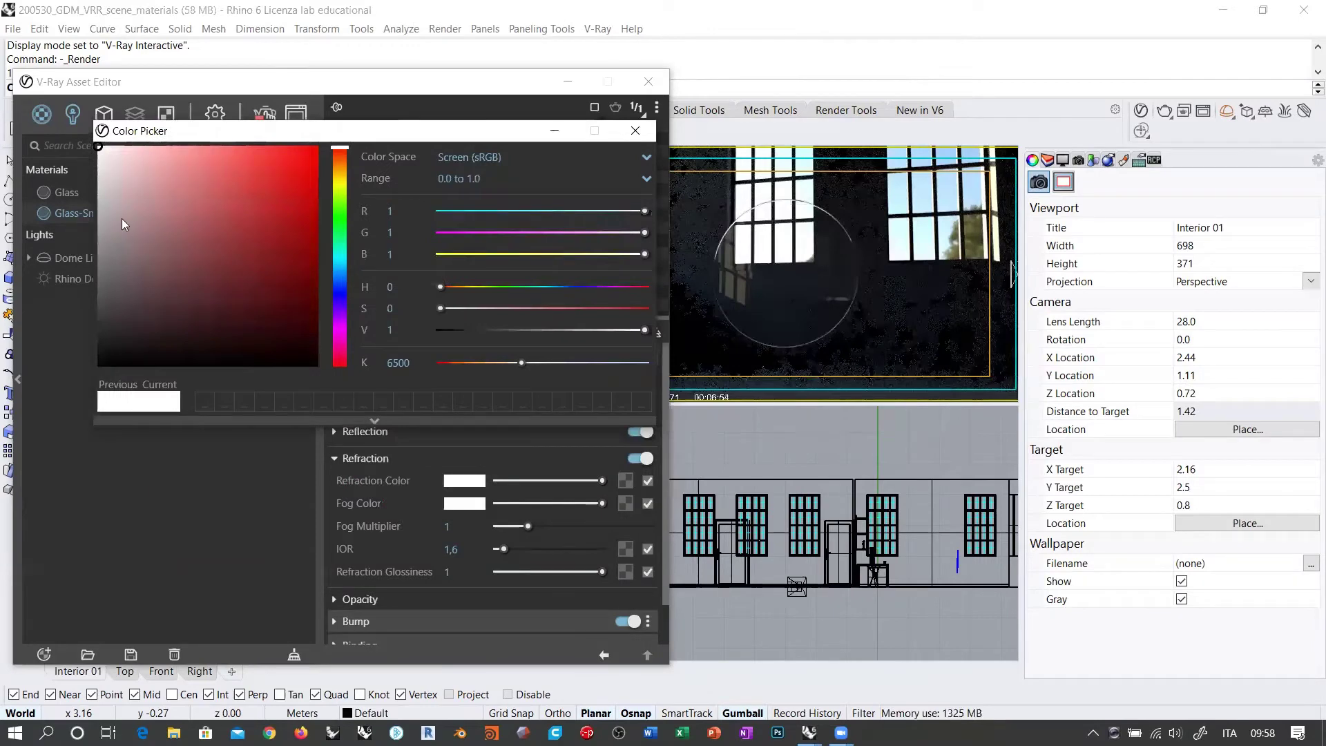
pyautogui.click(99, 228)
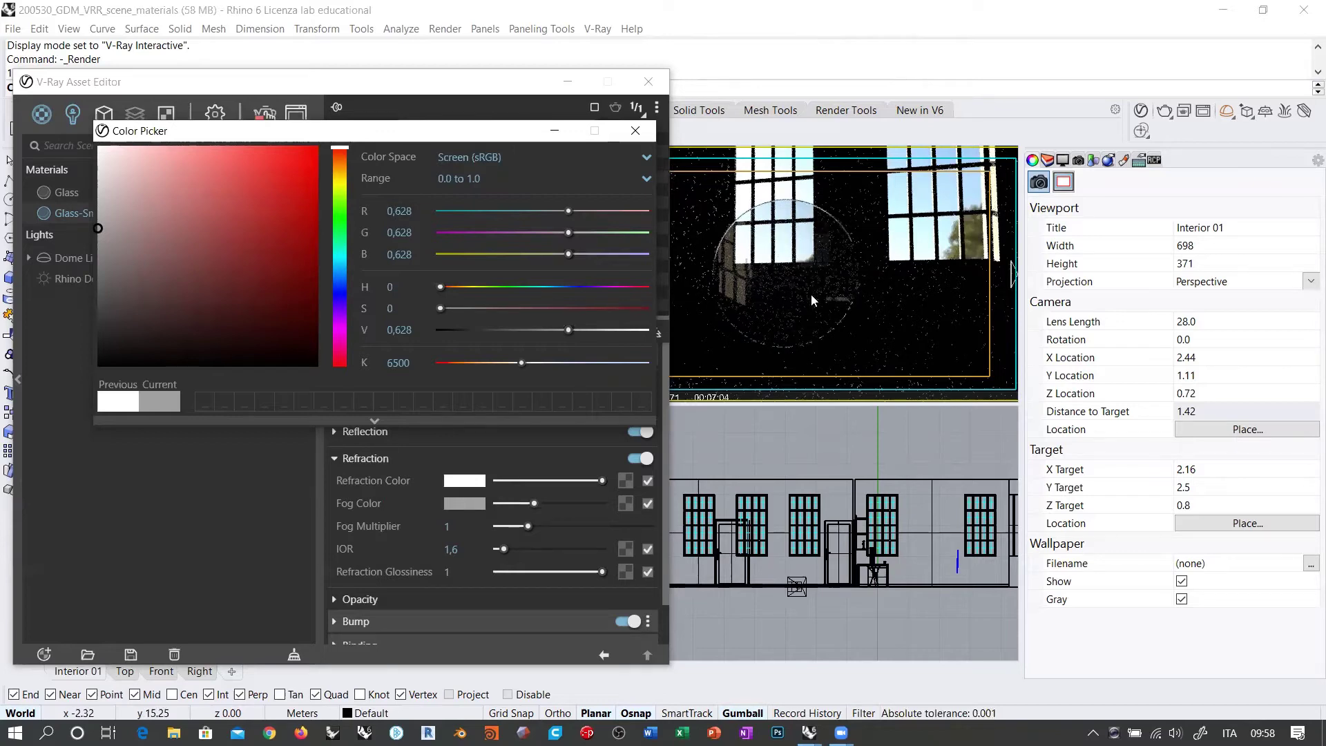
pyautogui.moveTo(103, 226); pyautogui.dragTo(78, 255)
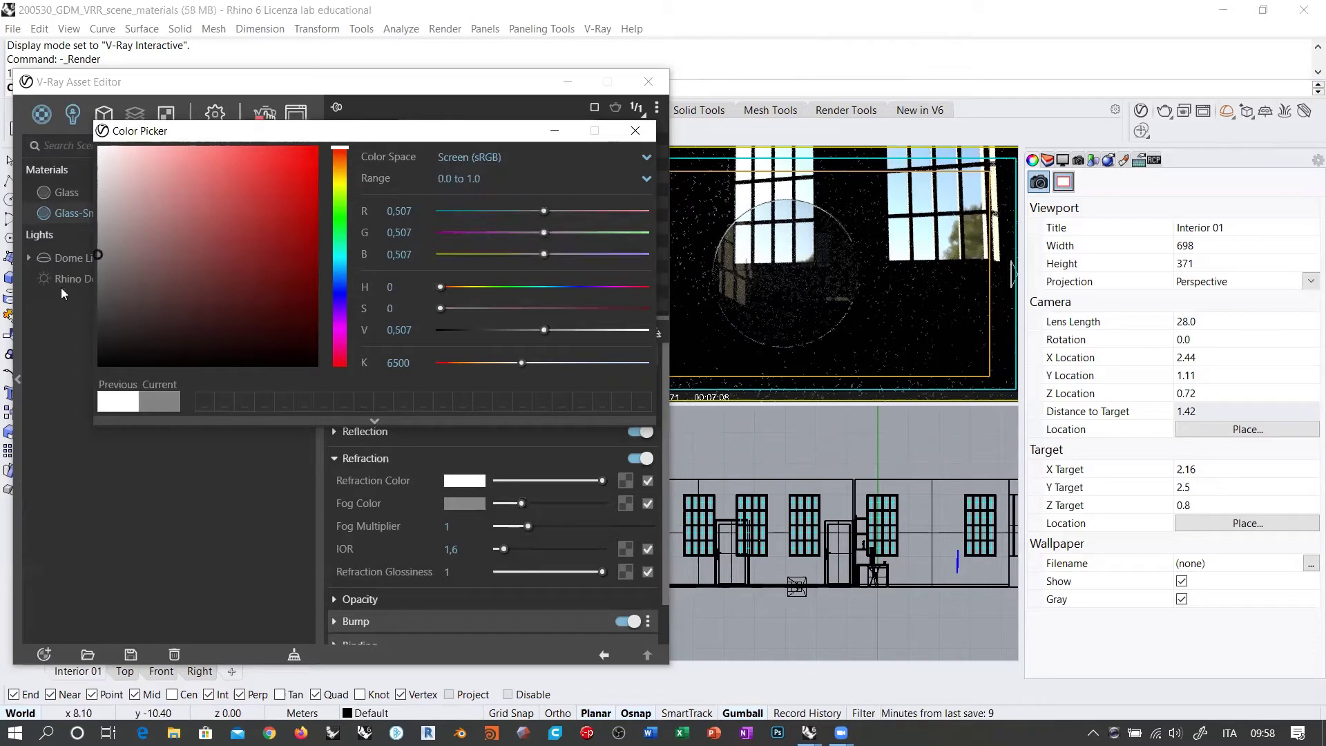
pyautogui.moveTo(51, 315); pyautogui.dragTo(51, 315)
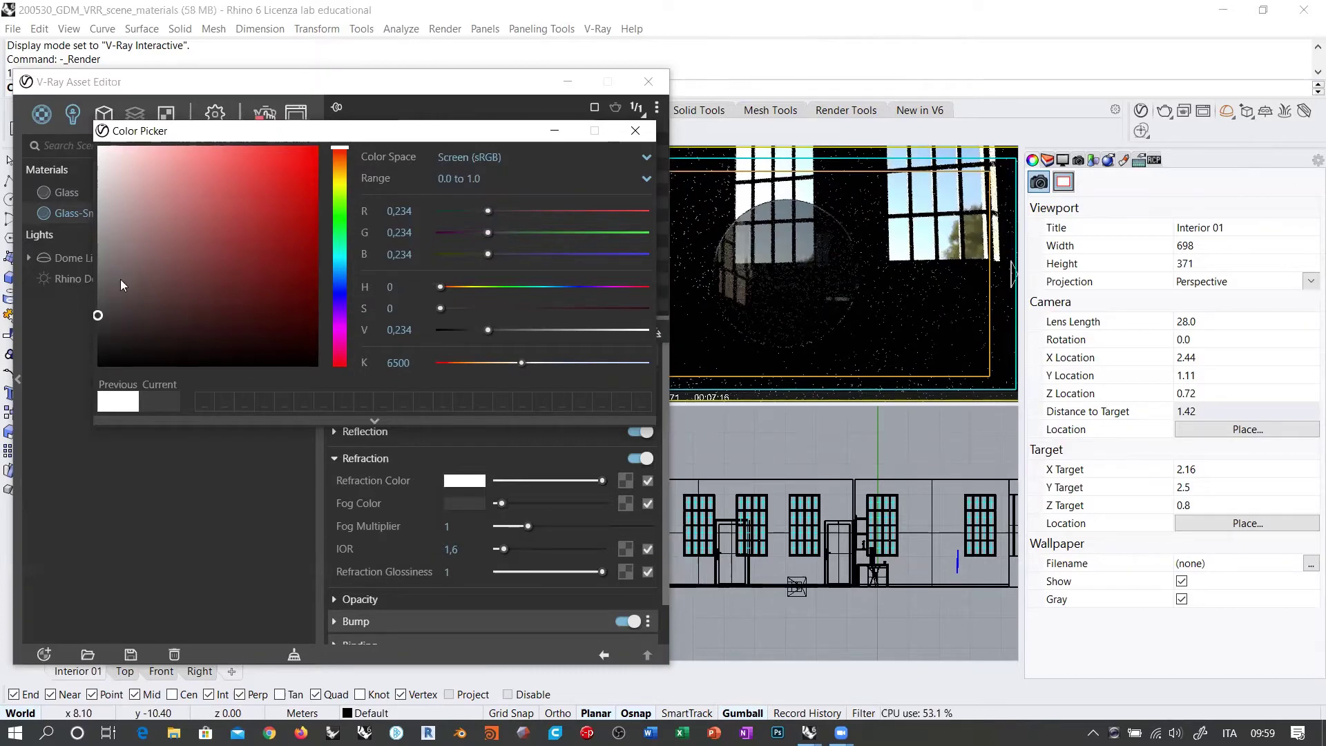
pyautogui.click(95, 331)
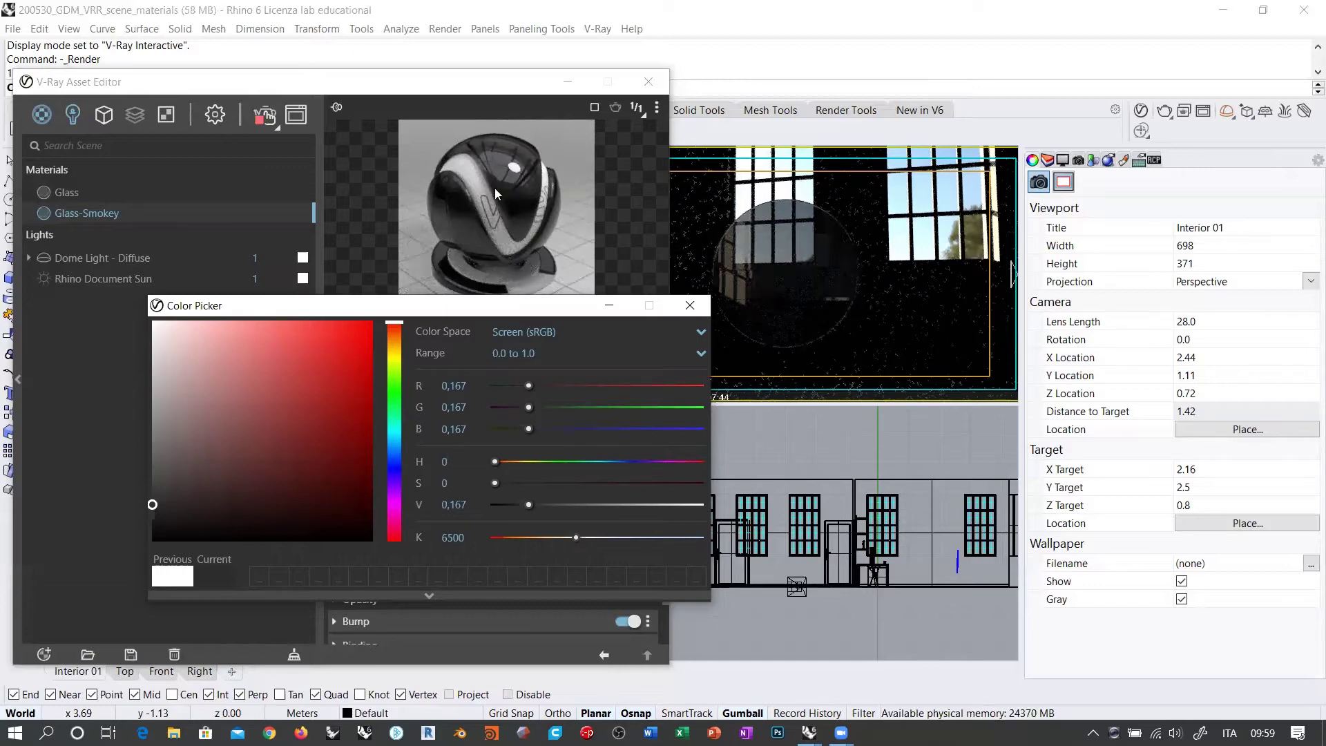
# Try pink and red fog colors on the Glass-Smokey material, and return the fog color to dark grey at 0.296.
pyautogui.click(216, 337)
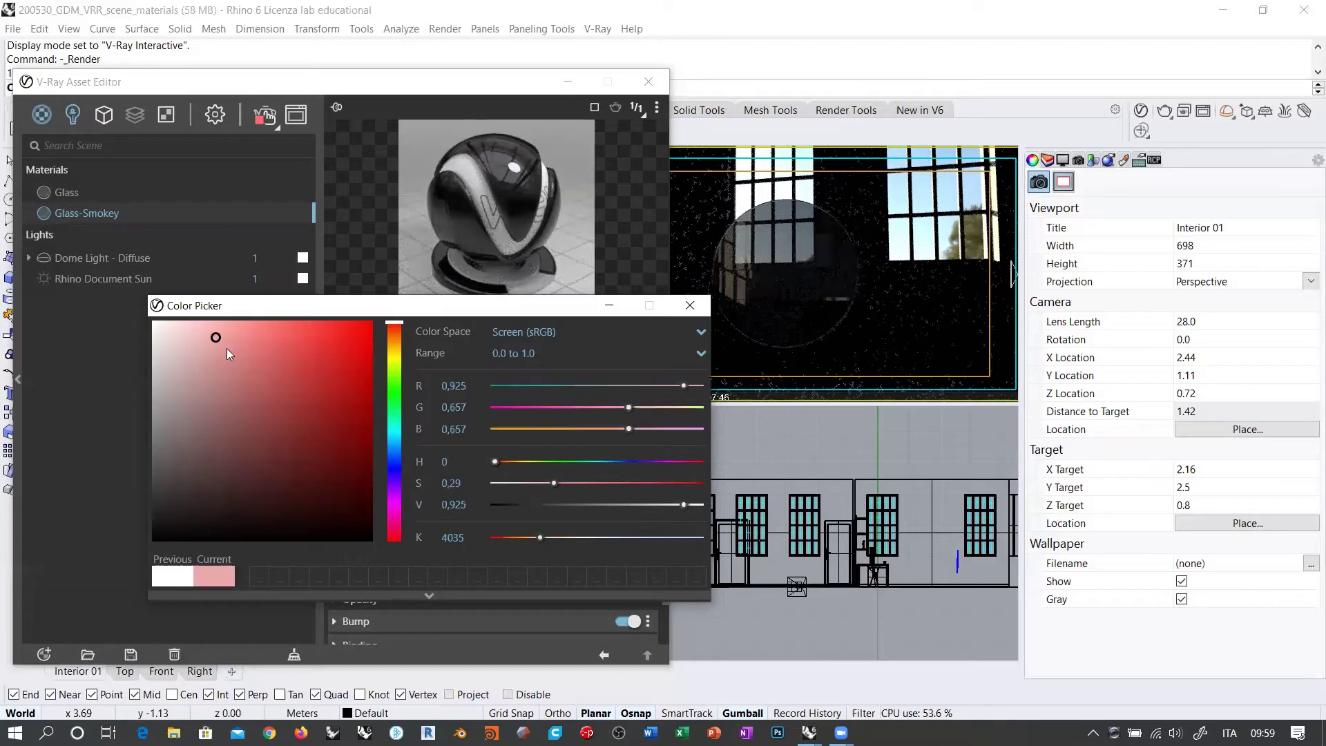
pyautogui.click(225, 337)
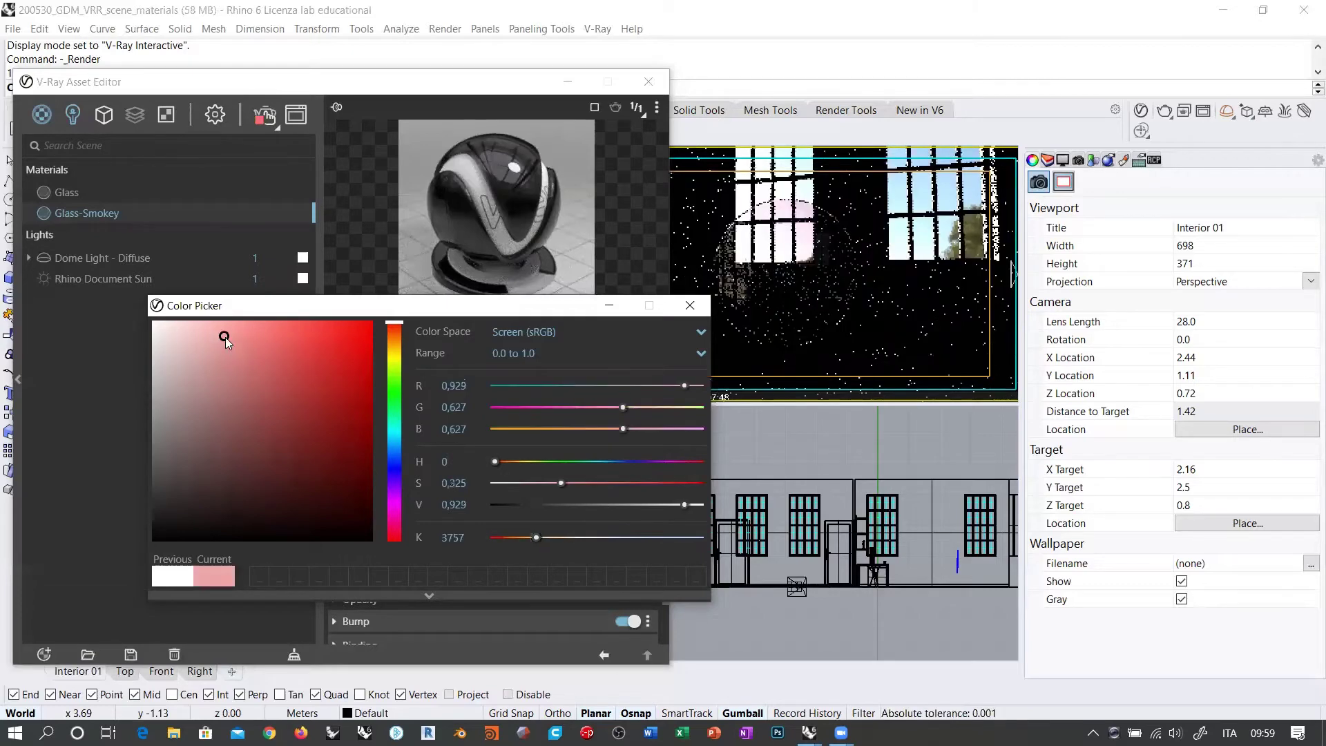
pyautogui.click(304, 347)
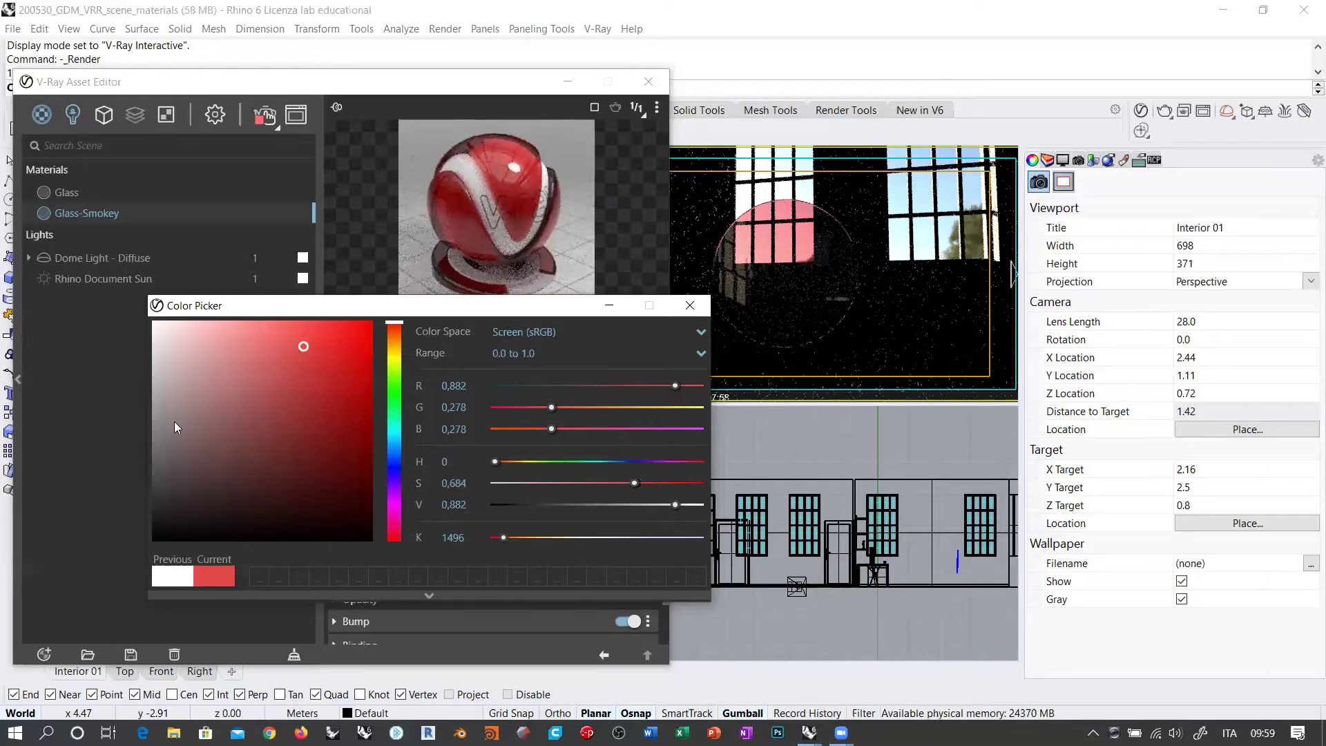
pyautogui.click(224, 393)
pyautogui.moveTo(96, 472); pyautogui.dragTo(96, 481)
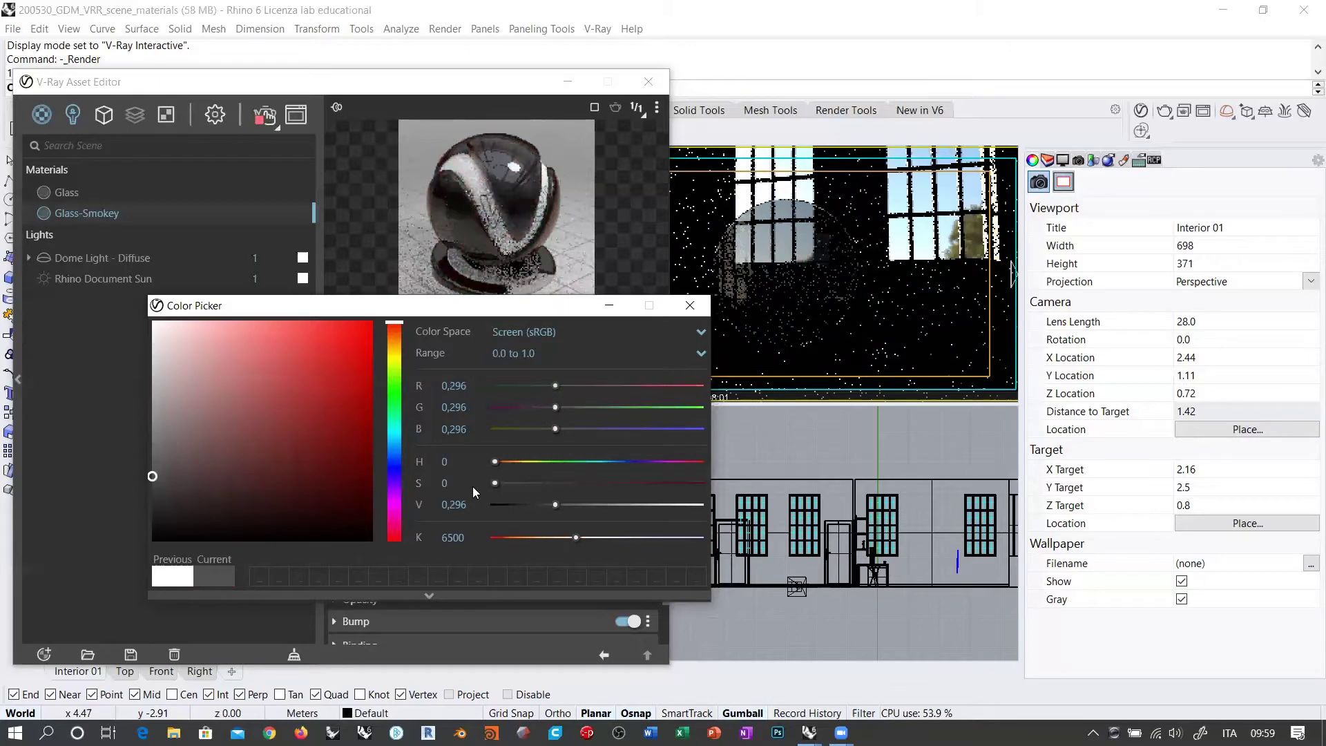
pyautogui.click(453, 508)
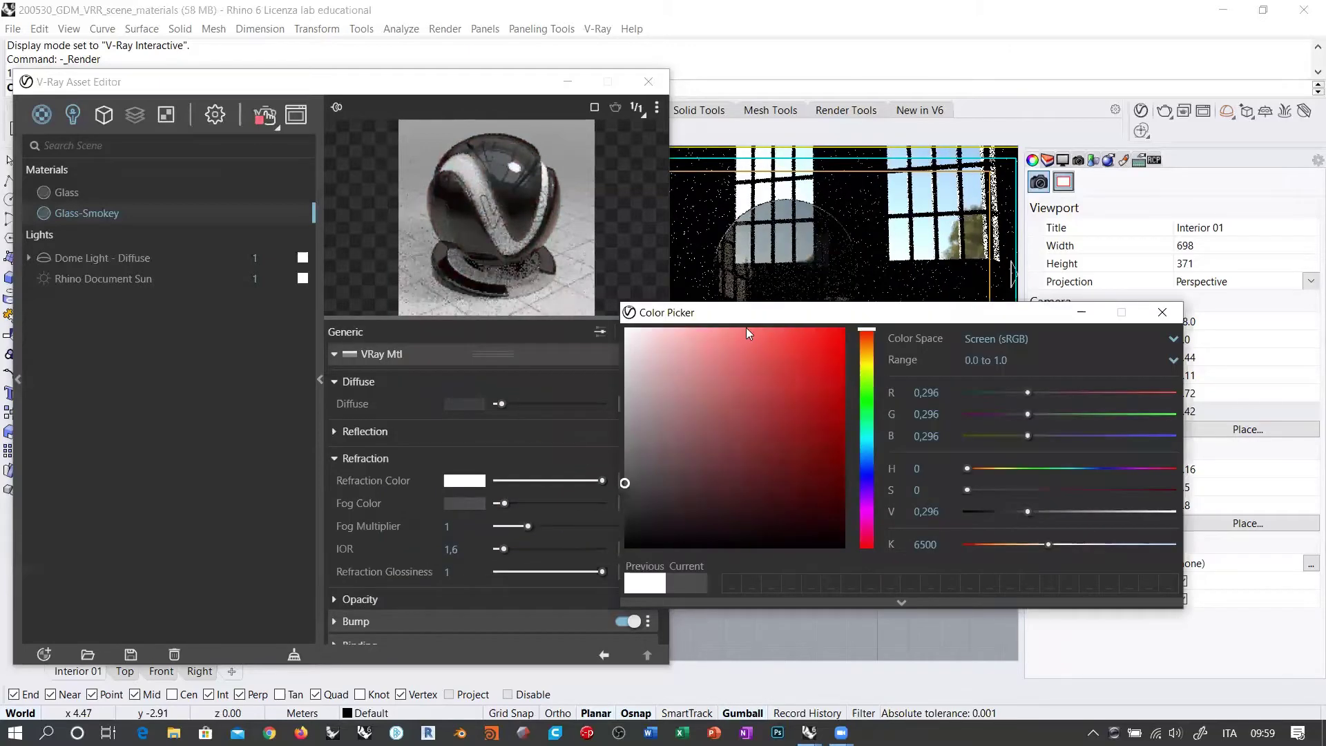
pyautogui.moveTo(754, 316); pyautogui.dragTo(766, 322)
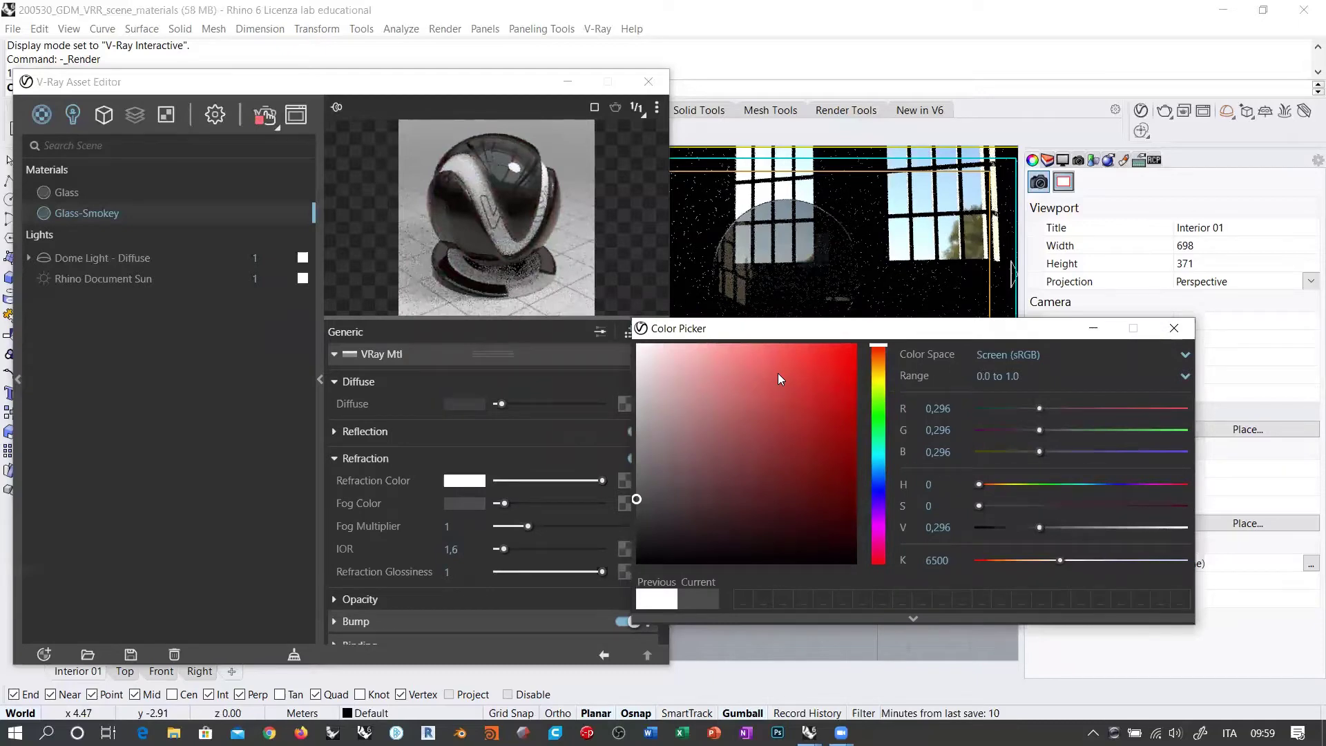
# Try a yellow-orange fog color on the Glass-Smokey material, and replace it with light grey at 0.835.
pyautogui.scroll(-3, 819, 374)
pyautogui.click(818, 367)
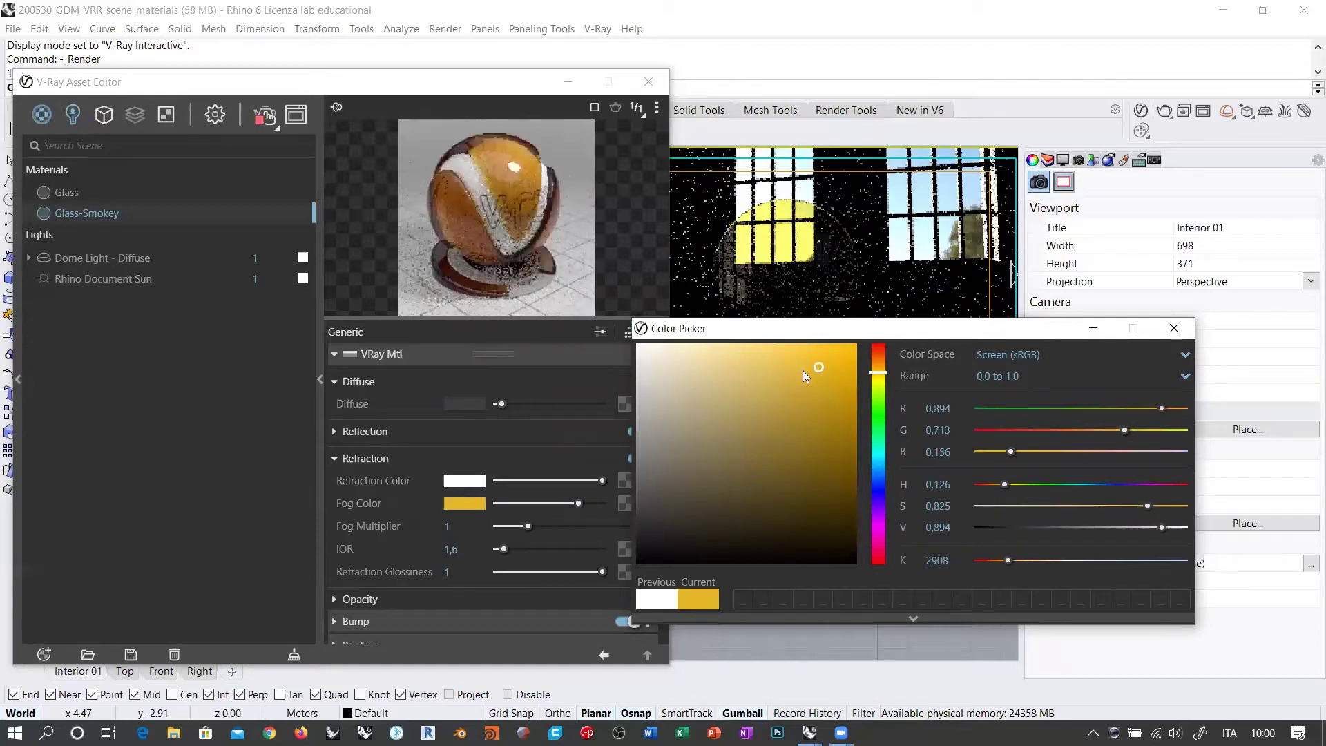
pyautogui.click(637, 454)
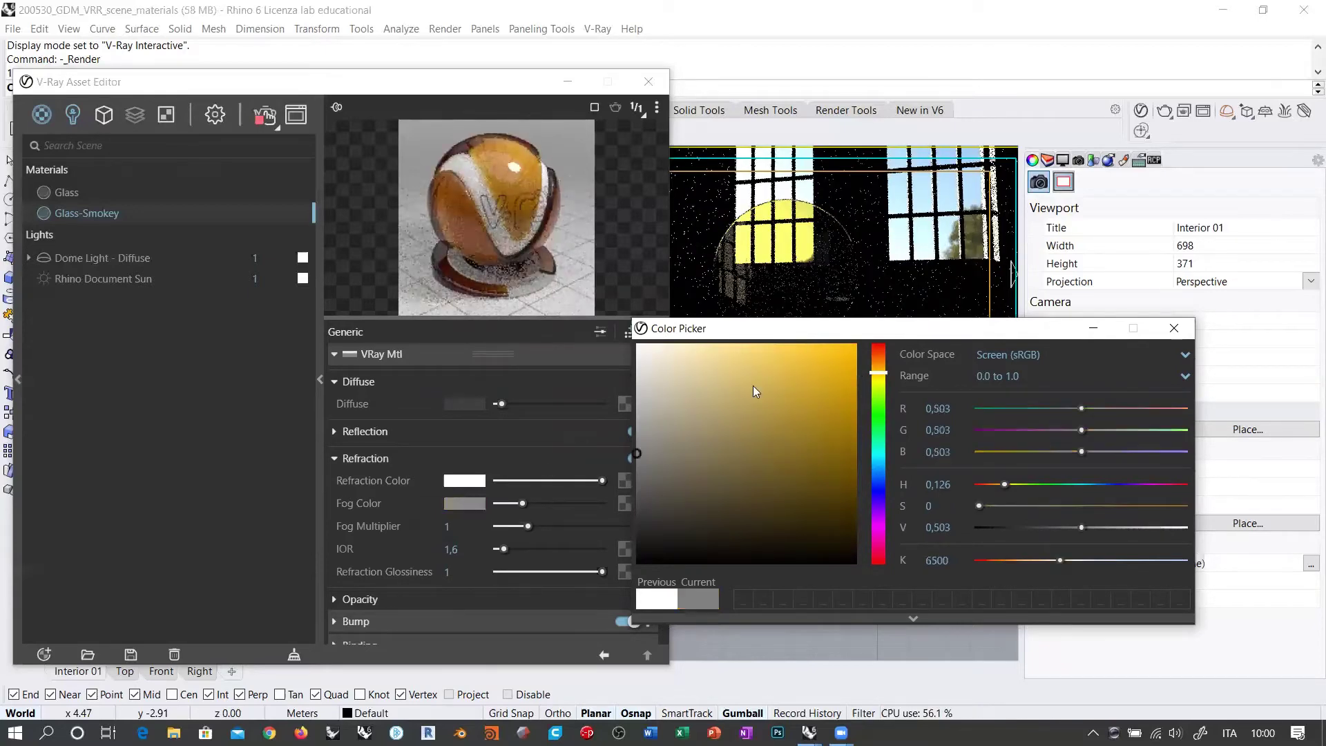
pyautogui.click(637, 474)
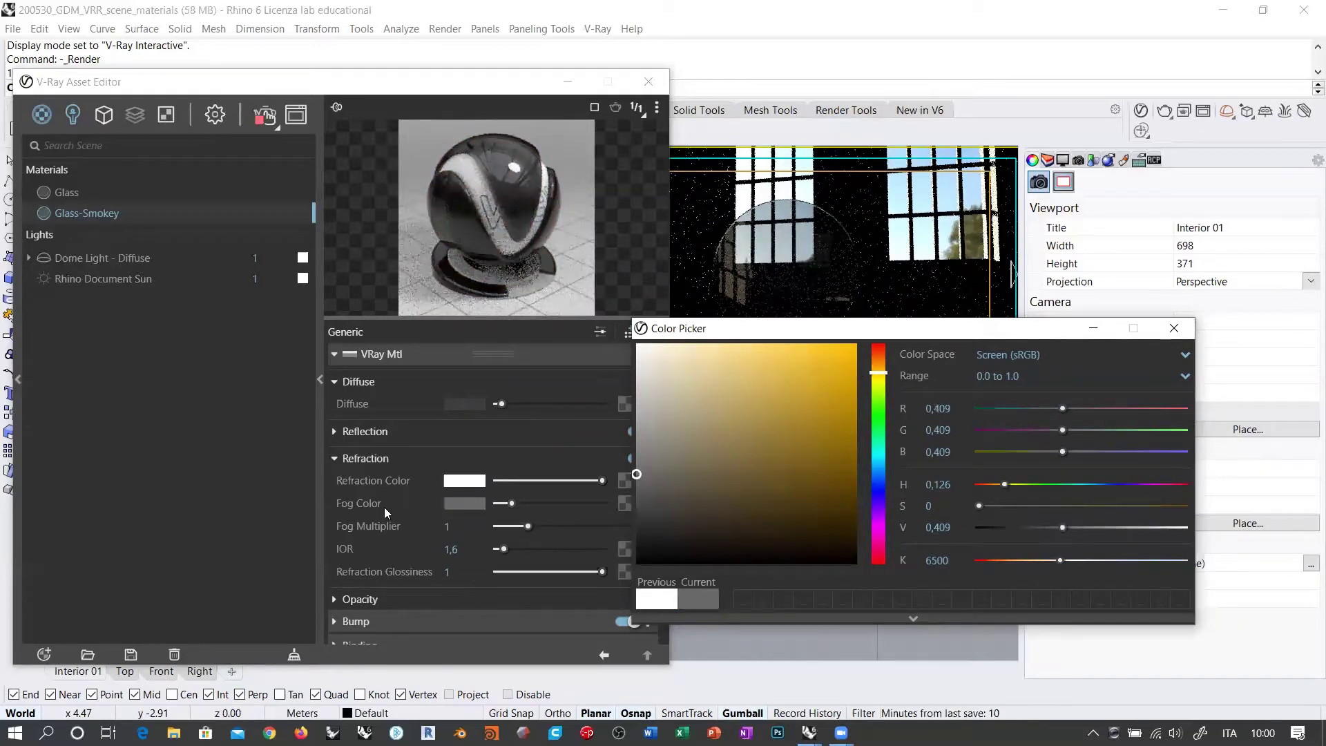
pyautogui.moveTo(607, 429)
pyautogui.mouseDown()
pyautogui.moveTo(585, 380)
pyautogui.moveTo(647, 385)
pyautogui.mouseUp()
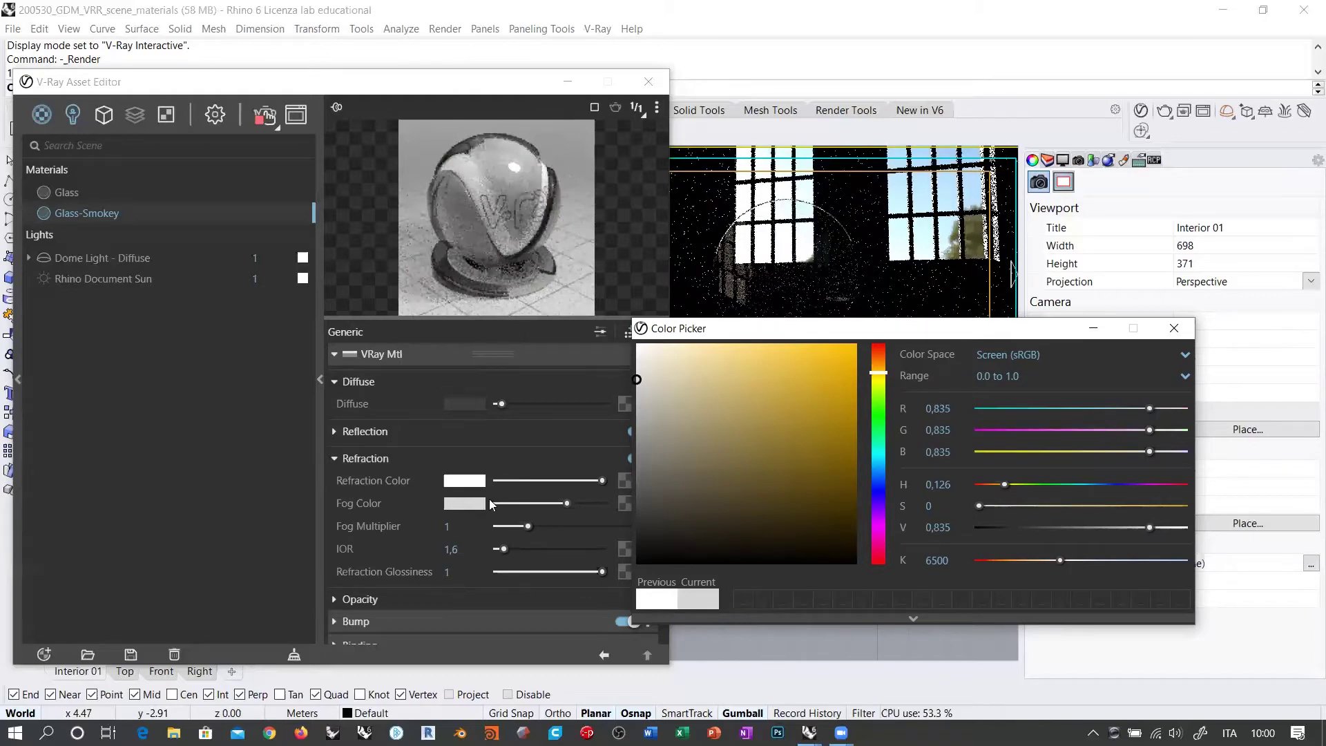
pyautogui.click(406, 533)
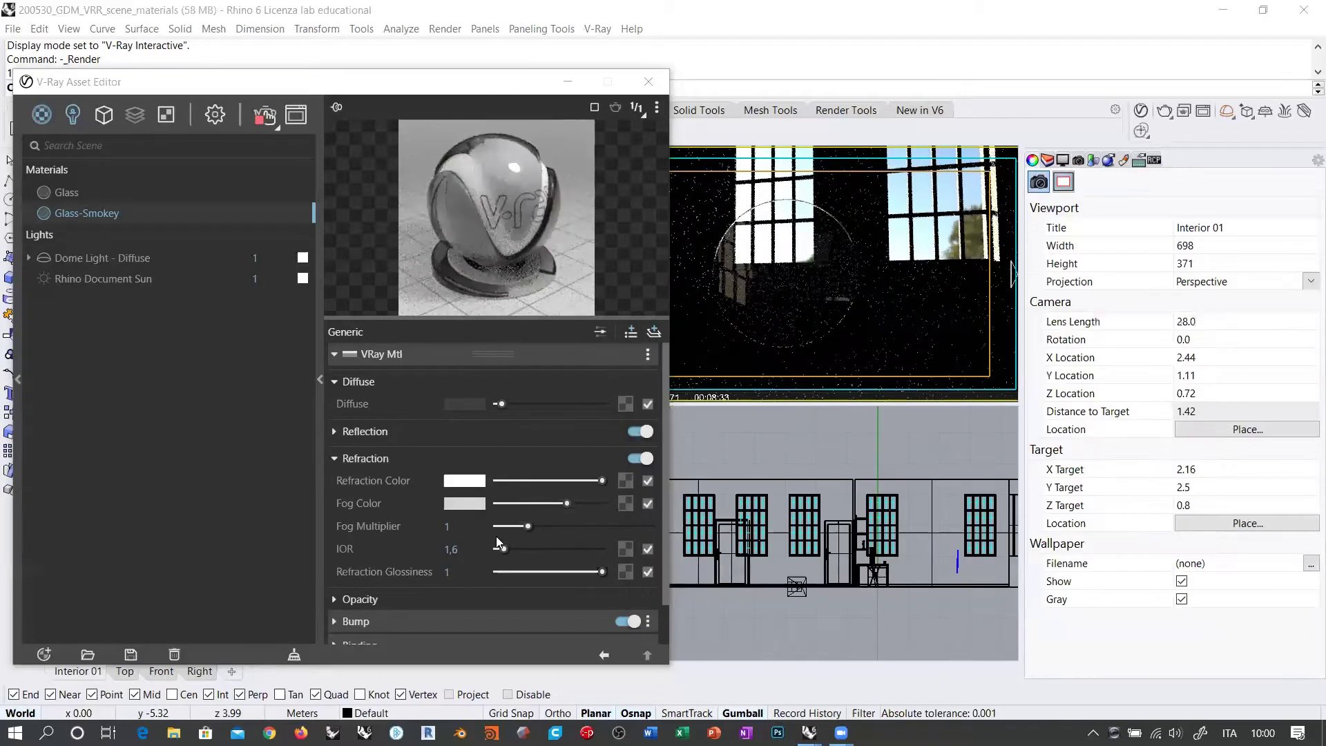
# Raise the fog multiplier of the Glass-Smokey material to 4.365.
pyautogui.click(559, 529)
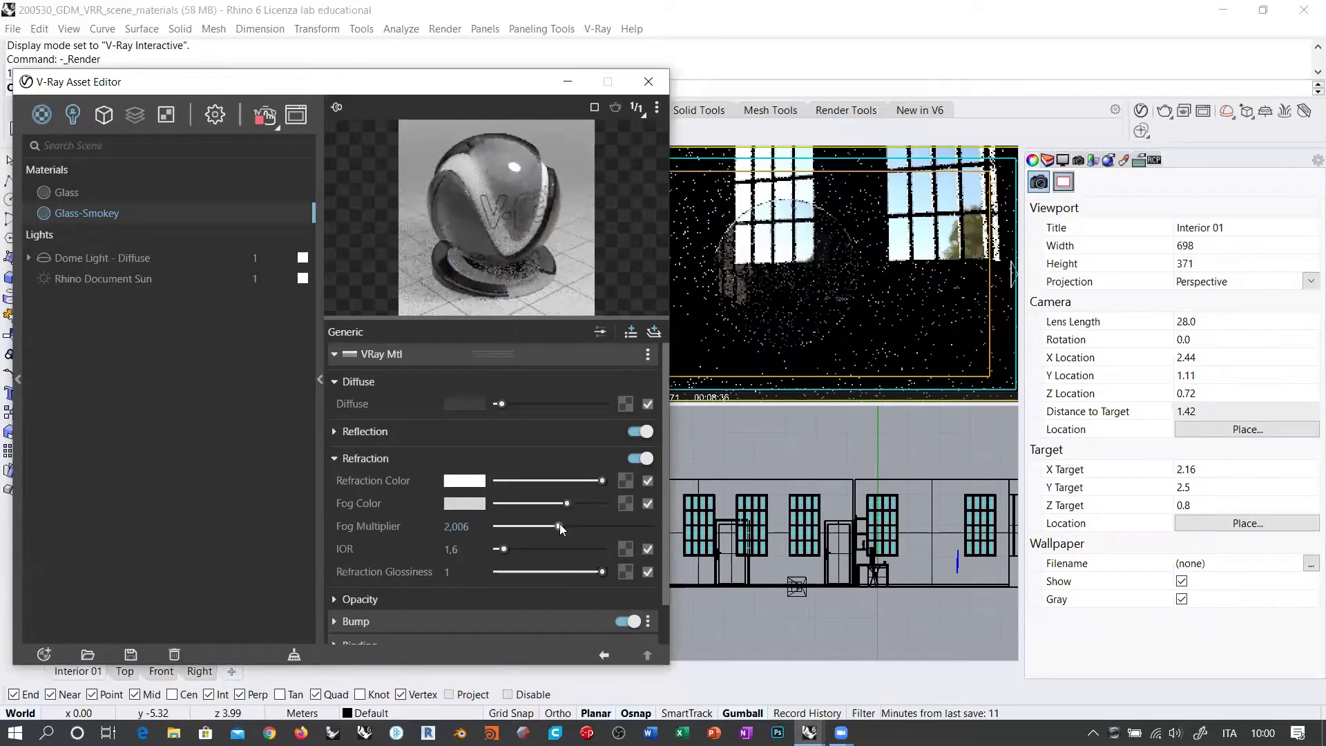
pyautogui.moveTo(436, 522); pyautogui.dragTo(725, 358)
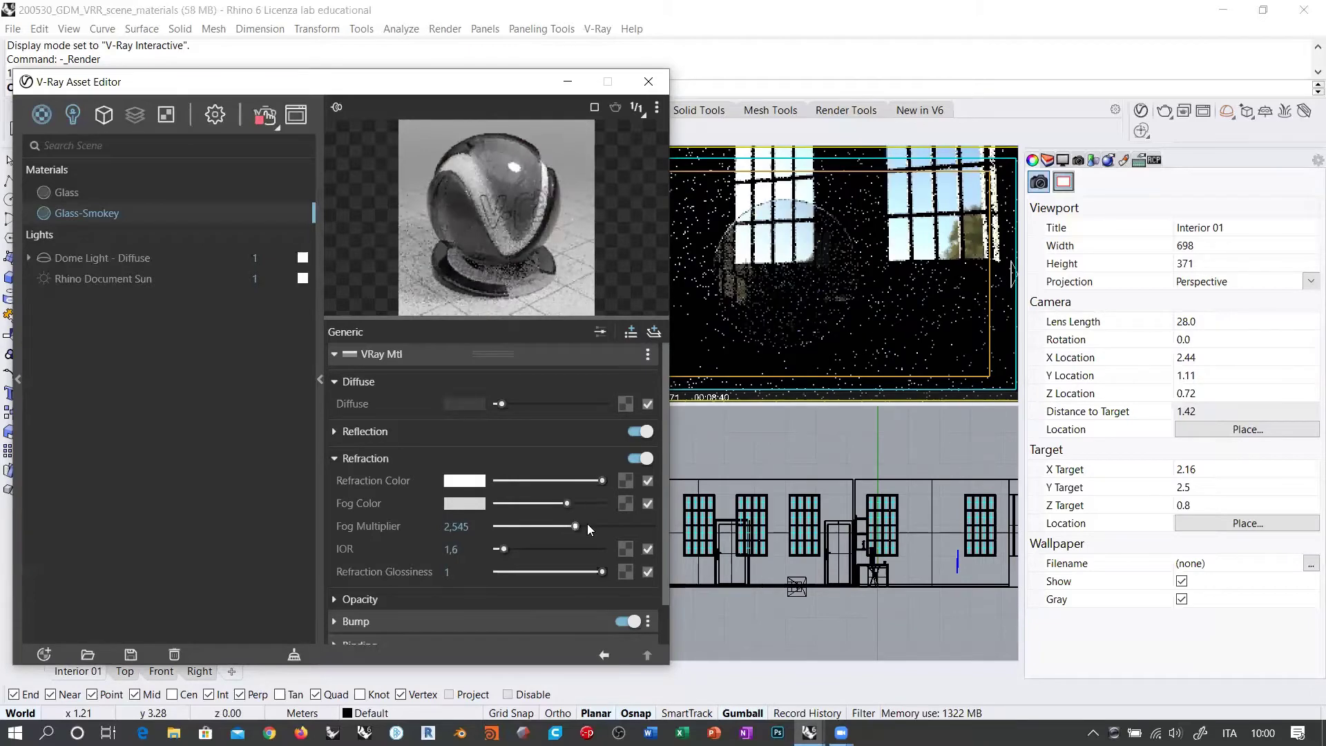
pyautogui.moveTo(587, 523); pyautogui.dragTo(592, 556)
pyautogui.moveTo(605, 509); pyautogui.dragTo(611, 511)
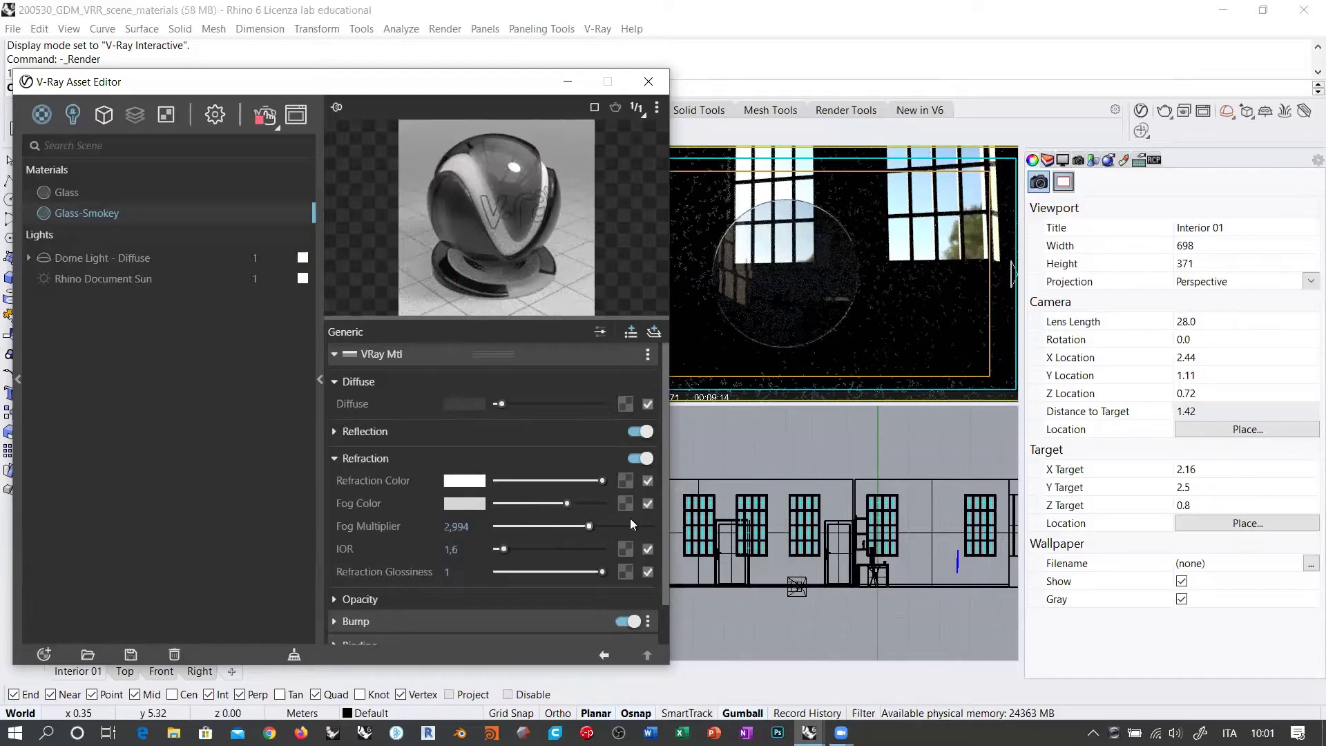
pyautogui.click(616, 525)
pyautogui.click(632, 527)
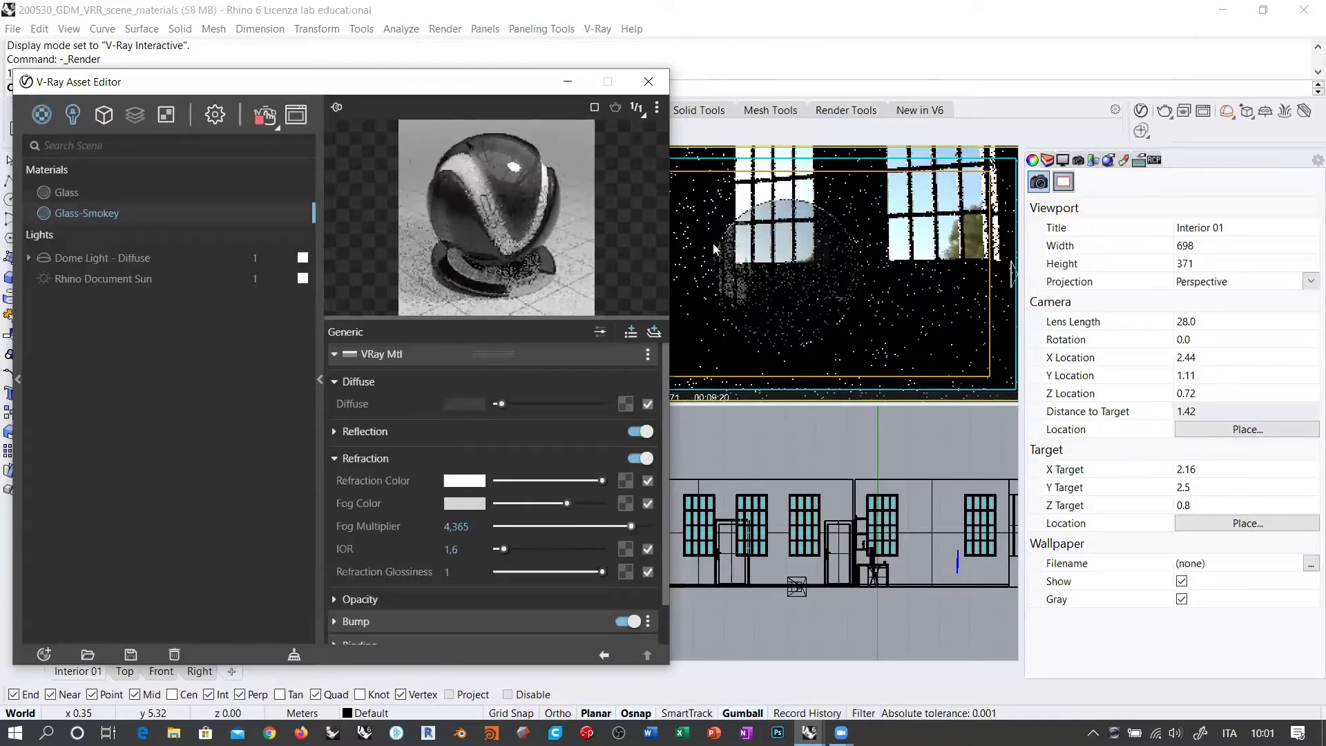
# Set the Glass-Smokey fog color to mid grey with R, G and B at 0.702, and close the color picker.
pyautogui.click(475, 502)
pyautogui.moveTo(656, 418); pyautogui.dragTo(627, 409)
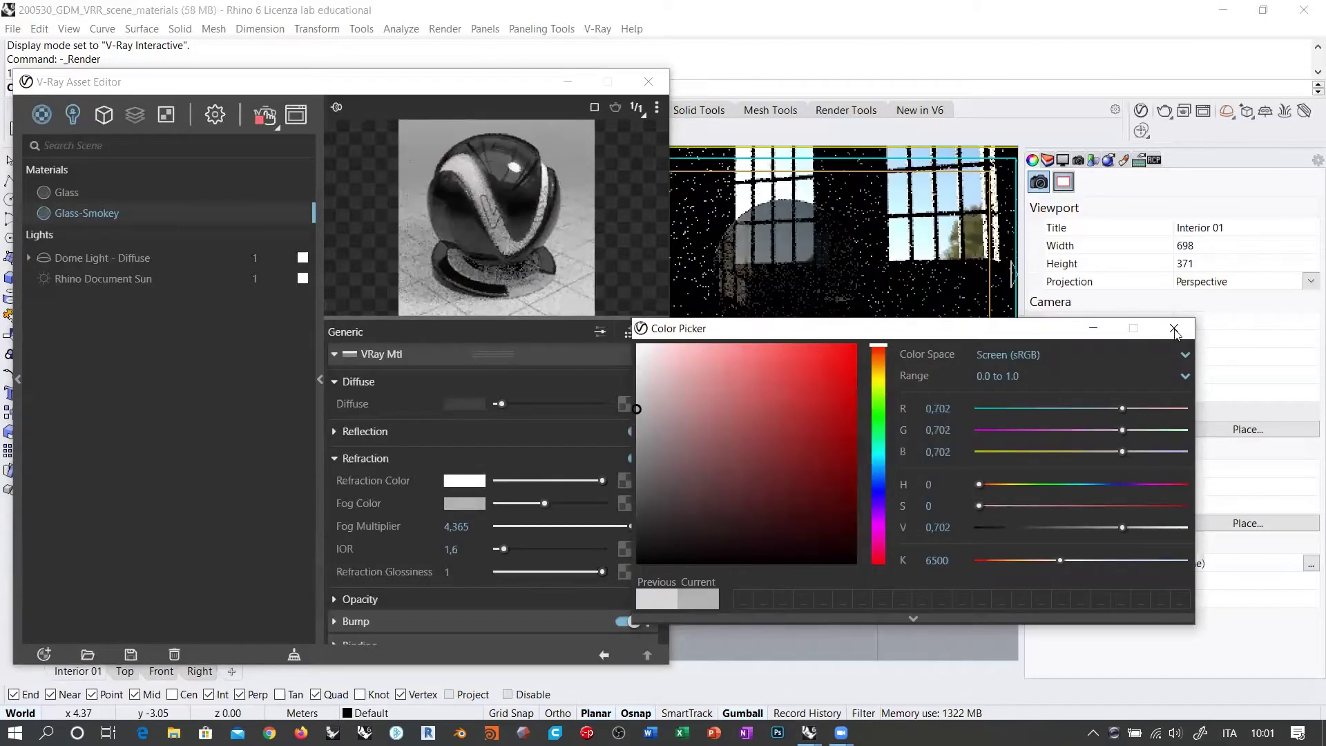
pyautogui.press('Escape')
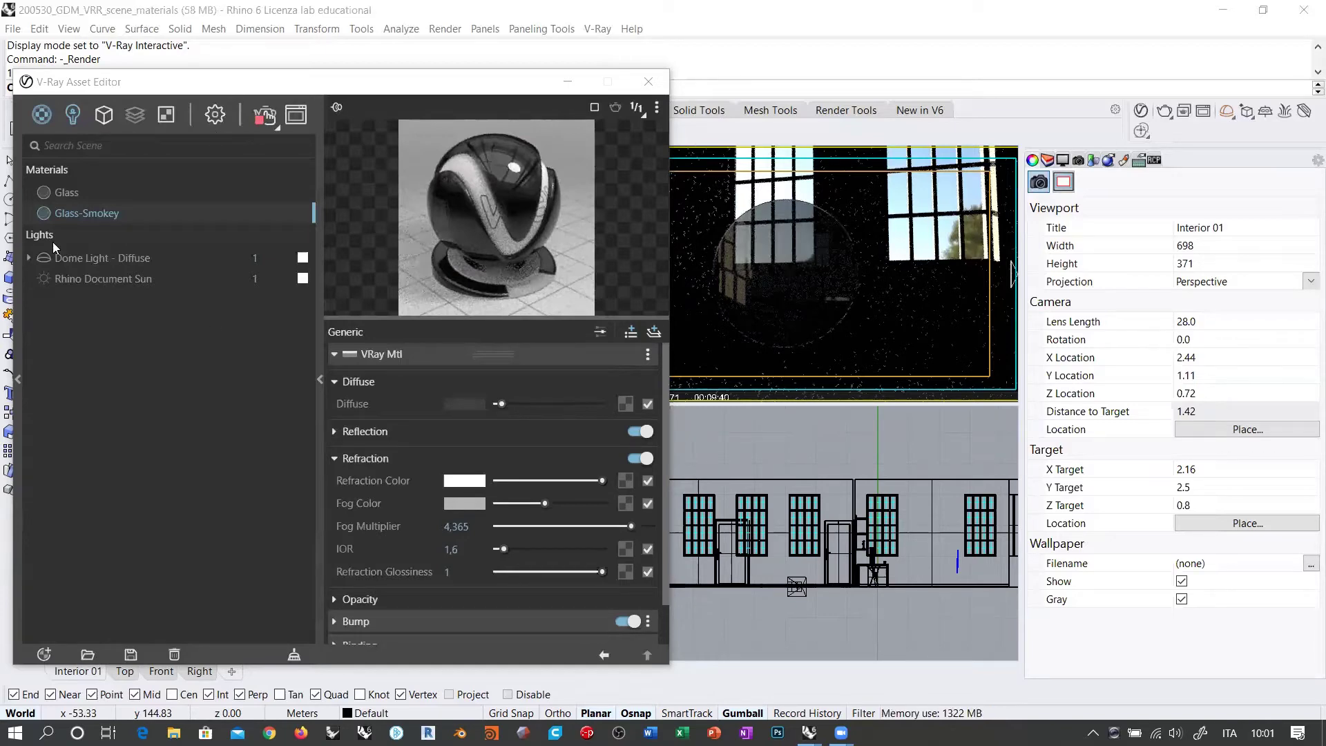
# Switch the Interior 01 viewport from the interactive render to wireframe and delete the upright test disc in front of the windows.
pyautogui.moveTo(232, 88); pyautogui.dragTo(239, 110)
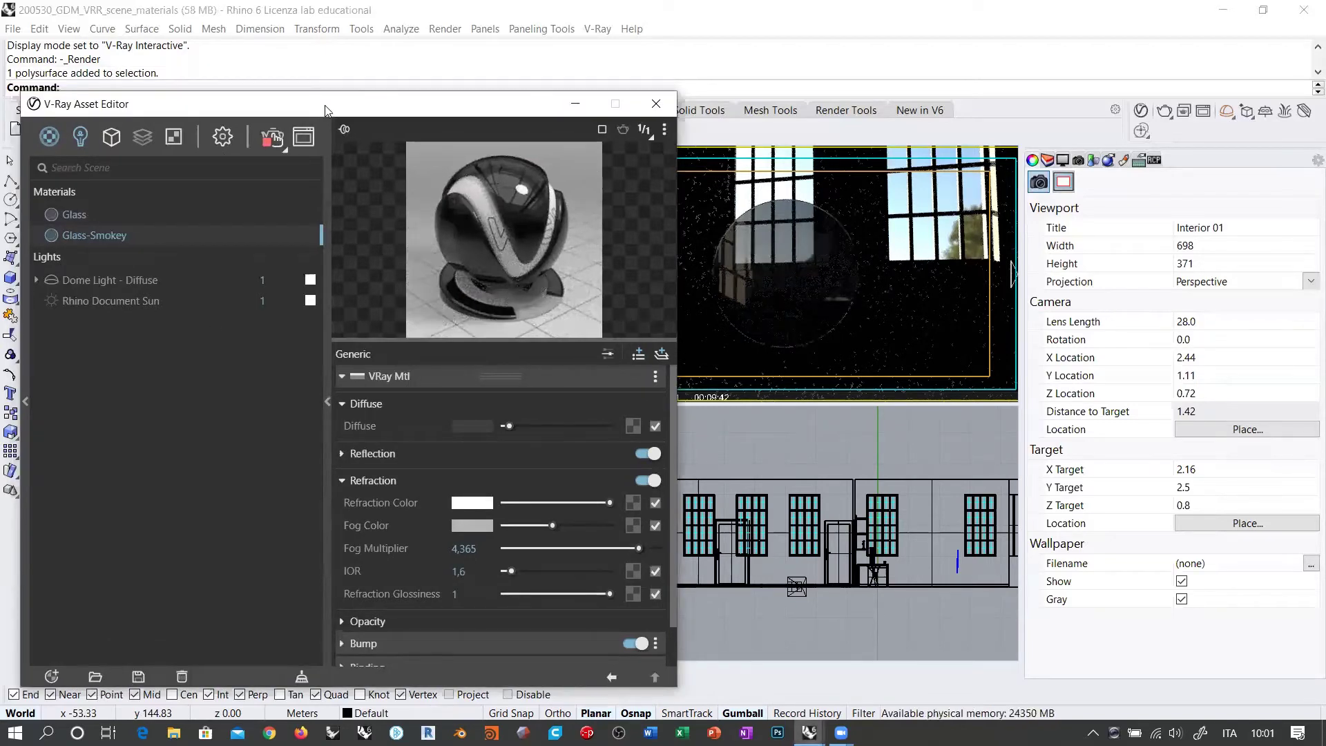
pyautogui.moveTo(325, 110); pyautogui.dragTo(320, 527)
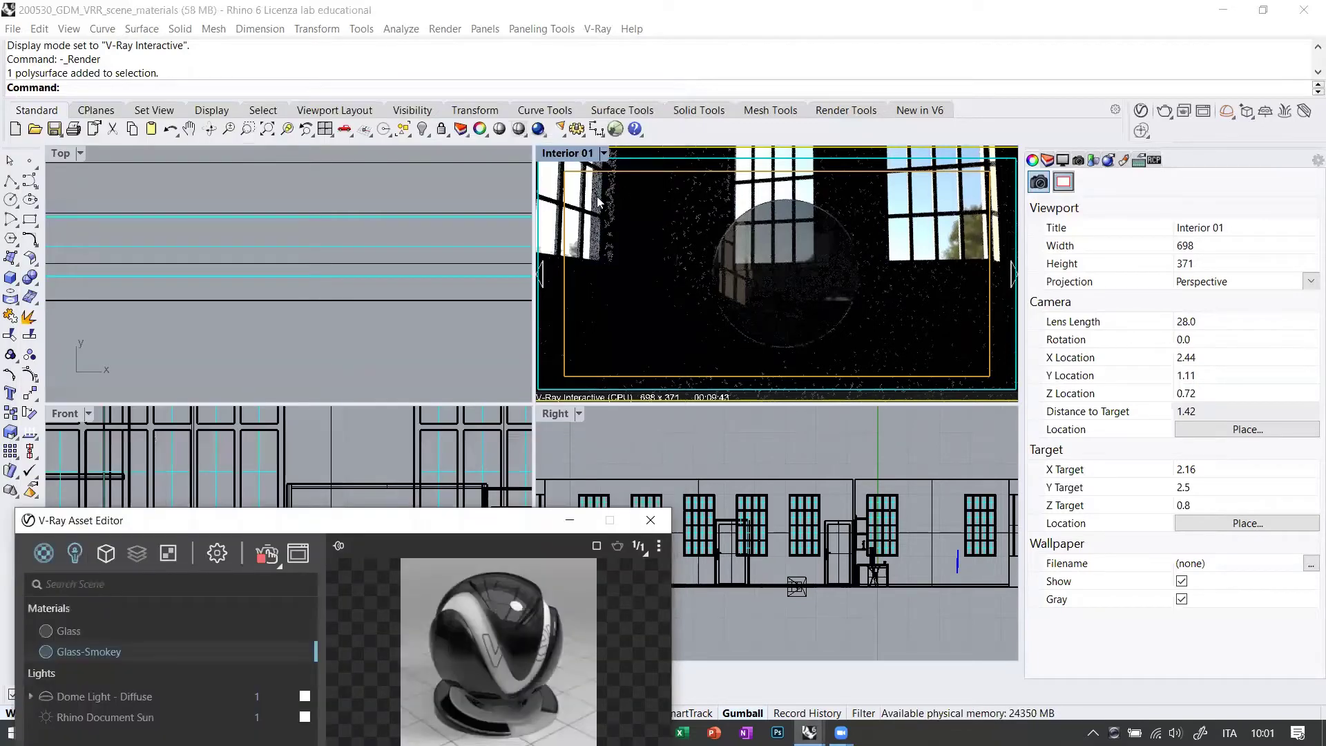
pyautogui.rightClick(596, 196)
pyautogui.click(573, 168)
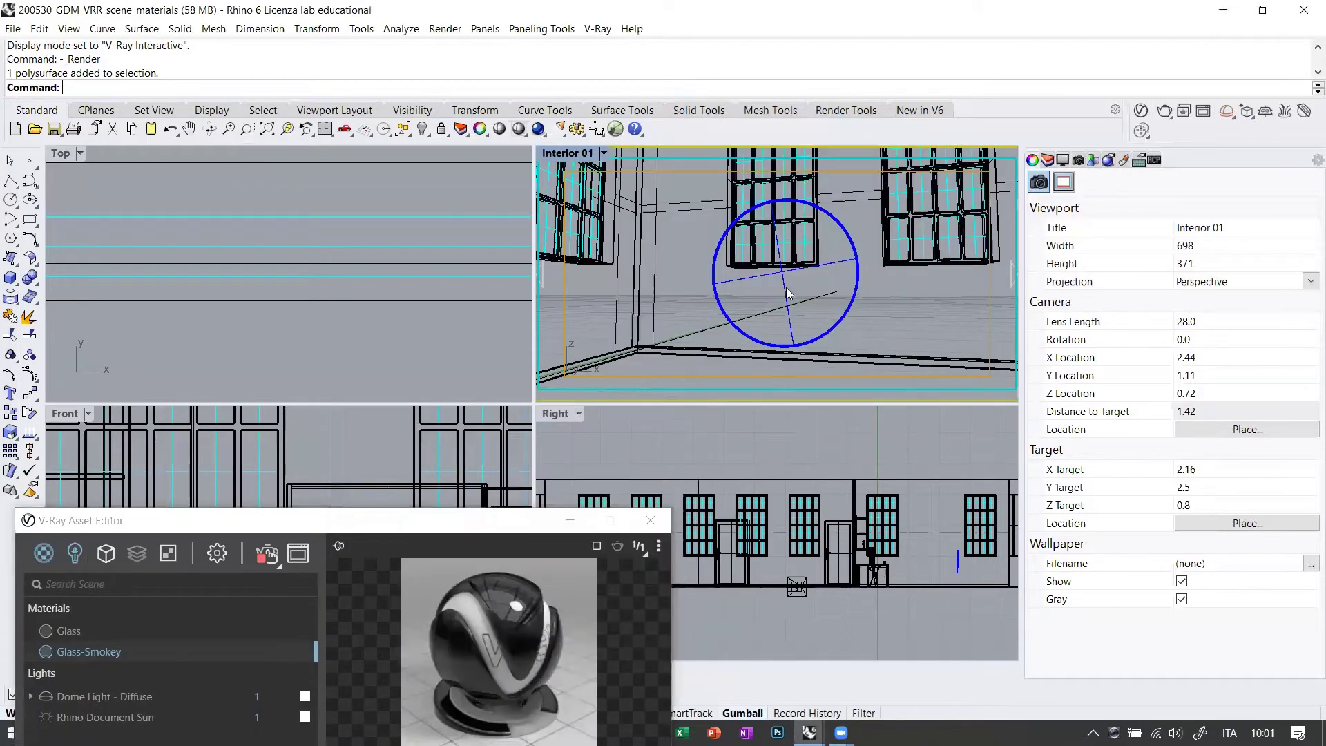
pyautogui.click(787, 292)
pyautogui.press('Delete')
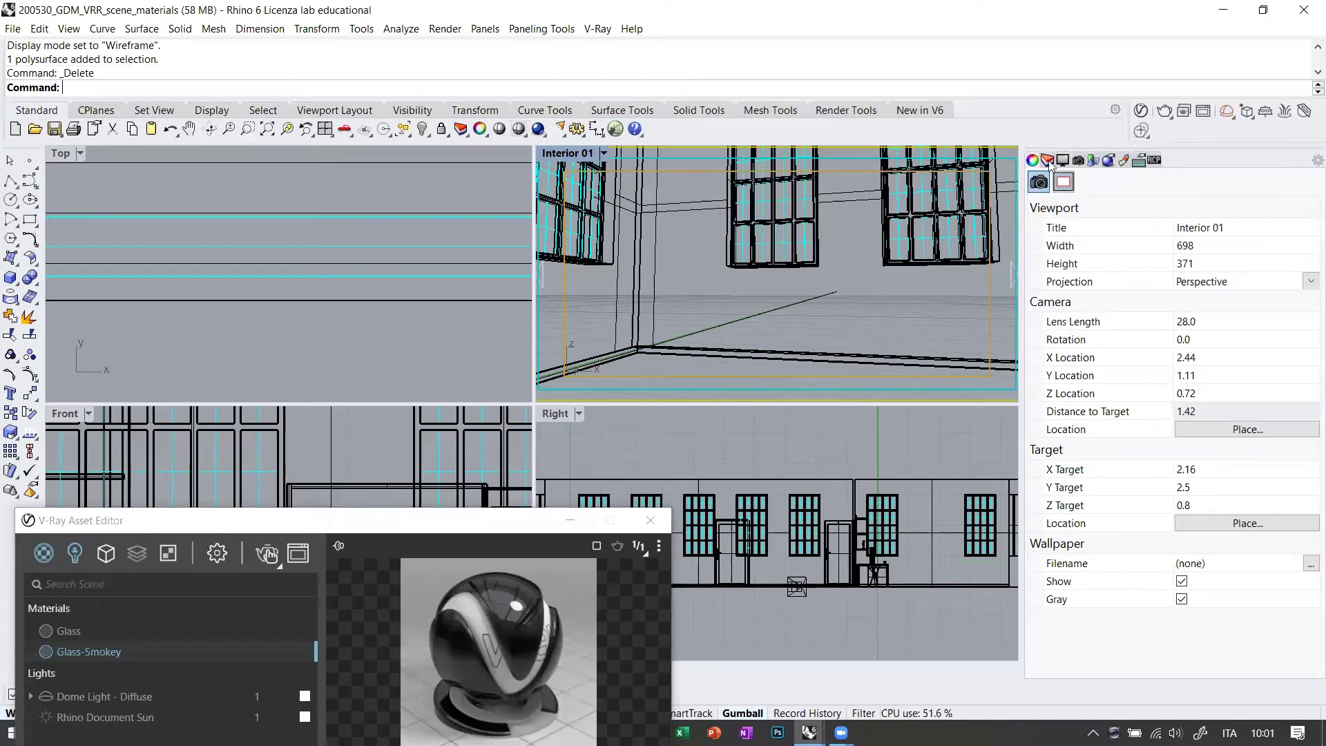
# Restore the saved named view Interior 01 in the perspective viewport.
pyautogui.click(1078, 161)
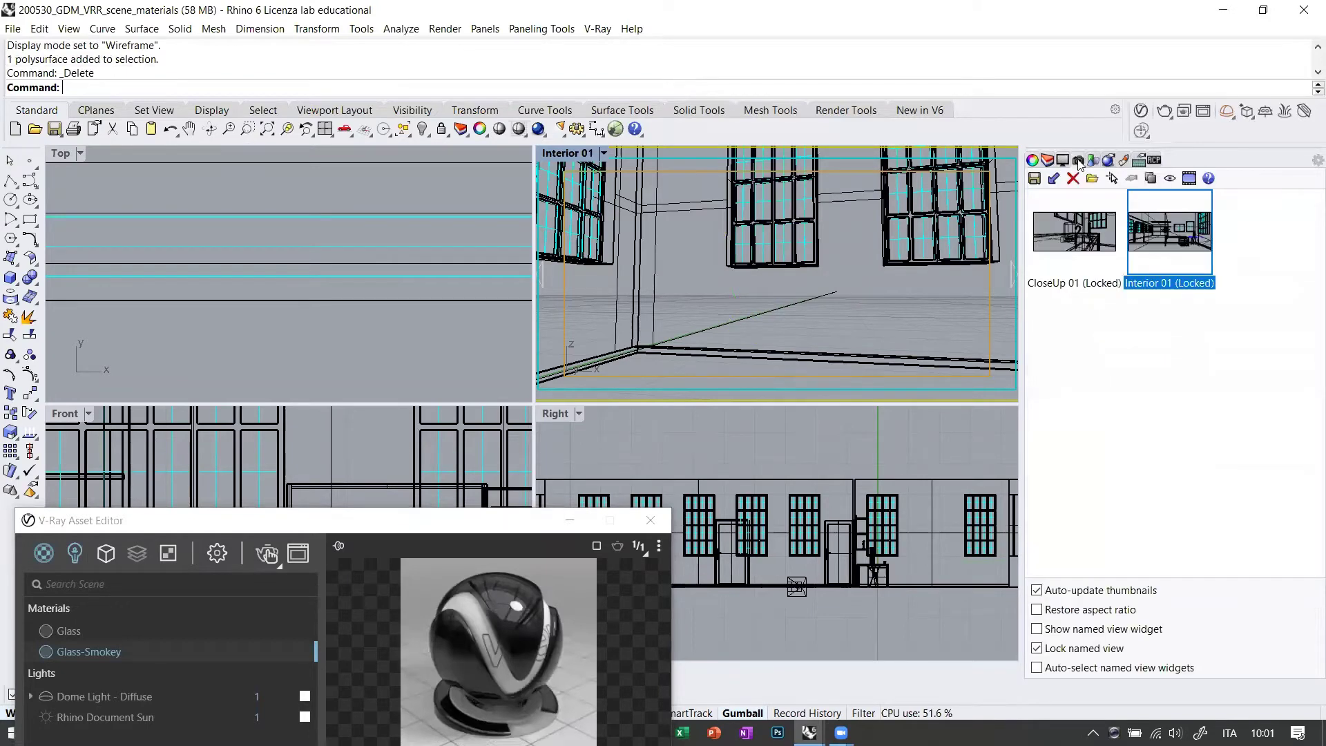
pyautogui.doubleClick(1193, 235)
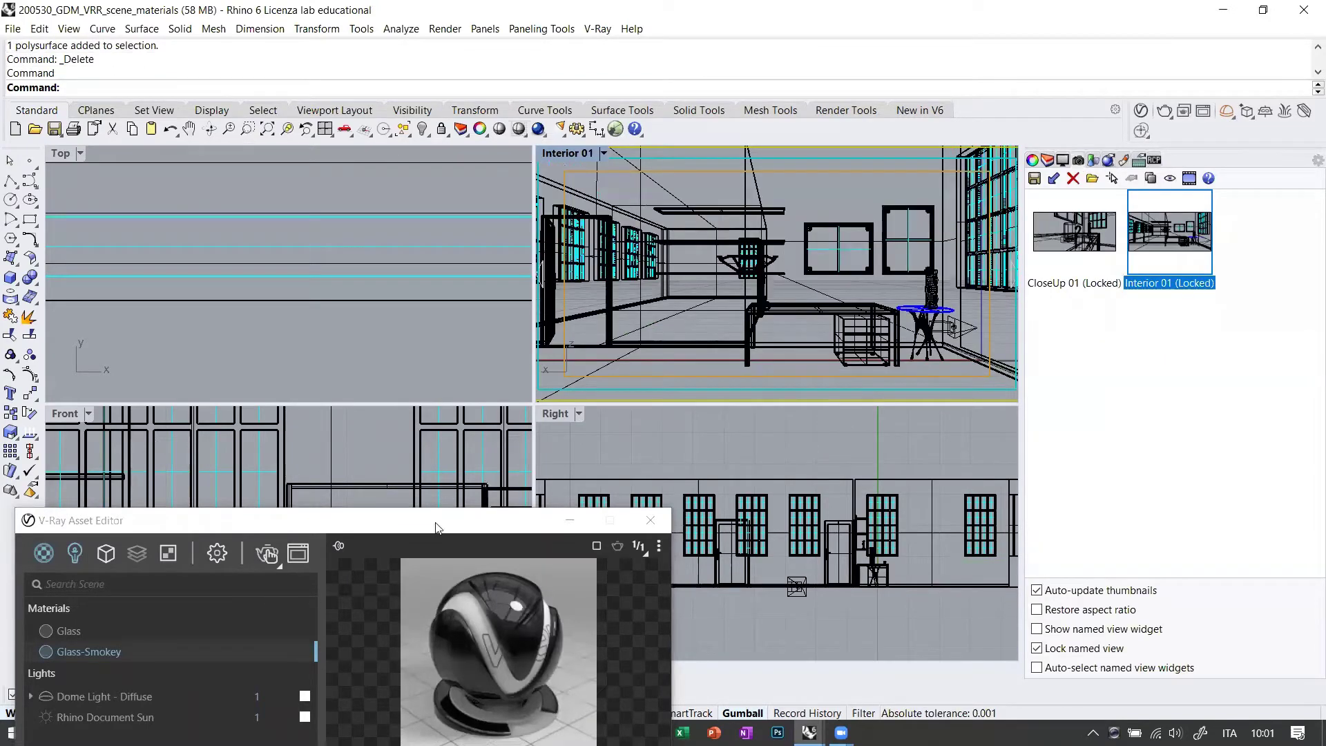
# Apply the Glass-Smokey material to the round tabletop in the Interior 01 view, and clear the selection.
pyautogui.click(320, 523)
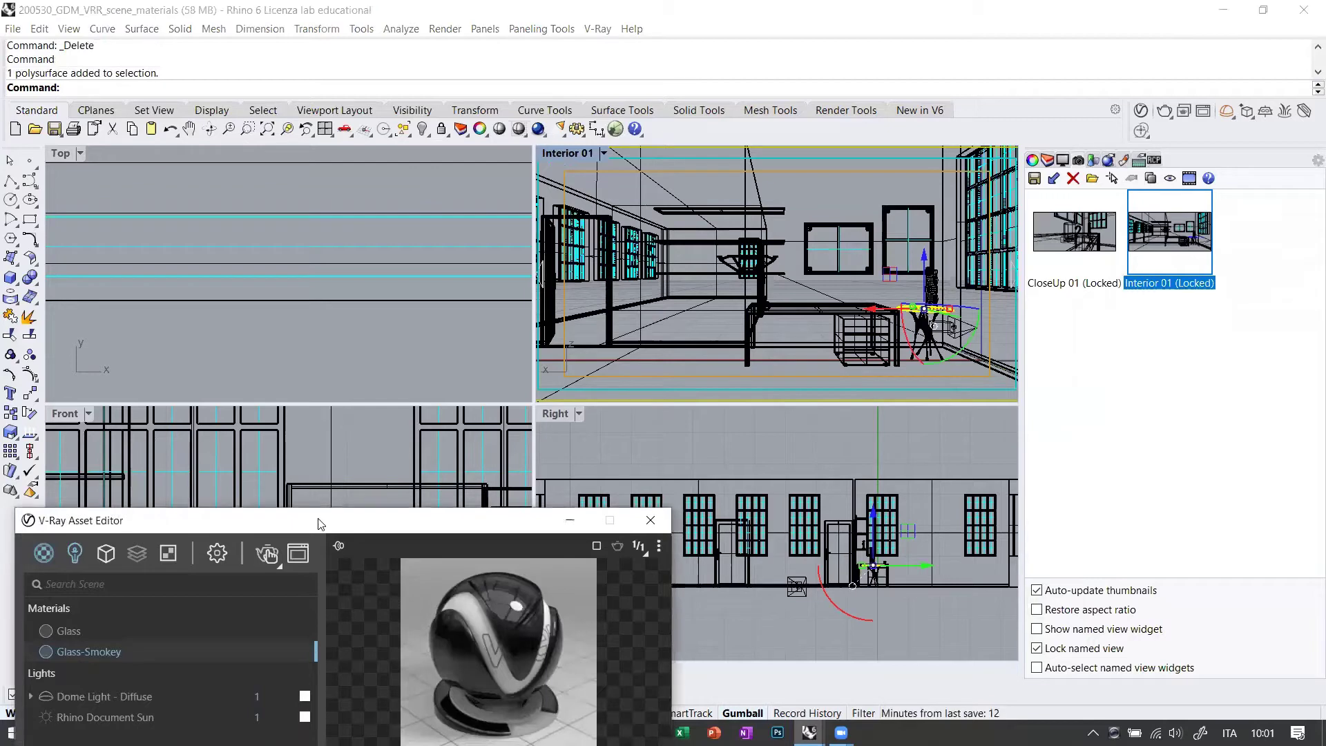
pyautogui.moveTo(319, 523); pyautogui.dragTo(293, 165)
pyautogui.click(65, 294)
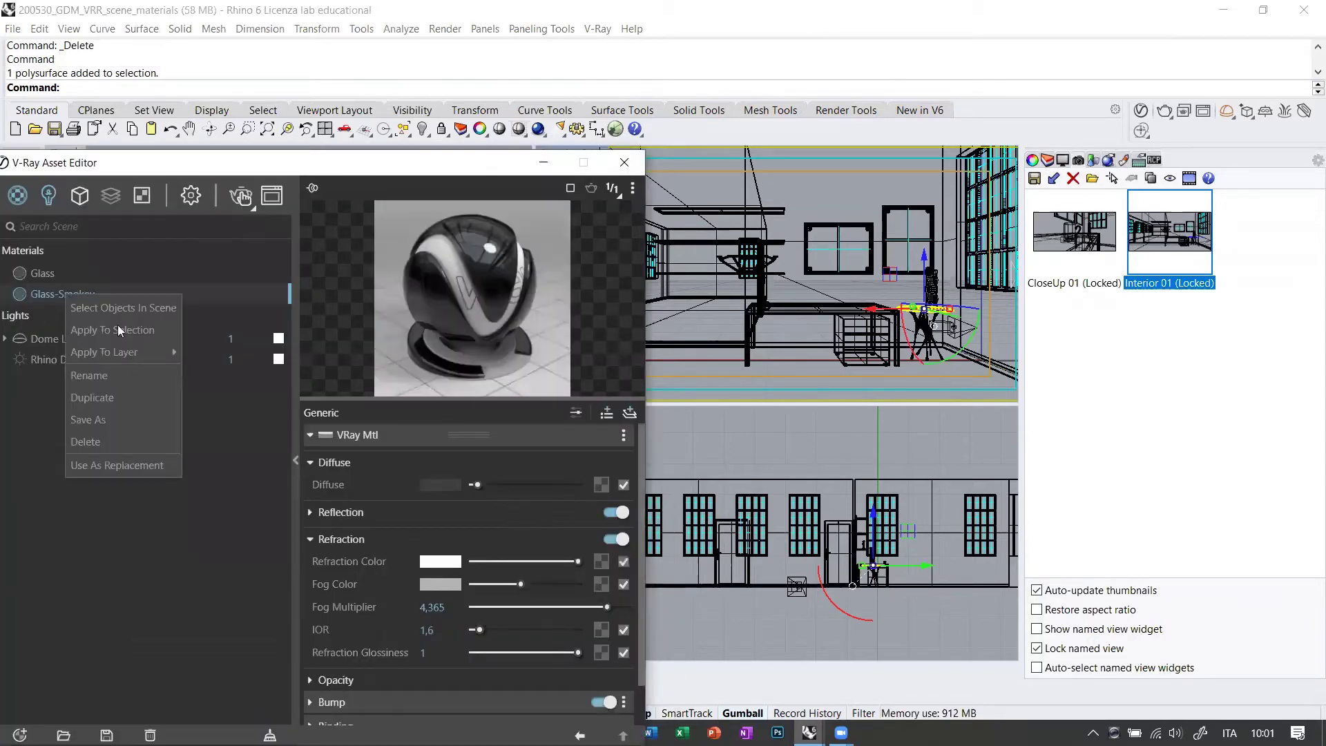
pyautogui.click(700, 332)
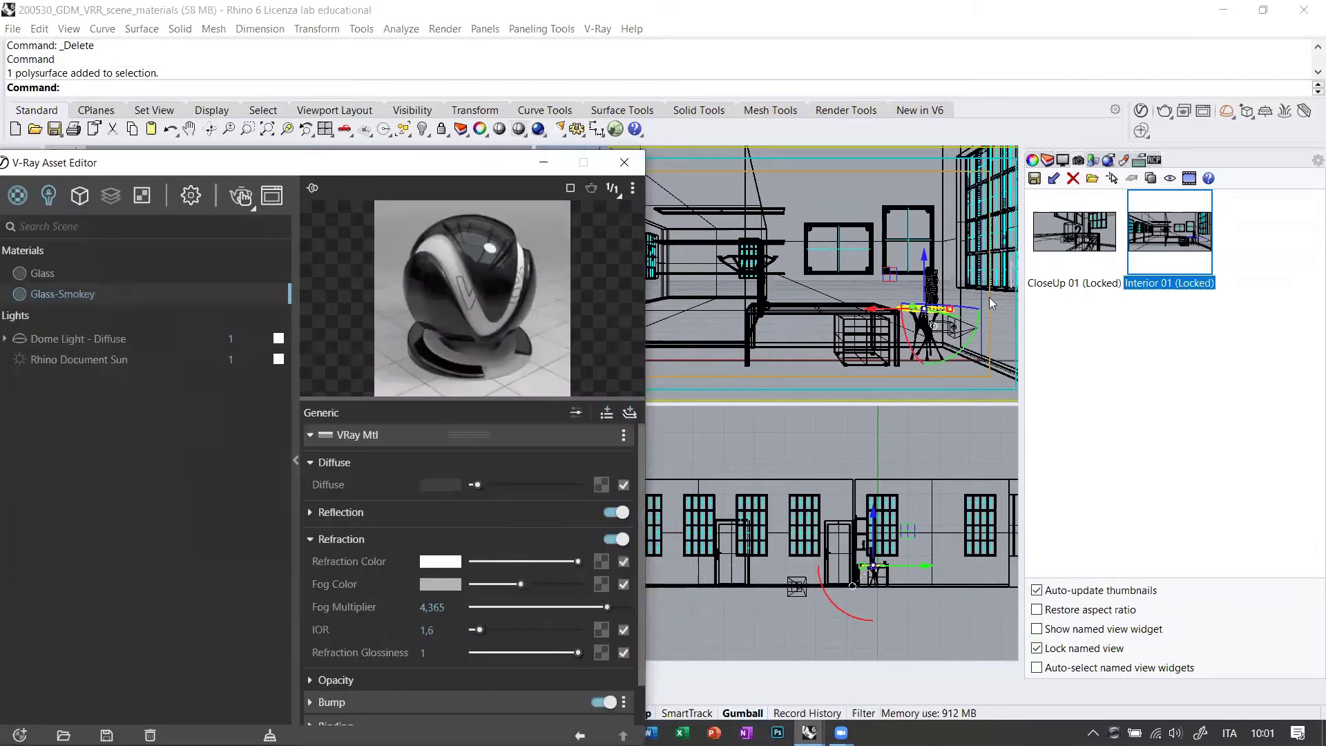
pyautogui.click(989, 297)
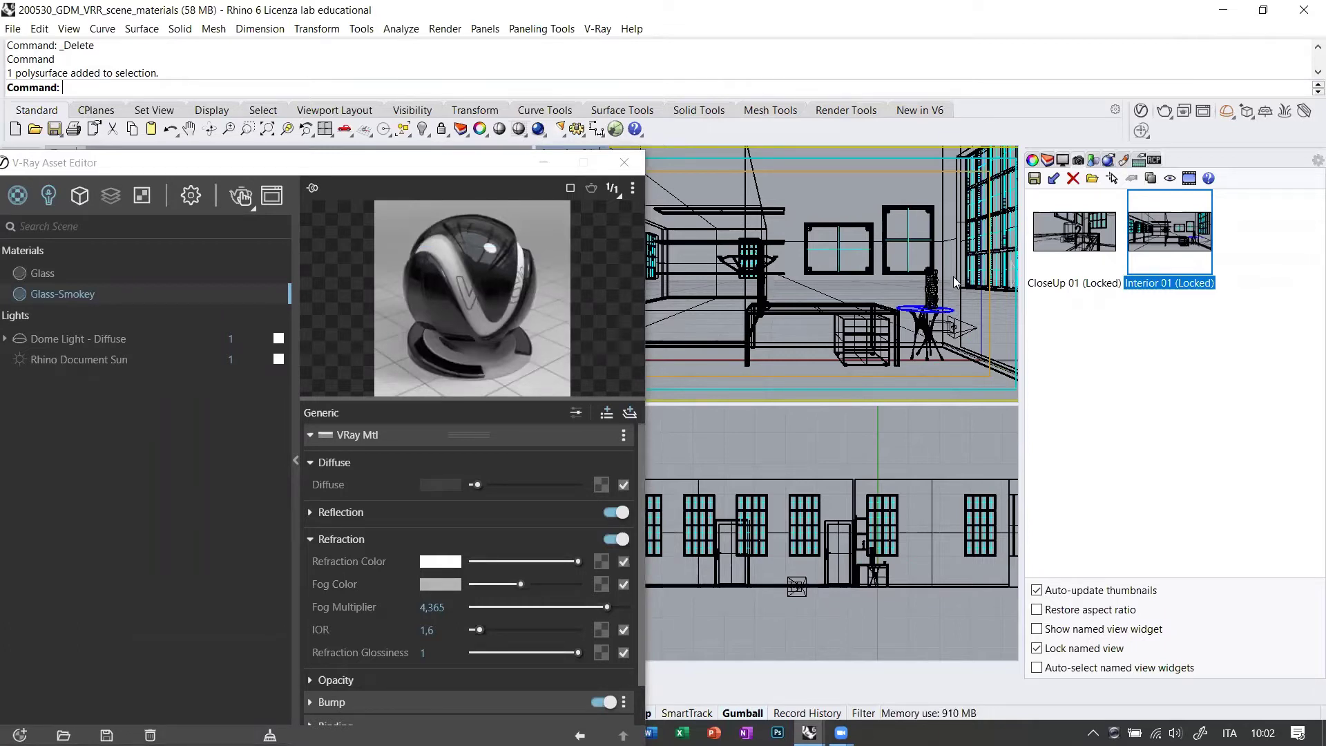
# Select the round table's base in the Interior 01 view and create a new PBR material.
pyautogui.click(410, 171)
pyautogui.moveTo(409, 171); pyautogui.dragTo(433, 147)
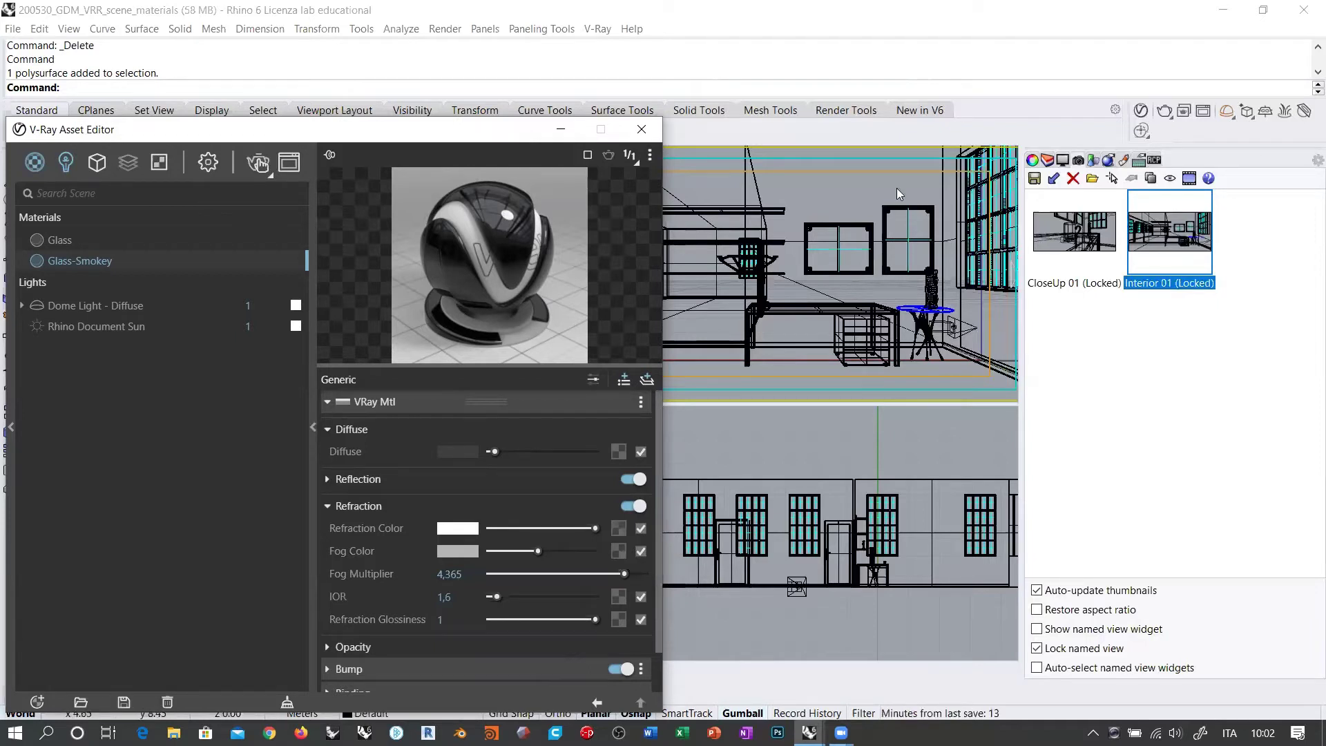
pyautogui.click(917, 335)
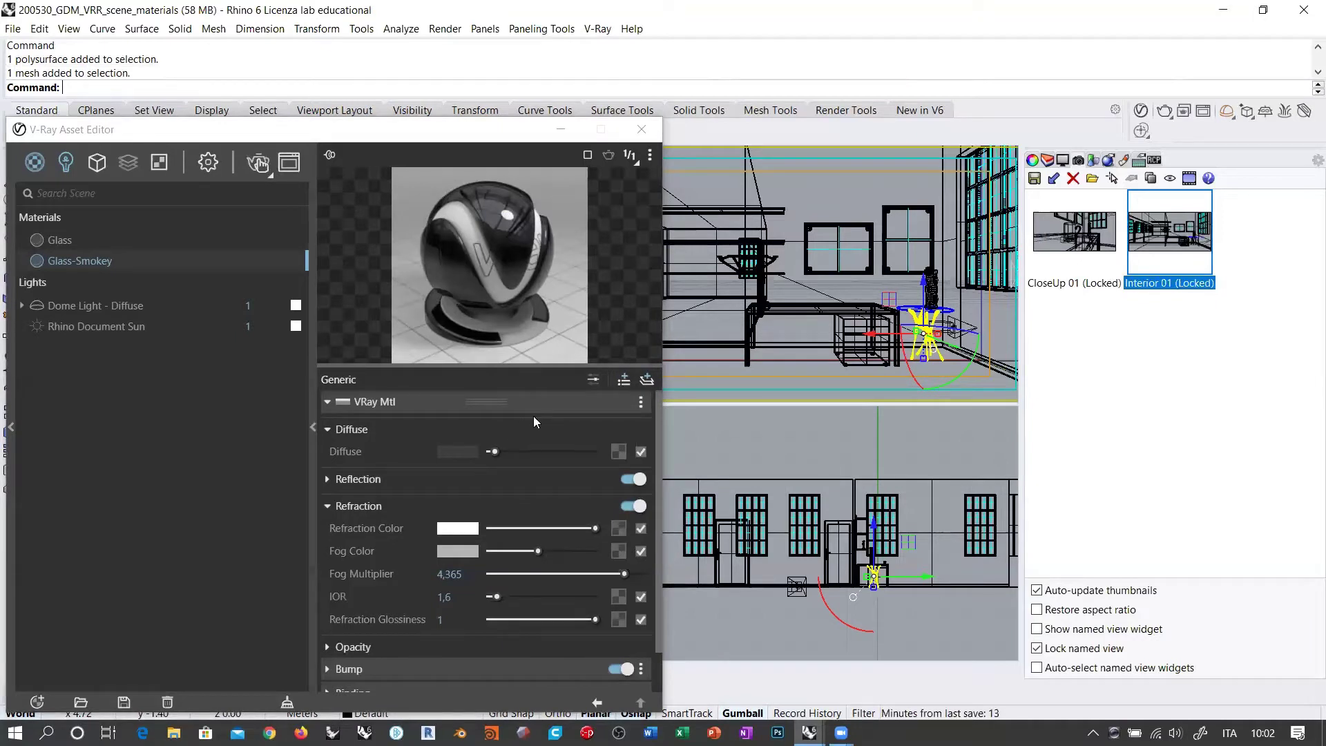
pyautogui.click(51, 240)
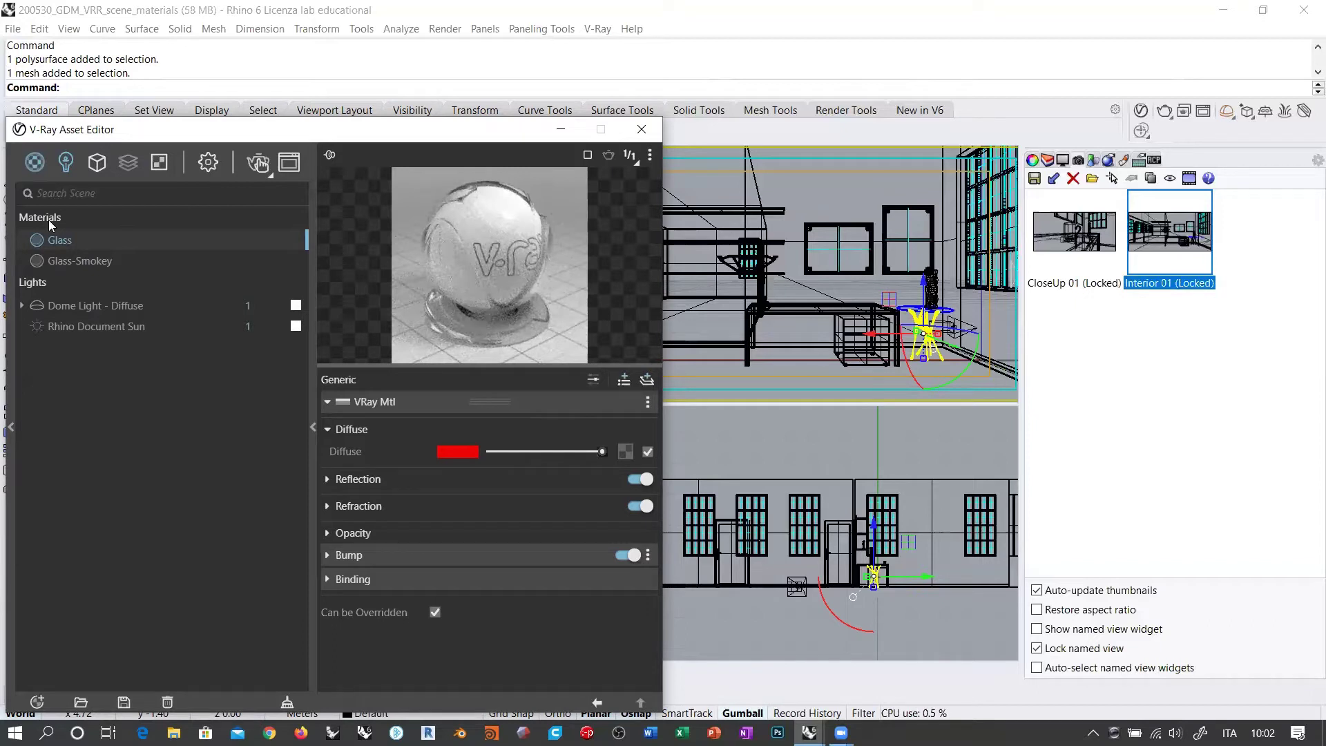
pyautogui.click(36, 701)
pyautogui.moveTo(69, 667)
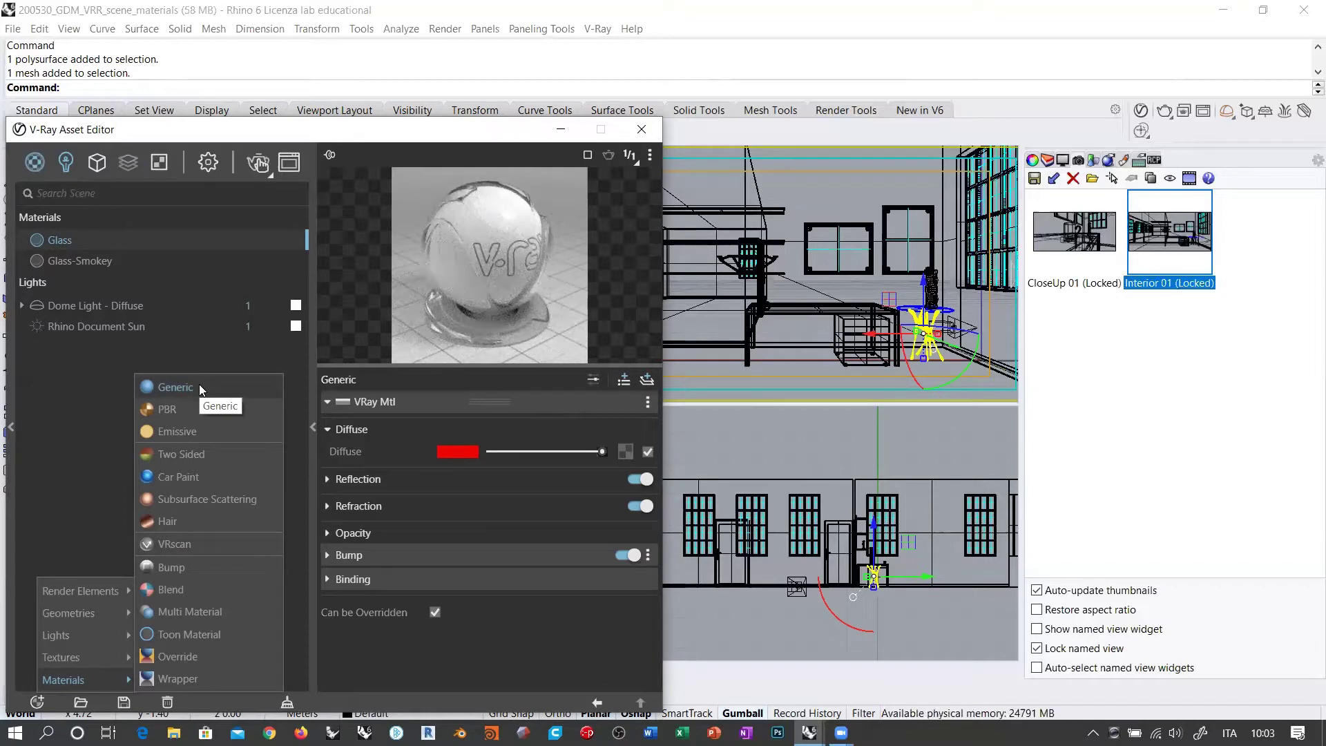
pyautogui.click(174, 413)
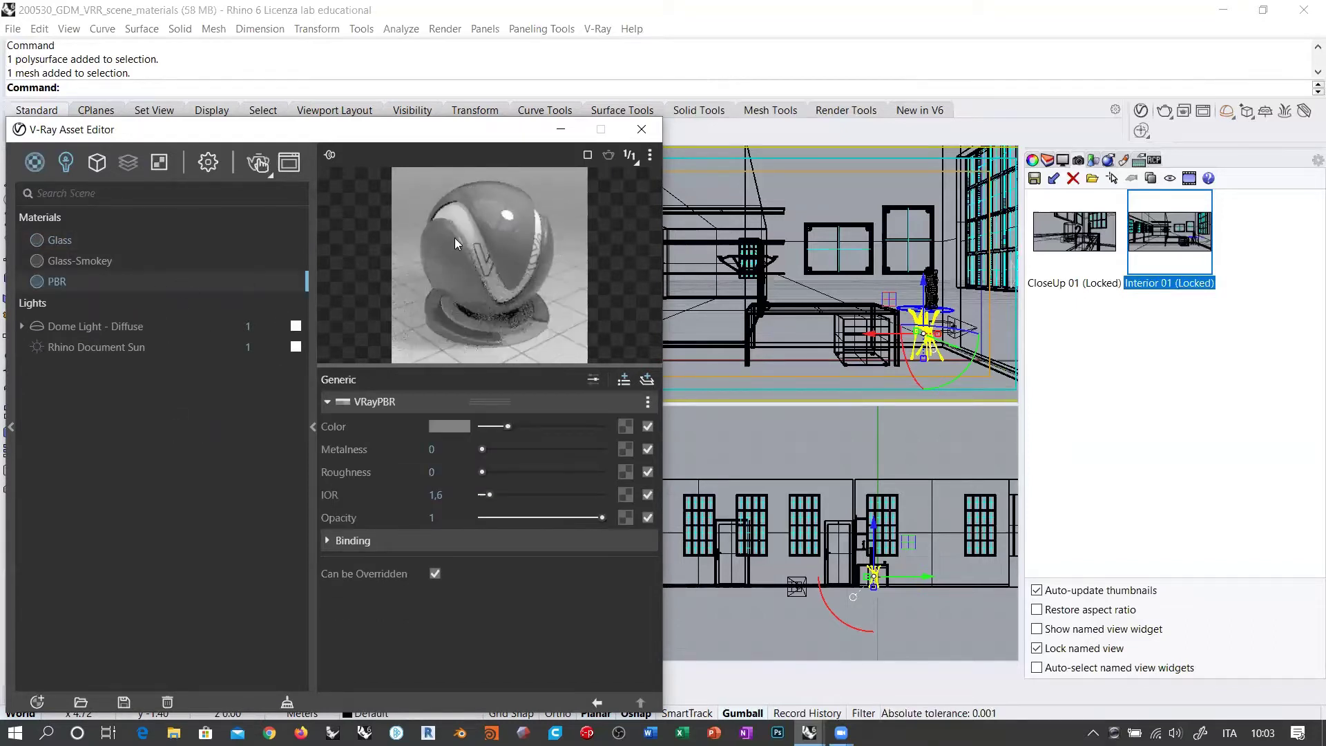
# Place a copy of the table's base in open floor beside the desk, working in the Top view.
pyautogui.moveTo(504, 132); pyautogui.dragTo(471, 489)
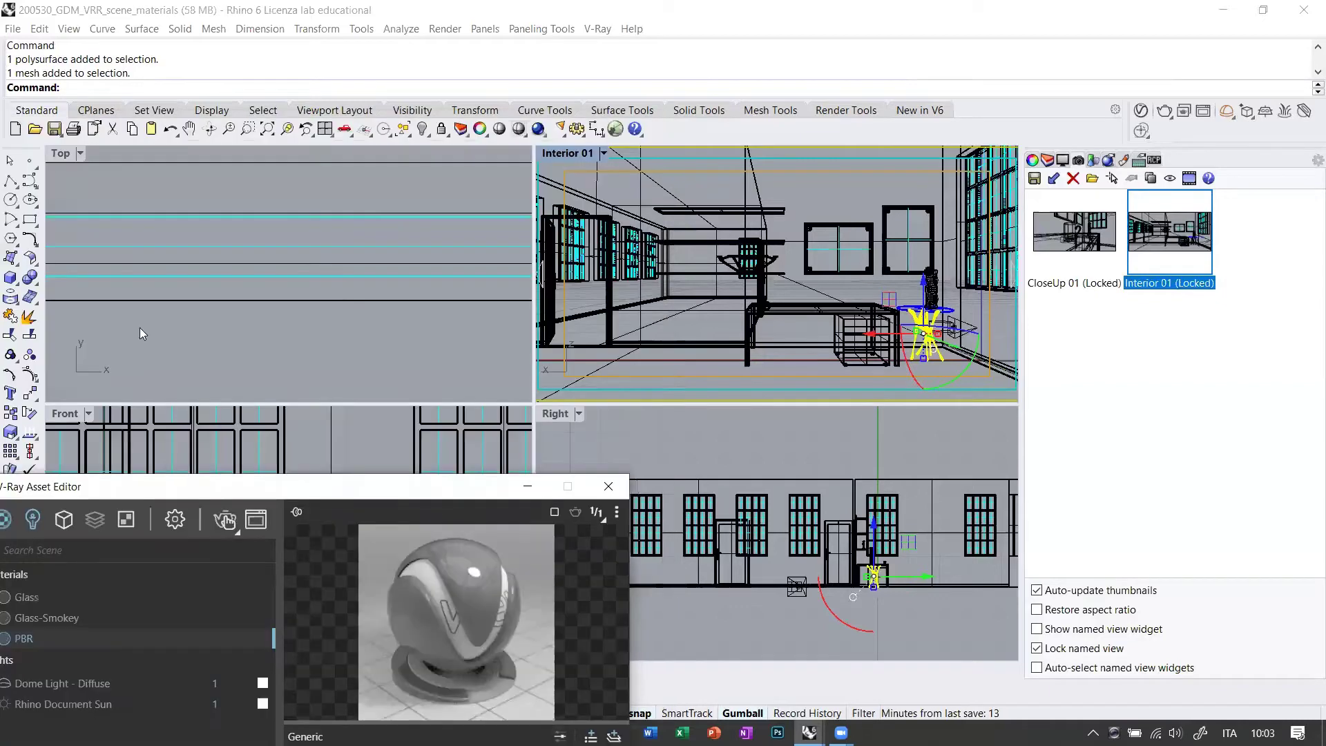
pyautogui.scroll(-10, 293, 297)
pyautogui.moveTo(296, 290); pyautogui.dragTo(316, 322, button='right')
pyautogui.scroll(-5, 316, 322)
pyautogui.moveTo(210, 272); pyautogui.dragTo(197, 326, button='right')
pyautogui.moveTo(197, 323); pyautogui.dragTo(277, 287)
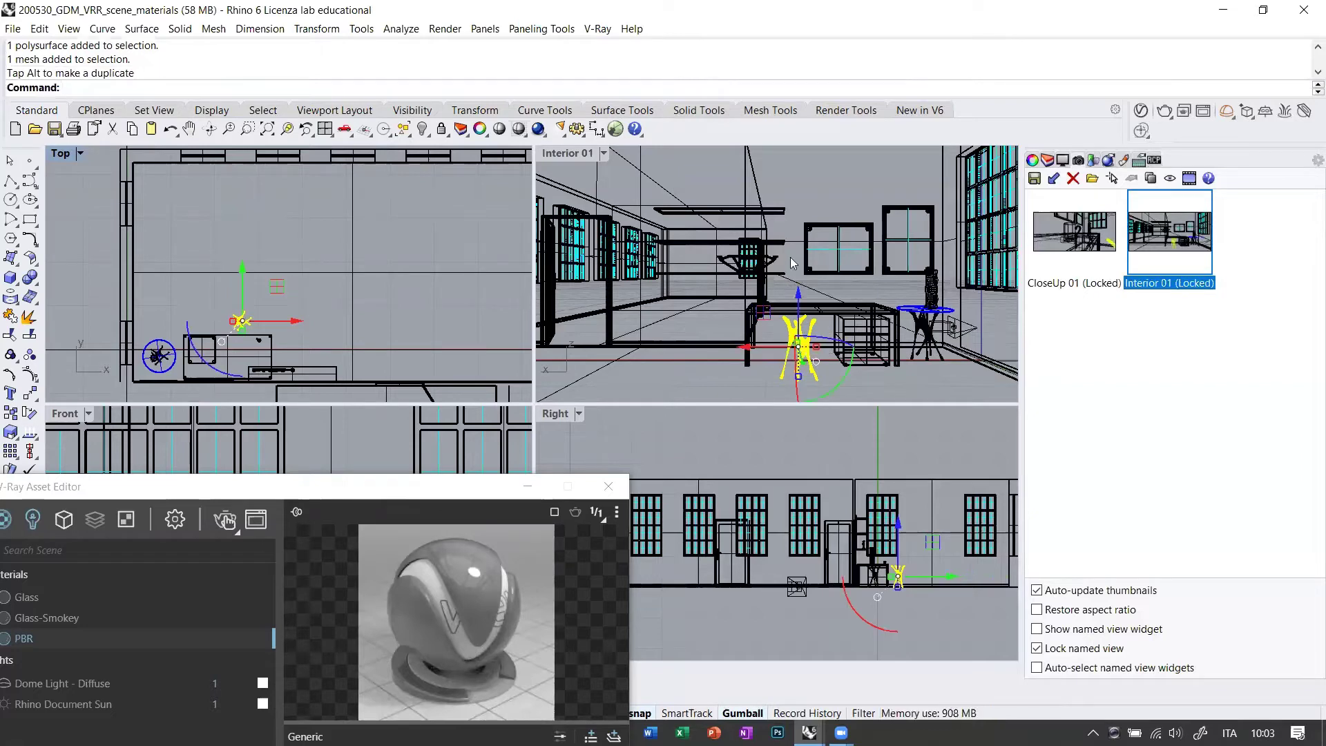
# Frame the copied base in the Interior 01 viewport, switch that viewport to V-Ray Interactive, and clear the selection.
pyautogui.scroll(5, 829, 324)
pyautogui.scroll(-5, 828, 318)
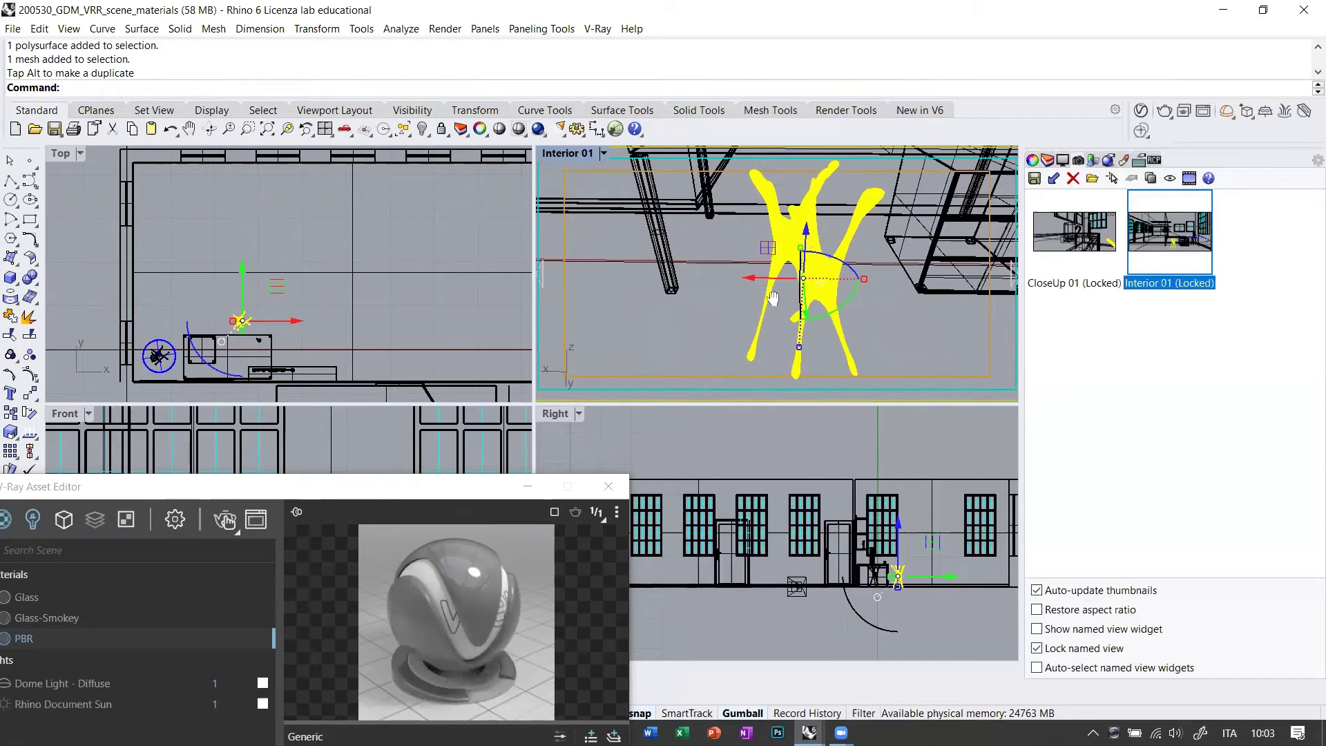
pyautogui.click(603, 153)
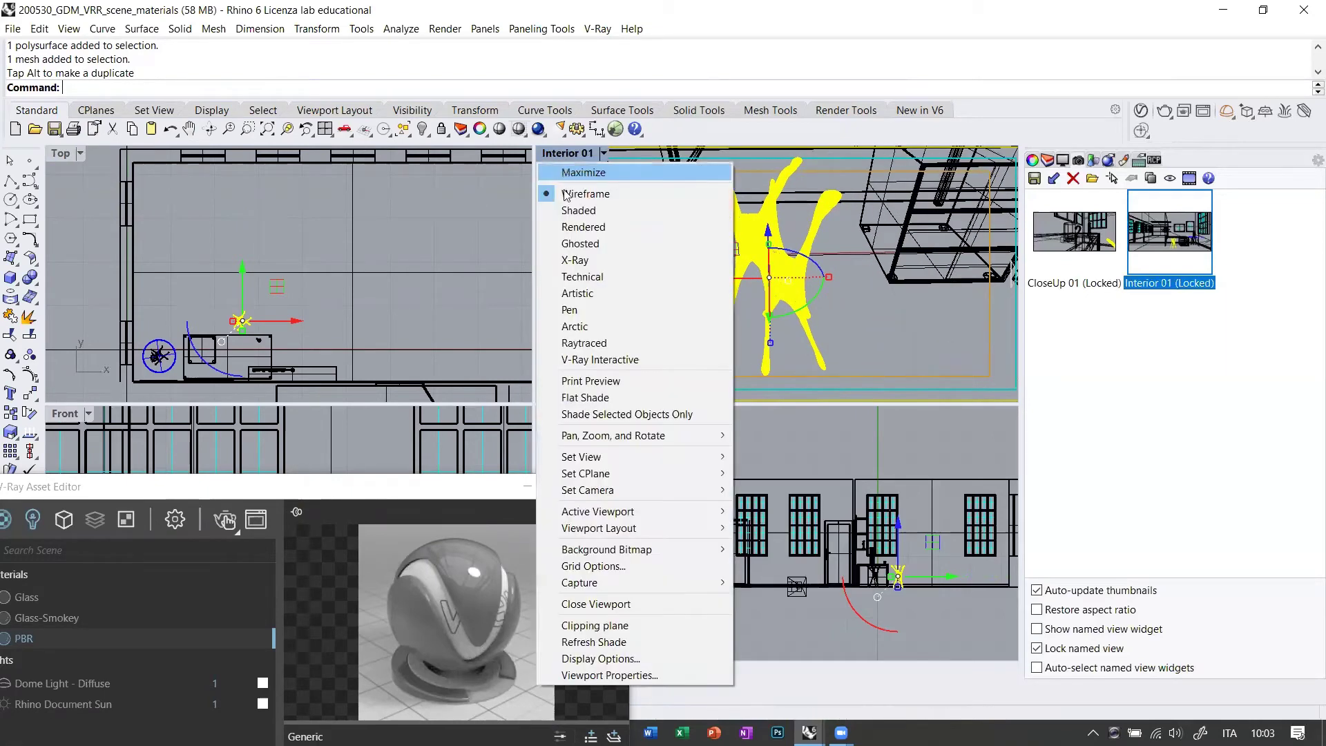
pyautogui.click(606, 359)
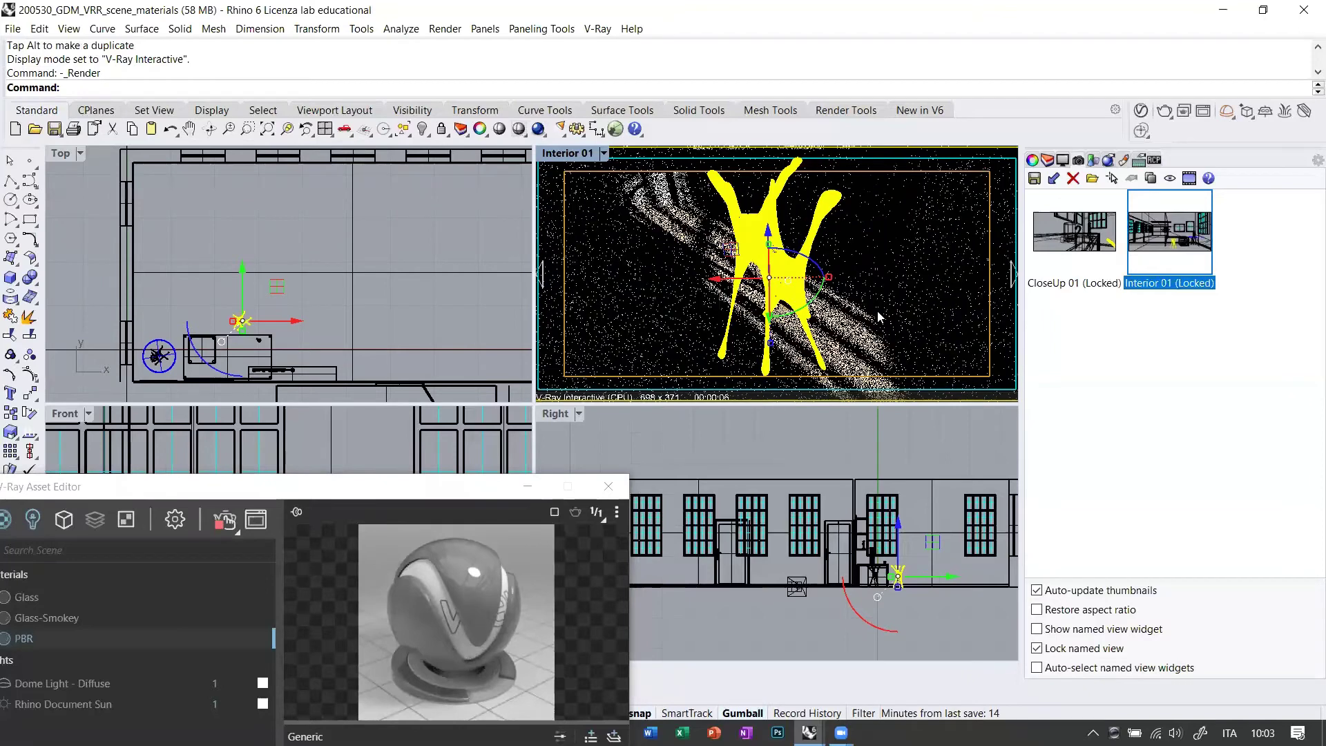
pyautogui.click(811, 216)
pyautogui.keyDown('ctrl'); pyautogui.click(812, 217); pyautogui.keyUp('ctrl')
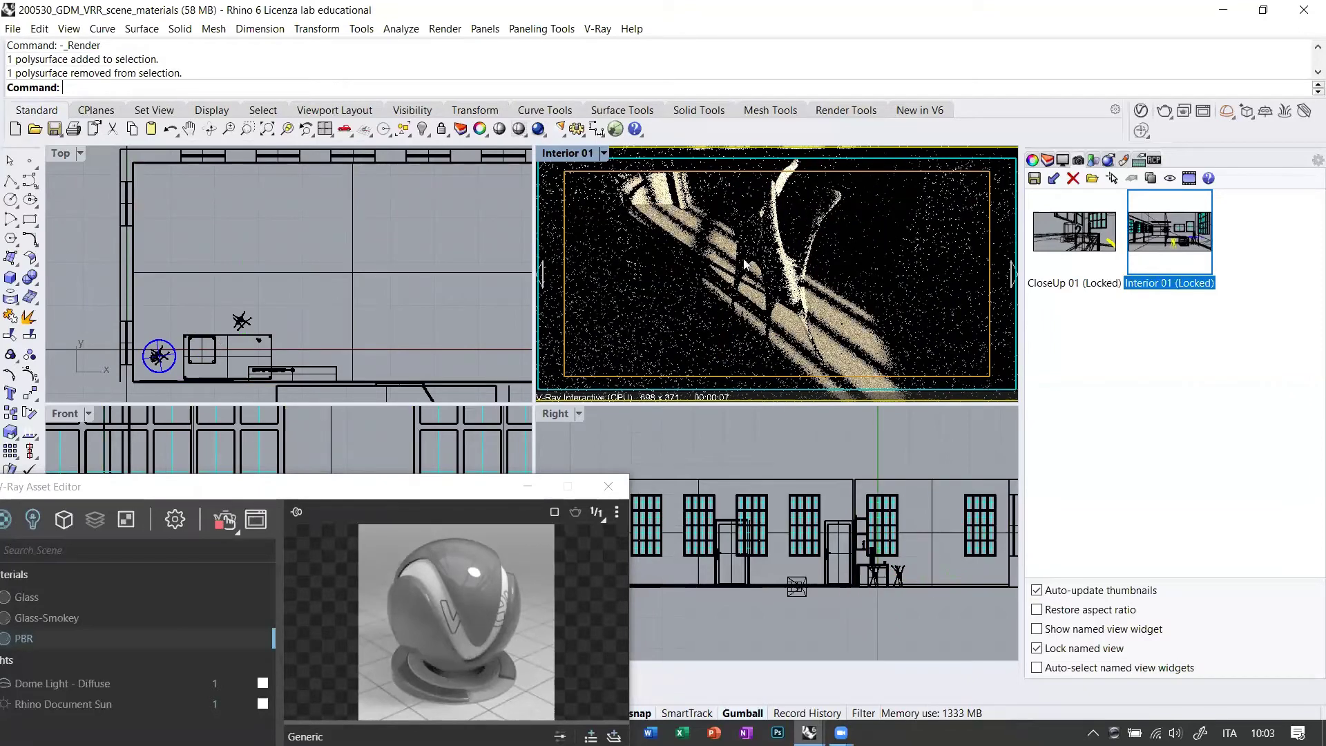
# Shift the copied base slightly along the X axis in the Top view and deselect it.
pyautogui.click(243, 322)
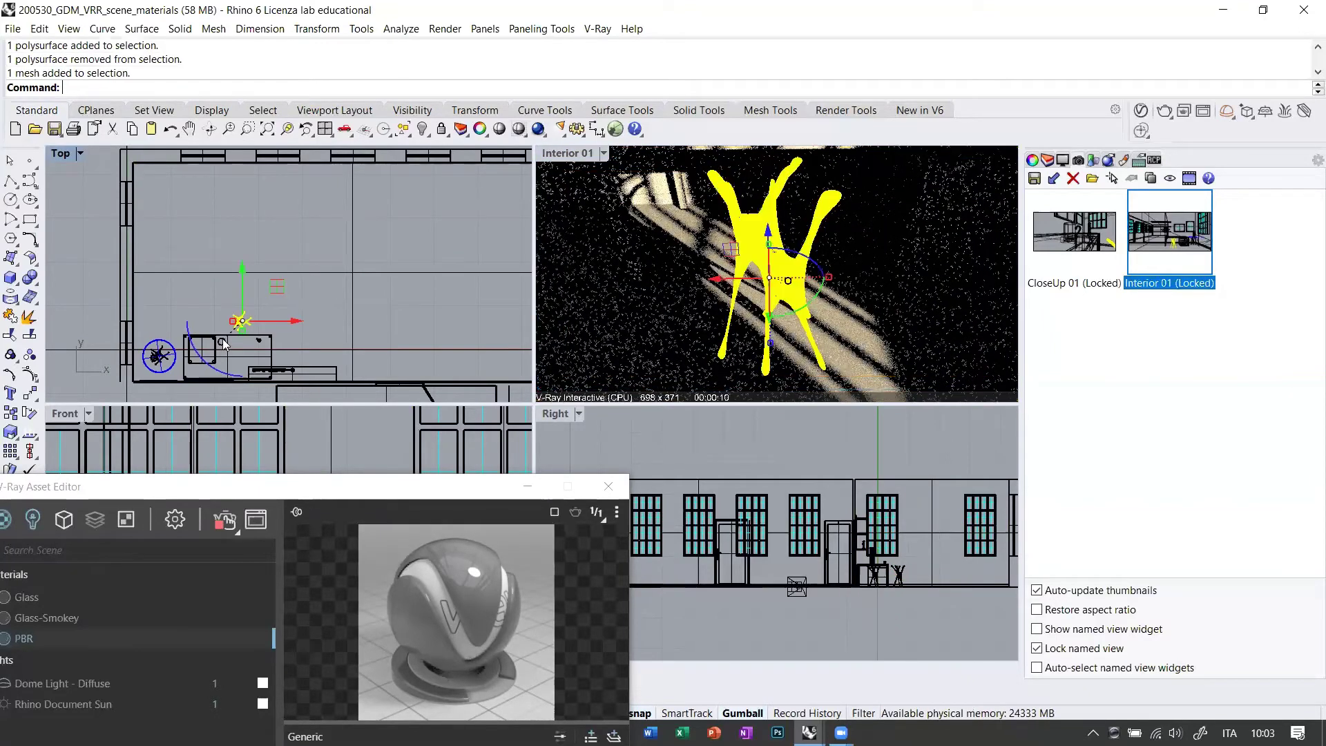
pyautogui.scroll(2, 228, 337)
pyautogui.moveTo(288, 314); pyautogui.dragTo(279, 314)
pyautogui.click(355, 263)
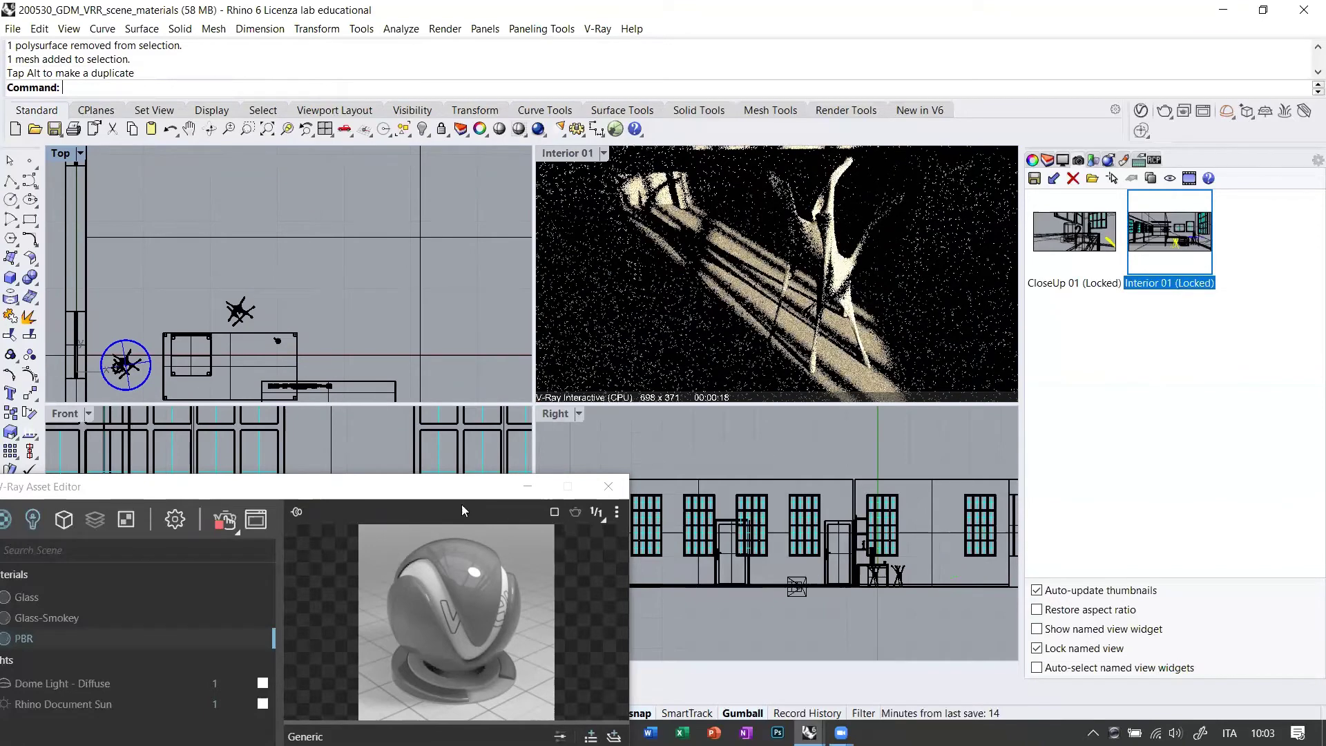
pyautogui.moveTo(450, 492); pyautogui.dragTo(485, 95)
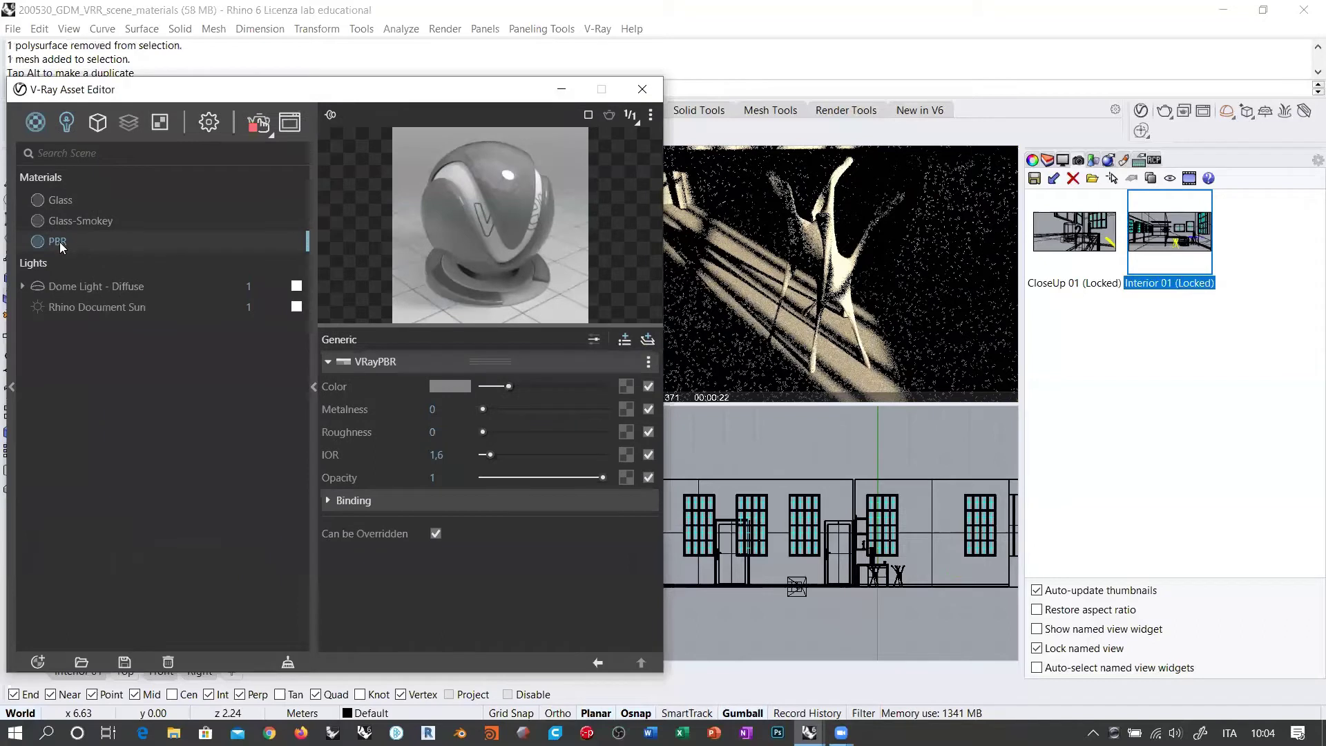
pyautogui.rightClick(60, 242)
pyautogui.press('Escape')
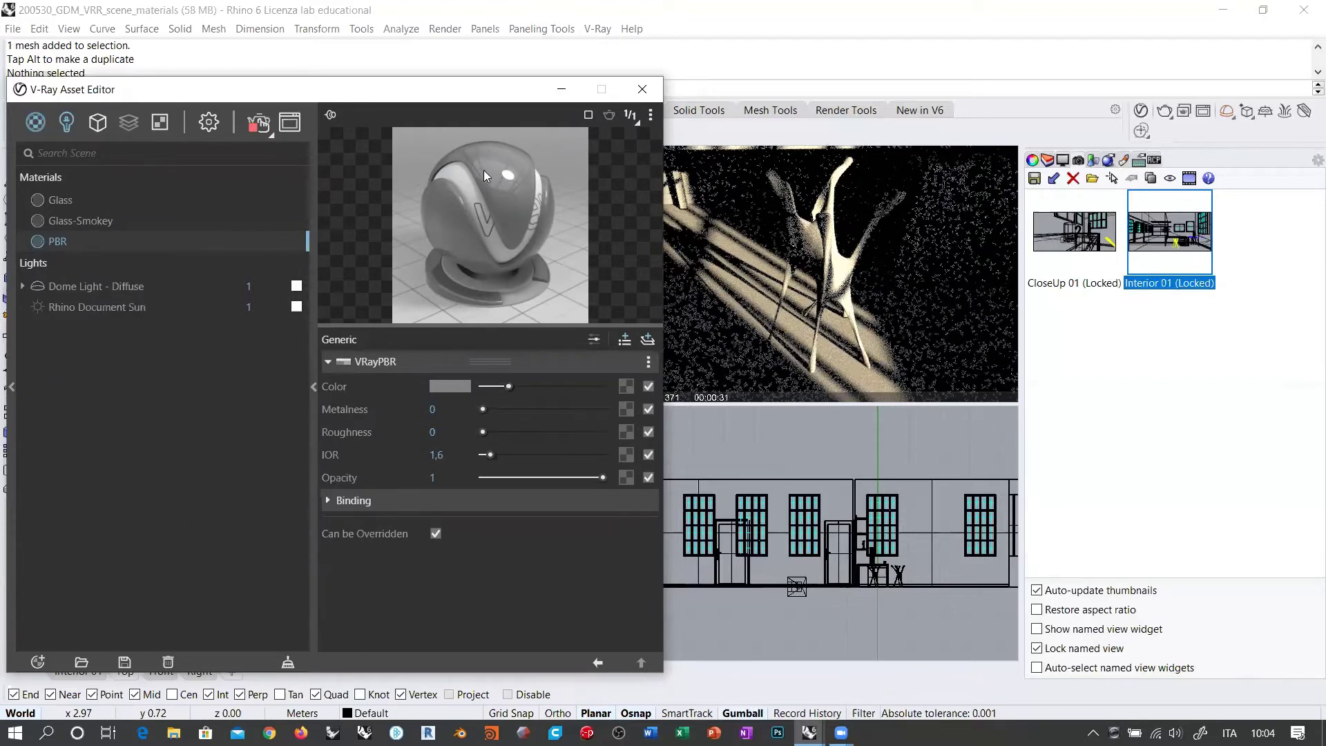
# Switch the Interior 01 viewport to wireframe and back to V-Ray Interactive to restart the live render.
pyautogui.click(568, 154)
pyautogui.click(567, 156)
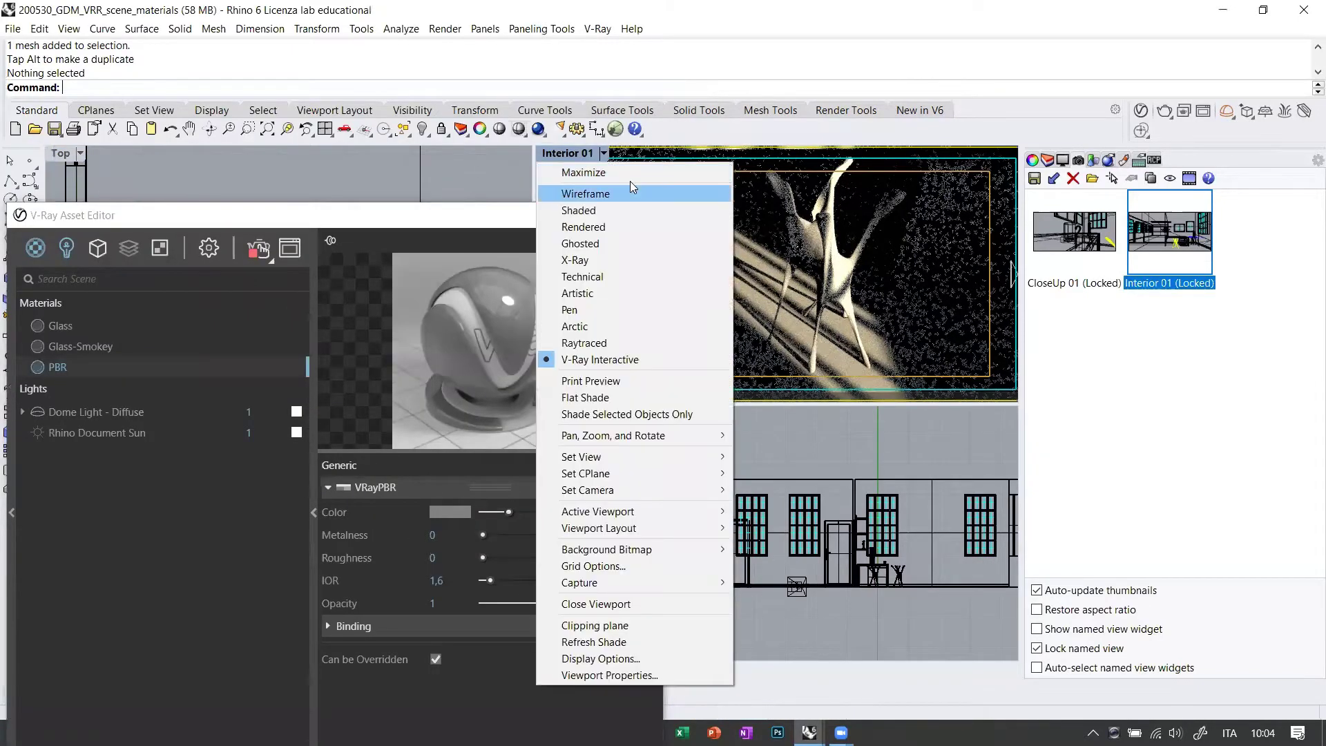
pyautogui.click(629, 185)
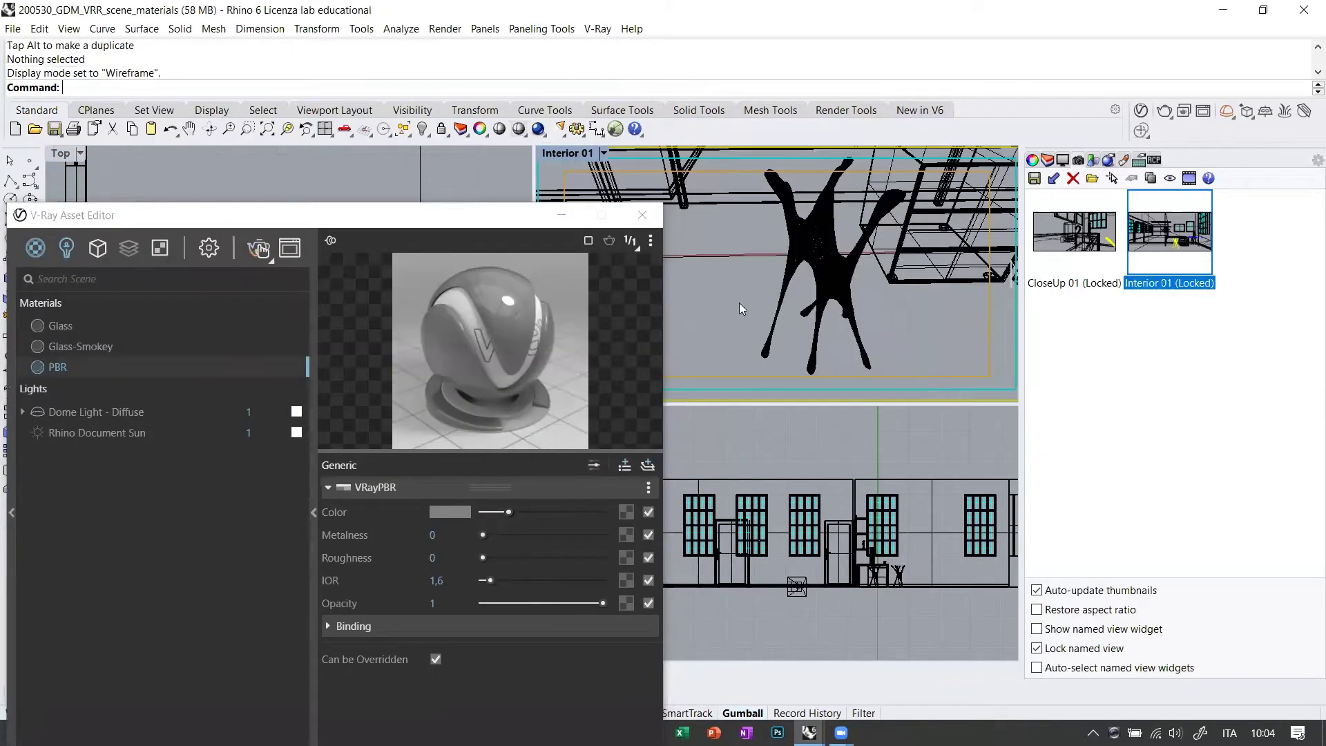
pyautogui.click(555, 153)
pyautogui.click(591, 359)
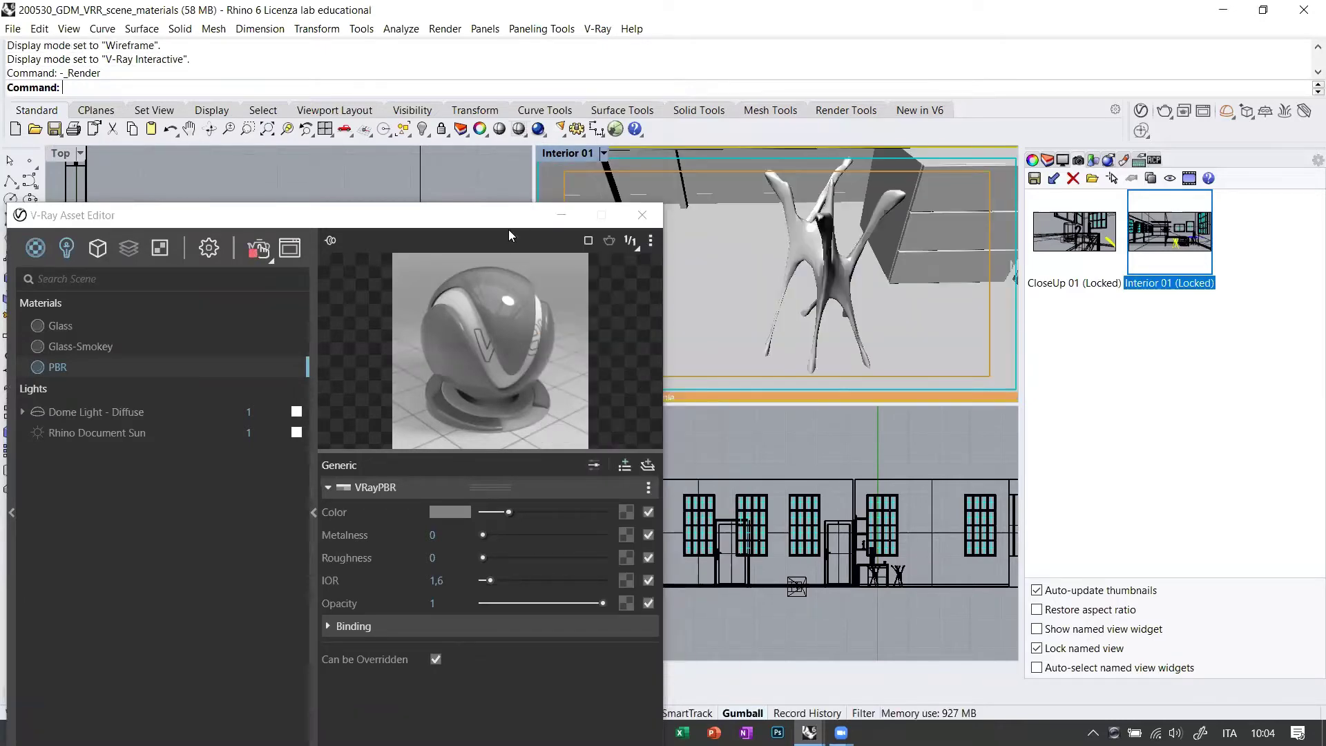
# Apply the PBR material to the copied table base in the Interior 01 view and clear the selection.
pyautogui.moveTo(509, 221); pyautogui.dragTo(509, 109)
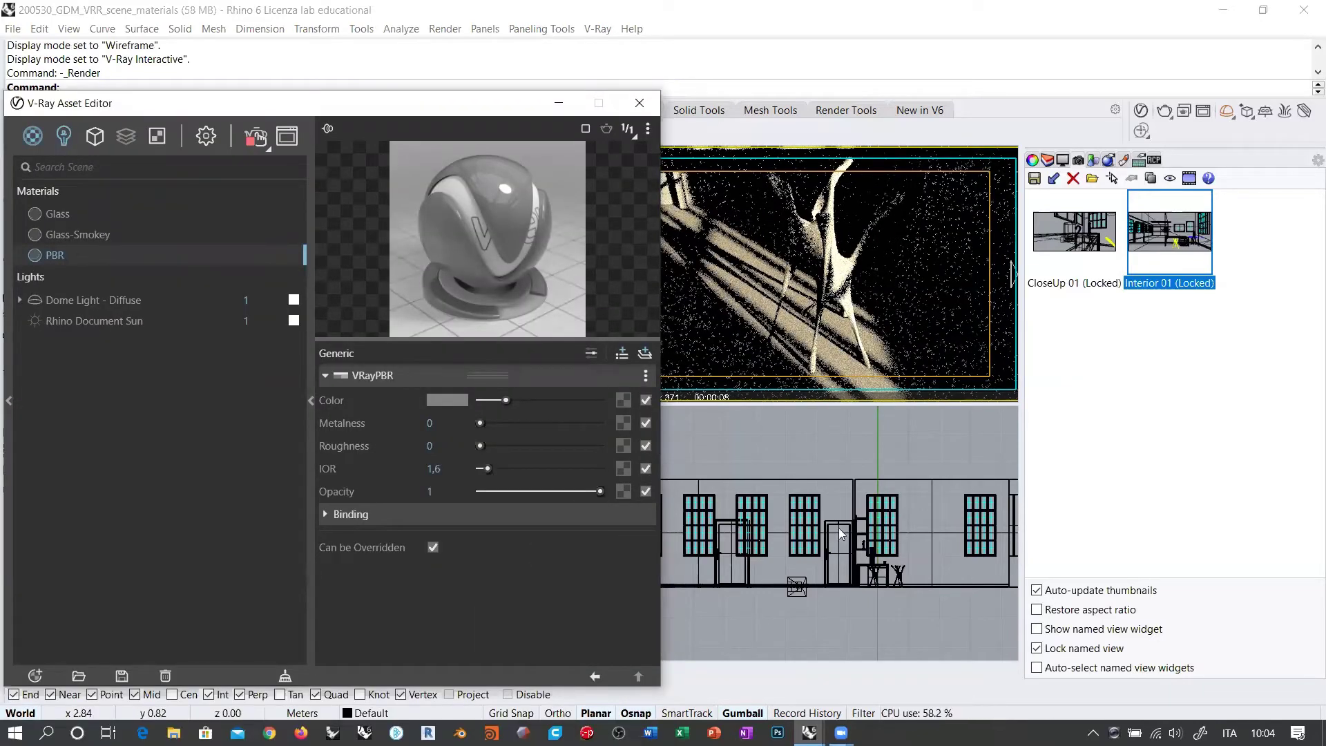
pyautogui.click(839, 287)
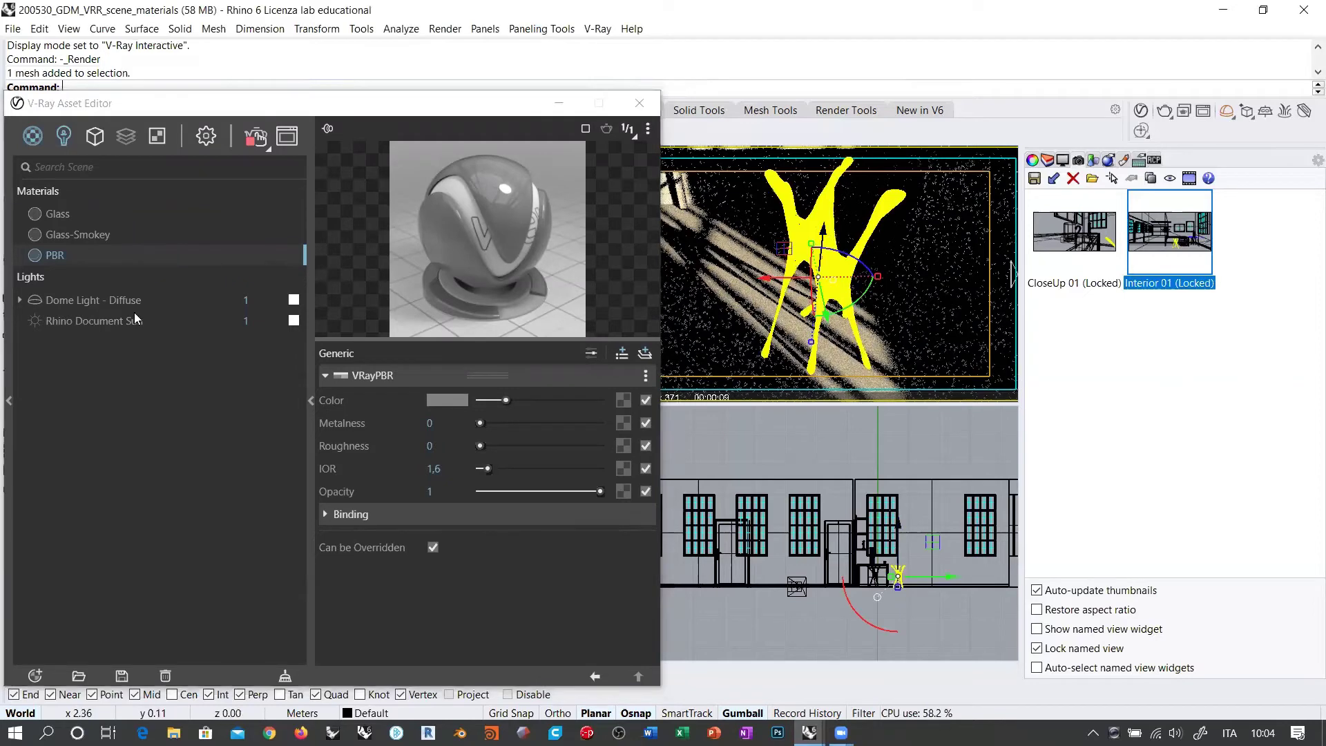
pyautogui.rightClick(50, 254)
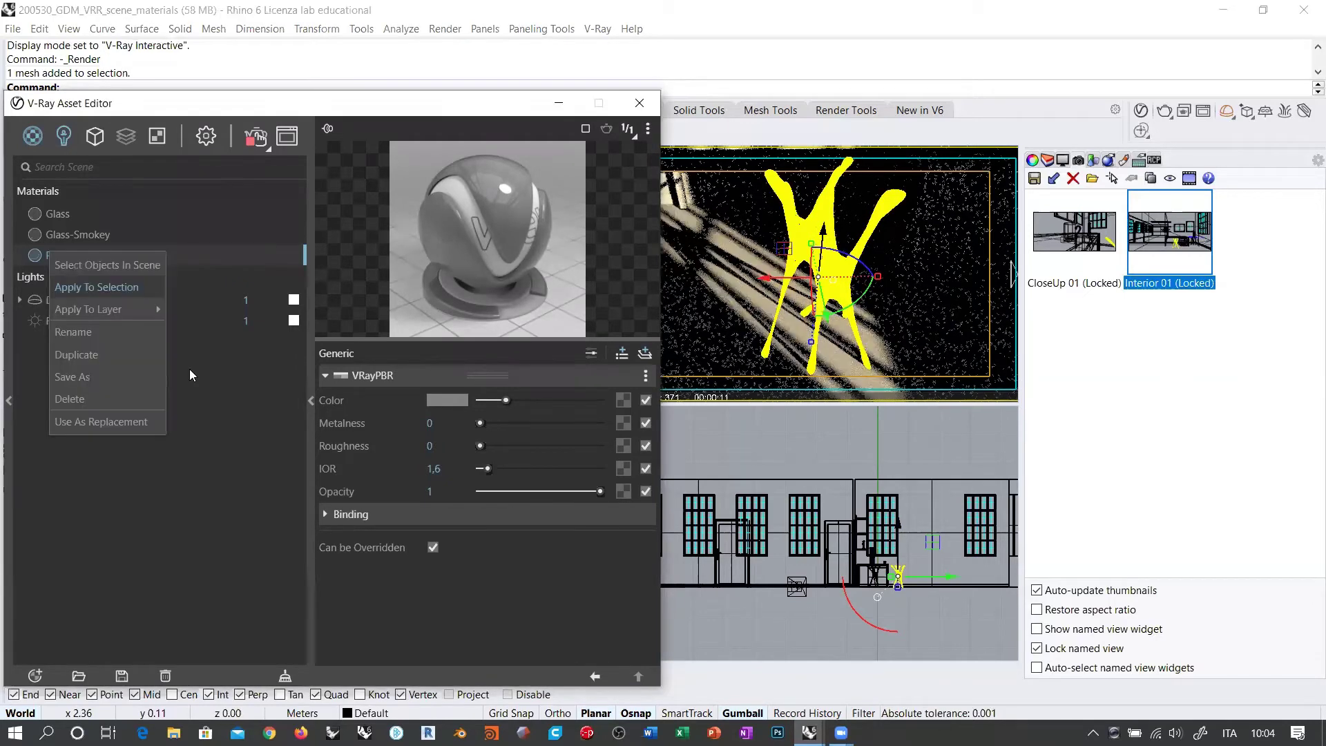
pyautogui.click(616, 355)
pyautogui.click(738, 302)
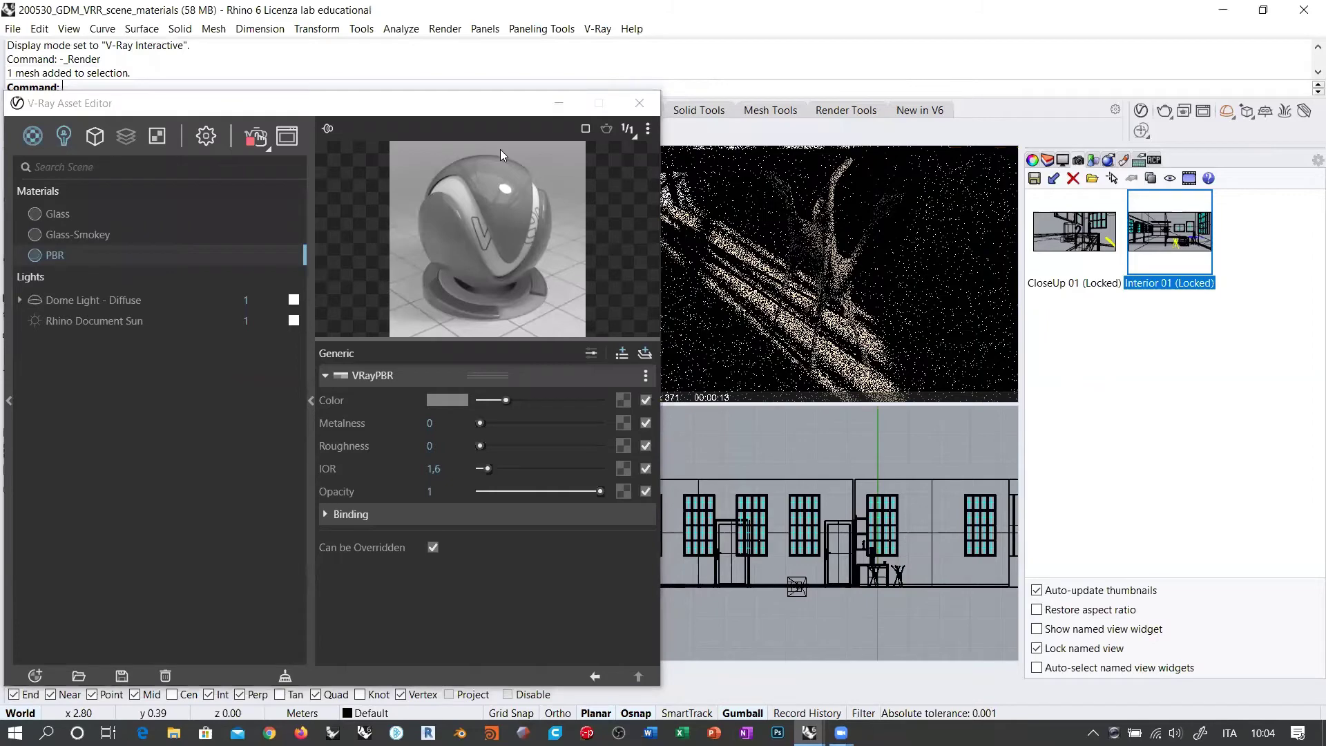
# Set the PBR material's Metalness to 1 and its Roughness to 0.2.
pyautogui.moveTo(445, 103); pyautogui.dragTo(446, 222)
pyautogui.click(444, 222)
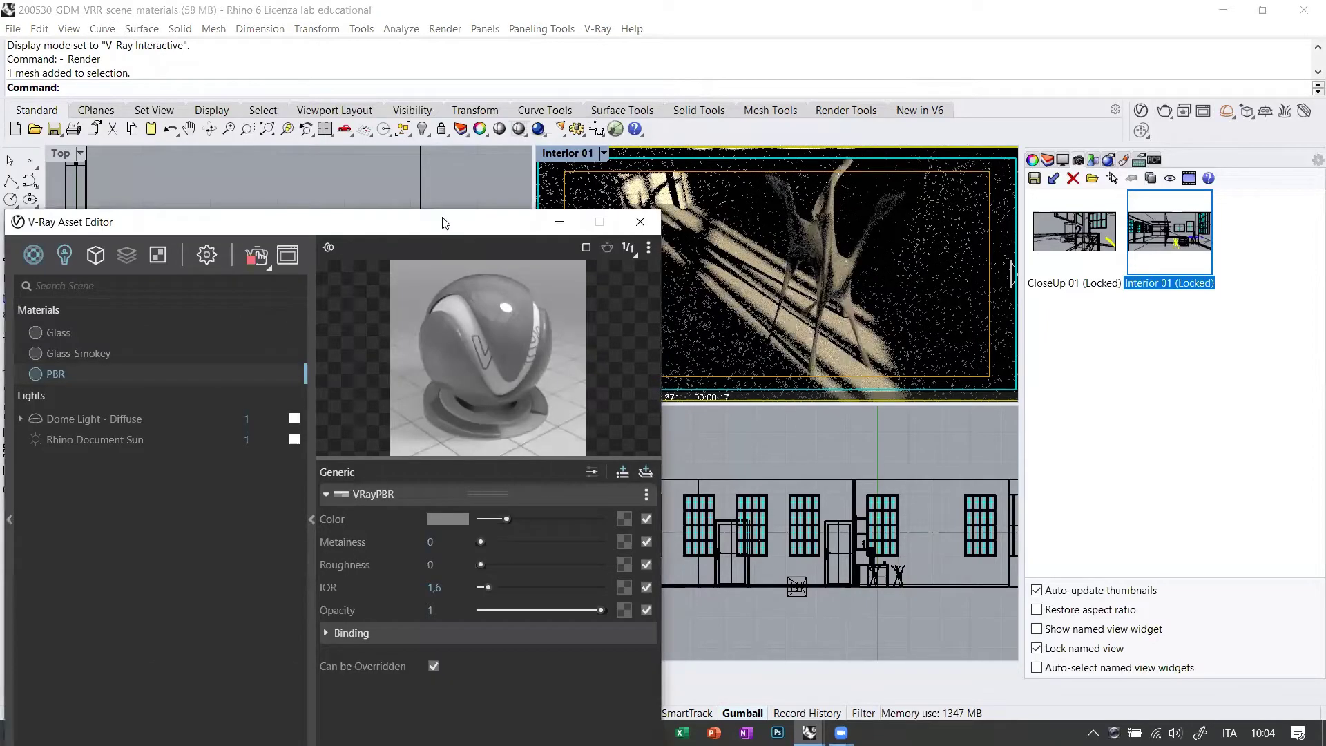
pyautogui.moveTo(442, 221); pyautogui.dragTo(447, 109)
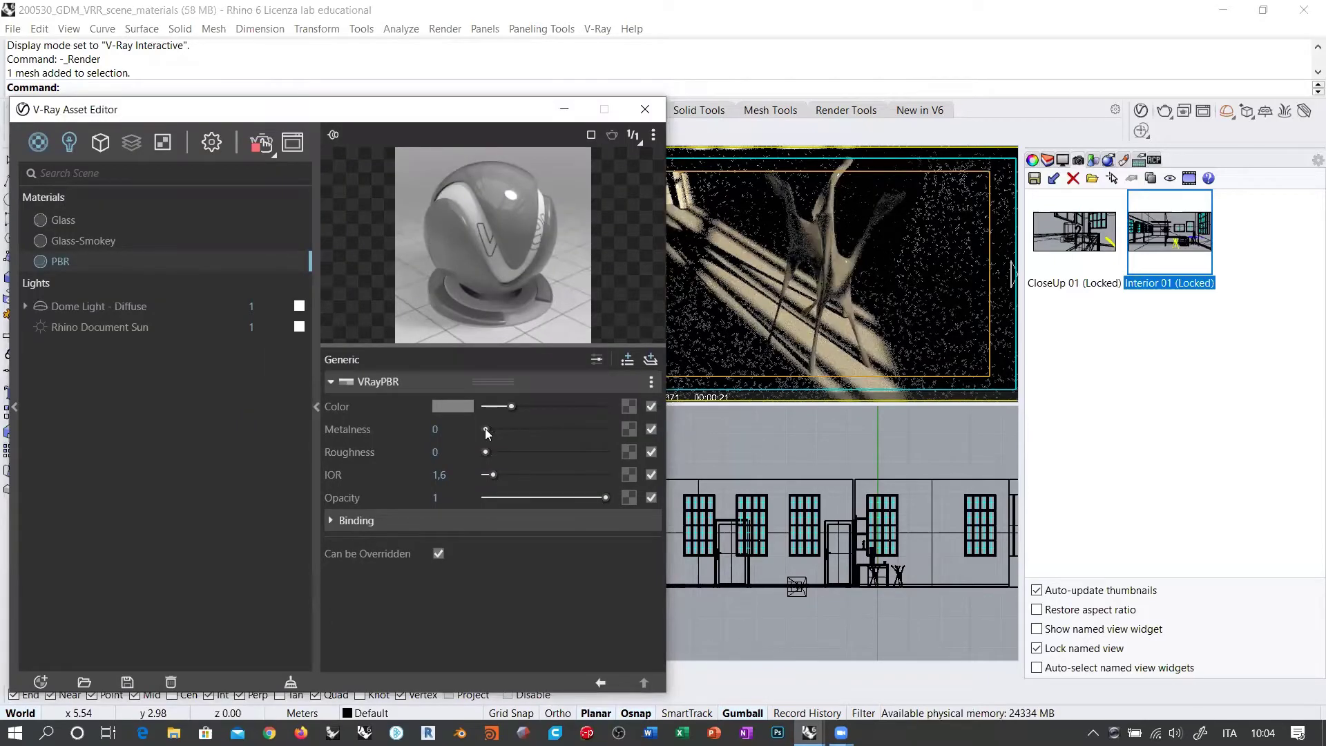
pyautogui.moveTo(485, 429); pyautogui.dragTo(605, 429)
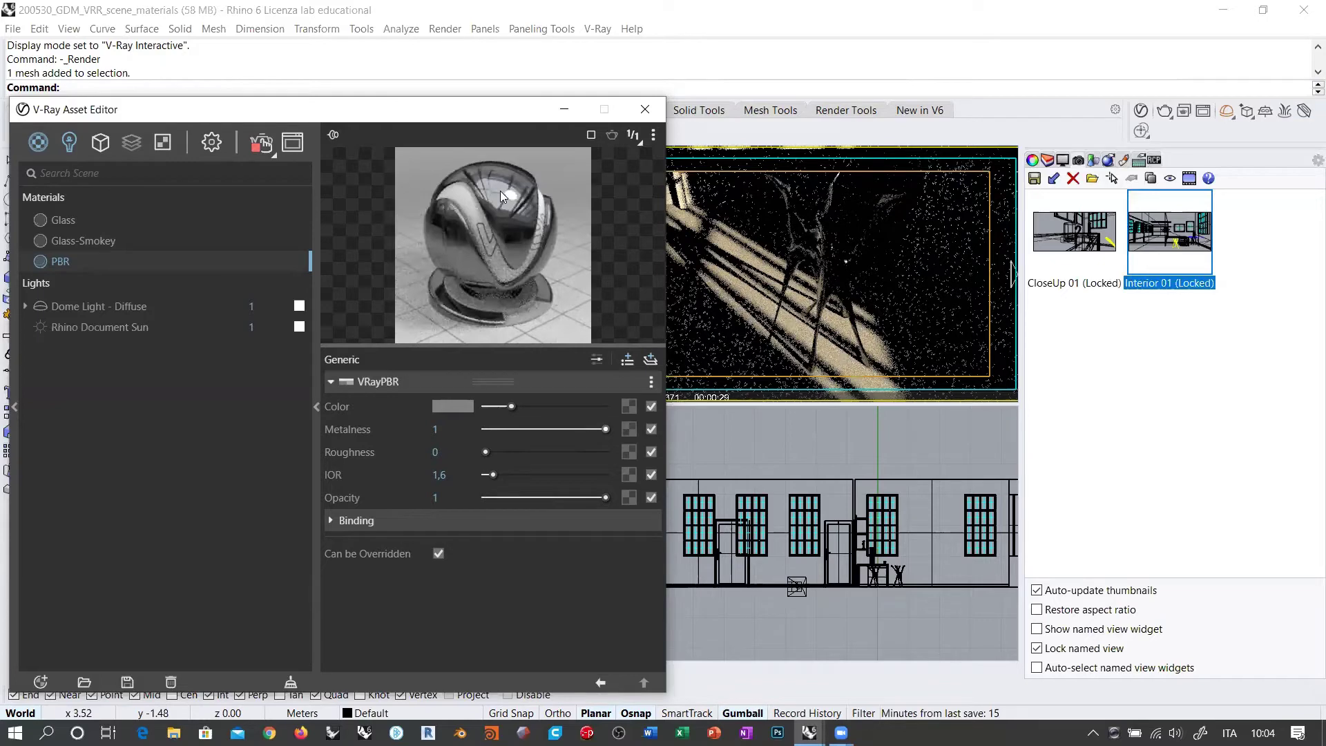
pyautogui.moveTo(491, 456); pyautogui.dragTo(500, 452)
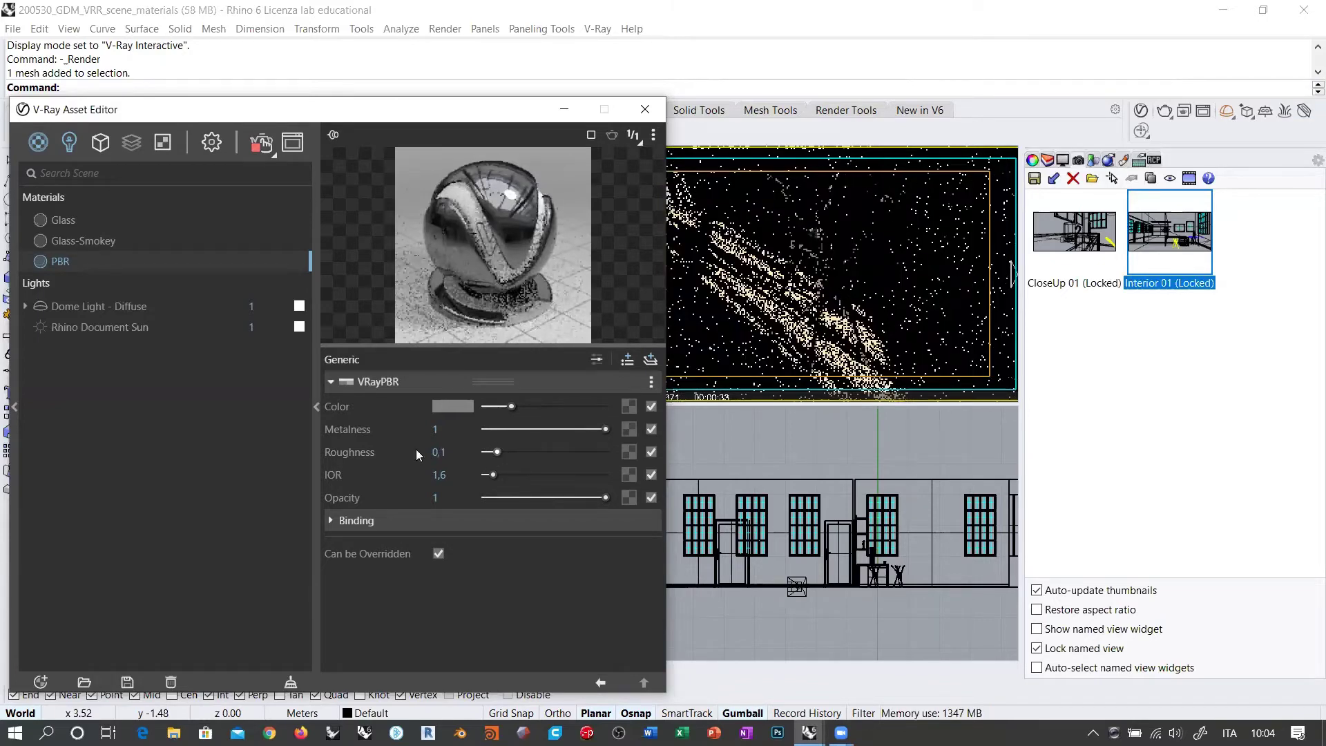
pyautogui.scroll(1, 412, 462)
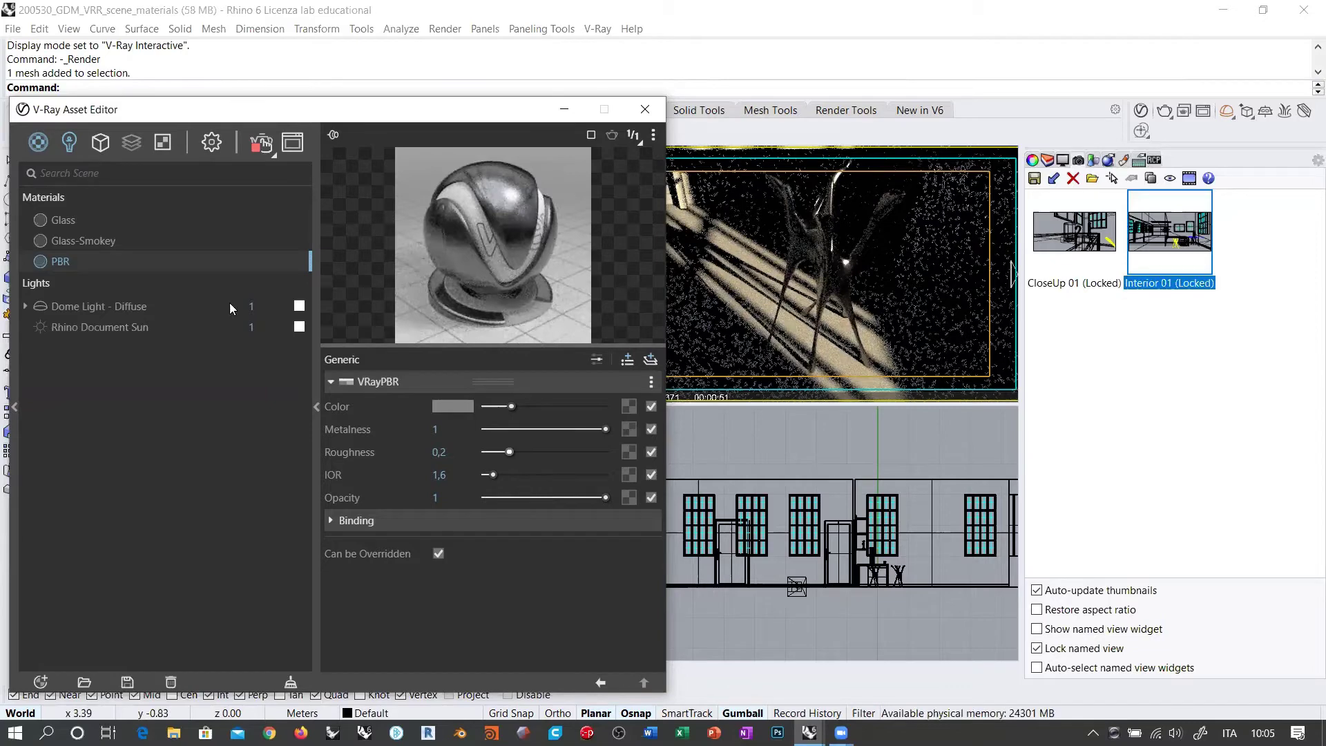
# Zoom in on the copied base in Interior 01 and deselect it to examine its metallic finish in the live render.
pyautogui.moveTo(373, 109); pyautogui.dragTo(359, 369)
pyautogui.click(561, 156)
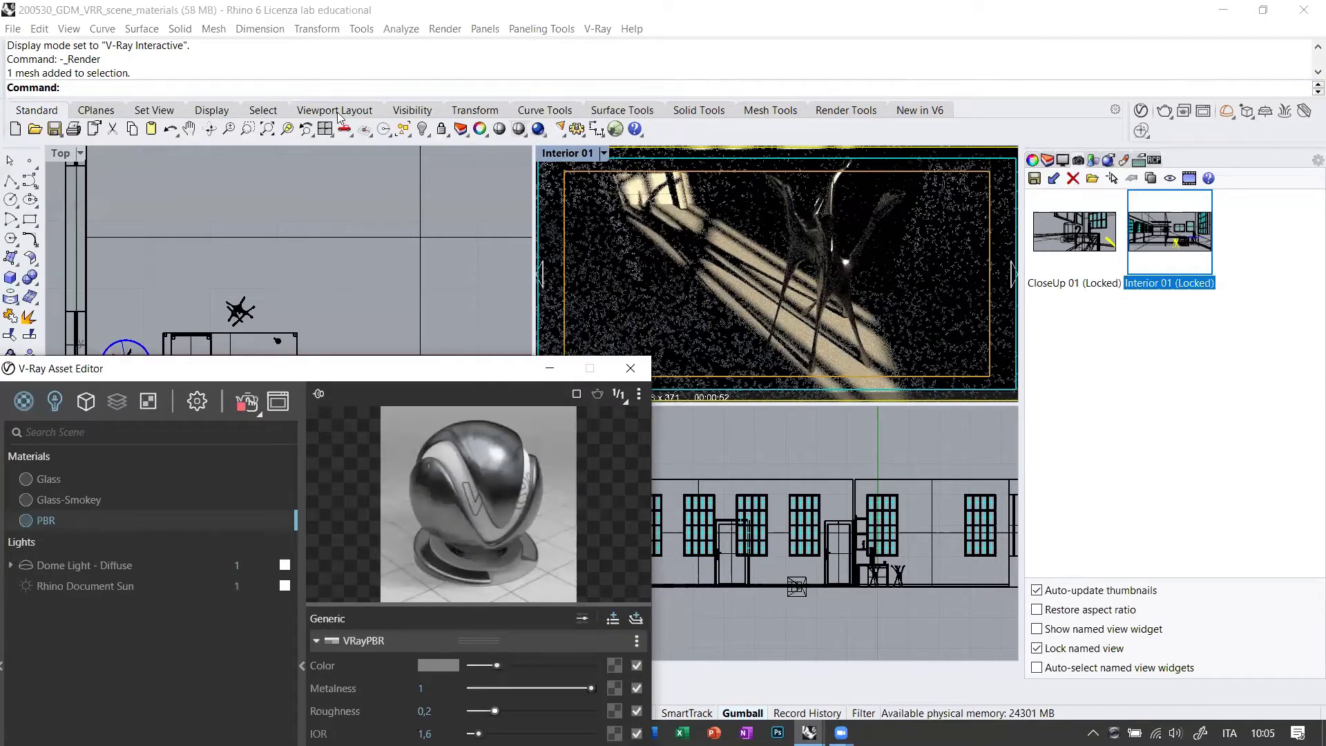
pyautogui.click(289, 129)
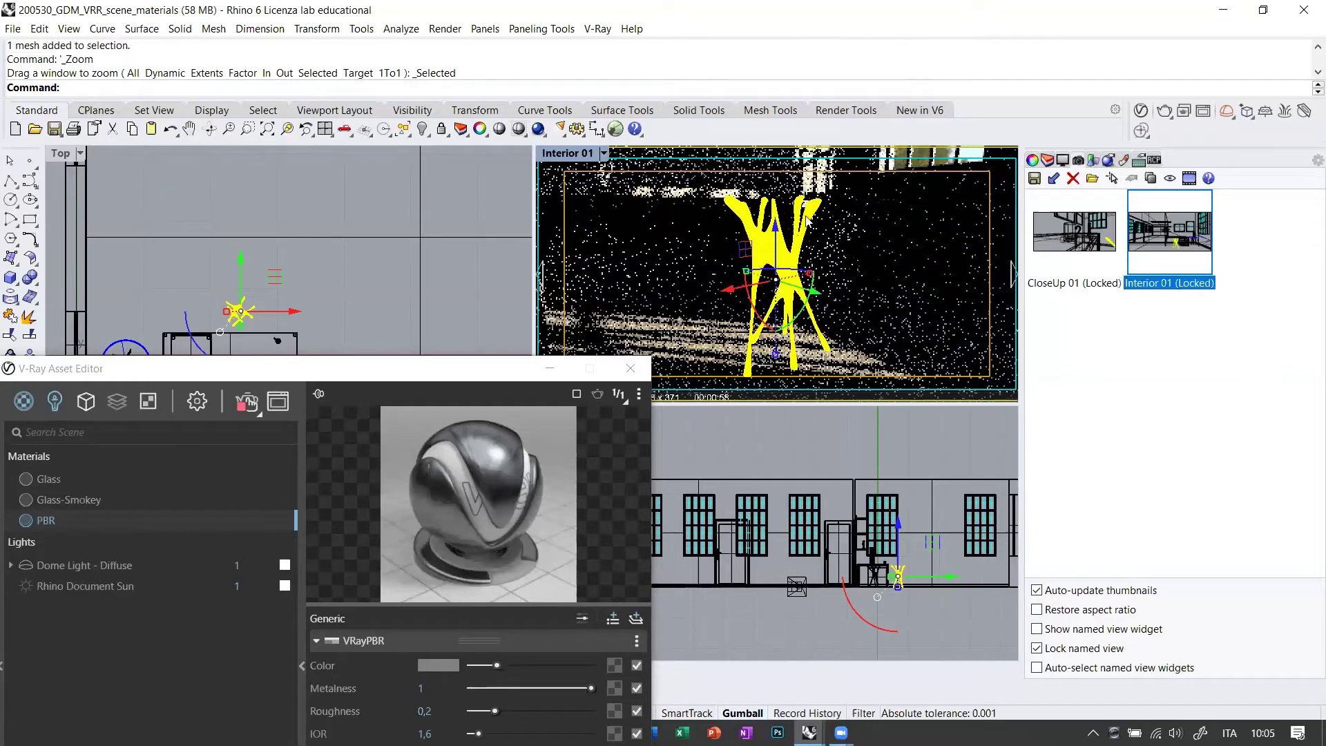
pyautogui.scroll(4, 808, 228)
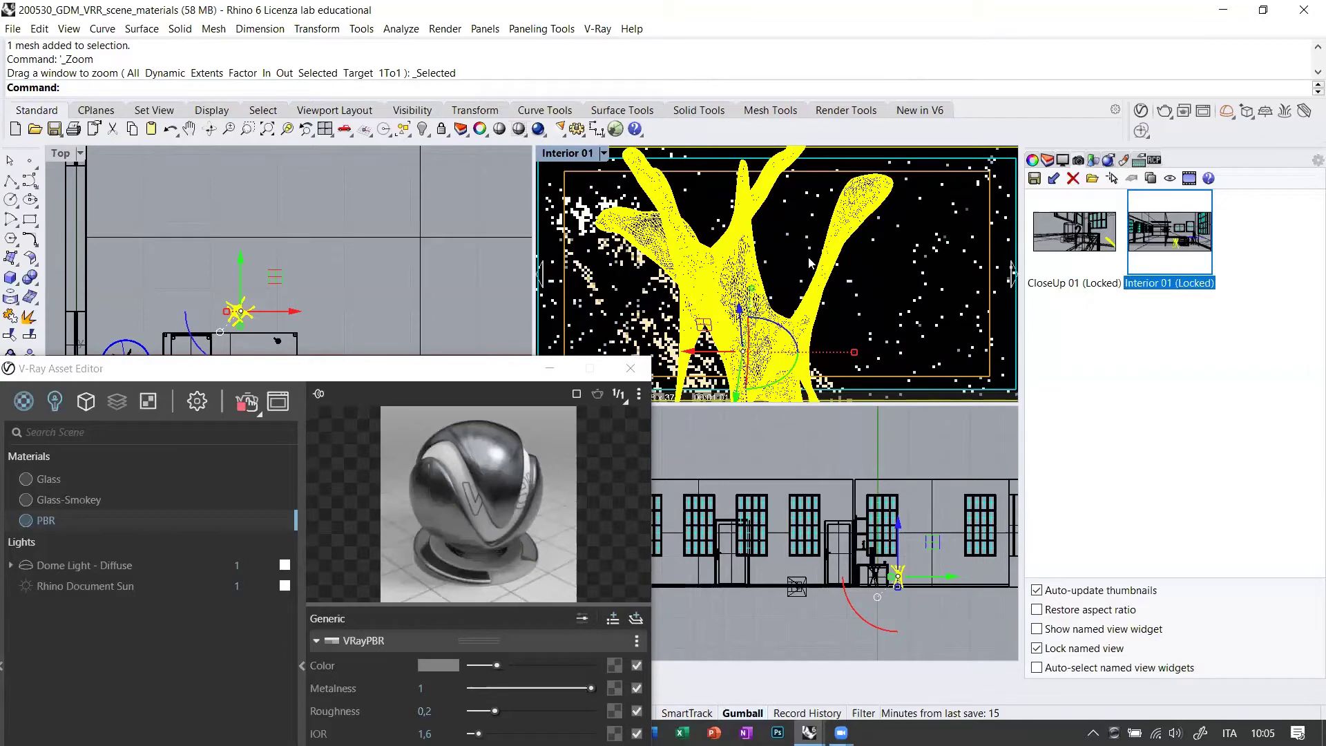
pyautogui.scroll(-2, 810, 263)
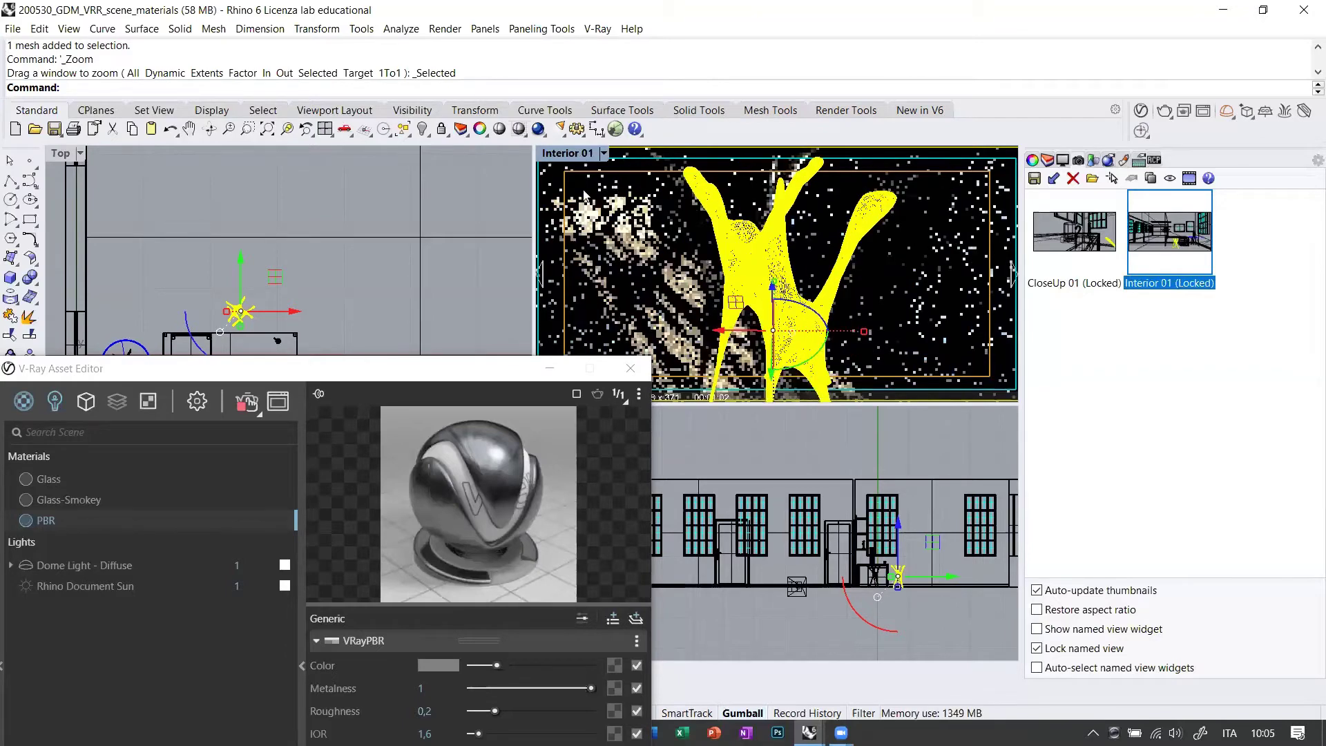
pyautogui.click(583, 153)
pyautogui.click(461, 263)
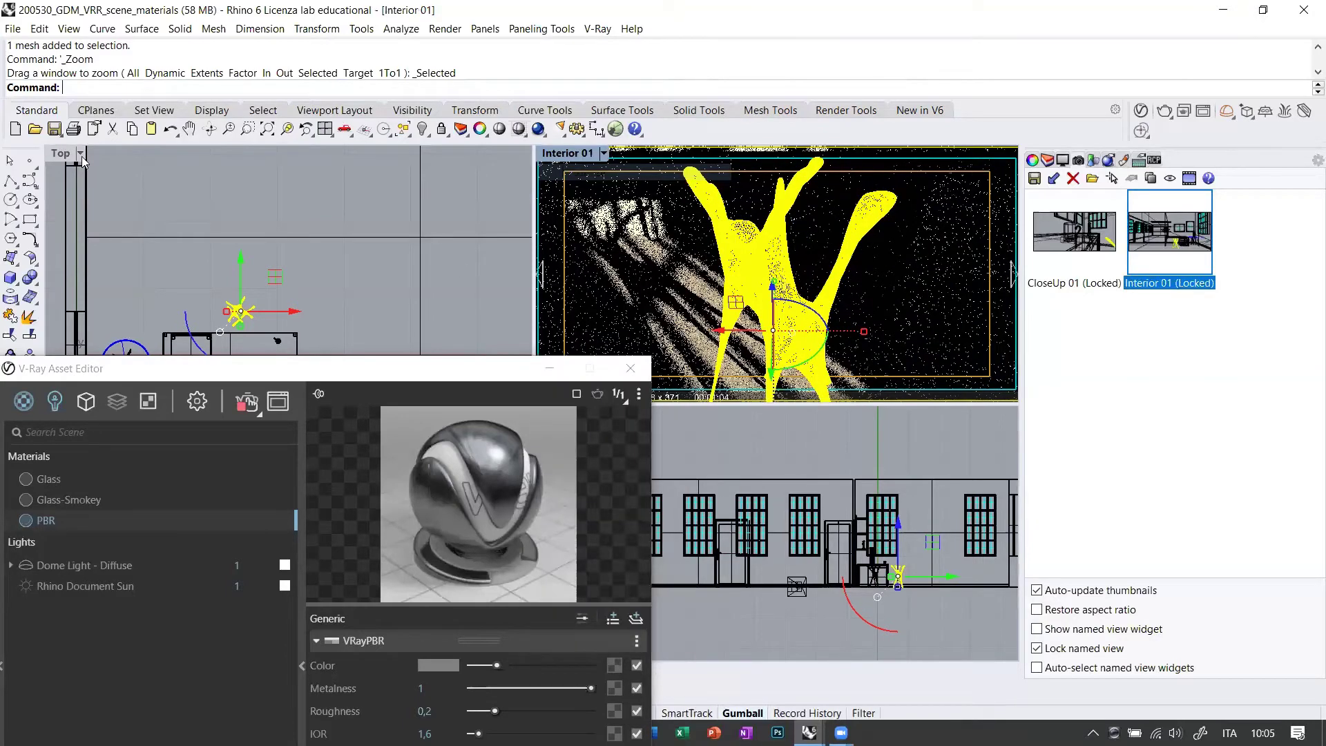
pyautogui.hotkey('ctrl', 'm')
pyautogui.hotkey('ctrl', 'm')
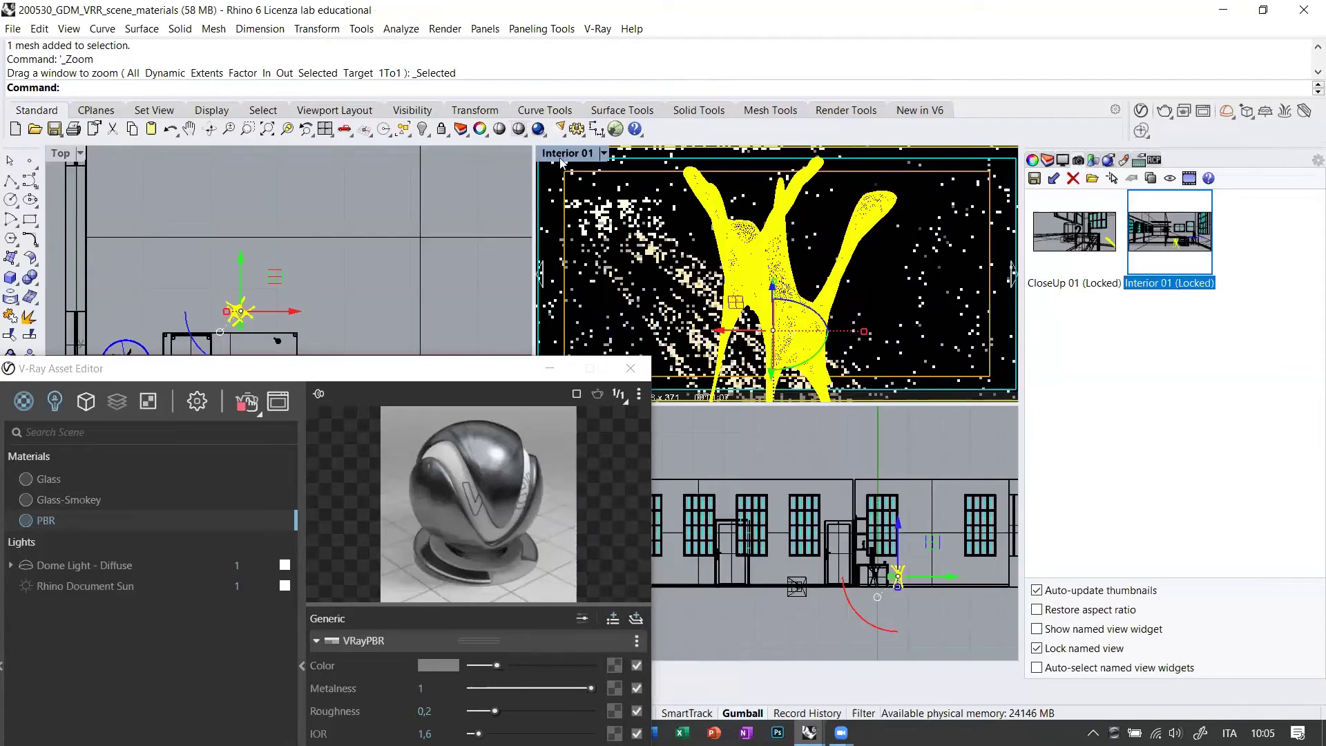
pyautogui.press('Escape')
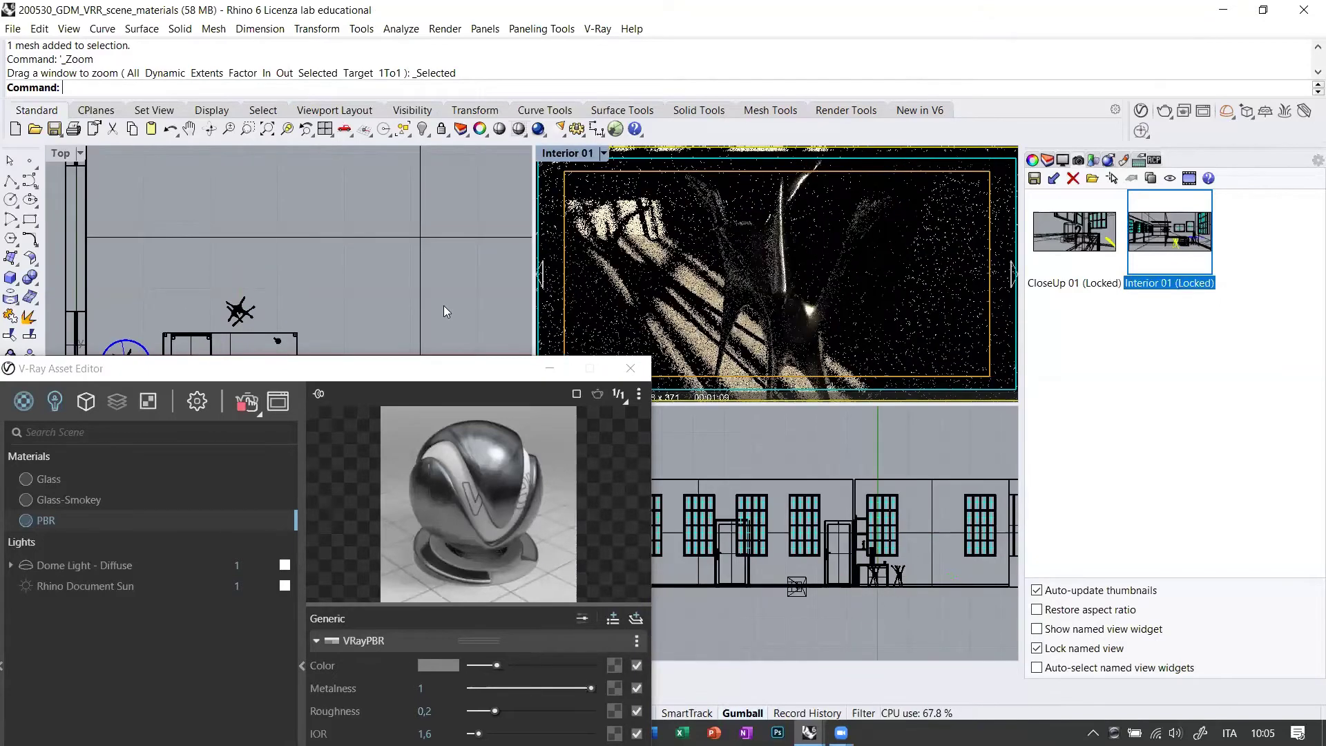
pyautogui.click(497, 375)
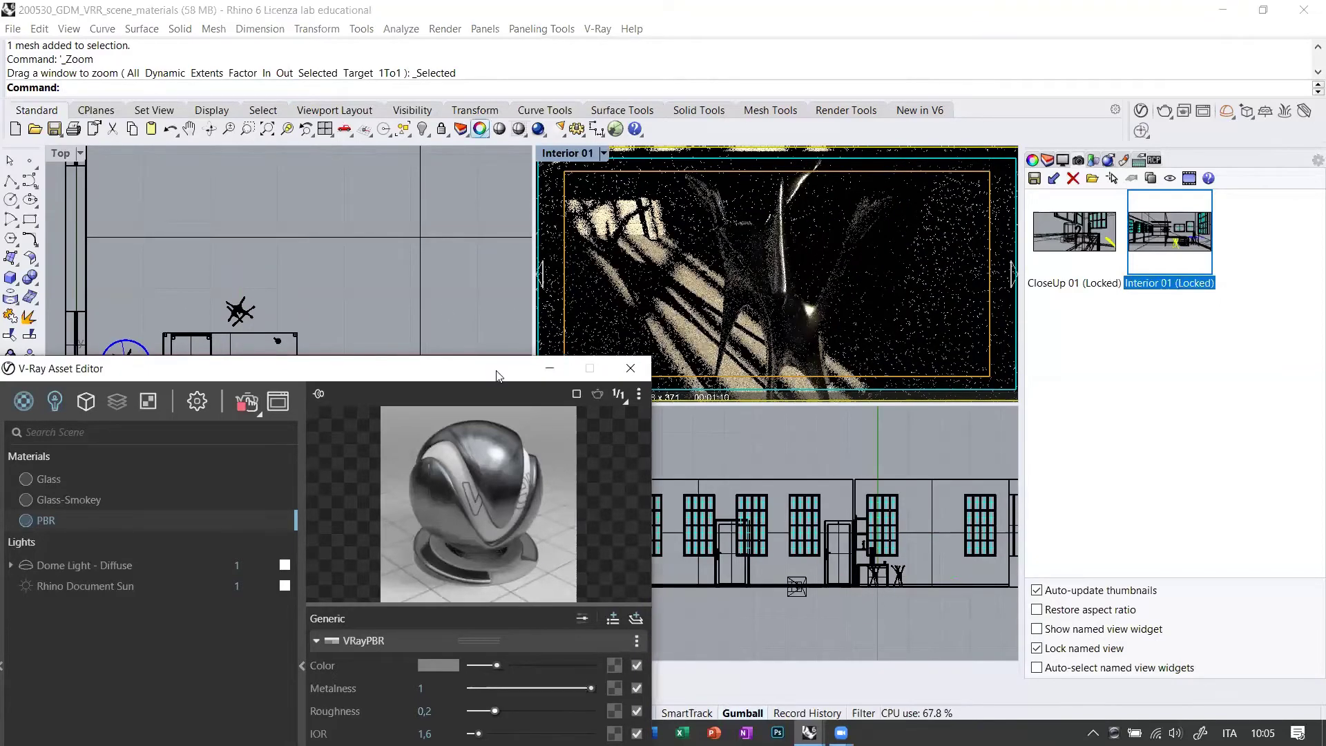
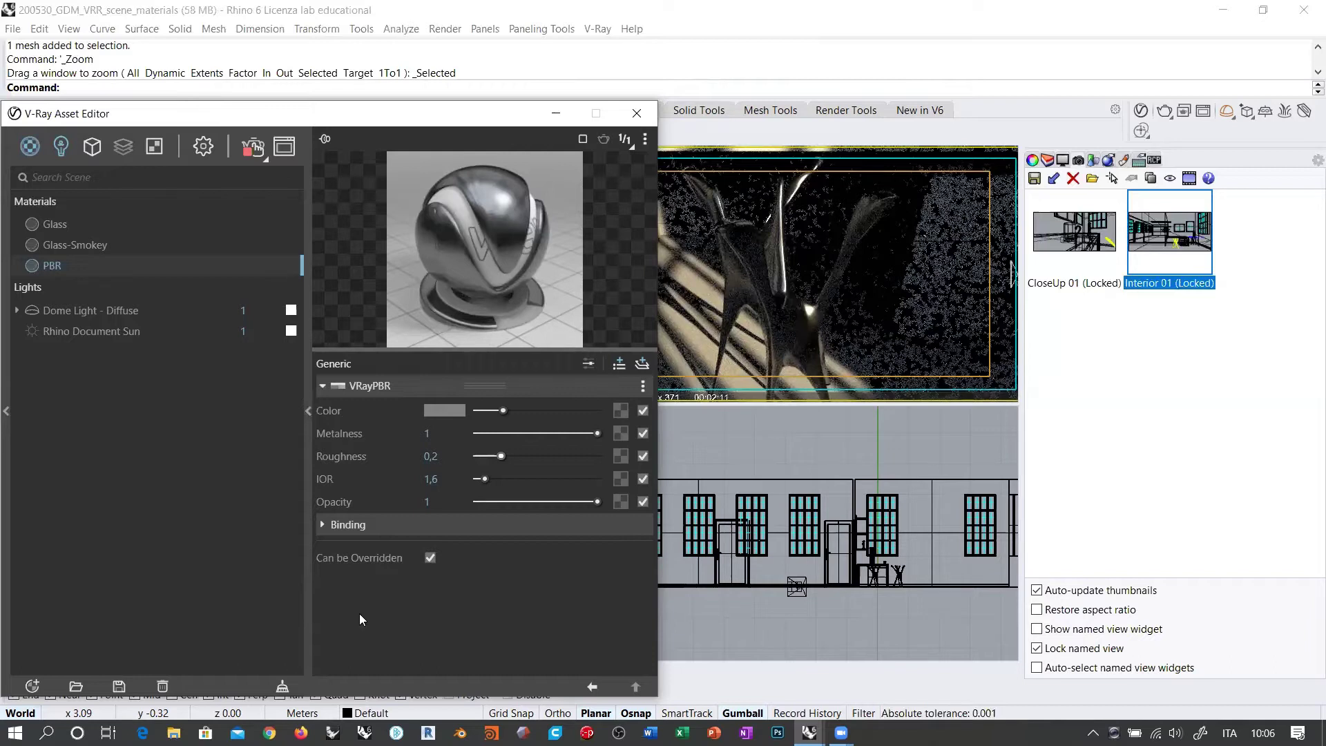
# Create a Generic V-Ray material, apply it to the copied table base in the Interior 01 view, and clear the selection.
pyautogui.click(33, 685)
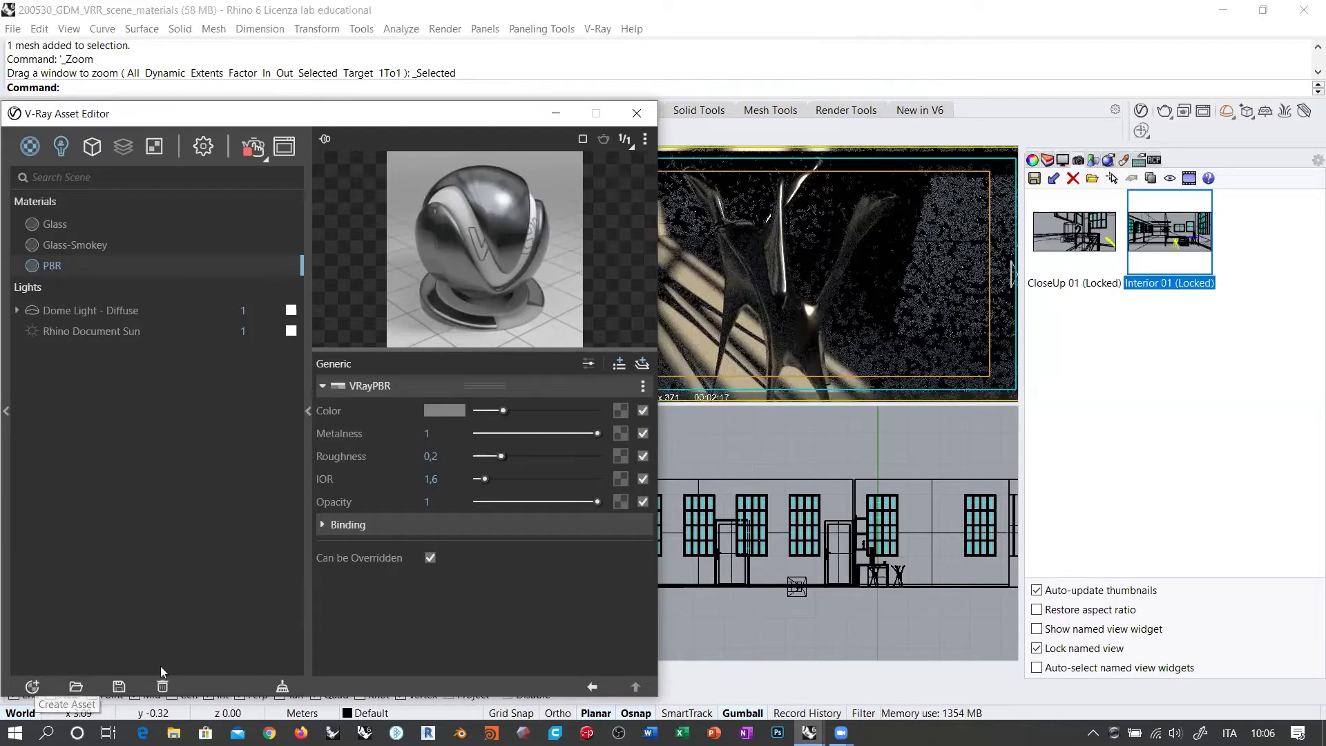
pyautogui.moveTo(69, 664)
pyautogui.click(185, 373)
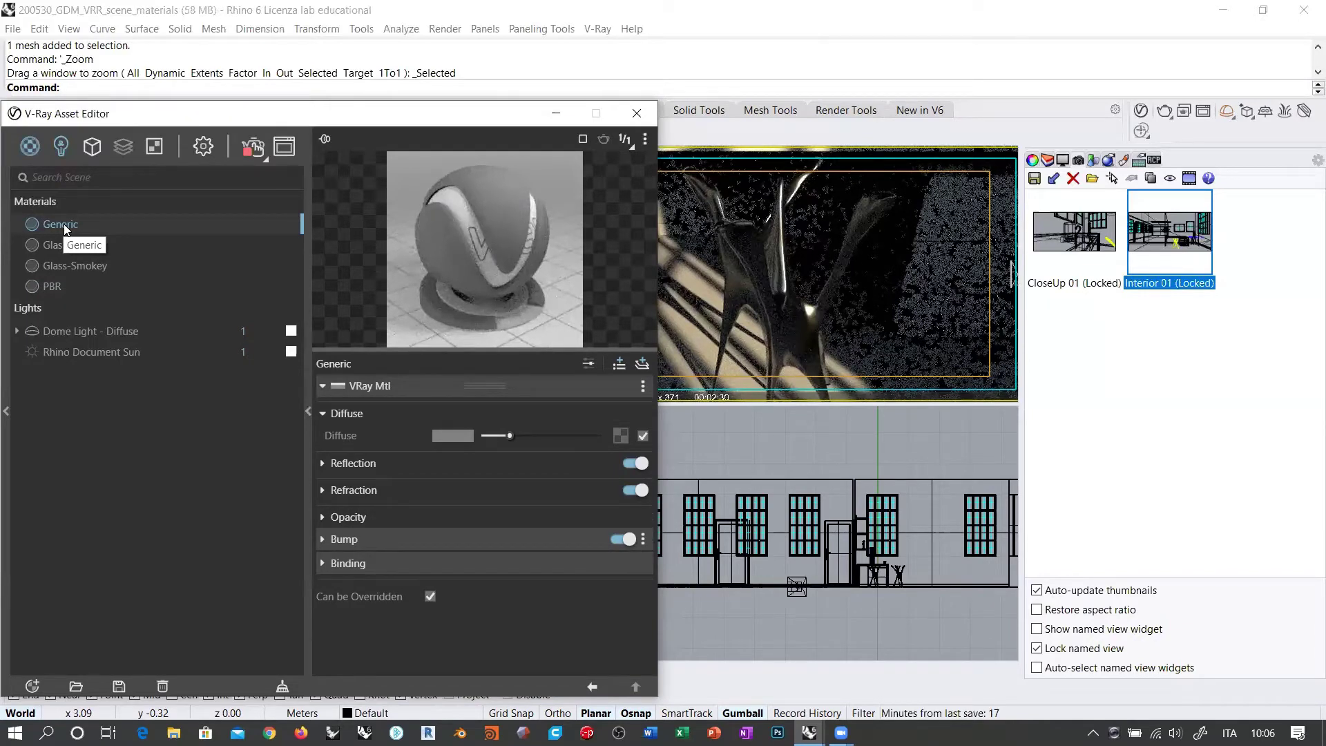
pyautogui.click(739, 279)
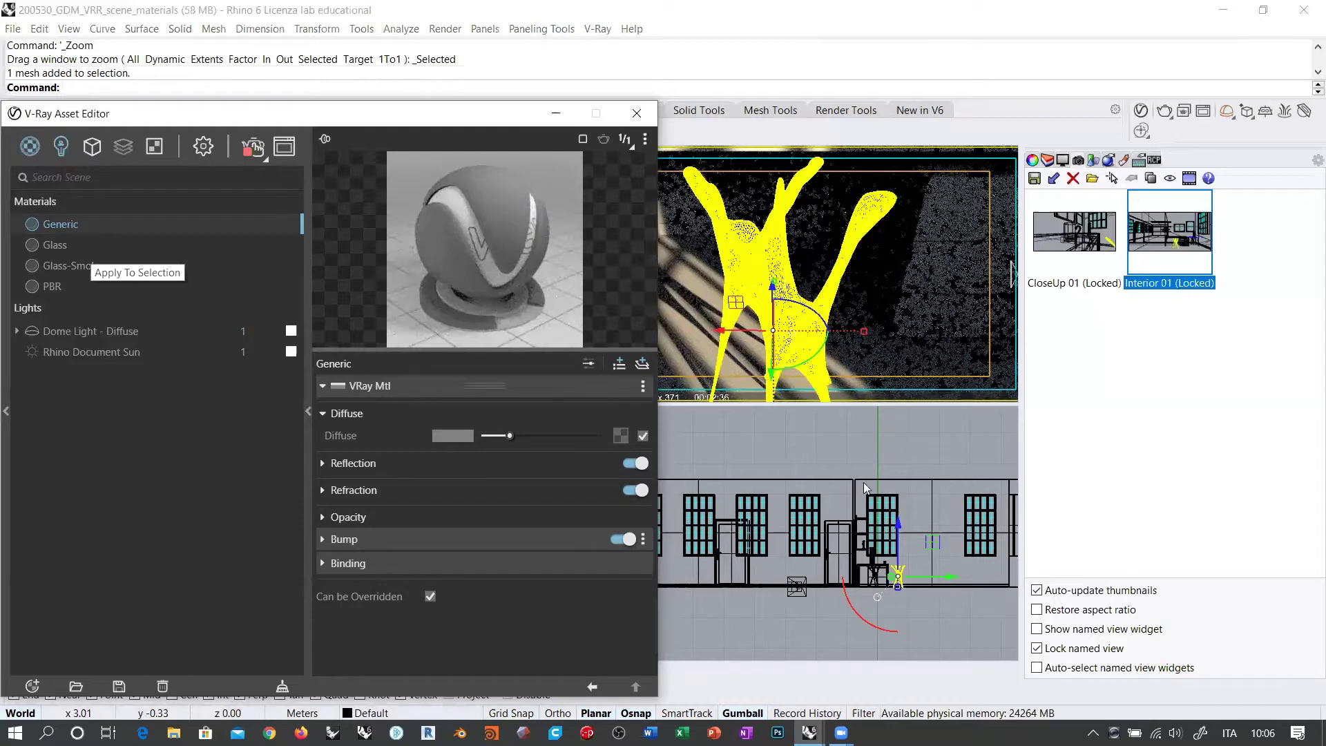
pyautogui.press('Escape')
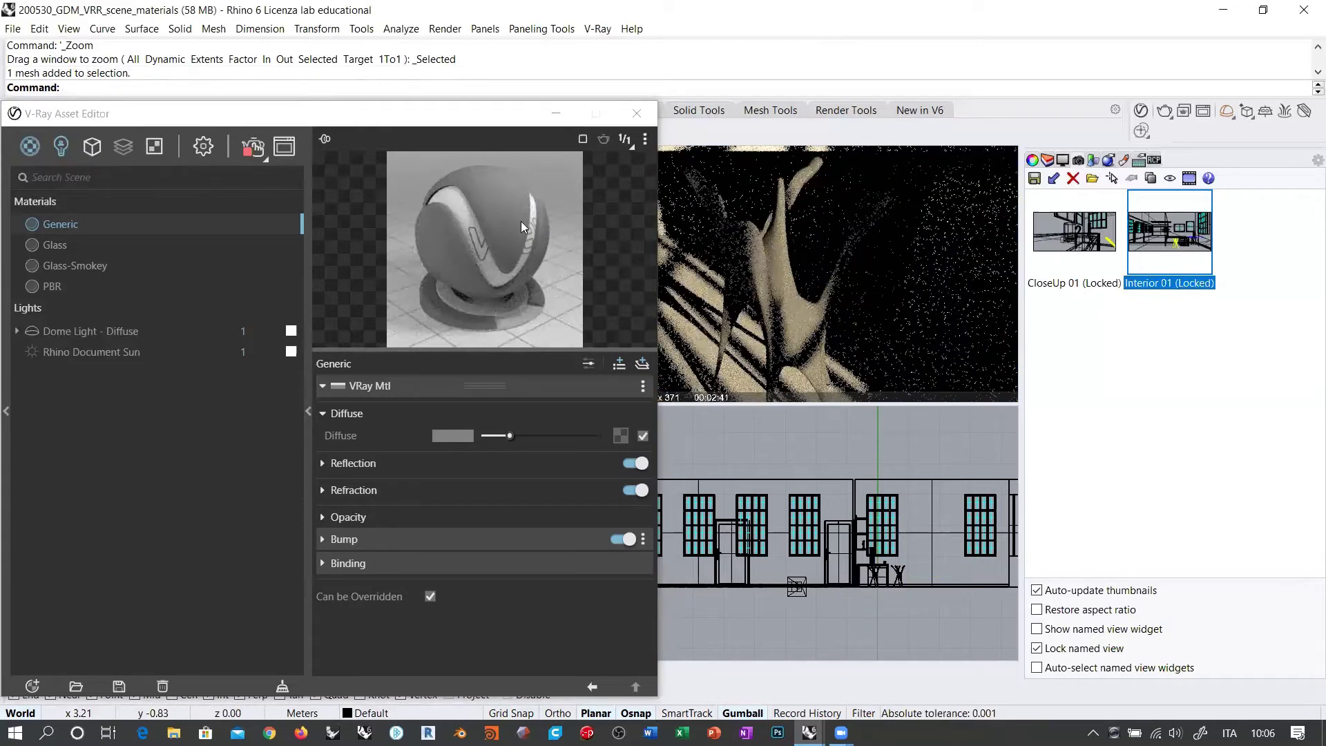
# Delete the PBR material from the scene and display the Generic material's settings.
pyautogui.click(54, 288)
pyautogui.press('Delete')
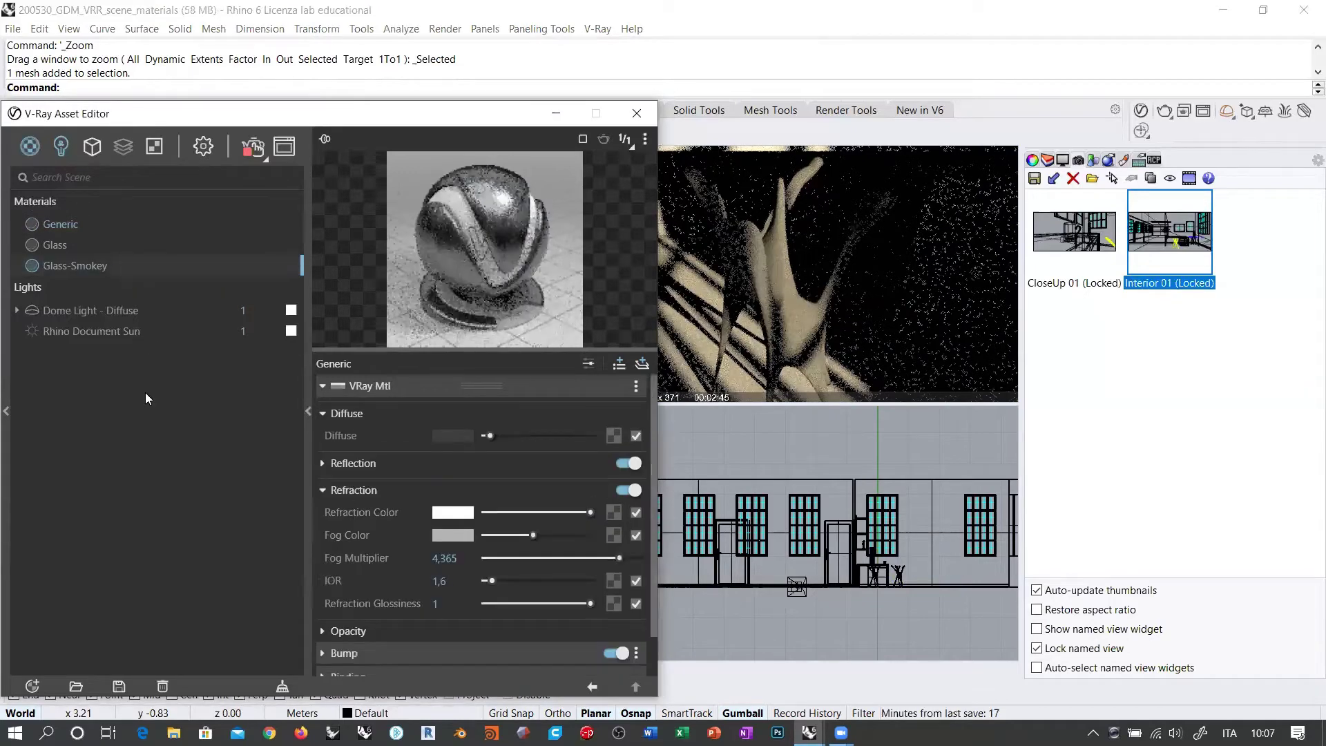
pyautogui.click(65, 227)
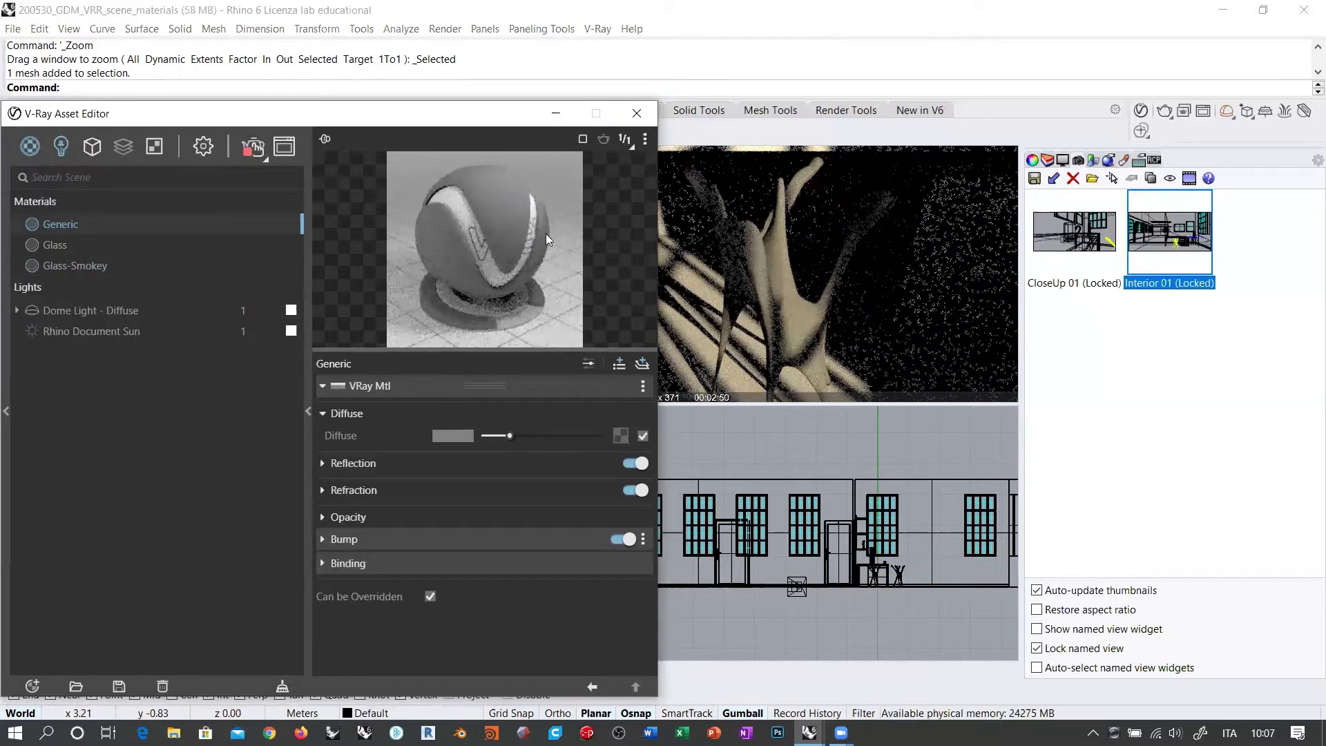
# Set the Generic material's Diffuse color to a dark neutral grey, about 0.261 in R, G and B.
pyautogui.click(461, 438)
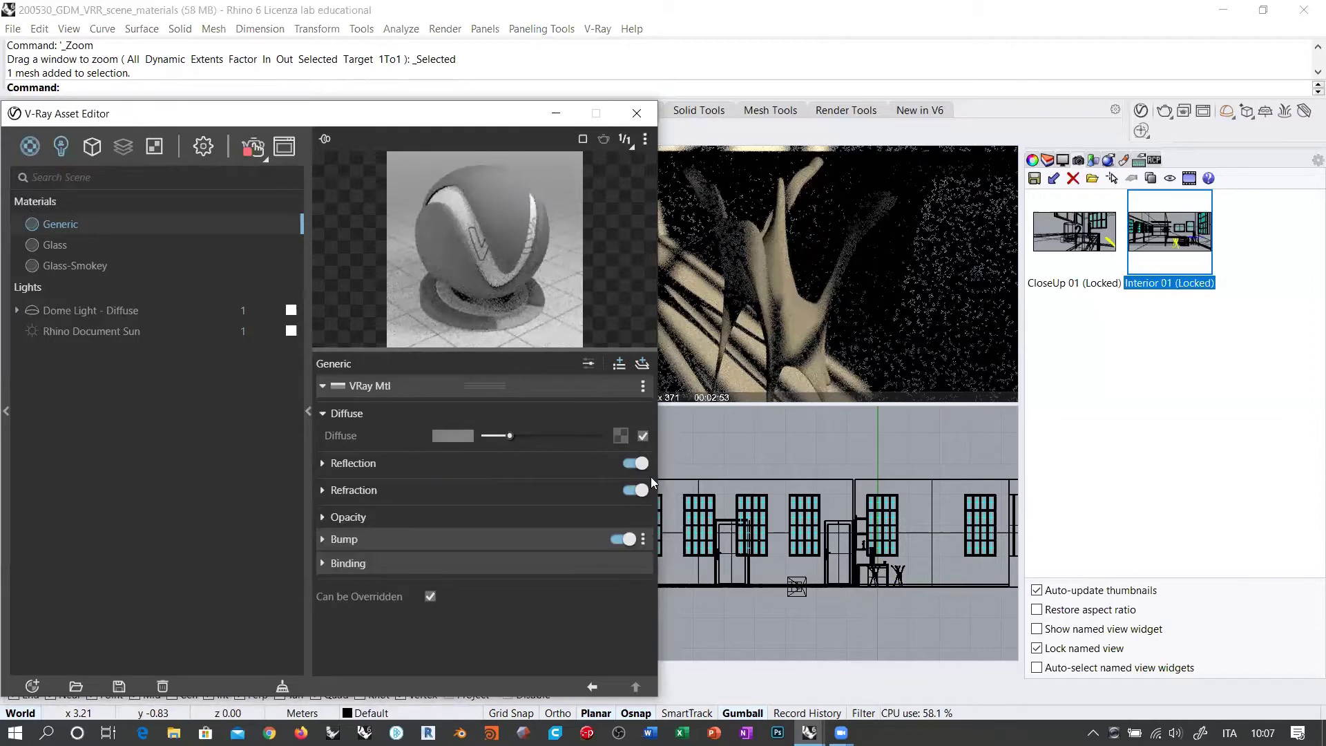
pyautogui.click(636, 506)
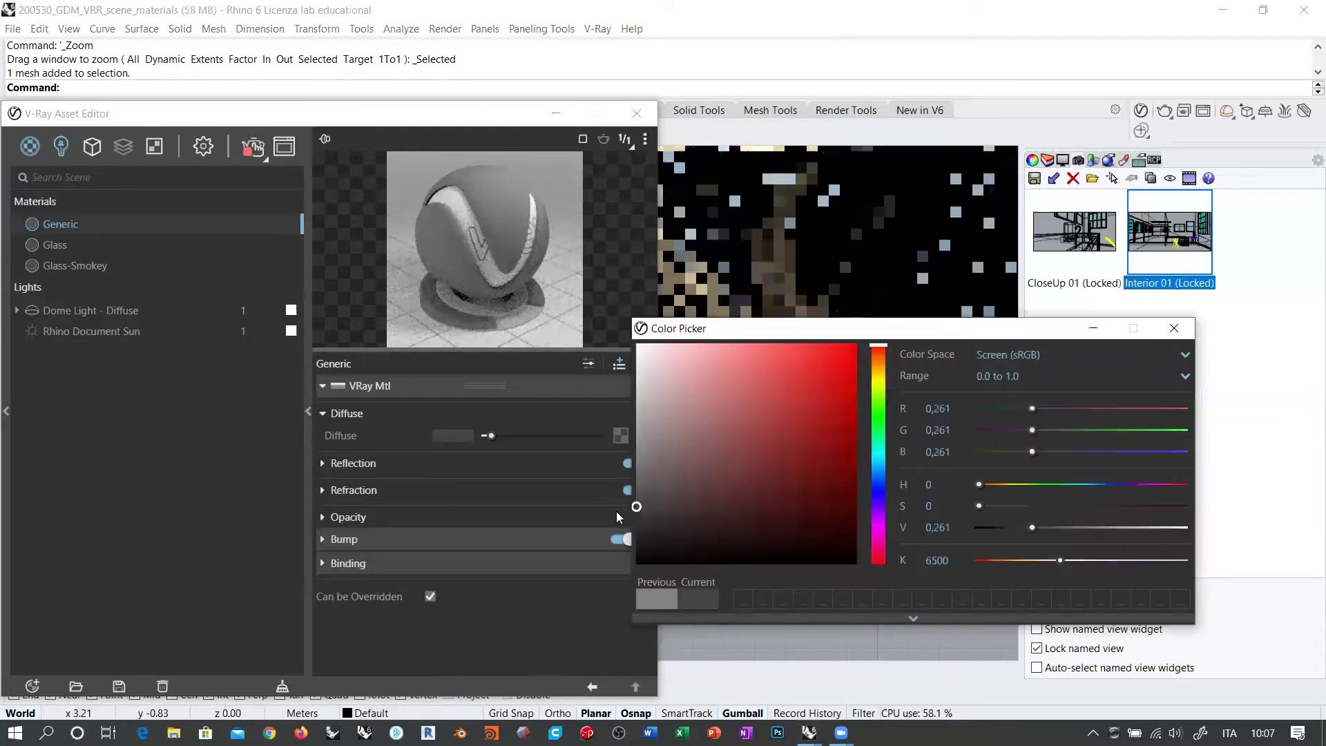
pyautogui.click(491, 245)
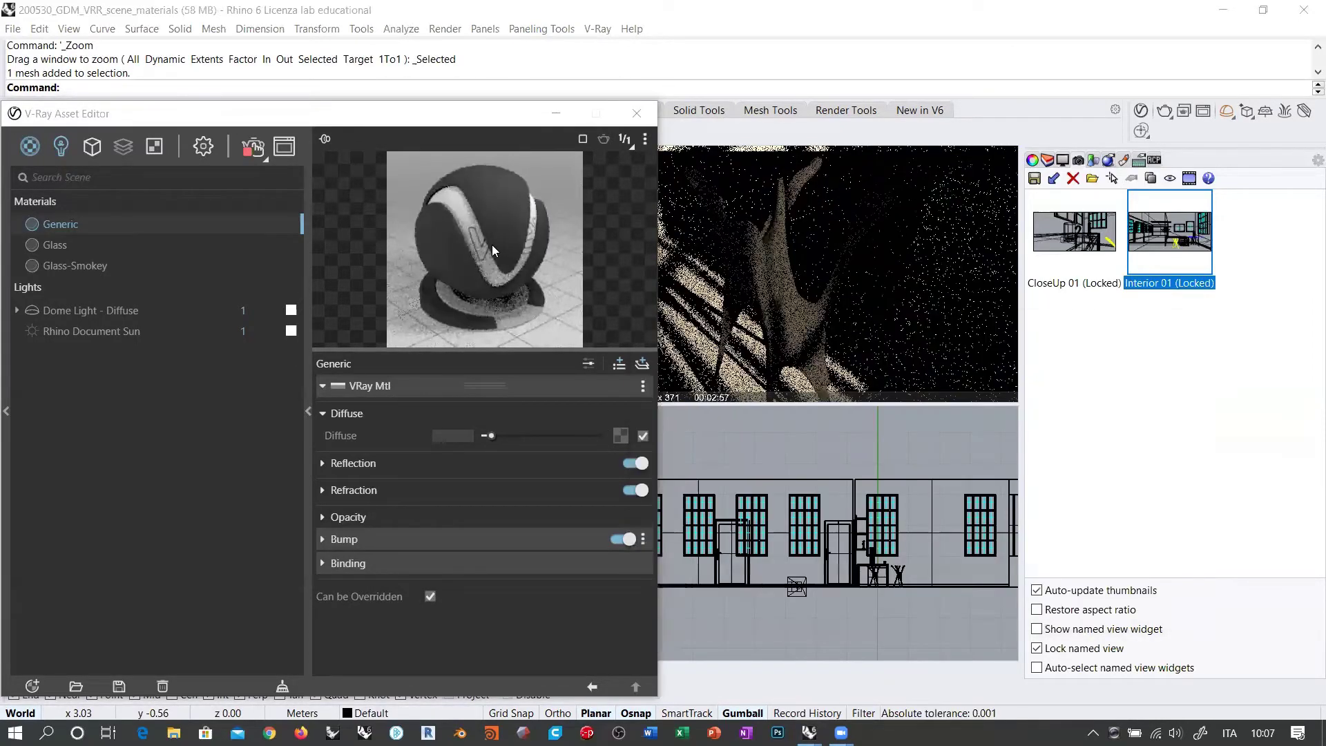
# Raise the Generic material's Reflection Color to full white.
pyautogui.click(323, 413)
pyautogui.click(323, 440)
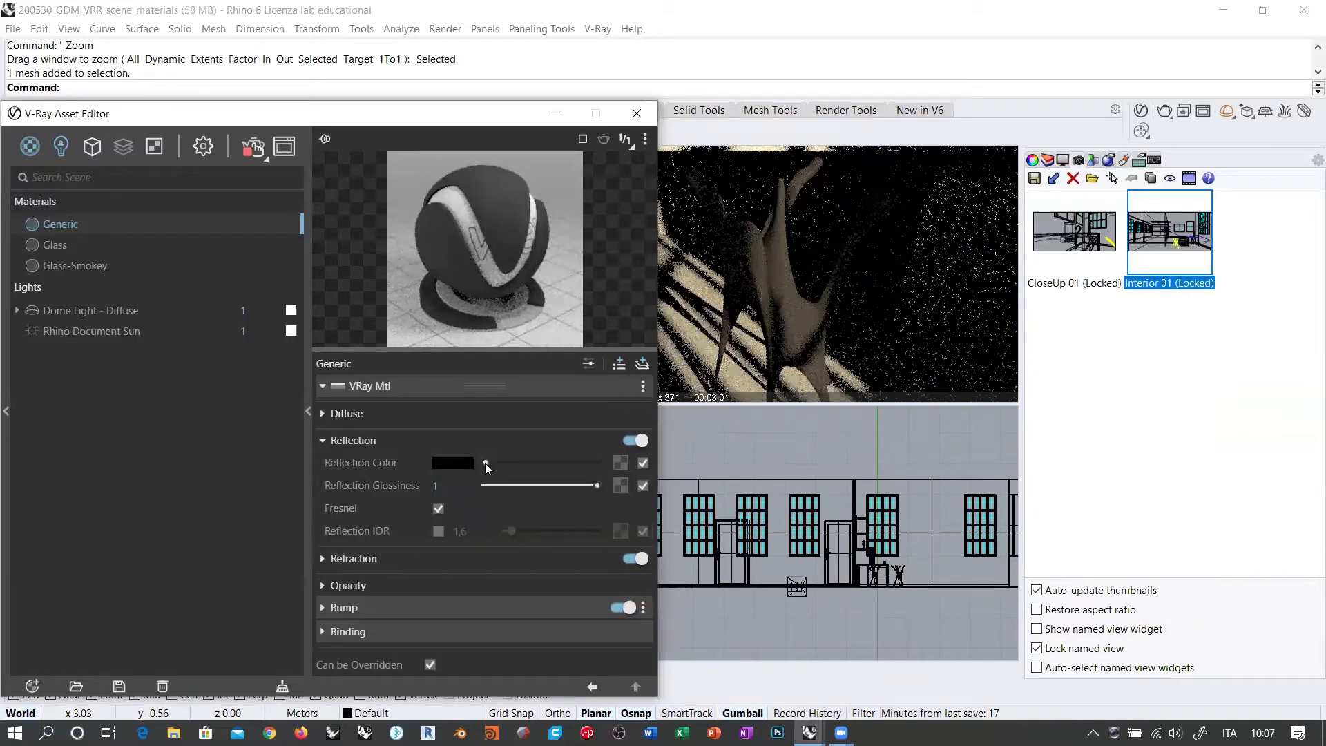
pyautogui.moveTo(486, 464); pyautogui.dragTo(683, 464)
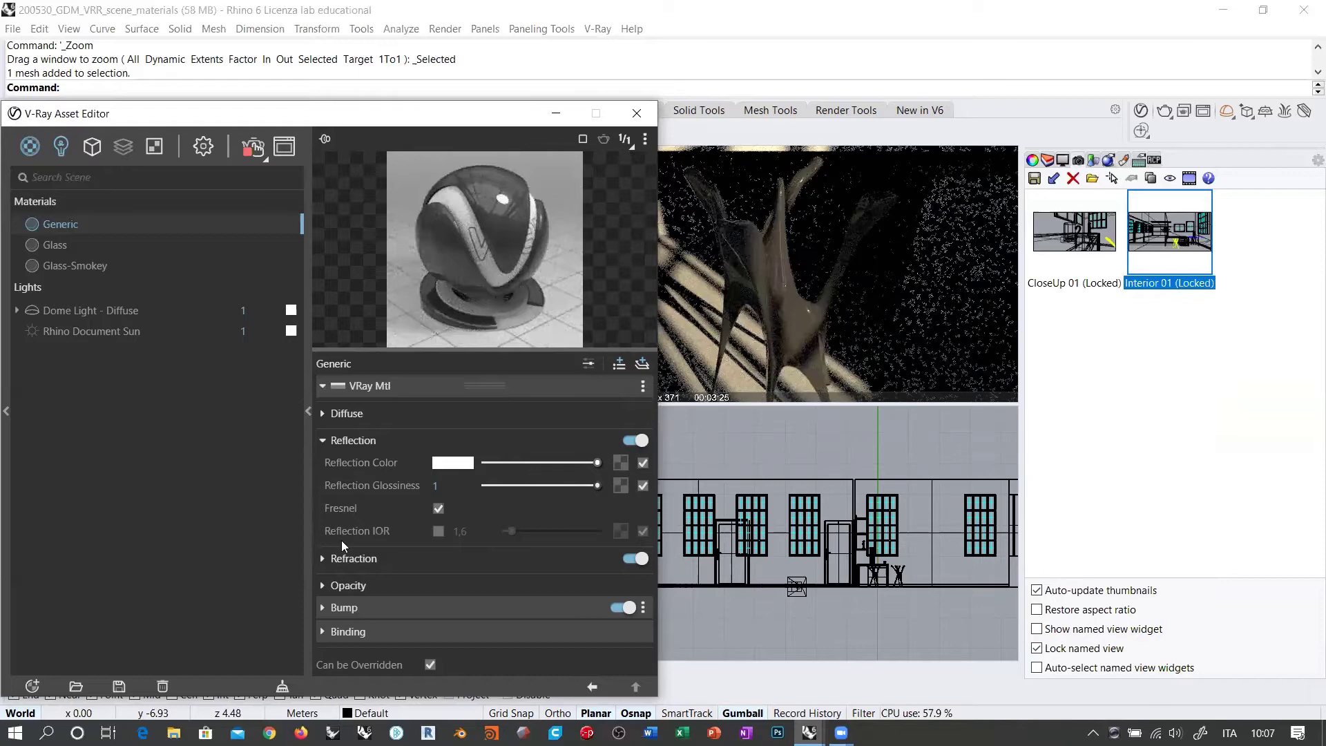
# Enable the Generic material's Reflection IOR override and set it to 20.
pyautogui.moveTo(355, 531)
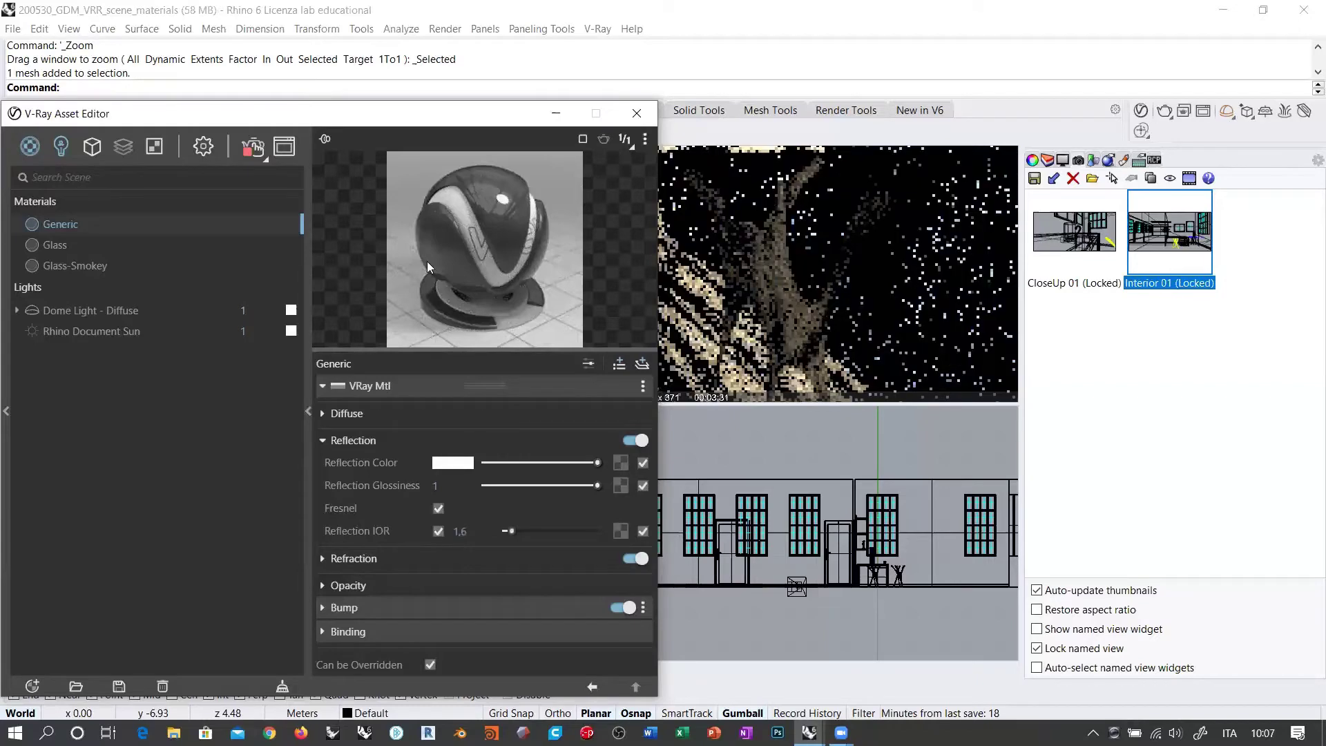
pyautogui.click(438, 531)
pyautogui.doubleClick(467, 531)
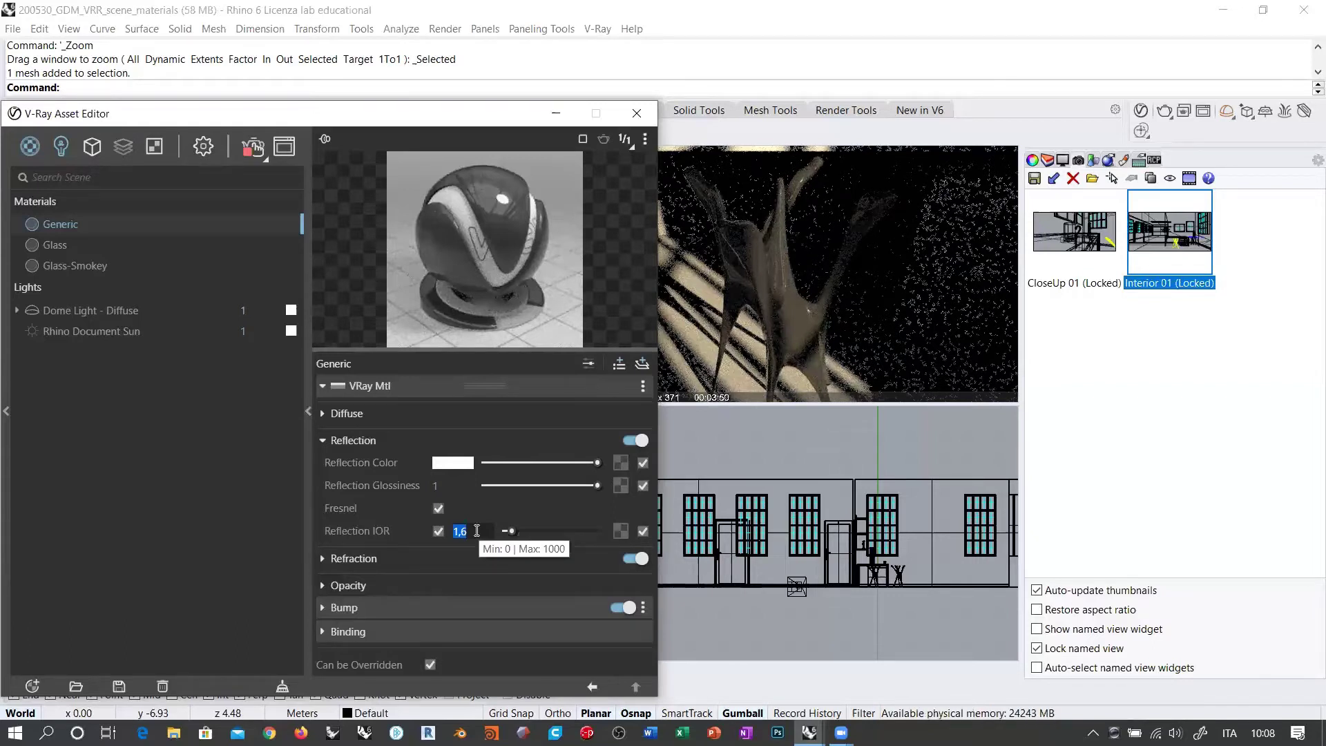
pyautogui.write('20')
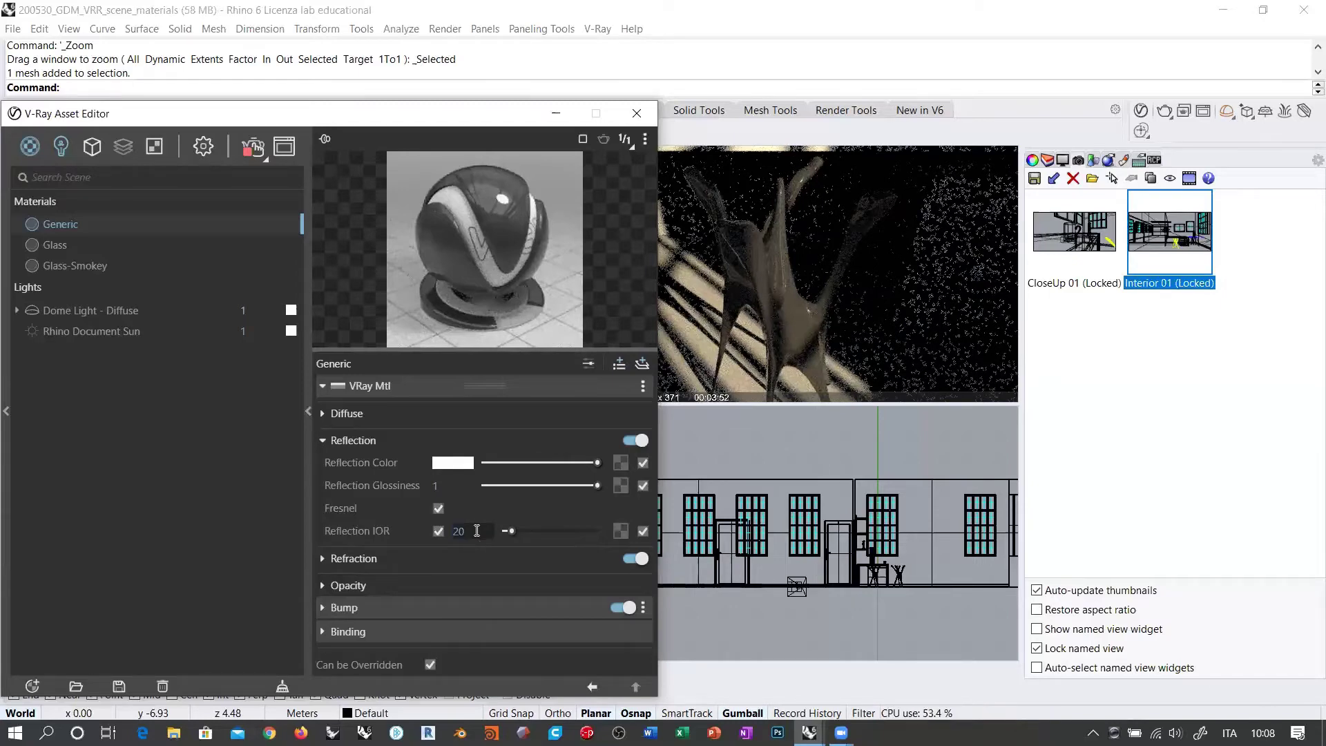
pyautogui.press('Return')
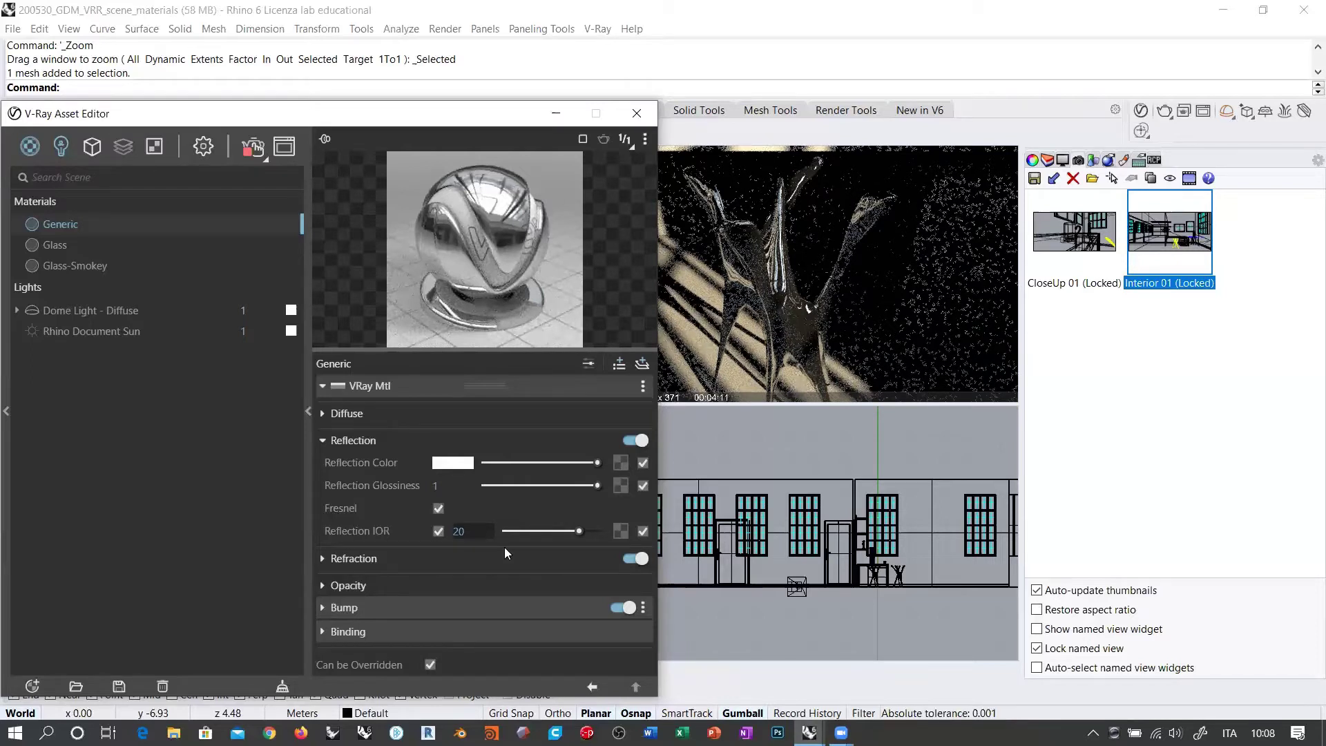
# Turn off the Reflection IOR override and switch Fresnel off and back on to compare the reflections.
pyautogui.click(438, 531)
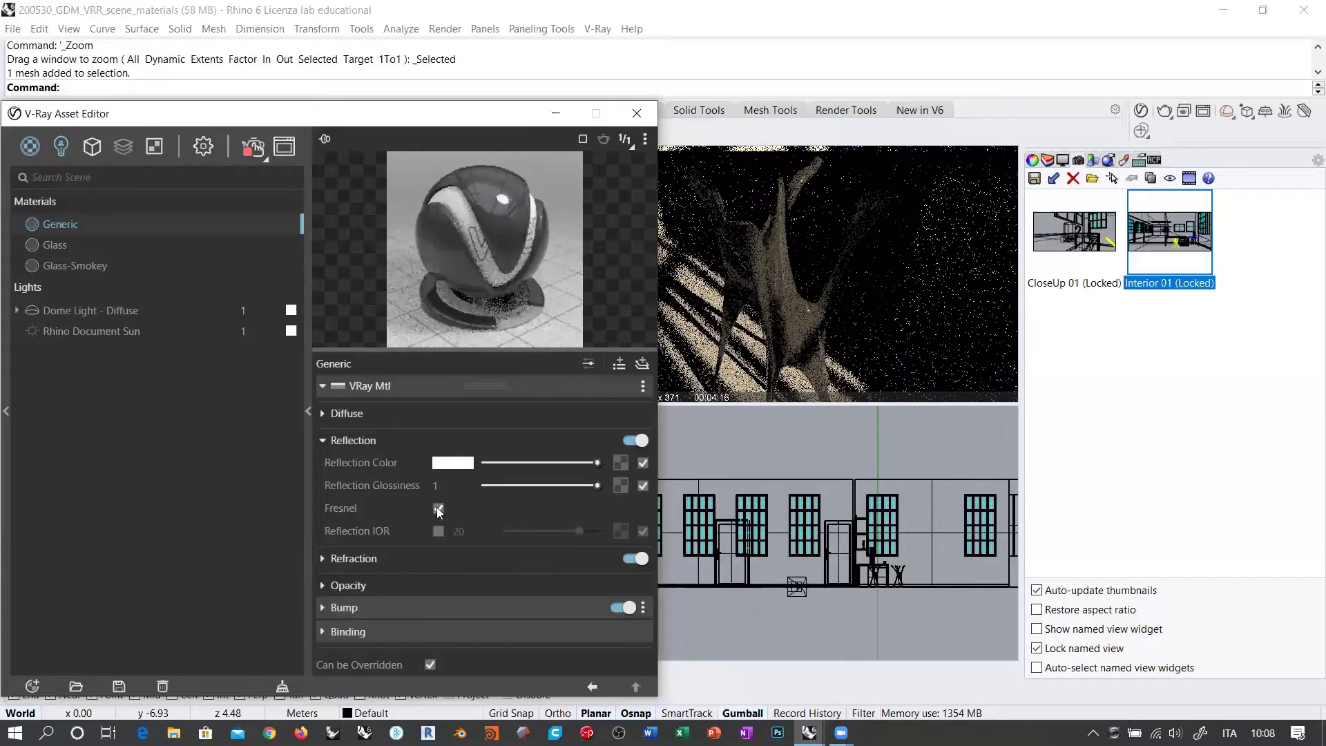
pyautogui.click(438, 509)
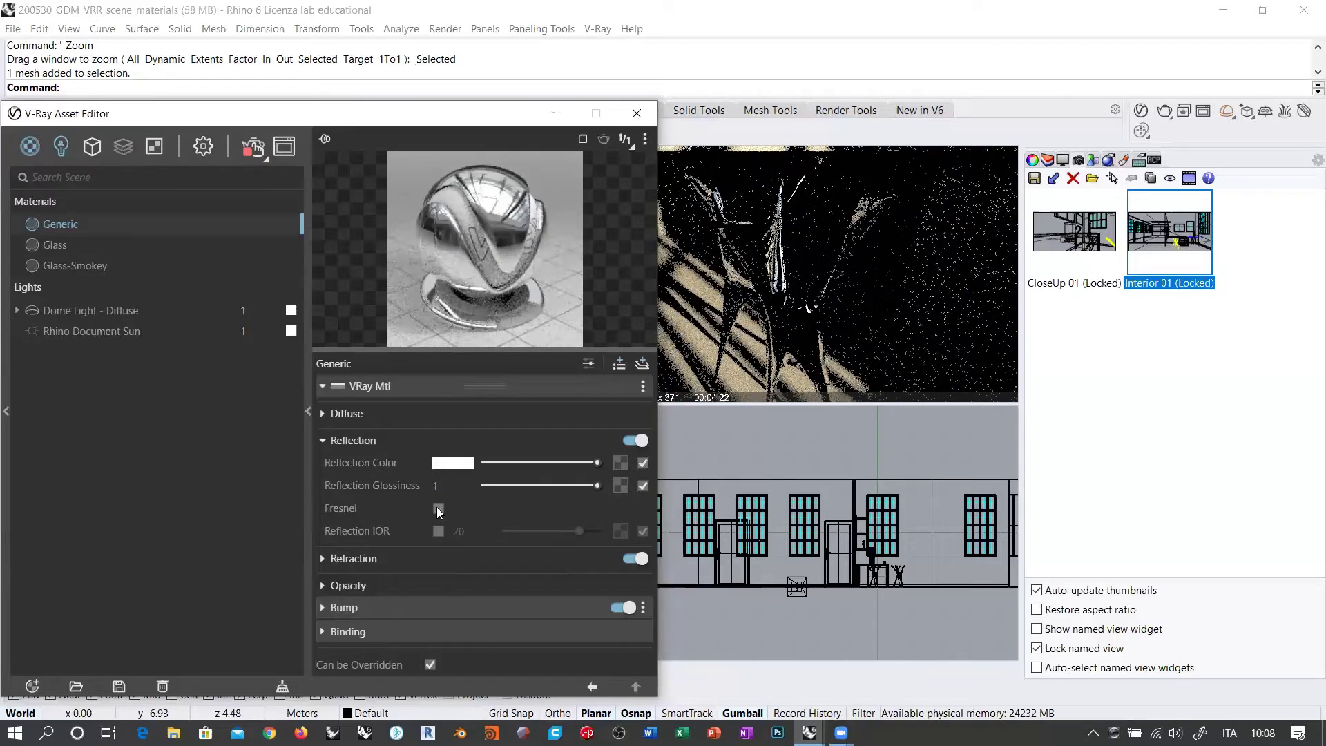
pyautogui.click(438, 509)
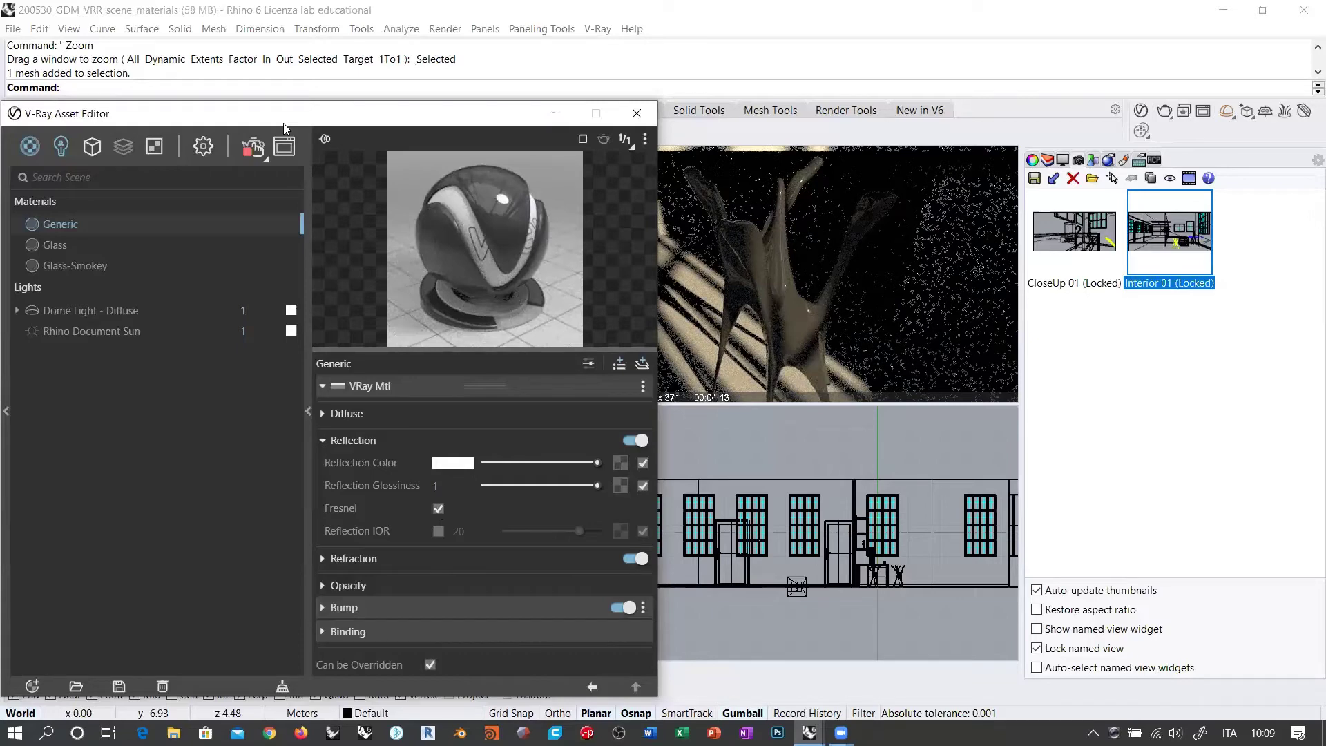
pyautogui.moveTo(285, 128); pyautogui.dragTo(940, 134)
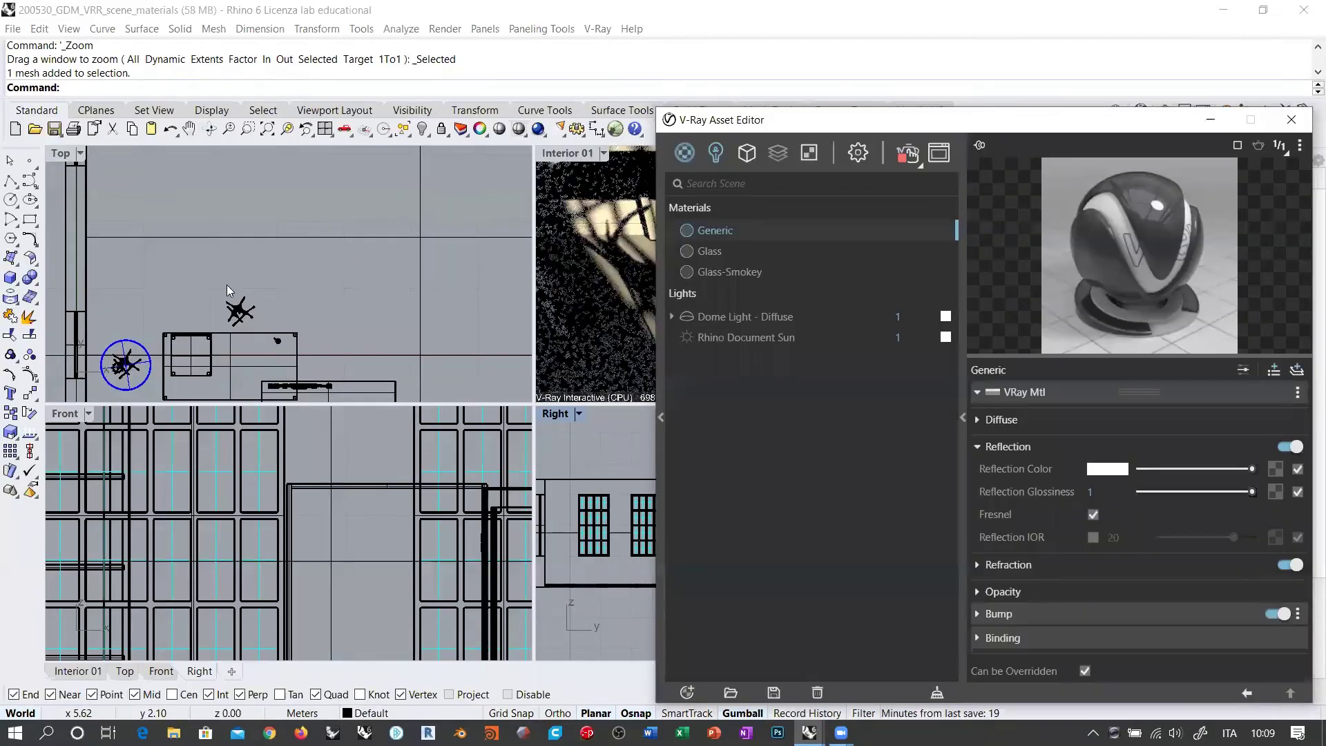
pyautogui.moveTo(227, 285); pyautogui.dragTo(315, 221, button='right')
pyautogui.scroll(-2, 289, 310)
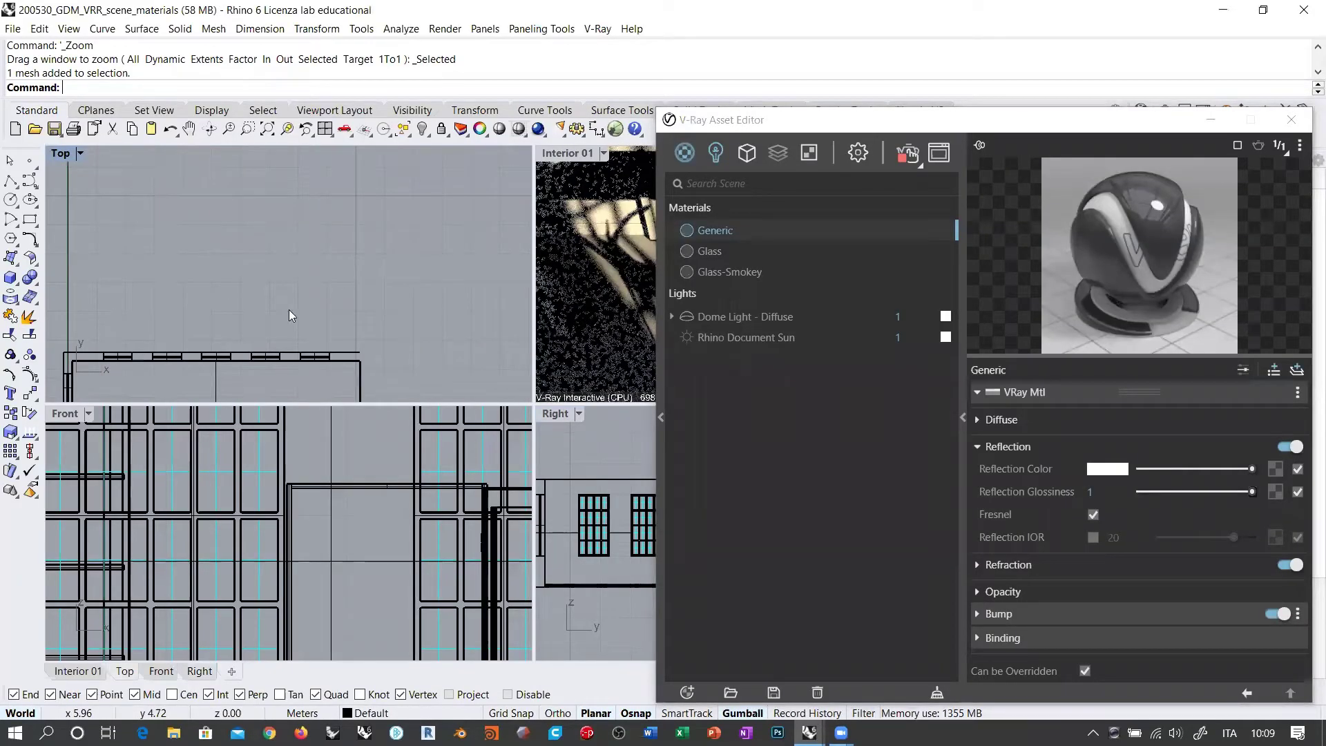
pyautogui.scroll(1, 289, 310)
pyautogui.scroll(1, 313, 281)
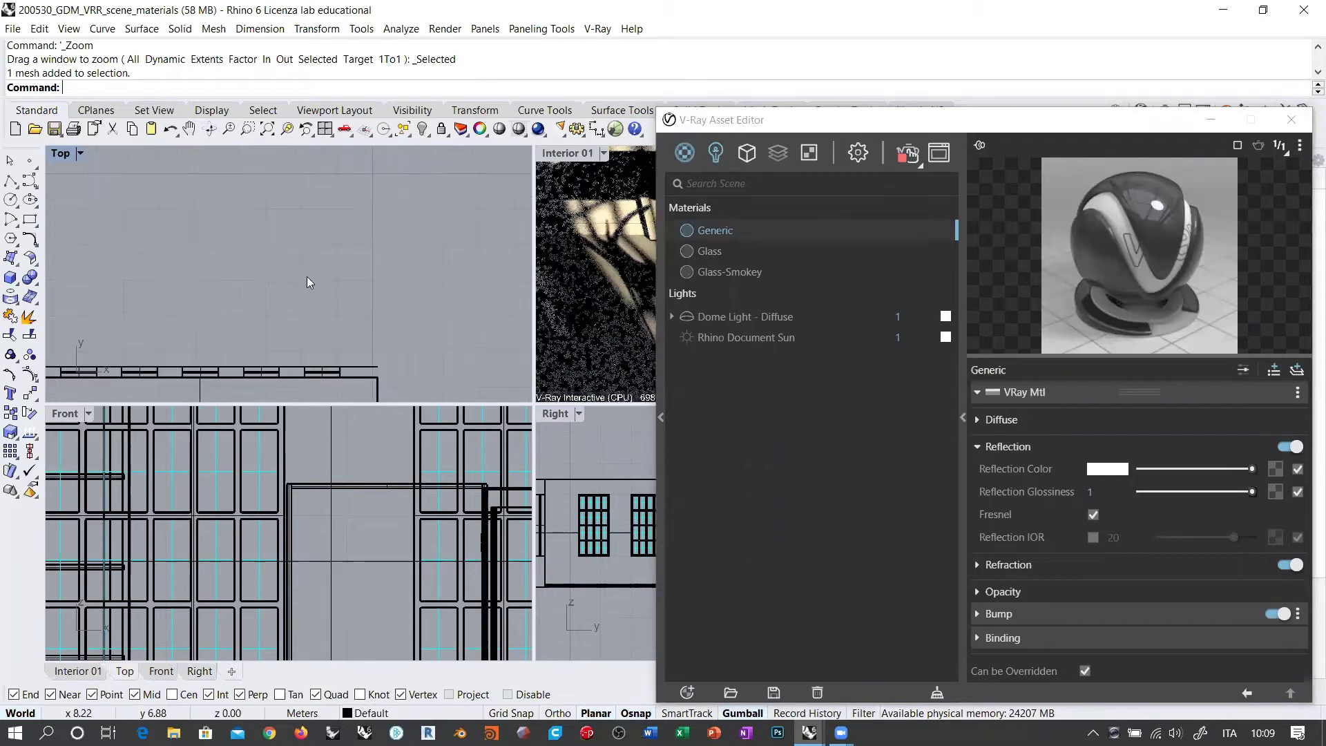
pyautogui.press('Right')
pyautogui.press('Up')
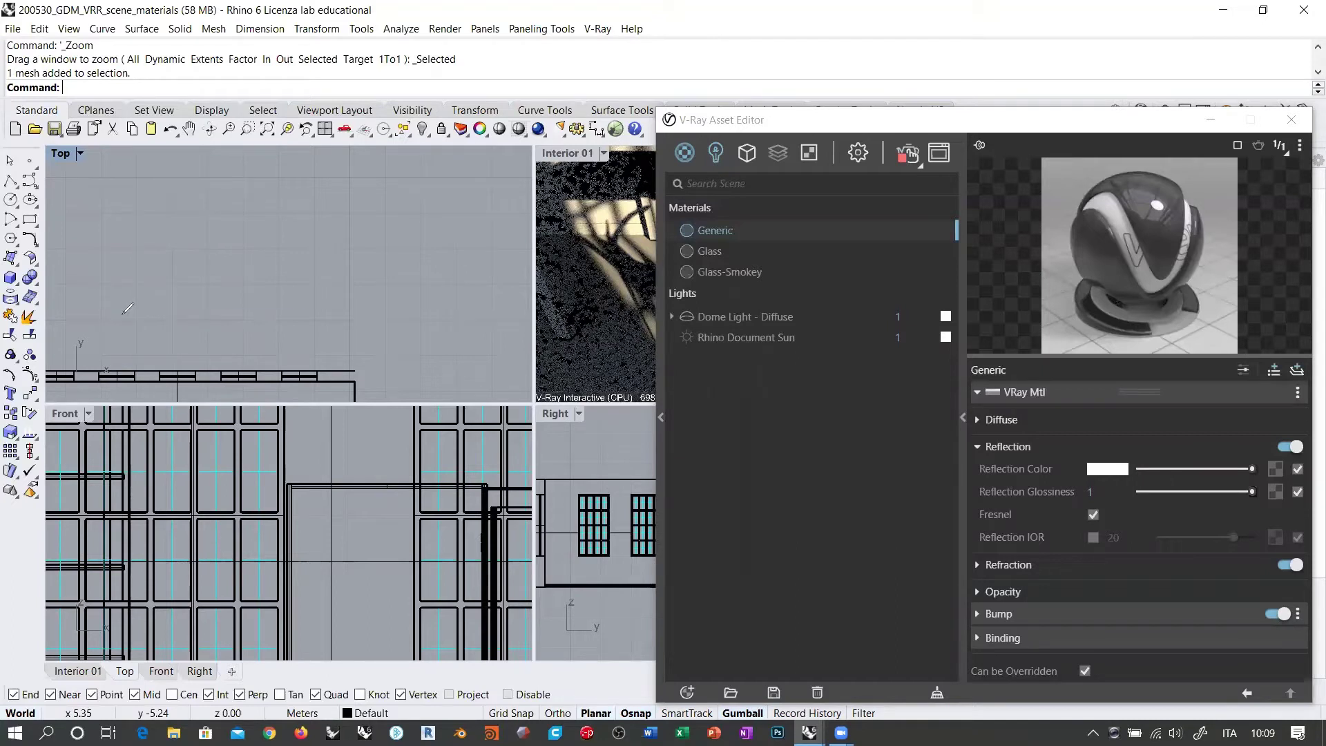
pyautogui.moveTo(121, 315); pyautogui.dragTo(481, 319)
pyautogui.moveTo(410, 174); pyautogui.dragTo(420, 181)
pyautogui.moveTo(414, 273)
pyautogui.mouseDown()
pyautogui.moveTo(415, 197)
pyautogui.moveTo(434, 240)
pyautogui.mouseUp()
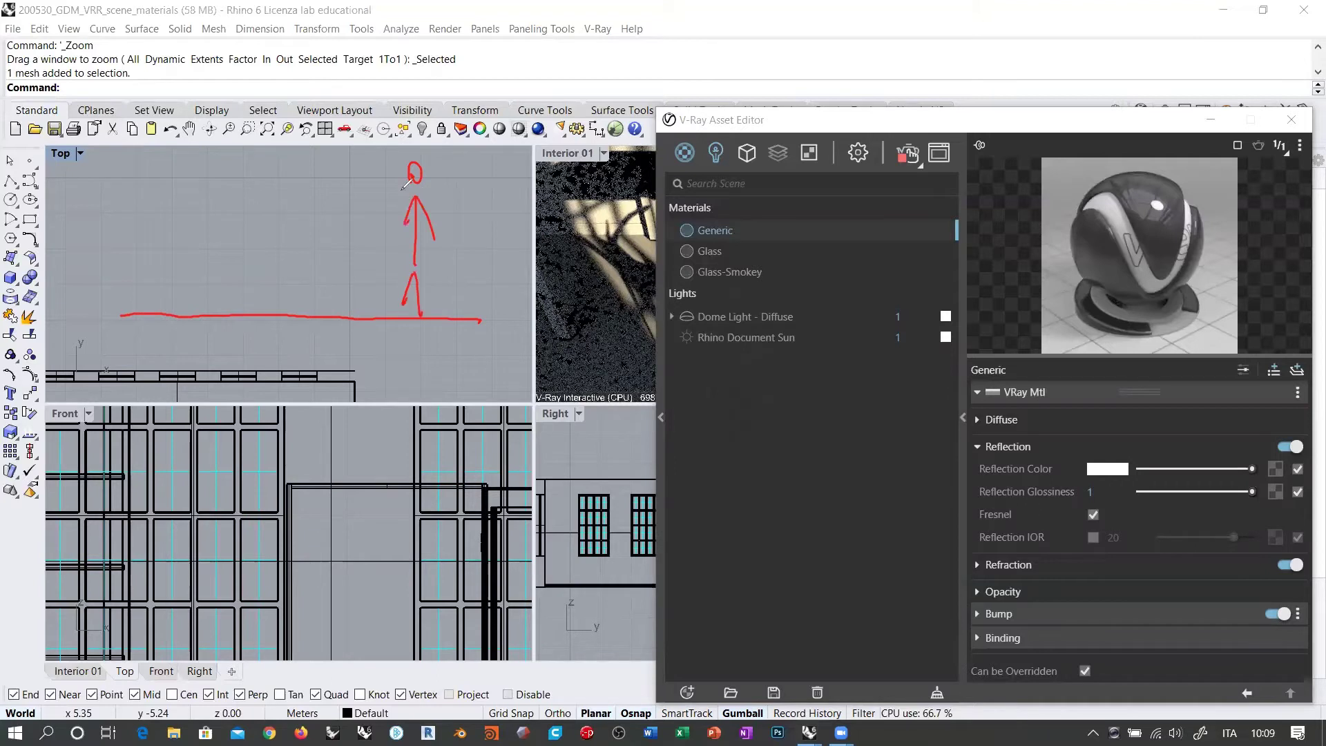
pyautogui.moveTo(400, 187); pyautogui.dragTo(396, 304)
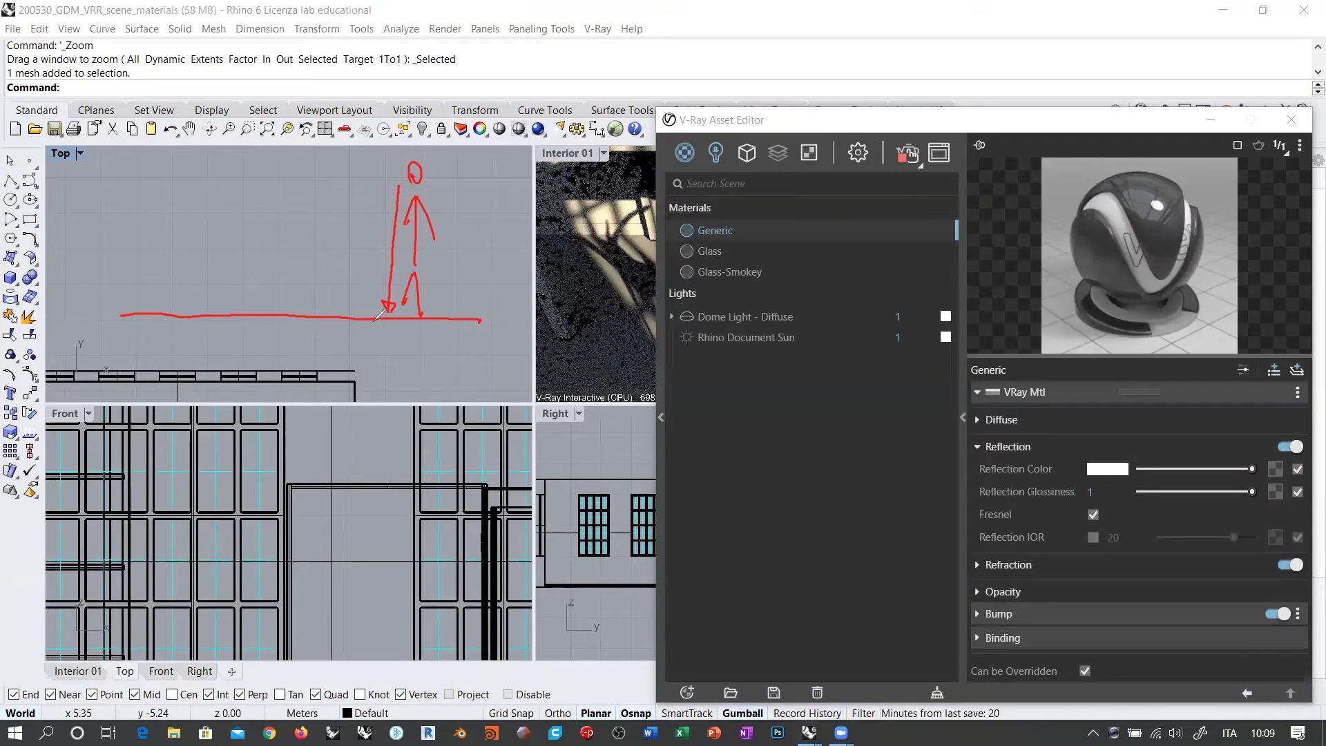
pyautogui.moveTo(442, 319); pyautogui.dragTo(370, 317)
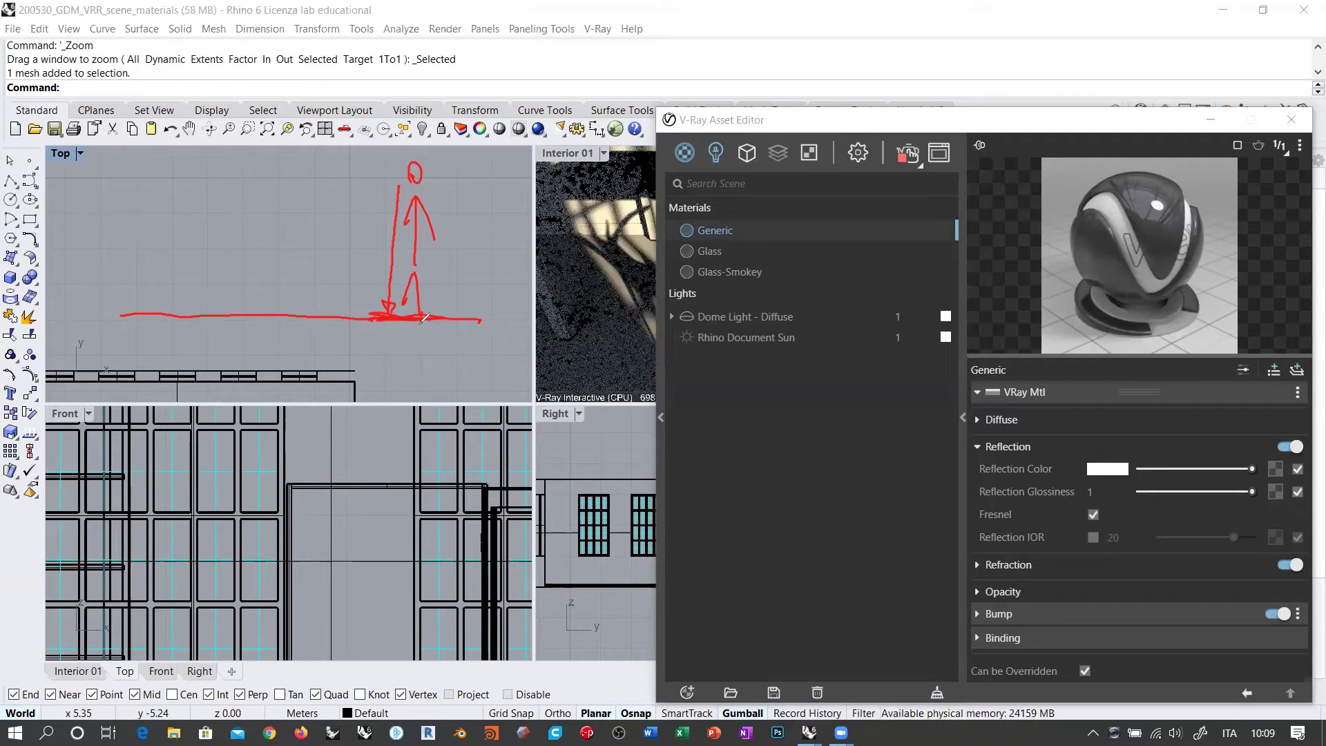
pyautogui.click(101, 168)
pyautogui.moveTo(91, 166); pyautogui.dragTo(101, 271)
pyautogui.moveTo(268, 297); pyautogui.dragTo(400, 184)
pyautogui.moveTo(260, 311)
pyautogui.mouseDown()
pyautogui.moveTo(200, 317)
pyautogui.moveTo(298, 317)
pyautogui.moveTo(243, 354)
pyautogui.moveTo(295, 355)
pyautogui.mouseUp()
pyautogui.moveTo(315, 338)
pyautogui.mouseDown()
pyautogui.moveTo(315, 355)
pyautogui.moveTo(332, 356)
pyautogui.mouseUp()
pyautogui.moveTo(103, 276); pyautogui.dragTo(179, 319)
pyautogui.moveTo(105, 165); pyautogui.dragTo(267, 320)
pyautogui.moveTo(349, 250); pyautogui.dragTo(288, 322)
pyautogui.moveTo(288, 253); pyautogui.dragTo(201, 323)
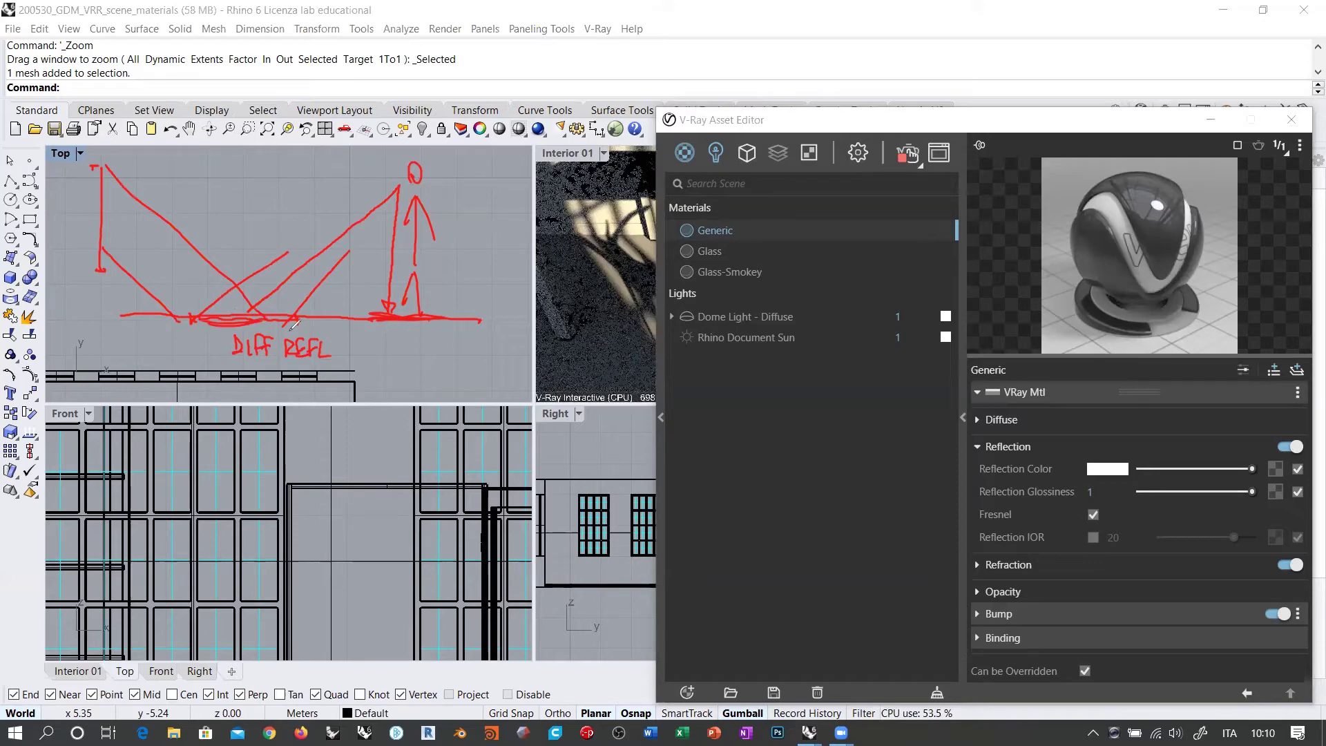
pyautogui.moveTo(371, 316); pyautogui.dragTo(404, 366)
pyautogui.moveTo(208, 320); pyautogui.dragTo(199, 347)
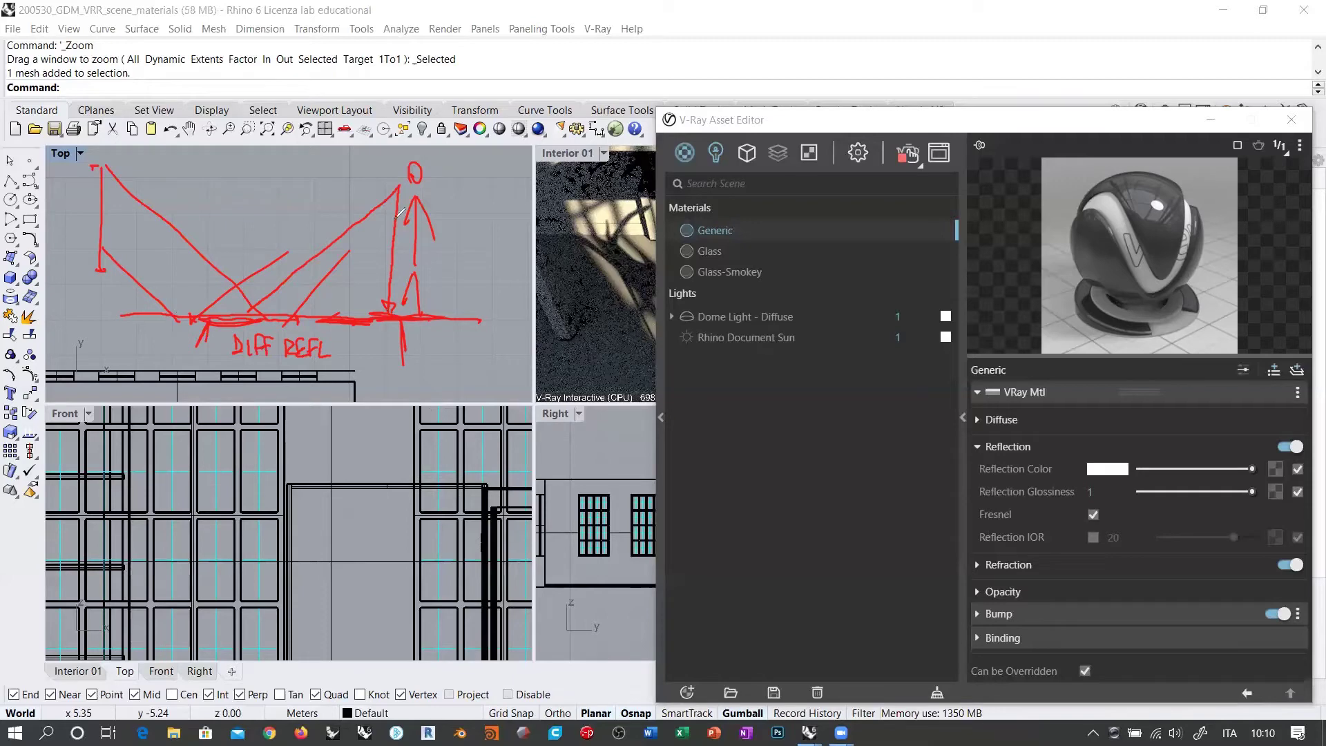
pyautogui.moveTo(389, 312)
pyautogui.mouseDown()
pyautogui.moveTo(400, 217)
pyautogui.moveTo(255, 309)
pyautogui.mouseUp()
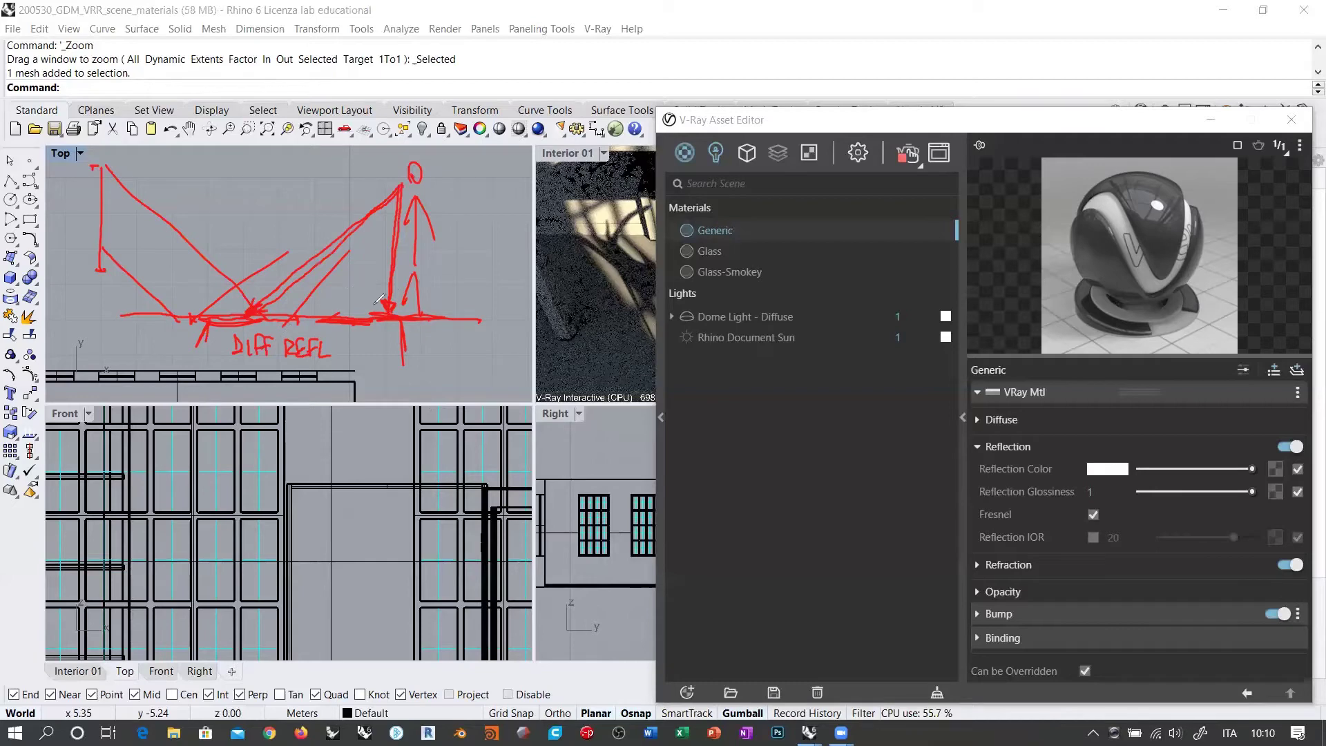
pyautogui.moveTo(405, 182)
pyautogui.mouseDown()
pyautogui.moveTo(389, 301)
pyautogui.moveTo(410, 295)
pyautogui.moveTo(407, 316)
pyautogui.mouseUp()
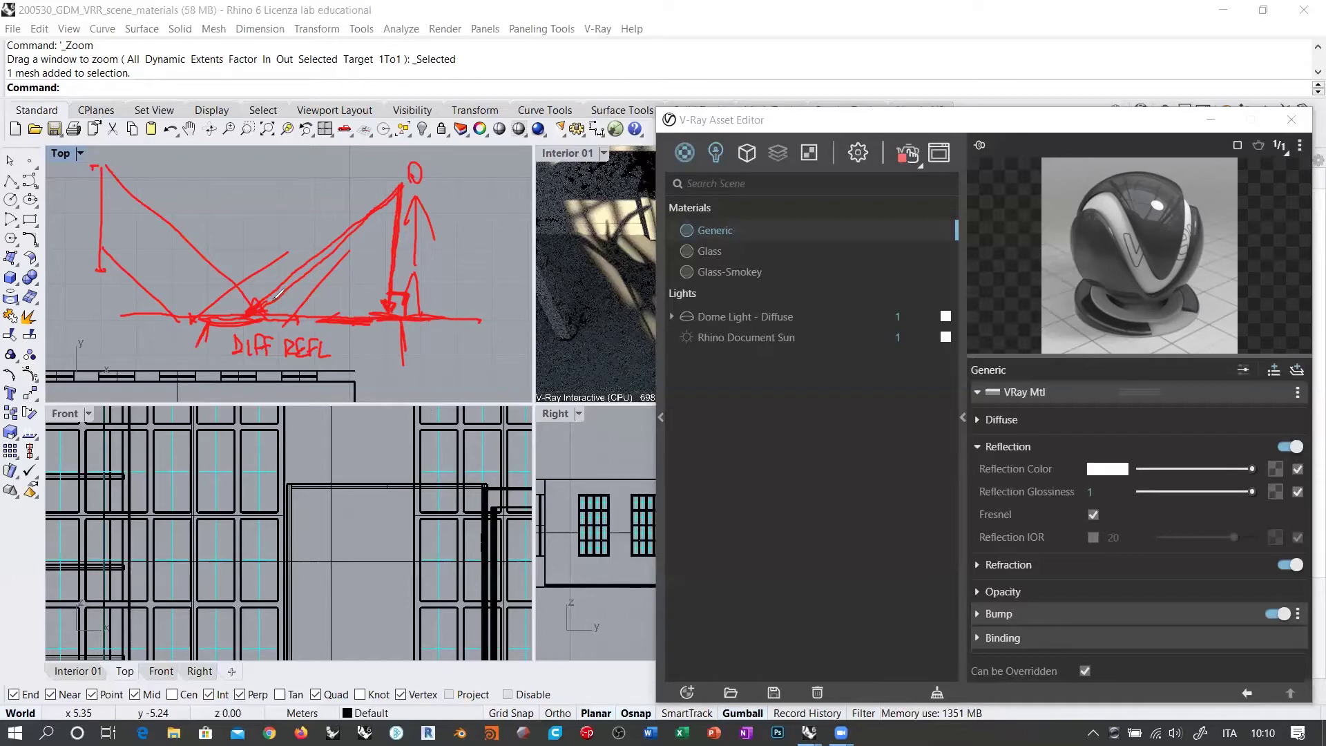
pyautogui.moveTo(283, 299); pyautogui.dragTo(312, 303)
pyautogui.moveTo(330, 296); pyautogui.dragTo(339, 292)
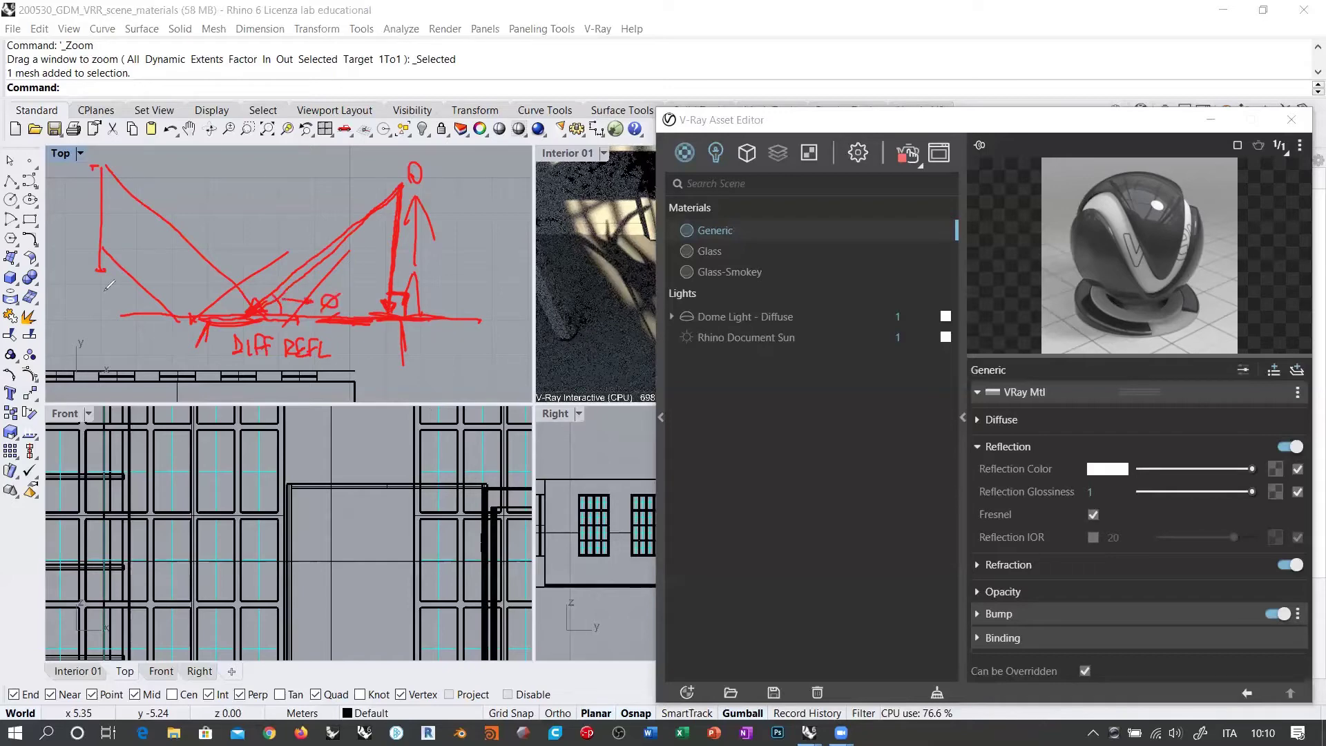
pyautogui.moveTo(174, 272); pyautogui.dragTo(173, 313)
pyautogui.moveTo(164, 268)
pyautogui.mouseDown()
pyautogui.moveTo(175, 255)
pyautogui.moveTo(213, 286)
pyautogui.mouseUp()
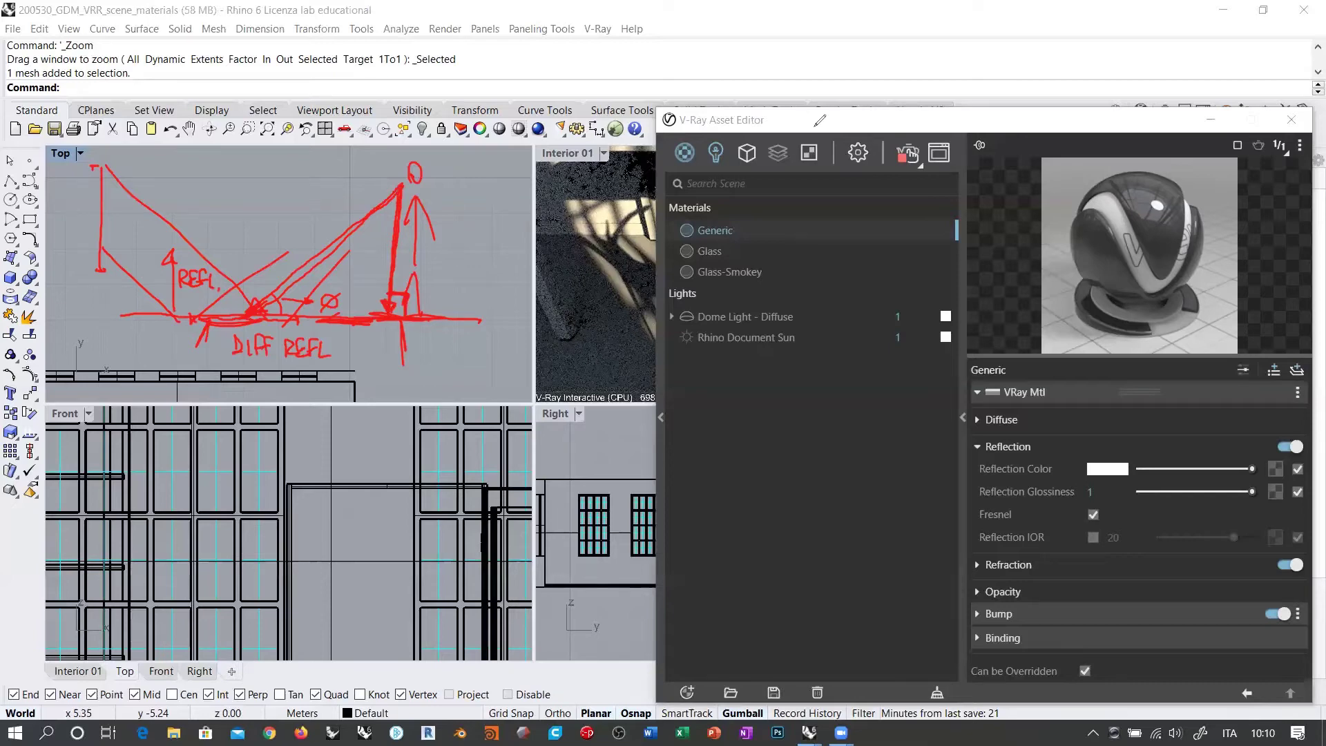
pyautogui.press('Escape')
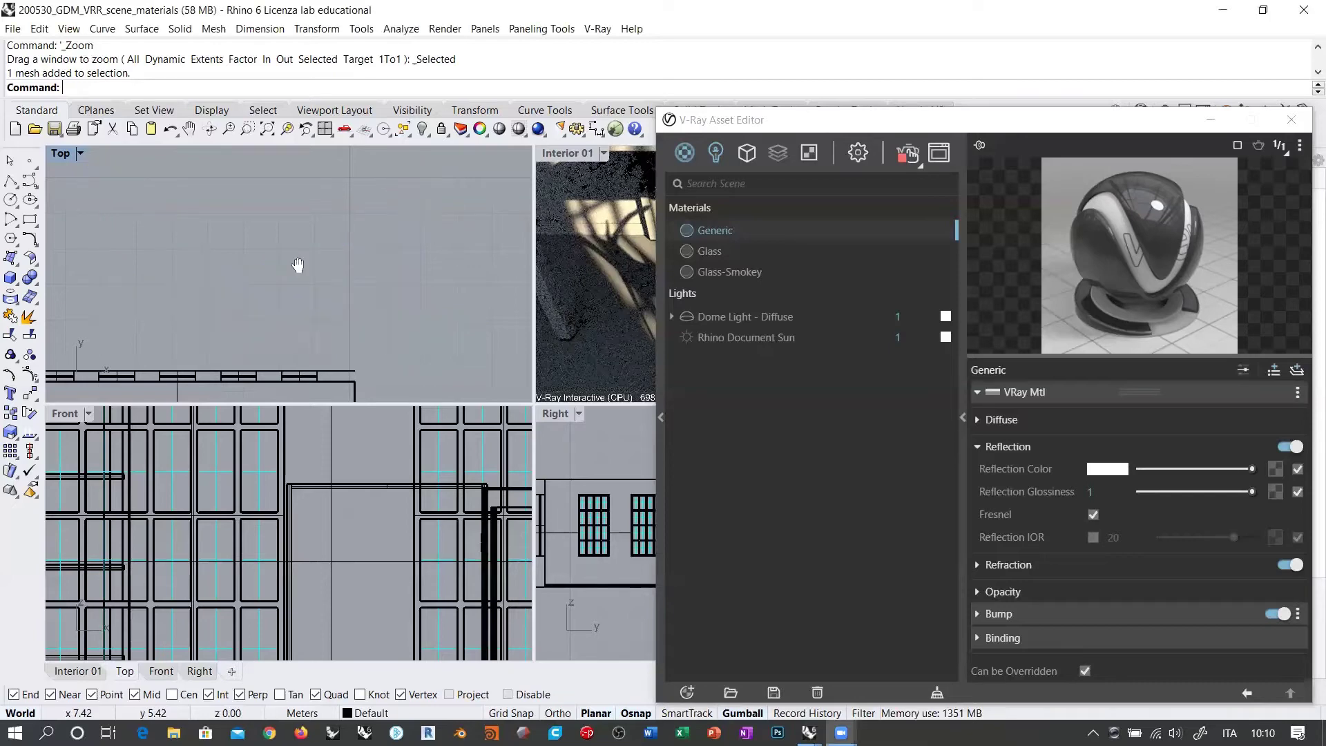
# Re-enable the Generic material's Reflection IOR override.
pyautogui.moveTo(298, 266); pyautogui.dragTo(423, 72, button='right')
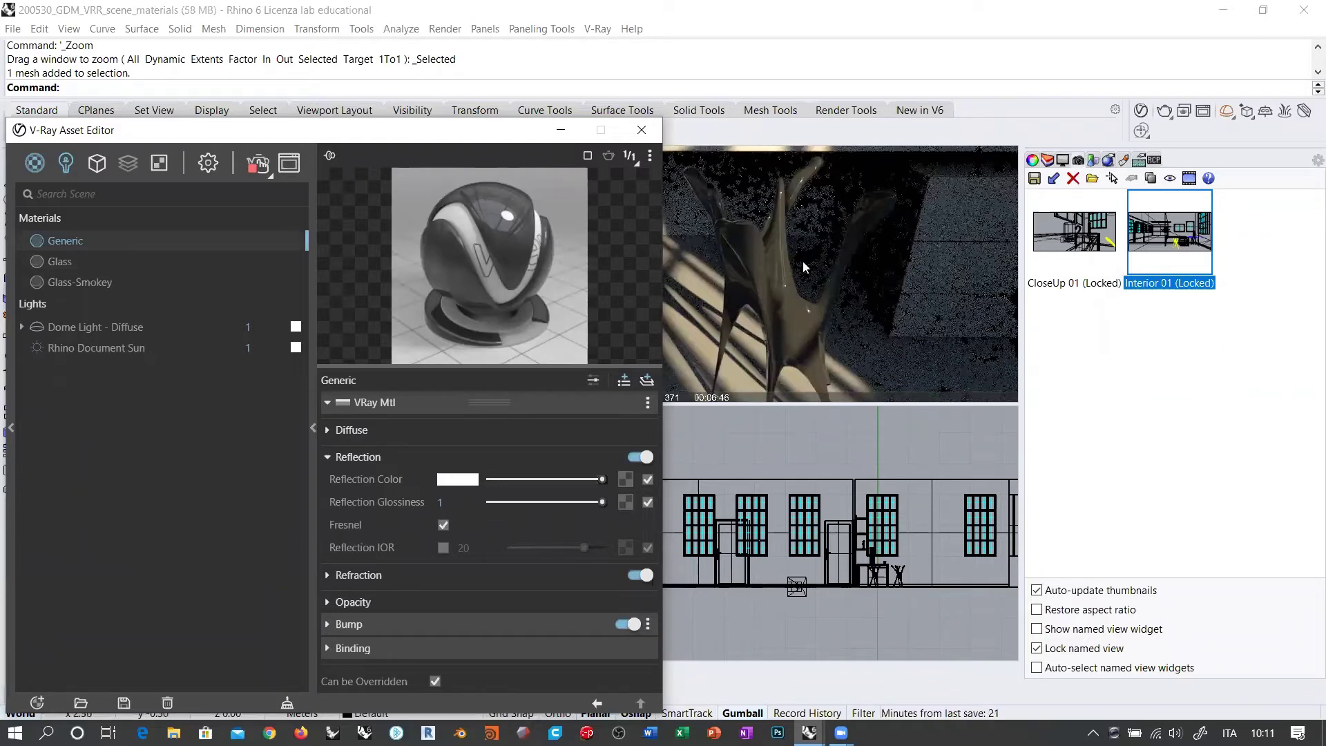
pyautogui.click(451, 545)
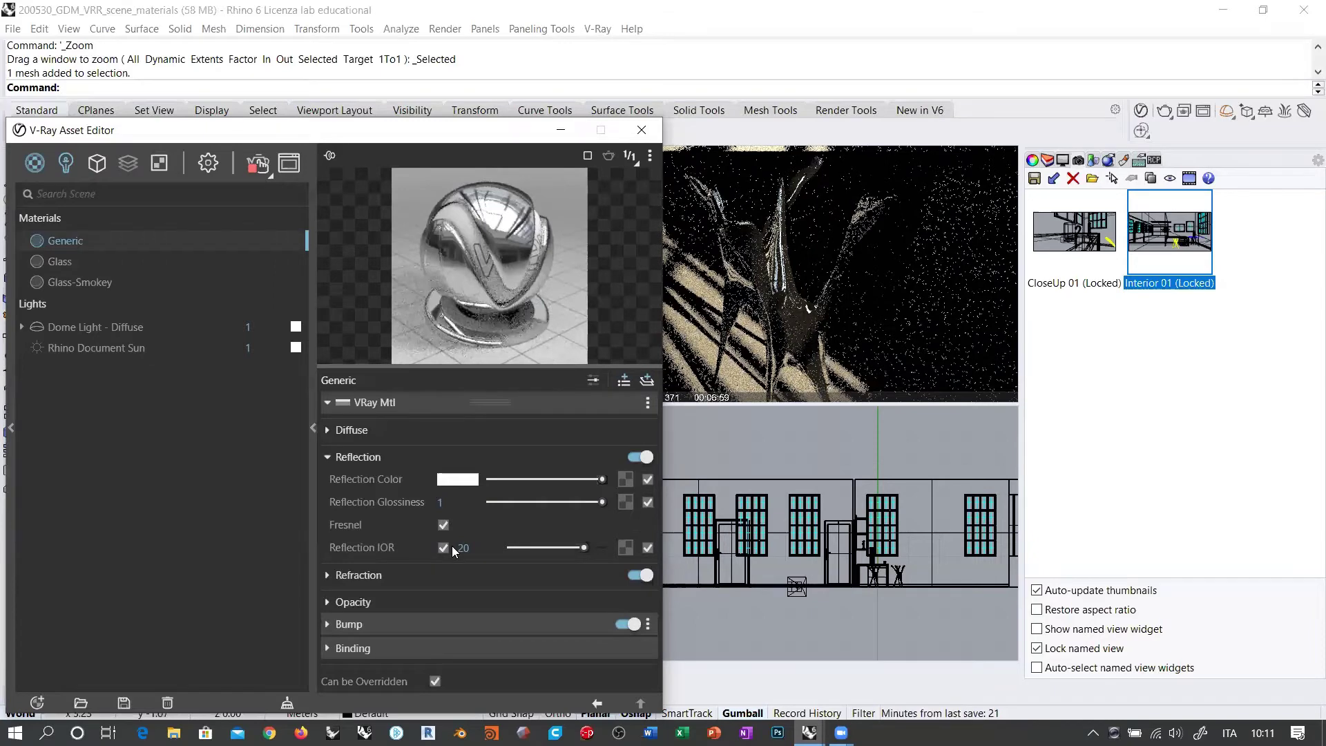
# Try a Reflection IOR of 7 on the Generic material and settle on 10.
pyautogui.write('7')
pyautogui.press('Return')
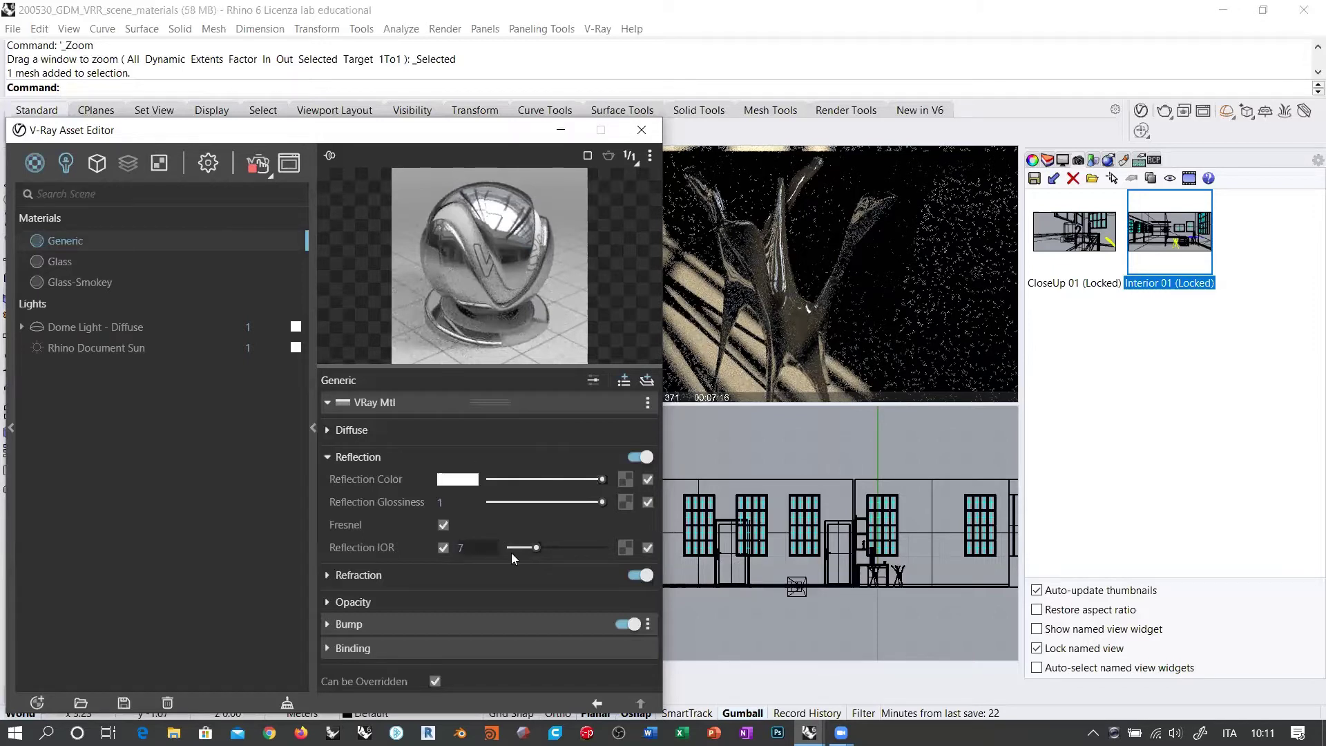
pyautogui.scroll(3, 512, 552)
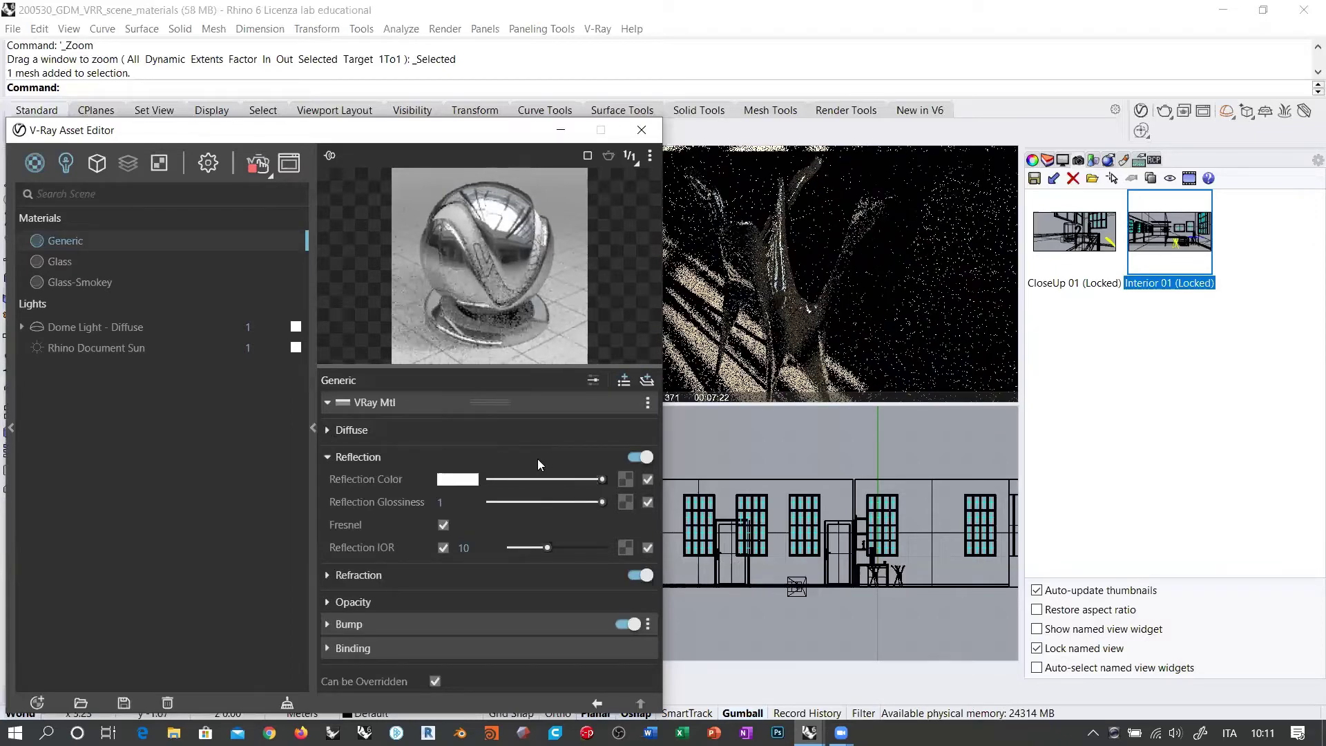
# Test a dark red Diffuse color on the Generic material and set it back to a dark grey.
pyautogui.click(857, 415)
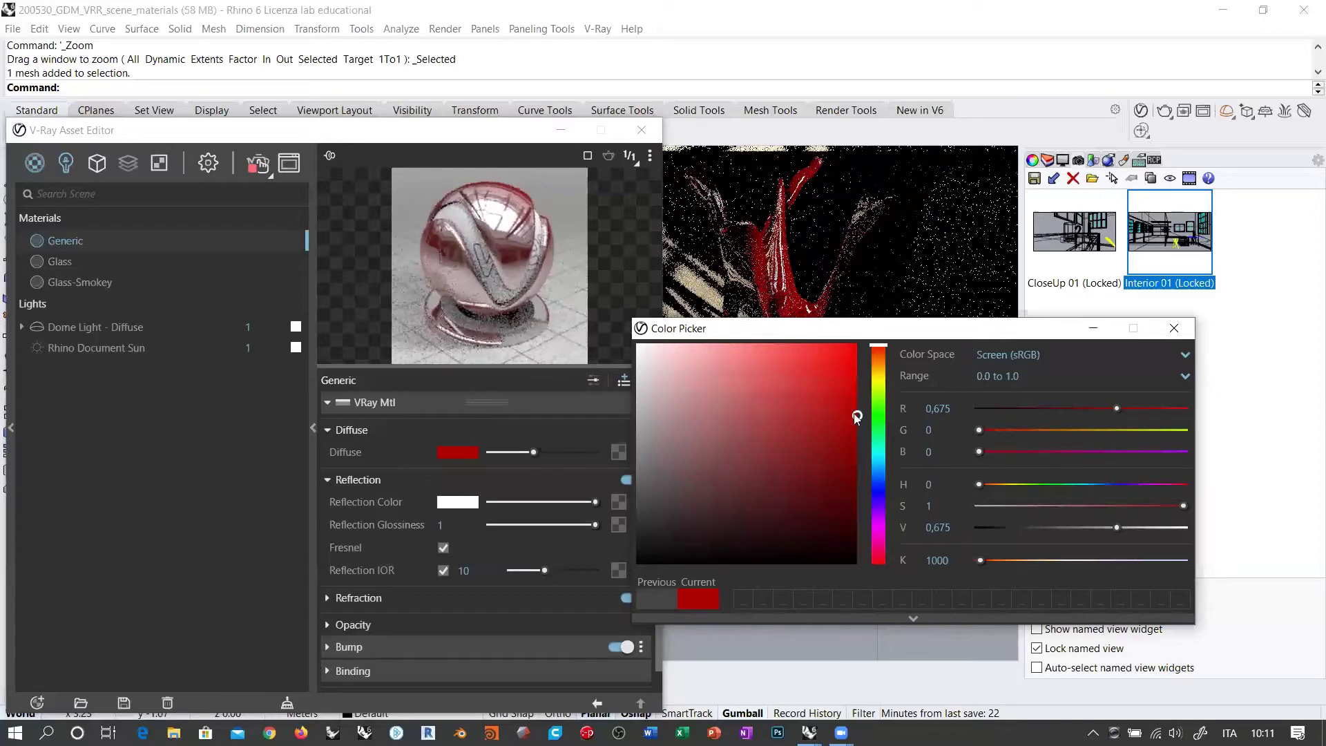
pyautogui.click(619, 511)
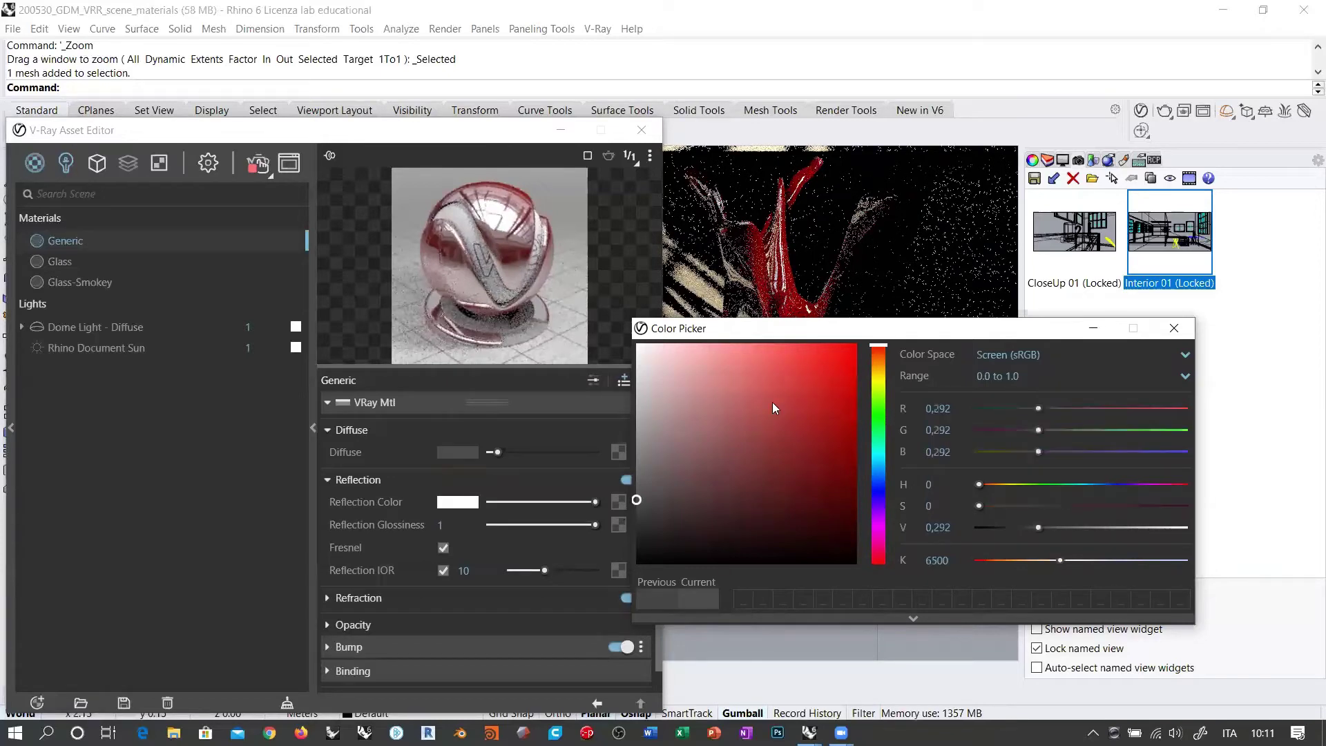
pyautogui.click(1220, 351)
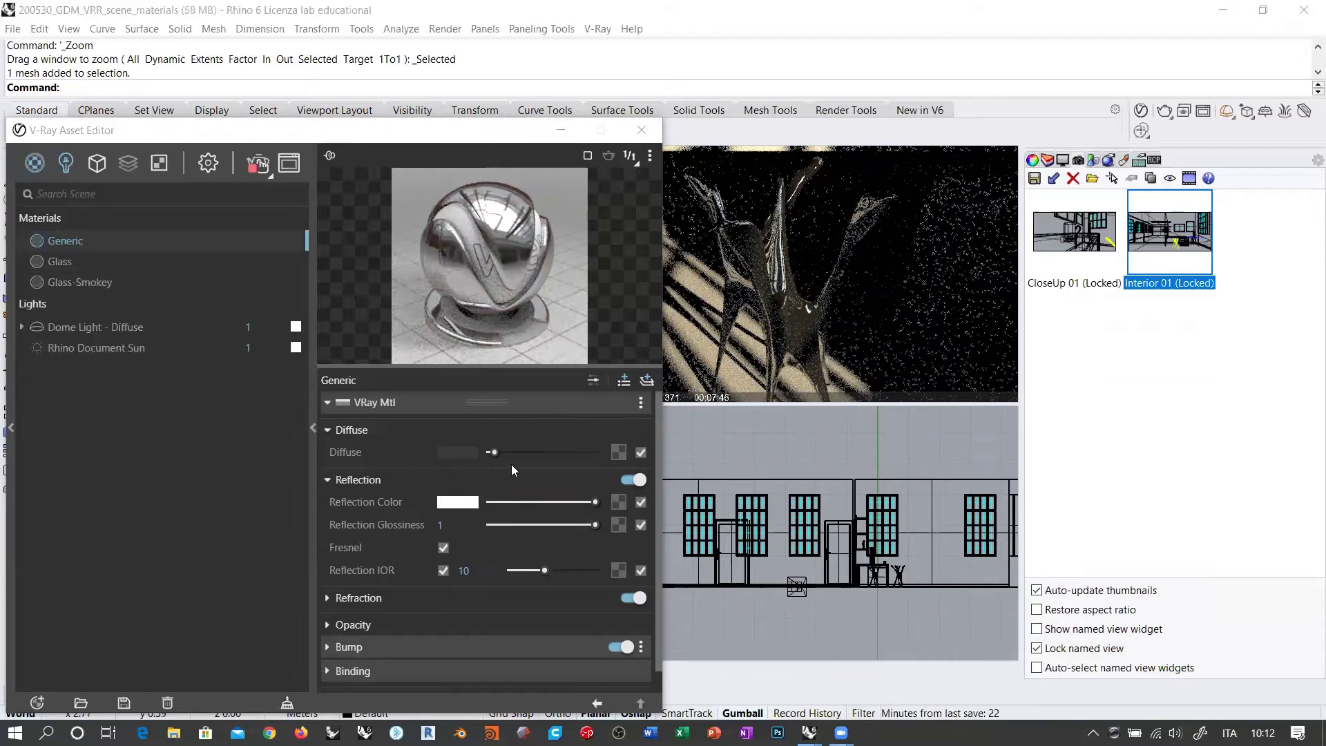
# Expand the Generic material's Bump settings and review the available bump modes, keeping Bump Map.
pyautogui.click(326, 639)
pyautogui.scroll(-1, 449, 480)
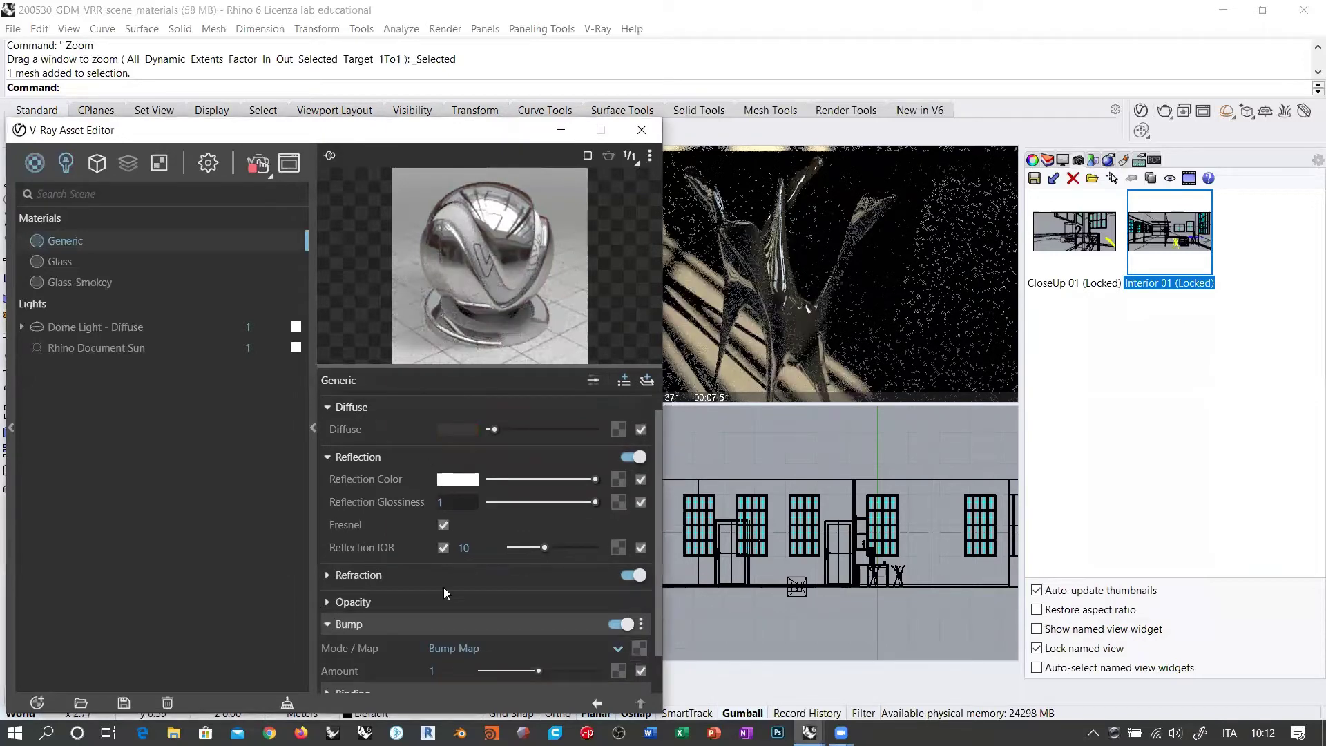
pyautogui.scroll(-2, 456, 525)
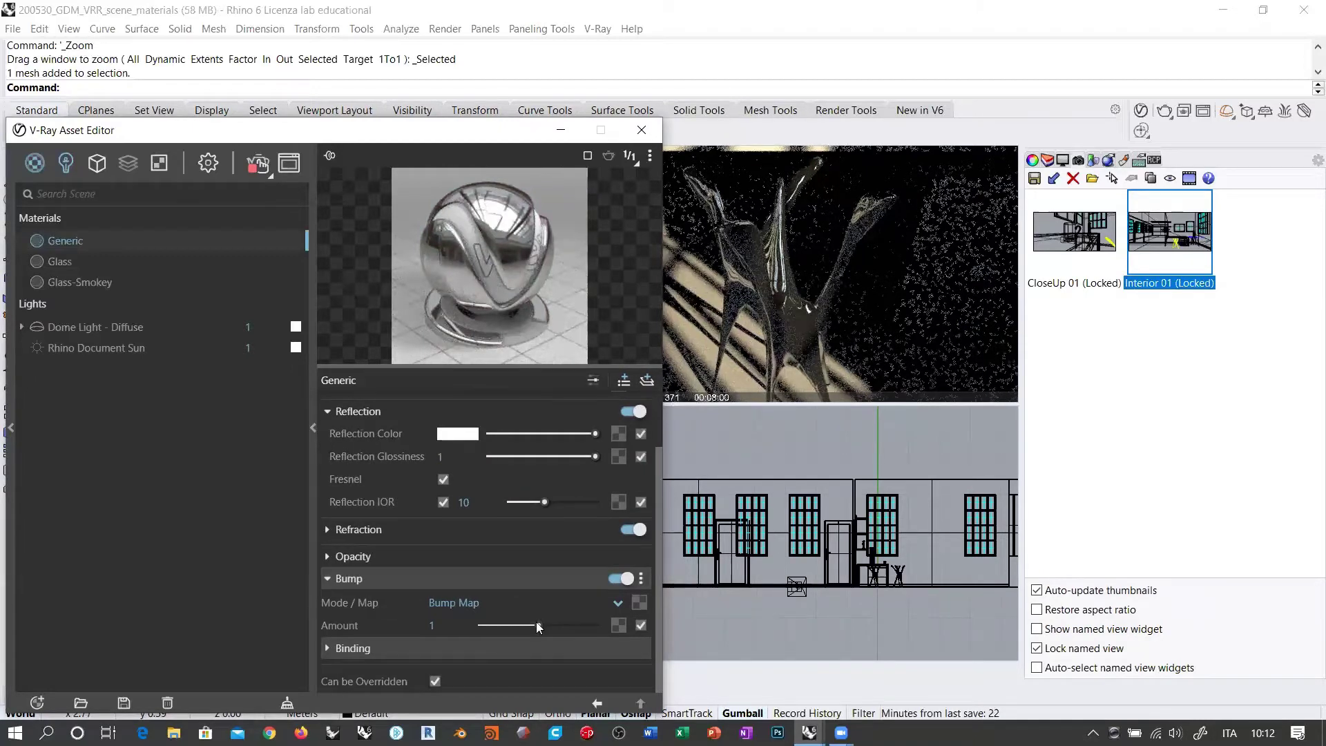
pyautogui.click(481, 602)
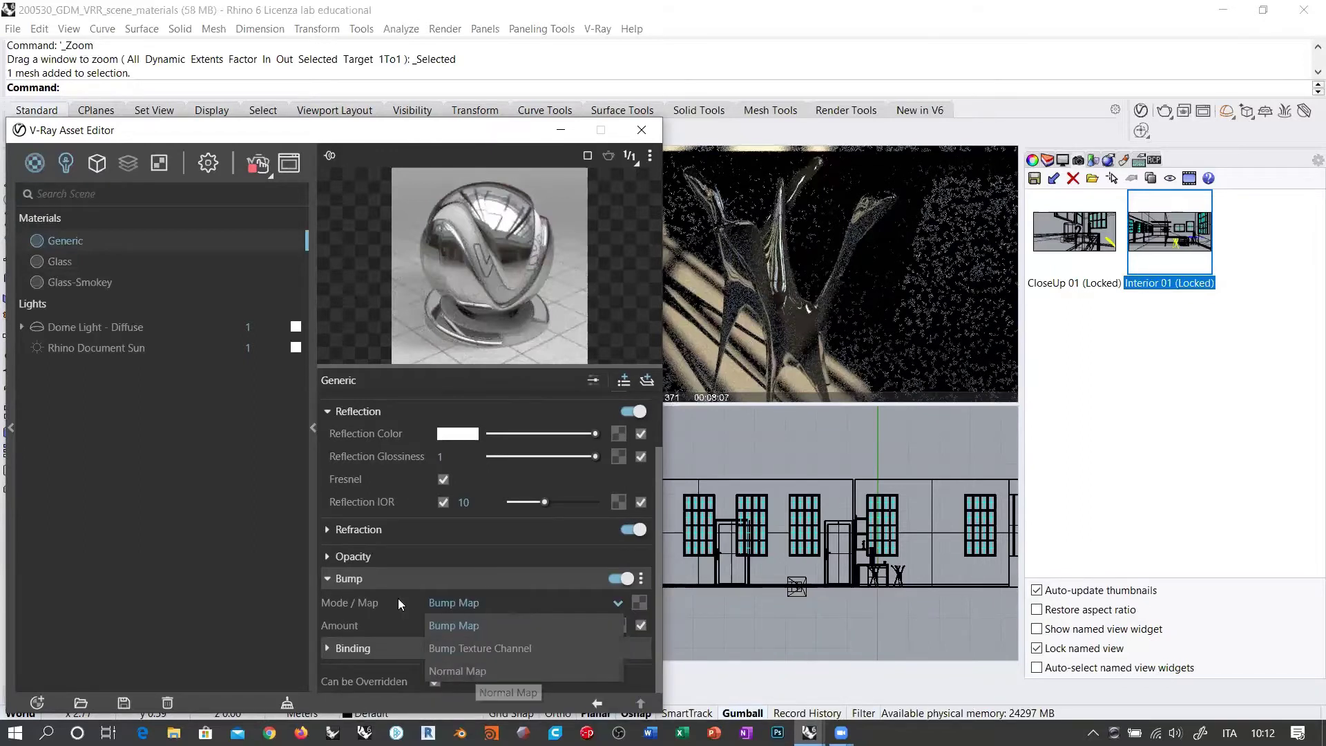
pyautogui.click(707, 612)
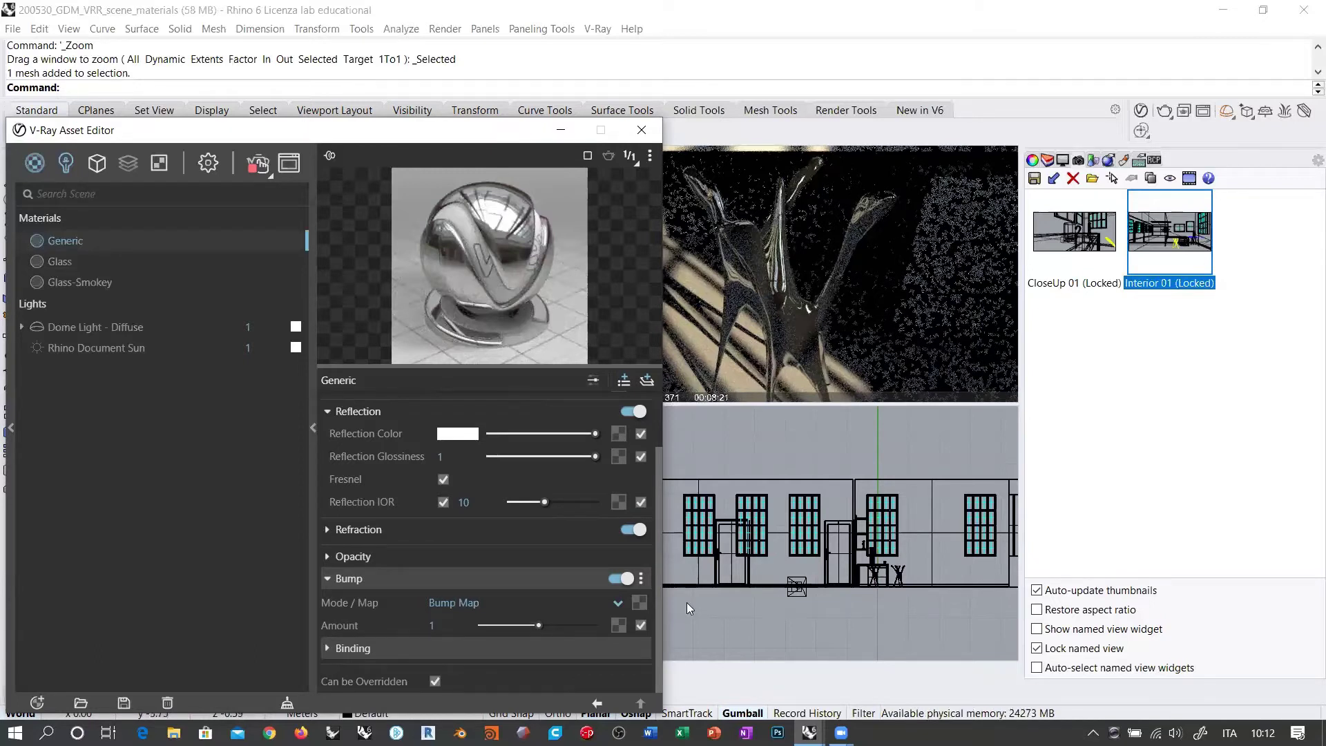
pyautogui.click(617, 603)
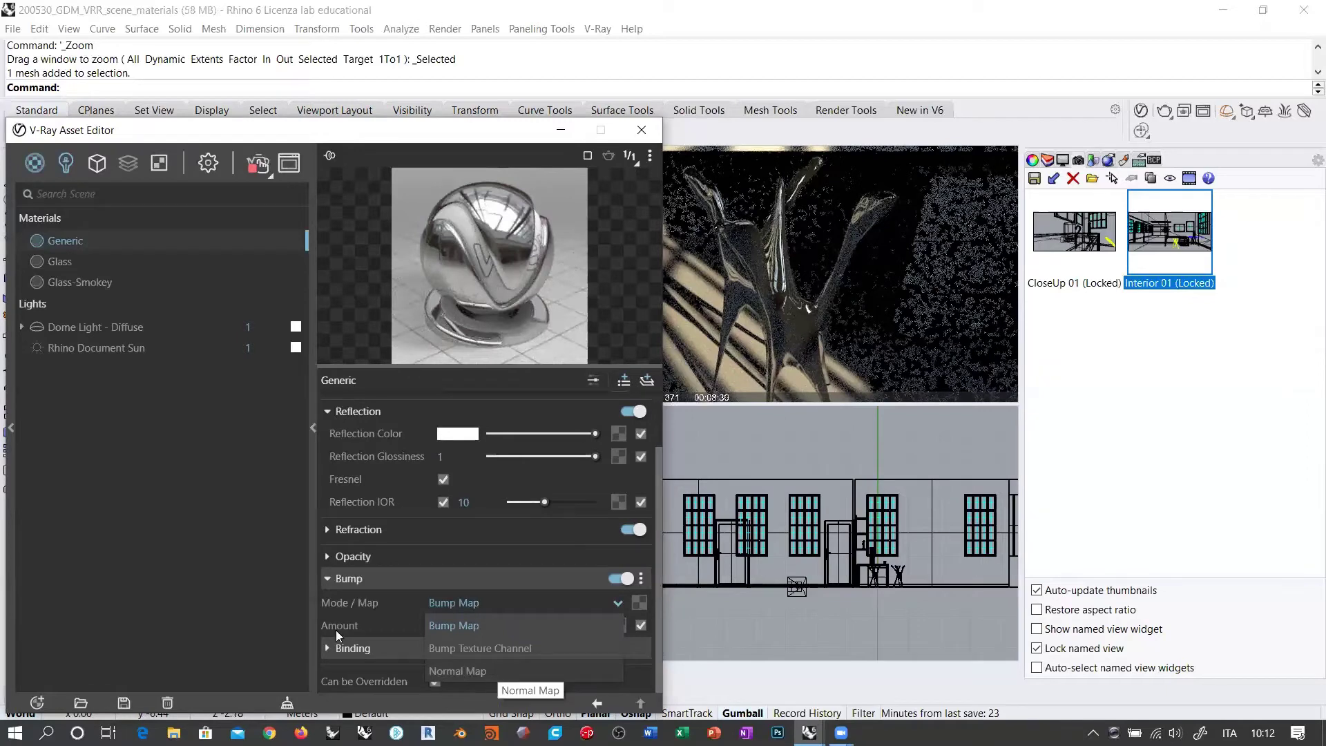
pyautogui.click(801, 622)
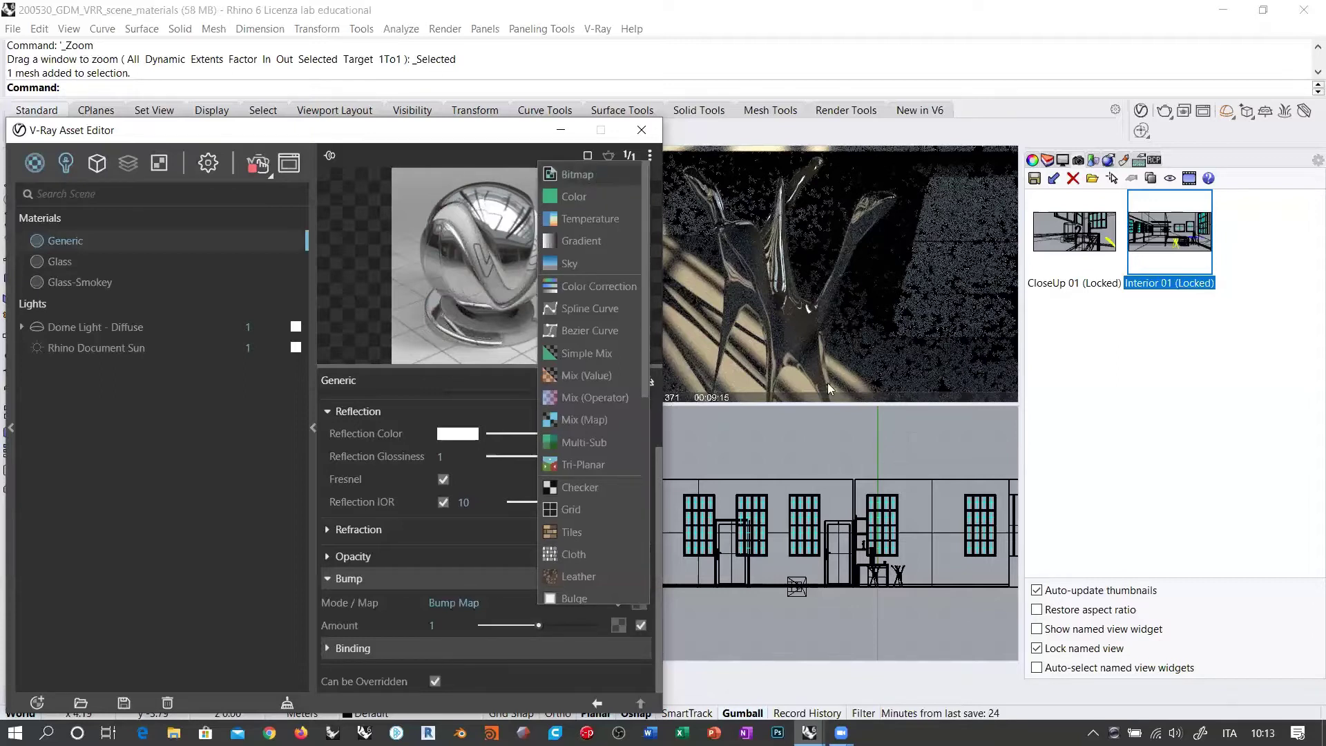
# Look through the available textures and assign a Noise A texture to the Generic material's bump map.
pyautogui.click(646, 342)
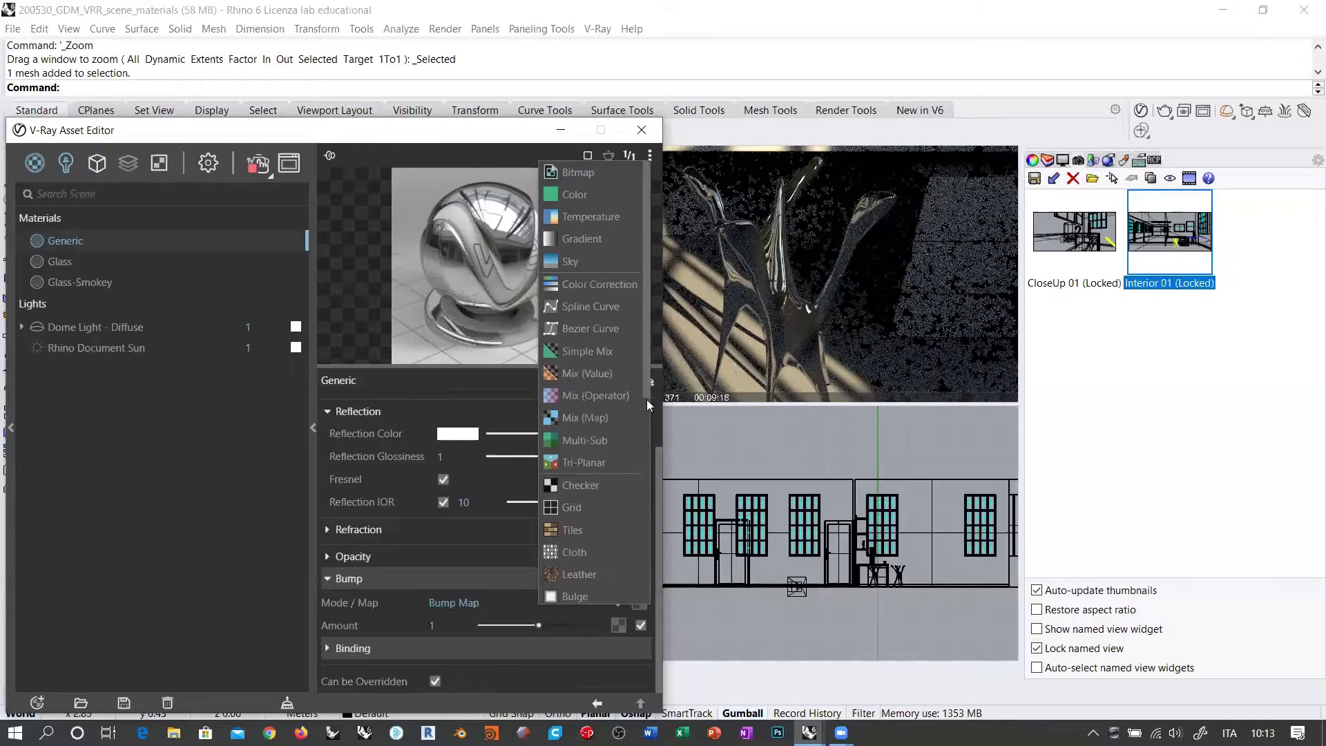
pyautogui.scroll(-3, 646, 399)
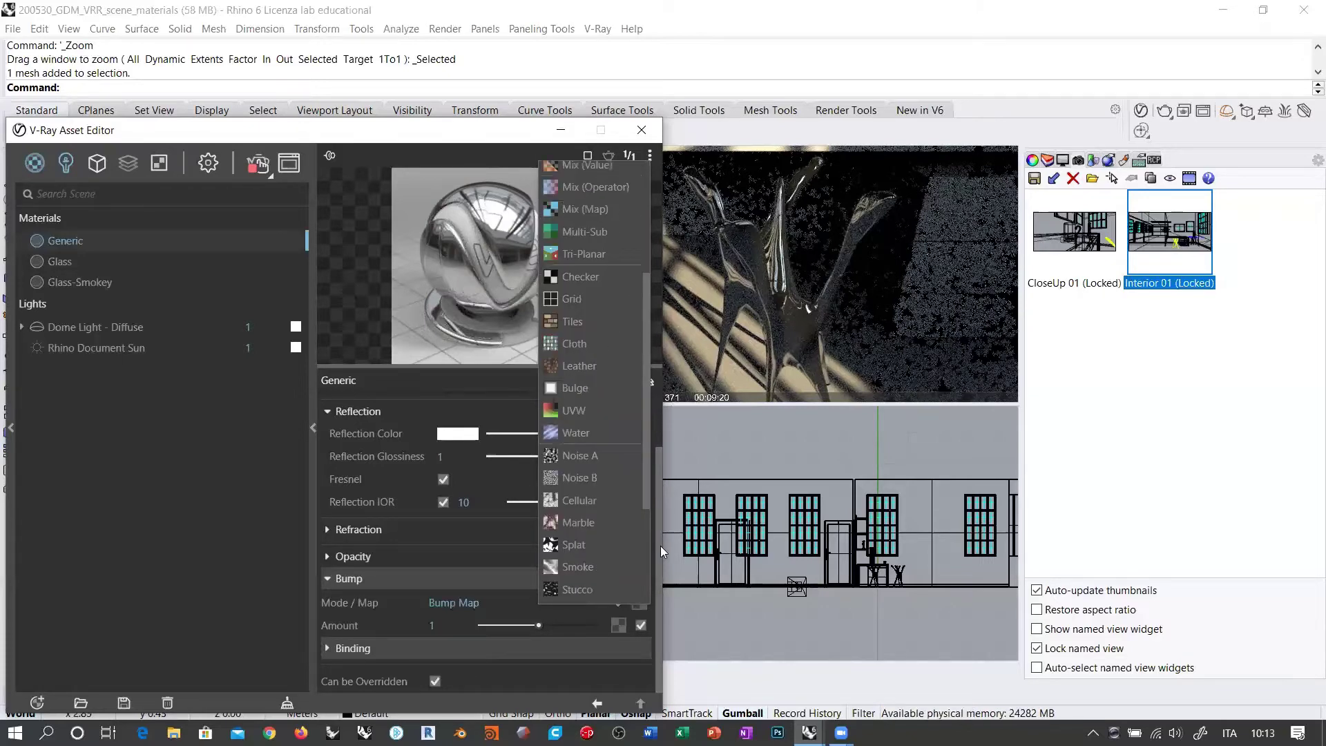
pyautogui.scroll(-2, 660, 512)
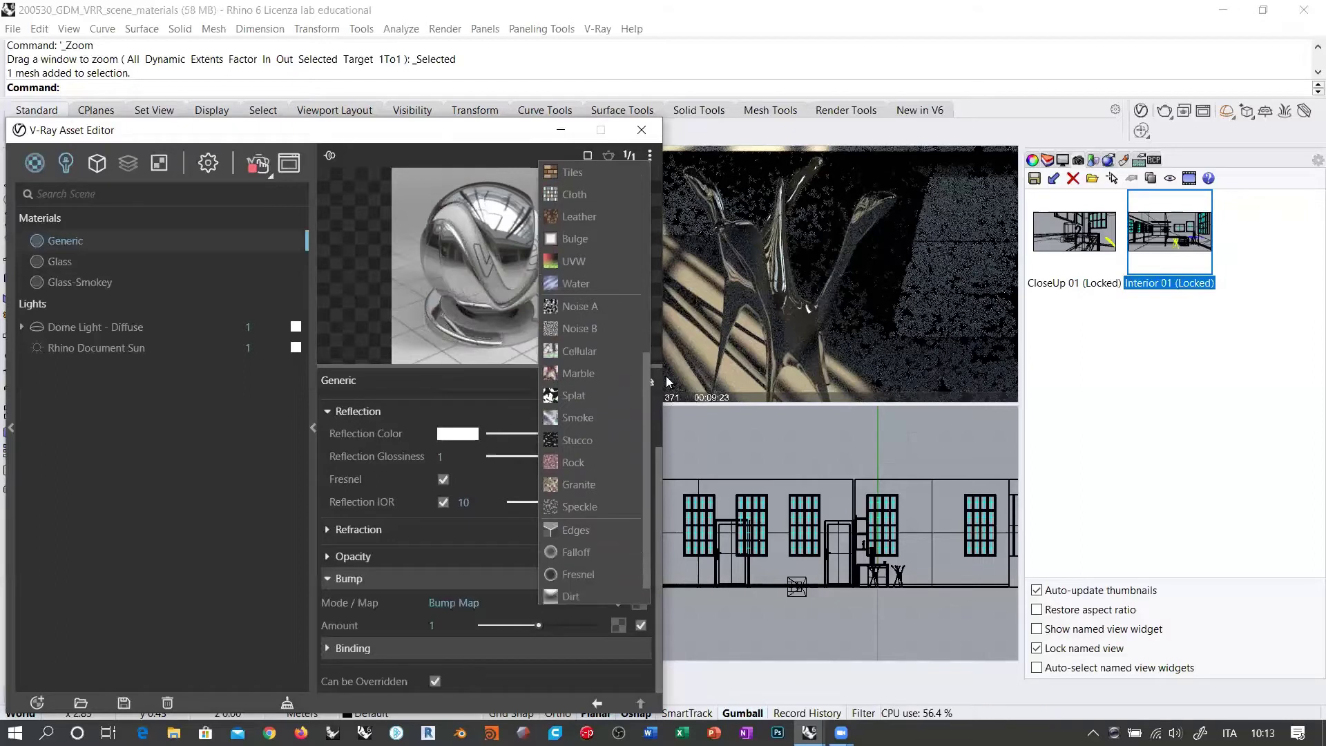
pyautogui.scroll(4, 663, 382)
pyautogui.scroll(-1, 653, 415)
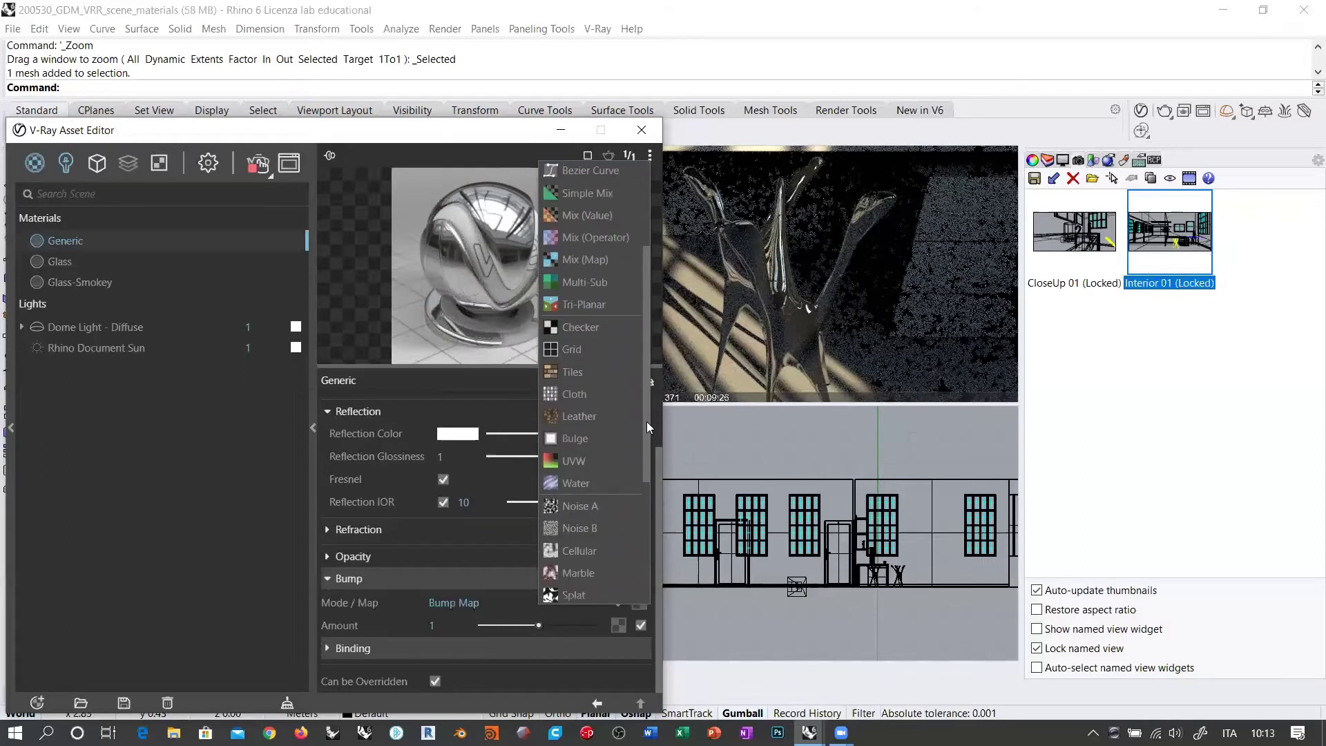
pyautogui.scroll(-1, 647, 422)
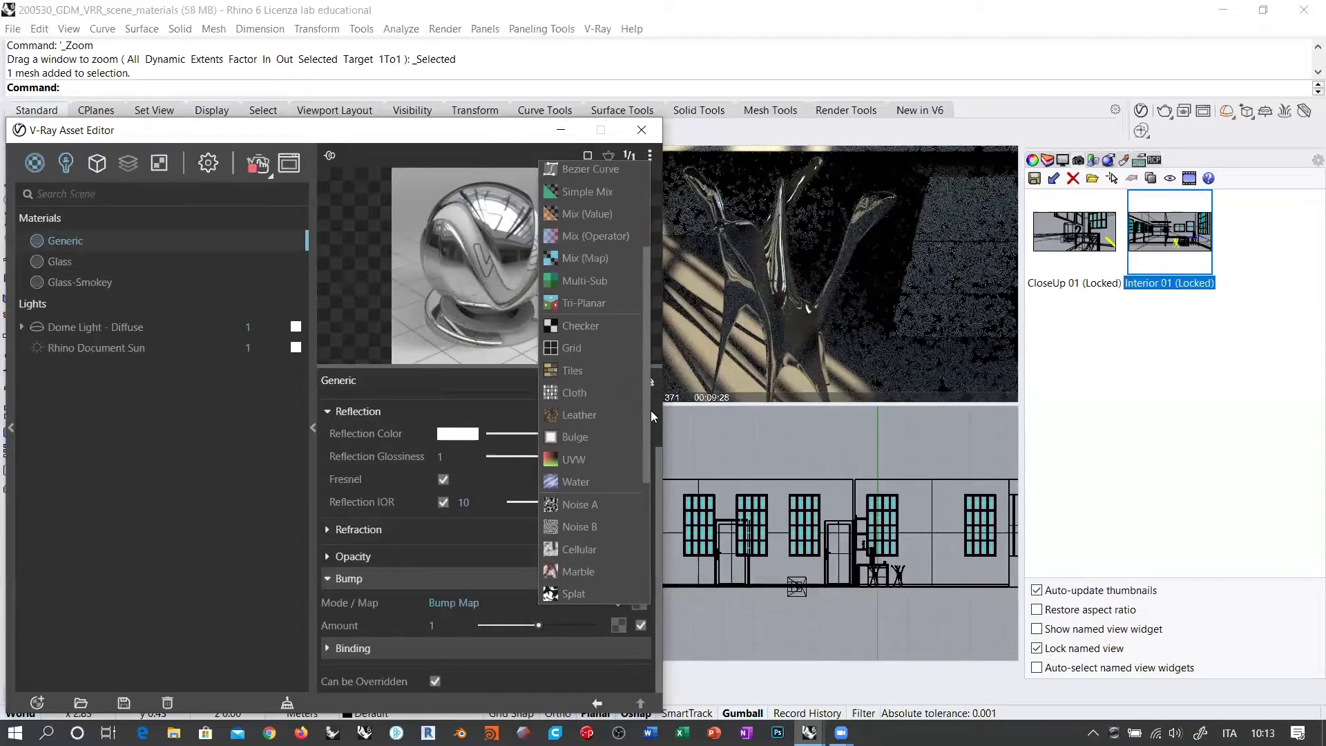
pyautogui.scroll(1, 650, 412)
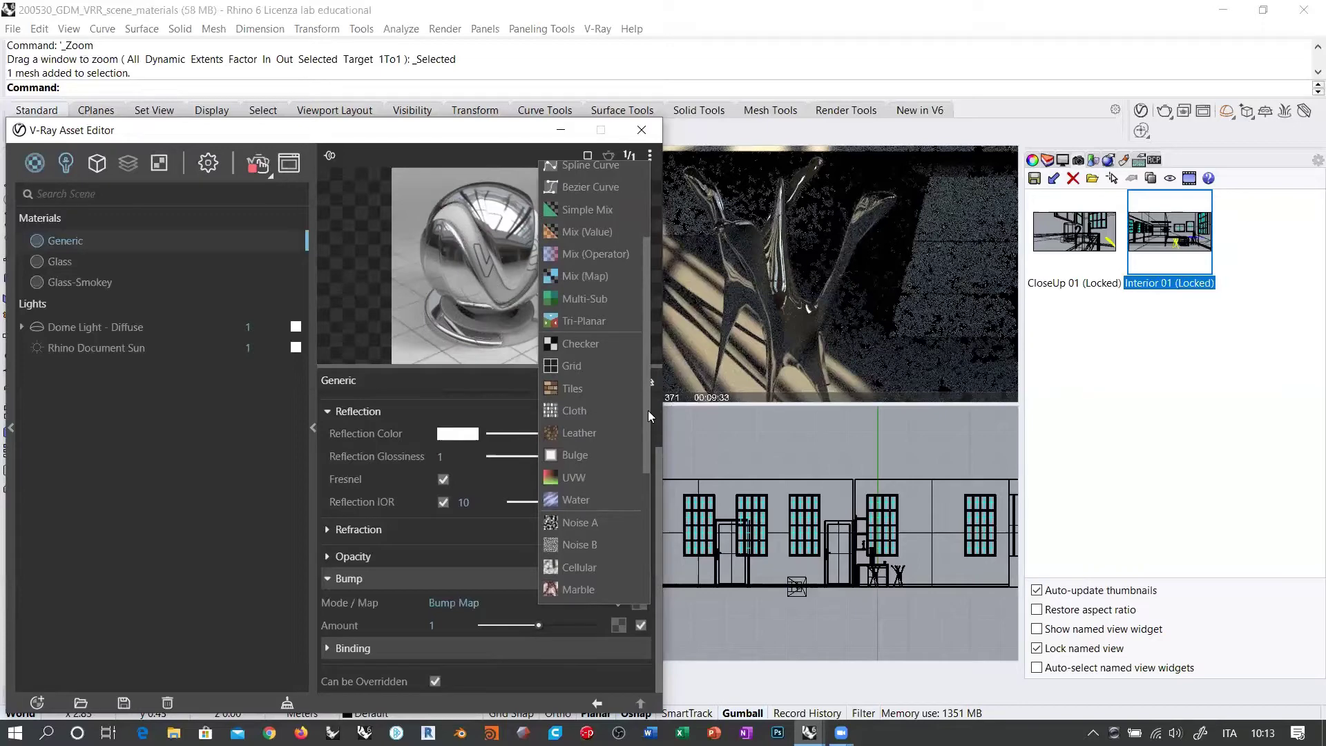
pyautogui.scroll(1, 648, 410)
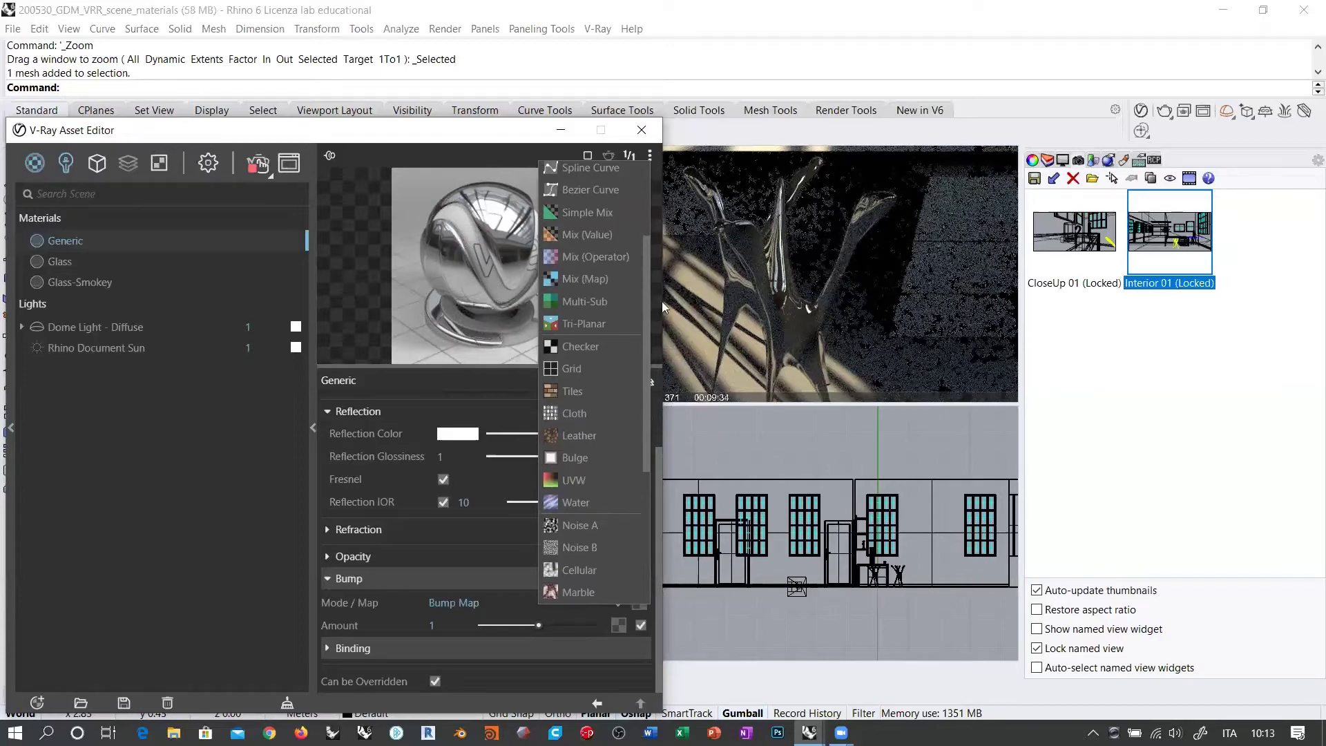
pyautogui.scroll(3, 731, 210)
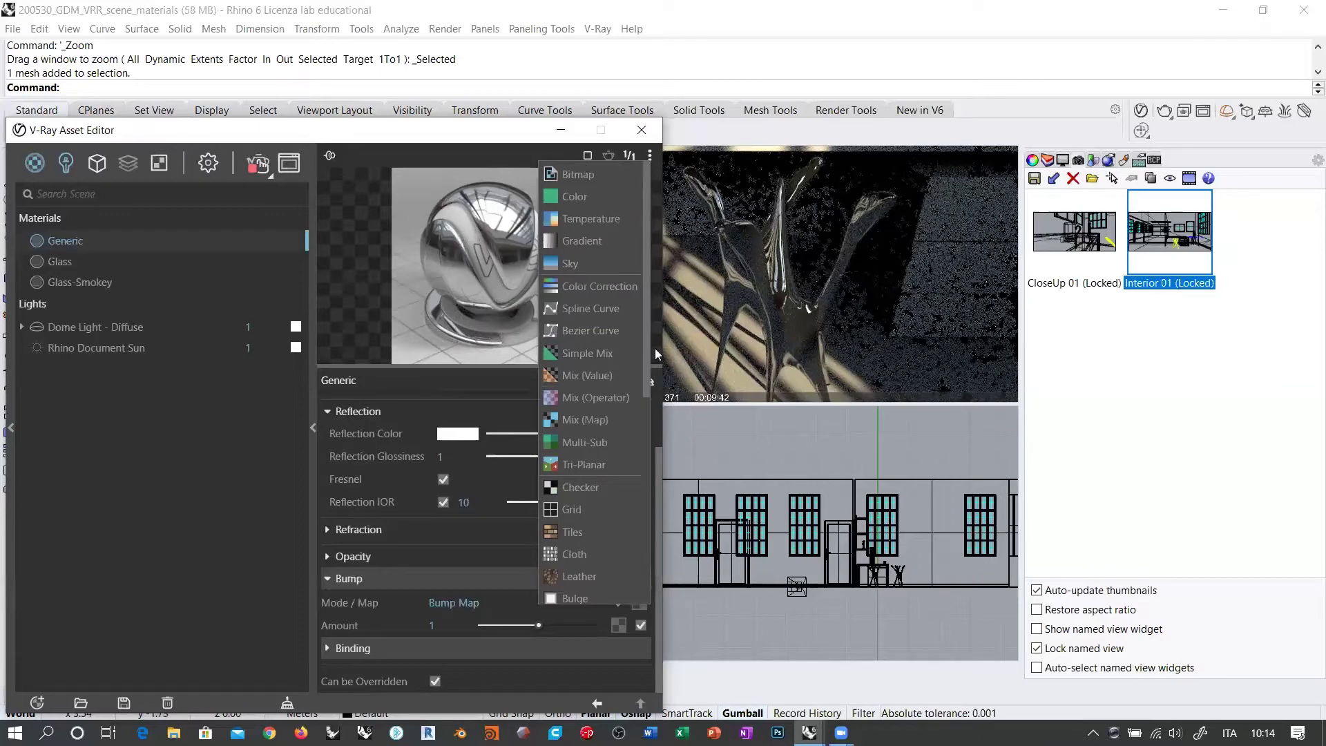
pyautogui.scroll(-4, 647, 348)
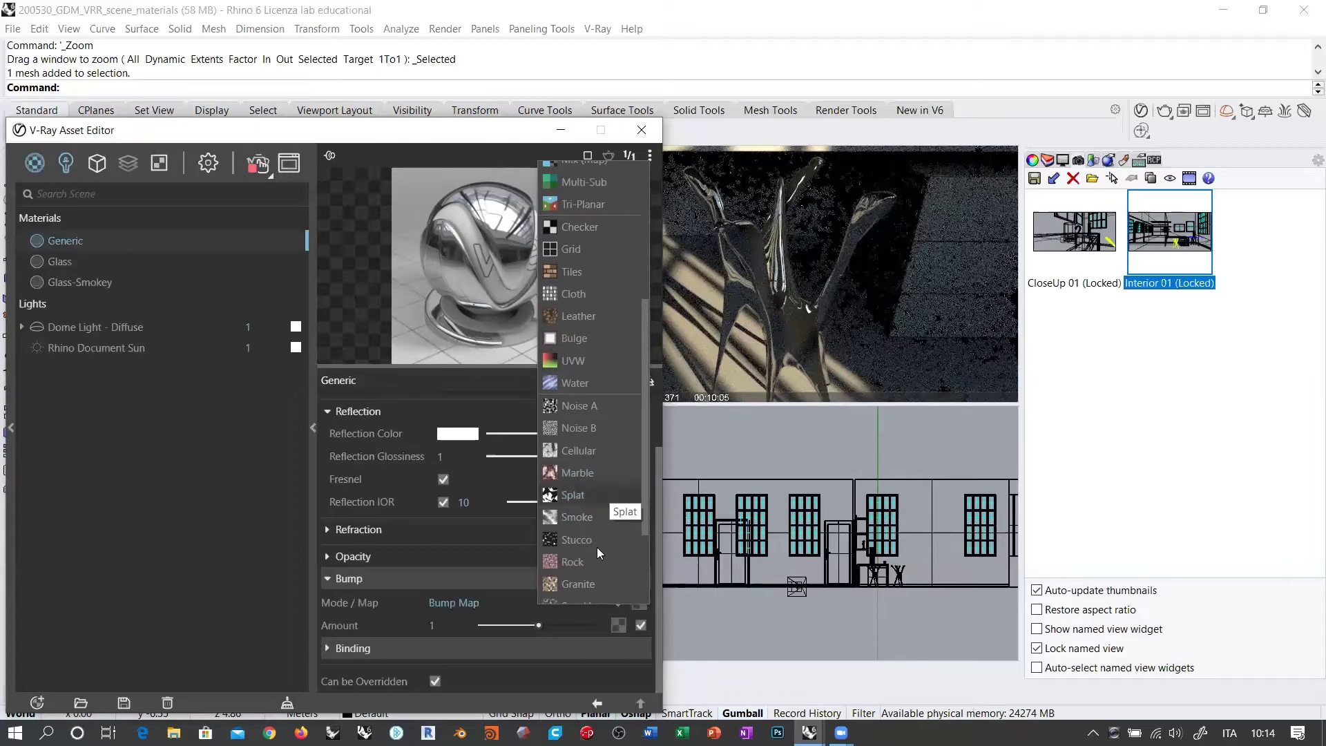
pyautogui.click(586, 428)
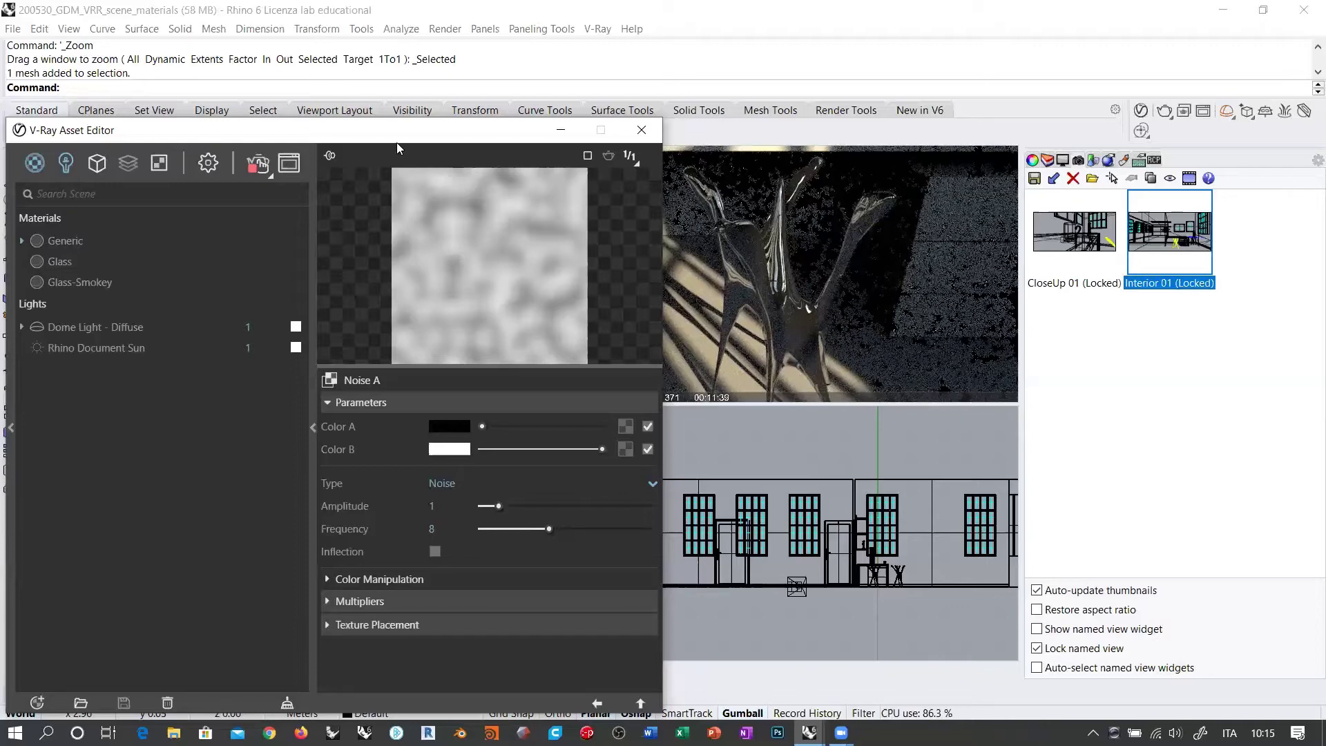
# Return from the noise texture to the Generic material and set its Bump Amount to 2.
pyautogui.moveTo(396, 142); pyautogui.dragTo(415, 55)
pyautogui.click(616, 615)
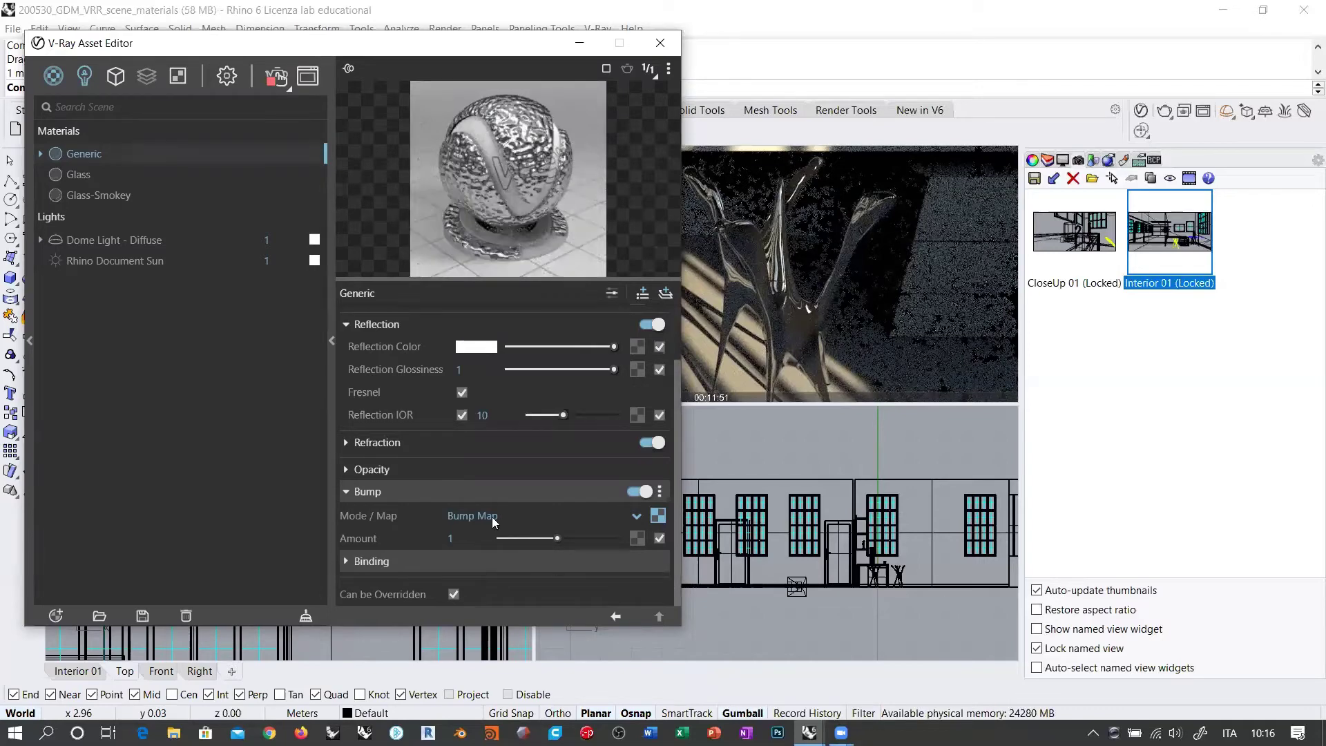
pyautogui.click(613, 539)
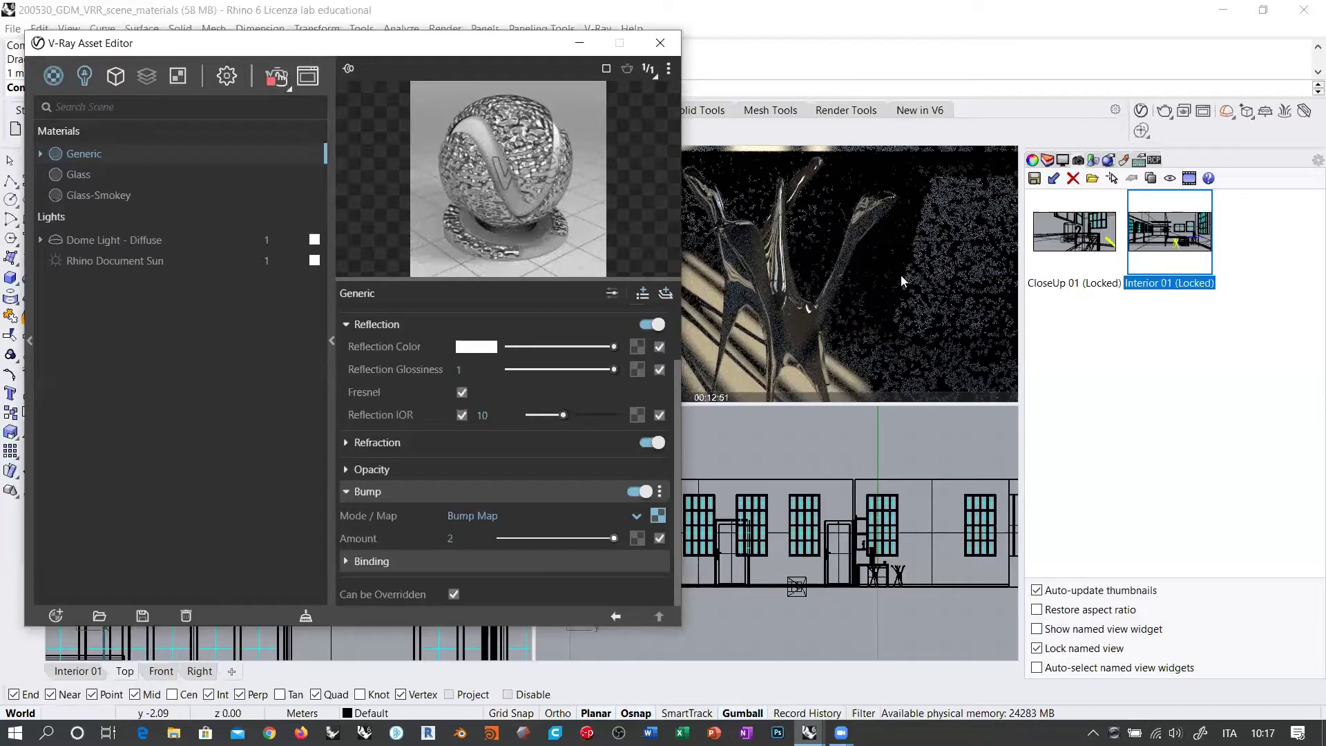
# Reopen the Noise A bump texture and raise its Frequency to 13.3 and on to 17.3.
pyautogui.click(658, 518)
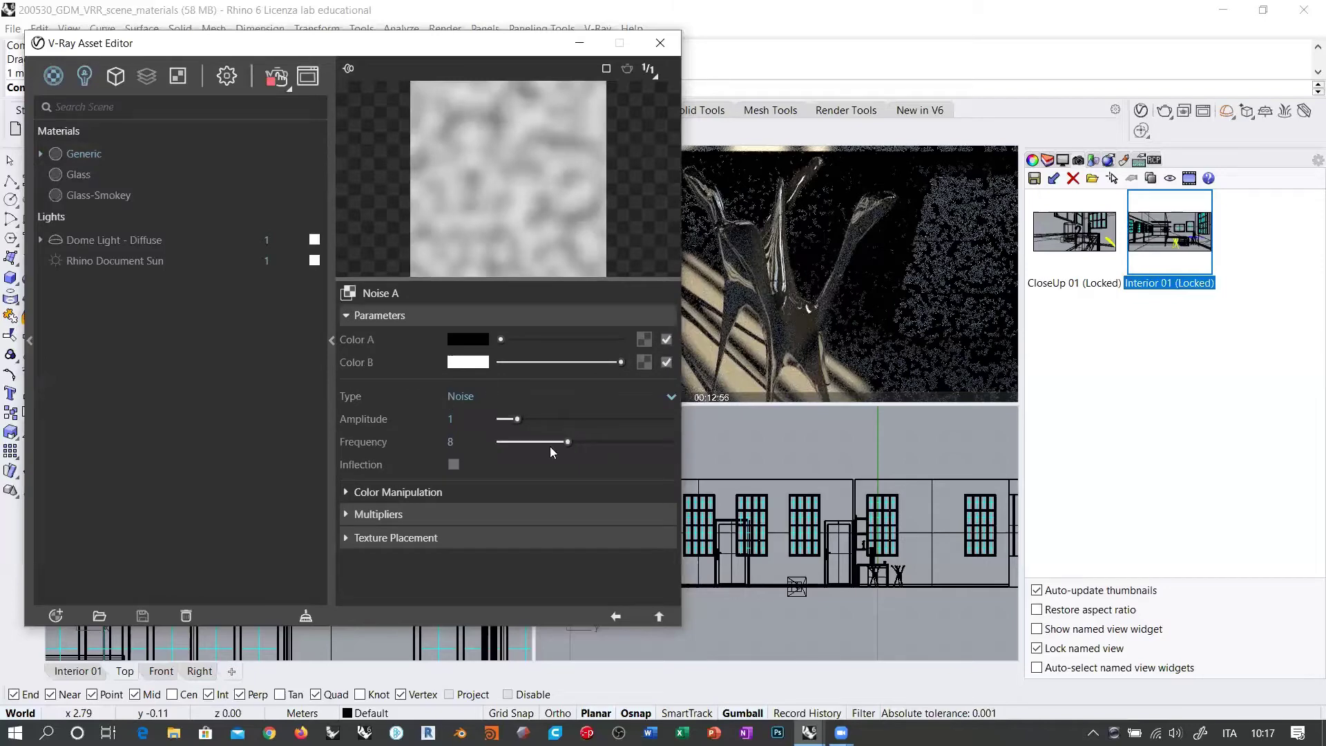
pyautogui.moveTo(568, 442); pyautogui.dragTo(612, 442)
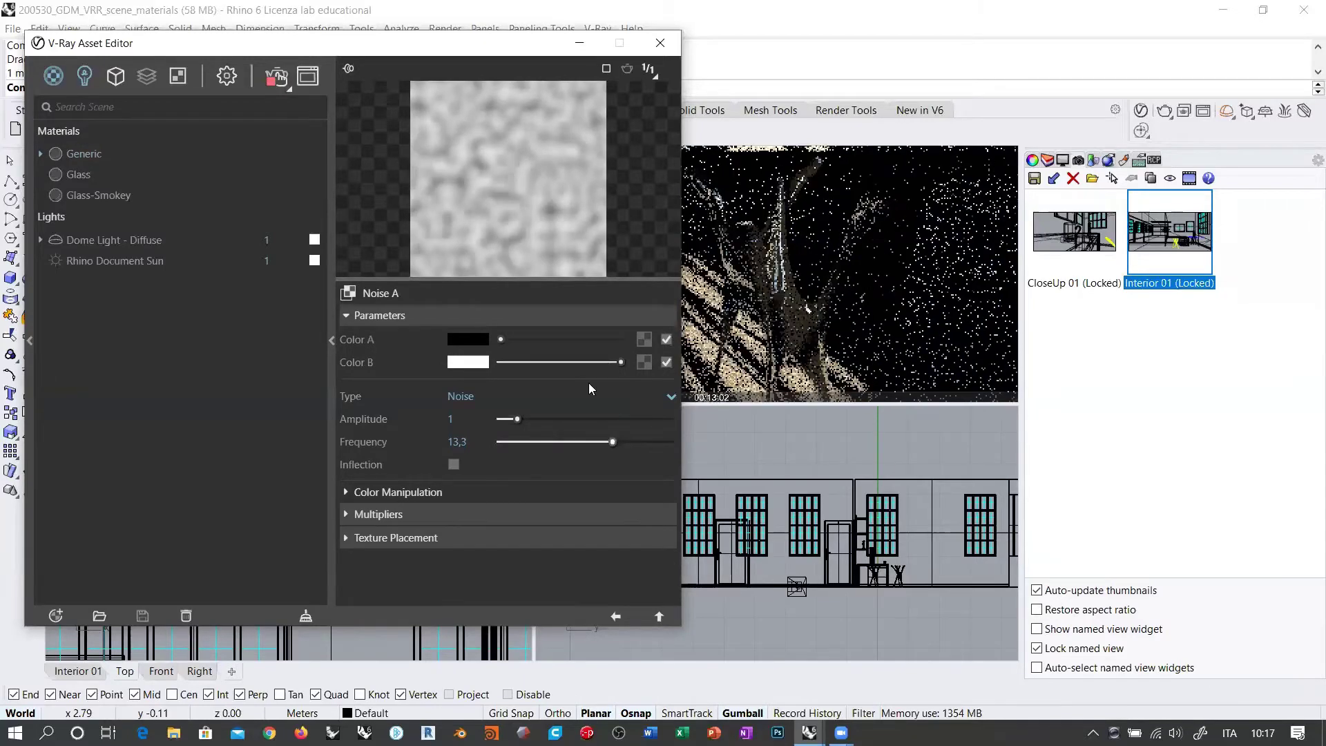
pyautogui.moveTo(612, 442); pyautogui.dragTo(647, 442)
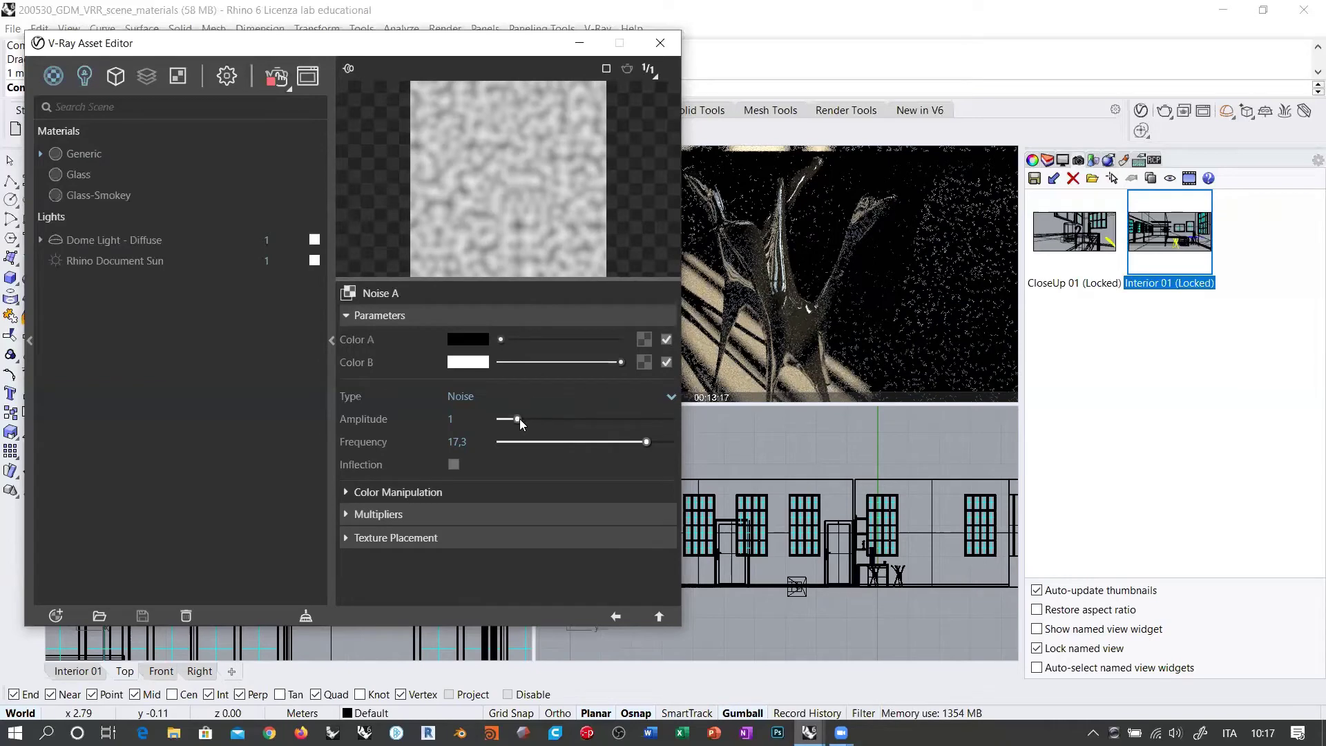
# Try high and low Amplitude values on the Noise A texture, including 0.05, and settle on 6.06.
pyautogui.click(600, 418)
pyautogui.click(501, 418)
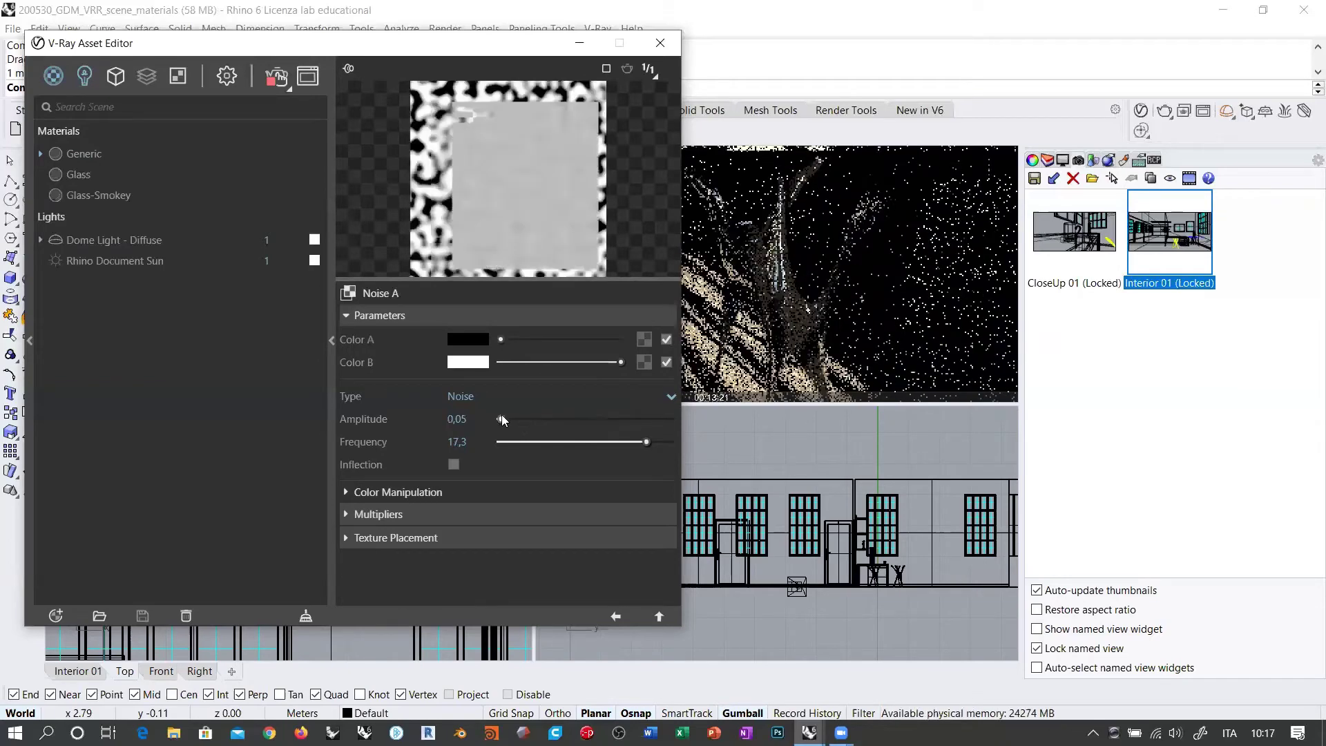
pyautogui.click(553, 418)
pyautogui.click(601, 419)
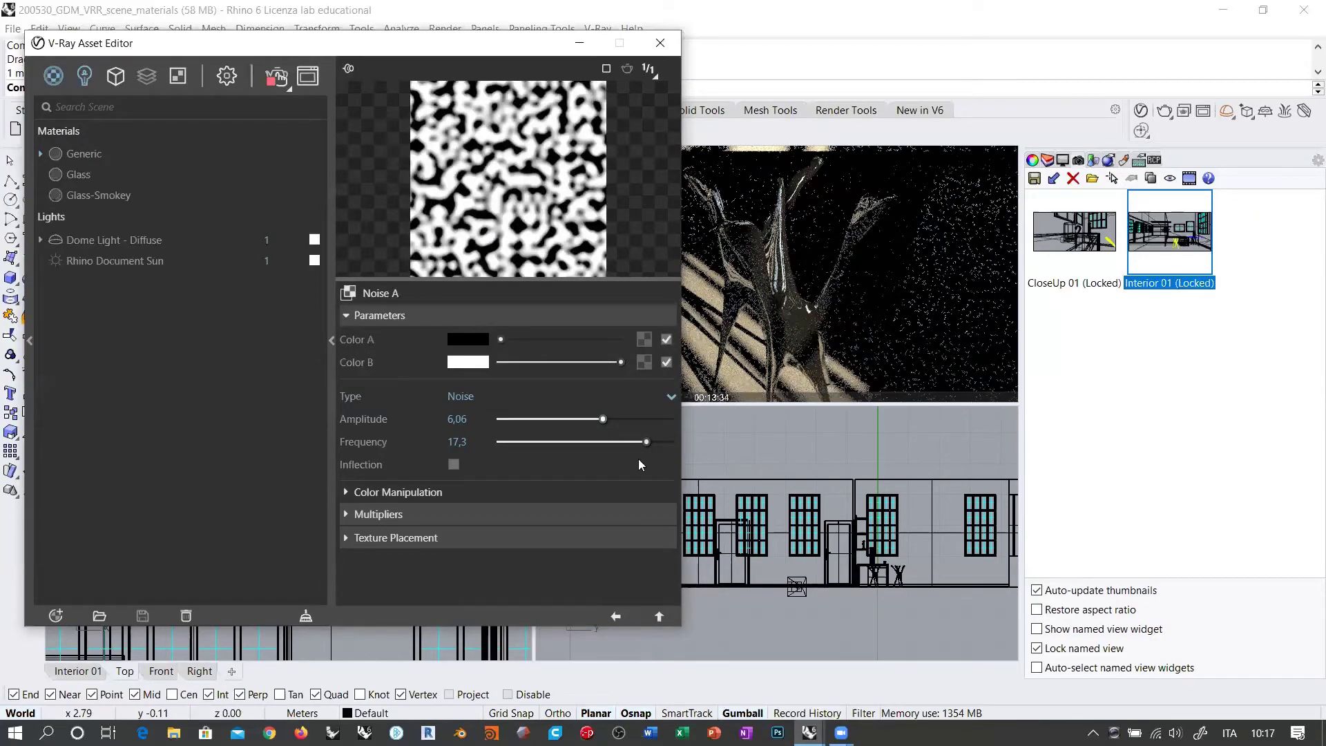
# Test Noise A Frequency values of 0.9, 2.2, 3.6, 6.1 and 15.5, and settle on 16.9.
pyautogui.moveTo(647, 442); pyautogui.dragTo(505, 442)
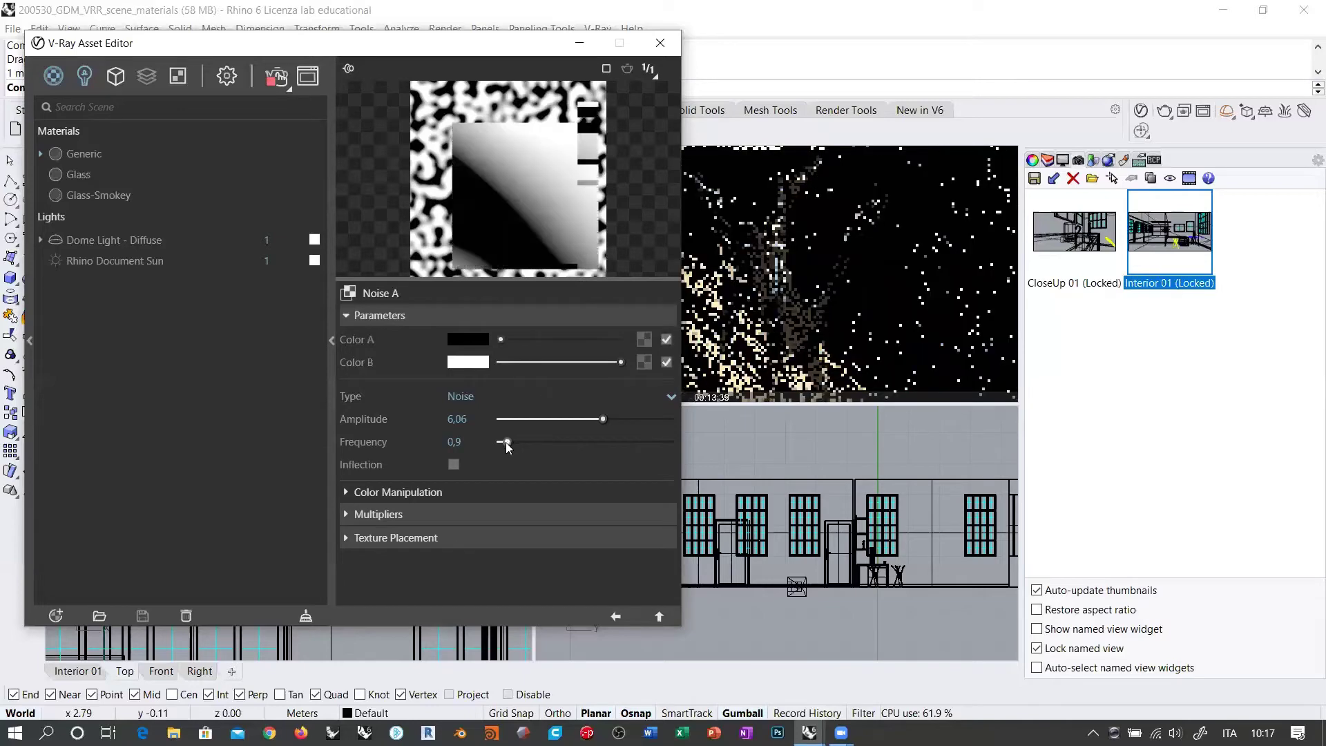
pyautogui.click(519, 445)
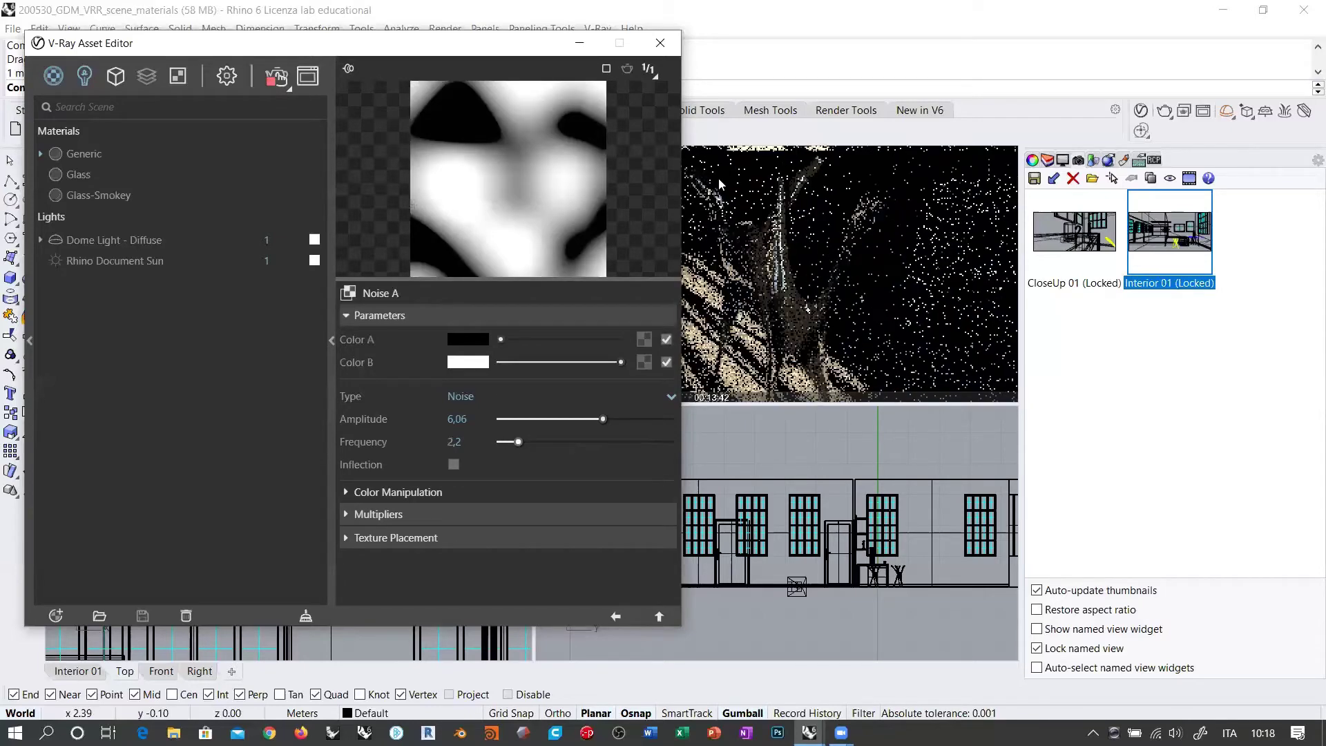
pyautogui.click(530, 443)
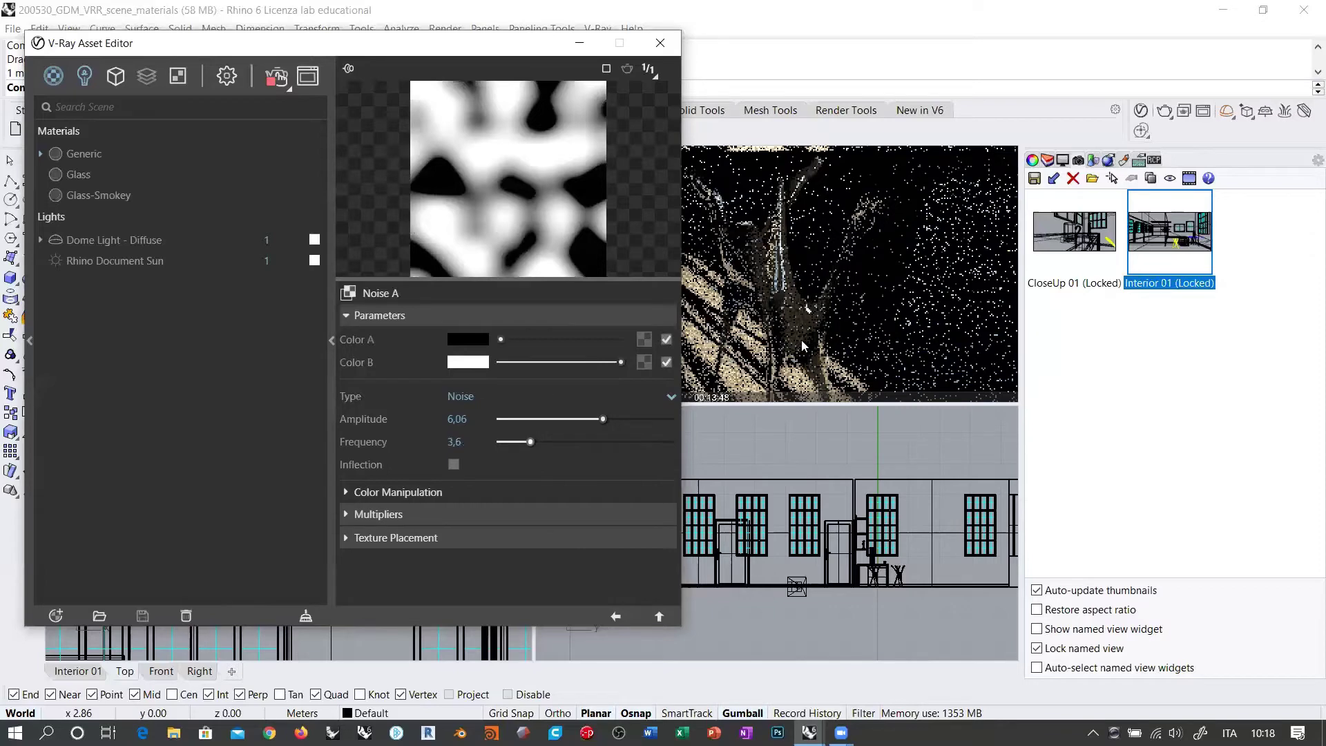
pyautogui.click(551, 442)
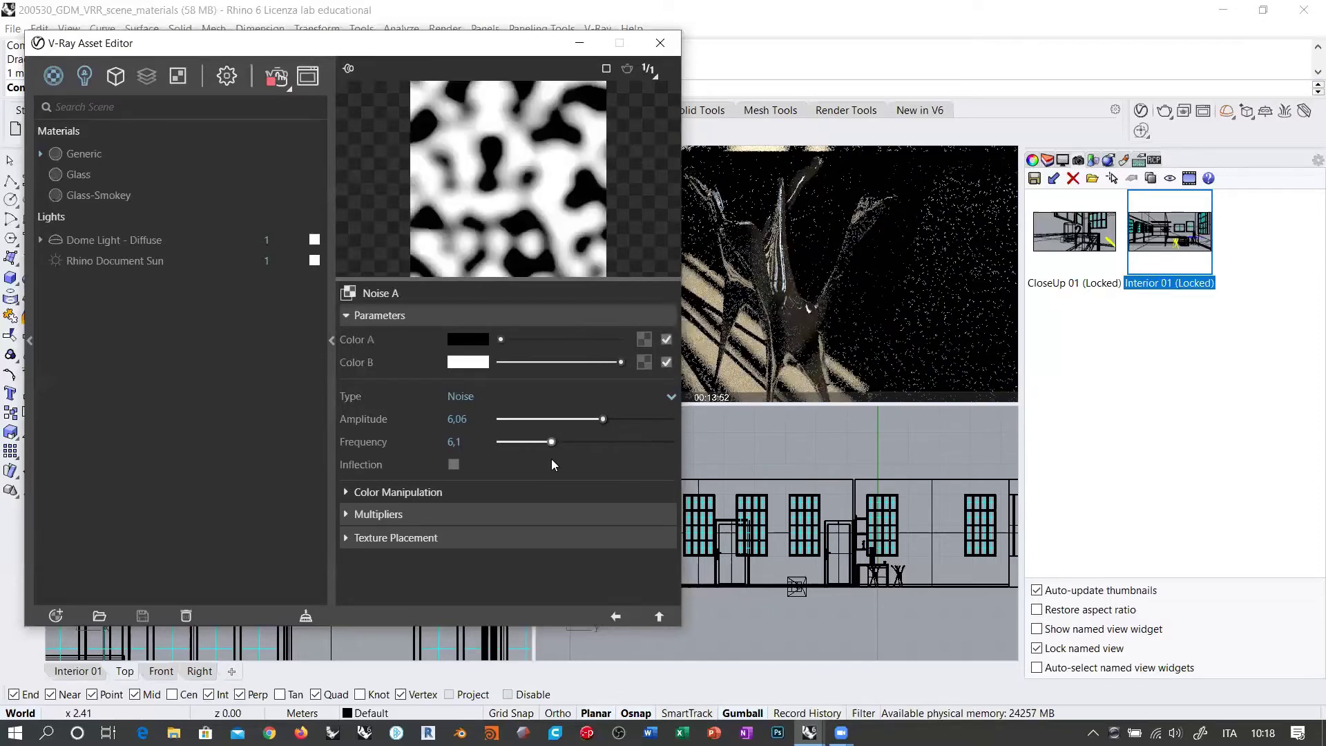
pyautogui.moveTo(552, 442); pyautogui.dragTo(629, 441)
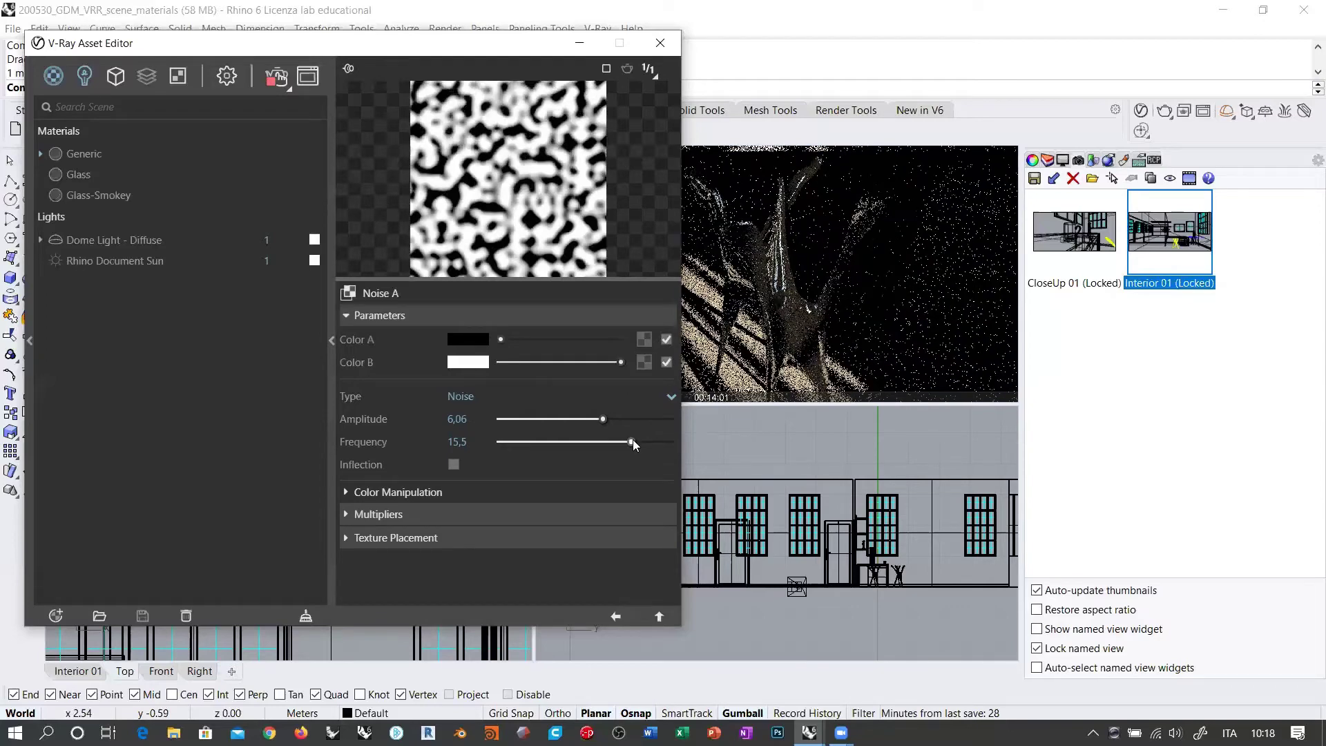
pyautogui.moveTo(632, 441); pyautogui.dragTo(642, 444)
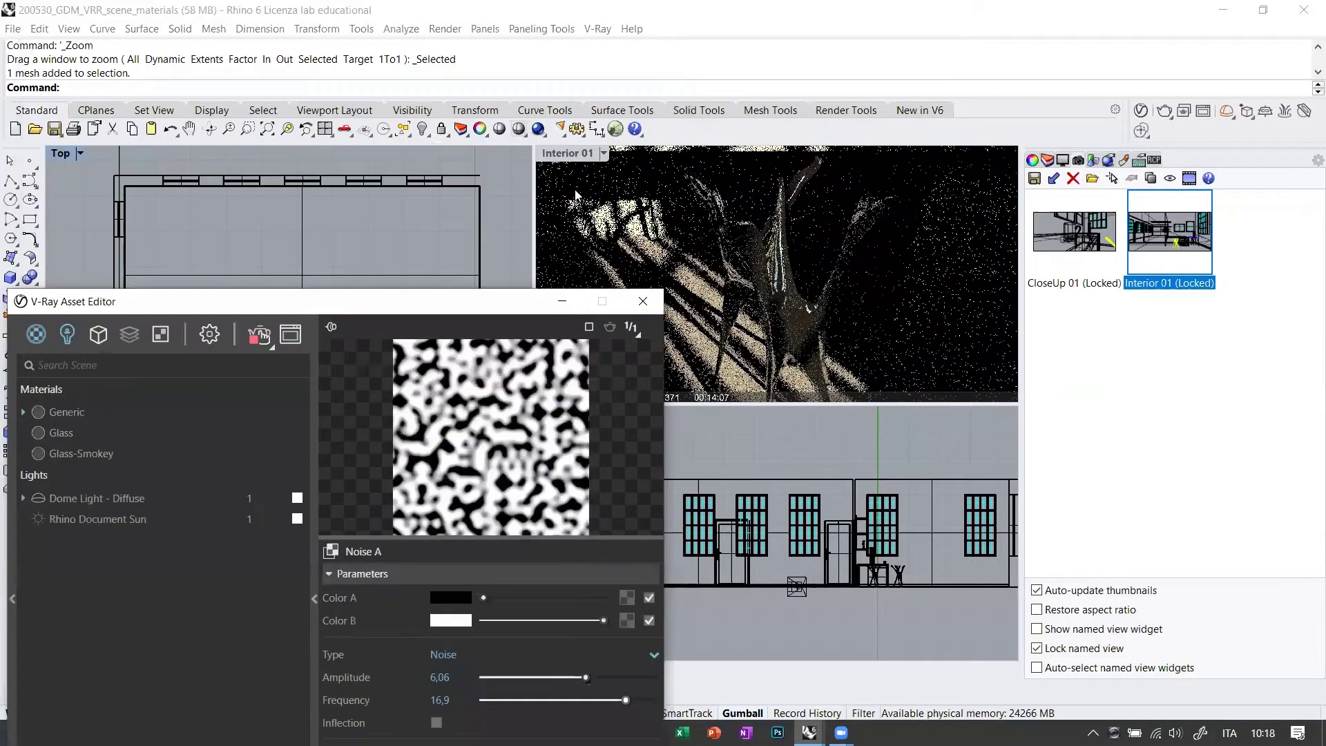
# Switch the Interior 01 viewport's display mode to Wireframe.
pyautogui.click(577, 195)
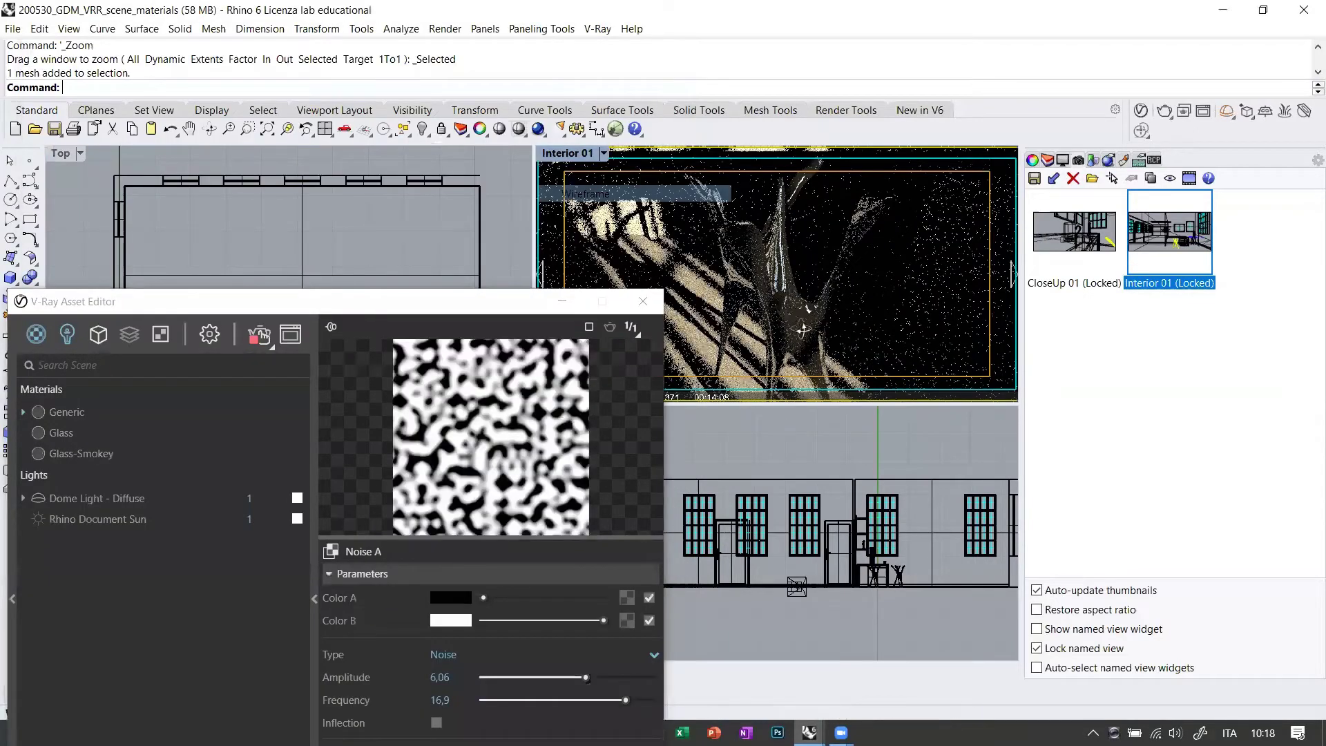
# Stop the close-up production render of the table base copy and mark a render region on its trunk in the frame buffer.
pyautogui.hotkey('ctrl', 'alt', 'w')
pyautogui.scroll(3, 764, 305)
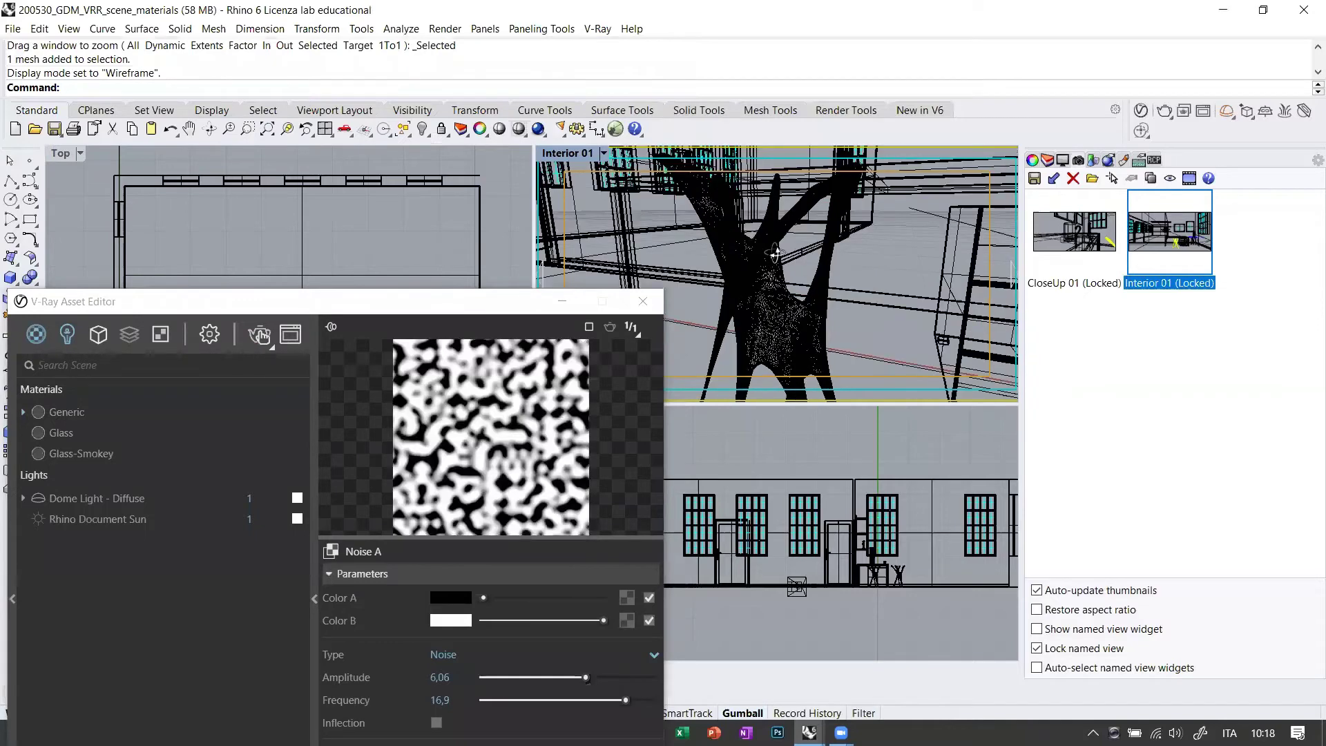
pyautogui.scroll(2, 774, 255)
pyautogui.scroll(2, 775, 254)
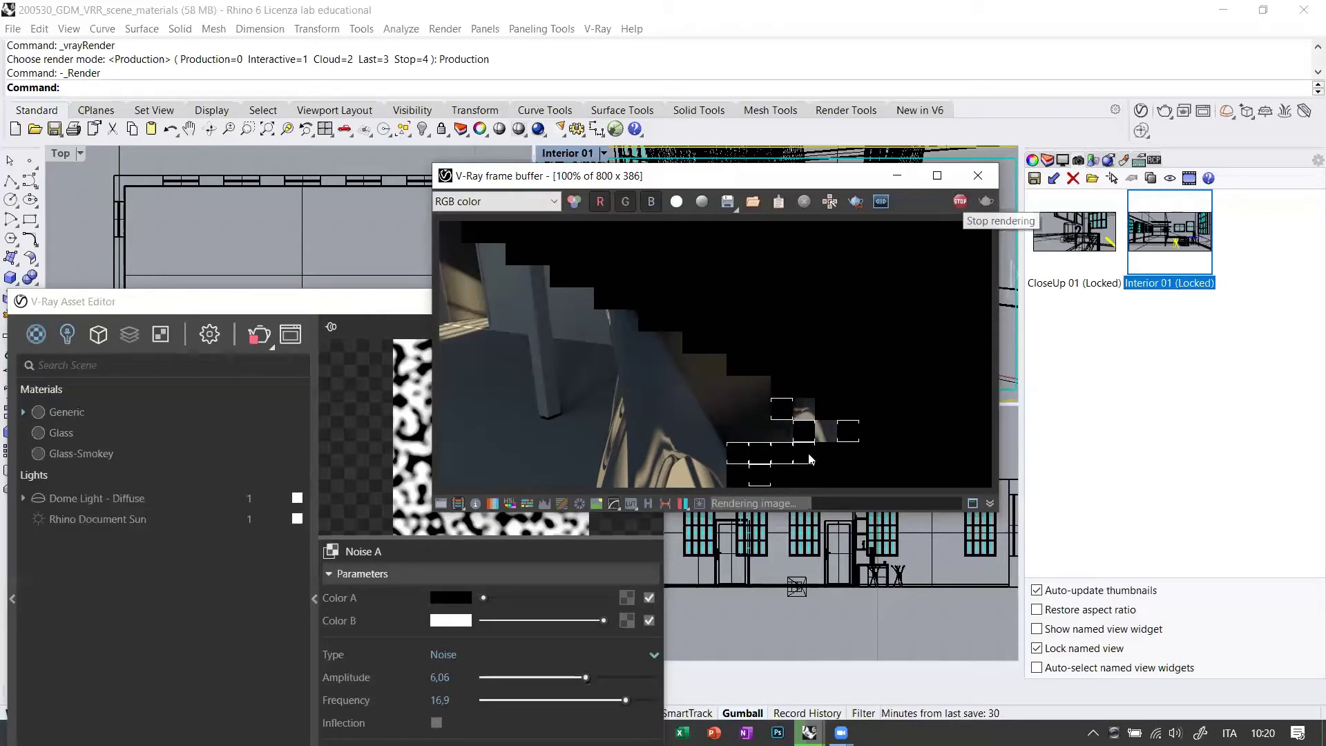
pyautogui.moveTo(808, 453); pyautogui.dragTo(819, 454)
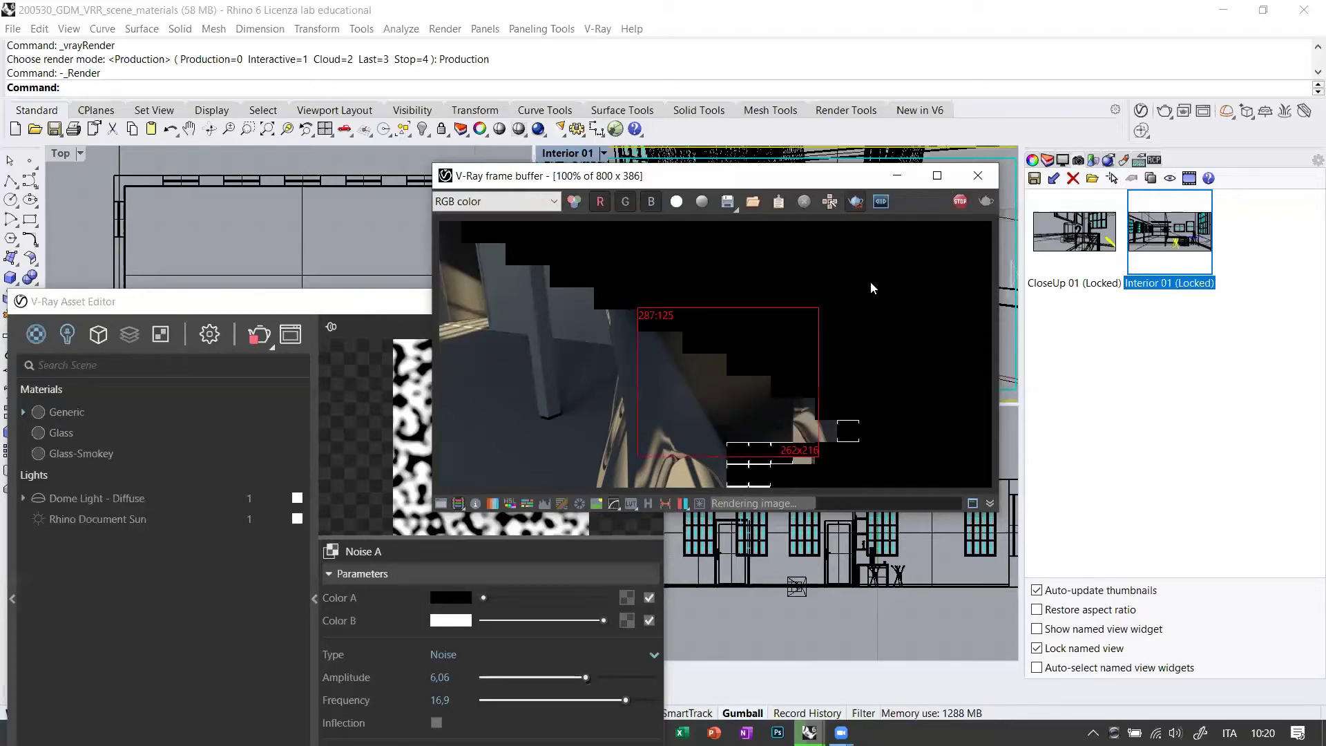
pyautogui.click(959, 201)
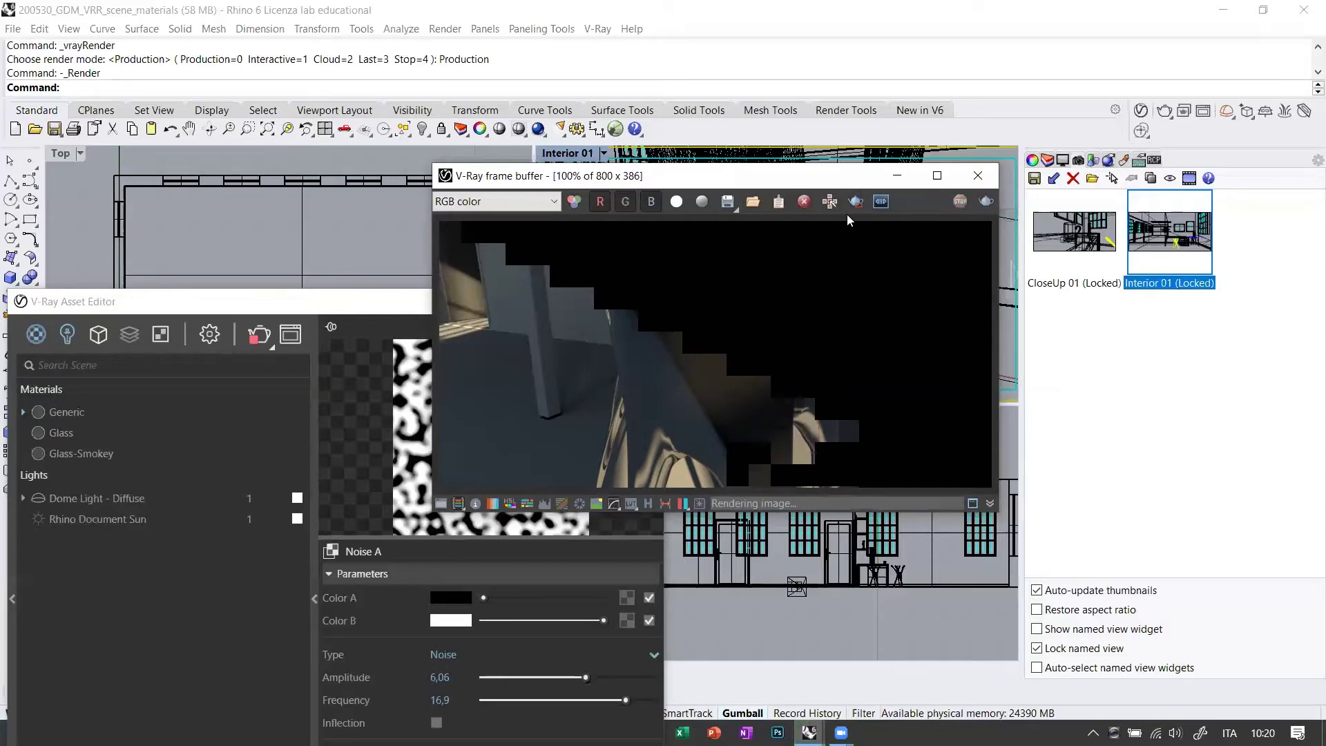
pyautogui.moveTo(627, 313); pyautogui.dragTo(695, 395)
pyautogui.moveTo(813, 464); pyautogui.dragTo(815, 462)
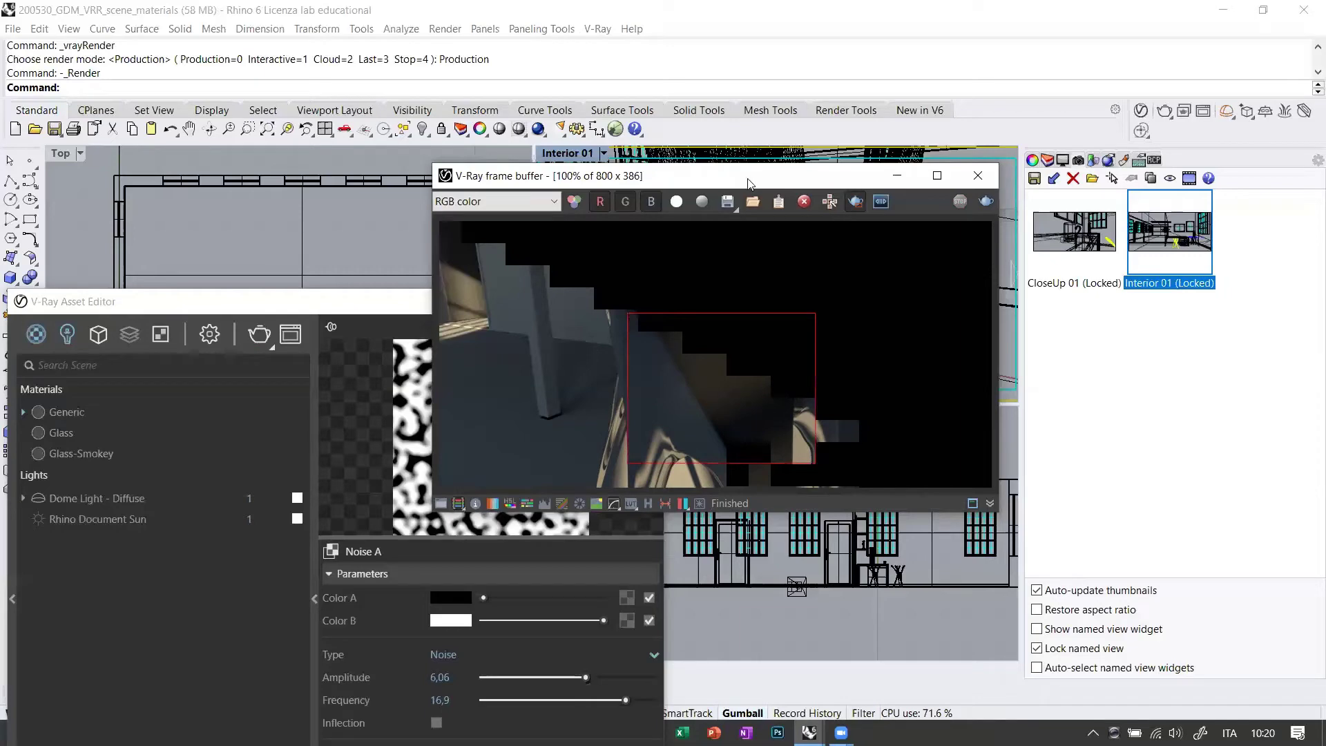
pyautogui.moveTo(572, 177); pyautogui.dragTo(856, 353)
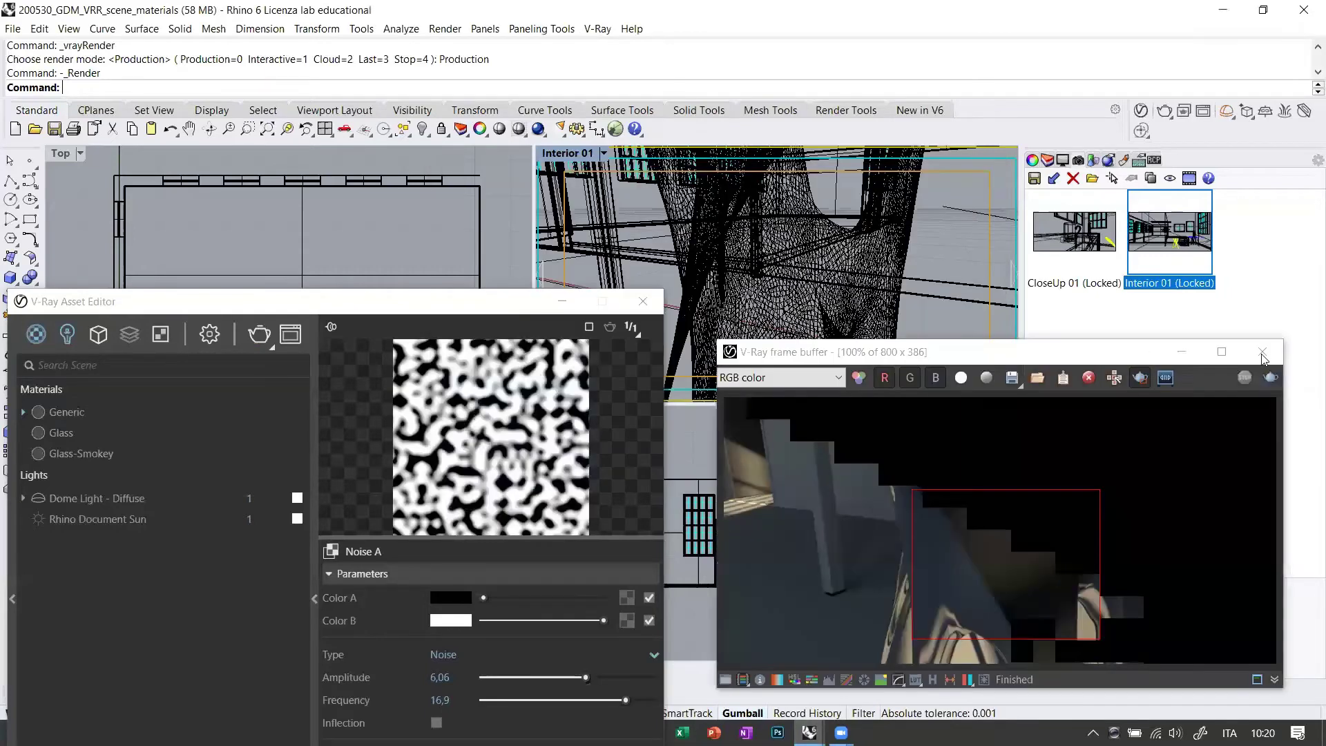
# Return from the Noise A texture to the Generic material's settings and check the available Bump modes.
pyautogui.click(451, 310)
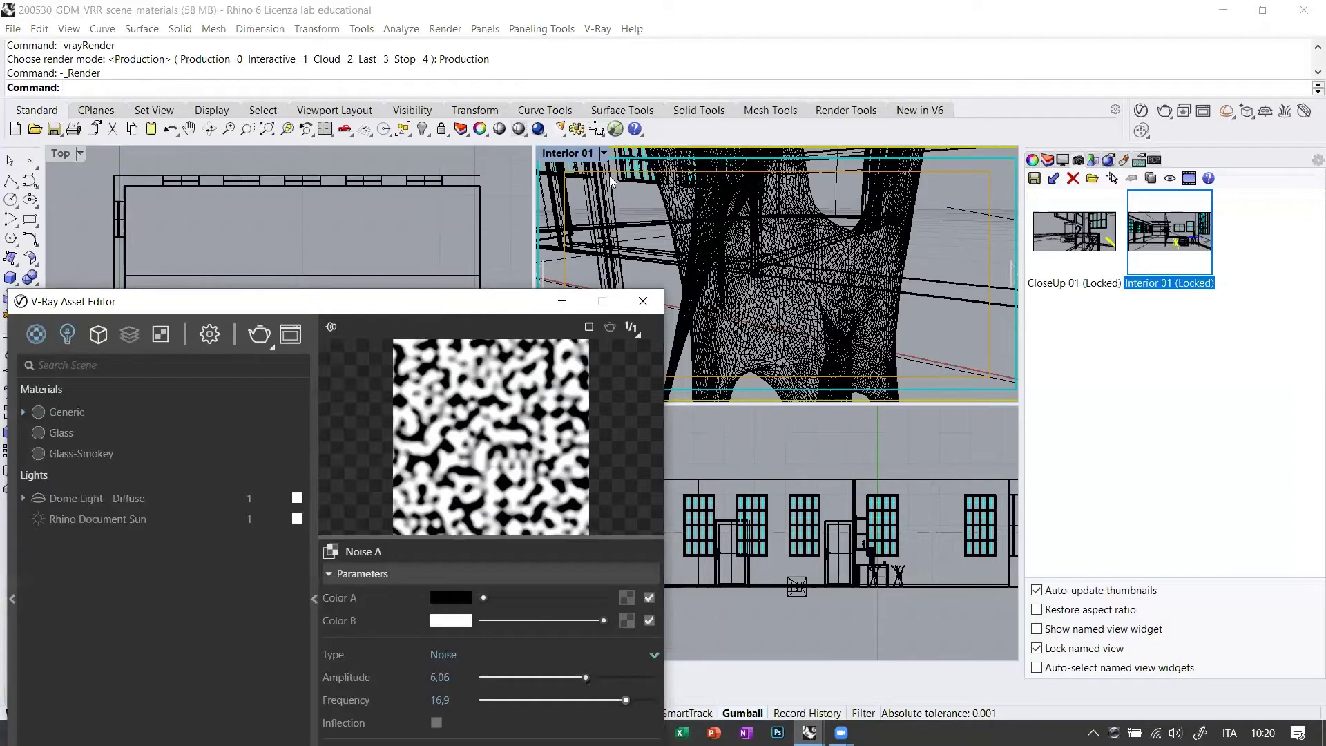
pyautogui.moveTo(429, 311); pyautogui.dragTo(428, 136)
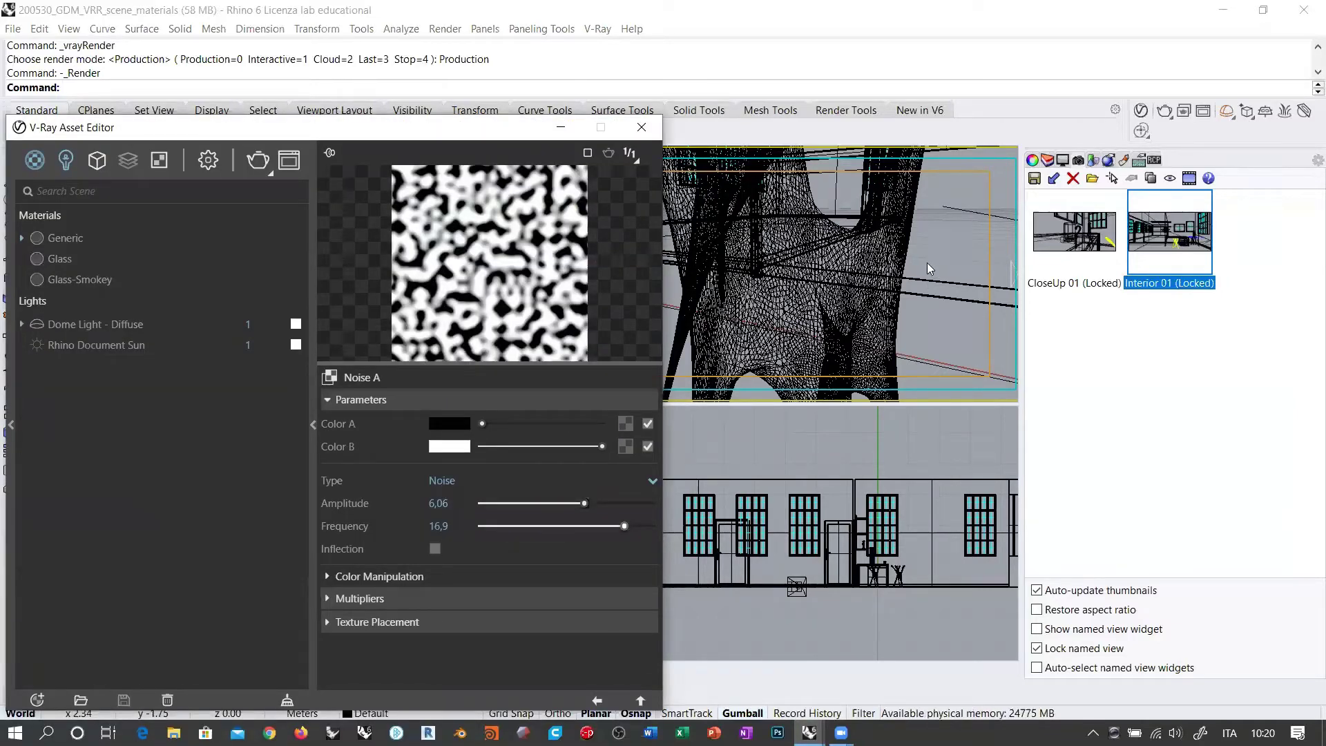
pyautogui.click(597, 701)
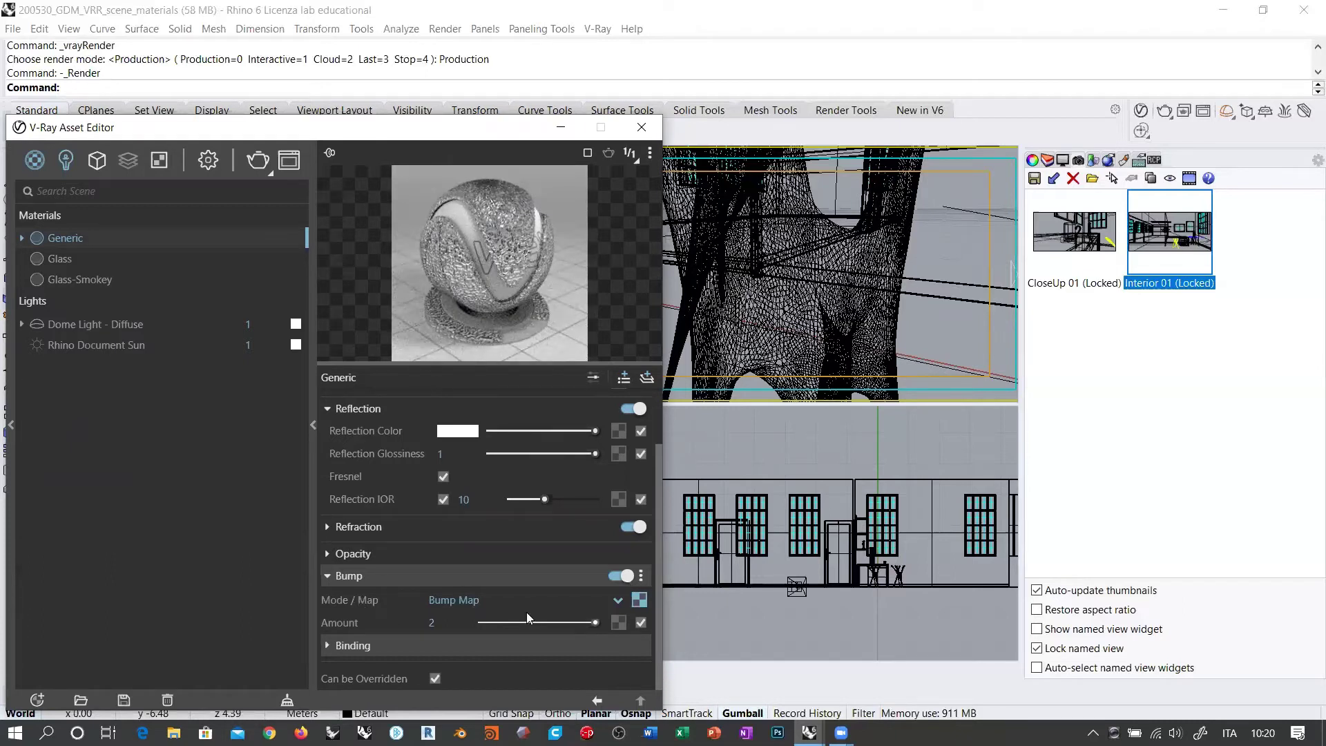
pyautogui.click(578, 606)
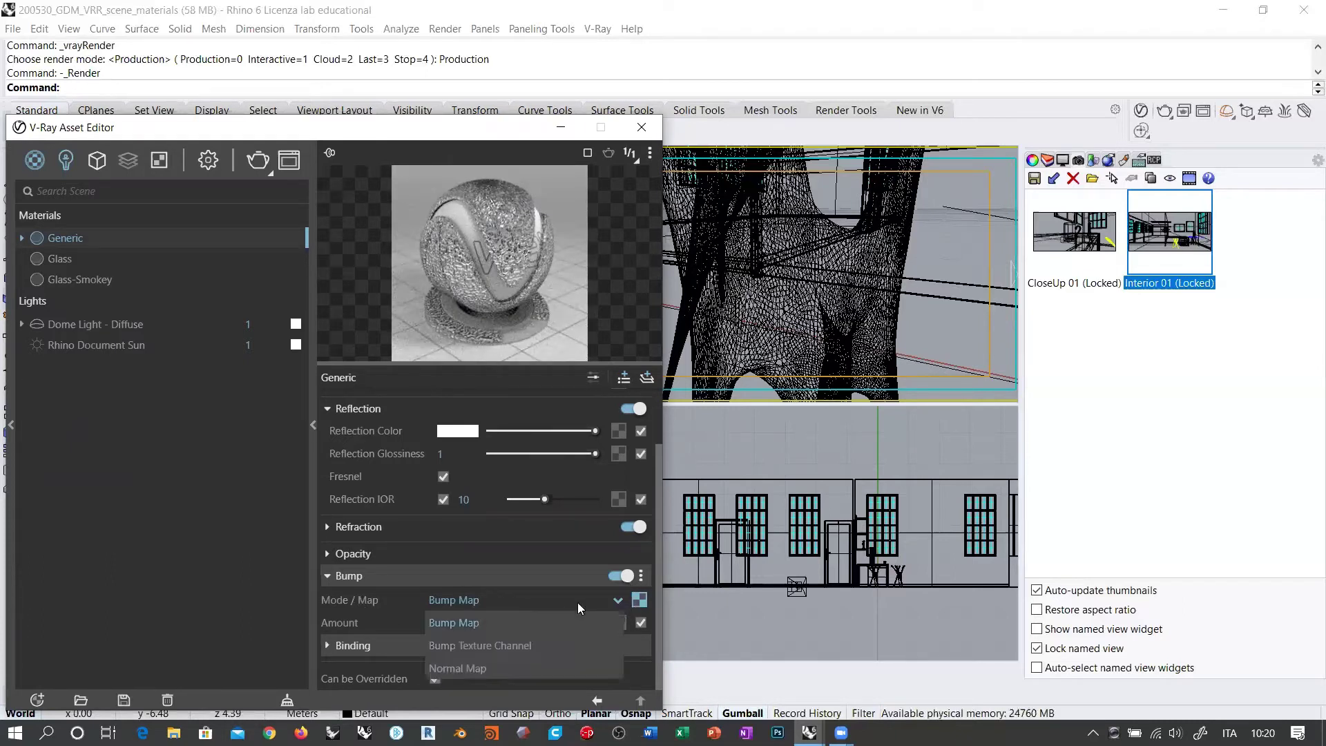
pyautogui.click(586, 602)
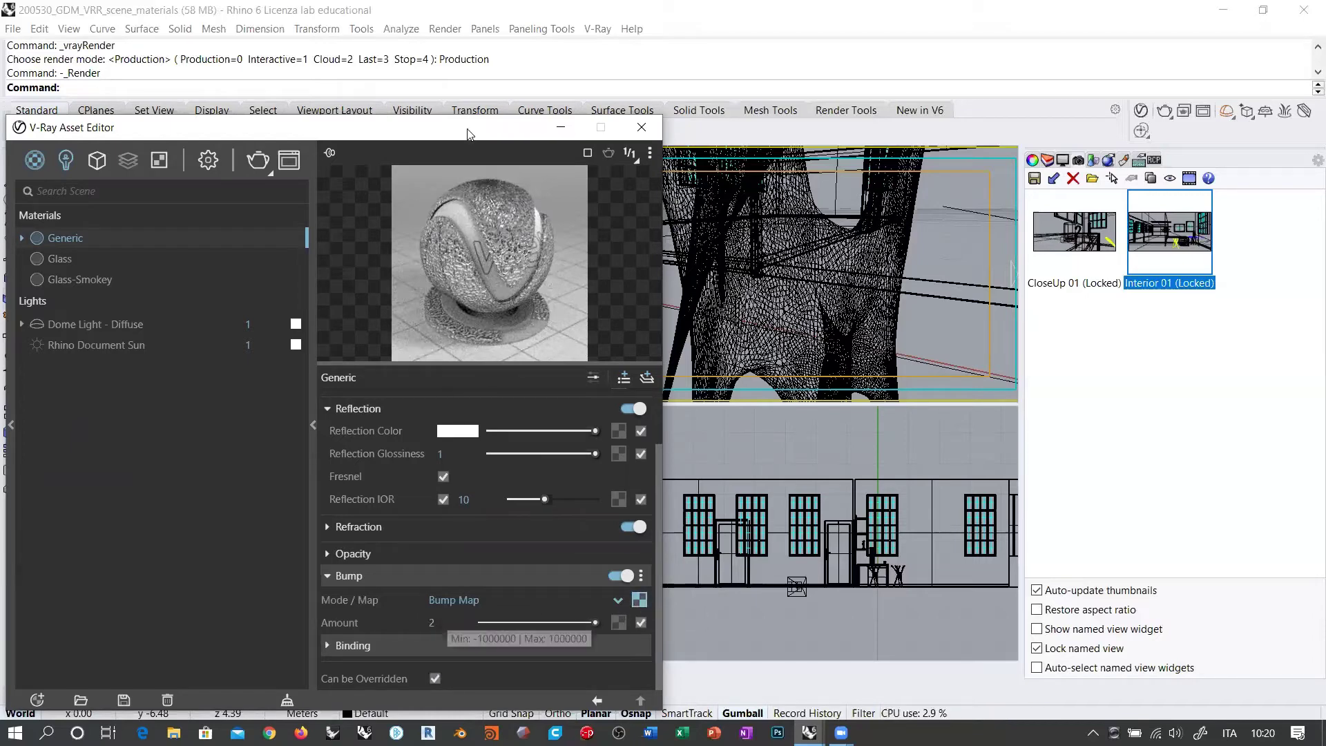
# Switch the Interior 01 viewport to V-Ray Interactive and reposition the Asset Editor to uncover the render region.
pyautogui.moveTo(458, 139); pyautogui.dragTo(451, 251)
pyautogui.click(567, 153)
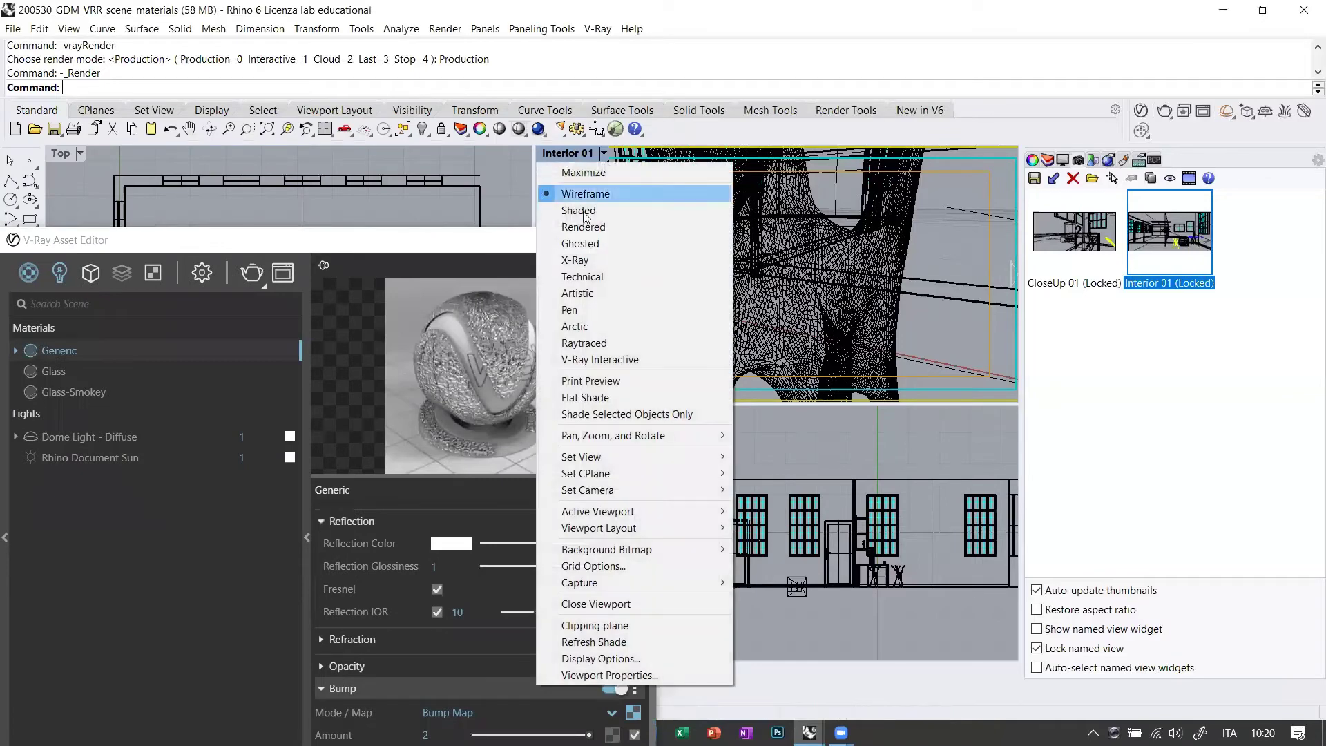
pyautogui.click(608, 359)
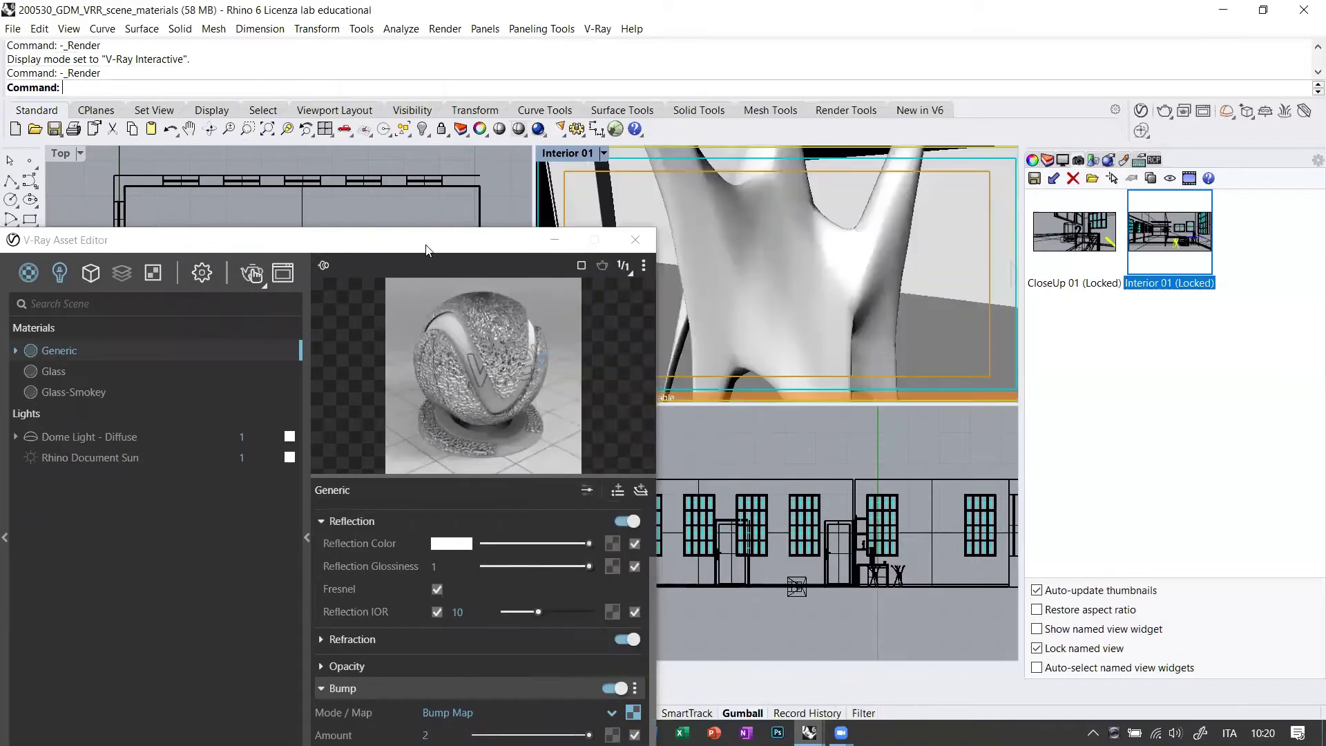
pyautogui.moveTo(436, 236); pyautogui.dragTo(444, 63)
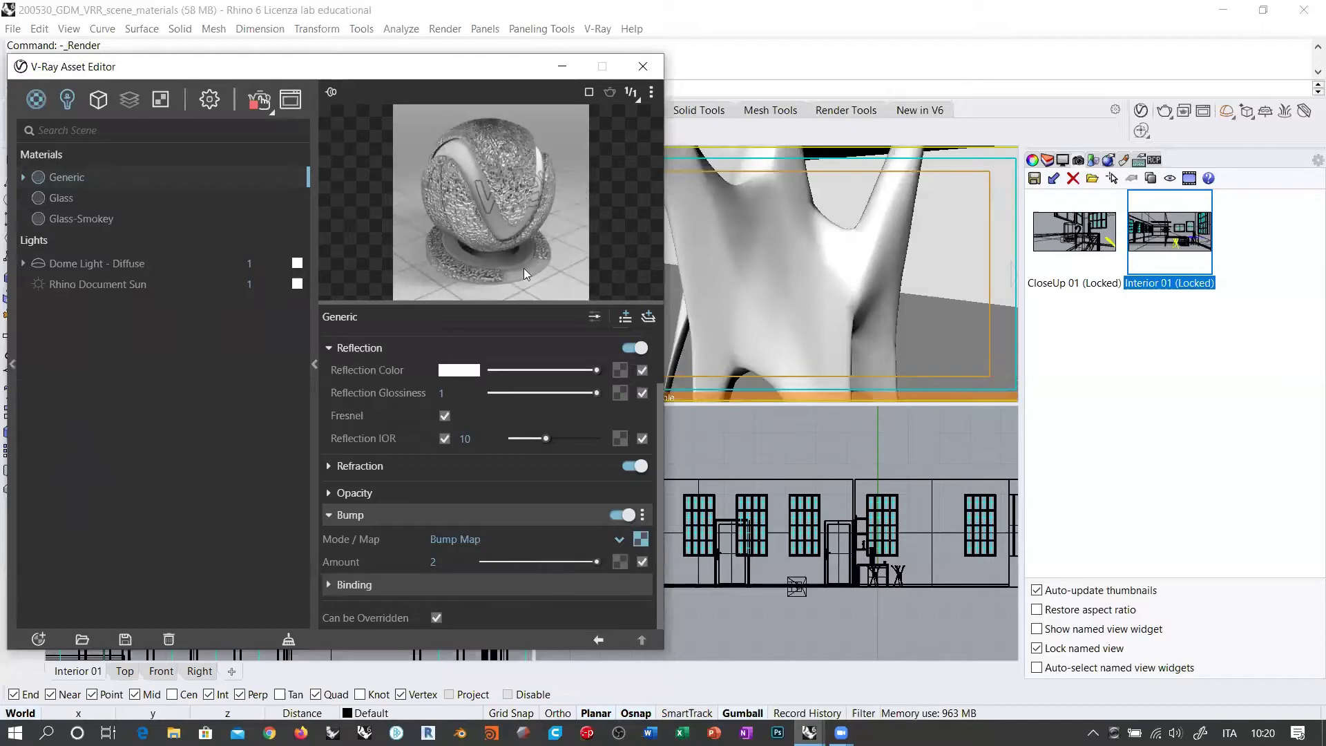
pyautogui.moveTo(397, 72); pyautogui.dragTo(311, 88)
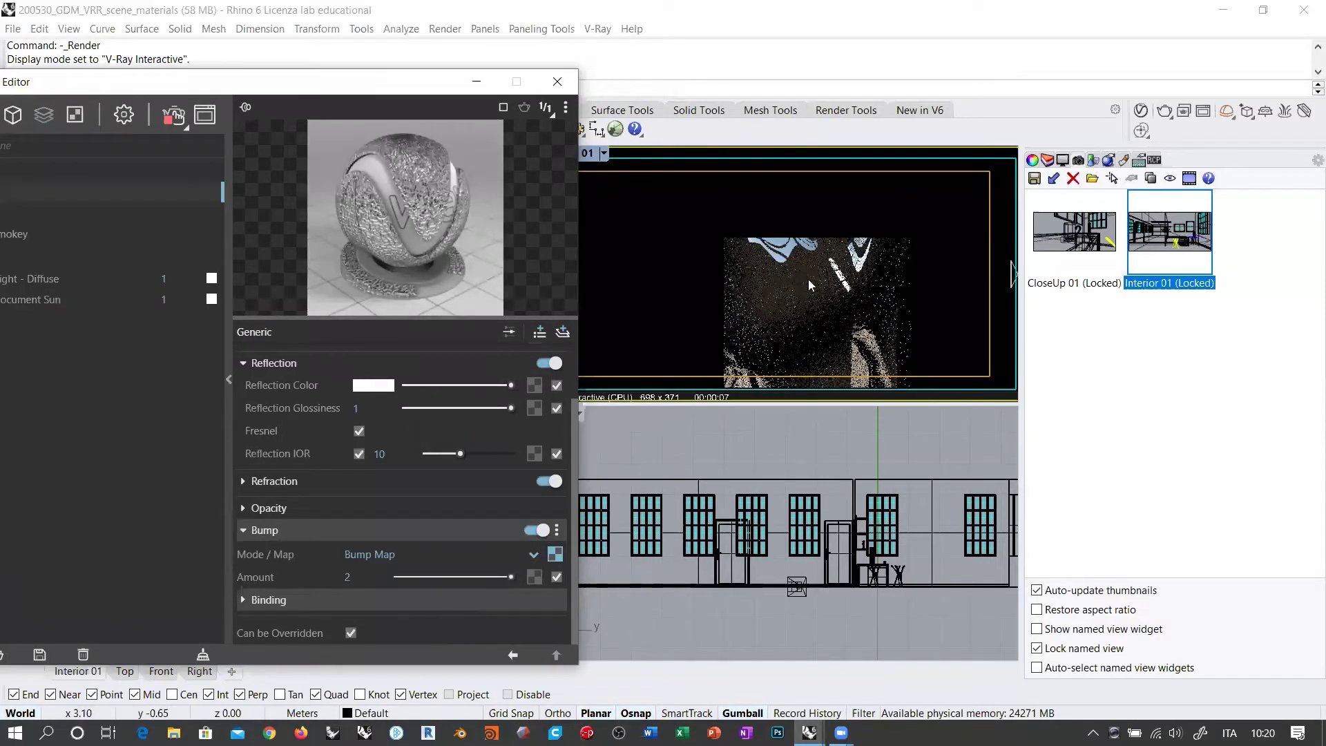
# Try a Bump Amount of 100 on the Generic material, and settle on 0.2.
pyautogui.doubleClick(373, 581)
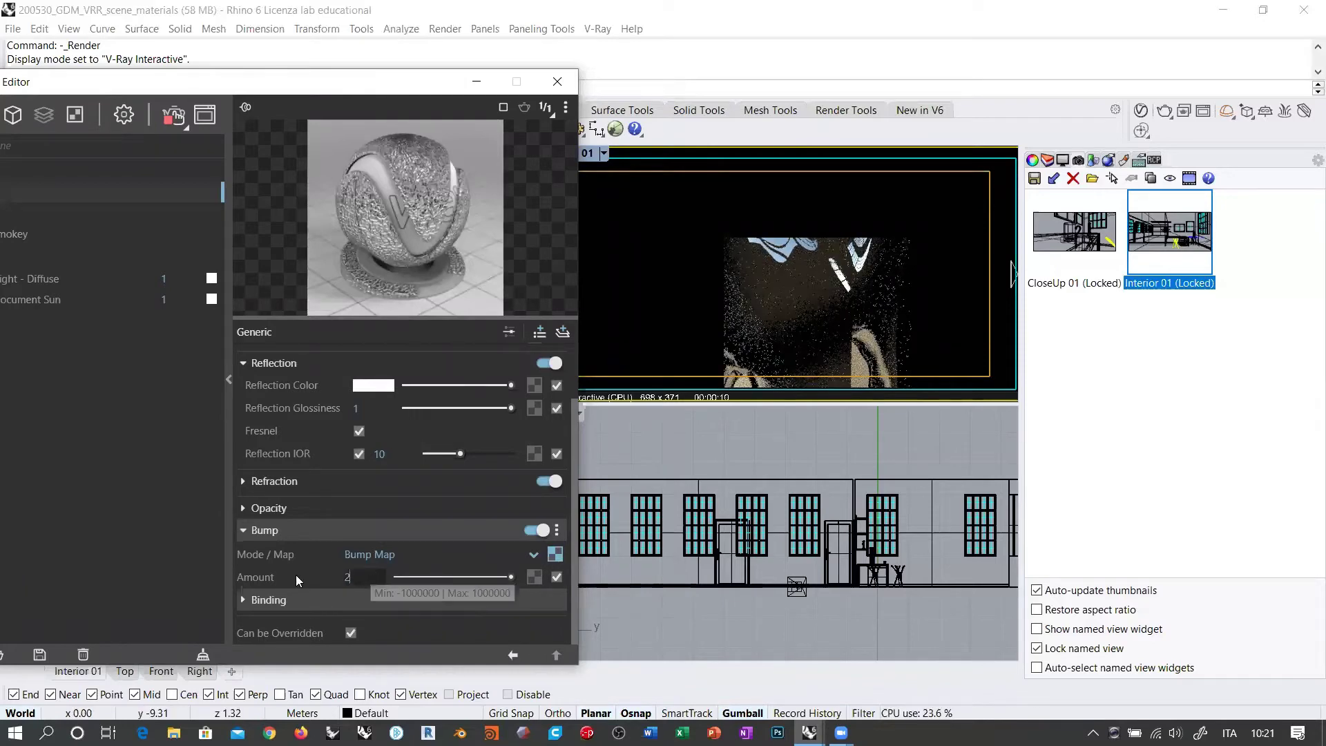
pyautogui.write('10')
pyautogui.press('Return')
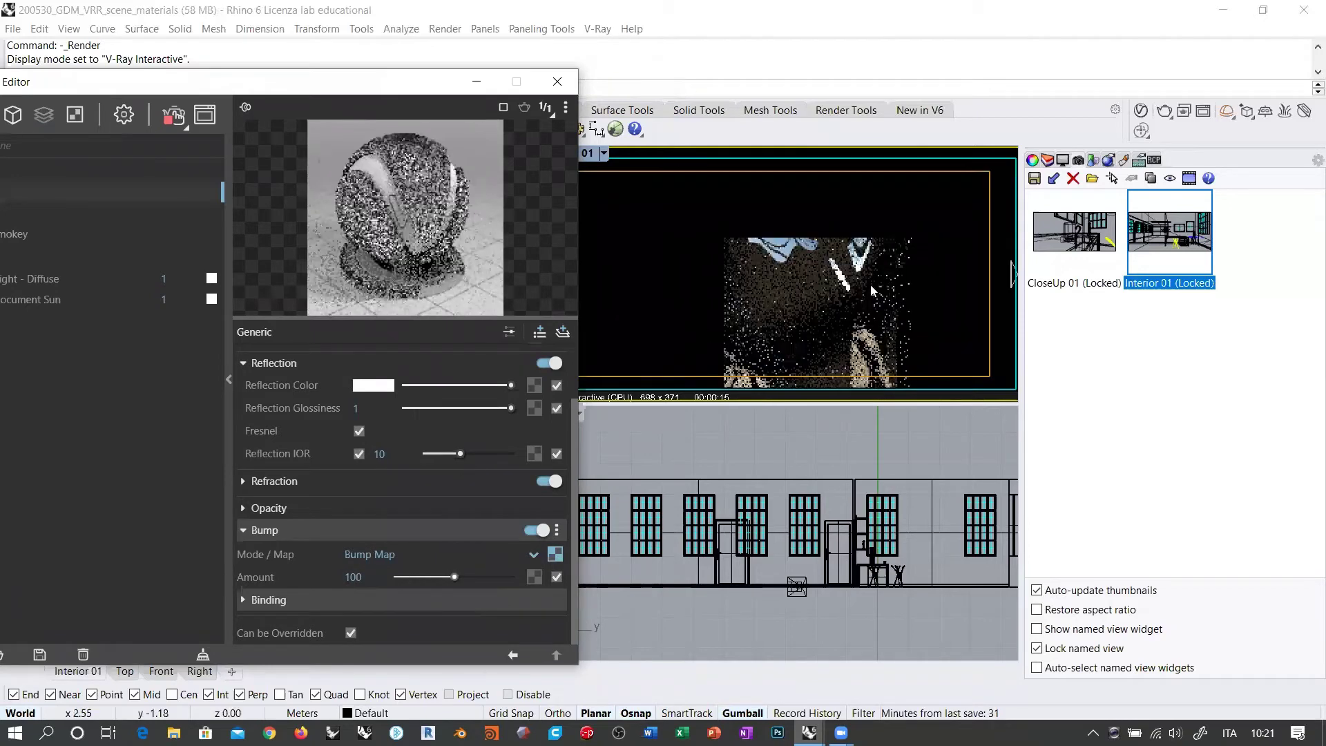
pyautogui.click(354, 577)
pyautogui.write('0,2')
pyautogui.press('Return')
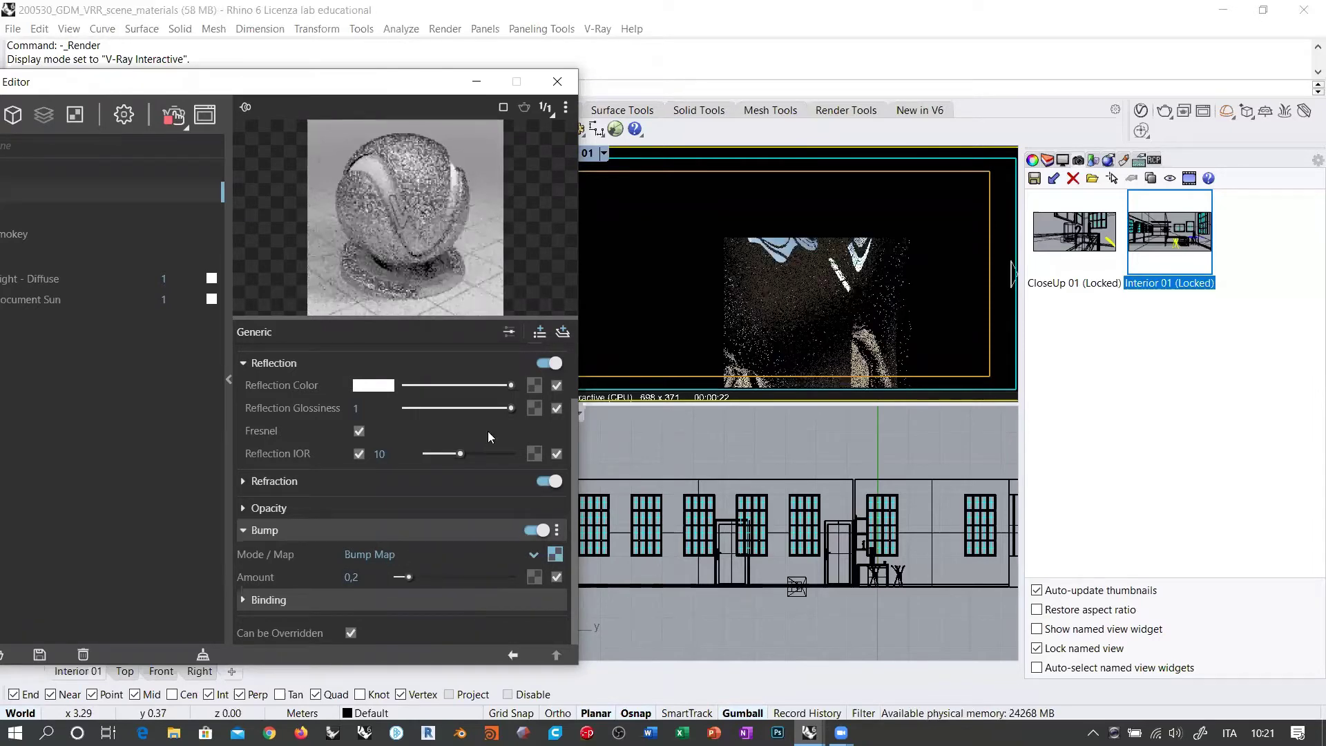
# Open the Noise A bump texture and look through its noise types and Multipliers settings.
pyautogui.click(553, 555)
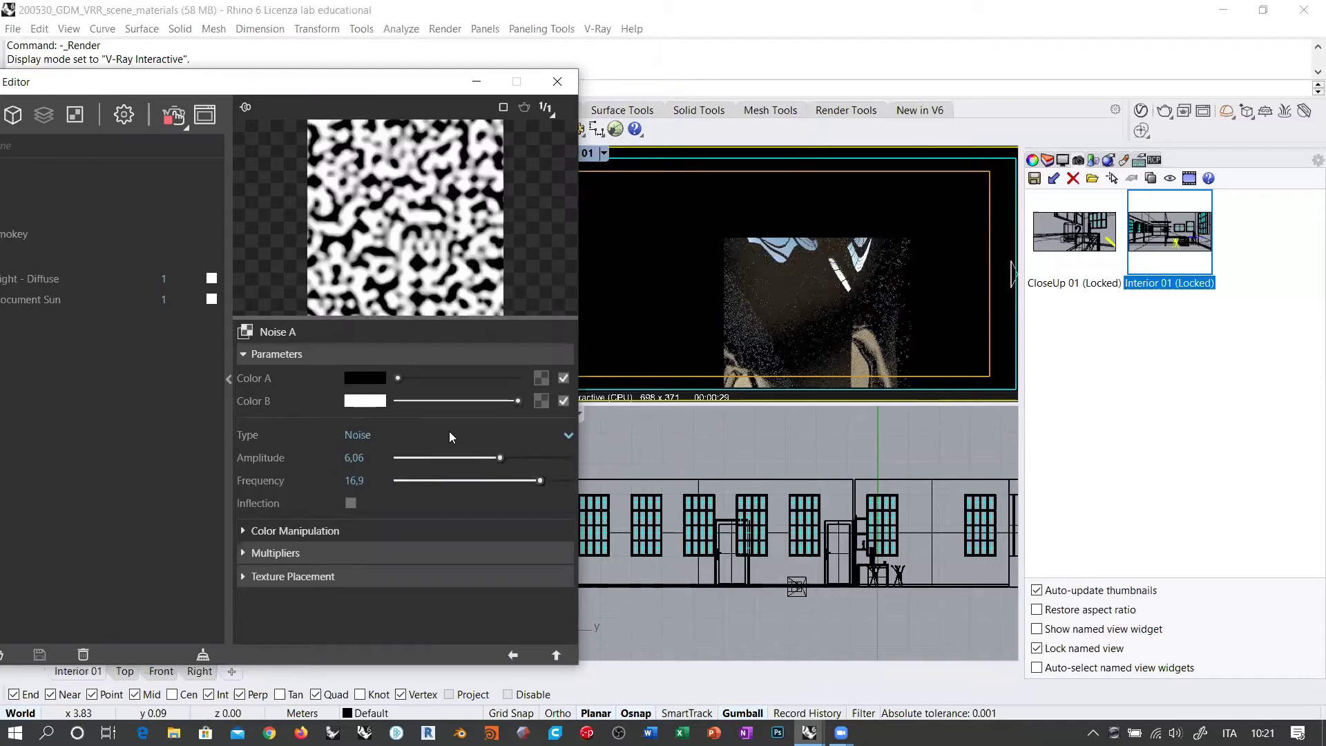
pyautogui.click(450, 435)
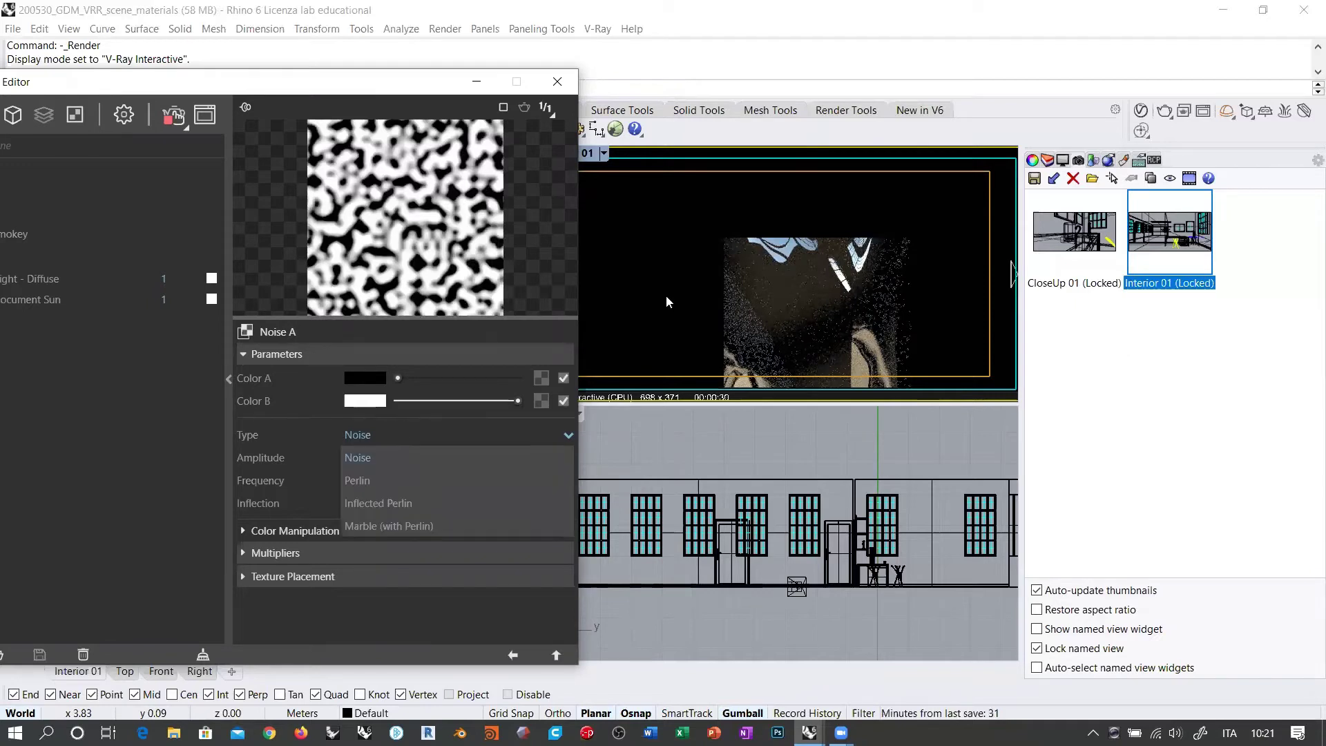
pyautogui.click(435, 384)
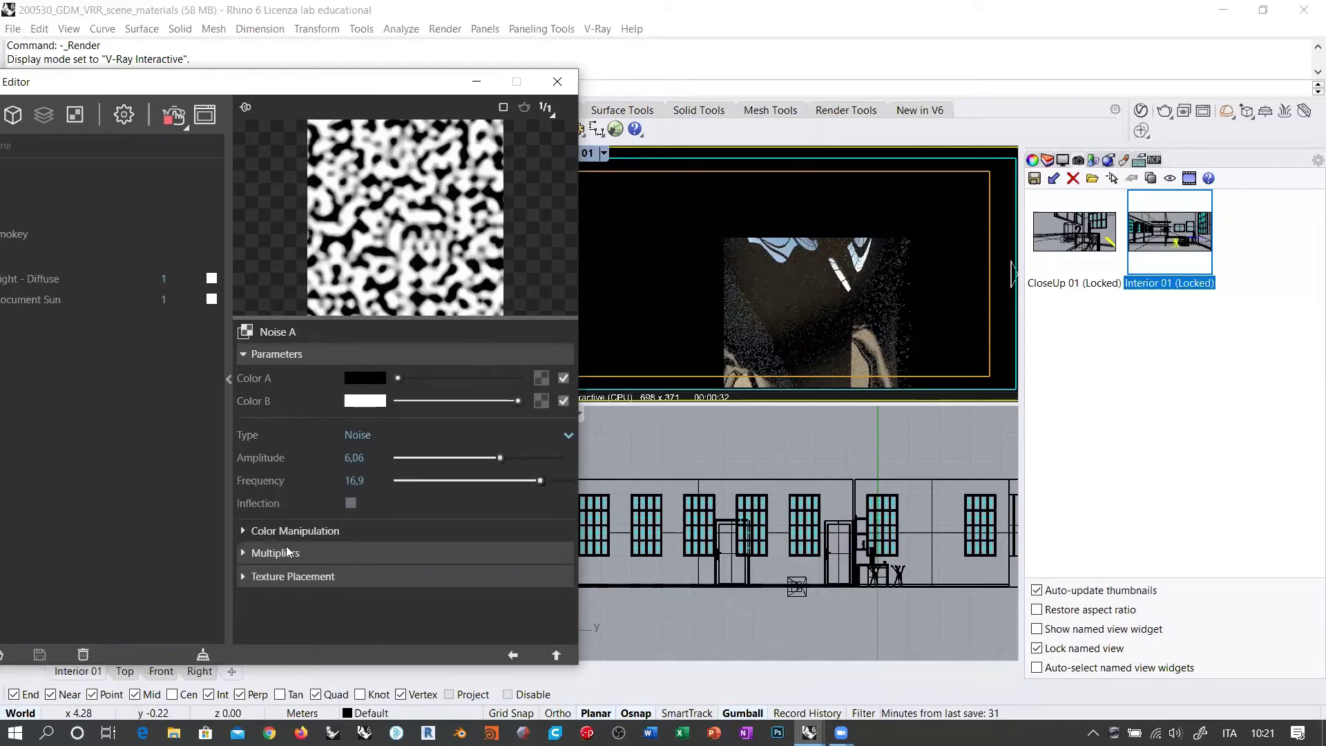
pyautogui.click(331, 546)
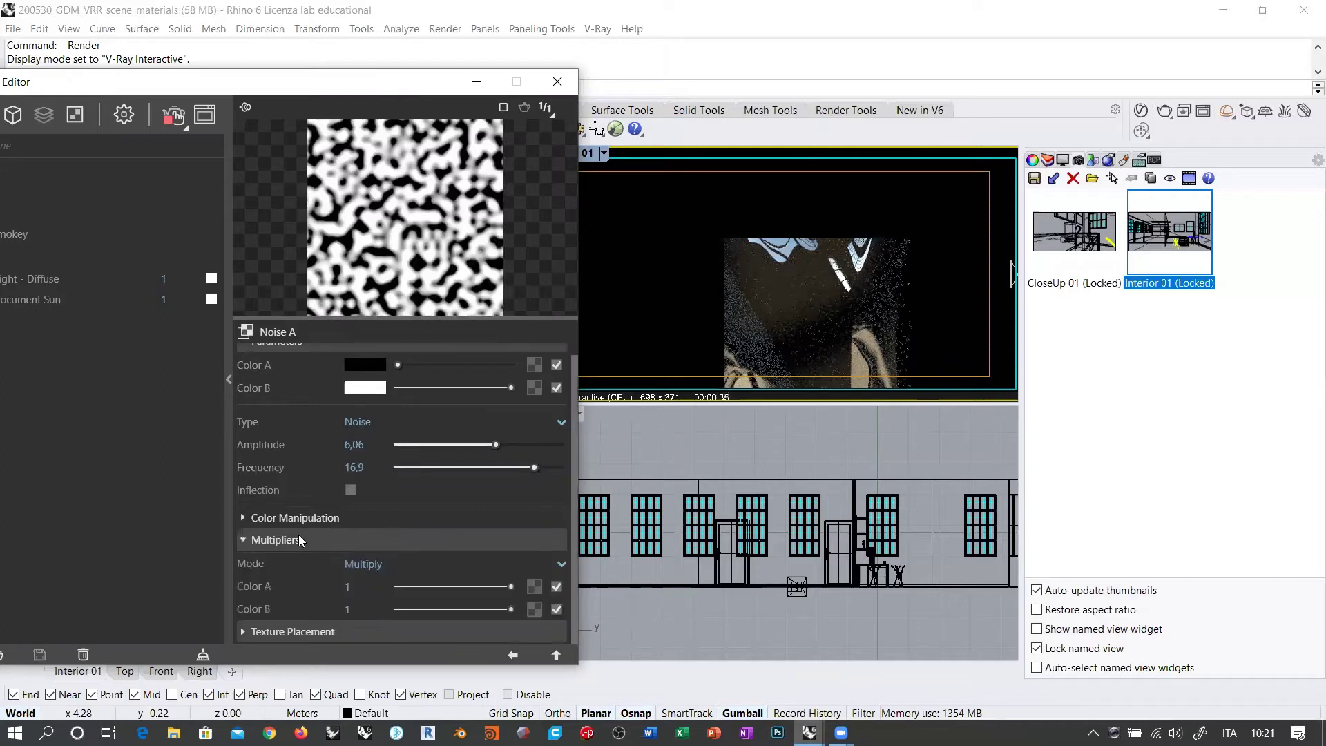
pyautogui.click(395, 538)
# Compare 3D (Object Space), 3D (World Space) and 2D (UV Channel) texture placement for Noise A, and settle on 3D (Object Space).
pyautogui.click(397, 575)
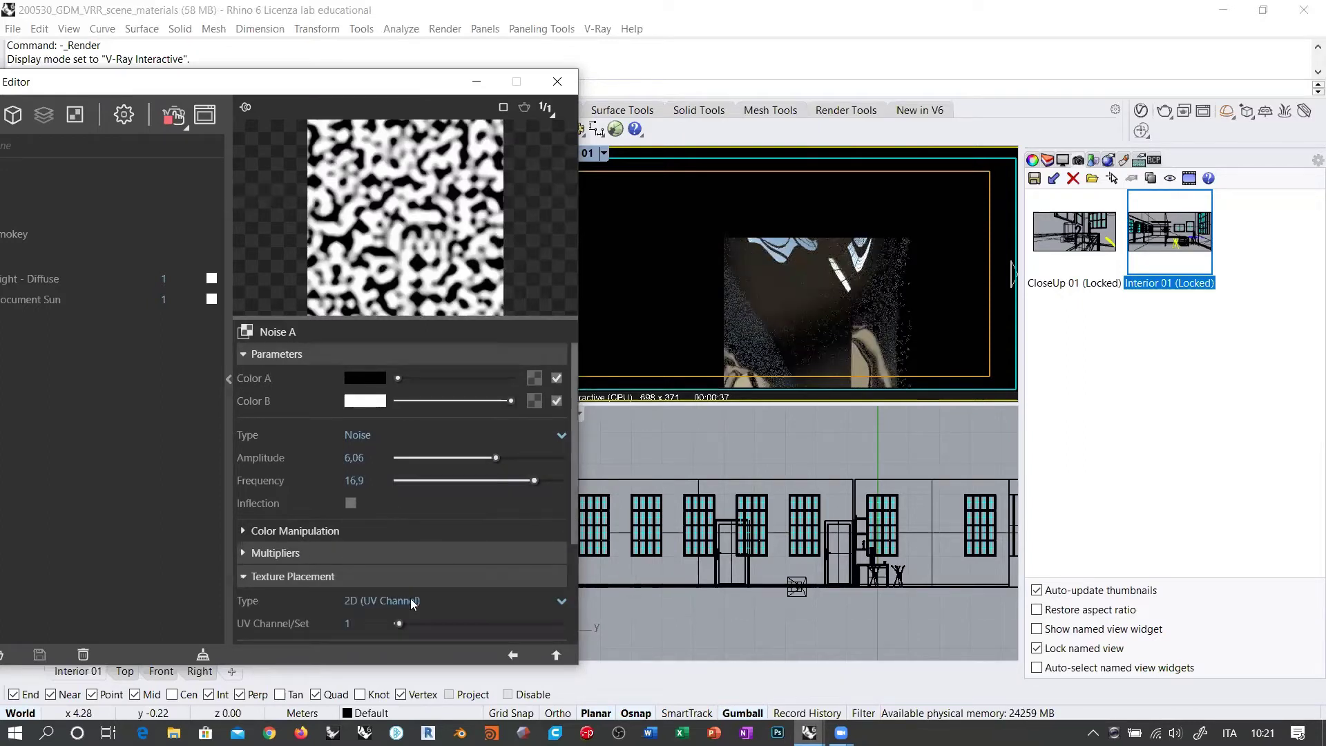
pyautogui.scroll(-3, 406, 455)
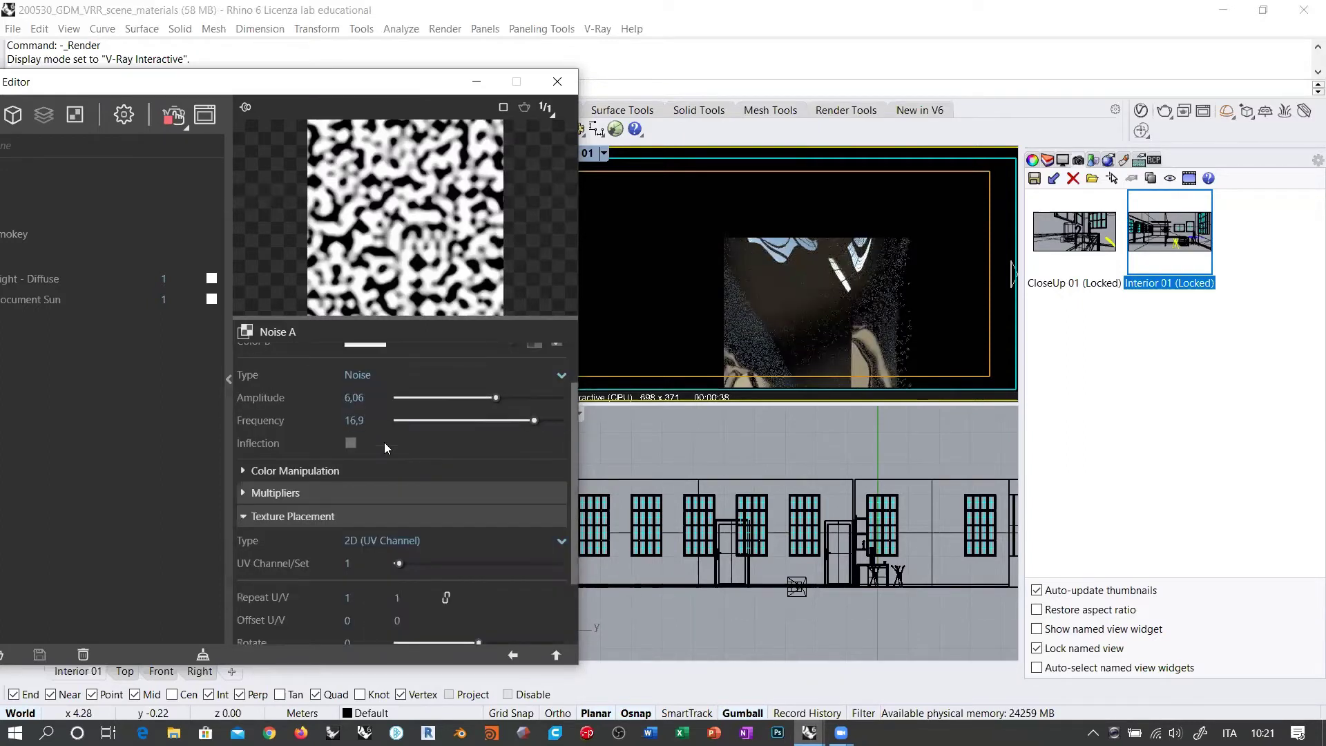
pyautogui.click(384, 448)
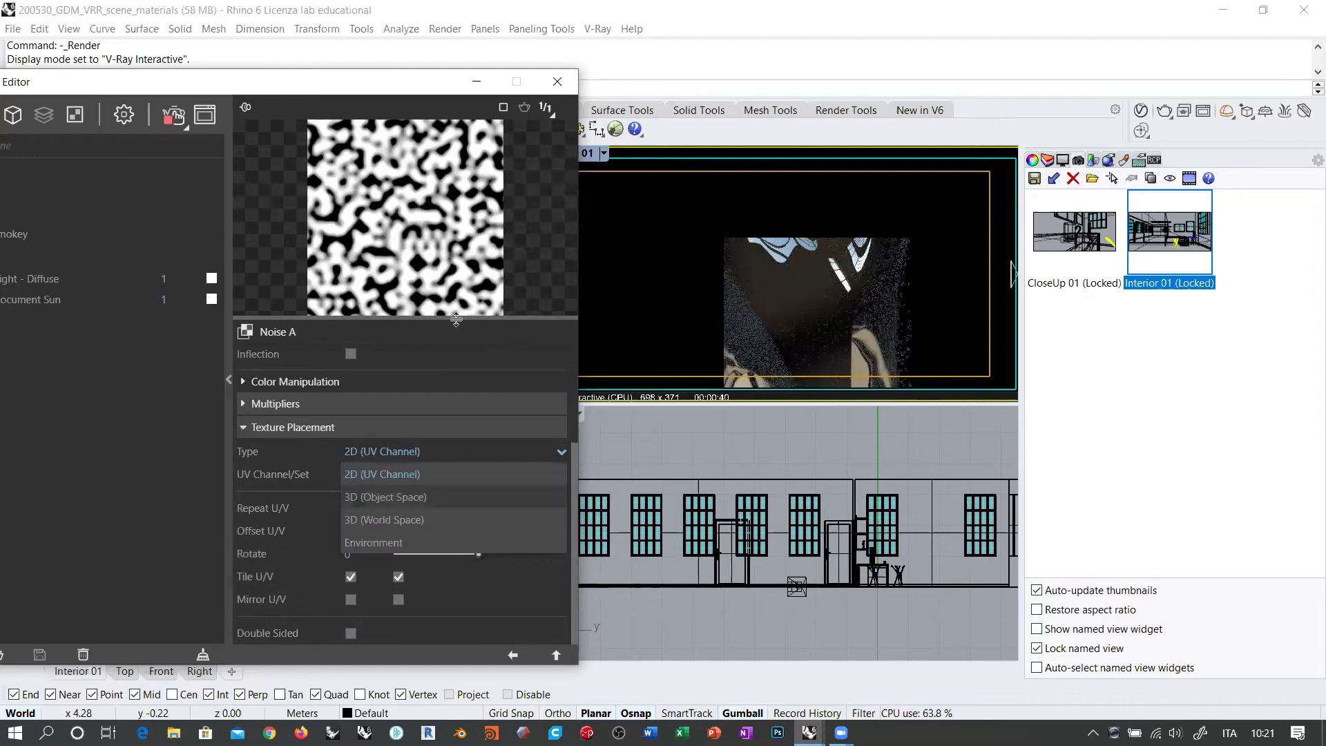
pyautogui.click(385, 497)
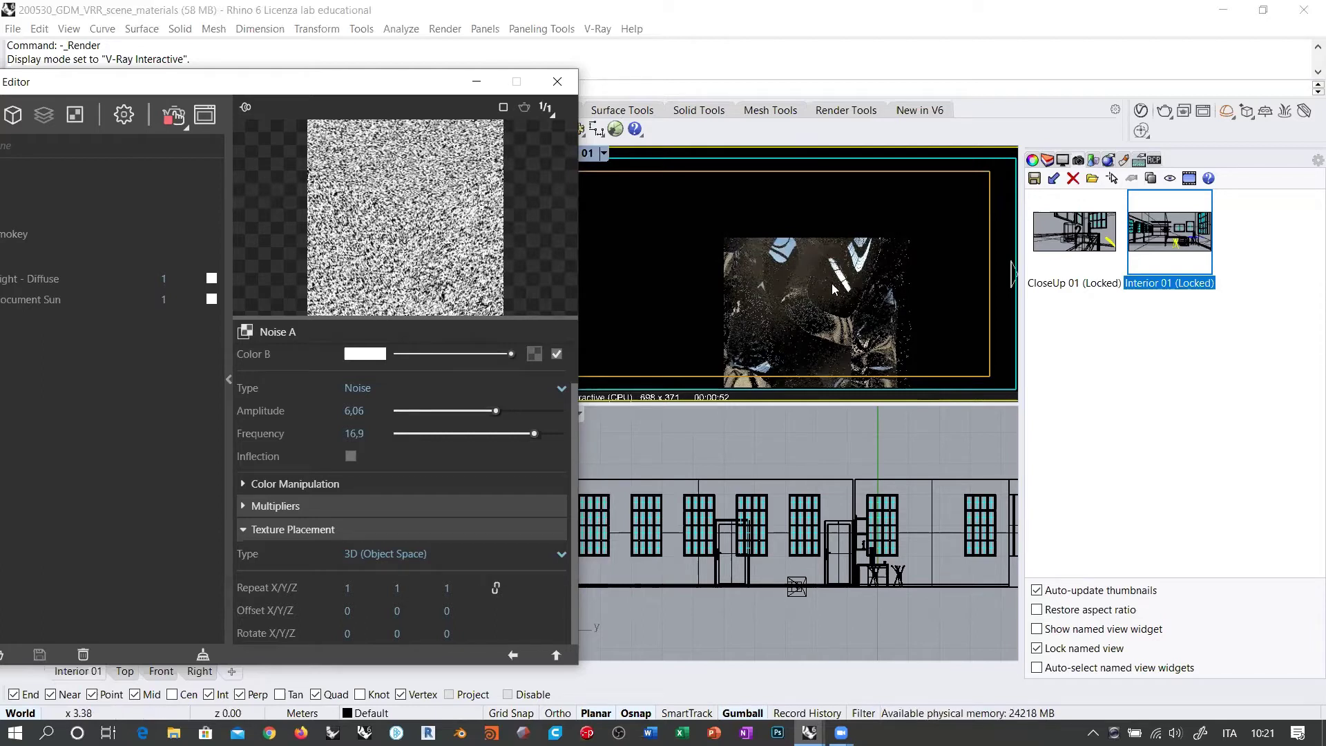
pyautogui.click(385, 557)
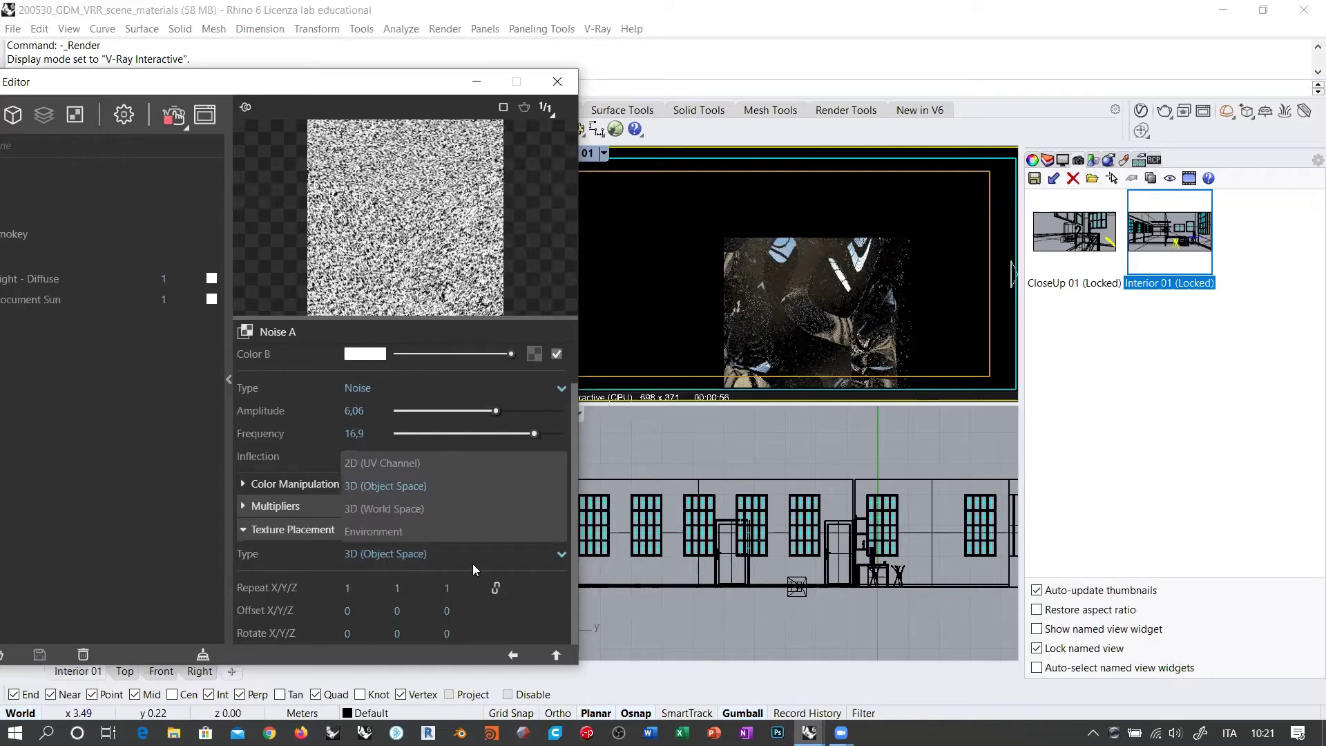
pyautogui.click(413, 509)
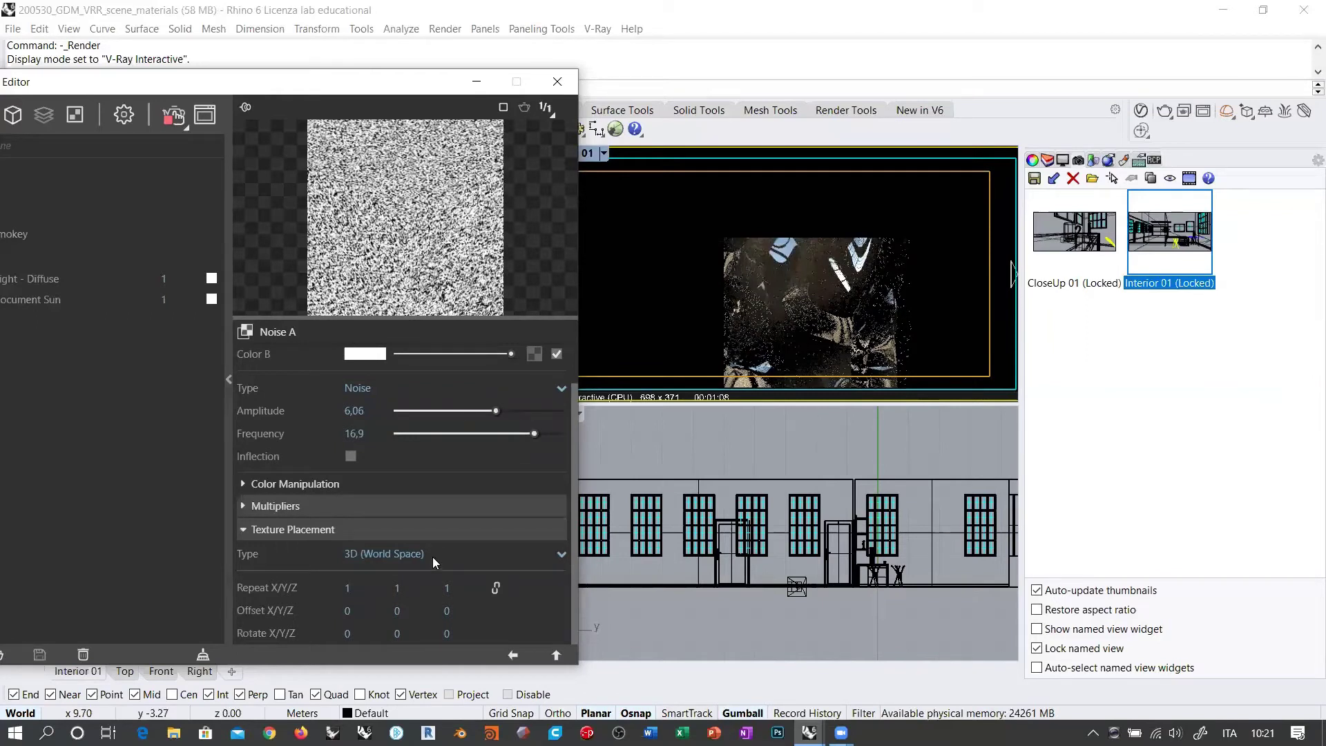
pyautogui.click(375, 552)
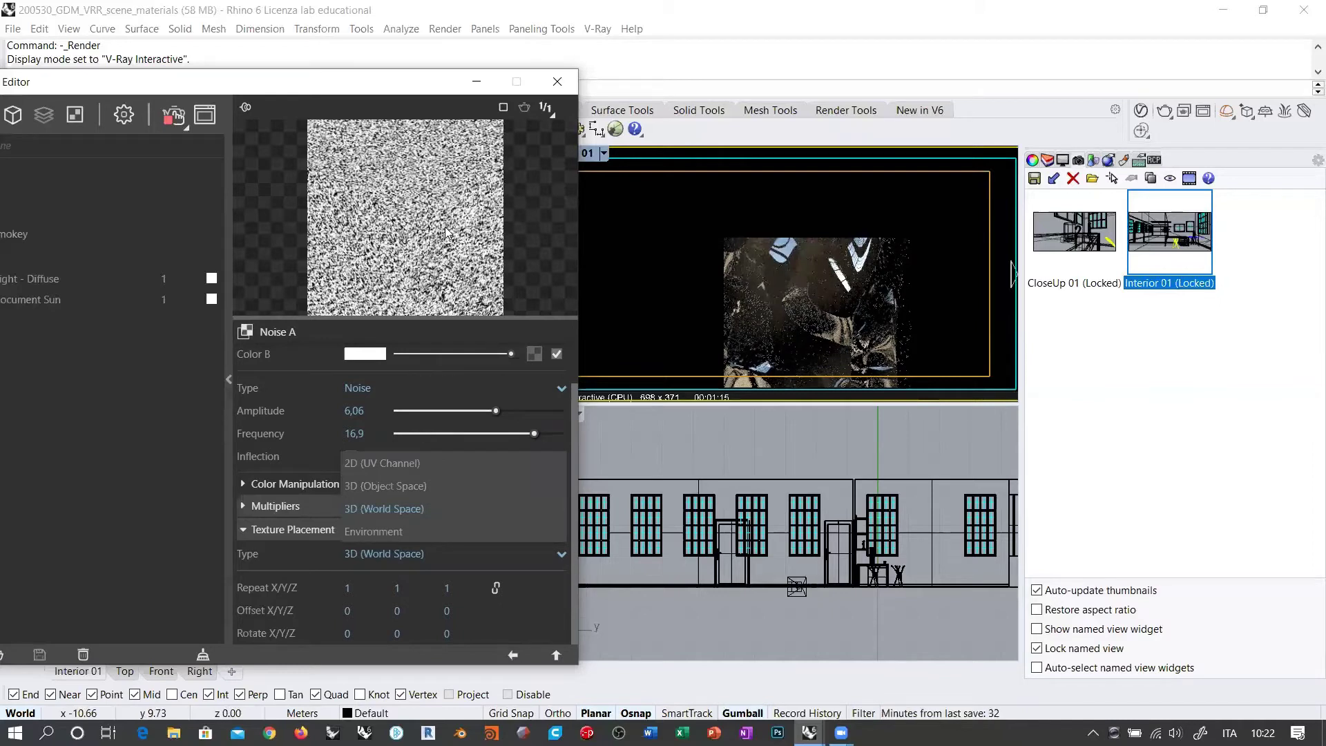
pyautogui.click(378, 464)
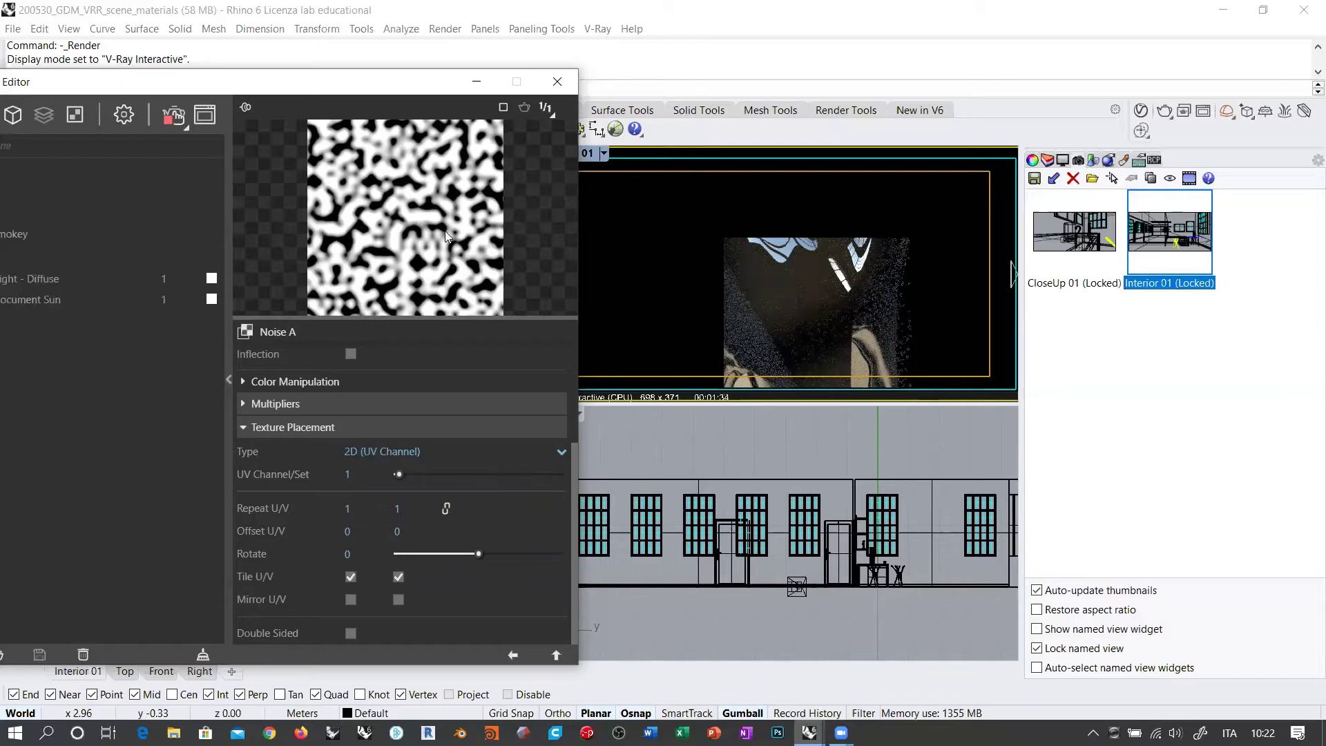
pyautogui.click(408, 451)
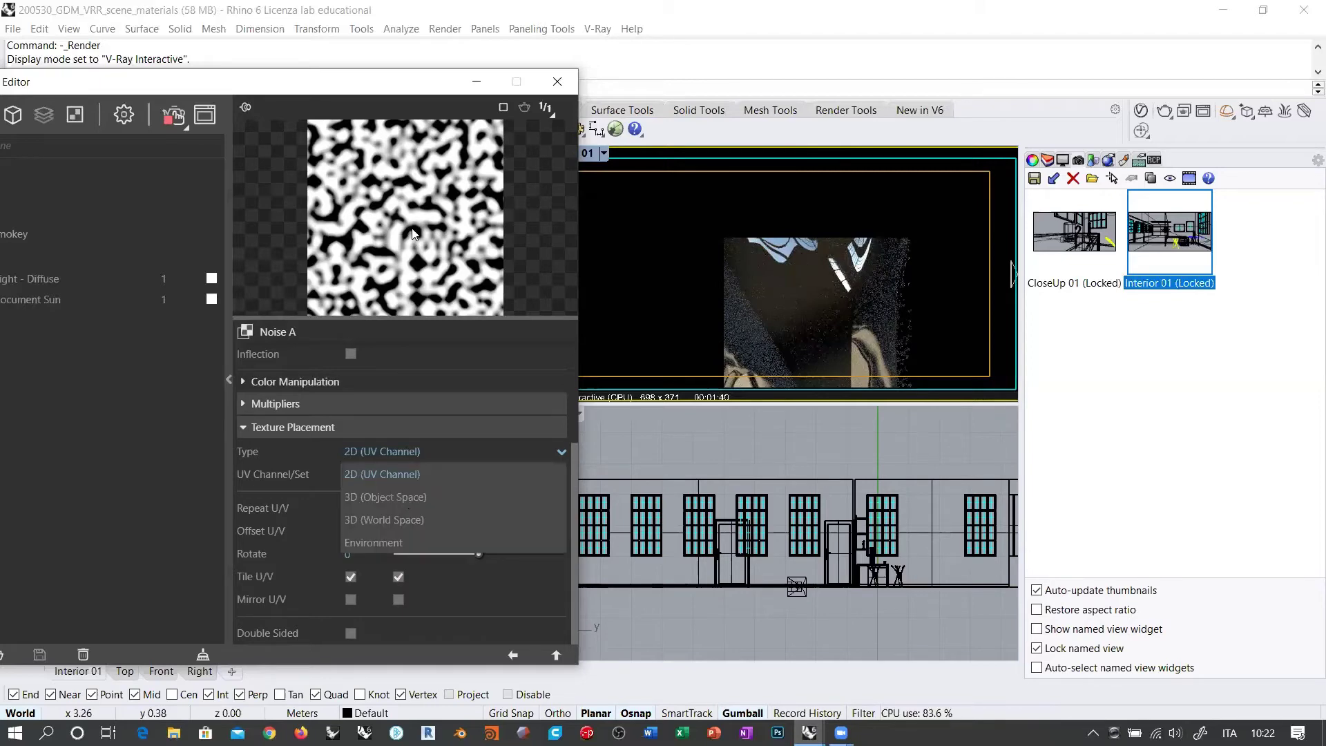
pyautogui.click(386, 496)
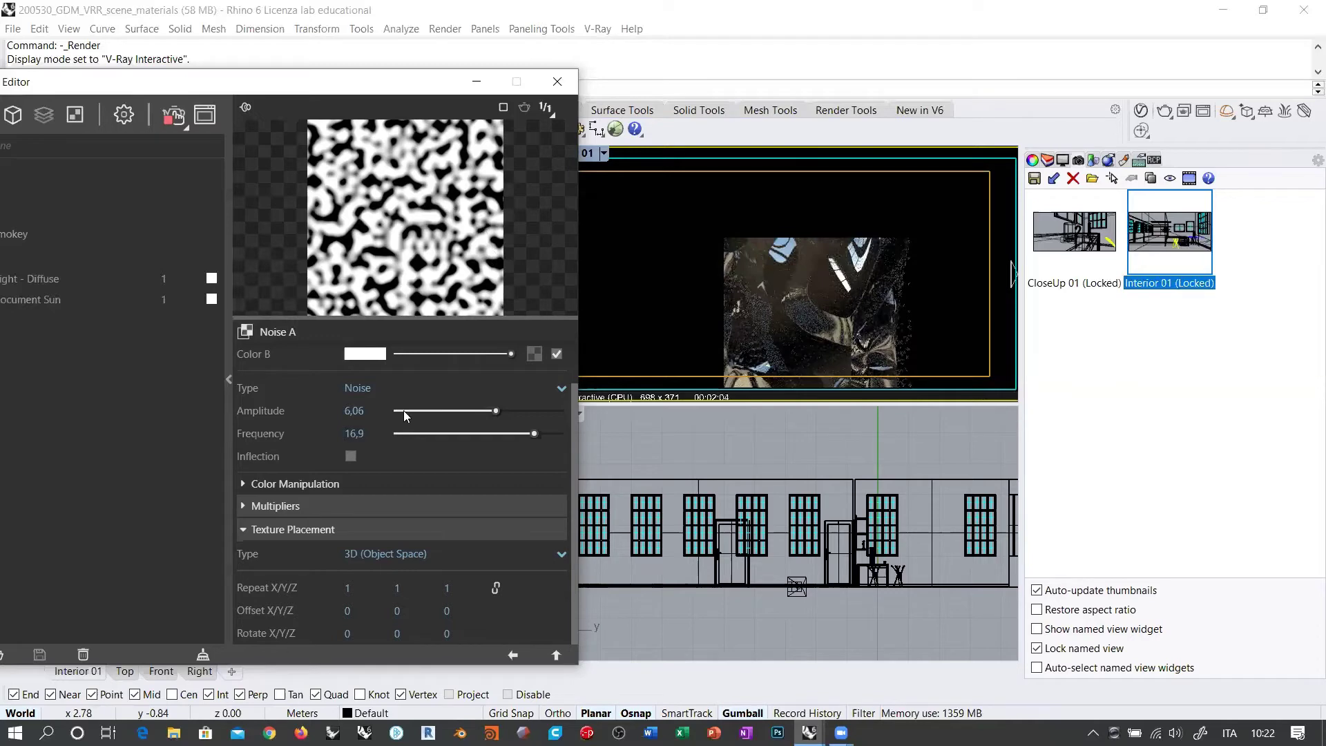
# Try frequencies of 50 and 100 for the Noise A bump texture.
pyautogui.write('50')
pyautogui.press('Return')
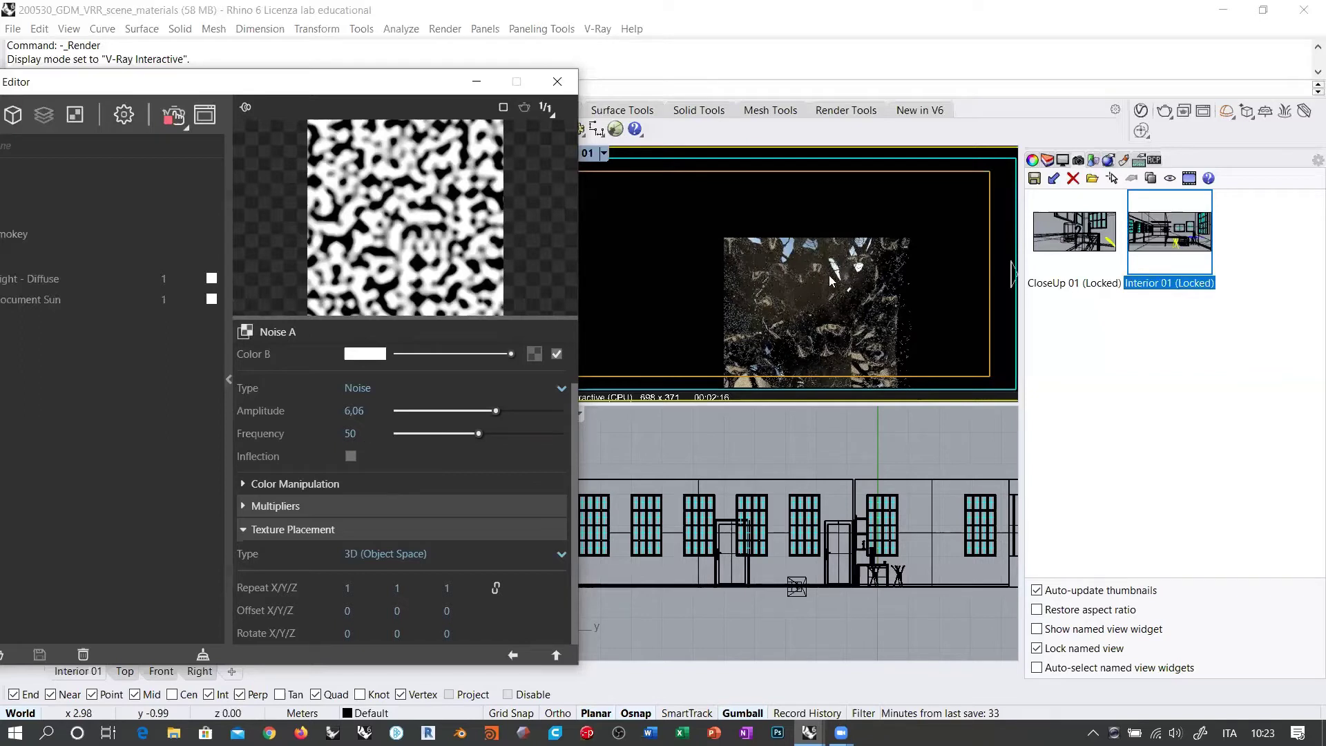
pyautogui.click(318, 435)
pyautogui.write('100')
pyautogui.press('Return')
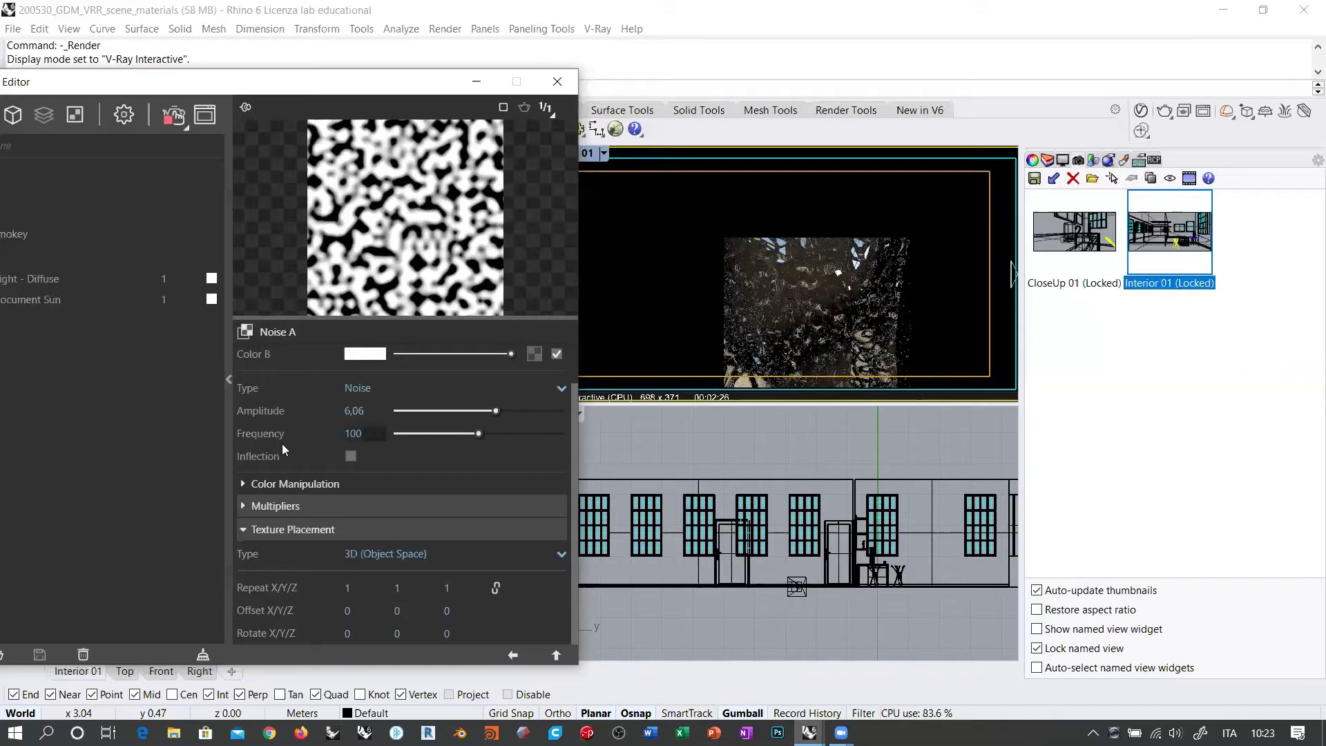
pyautogui.click(373, 432)
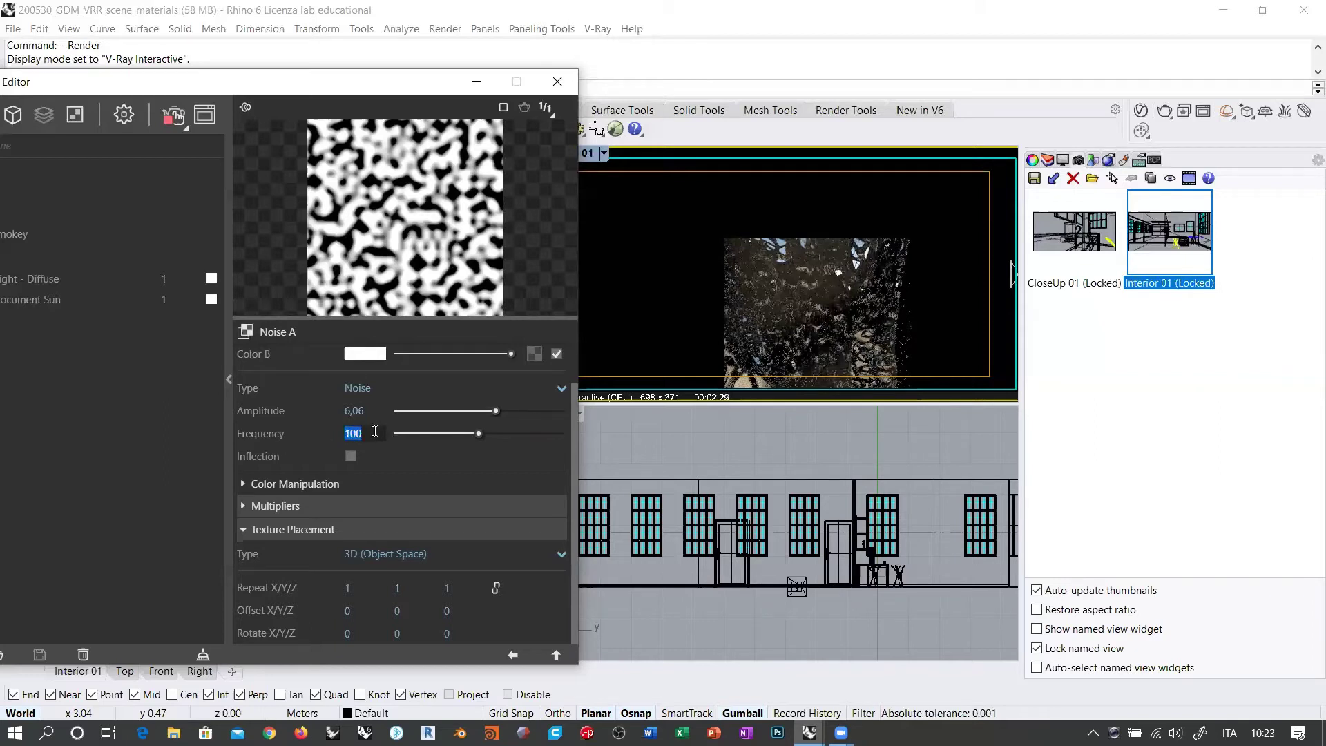
pyautogui.press('Return')
# Return to the Generic material and lower its Bump Amount, trying 0.1 and settling on 0.05.
pyautogui.click(512, 654)
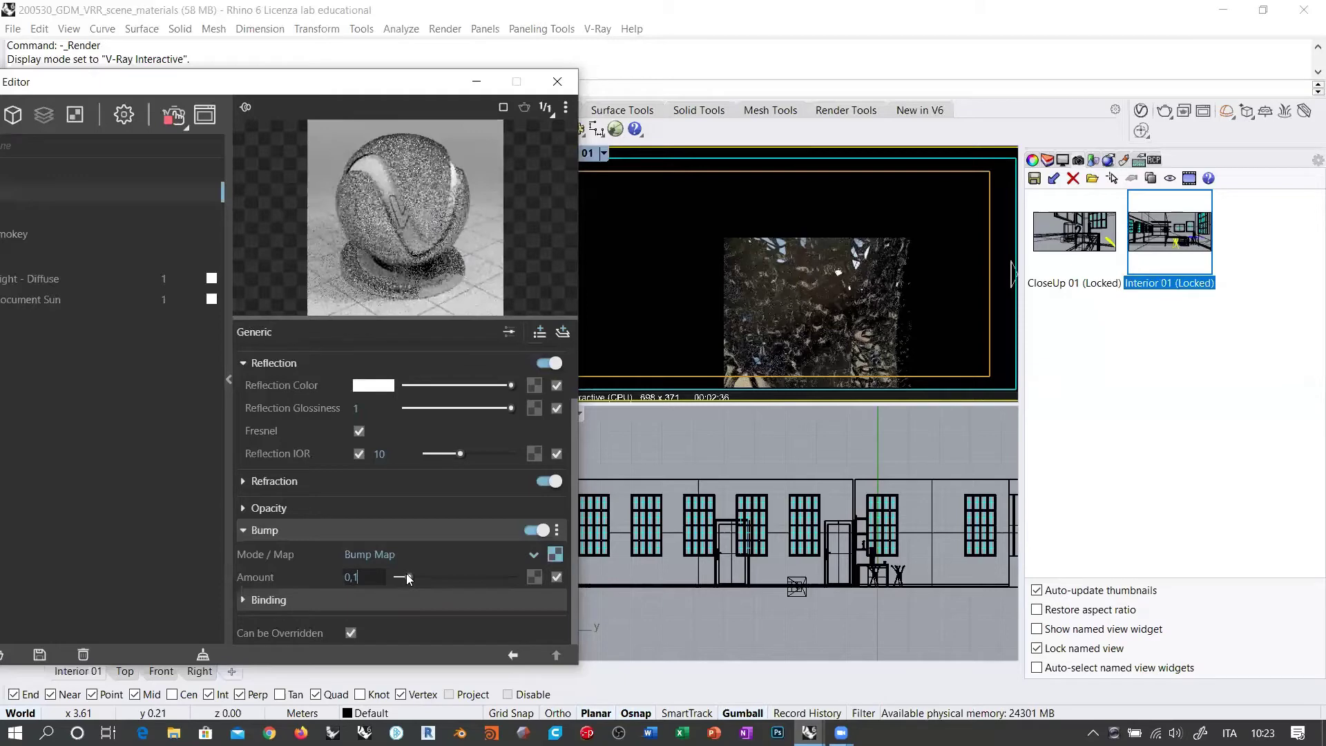
pyautogui.click(406, 575)
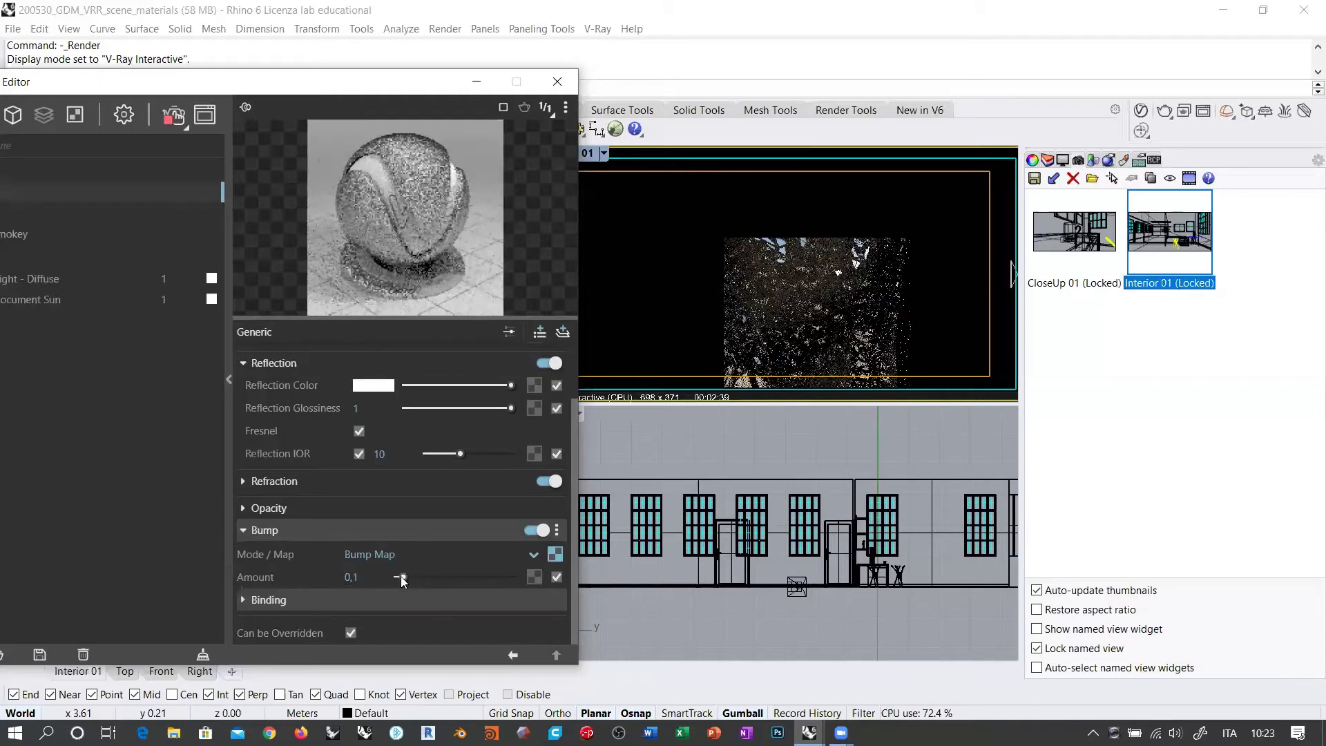
pyautogui.click(377, 577)
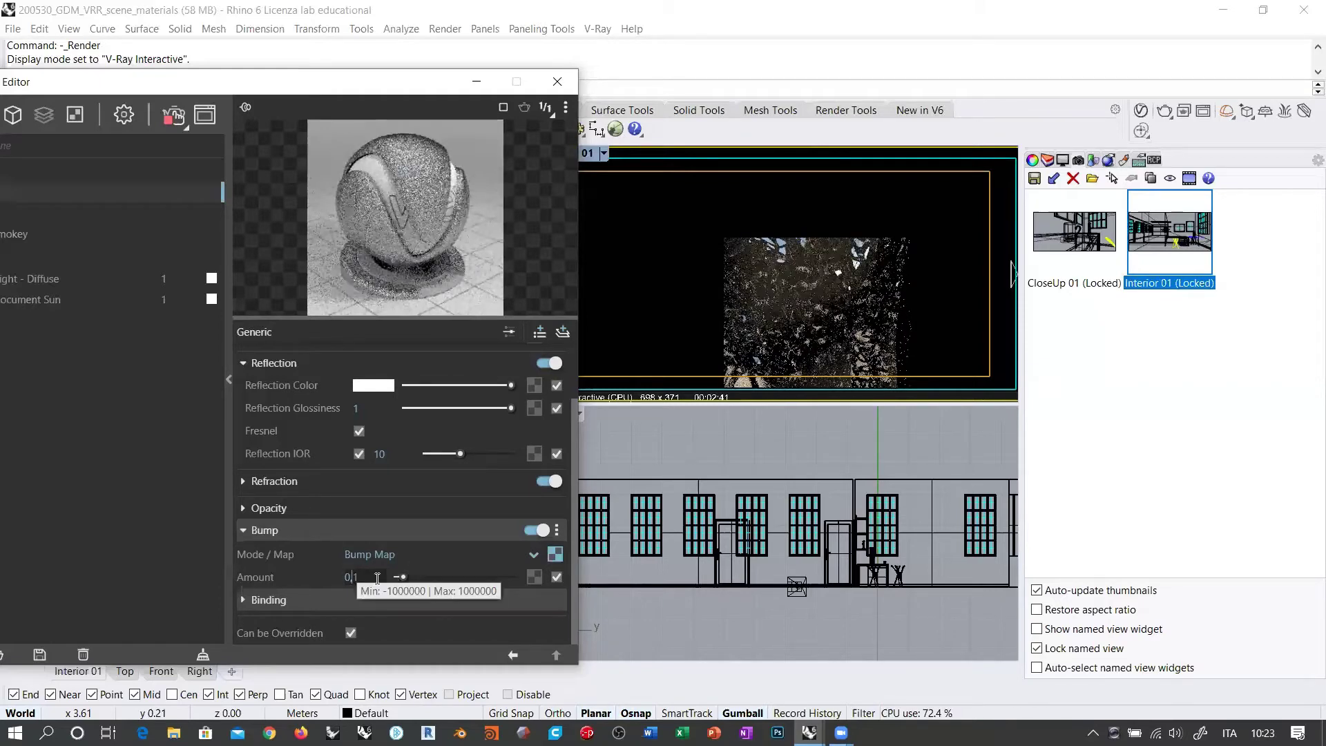
pyautogui.doubleClick(377, 578)
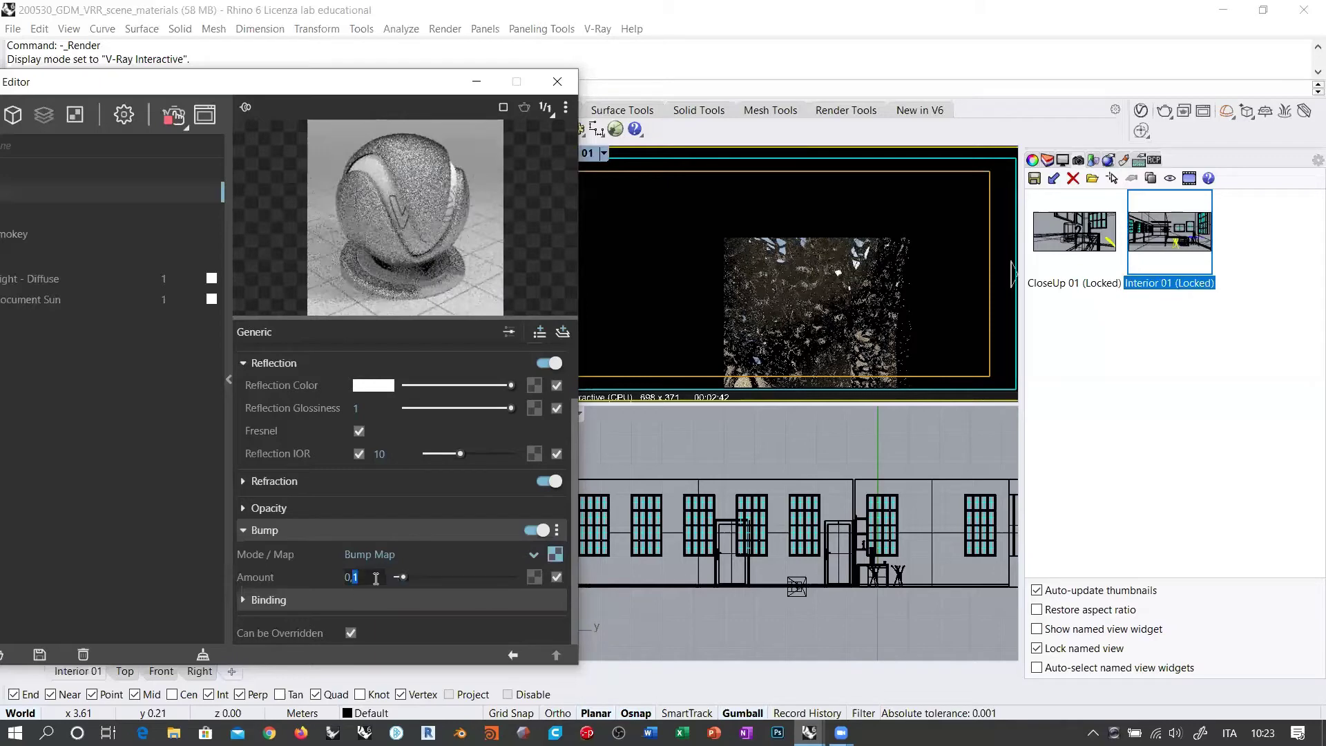
pyautogui.write('05')
pyautogui.press('Return')
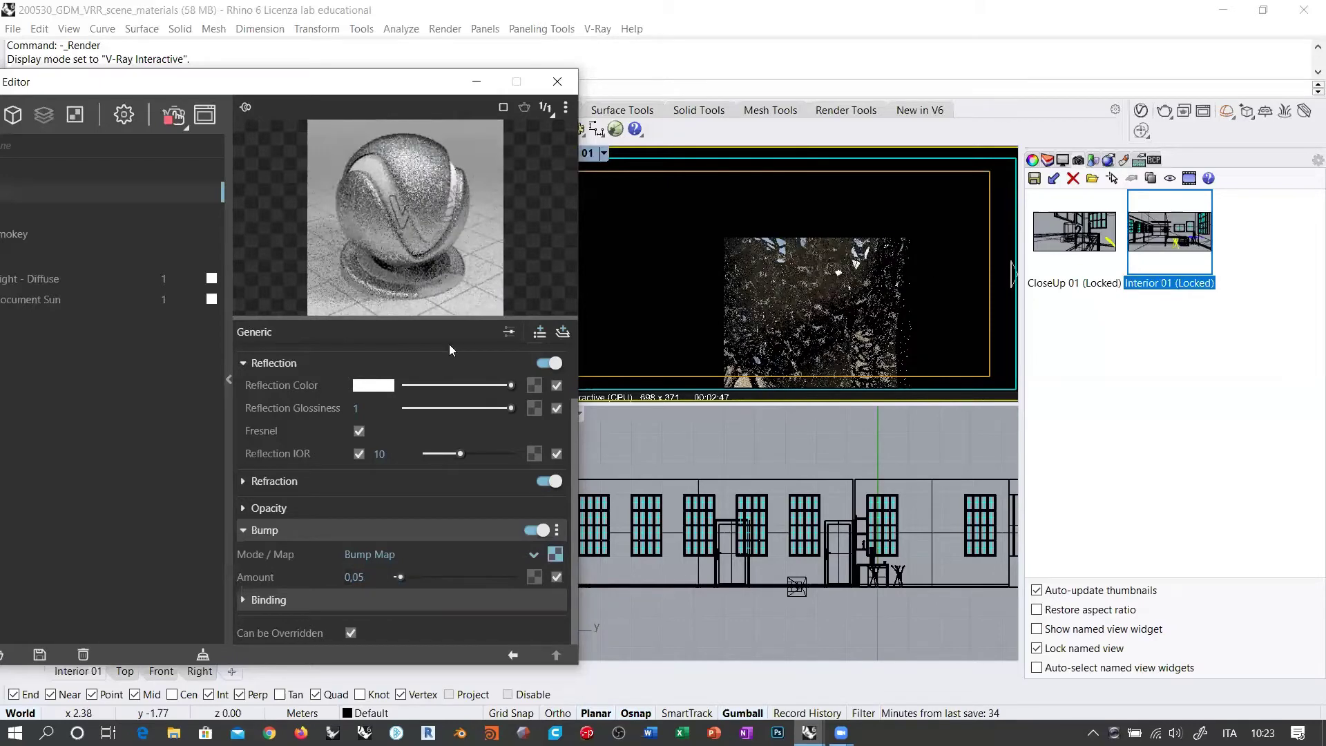
# Reopen the Noise A bump texture and set its Frequency to 500.
pyautogui.click(556, 555)
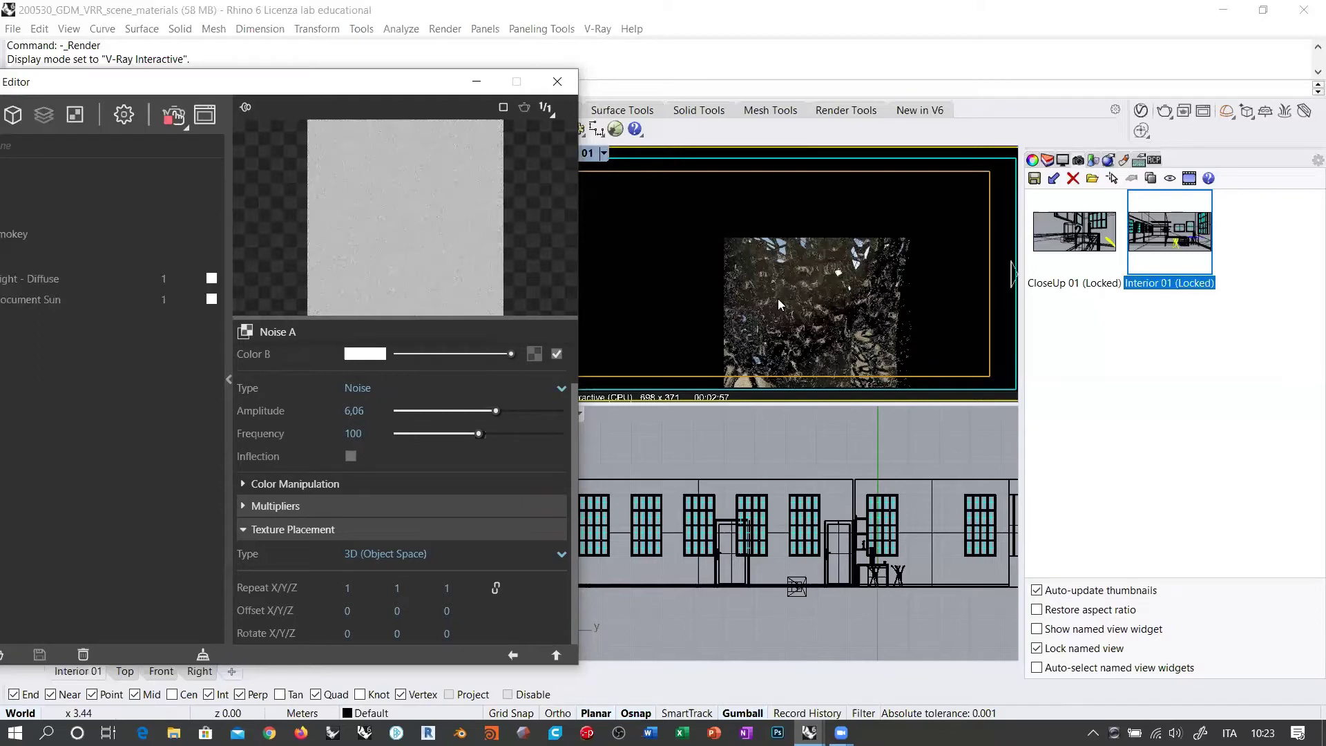
pyautogui.doubleClick(342, 433)
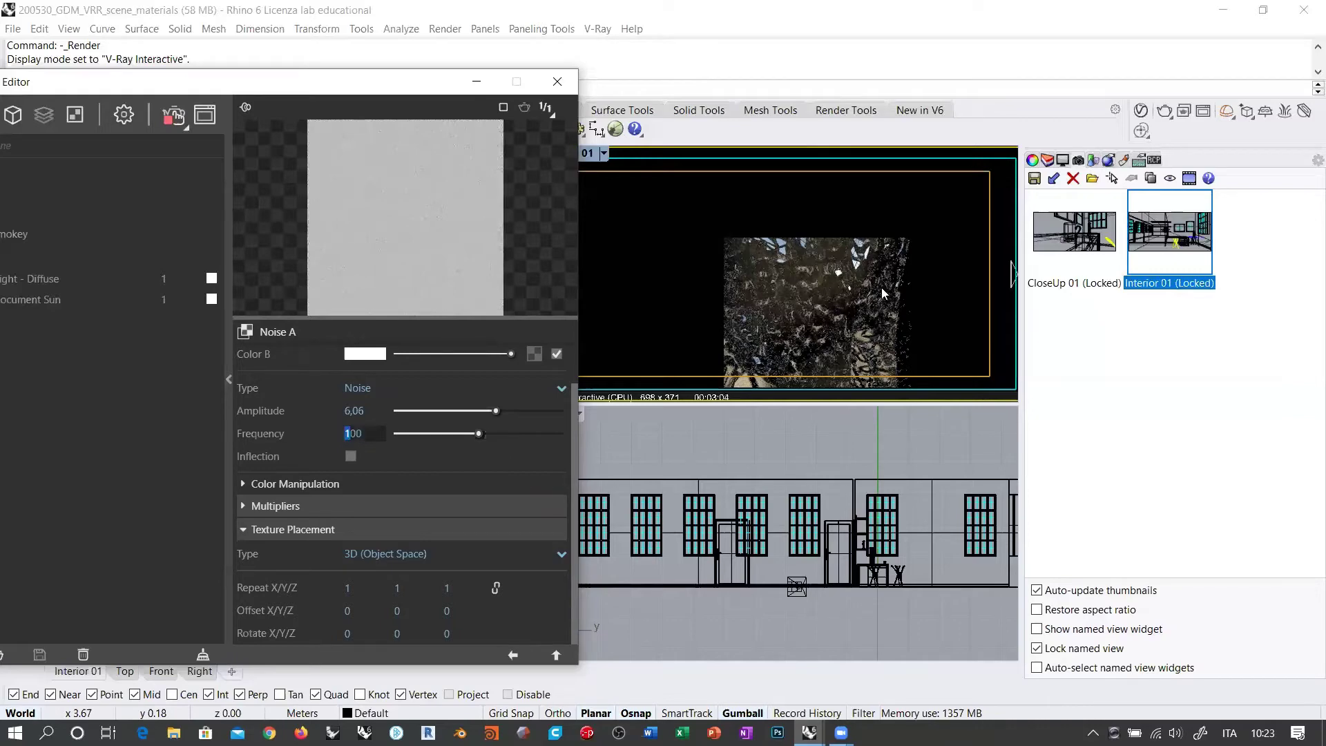
pyautogui.write('500')
pyautogui.press('Return')
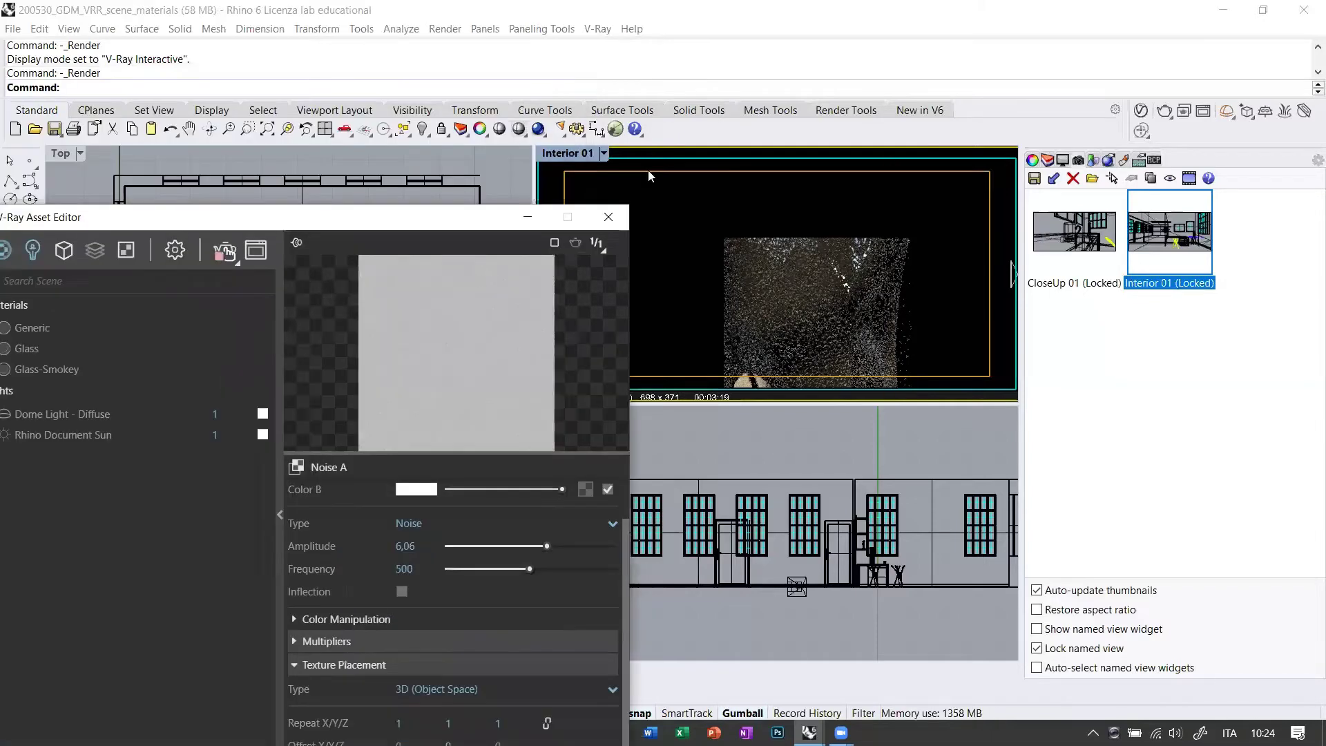
# Turn off region rendering in the V-Ray frame buffer and restart V-Ray Interactive in the Interior 01 viewport.
pyautogui.click(1165, 113)
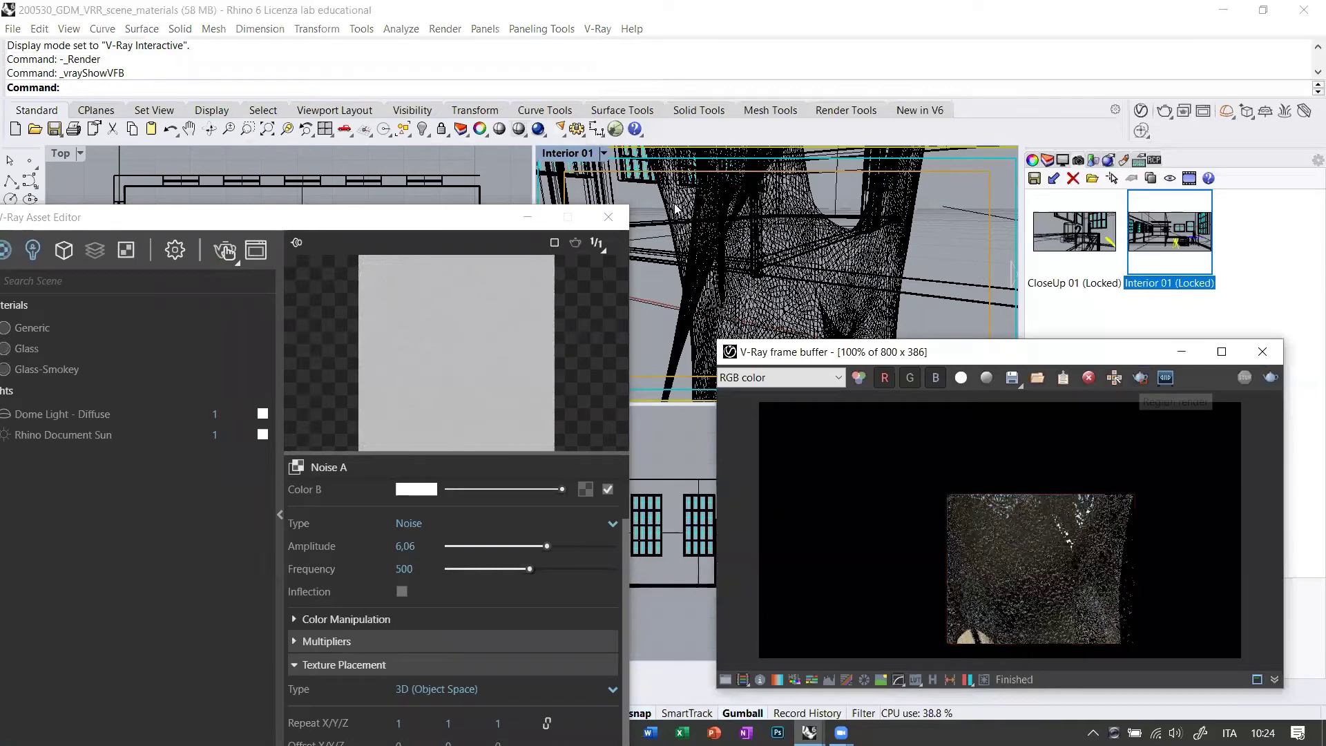
pyautogui.click(1262, 352)
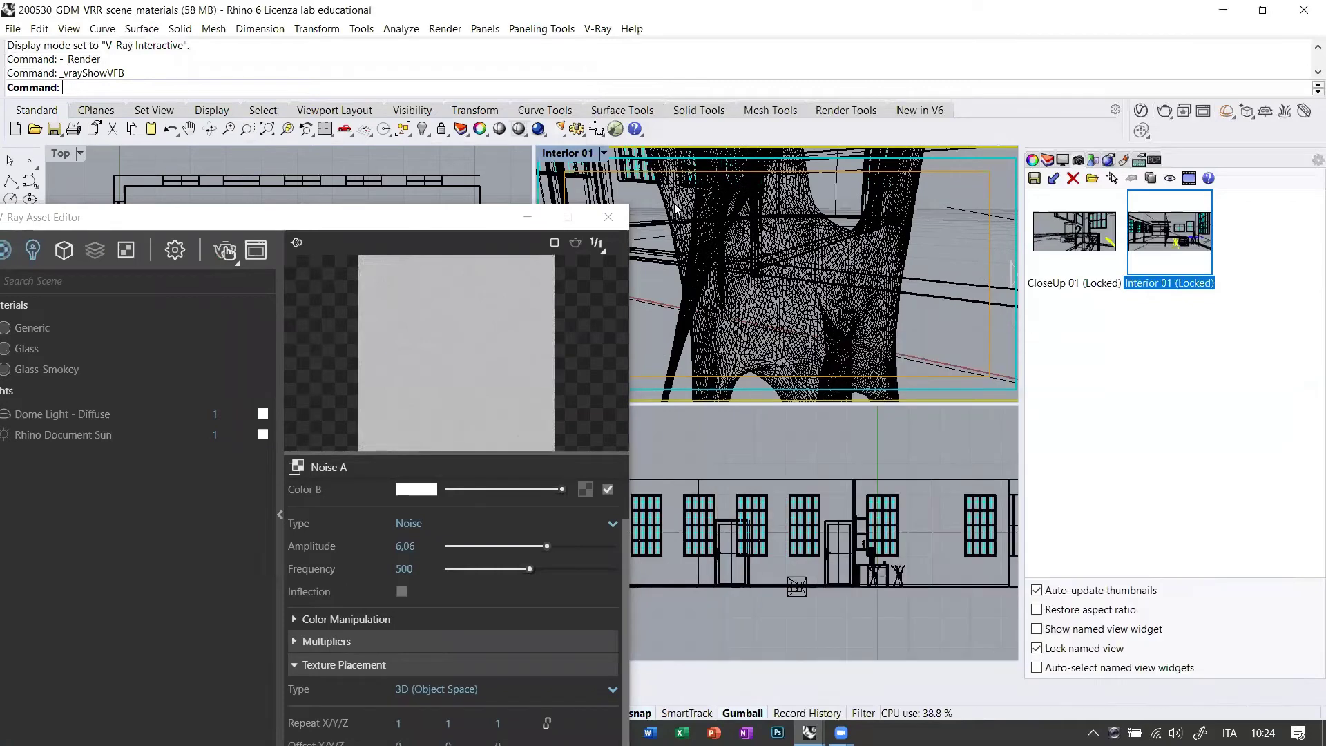
pyautogui.click(602, 153)
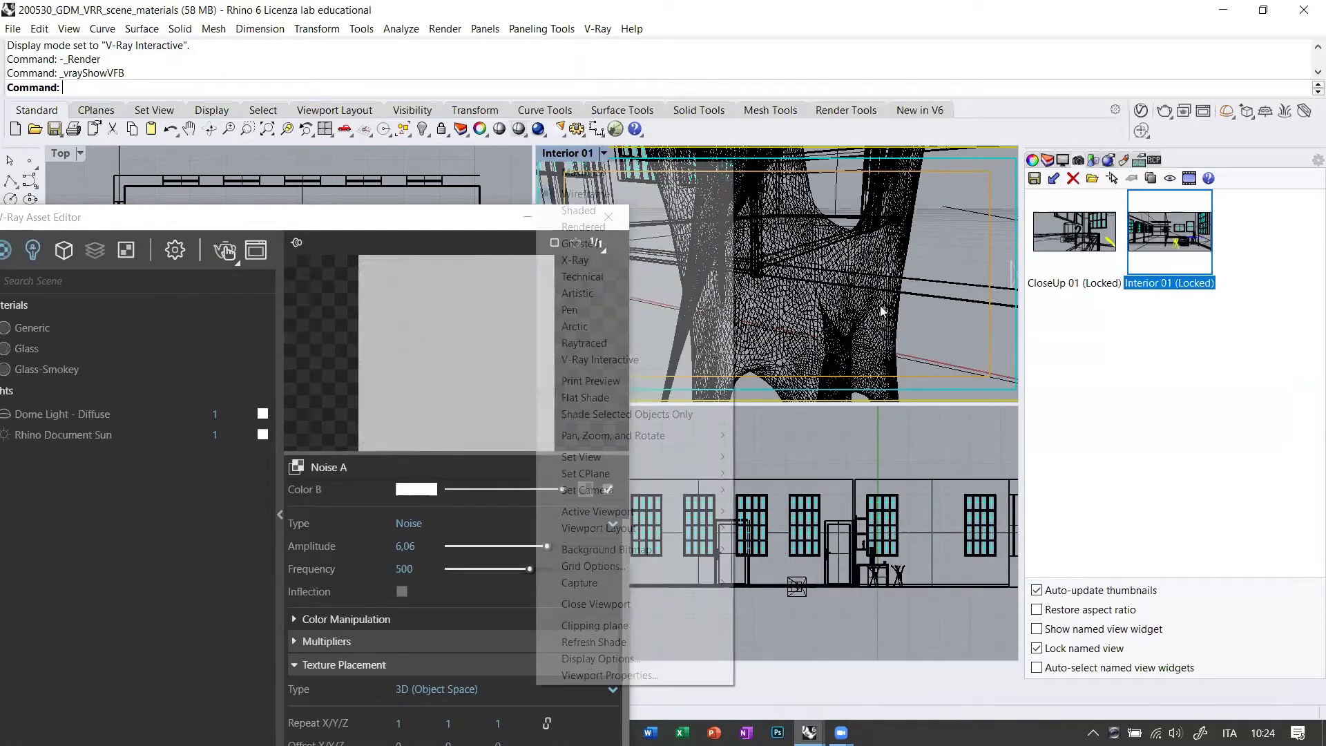
pyautogui.press('Return')
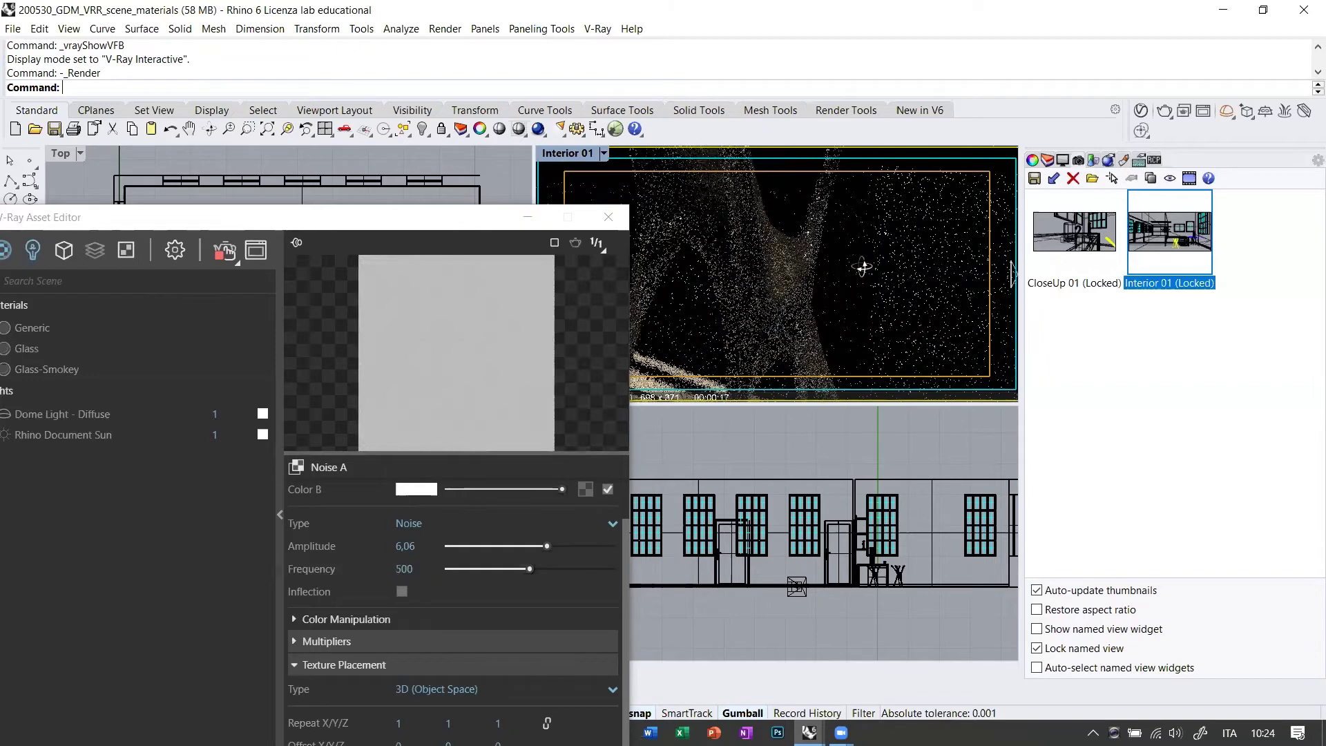
# Switch Noise A's texture placement type to 2D (UV Channel).
pyautogui.moveTo(841, 279); pyautogui.dragTo(863, 266, button='right')
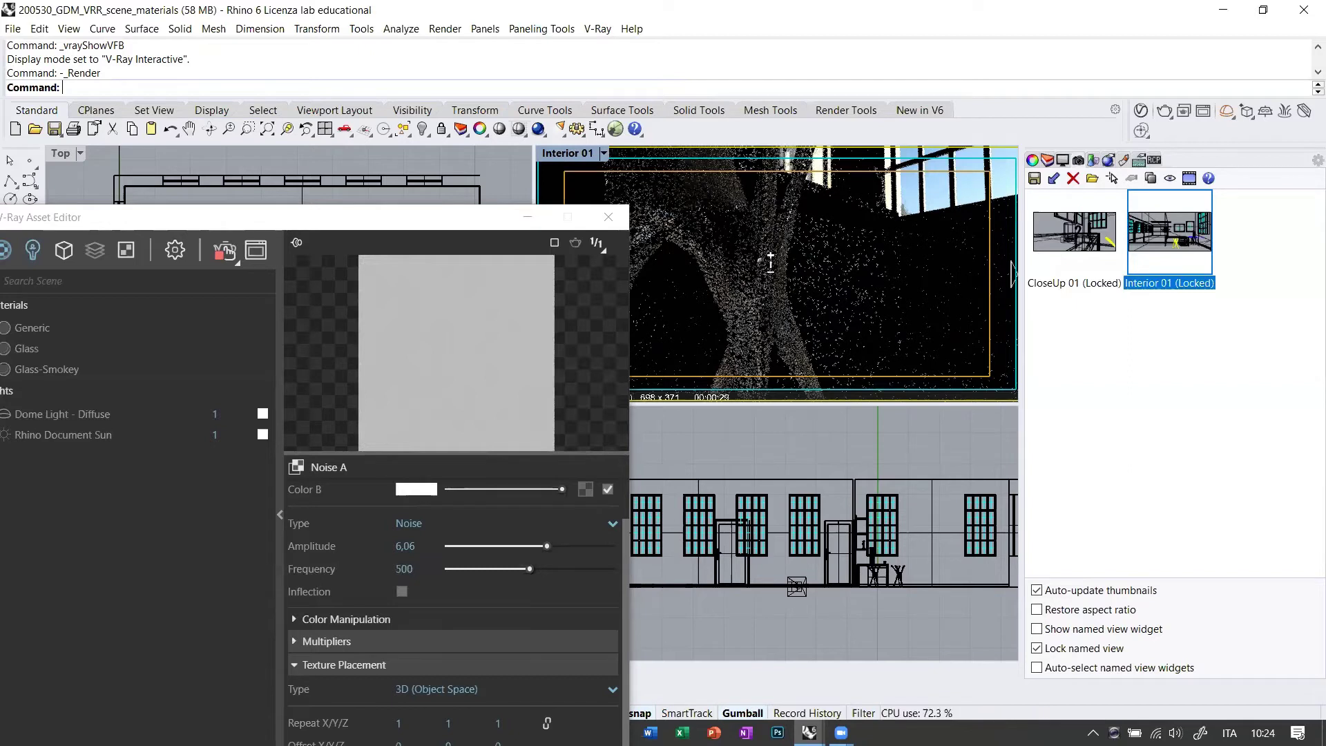
pyautogui.moveTo(771, 262); pyautogui.dragTo(743, 320, button='right')
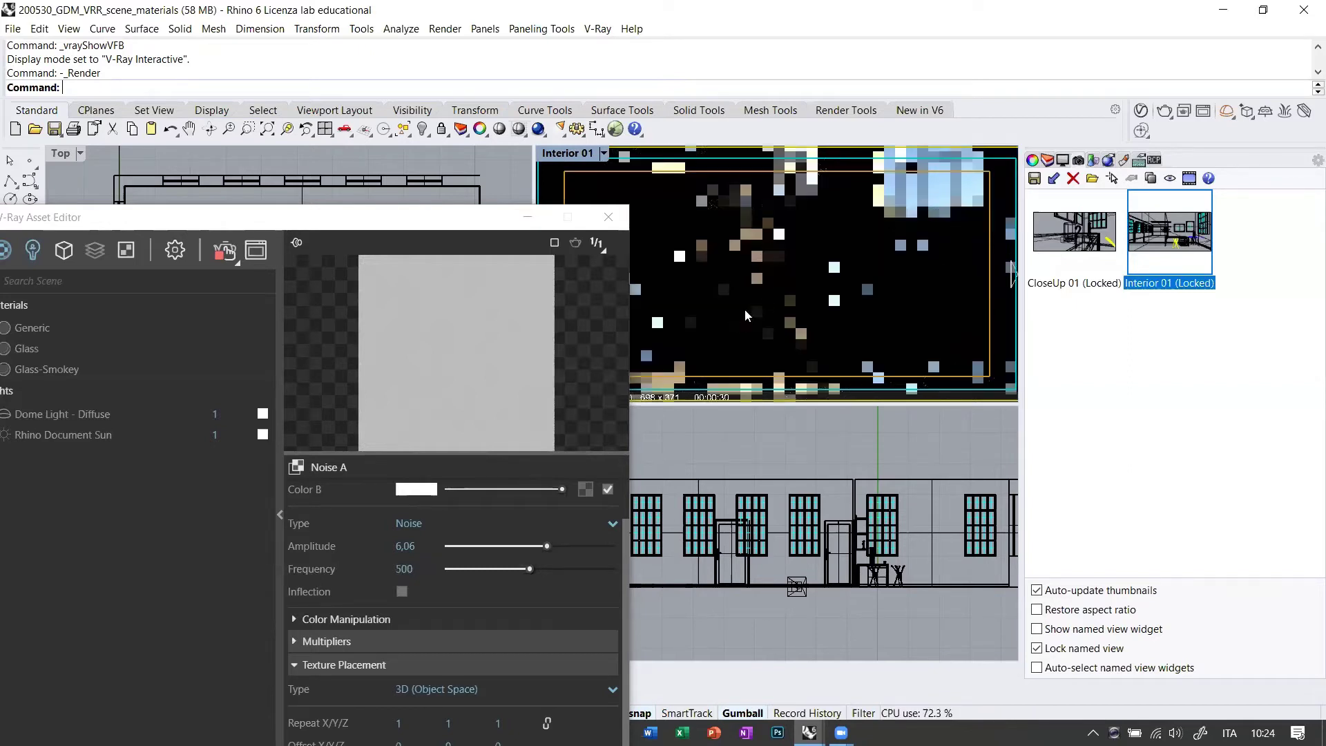
pyautogui.moveTo(744, 316); pyautogui.dragTo(758, 271, button='right')
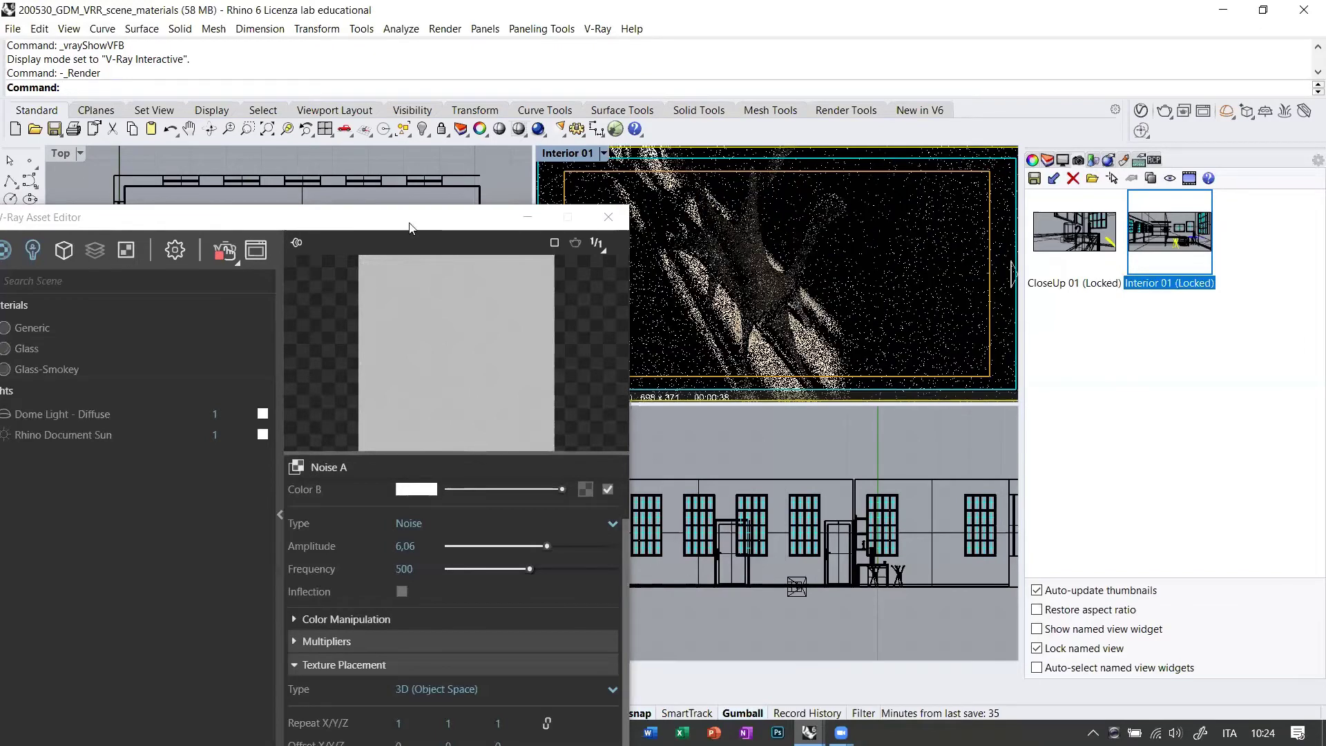
pyautogui.moveTo(409, 228); pyautogui.dragTo(439, 113)
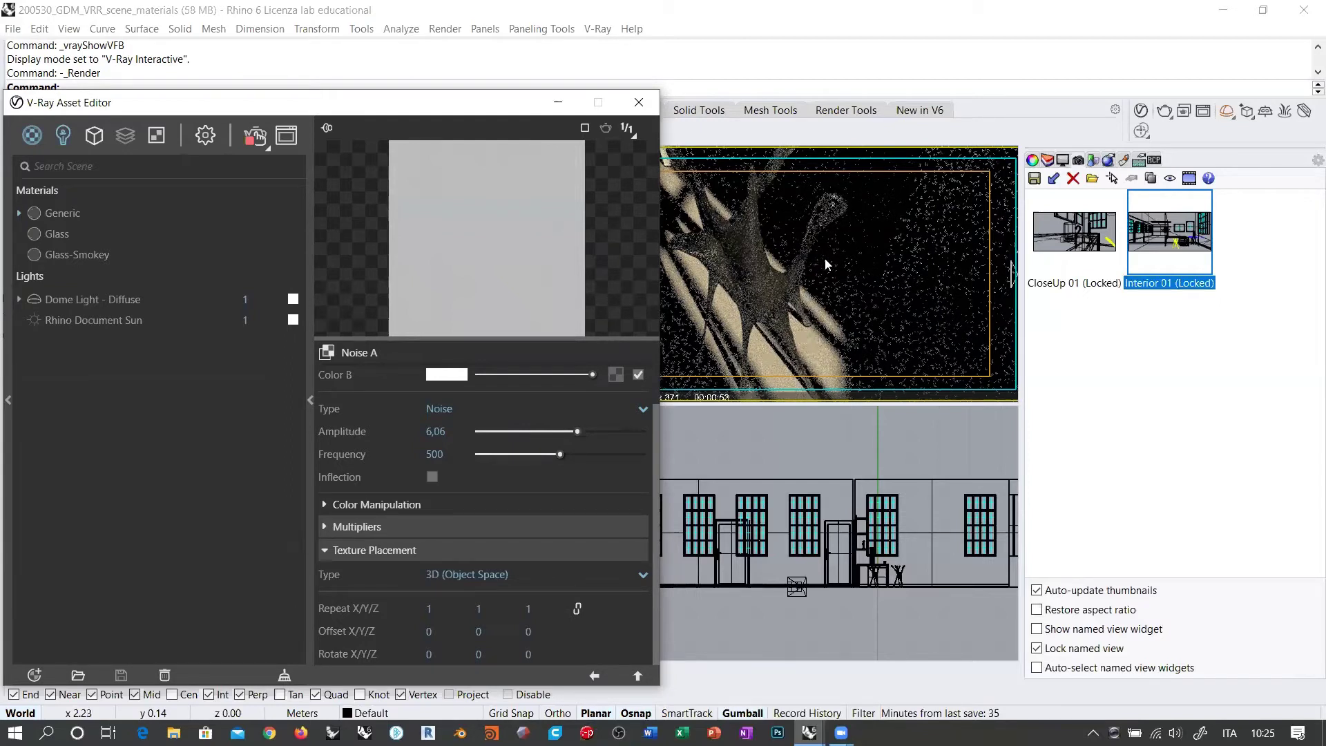
pyautogui.click(464, 573)
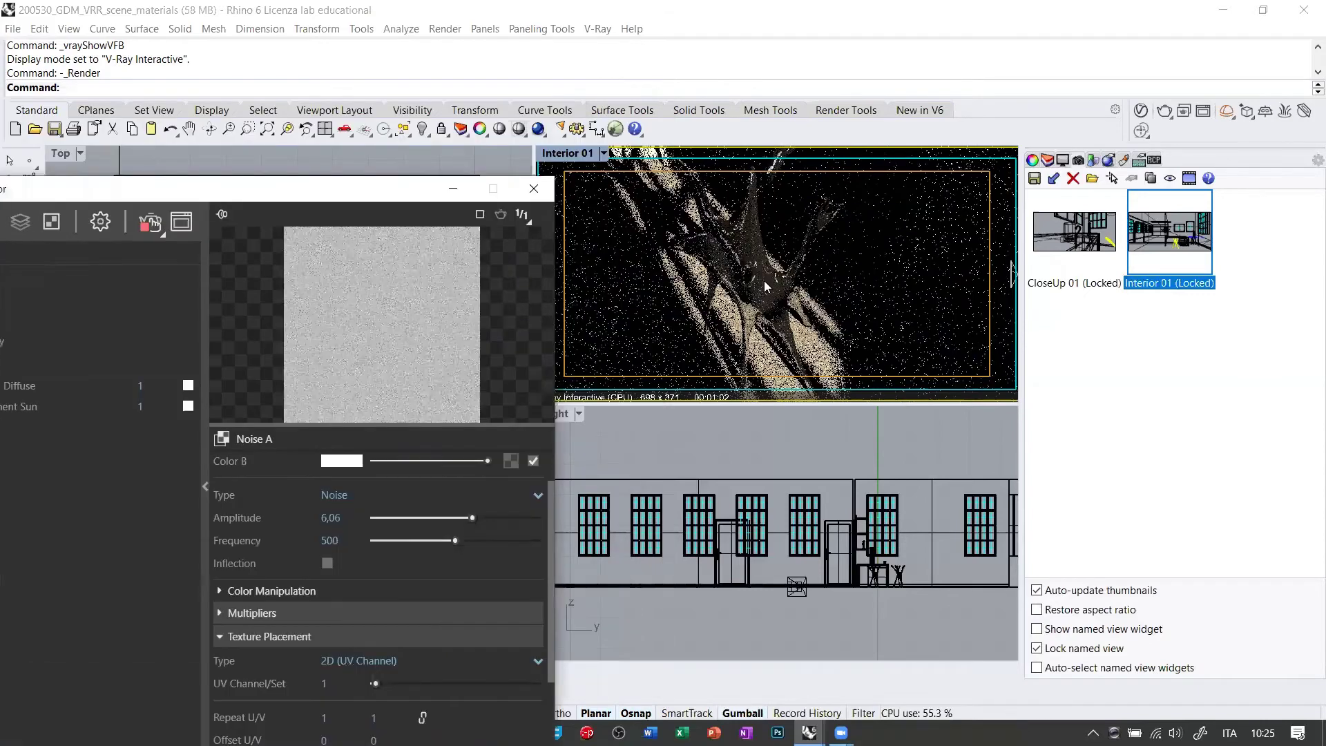
# Apply spherical texture mapping to the table base copy, centred on the mesh in the Top view with a radius of about 0.29 m.
pyautogui.click(764, 280)
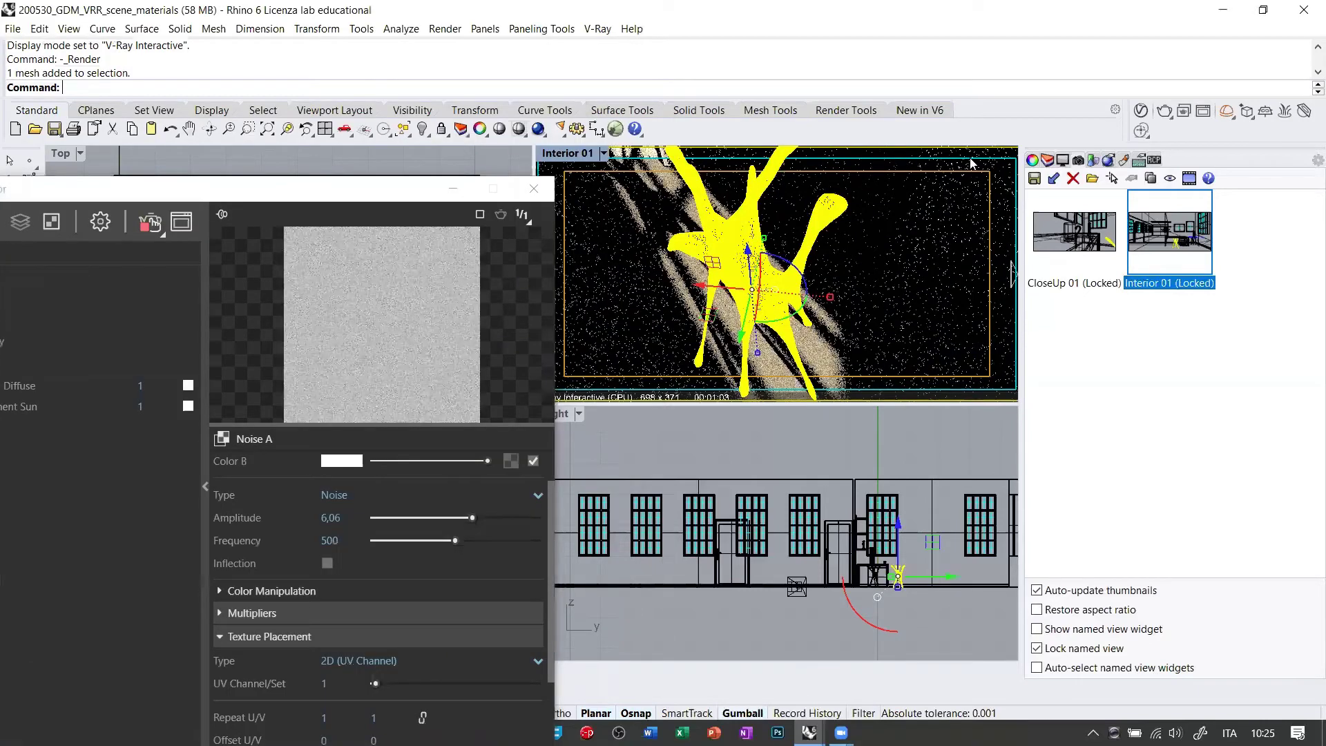
pyautogui.click(1031, 159)
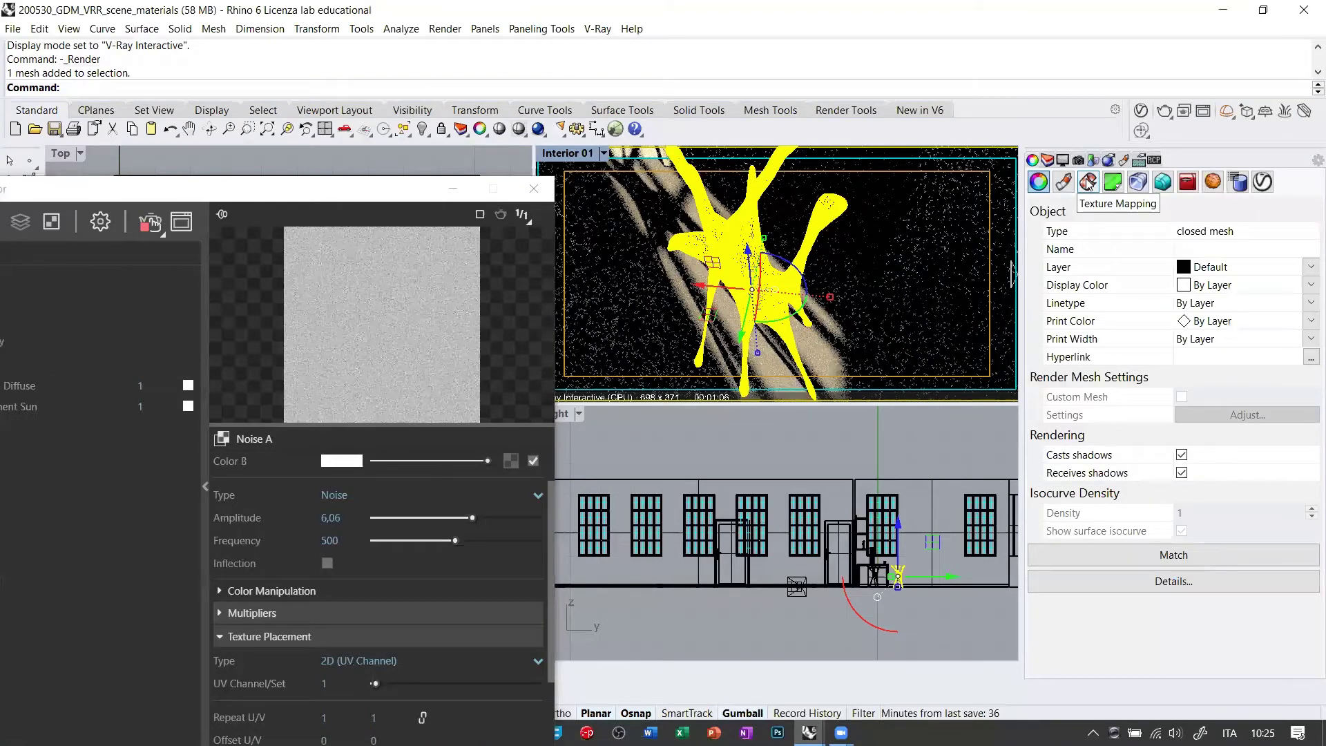
pyautogui.click(1089, 182)
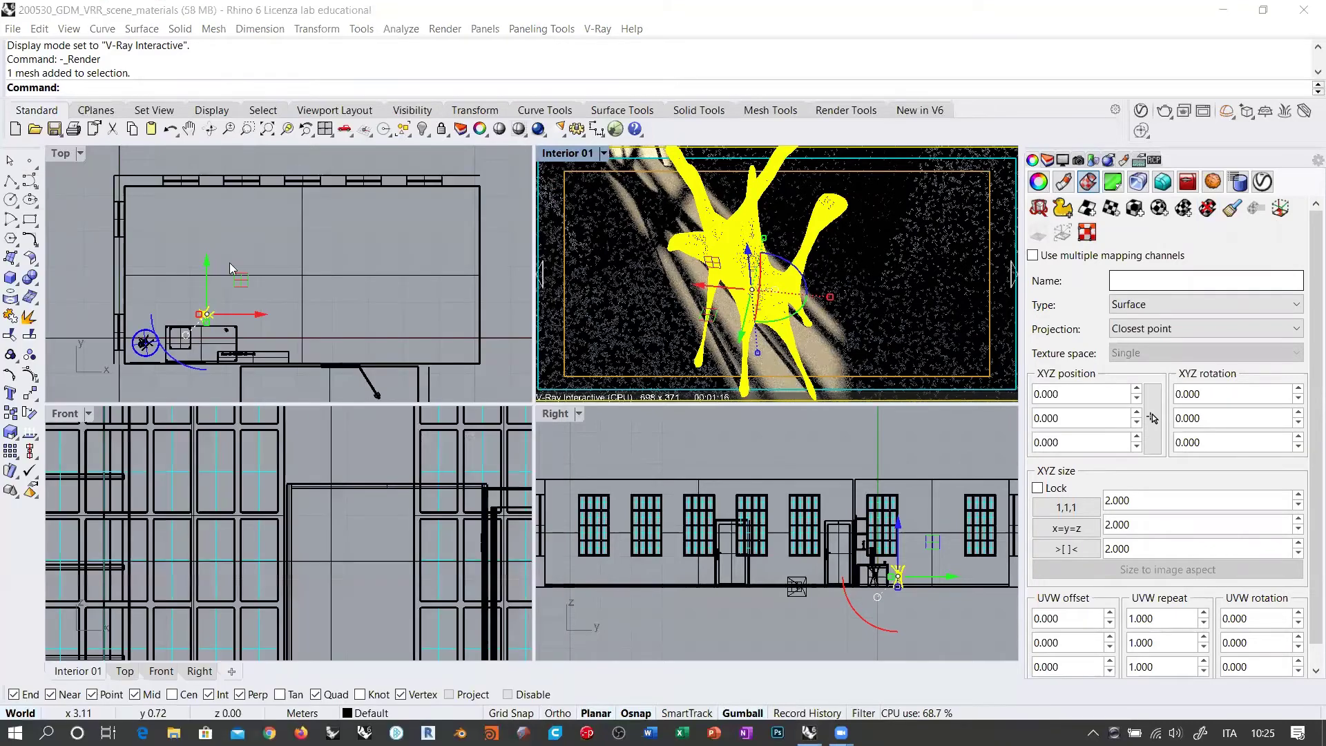
pyautogui.scroll(4, 328, 282)
pyautogui.scroll(4, 266, 267)
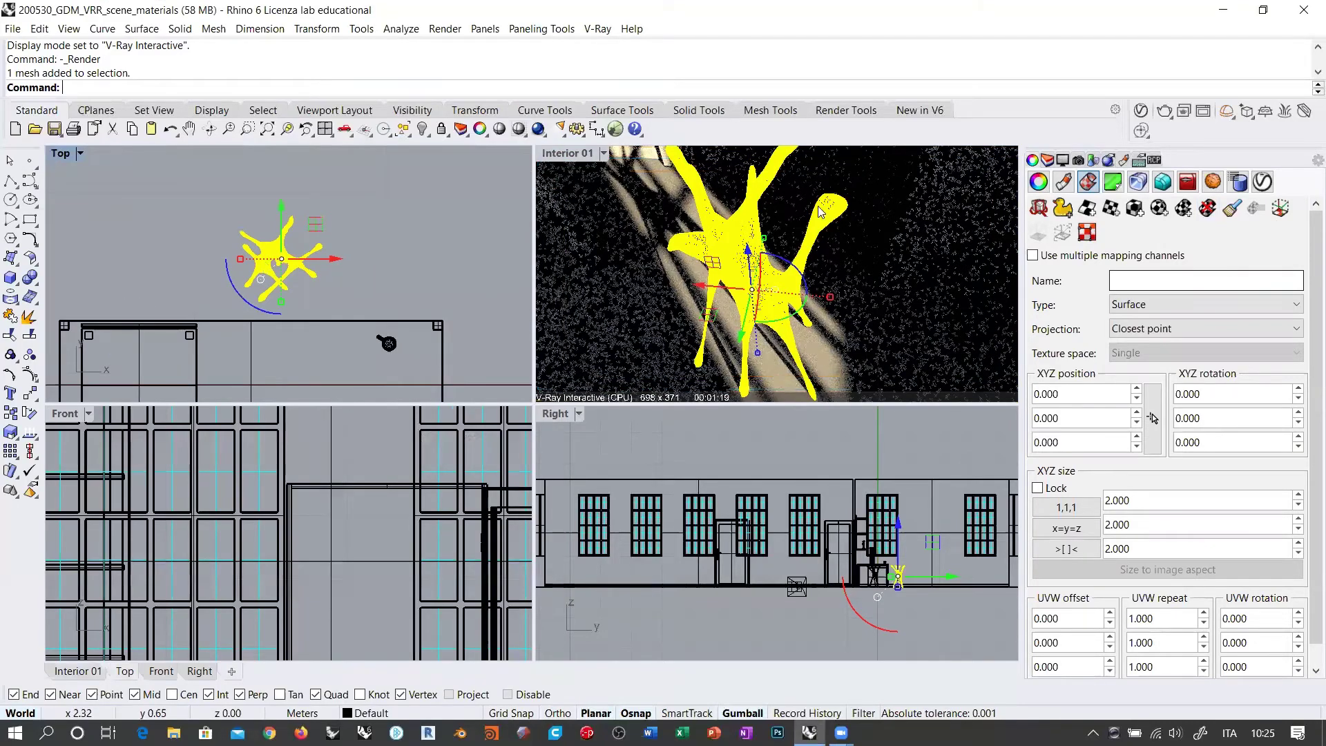
pyautogui.click(1159, 208)
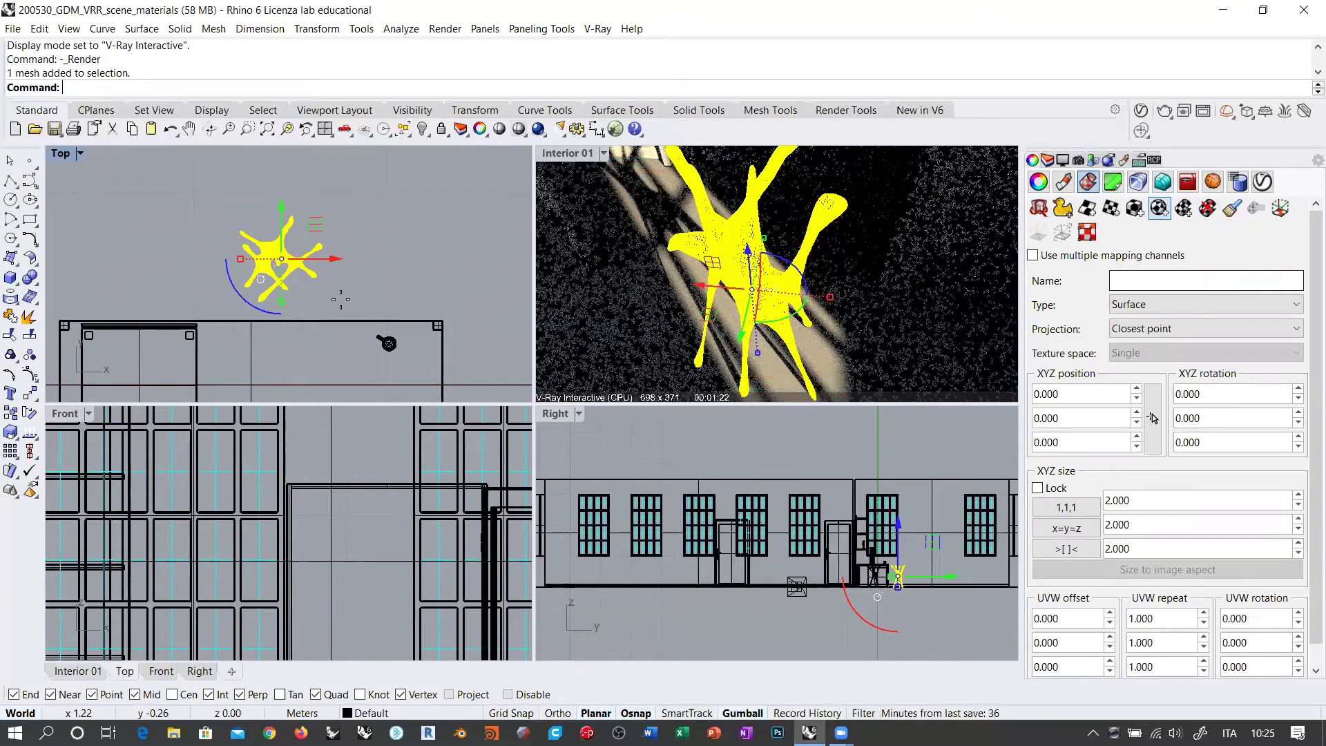
pyautogui.scroll(1, 280, 259)
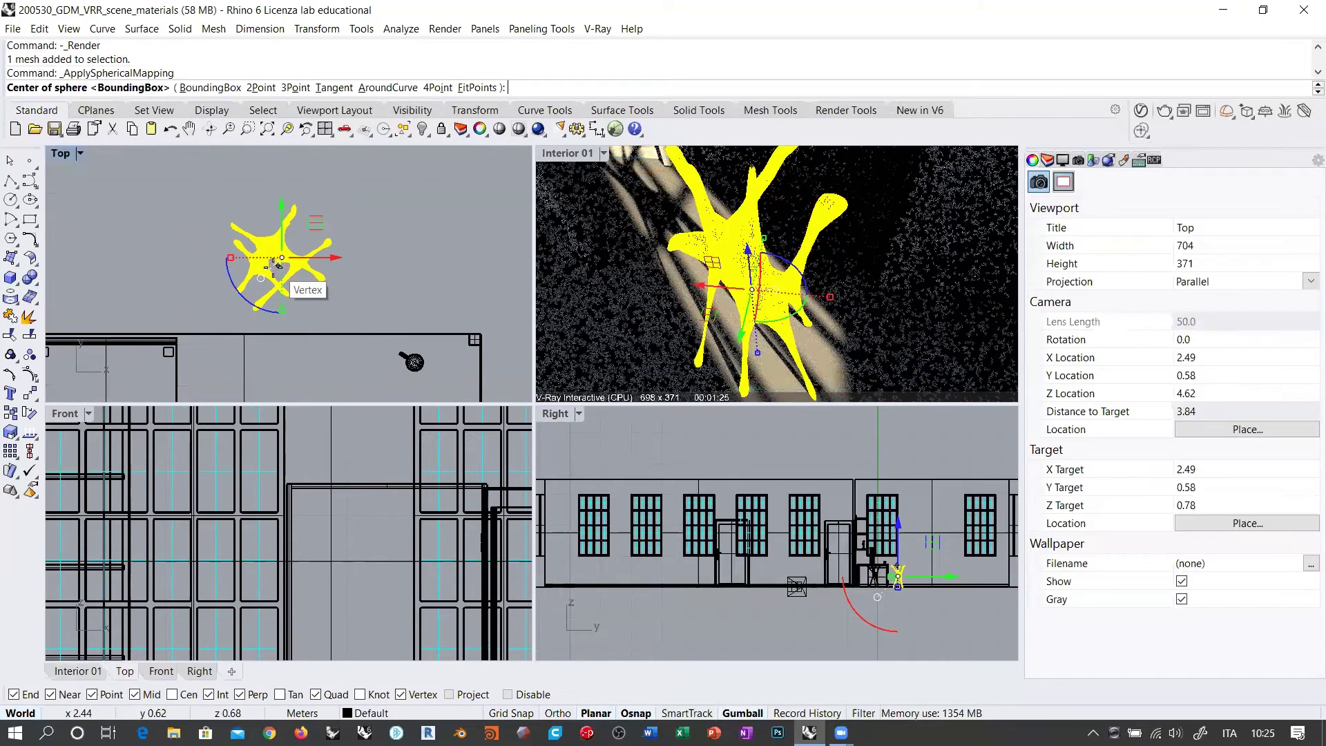
pyautogui.scroll(2, 278, 265)
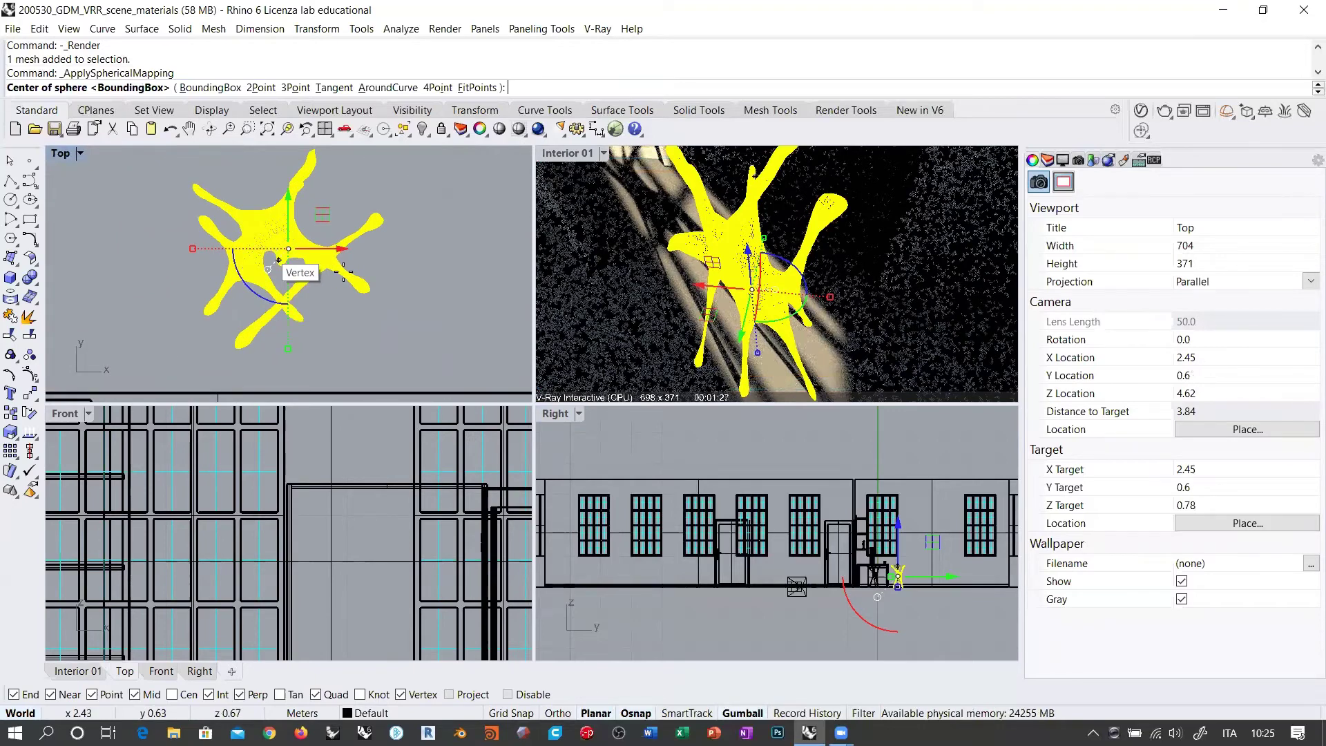
pyautogui.click(278, 260)
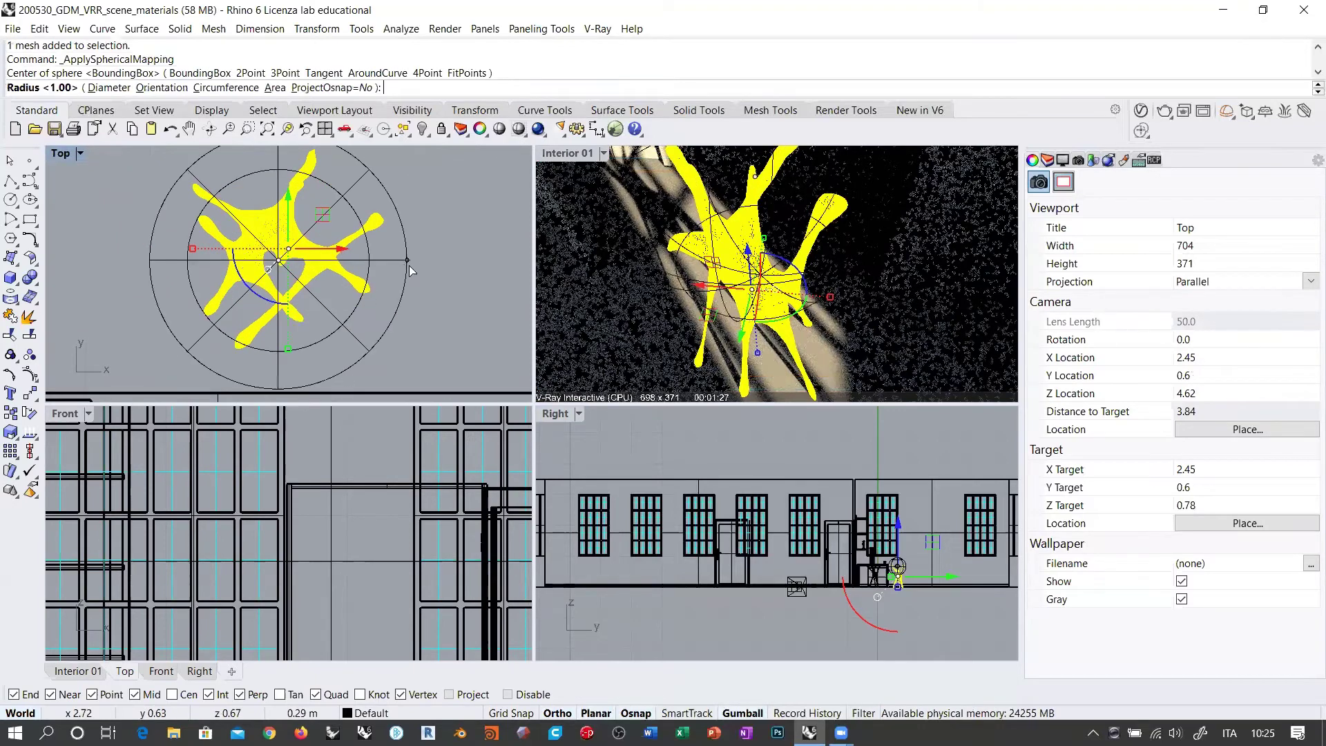
pyautogui.click(409, 266)
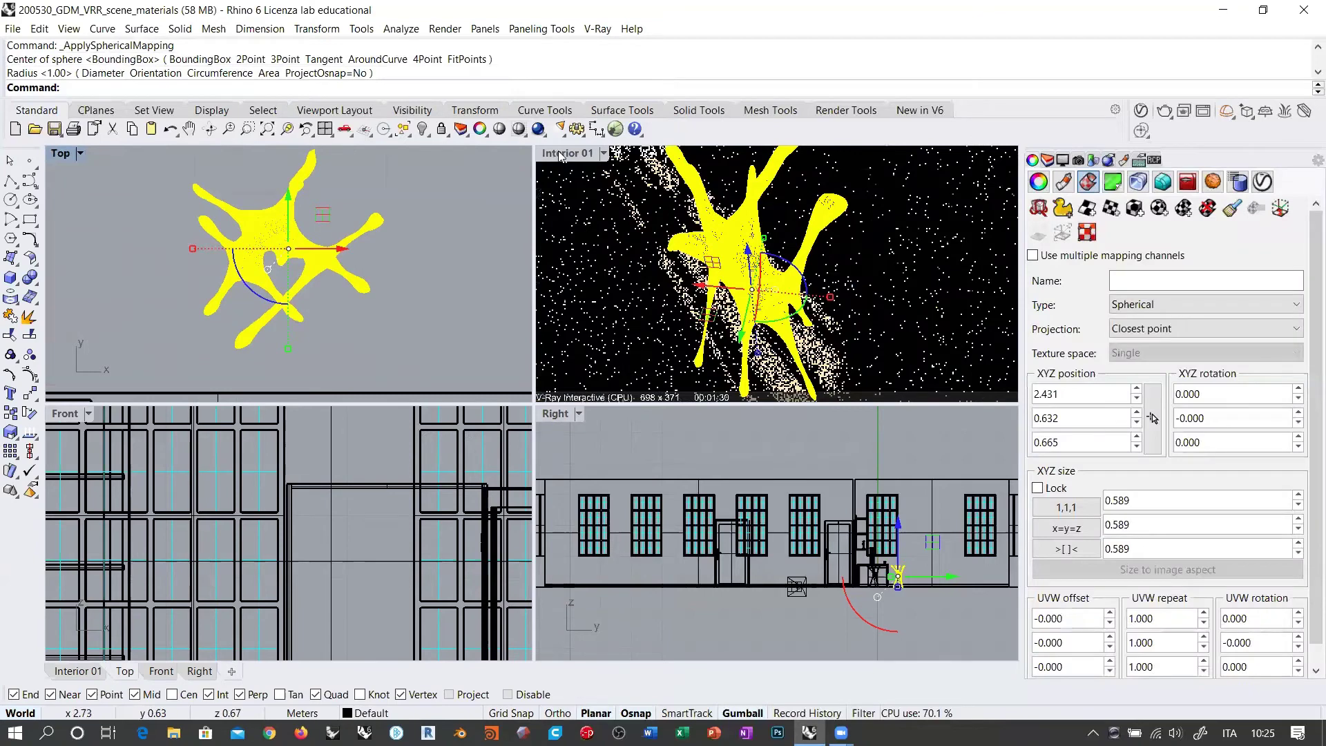
pyautogui.click(803, 486)
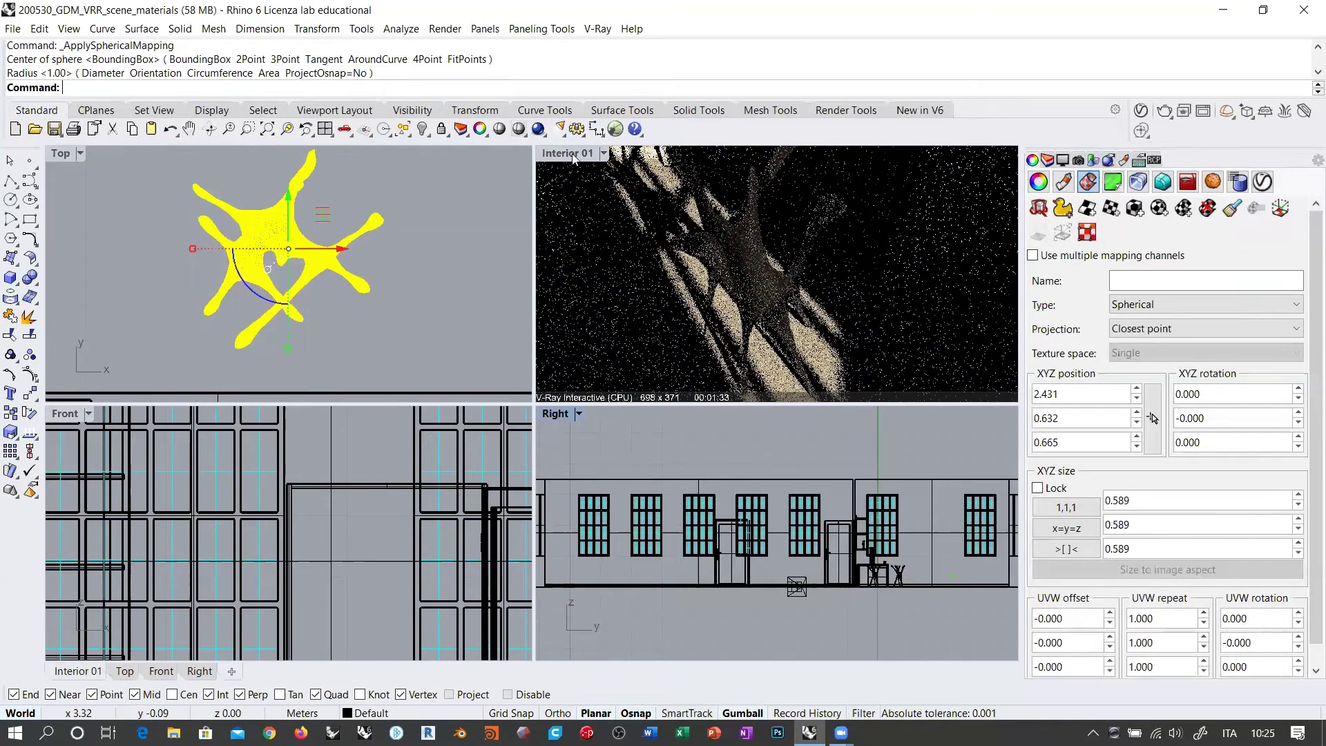
# Reopen the Asset Editor and examine the remapped noise bump on the table base close up in the Interior 01 viewport.
pyautogui.click(621, 198)
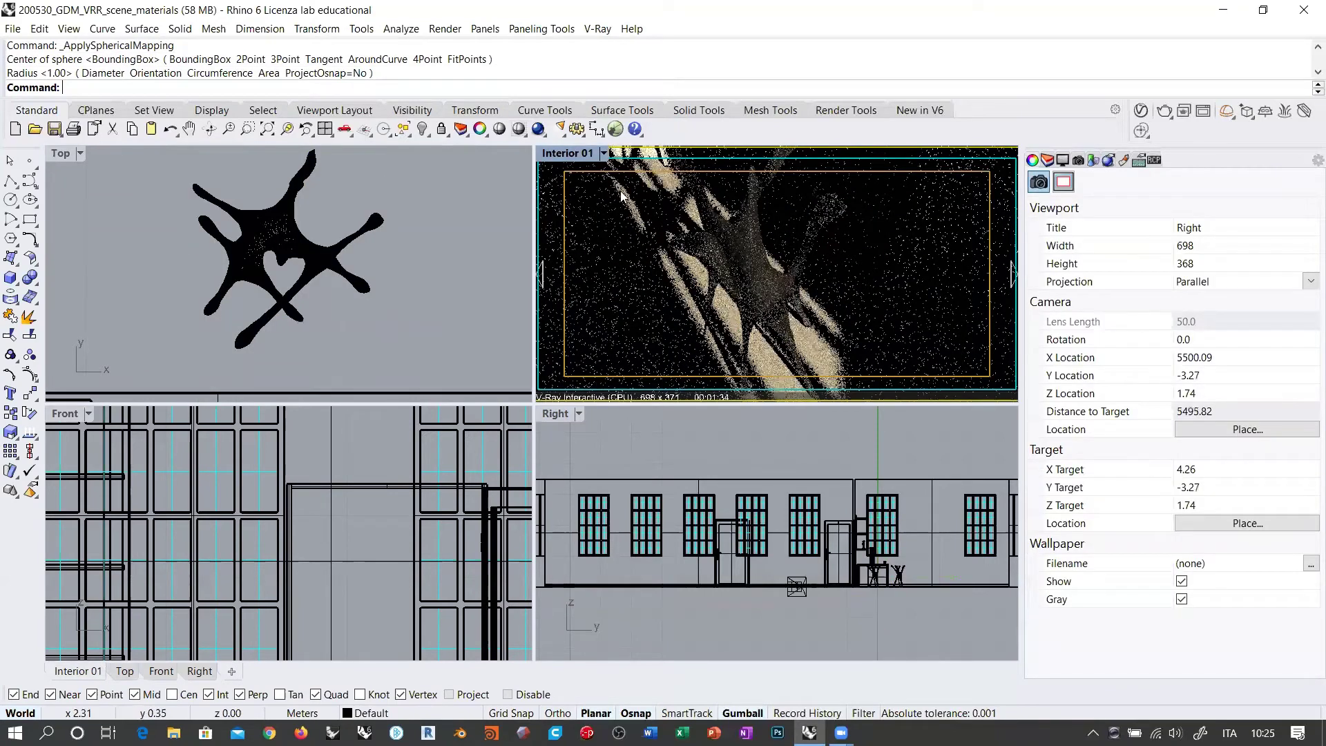
pyautogui.click(1140, 110)
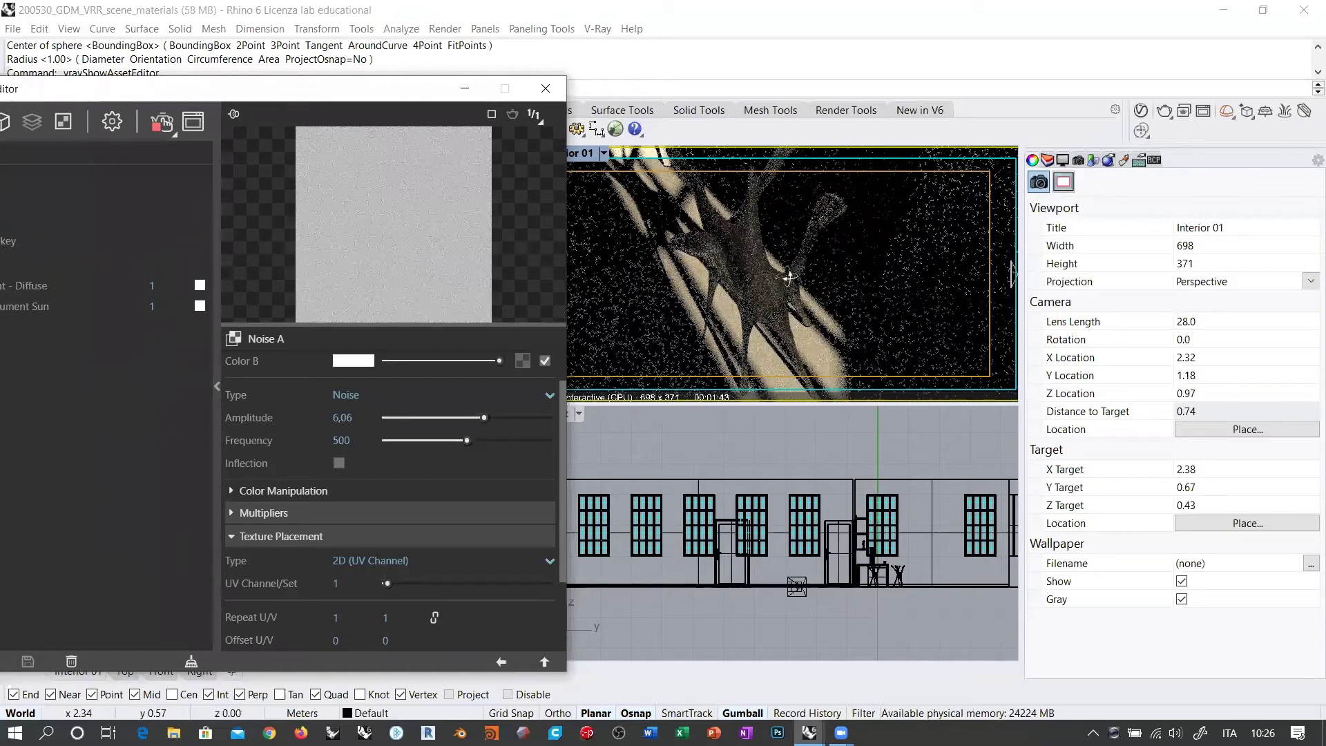
pyautogui.moveTo(790, 334); pyautogui.dragTo(776, 275, button='right')
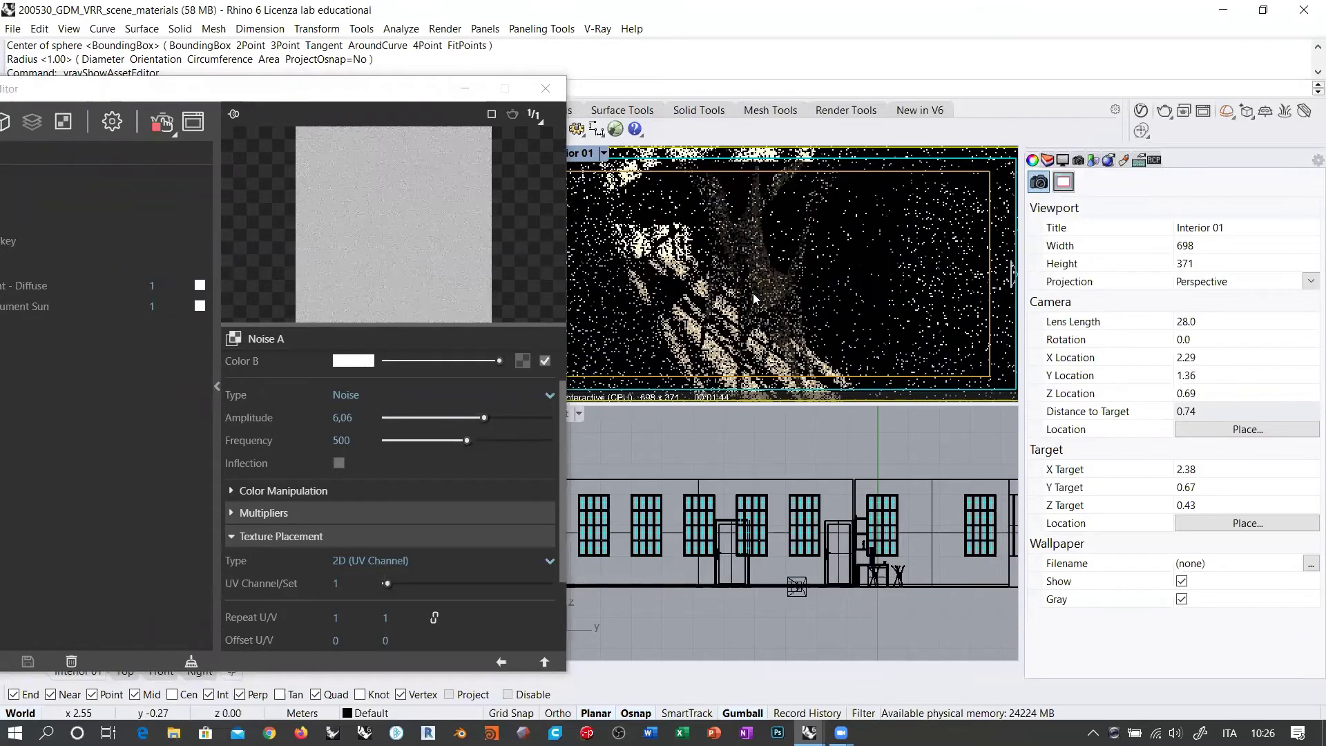
pyautogui.scroll(3, 753, 293)
pyautogui.scroll(1, 753, 293)
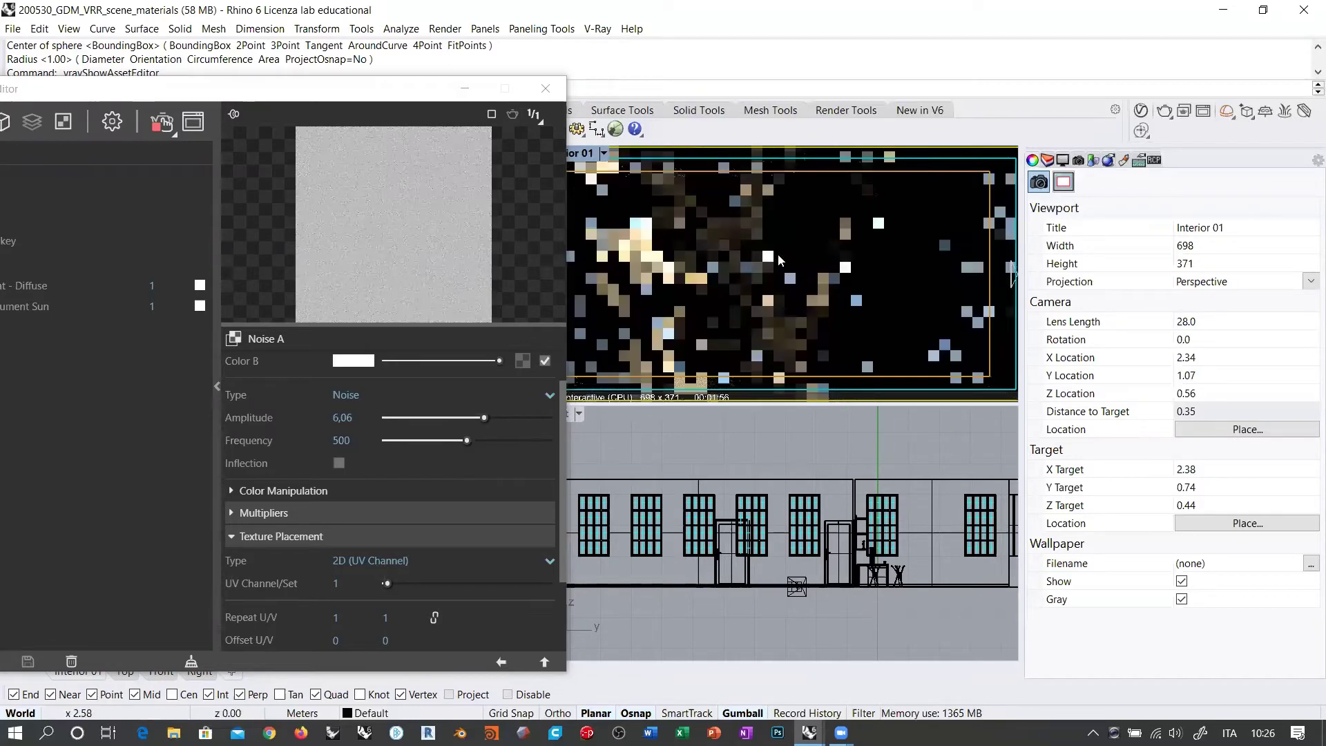
pyautogui.scroll(2, 778, 259)
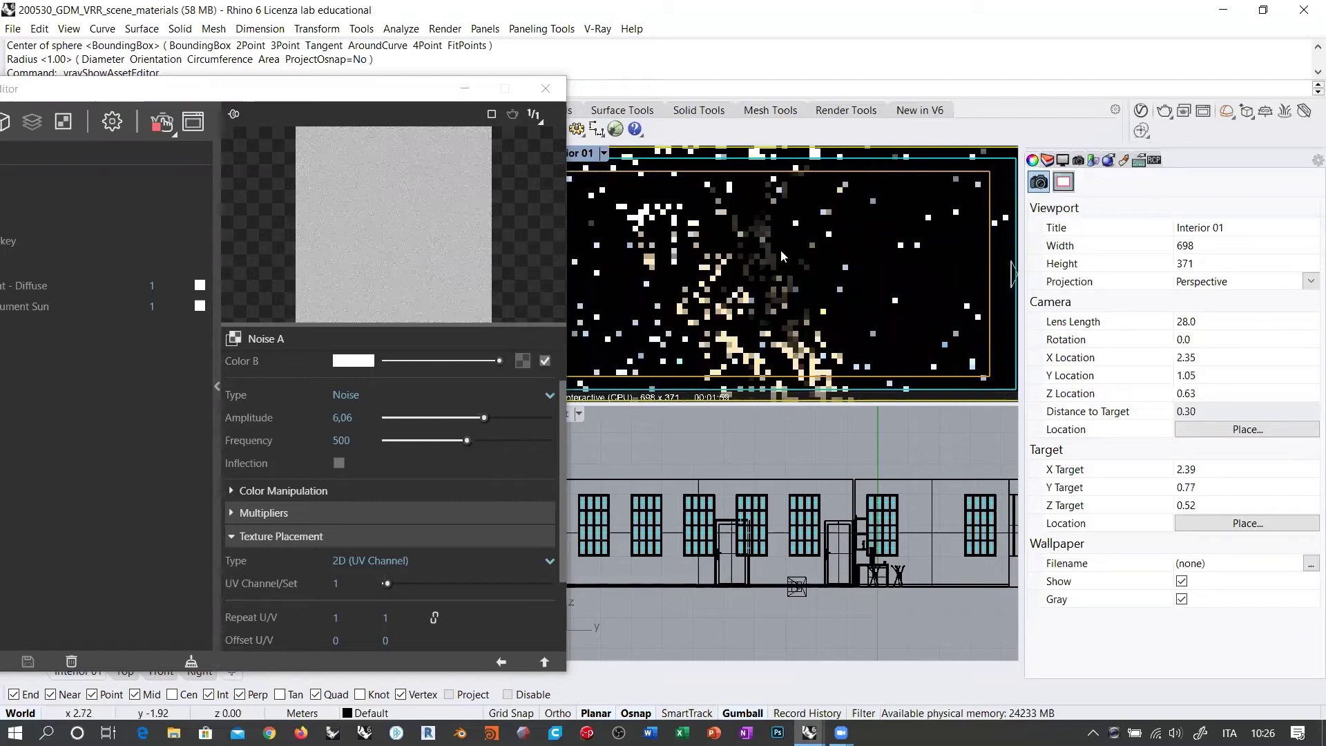
# Examine the noise bump on the table base copy in the Interior 01 render and check the mesh's spherical texture mapping properties.
pyautogui.scroll(-5, 783, 256)
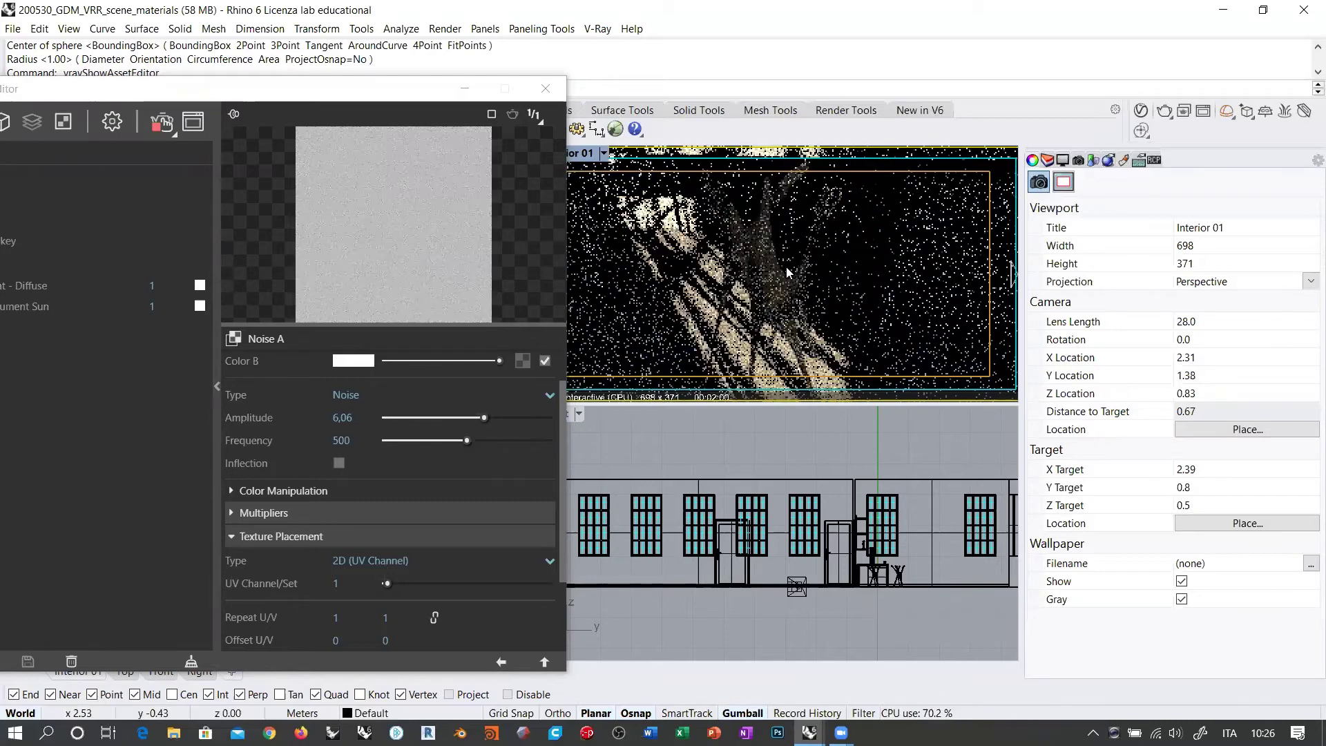
pyautogui.press('Down')
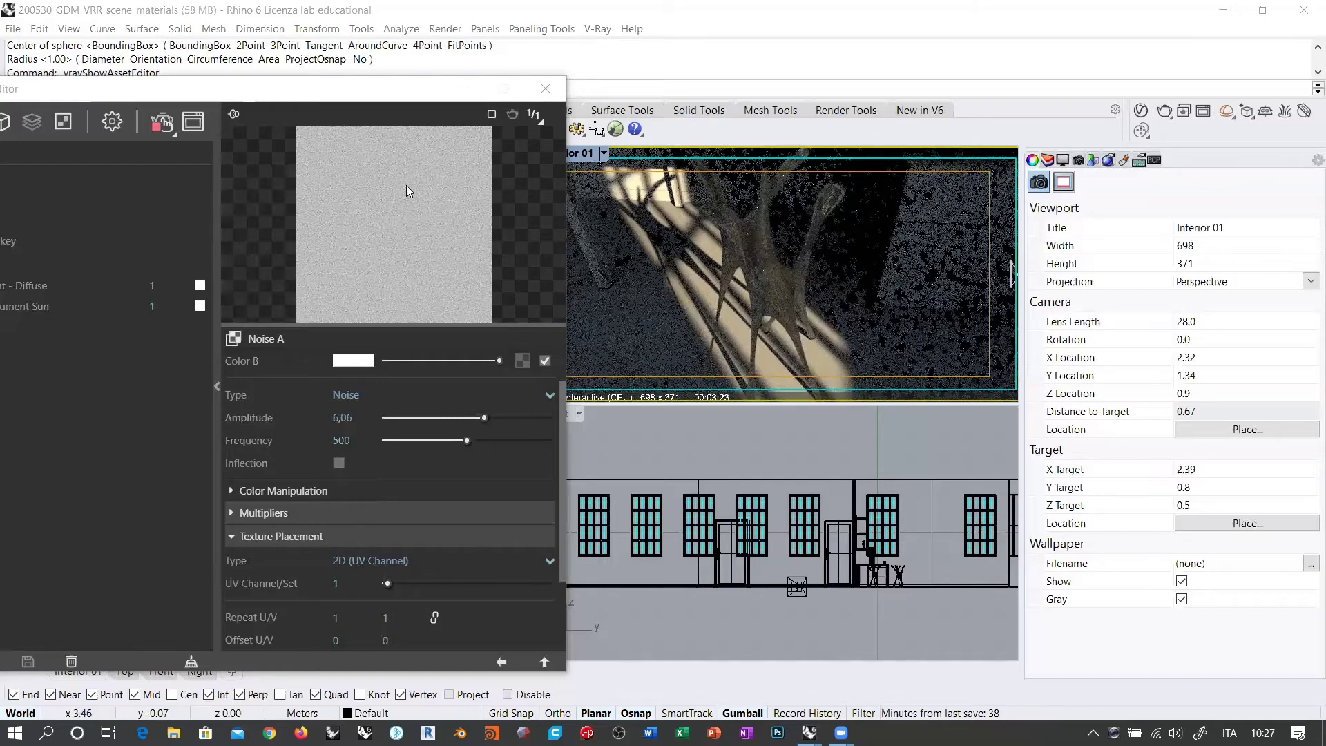
pyautogui.click(773, 300)
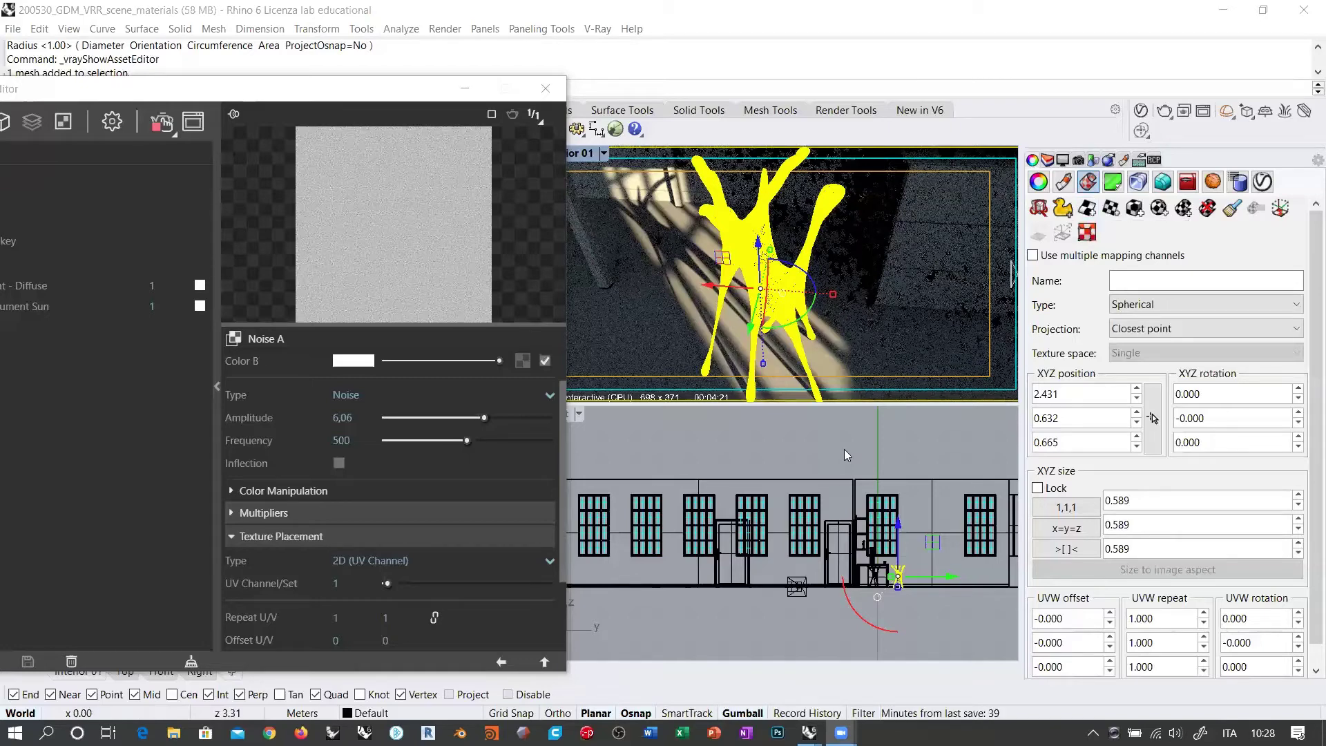
pyautogui.press('Escape')
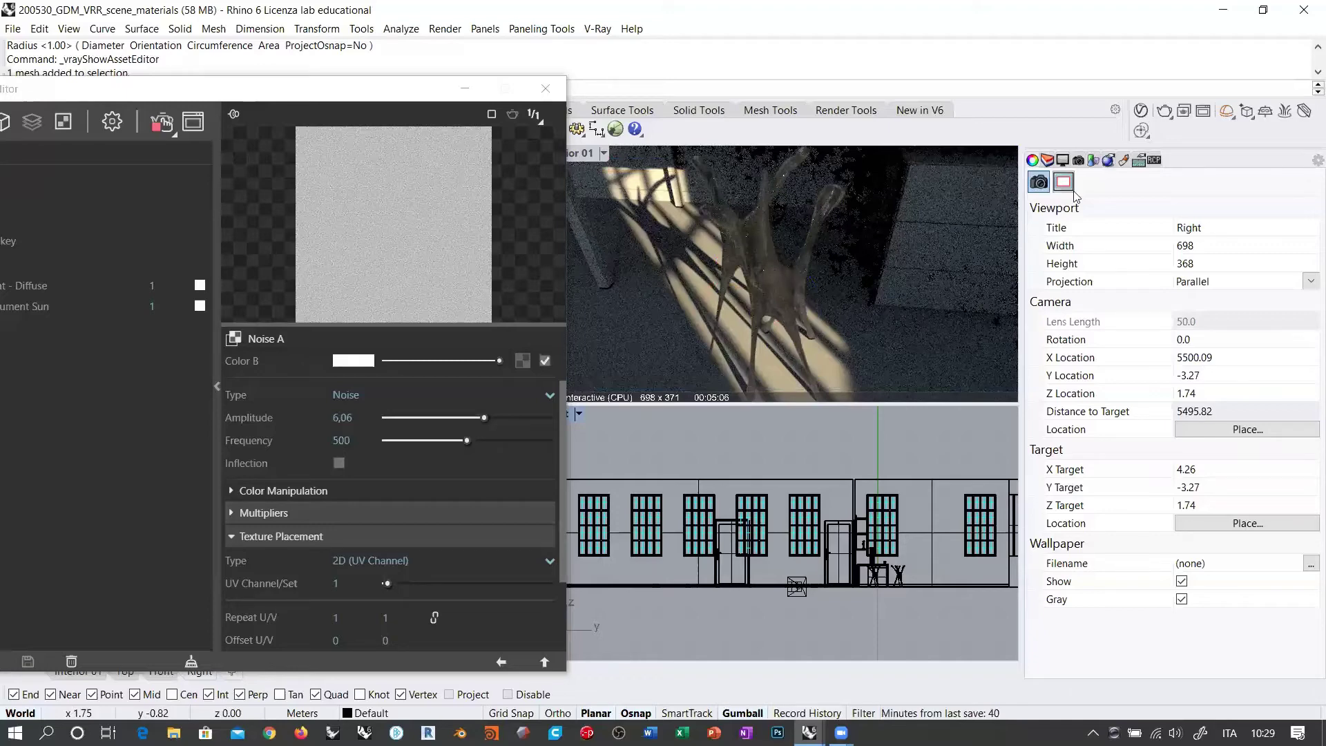
pyautogui.click(1113, 181)
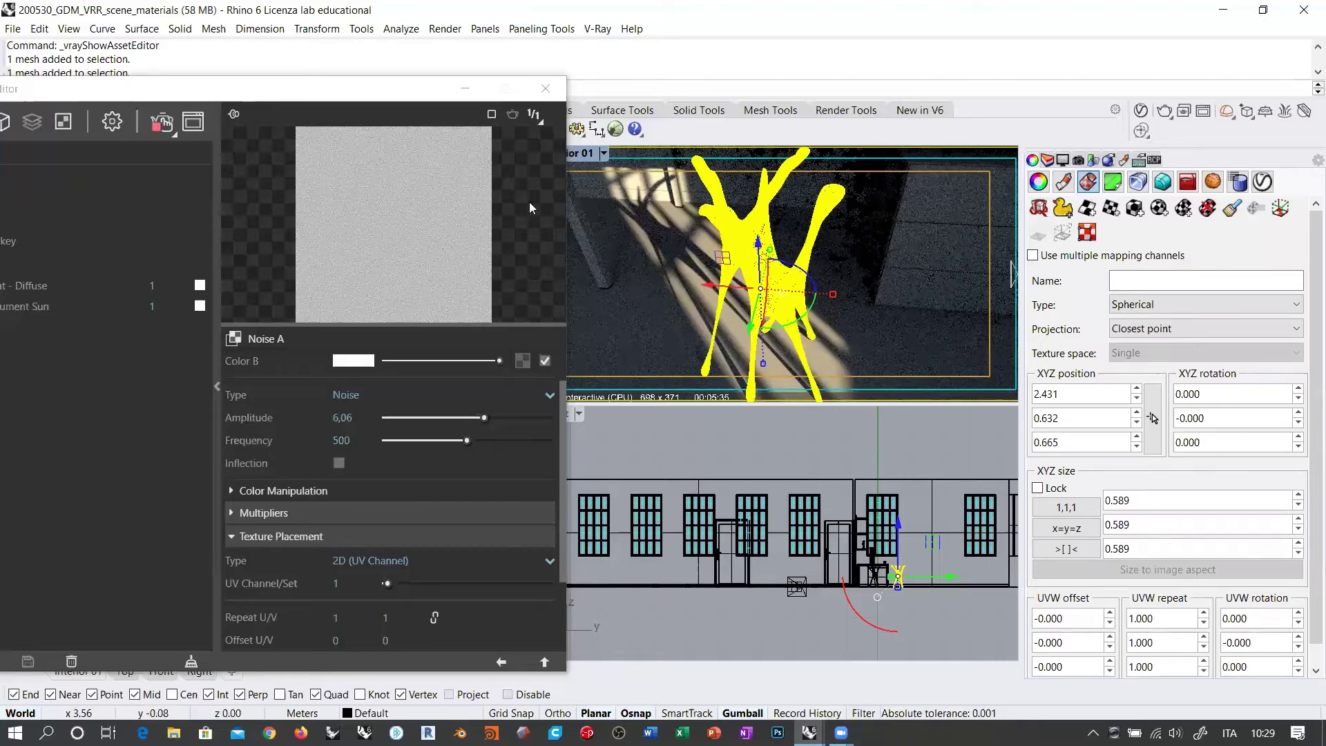
pyautogui.click(792, 286)
pyautogui.keyDown('ctrl'); pyautogui.click(796, 276); pyautogui.keyUp('ctrl')
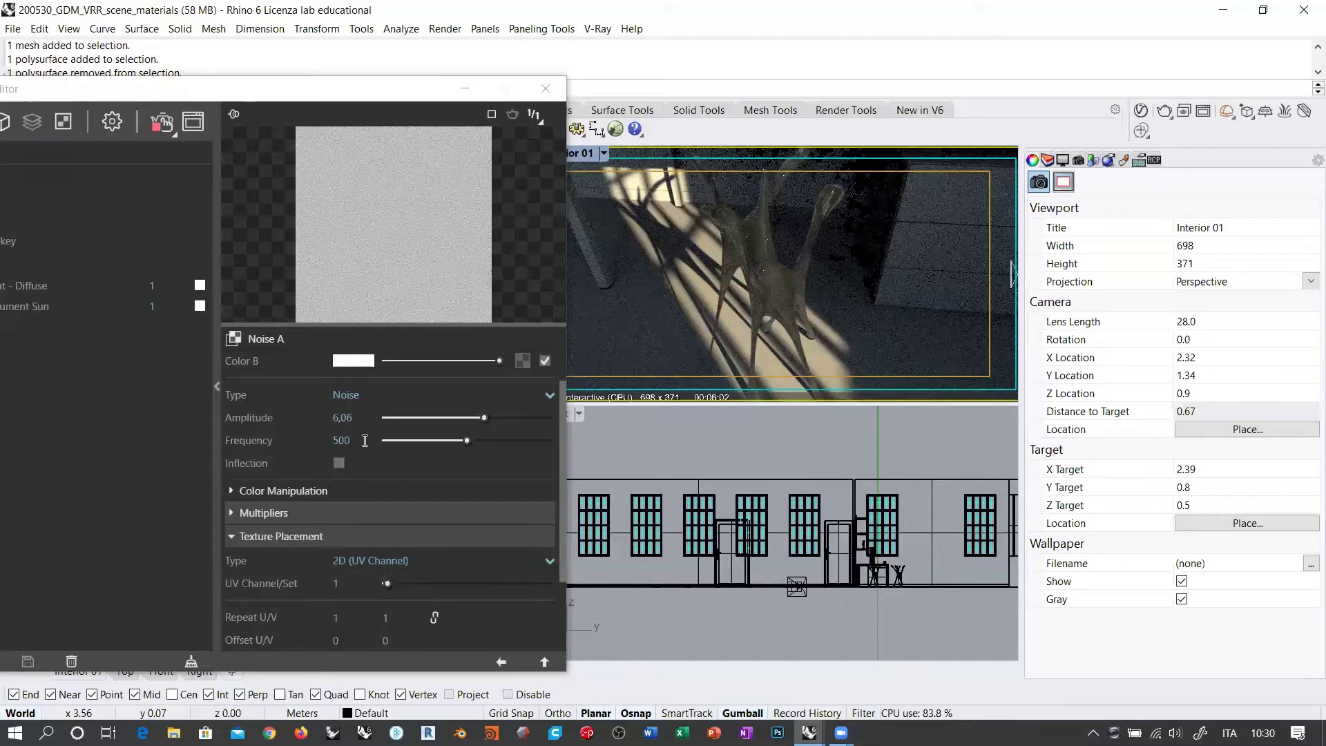
# Set Noise A's frequency to 100.
pyautogui.click(306, 436)
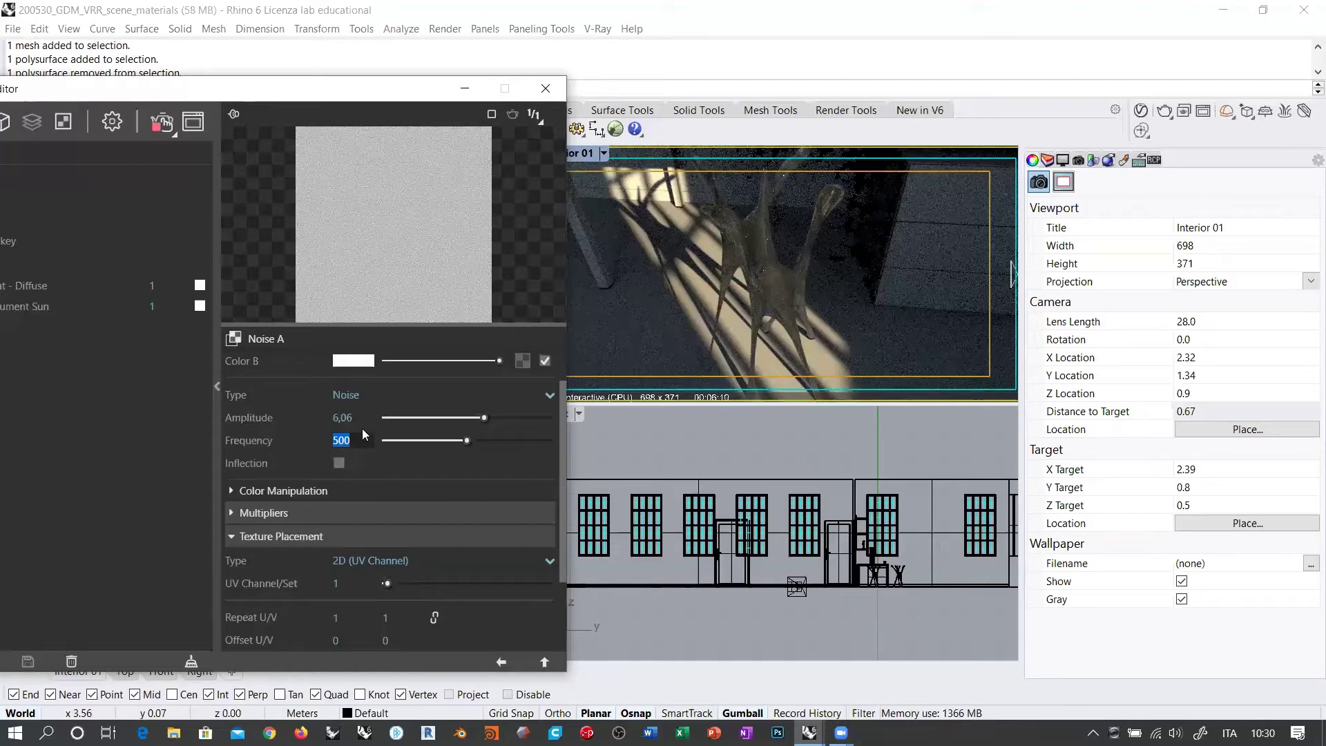
pyautogui.write('100')
pyautogui.press('Return')
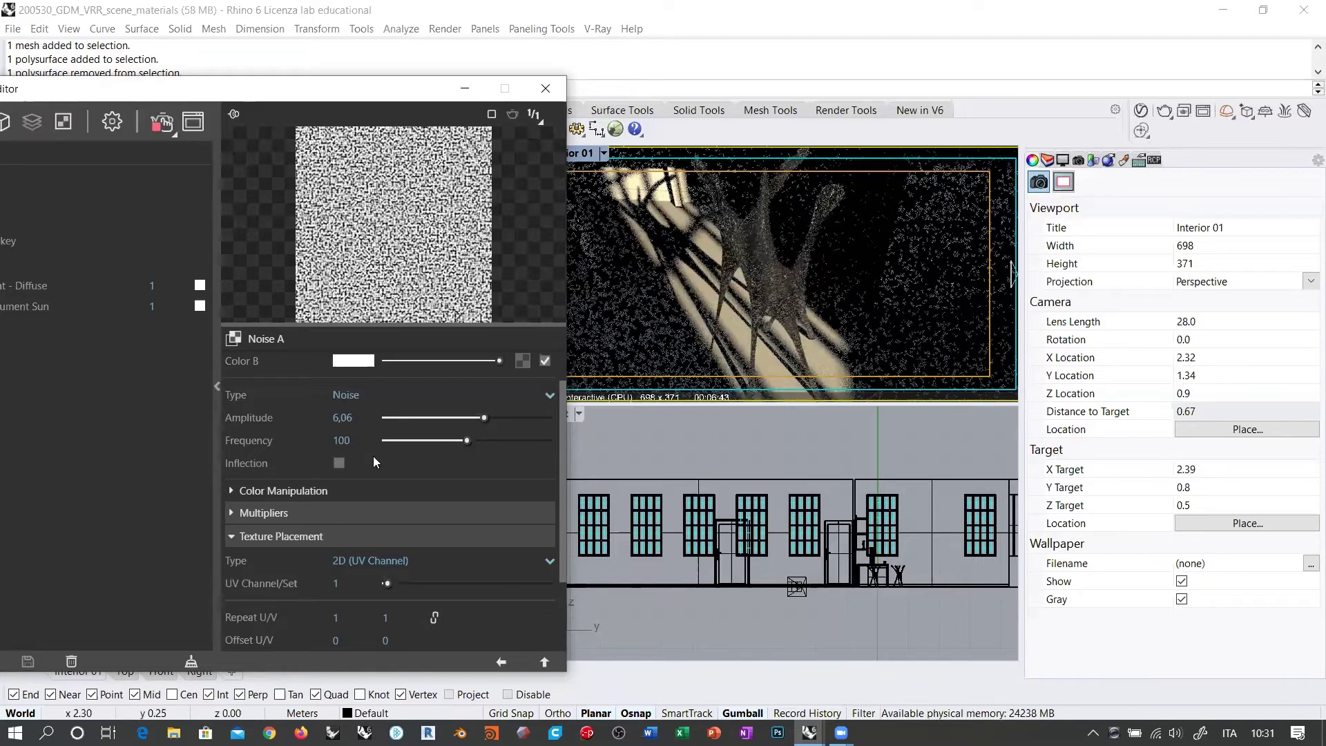
# Return to the Generic material and darken its diffuse color to a neutral 0.05 in R, G and B.
pyautogui.click(501, 661)
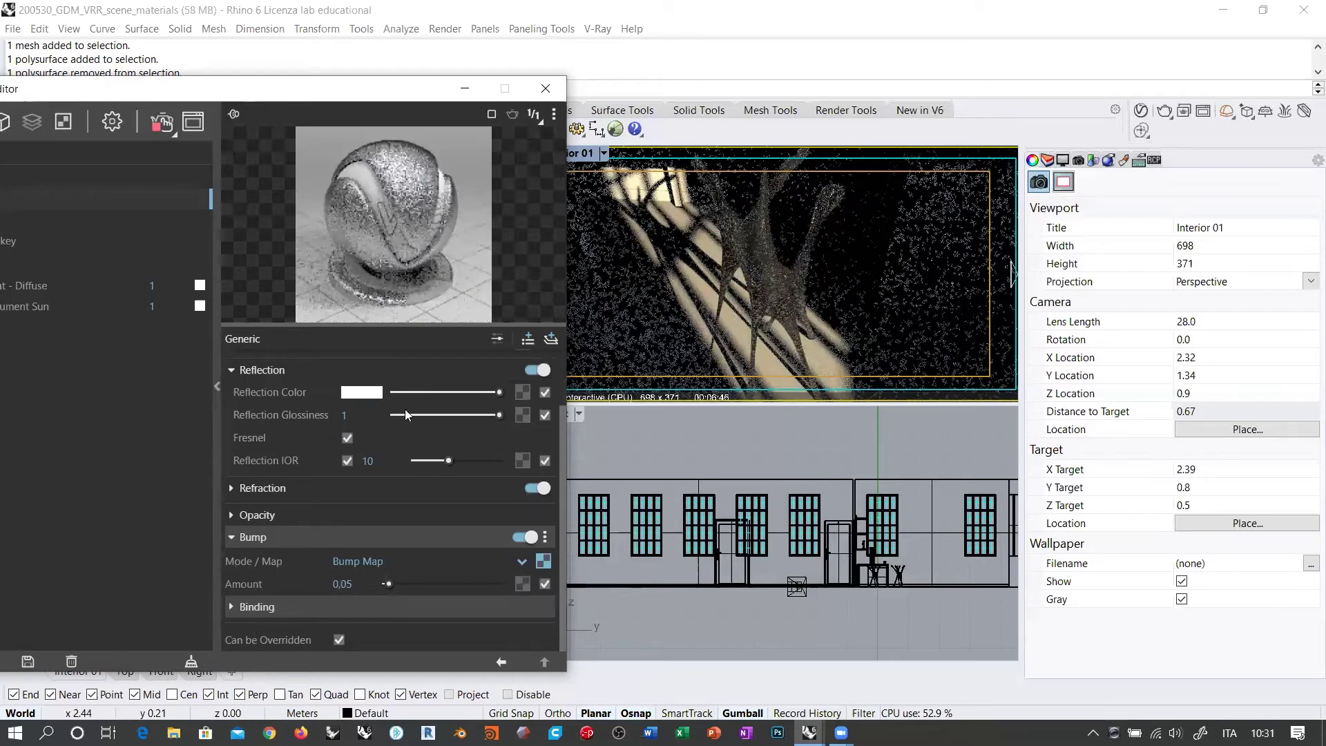
pyautogui.scroll(1, 359, 414)
pyautogui.click(360, 412)
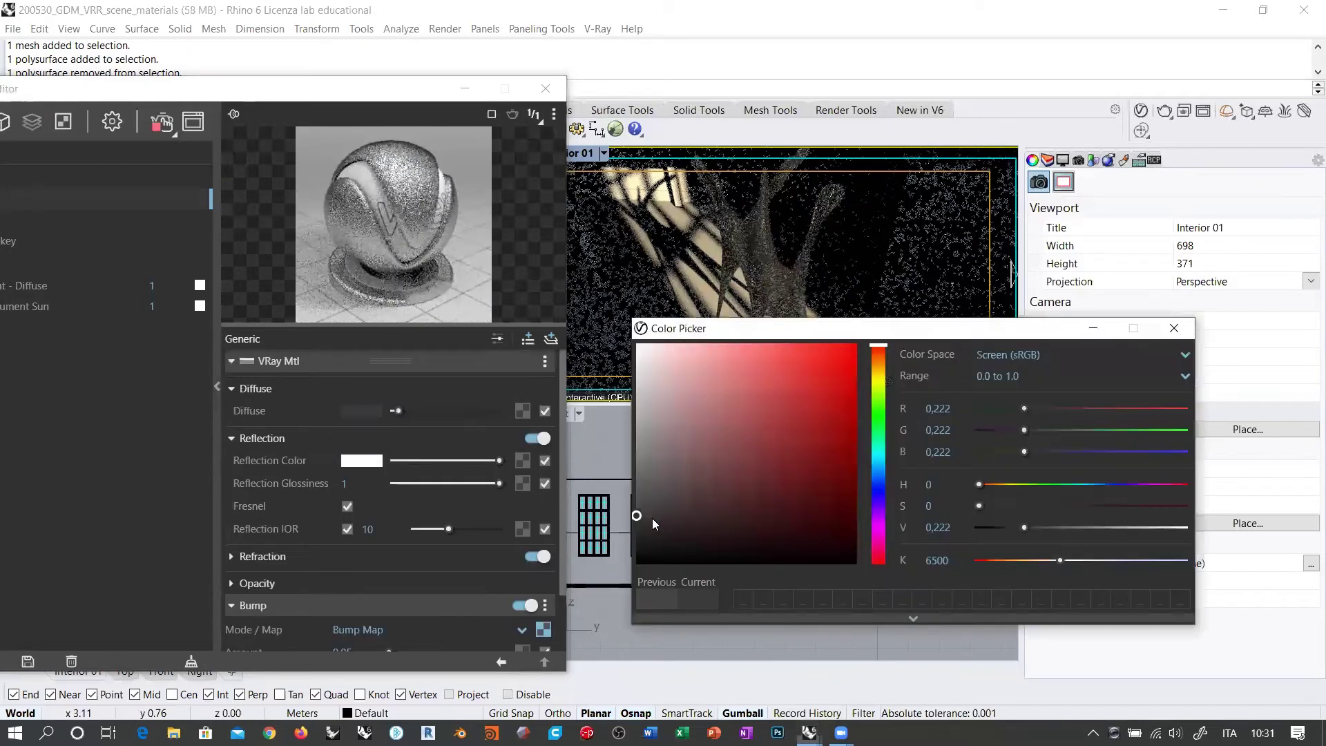
pyautogui.click(624, 547)
pyautogui.click(618, 555)
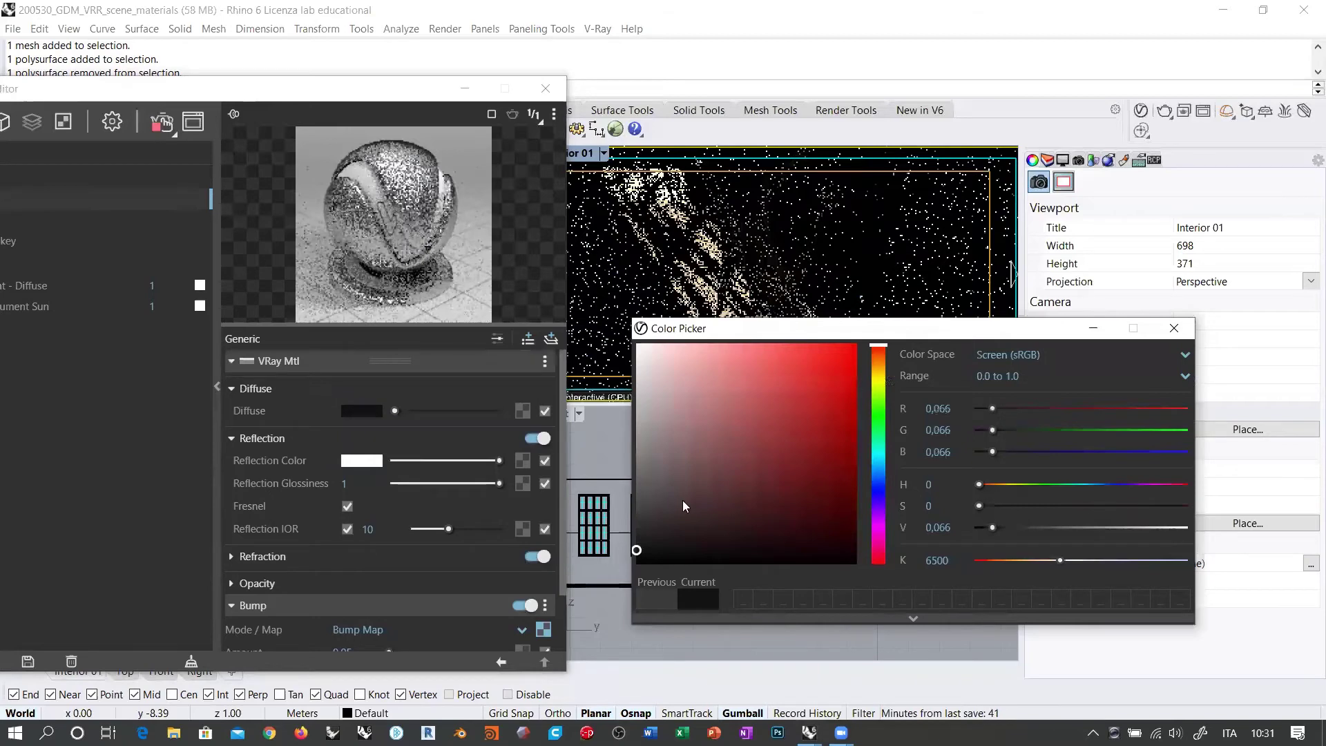
pyautogui.click(637, 553)
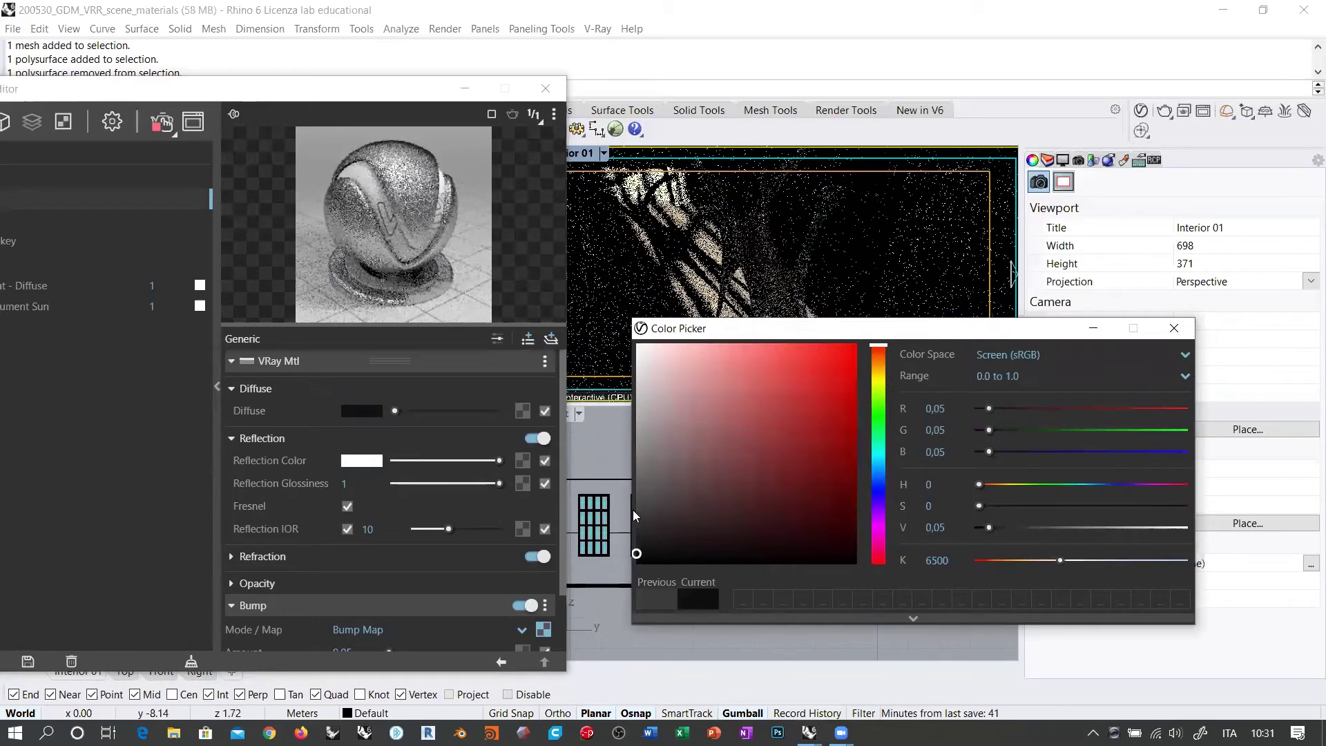
pyautogui.click(1174, 328)
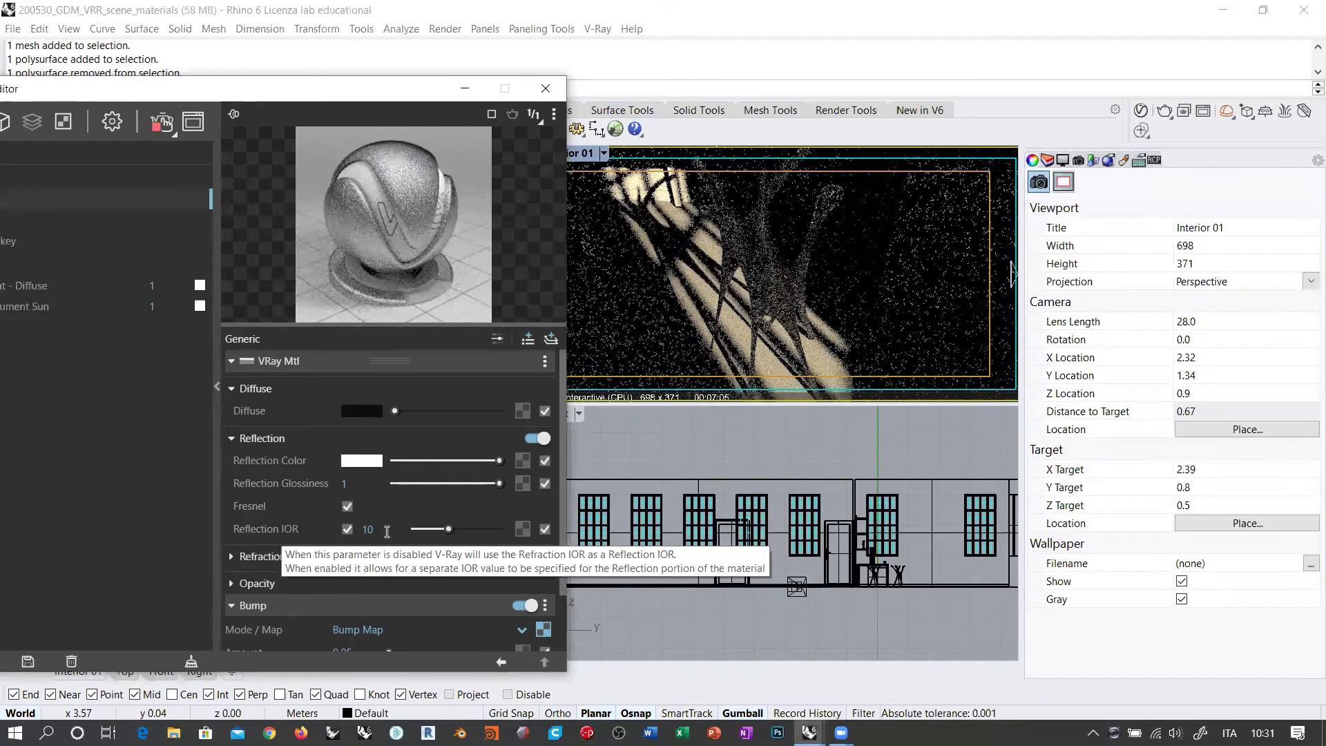
# Set the Generic material's Reflection IOR to 7.
pyautogui.press('Tab')
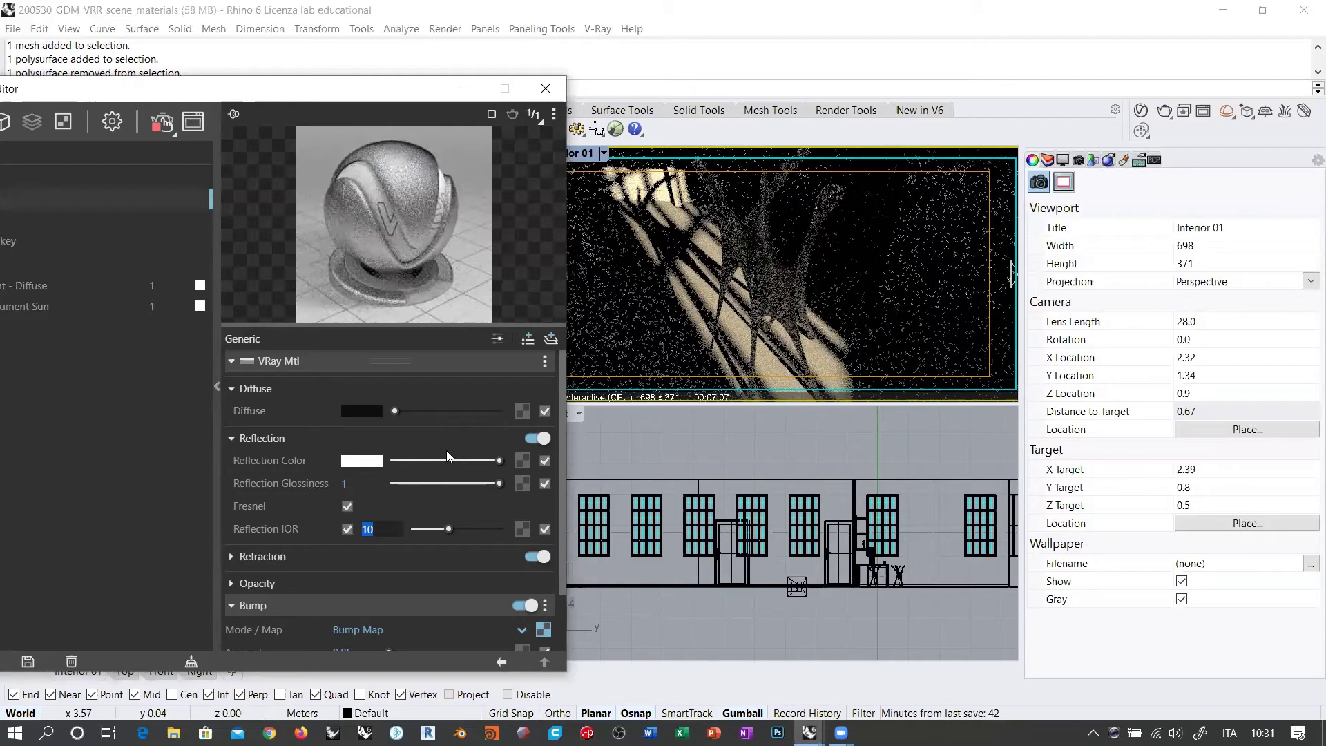
pyautogui.write('7')
pyautogui.press('Return')
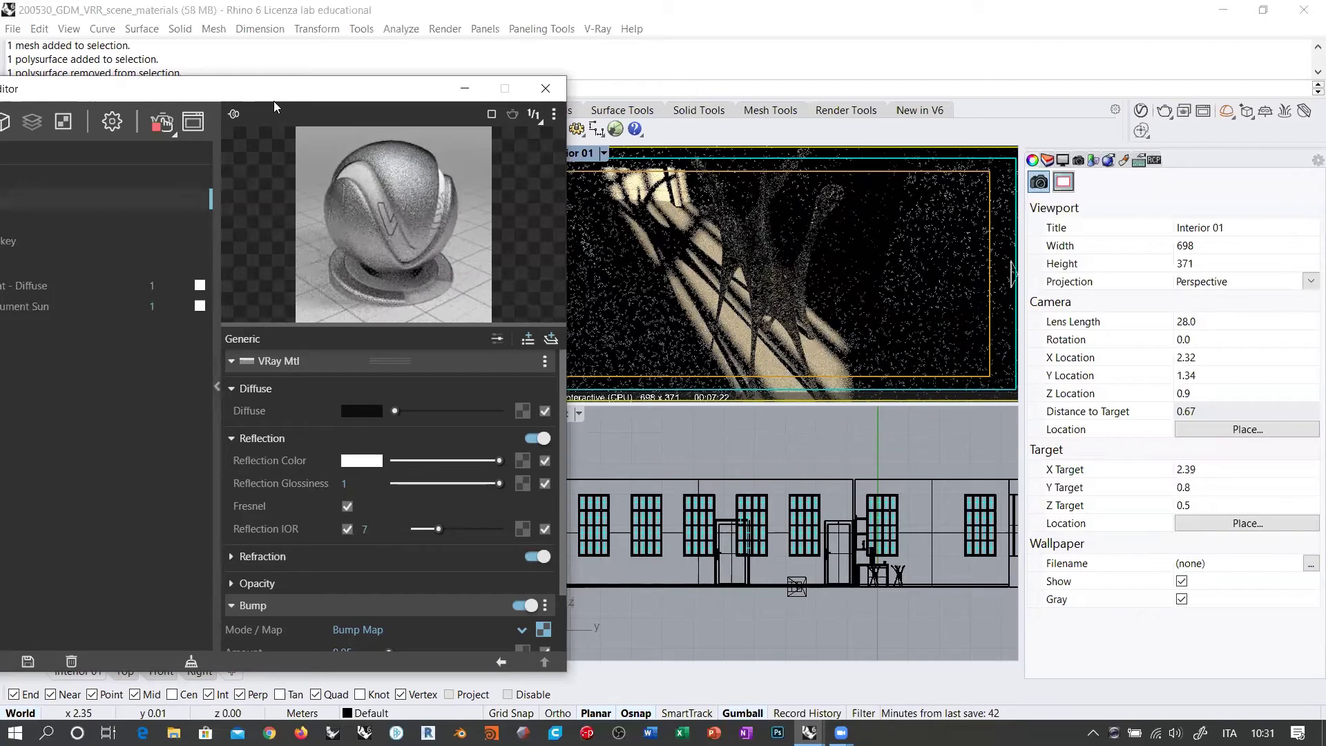
# Move the Asset Editor off the Top view and delete the table base copy standing outside the room.
pyautogui.moveTo(273, 101); pyautogui.dragTo(294, 430)
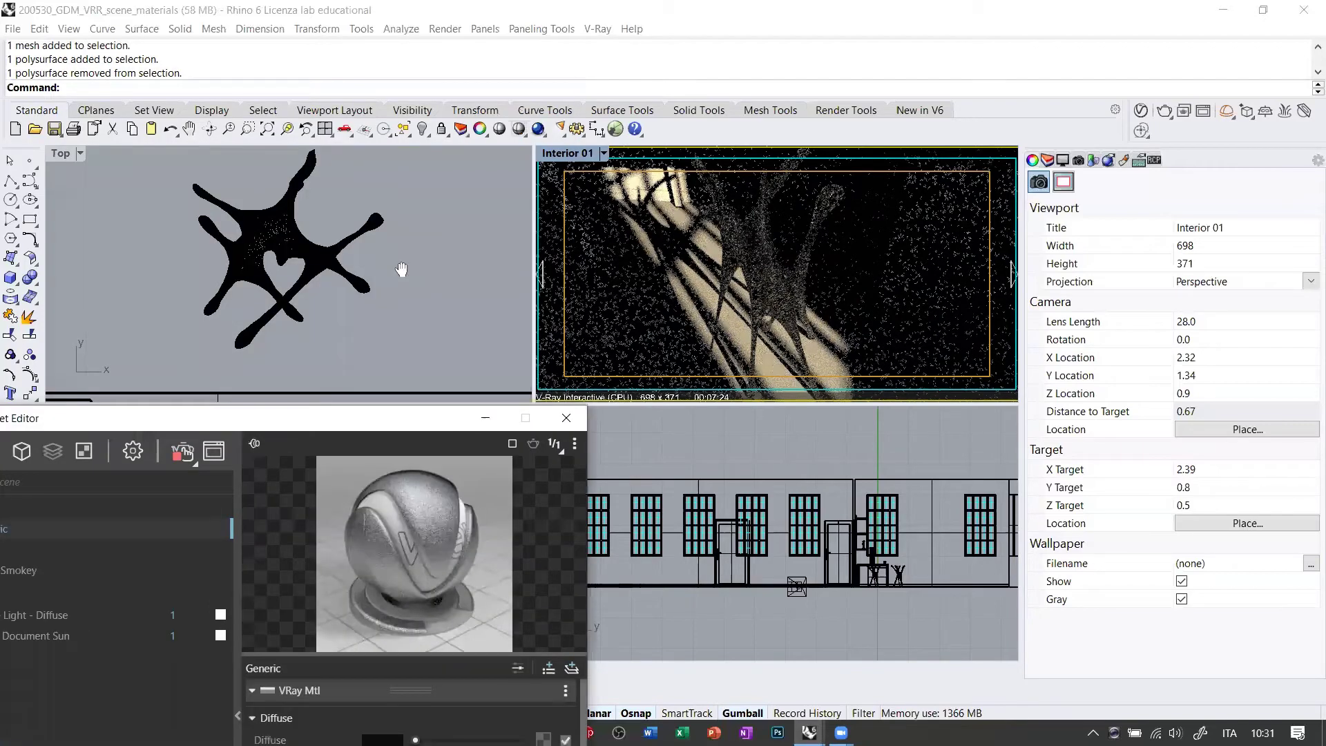
pyautogui.scroll(-5, 393, 207)
pyautogui.click(384, 207)
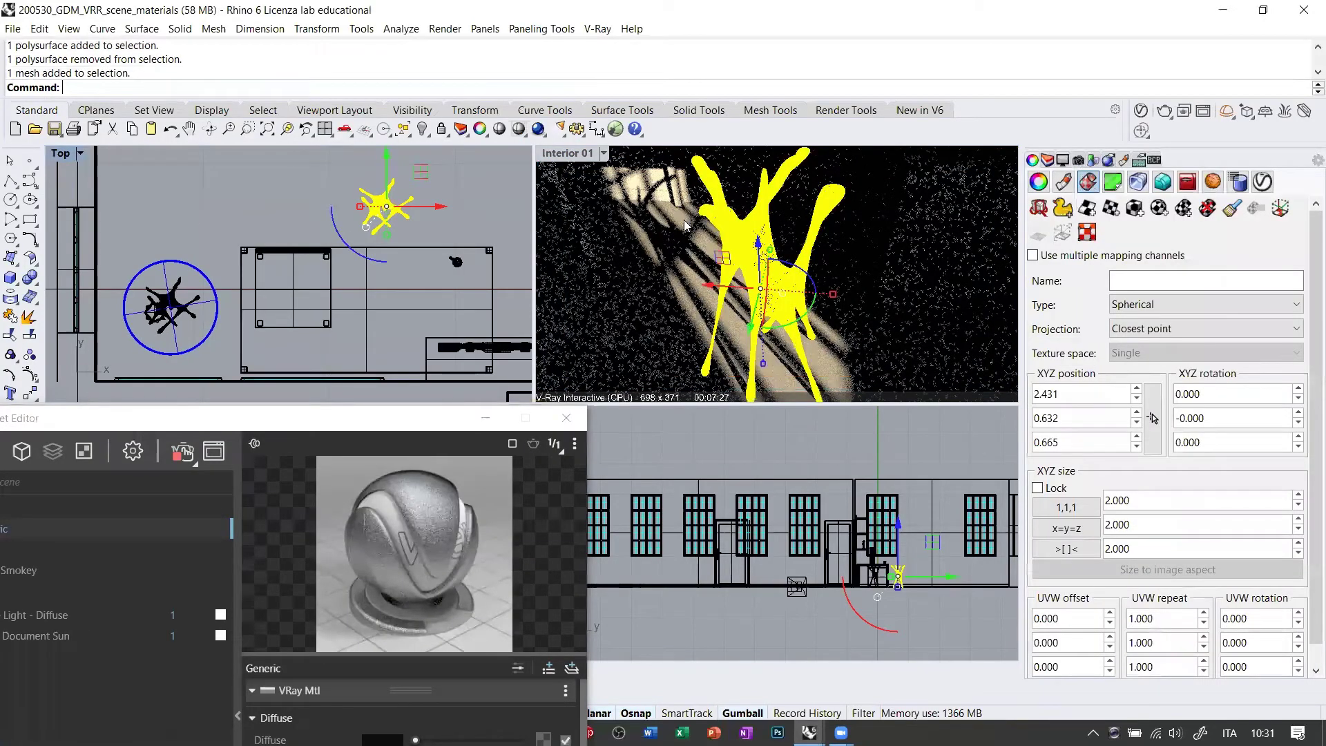
pyautogui.press('Delete')
# Switch the Interior 01 viewport to Wireframe display and restore the Interior 01 named view.
pyautogui.click(565, 155)
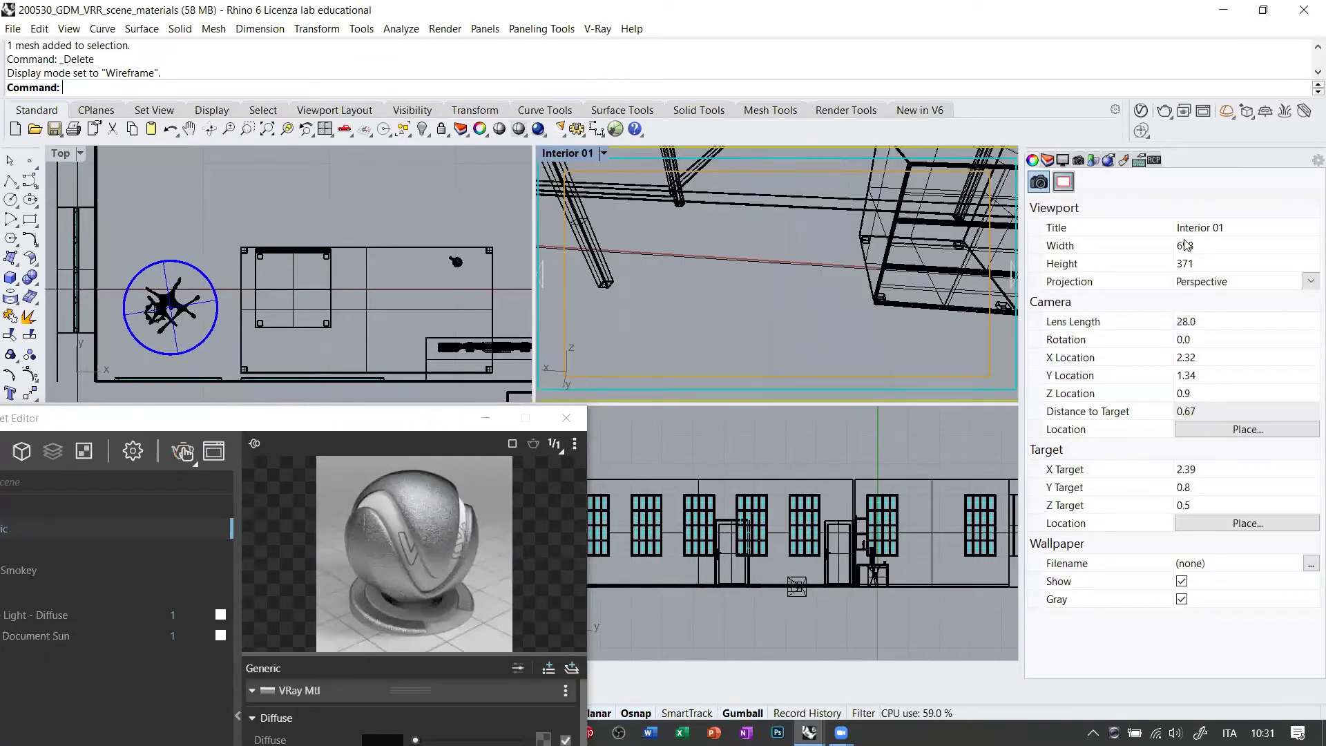
pyautogui.click(1079, 160)
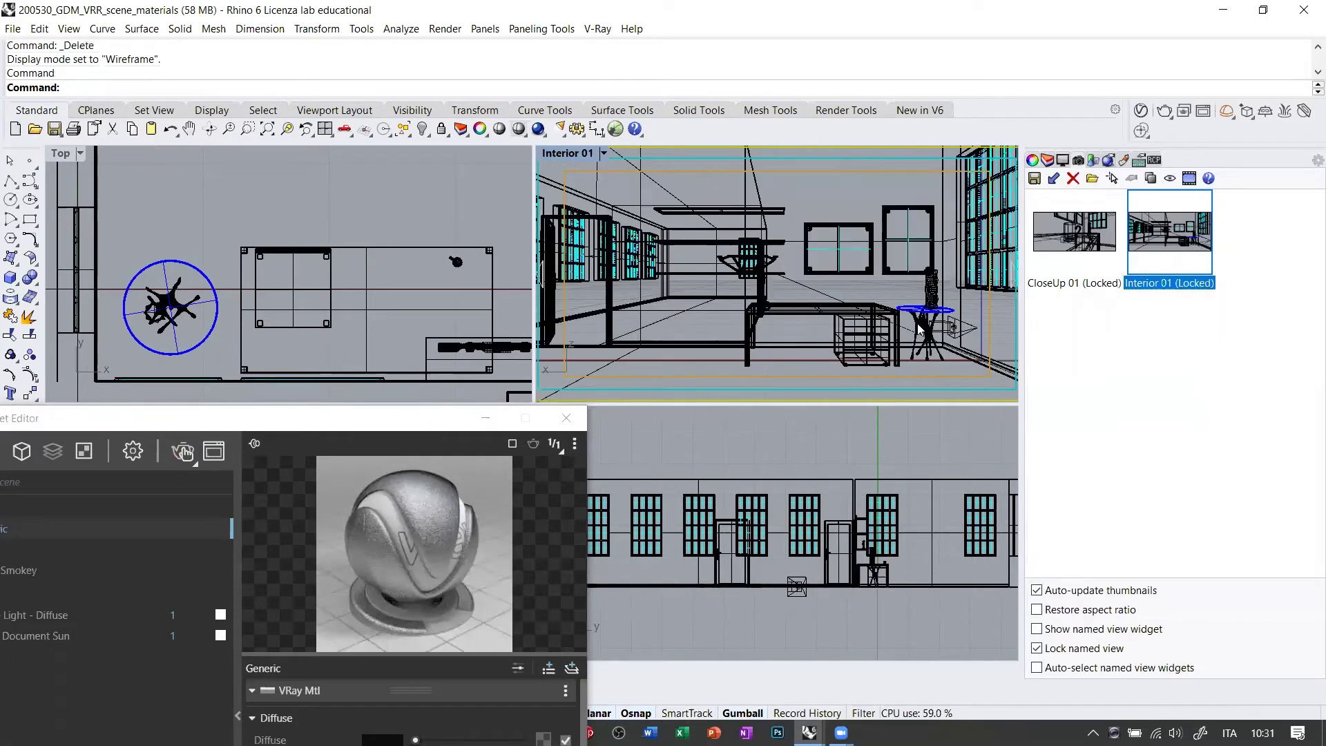
# Apply the Generic material to the original table base mesh under the round tabletop and close the Asset Editor.
pyautogui.click(166, 307)
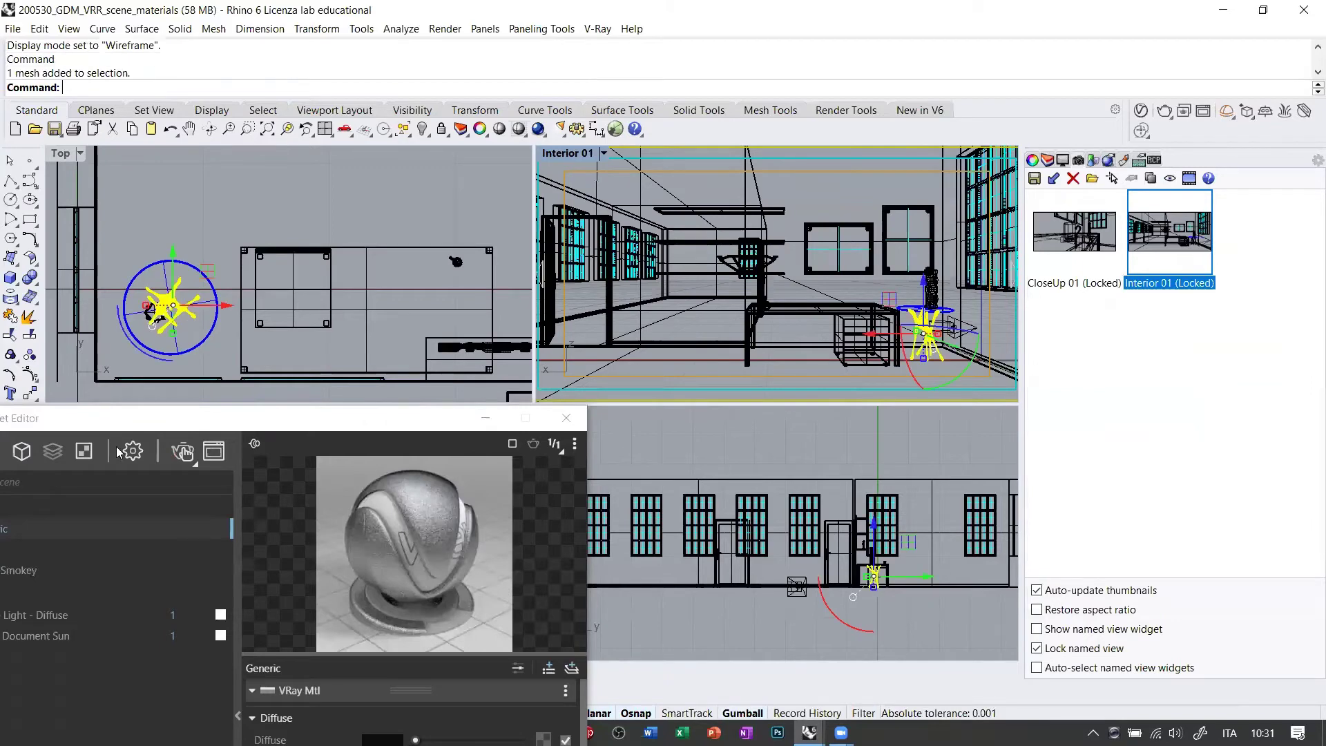
pyautogui.moveTo(173, 423); pyautogui.dragTo(323, 319)
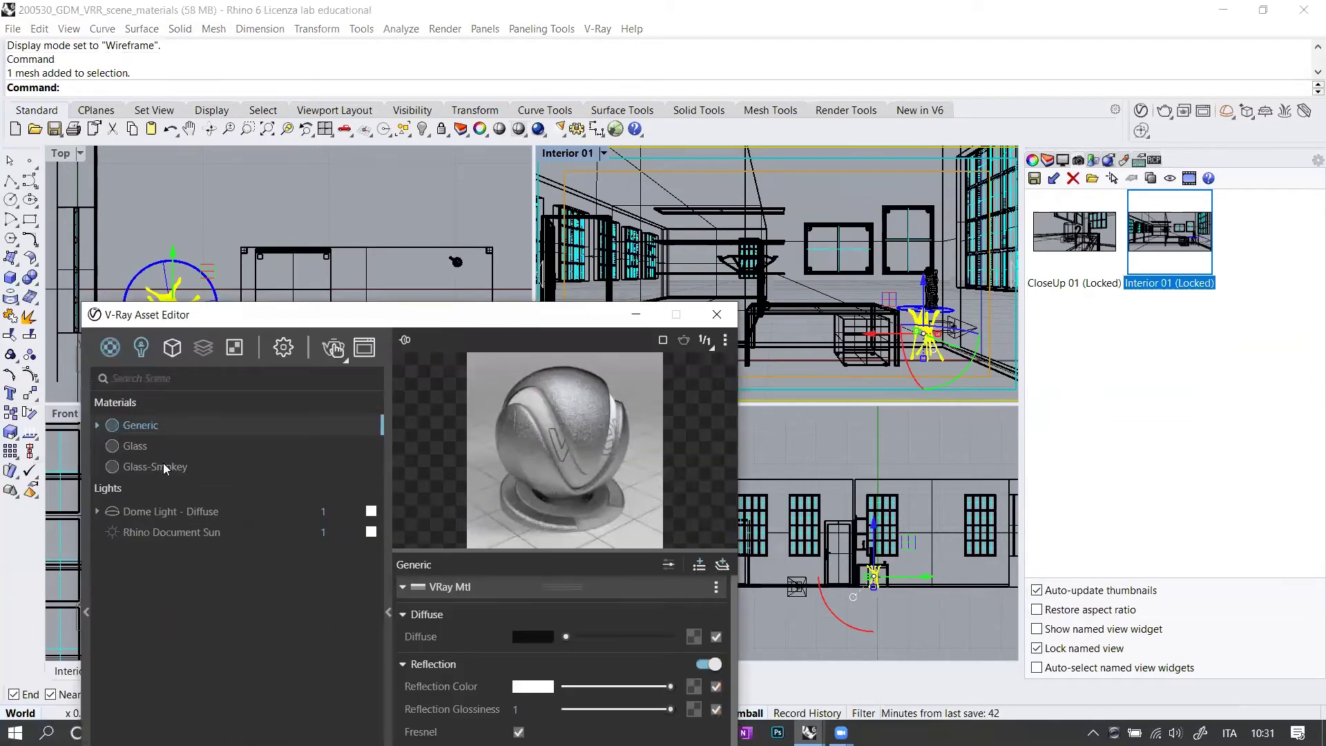
pyautogui.rightClick(133, 425)
pyautogui.click(834, 189)
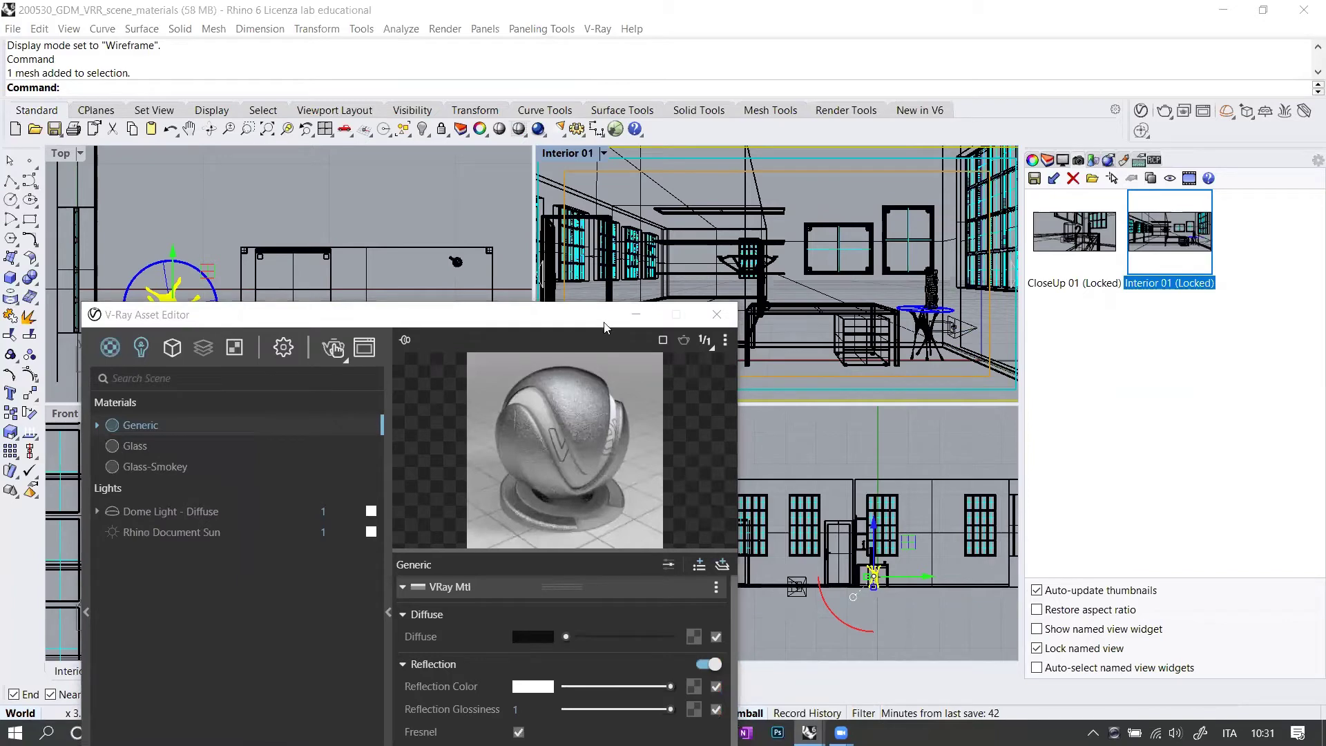
pyautogui.click(481, 320)
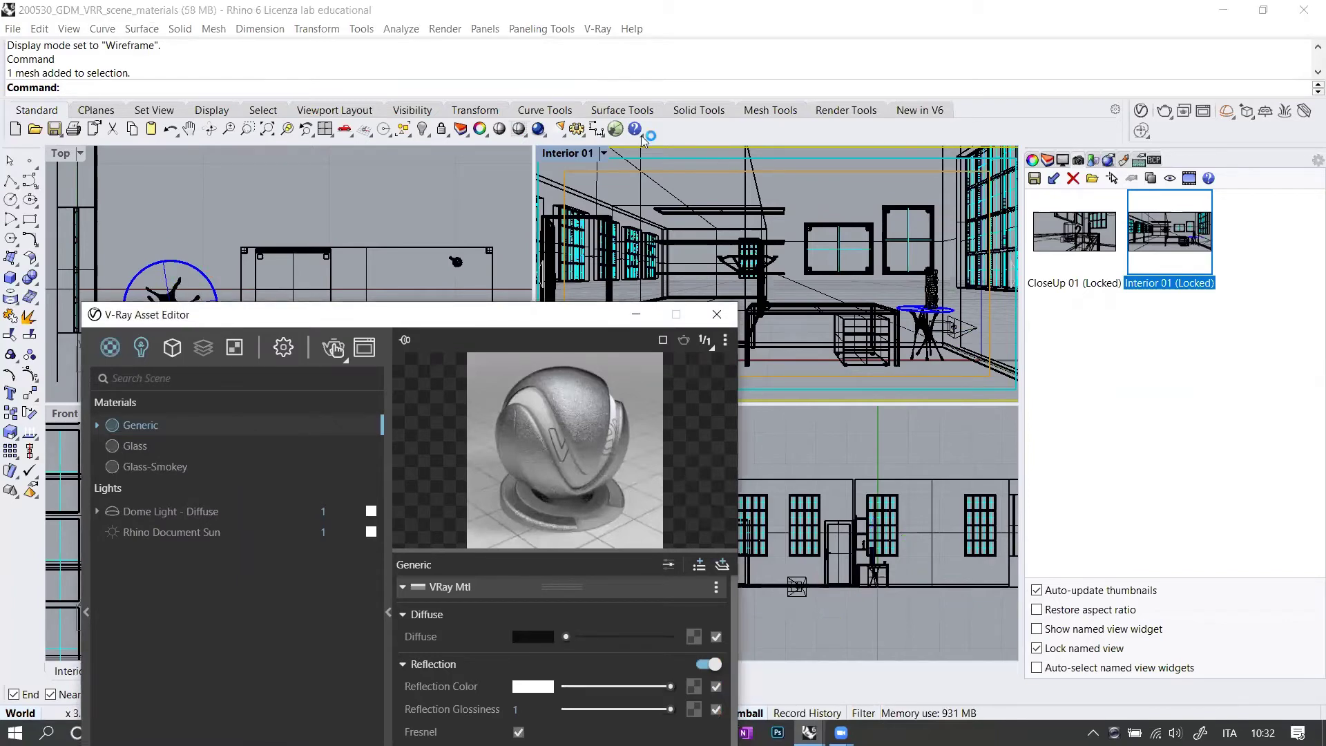
pyautogui.moveTo(481, 320); pyautogui.dragTo(406, 139)
pyautogui.click(834, 183)
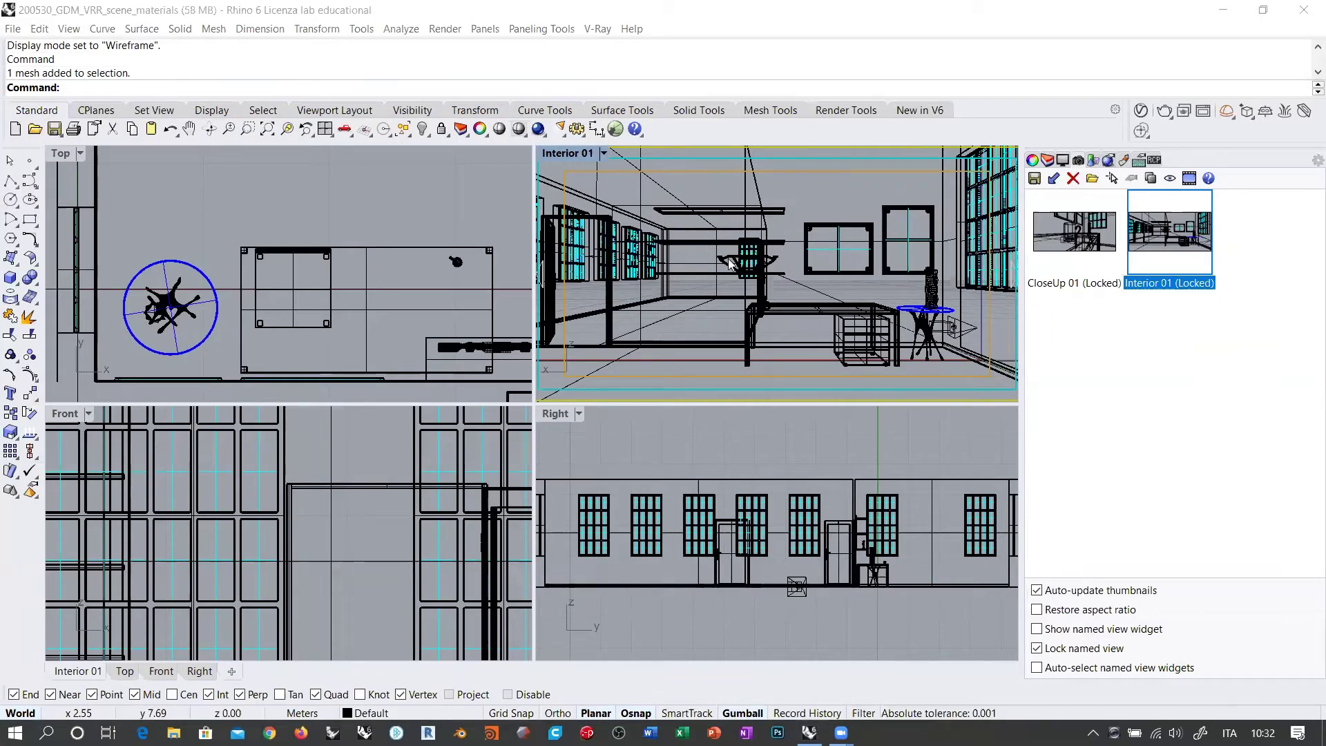
# Apply the Generic material to the two meshes of the truss-shaped object on the shelf.
pyautogui.click(787, 264)
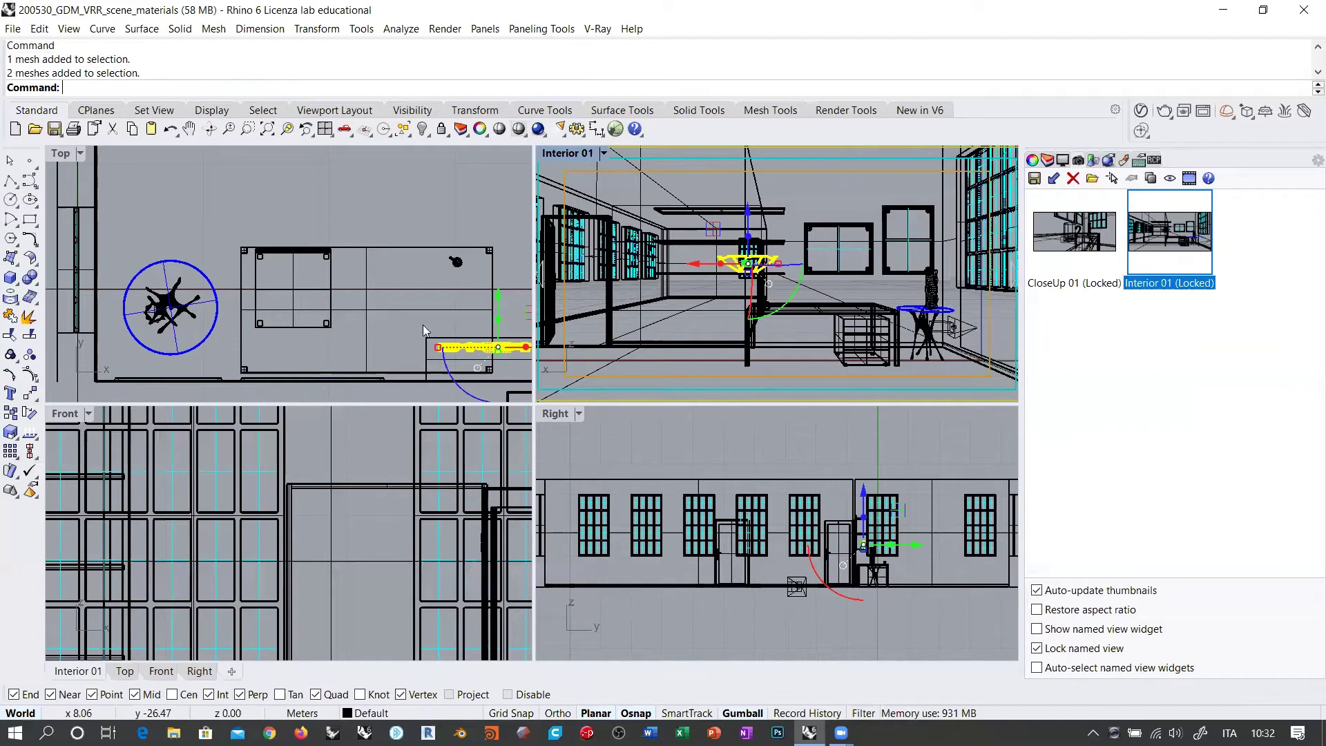
pyautogui.moveTo(416, 296); pyautogui.dragTo(345, 281, button='right')
pyautogui.scroll(-3, 319, 468)
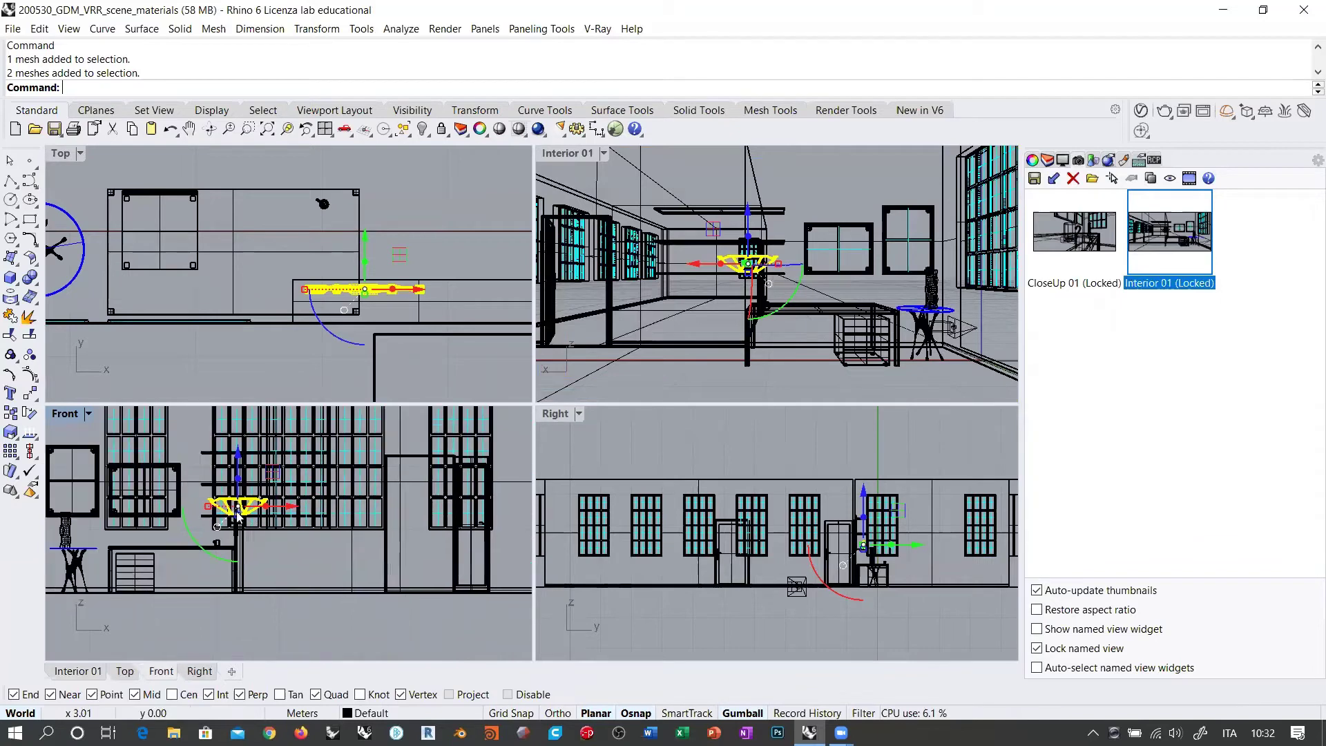
pyautogui.scroll(5, 225, 504)
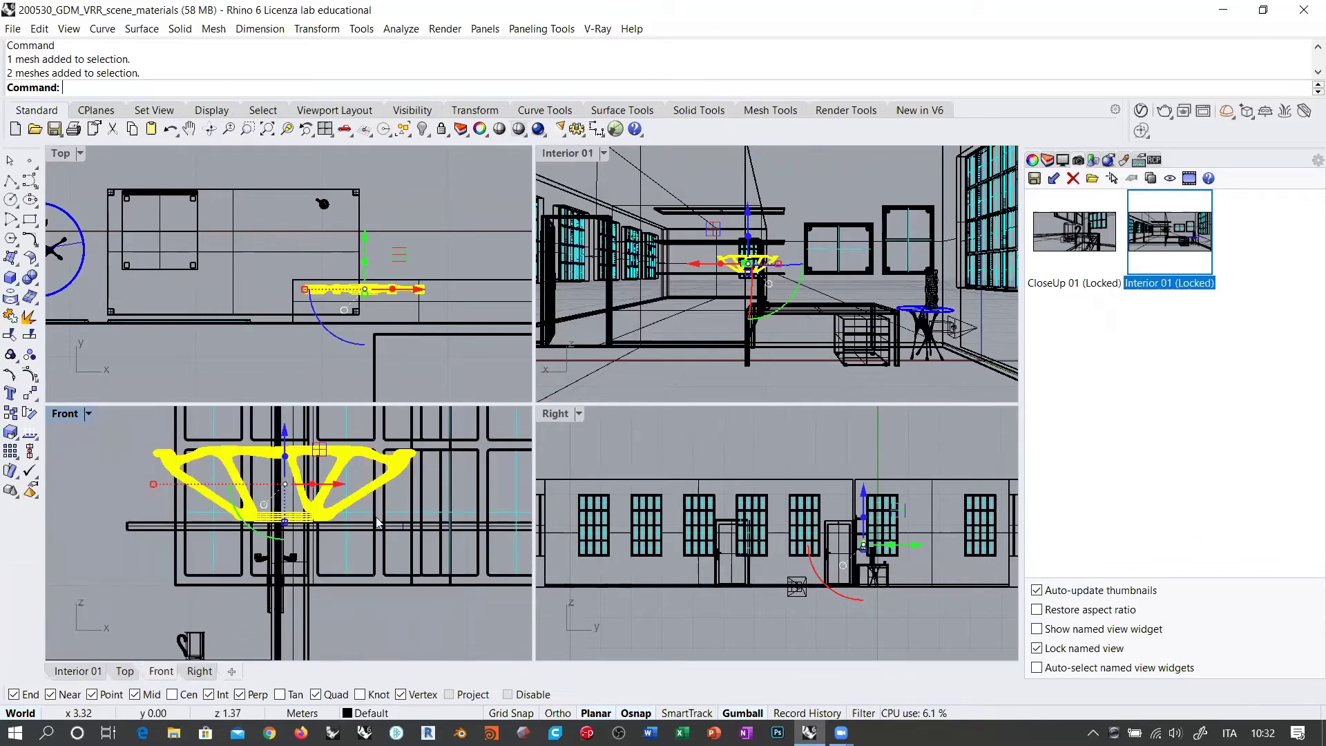
pyautogui.scroll(-2, 300, 526)
pyautogui.scroll(2, 300, 526)
pyautogui.scroll(2, 300, 525)
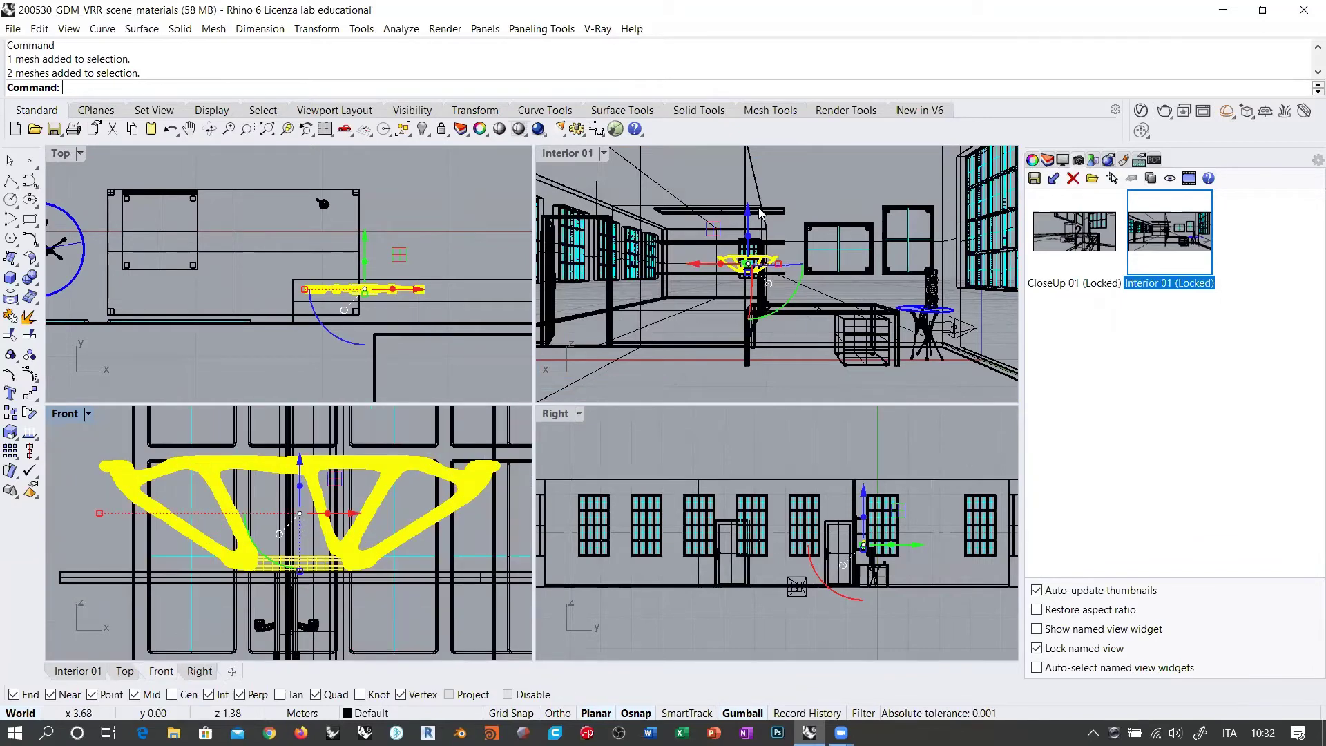
pyautogui.click(1140, 111)
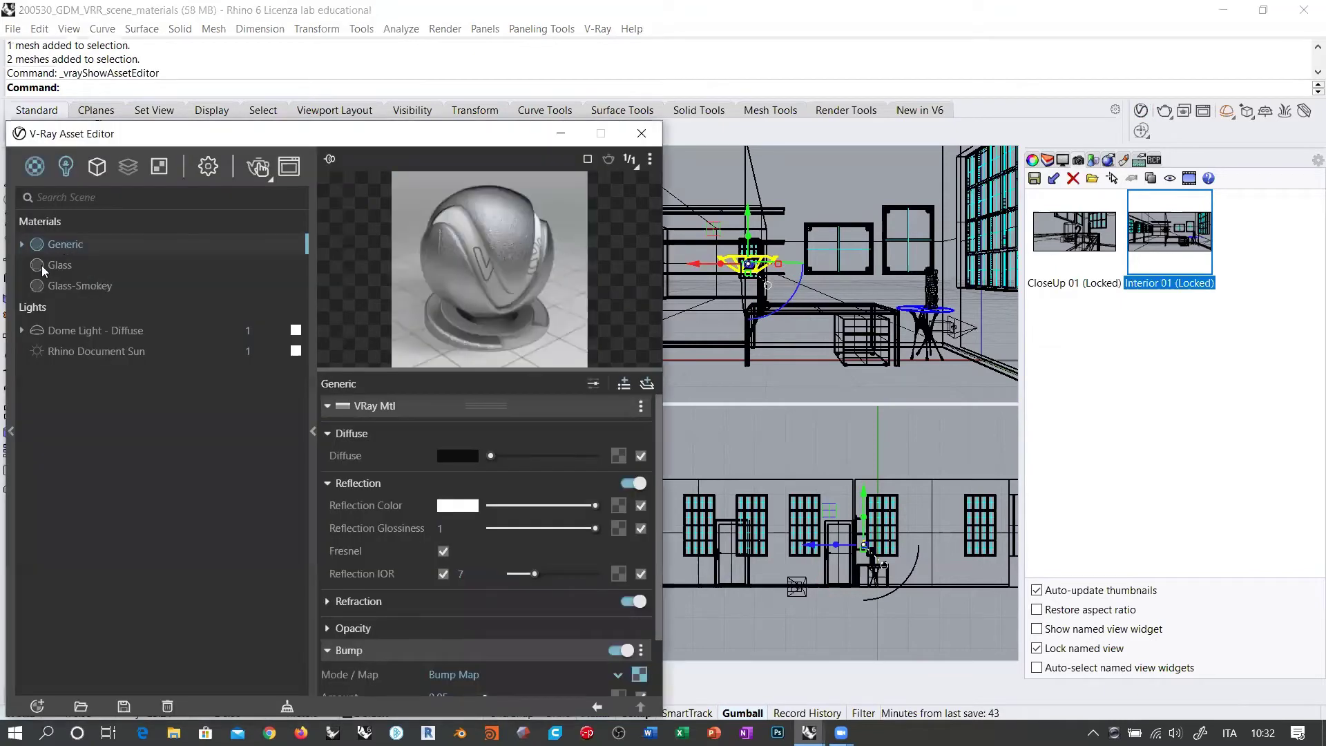
pyautogui.rightClick(42, 266)
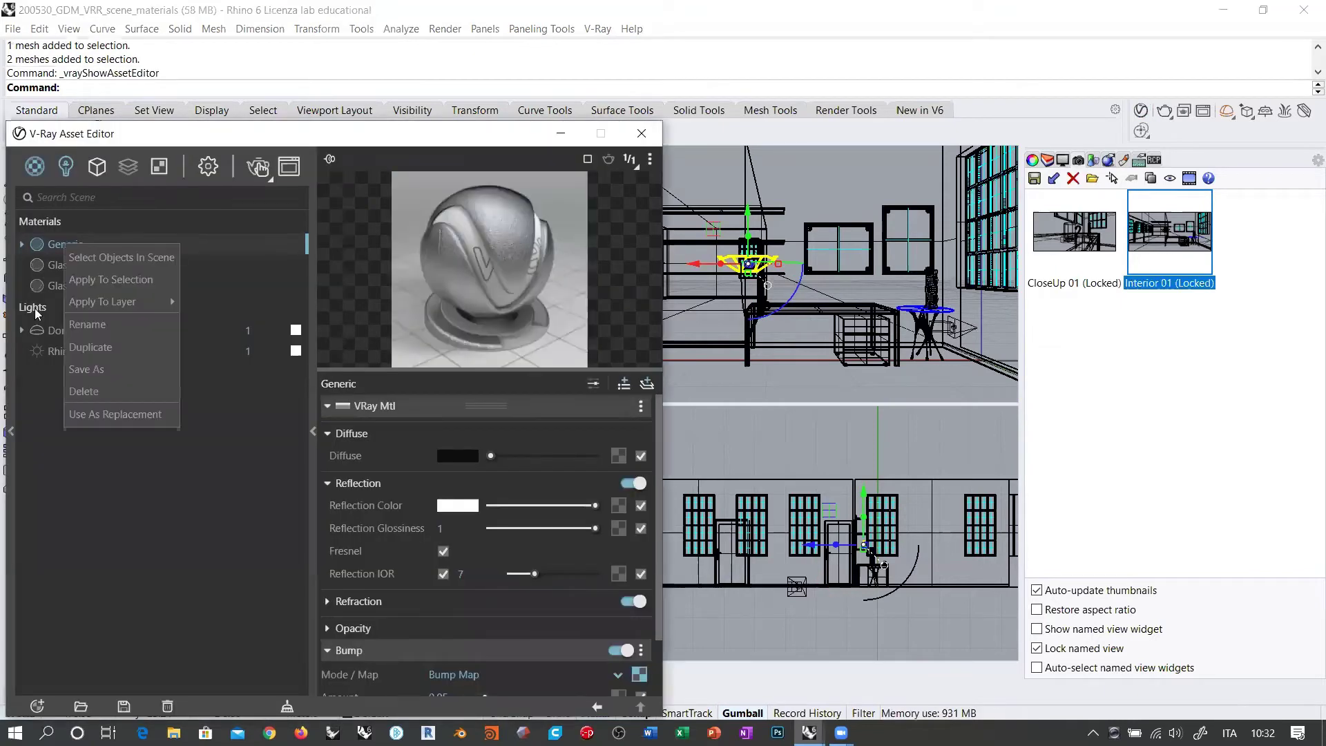
pyautogui.click(87, 283)
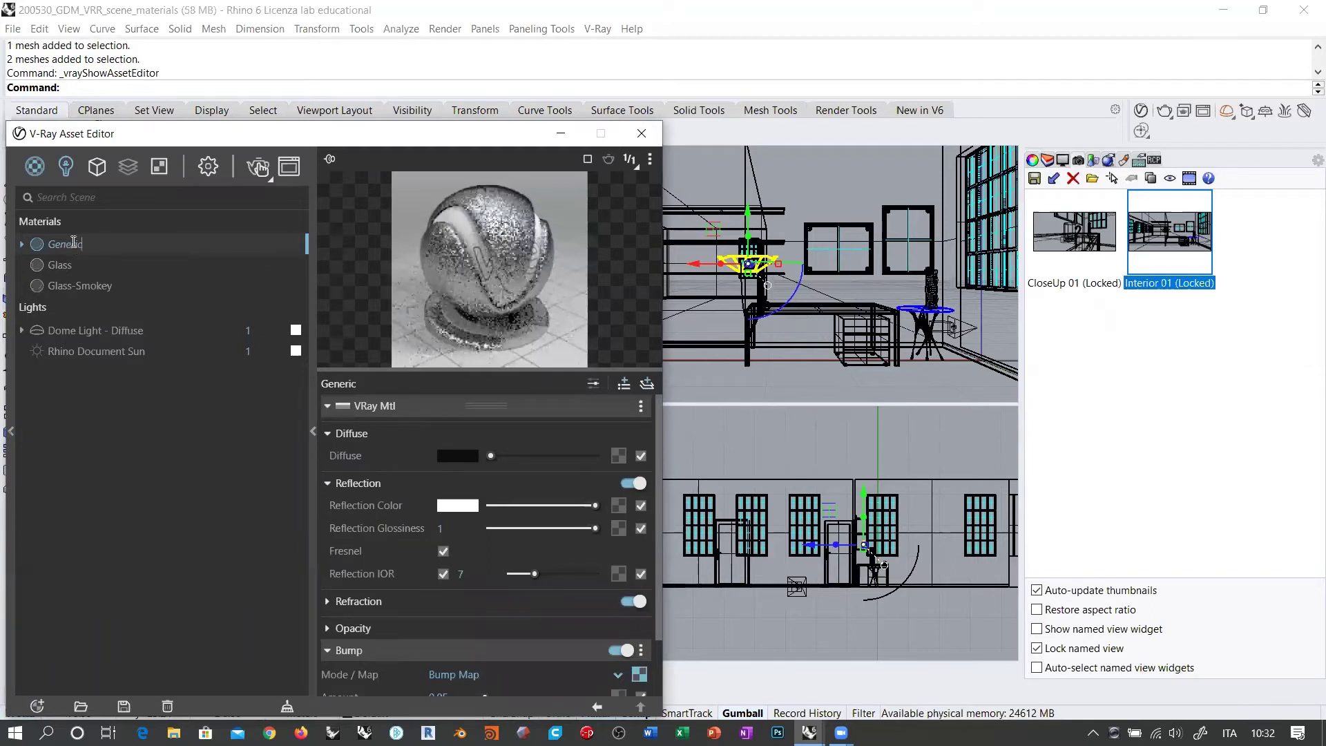
# Rename the Generic material as Metal-Cast, clear the selection and save the scene file.
pyautogui.write('Metal Cas')
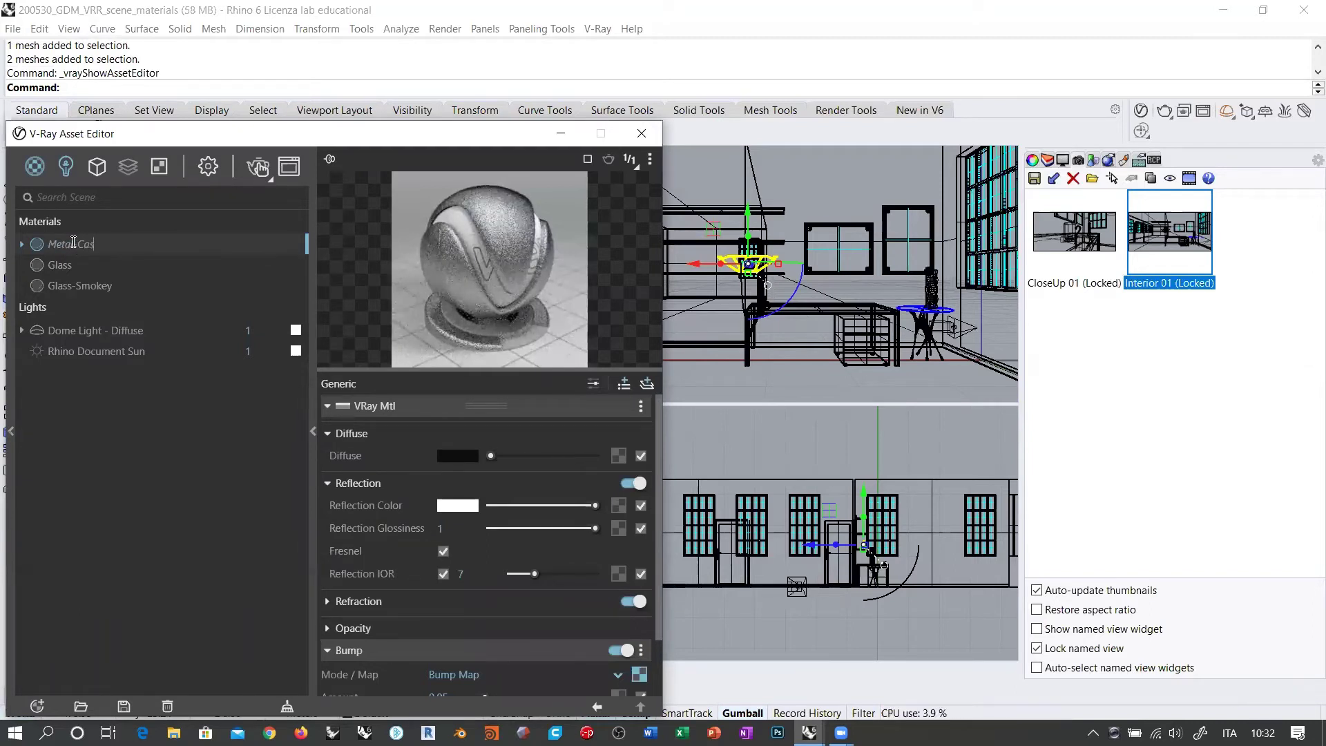
pyautogui.press('Return')
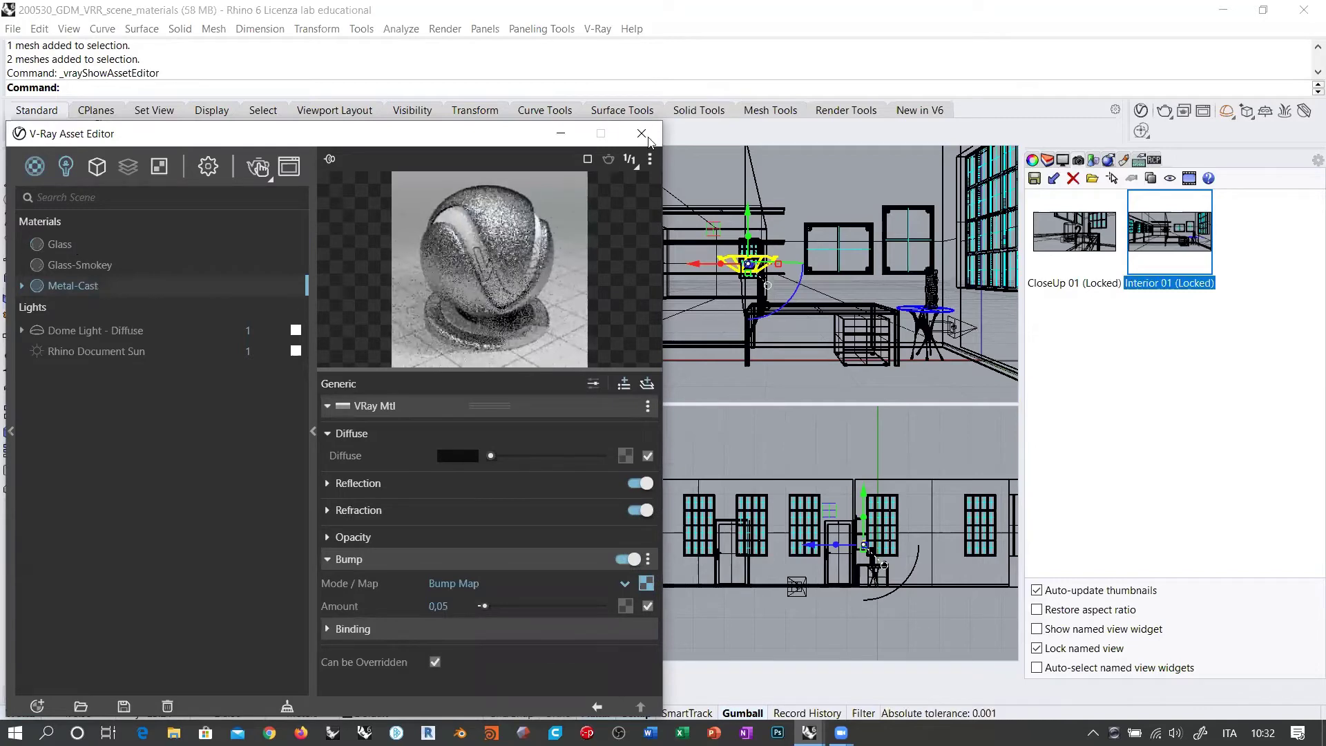
pyautogui.click(710, 173)
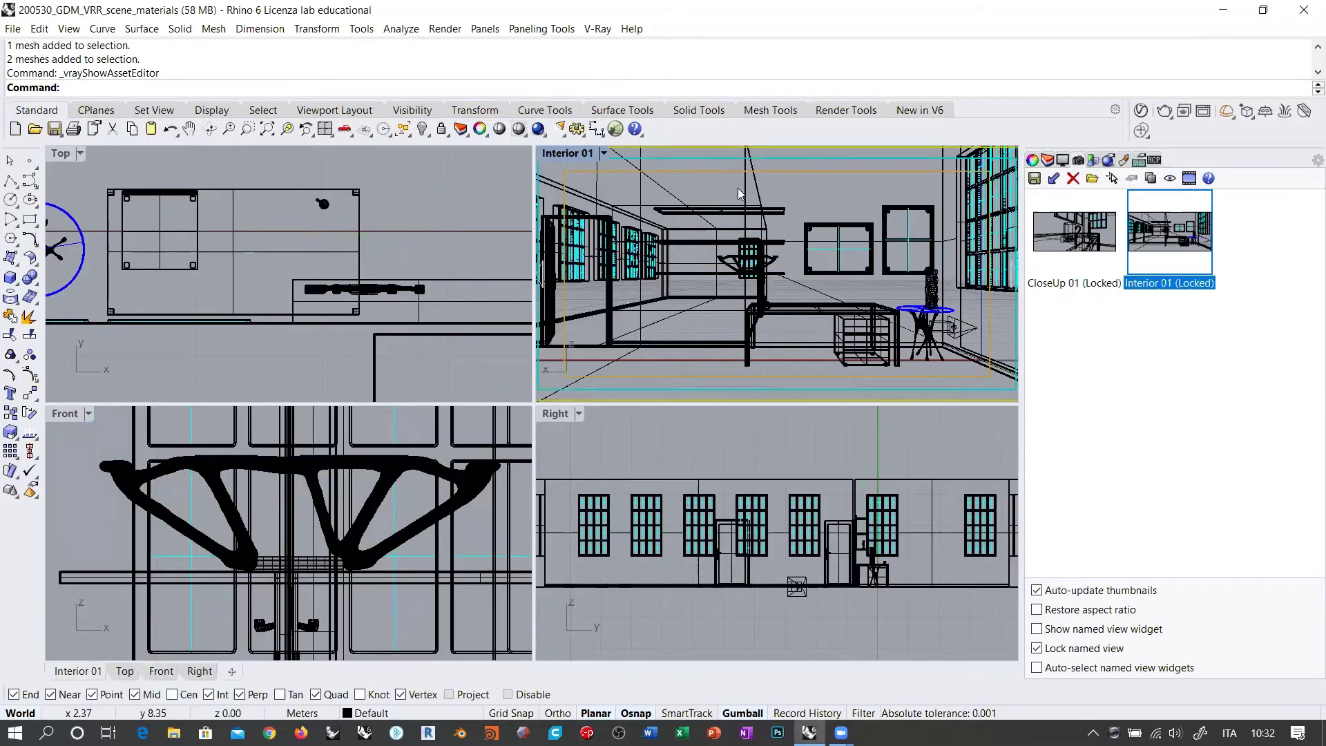
pyautogui.hotkey('ctrl', 's')
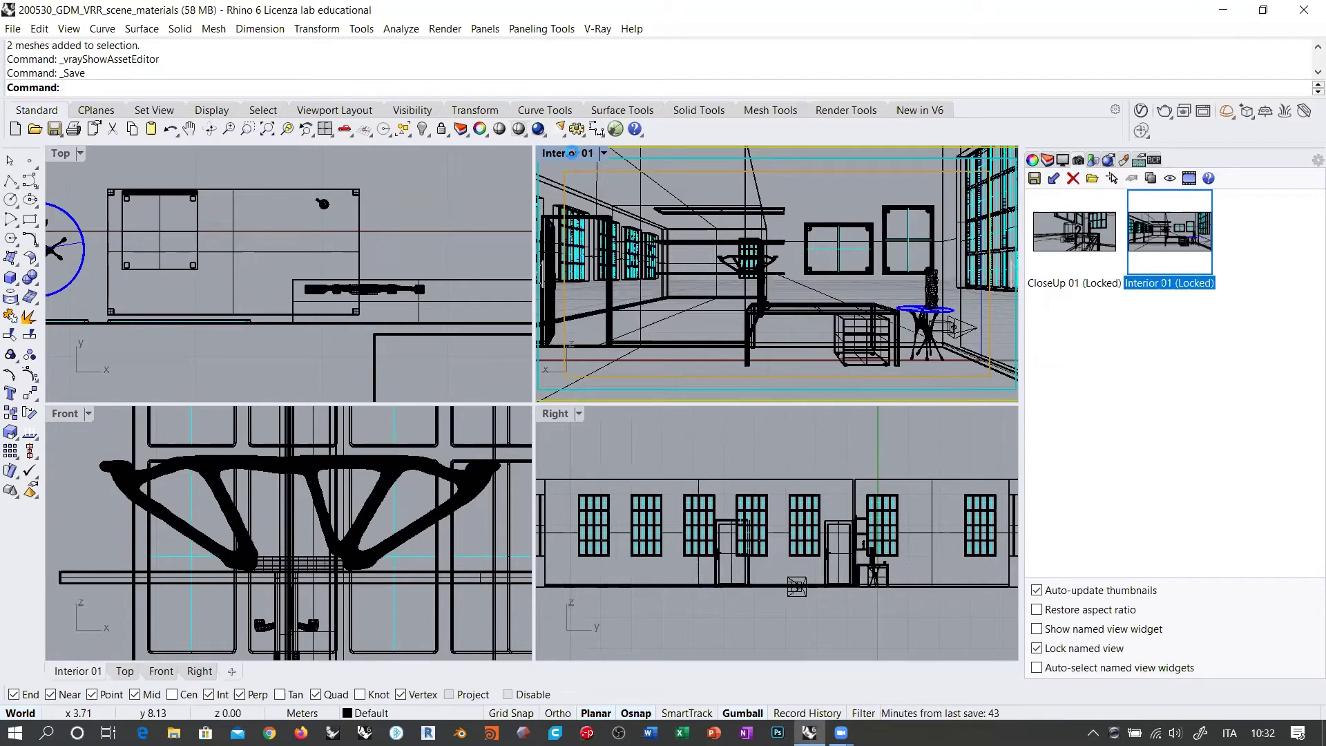
# Preview the Interior 01 viewport in V-Ray Interactive mode and return it to Wireframe display.
pyautogui.click(570, 153)
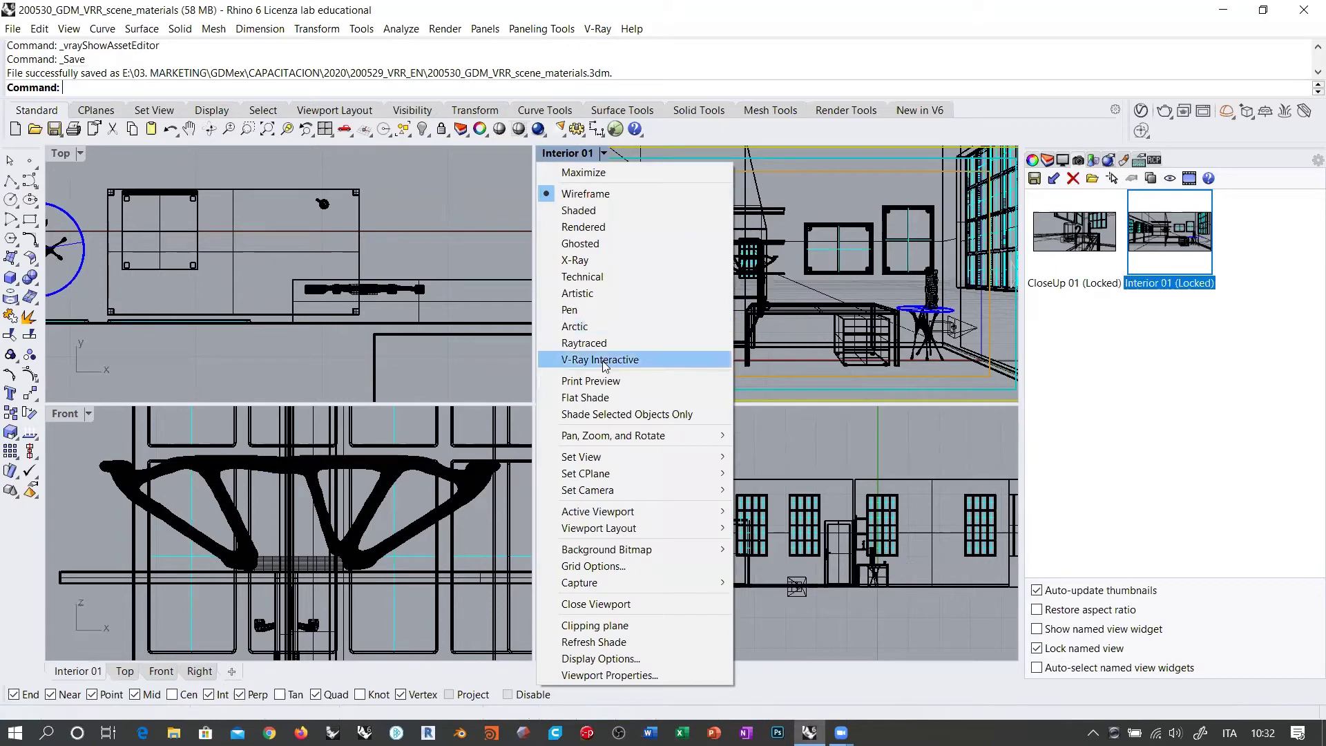
pyautogui.click(603, 360)
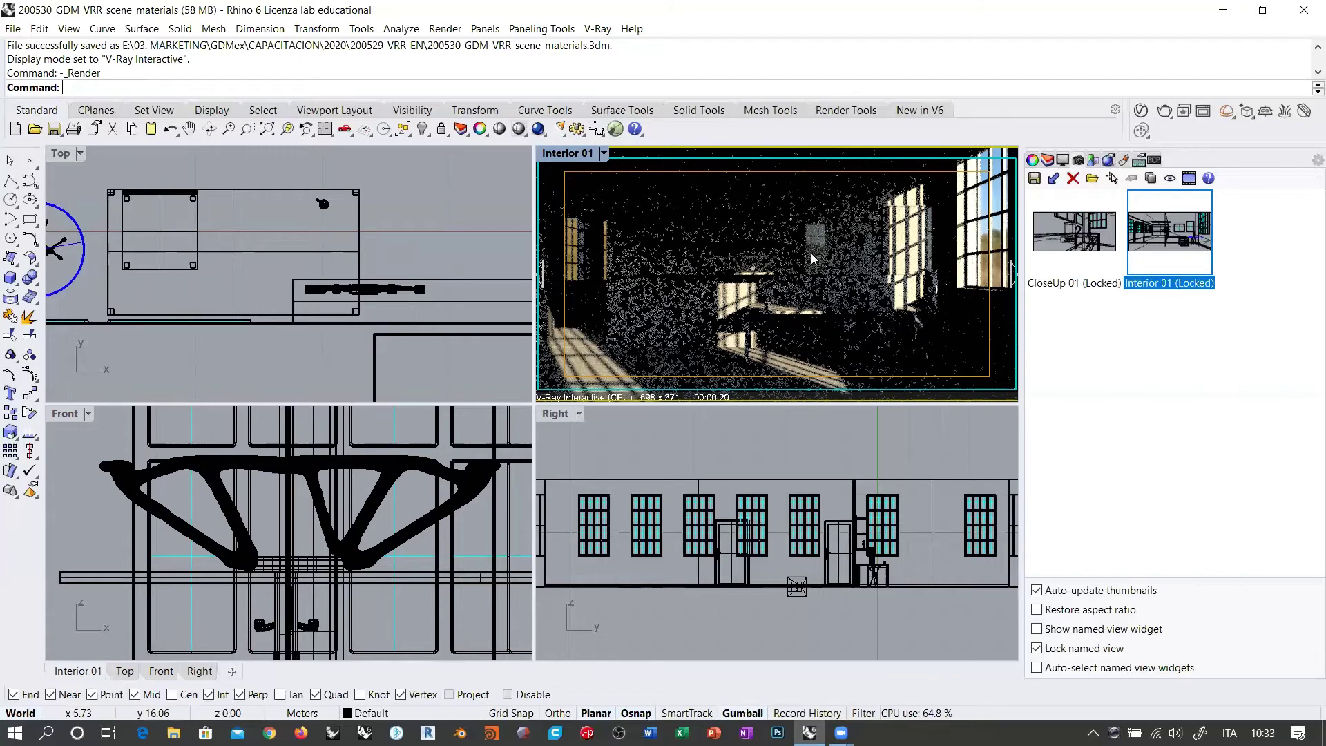
pyautogui.scroll(-5, 324, 522)
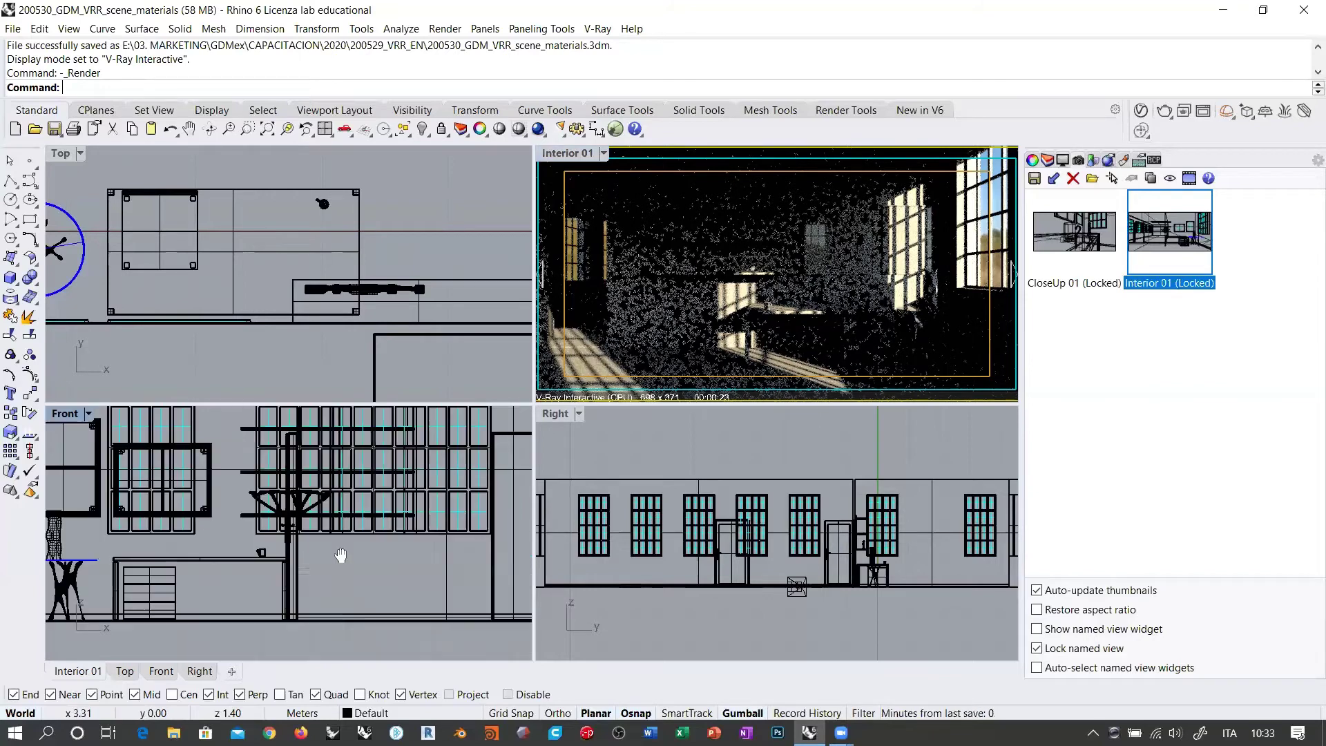
pyautogui.moveTo(340, 293); pyautogui.dragTo(296, 300, button='right')
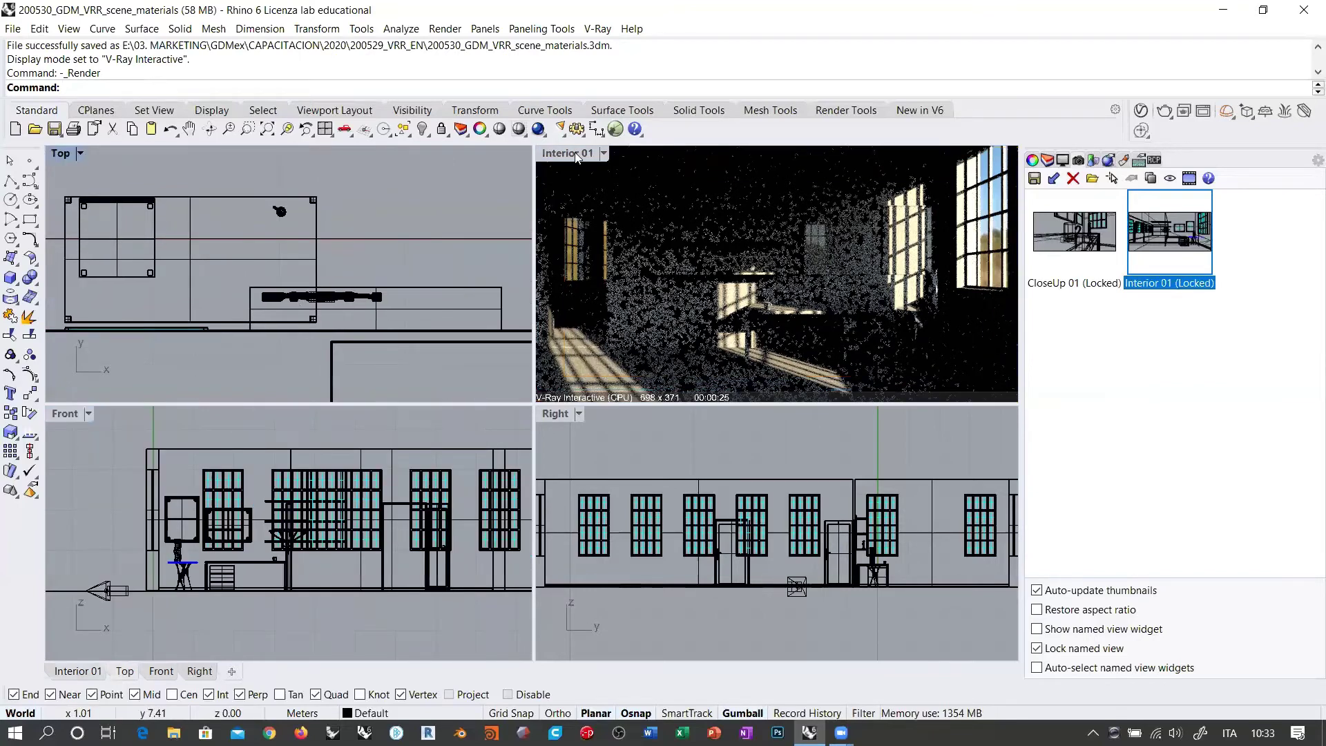
pyautogui.click(880, 221)
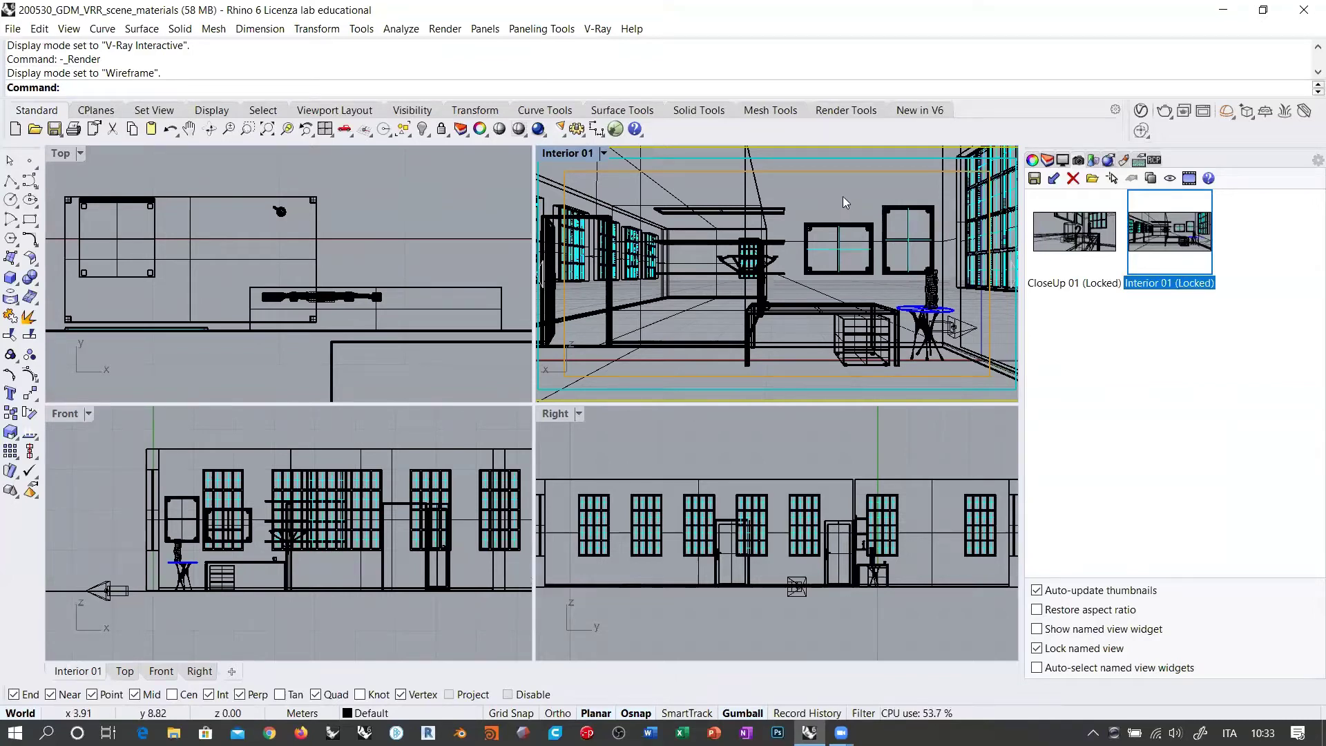
# Explode the room's polysurface into separate surfaces and select only the floor surface.
pyautogui.click(594, 372)
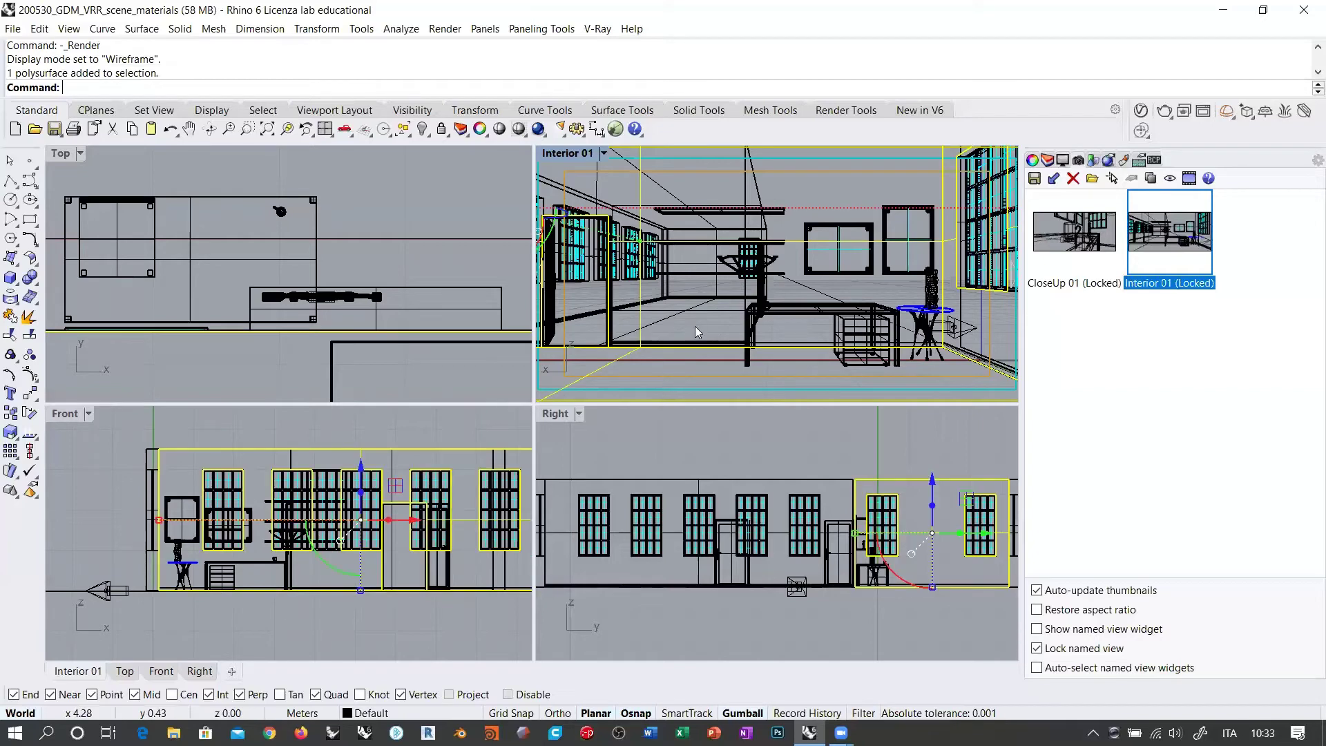
pyautogui.press('Escape')
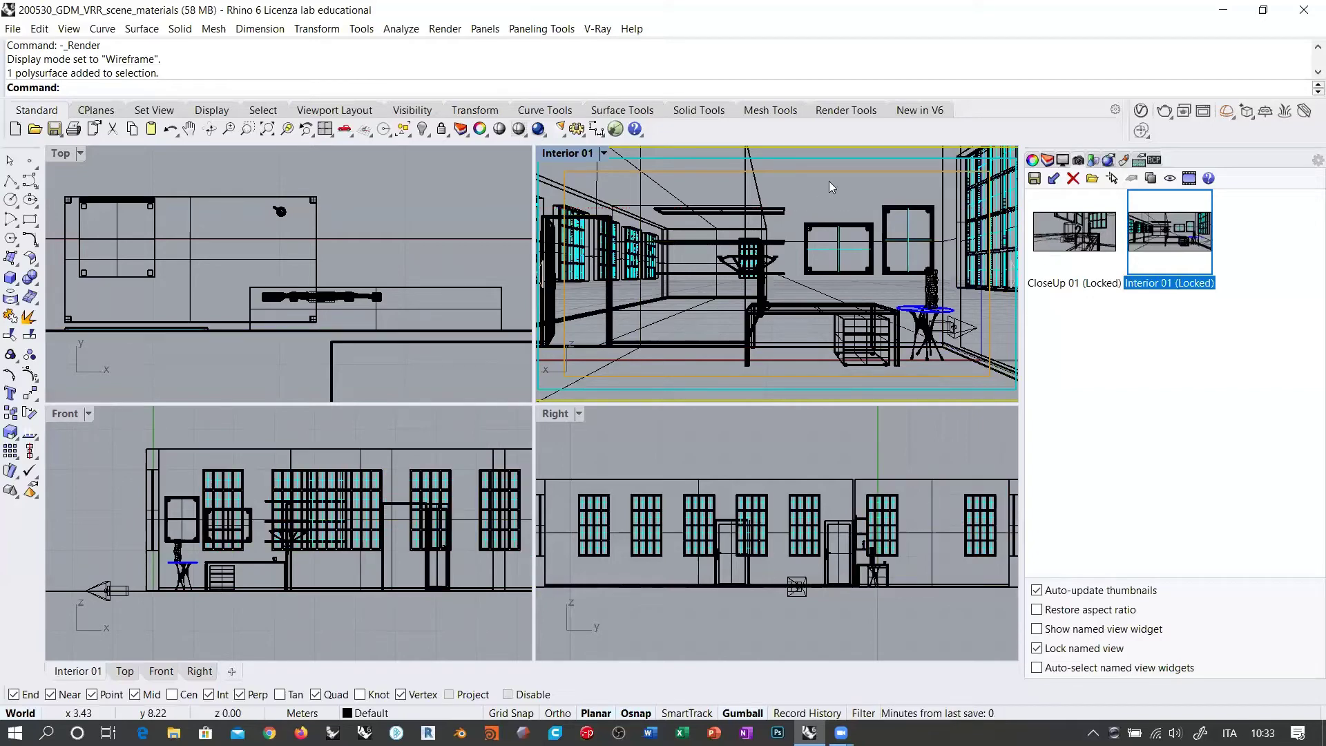
pyautogui.click(595, 370)
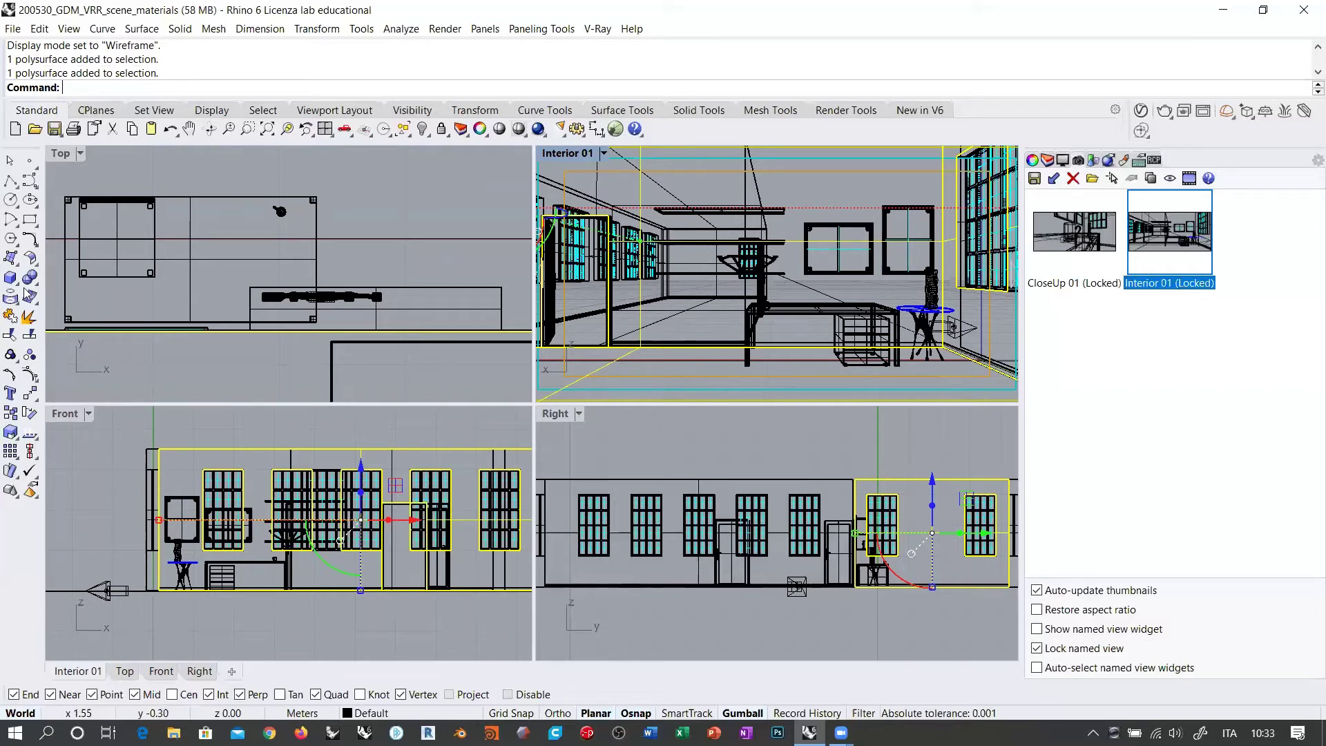
pyautogui.click(28, 316)
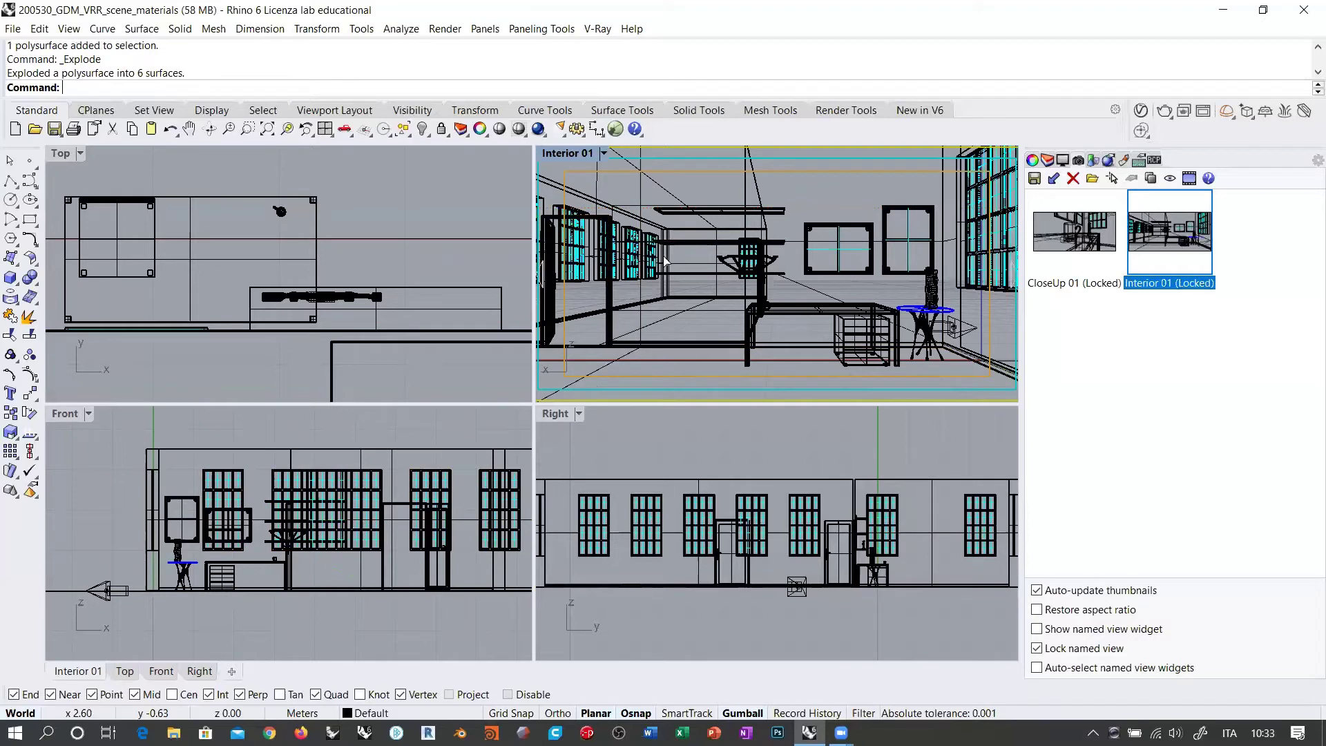
pyautogui.click(579, 384)
pyautogui.scroll(-3, 290, 232)
pyautogui.moveTo(290, 232); pyautogui.dragTo(348, 261, button='right')
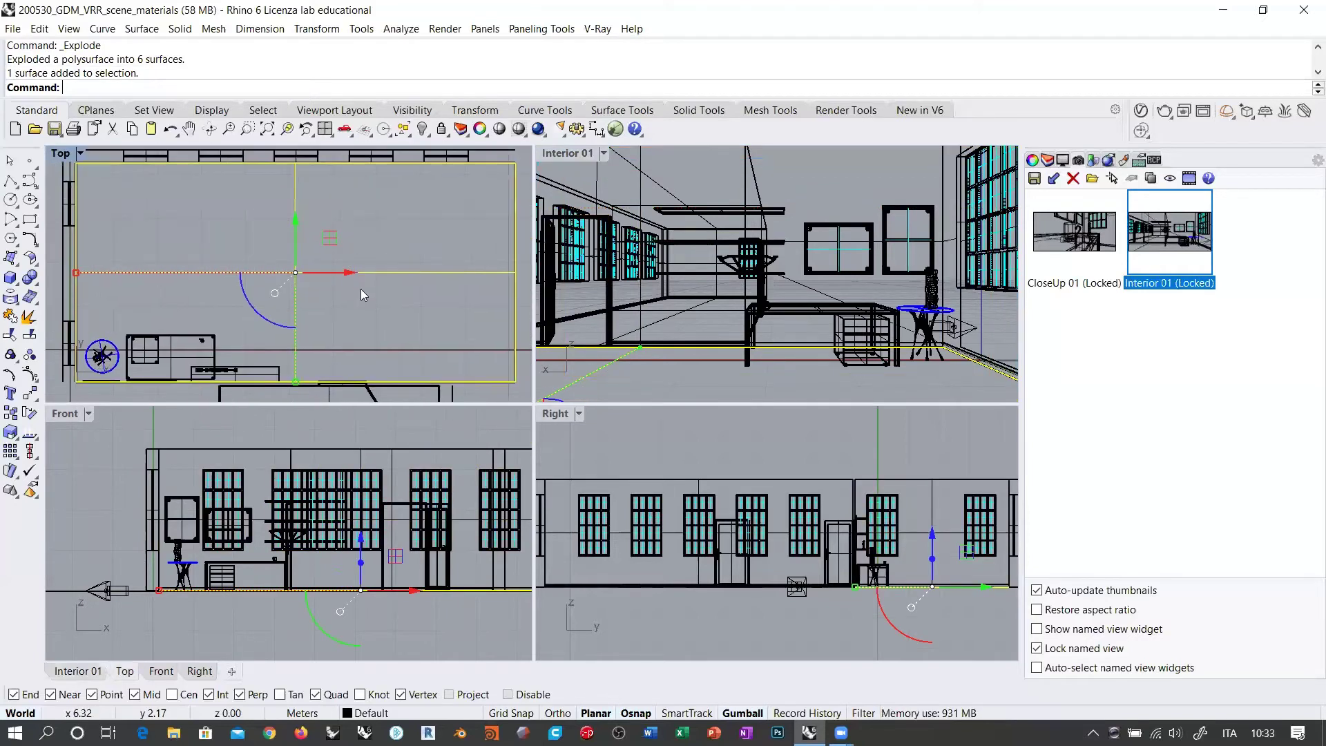
pyautogui.click(570, 153)
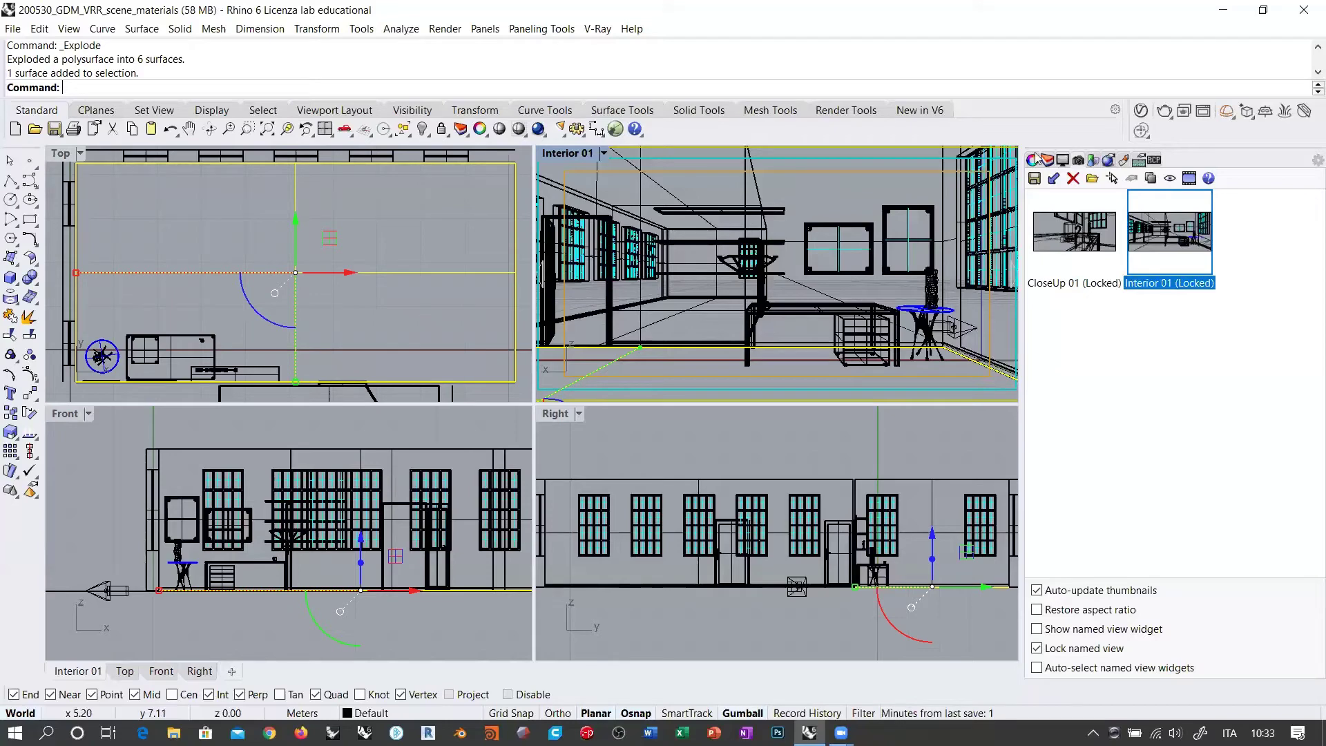
# Create a new Generic V-Ray material in the Asset Editor and rename it as Floor.
pyautogui.click(1139, 111)
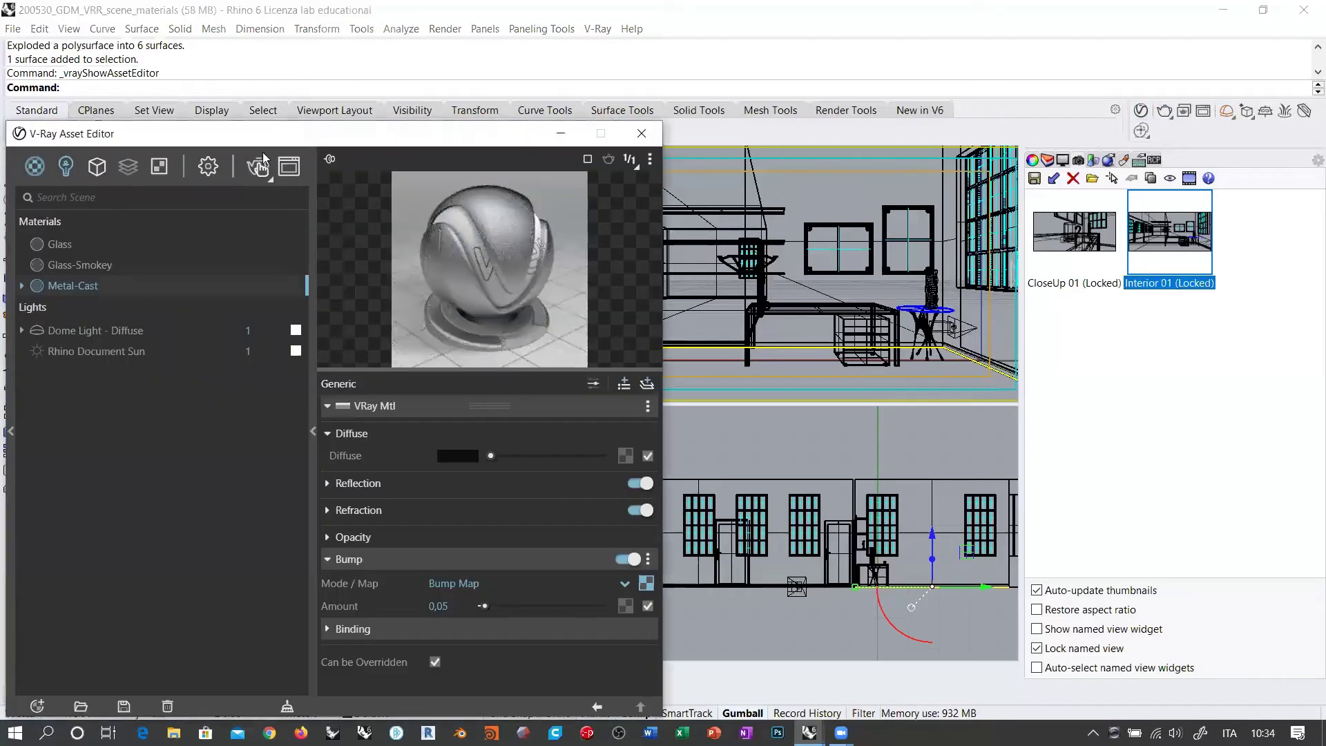
pyautogui.click(35, 167)
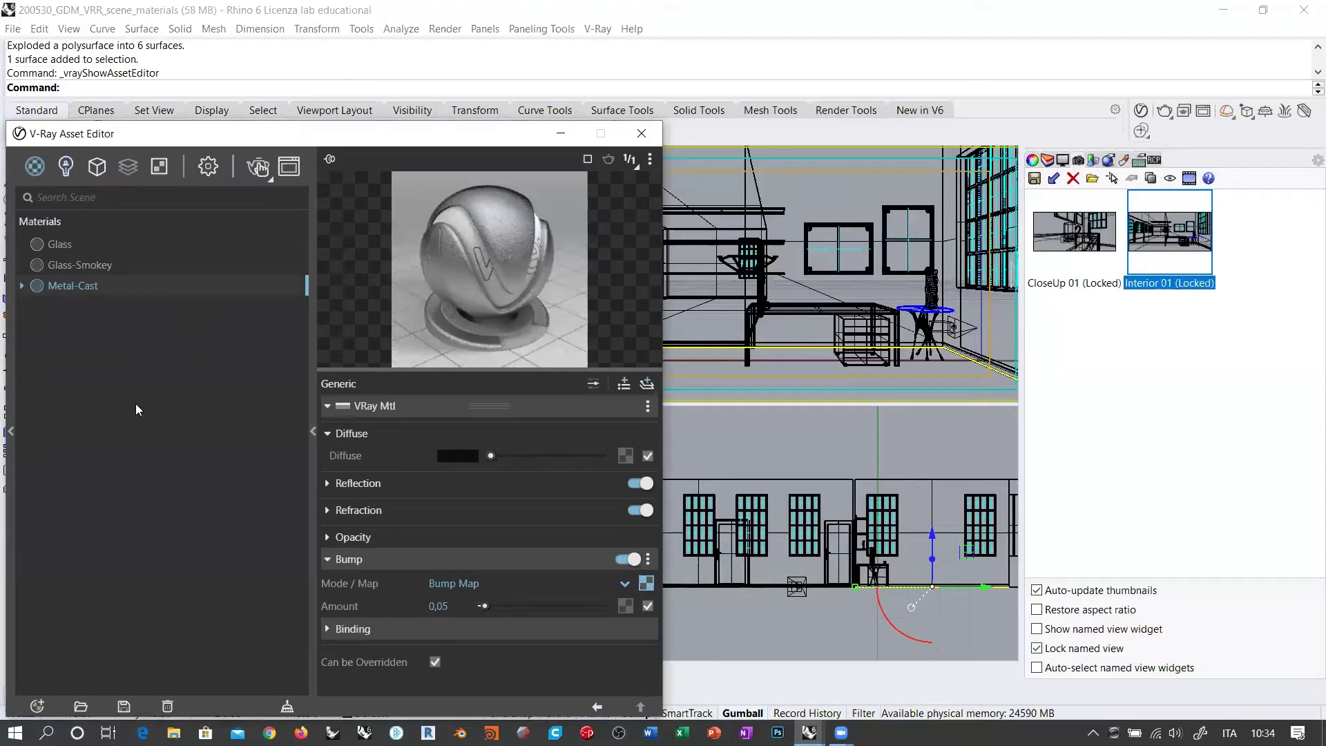
pyautogui.click(37, 705)
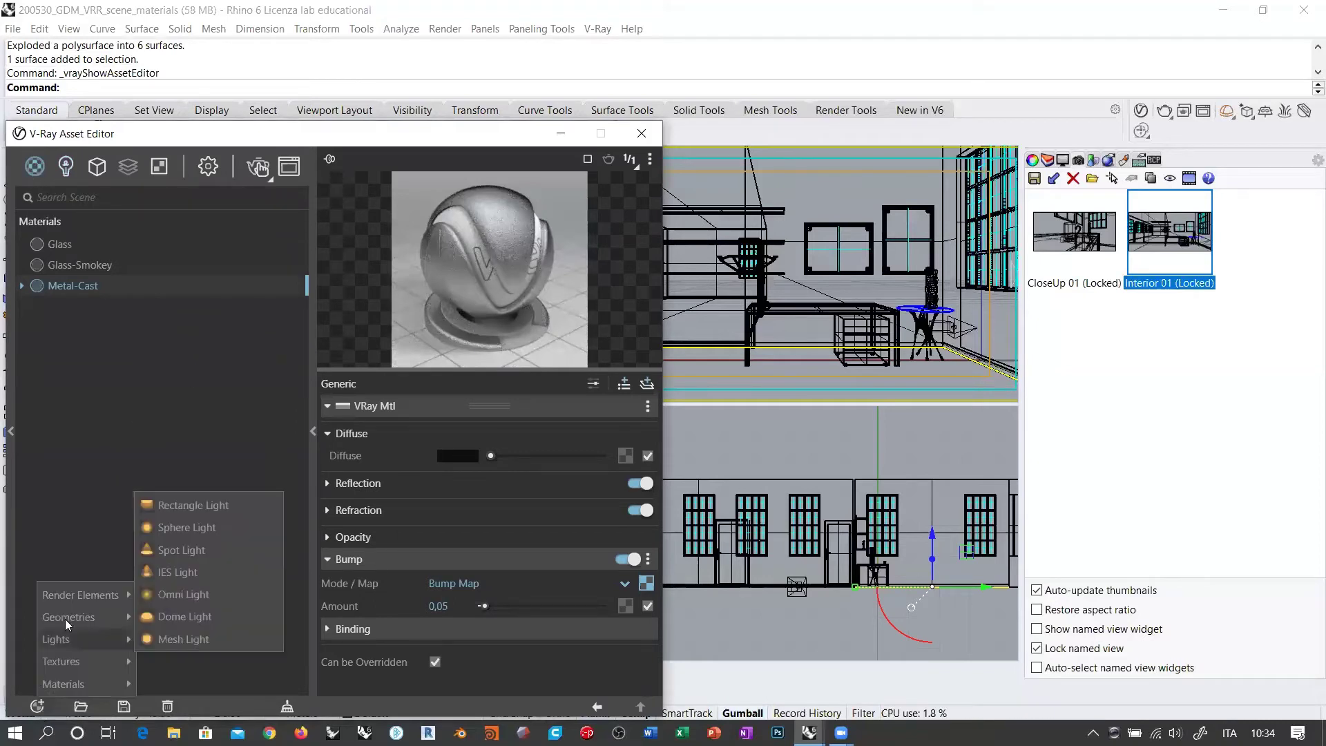
pyautogui.moveTo(82, 687)
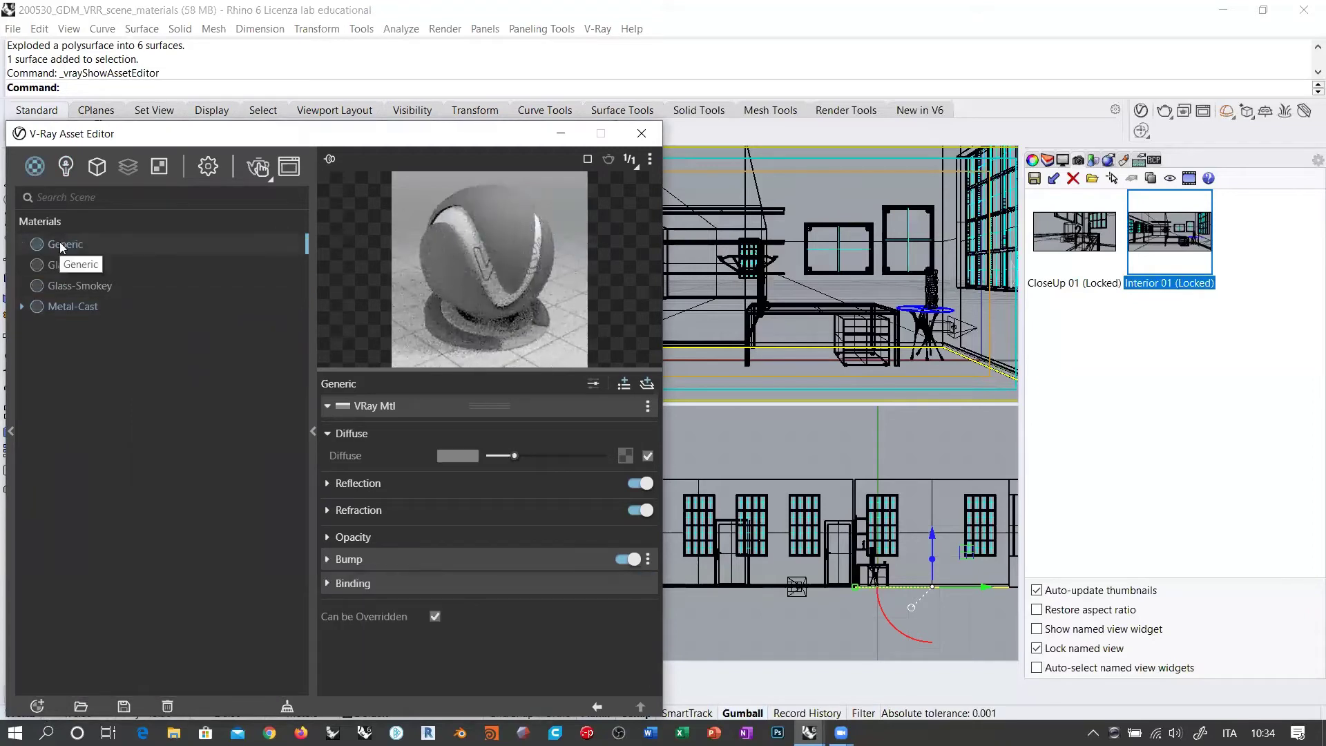
pyautogui.rightClick(59, 242)
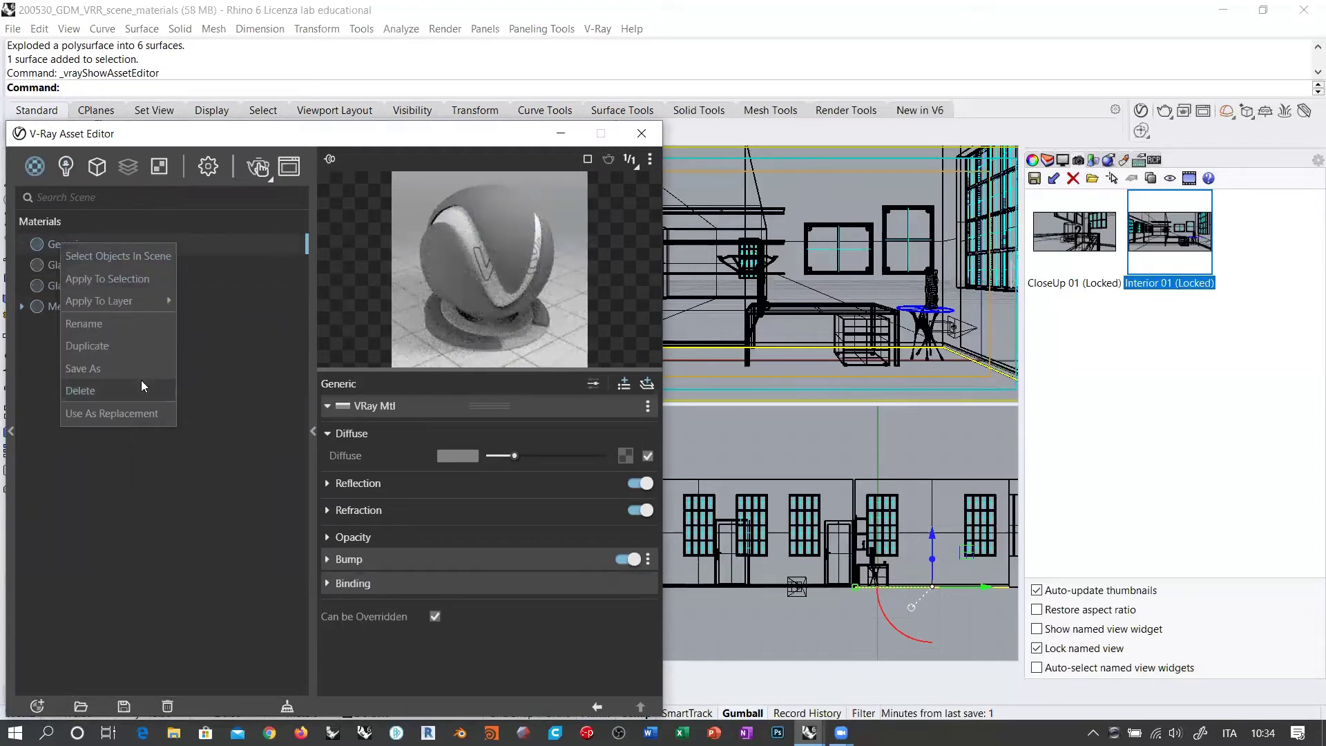
pyautogui.click(94, 322)
pyautogui.press('BackSpace')
pyautogui.write('Floor')
pyautogui.press('Return')
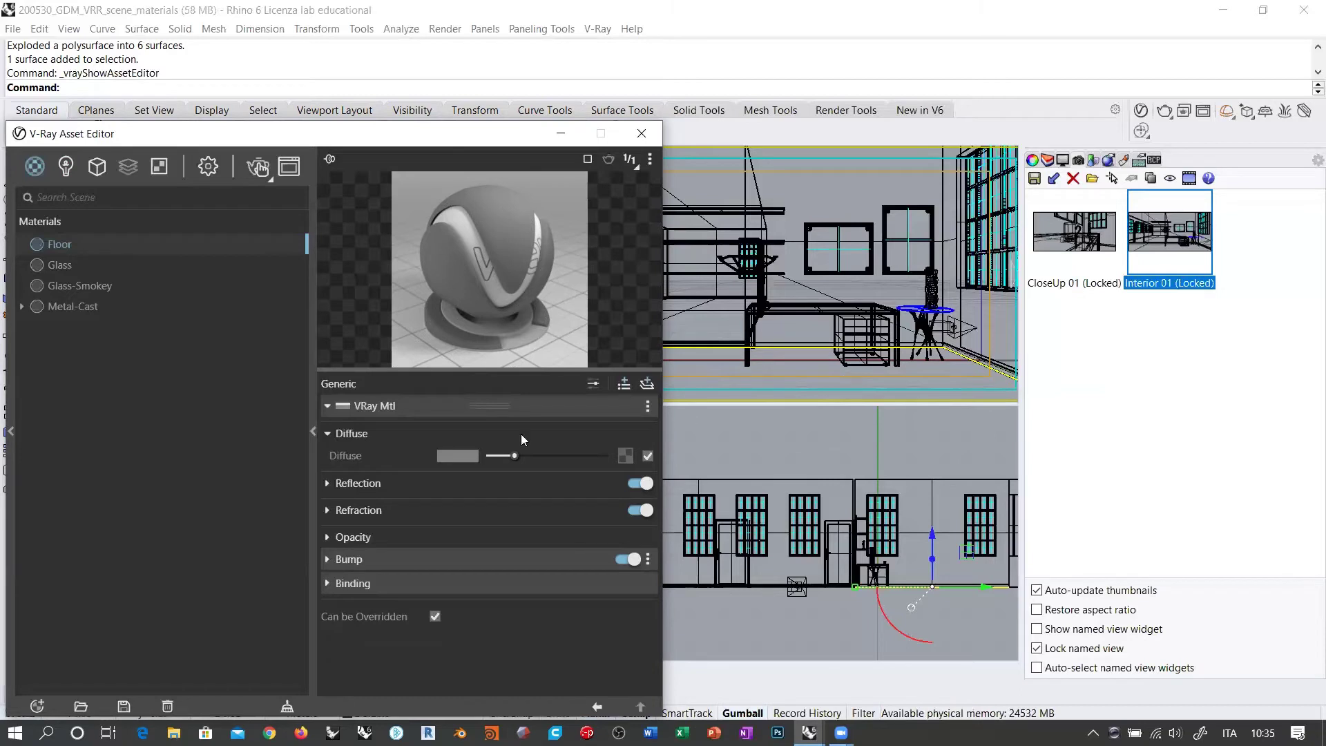
# Set the Floor material's diffuse color to pure white.
pyautogui.click(461, 453)
pyautogui.moveTo(710, 409); pyautogui.dragTo(842, 353)
pyautogui.moveTo(707, 457)
pyautogui.mouseDown()
pyautogui.moveTo(786, 448)
pyautogui.moveTo(700, 465)
pyautogui.moveTo(693, 488)
pyautogui.mouseUp()
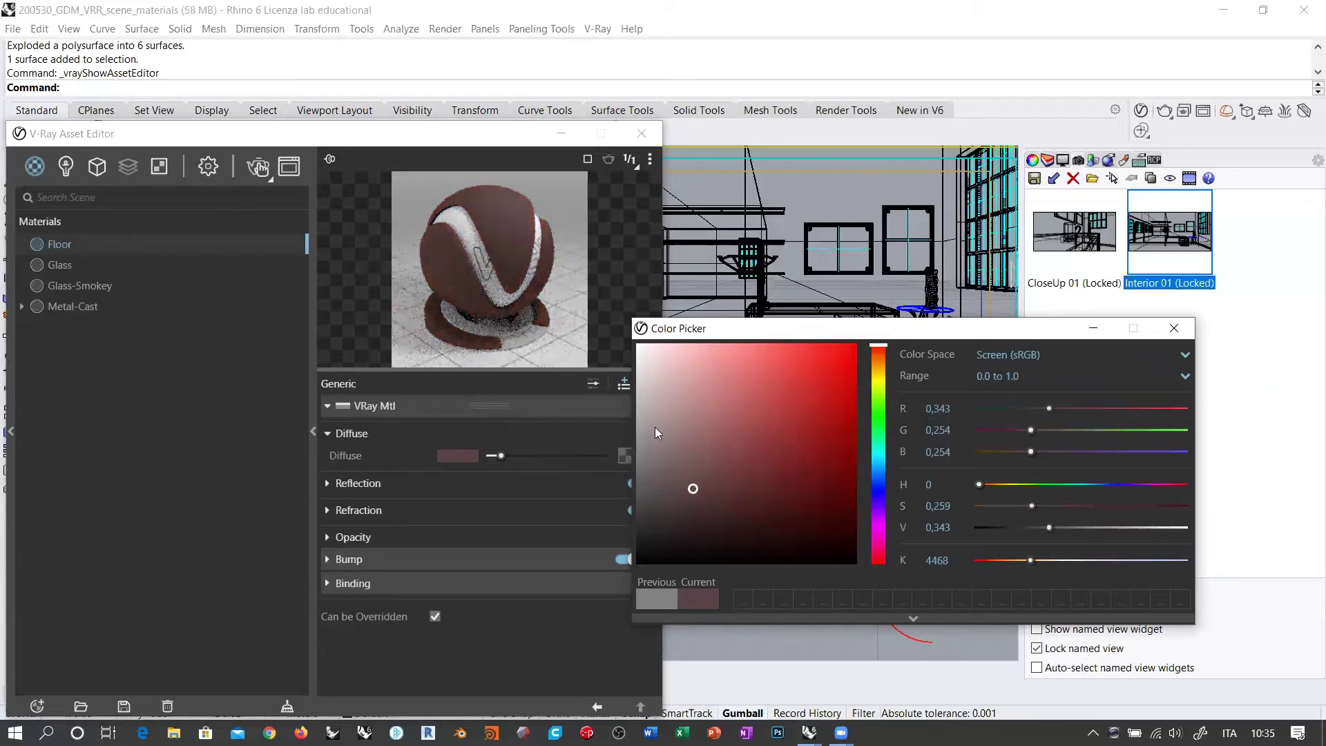
pyautogui.moveTo(656, 433); pyautogui.dragTo(637, 344)
pyautogui.click(1174, 328)
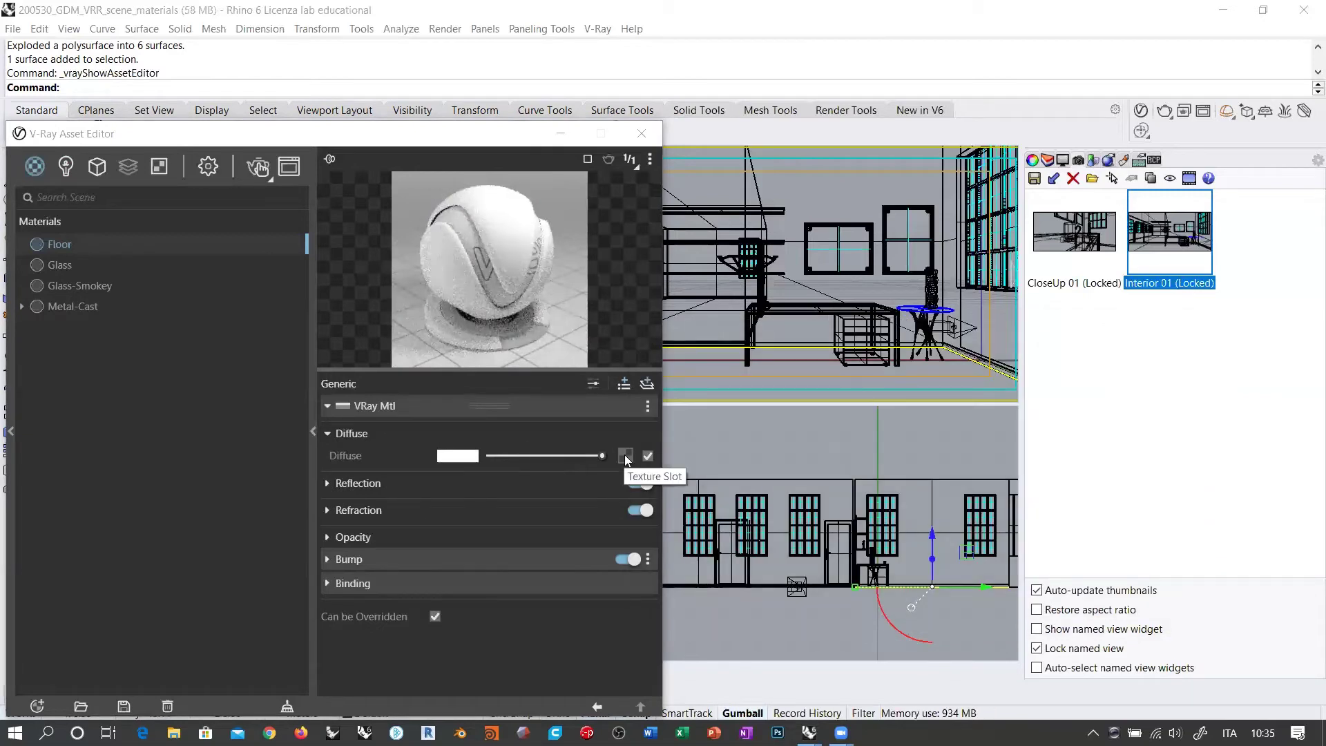
# Assign a Checker texture to the Floor material's diffuse slot and return to the material's settings.
pyautogui.click(625, 455)
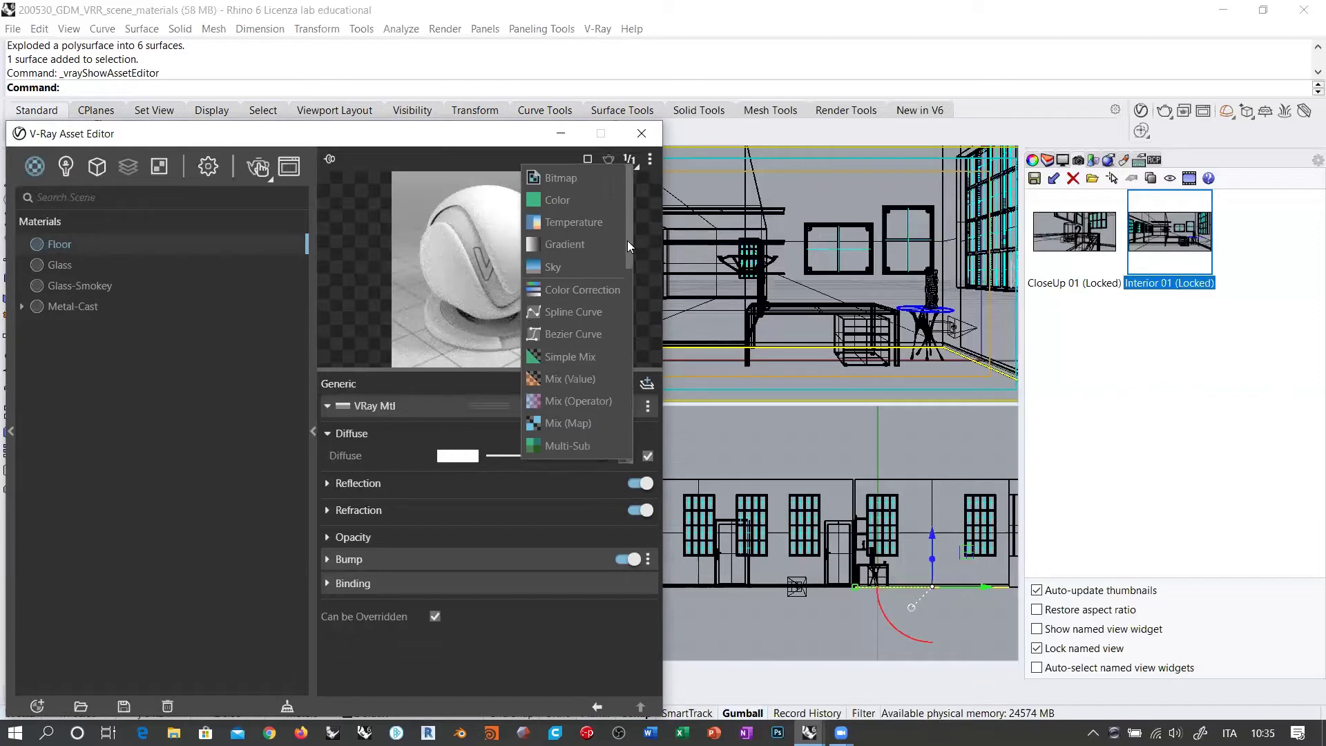
pyautogui.moveTo(629, 240); pyautogui.dragTo(647, 341)
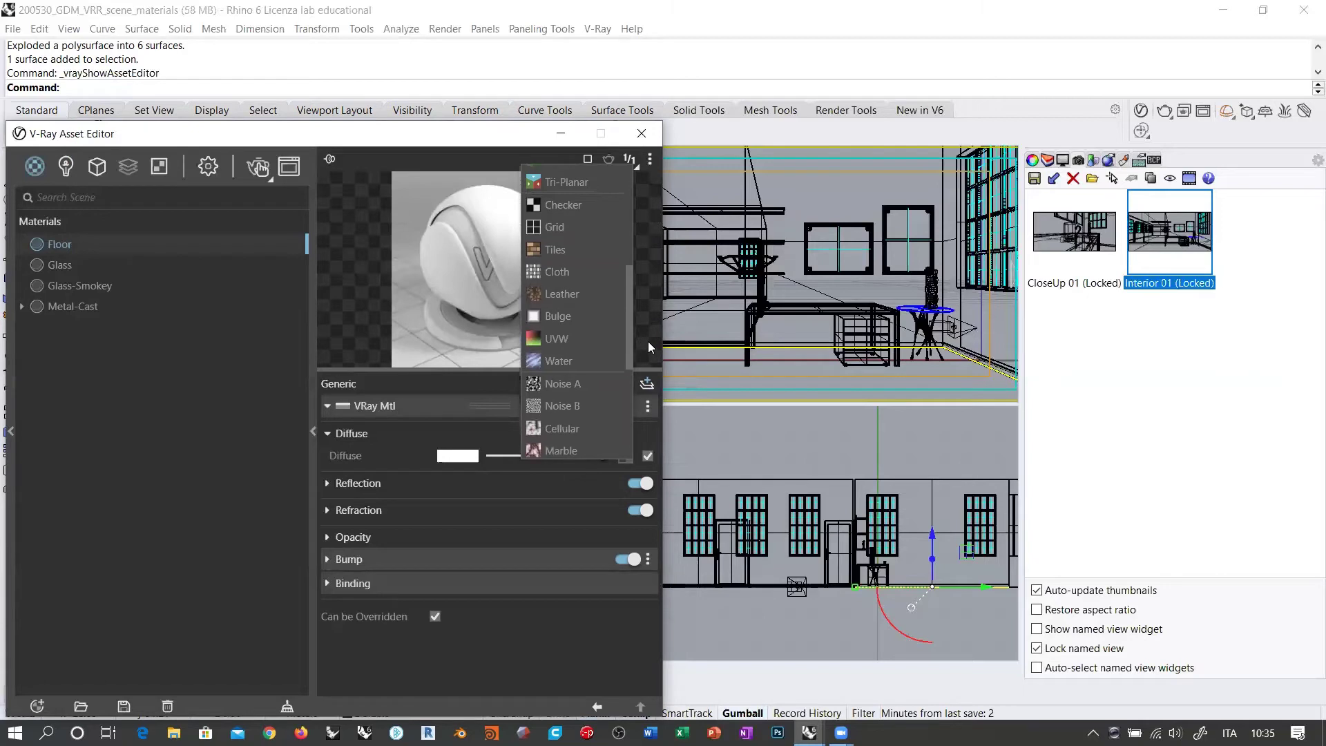
pyautogui.click(564, 205)
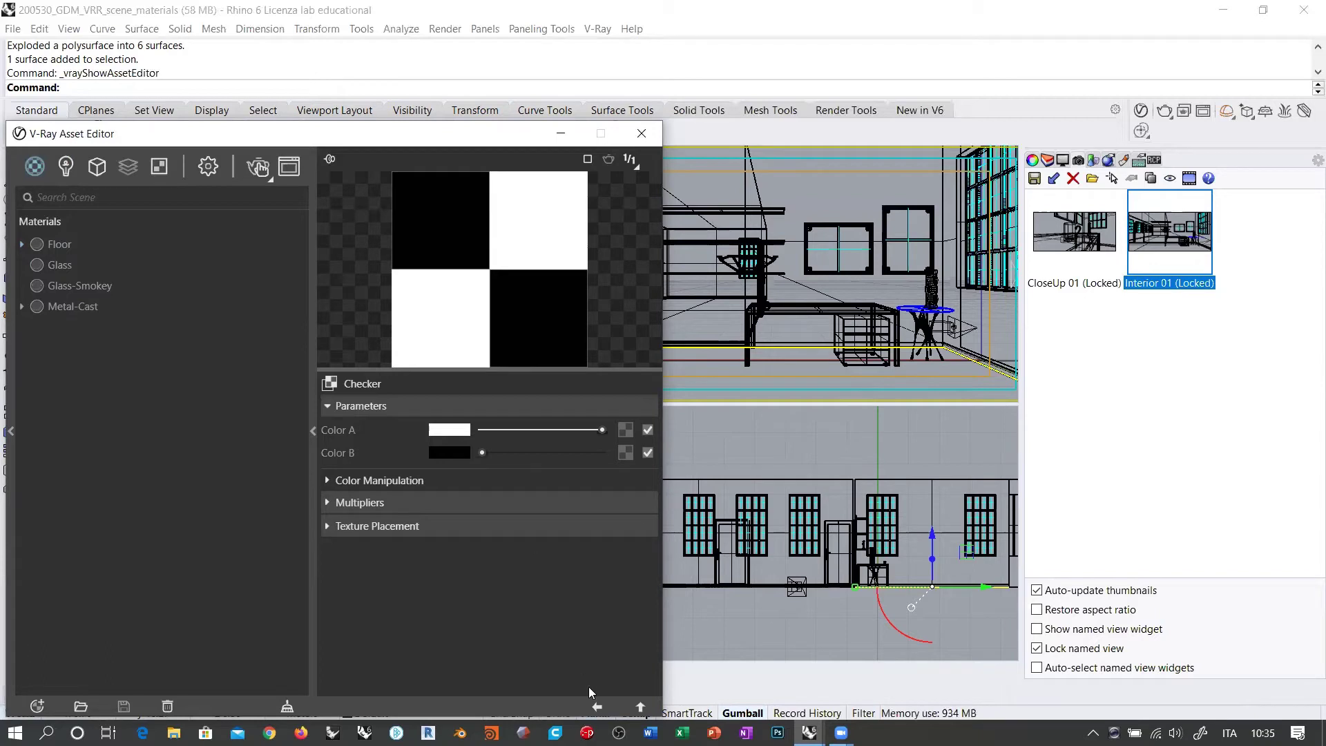
pyautogui.click(598, 707)
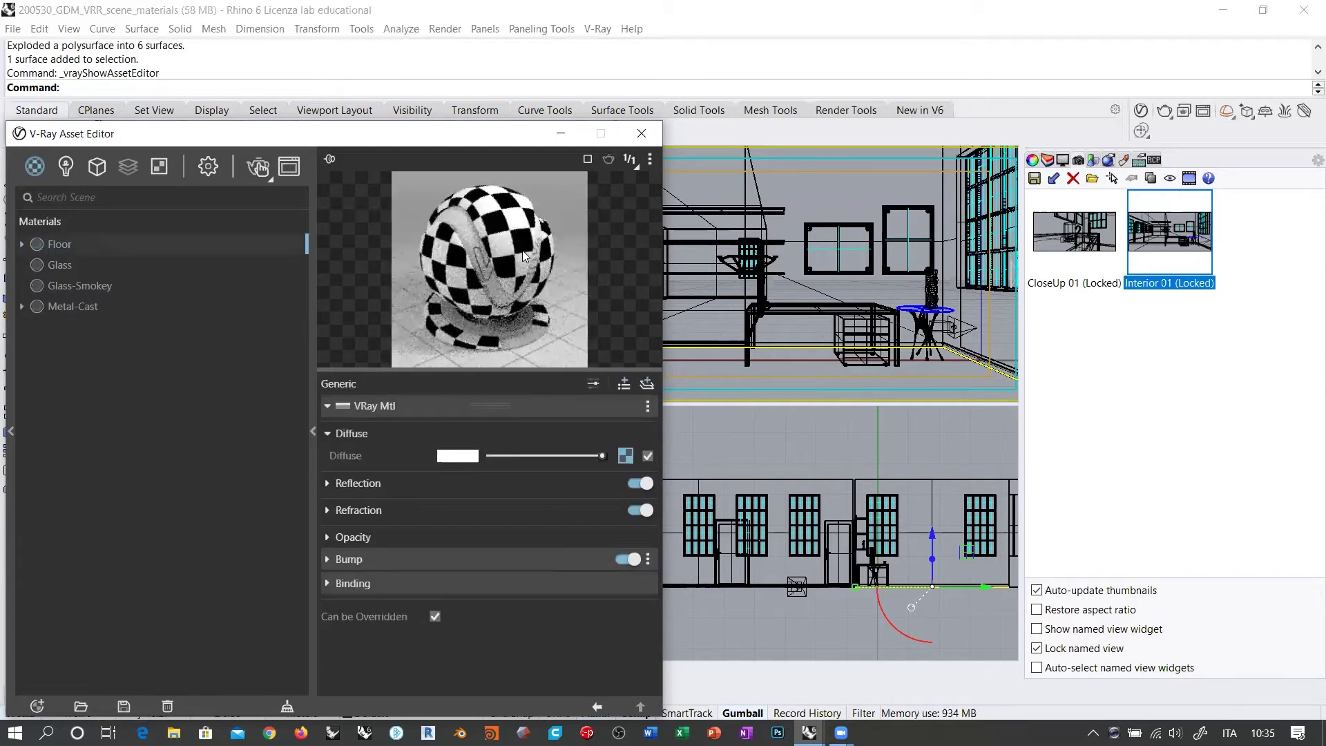
# Apply the Floor material to the selected floor surface and display the Interior 01 viewport in V-Ray Interactive.
pyautogui.rightClick(55, 246)
pyautogui.click(98, 284)
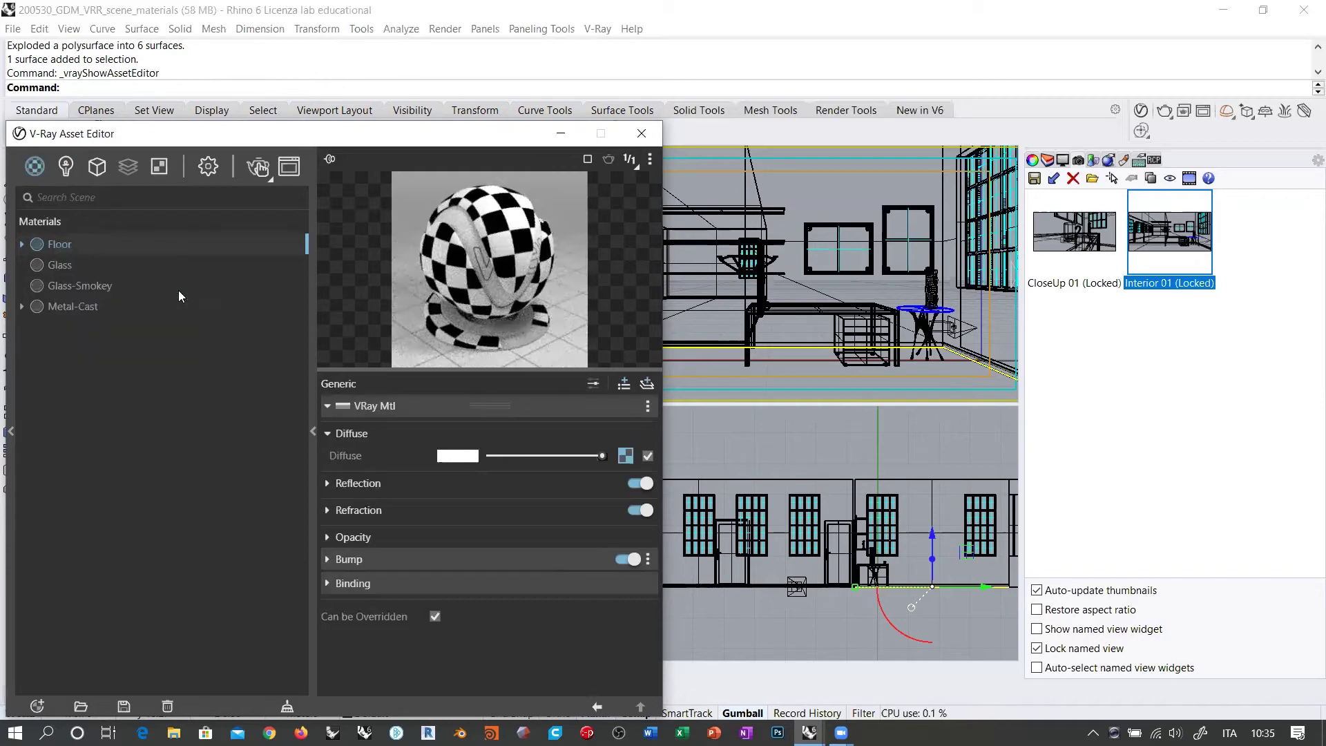
pyautogui.moveTo(452, 137); pyautogui.dragTo(472, 465)
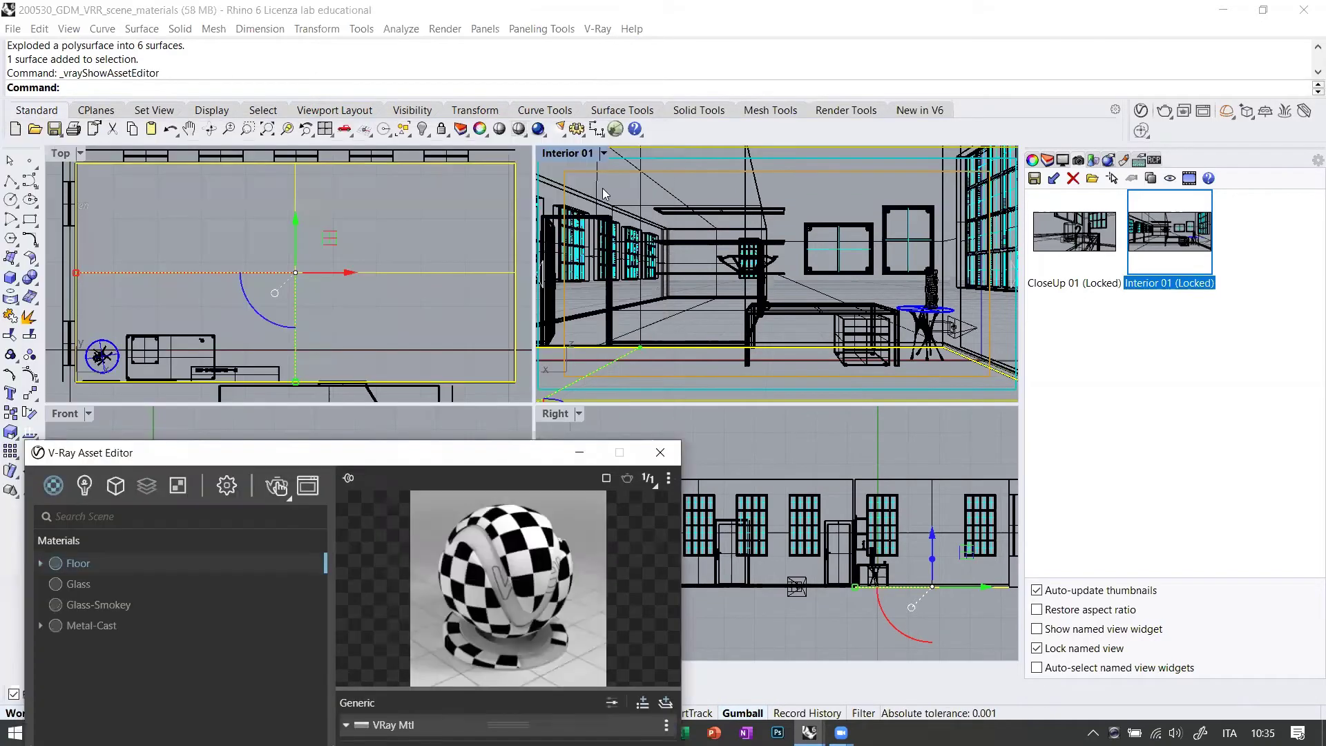
pyautogui.click(565, 153)
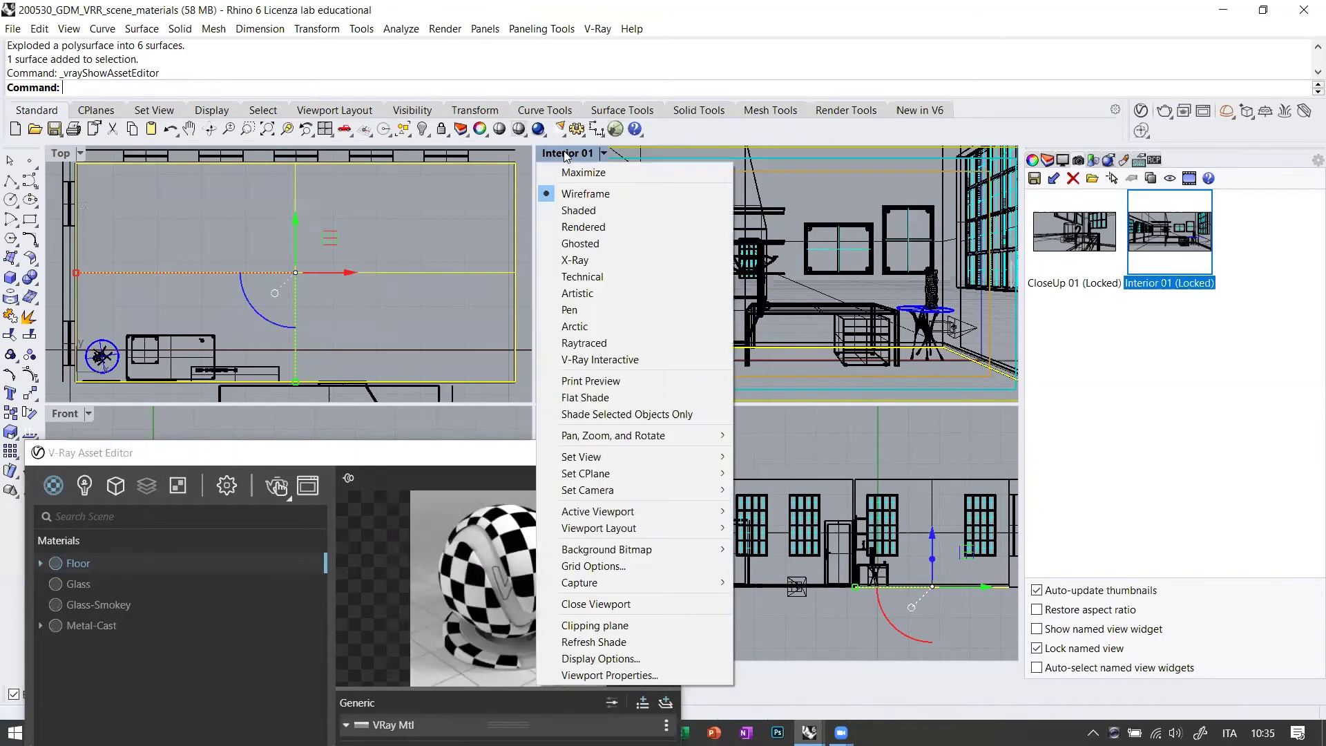
pyautogui.click(601, 359)
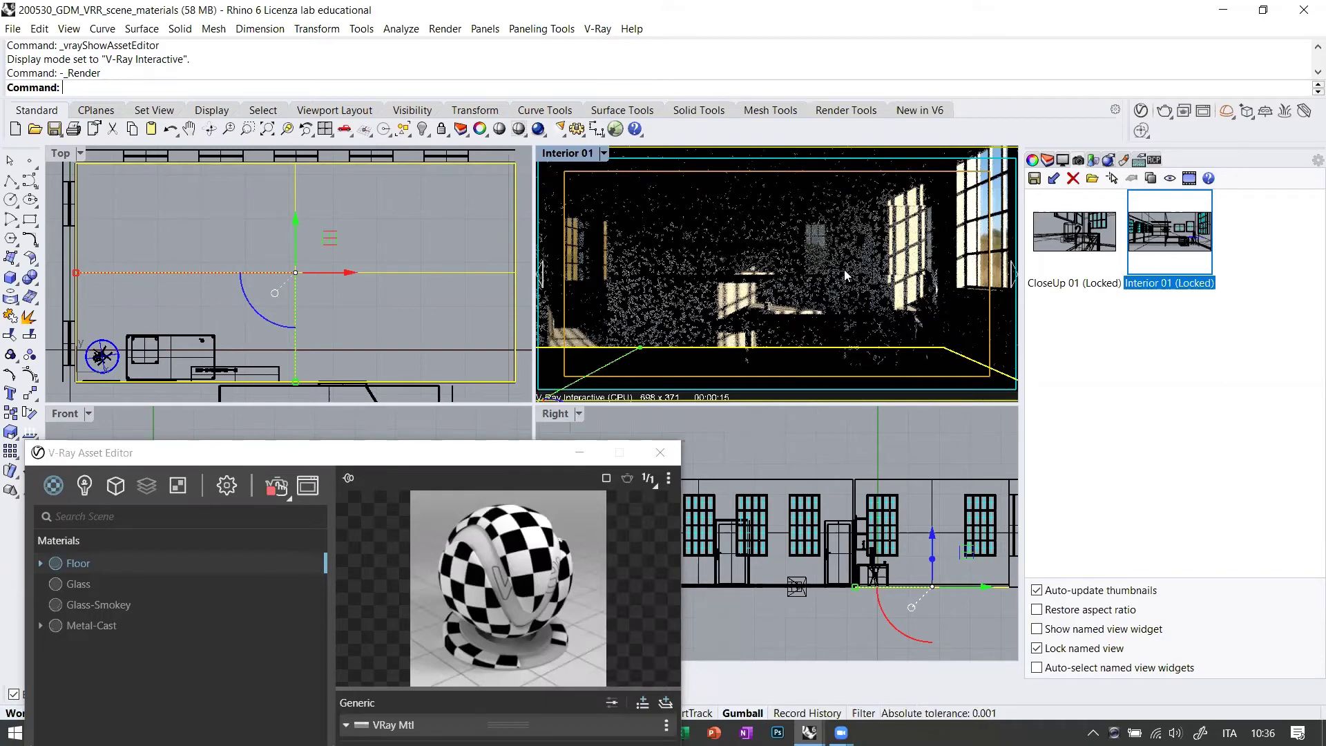
# Switch the Interior 01 viewport to Wireframe display and clear the floor selection.
pyautogui.click(582, 156)
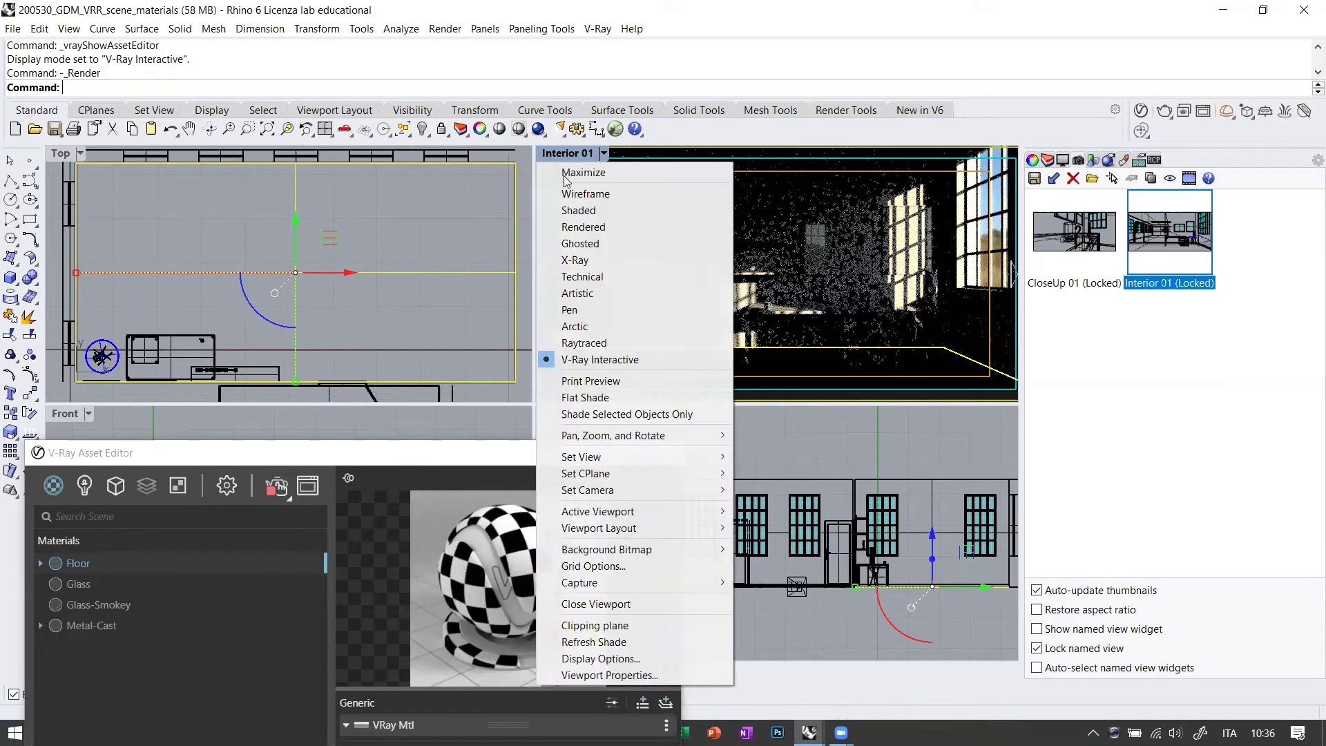
pyautogui.click(577, 194)
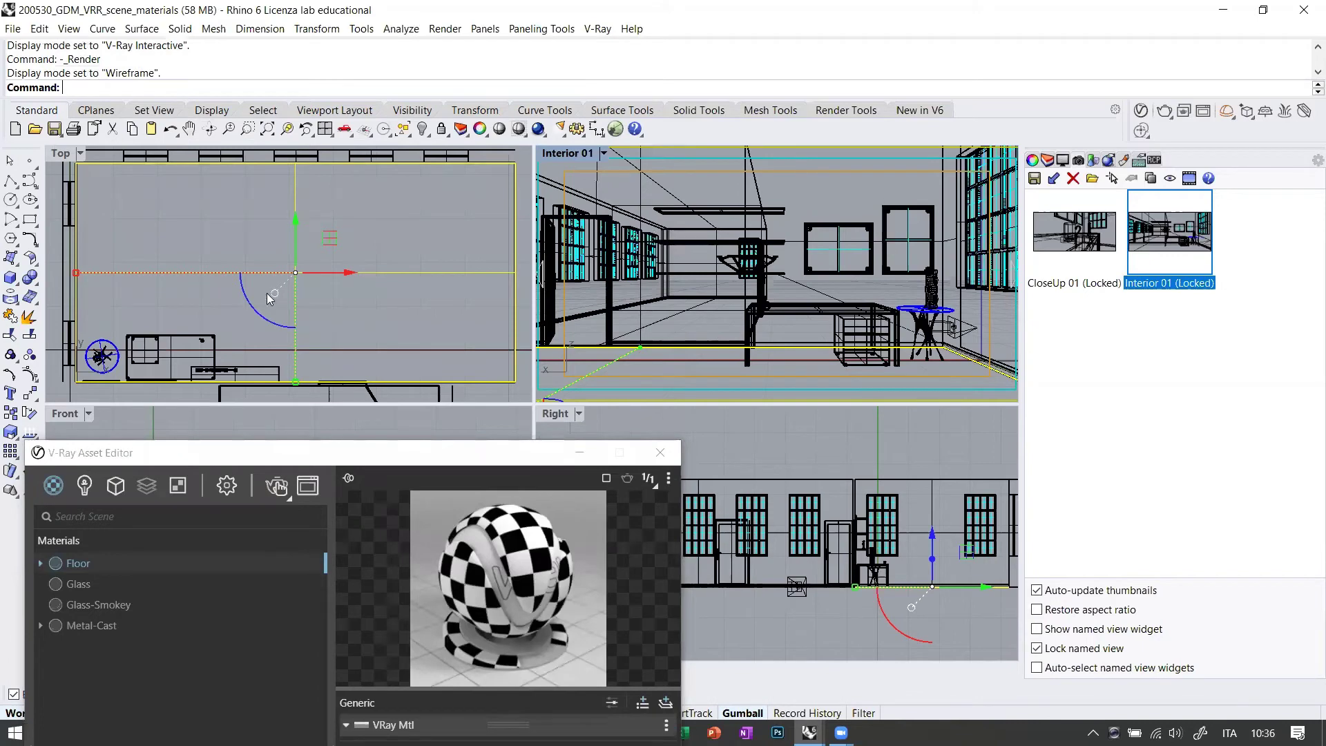
pyautogui.click(209, 233)
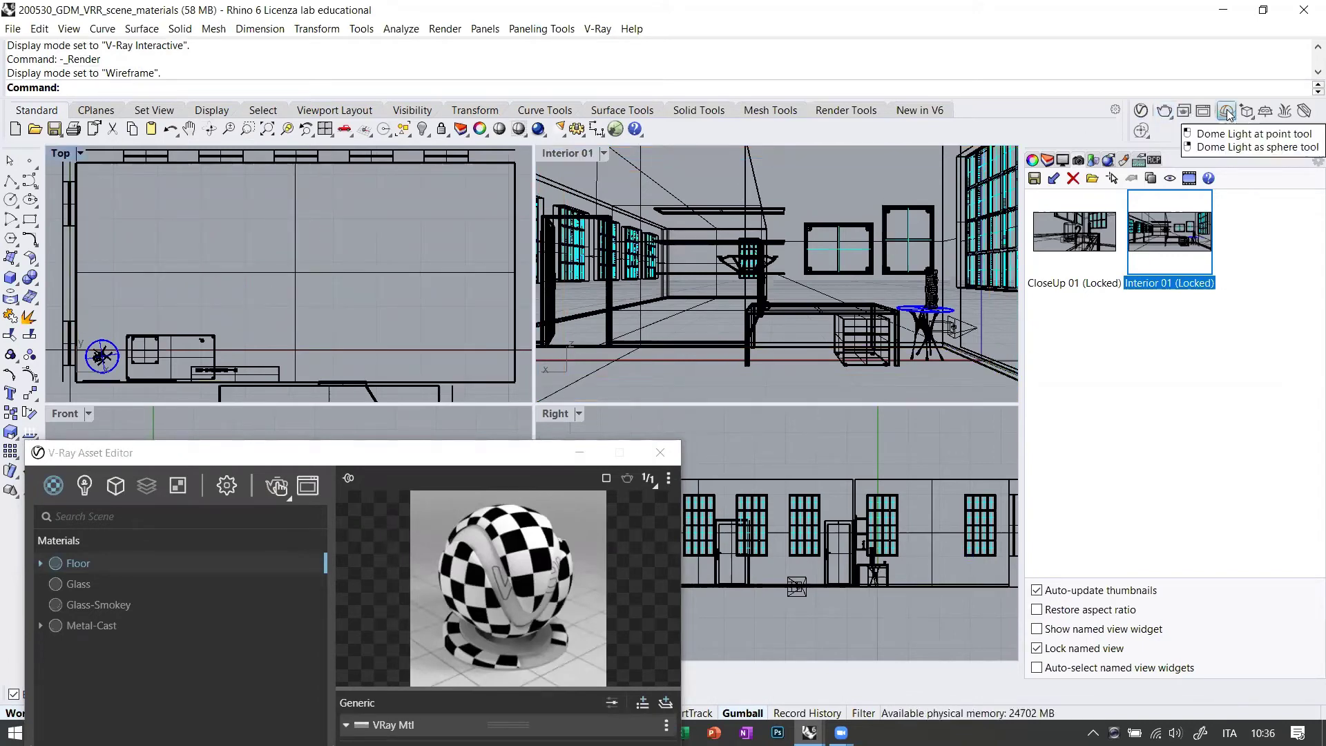
# Place a V-Ray rectangle light about 2.45 by 2.08 m at the room's centre and raise it to just below the ceiling.
pyautogui.click(1229, 114)
pyautogui.click(350, 320)
pyautogui.click(242, 320)
pyautogui.click(349, 229)
pyautogui.click(350, 246)
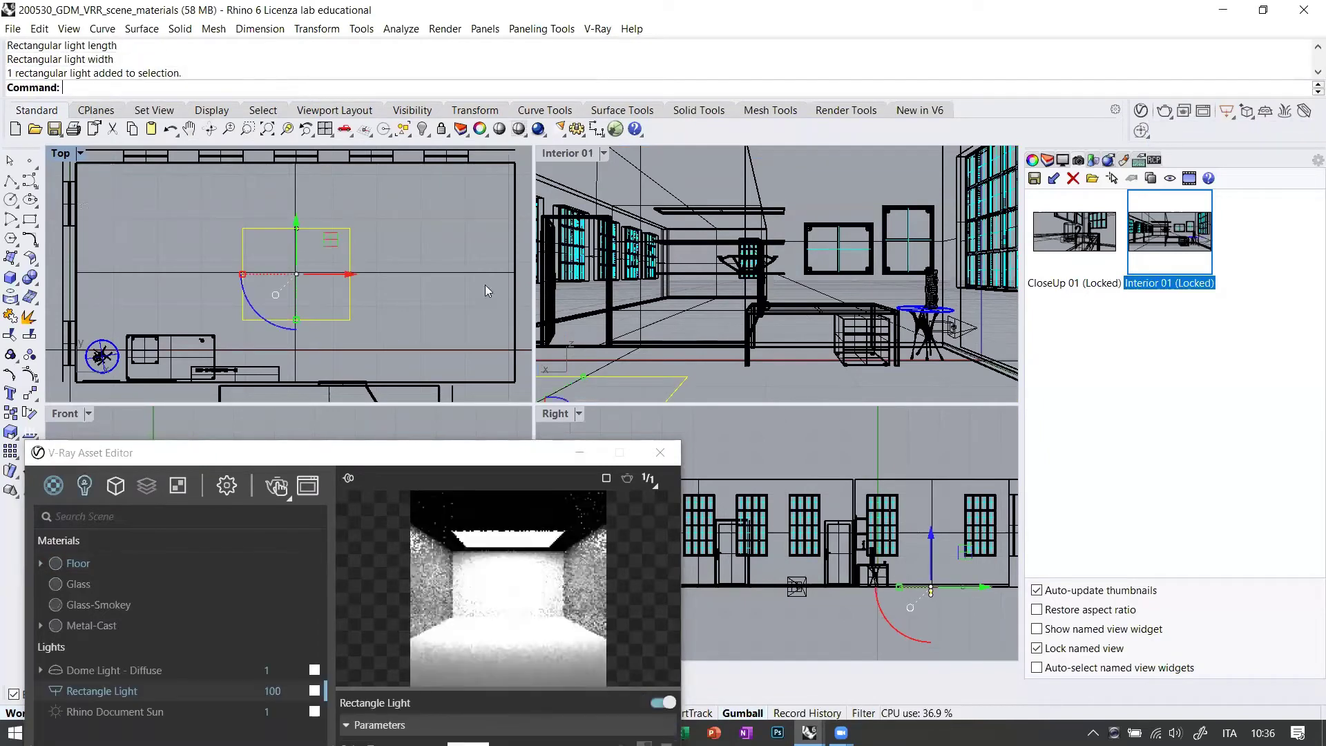
pyautogui.moveTo(932, 479); pyautogui.dragTo(932, 445)
# Preview the Interior 01 viewport in V-Ray Interactive display and open the Floor material's settings.
pyautogui.click(822, 181)
pyautogui.click(566, 153)
pyautogui.click(622, 356)
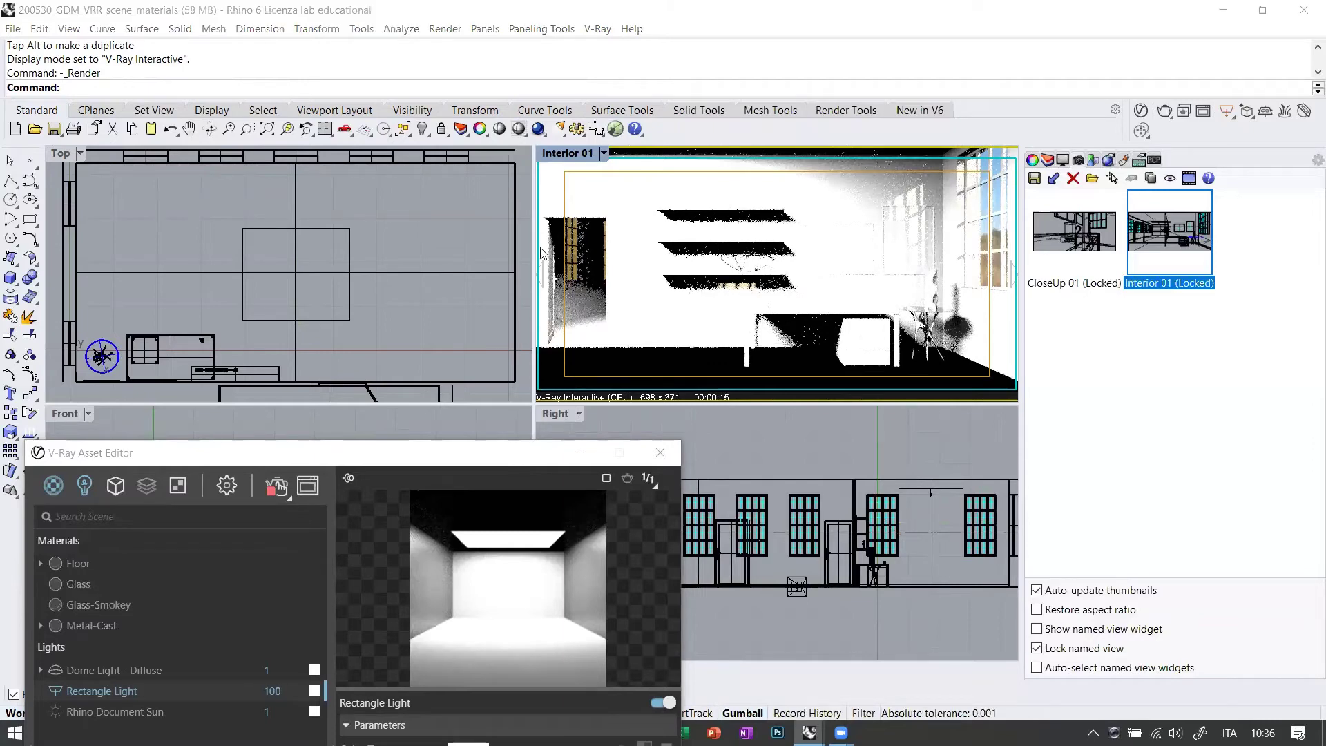
pyautogui.moveTo(487, 460); pyautogui.dragTo(507, 257)
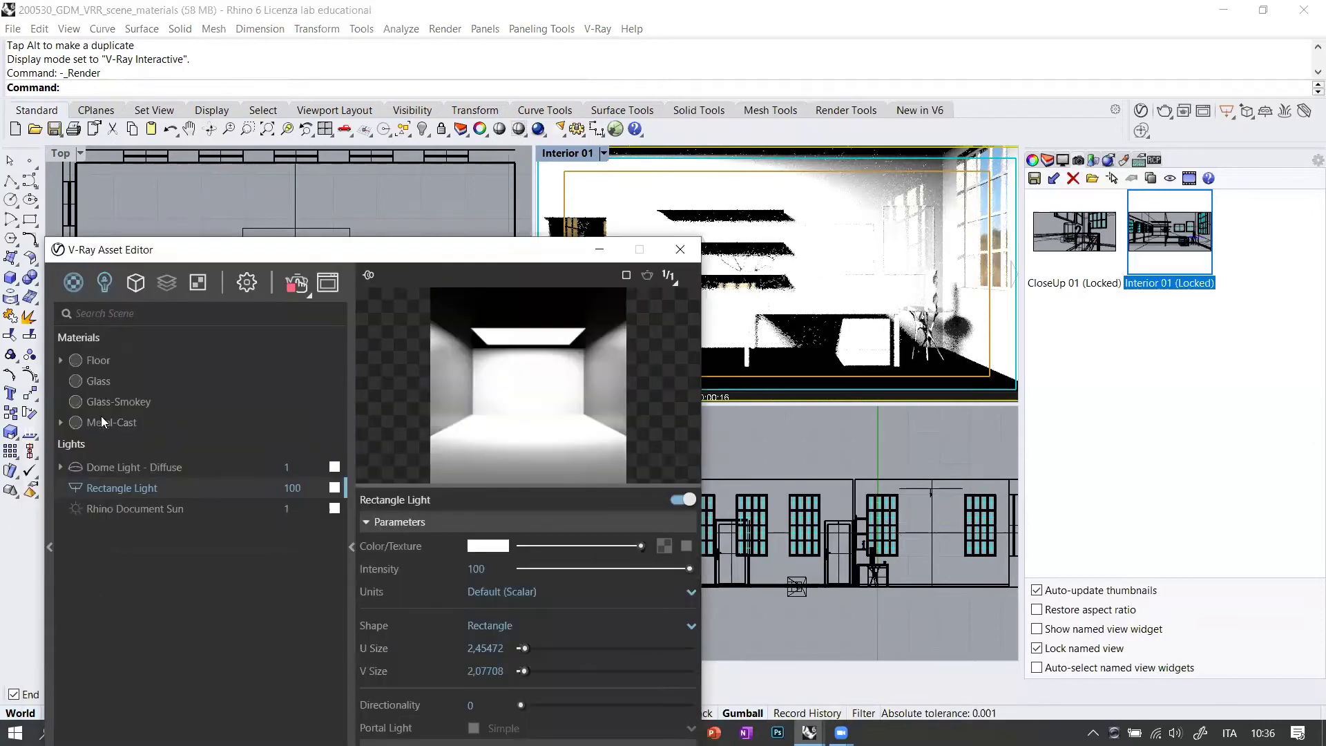
pyautogui.click(95, 359)
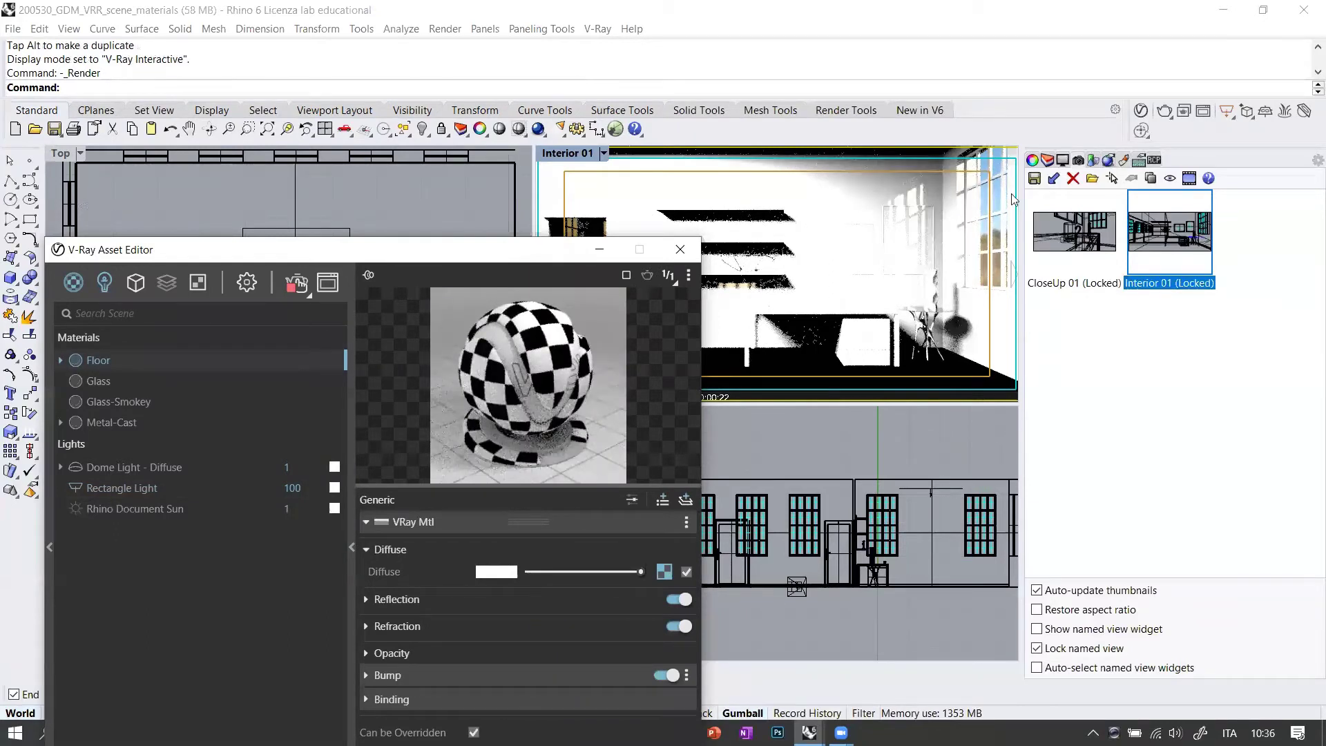
# Select the floor surface, not the infinite plane, and apply surface mapping to it.
pyautogui.click(782, 373)
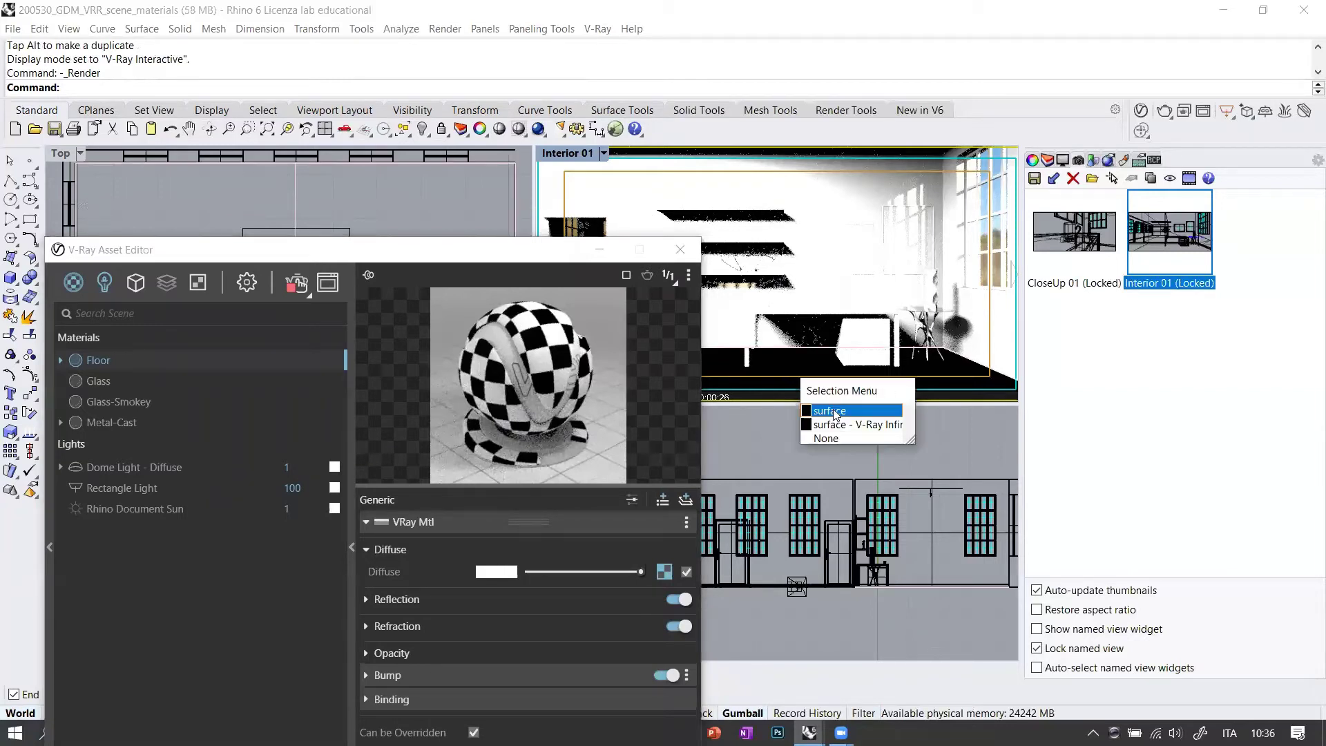
pyautogui.click(833, 412)
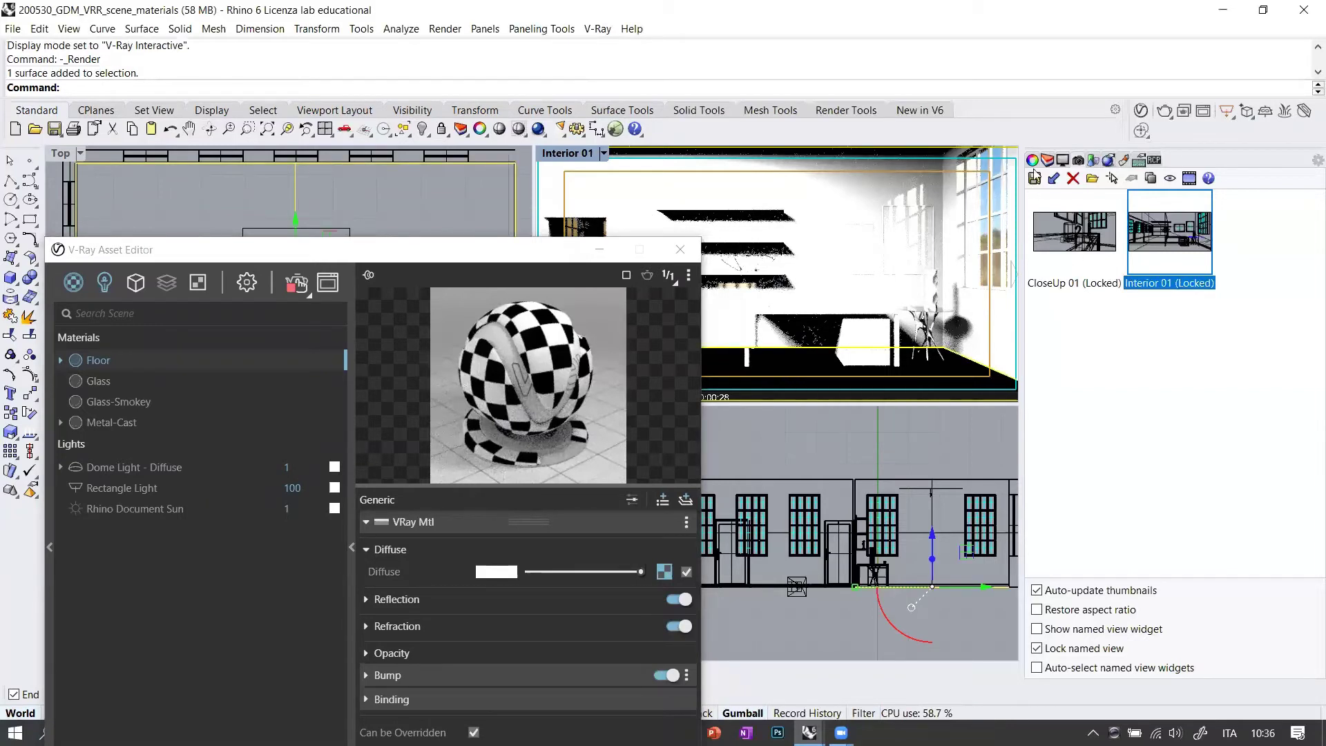
pyautogui.click(1033, 160)
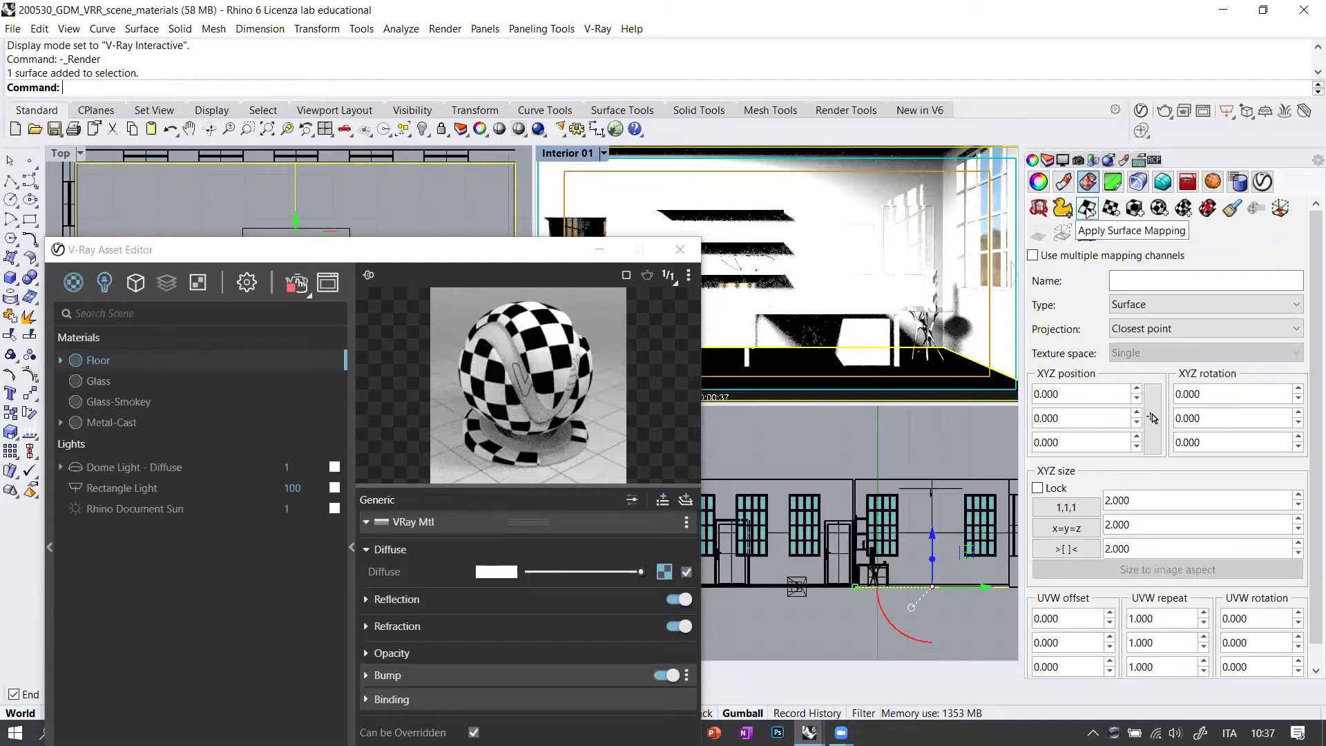
pyautogui.click(1087, 208)
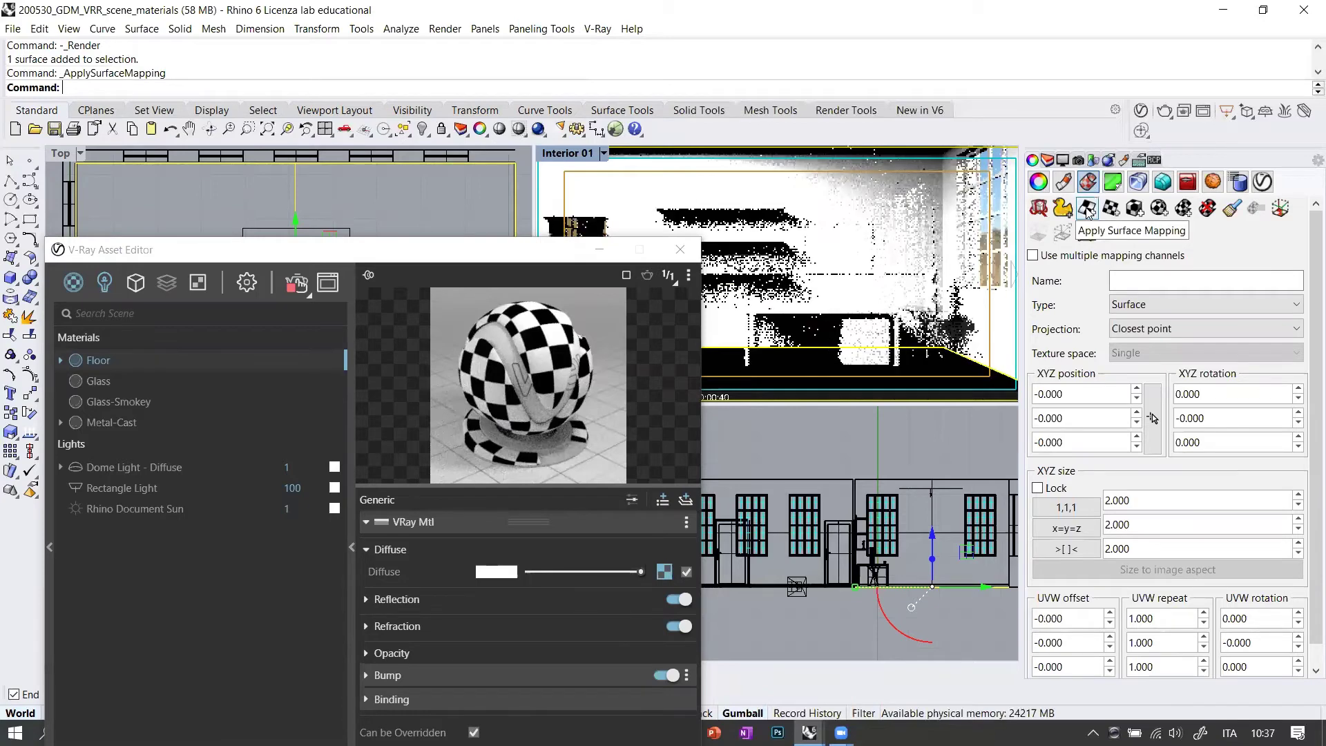
# Return the Interior 01 viewport to Wireframe display and delete the rectangle light.
pyautogui.click(433, 386)
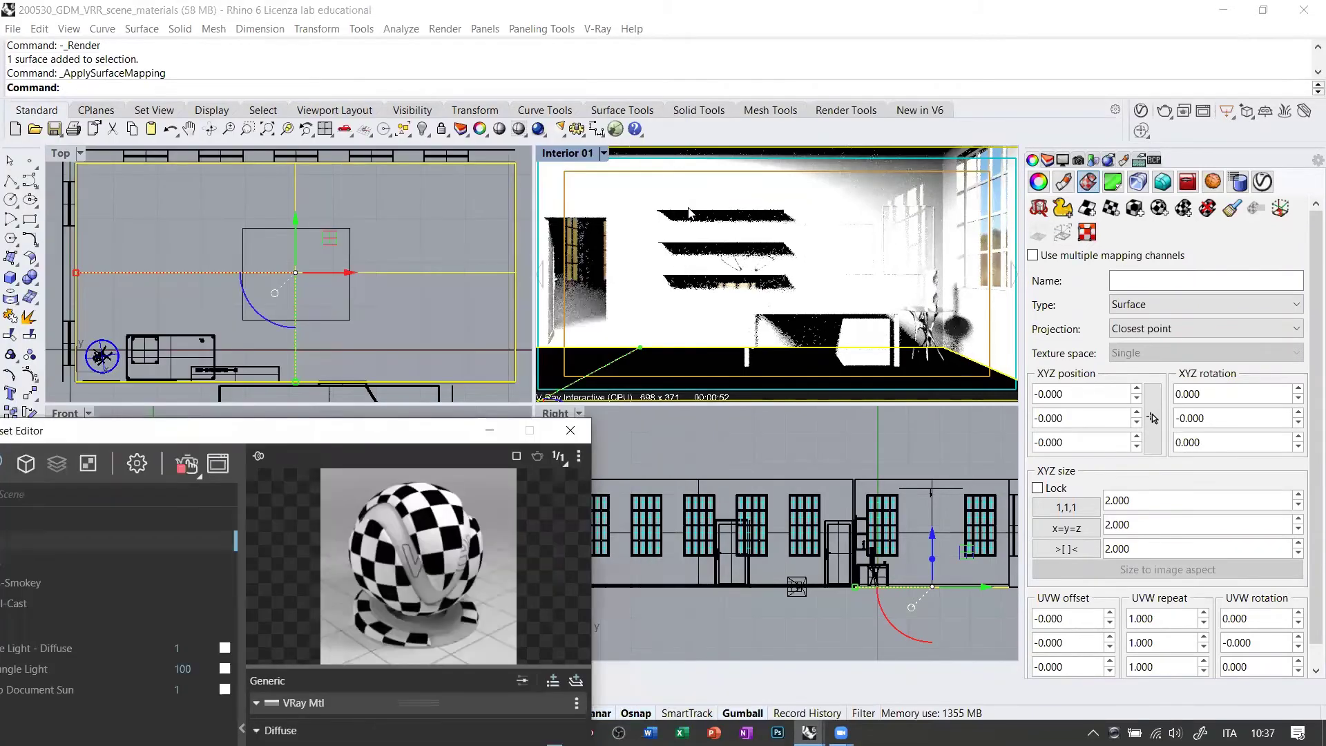
pyautogui.click(567, 155)
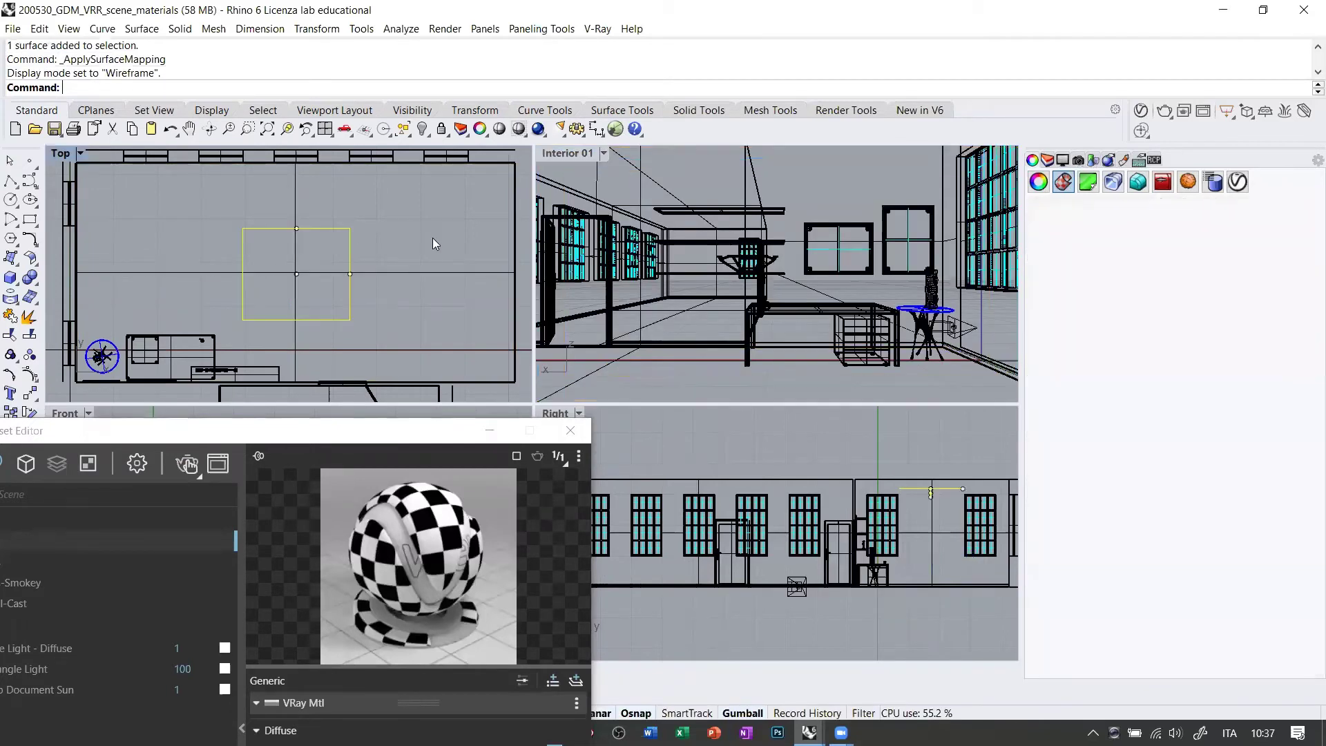
pyautogui.click(701, 218)
pyautogui.press('Delete')
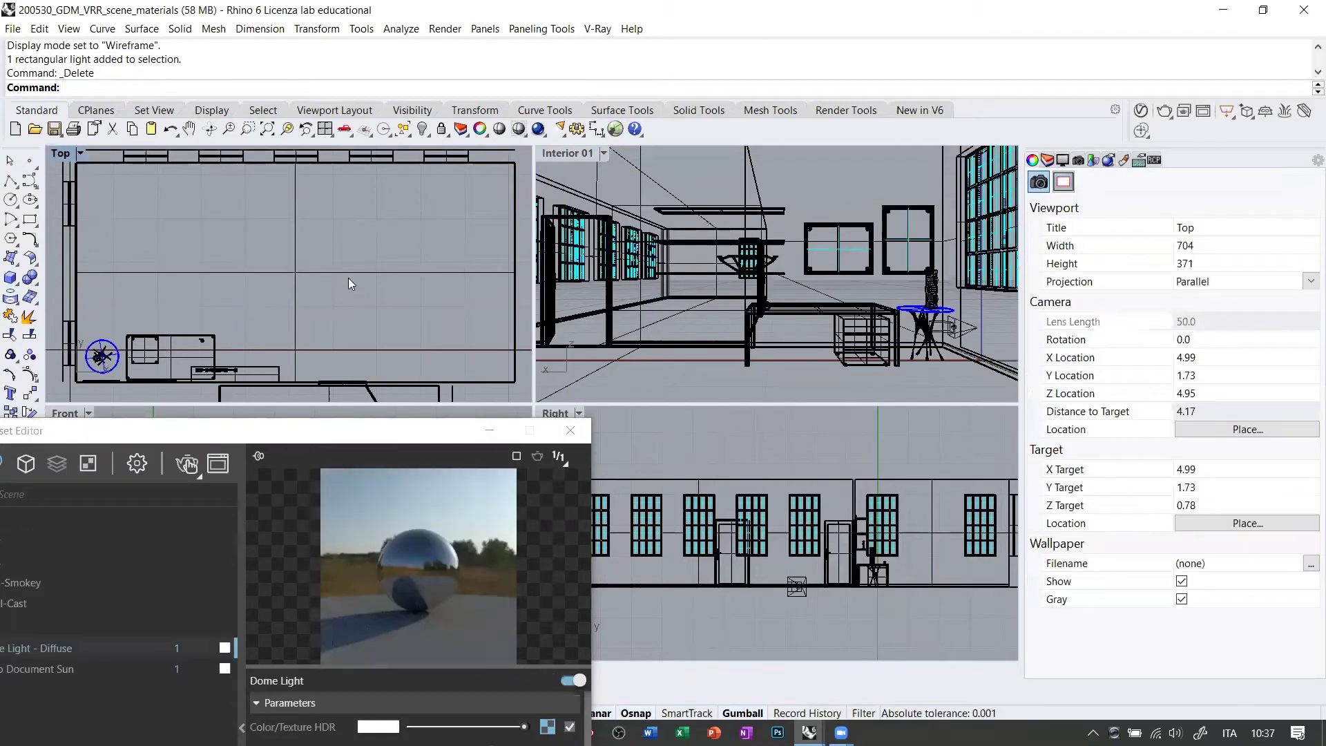
# Hide the V-Ray Infinite Plane.
pyautogui.scroll(-10, 340, 258)
pyautogui.click(199, 299)
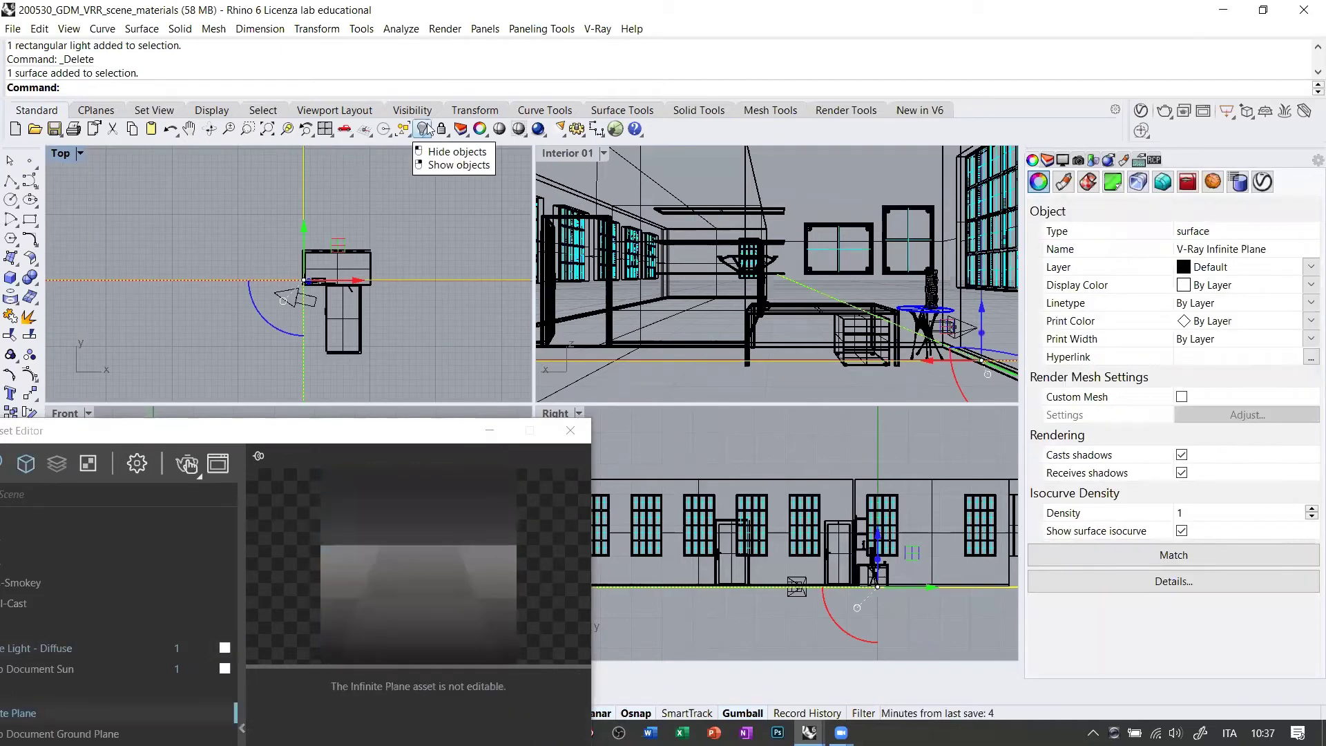
pyautogui.hotkey('ctrl', 'h')
# Isolate the floor surface together with the dome light.
pyautogui.moveTo(277, 309); pyautogui.dragTo(214, 309, button='right')
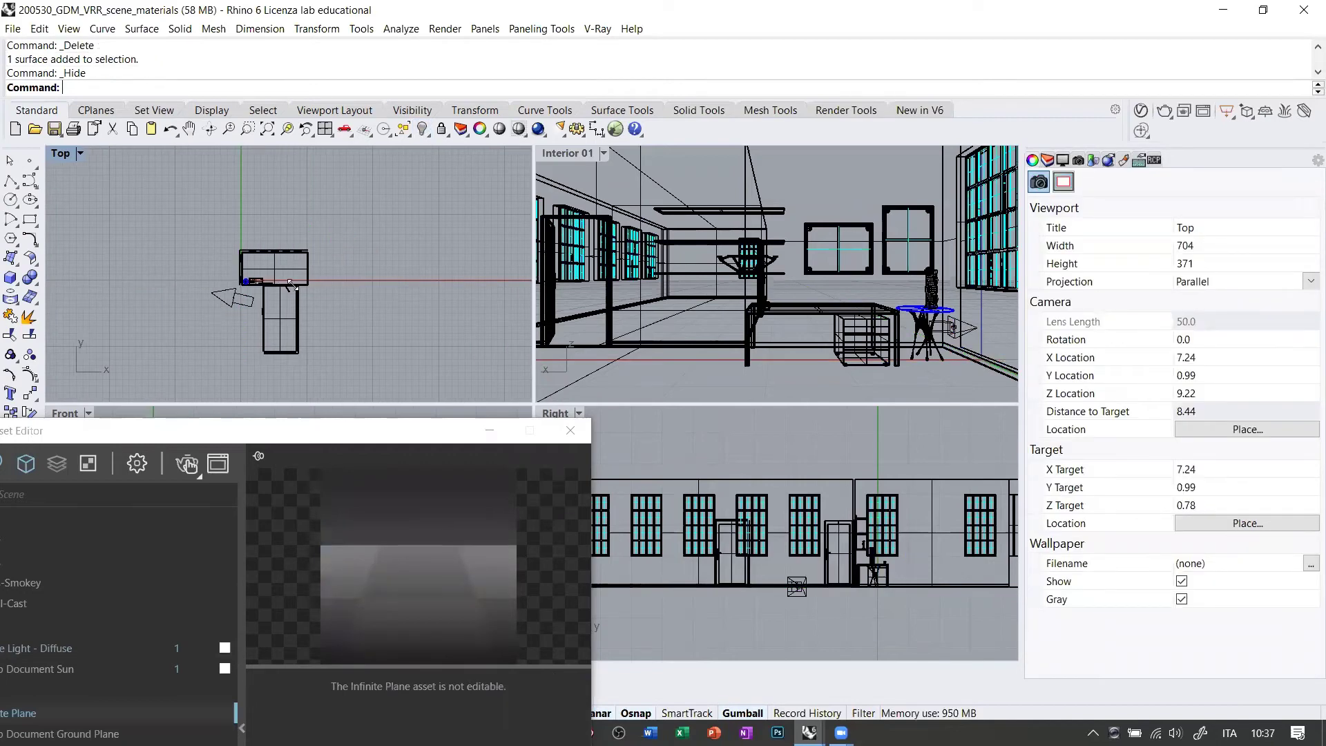
pyautogui.click(322, 337)
pyautogui.click(373, 328)
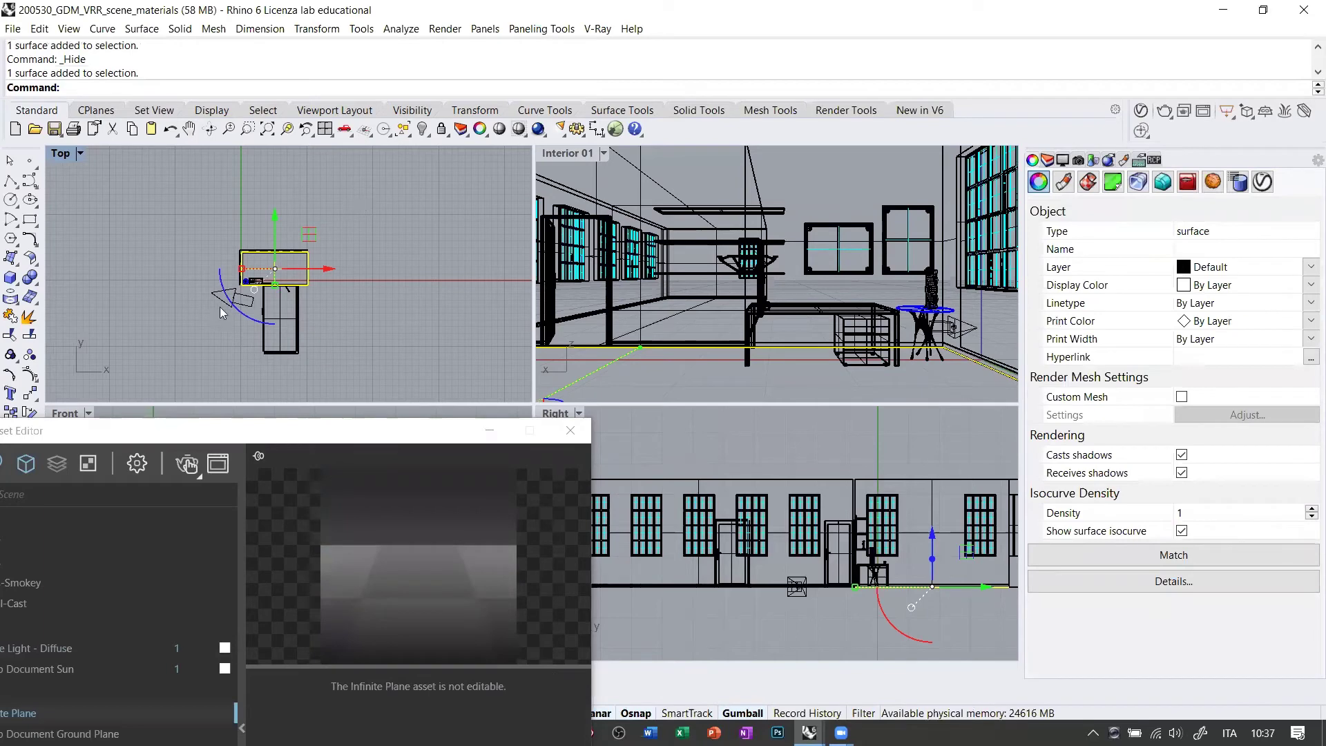
pyautogui.moveTo(212, 238); pyautogui.dragTo(243, 214, button='right')
pyautogui.keyDown('shift'); pyautogui.click(283, 268); pyautogui.keyUp('shift')
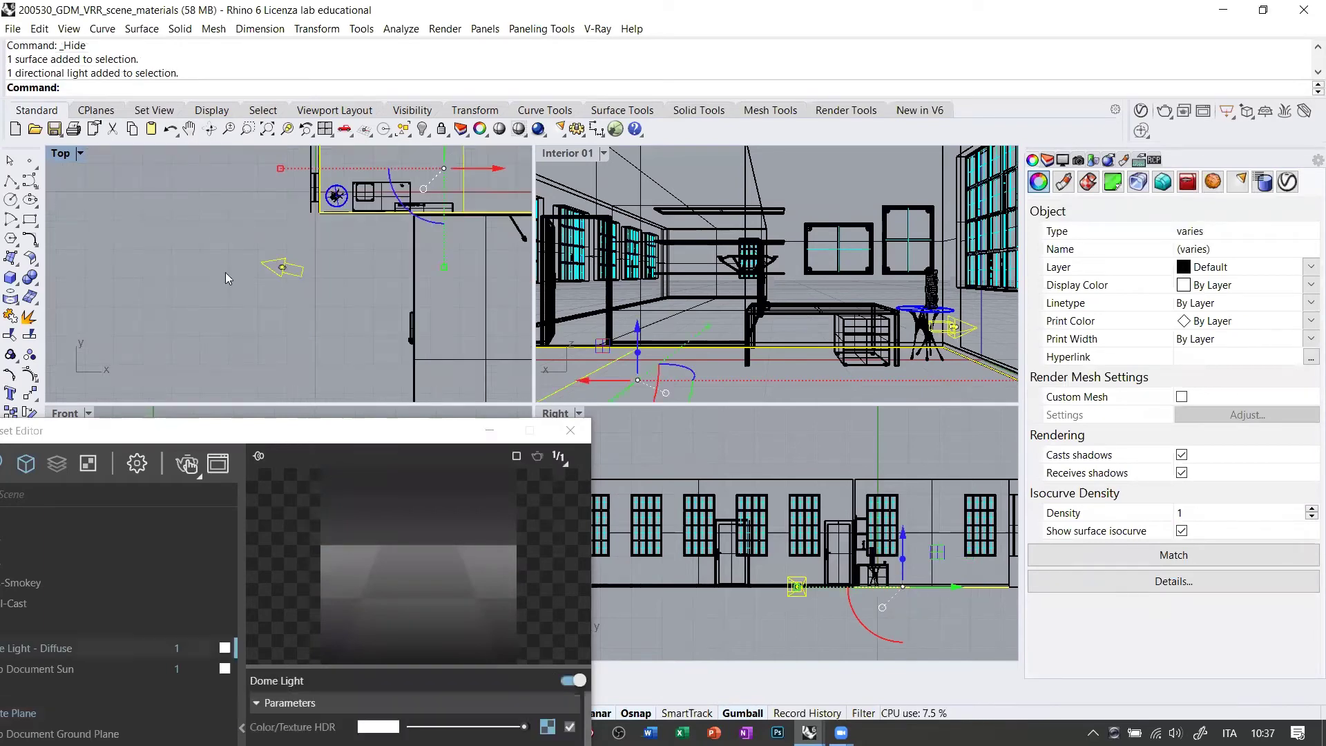
pyautogui.scroll(-3, 293, 183)
pyautogui.middleClick(269, 173)
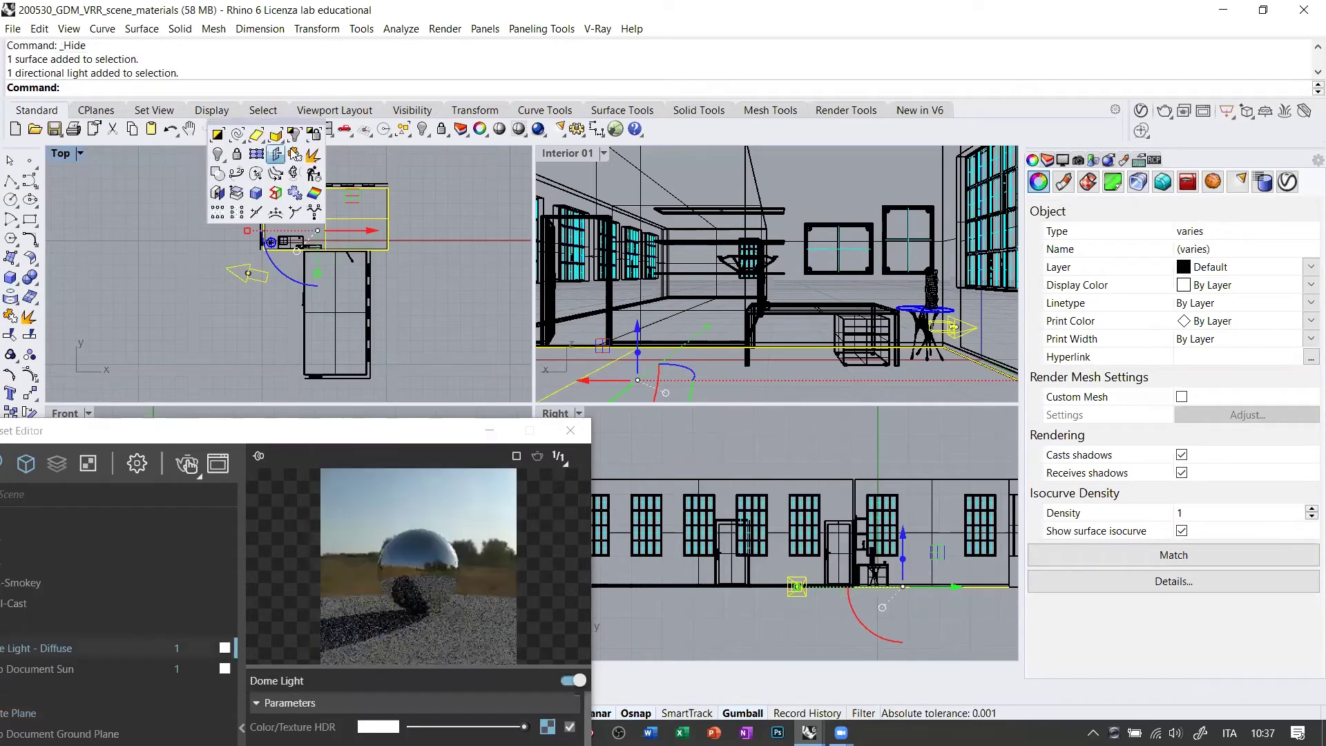
pyautogui.click(217, 153)
# Preview the isolated floor from above in the Interior 01 viewport with V-Ray Interactive display.
pyautogui.click(697, 249)
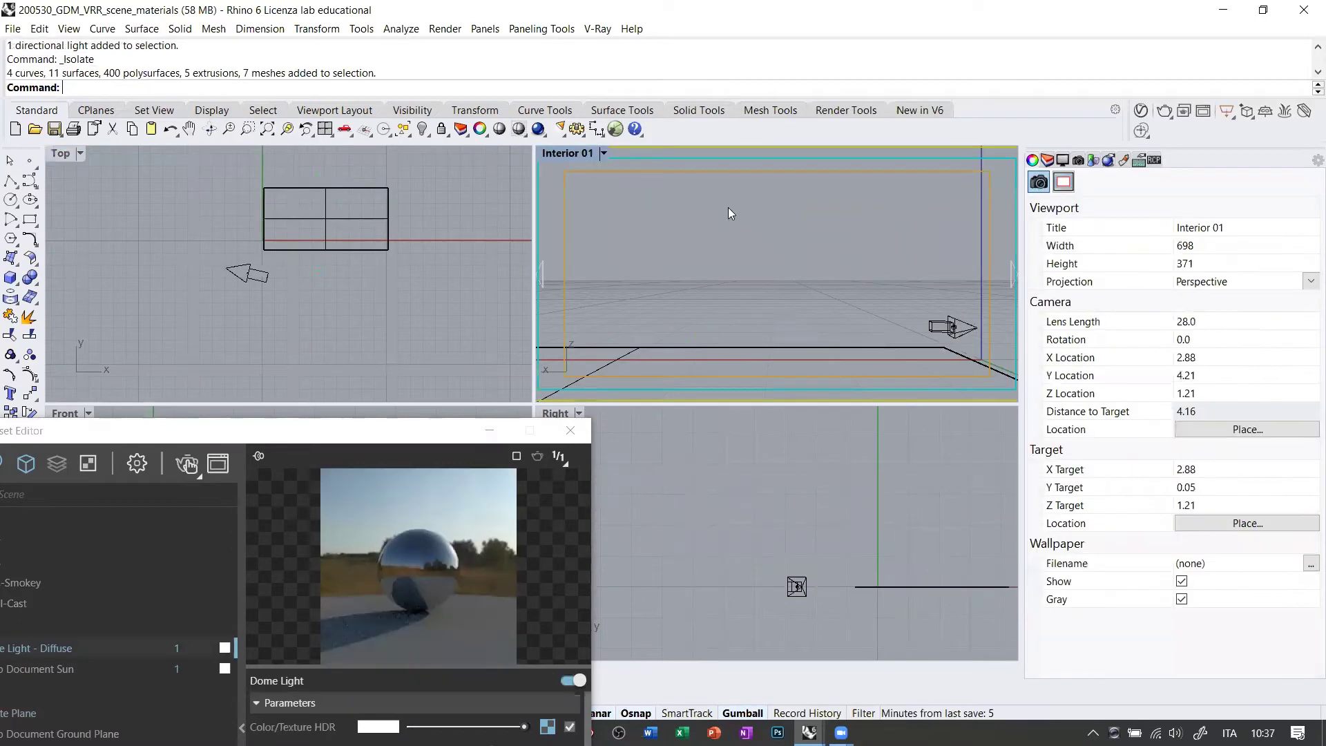
pyautogui.press('Home')
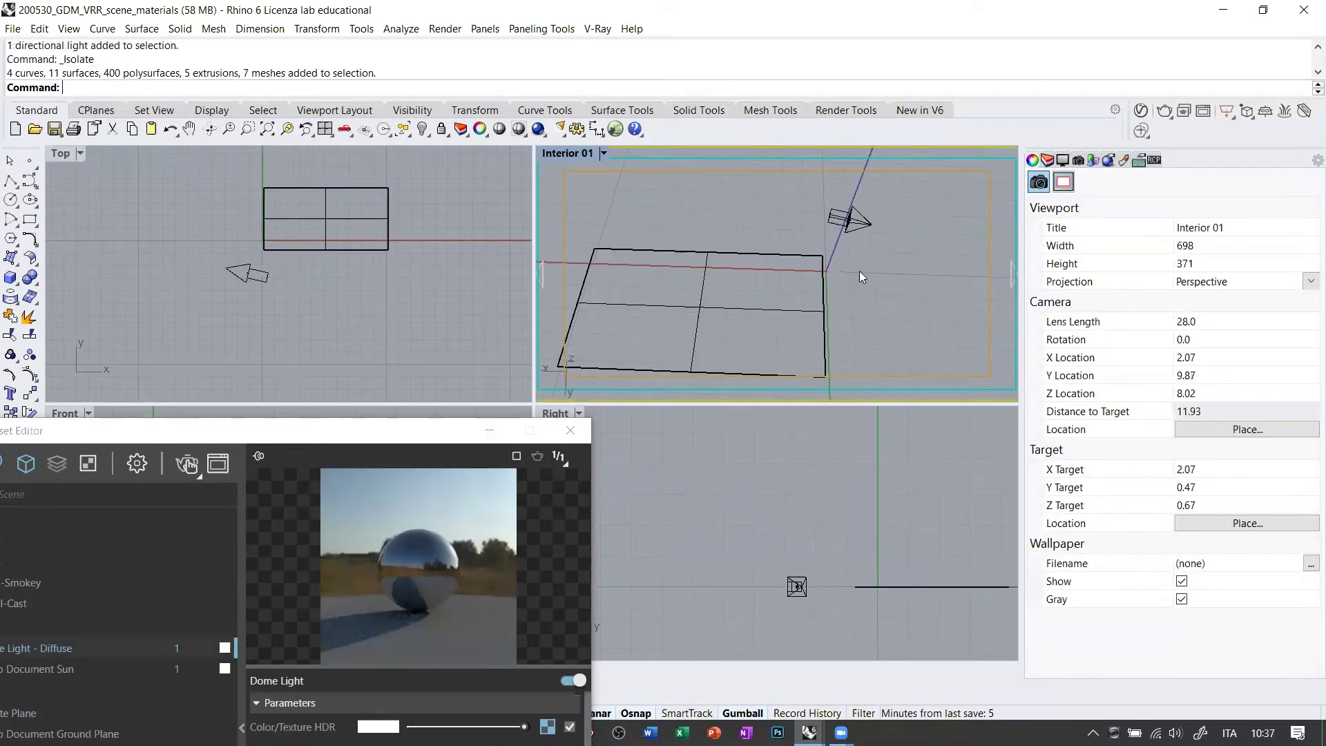
pyautogui.press('Home')
pyautogui.press('Home')
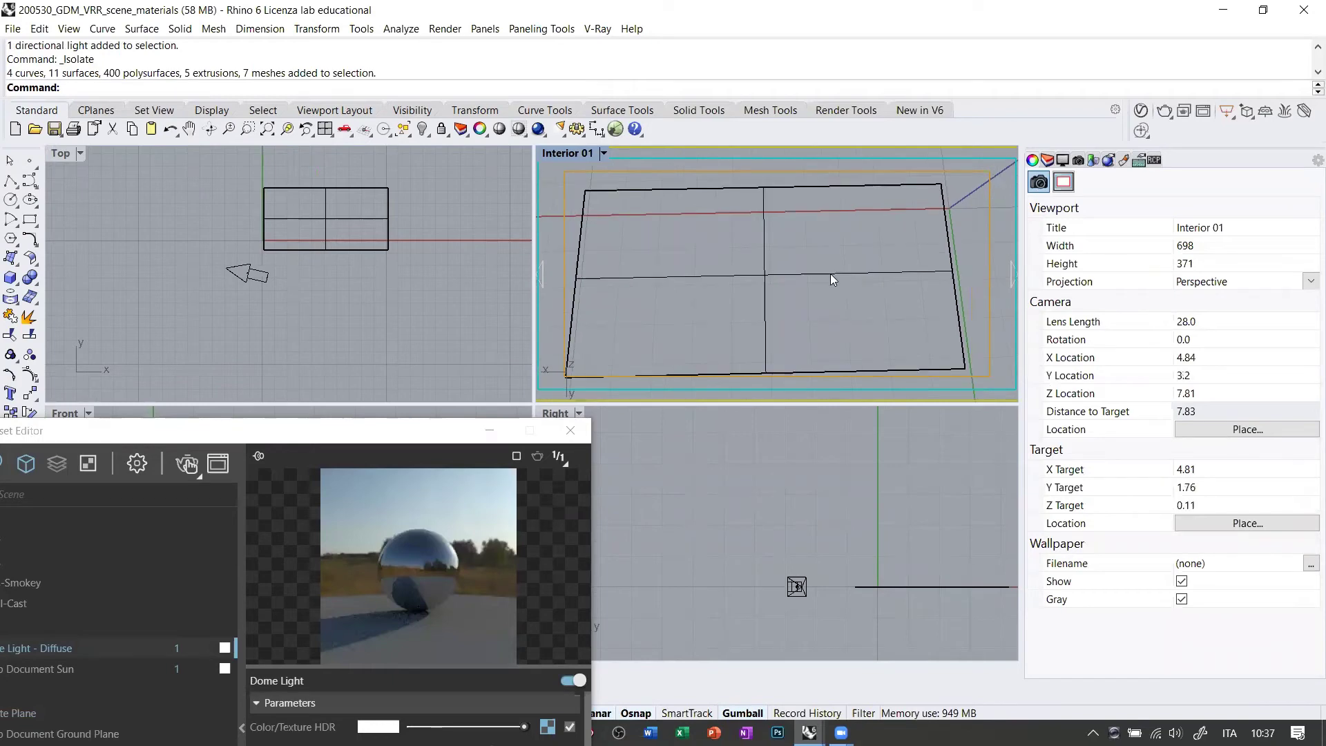
pyautogui.press('Home')
pyautogui.click(602, 153)
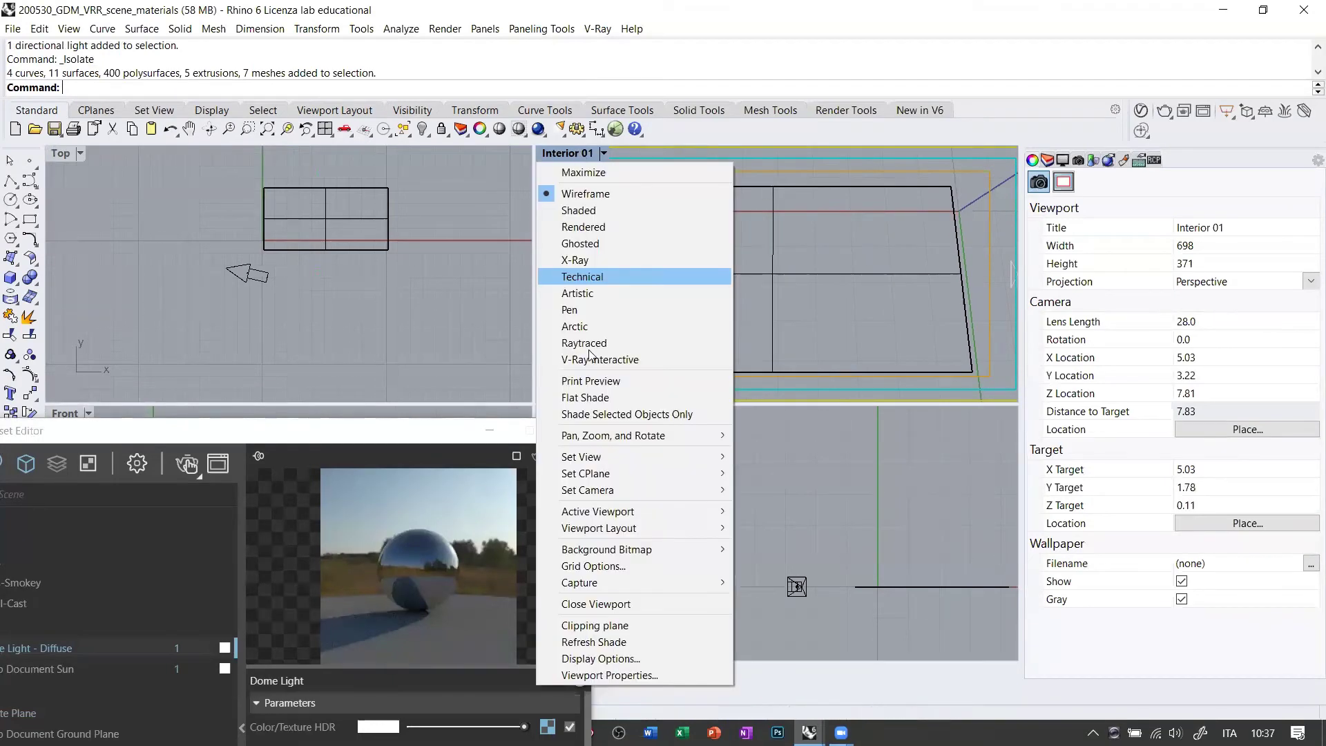
pyautogui.click(593, 353)
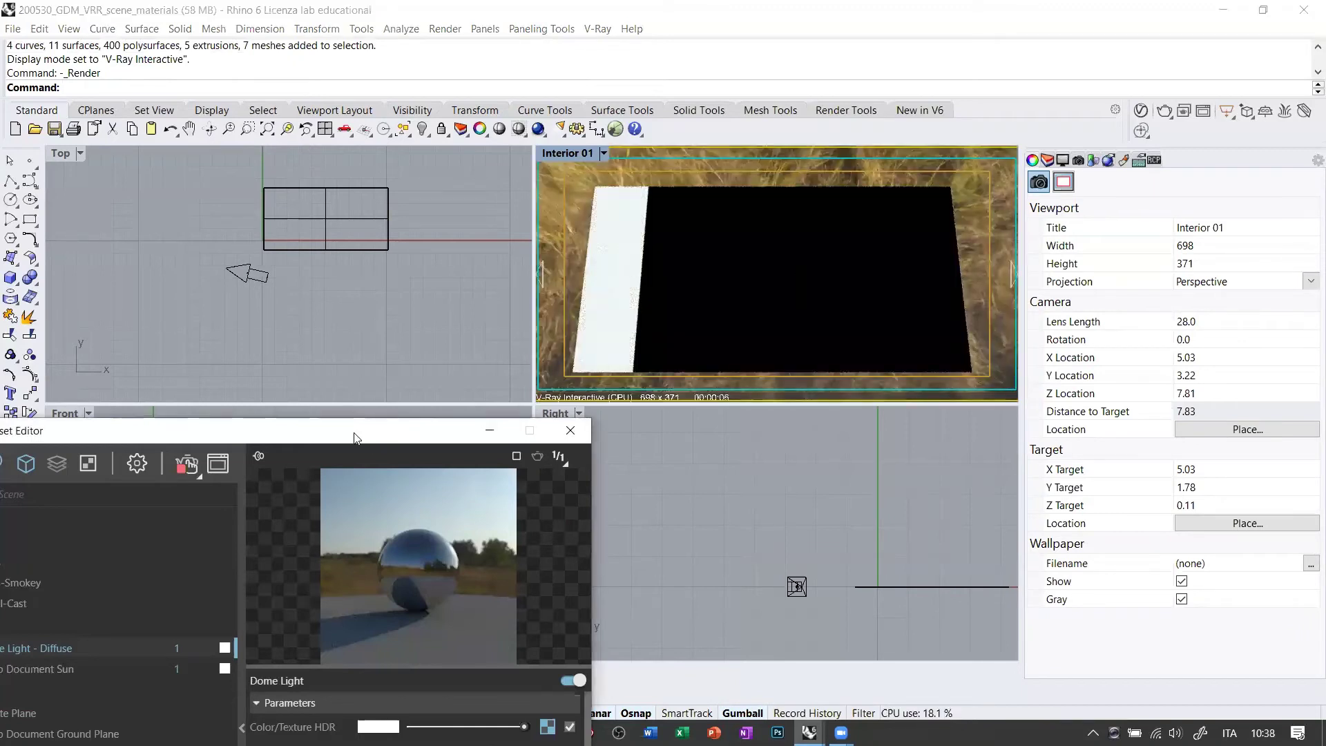
# Open the Floor material's settings and remove texture mapping channel 1 from the floor surface.
pyautogui.moveTo(354, 438); pyautogui.dragTo(433, 120)
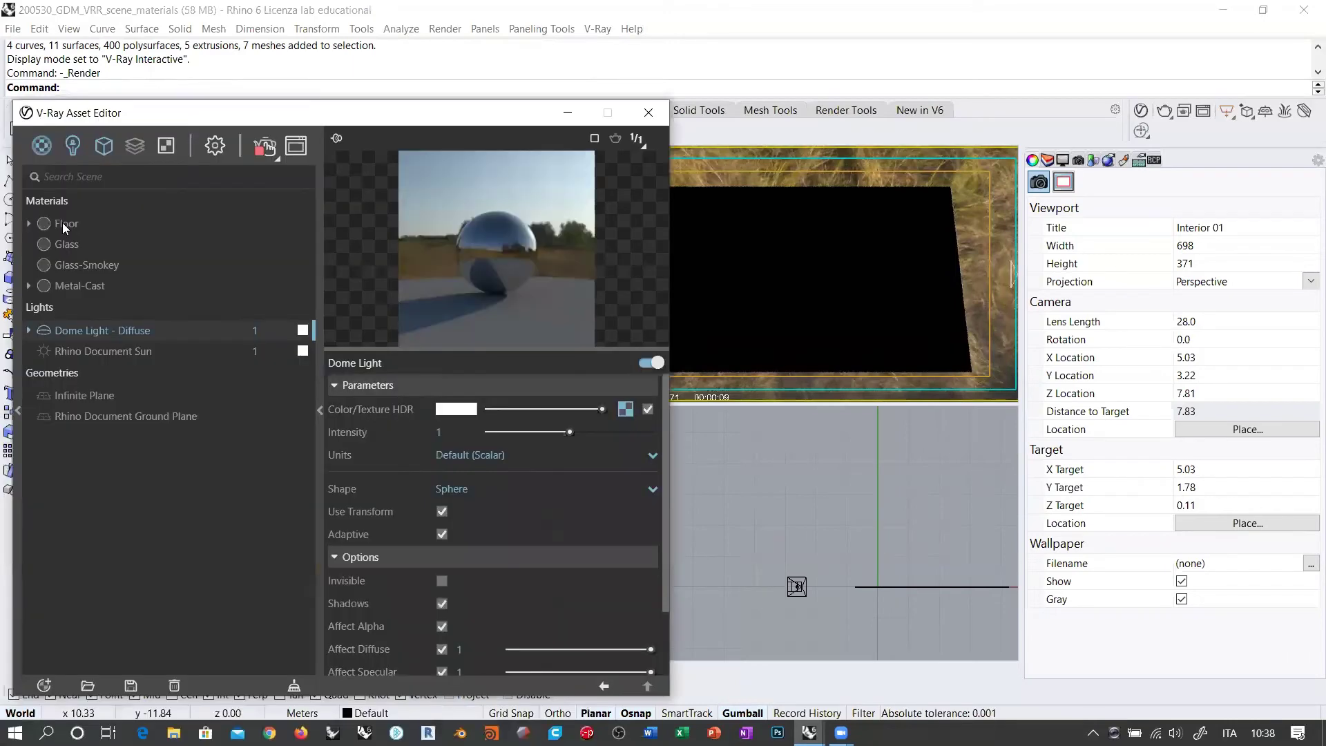
pyautogui.click(66, 223)
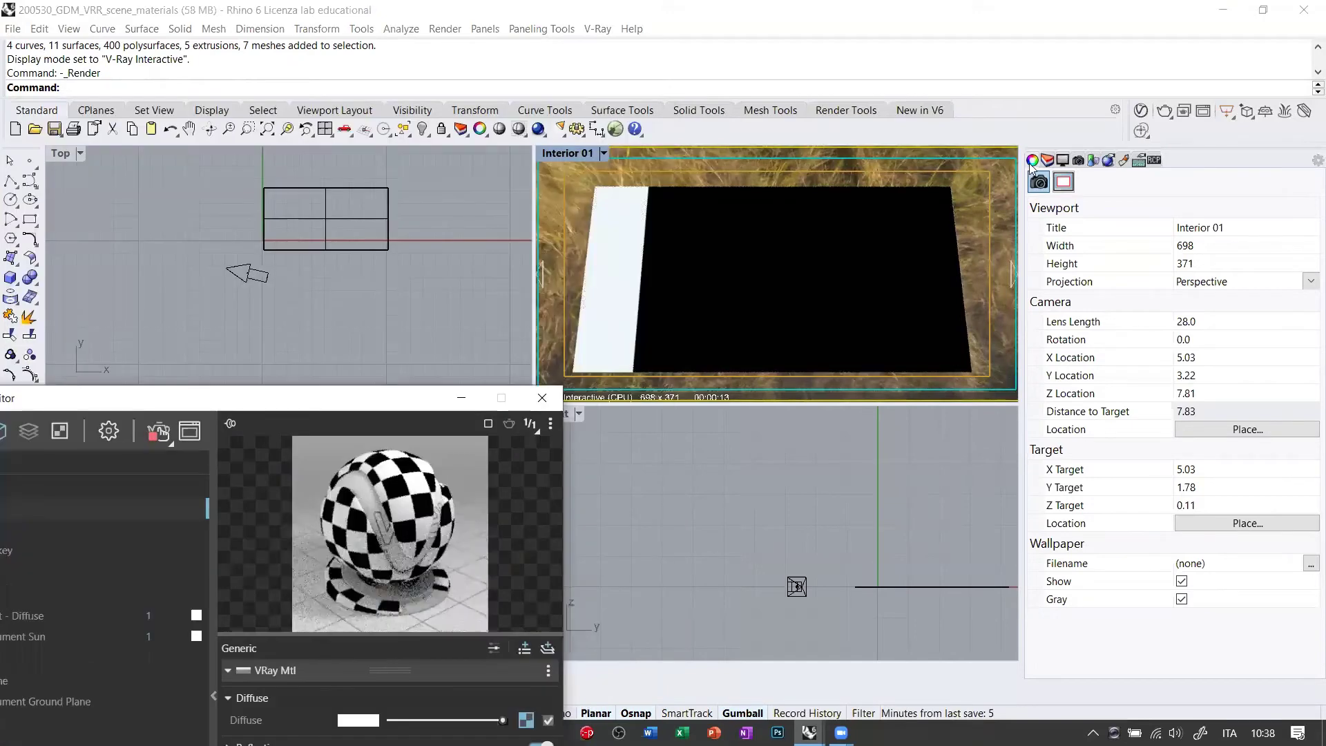
pyautogui.click(1031, 162)
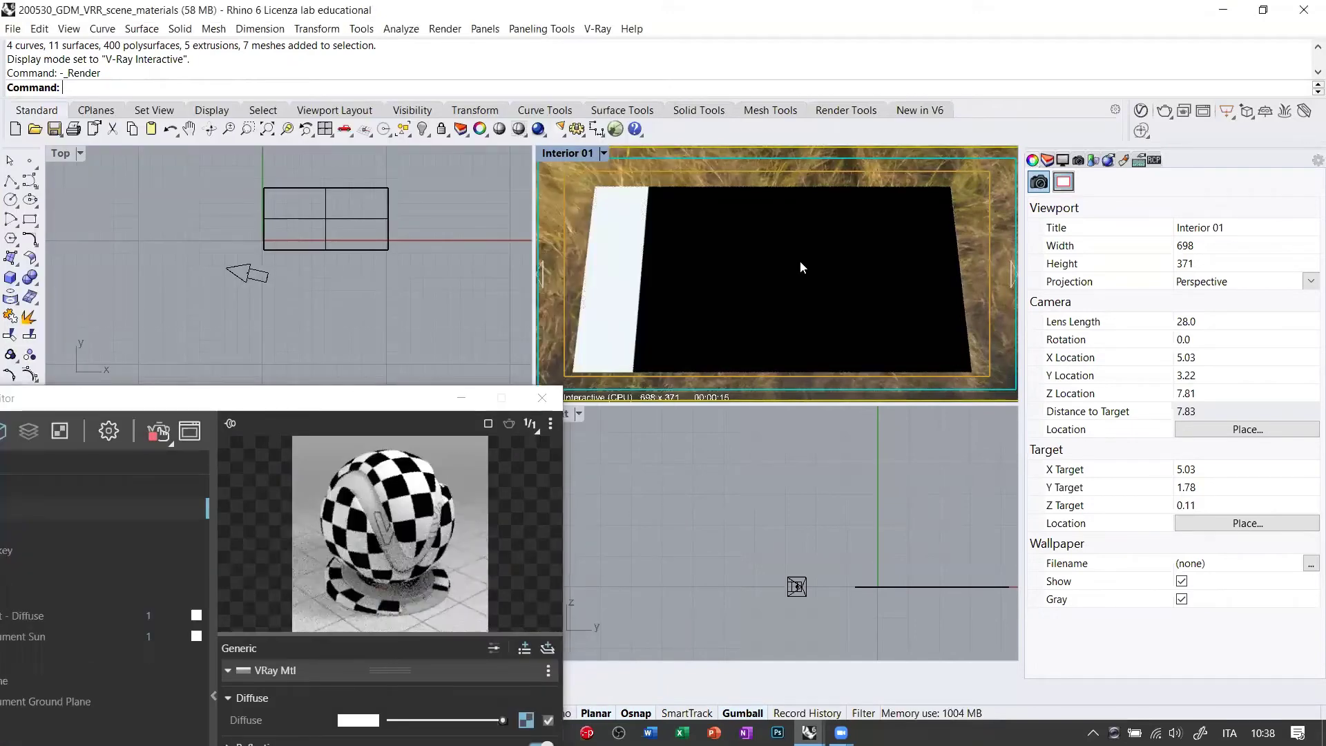
pyautogui.click(1089, 183)
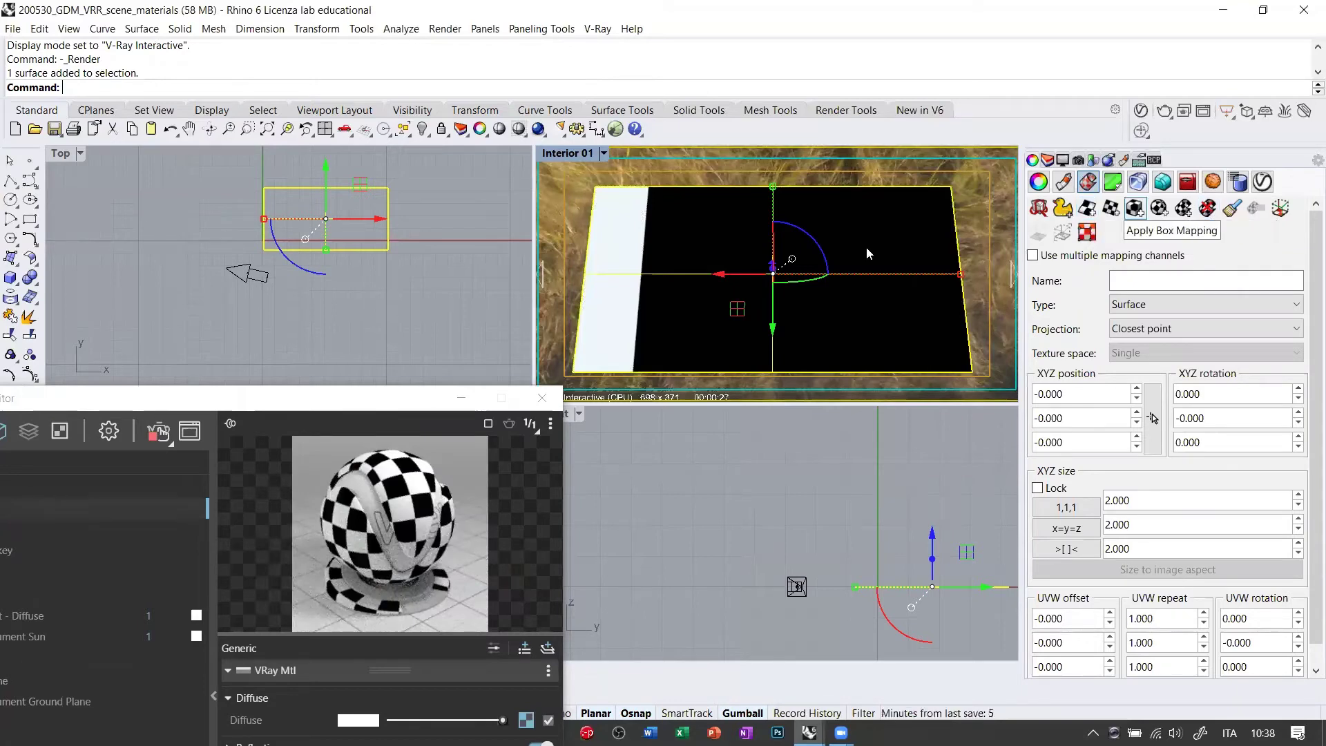
pyautogui.click(1207, 212)
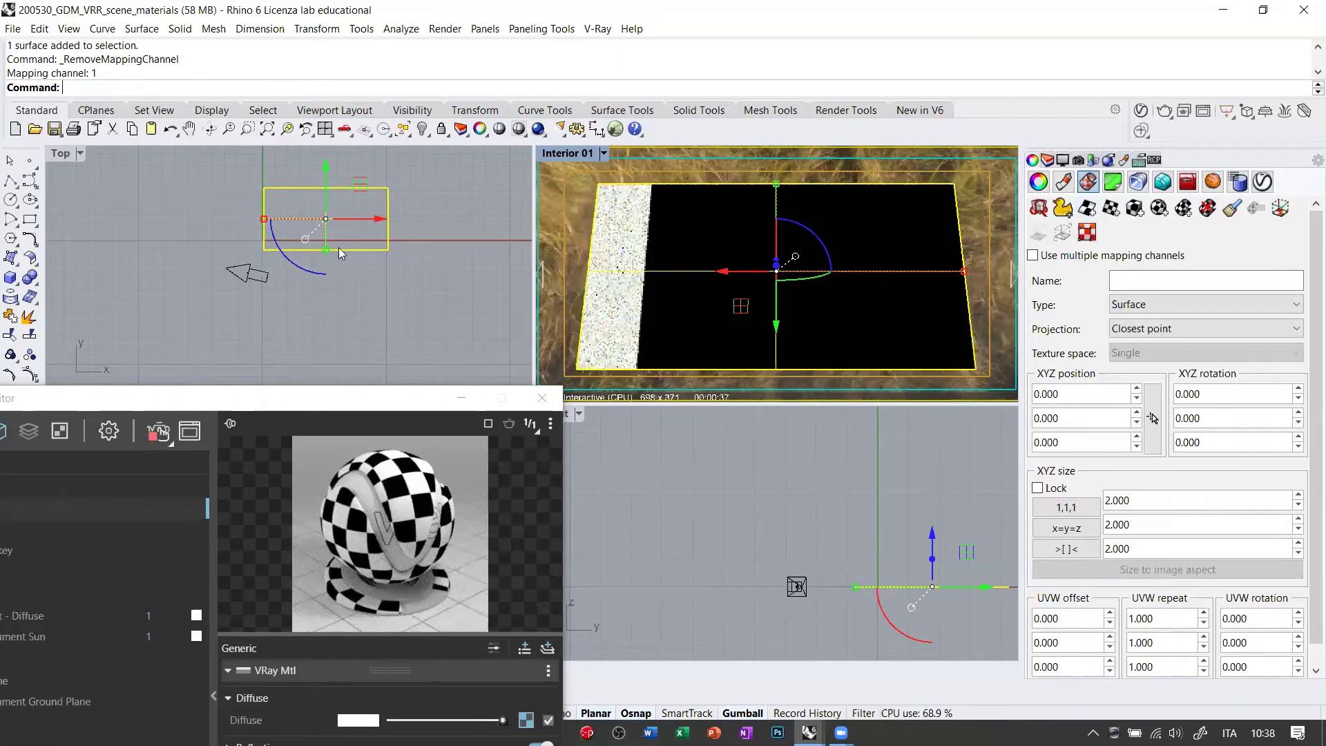
# Stop the interactive preview with Wireframe display and show the floor in the Interior 01 viewport in Rendered display.
pyautogui.scroll(4, 377, 184)
pyautogui.moveTo(377, 184); pyautogui.dragTo(352, 262, button='right')
pyautogui.scroll(4, 352, 263)
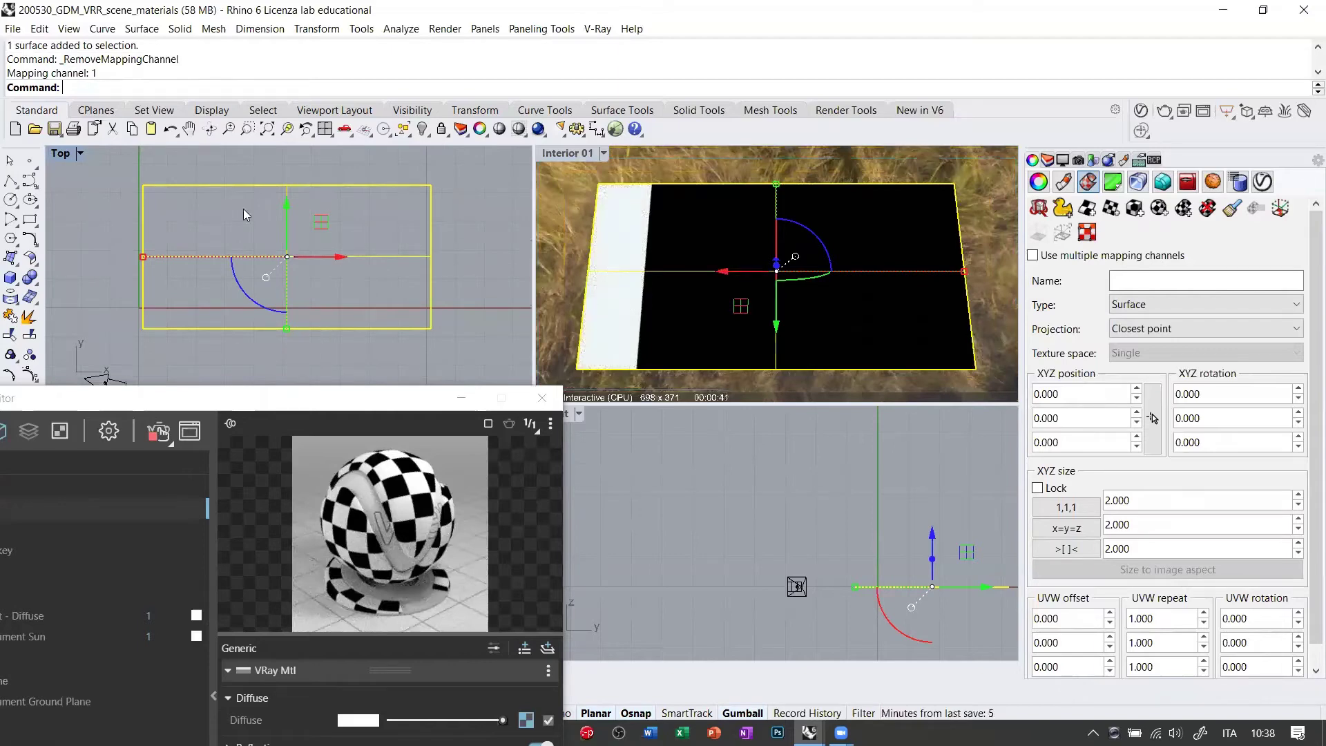
pyautogui.click(592, 154)
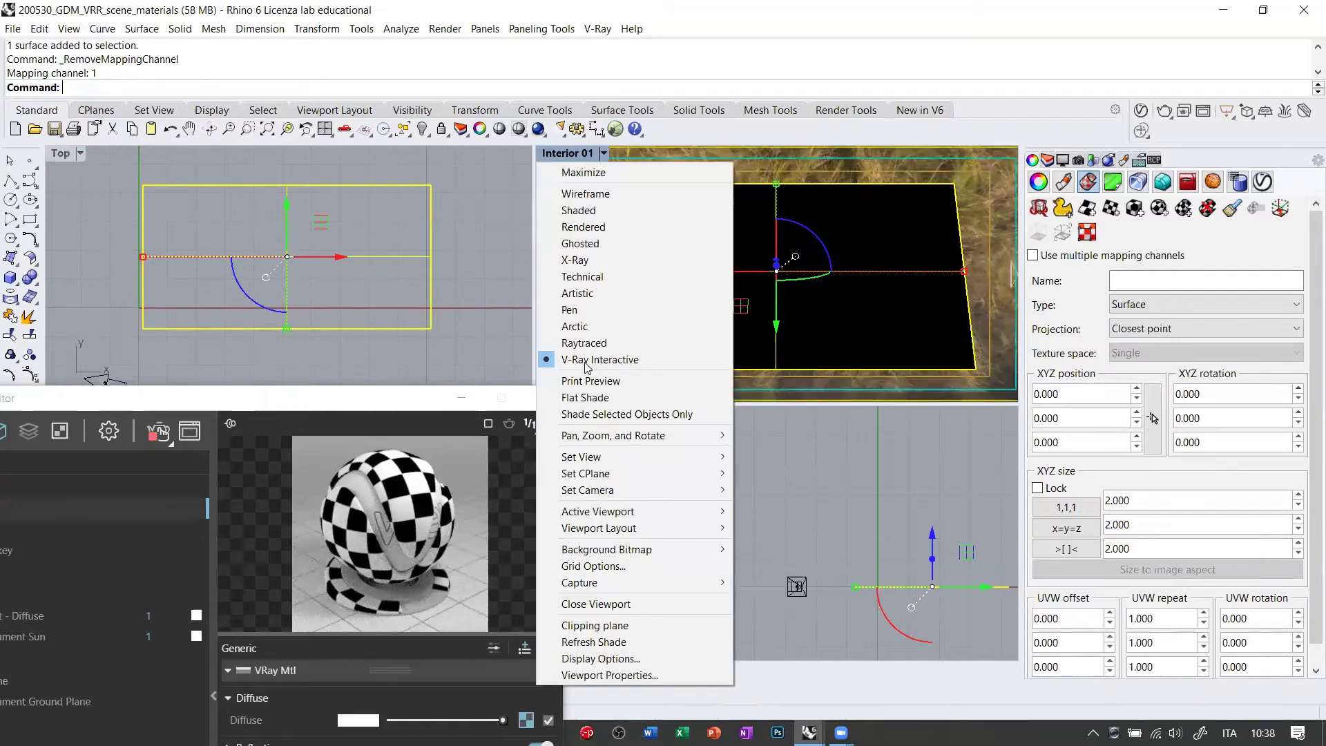
pyautogui.click(586, 360)
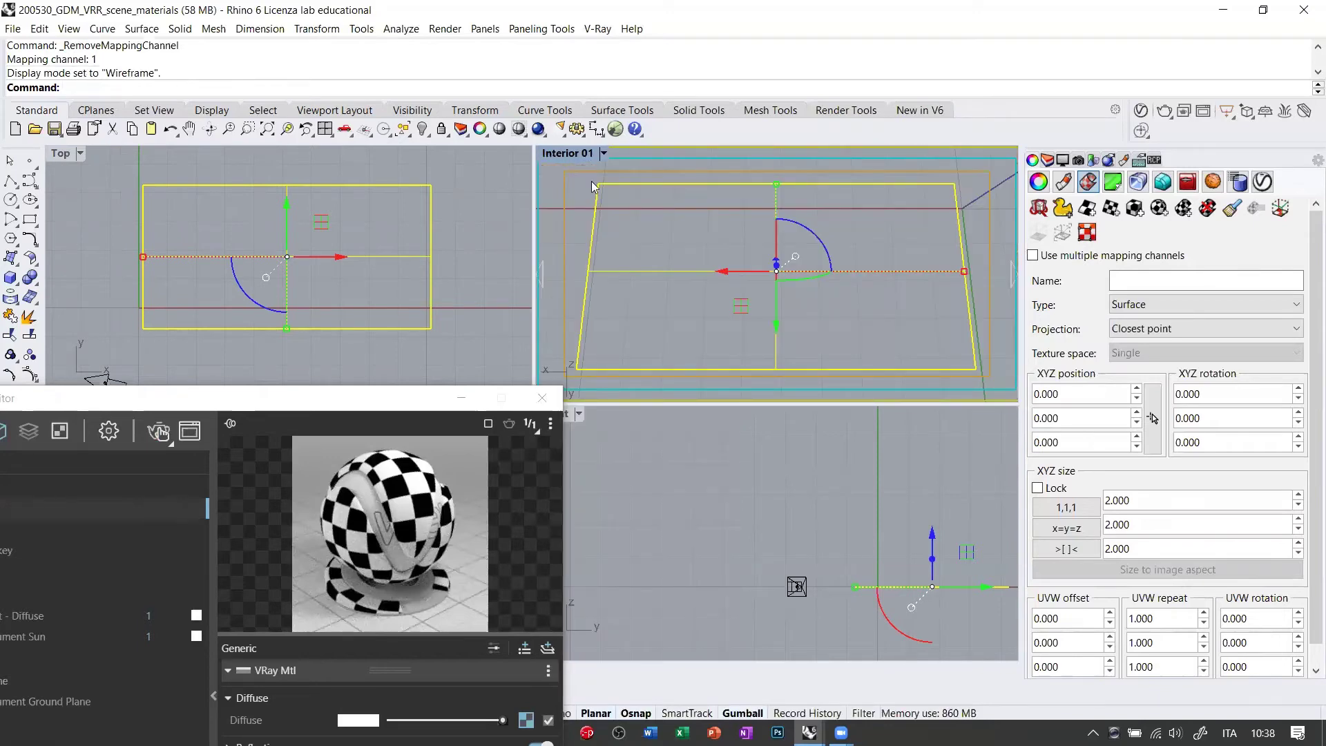
pyautogui.click(574, 154)
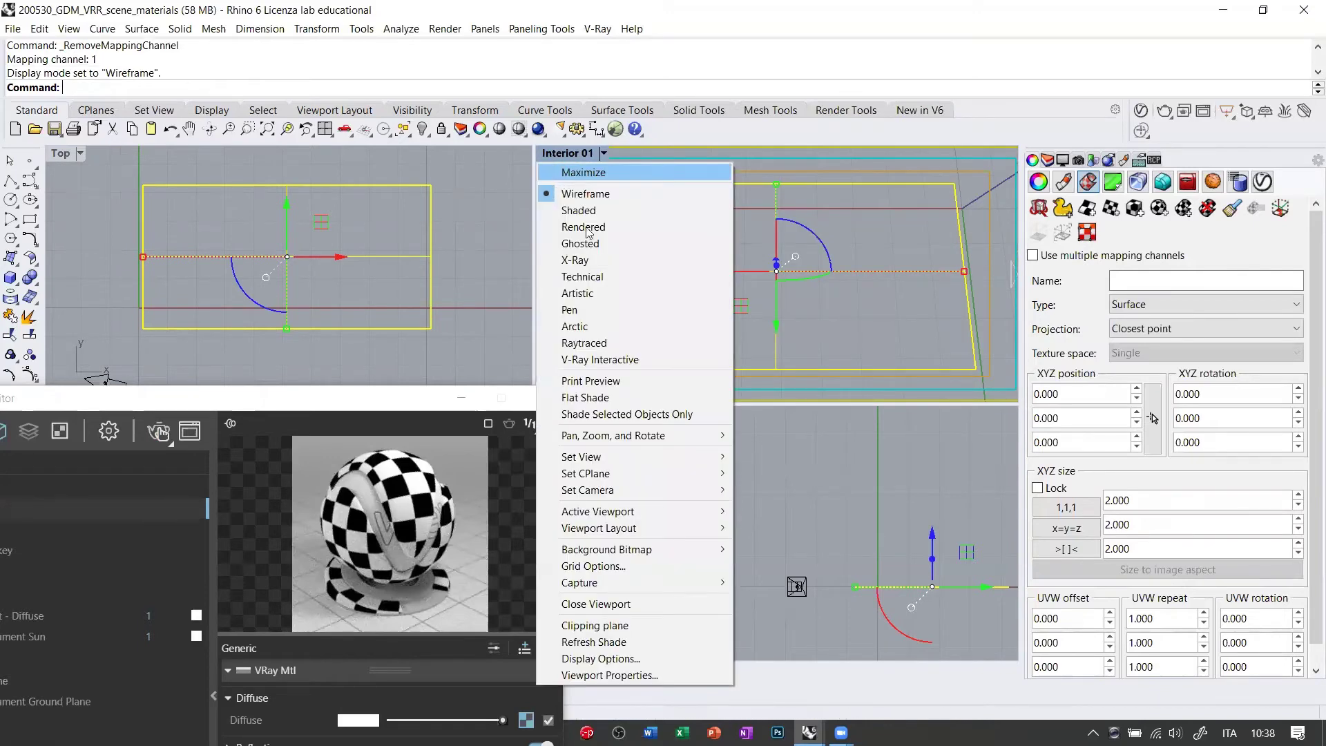
pyautogui.click(711, 226)
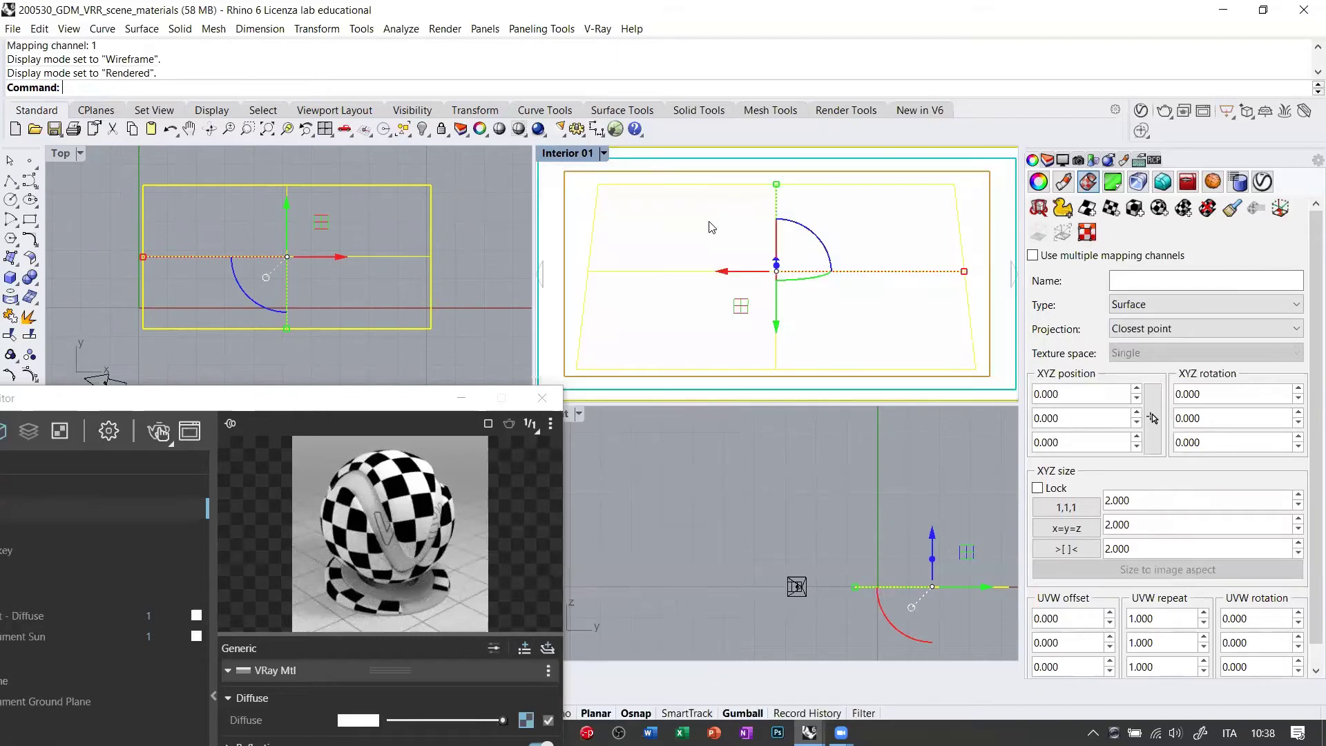
# Show the isolated floor in Raytraced display in the Interior 01 viewport.
pyautogui.click(574, 154)
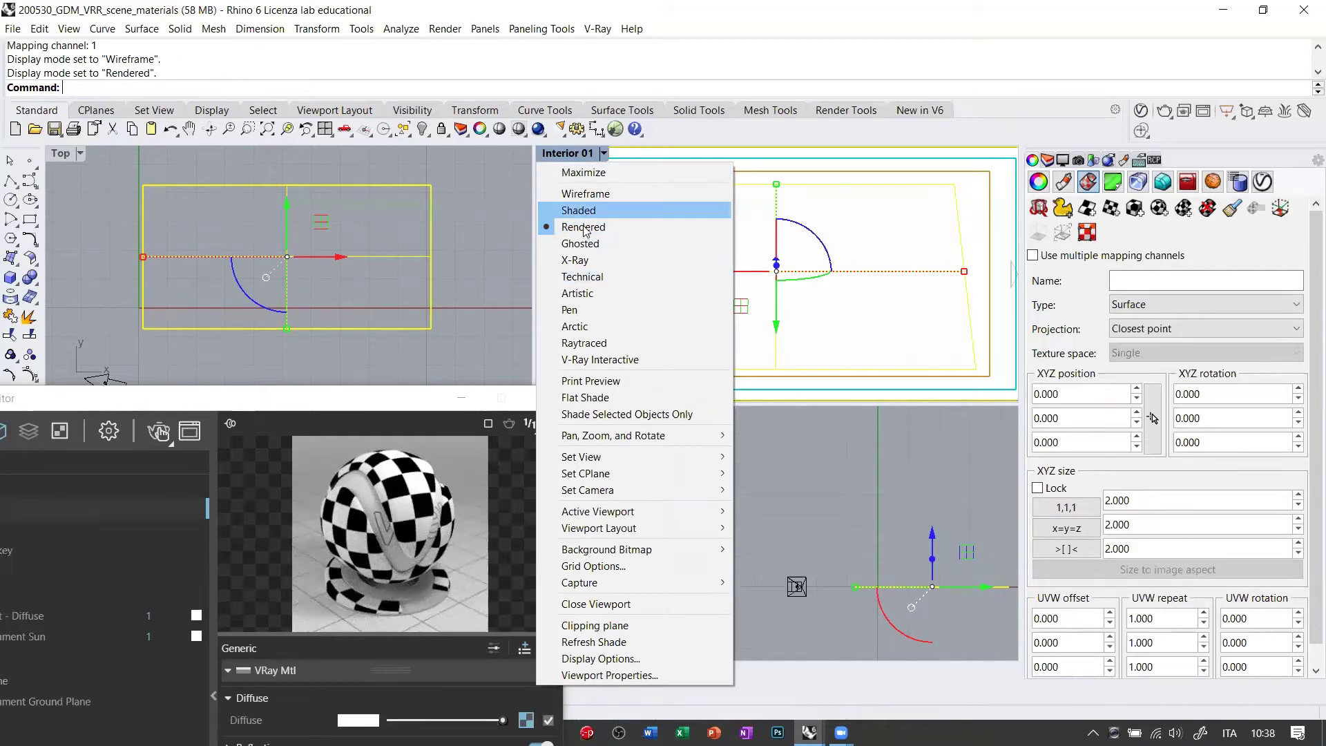
pyautogui.click(598, 343)
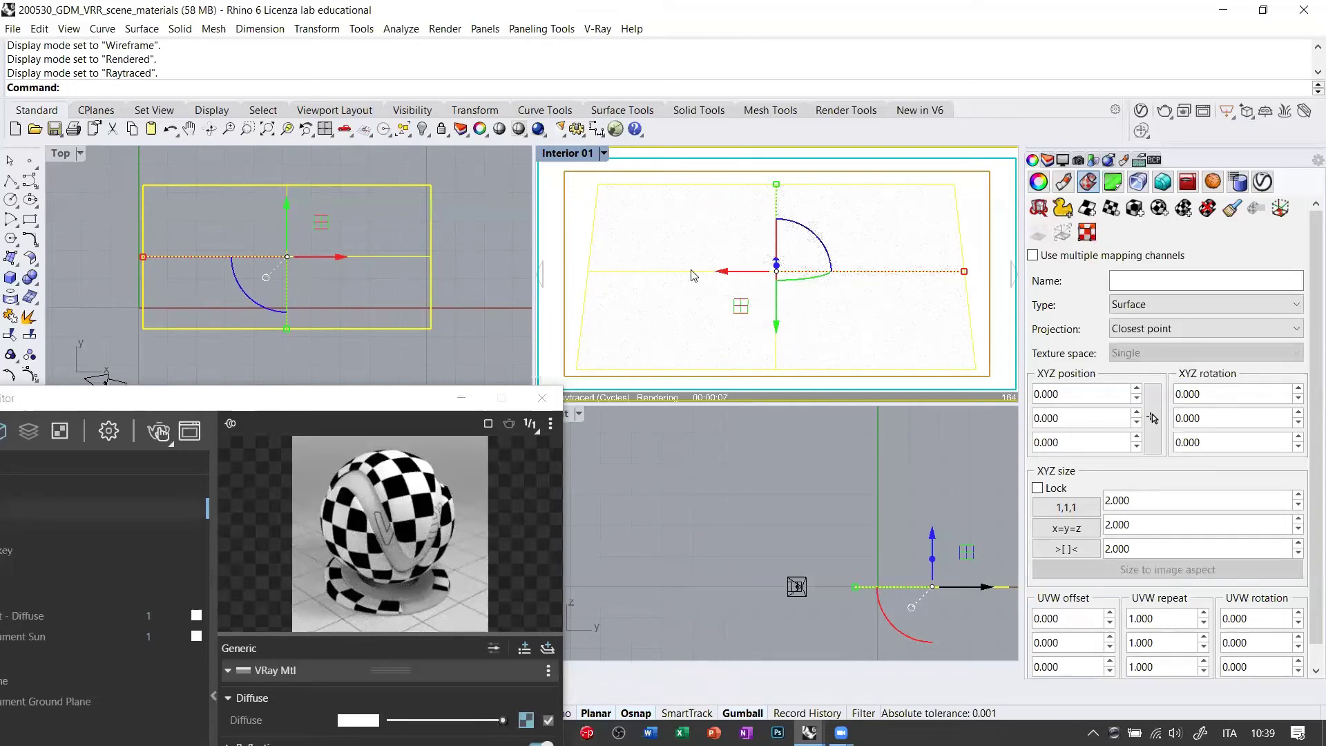
# Set the Interior 01 viewport to V-Ray Interactive display and open the Floor material's diffuse Checker texture settings.
pyautogui.click(586, 153)
pyautogui.click(662, 354)
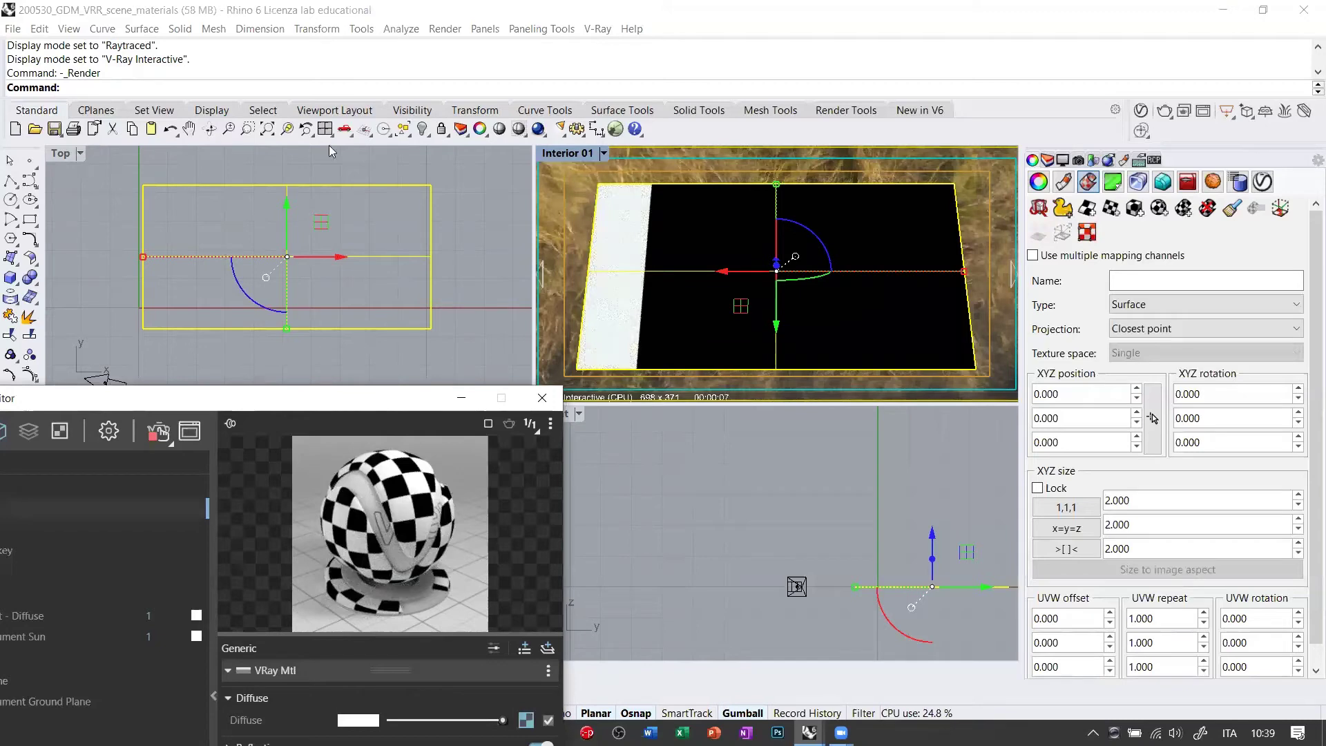
pyautogui.moveTo(325, 398); pyautogui.dragTo(319, 102)
pyautogui.click(521, 424)
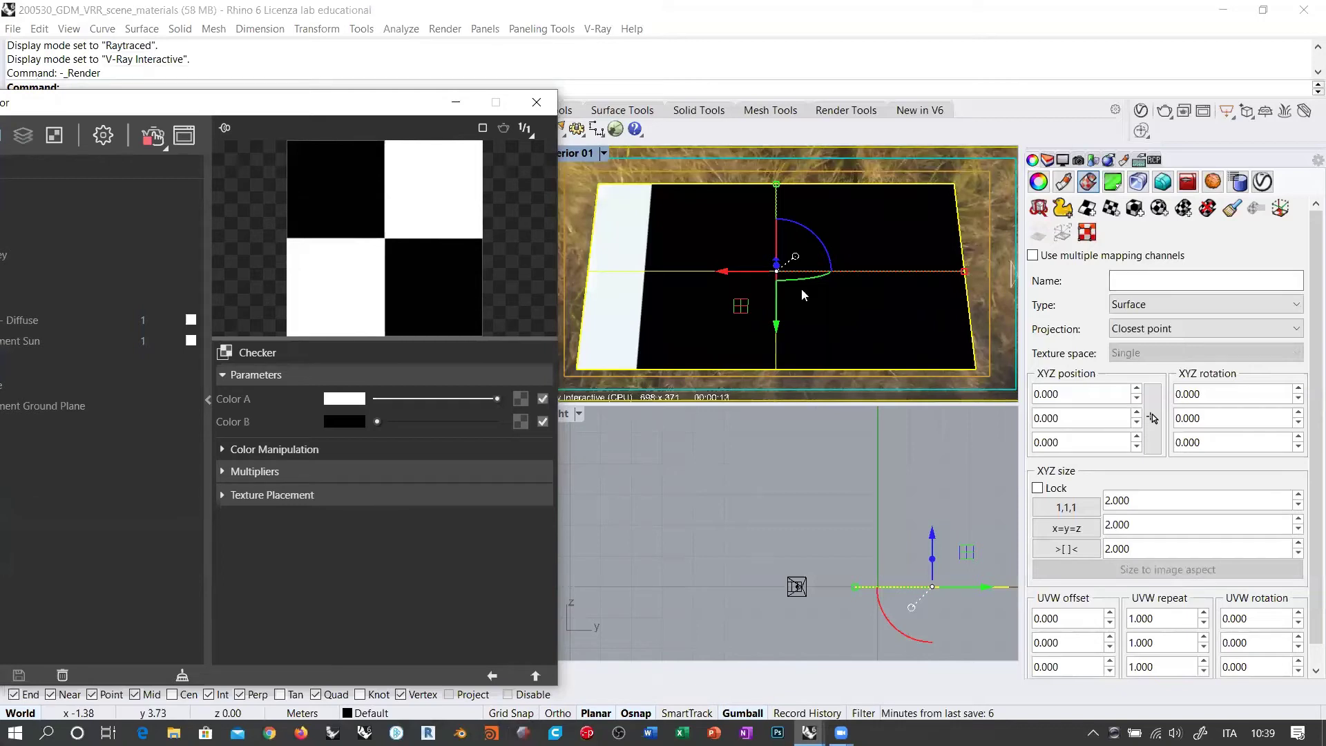
# Apply planar UV mapping to the floor surface, with the mapping plane spanning between two opposite corners of the floor.
pyautogui.click(1087, 209)
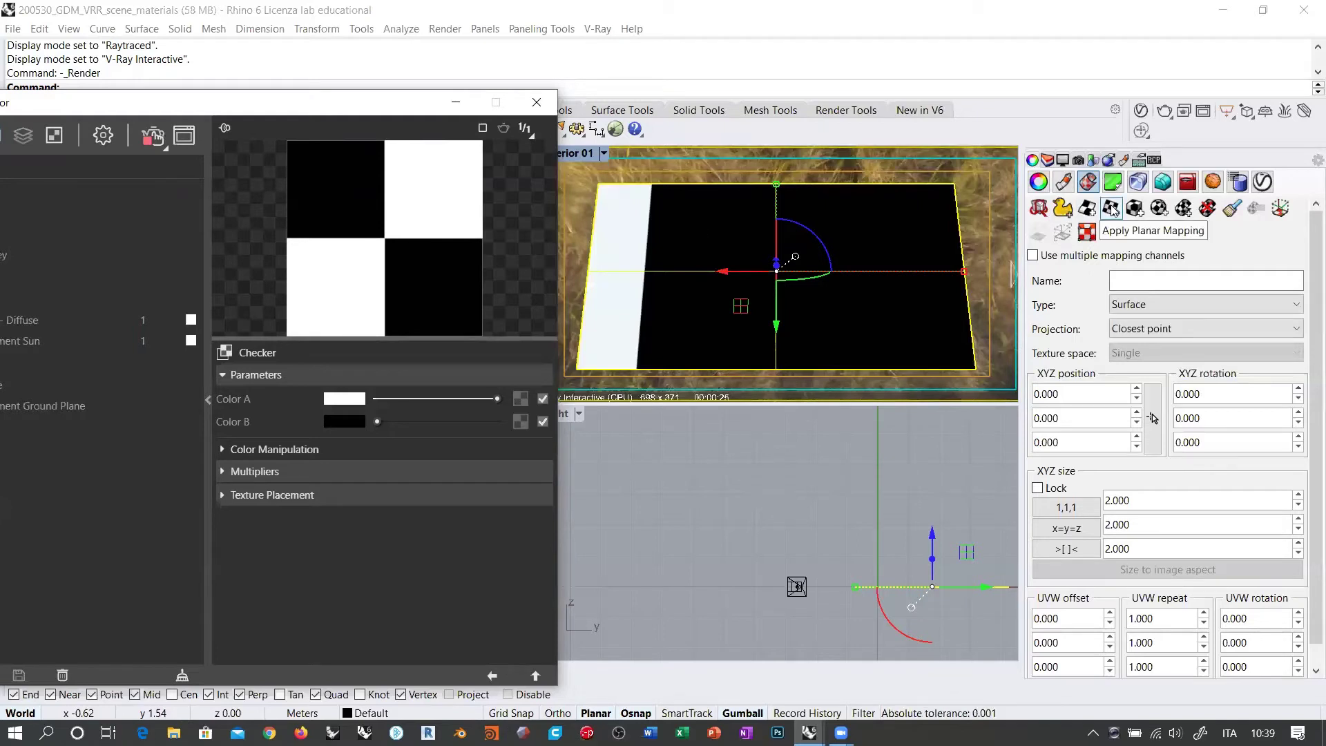
pyautogui.click(1071, 222)
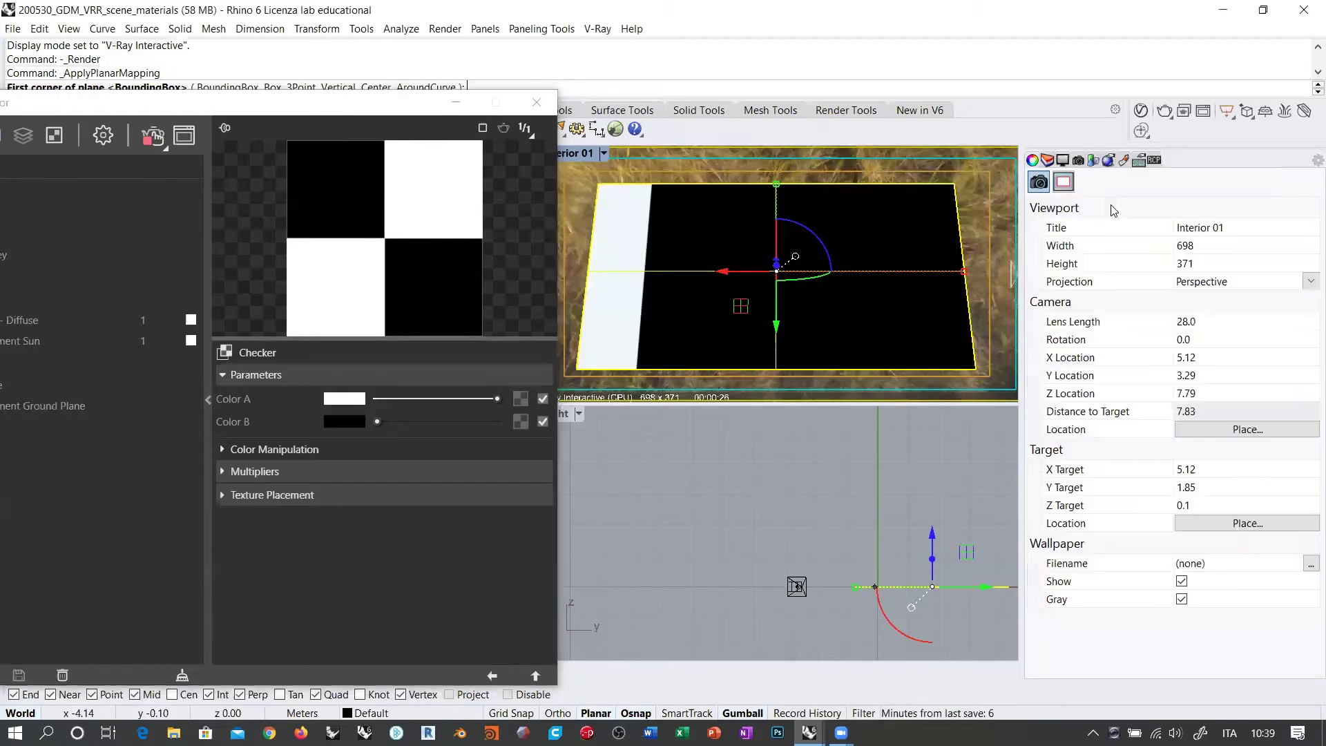
pyautogui.click(237, 222)
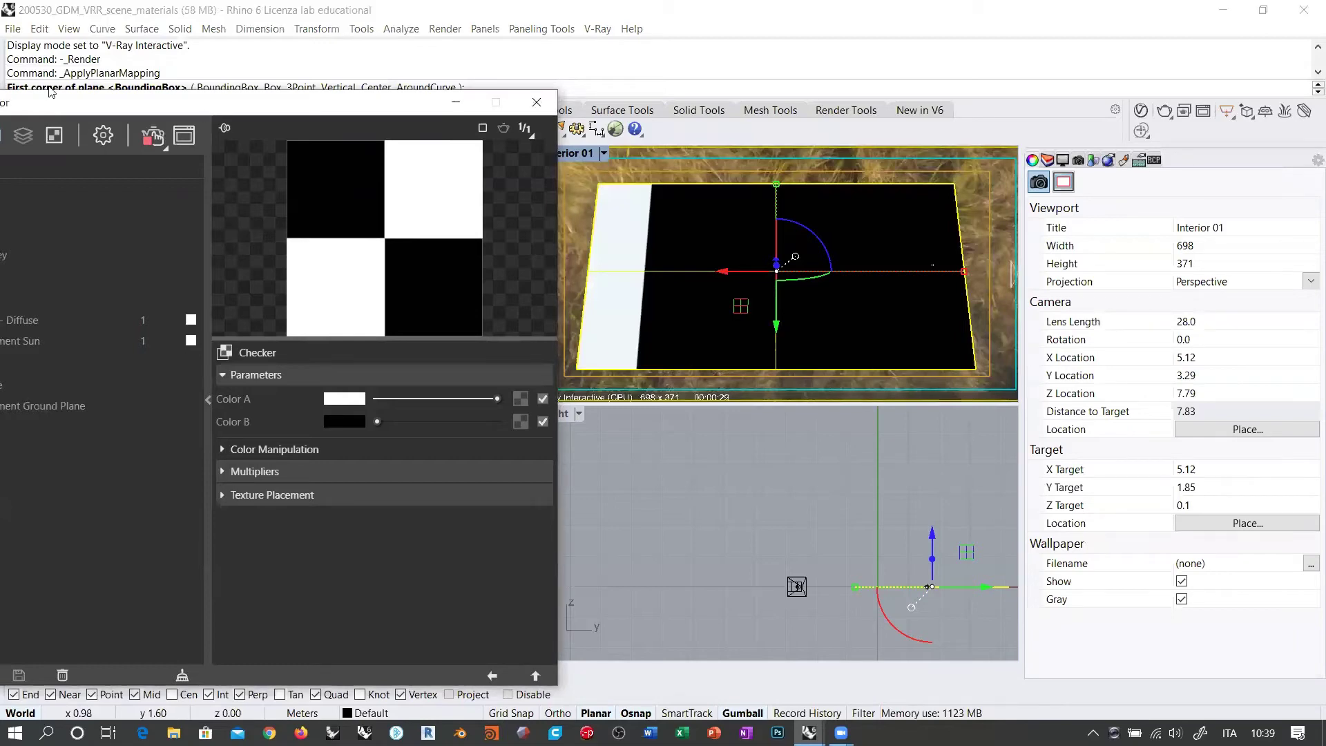
pyautogui.moveTo(202, 110); pyautogui.dragTo(200, 219)
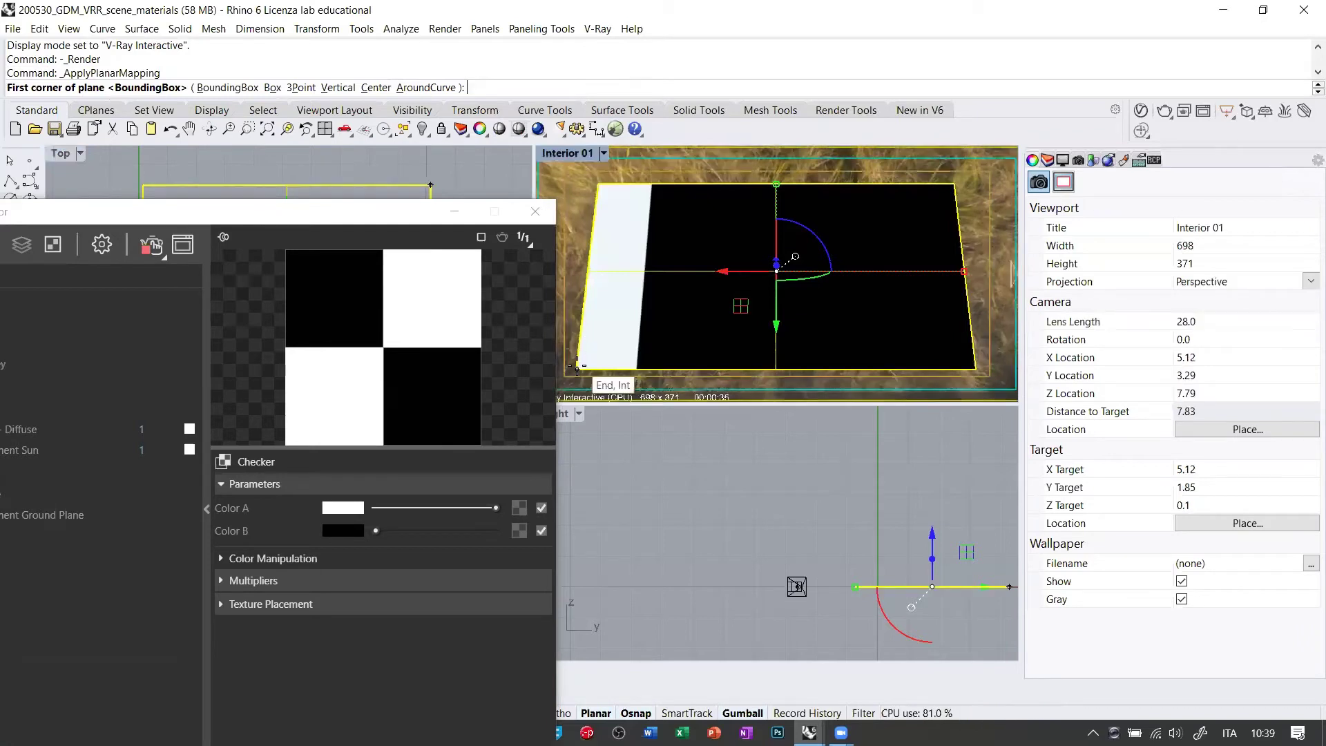
pyautogui.click(577, 368)
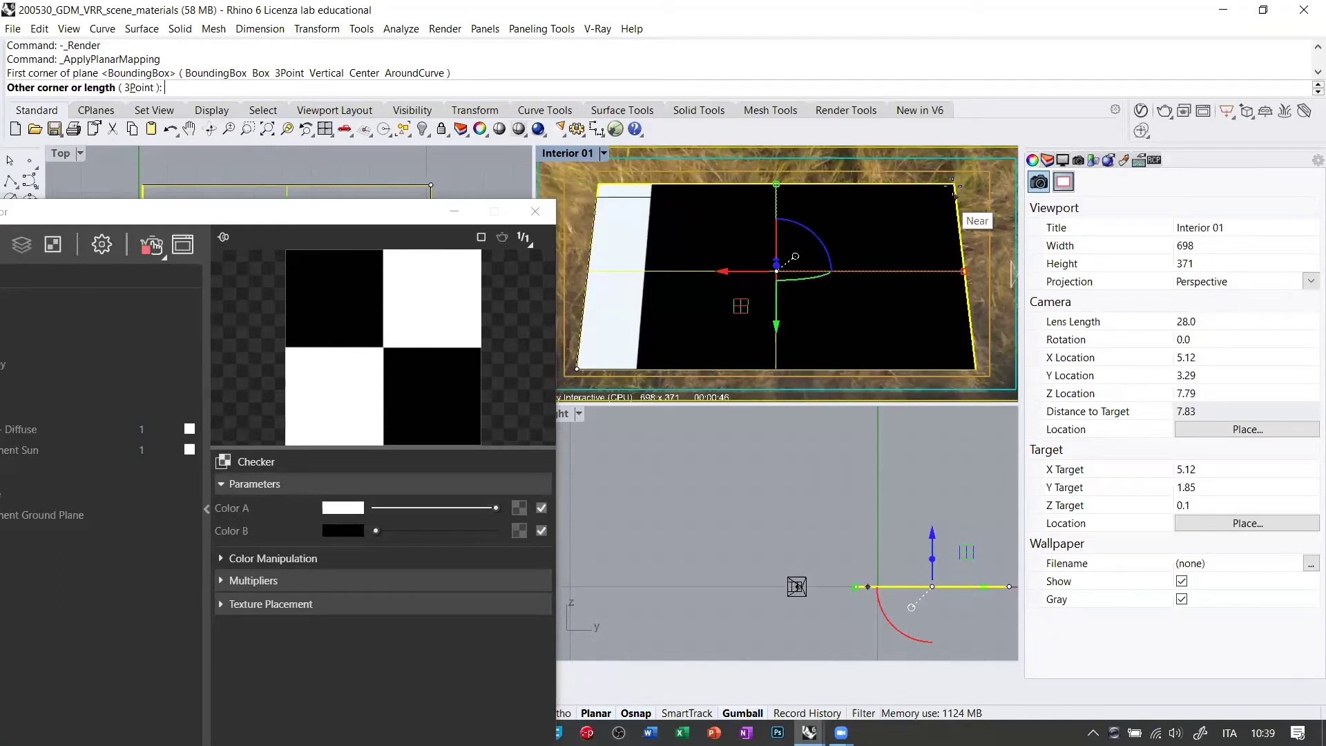
pyautogui.click(956, 265)
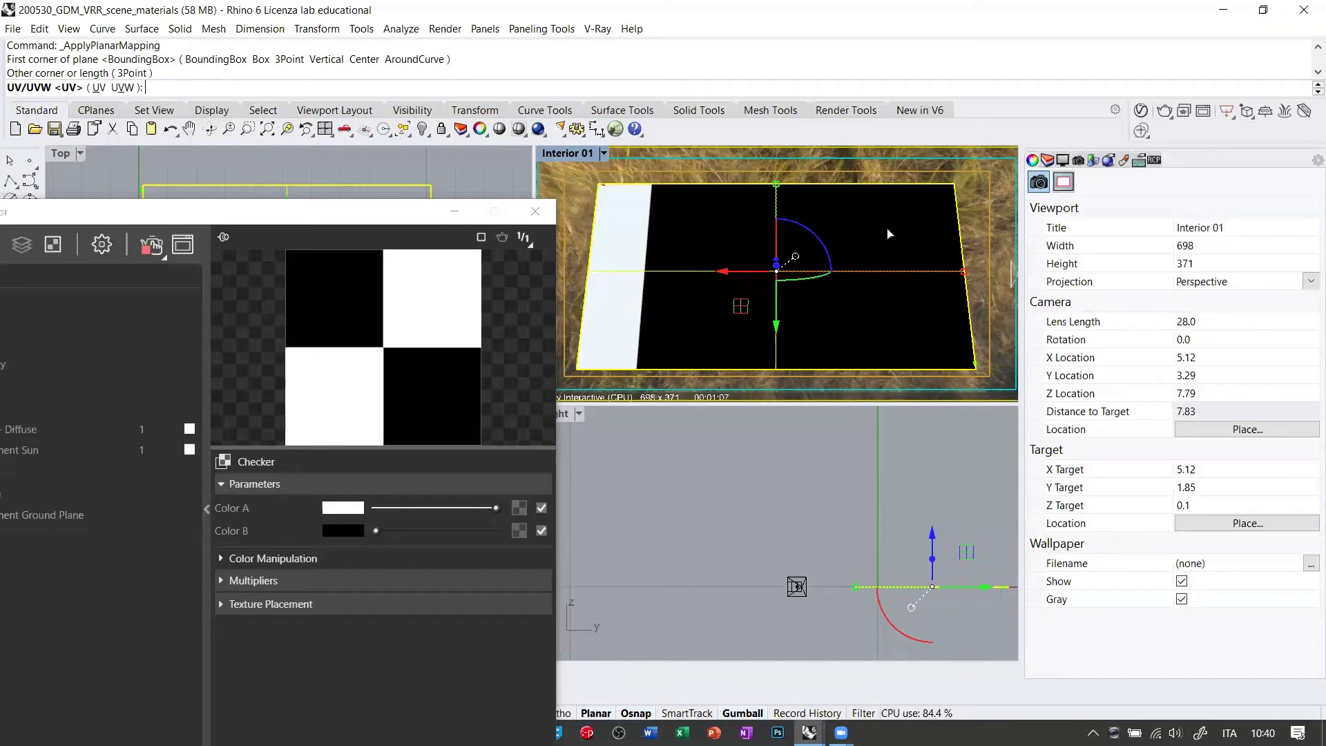
pyautogui.press('Return')
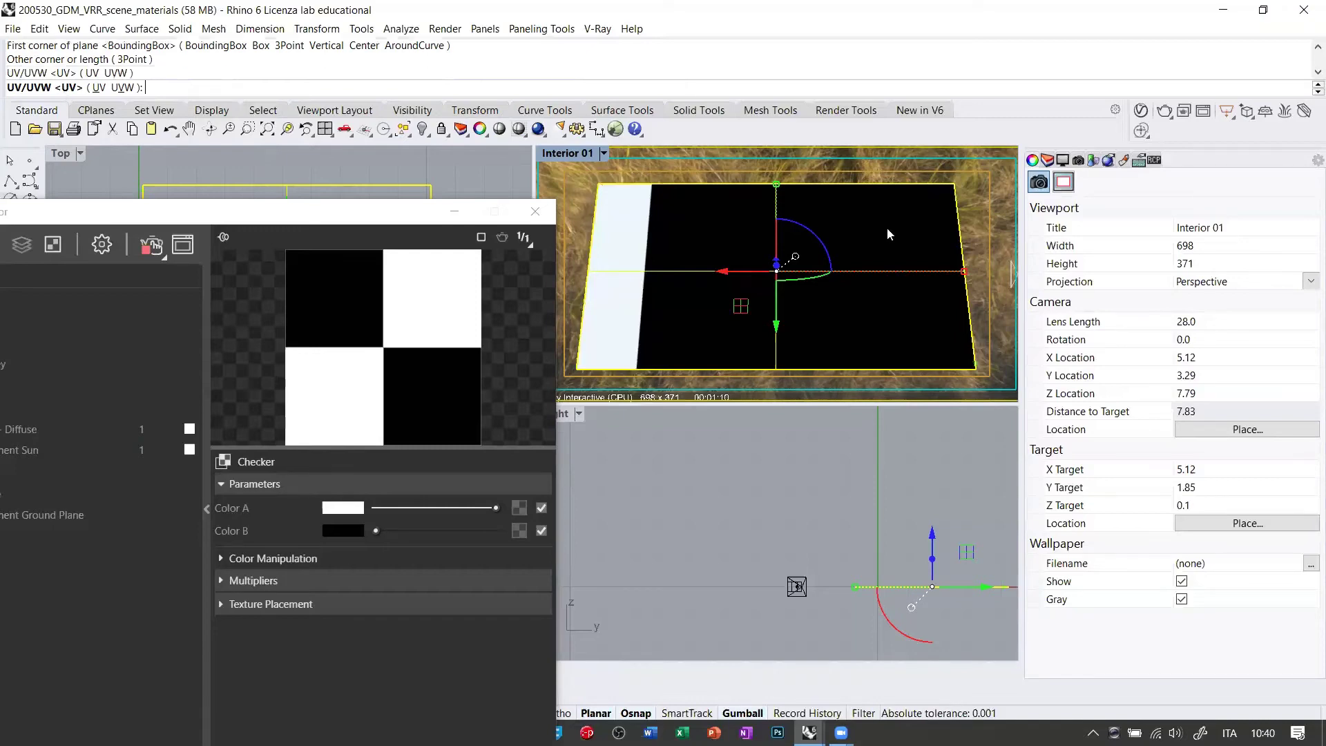
pyautogui.press('Return')
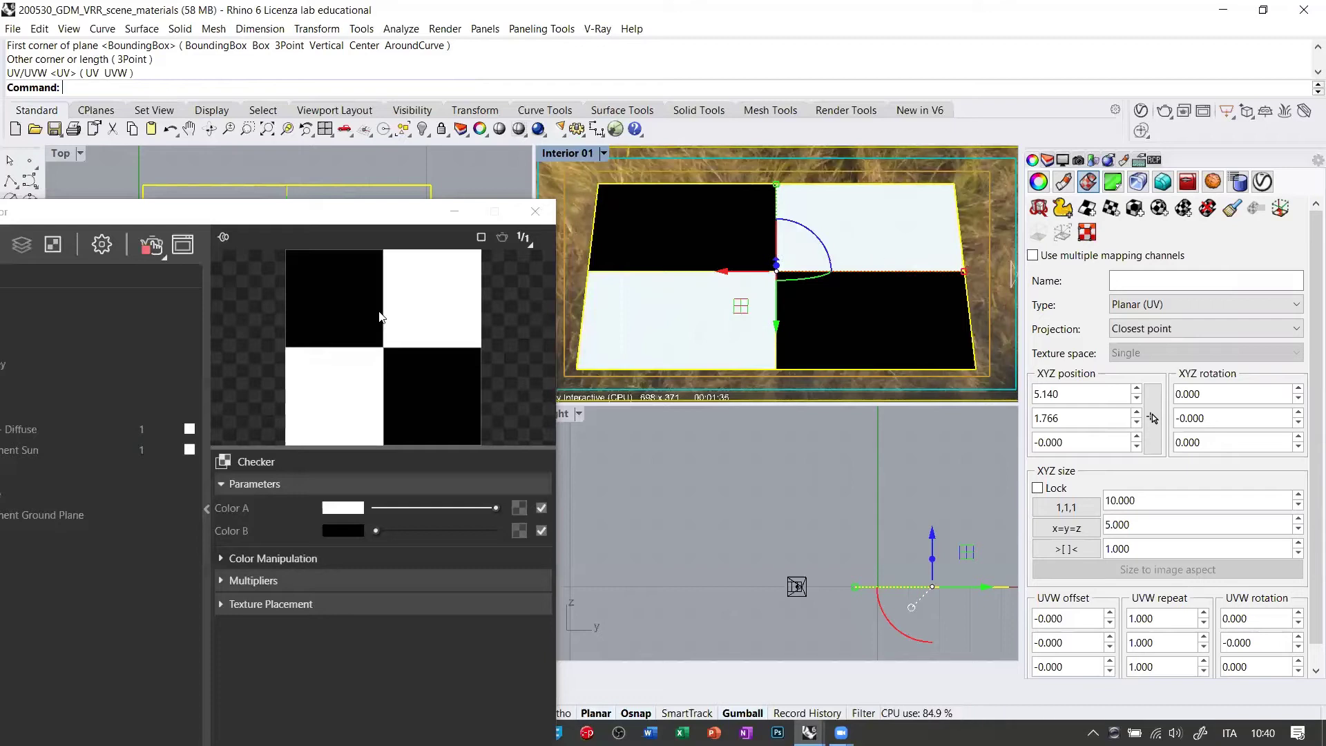
# Show the Checker's texture placement settings and set its linked U and V repeat to 2.
pyautogui.click(409, 361)
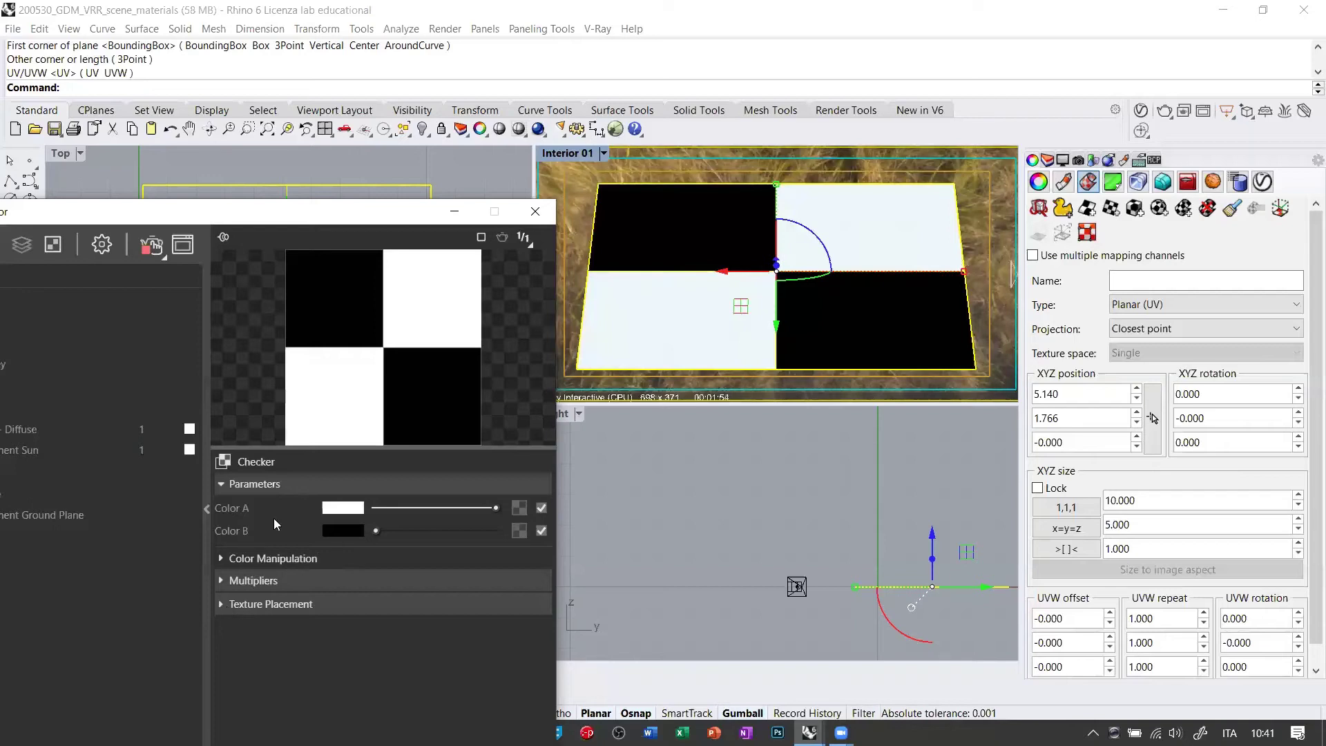
pyautogui.click(268, 607)
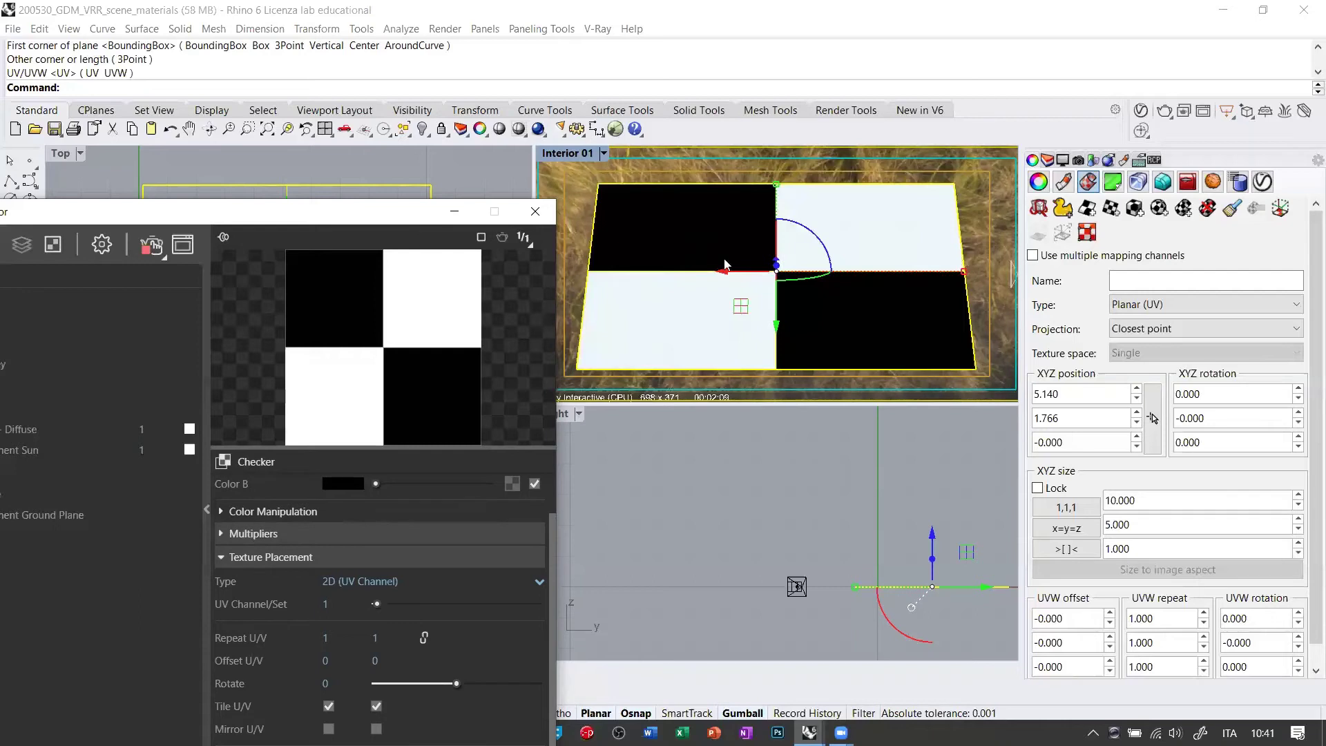
pyautogui.moveTo(419, 212); pyautogui.dragTo(418, 71)
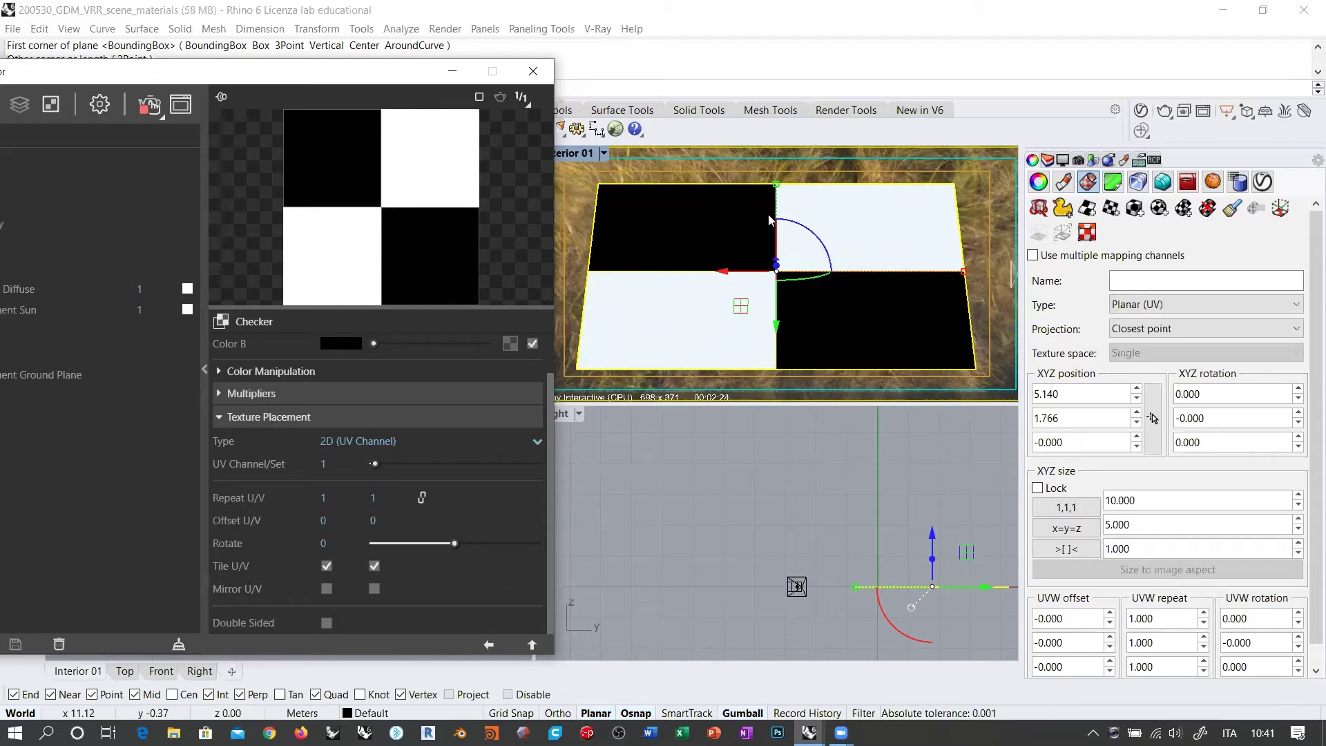
pyautogui.click(345, 498)
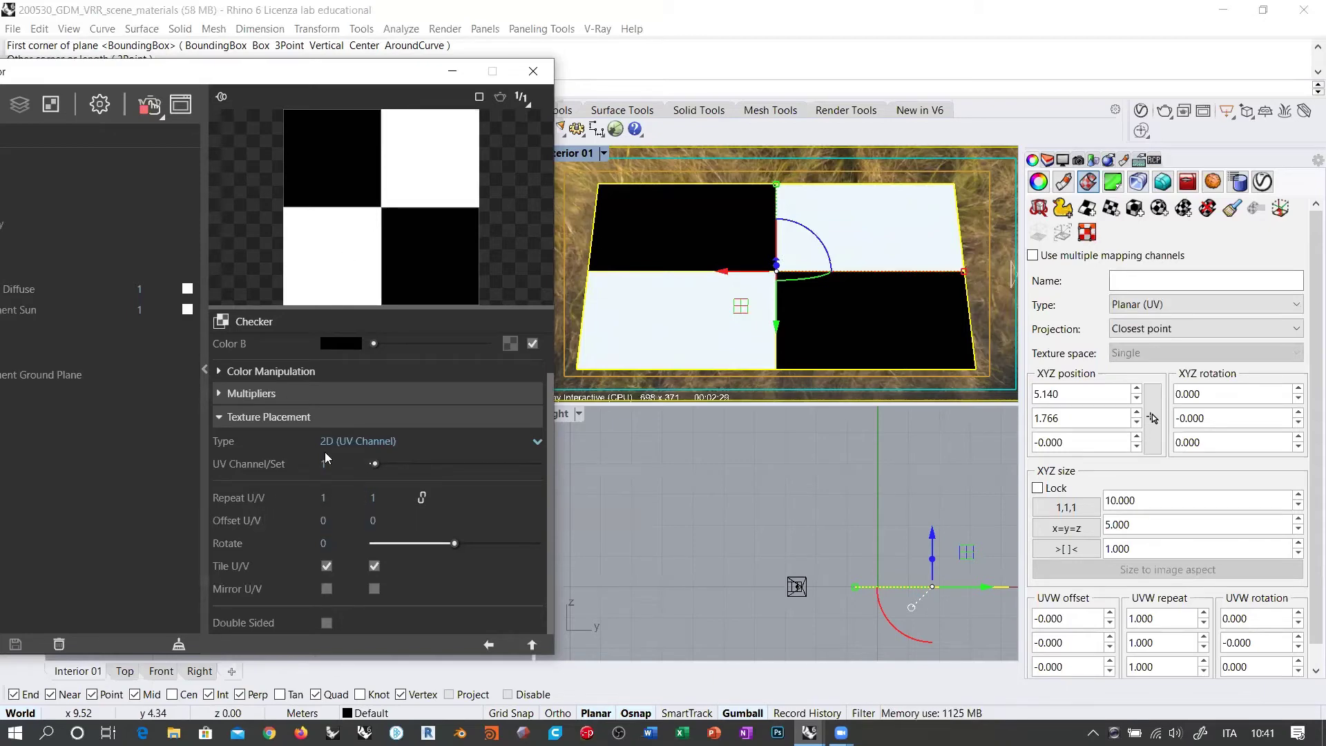
pyautogui.press('BackSpace')
pyautogui.write('2')
pyautogui.press('Tab')
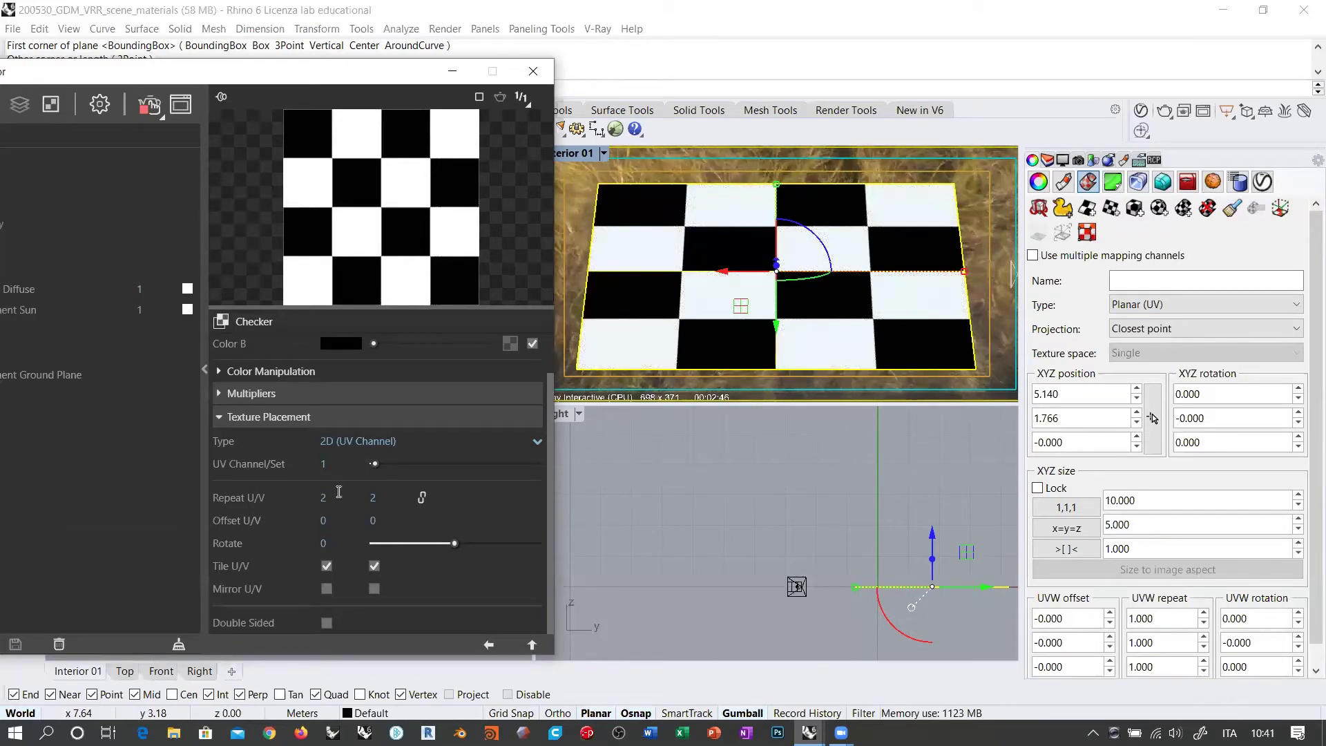
# Try a Checker repeat of 3 and 5 in the U direction only.
pyautogui.write('3')
pyautogui.press('Tab')
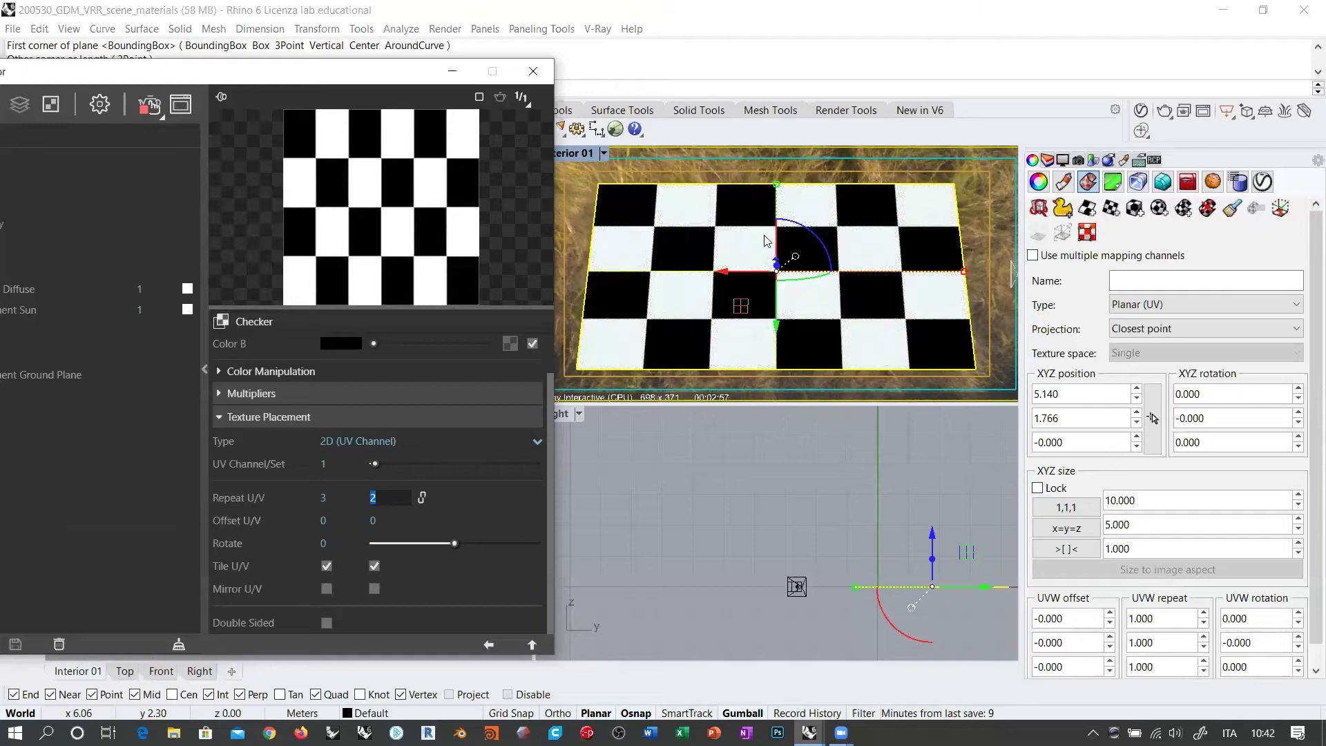
pyautogui.click(349, 497)
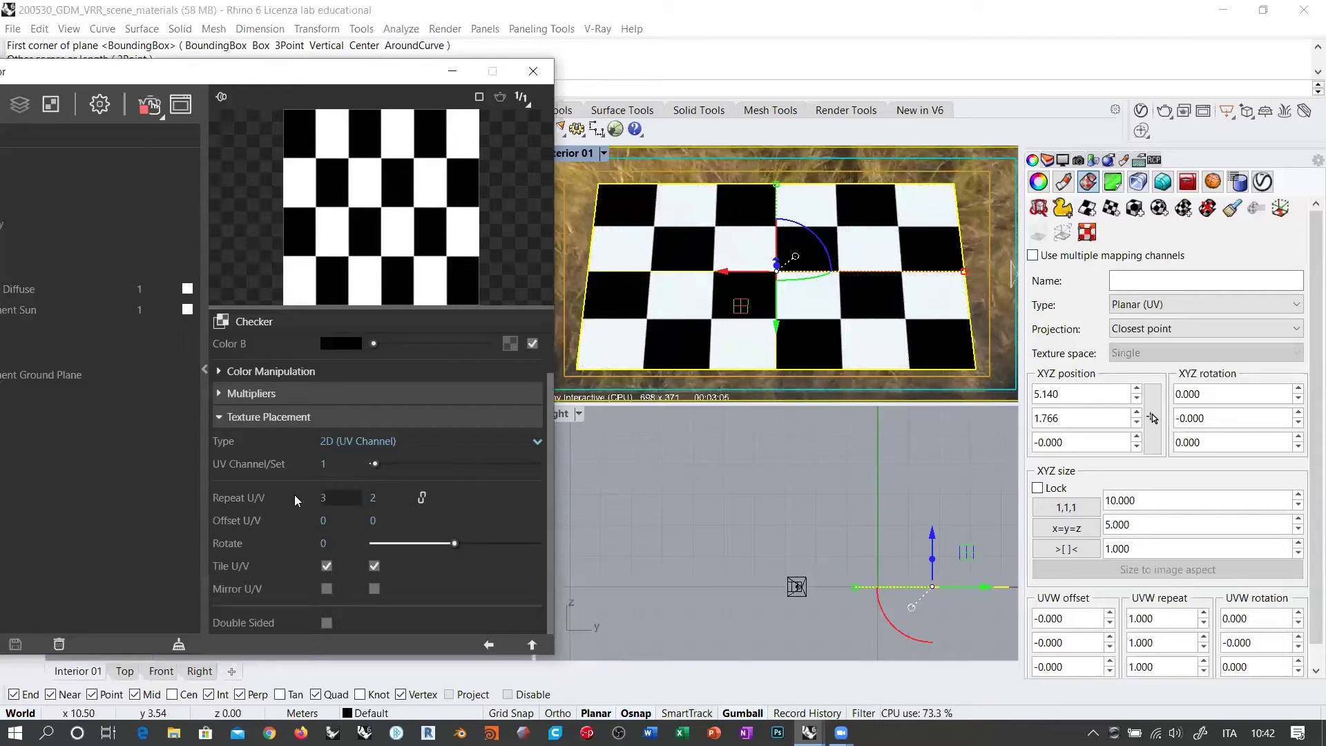
pyautogui.hotkey('ctrl', 'a')
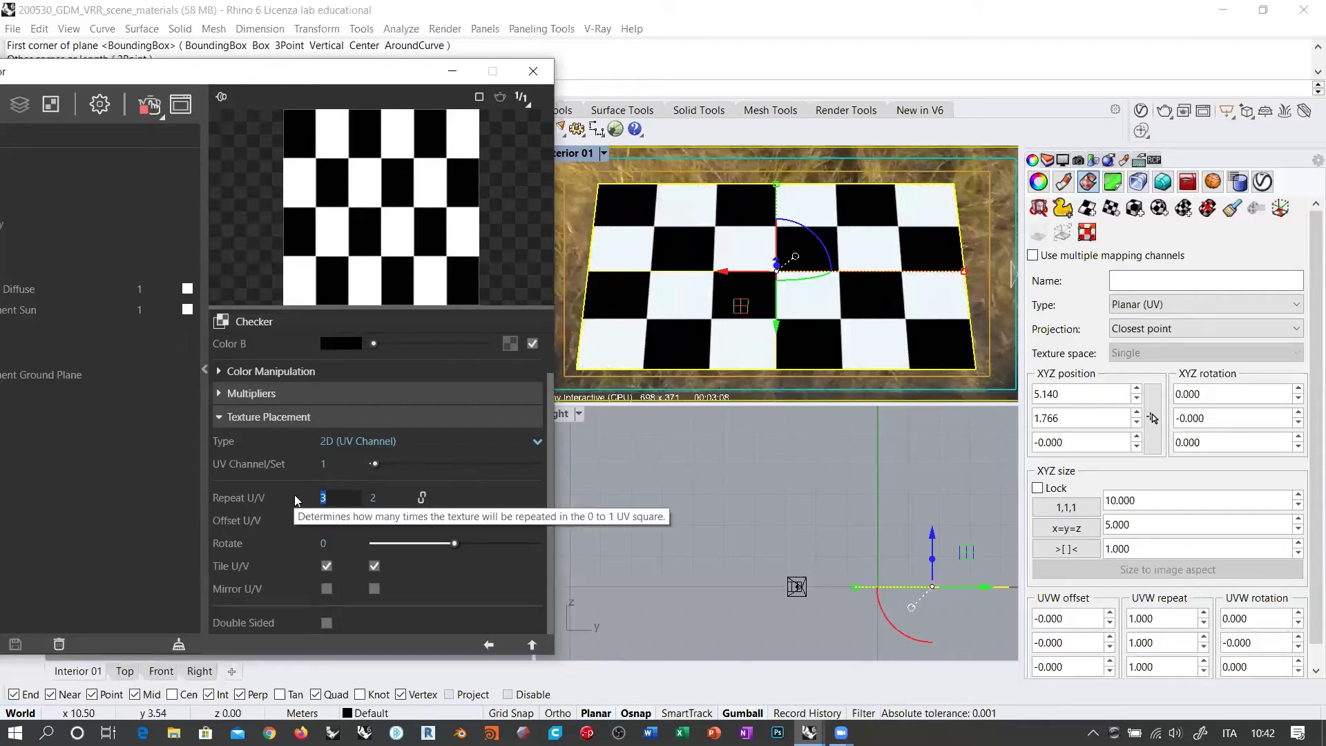
pyautogui.write('5')
pyautogui.press('Return')
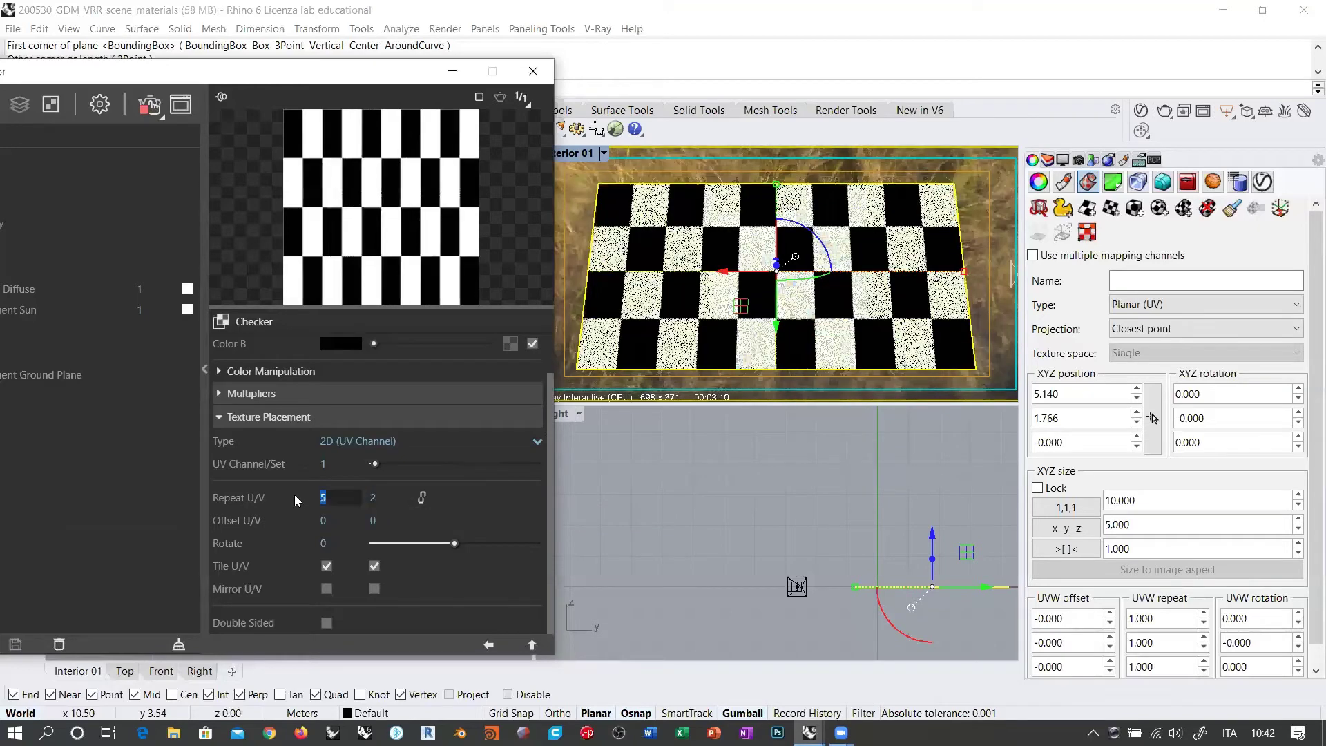
# Set the Checker's repeat to 10 in U and 8 in V, and reduce the V repeat to 7.
pyautogui.write('10')
pyautogui.press('Tab')
pyautogui.write('8')
pyautogui.press('Return')
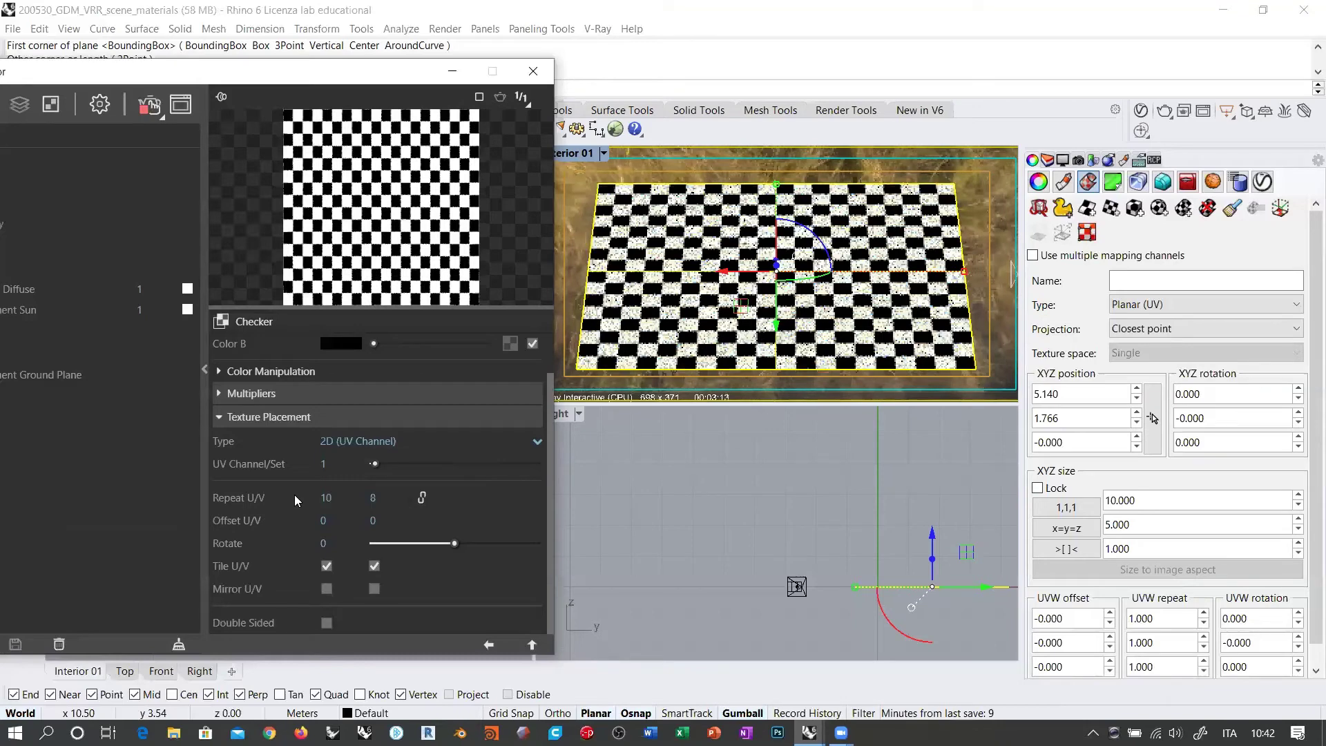
pyautogui.click(386, 498)
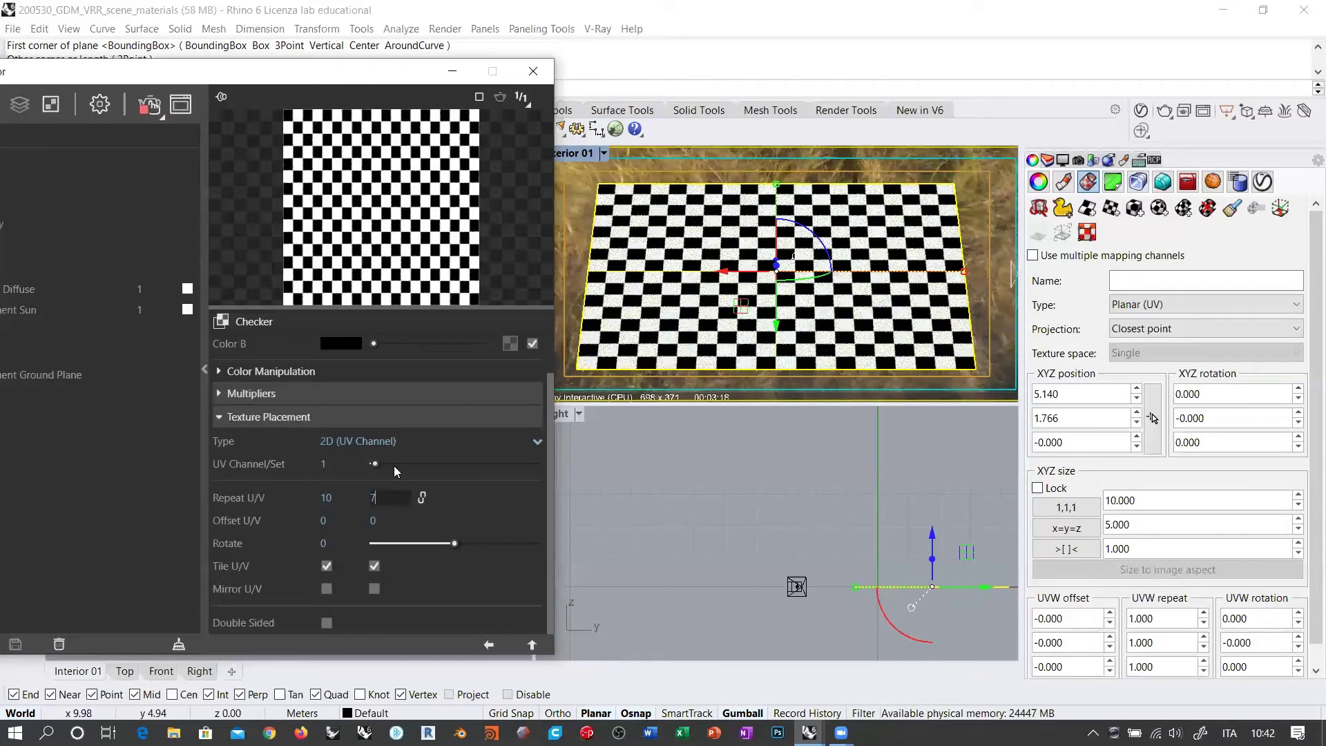
pyautogui.write('7')
pyautogui.press('Return')
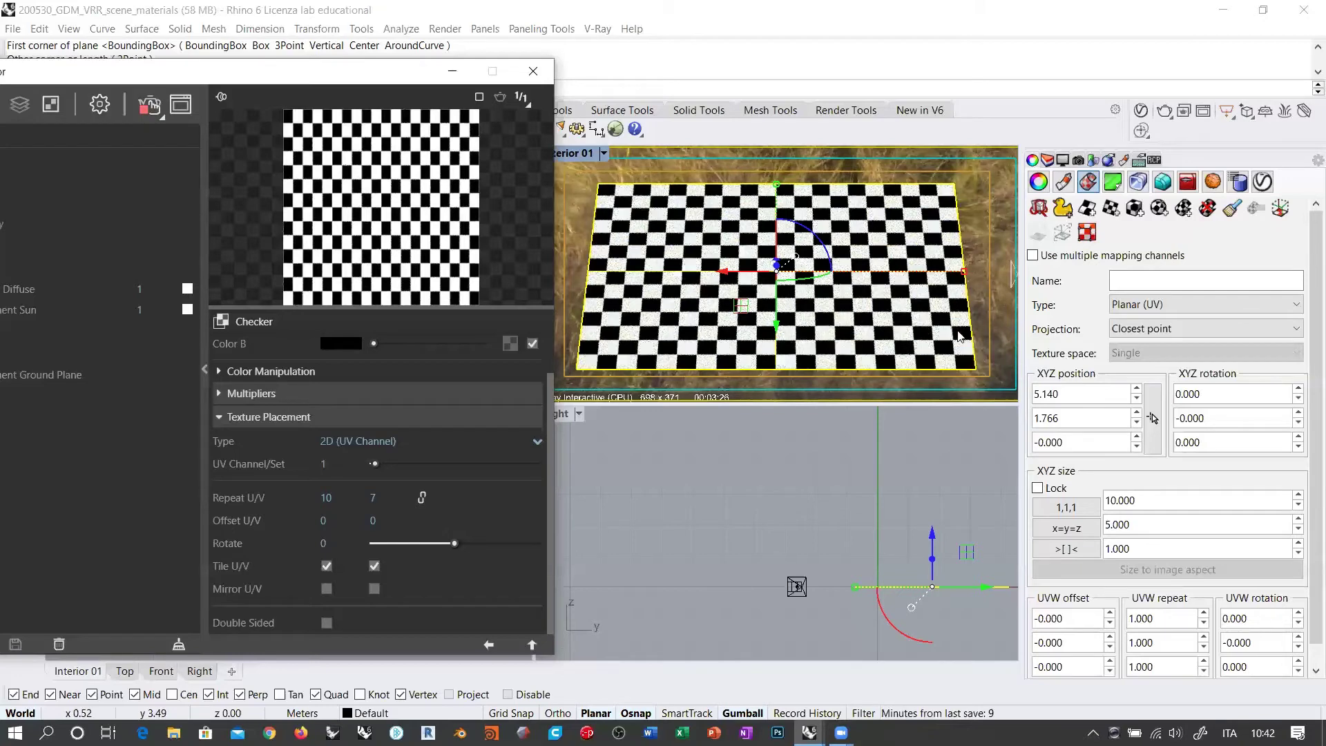
# Remove texture mapping from the floor surface and reset the Checker's U and V repeat to 1.
pyautogui.click(1207, 209)
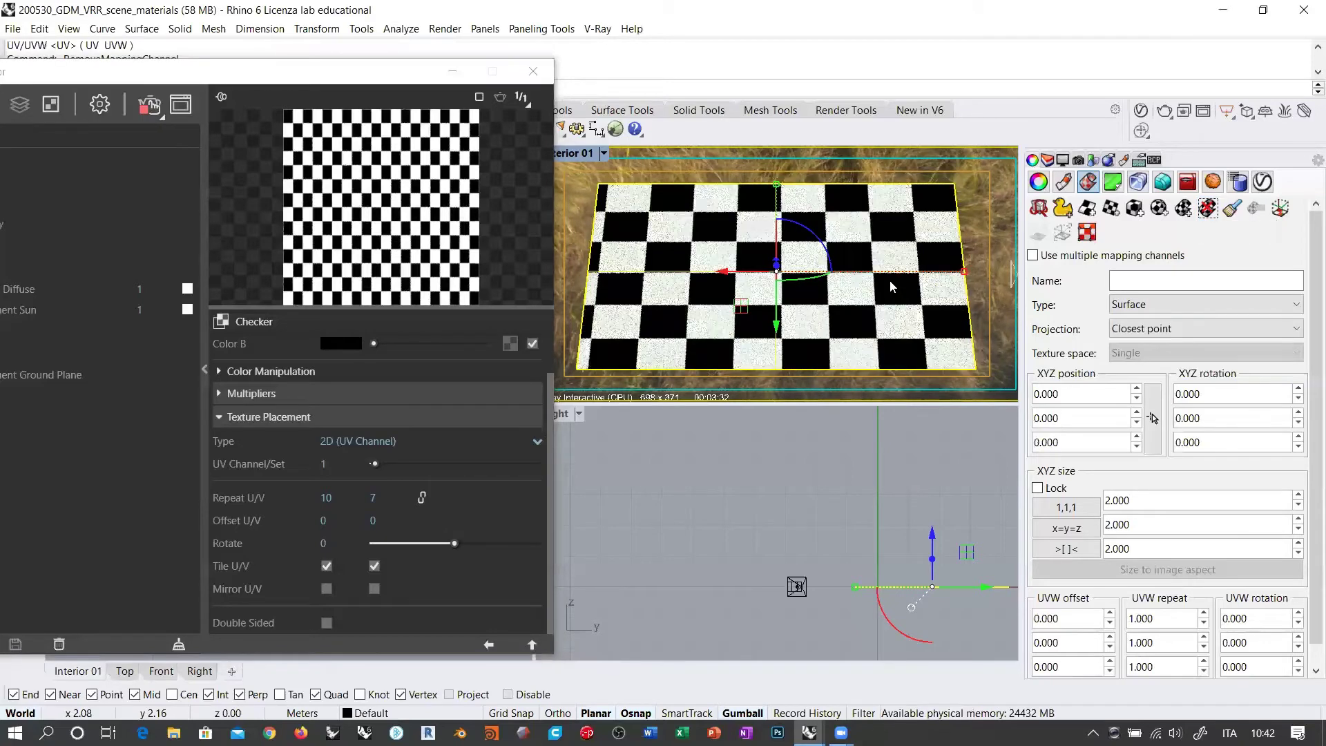
pyautogui.click(329, 501)
pyautogui.press('Tab')
pyautogui.write('1')
pyautogui.press('Return')
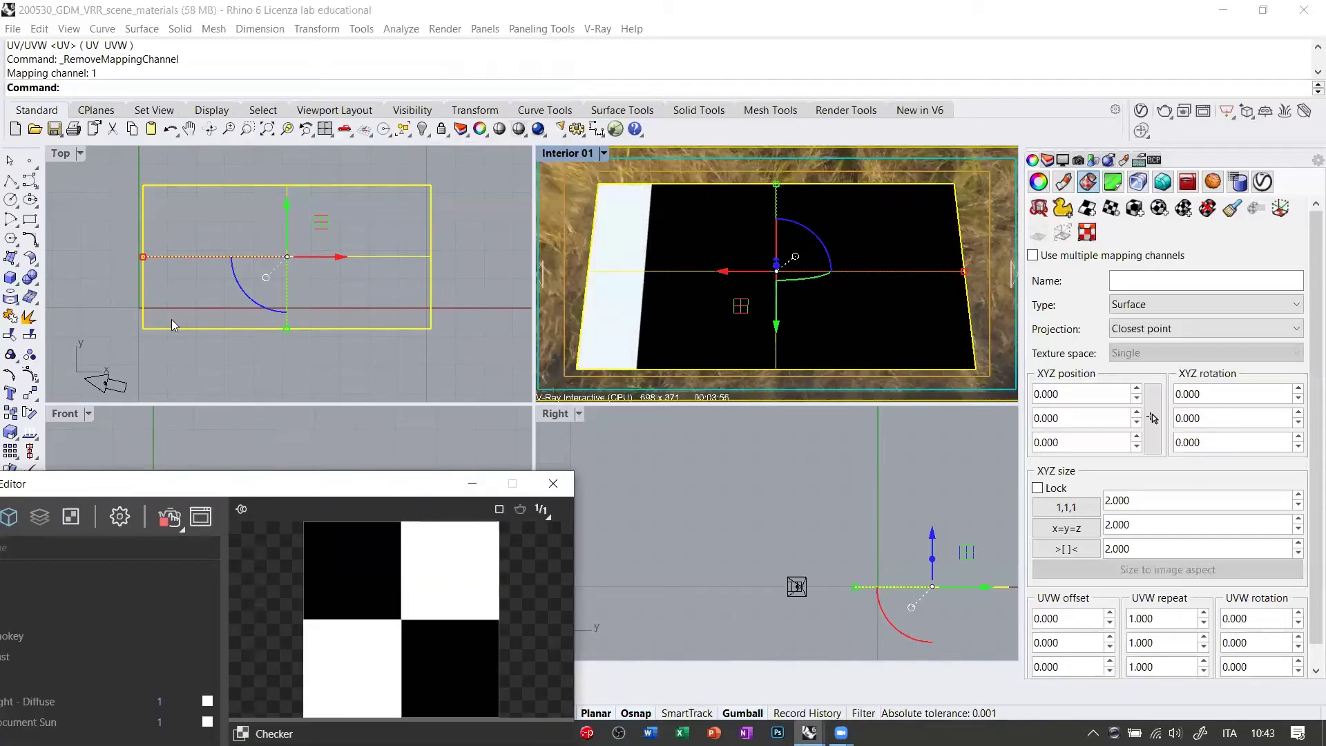
# Apply planar UV mapping to the floor with a 0.5 by 0.5 m plane starting at its lower-left corner in the Top view.
pyautogui.click(1111, 210)
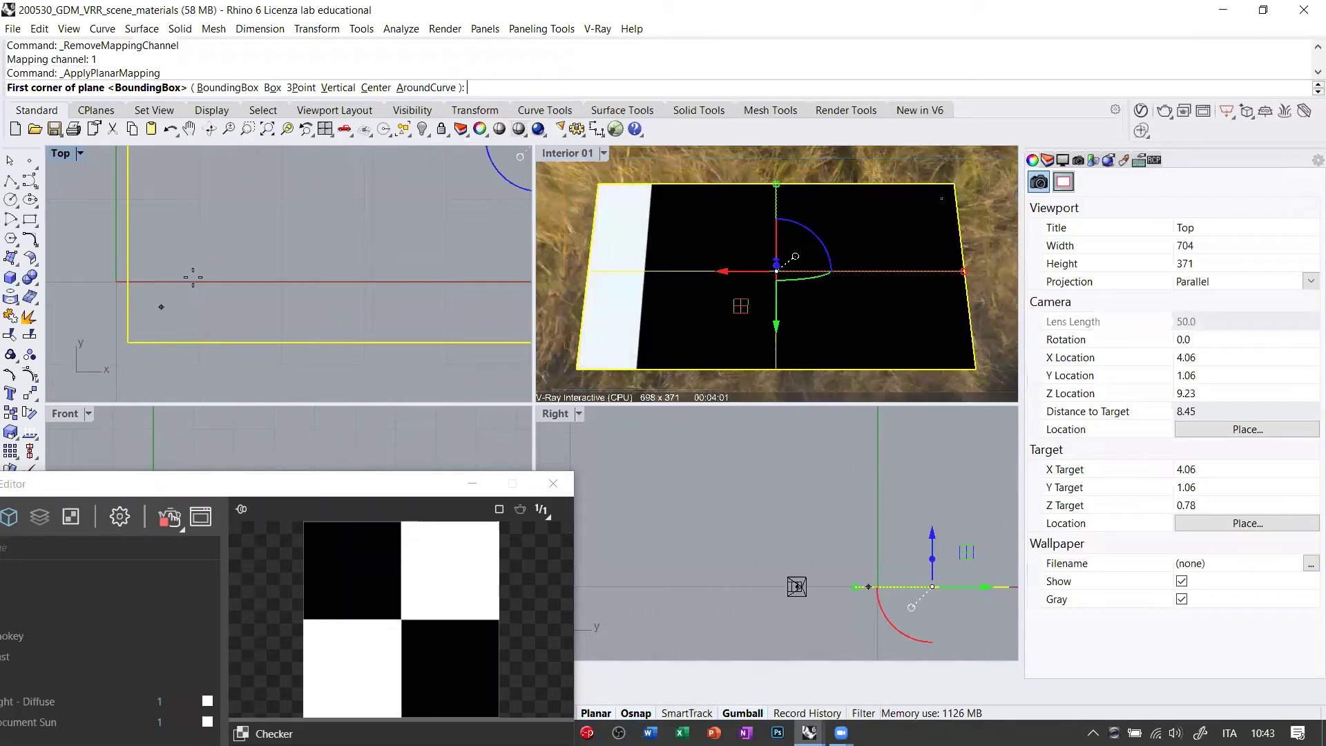
pyautogui.click(195, 275)
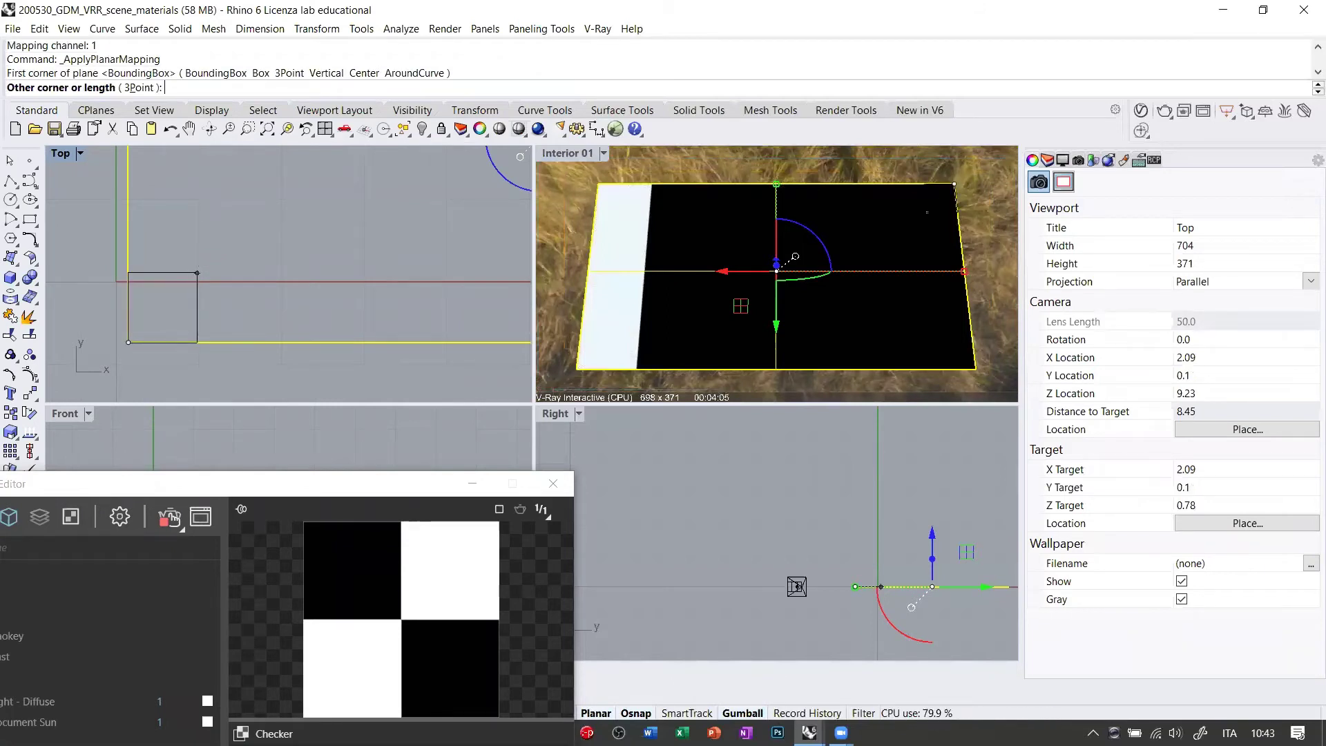
pyautogui.write('r.5,.5')
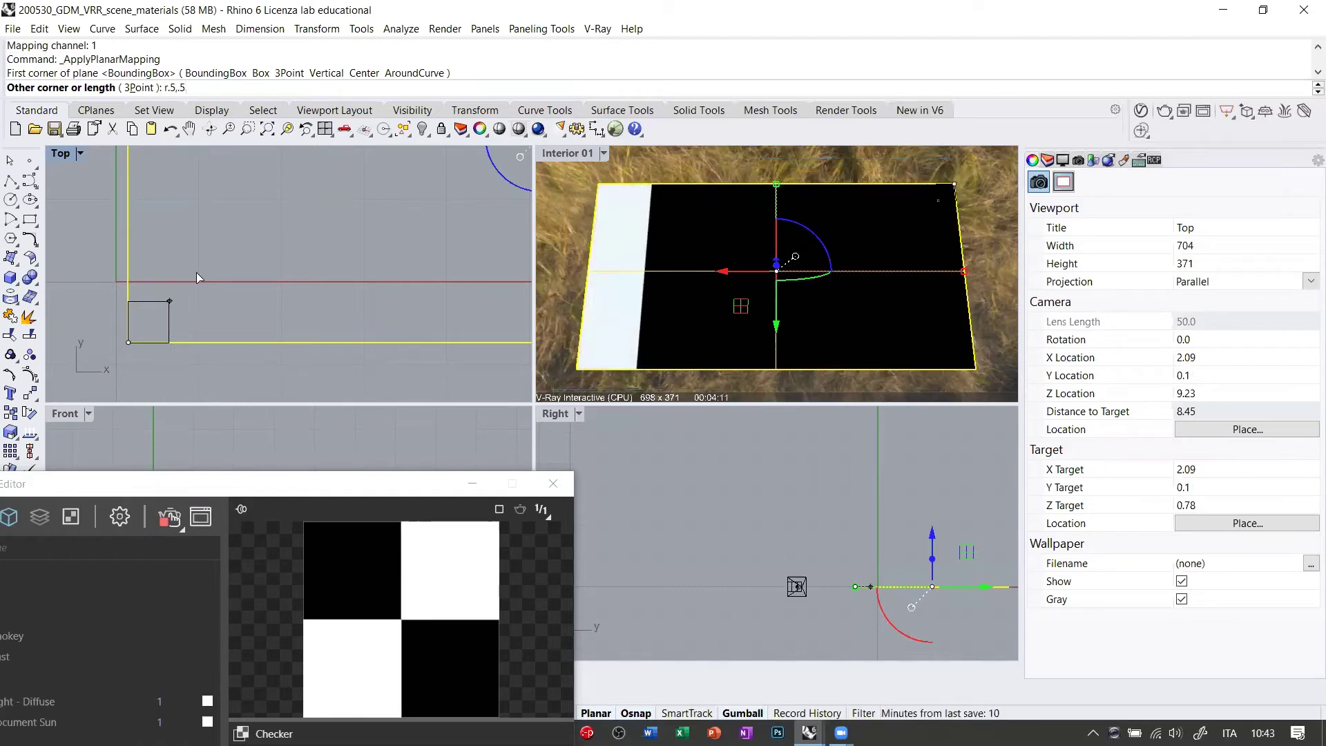
pyautogui.press('Return')
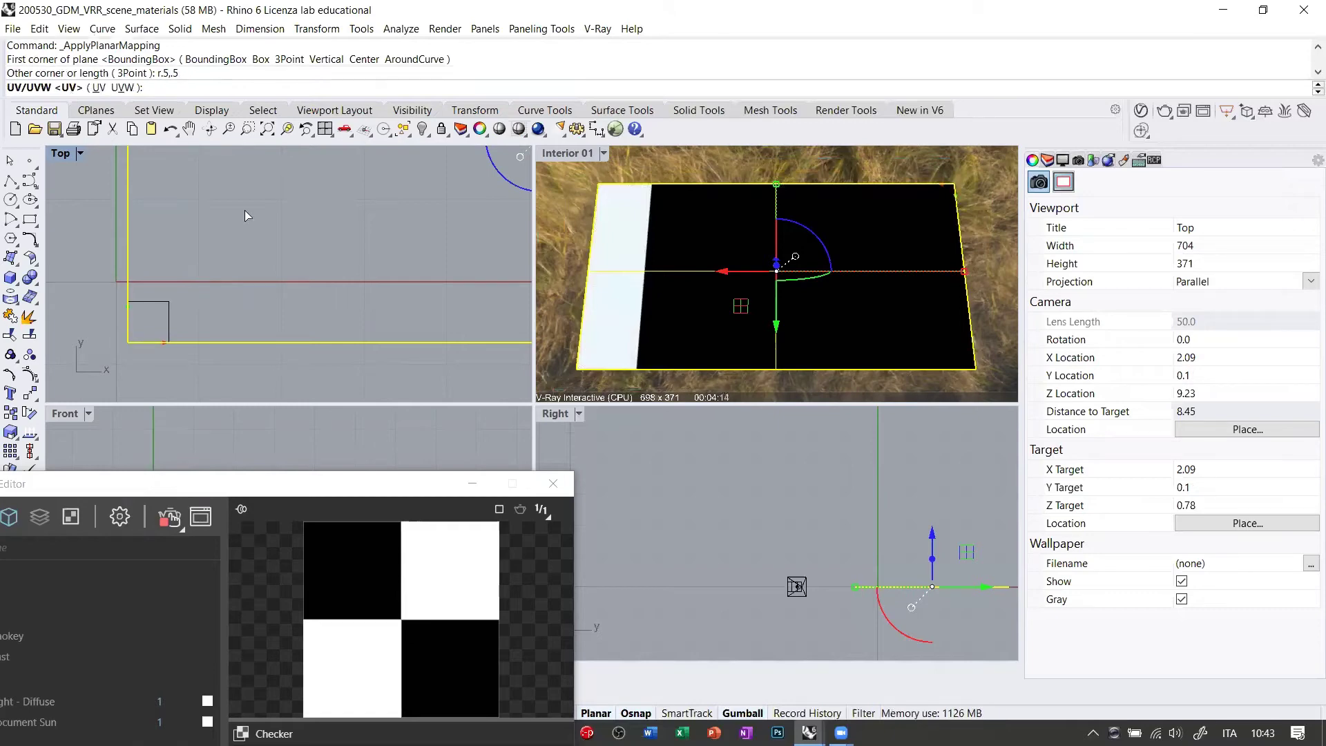
pyautogui.press('Return')
pyautogui.press('Escape')
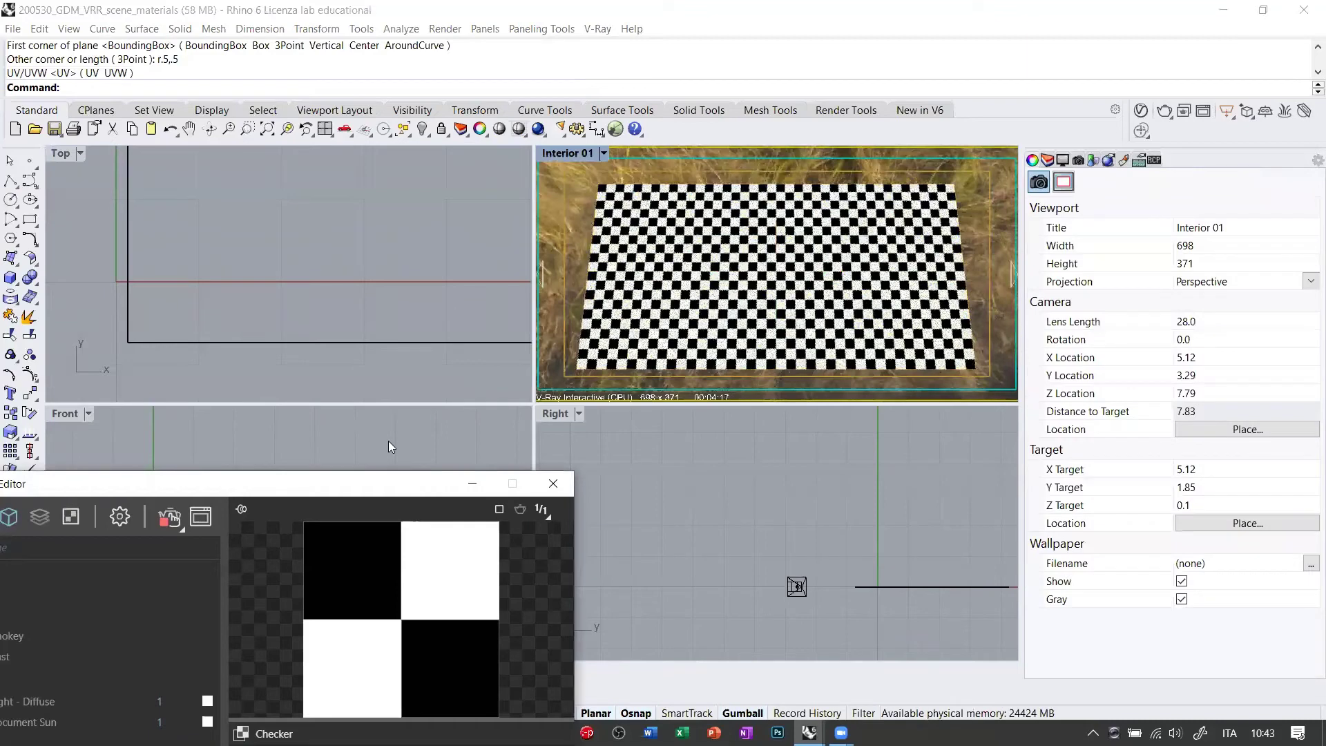
# Review the Checker's texture placement settings beside the interactive preview and close the V-Ray Asset Editor.
pyautogui.moveTo(386, 484); pyautogui.dragTo(381, 138)
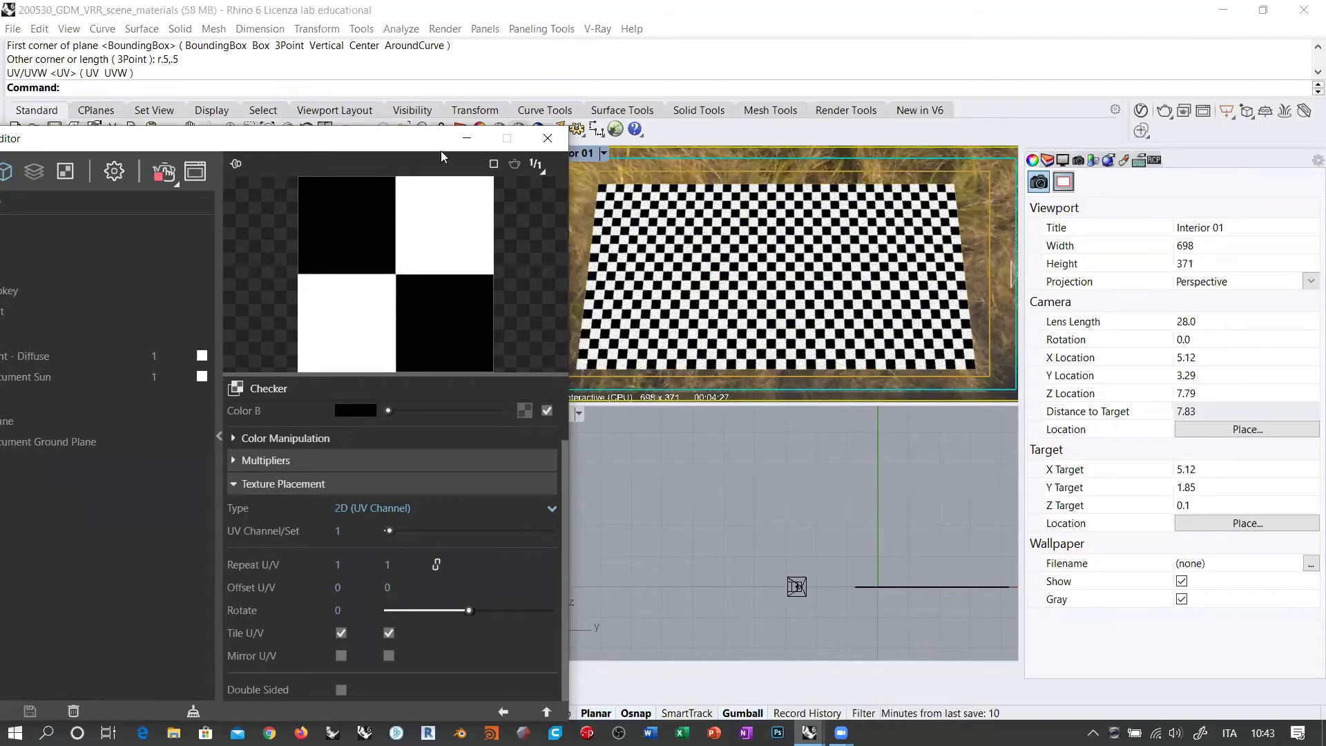
pyautogui.moveTo(441, 153); pyautogui.dragTo(274, 160)
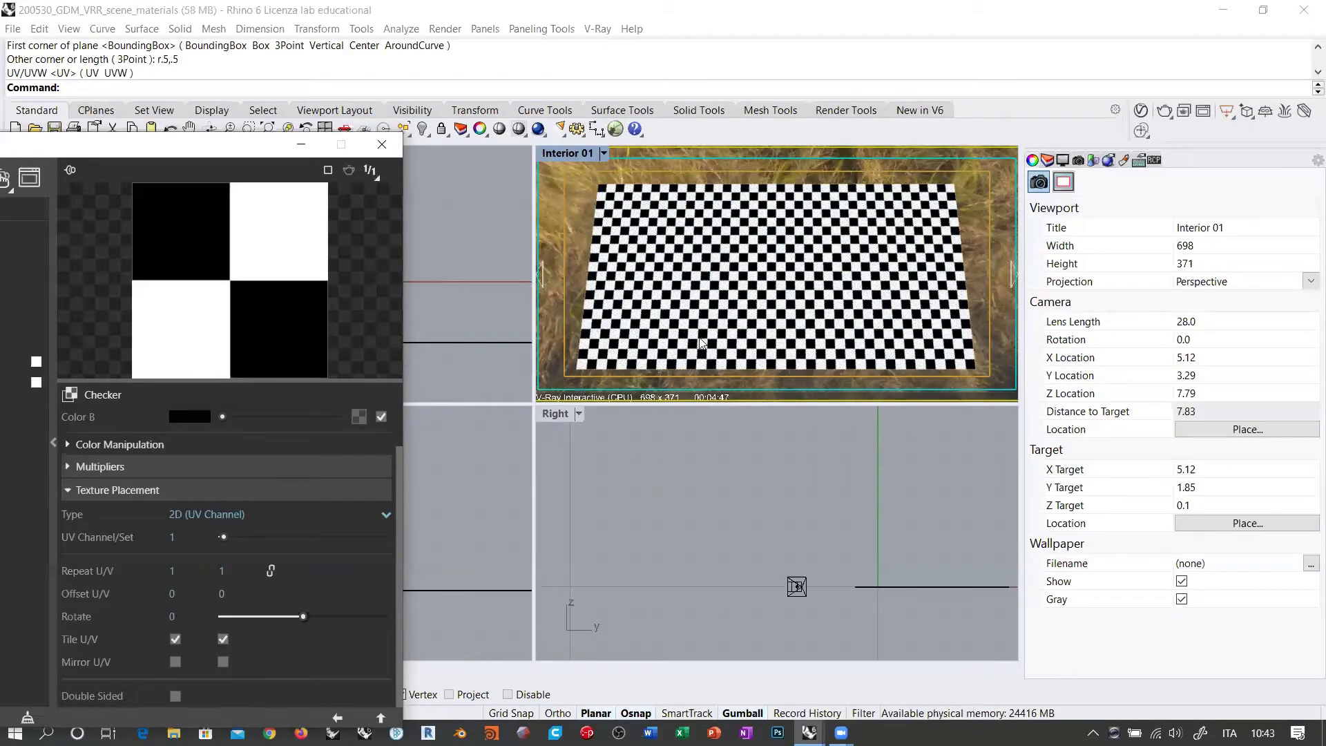
pyautogui.click(382, 145)
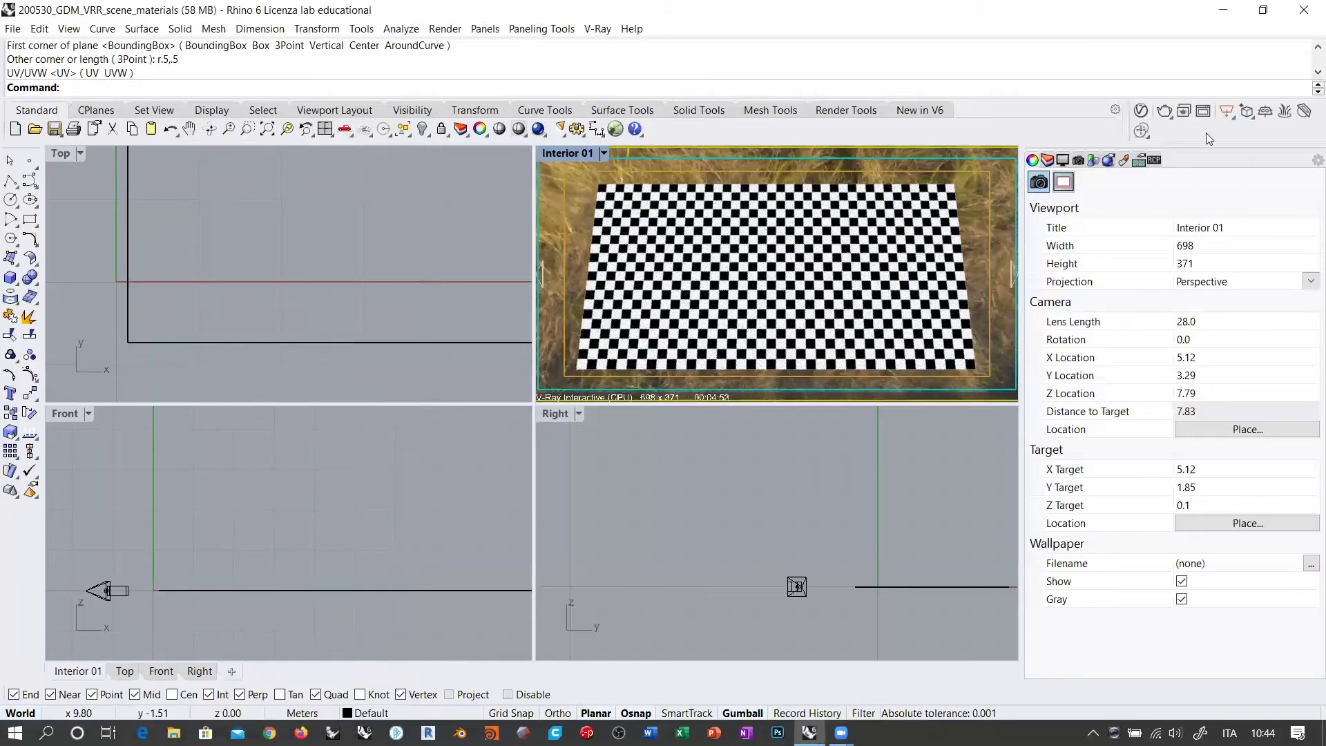
# Restore the Interior 01 named view and show all hidden objects of the room again.
pyautogui.click(1079, 160)
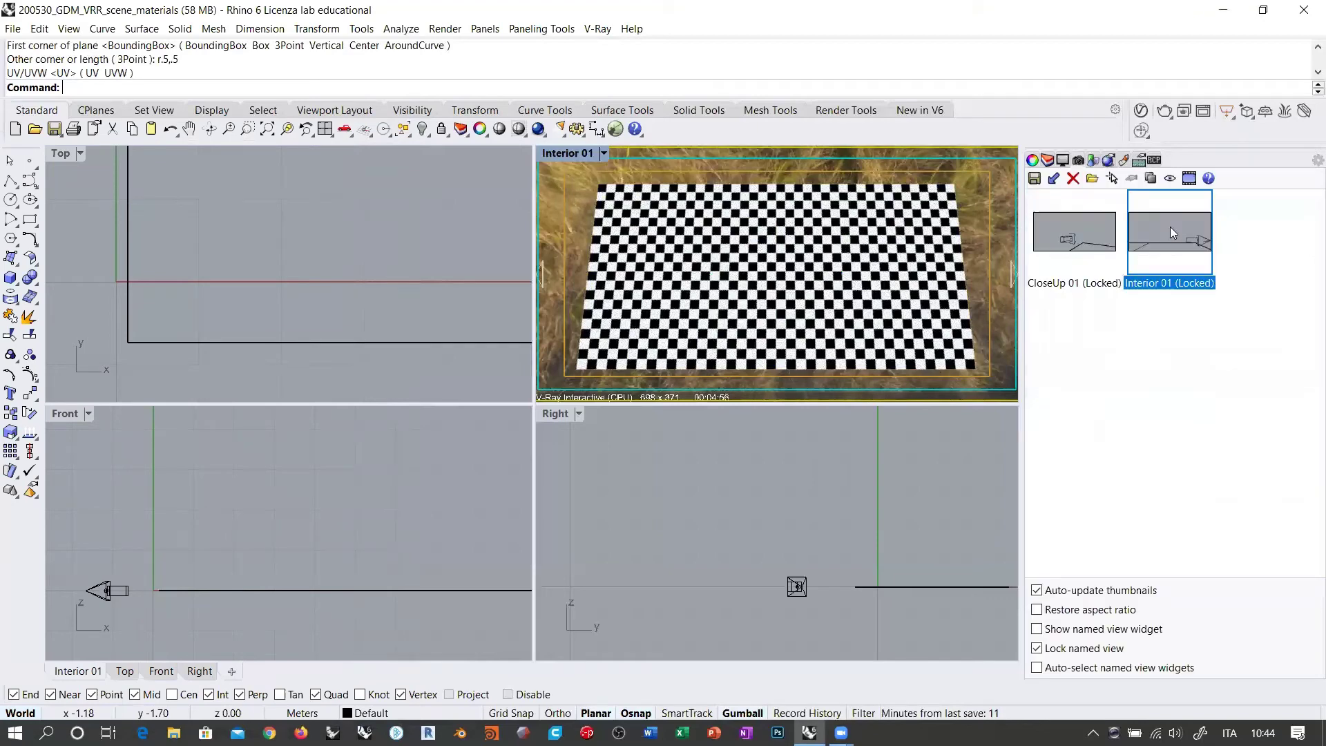
pyautogui.doubleClick(1172, 233)
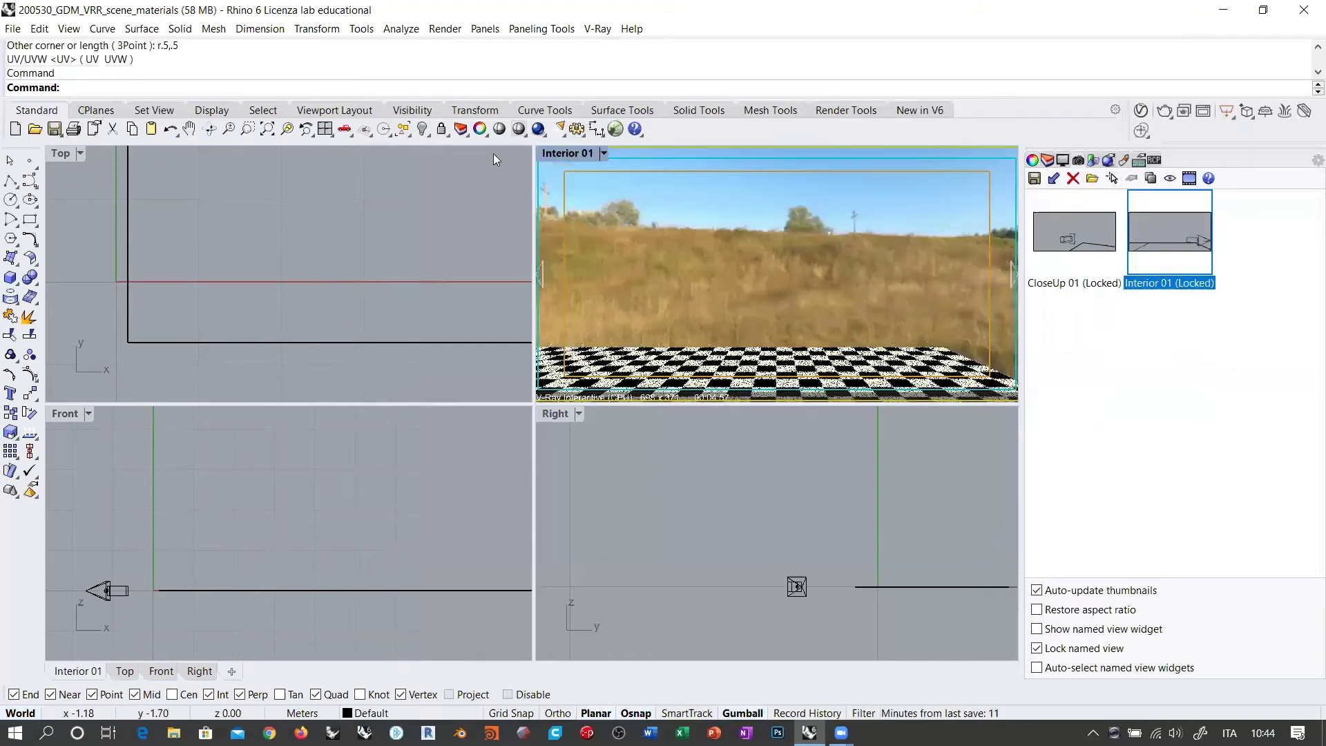
pyautogui.click(421, 130)
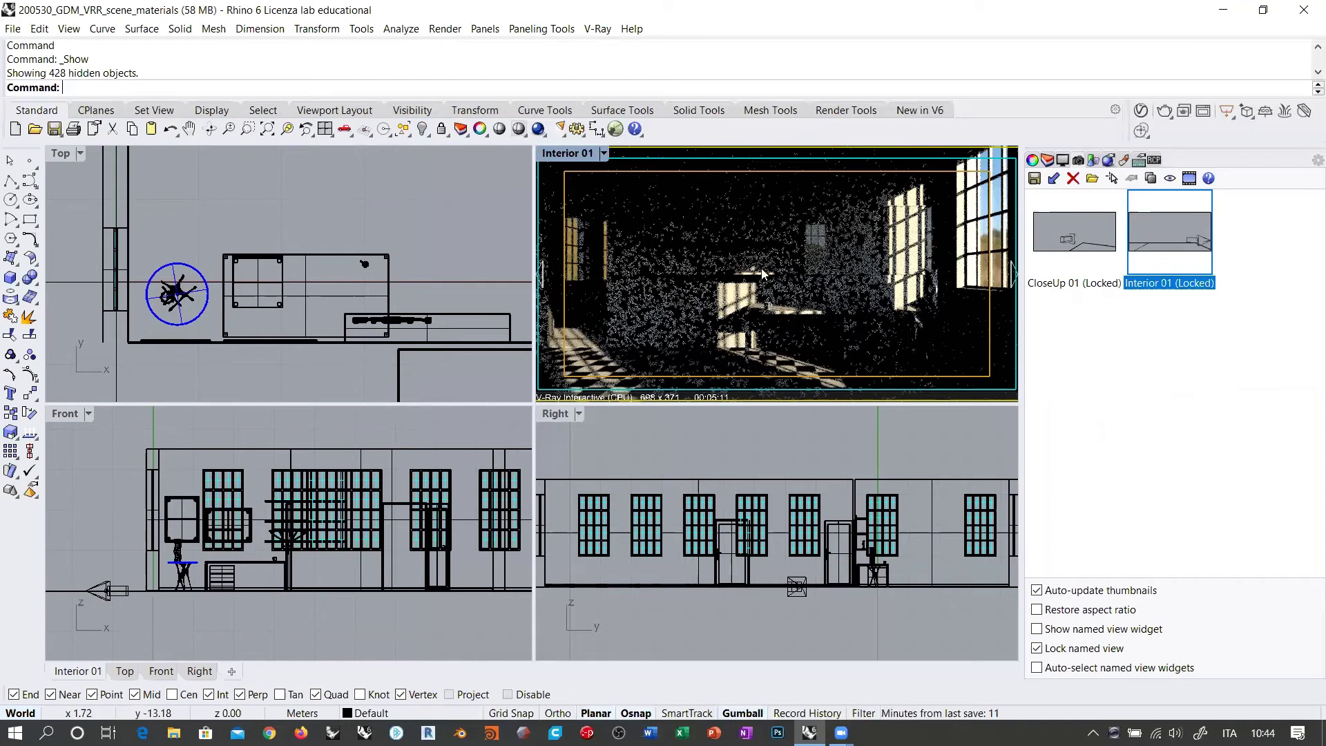
# Change Color B of the Floor material's diffuse Checker in the V-Ray Asset Editor to a dark grey of 0.292.
pyautogui.click(1140, 112)
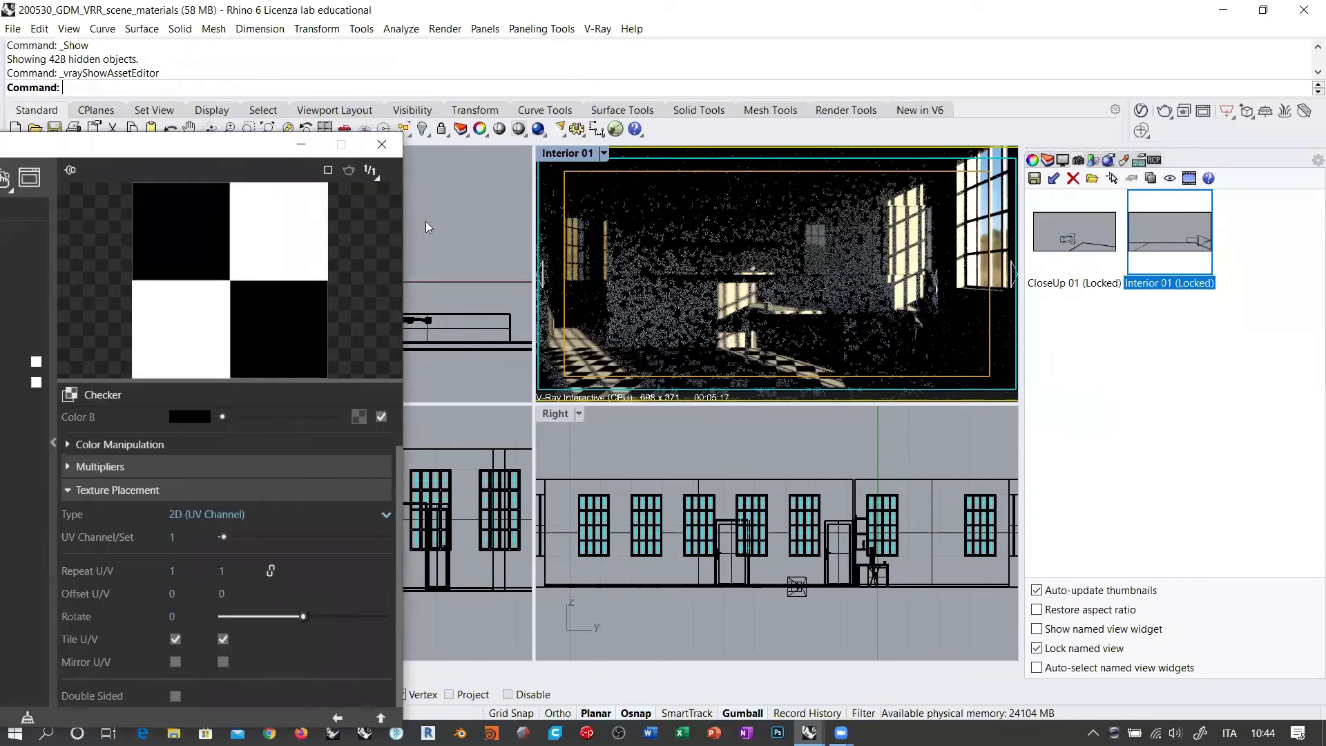
pyautogui.scroll(2, 374, 482)
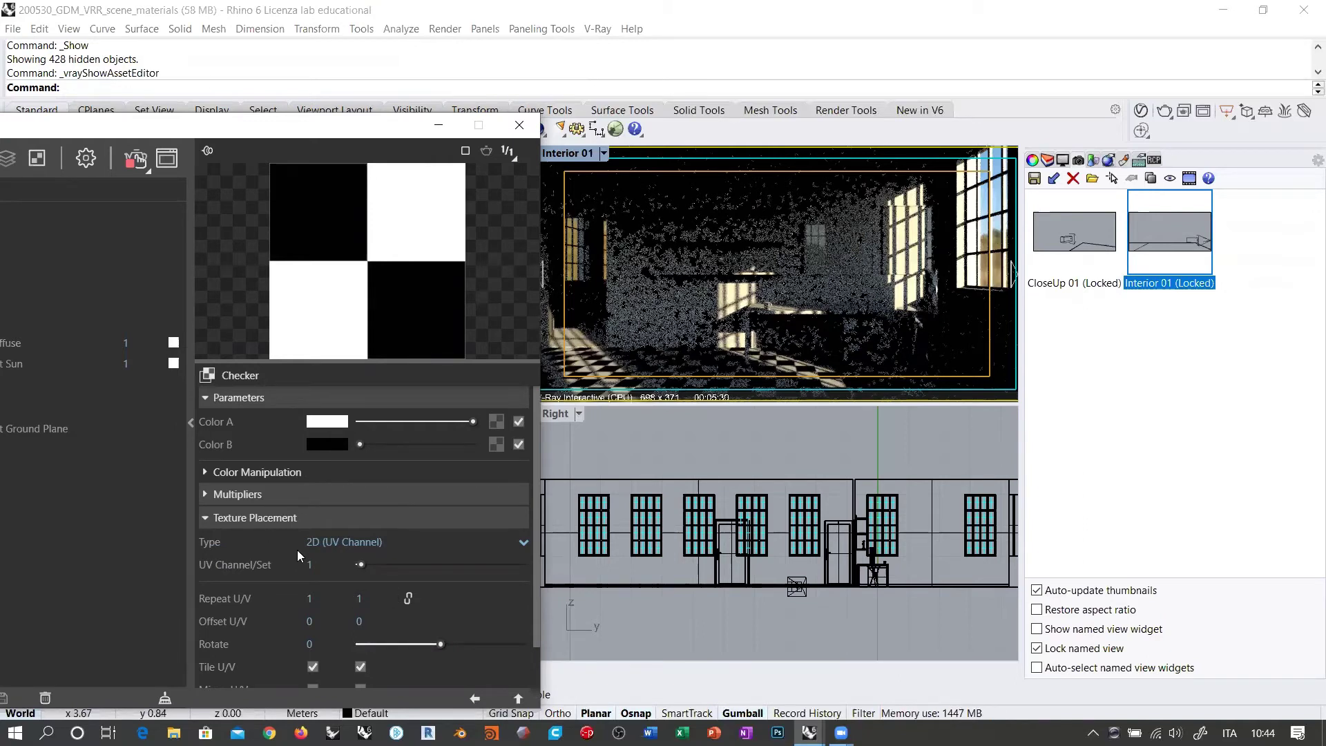
pyautogui.click(255, 517)
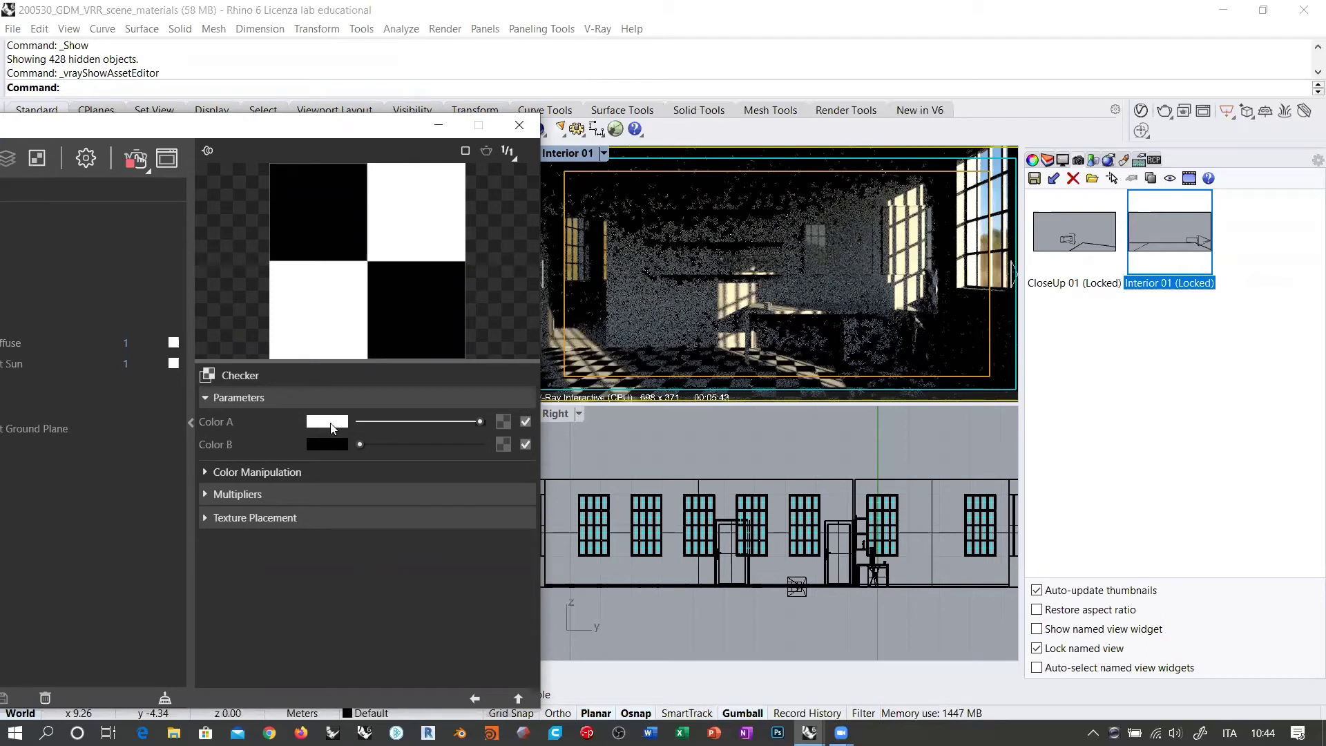
pyautogui.click(327, 445)
pyautogui.moveTo(650, 456)
pyautogui.mouseDown()
pyautogui.moveTo(597, 512)
pyautogui.moveTo(719, 476)
pyautogui.moveTo(641, 492)
pyautogui.mouseUp()
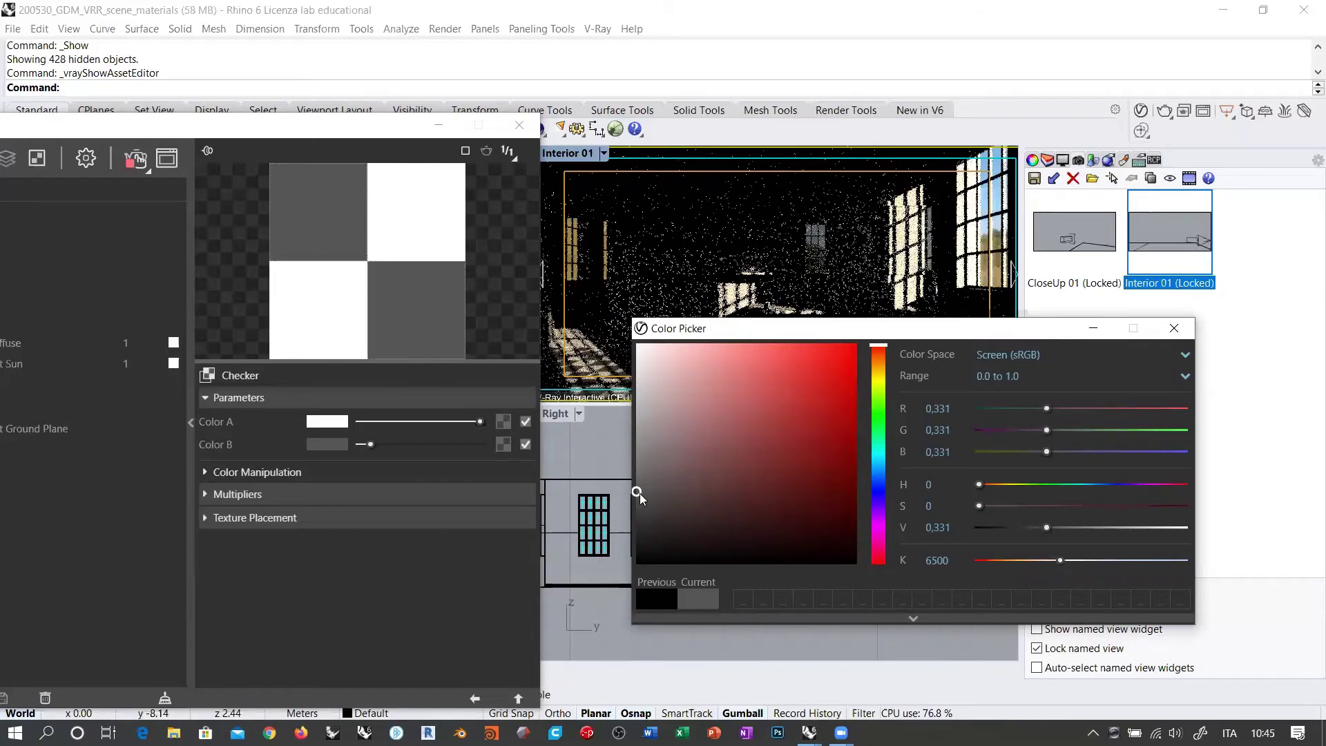
pyautogui.moveTo(627, 501); pyautogui.dragTo(627, 503)
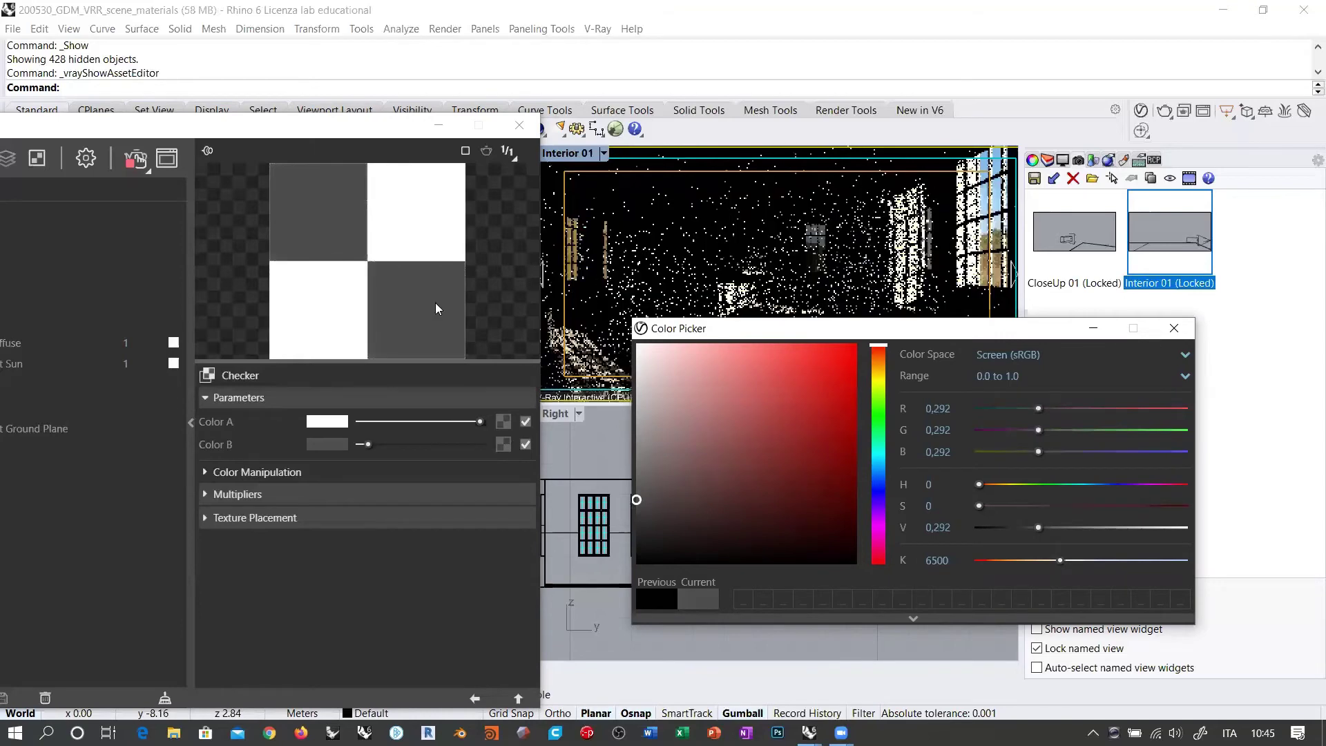
pyautogui.click(428, 283)
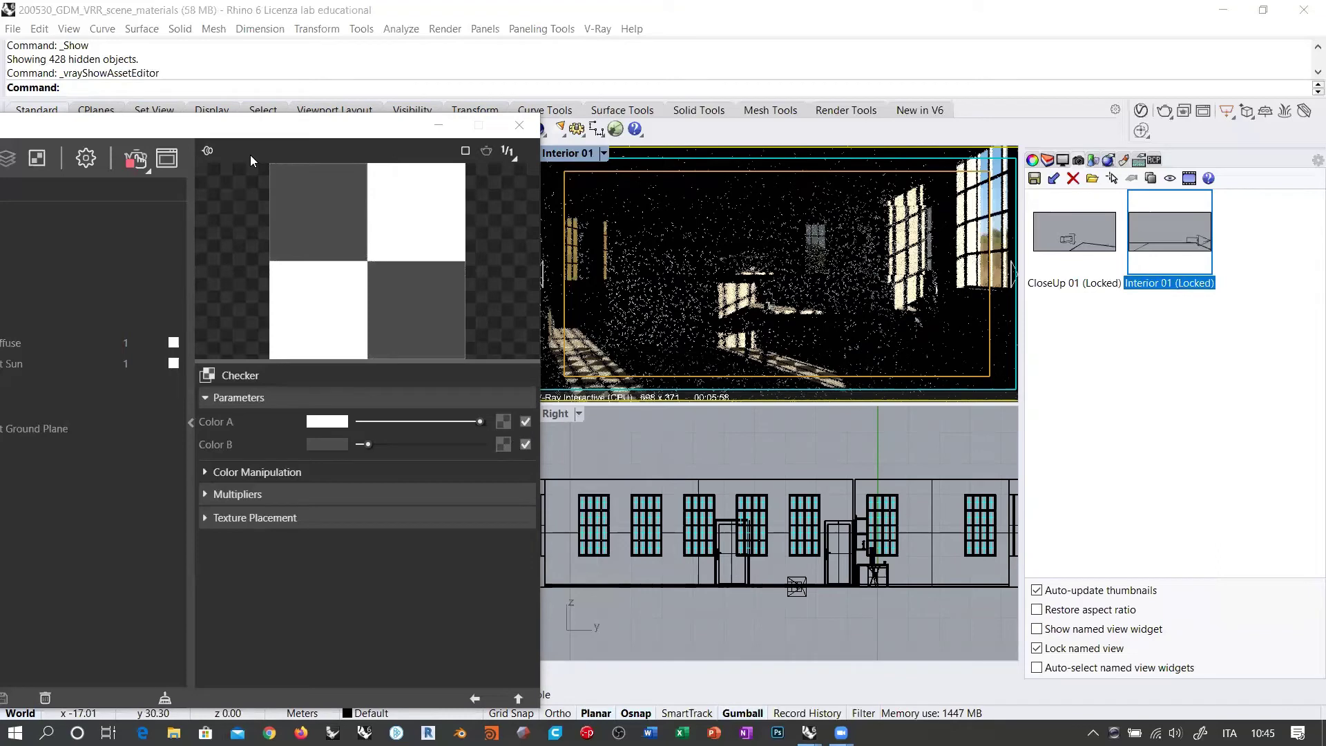
# Return from the Checker to the Floor material and set its Reflection Color to full white.
pyautogui.moveTo(250, 125); pyautogui.dragTo(409, 120)
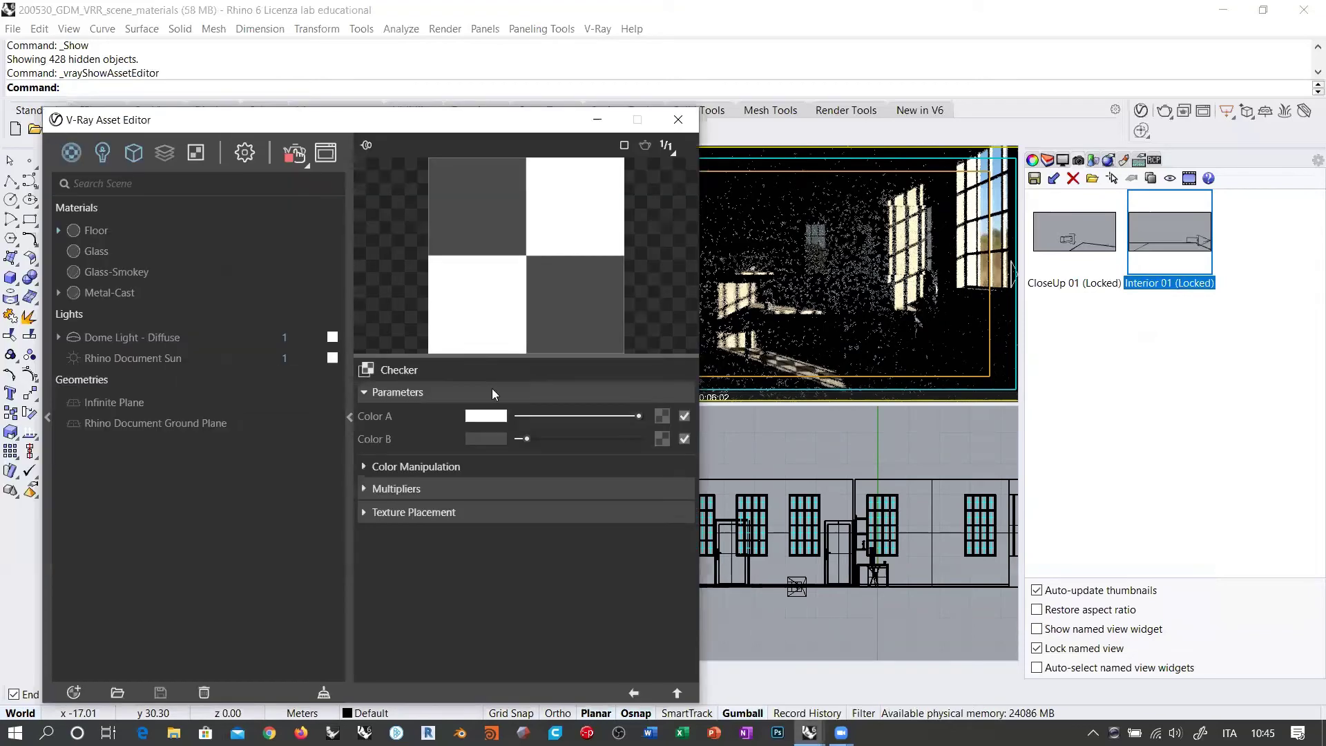
pyautogui.click(637, 689)
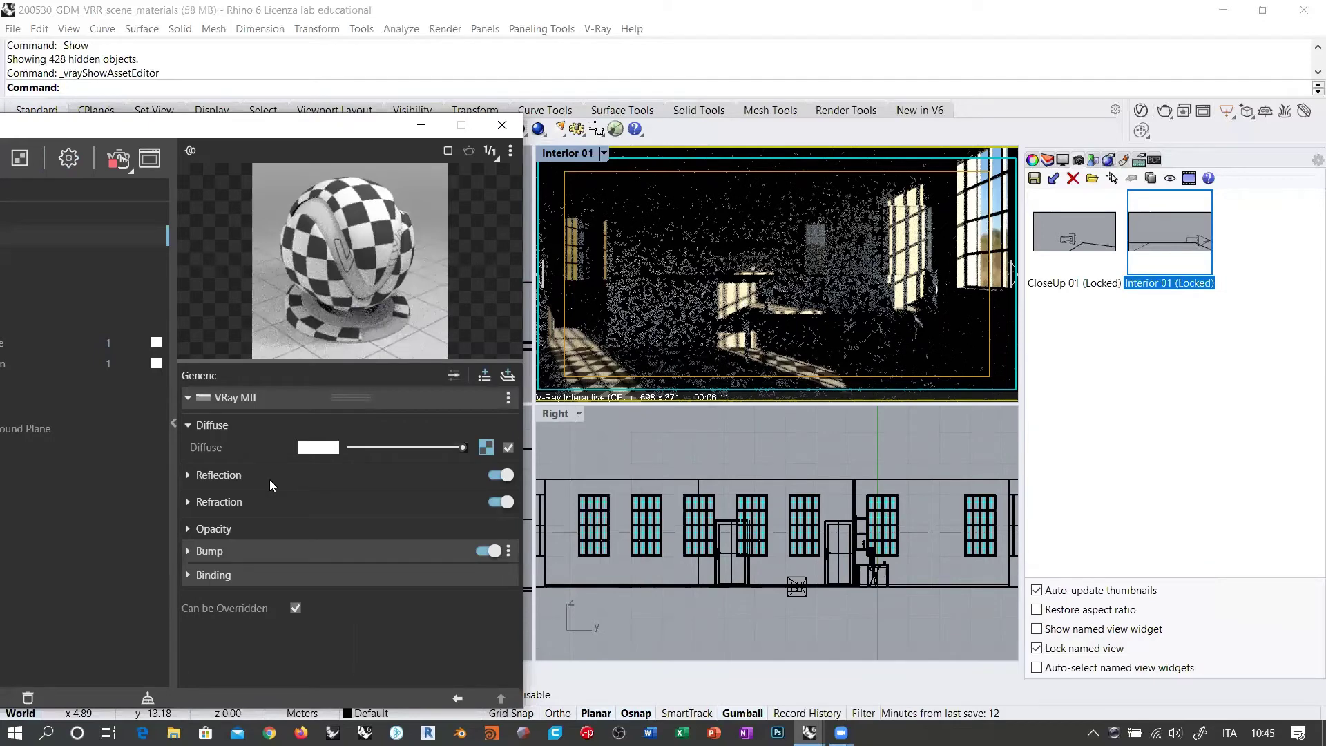
pyautogui.click(209, 470)
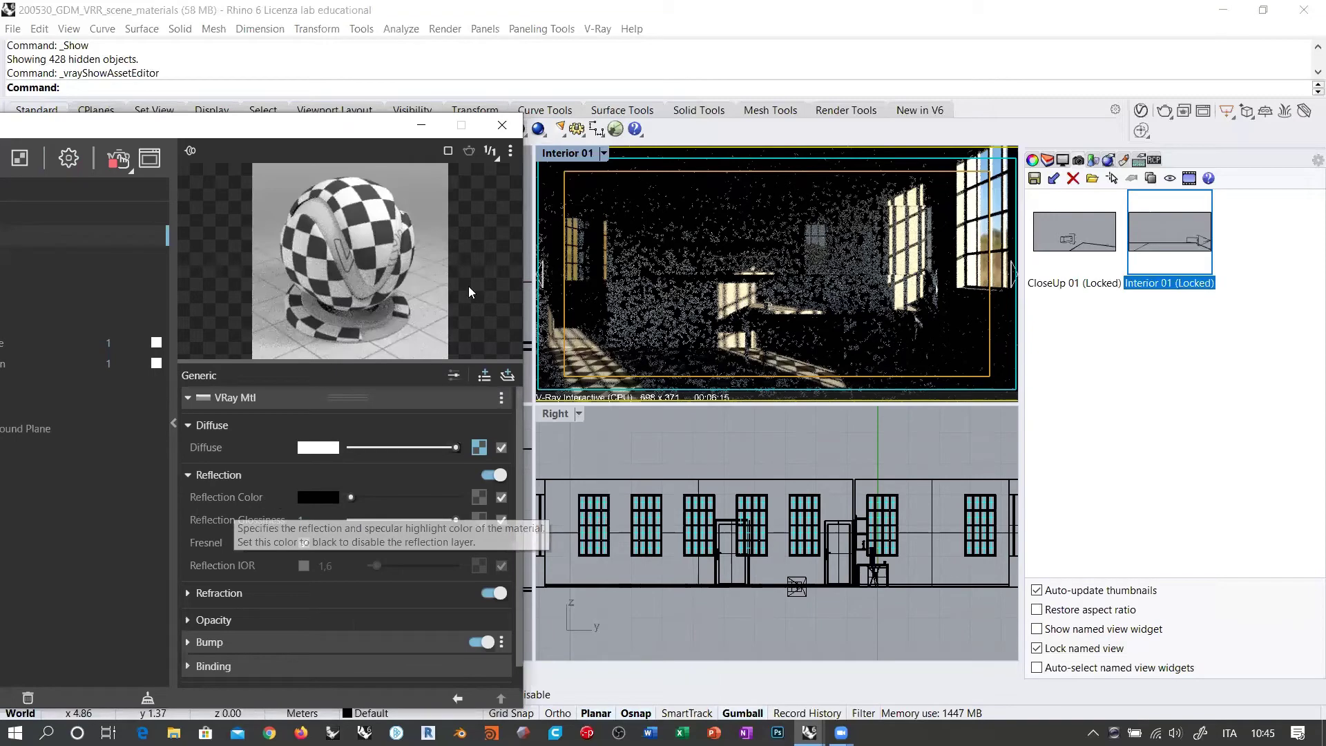
pyautogui.moveTo(351, 495); pyautogui.dragTo(526, 499)
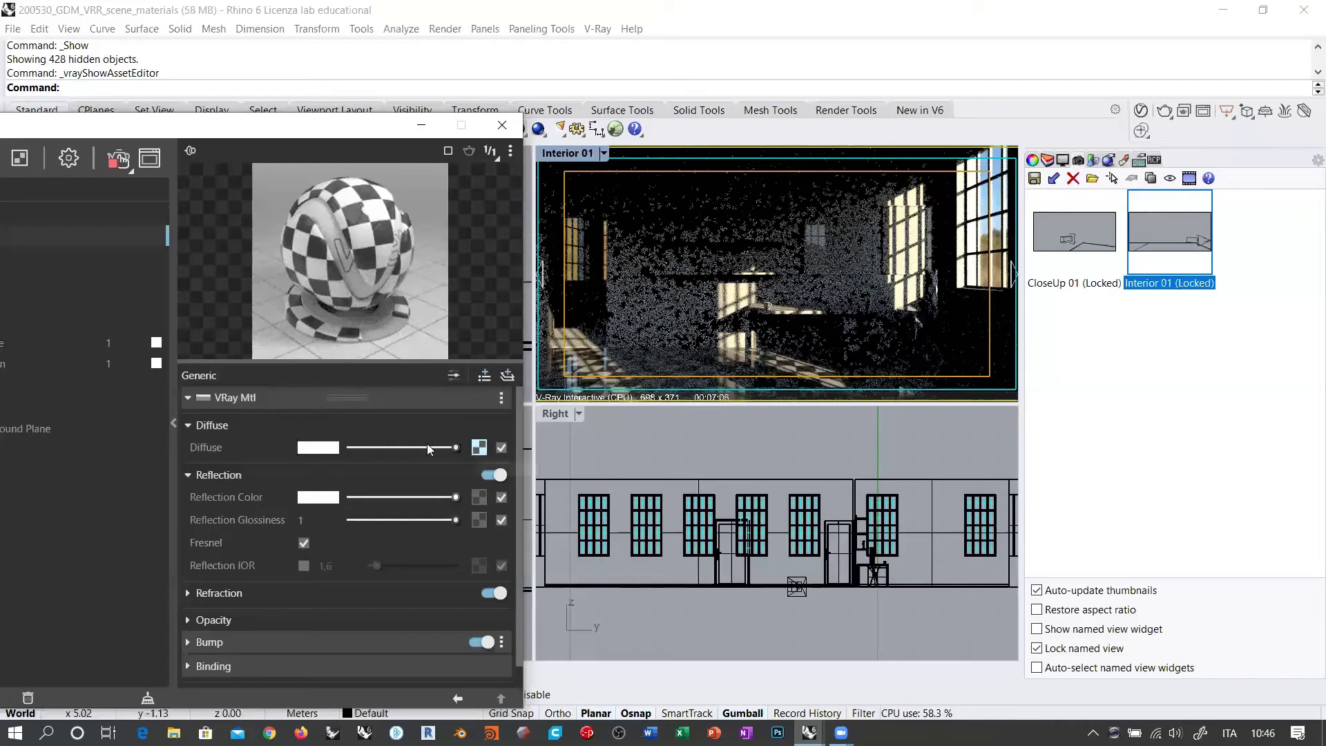
# Check the Floor material's diffuse Checker colors and assign a new Checker texture to the Reflection Color.
pyautogui.click(479, 447)
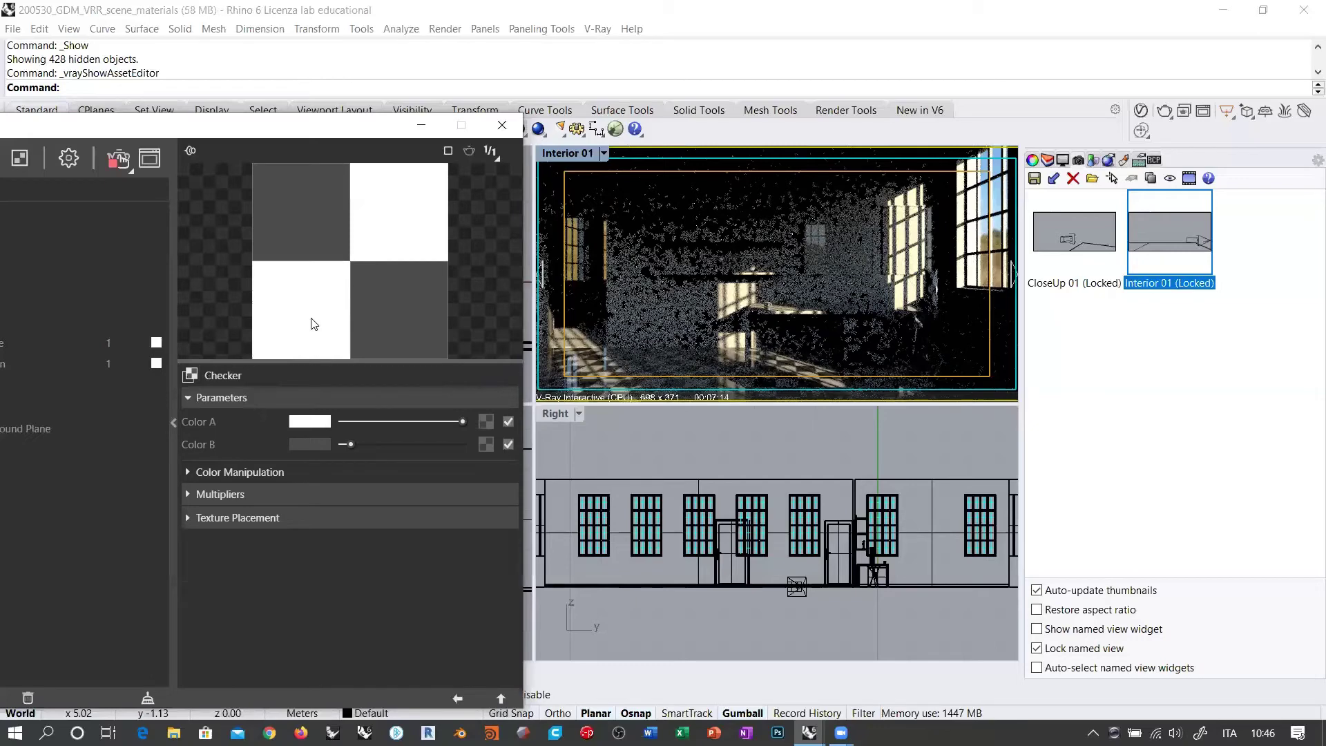
pyautogui.click(456, 699)
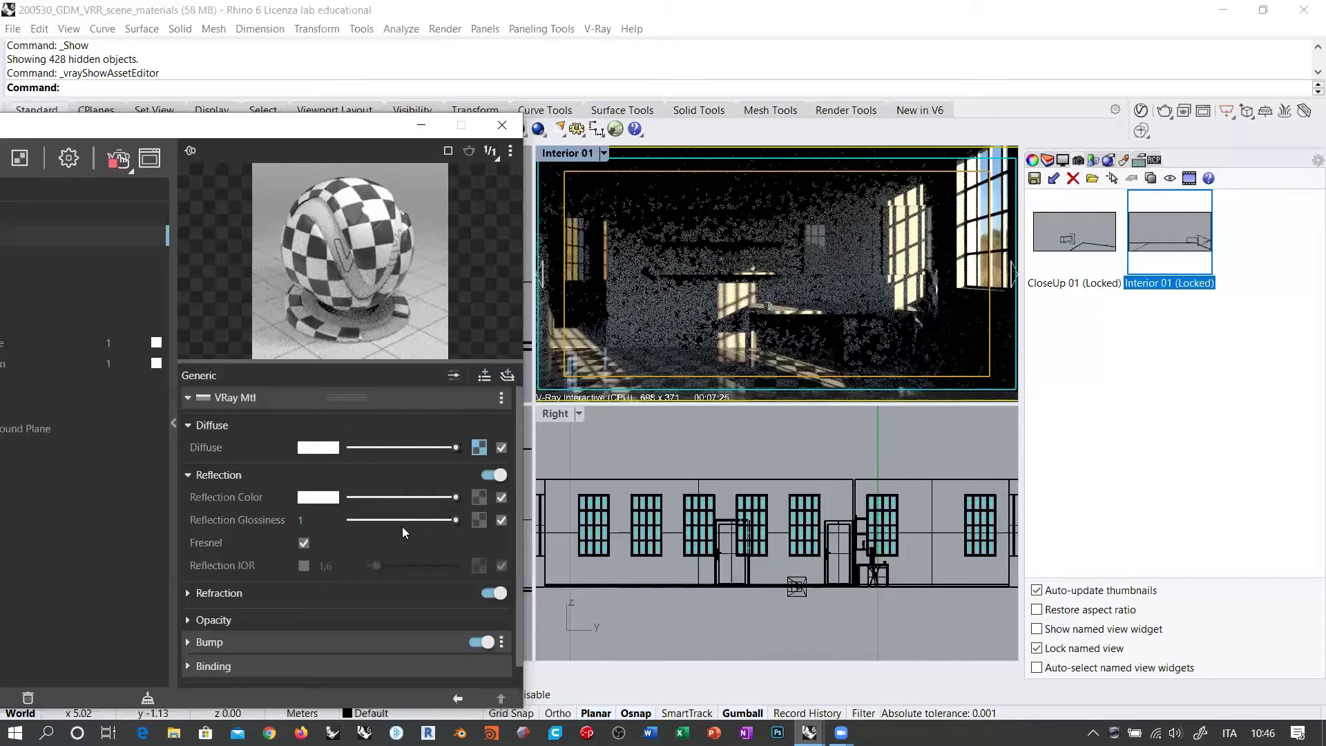
pyautogui.click(478, 499)
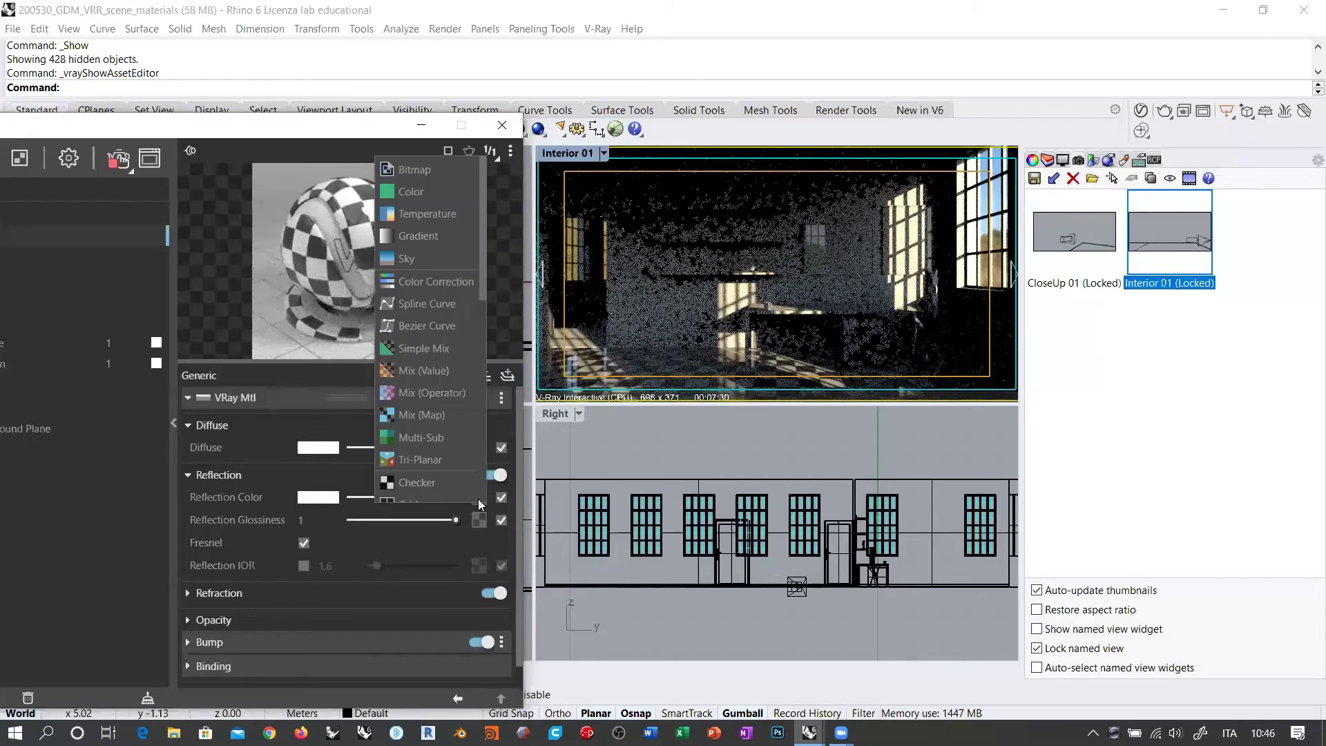
pyautogui.scroll(-2, 411, 392)
pyautogui.click(409, 399)
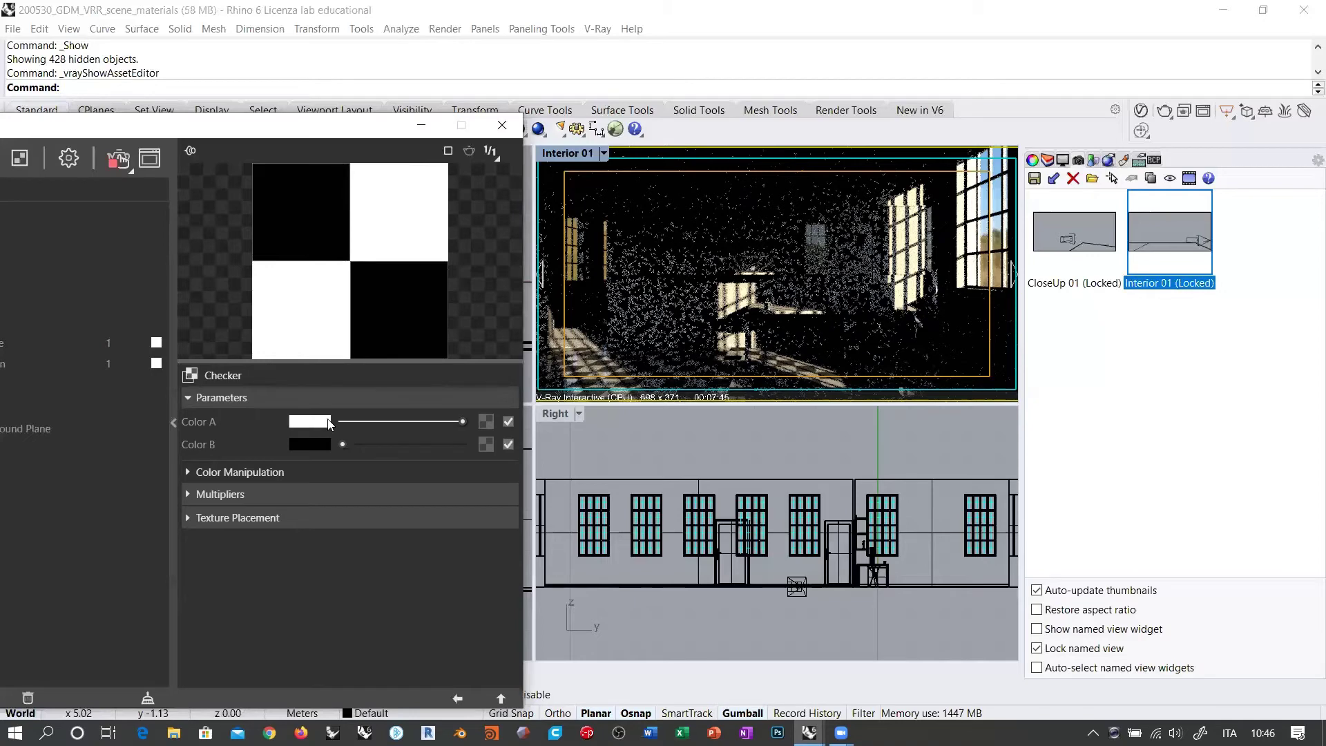
# Set Color B of the reflection Checker to a mid grey of 0.468 and return to the Floor material.
pyautogui.moveTo(323, 428)
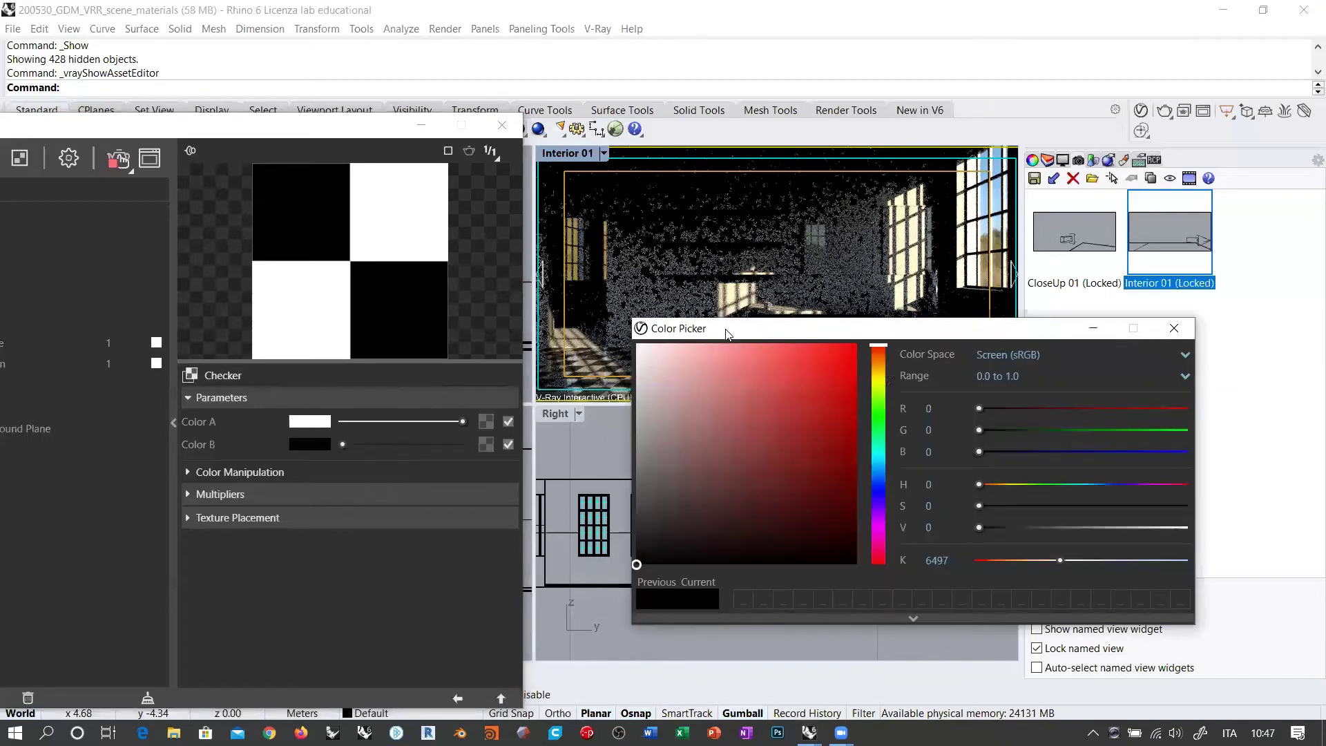
pyautogui.moveTo(727, 334); pyautogui.dragTo(144, 392)
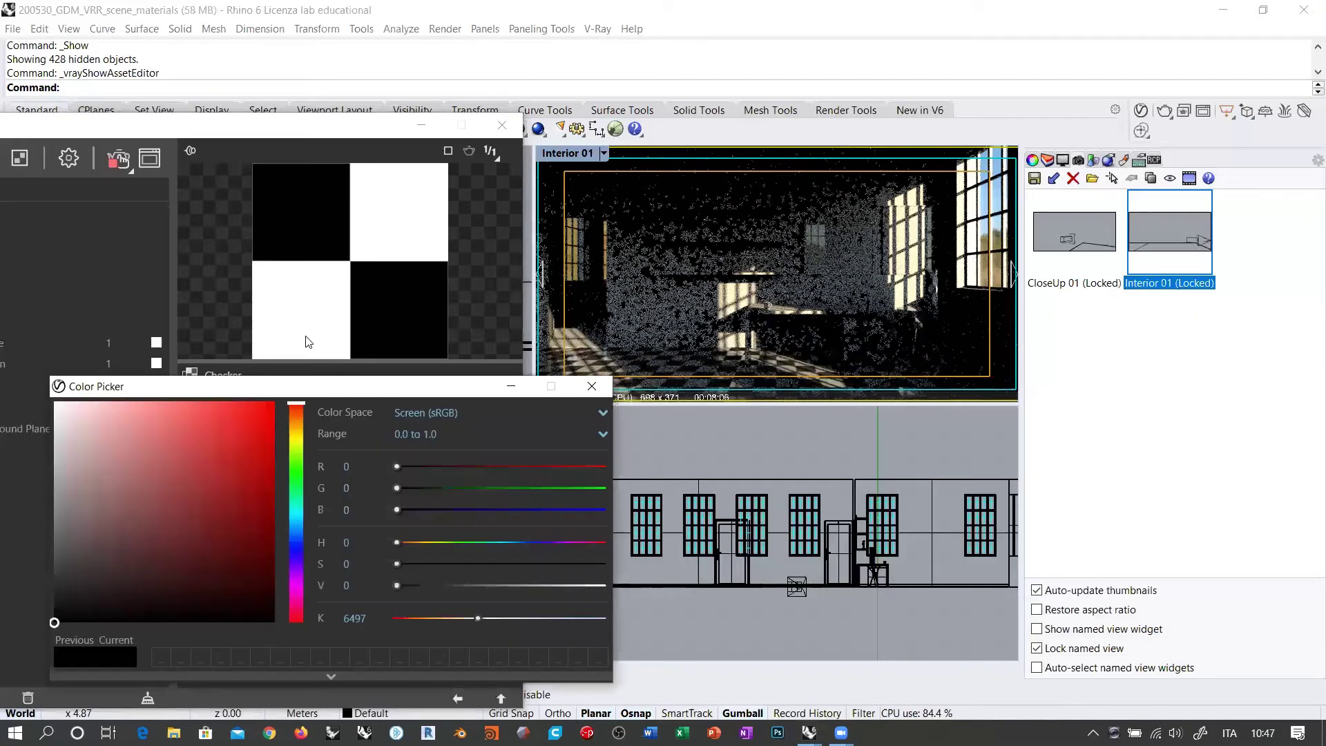
pyautogui.moveTo(56, 570); pyautogui.dragTo(53, 519)
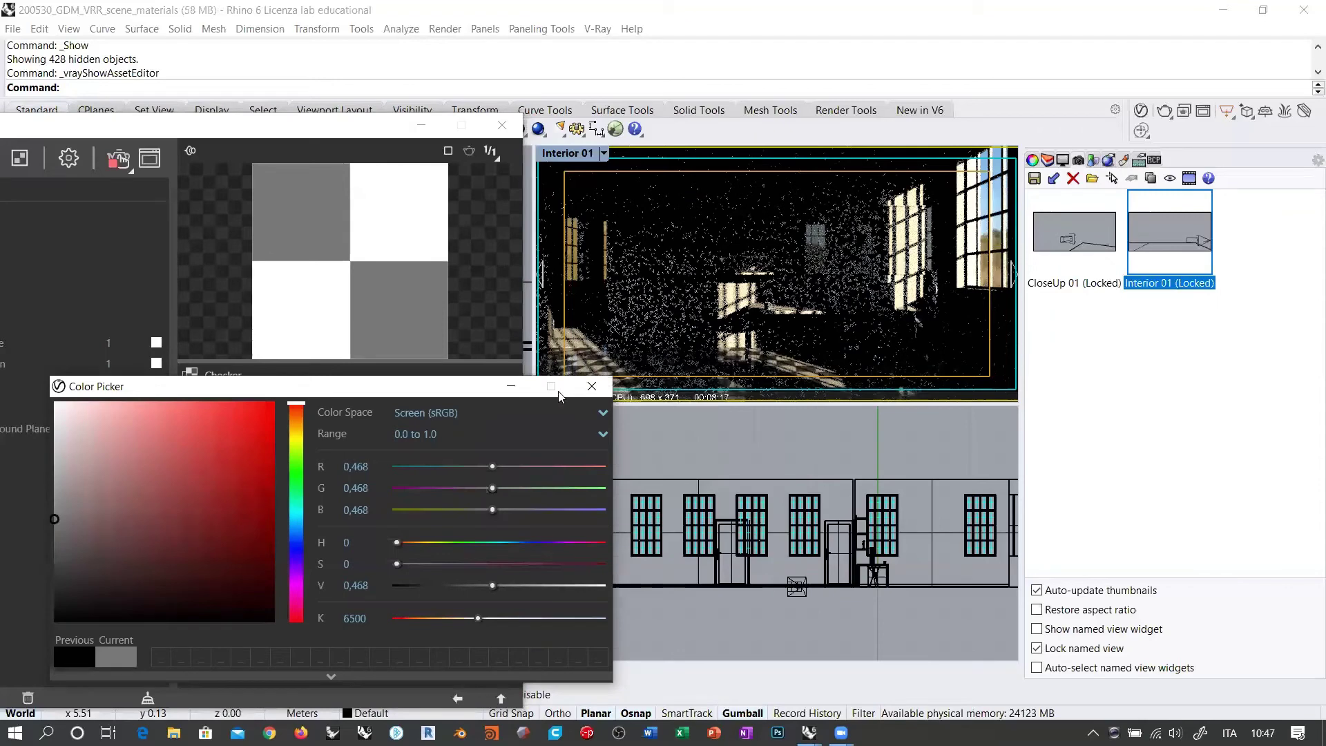
pyautogui.click(592, 387)
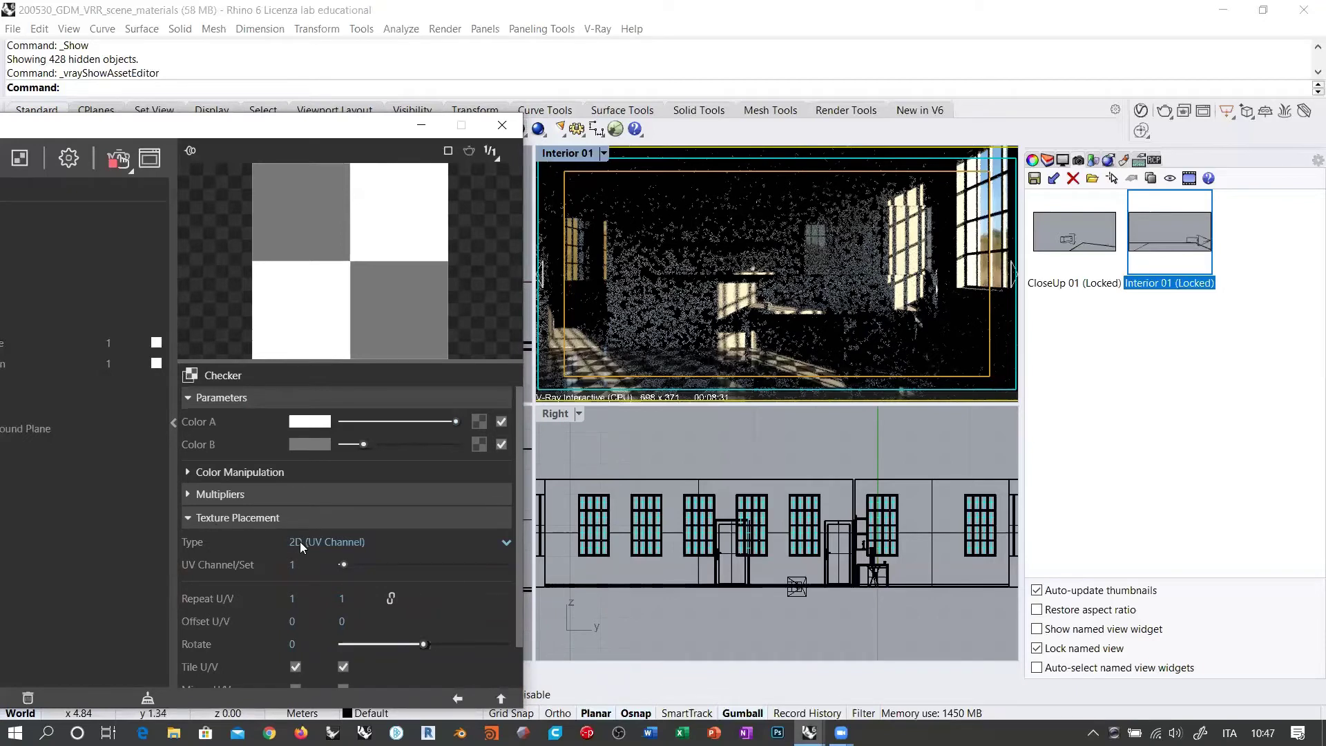
pyautogui.click(231, 518)
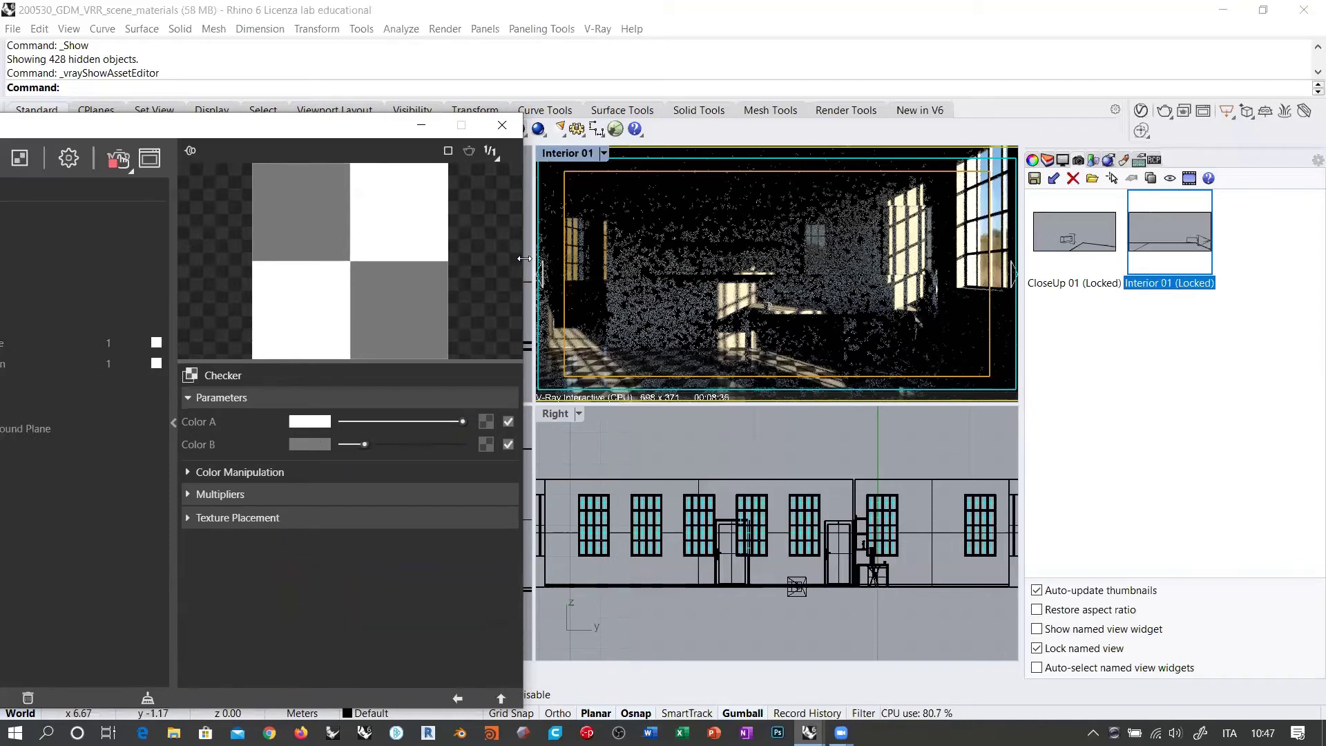
pyautogui.click(454, 694)
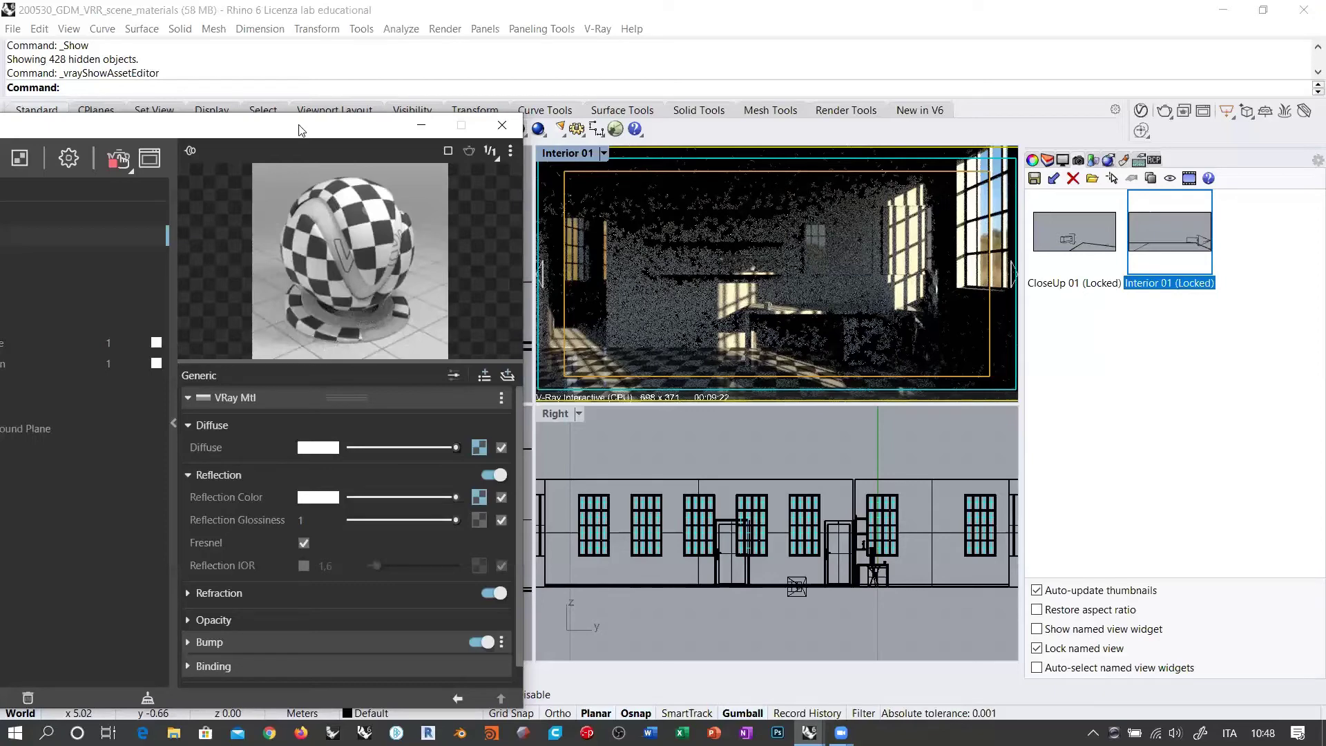
# Assign a Noise A texture to Color A of the diffuse Checker and return to the Floor material.
pyautogui.moveTo(301, 130); pyautogui.dragTo(437, 139)
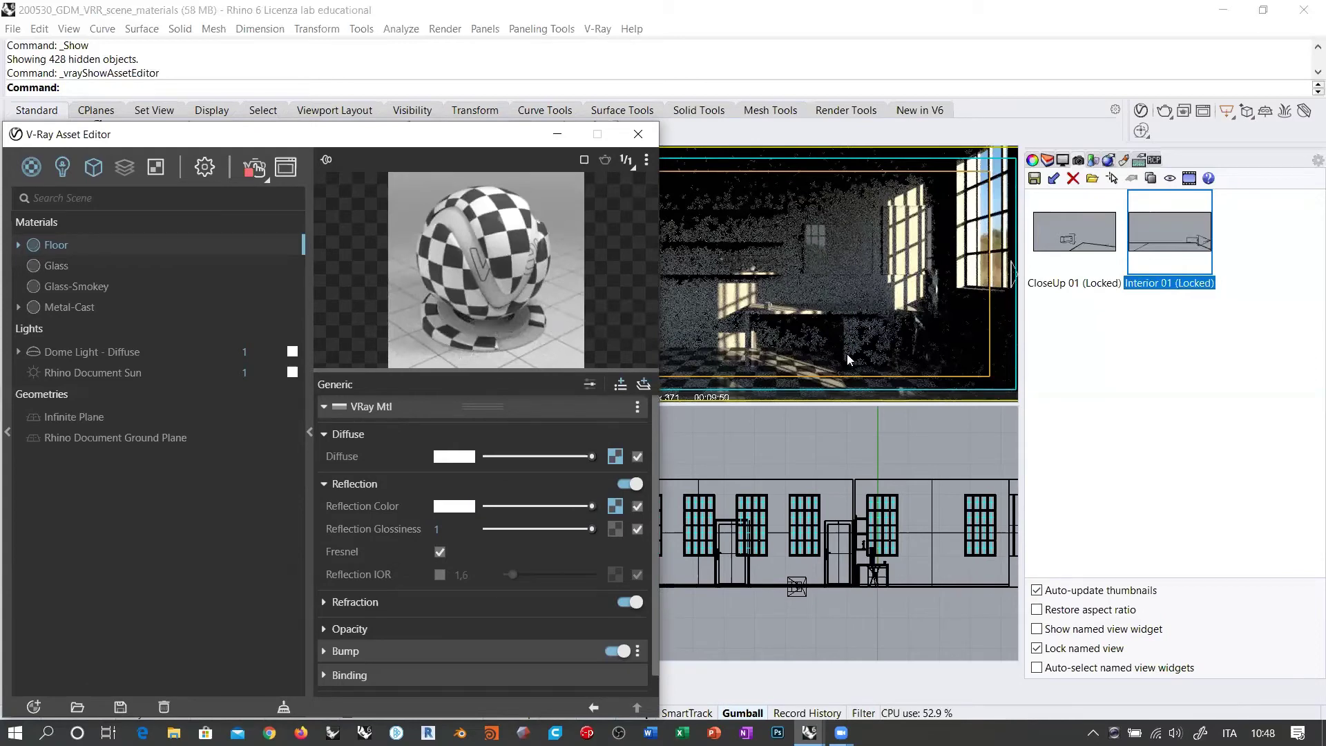
pyautogui.moveTo(483, 146); pyautogui.dragTo(310, 153)
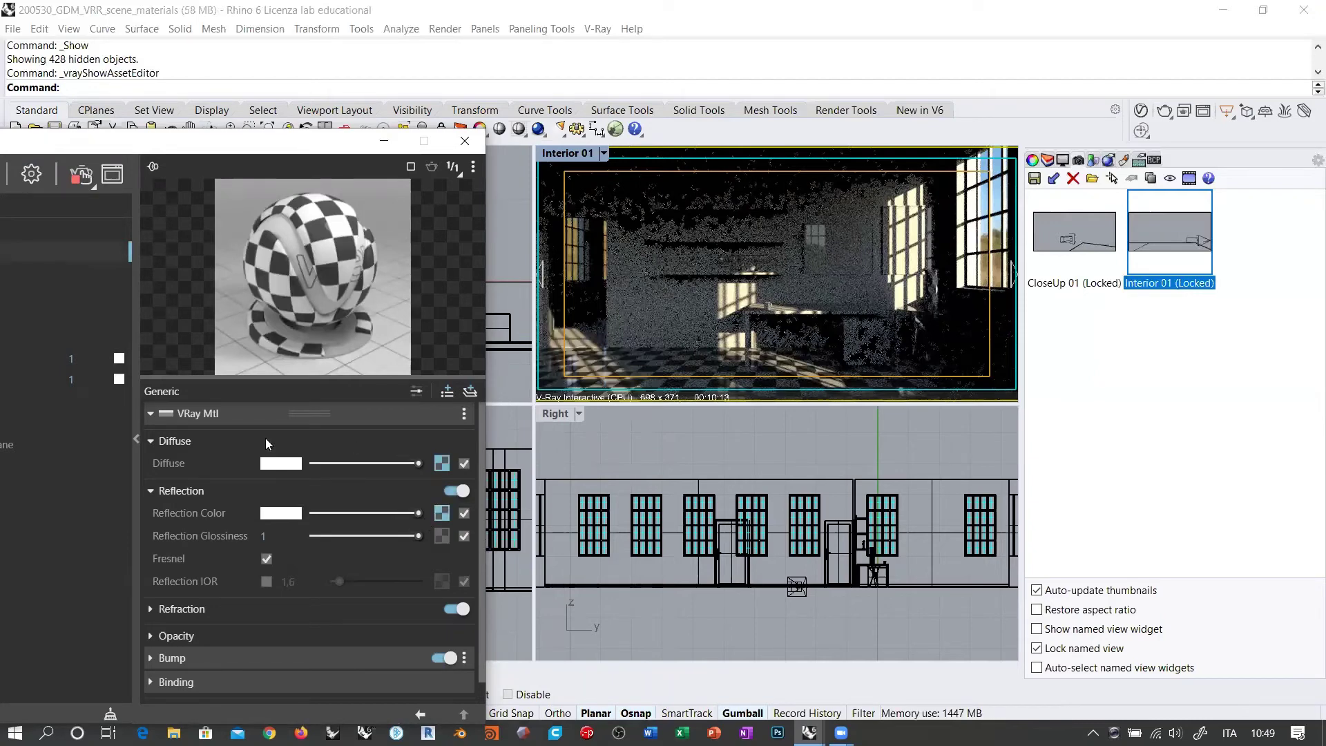
pyautogui.click(442, 464)
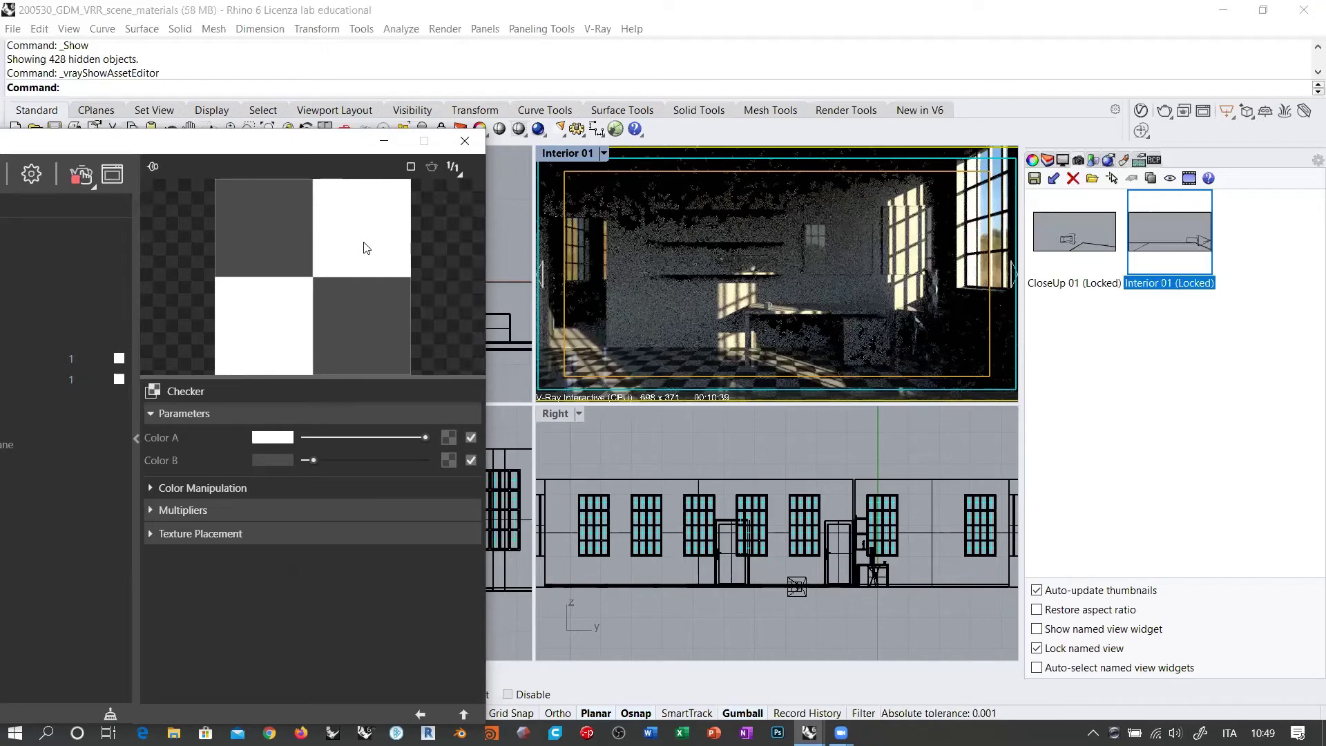
pyautogui.click(448, 440)
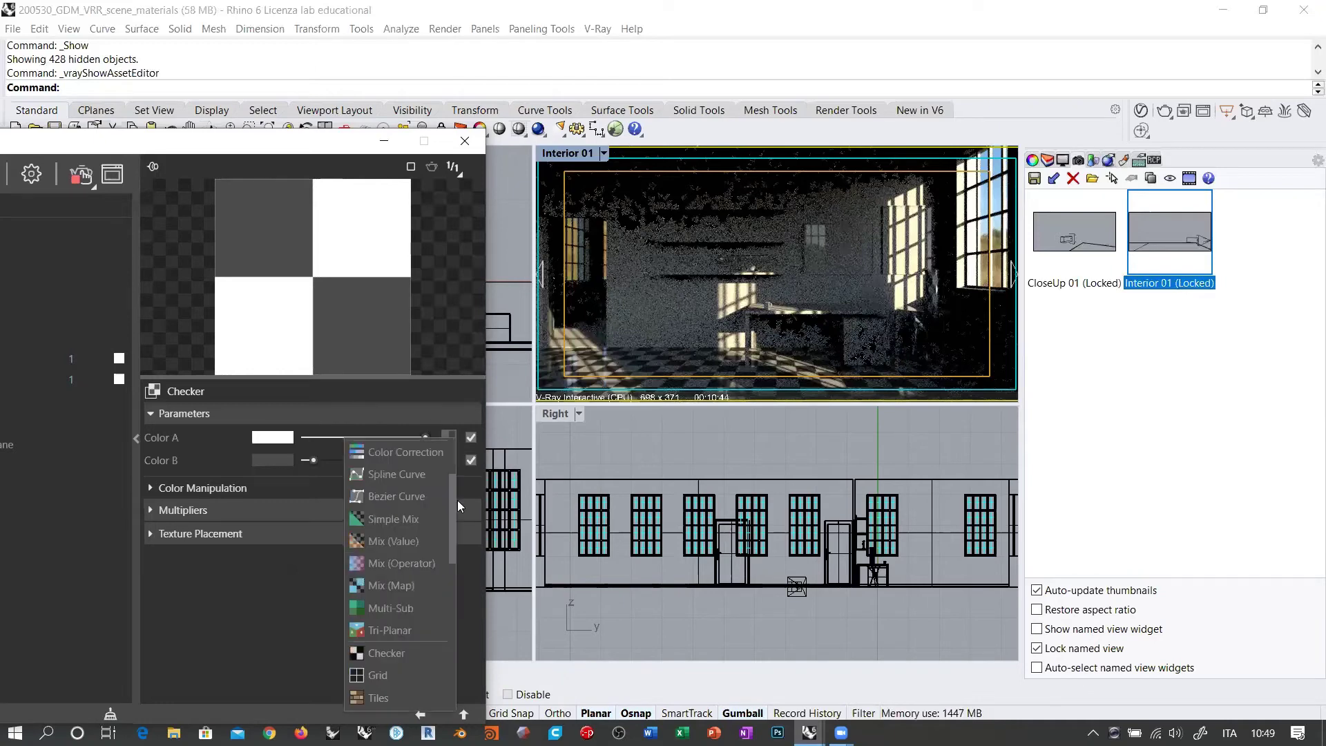
pyautogui.scroll(-5, 398, 568)
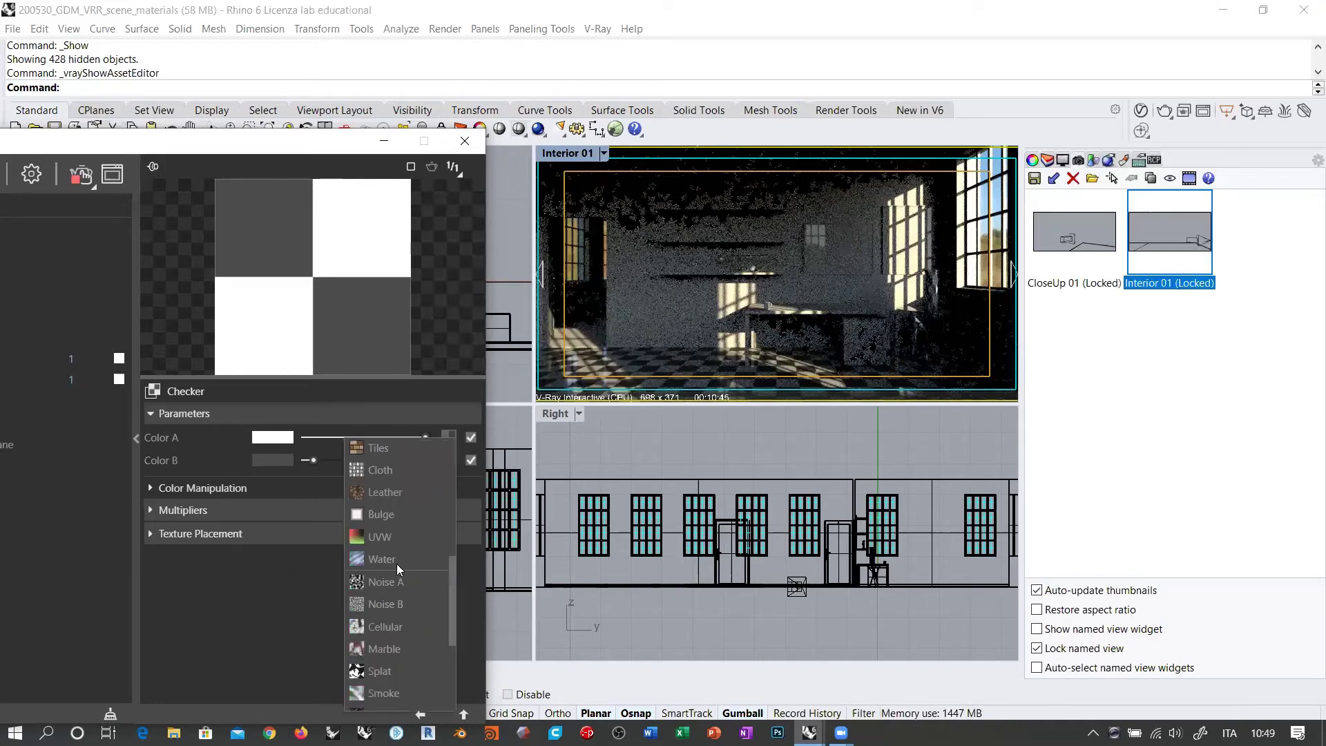
pyautogui.click(397, 564)
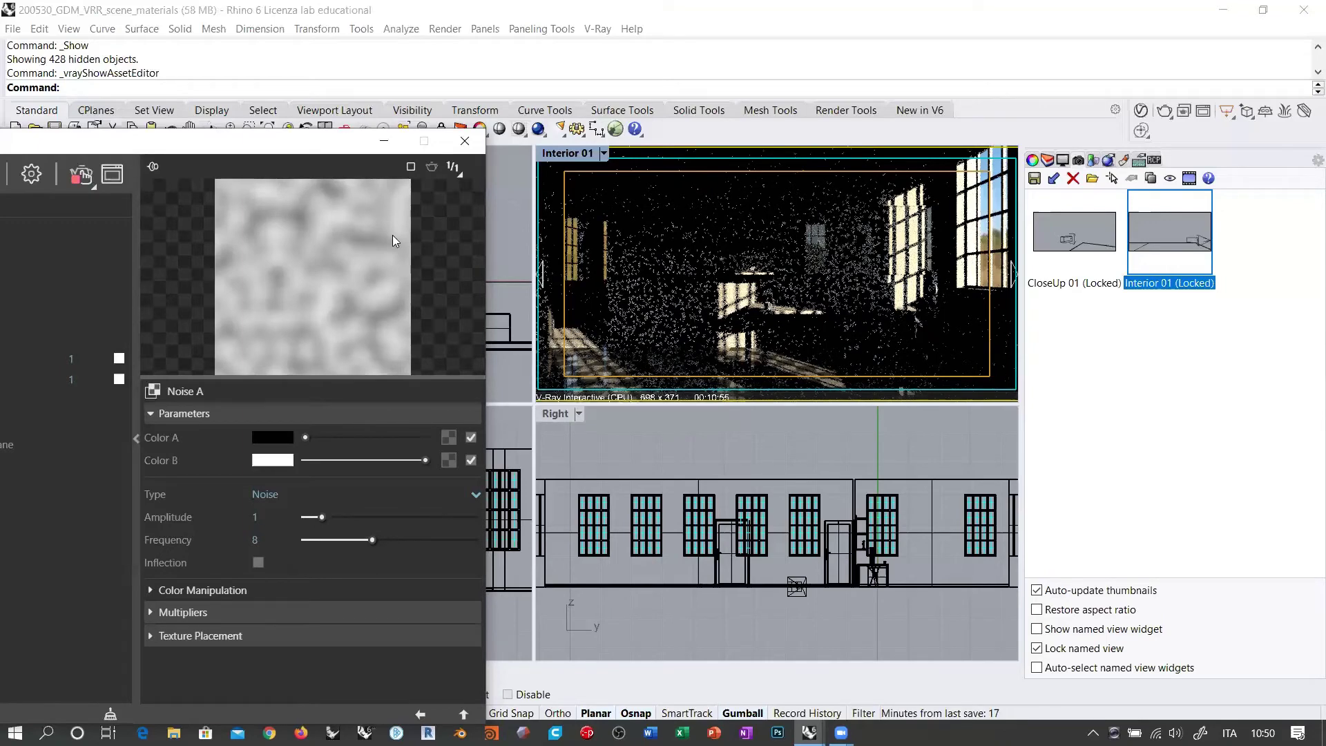
pyautogui.moveTo(309, 150); pyautogui.dragTo(444, 115)
pyautogui.click(556, 680)
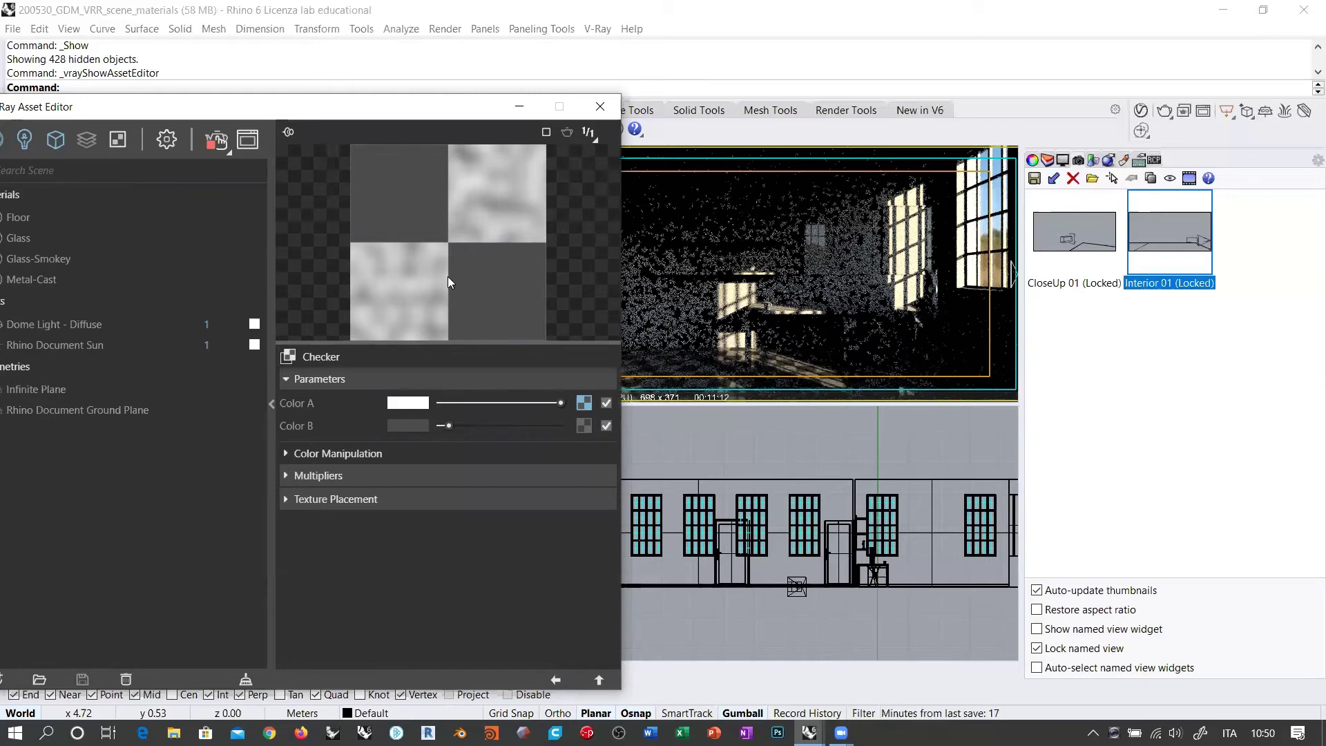
pyautogui.click(554, 680)
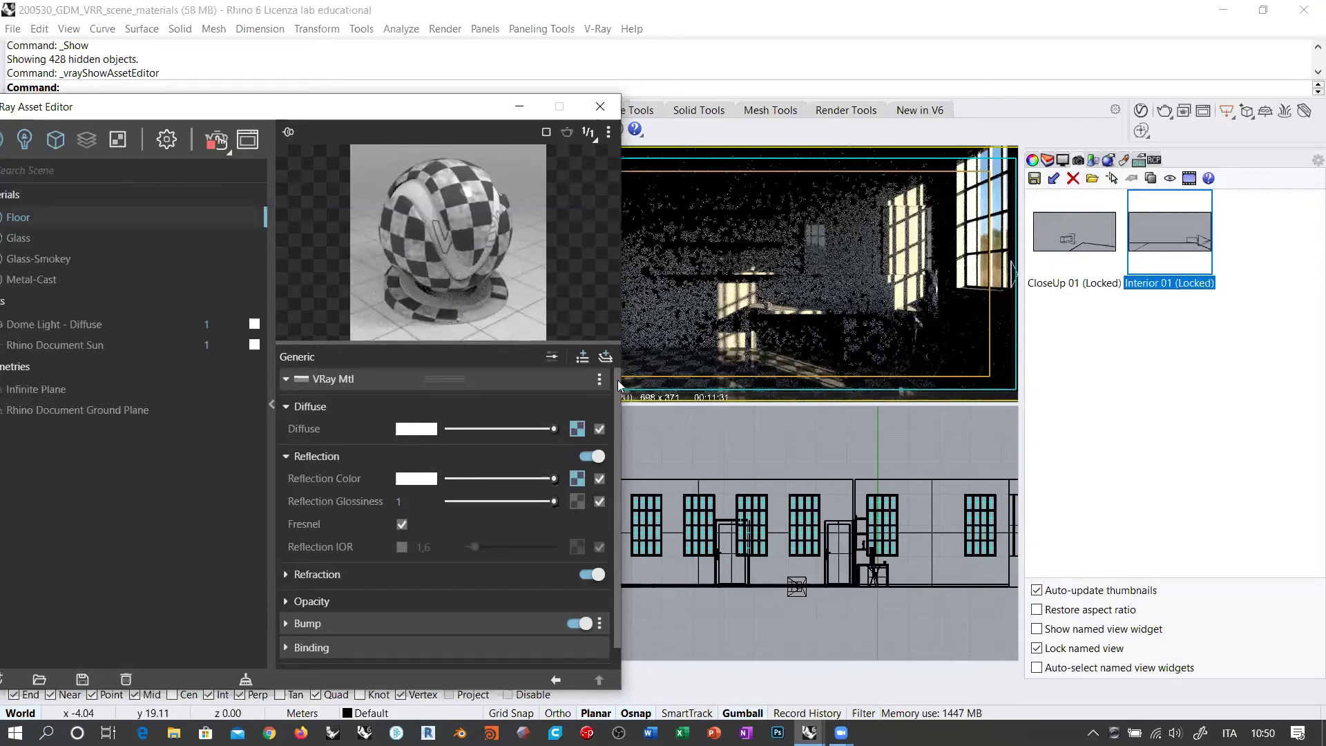
# Examine the floor's checker pattern and reflections up close in the Interior 01 interactive render.
pyautogui.moveTo(426, 107); pyautogui.dragTo(304, 142)
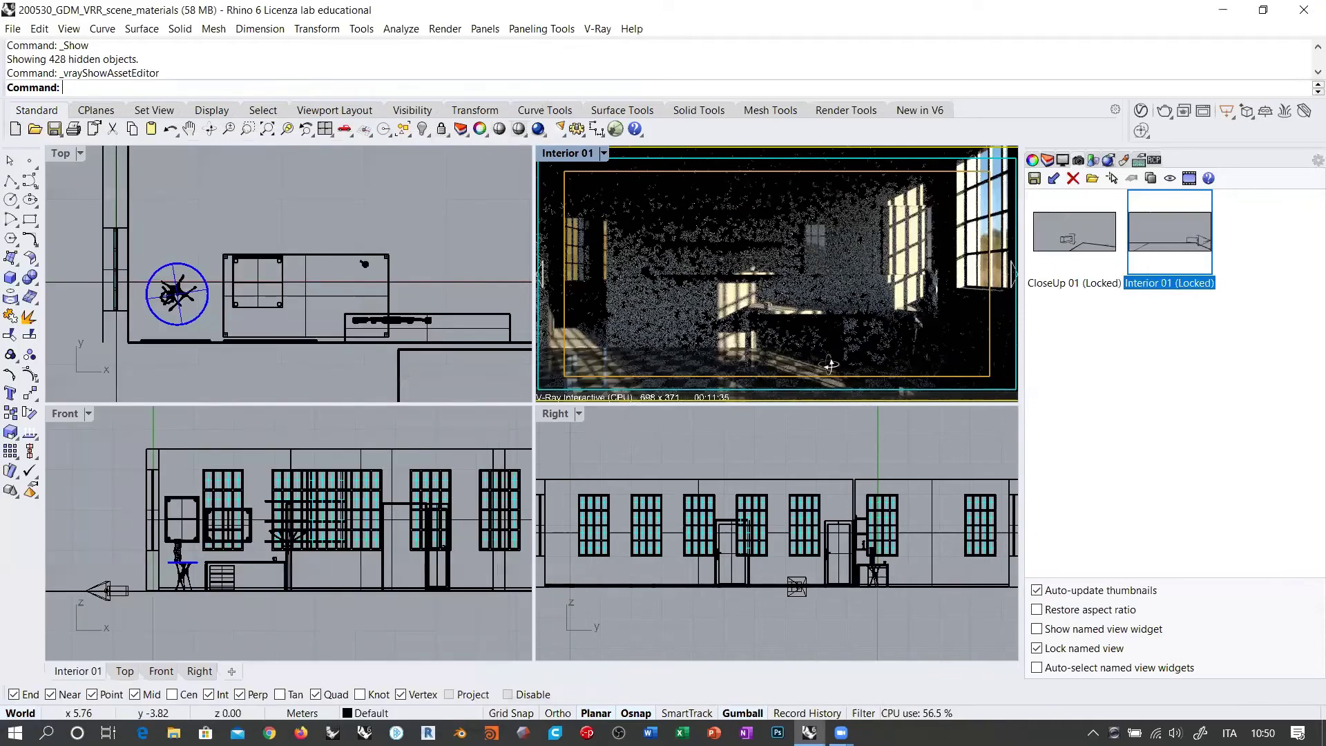
pyautogui.moveTo(830, 364); pyautogui.dragTo(763, 282, button='right')
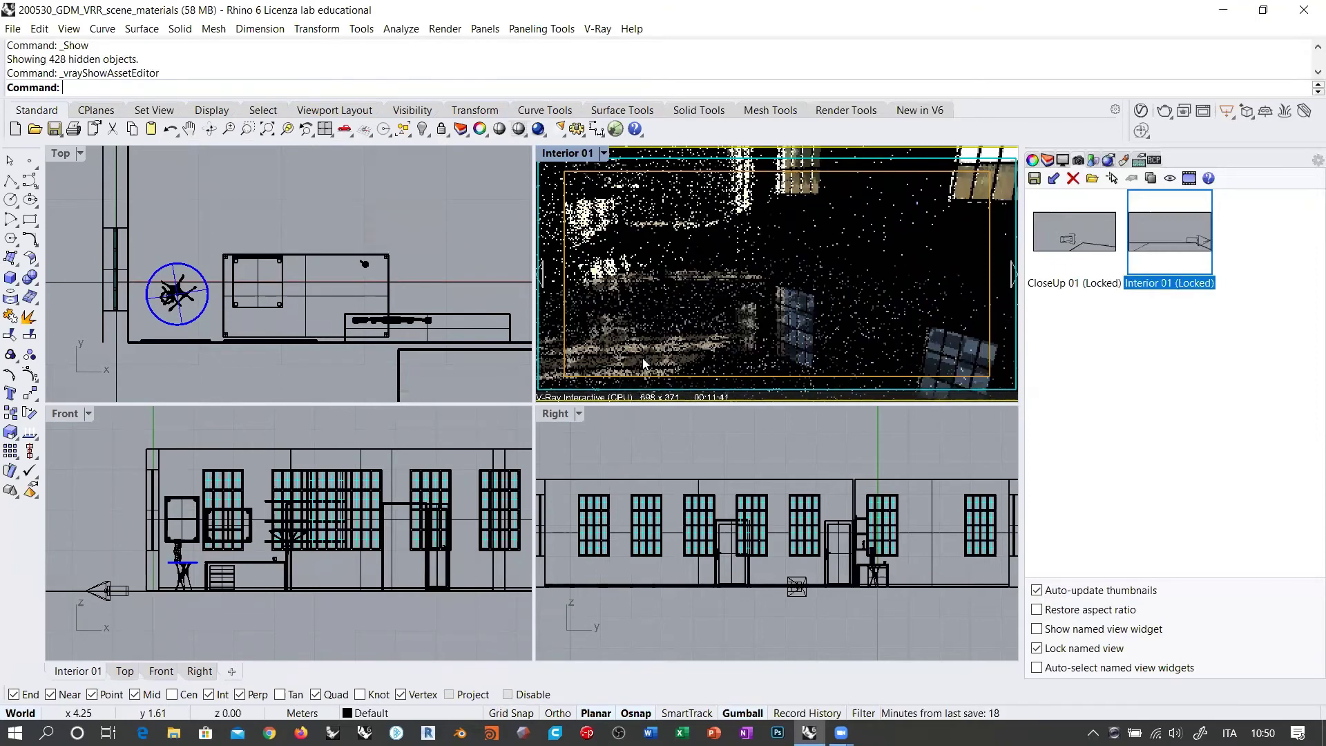
pyautogui.keyDown('shift'); pyautogui.moveTo(643, 359); pyautogui.dragTo(726, 276, button='right'); pyautogui.keyUp('shift')
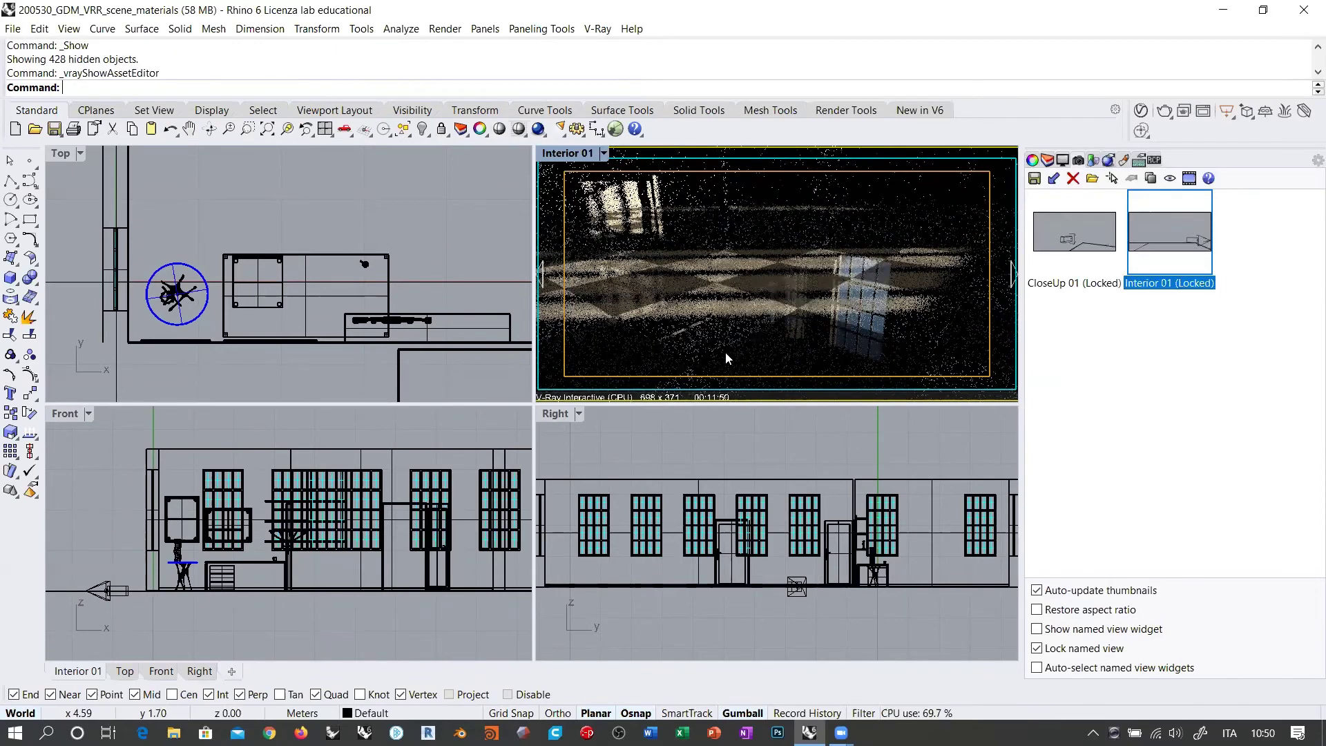
pyautogui.moveTo(786, 247); pyautogui.dragTo(744, 274, button='right')
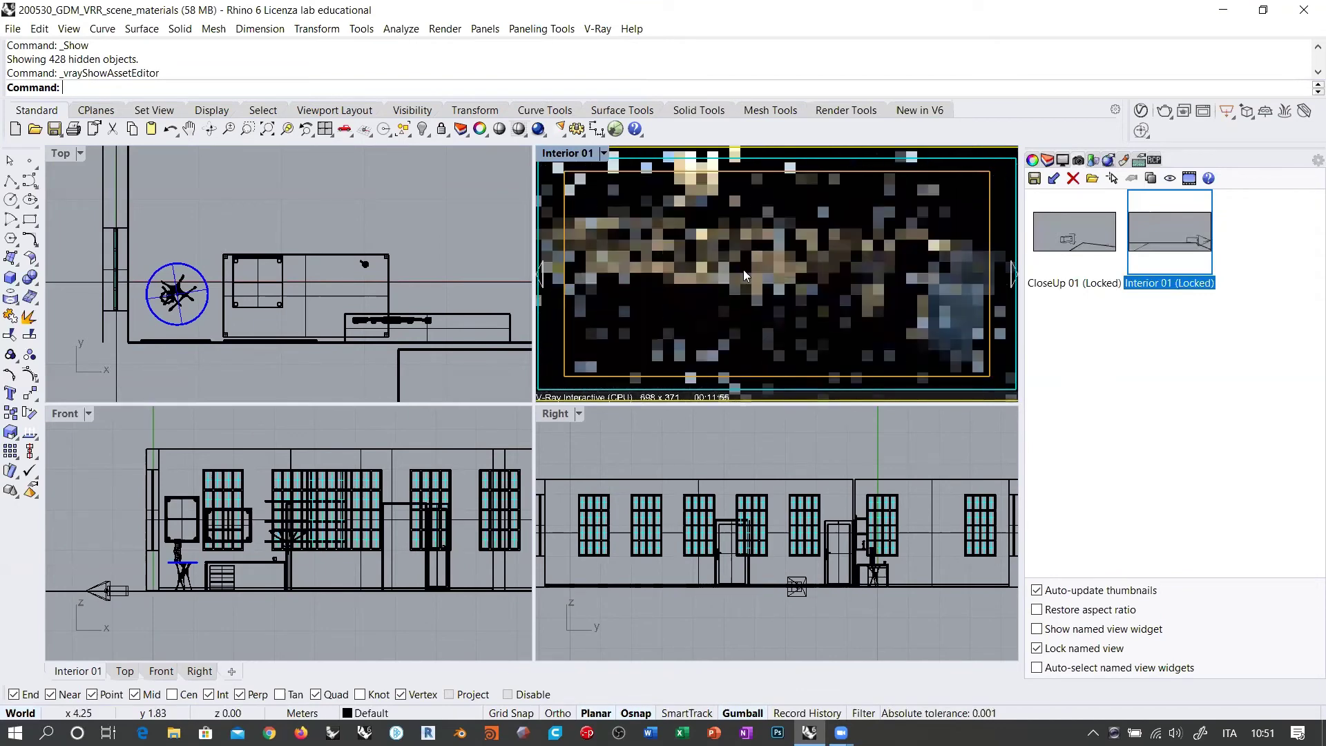
# Set the Noise A texture's frequency to 3,3 and return to the Floor material.
pyautogui.moveTo(752, 285); pyautogui.dragTo(729, 268, button='right')
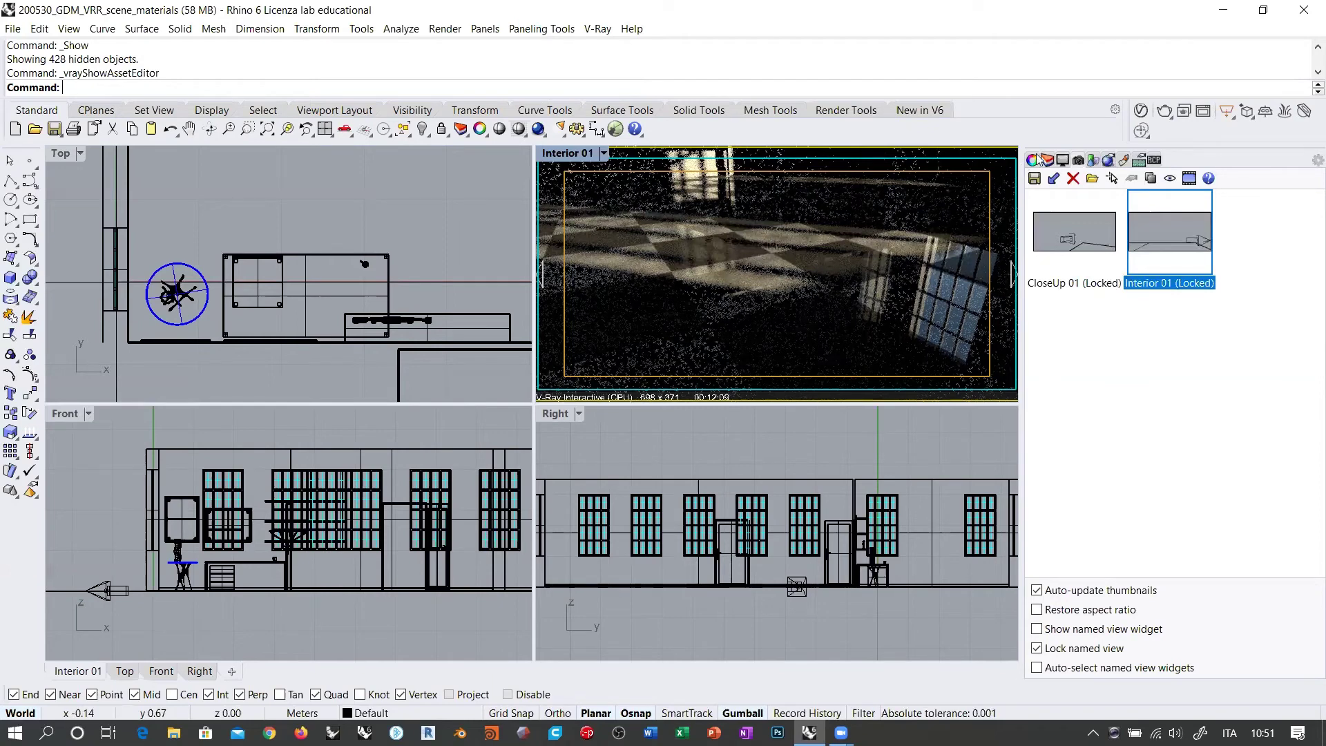
pyautogui.click(1141, 113)
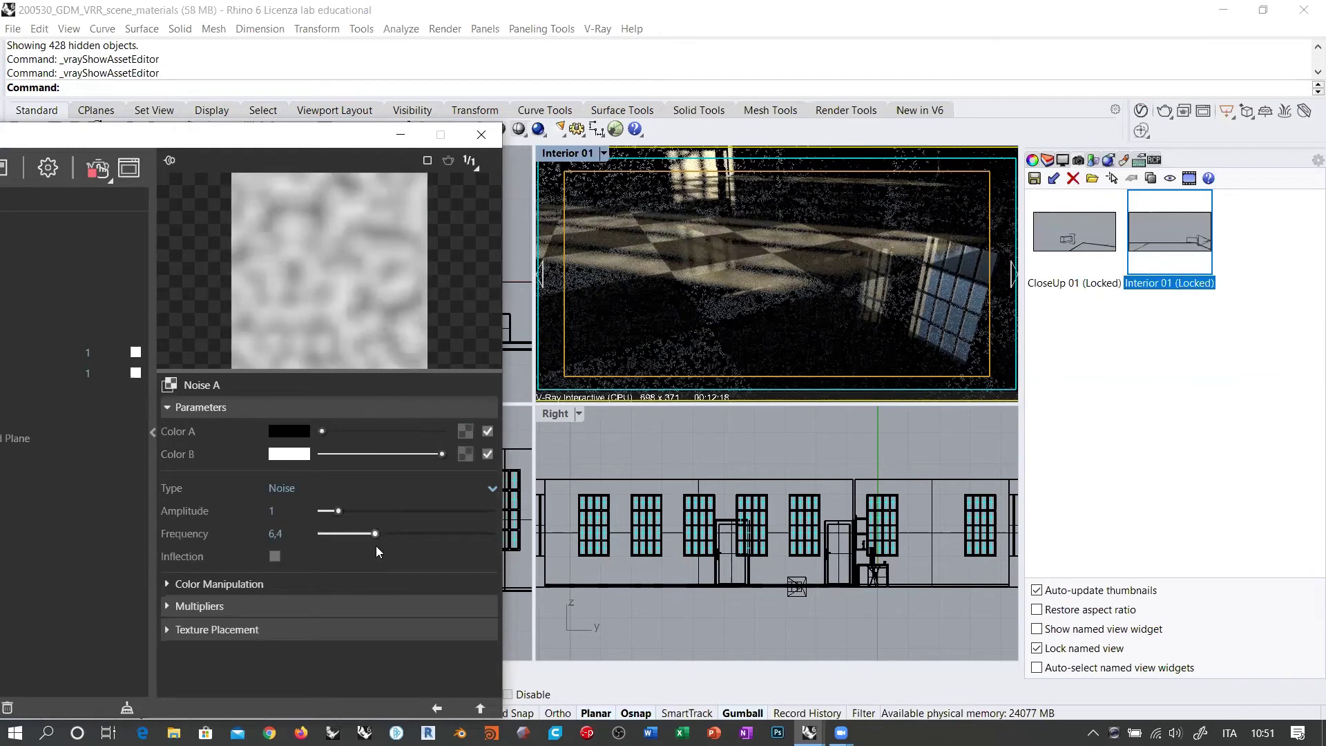
pyautogui.moveTo(372, 534); pyautogui.dragTo(348, 533)
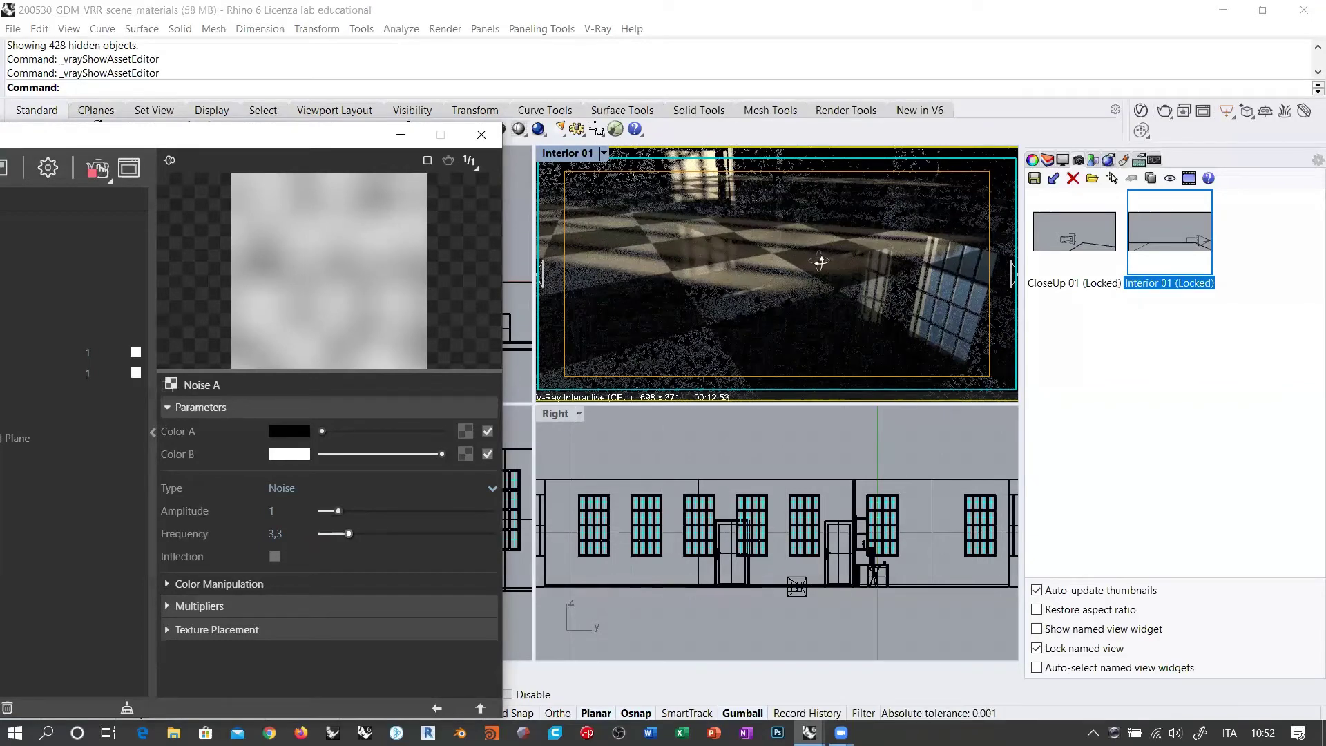
pyautogui.moveTo(754, 246); pyautogui.dragTo(779, 266, button='right')
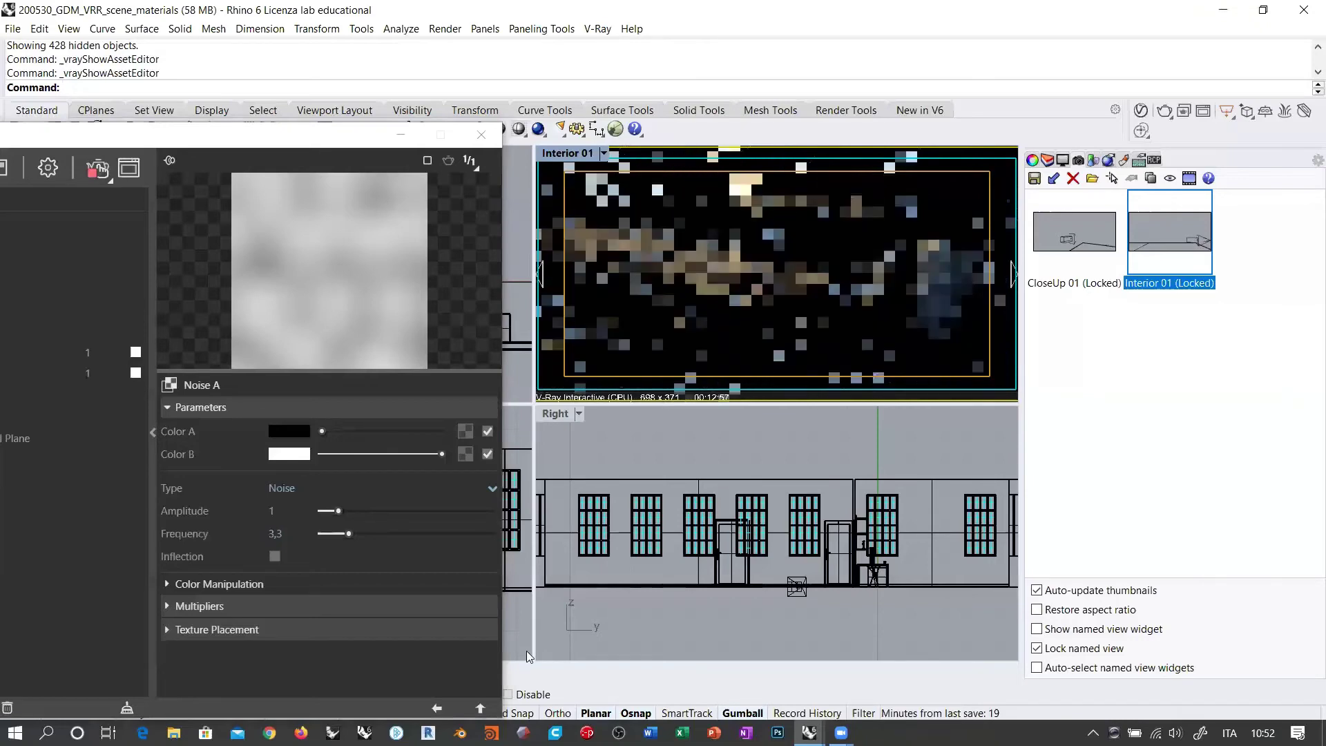
pyautogui.click(527, 694)
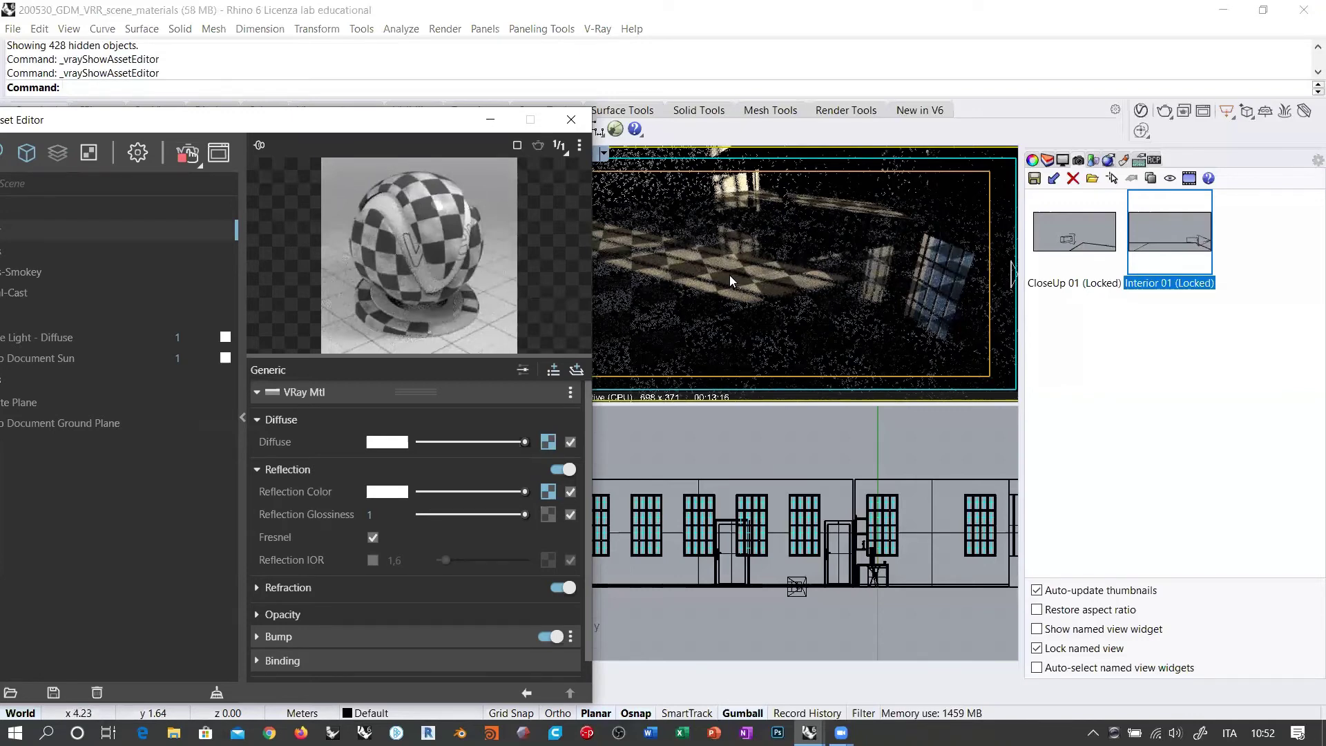
# Disable the Floor material's Reflection Color texture and assign a Checker texture to Reflection Glossiness.
pyautogui.click(570, 491)
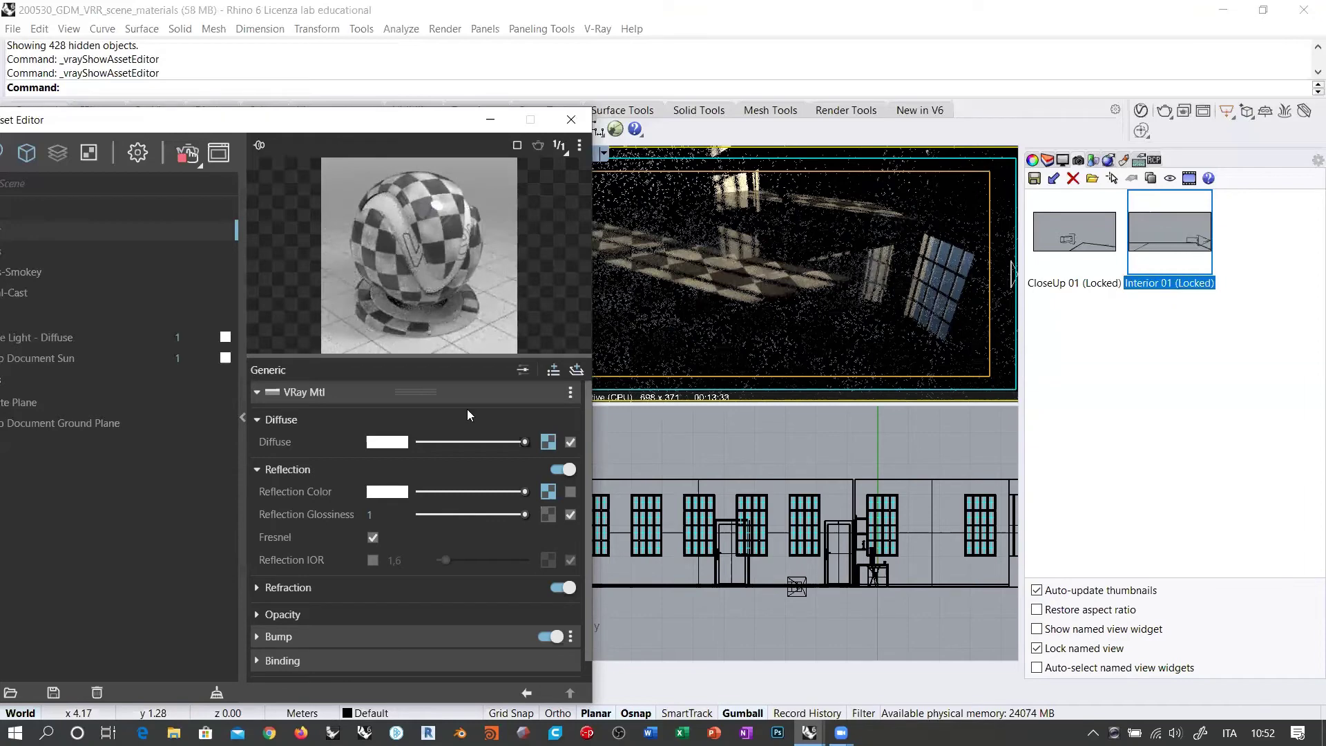
pyautogui.click(547, 515)
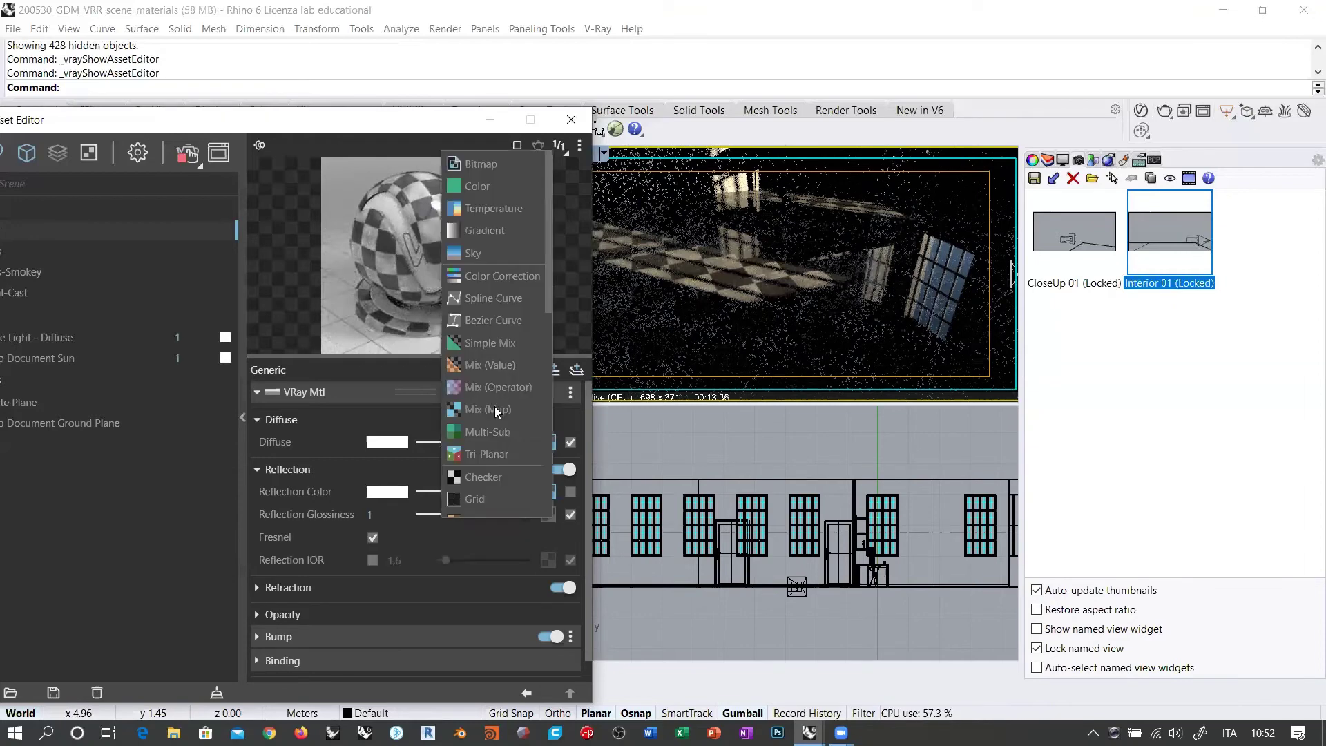
pyautogui.click(482, 476)
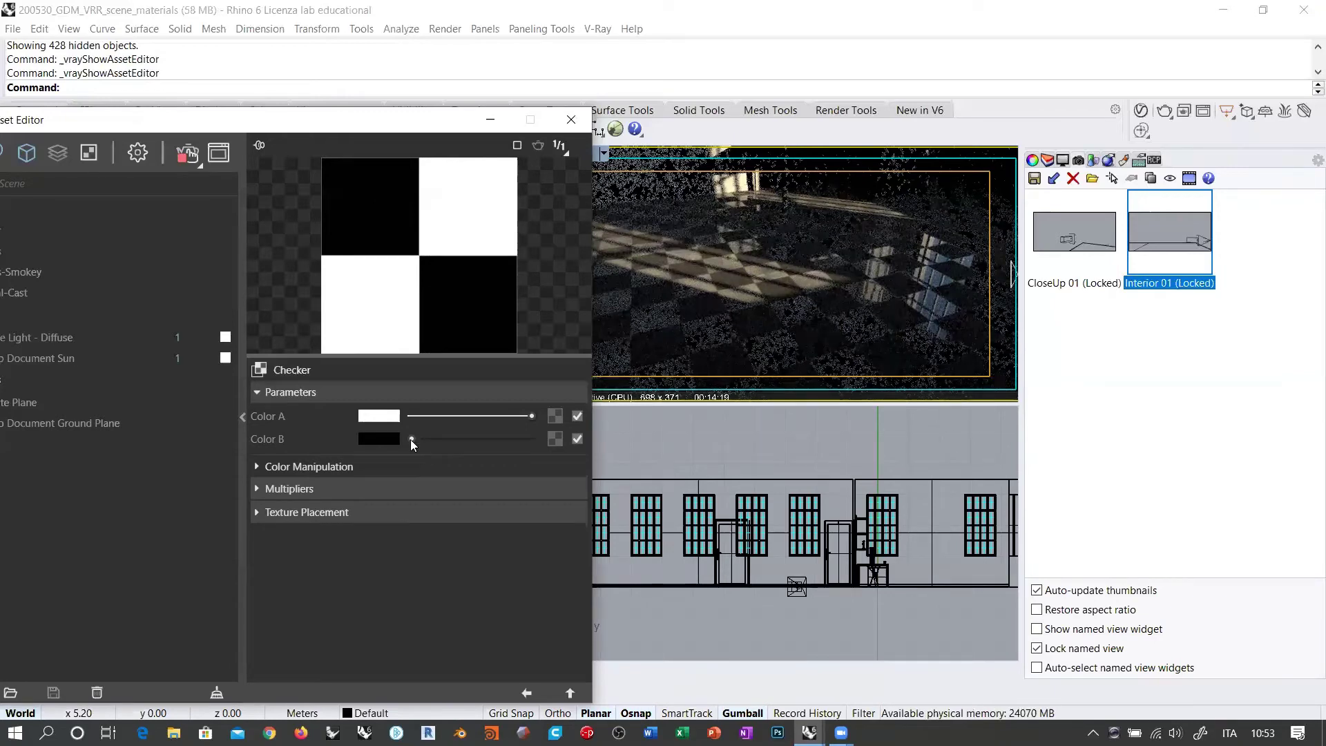
# Try white, a grey of 0.337 and black for Color B of the glossiness Checker.
pyautogui.moveTo(447, 440); pyautogui.dragTo(572, 438)
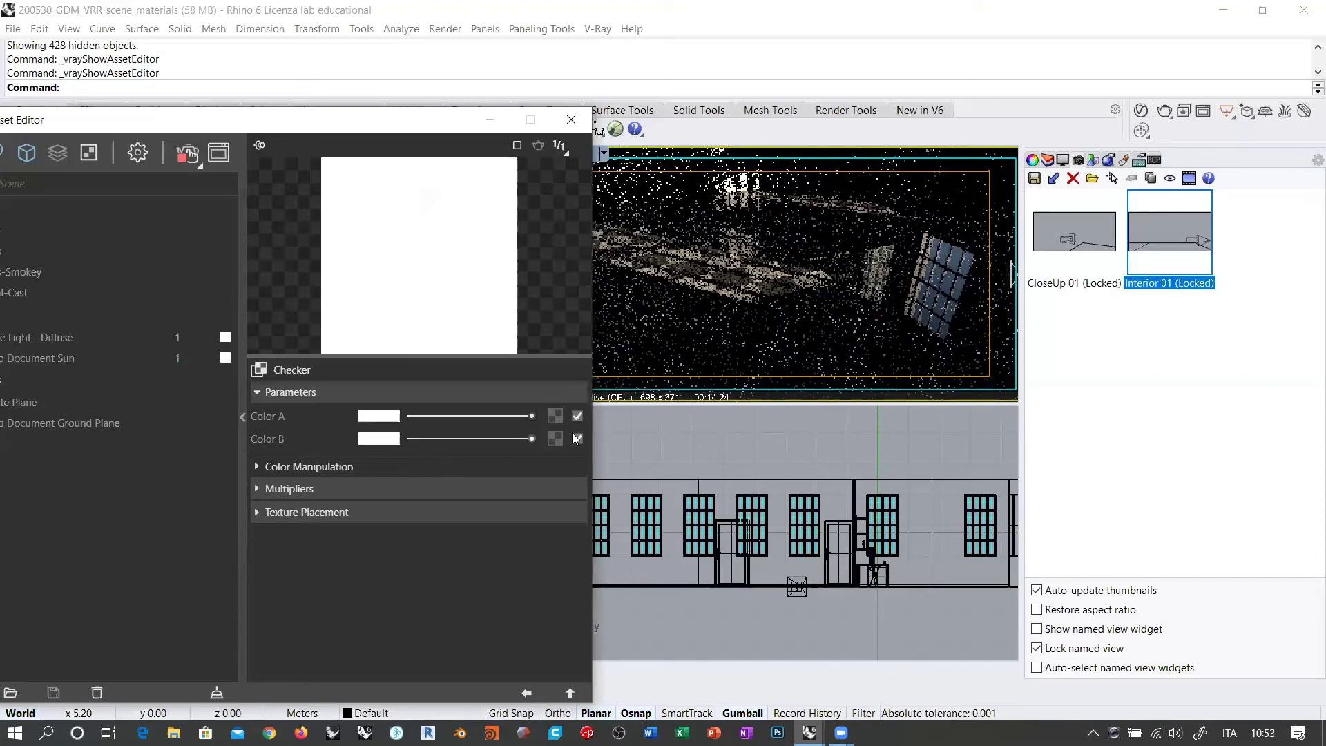
pyautogui.moveTo(522, 437); pyautogui.dragTo(426, 443)
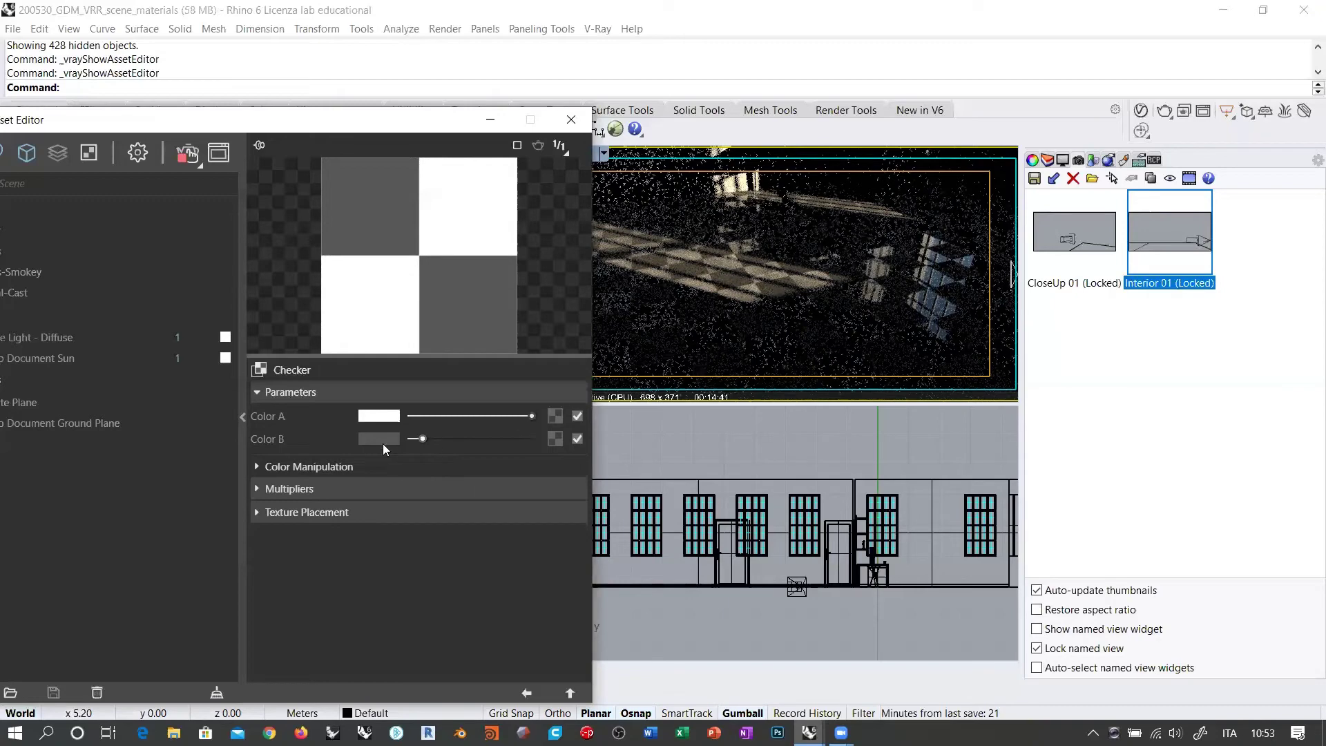
pyautogui.moveTo(420, 450)
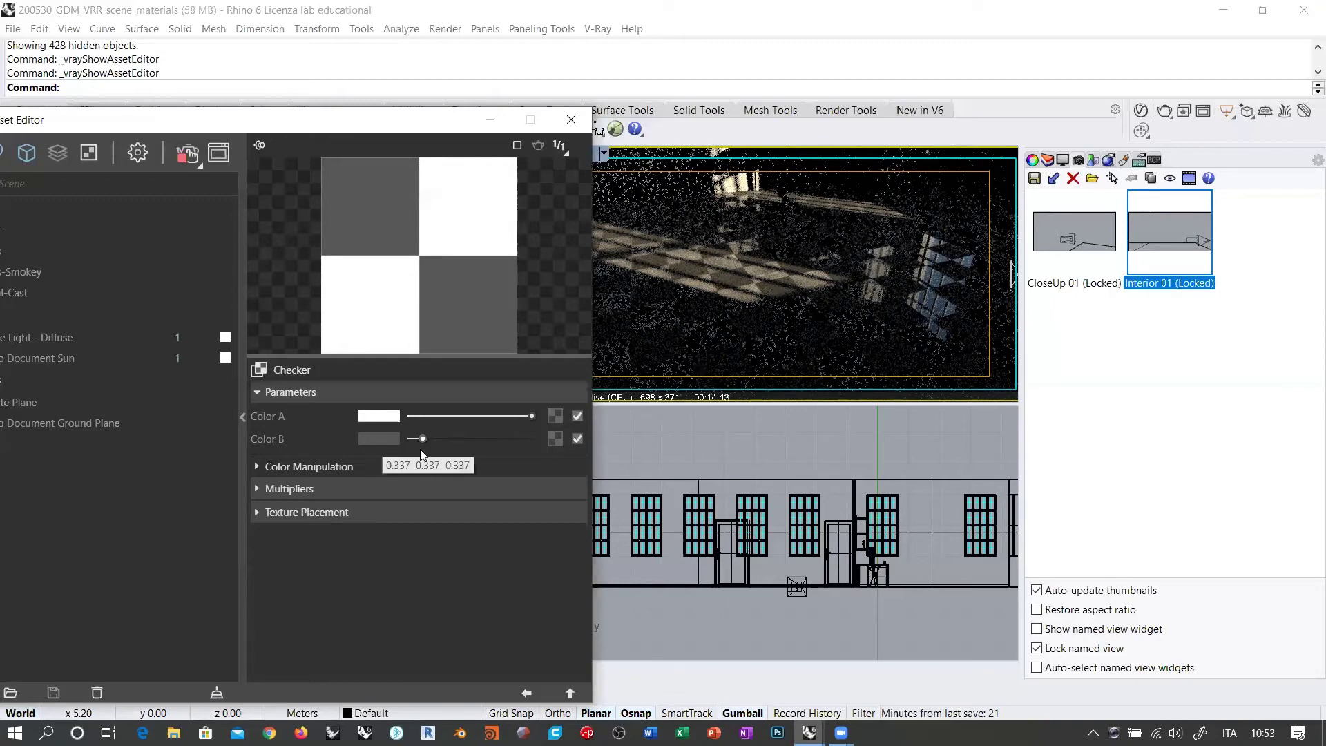
pyautogui.moveTo(422, 439); pyautogui.dragTo(384, 439)
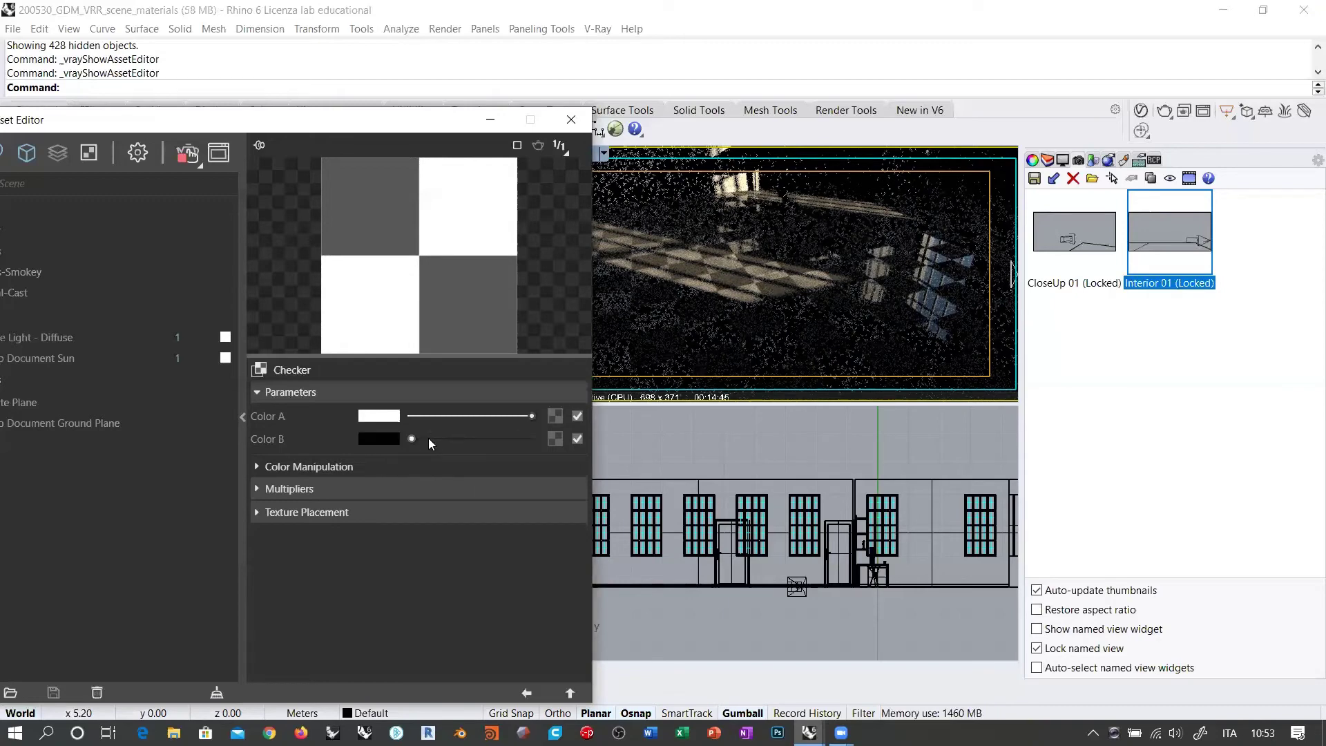
# Open the color picker for the glossiness Checker's Color B and set its brightness value to 0,2.
pyautogui.click(378, 438)
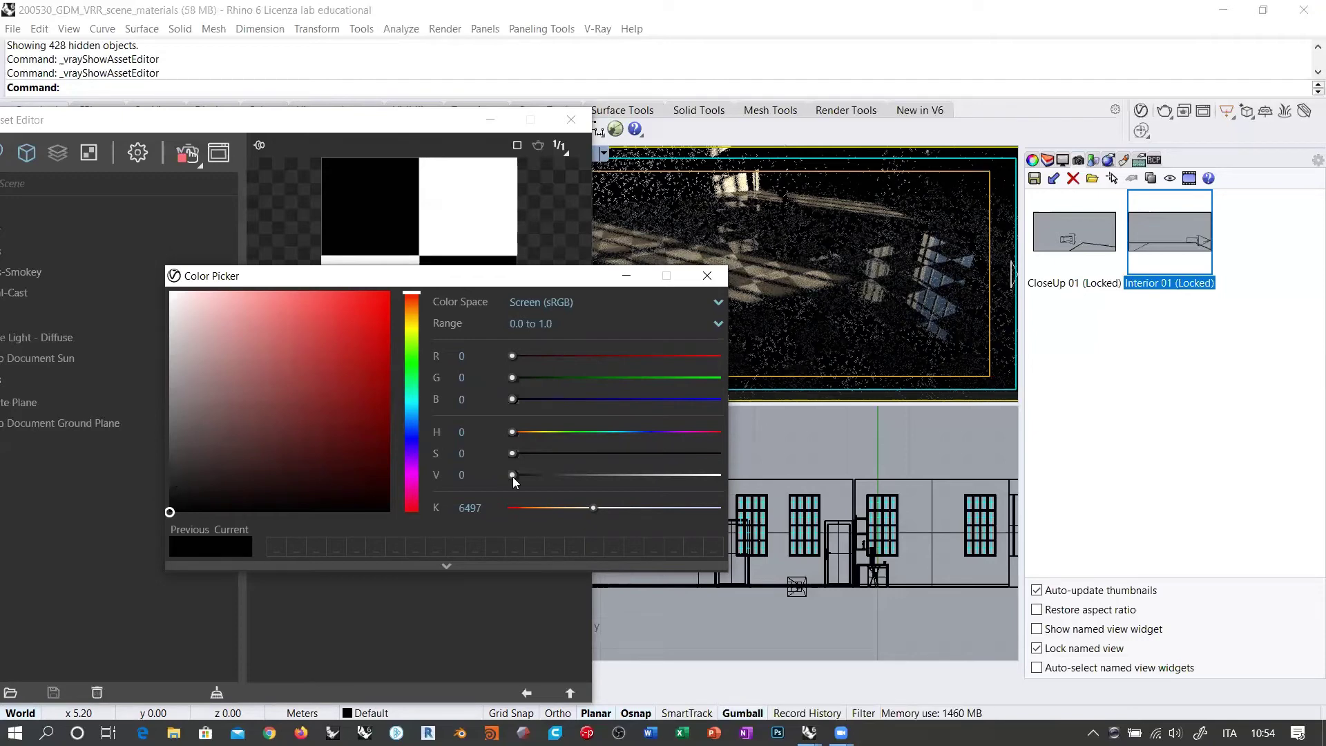
pyautogui.moveTo(524, 472); pyautogui.dragTo(554, 471)
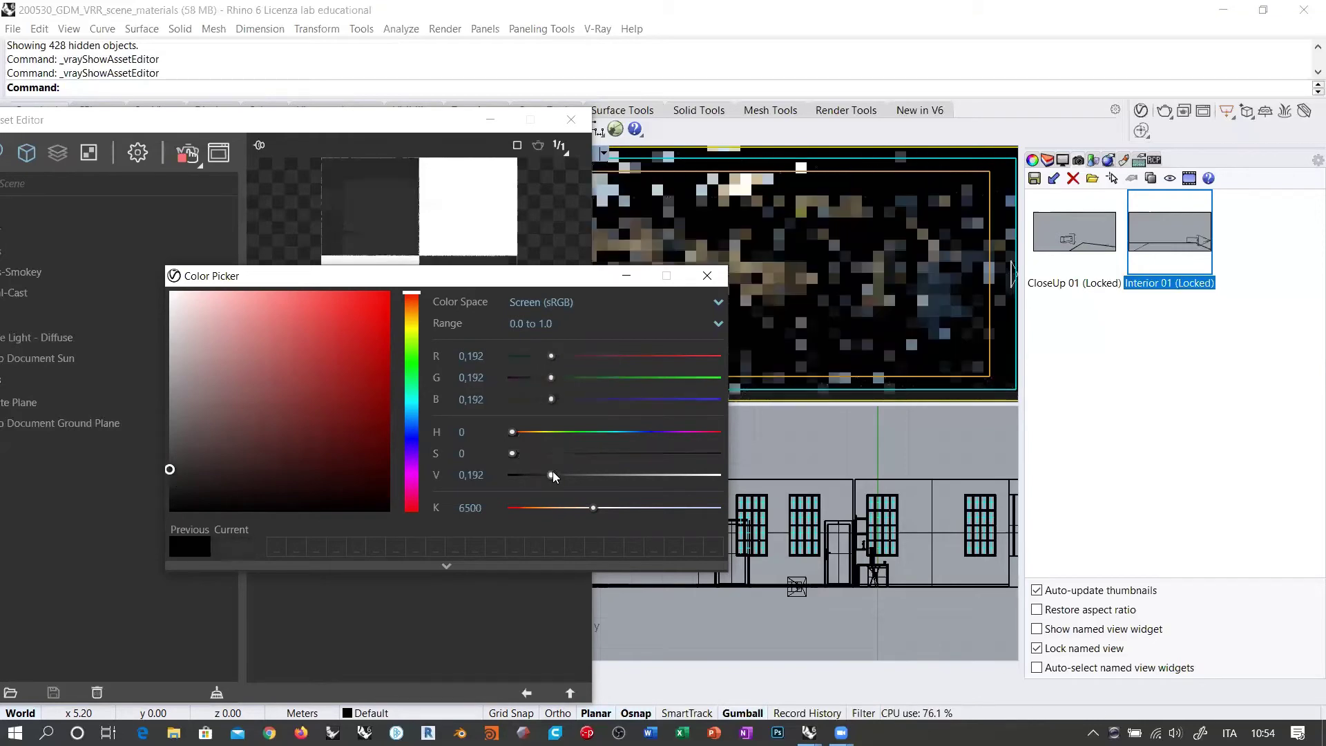
pyautogui.click(475, 474)
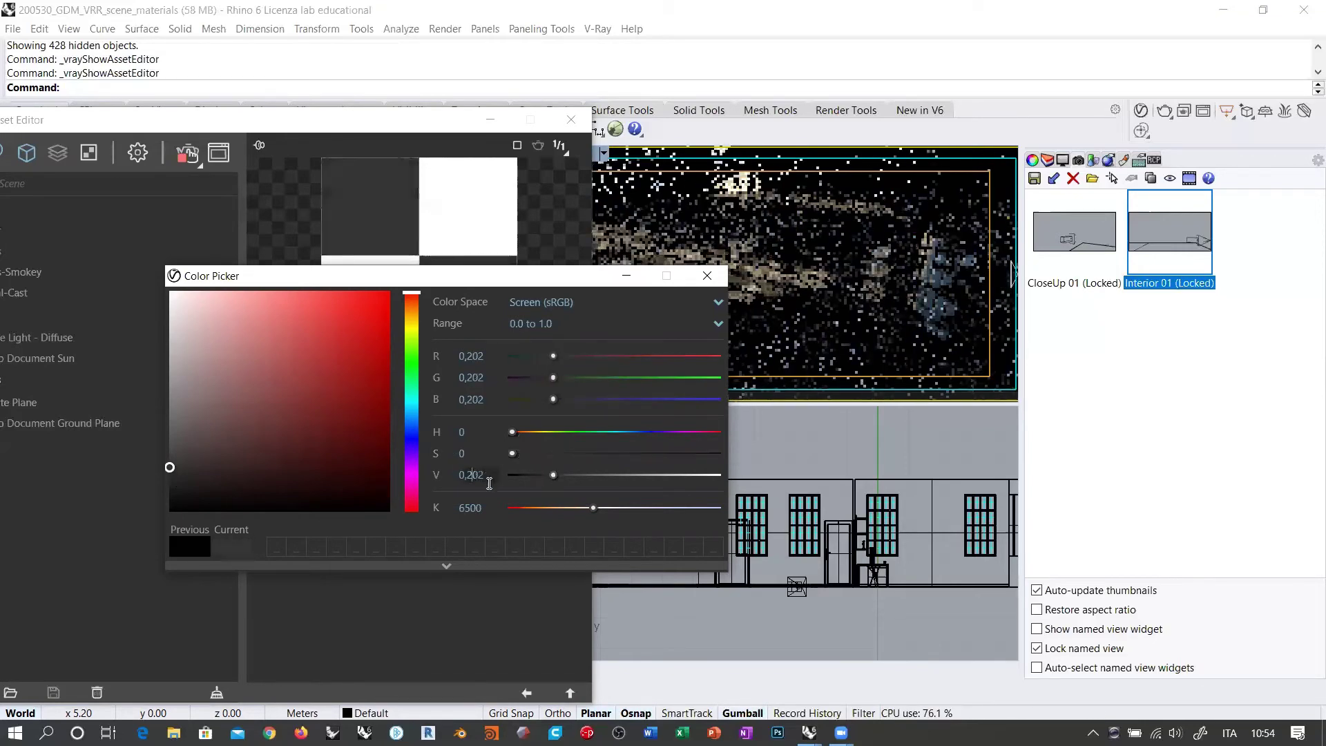
pyautogui.press('Delete')
pyautogui.press('Delete')
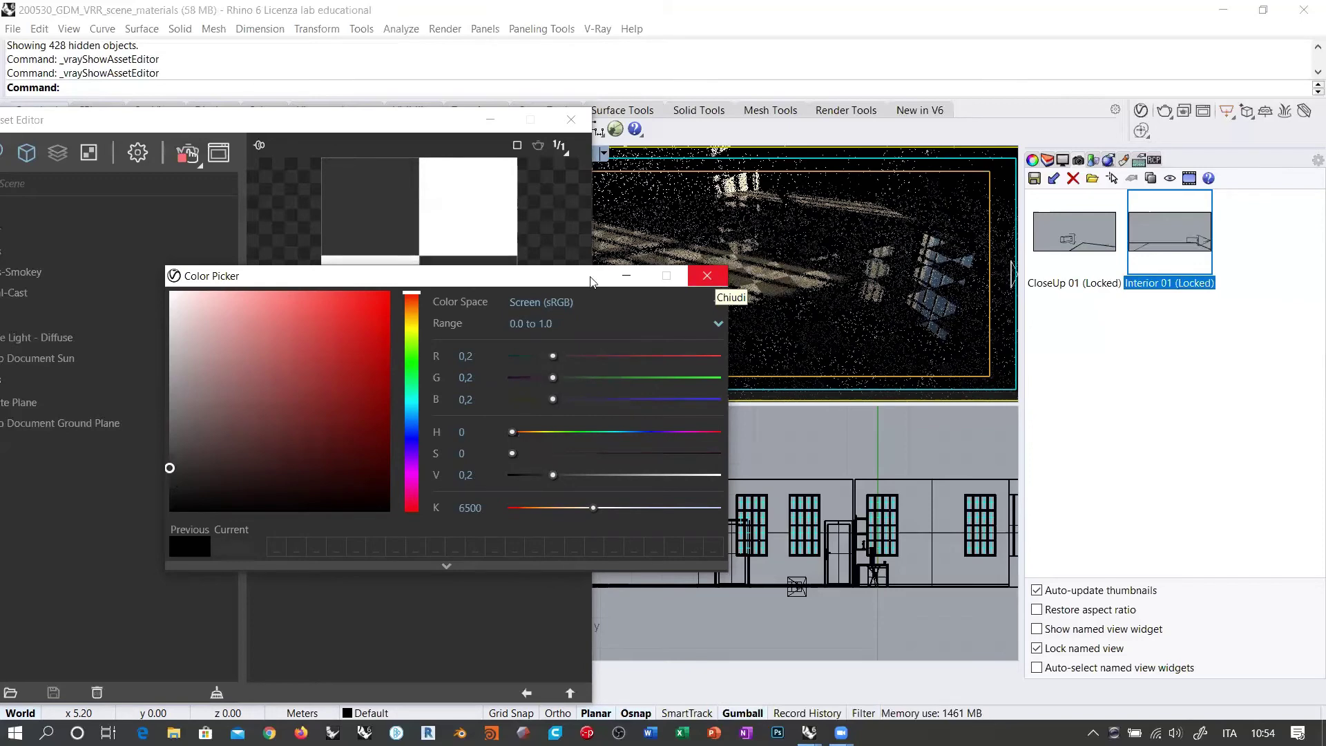
pyautogui.moveTo(591, 278); pyautogui.dragTo(554, 293)
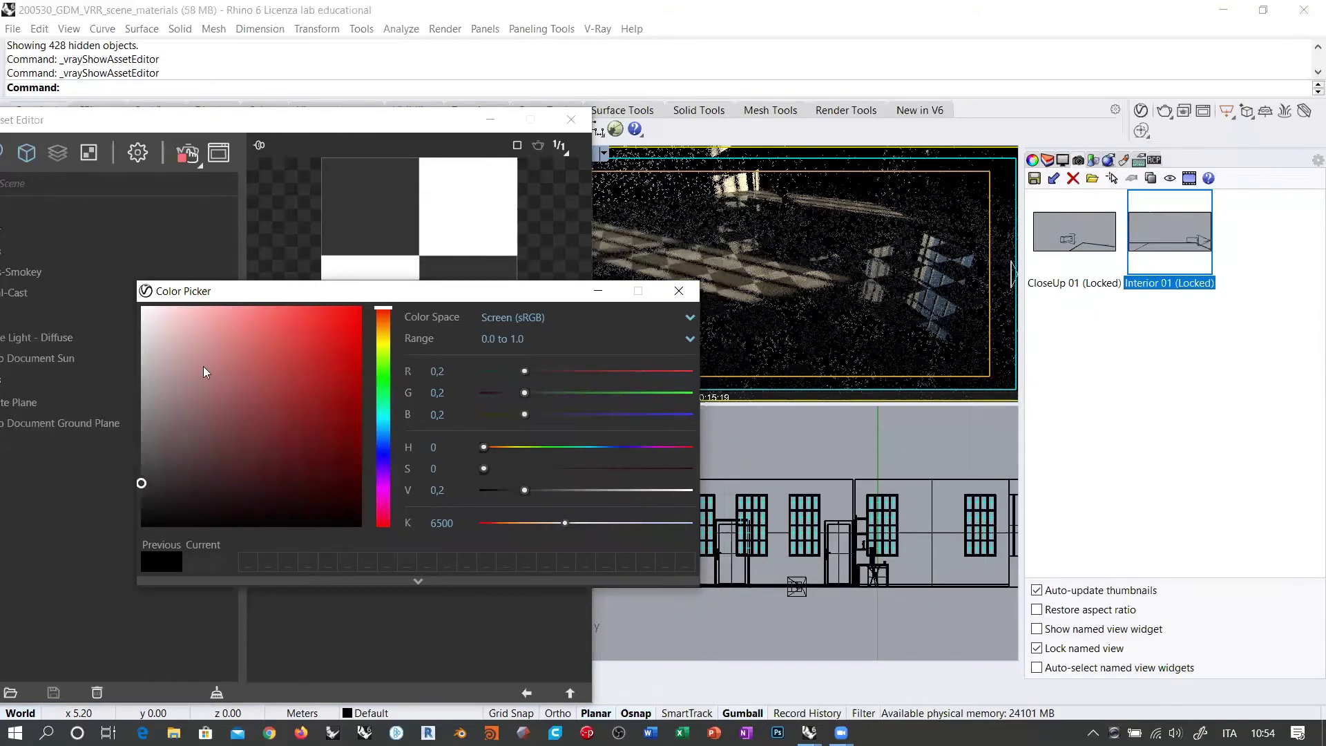
# Set the brightness value of the glossiness Checker's Color B to 0,8 and return to the Floor material.
pyautogui.click(410, 440)
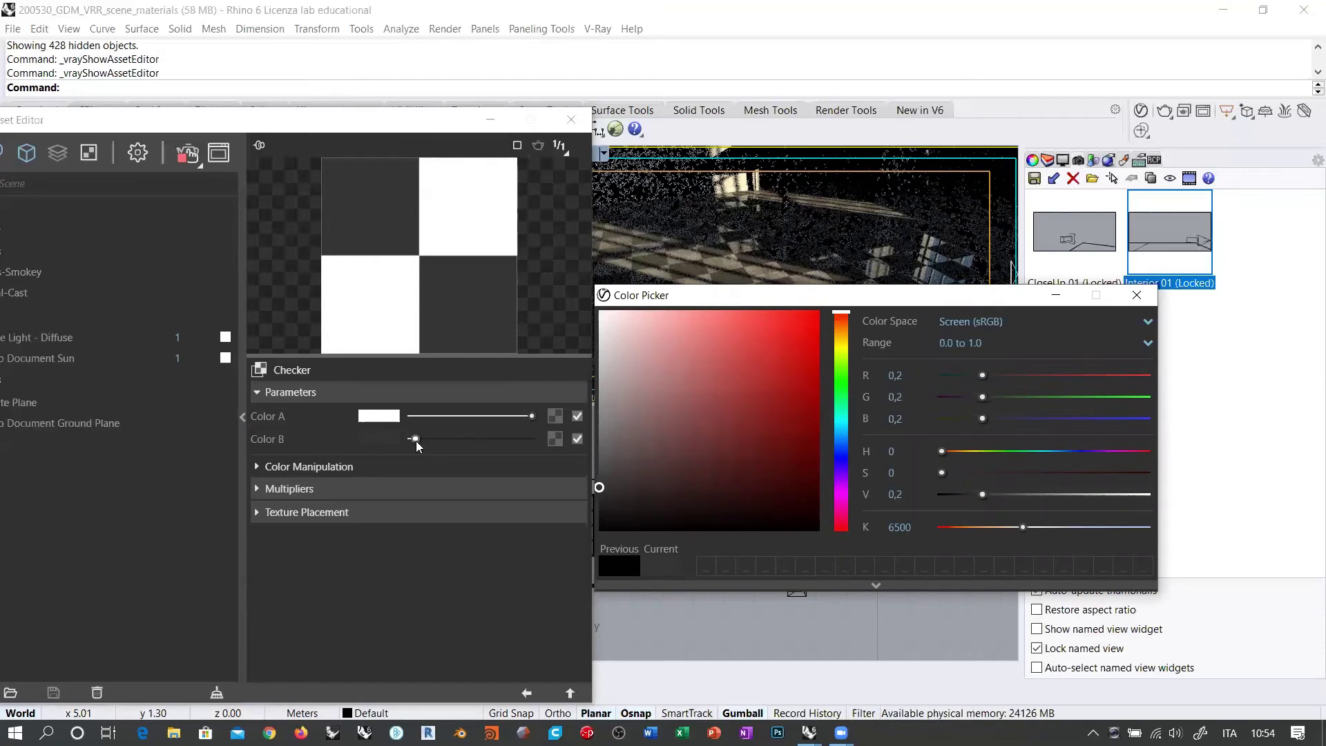
pyautogui.doubleClick(907, 497)
pyautogui.write('8')
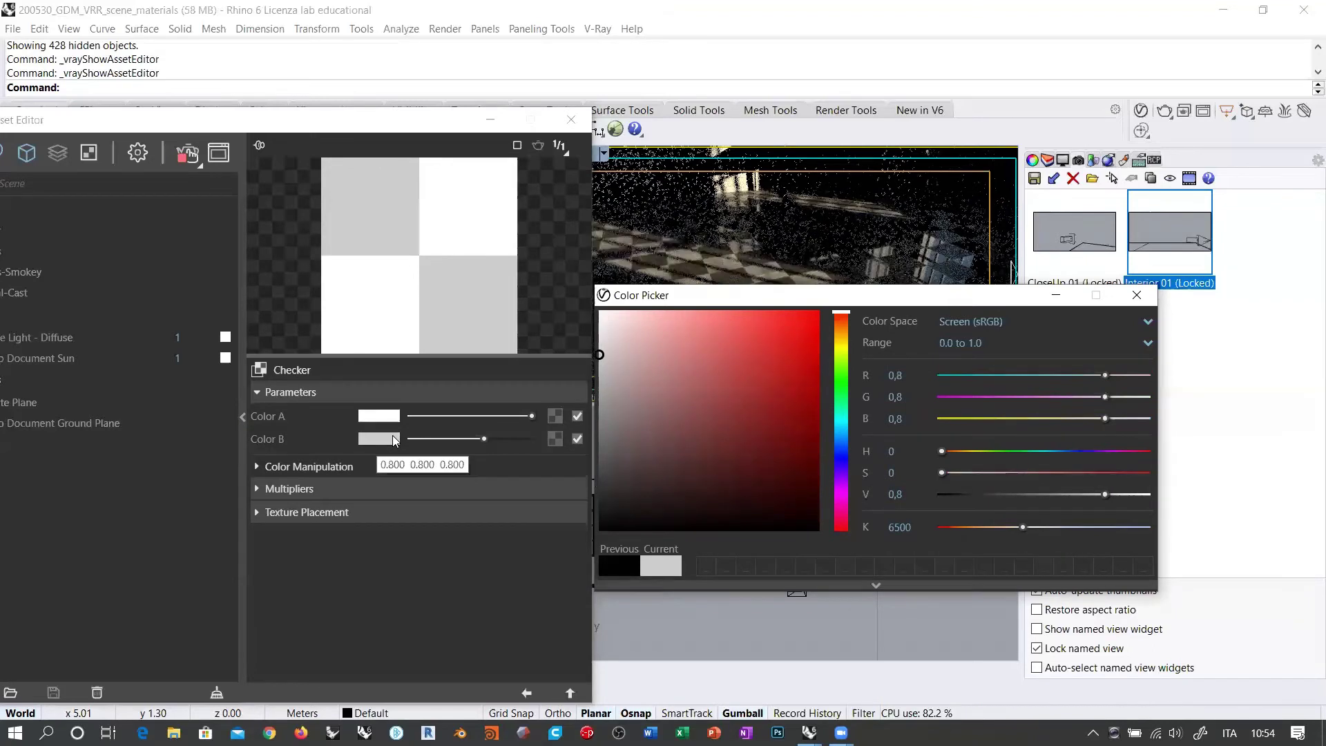
pyautogui.click(1137, 297)
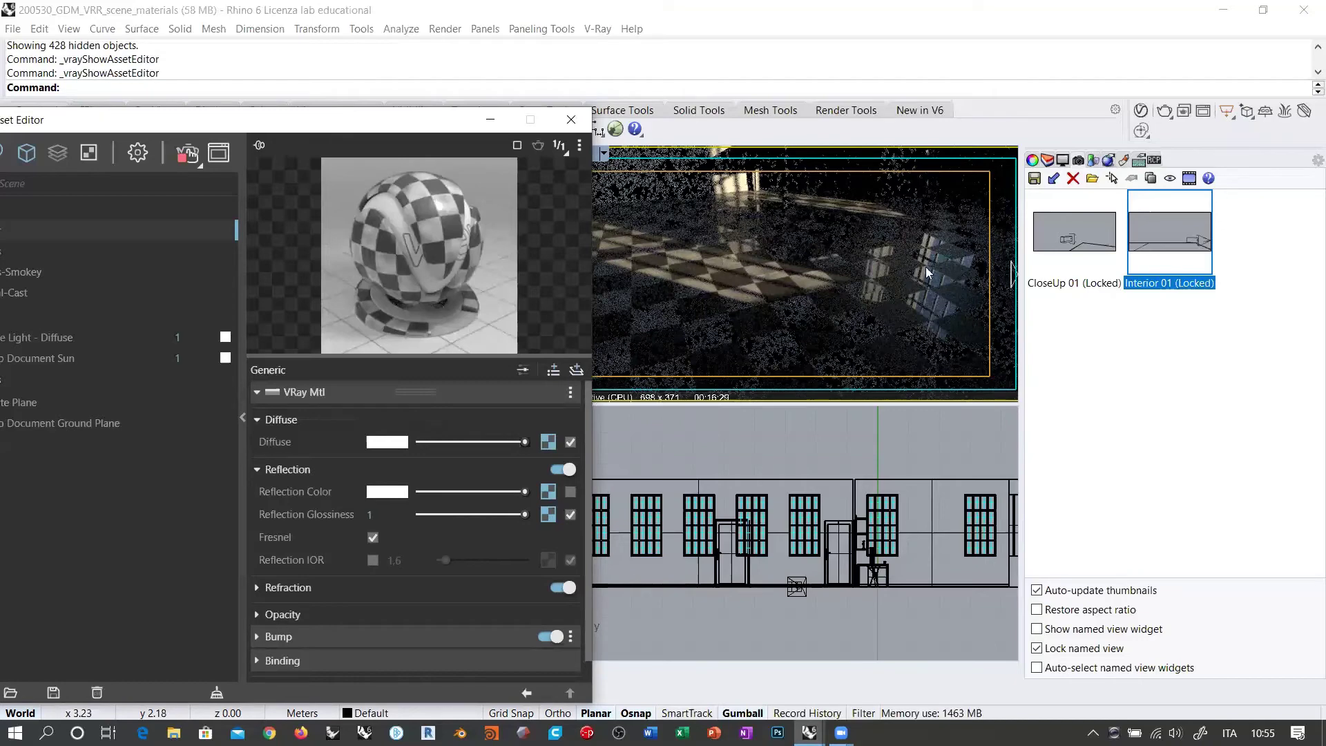
pyautogui.click(883, 294)
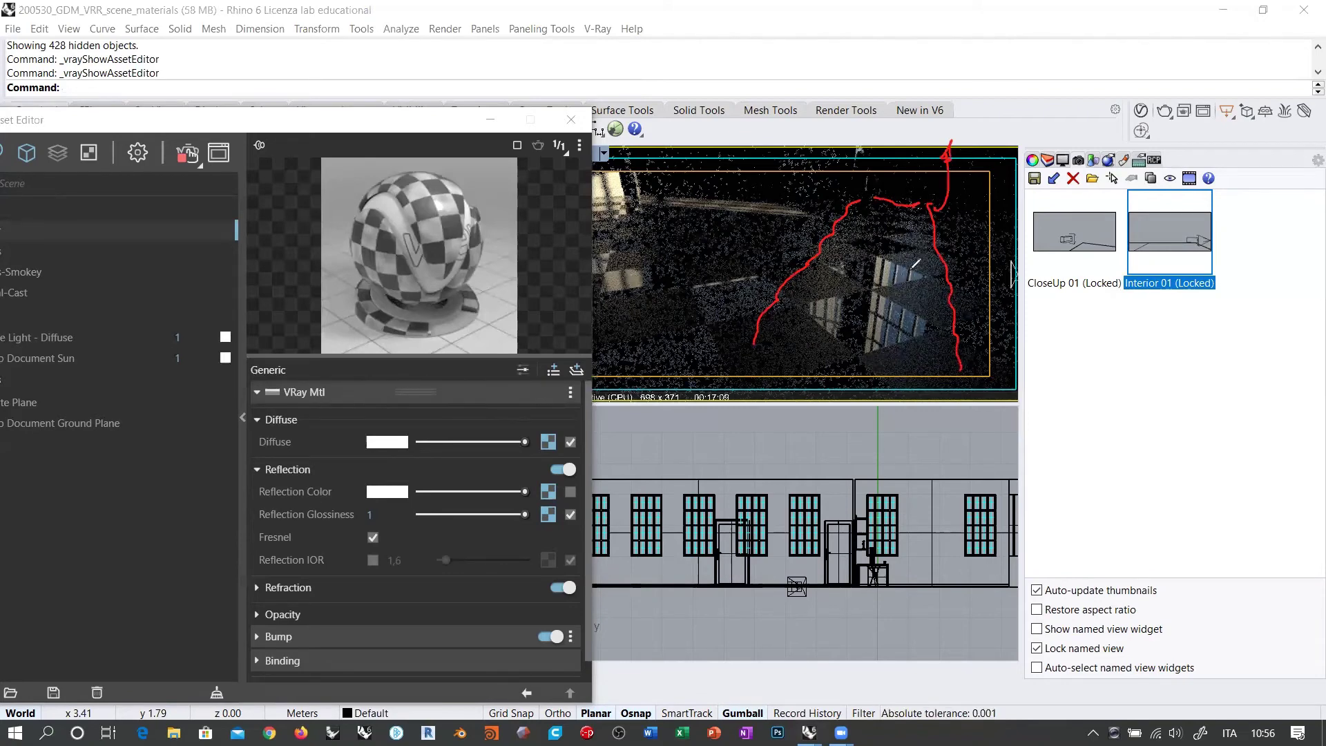
pyautogui.moveTo(897, 328); pyautogui.dragTo(878, 314)
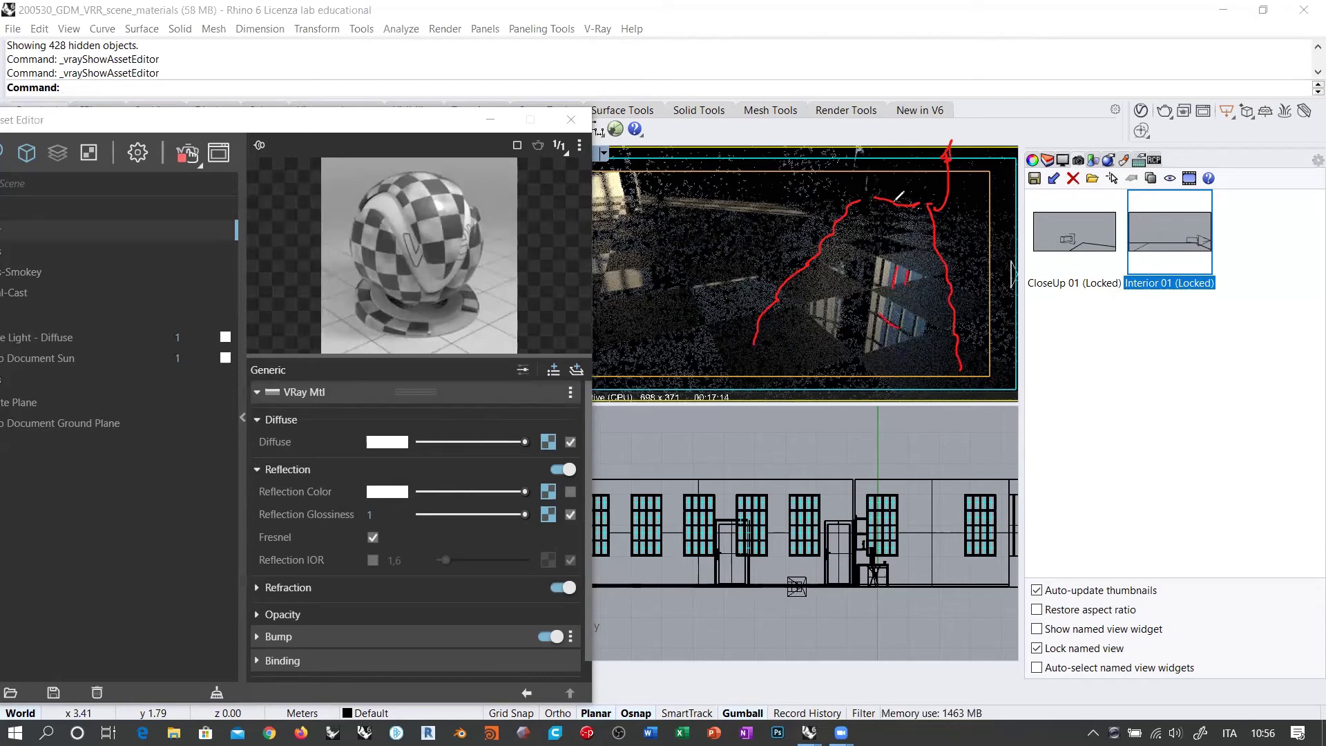
pyautogui.moveTo(893, 202); pyautogui.dragTo(854, 362)
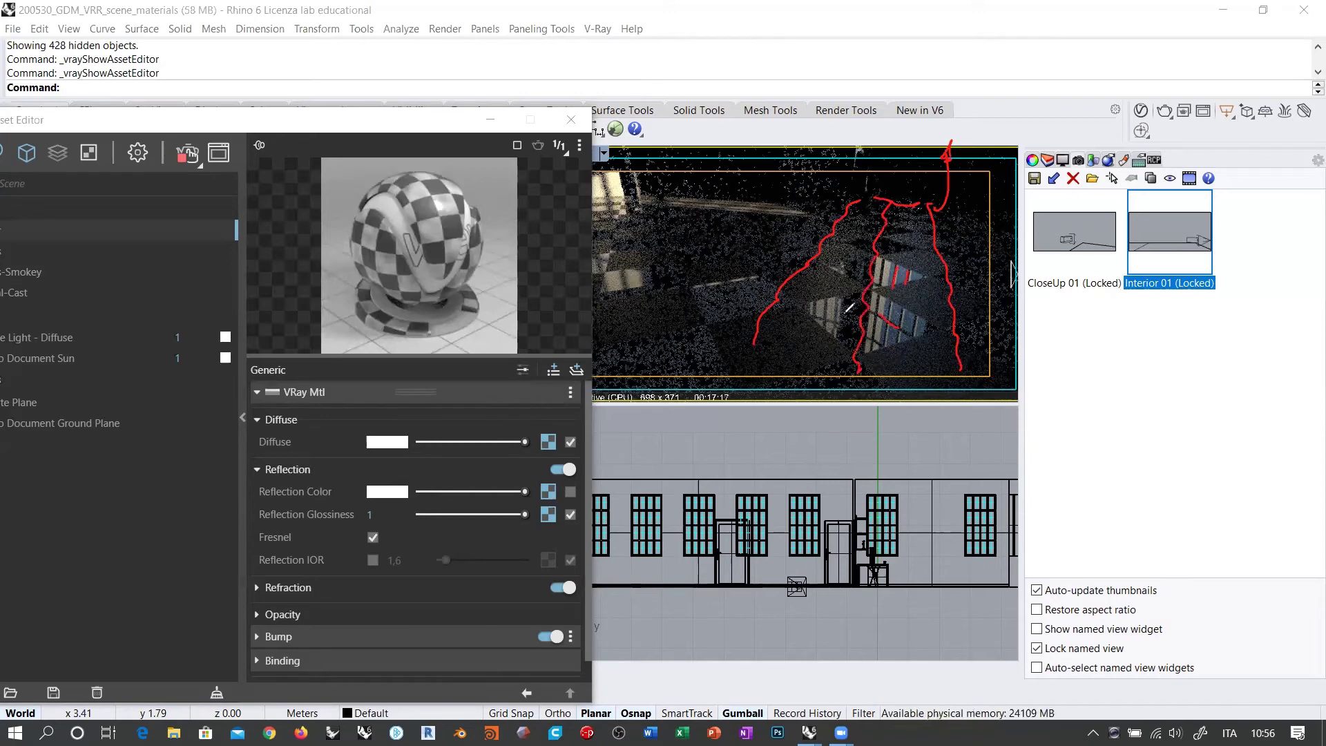
pyautogui.moveTo(802, 334); pyautogui.dragTo(795, 342)
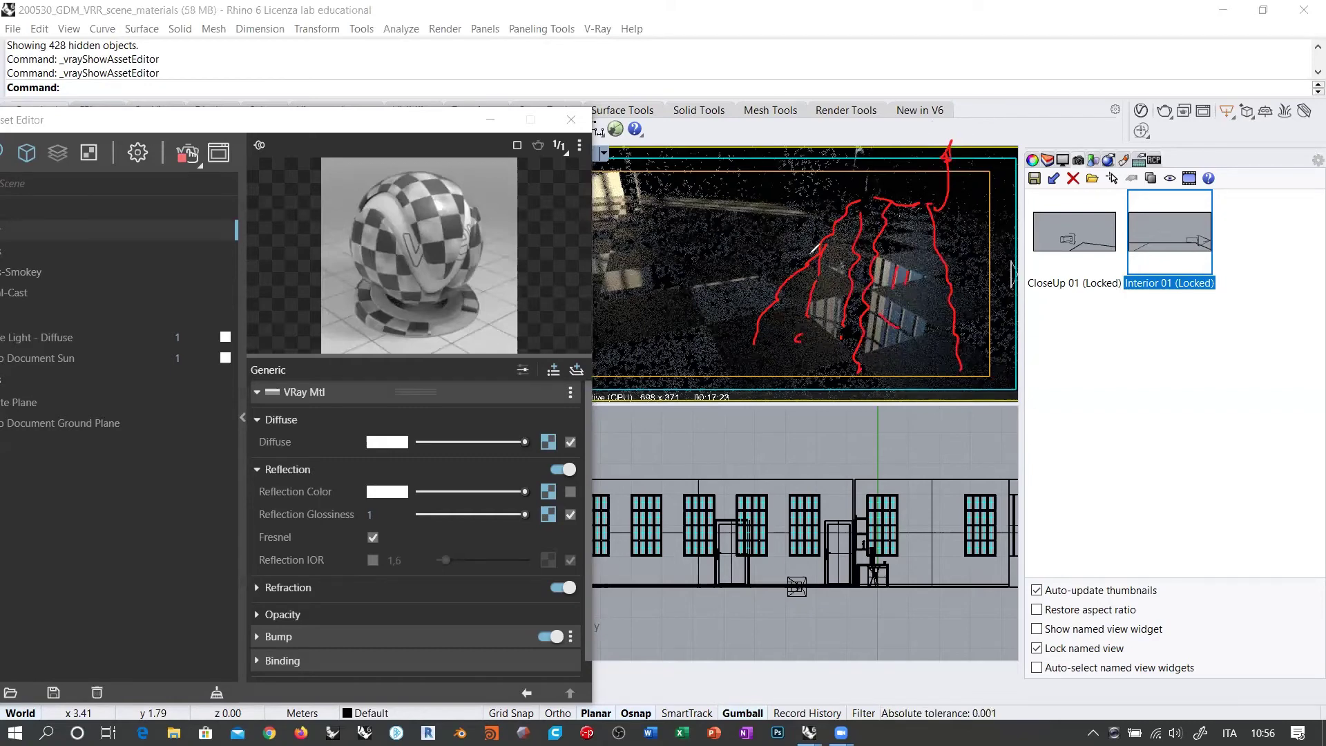
pyautogui.moveTo(813, 138); pyautogui.dragTo(846, 200)
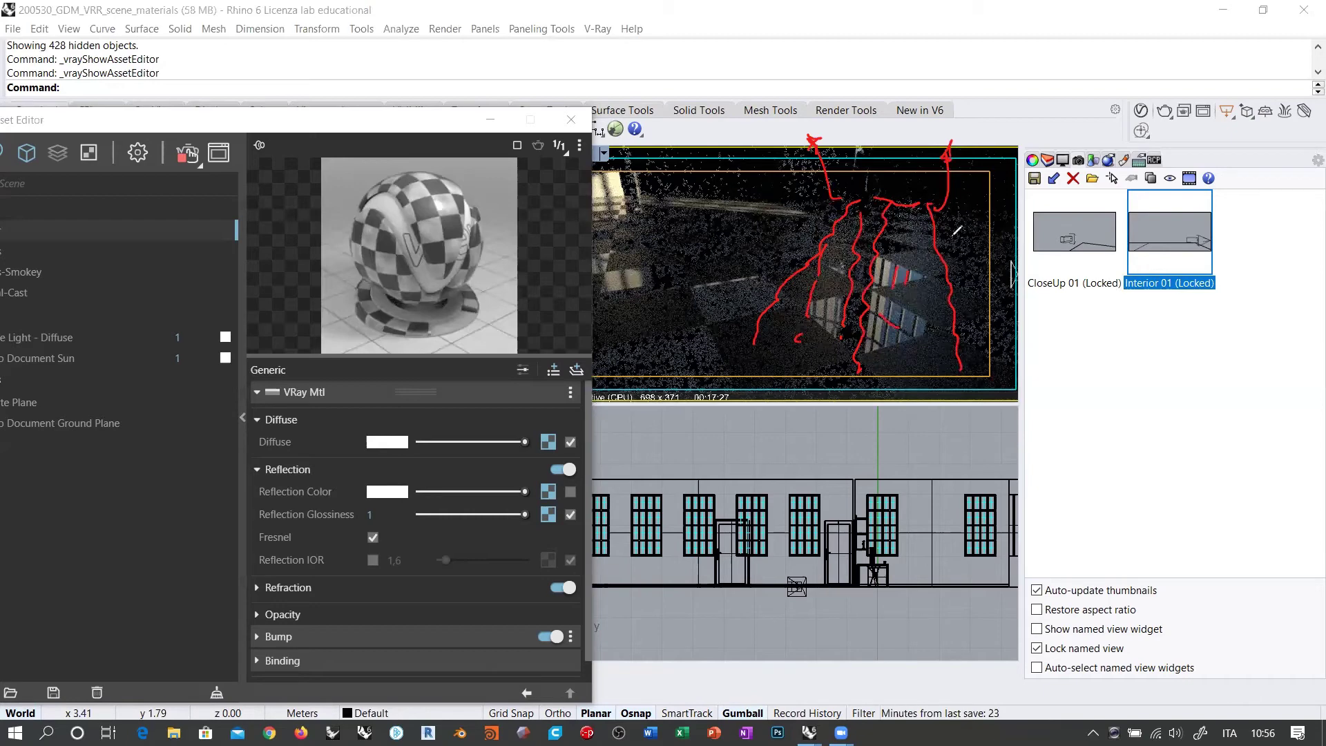
pyautogui.press('e')
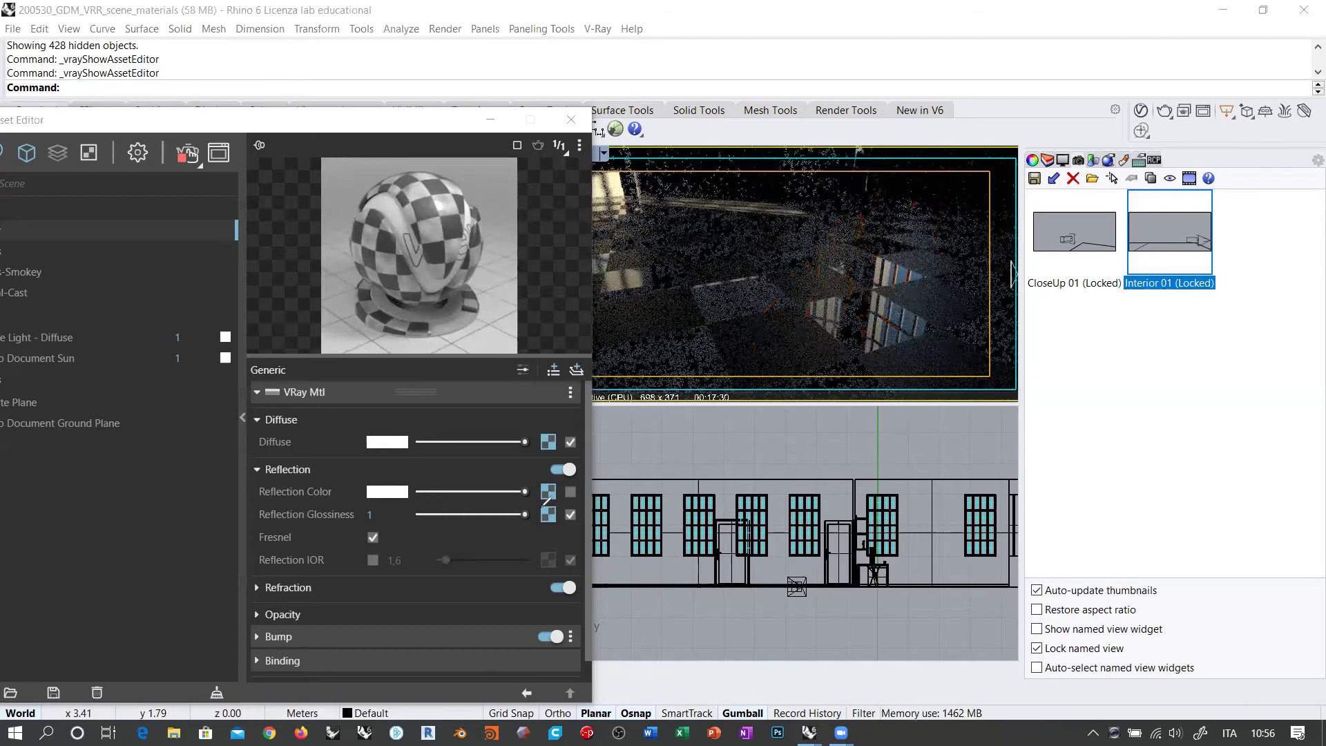
pyautogui.moveTo(517, 505); pyautogui.dragTo(533, 510)
pyautogui.press('Escape')
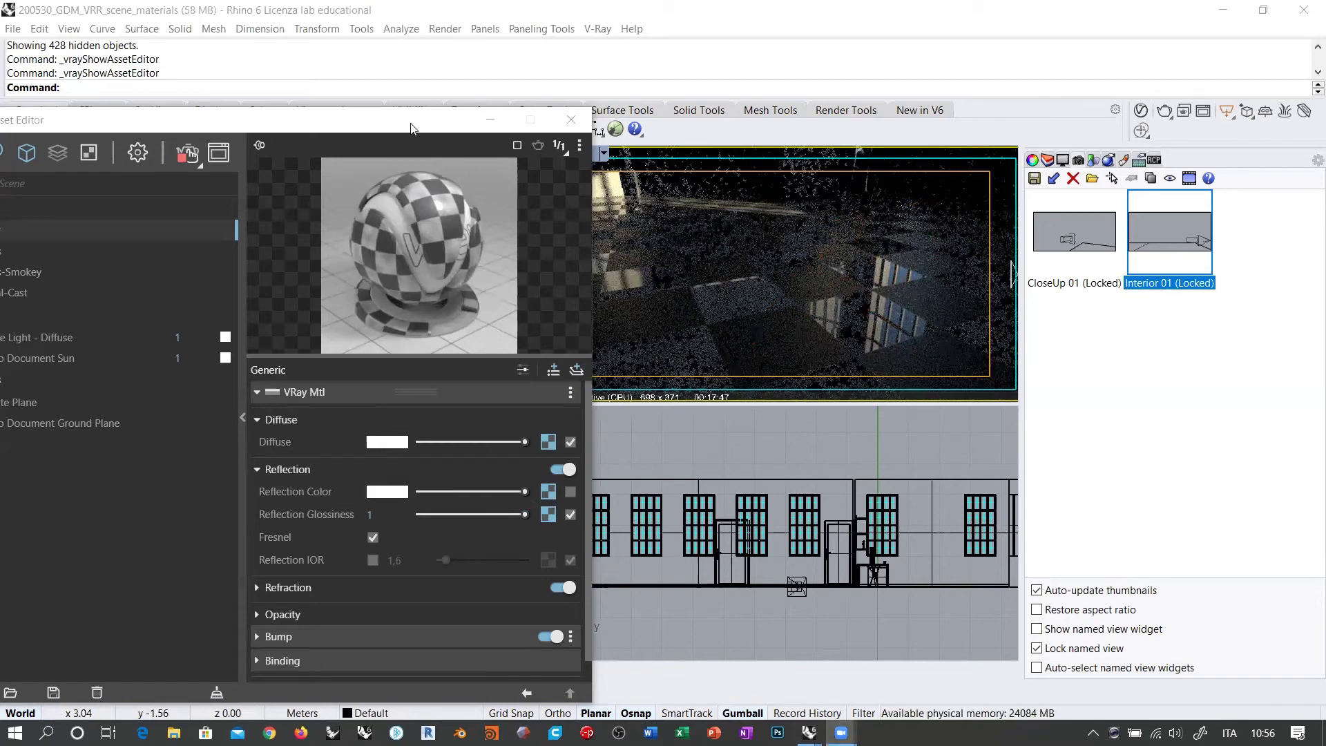
# Close the Asset Editor and create a small box on the room's floor in the Top view, using its width as height.
pyautogui.click(570, 120)
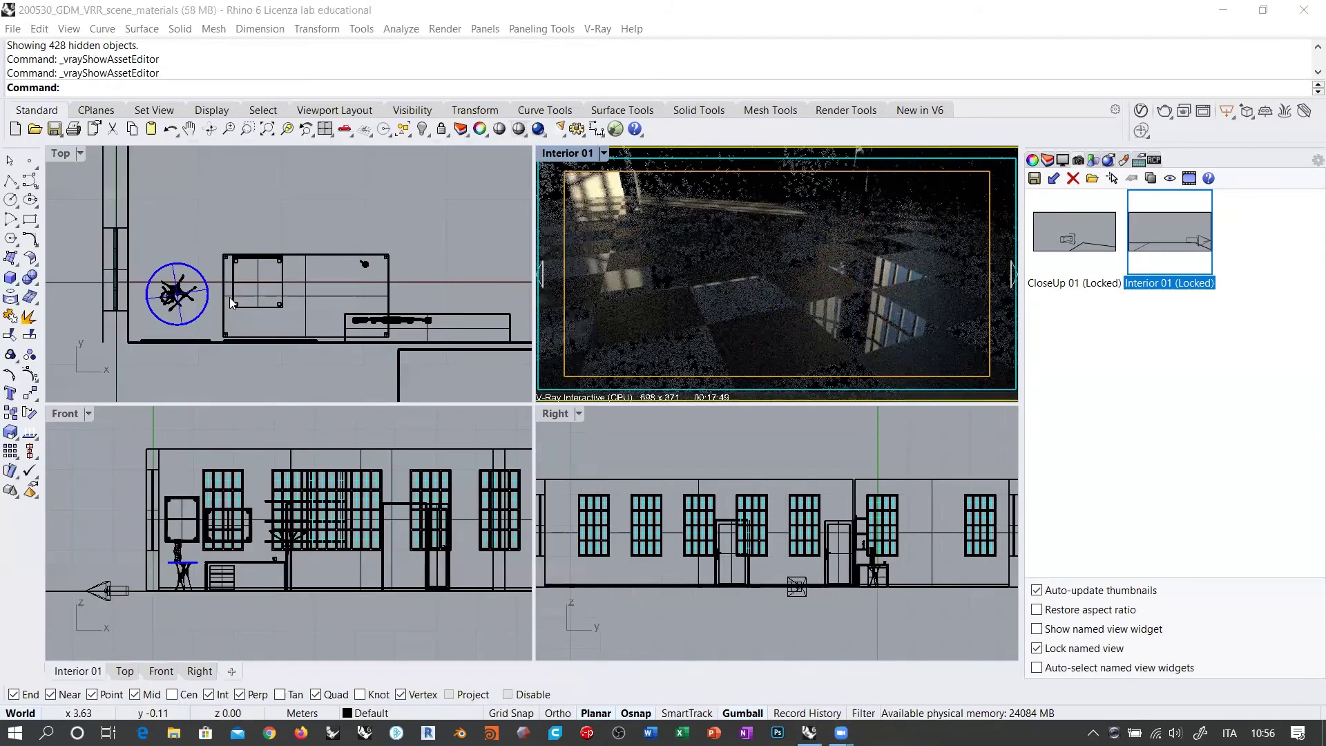
pyautogui.moveTo(251, 201); pyautogui.dragTo(271, 277, button='right')
pyautogui.scroll(-3, 175, 353)
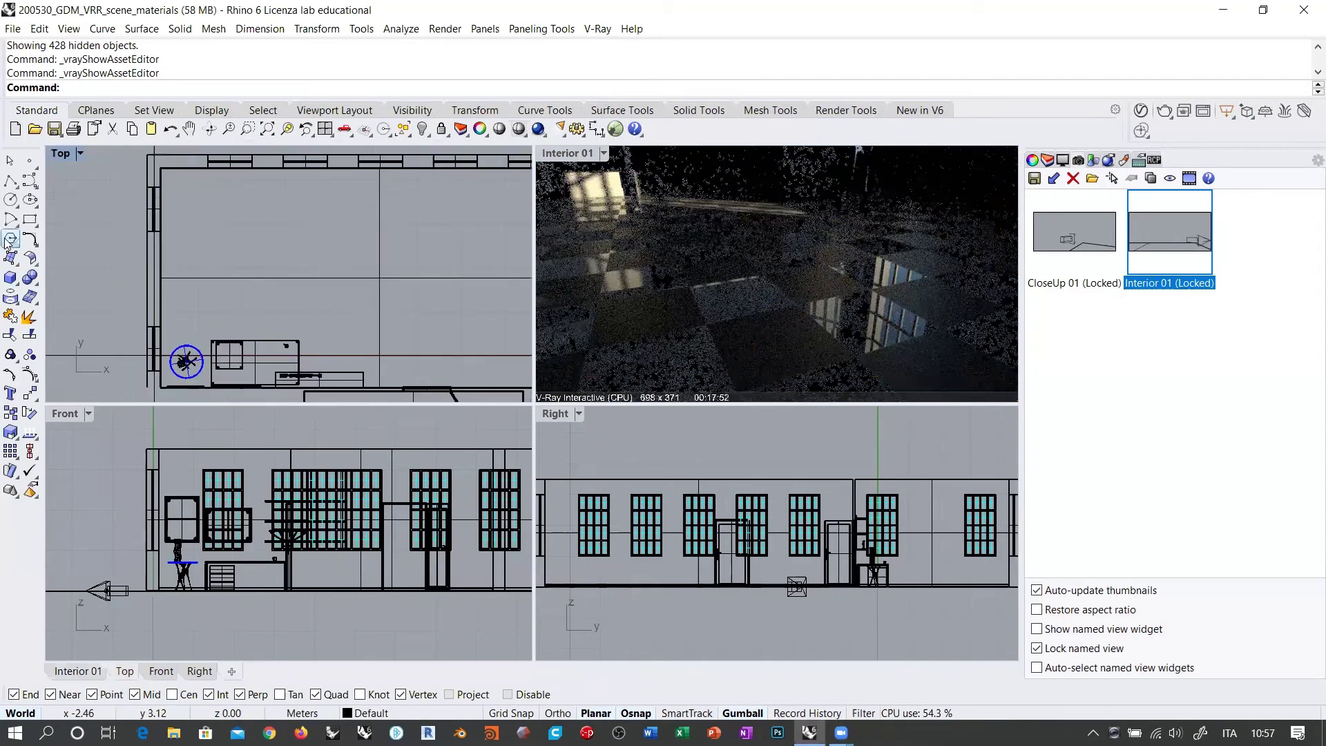
pyautogui.write('box')
pyautogui.press('Return')
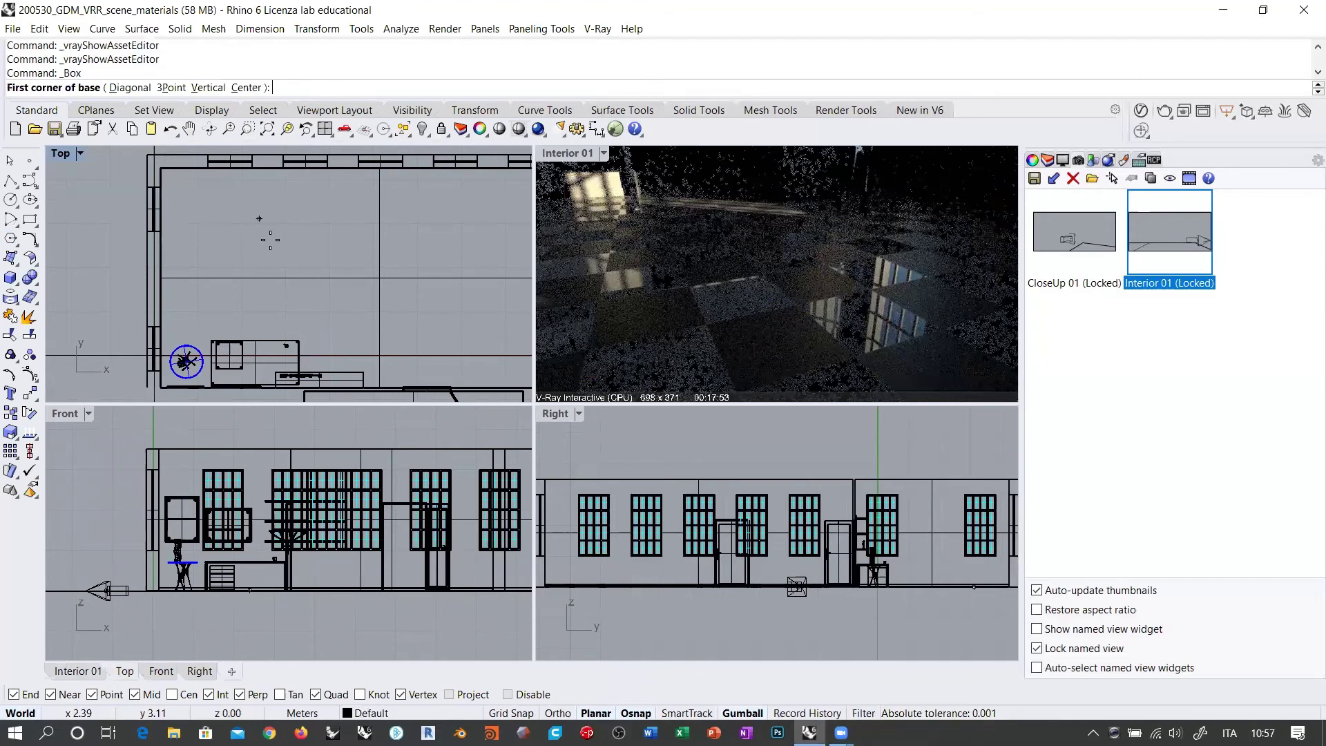
pyautogui.click(270, 240)
pyautogui.click(252, 257)
pyautogui.press('Return')
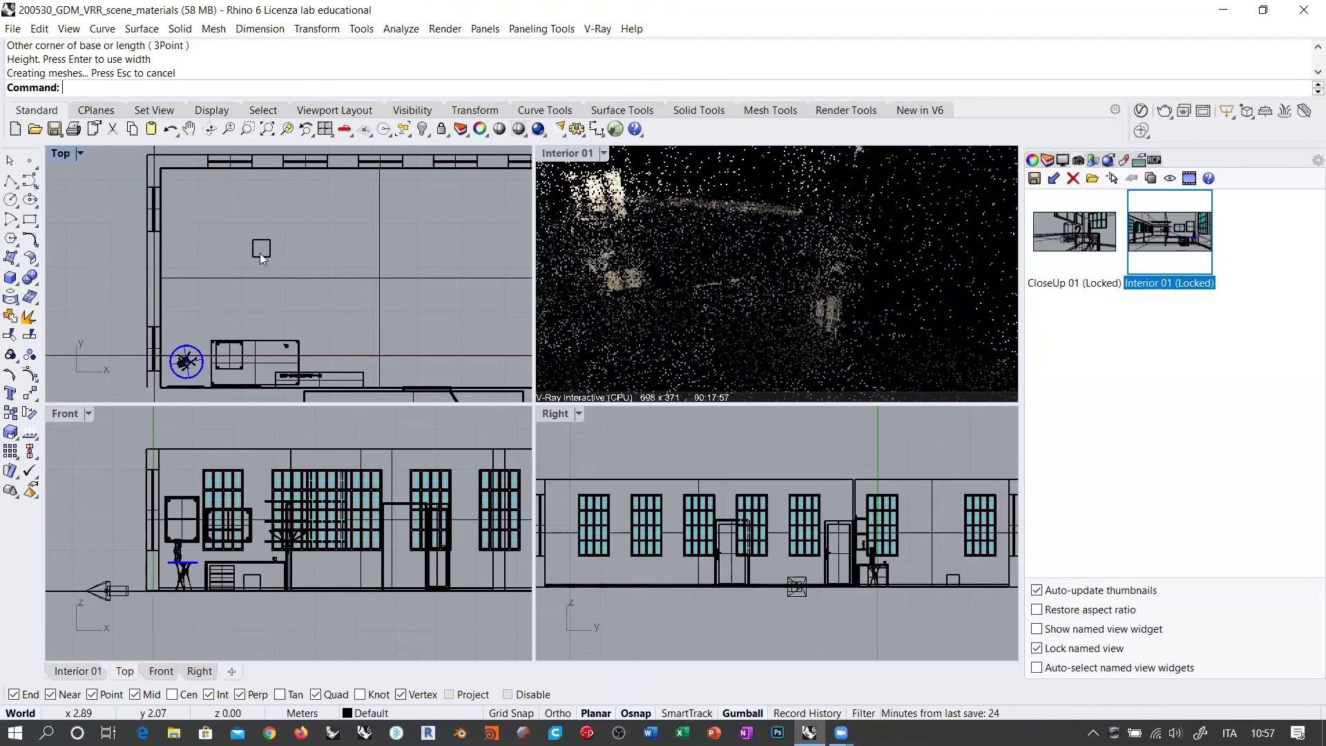
# Move the box across the floor in the Top view to a spot just beside the desk, within the Interior 01 camera's view.
pyautogui.click(261, 257)
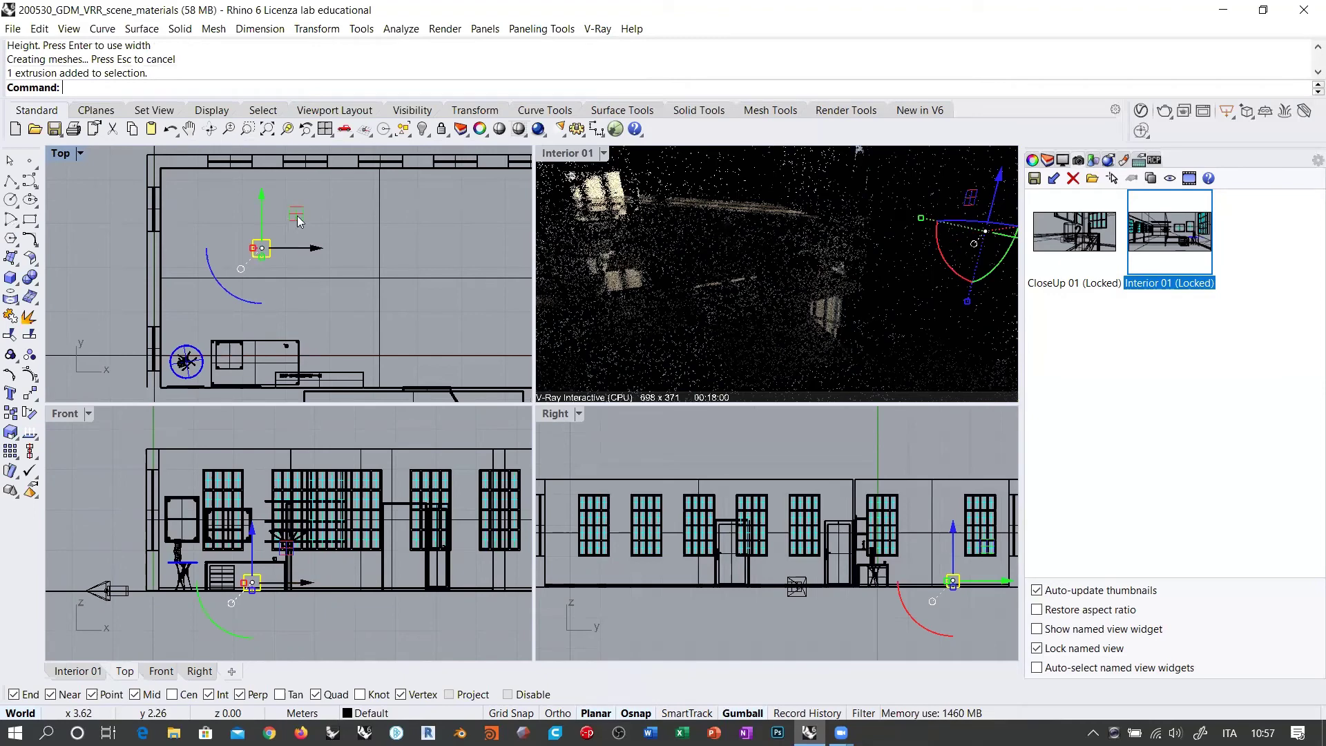
pyautogui.moveTo(296, 214); pyautogui.dragTo(326, 228)
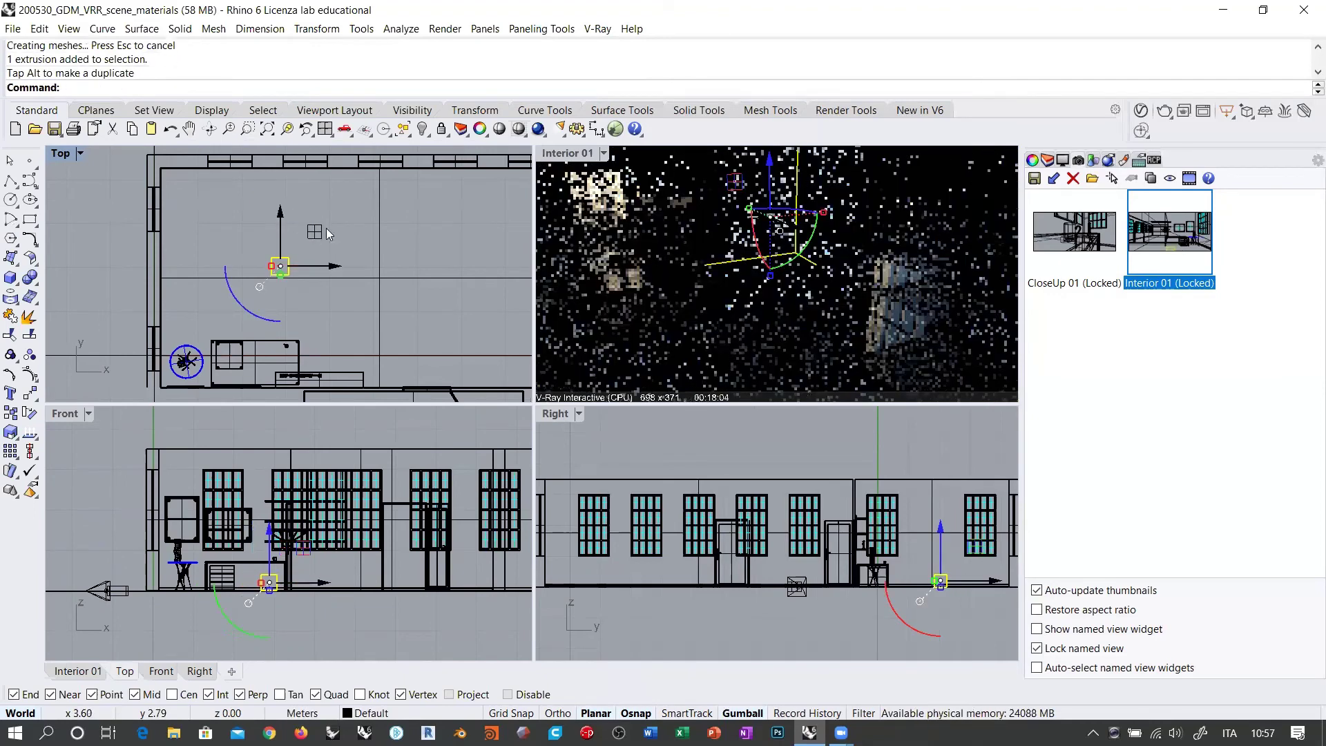
pyautogui.click(427, 251)
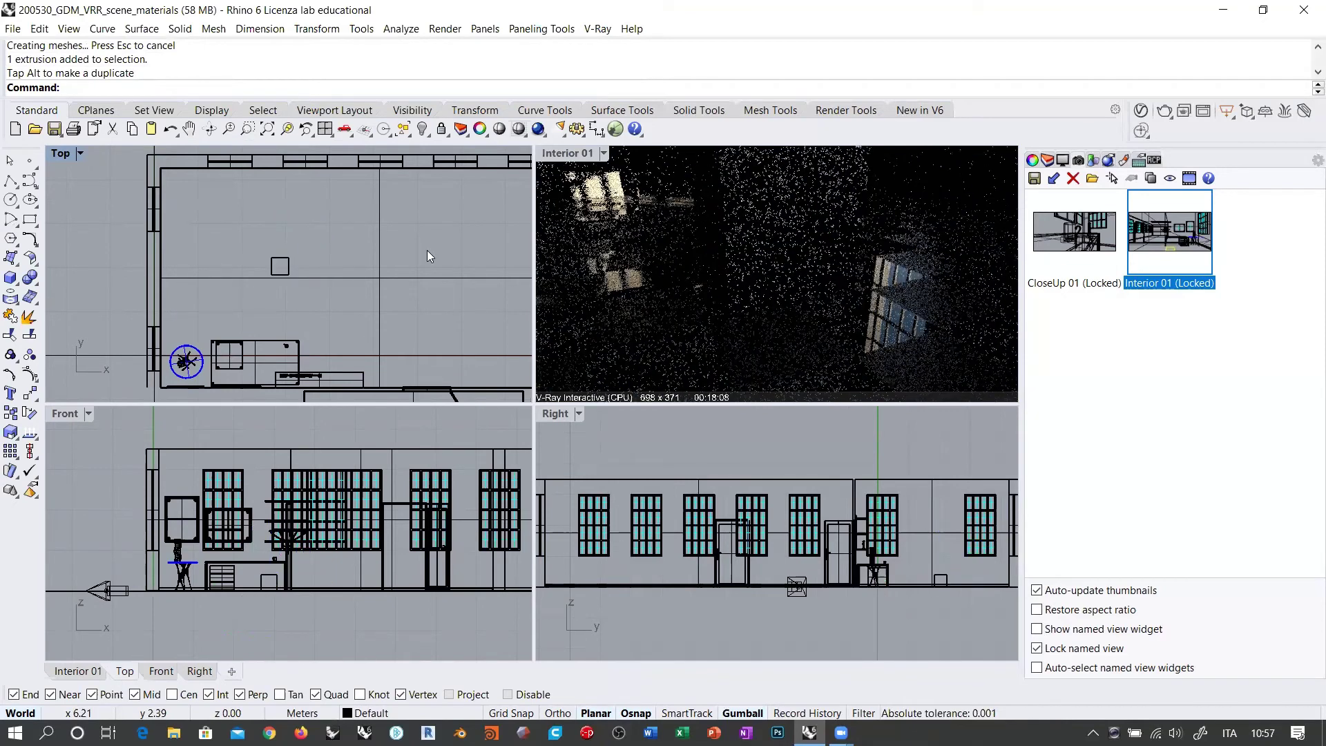
pyautogui.click(289, 266)
pyautogui.moveTo(317, 236); pyautogui.dragTo(274, 257)
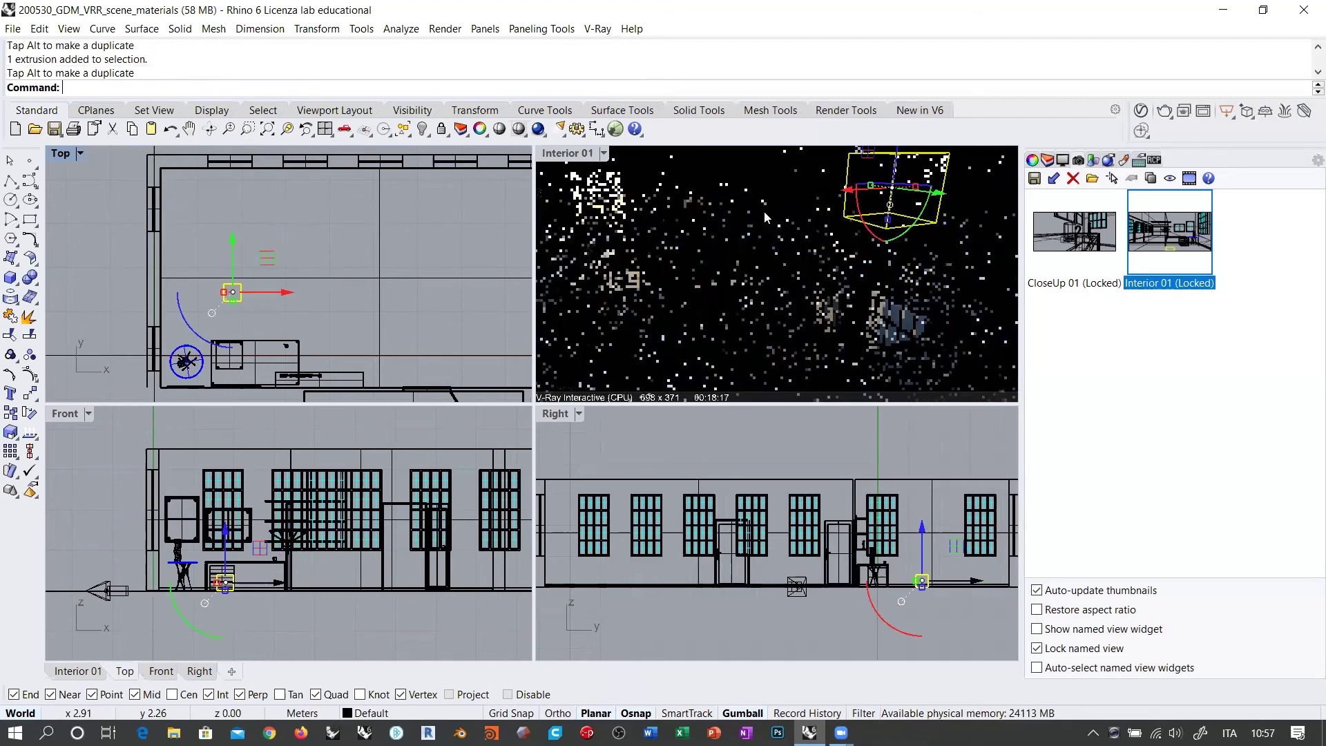
# Scale the test box down uniformly and lower it about 0.1 m onto the floor in the Right view.
pyautogui.press('Escape')
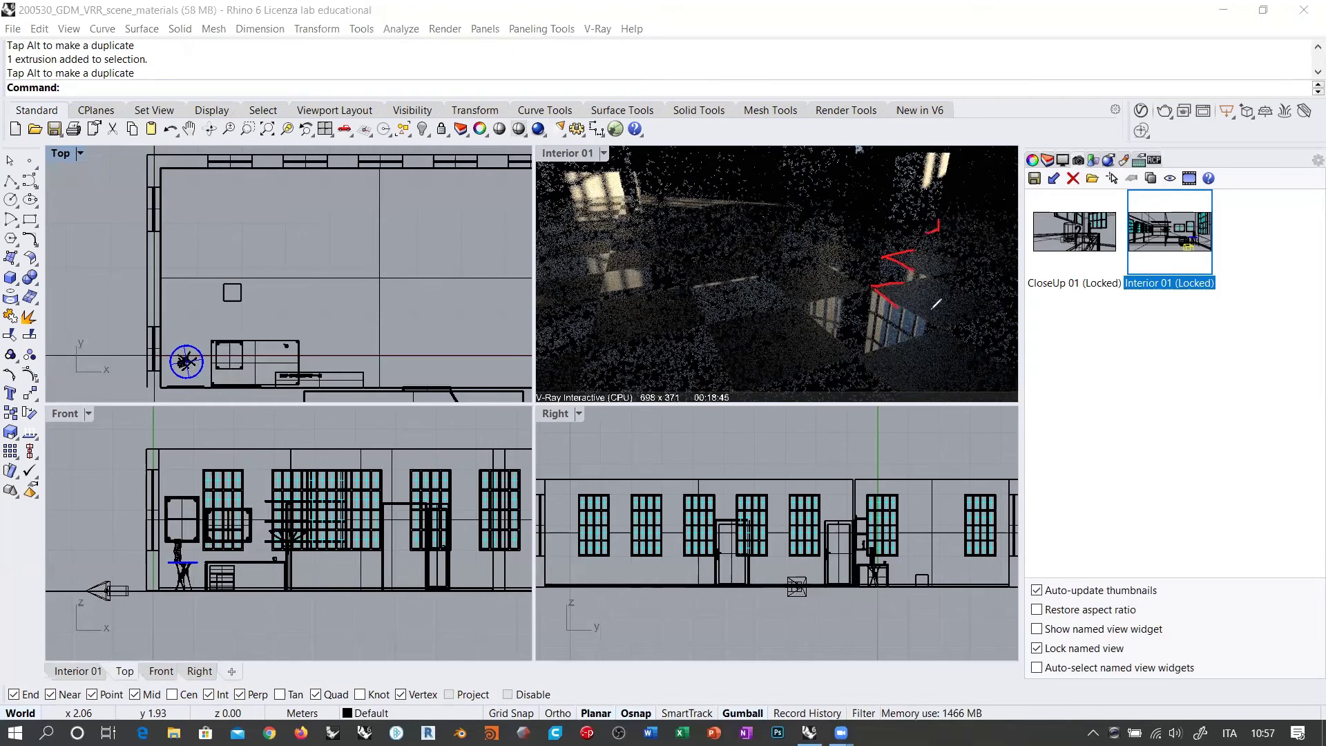
pyautogui.moveTo(966, 143); pyautogui.dragTo(945, 234)
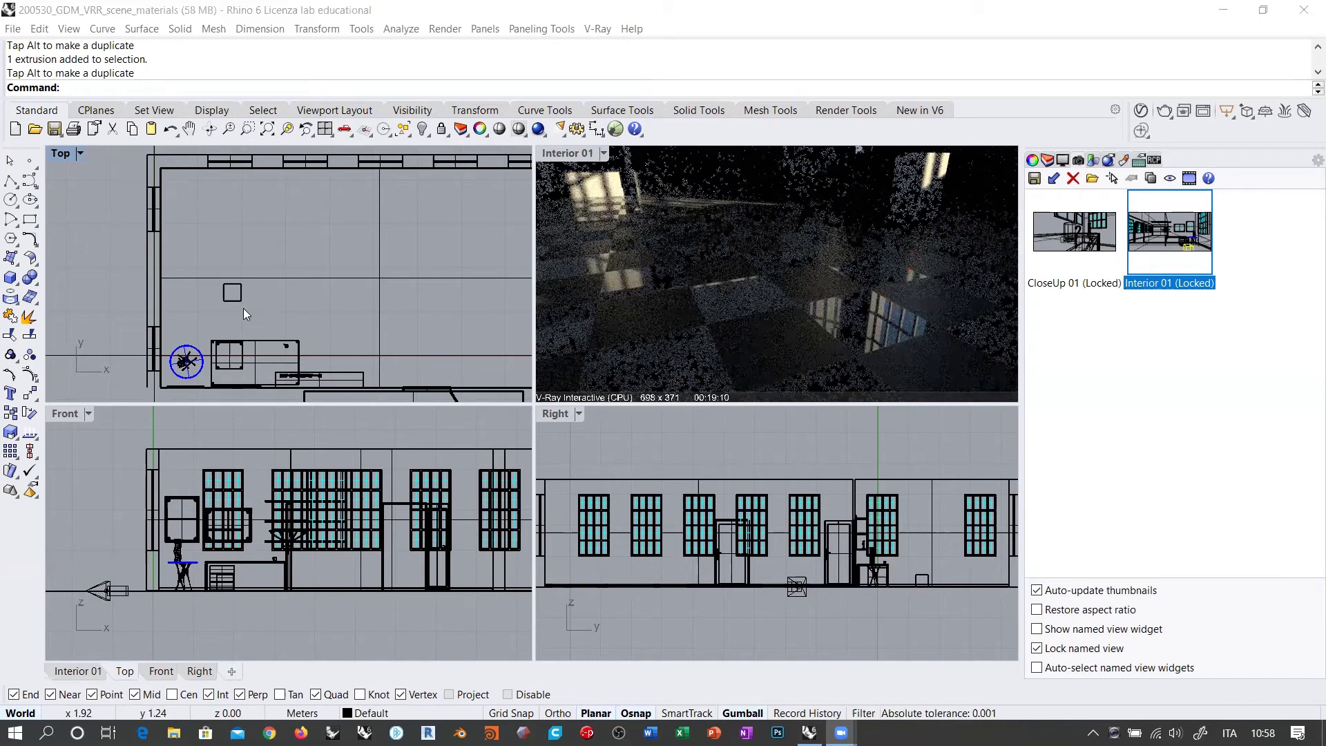
pyautogui.click(222, 295)
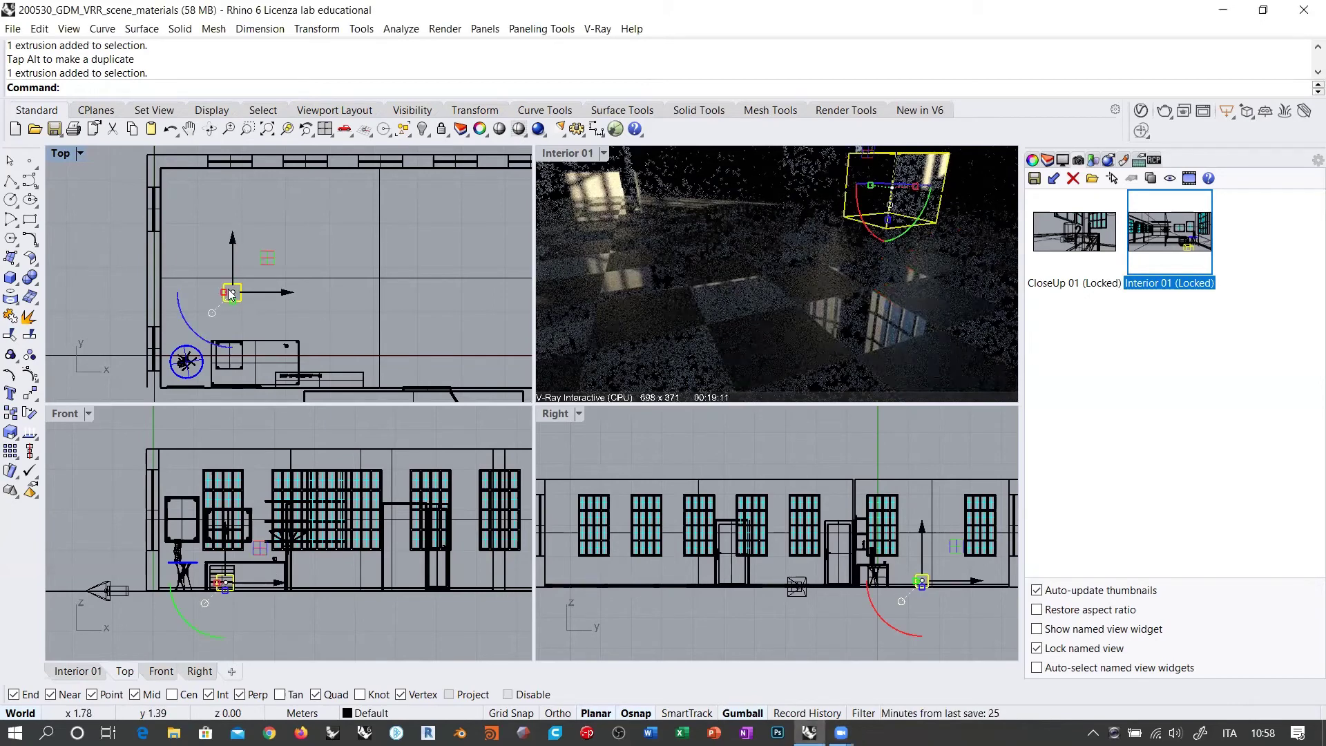
pyautogui.scroll(2, 231, 294)
pyautogui.moveTo(243, 293); pyautogui.dragTo(243, 292)
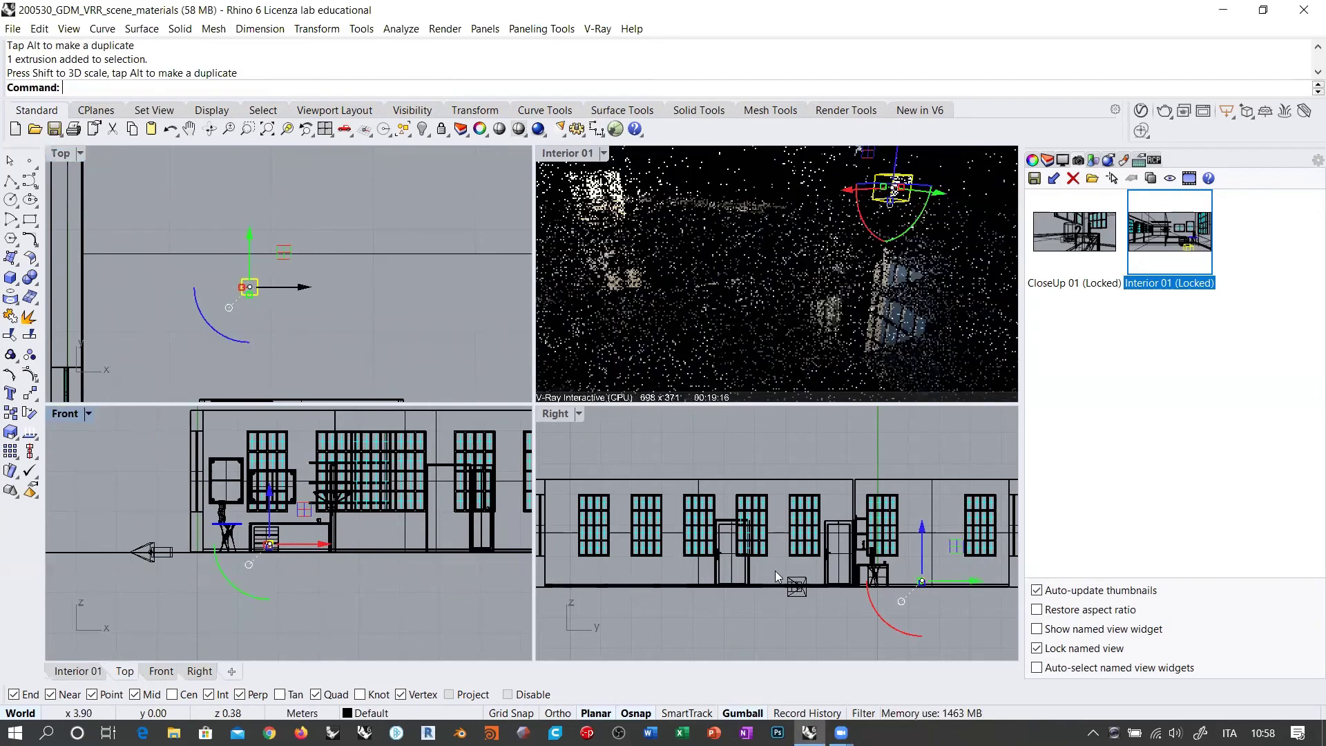
pyautogui.scroll(5, 750, 532)
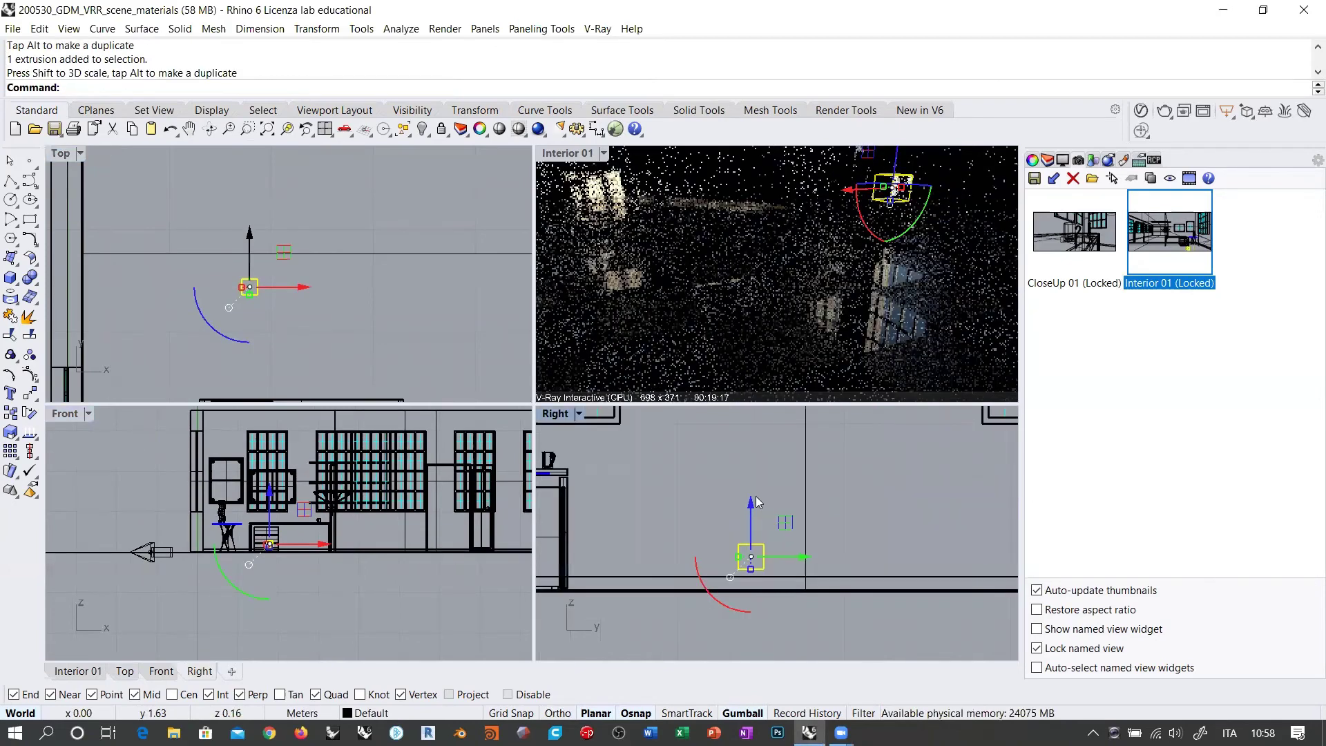
pyautogui.scroll(2, 757, 514)
pyautogui.moveTo(757, 526); pyautogui.dragTo(761, 533)
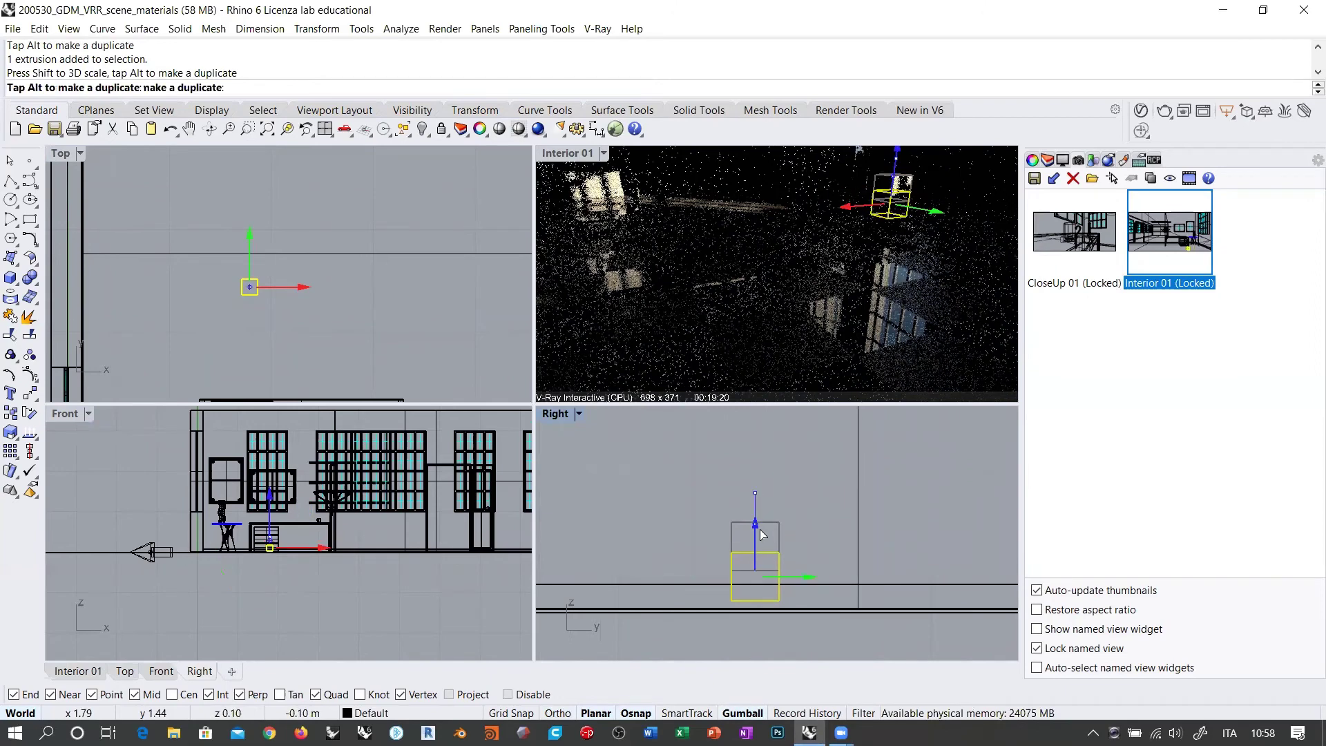
# Move the small box away from the desk in the Top view, onto the open floor within the Interior 01 camera's view.
pyautogui.moveTo(300, 277); pyautogui.dragTo(300, 277)
pyautogui.moveTo(300, 277); pyautogui.dragTo(277, 315, button='right')
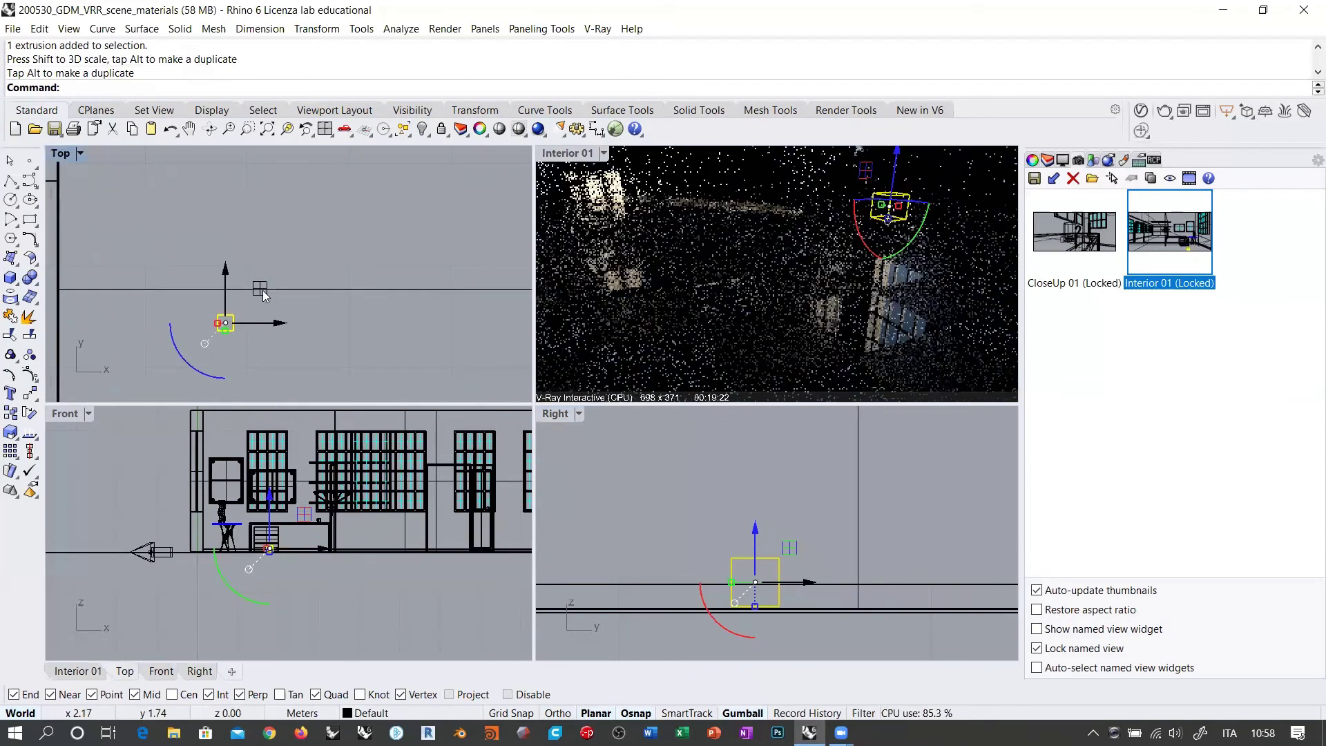
pyautogui.moveTo(276, 271); pyautogui.dragTo(358, 238)
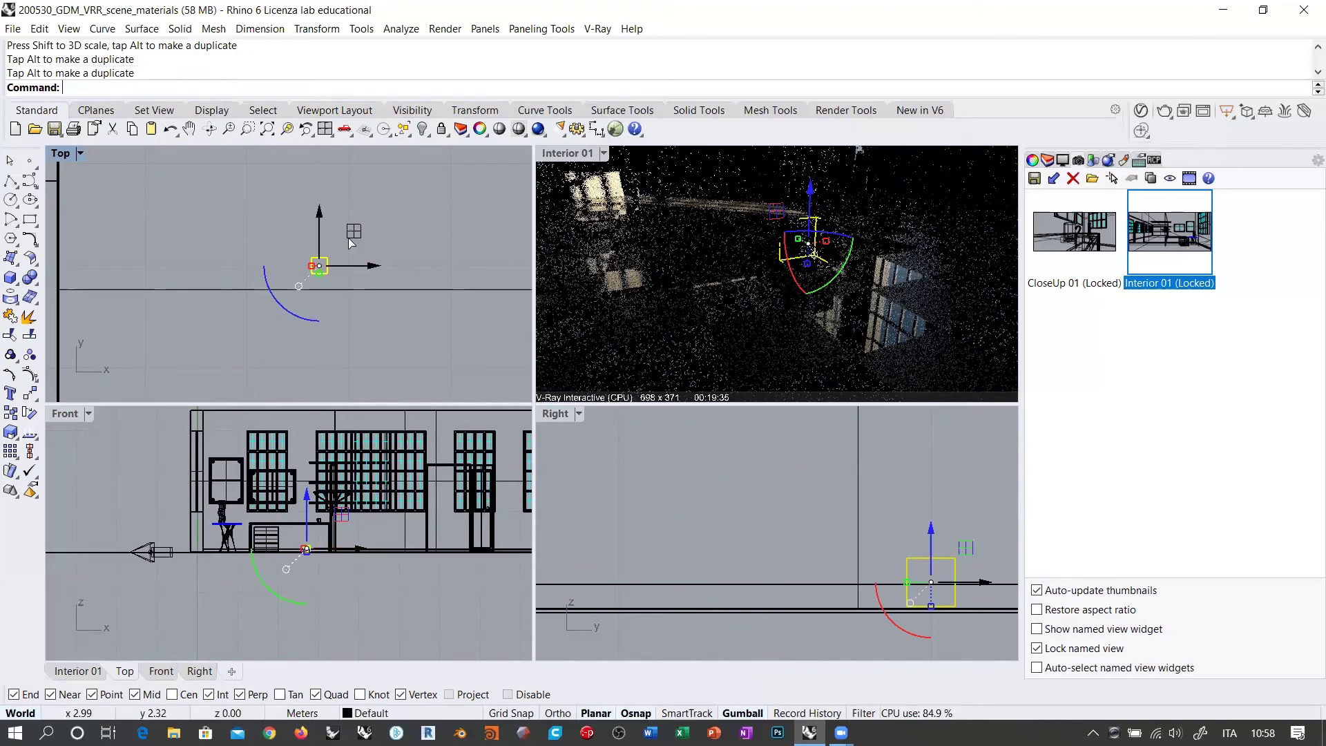
pyautogui.moveTo(350, 241); pyautogui.dragTo(380, 252)
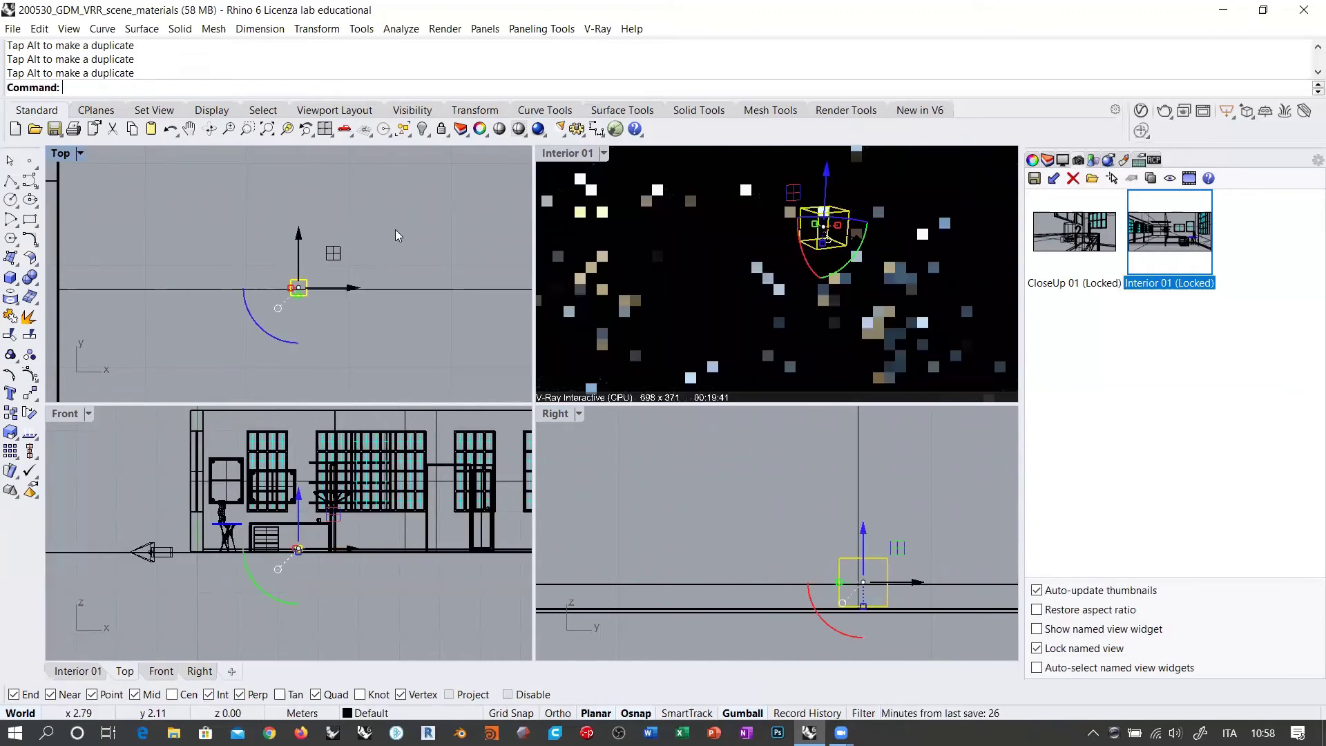
pyautogui.press('Escape')
pyautogui.click(841, 277)
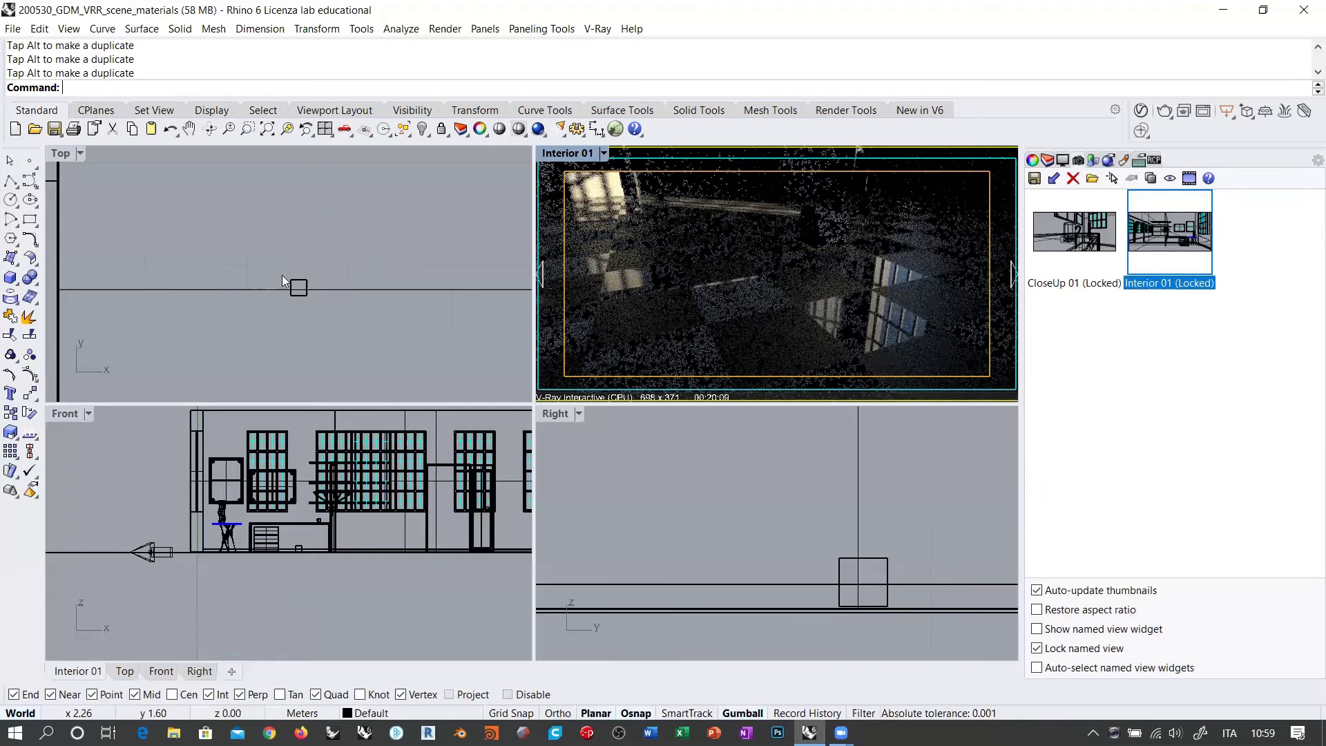
# Delete the test box from the floor and shift the Interior 01 camera view slightly.
pyautogui.moveTo(282, 278); pyautogui.dragTo(337, 330)
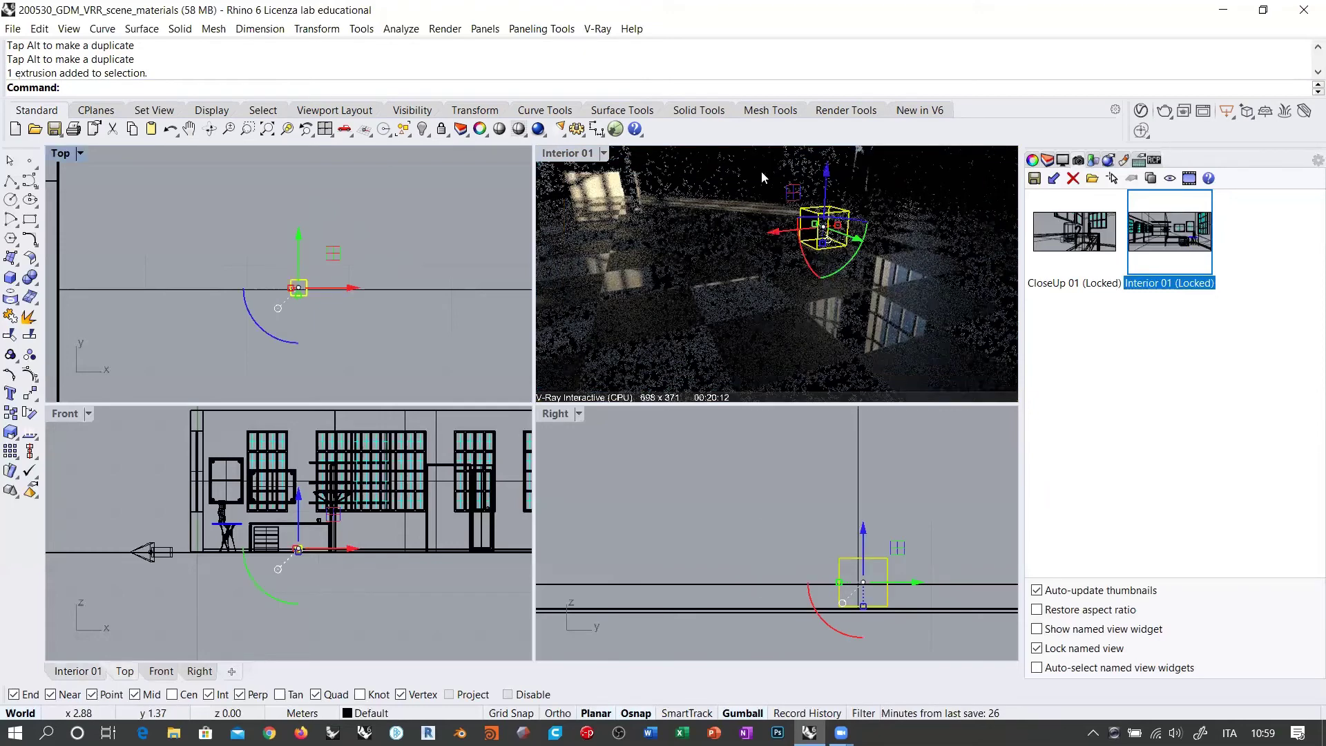
pyautogui.press('Delete')
pyautogui.doubleClick(563, 153)
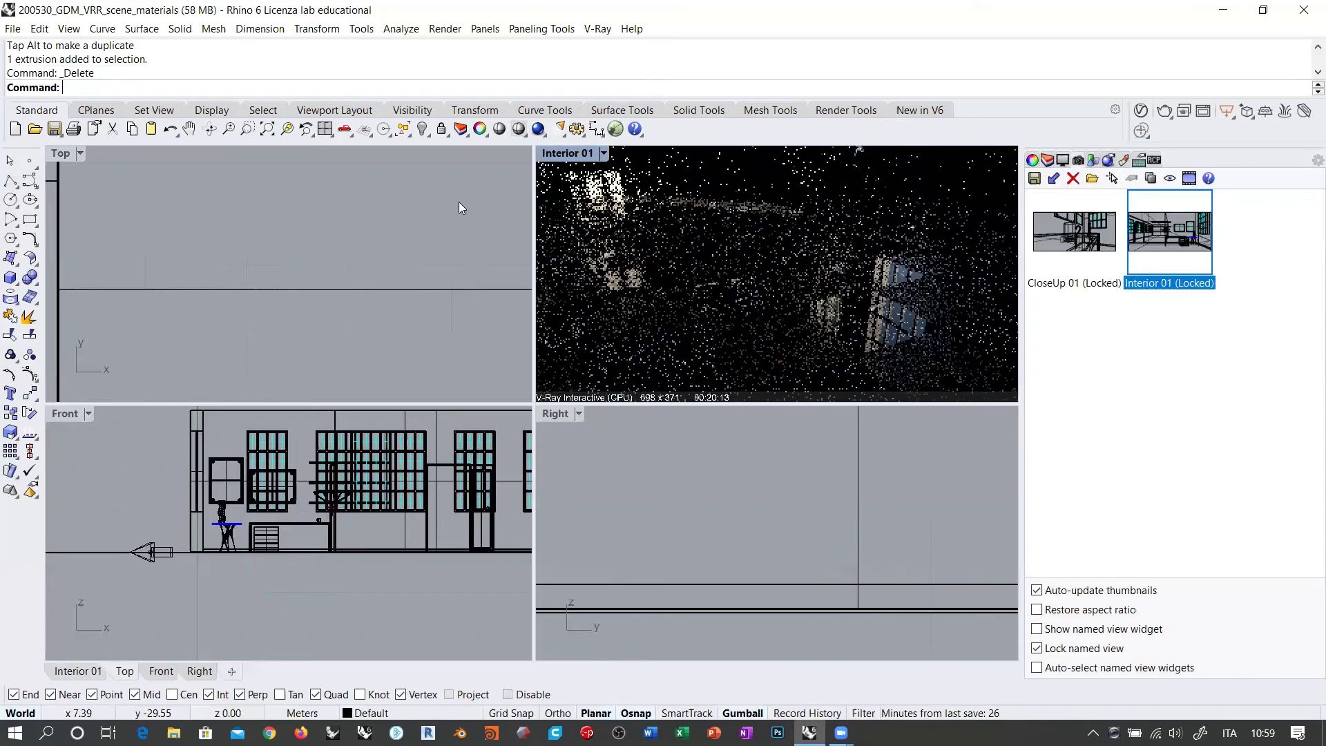
pyautogui.hotkey('ctrl', 'm')
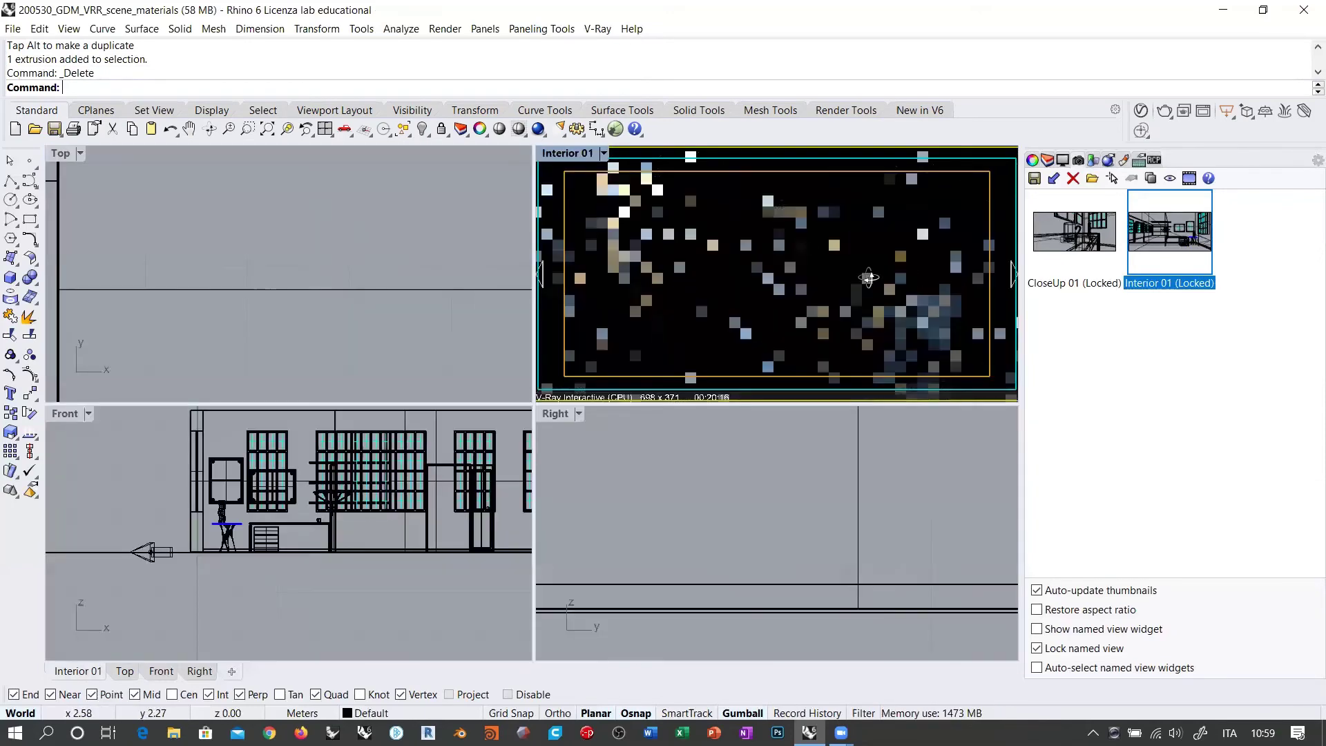
pyautogui.moveTo(856, 281); pyautogui.dragTo(881, 261, button='right')
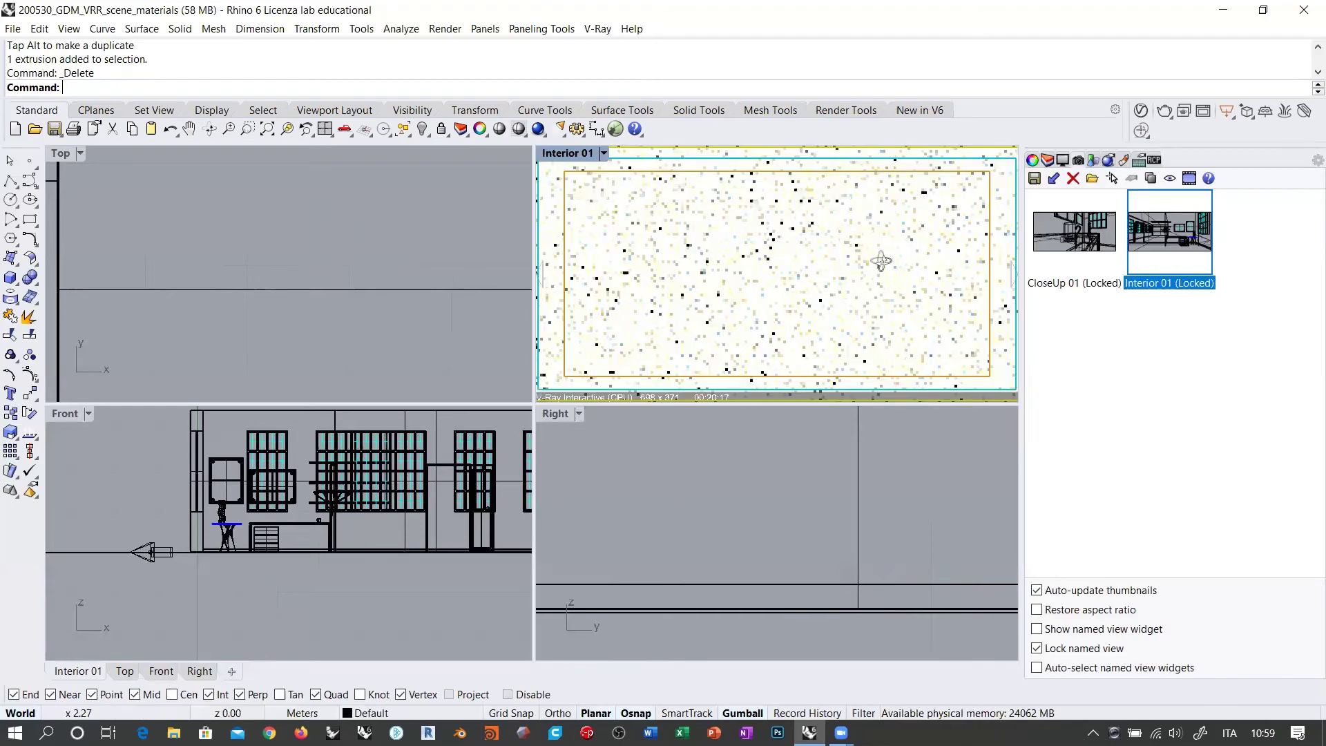
# Brighten Color B of the Floor material's Reflection Glossiness Checker to a near-white grey and restore the Interior 01 named view.
pyautogui.click(1140, 112)
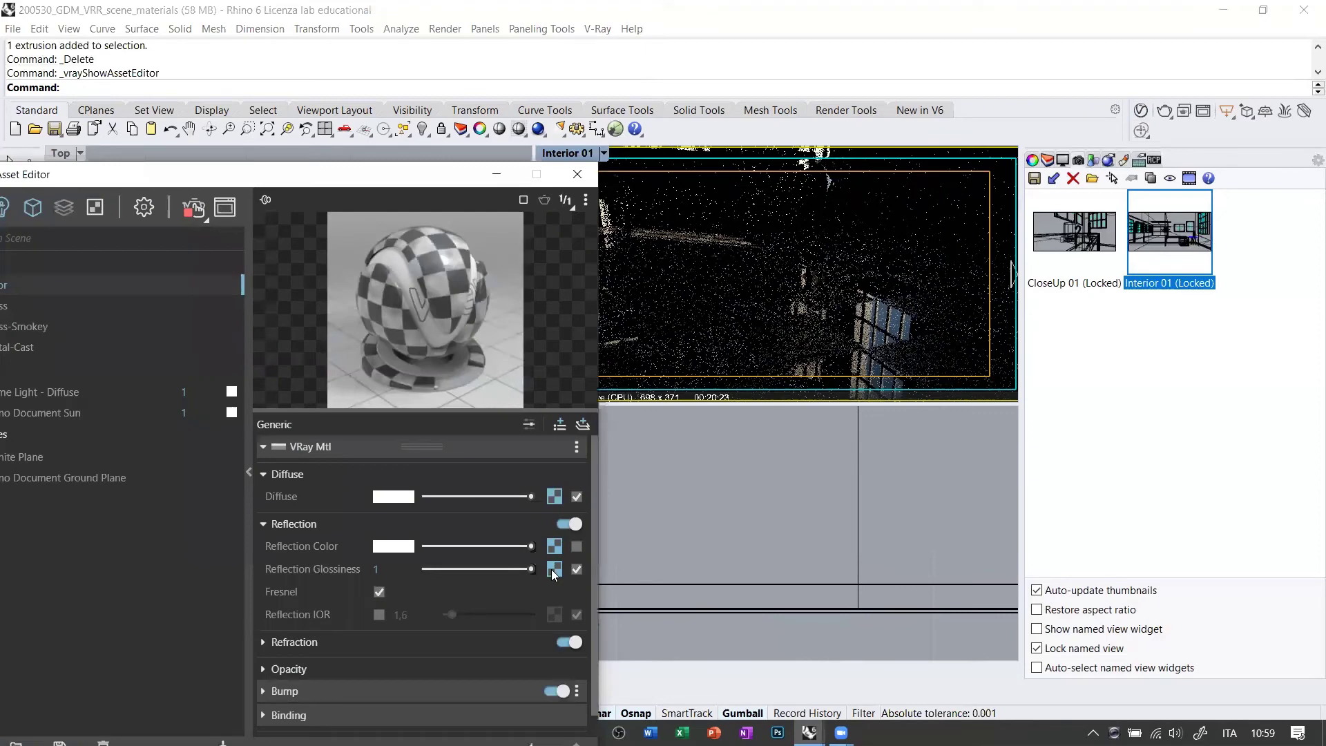
pyautogui.click(553, 569)
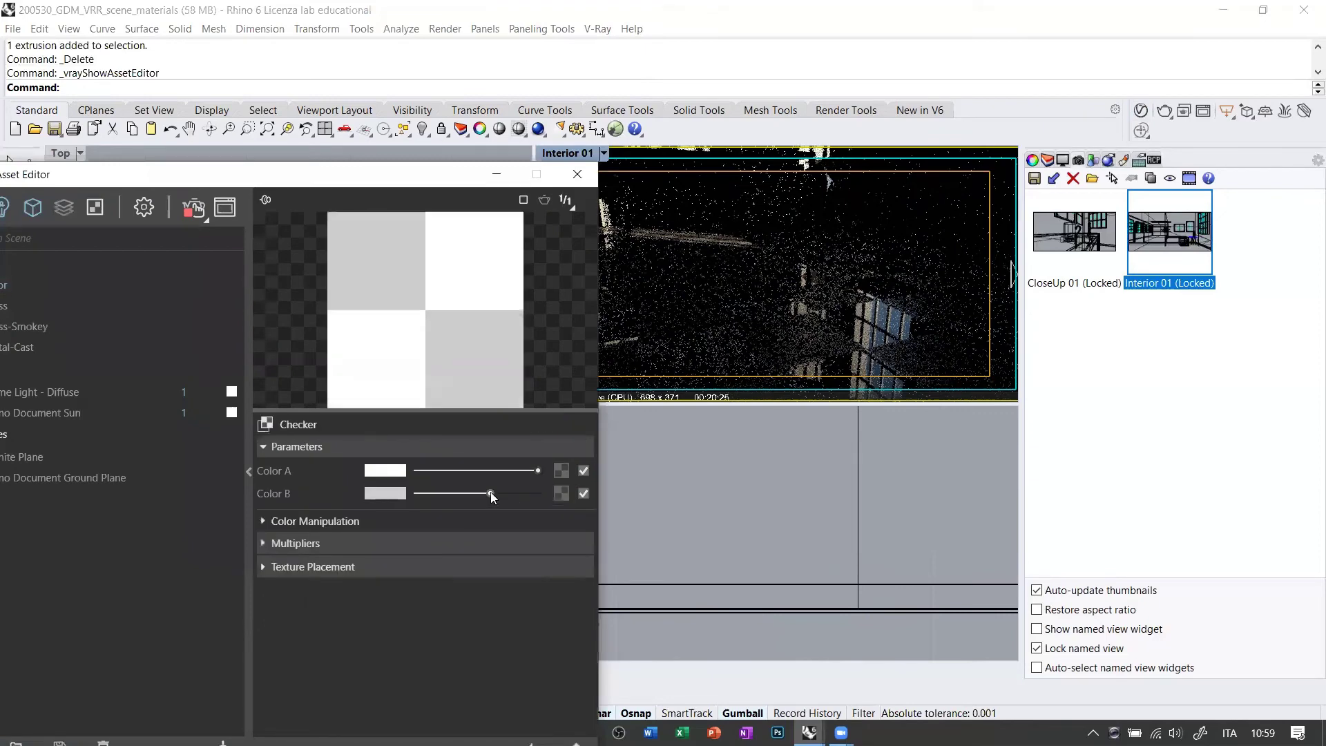
pyautogui.moveTo(503, 493); pyautogui.dragTo(516, 494)
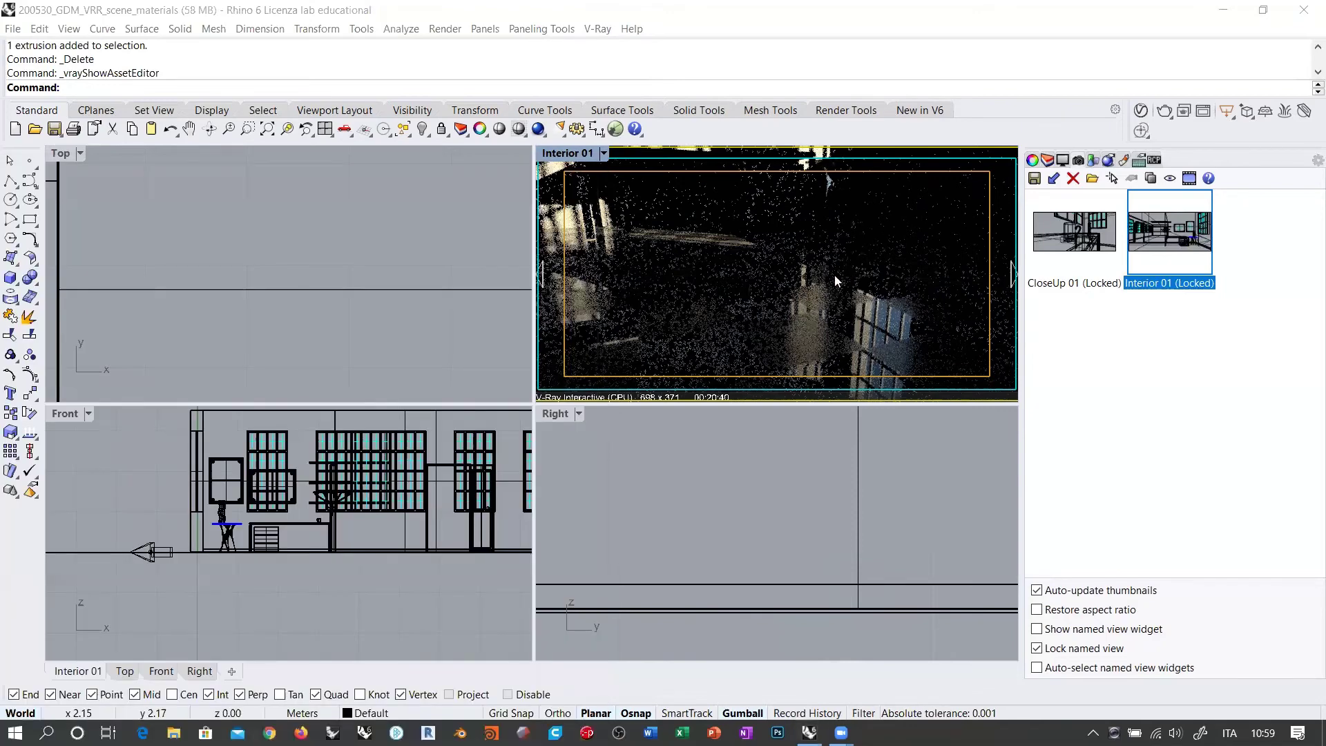
pyautogui.doubleClick(1178, 234)
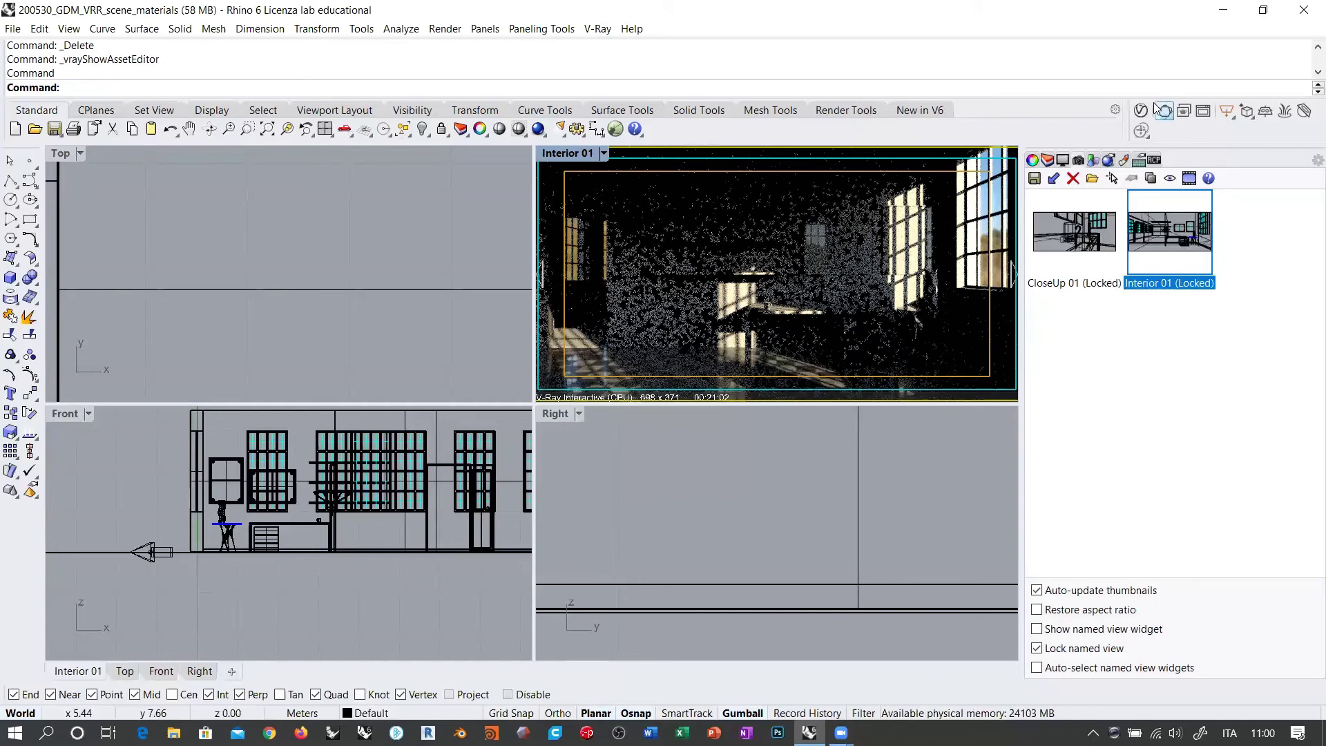
# Return from the glossiness Checker to the Floor material in the Asset Editor and rename it Floor_noise.
pyautogui.rightClick(391, 181)
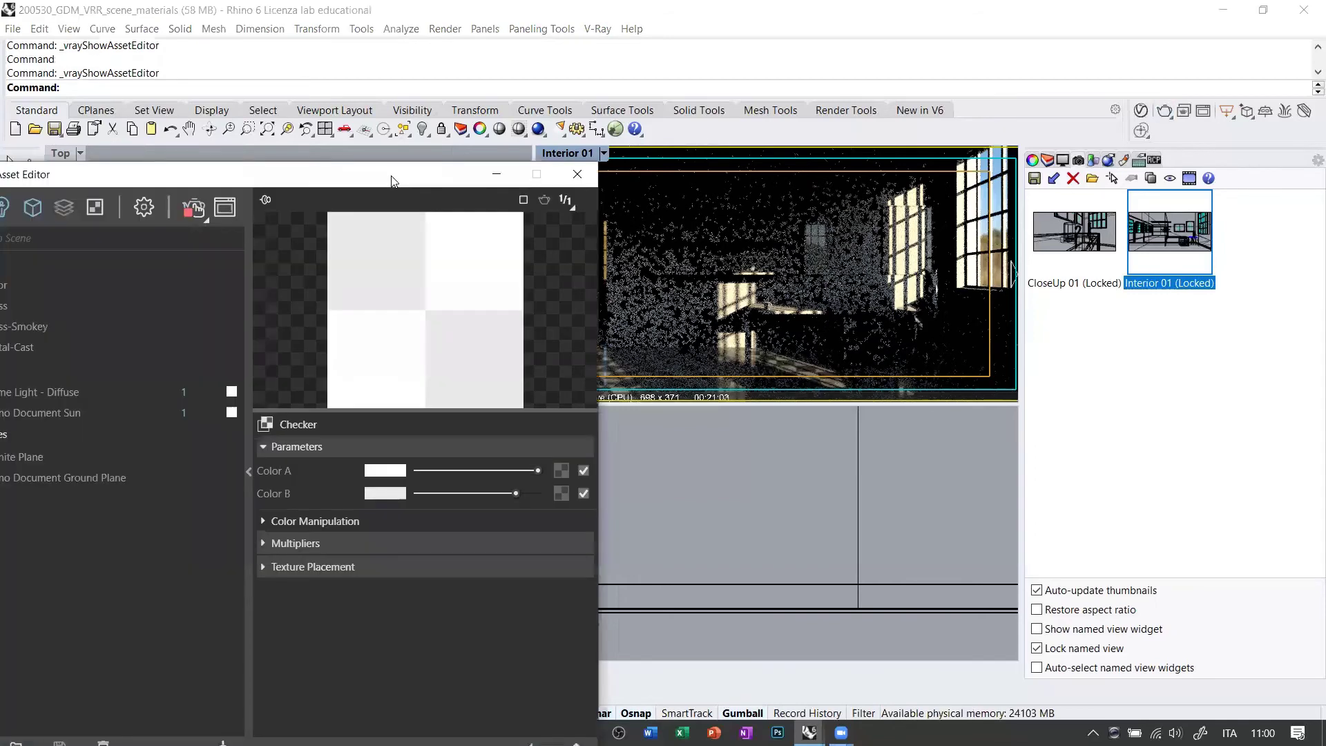
pyautogui.click(577, 672)
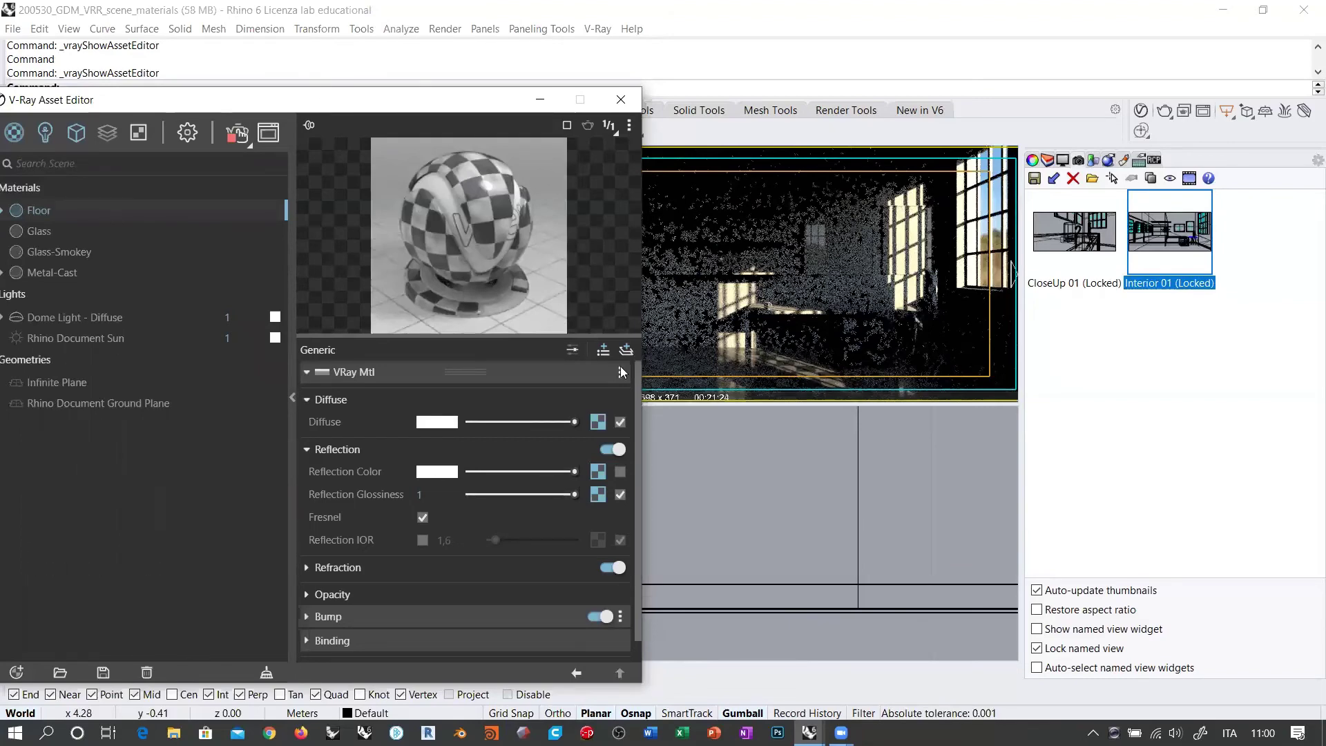
pyautogui.moveTo(325, 94); pyautogui.dragTo(223, 105)
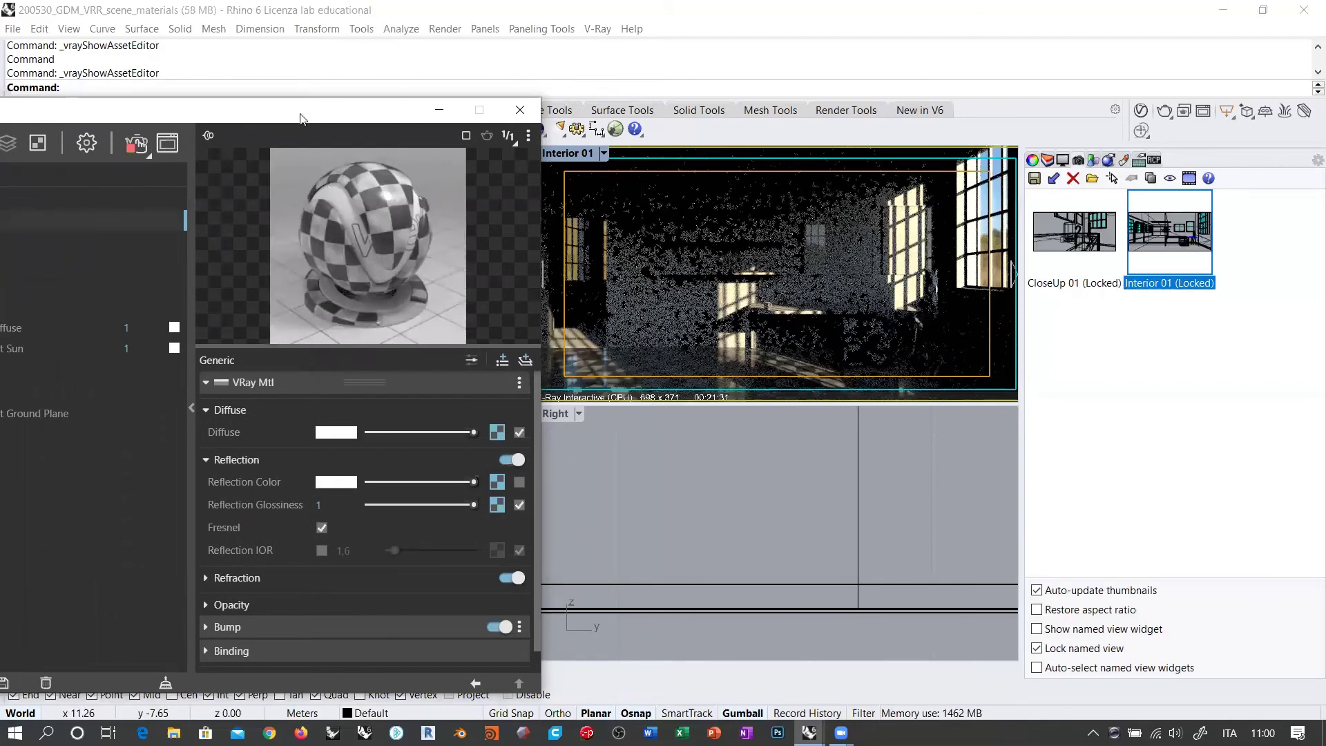
pyautogui.moveTo(301, 118); pyautogui.dragTo(419, 140)
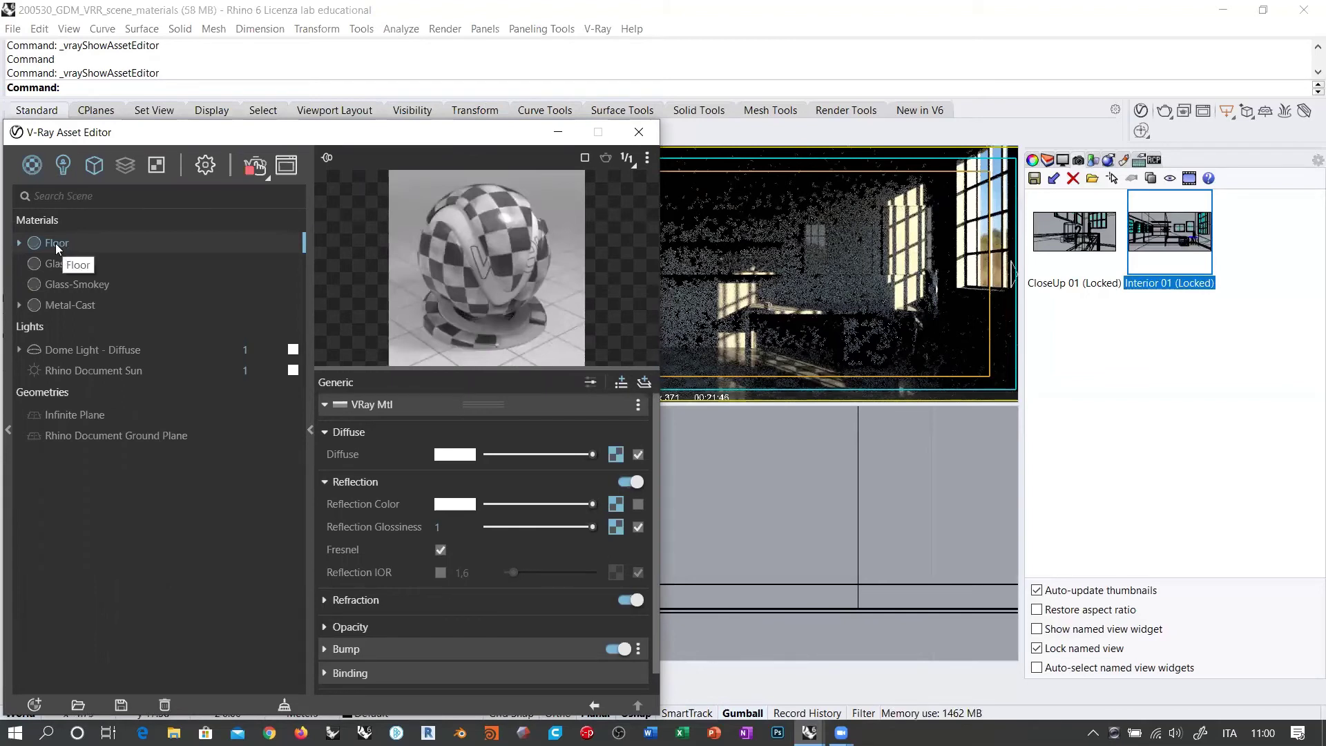
pyautogui.press('Menu')
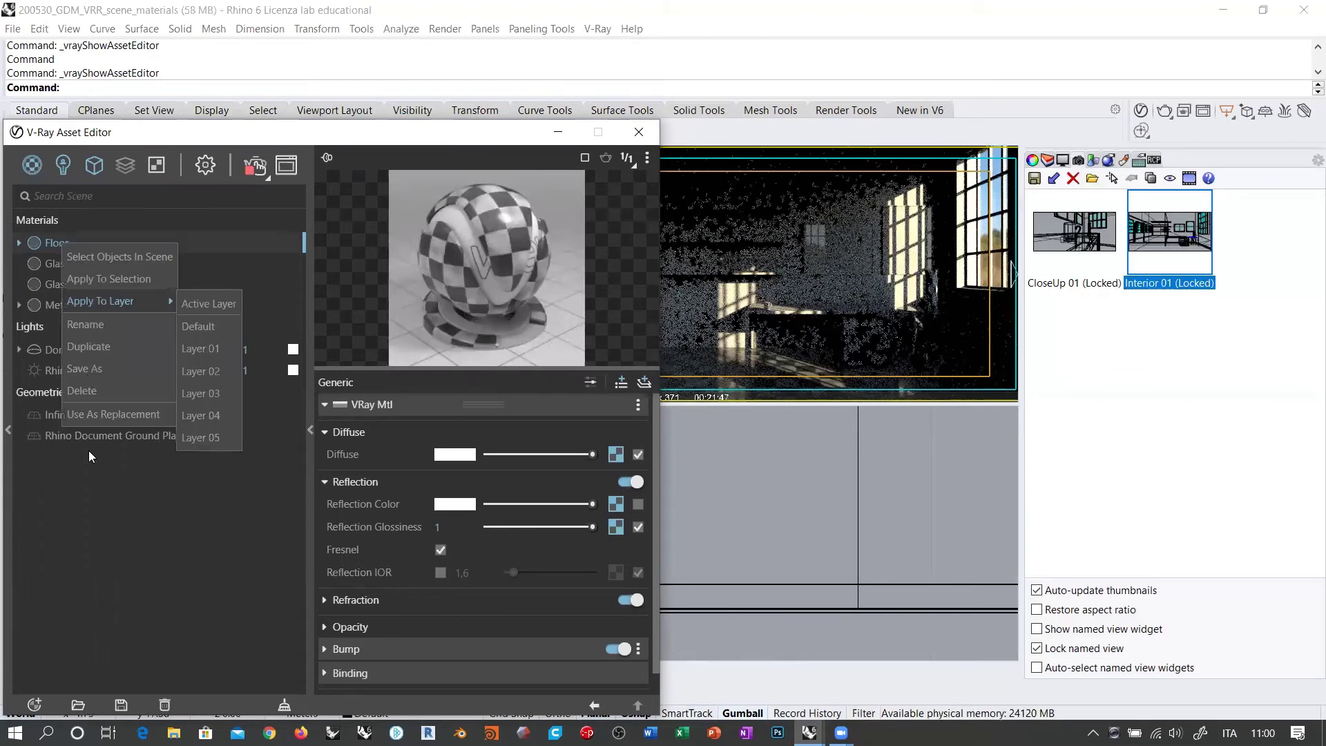
pyautogui.press('F2')
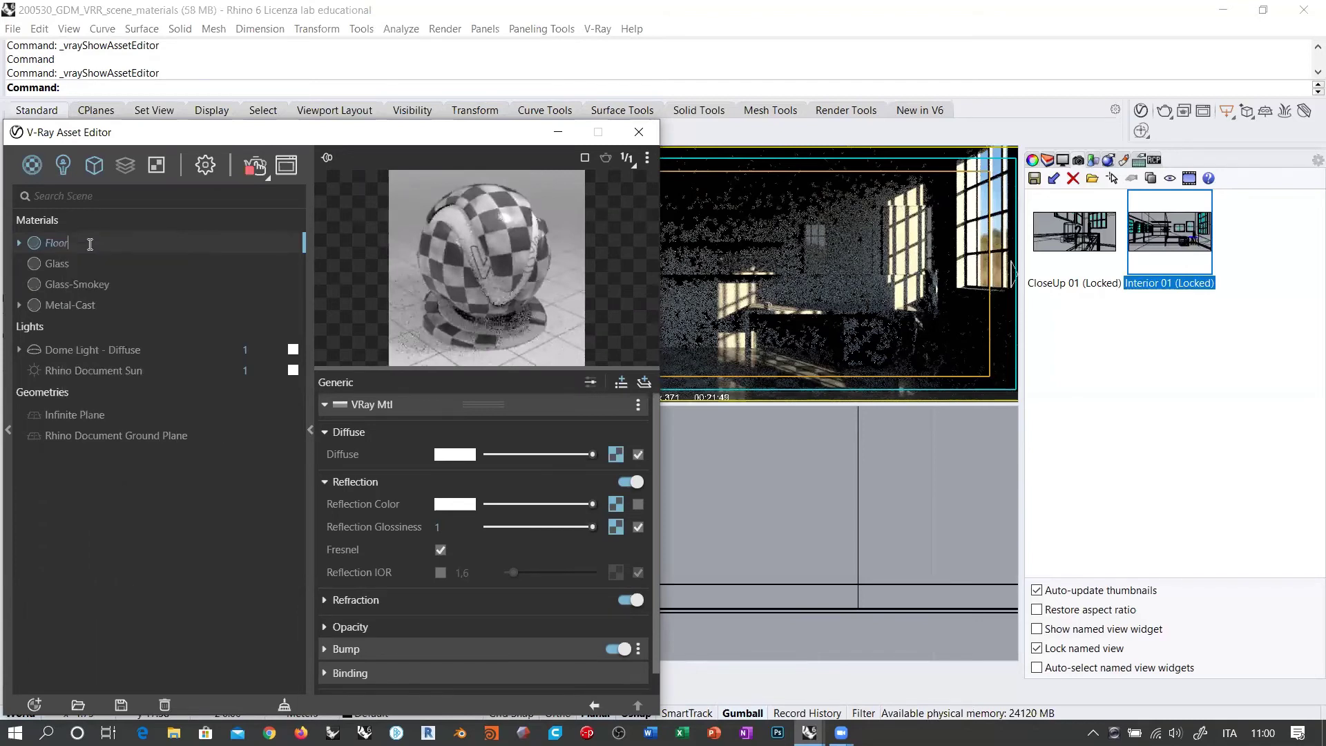
pyautogui.write('_')
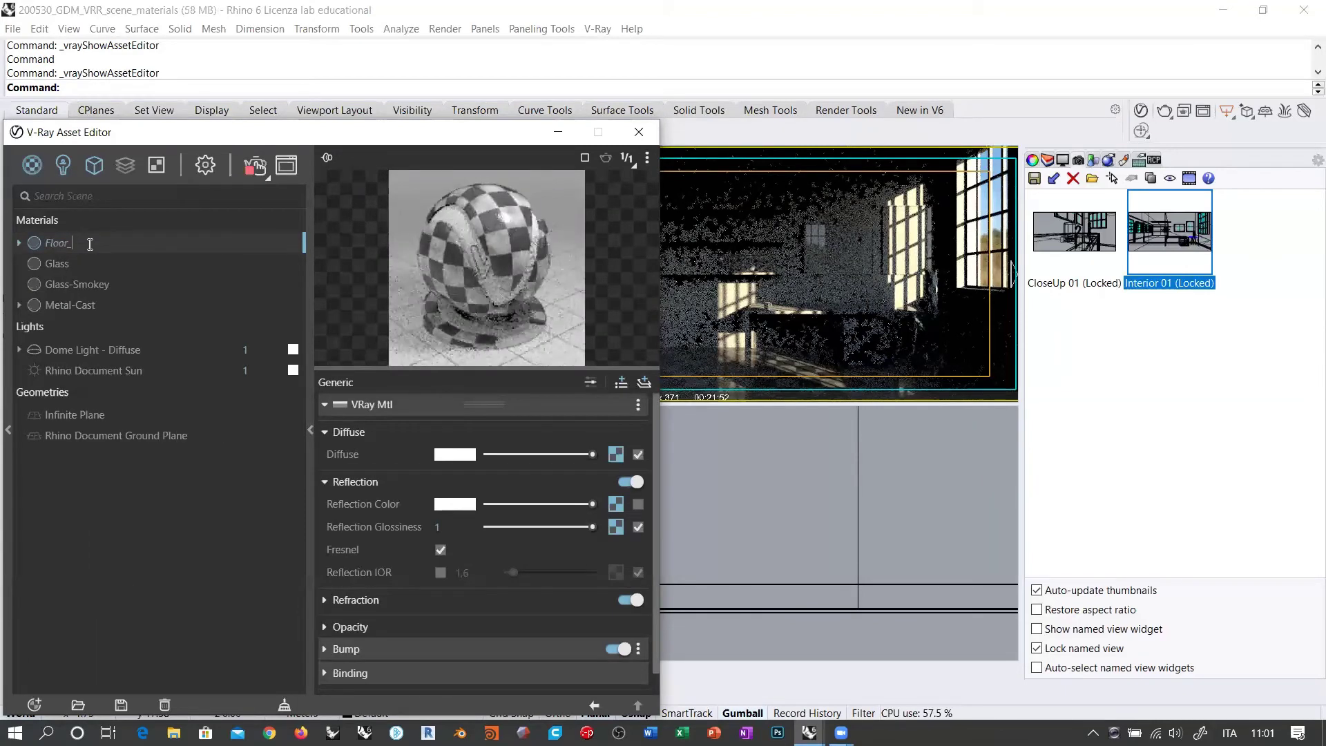
pyautogui.write('no')
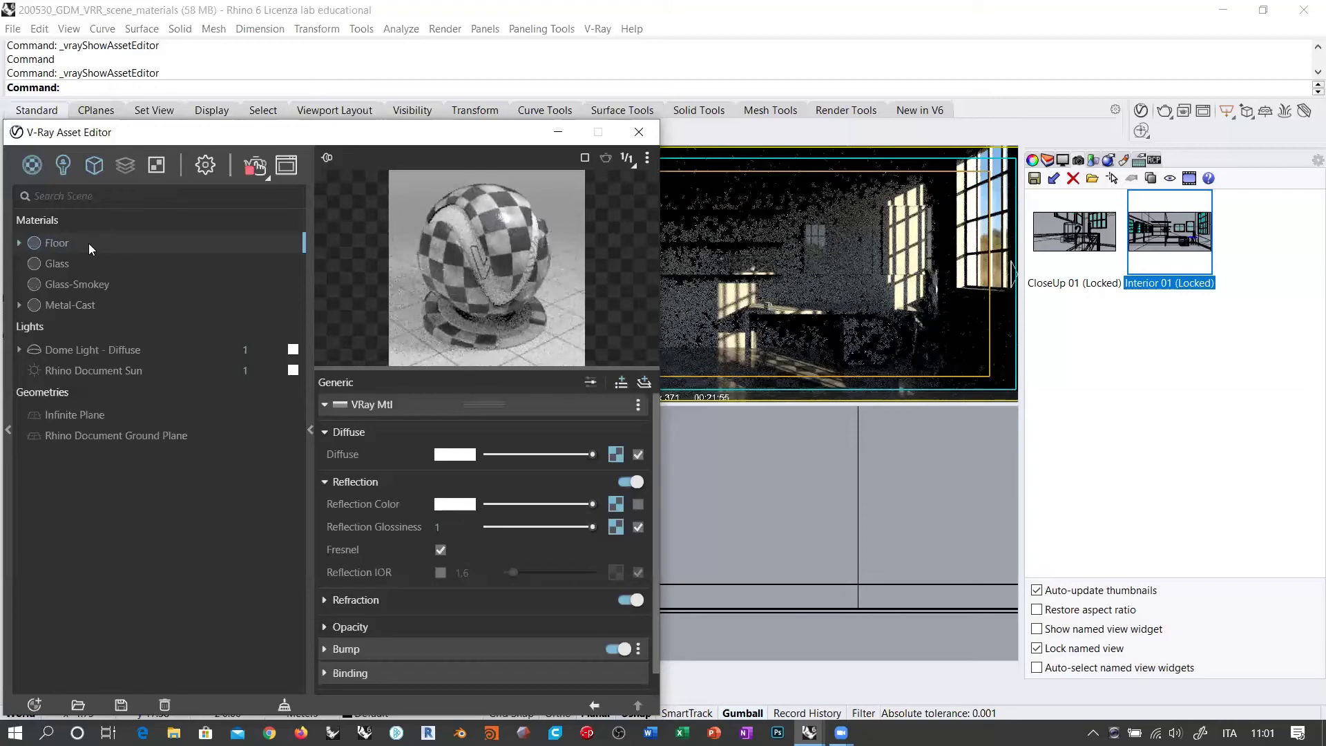
pyautogui.write('ise')
pyautogui.press('Return')
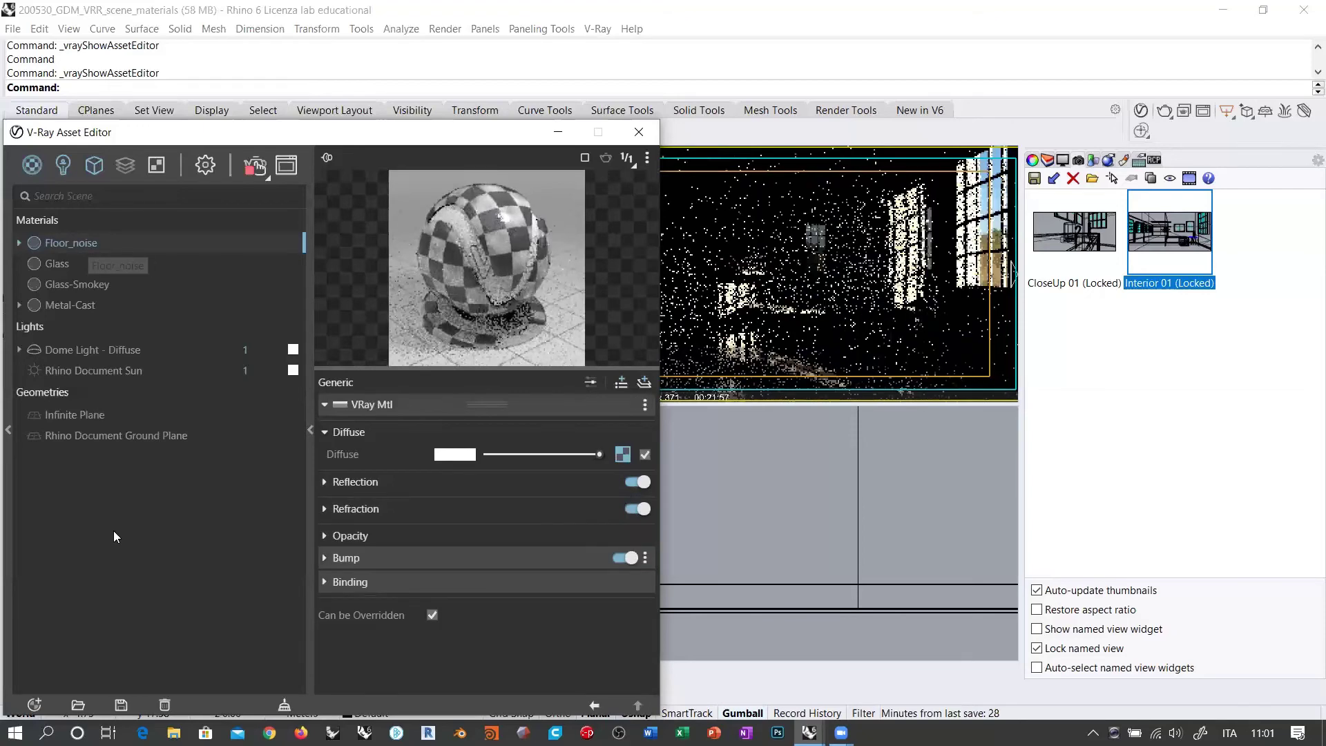
# Create a new Generic V-Ray material and name it Floor_tiles.
pyautogui.click(34, 704)
pyautogui.moveTo(83, 683)
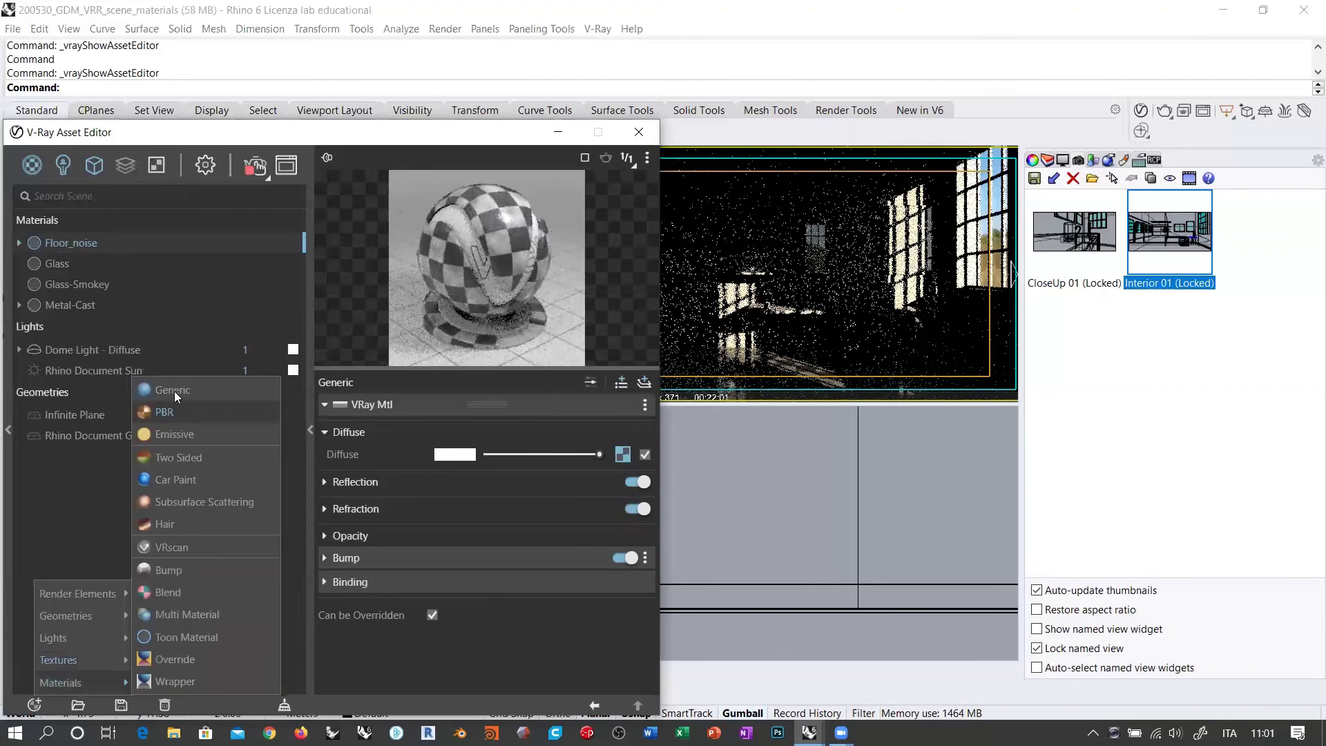
pyautogui.click(174, 391)
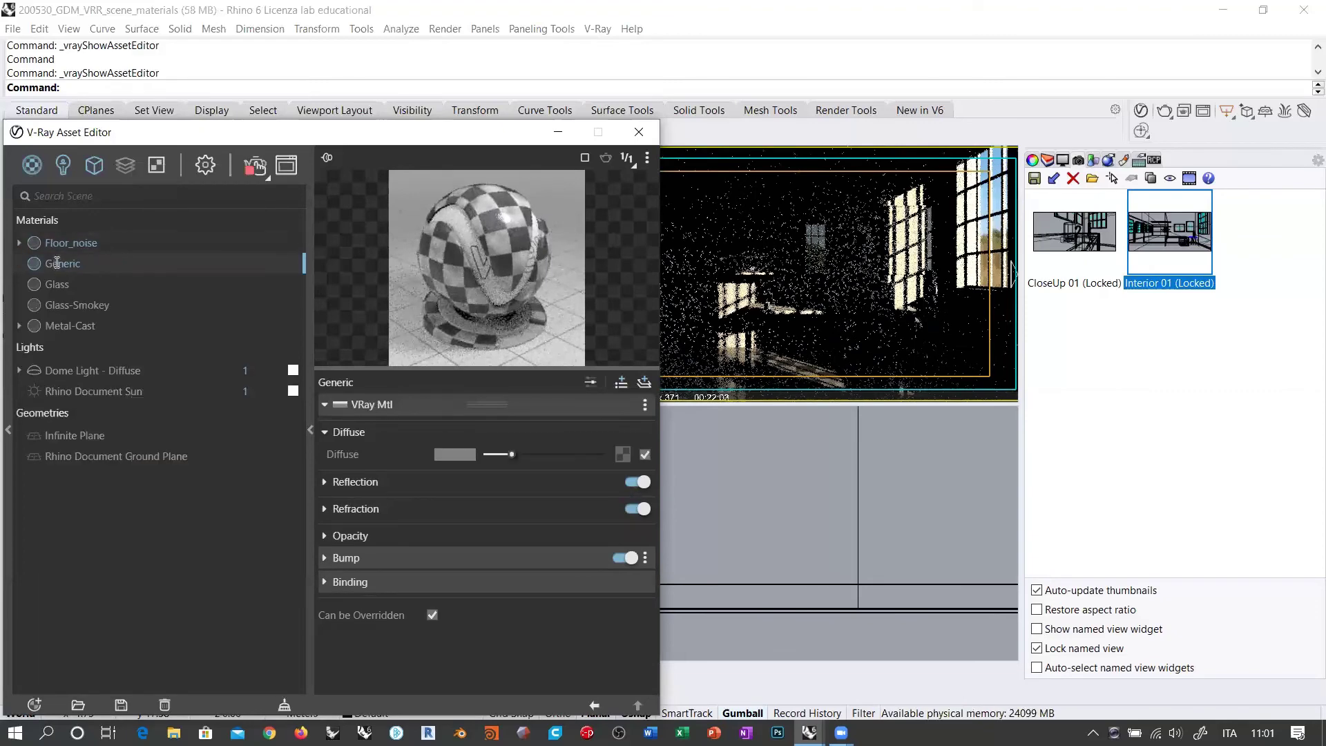
pyautogui.press('BackSpace')
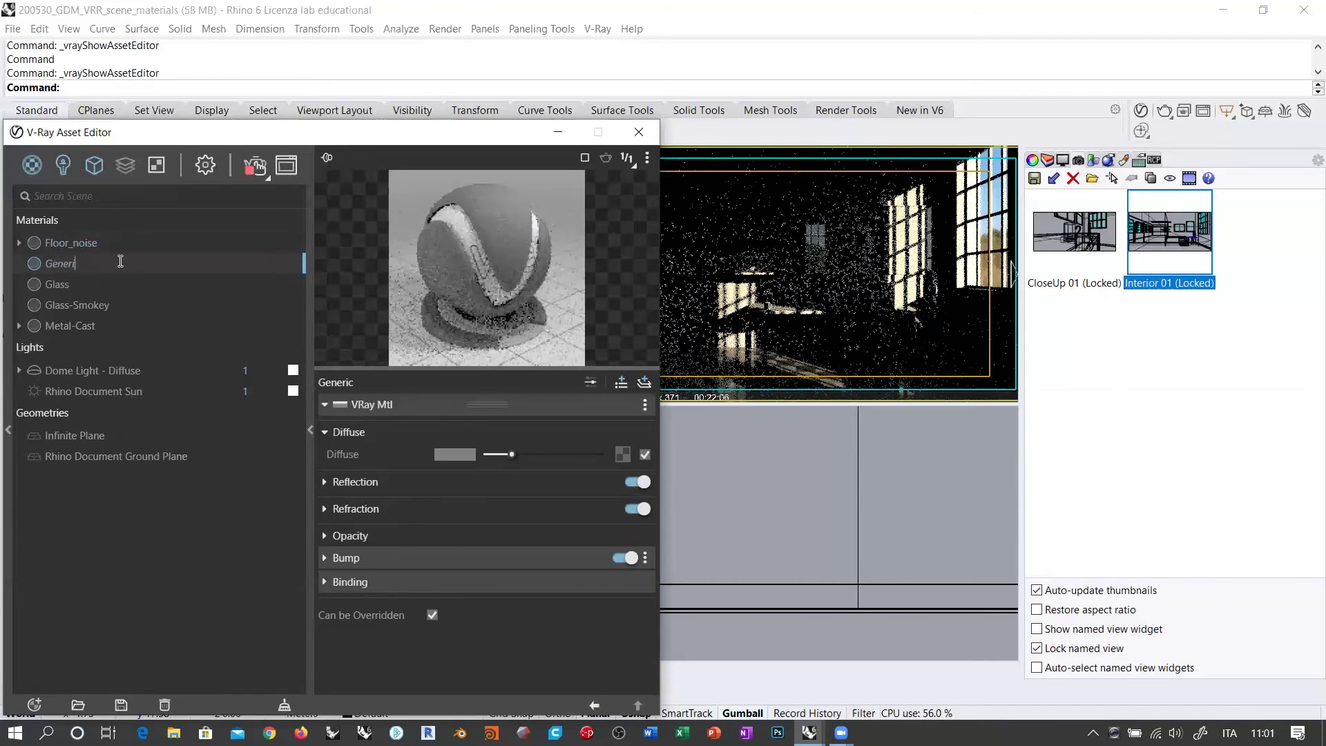
pyautogui.press('BackSpace')
pyautogui.press('BackSpace')
pyautogui.press('BackSpace')
pyautogui.press('BackSpace')
pyautogui.press('BackSpace')
pyautogui.press('BackSpace')
pyautogui.write('Floor_')
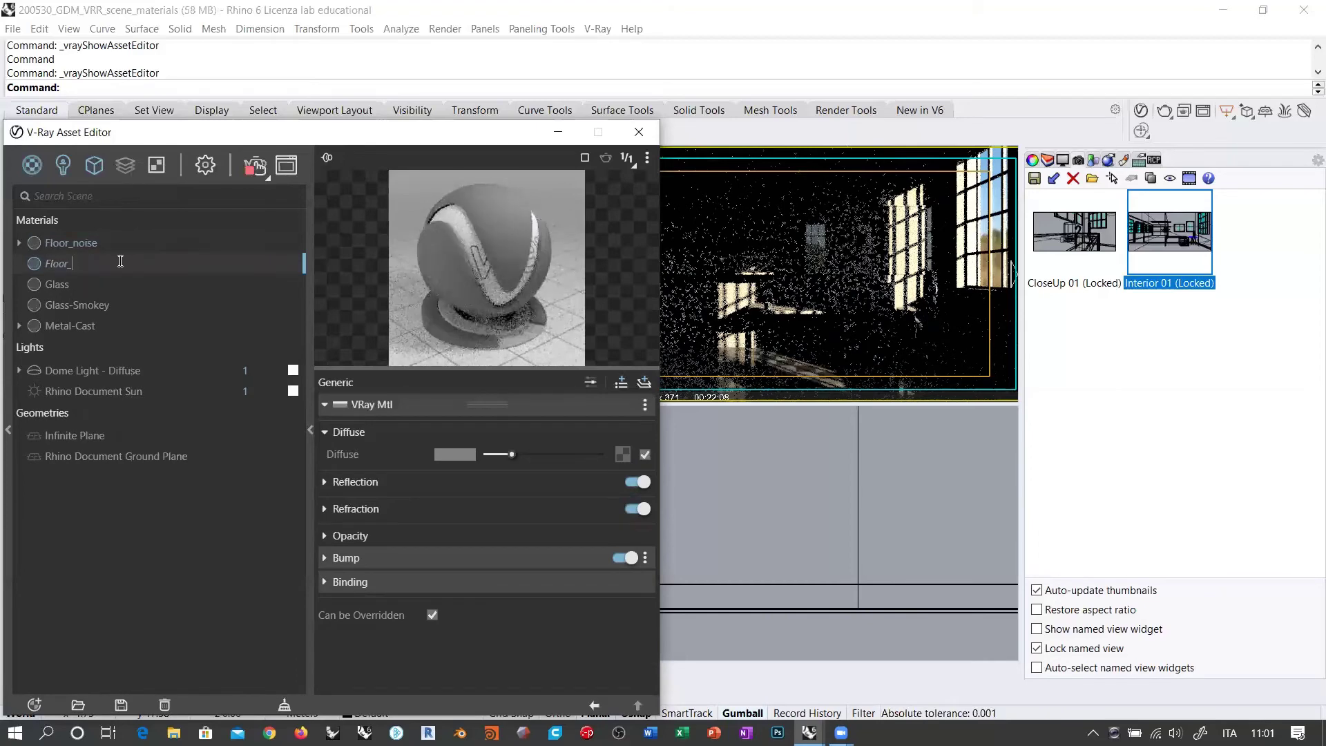
pyautogui.write('tiles')
pyautogui.press('Return')
# Select the room's floor surface and apply the Floor_tiles material to it.
pyautogui.click(96, 239)
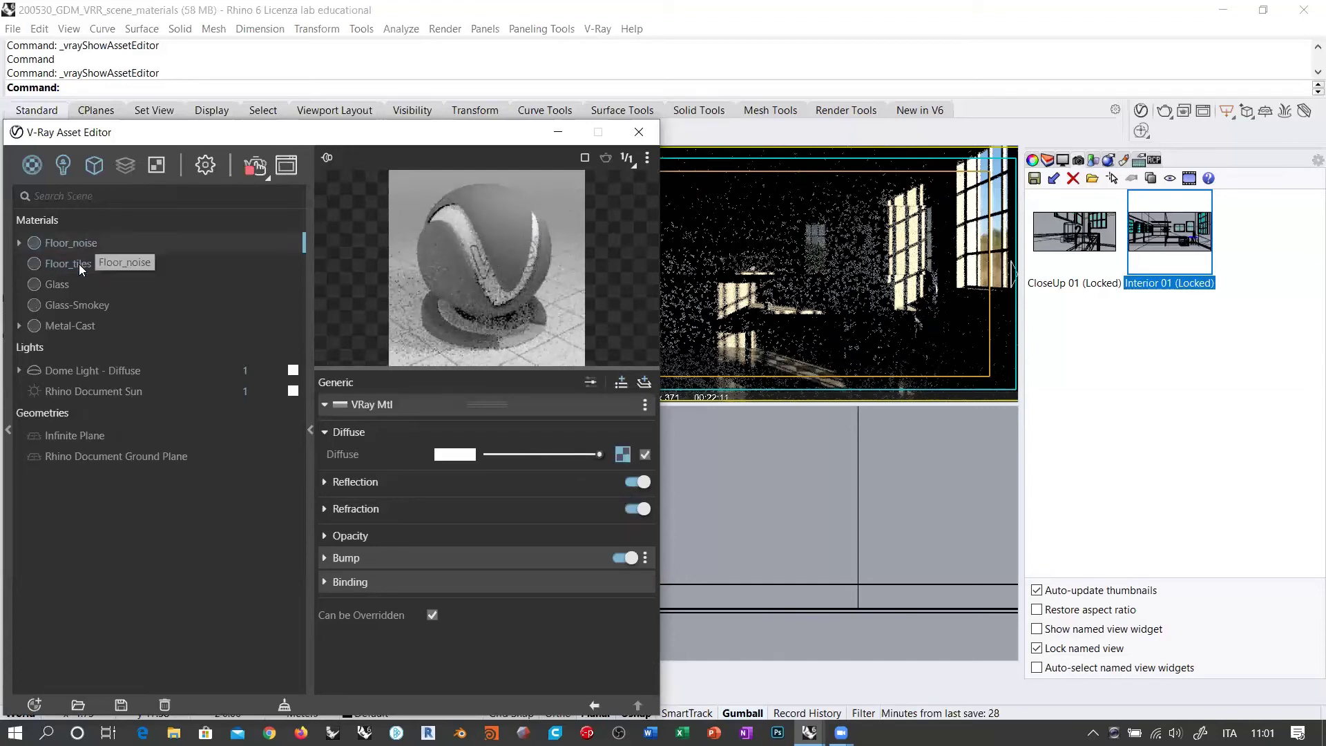
pyautogui.click(78, 264)
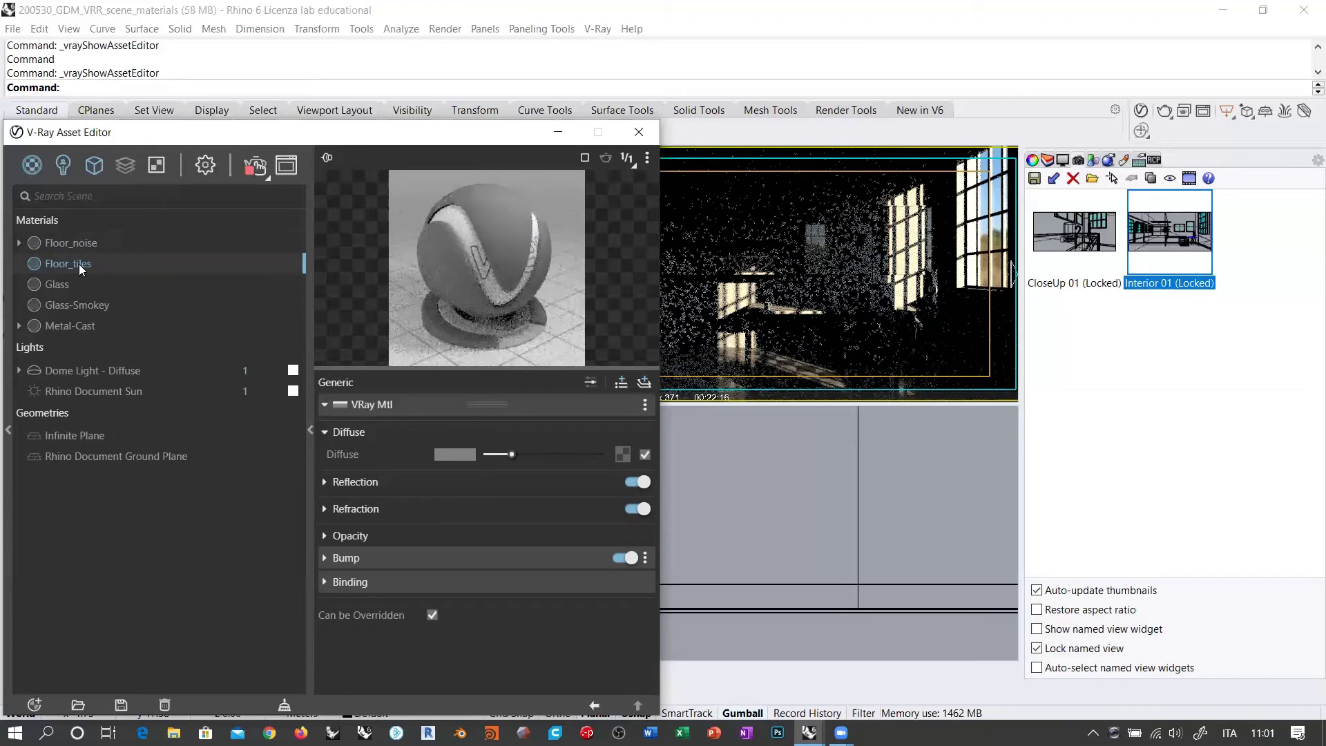
pyautogui.click(777, 370)
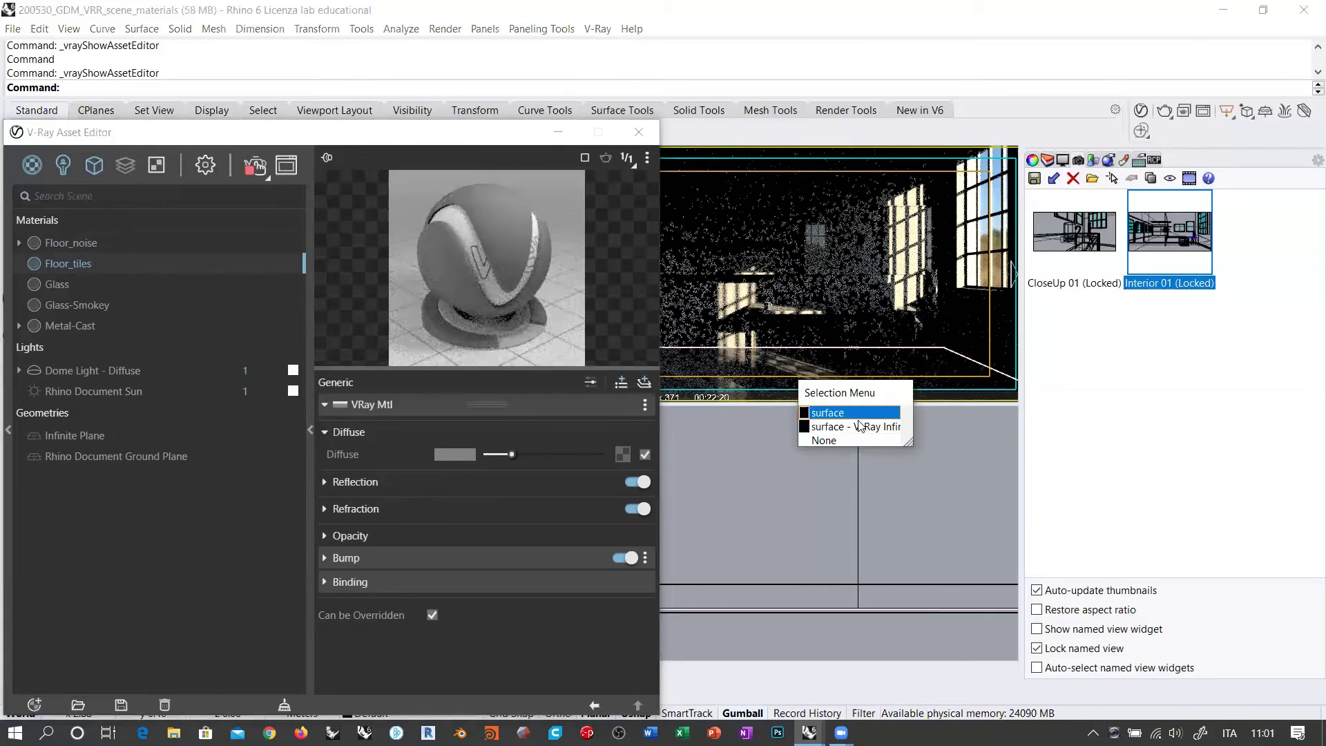
pyautogui.press('Return')
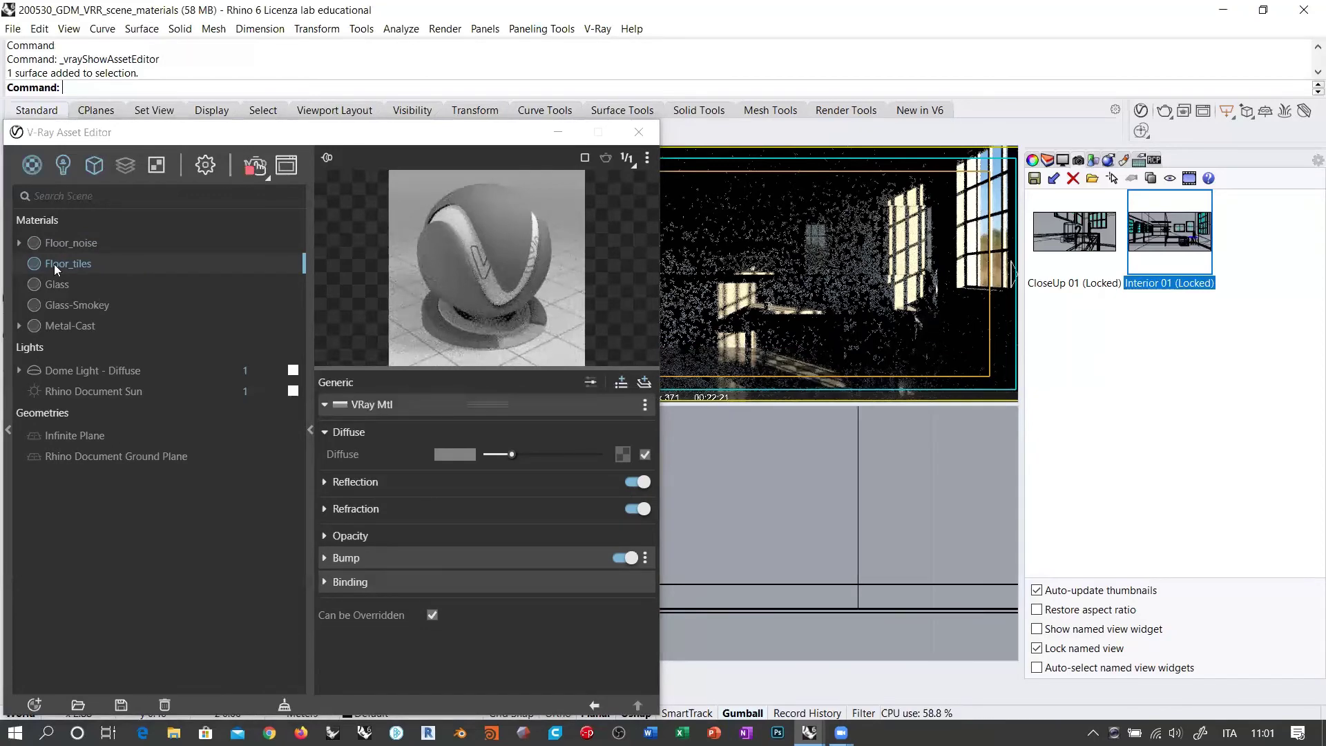
pyautogui.rightClick(56, 265)
pyautogui.click(86, 297)
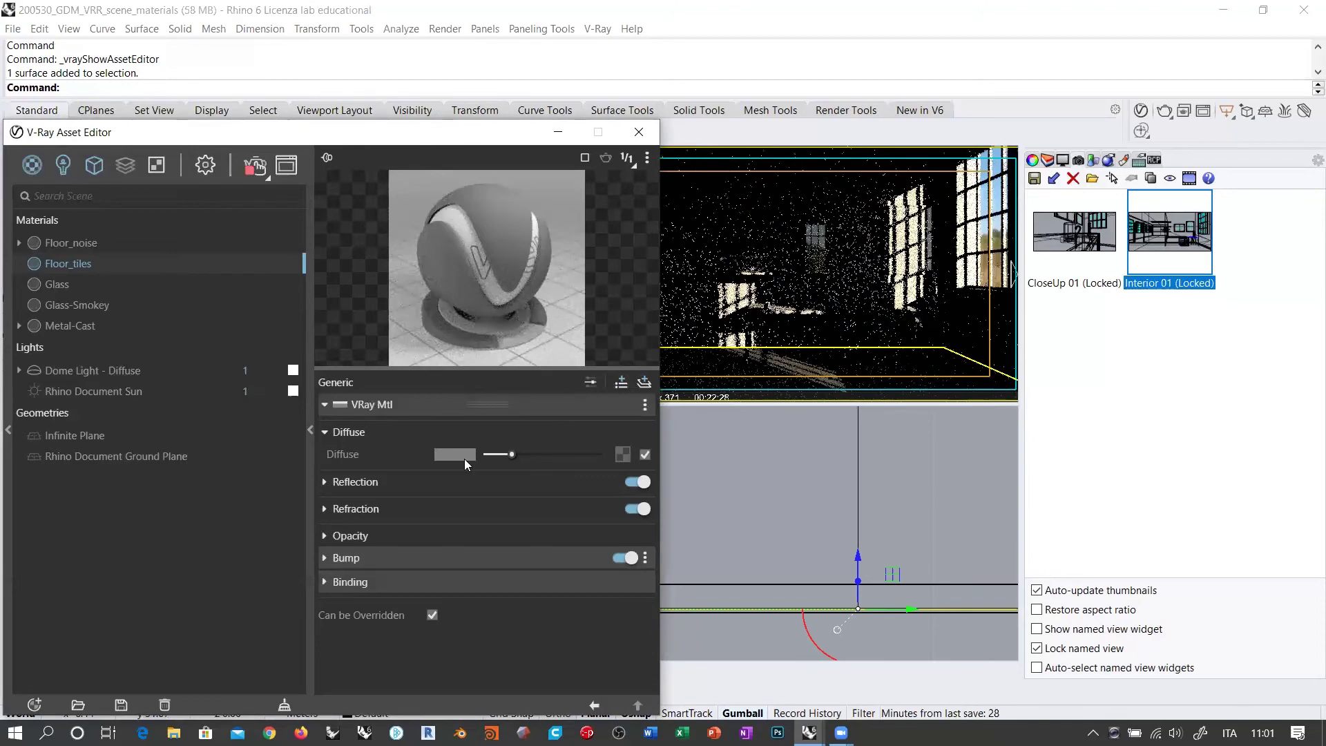
# Assign a Tiles texture to the Floor_tiles Diffuse slot and display the floor surface's texture mapping properties.
pyautogui.click(625, 458)
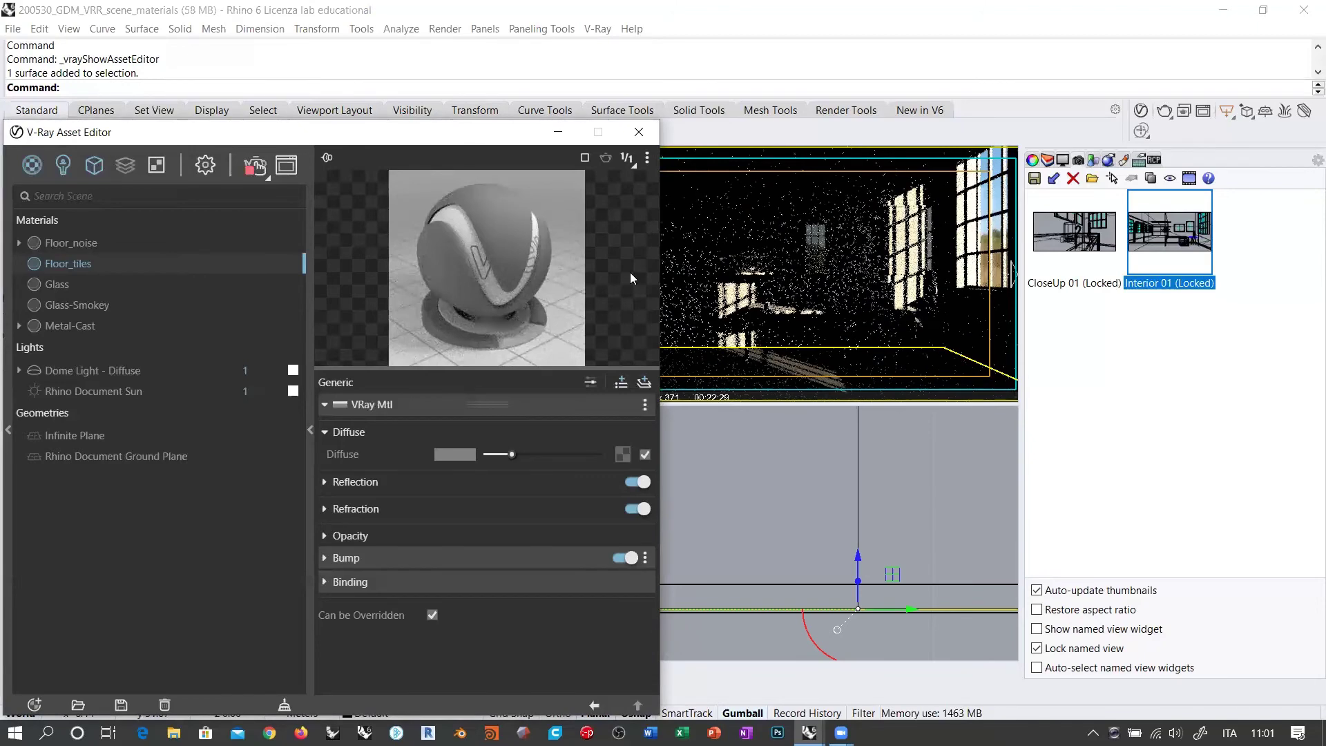
pyautogui.scroll(-5, 636, 331)
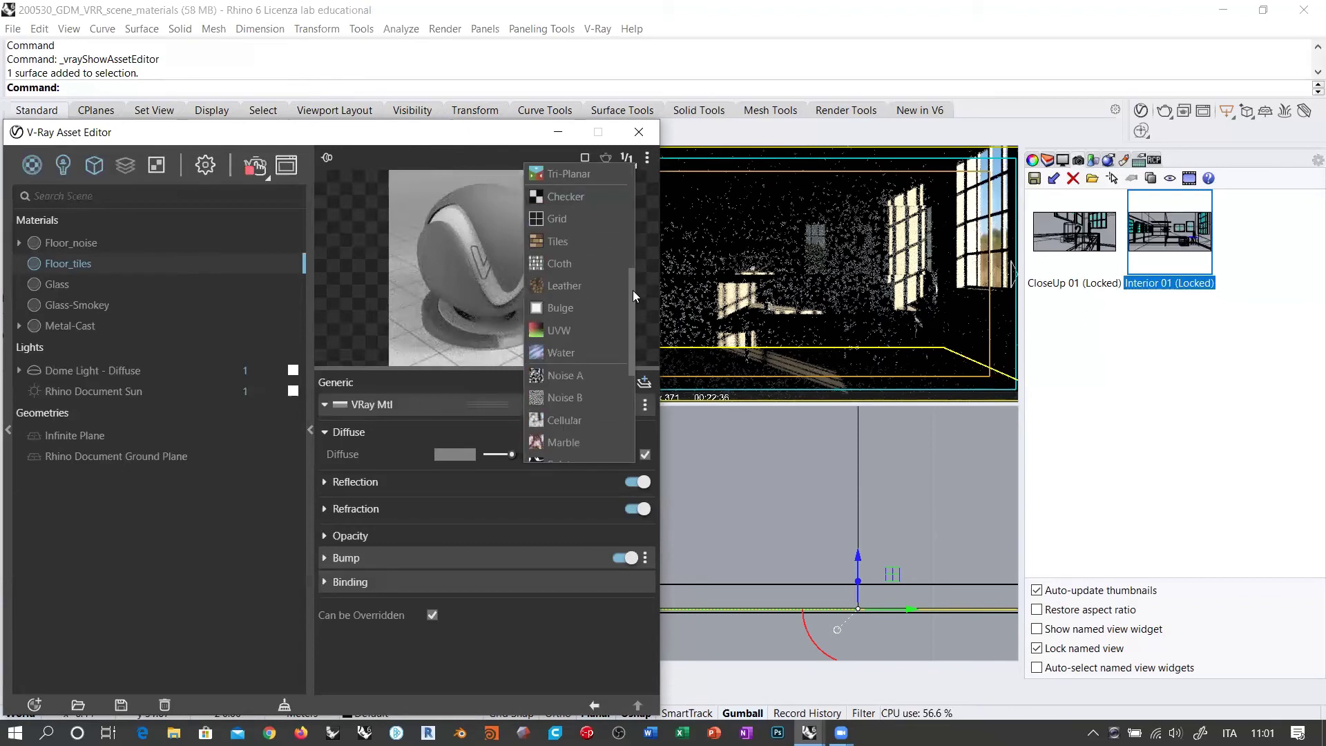
pyautogui.click(569, 244)
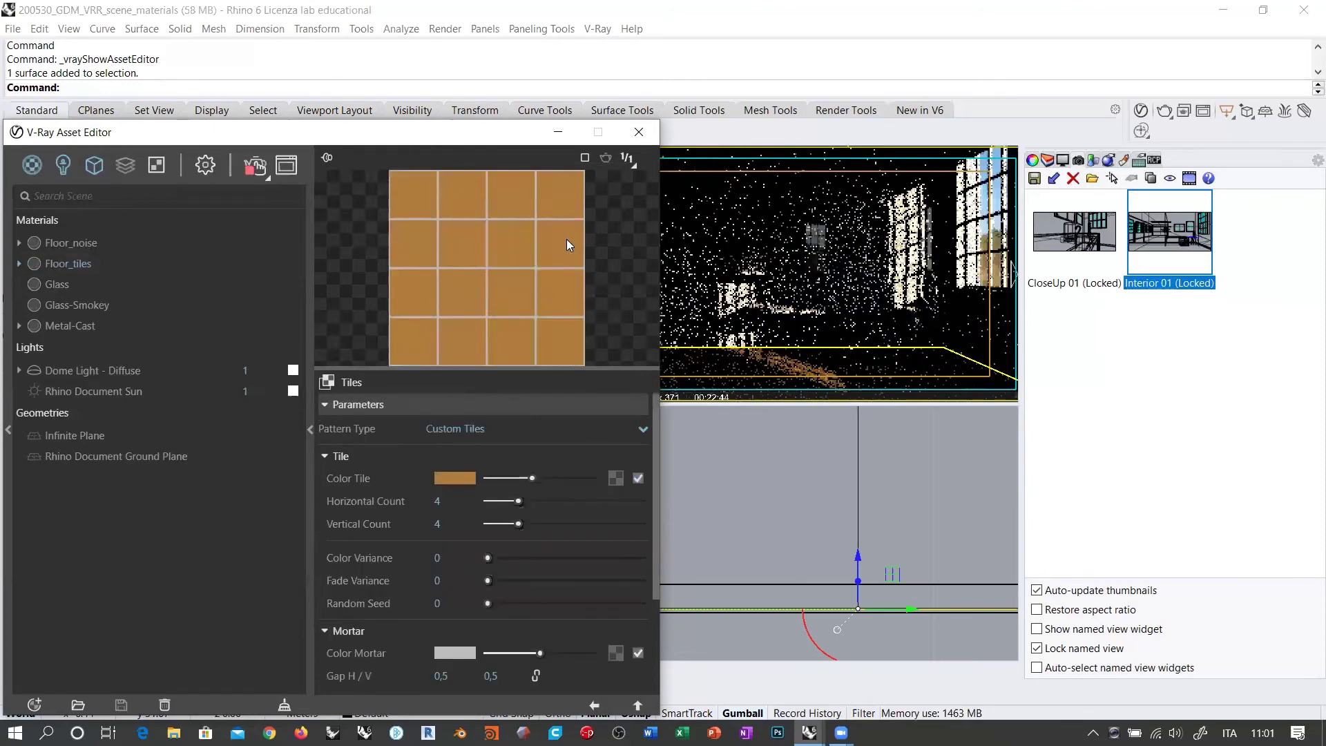
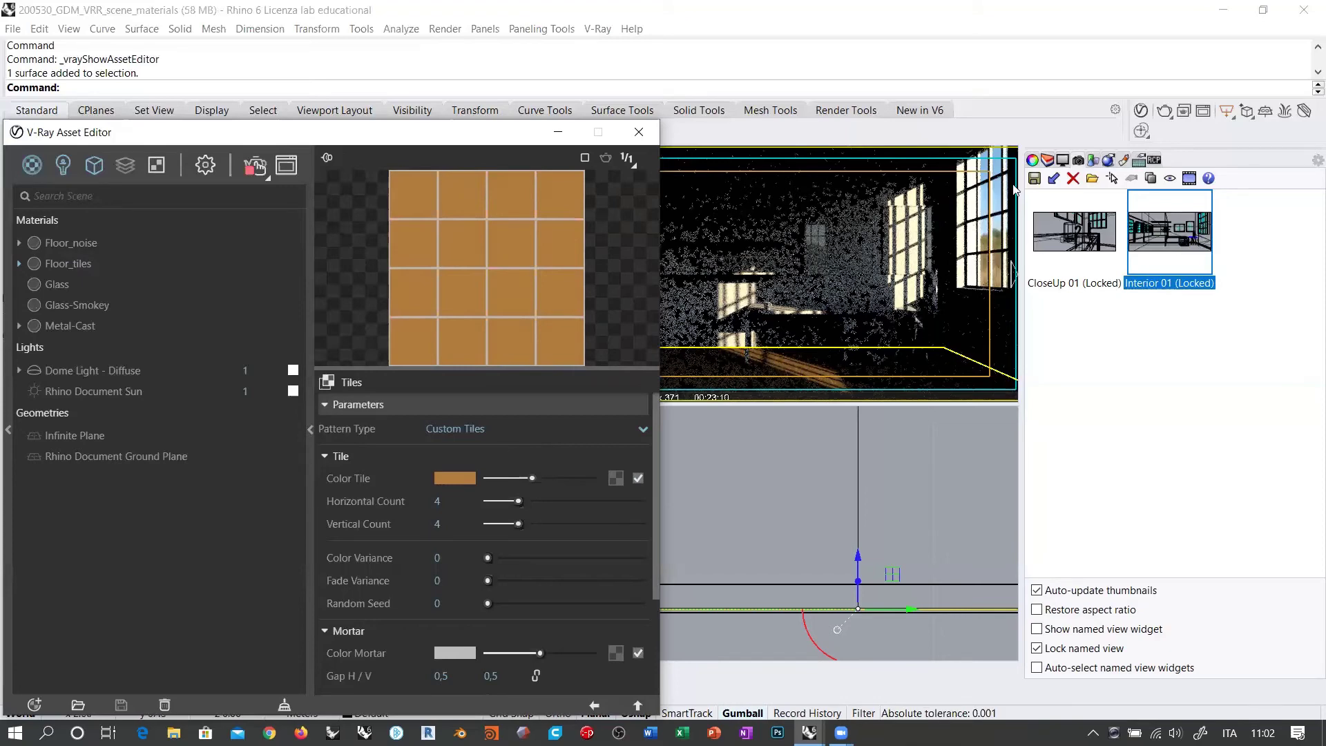
pyautogui.click(1049, 174)
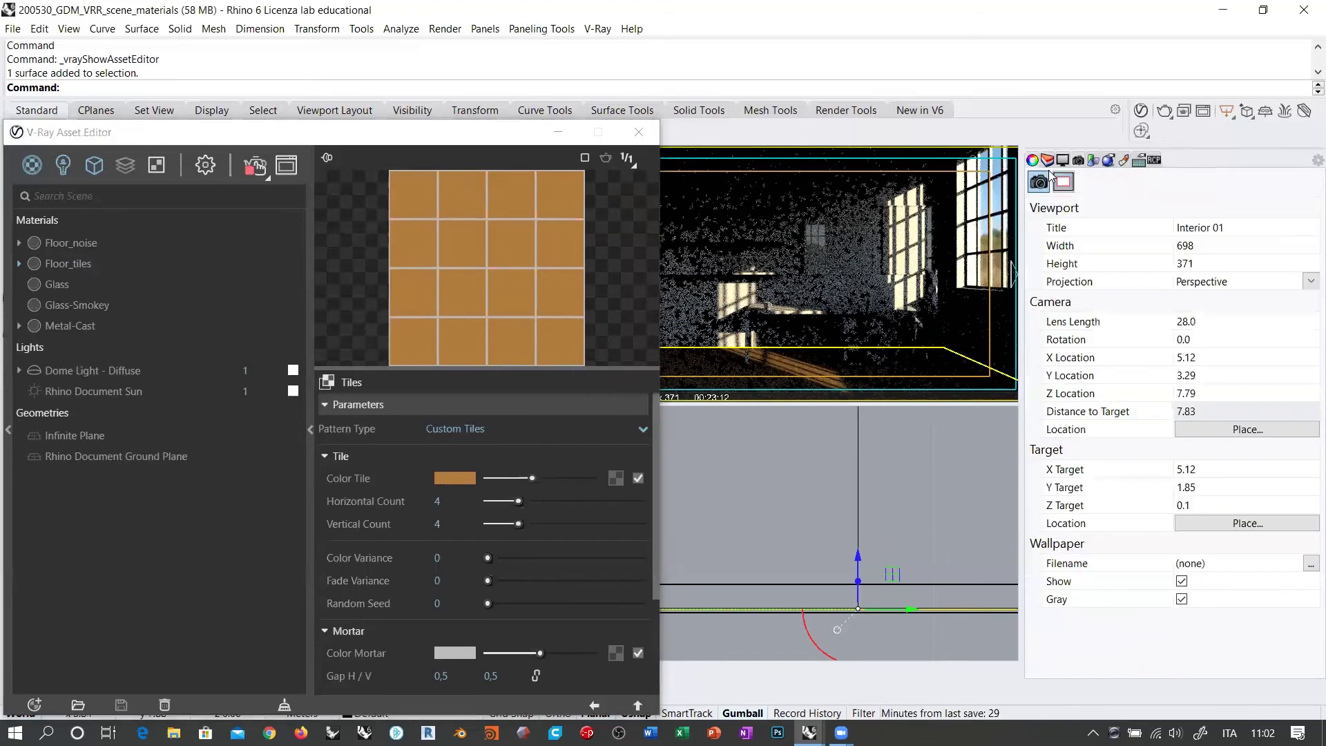
pyautogui.click(1063, 181)
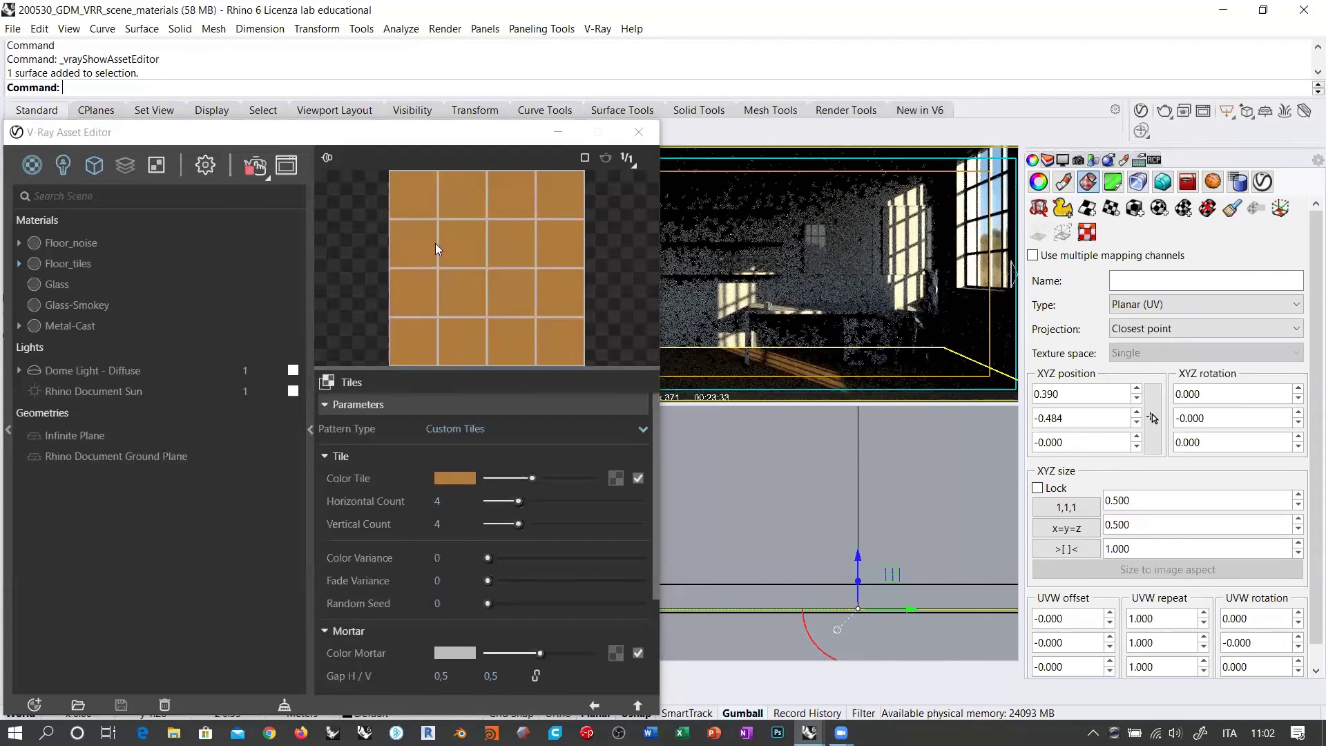
# Try a Horizontal Count and Vertical Count of 2 in the Tiles texture.
pyautogui.doubleClick(440, 502)
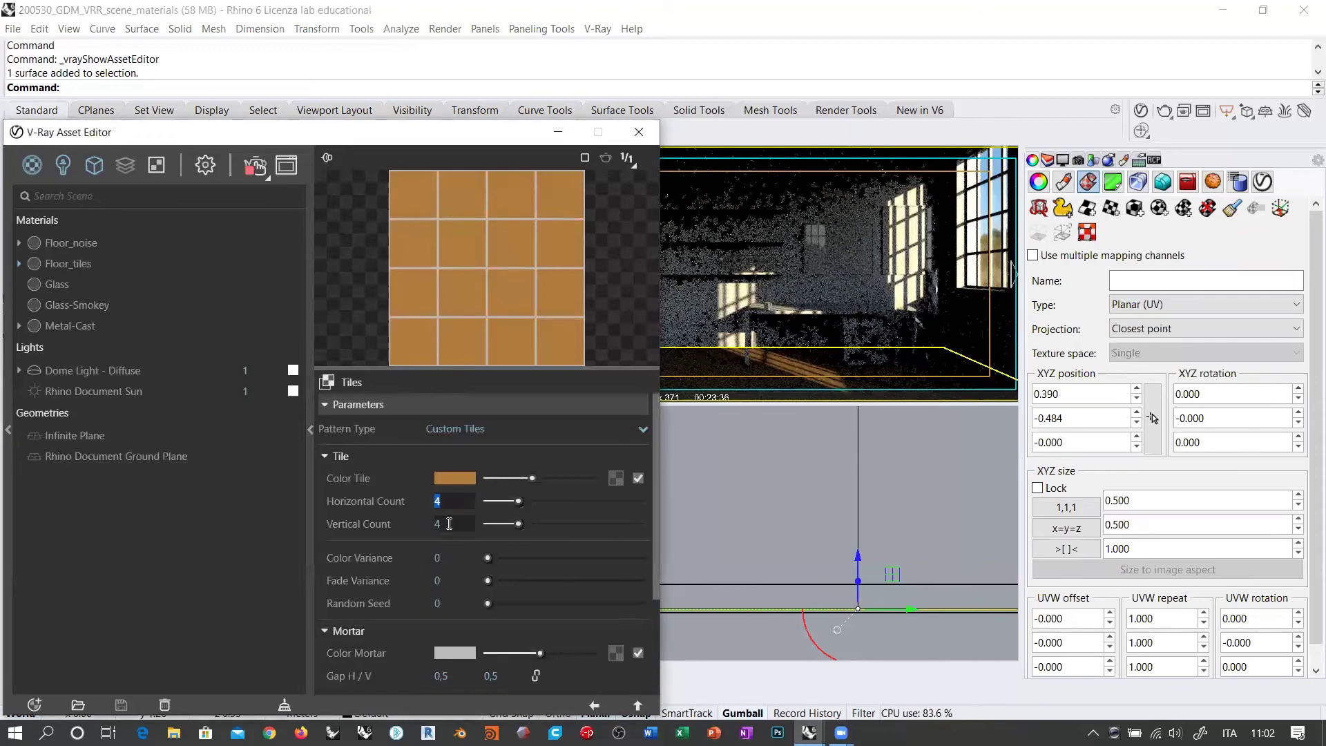
pyautogui.write('2')
pyautogui.press('Tab')
pyautogui.write('2')
pyautogui.press('Return')
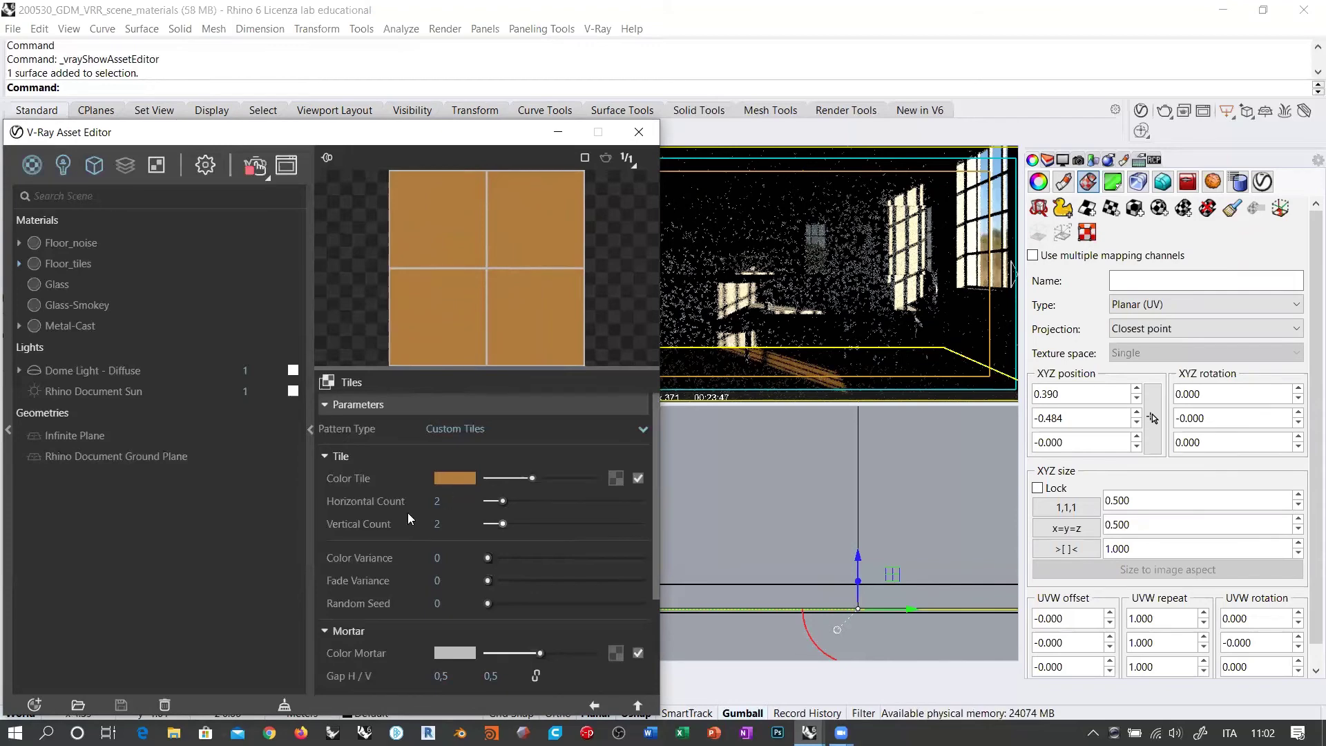
# Set the Horizontal Count and Vertical Count of the Tiles texture back to 4.
pyautogui.click(442, 500)
pyautogui.write('4')
pyautogui.click(429, 523)
pyautogui.write('4')
pyautogui.press('Return')
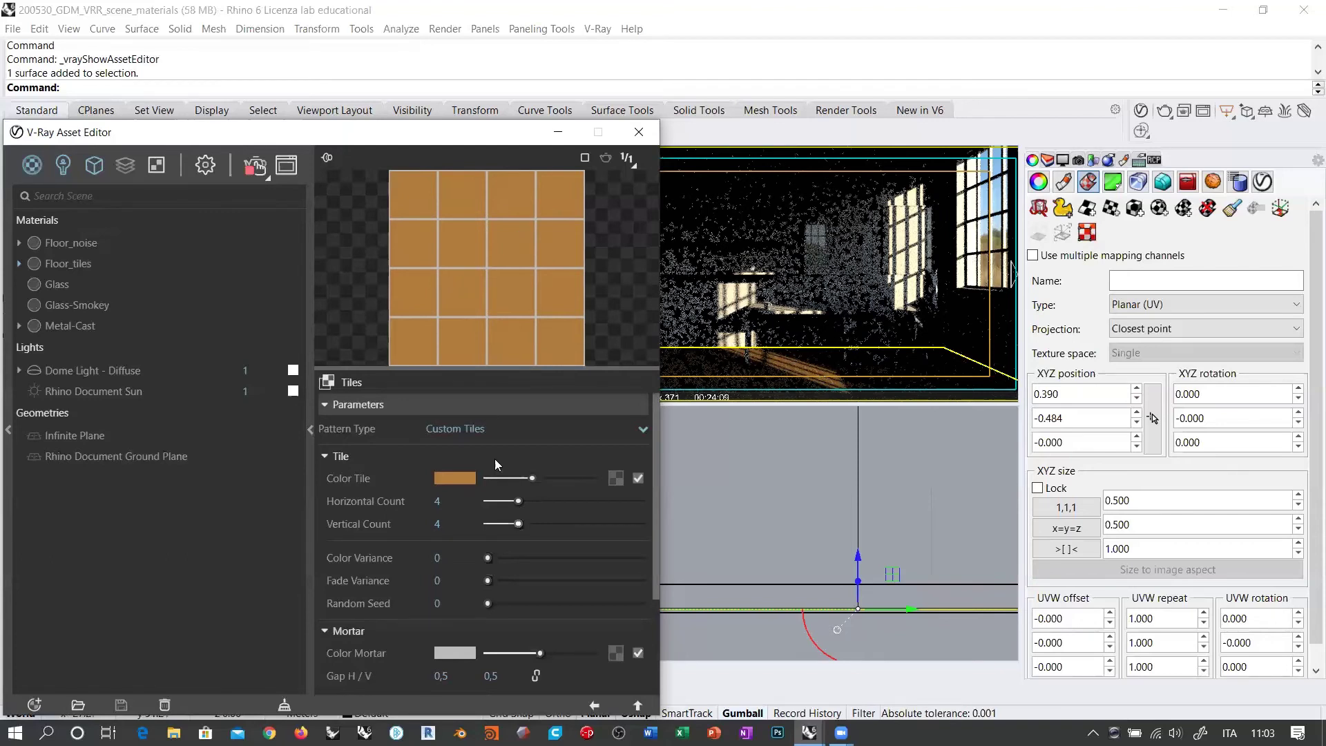
# Change the Tiles texture's tile color to a neutral mid-grey of about 0.511 per RGB channel.
pyautogui.click(456, 478)
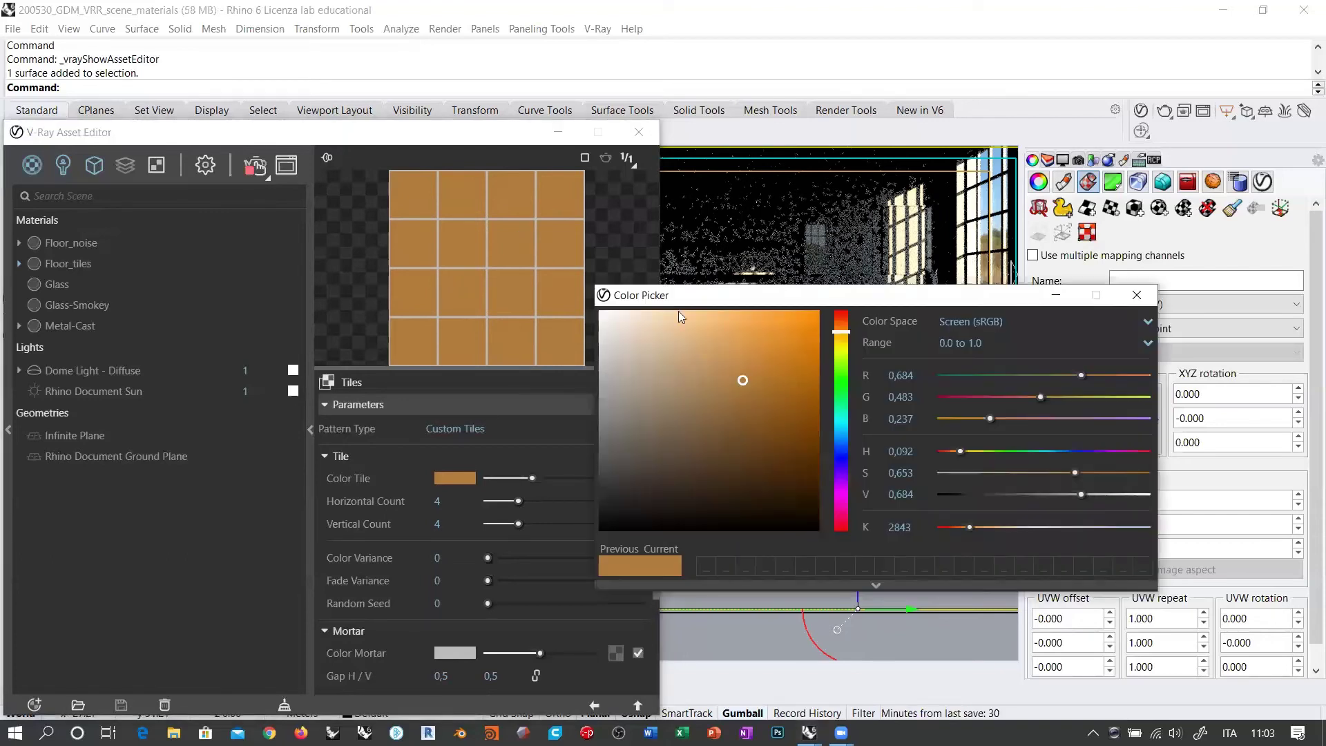
pyautogui.moveTo(674, 294); pyautogui.dragTo(190, 214)
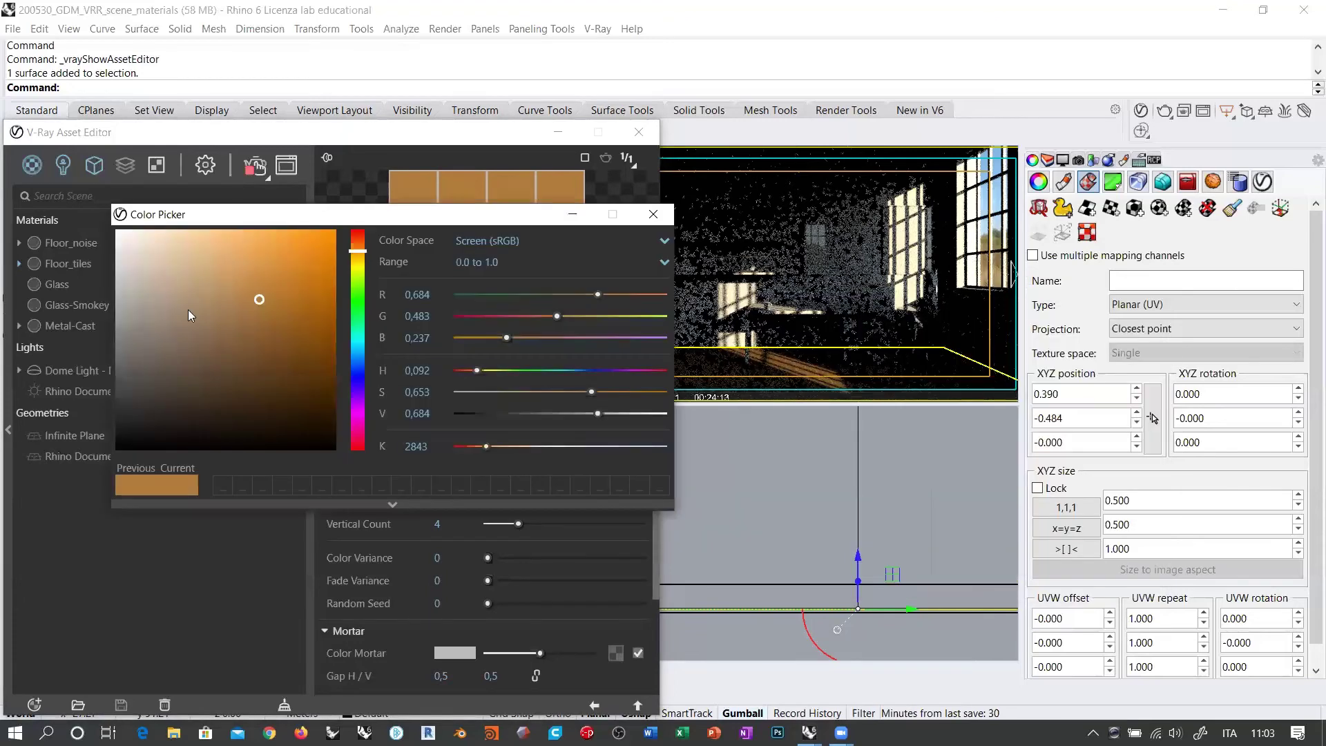
pyautogui.click(116, 337)
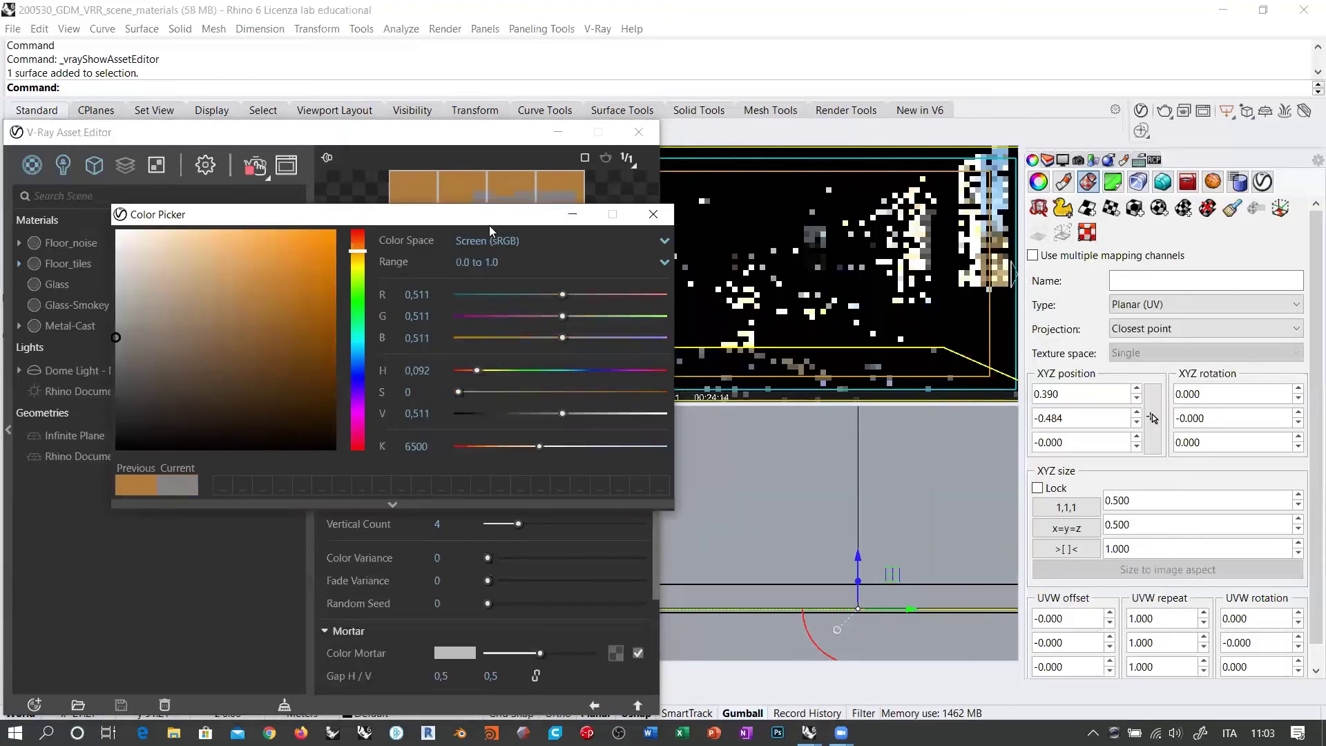
pyautogui.click(1076, 294)
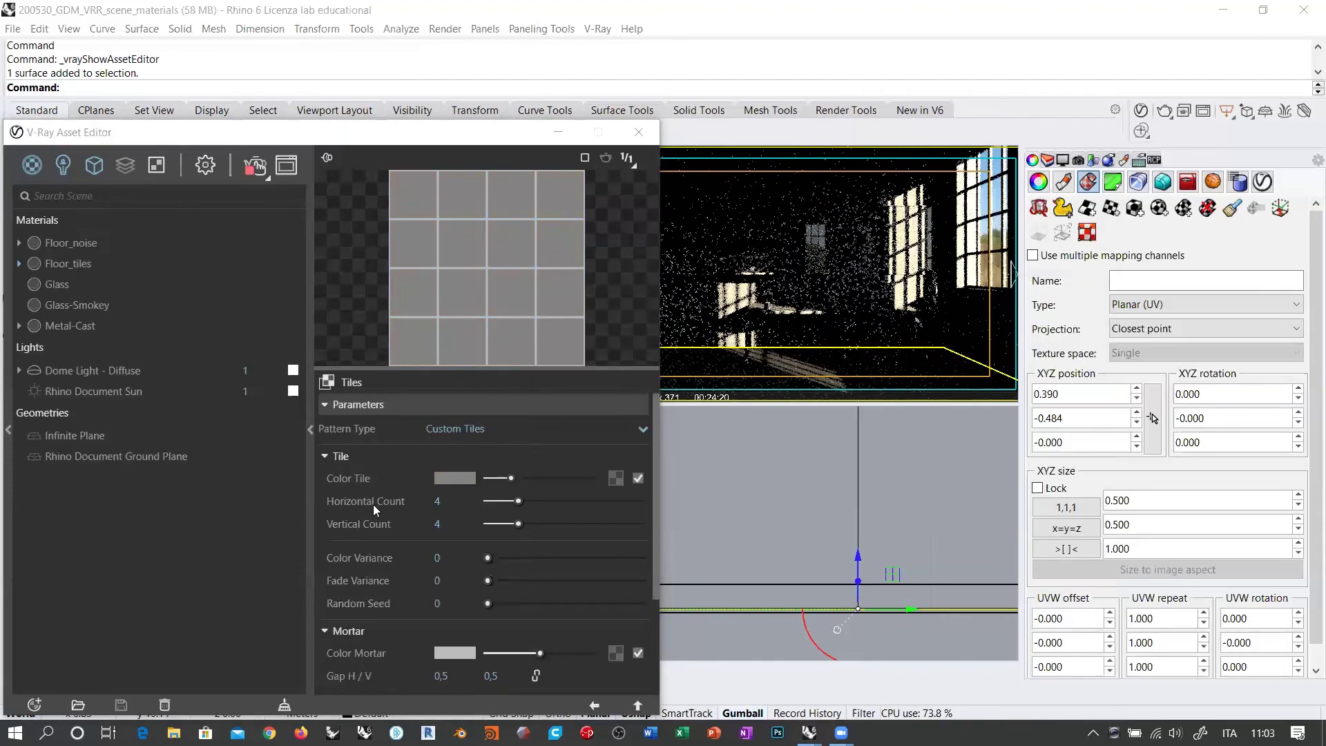
# Increase the tiles' Color Variance to 6.8 for a strong brightness difference between tiles.
pyautogui.scroll(-1, 386, 460)
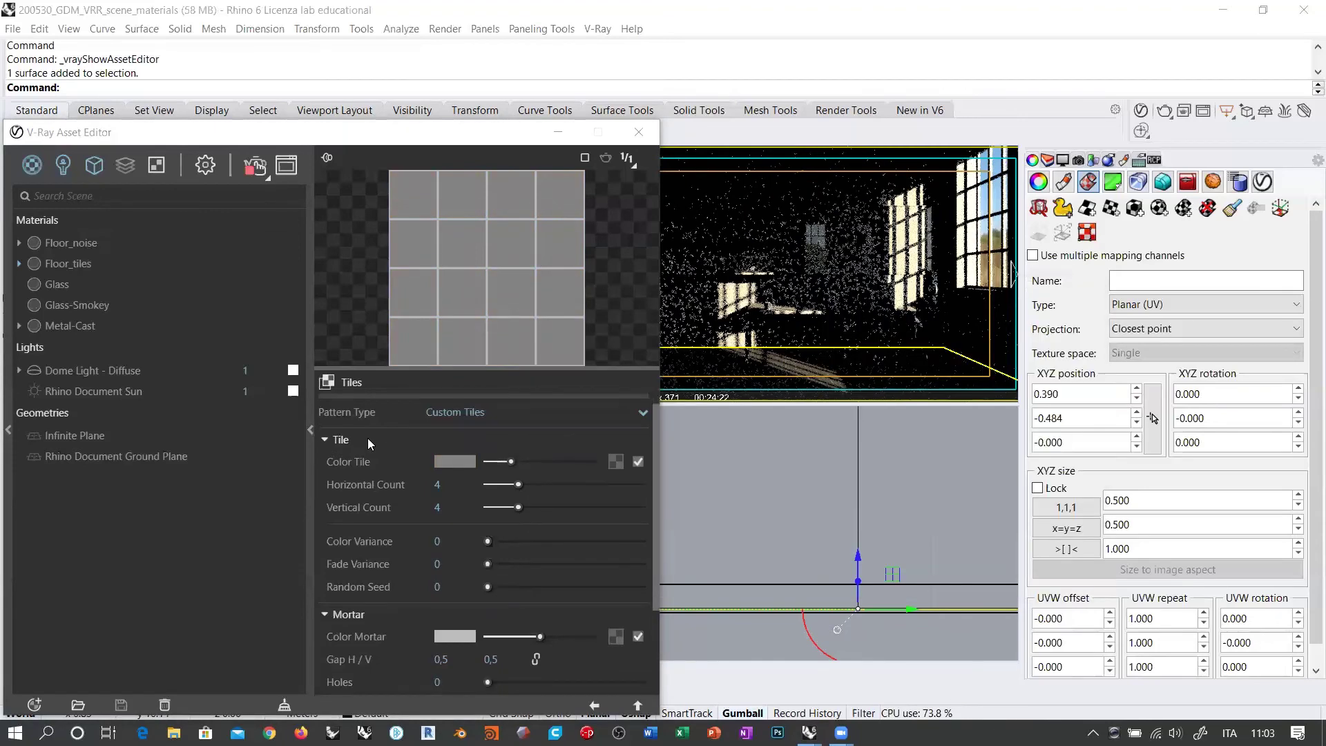
pyautogui.scroll(-2, 368, 437)
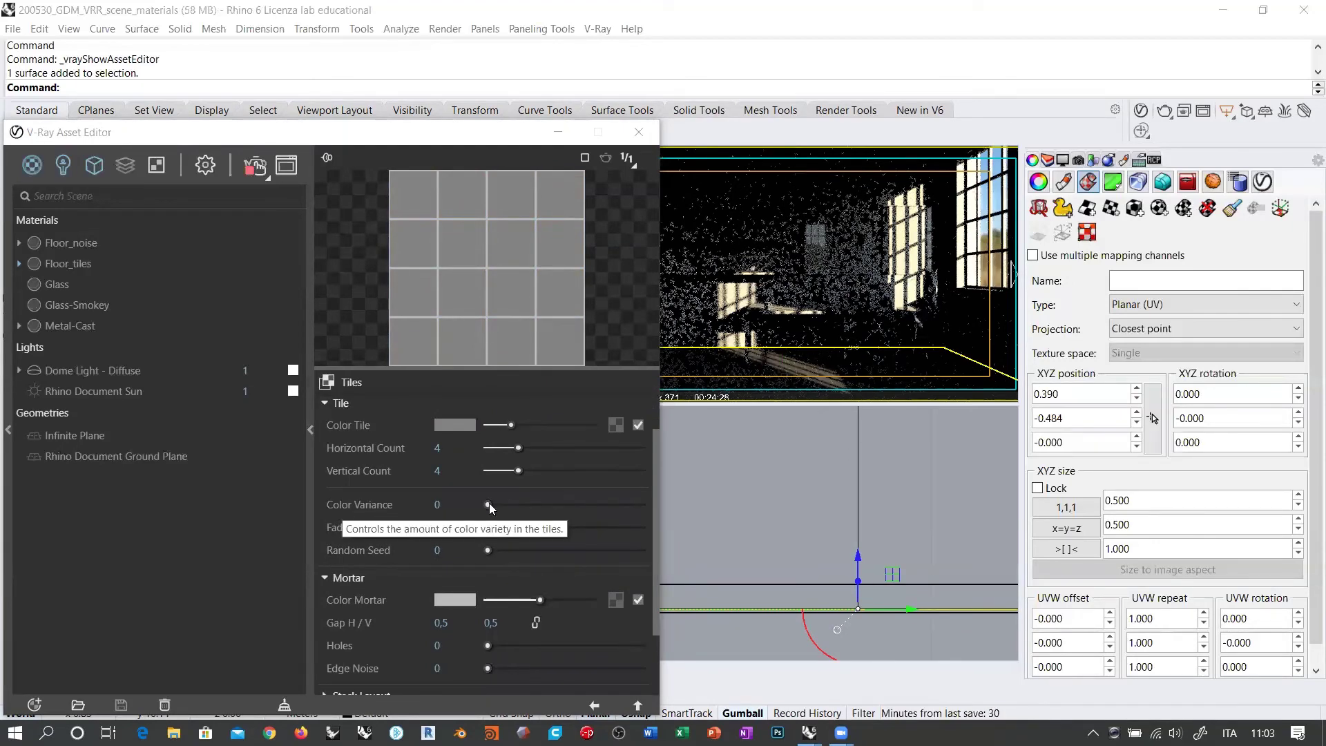
pyautogui.moveTo(488, 503); pyautogui.dragTo(510, 504)
pyautogui.press('Right')
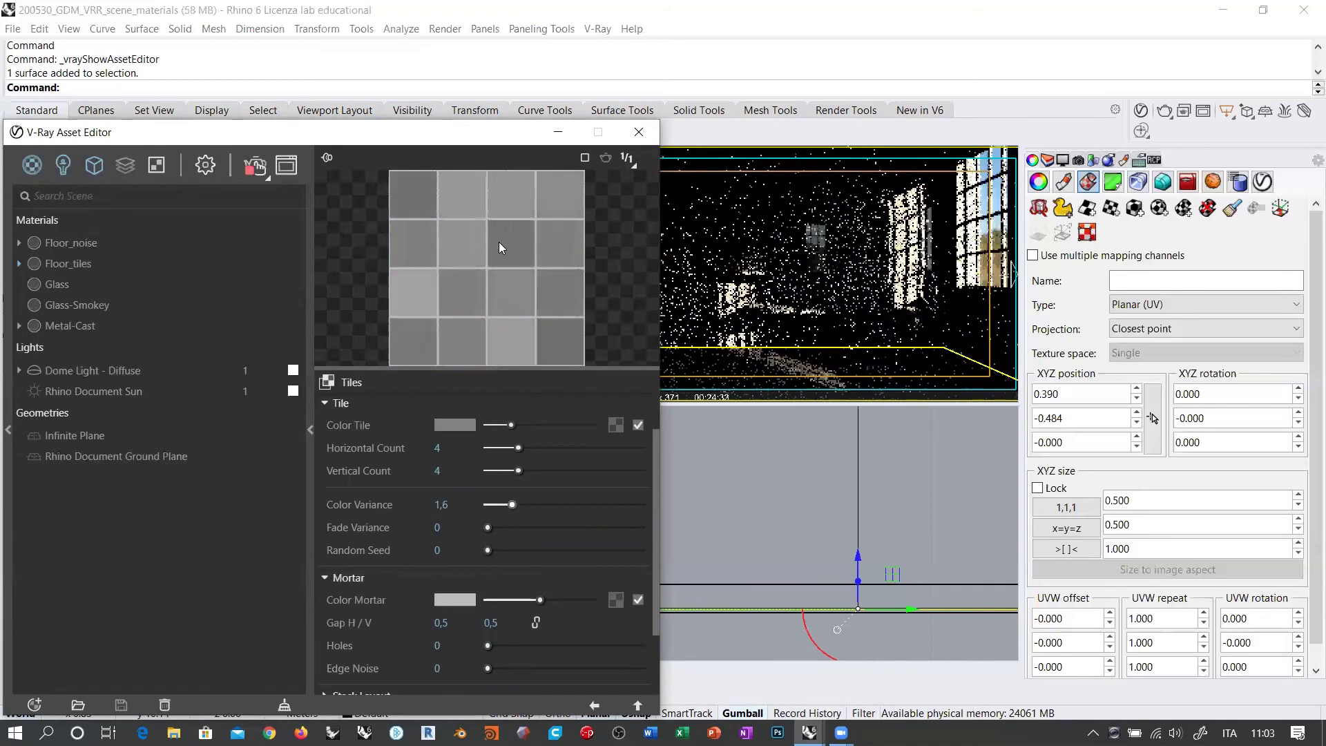
pyautogui.moveTo(513, 504); pyautogui.dragTo(551, 504)
pyautogui.click(566, 505)
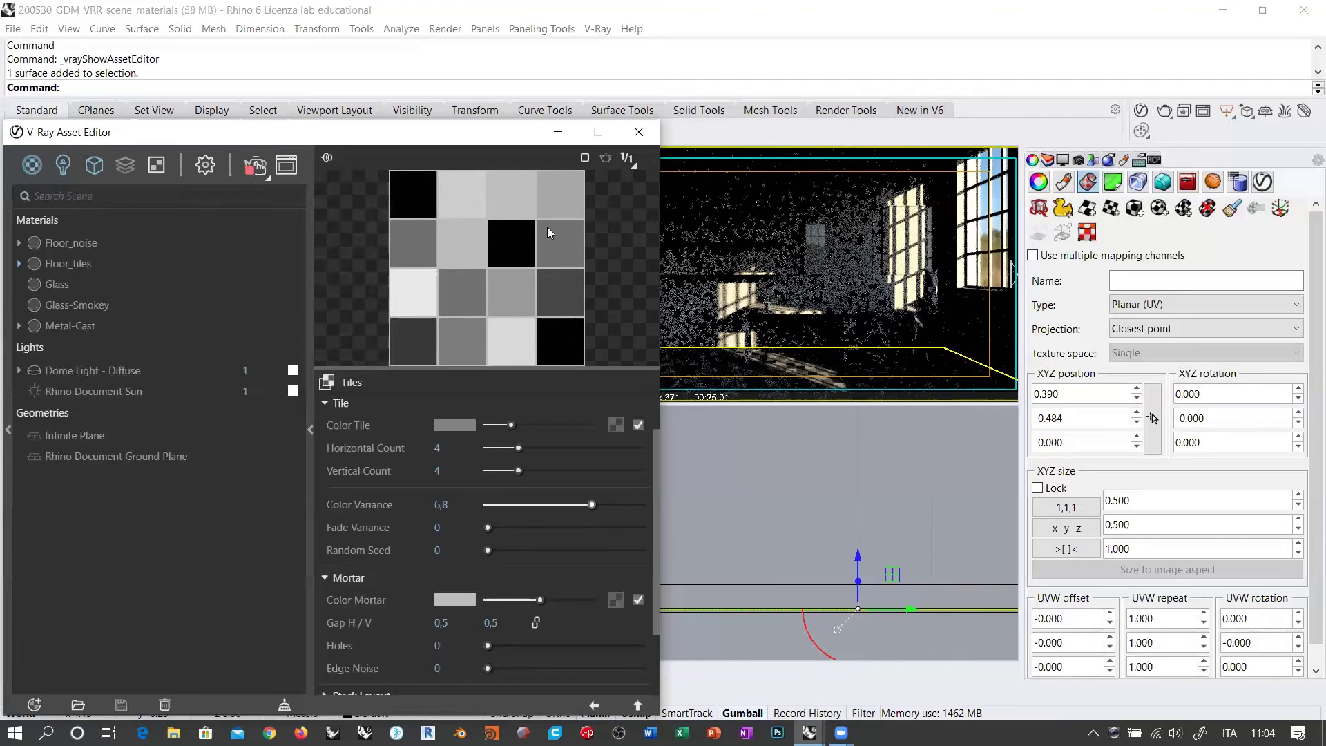
# Try a saturated light blue as the tile color, with RGB 0, 0.738, 1.
pyautogui.click(462, 424)
pyautogui.moveTo(727, 341)
pyautogui.mouseDown()
pyautogui.moveTo(945, 332)
pyautogui.moveTo(1081, 297)
pyautogui.mouseUp()
pyautogui.click(1077, 293)
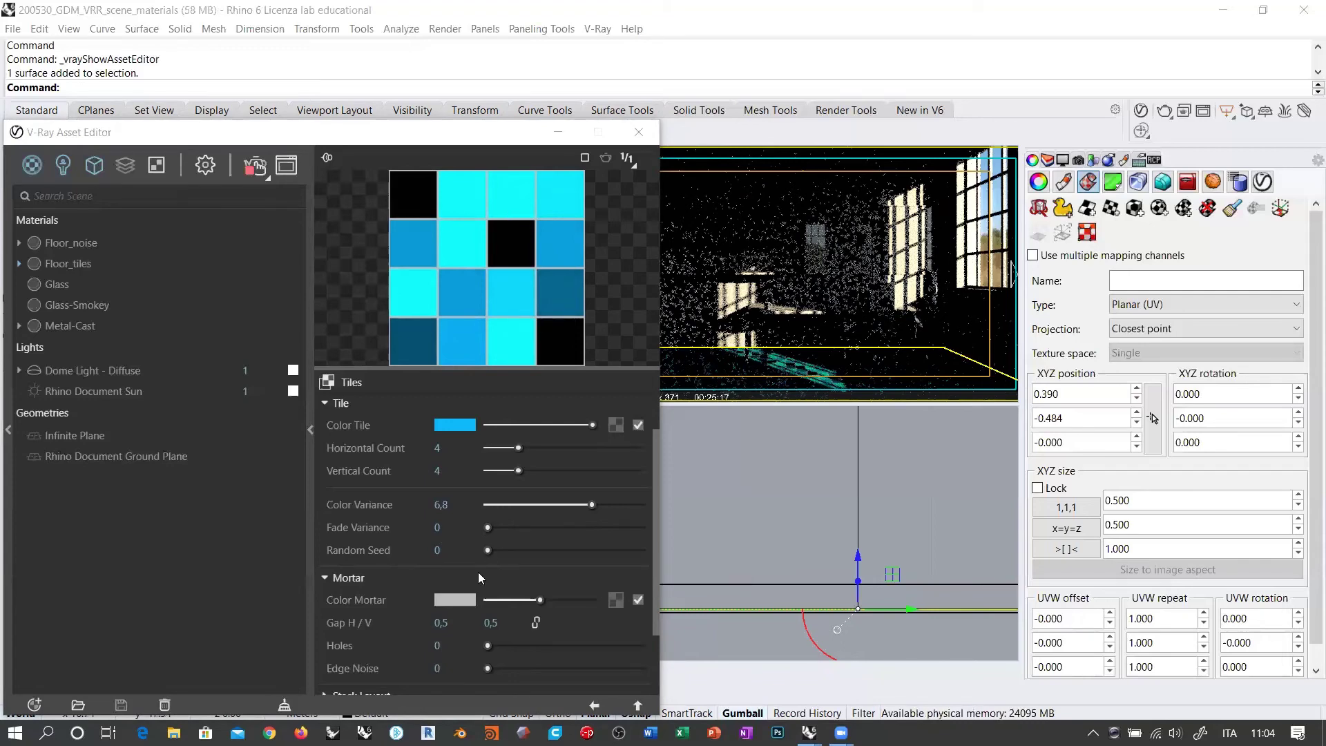
# Try Random Seed values of 21, 51 and 67 for the tile color distribution and return the seed to 0.
pyautogui.moveTo(488, 550); pyautogui.dragTo(519, 550)
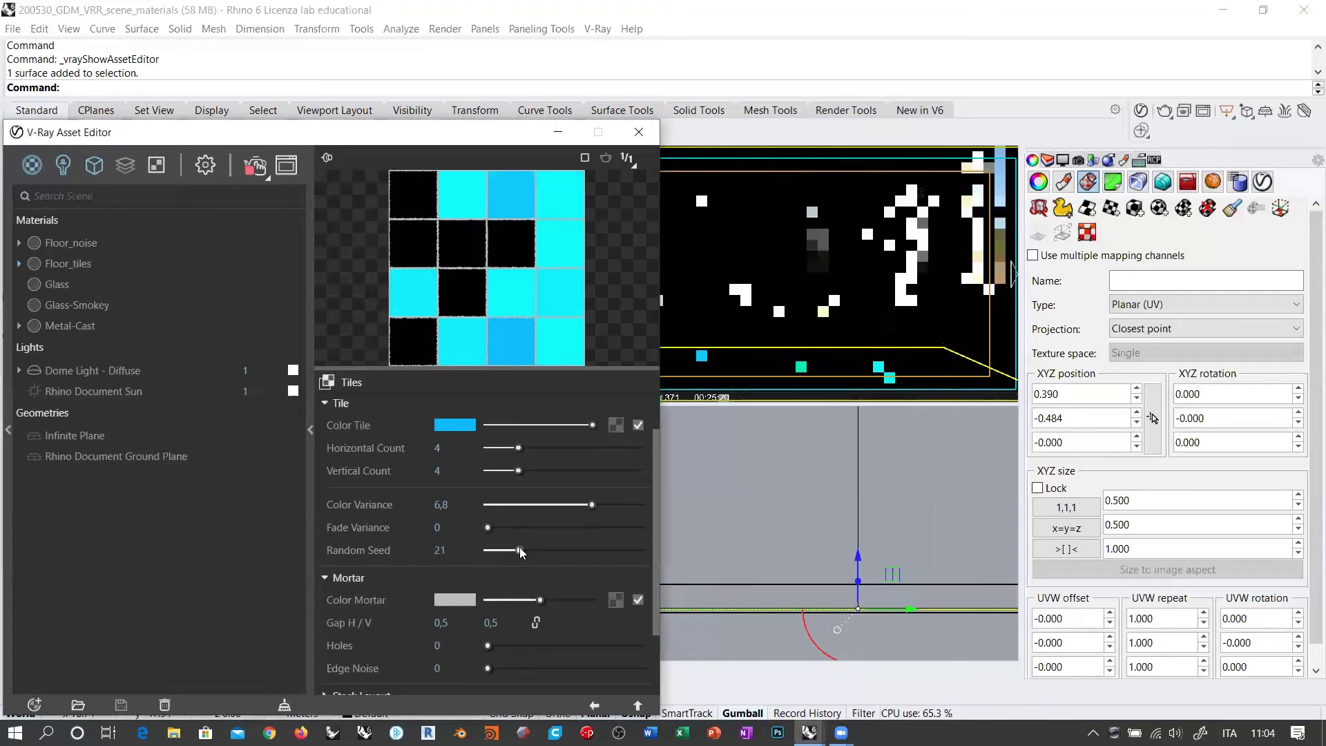
pyautogui.click(564, 548)
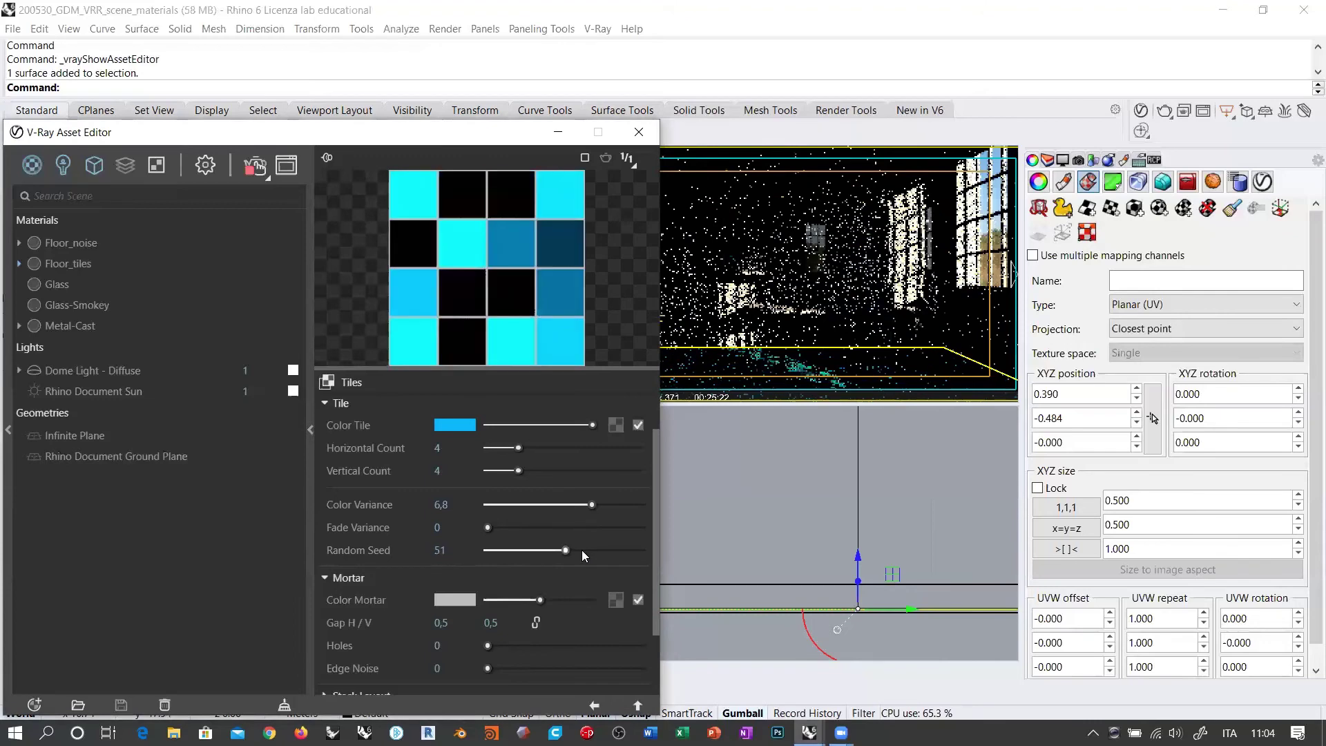
pyautogui.click(590, 550)
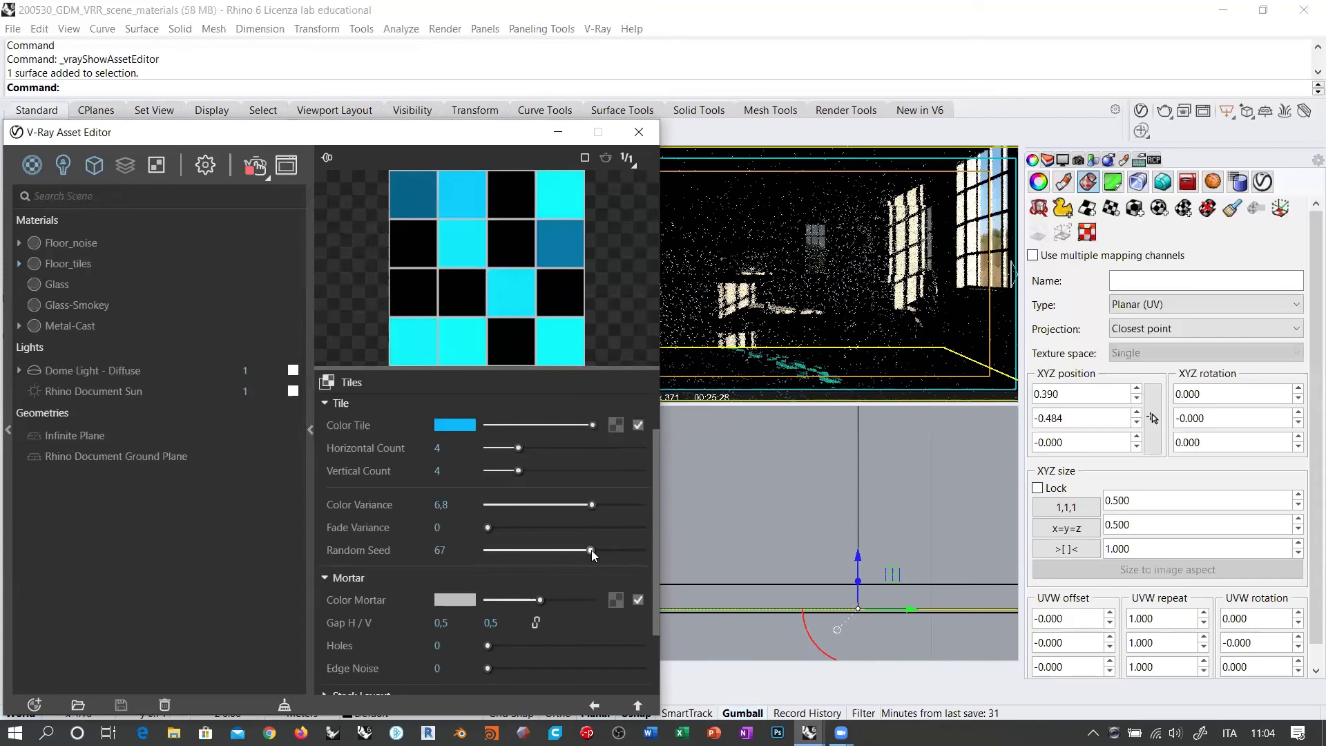
pyautogui.moveTo(590, 550); pyautogui.dragTo(488, 550)
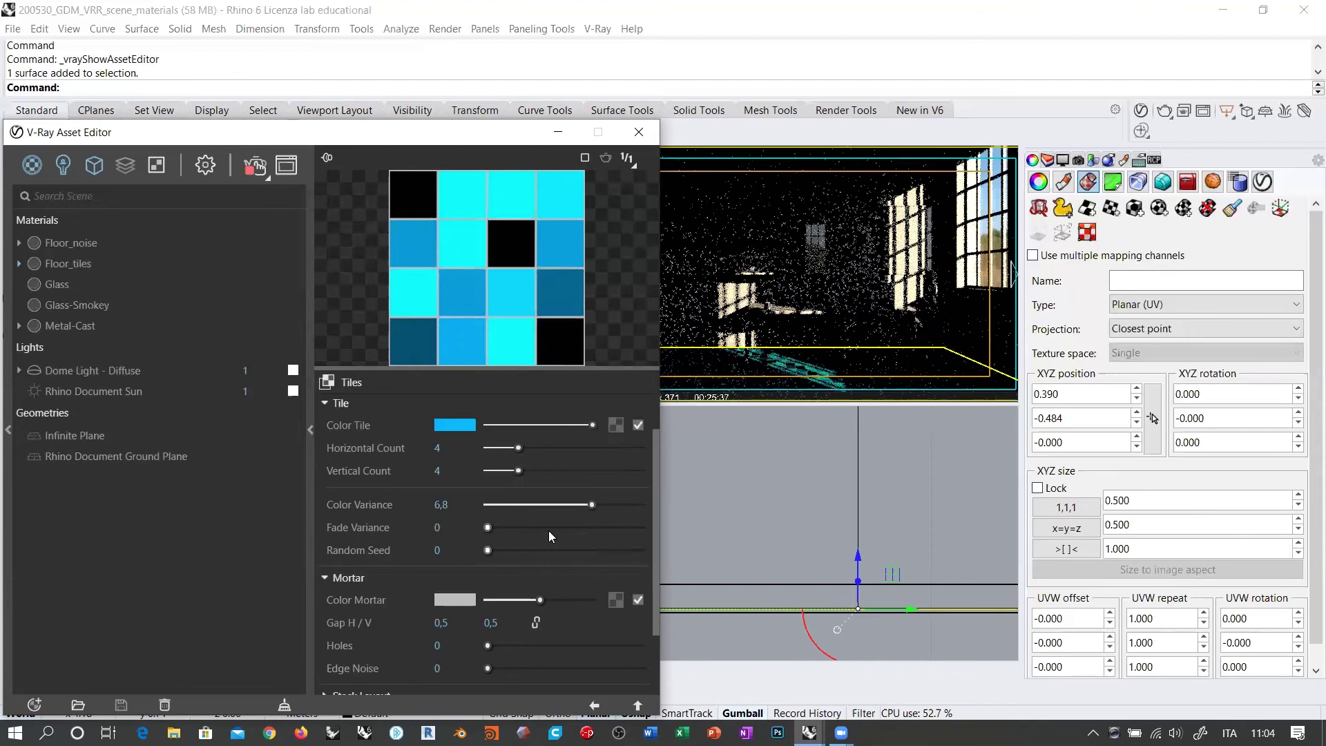
# Try Fade Variance values of 6 and 9.5 on the tiles and return it to 0.
pyautogui.moveTo(549, 530); pyautogui.dragTo(583, 527)
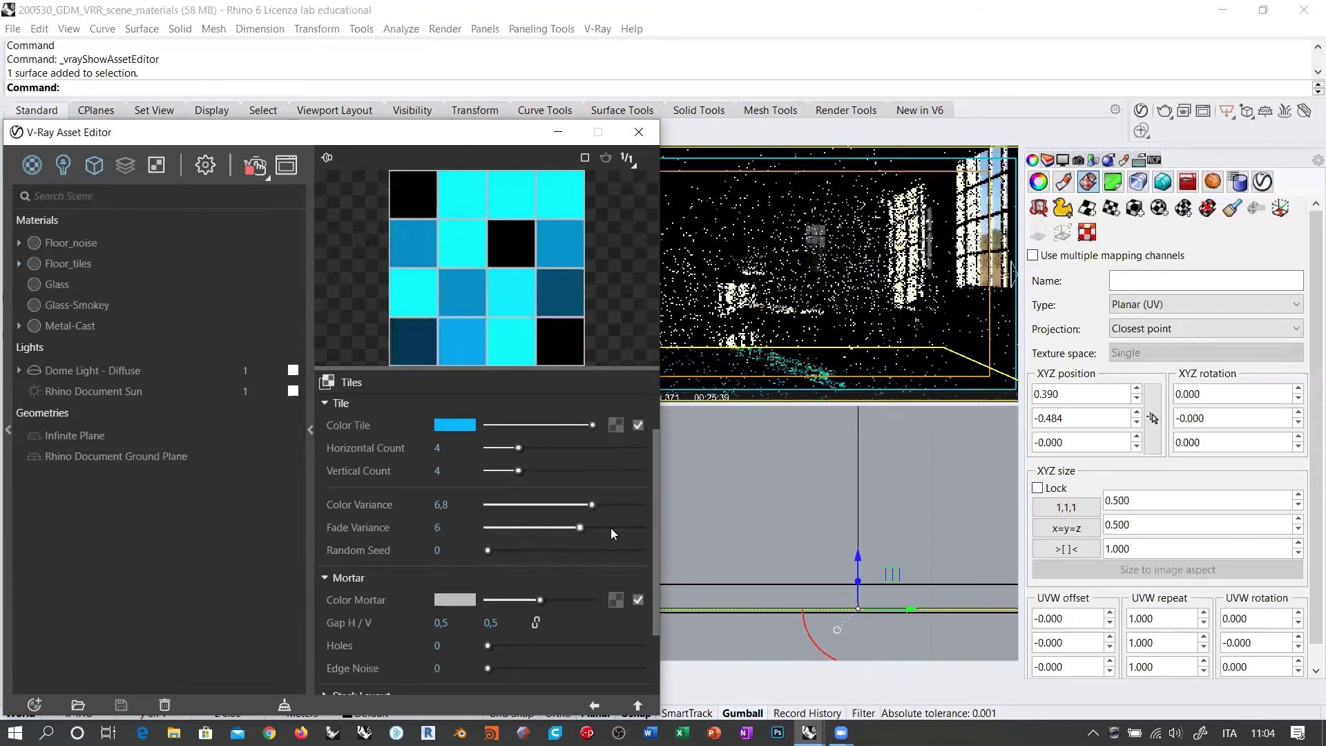
pyautogui.click(633, 529)
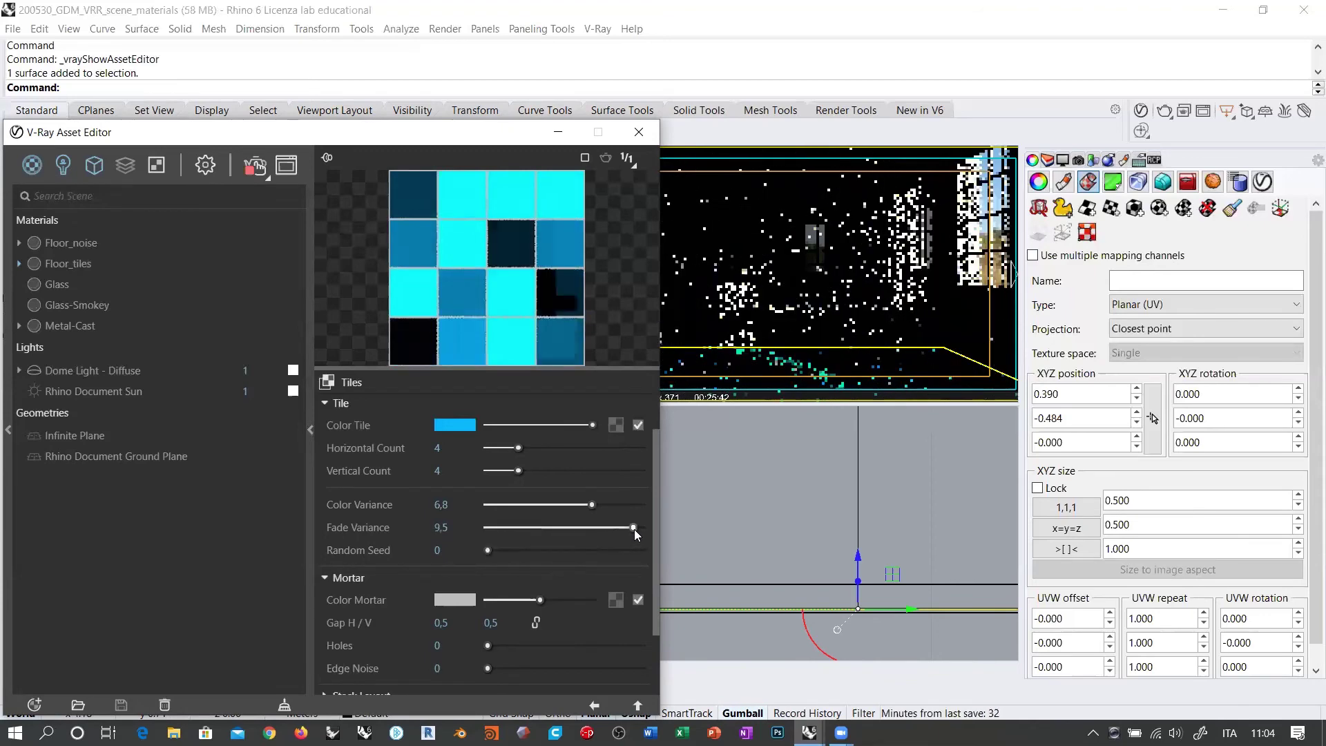
pyautogui.click(538, 529)
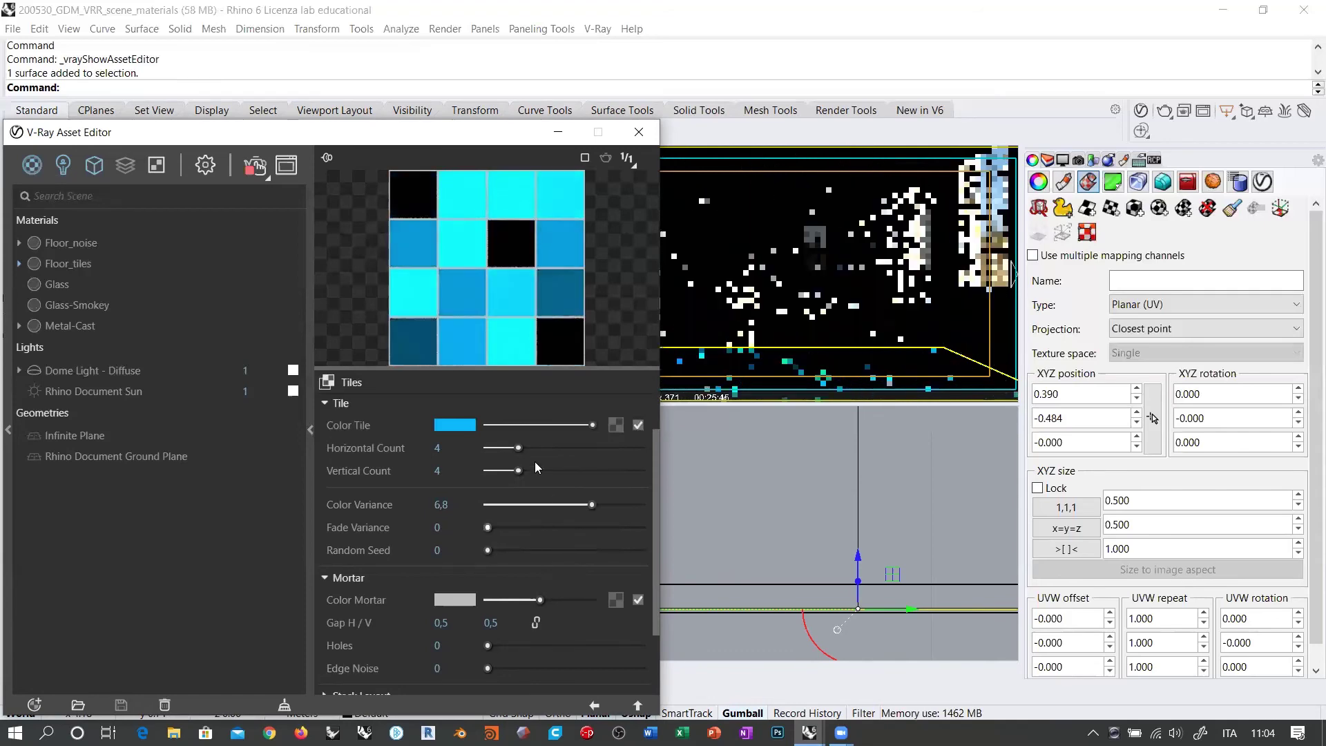
pyautogui.click(488, 528)
# Reduce the tiles' Color Variance to 2.6 and change the tile color to a neutral mid-grey of about 0.507.
pyautogui.moveTo(592, 504); pyautogui.dragTo(558, 505)
pyautogui.click(526, 504)
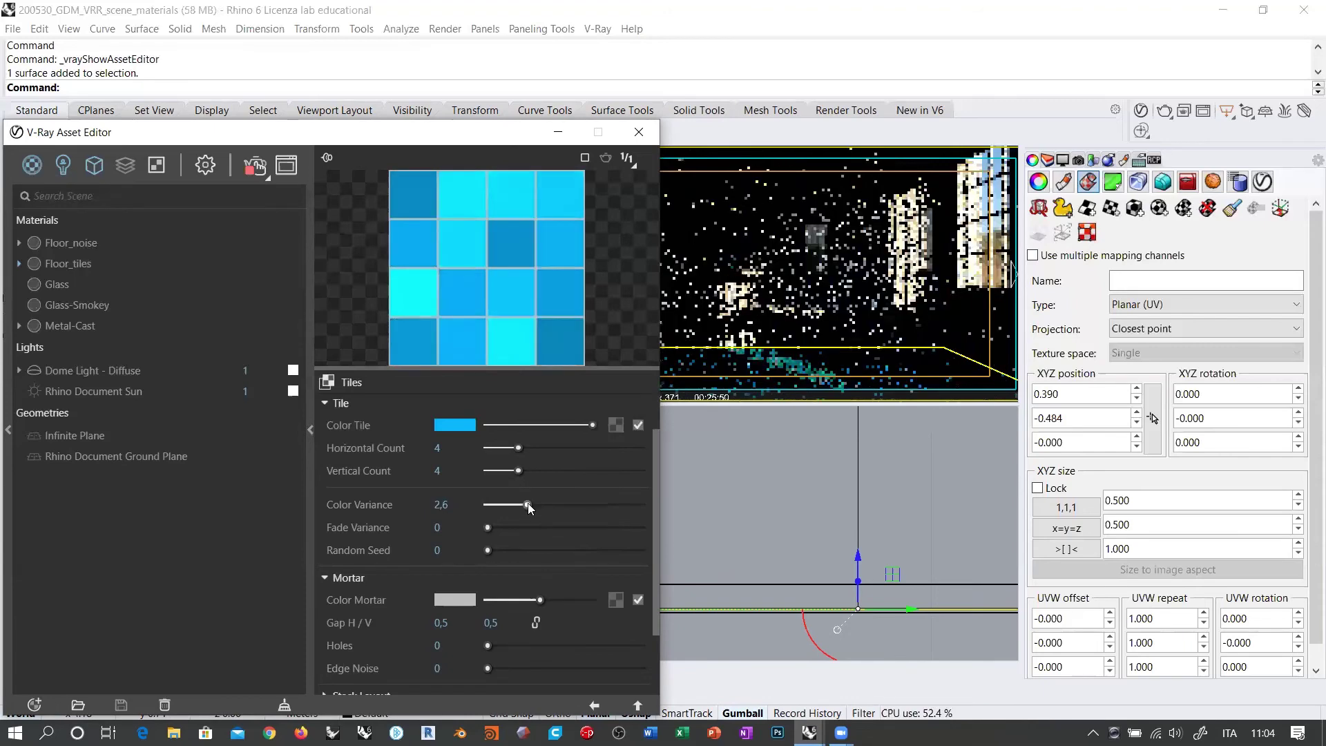
pyautogui.click(450, 425)
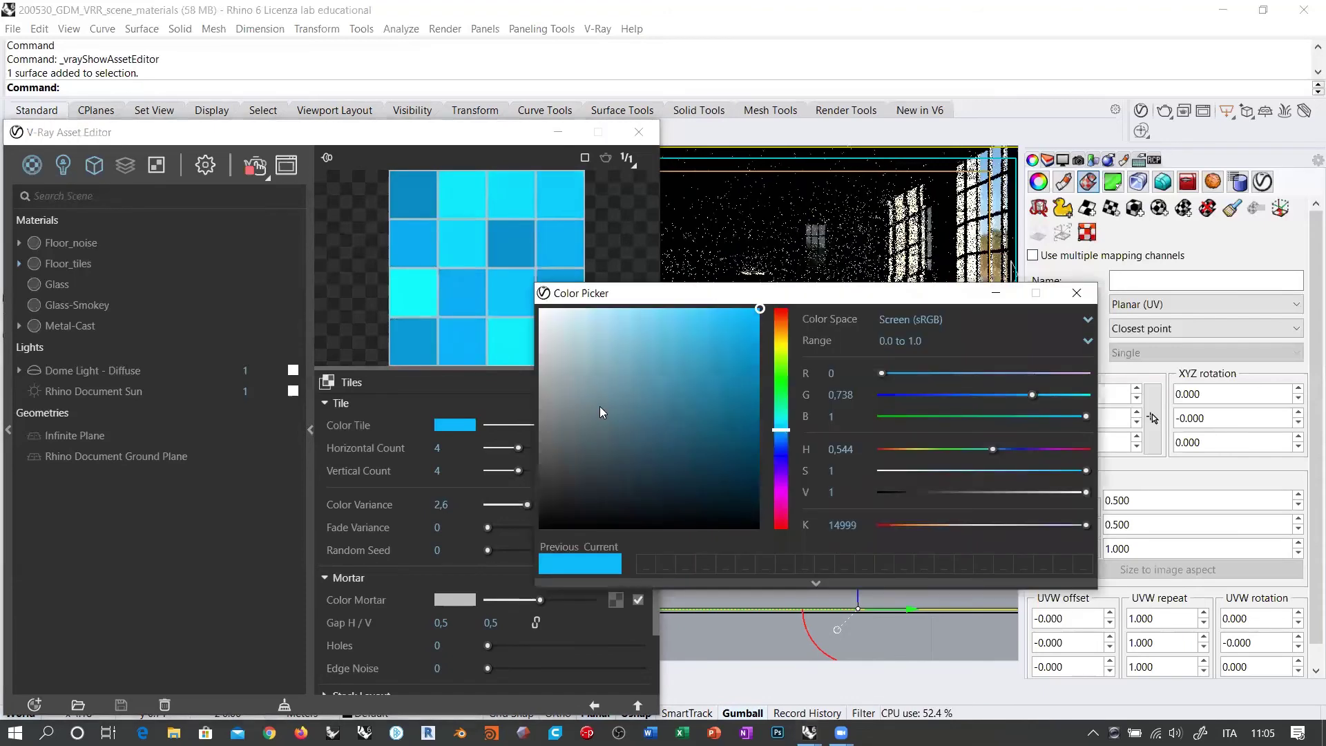
pyautogui.click(1078, 293)
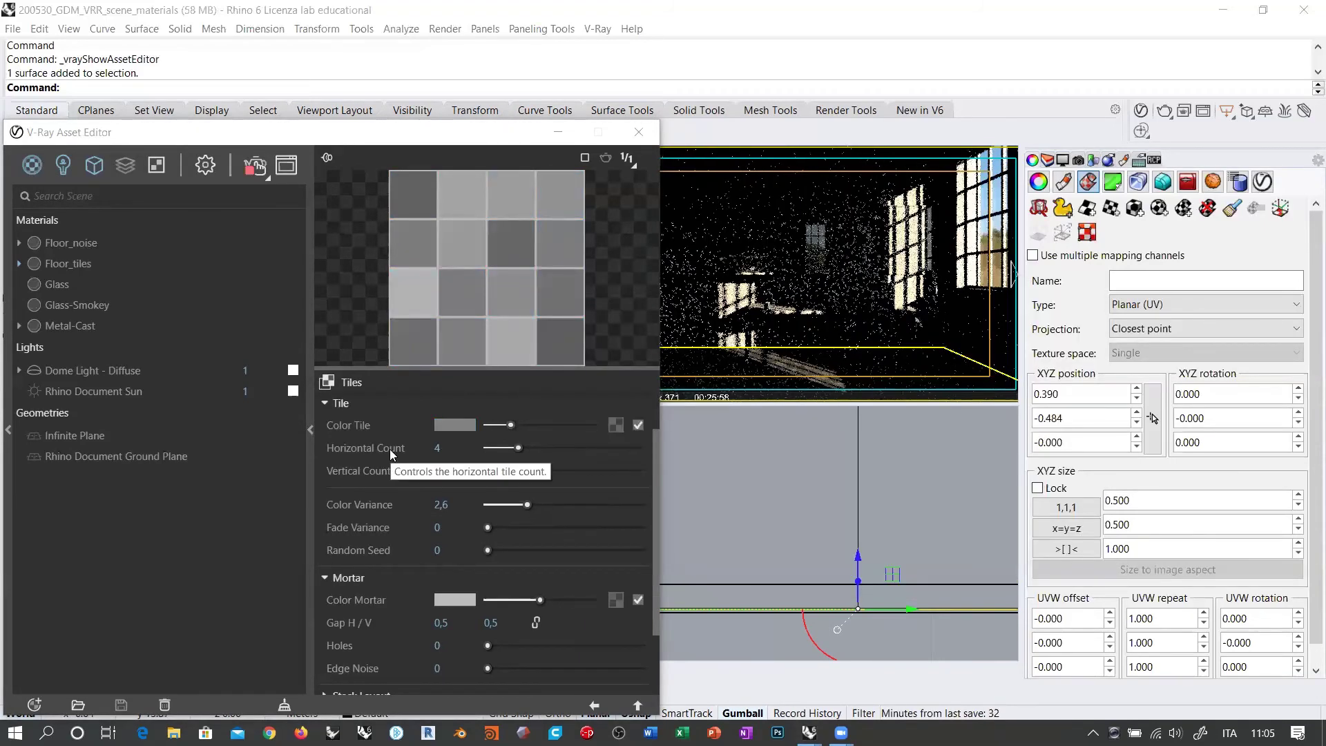
pyautogui.scroll(1, 389, 452)
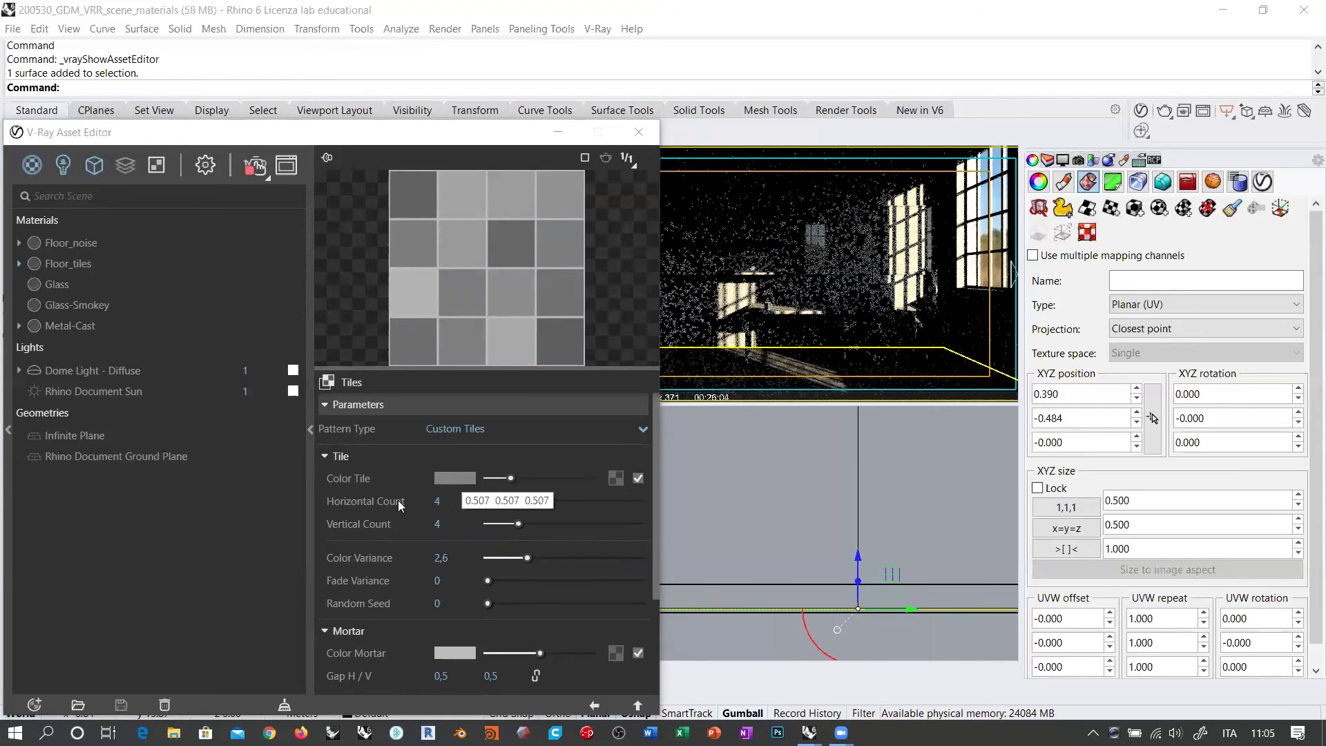
pyautogui.scroll(-2, 379, 473)
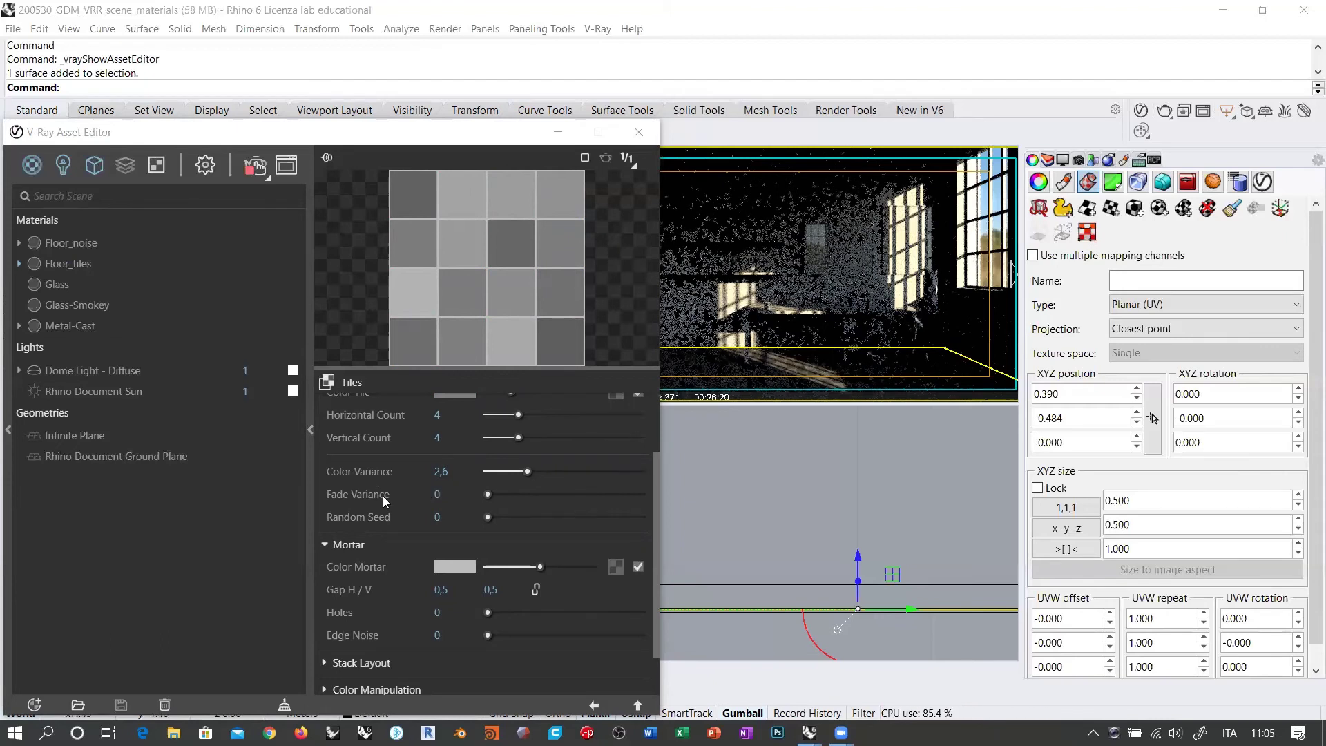
# Try near-white and pure white as the mortar color and return it to light grey.
pyautogui.scroll(-1, 383, 495)
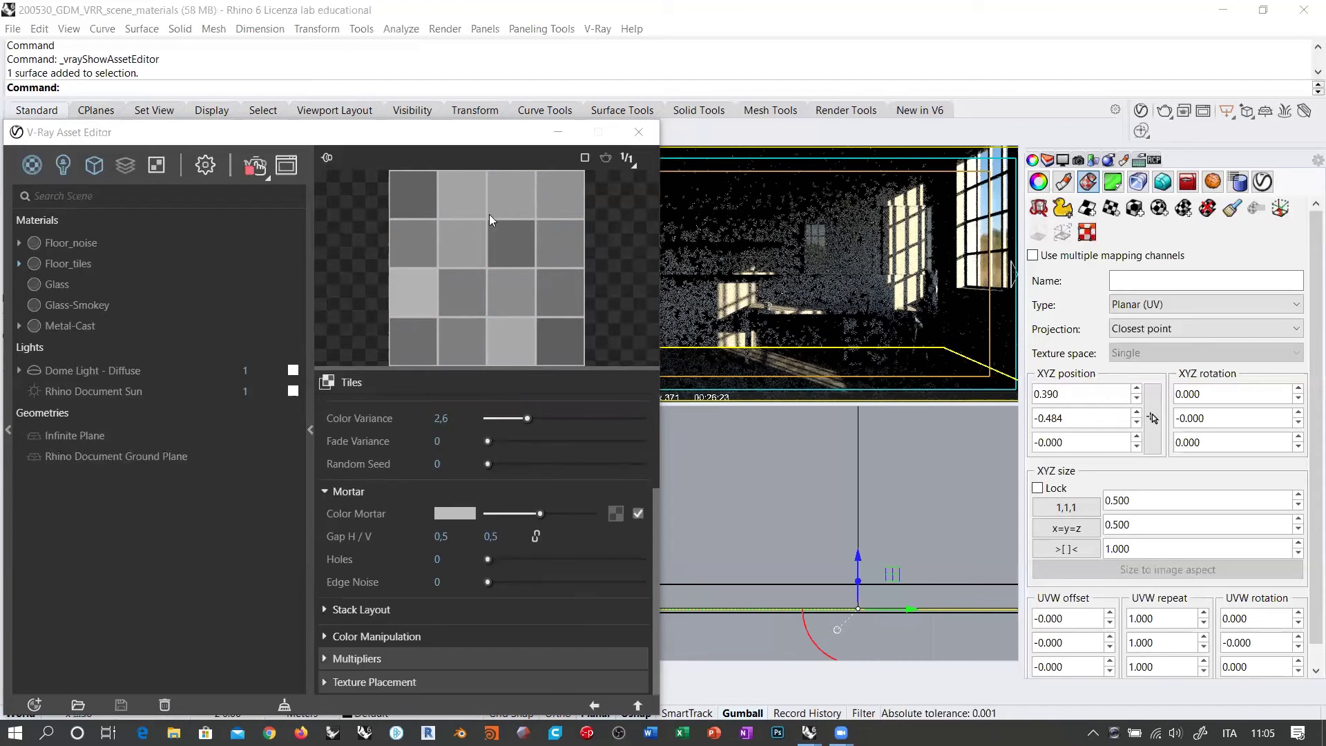
pyautogui.moveTo(539, 513); pyautogui.dragTo(575, 514)
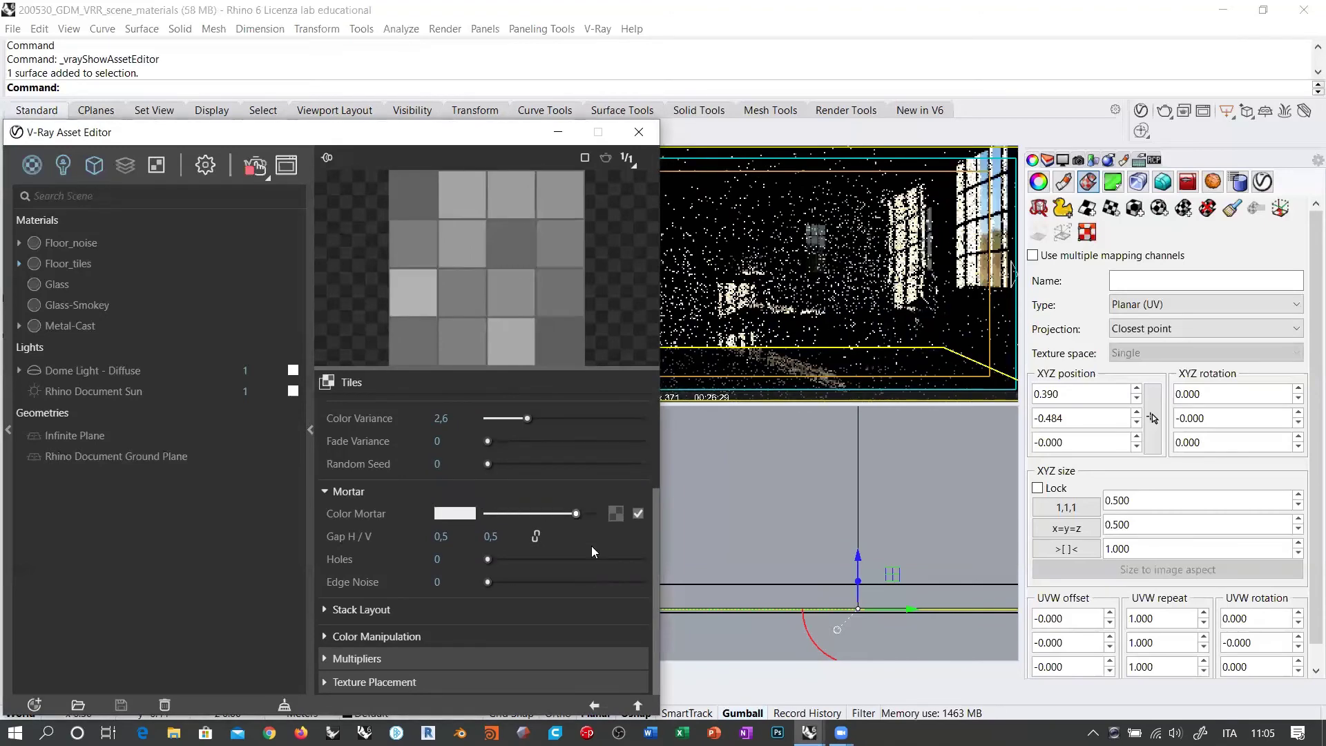
pyautogui.click(592, 513)
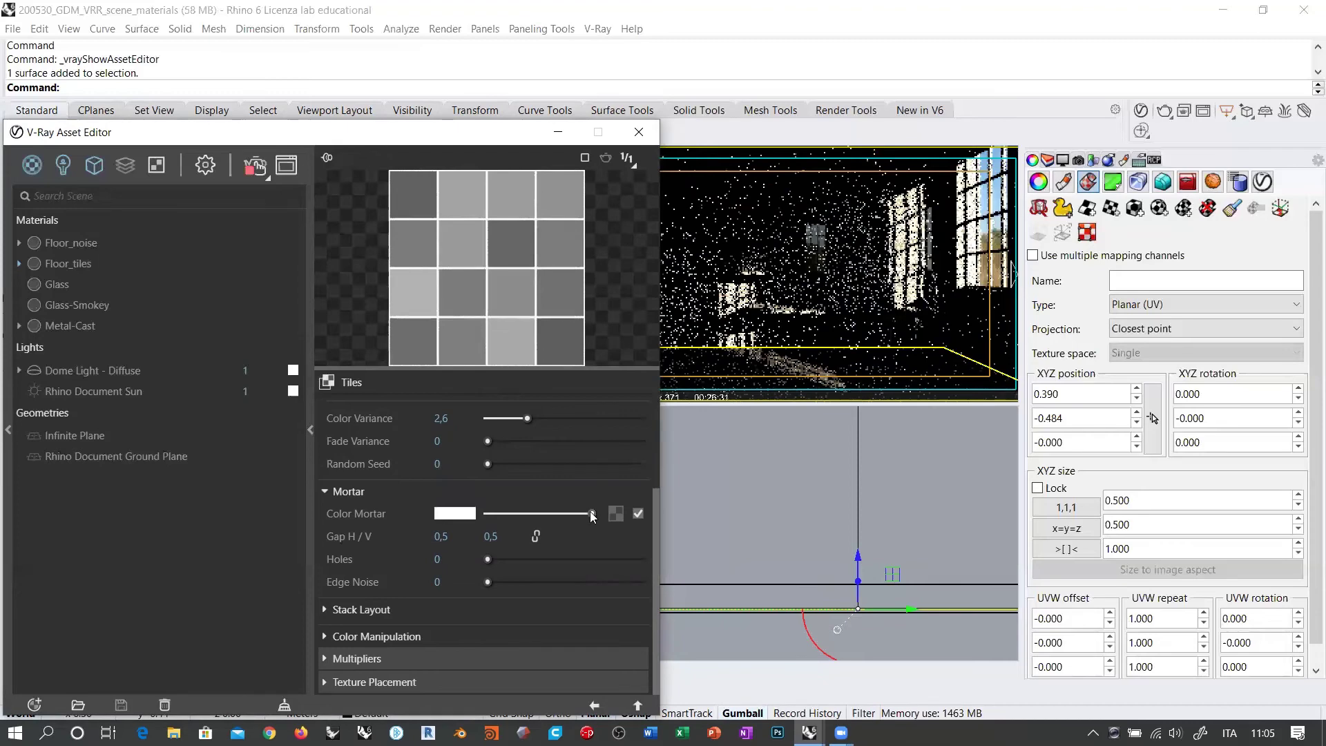
pyautogui.click(536, 511)
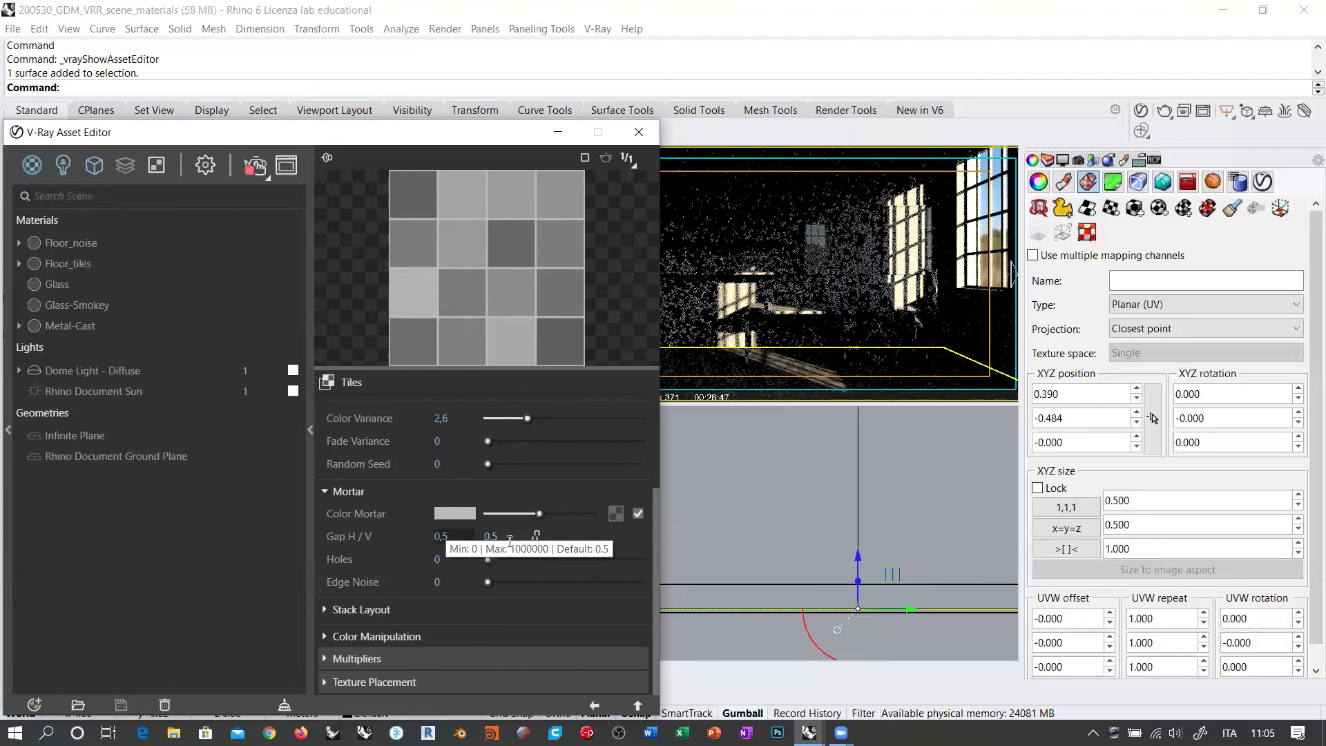
# Set the mortar's horizontal and vertical gap to 0.2 and frame the sunlit floor tiles close up in the interactive render.
pyautogui.hotkey('shift', 'End')
pyautogui.write('2')
pyautogui.press('Return')
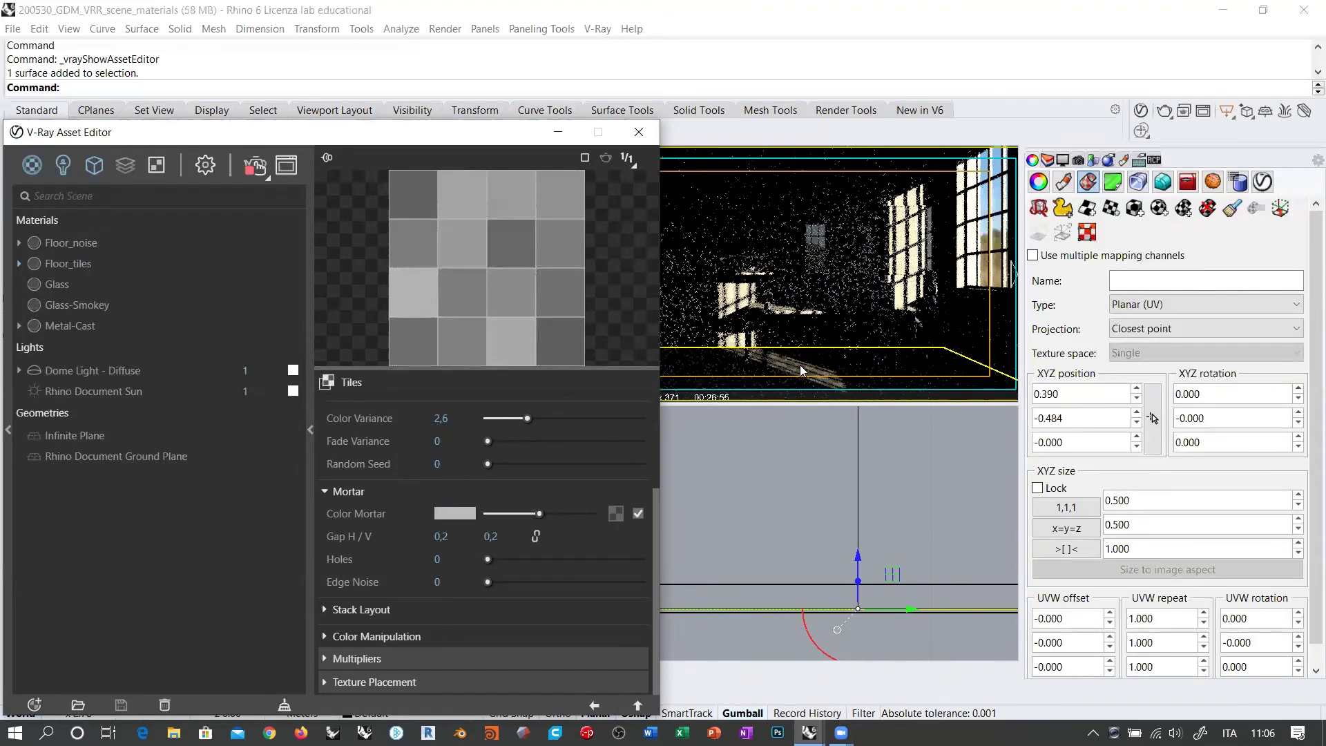
pyautogui.moveTo(783, 363); pyautogui.dragTo(844, 295, button='right')
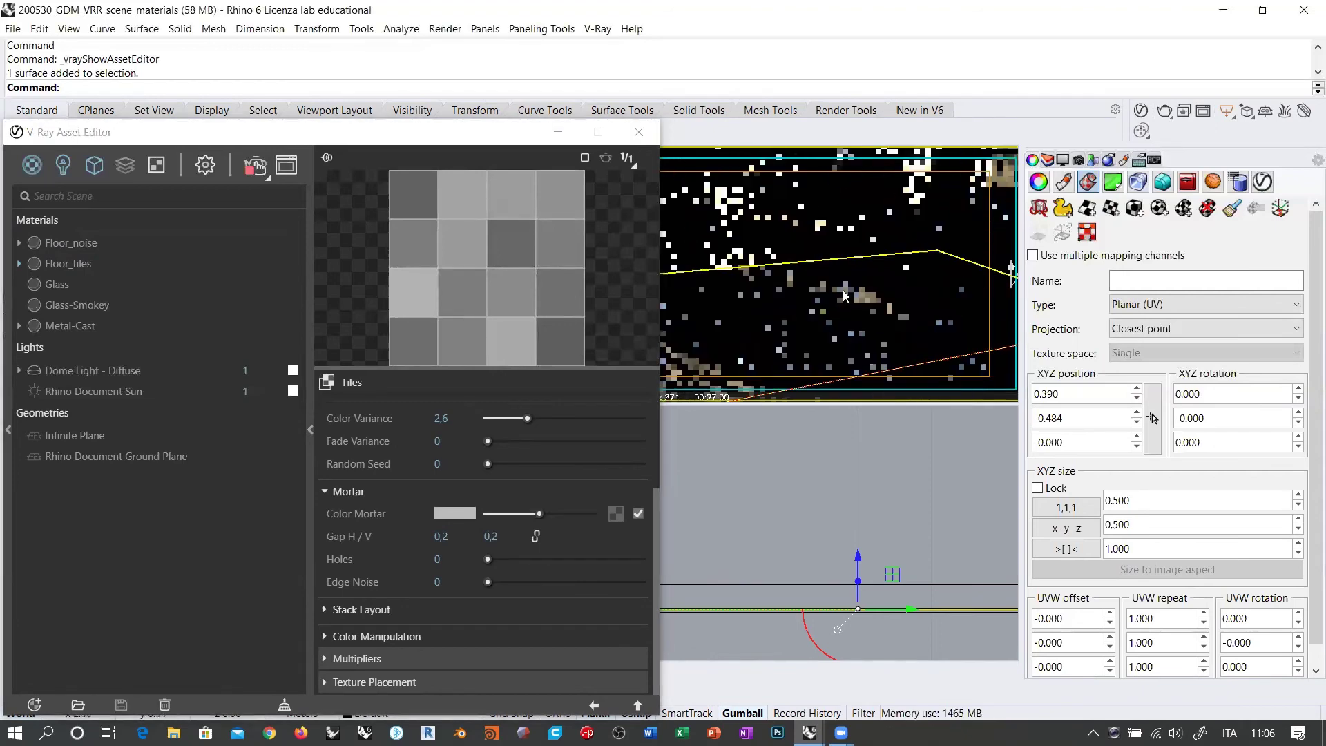
pyautogui.moveTo(842, 290); pyautogui.dragTo(868, 318, button='right')
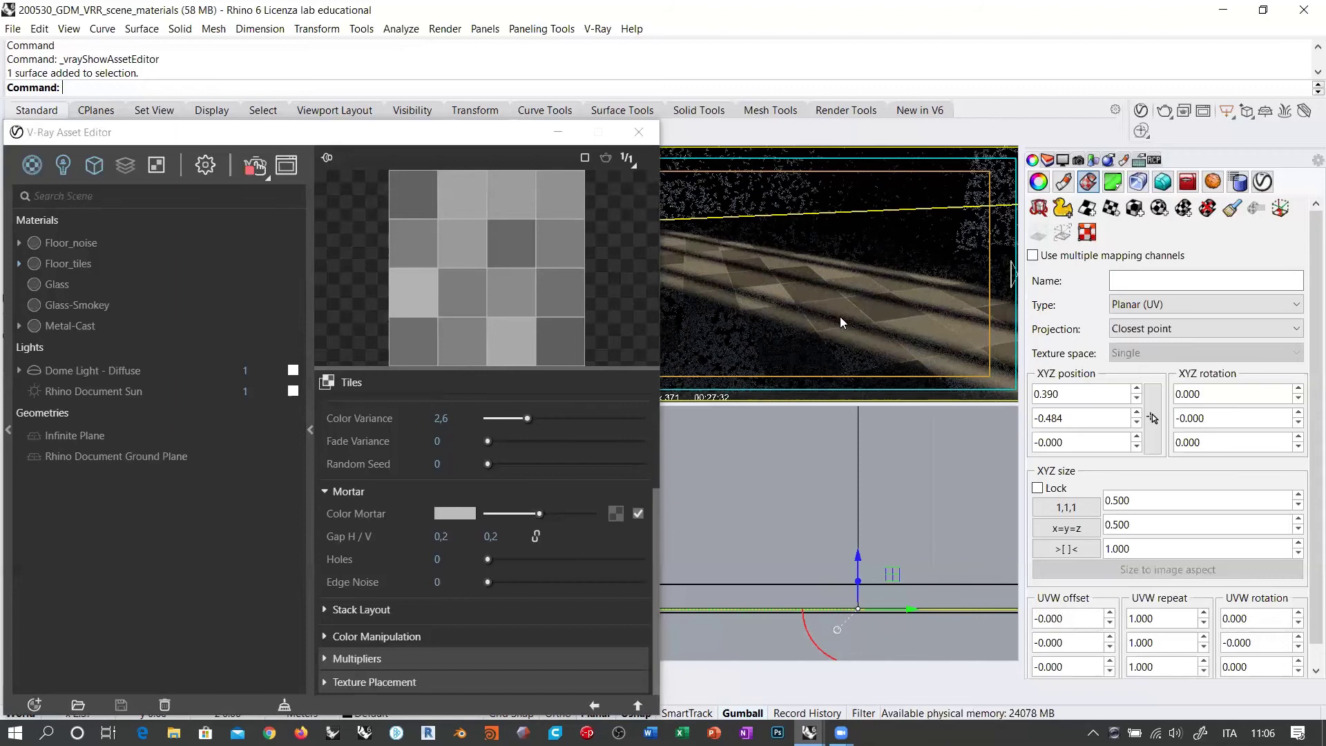
# Assign a Noise A texture to the mortar color of the Tiles texture.
pyautogui.click(616, 513)
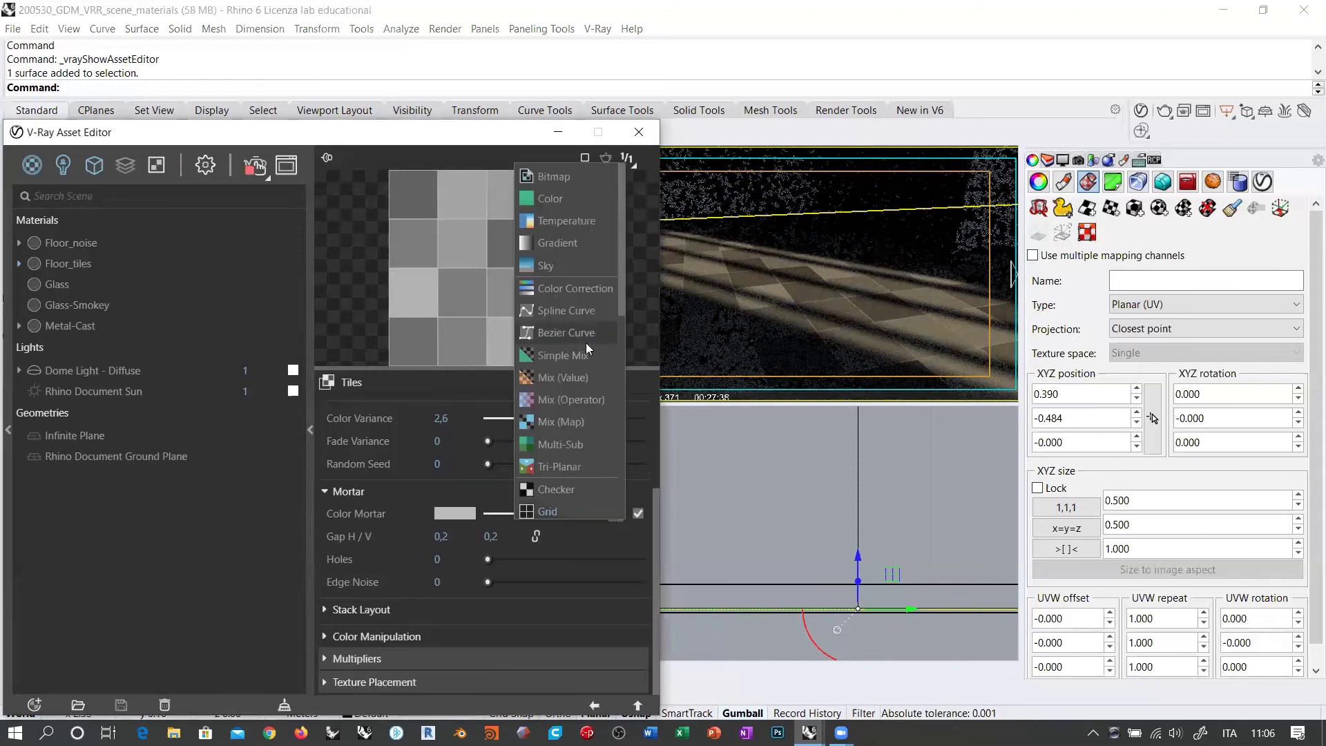
pyautogui.scroll(-2, 585, 345)
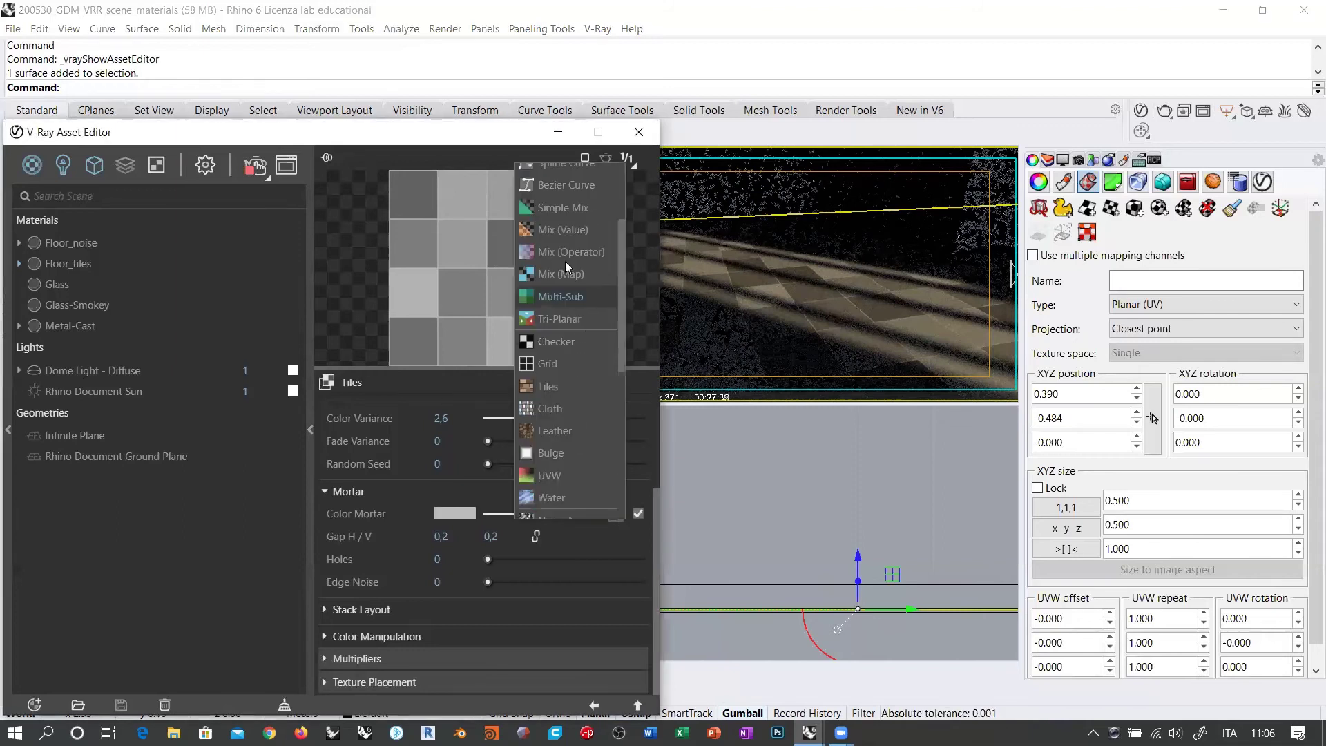
pyautogui.scroll(-2, 555, 240)
pyautogui.click(555, 286)
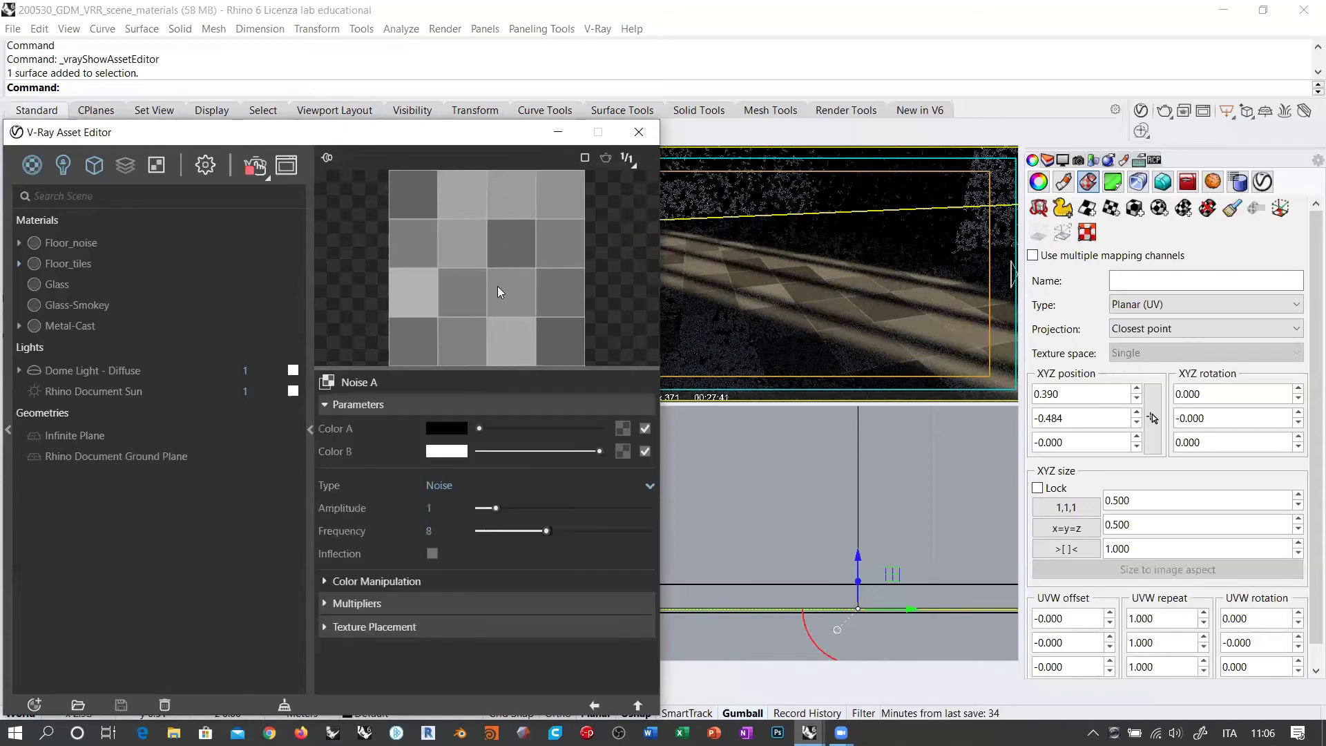
# Try the Perlin, Inflected Perlin and Marble (with Perlin) types for the mortar's noise texture and return to Noise.
pyautogui.click(477, 486)
pyautogui.click(455, 529)
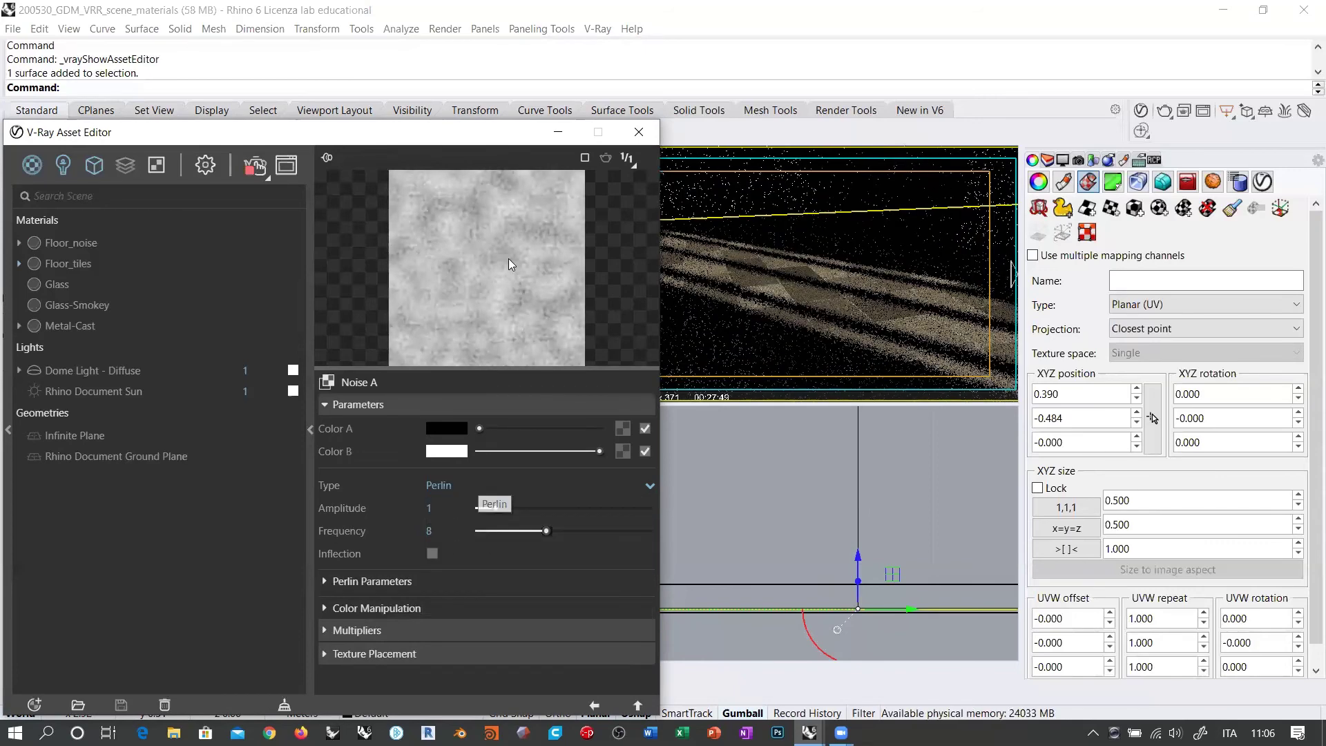
pyautogui.click(472, 483)
pyautogui.click(464, 552)
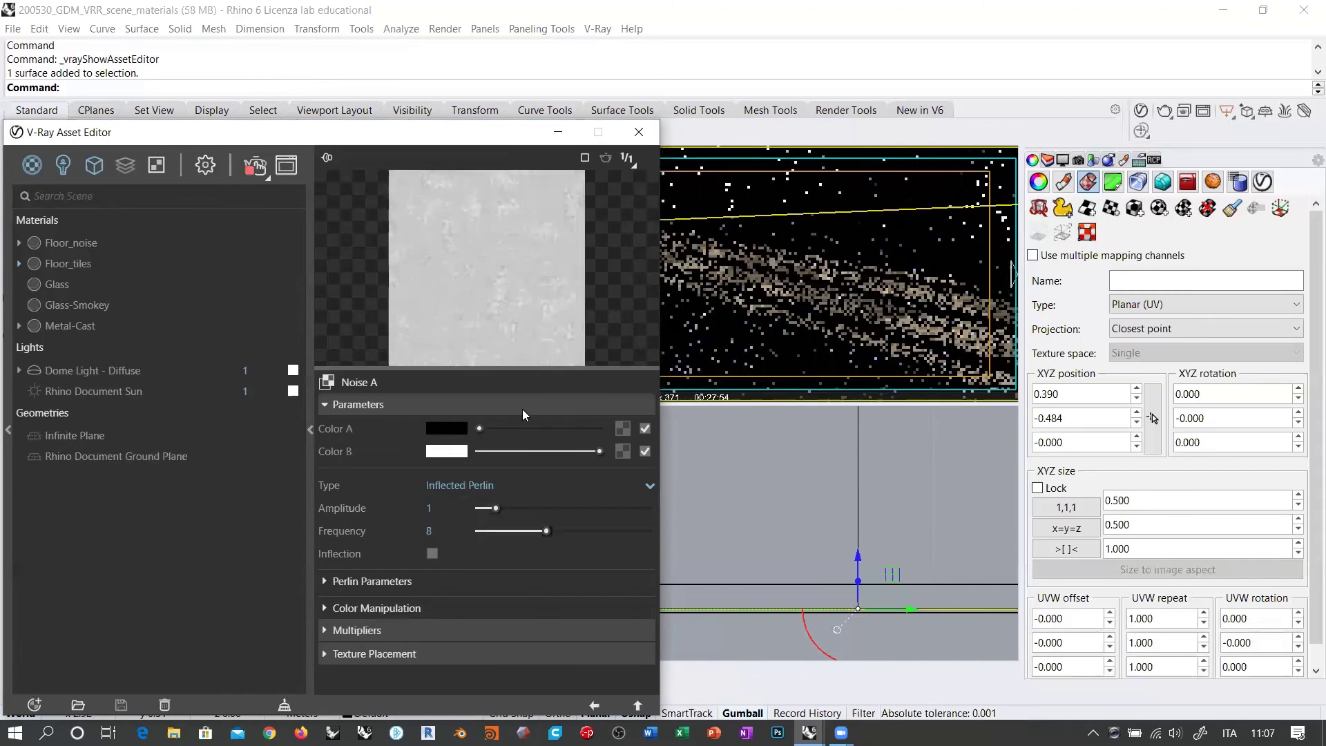
pyautogui.click(497, 485)
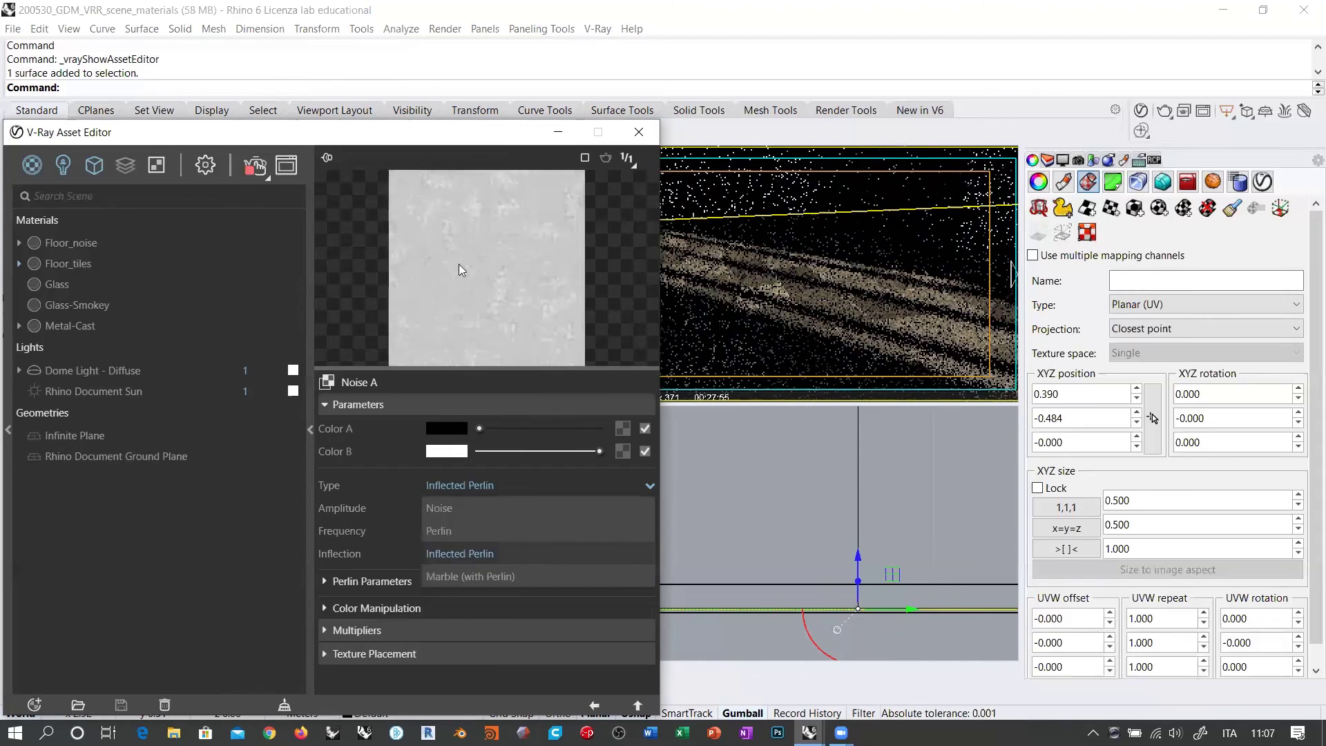
pyautogui.click(470, 575)
pyautogui.click(471, 485)
pyautogui.click(459, 508)
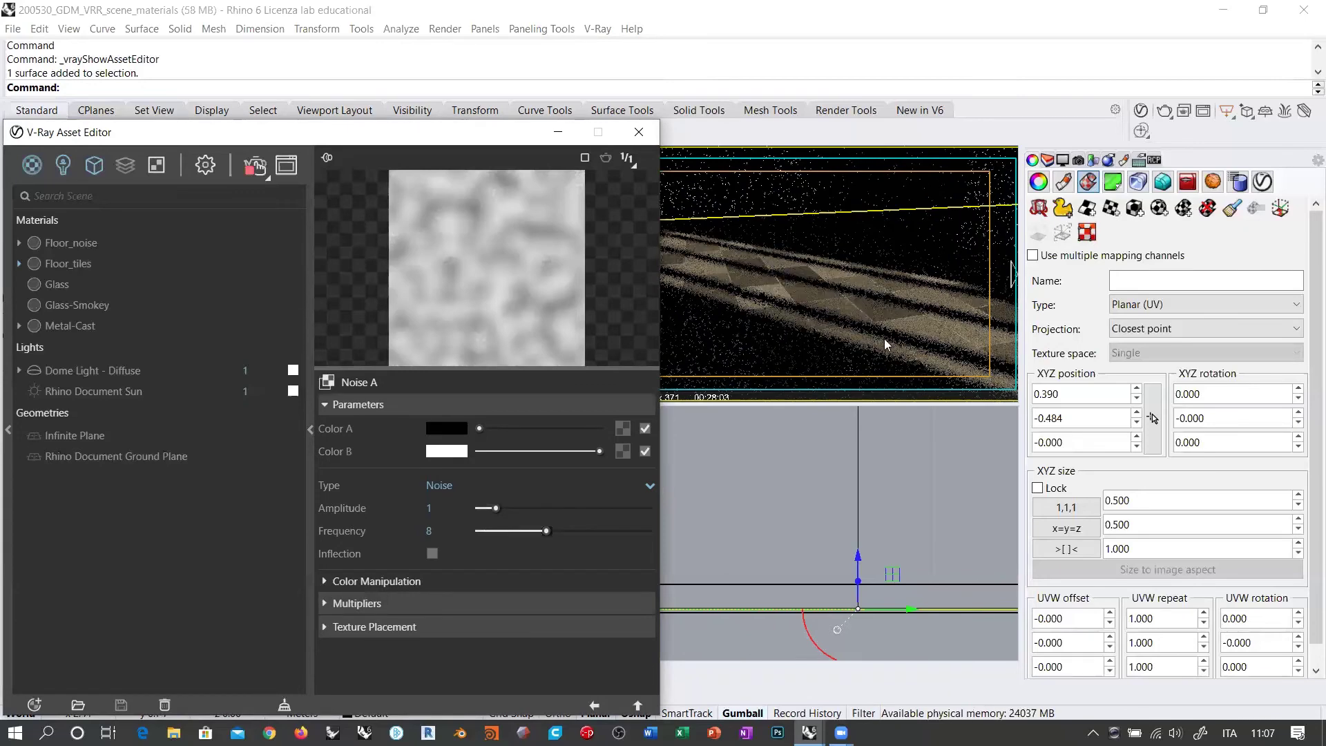
# Raise the mortar noise Frequency to 17.8 and go back to the Tiles texture settings.
pyautogui.moveTo(547, 533); pyautogui.dragTo(613, 530)
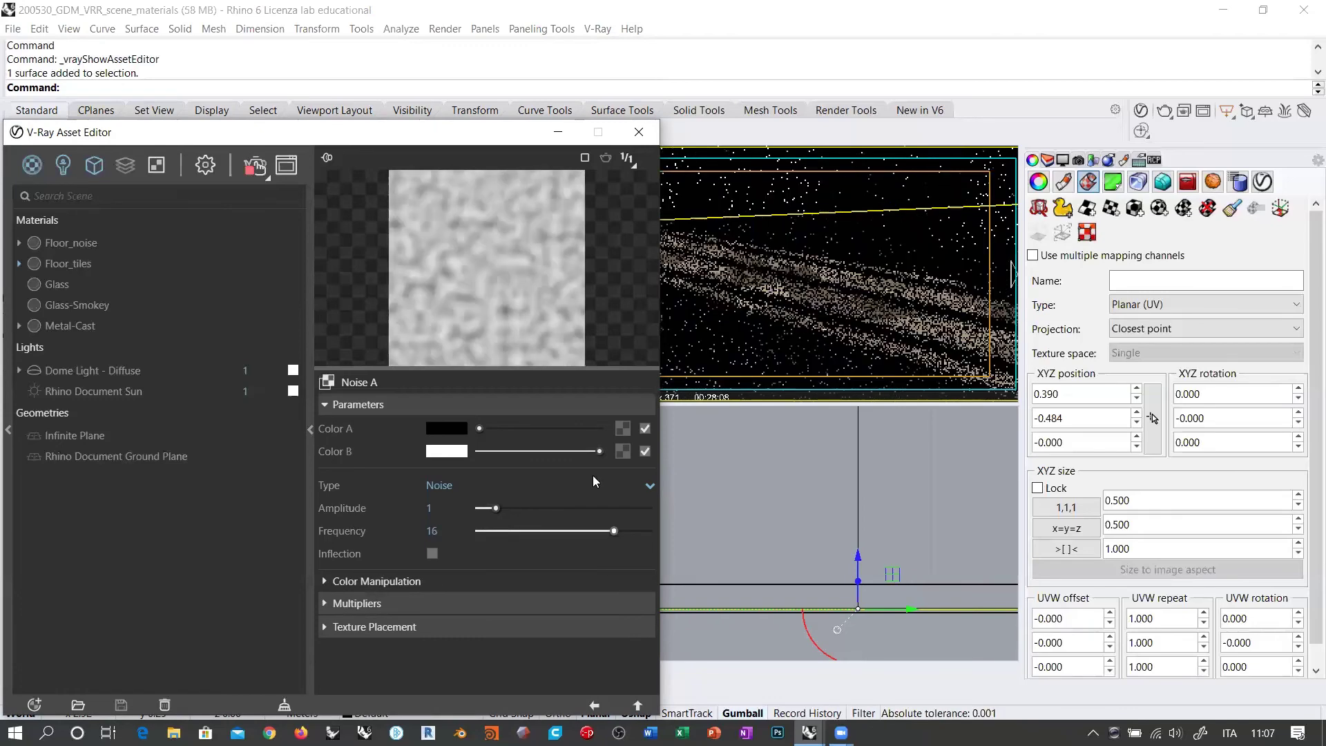
pyautogui.click(608, 532)
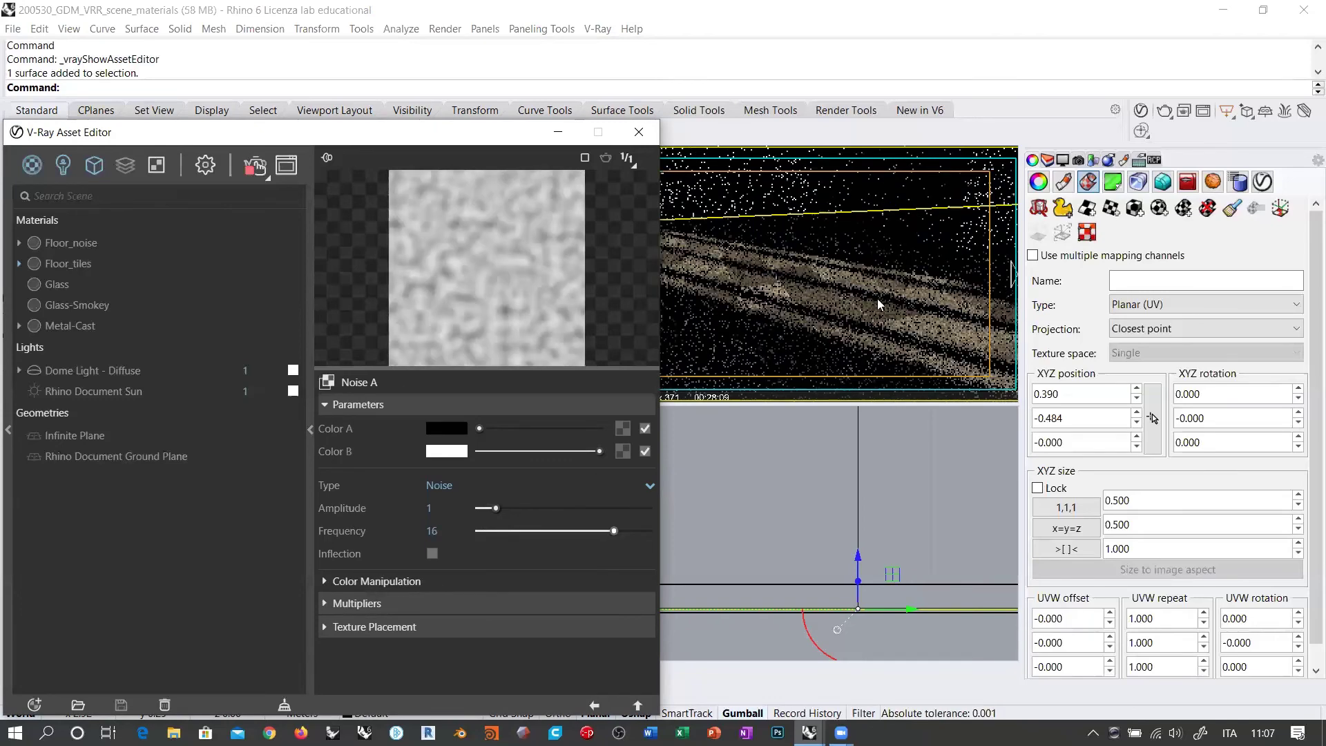
pyautogui.press('Right')
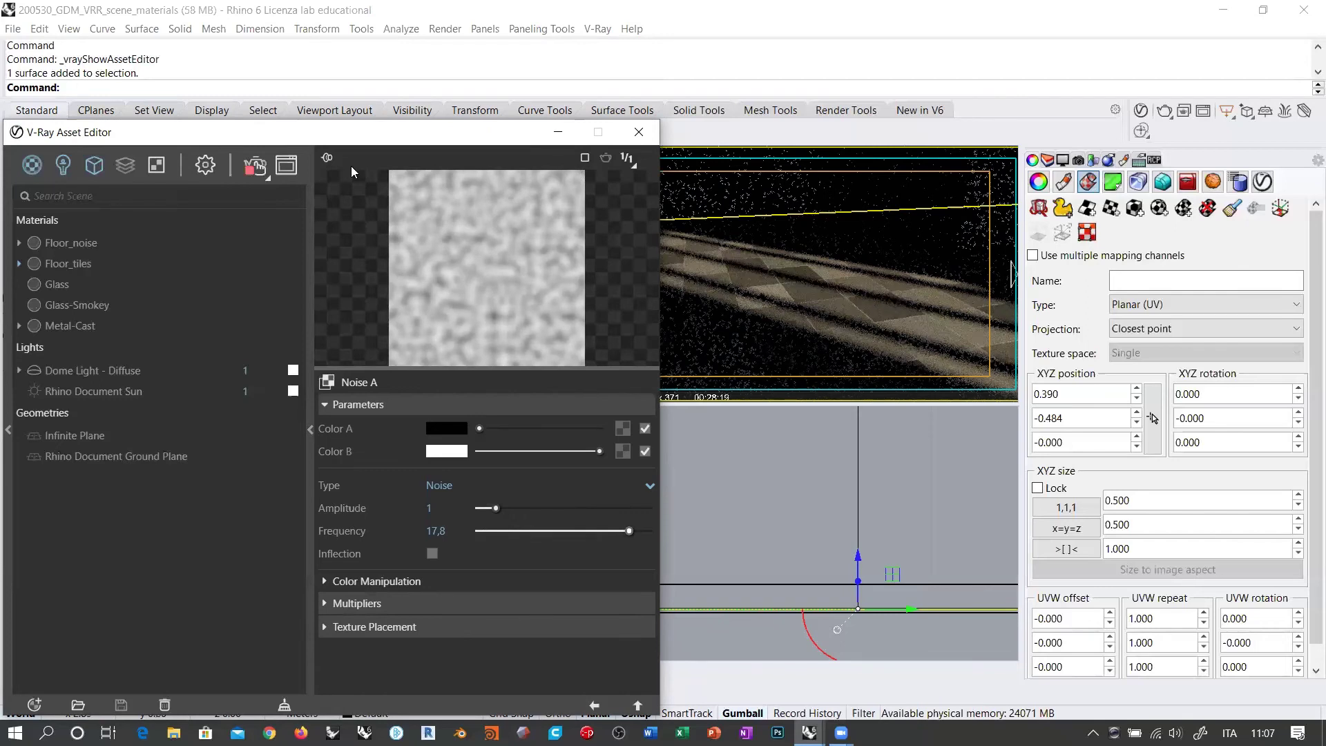
pyautogui.click(594, 705)
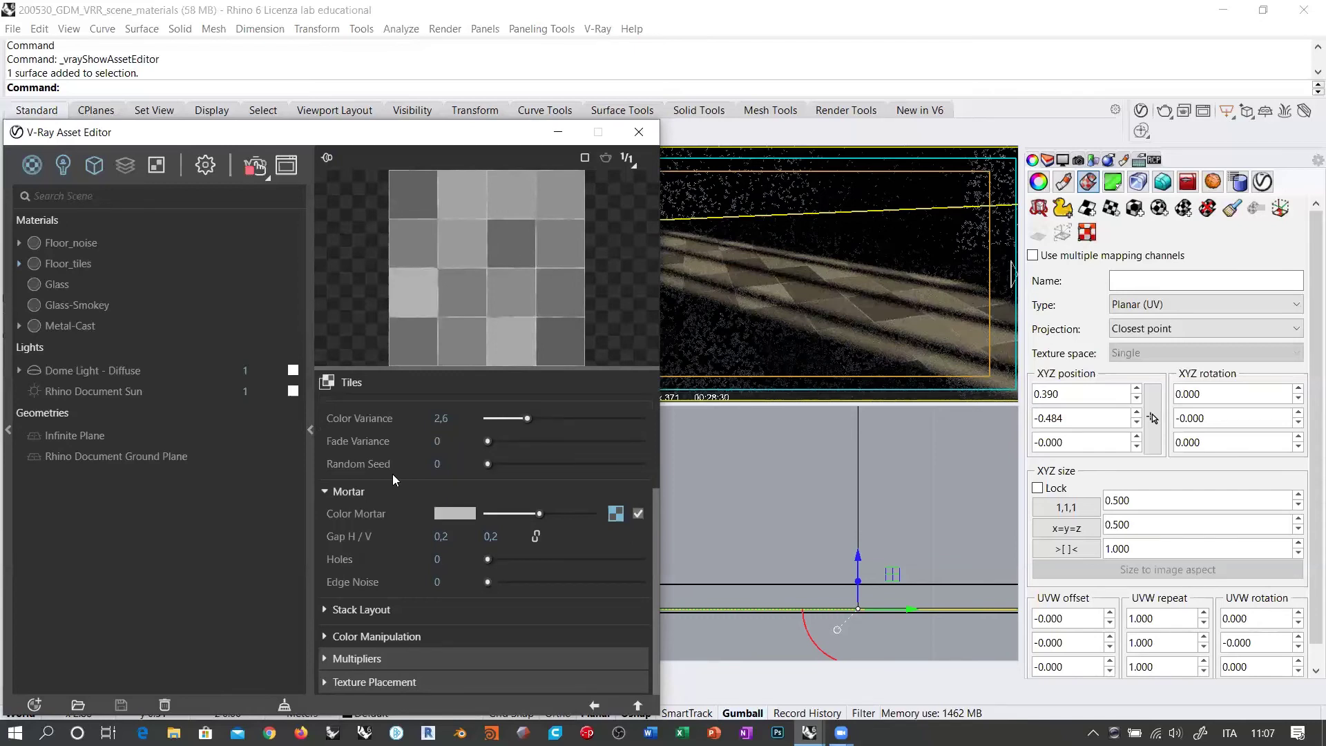
# Try the 1/2 Running Bond and Running Bond pattern types for the tiles.
pyautogui.scroll(3, 393, 474)
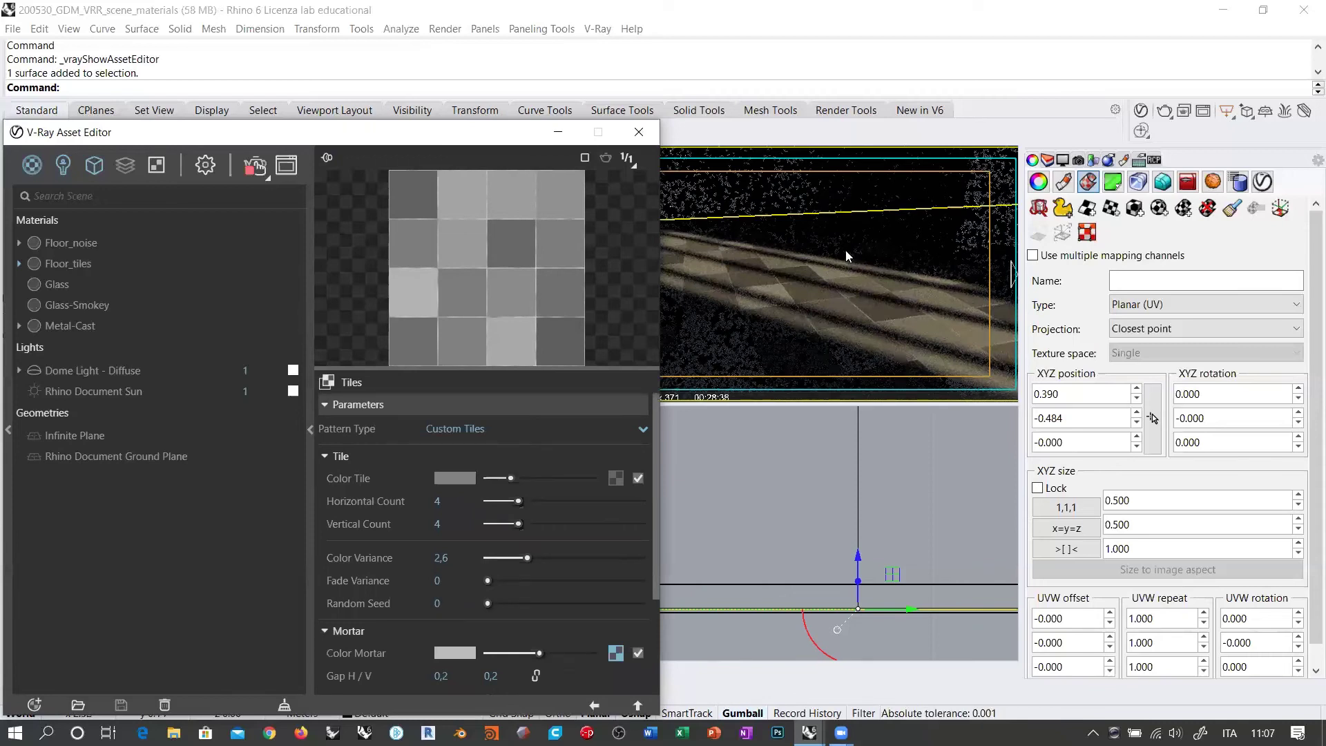
pyautogui.click(508, 430)
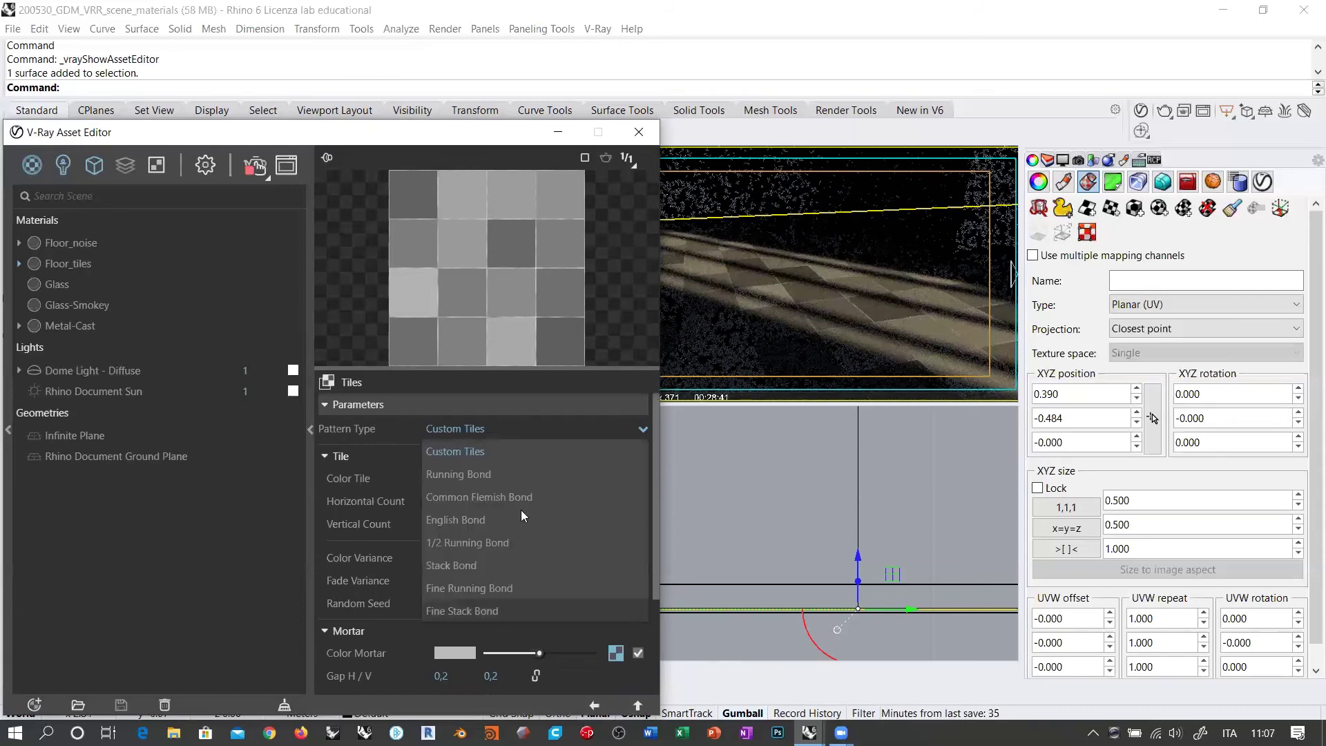
pyautogui.click(484, 543)
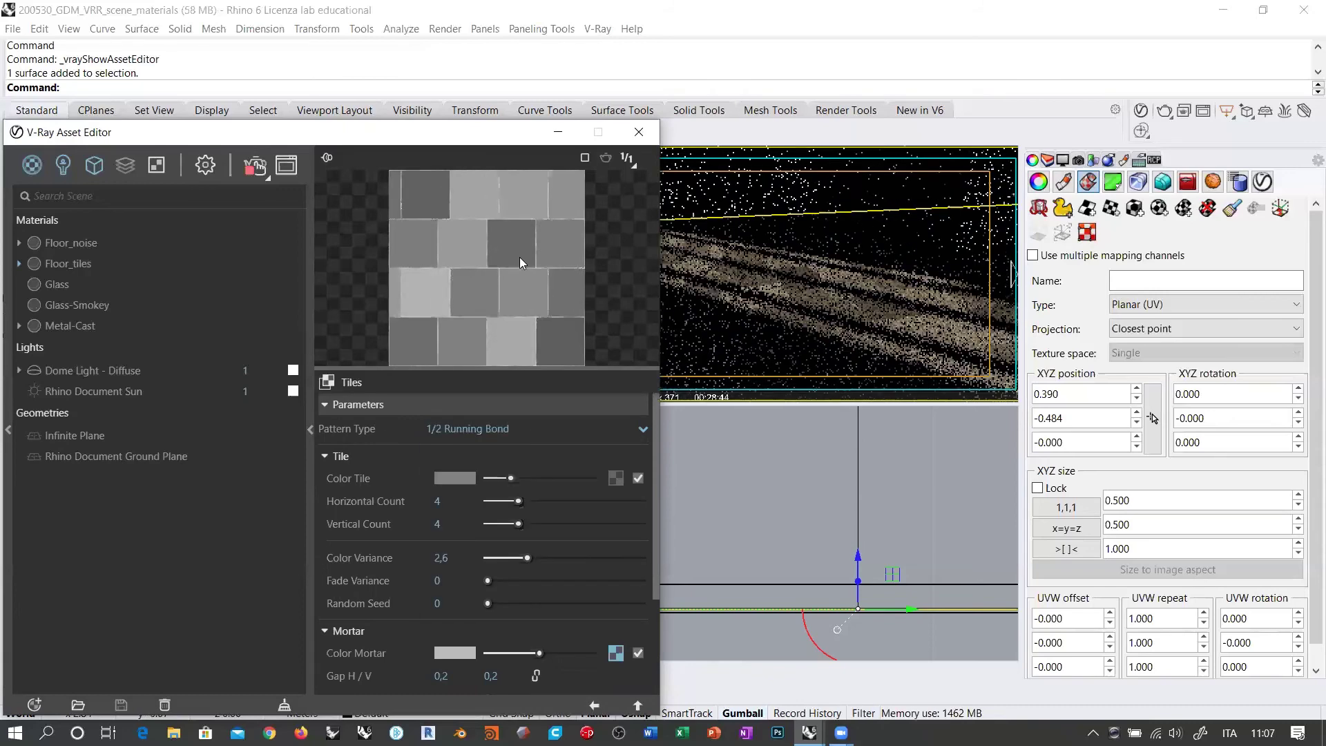
pyautogui.click(511, 428)
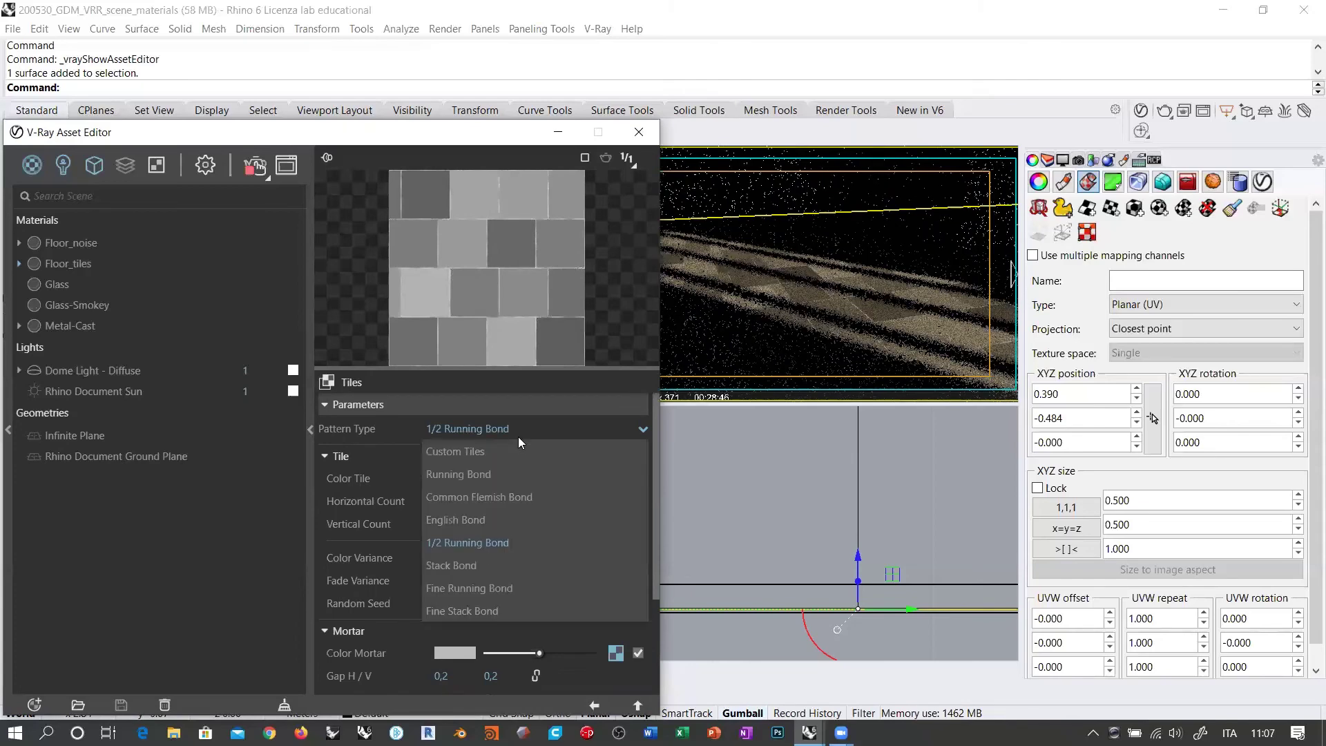
pyautogui.click(461, 474)
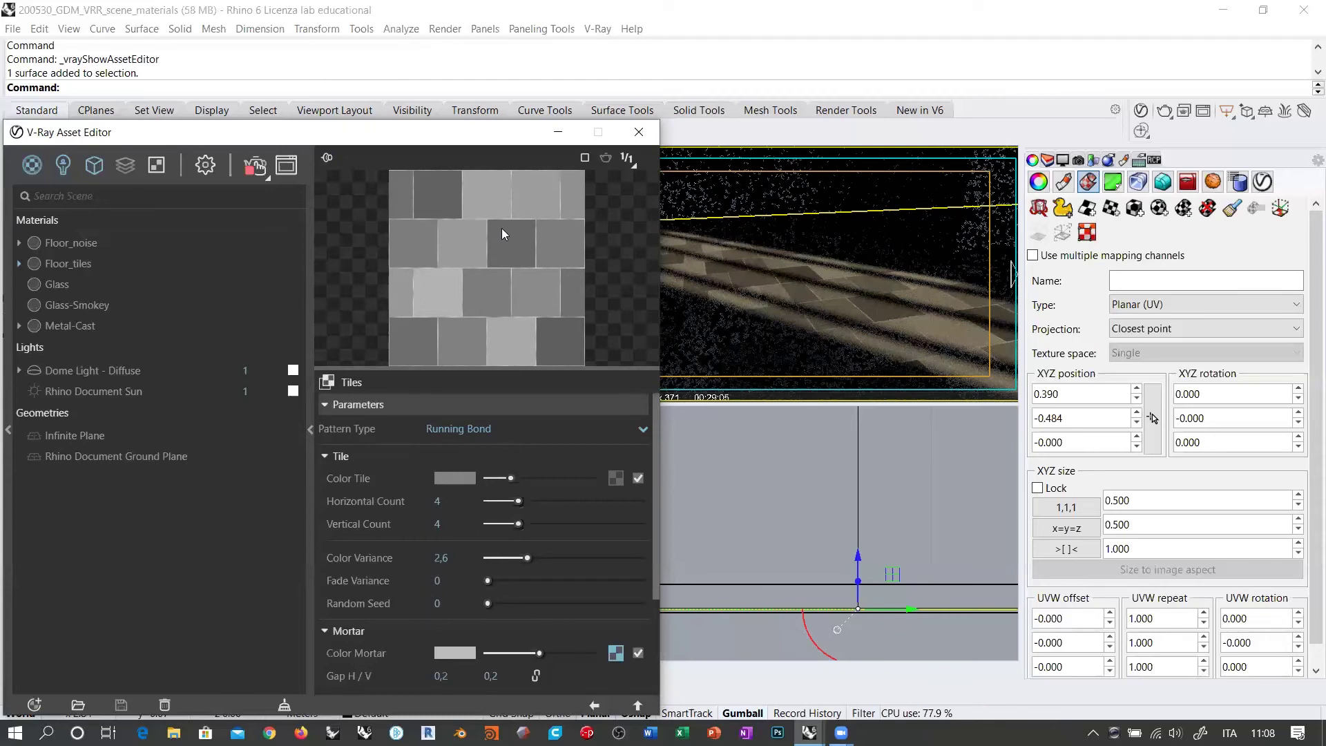
# Try a Vertical Count of 8 on the Running Bond pattern, return it to 4 and restore the Custom Tiles pattern.
pyautogui.click(441, 524)
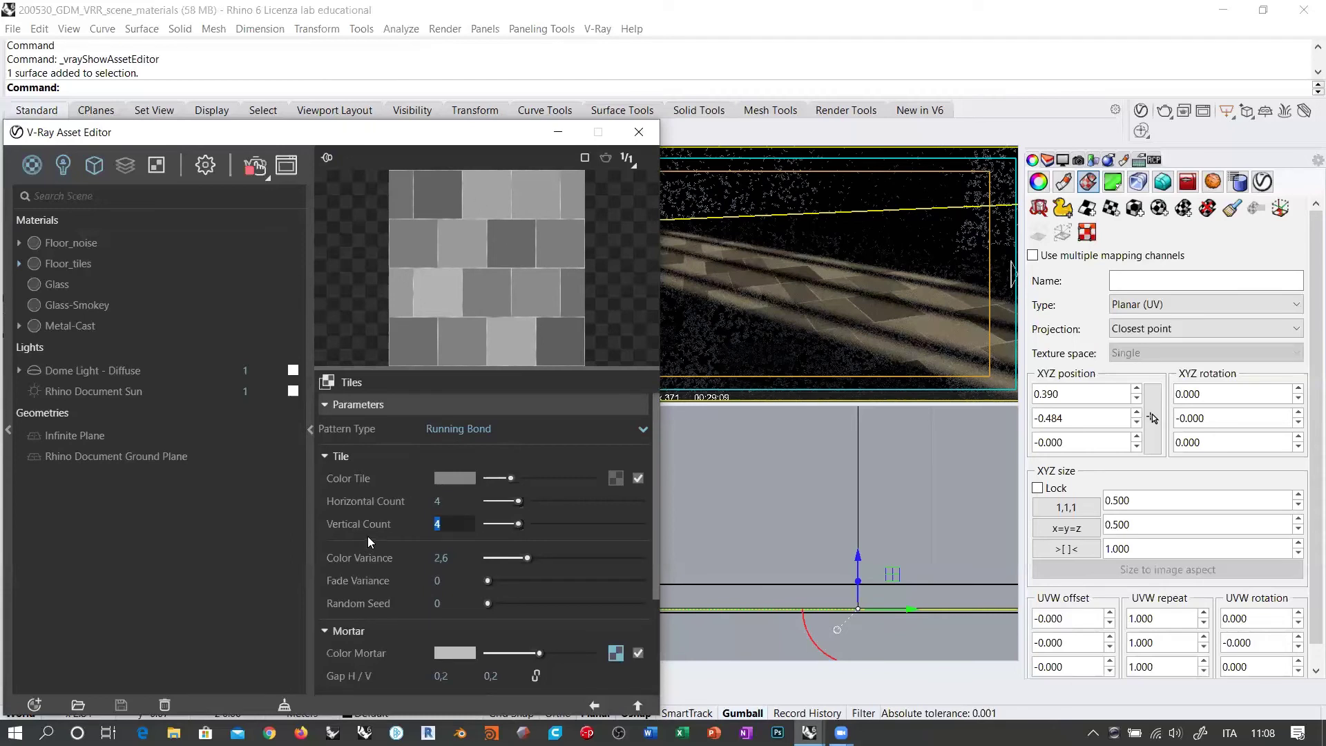
pyautogui.write('8')
pyautogui.press('Return')
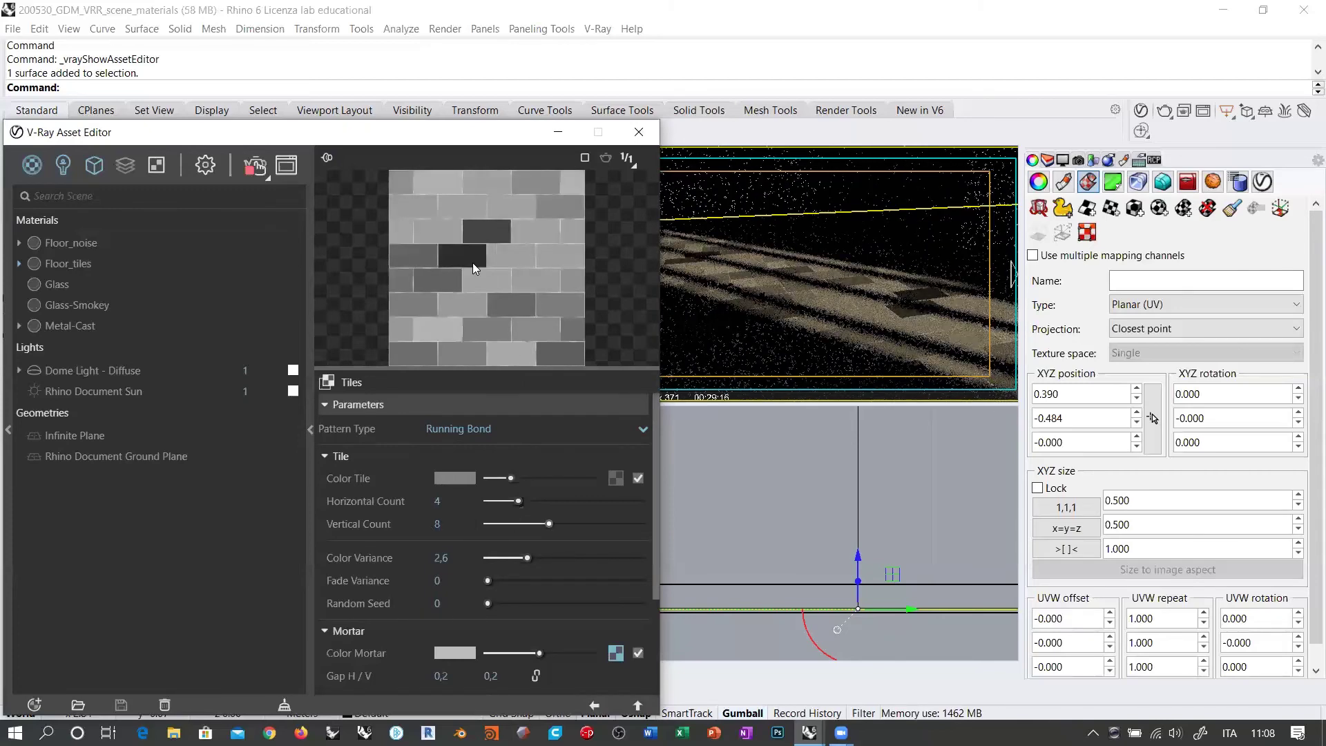
pyautogui.click(379, 526)
pyautogui.write('4')
pyautogui.press('Return')
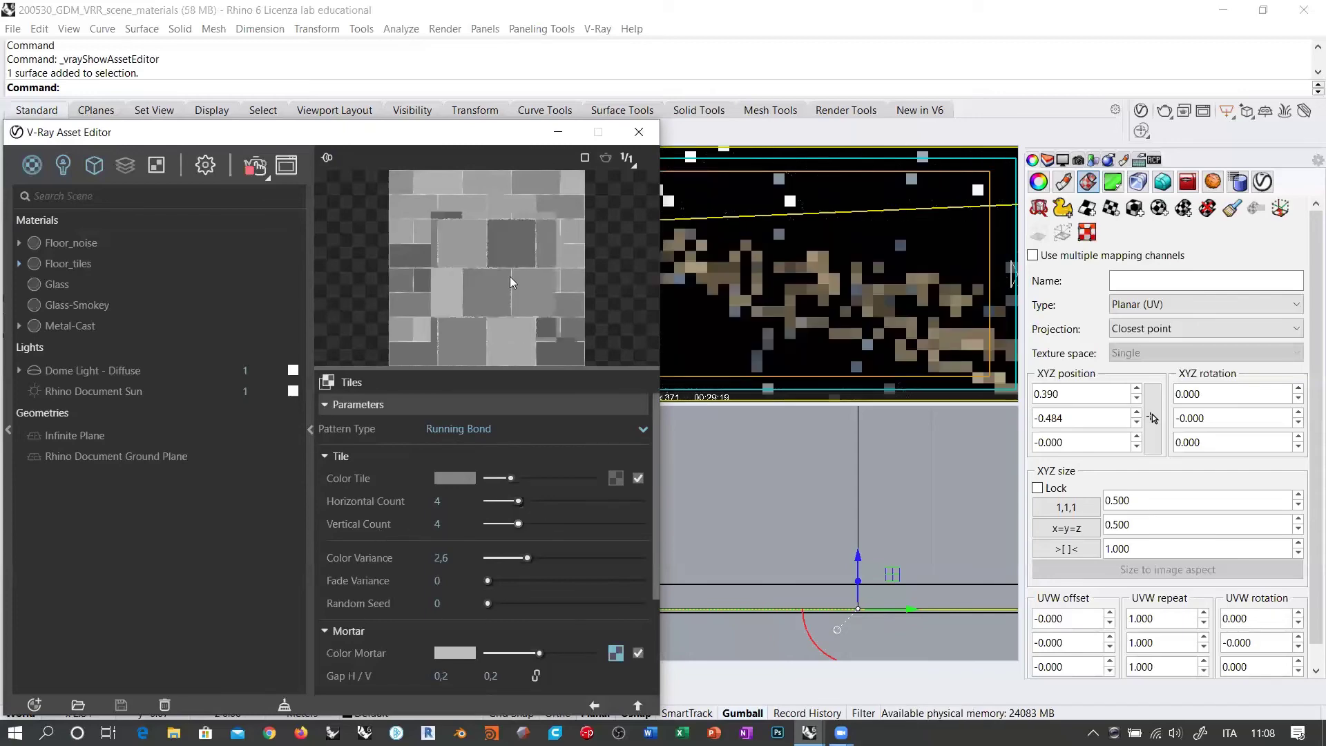
pyautogui.click(464, 429)
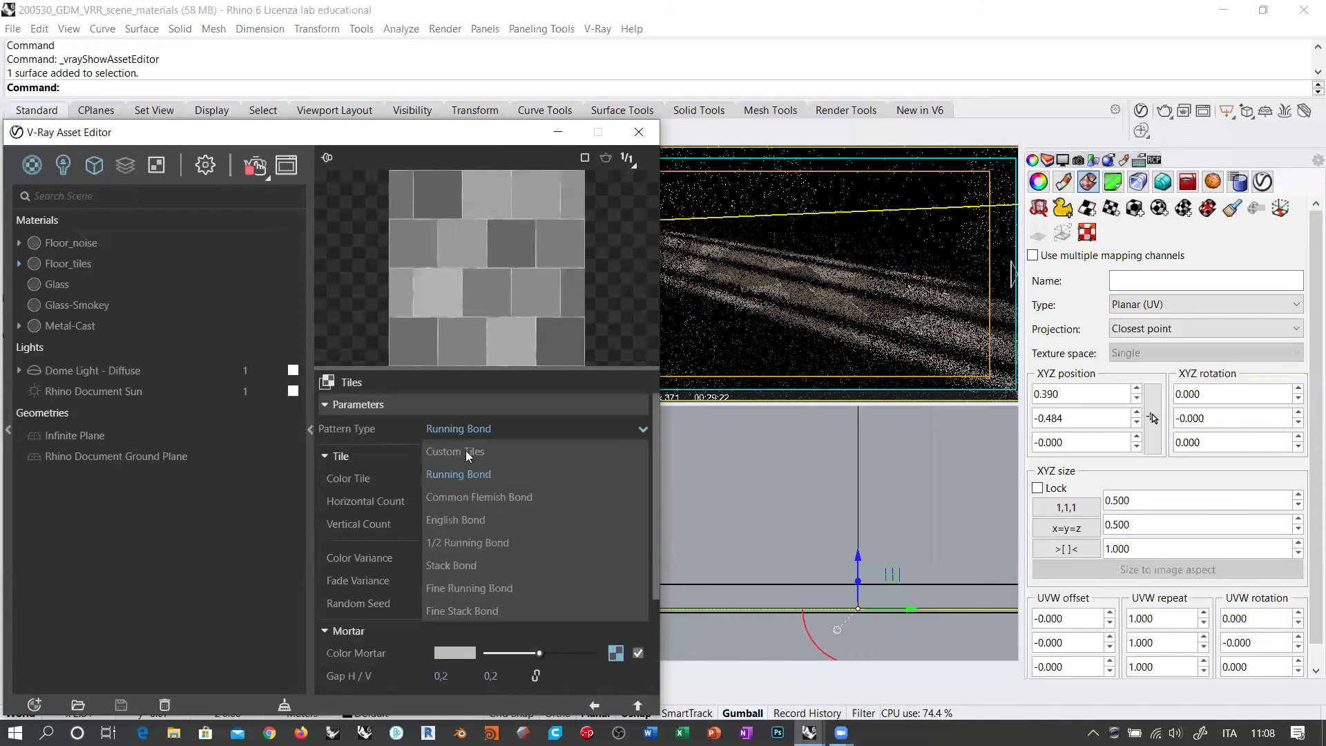
pyautogui.click(466, 451)
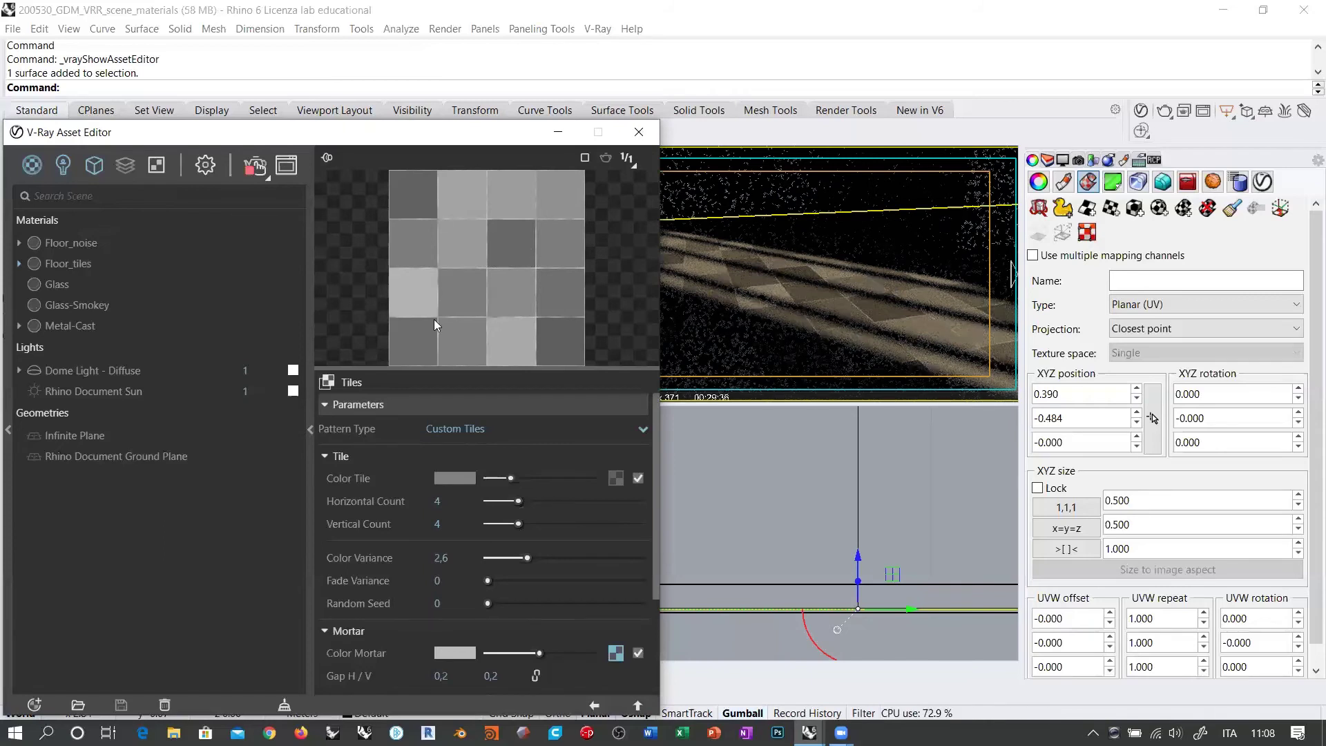
# Set the tile color to a neutral grey with value 0.5 and the Color Variance to 2.5.
pyautogui.click(454, 477)
pyautogui.moveTo(841, 492); pyautogui.dragTo(866, 486)
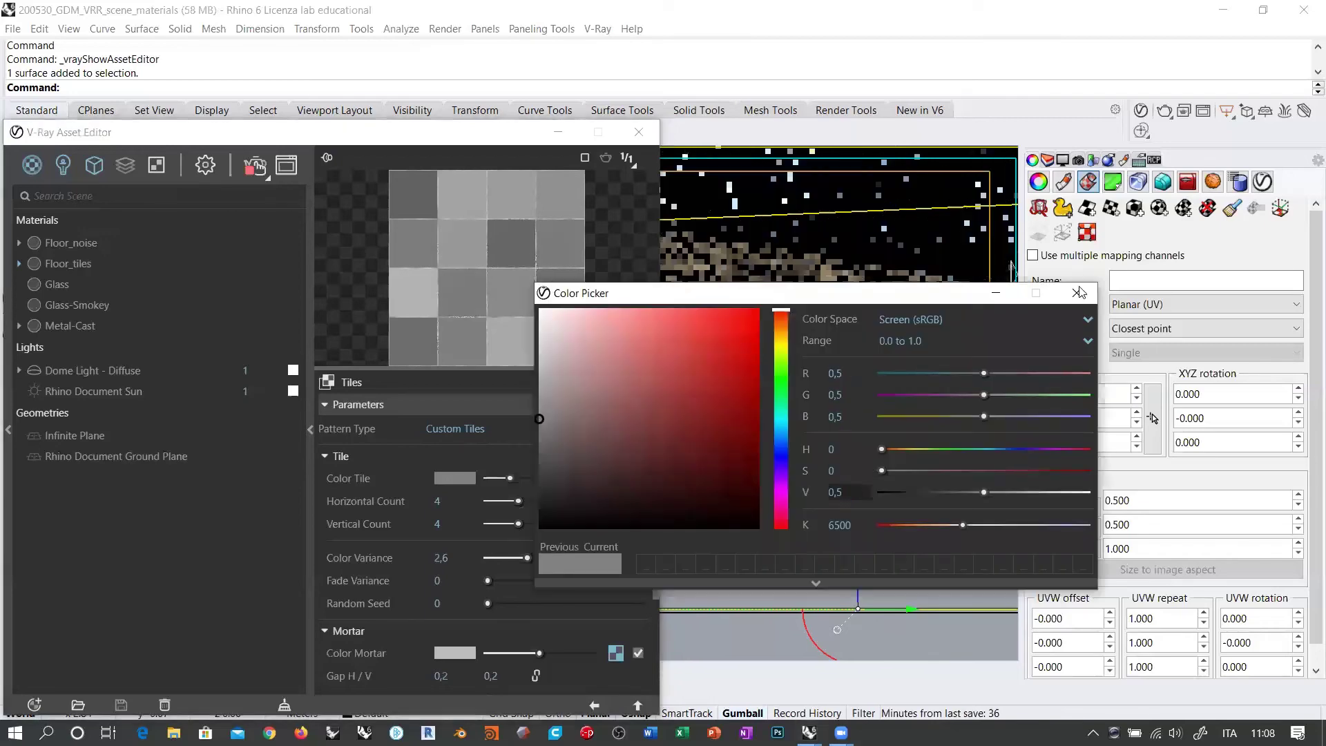
pyautogui.click(456, 475)
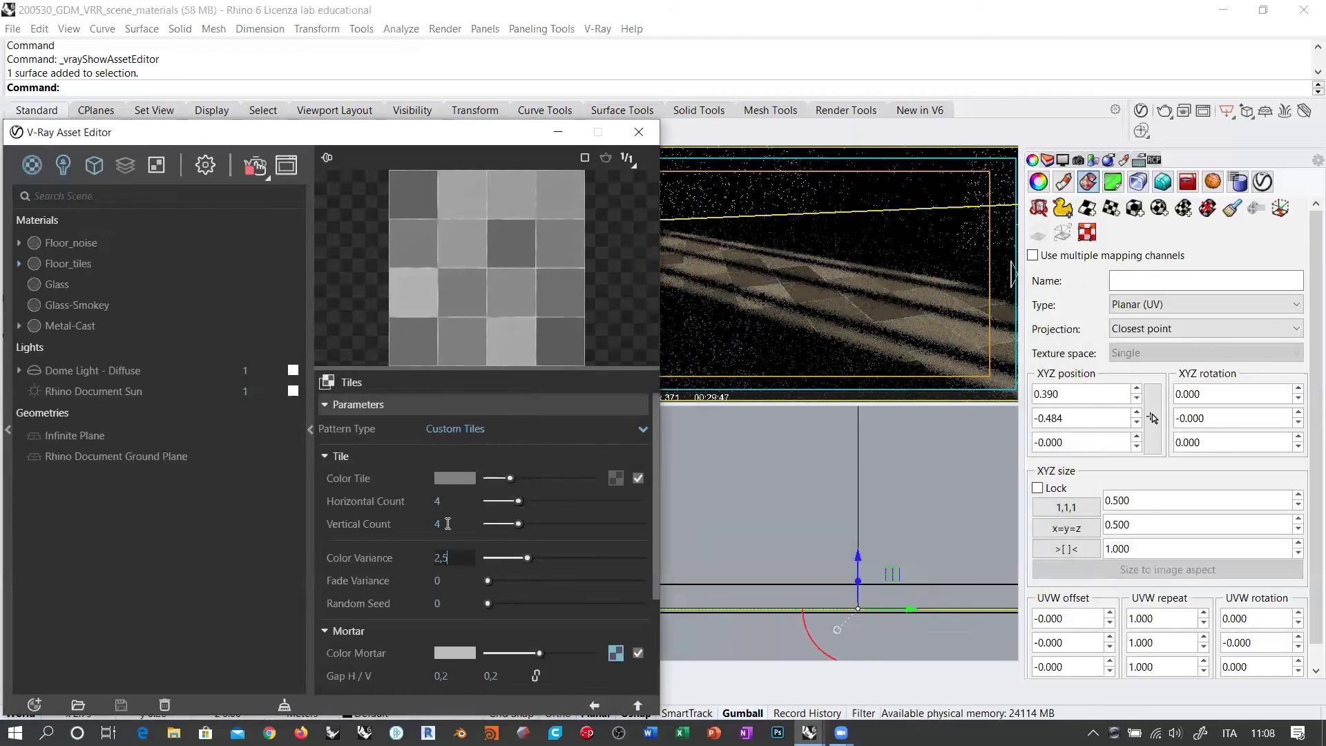
# Set the mortar's horizontal and vertical gap to 0.25 and go back to the Floor_tiles material settings.
pyautogui.scroll(-1, 443, 560)
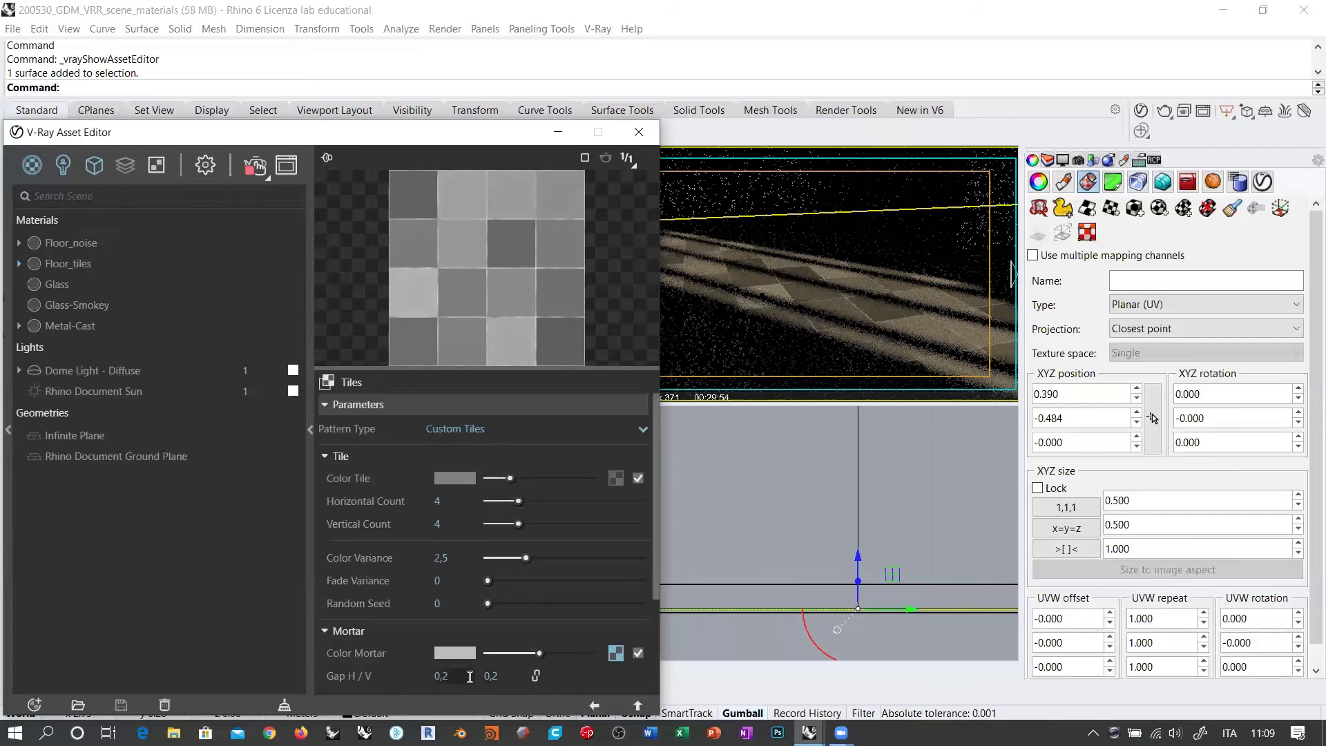
pyautogui.moveTo(507, 675); pyautogui.dragTo(466, 608)
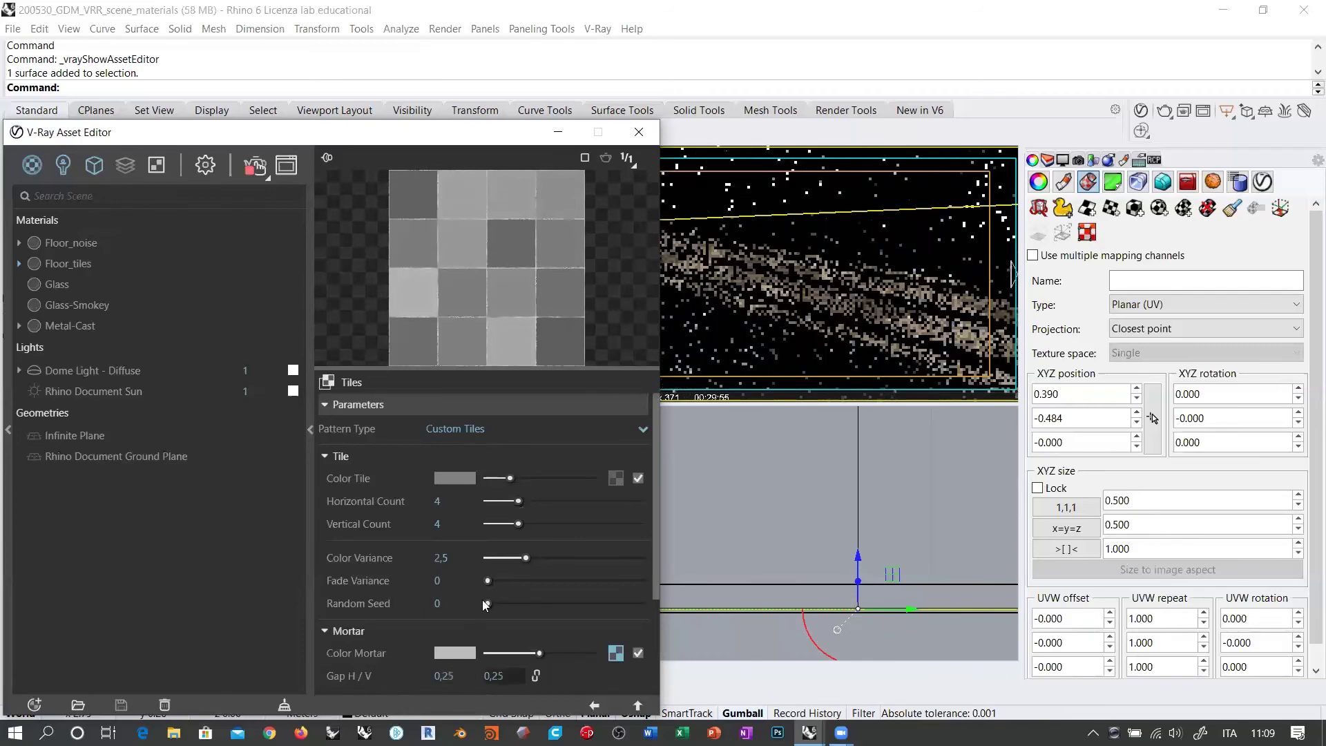
pyautogui.scroll(-2, 383, 545)
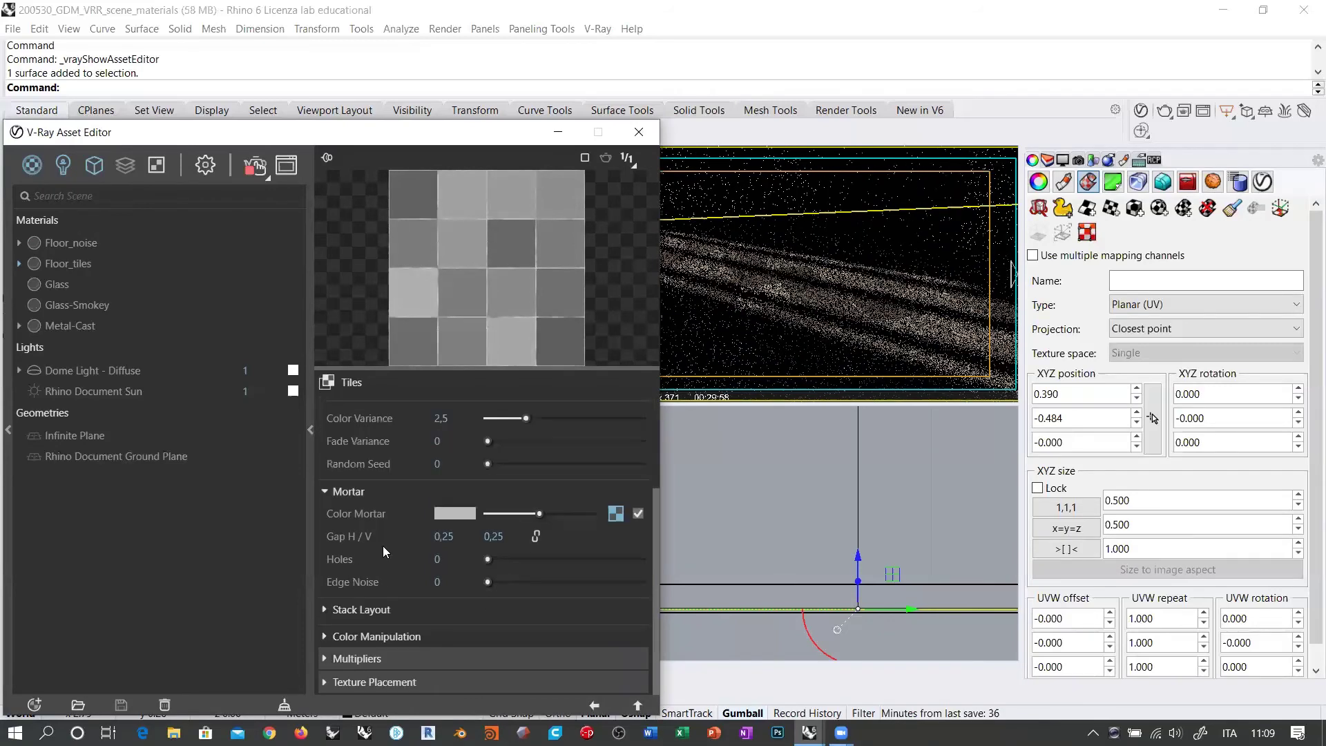
pyautogui.scroll(2, 397, 469)
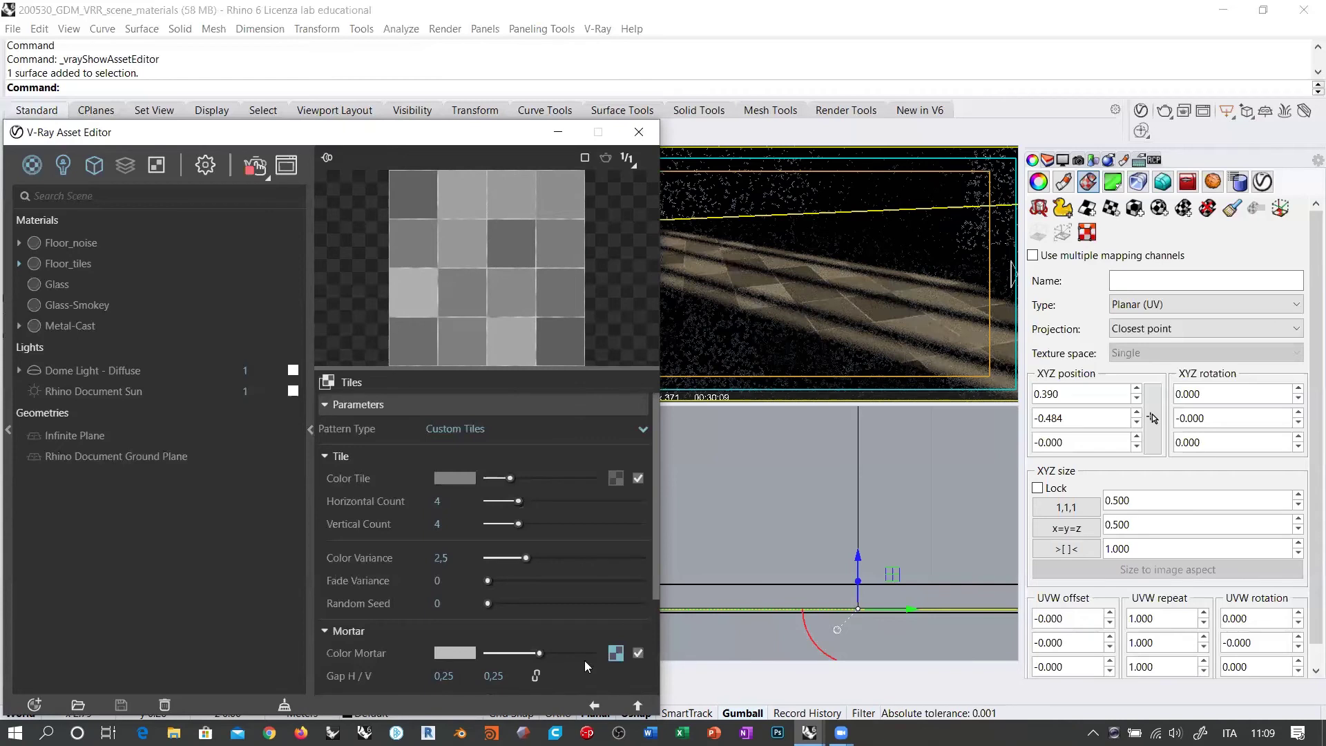
pyautogui.click(593, 705)
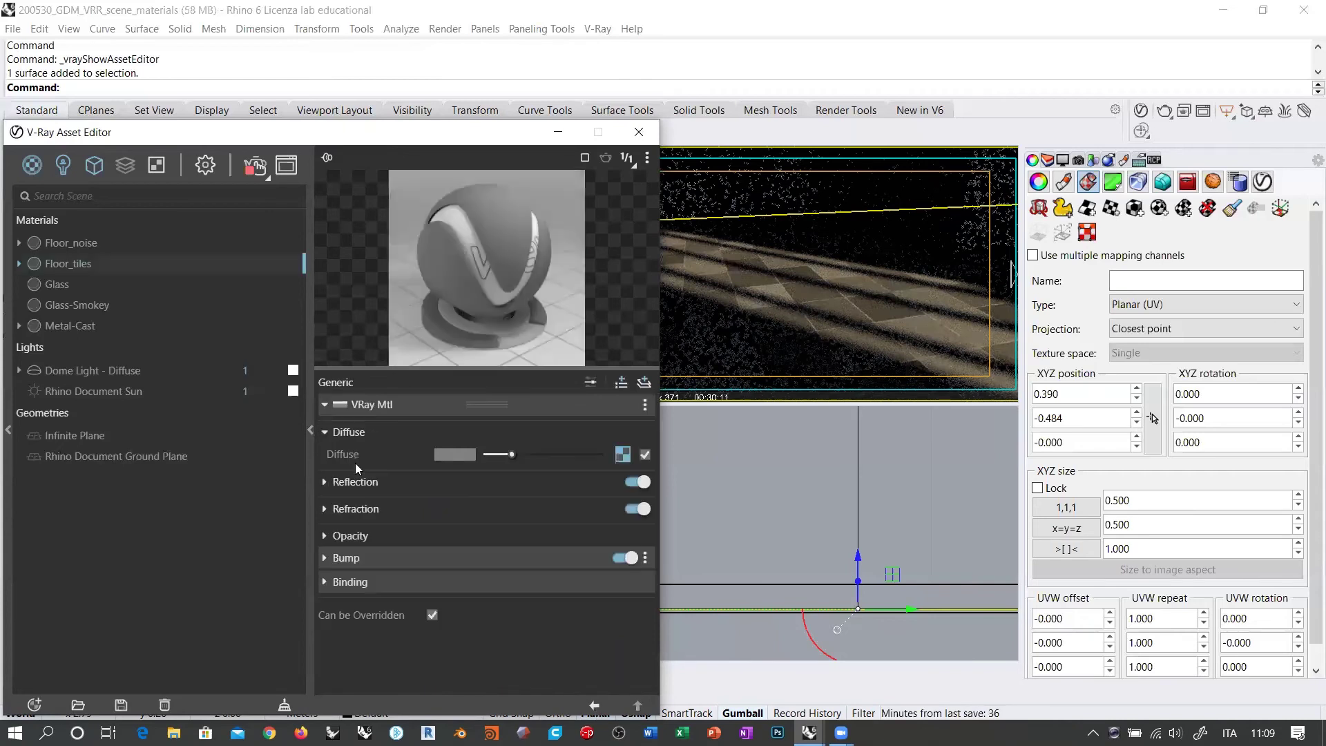
# Set the Floor_tiles material's reflection color to full white.
pyautogui.click(325, 482)
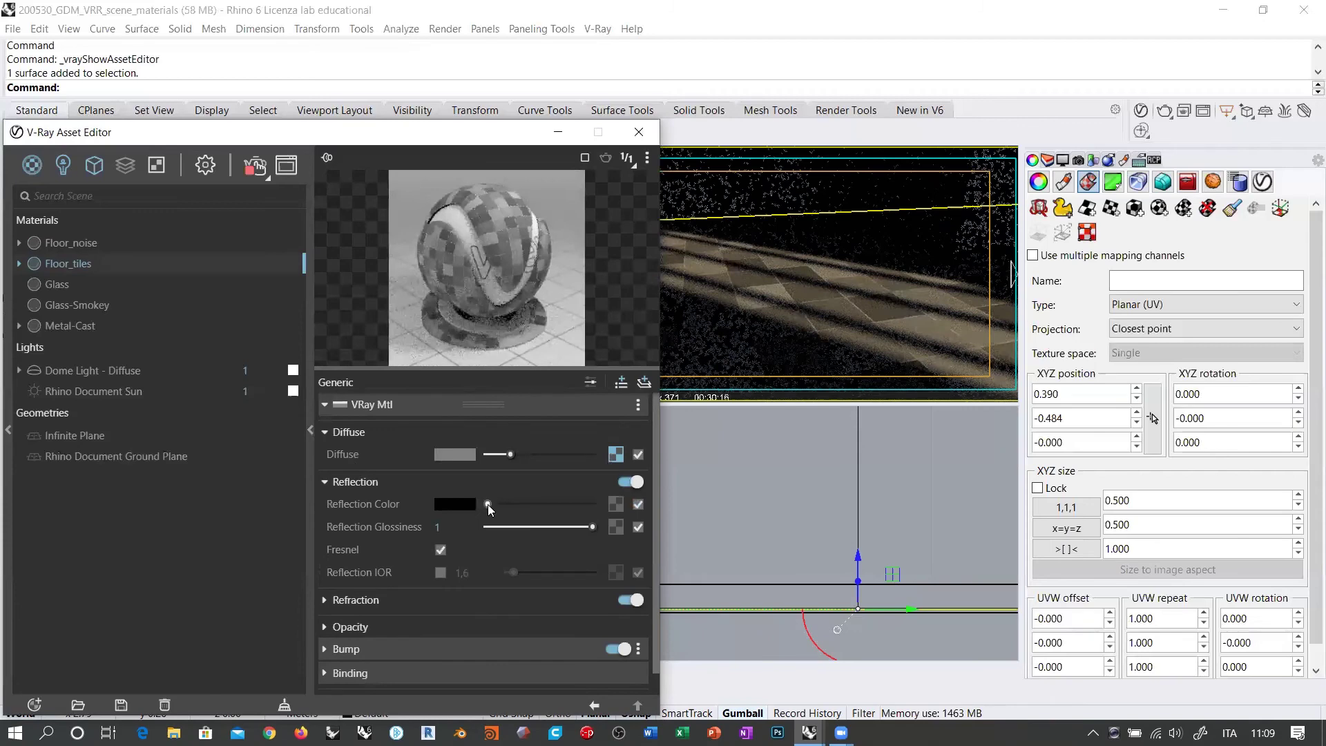
pyautogui.click(592, 505)
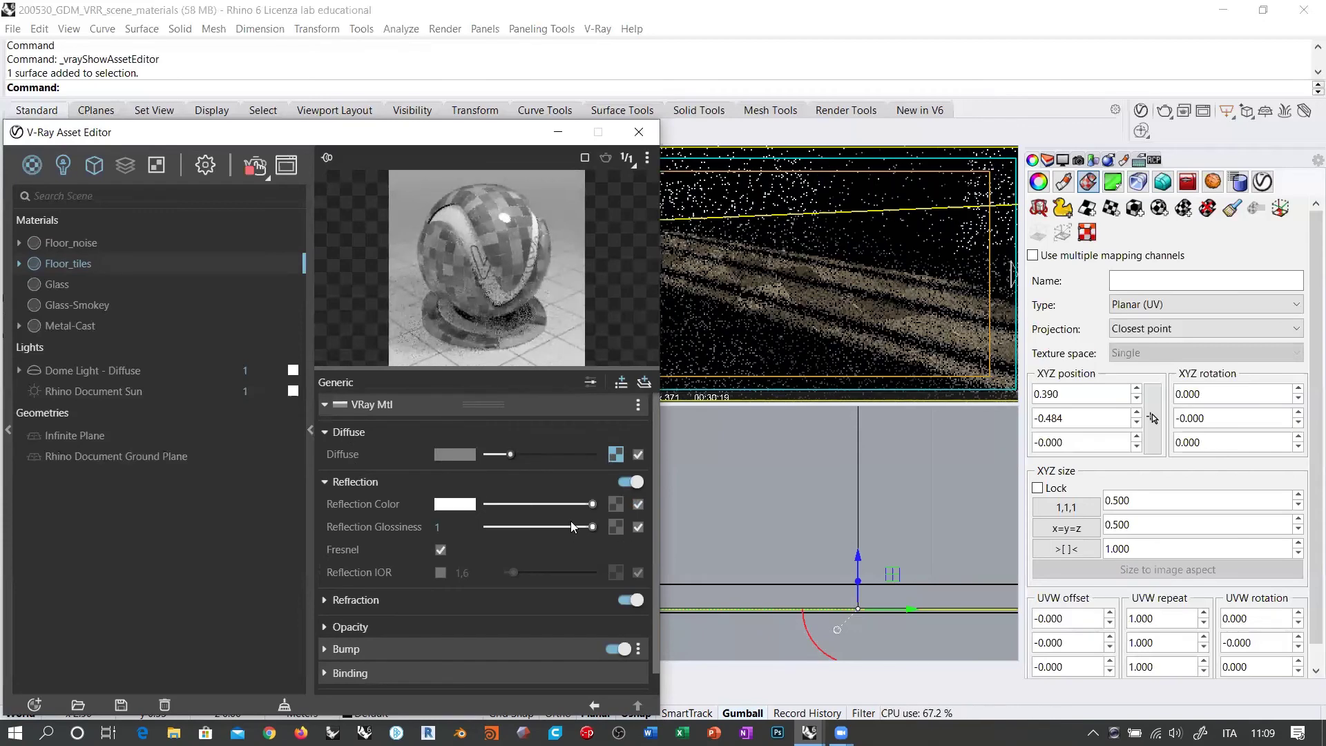
pyautogui.click(326, 483)
# Assign a Tiles texture as the Floor_tiles material's bump map.
pyautogui.click(325, 557)
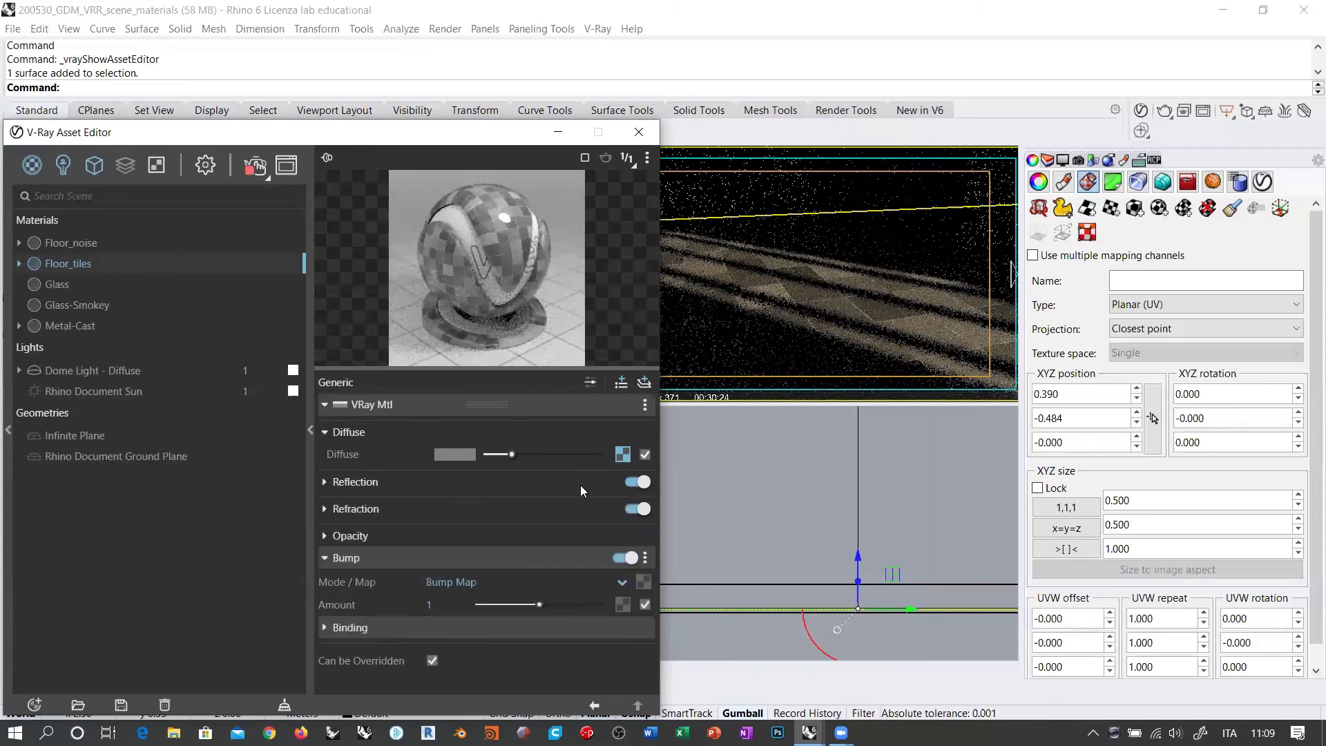
pyautogui.click(642, 582)
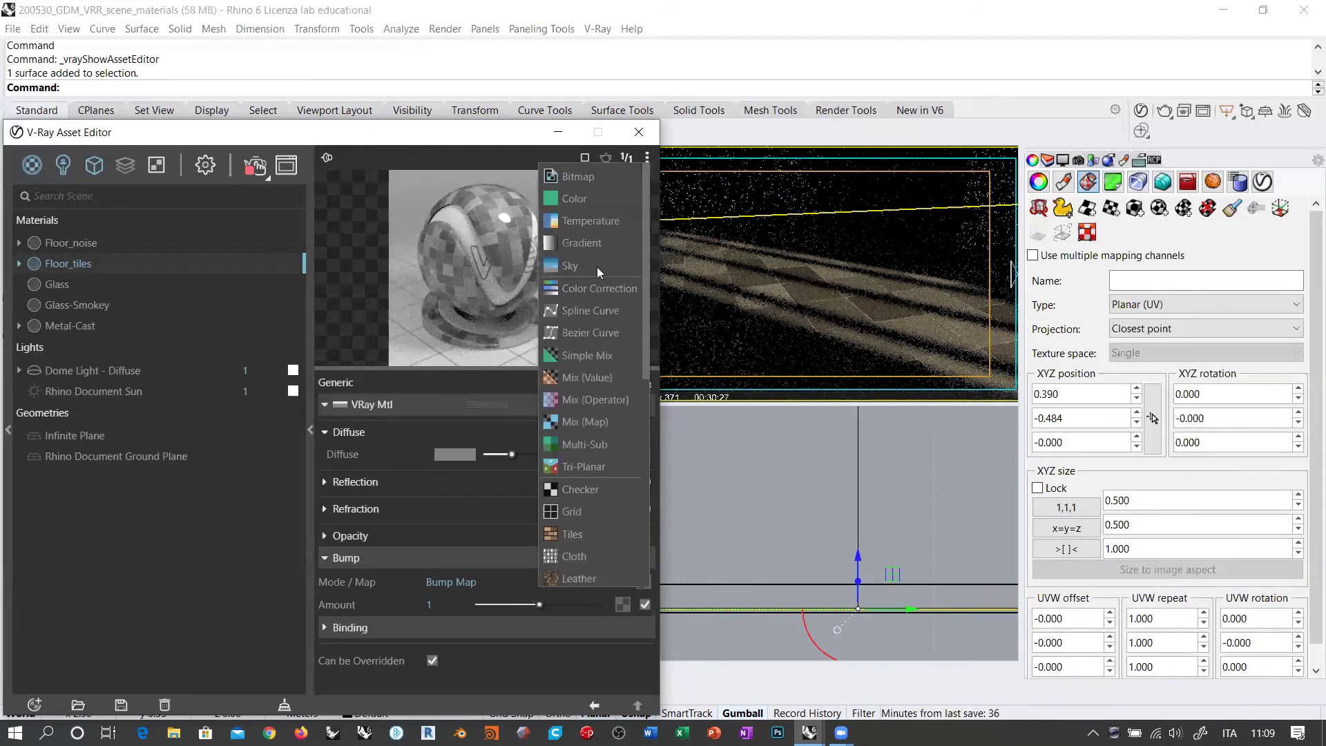
pyautogui.click(574, 534)
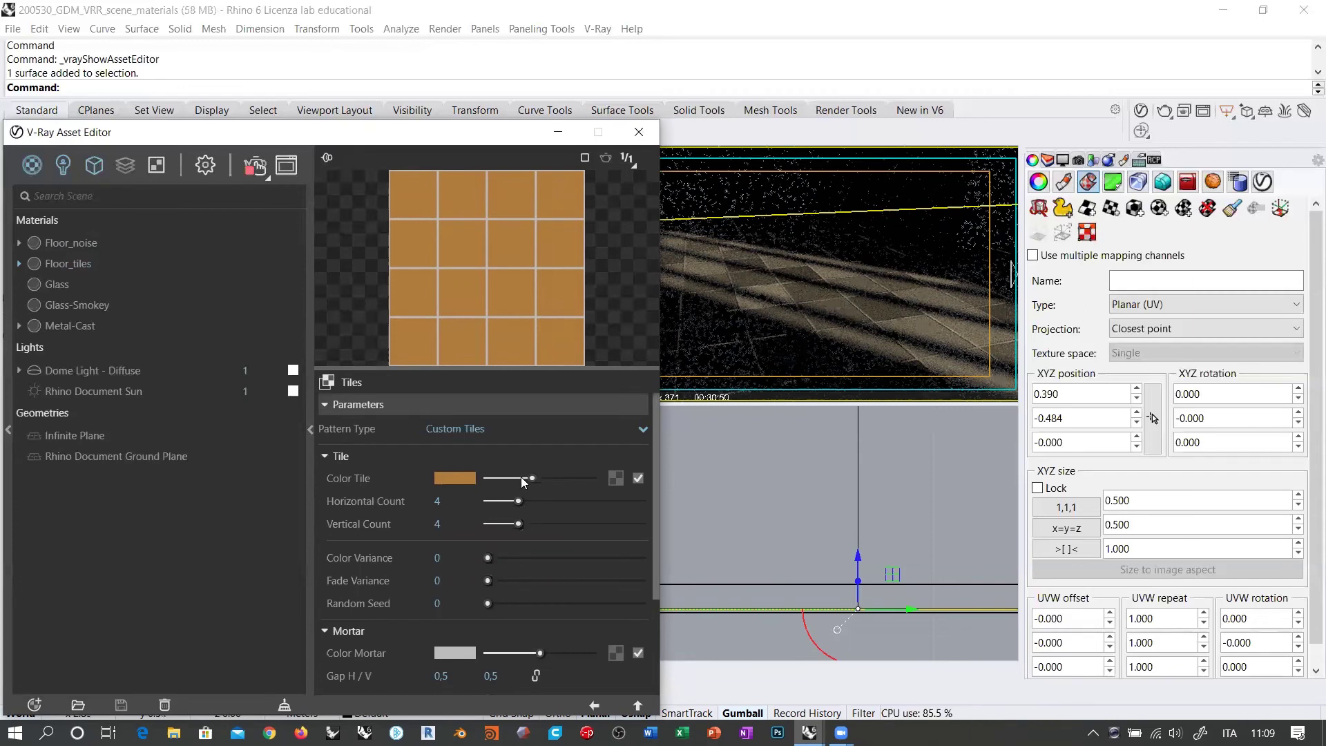
# Make the bump texture's tiles white and its mortar black, and return to the Floor_tiles material settings.
pyautogui.moveTo(531, 477); pyautogui.dragTo(623, 479)
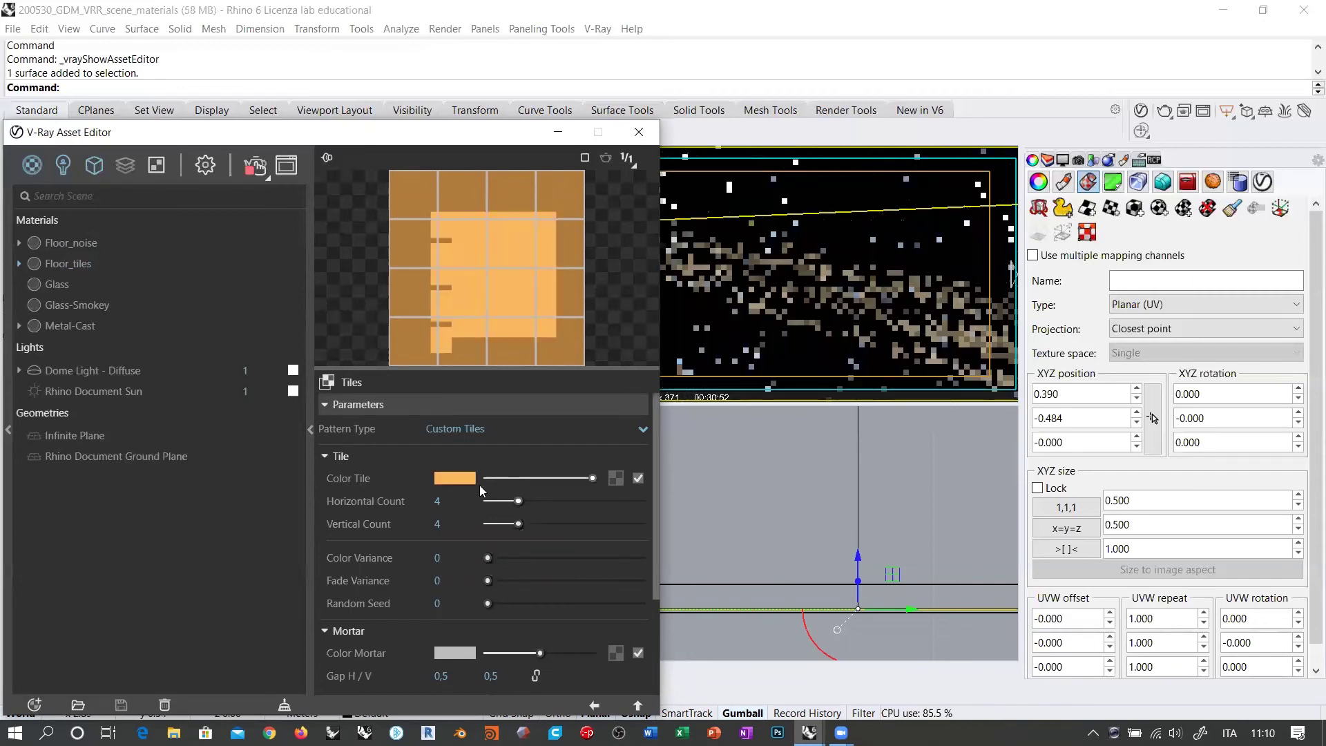
pyautogui.click(455, 478)
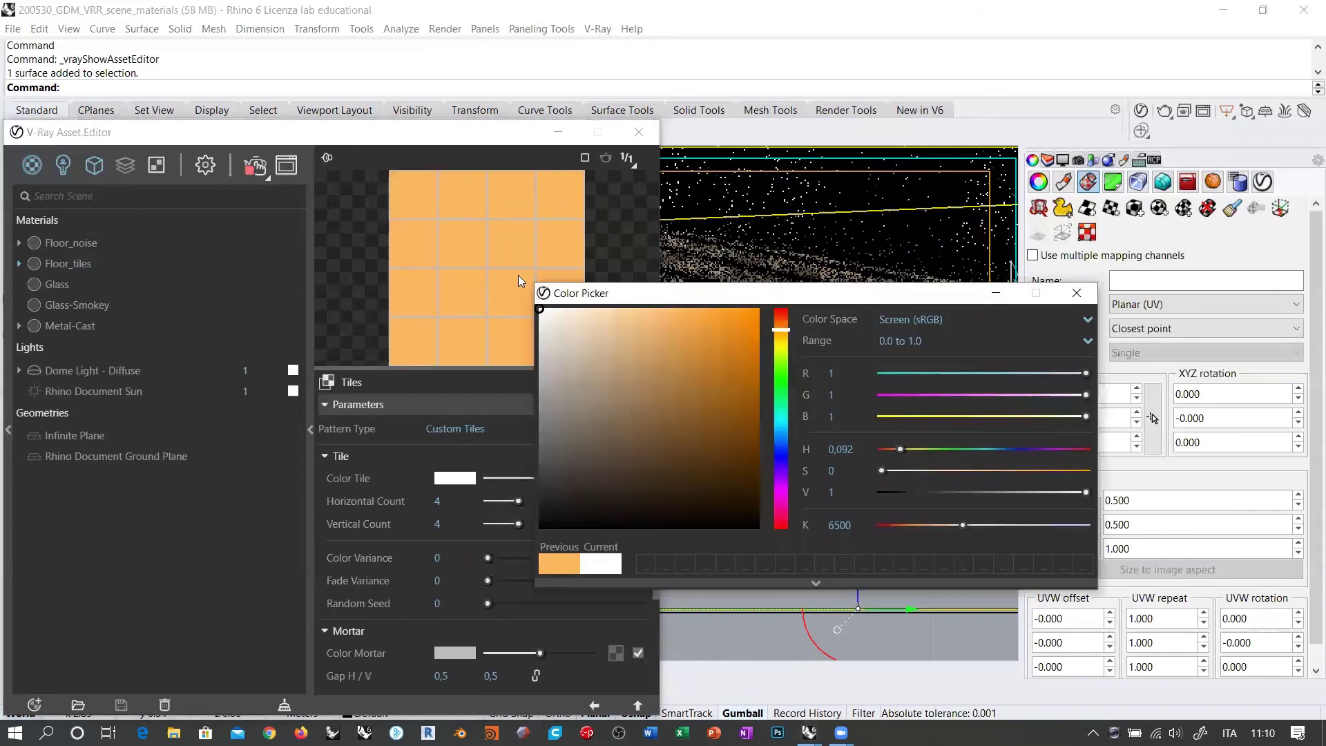
pyautogui.click(522, 264)
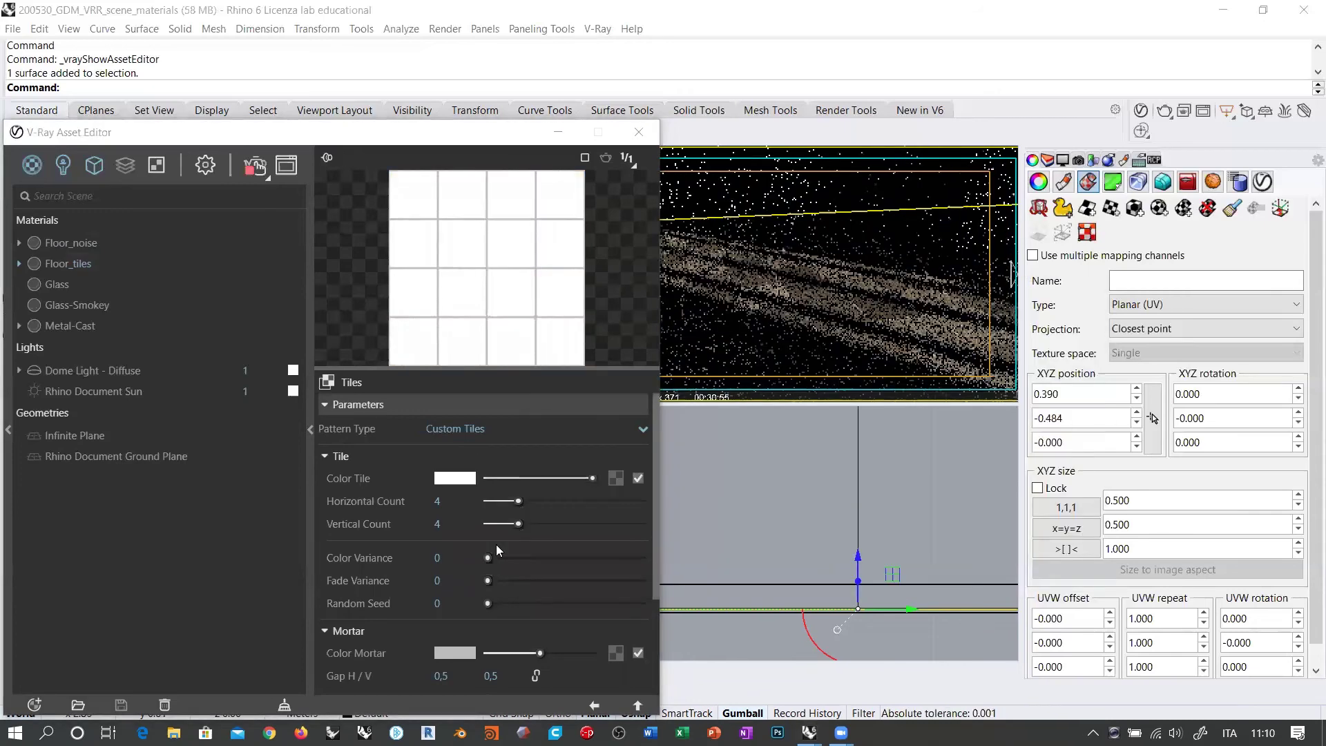
pyautogui.click(454, 653)
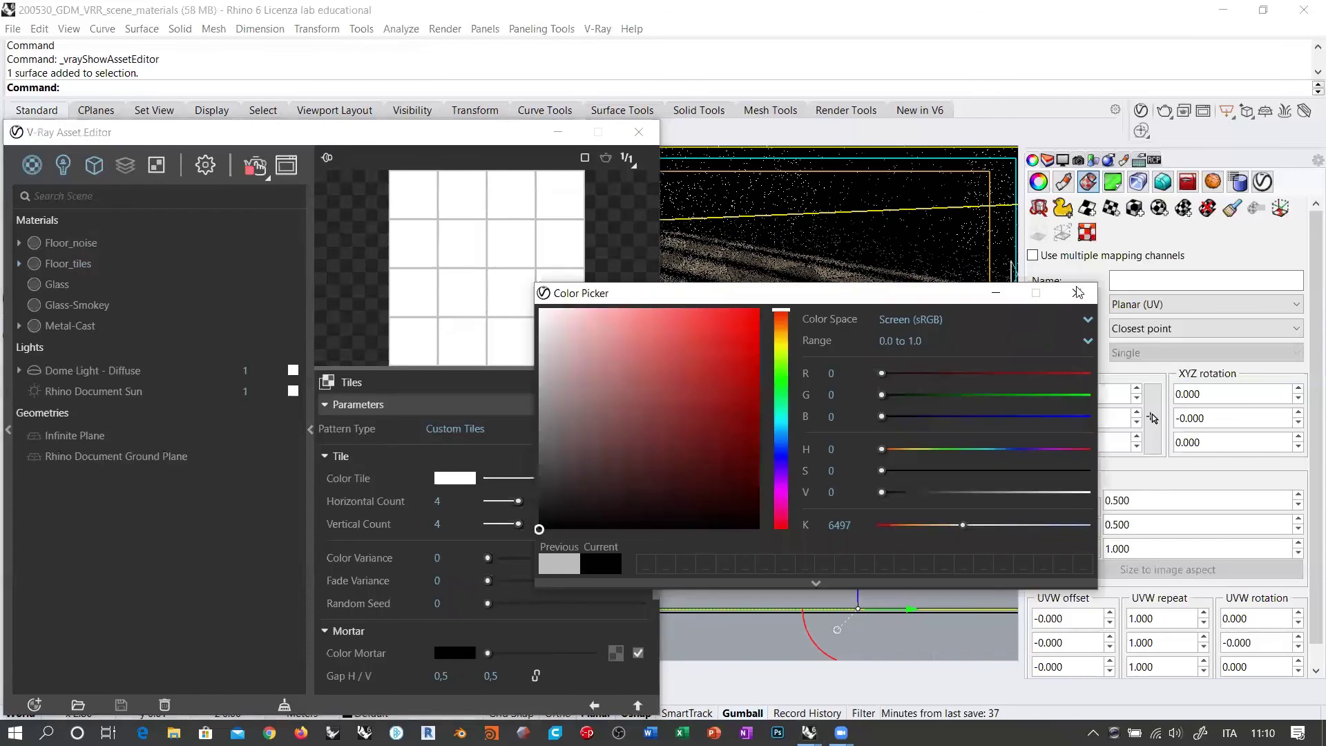
pyautogui.click(1078, 292)
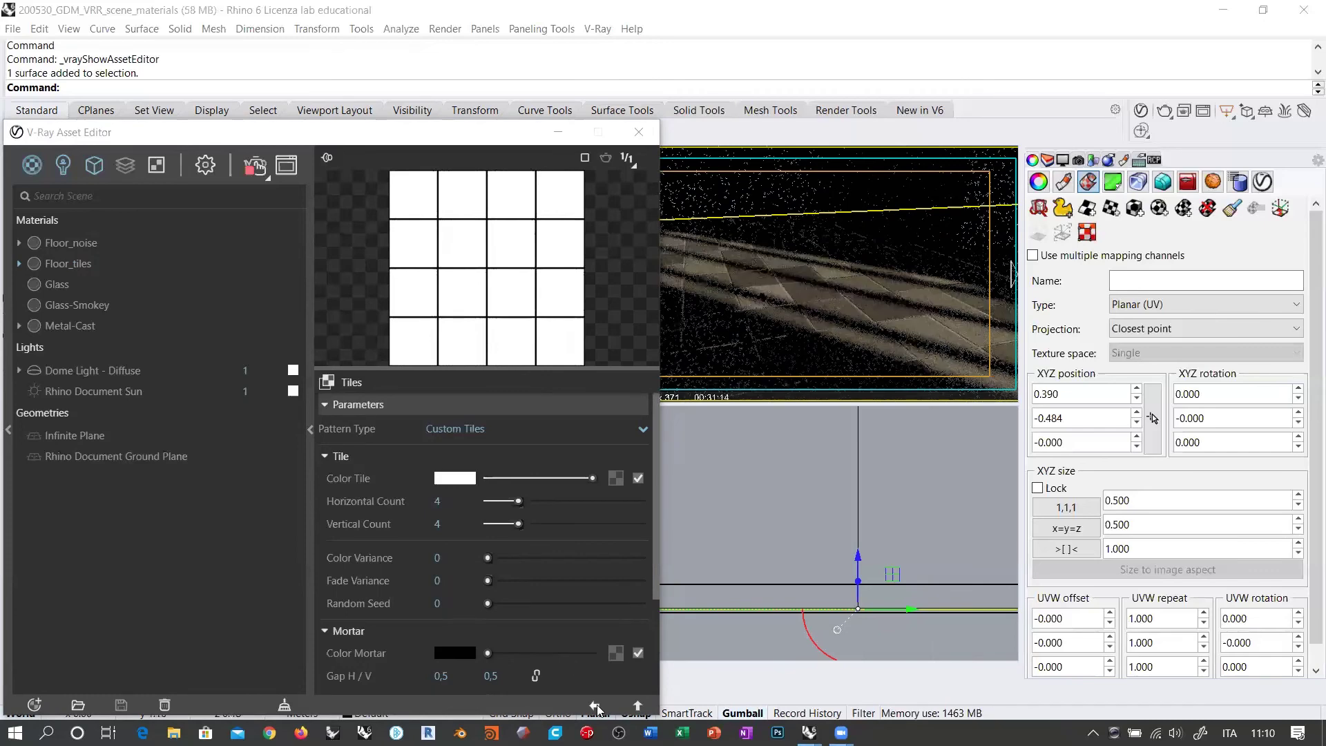
pyautogui.press('BackSpace')
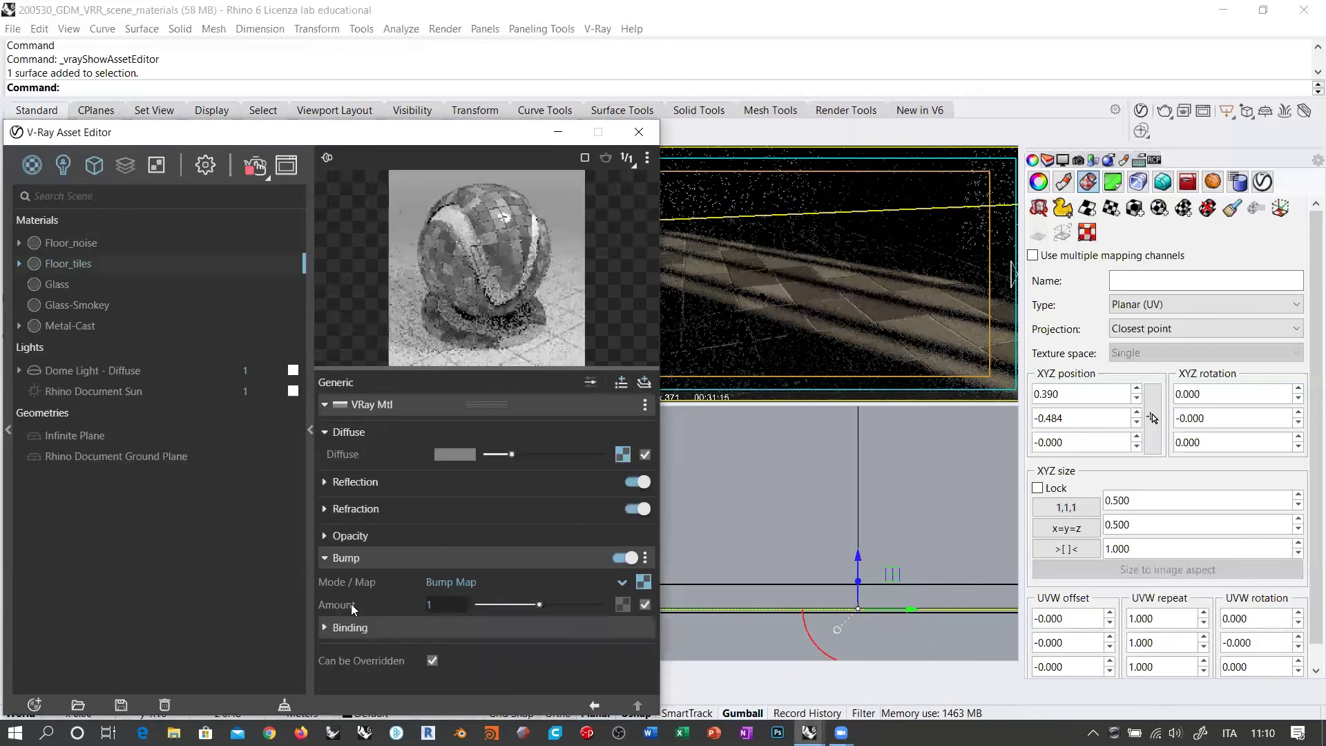
# Try bump amounts of 3, 0.3 and 10 on the Floor_tiles material.
pyautogui.write('3')
pyautogui.press('Return')
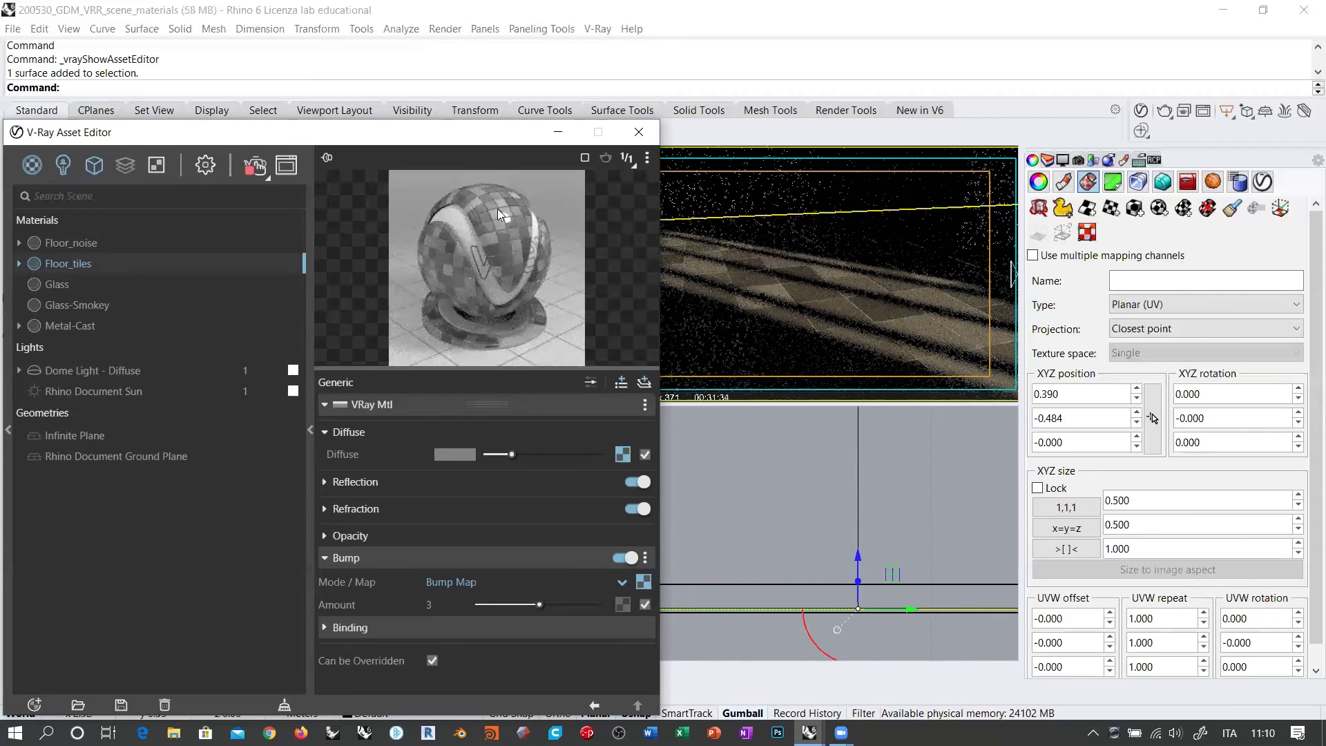
pyautogui.click(432, 604)
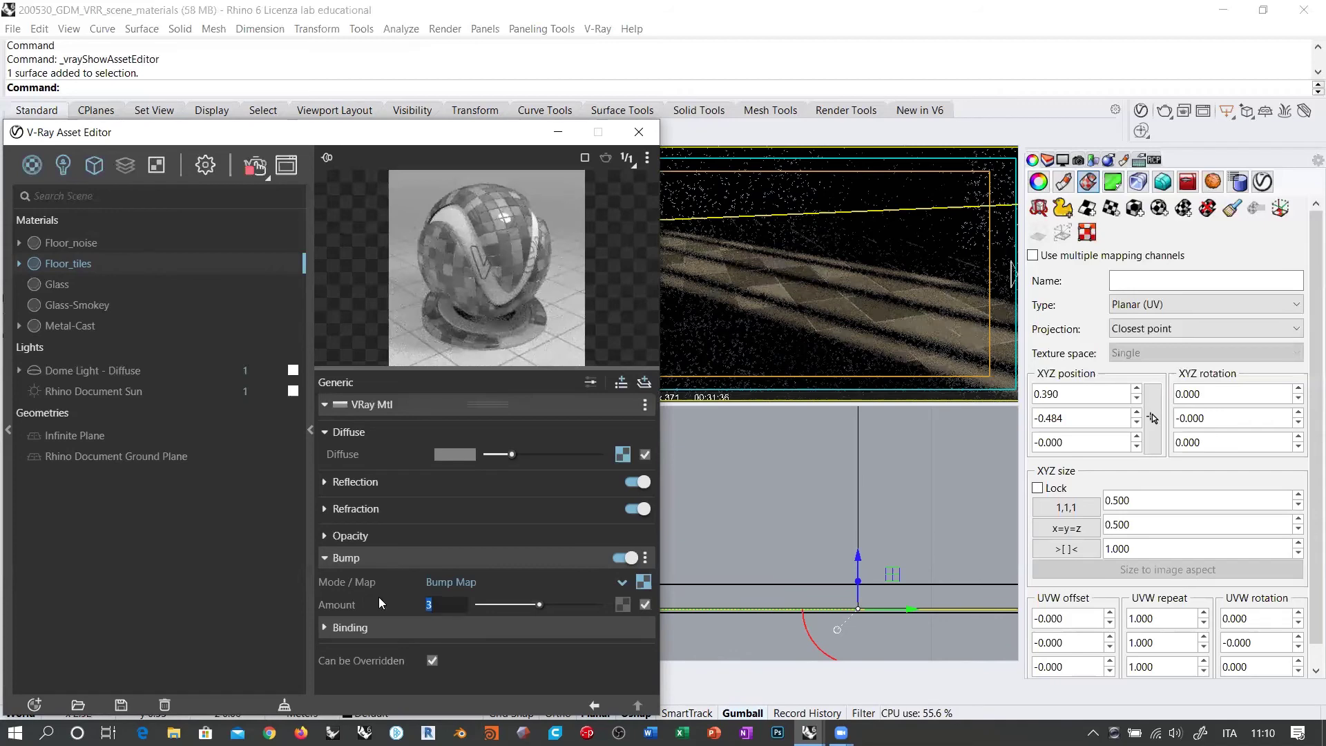
pyautogui.write('0,3')
pyautogui.press('Return')
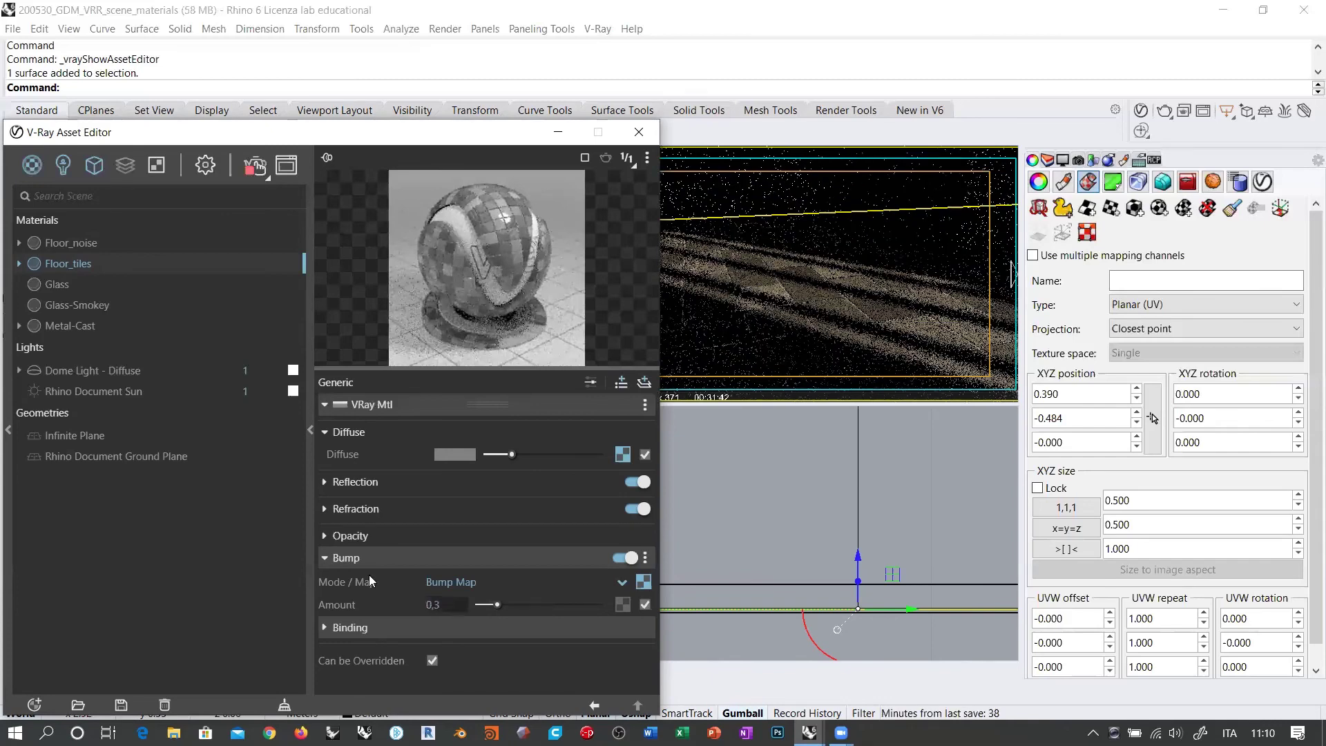
pyautogui.write('10')
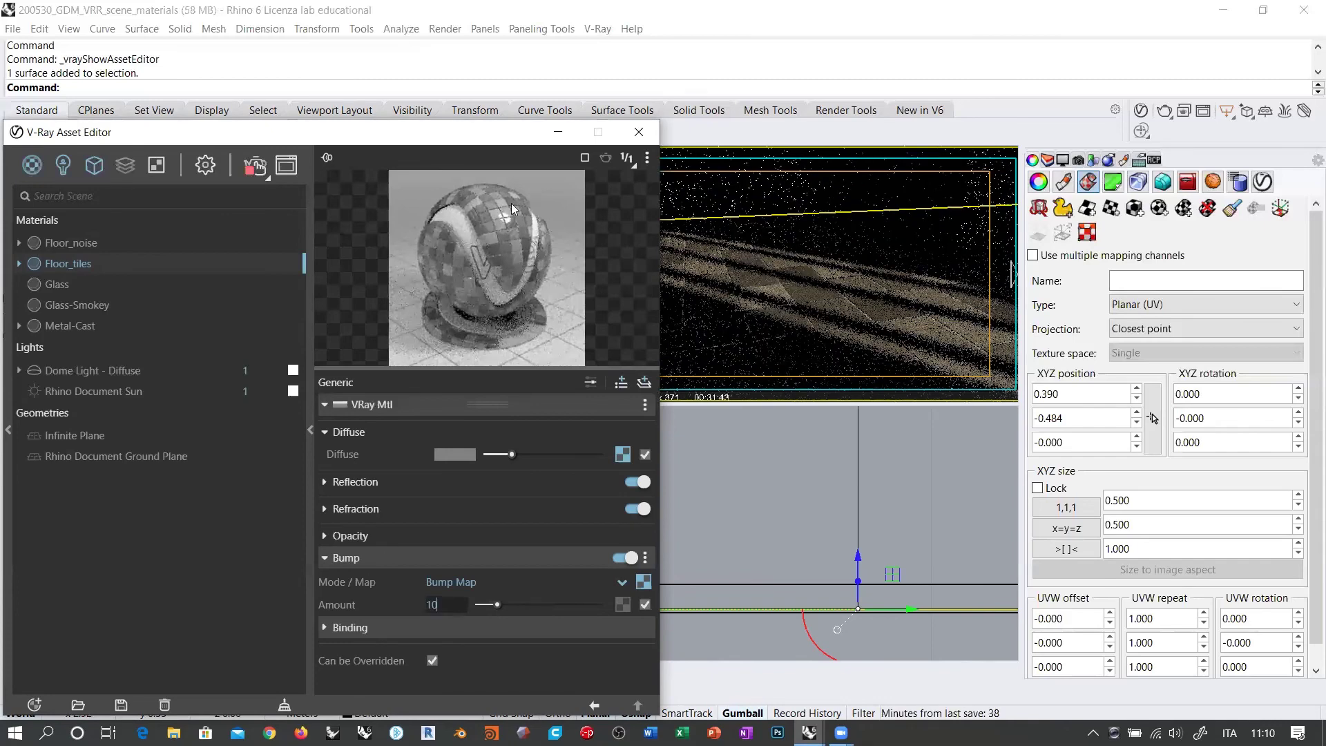
pyautogui.press('Return')
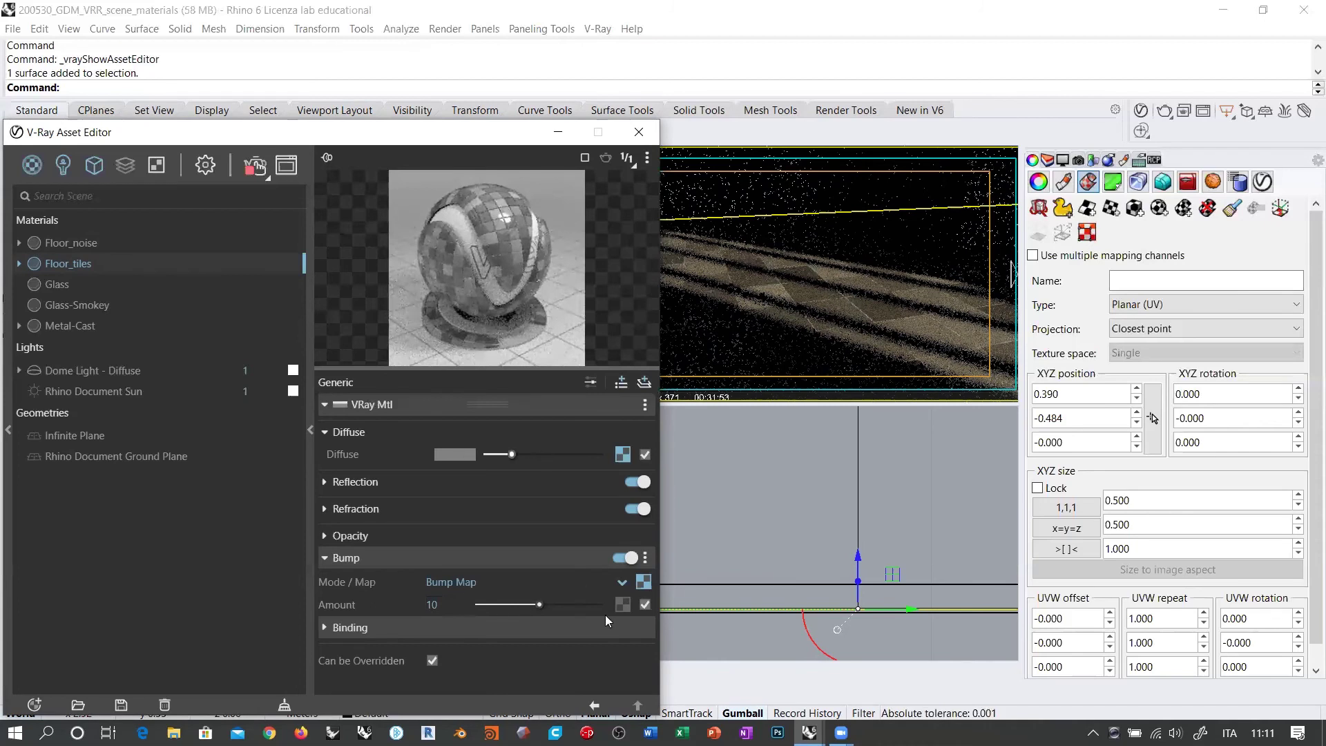
# Set the Floor_tiles bump amount to 5.
pyautogui.click(383, 601)
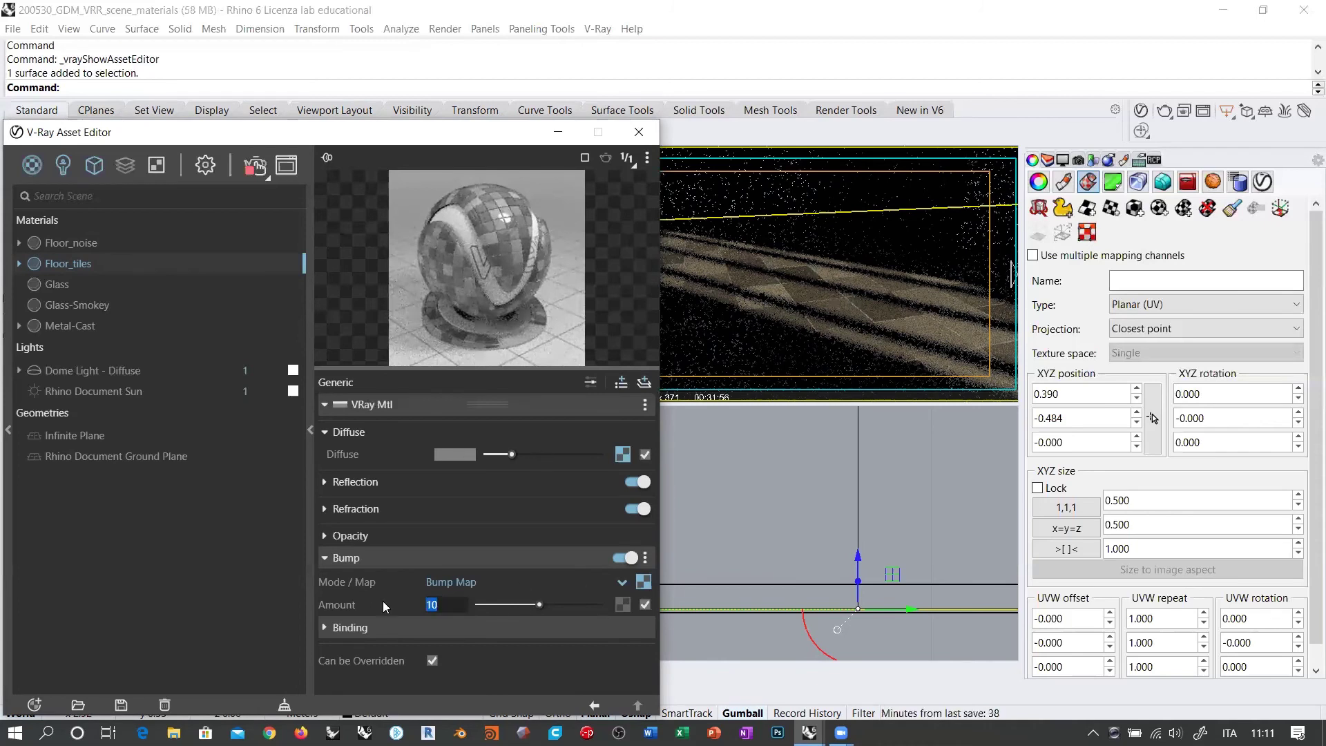
pyautogui.write('5')
pyautogui.press('Return')
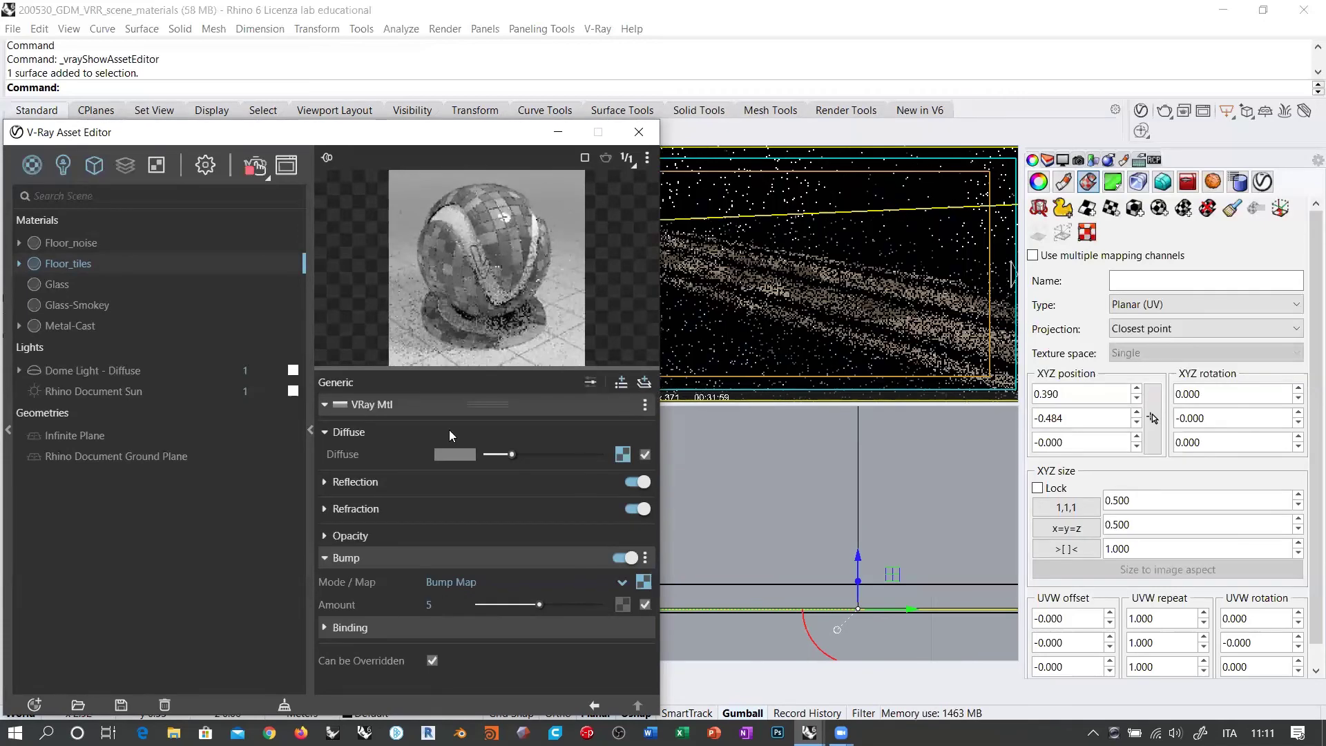
# Try a Color Variance of 5.6 on the bump Tiles texture, reset it to 0 and return to the material settings.
pyautogui.click(454, 453)
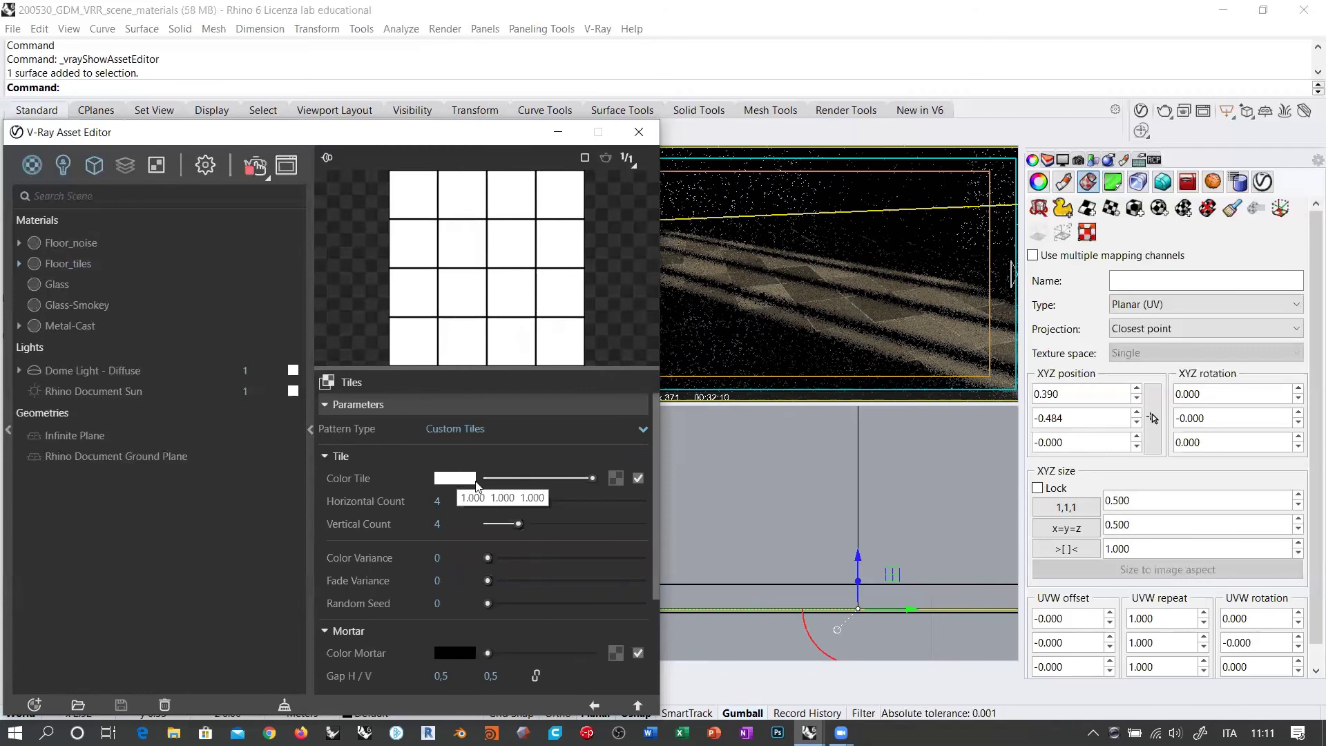
pyautogui.moveTo(488, 559); pyautogui.dragTo(567, 560)
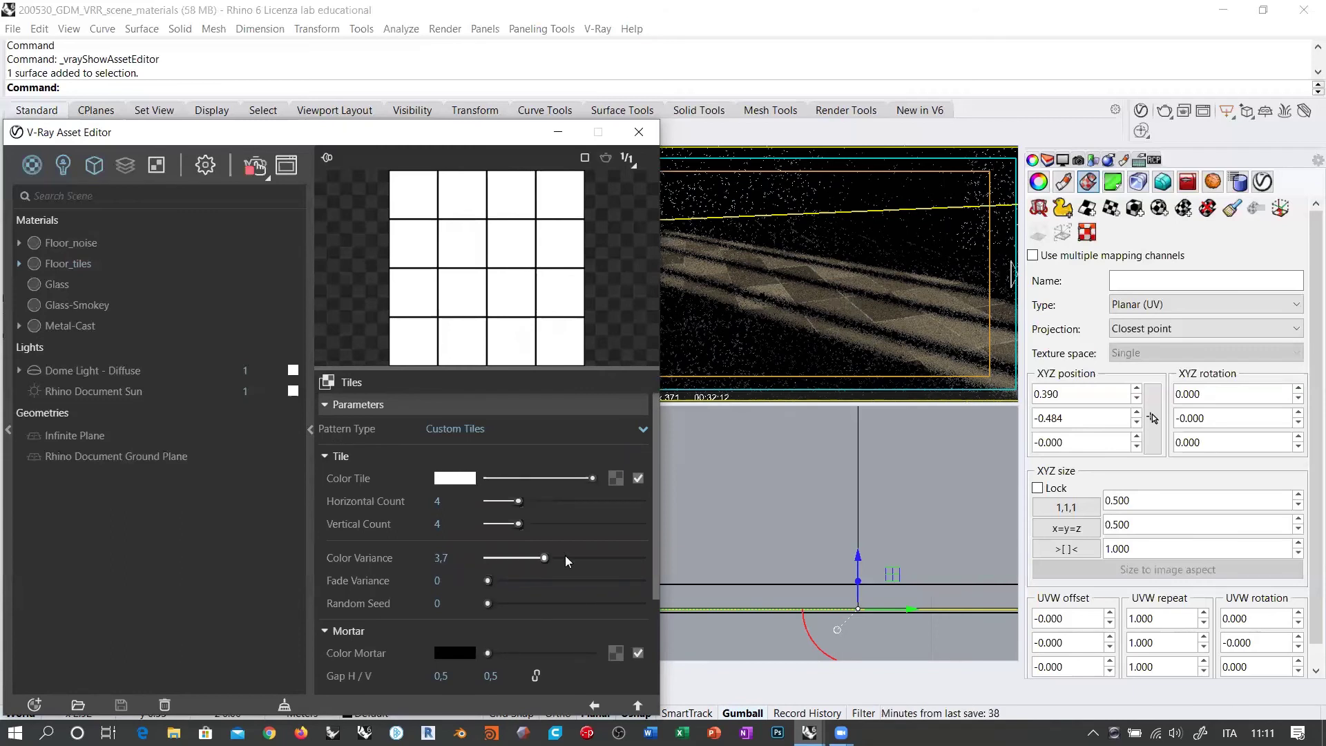
pyautogui.click(574, 563)
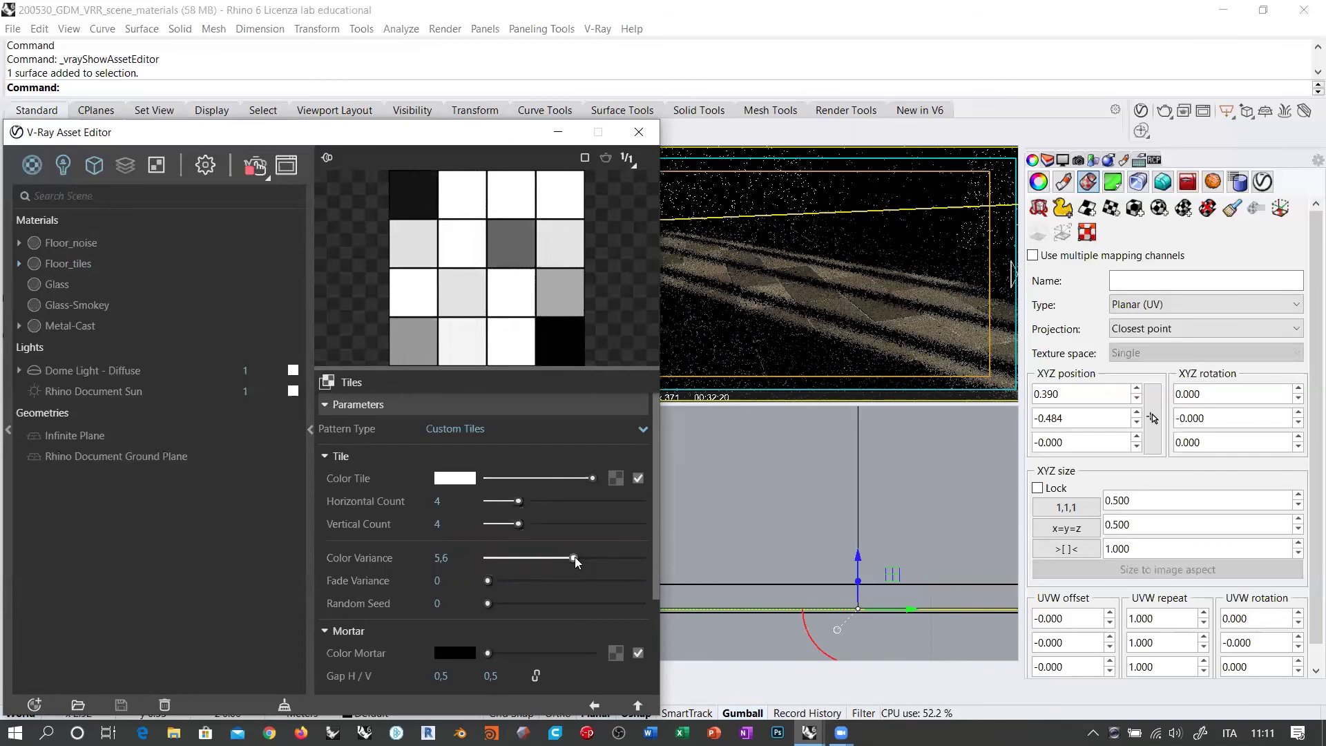
pyautogui.click(398, 557)
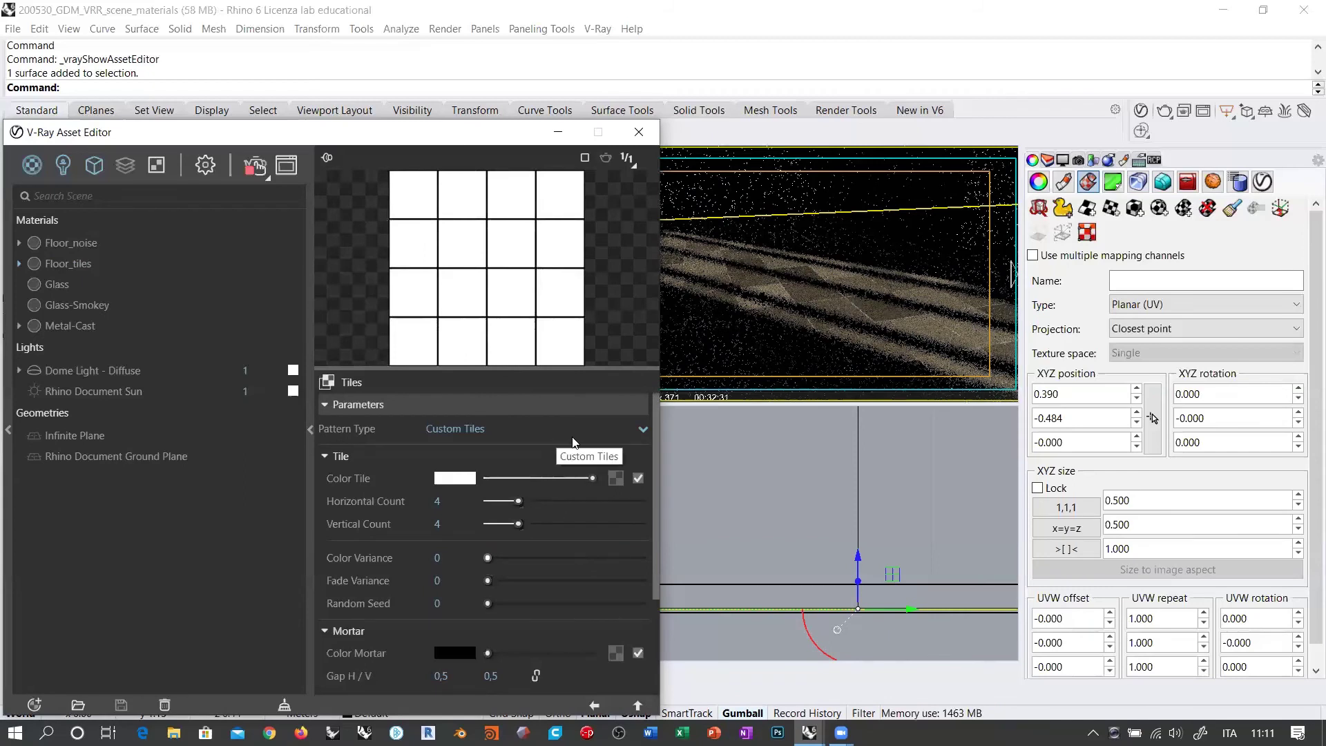
pyautogui.press('BackSpace')
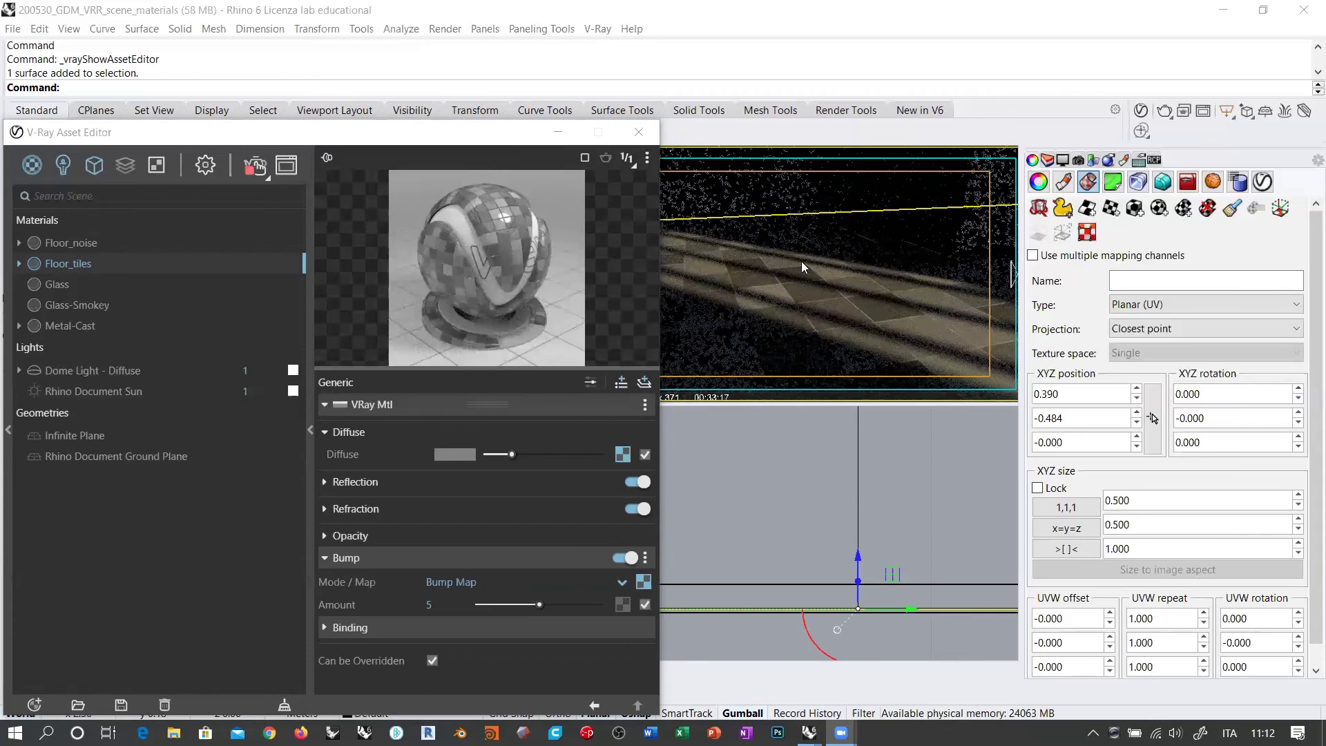
# Frame the whole room floor in the Top view and close the V-Ray Asset Editor.
pyautogui.moveTo(491, 132); pyautogui.dragTo(548, 209)
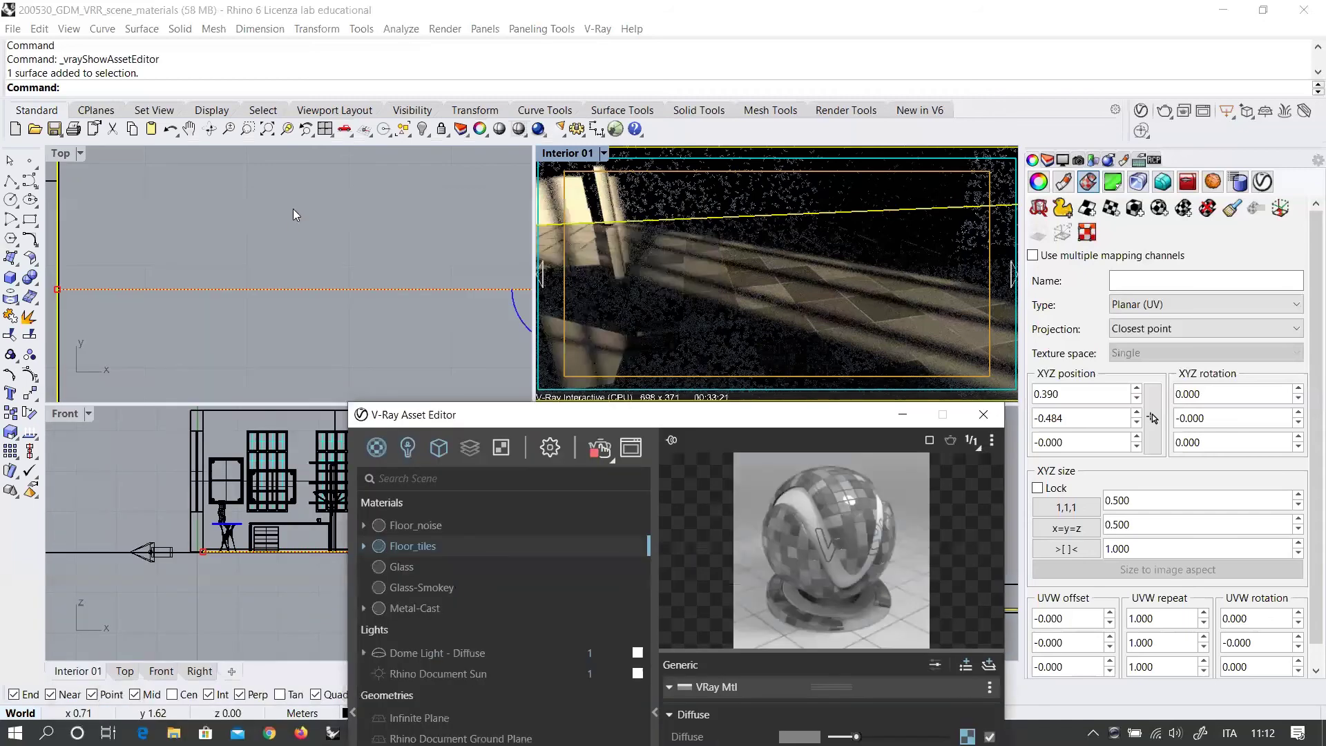
pyautogui.scroll(1, 249, 169)
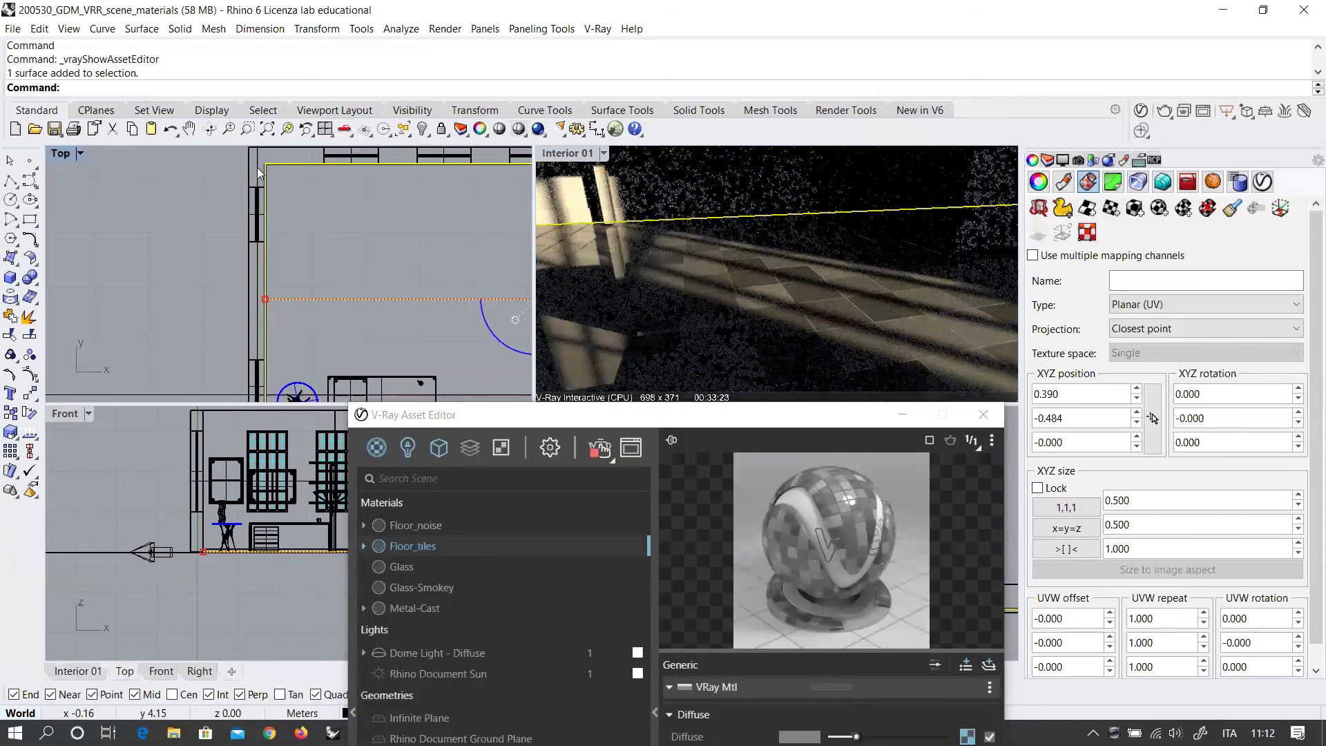
pyautogui.moveTo(232, 277); pyautogui.dragTo(82, 280, button='right')
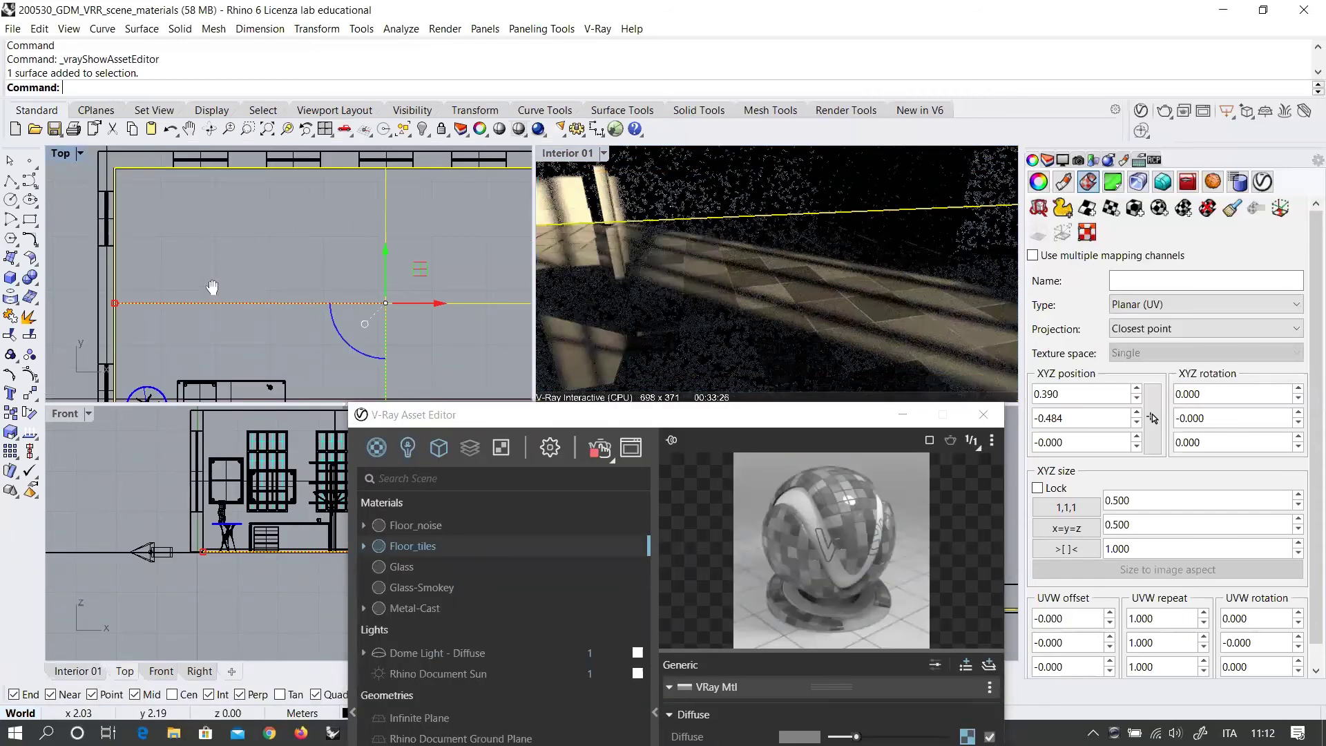
pyautogui.scroll(-2, 84, 238)
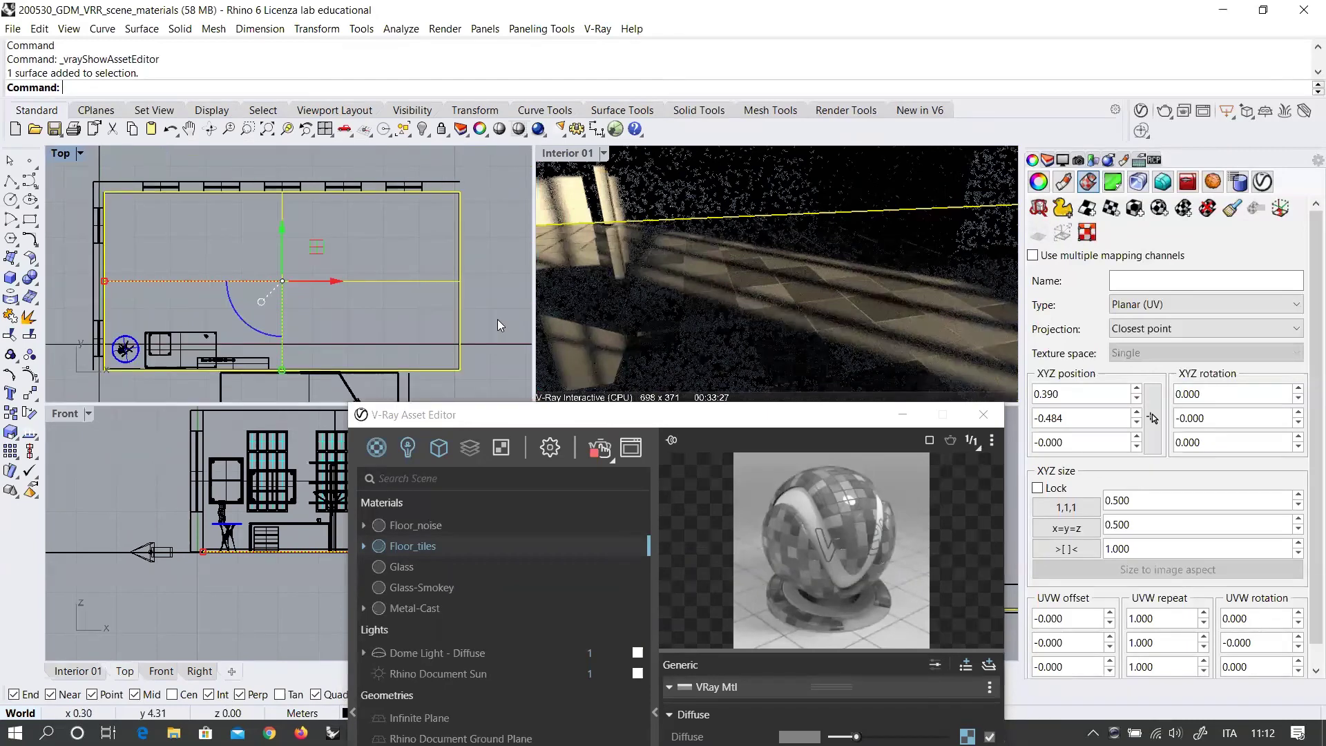
pyautogui.click(545, 424)
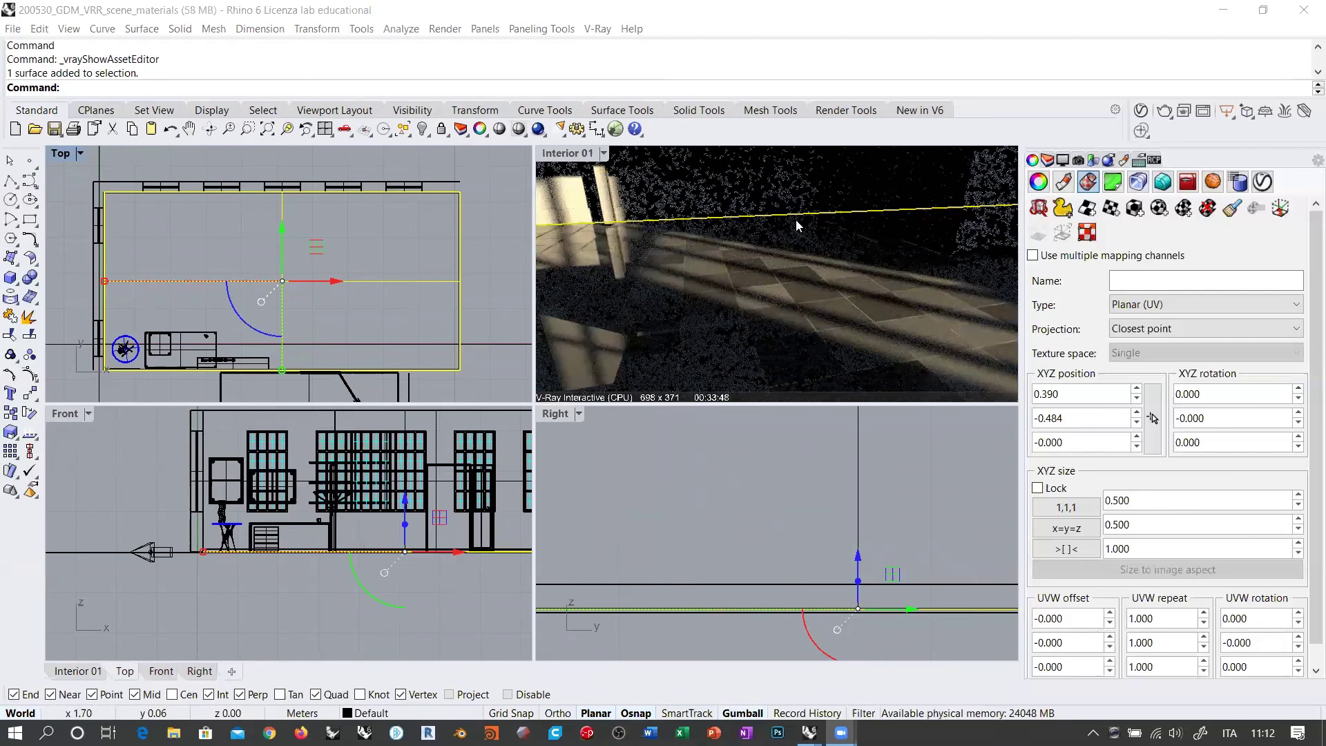
pyautogui.click(512, 130)
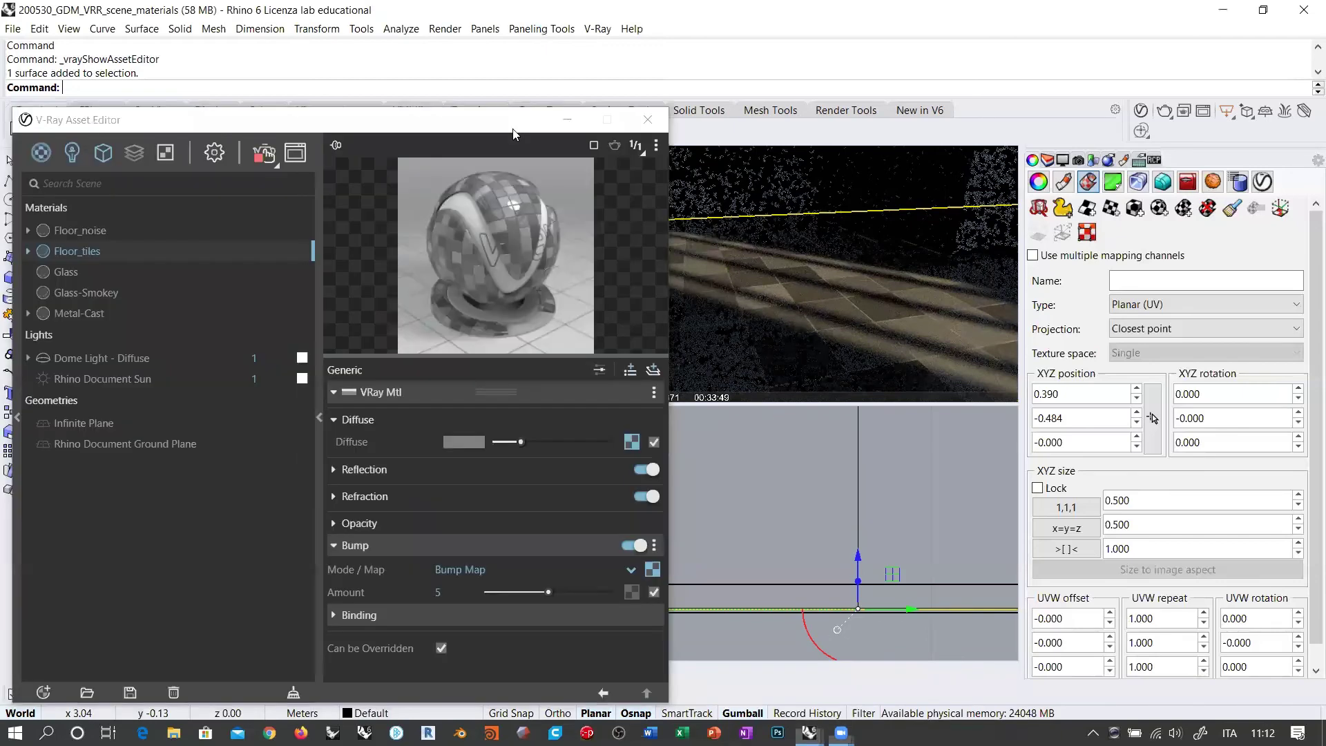
pyautogui.moveTo(304, 123); pyautogui.dragTo(304, 200)
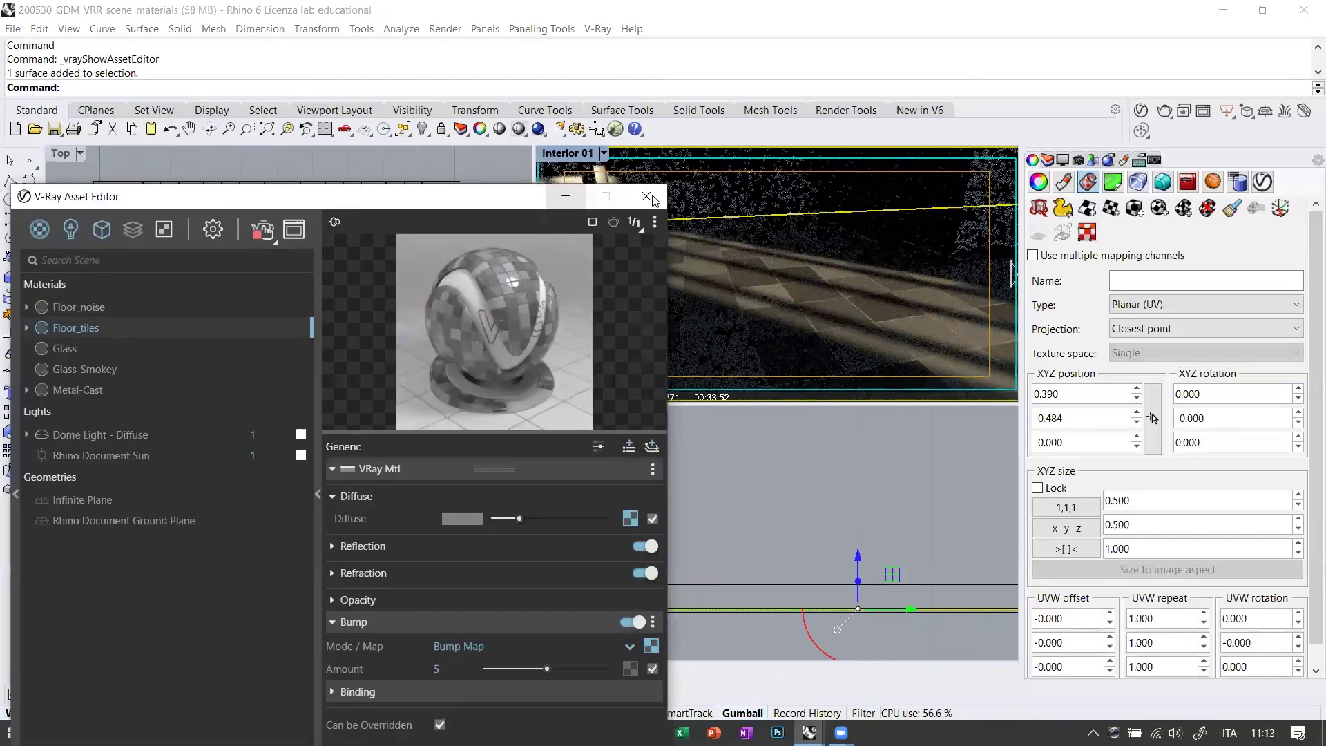
pyautogui.click(648, 197)
pyautogui.moveTo(311, 254); pyautogui.dragTo(305, 261, button='right')
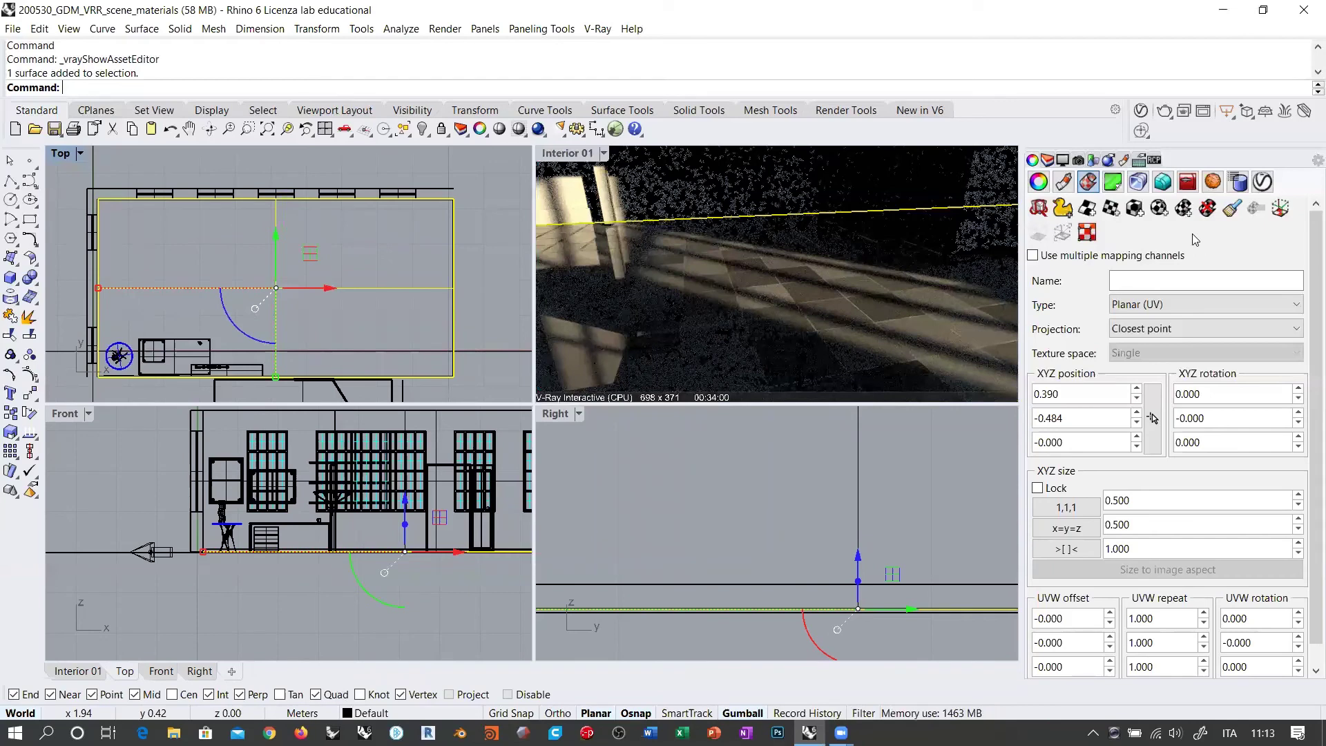
# Show the floor's mapping widget and try rotating its planar texture mapping by -45° about Z.
pyautogui.click(1281, 208)
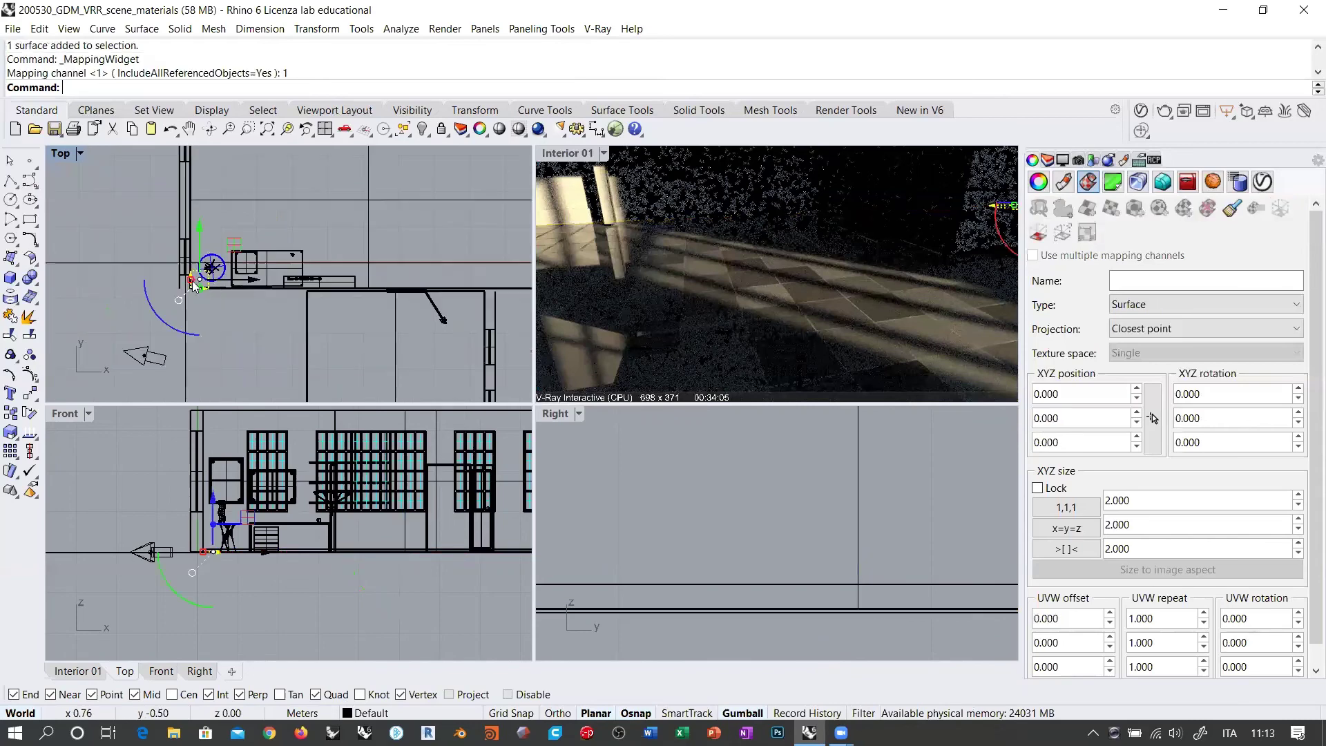
pyautogui.scroll(3, 194, 287)
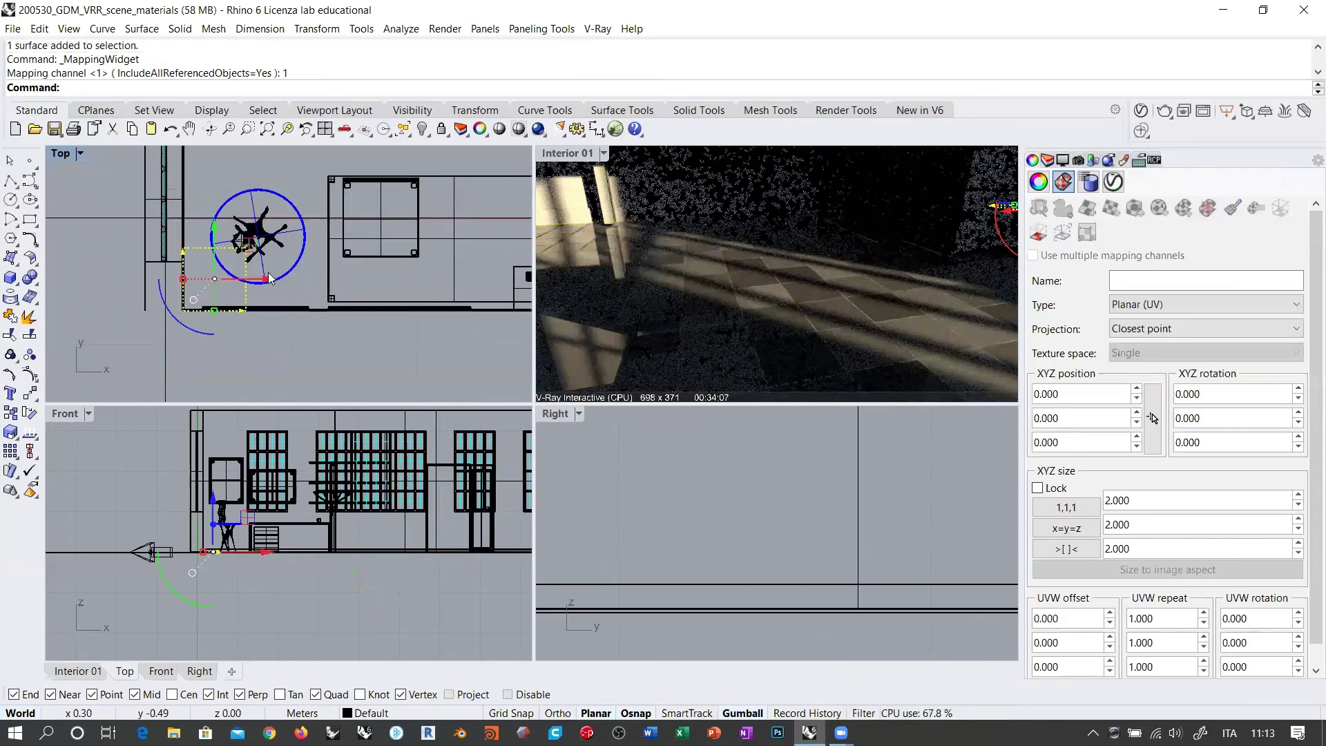
pyautogui.scroll(2, 268, 278)
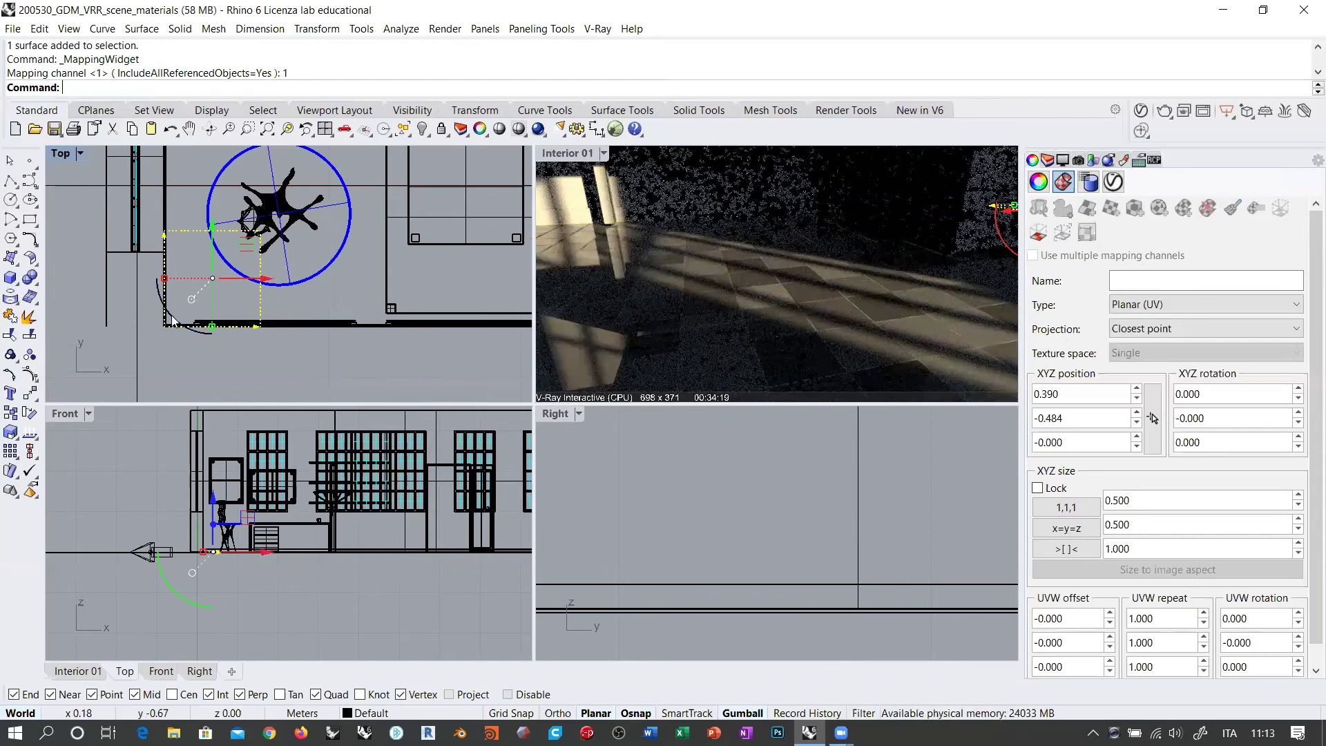
pyautogui.moveTo(173, 320); pyautogui.dragTo(173, 318)
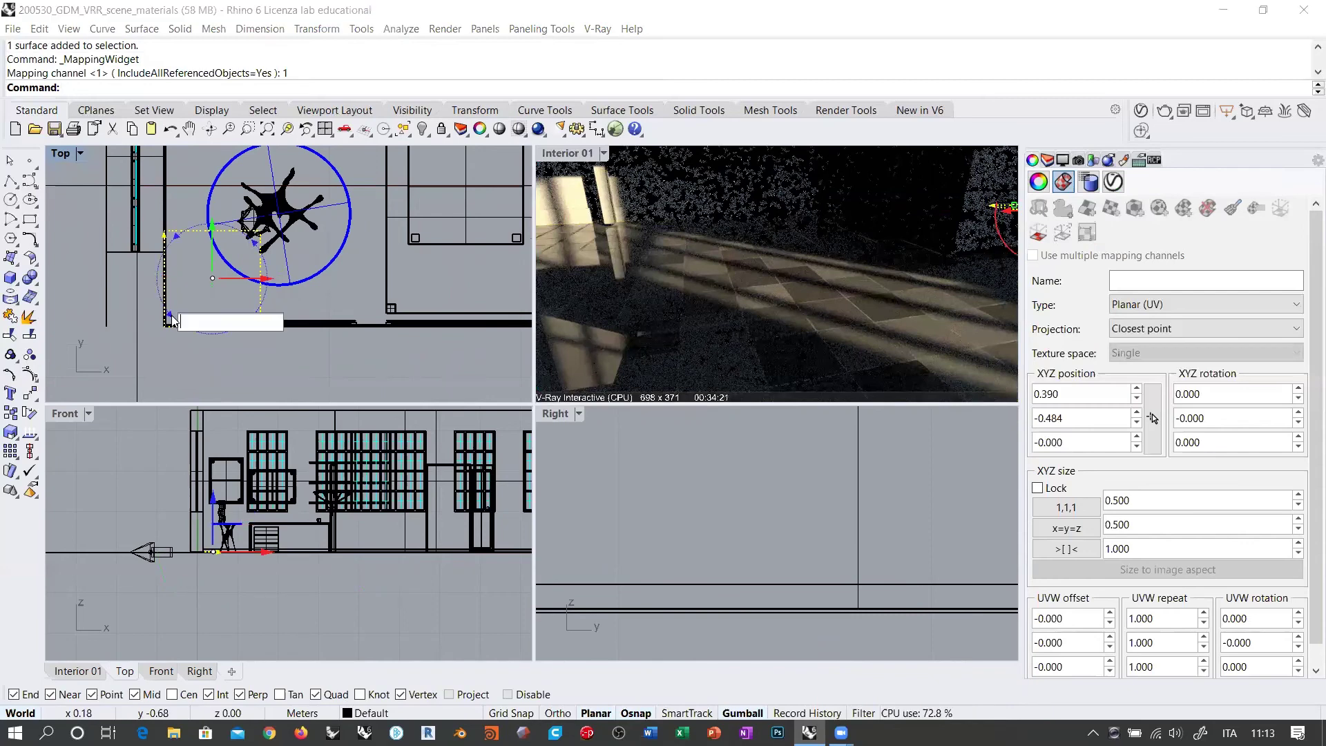
pyautogui.click(172, 320)
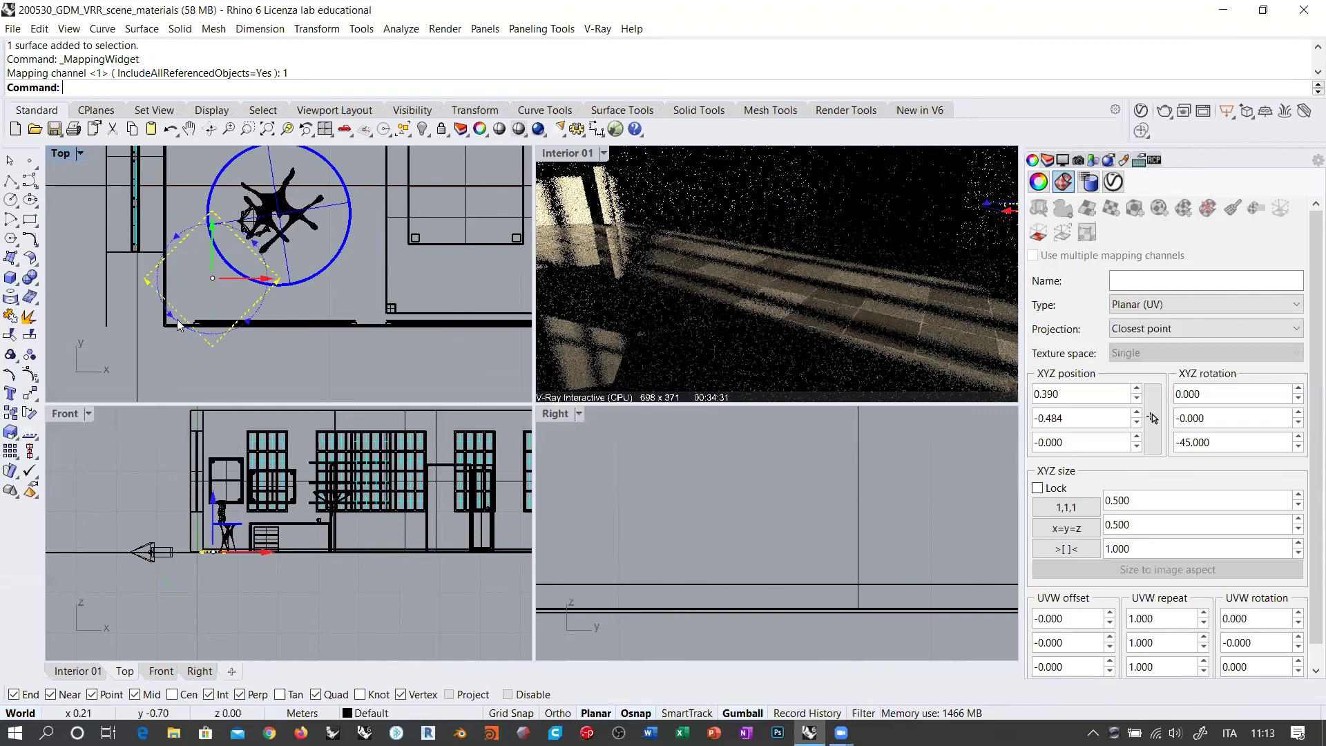
# Return the floor mapping's Z rotation to 0 and deselect the mapping widget.
pyautogui.click(177, 325)
pyautogui.write('-')
pyautogui.press('Escape')
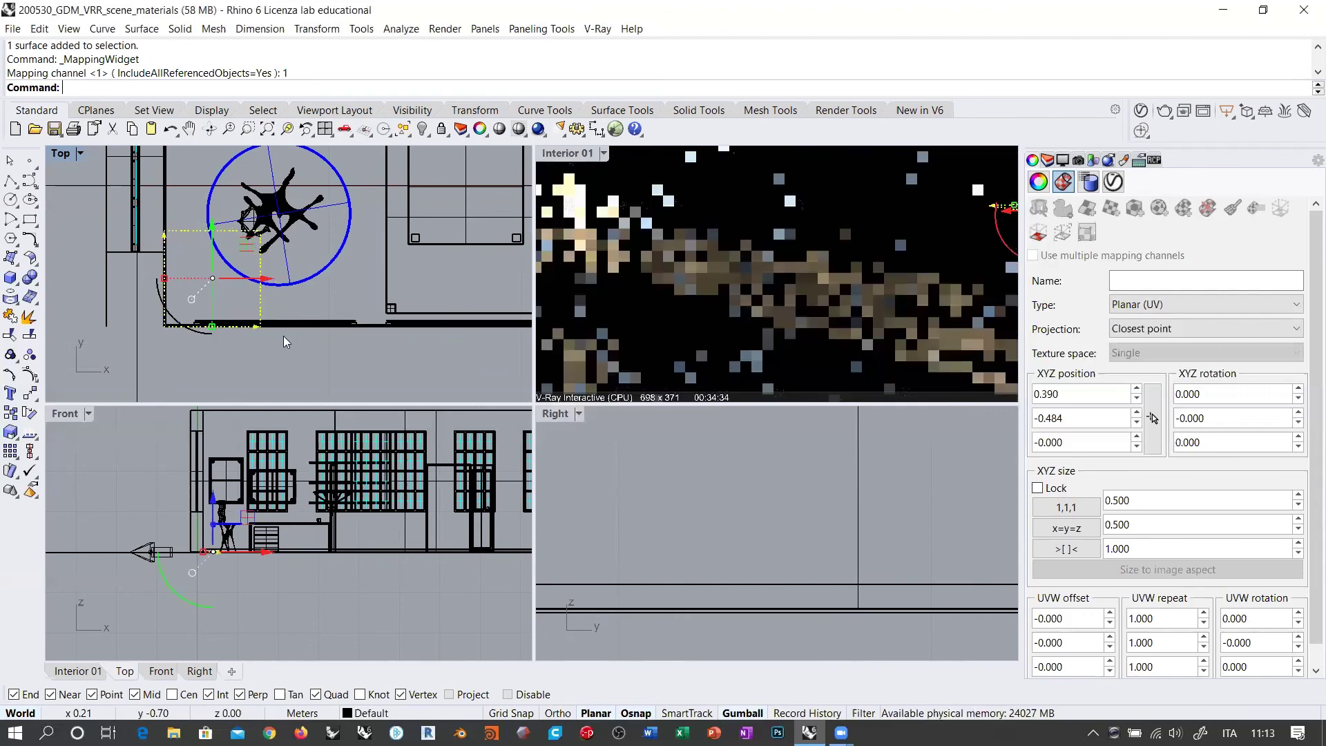
pyautogui.click(290, 360)
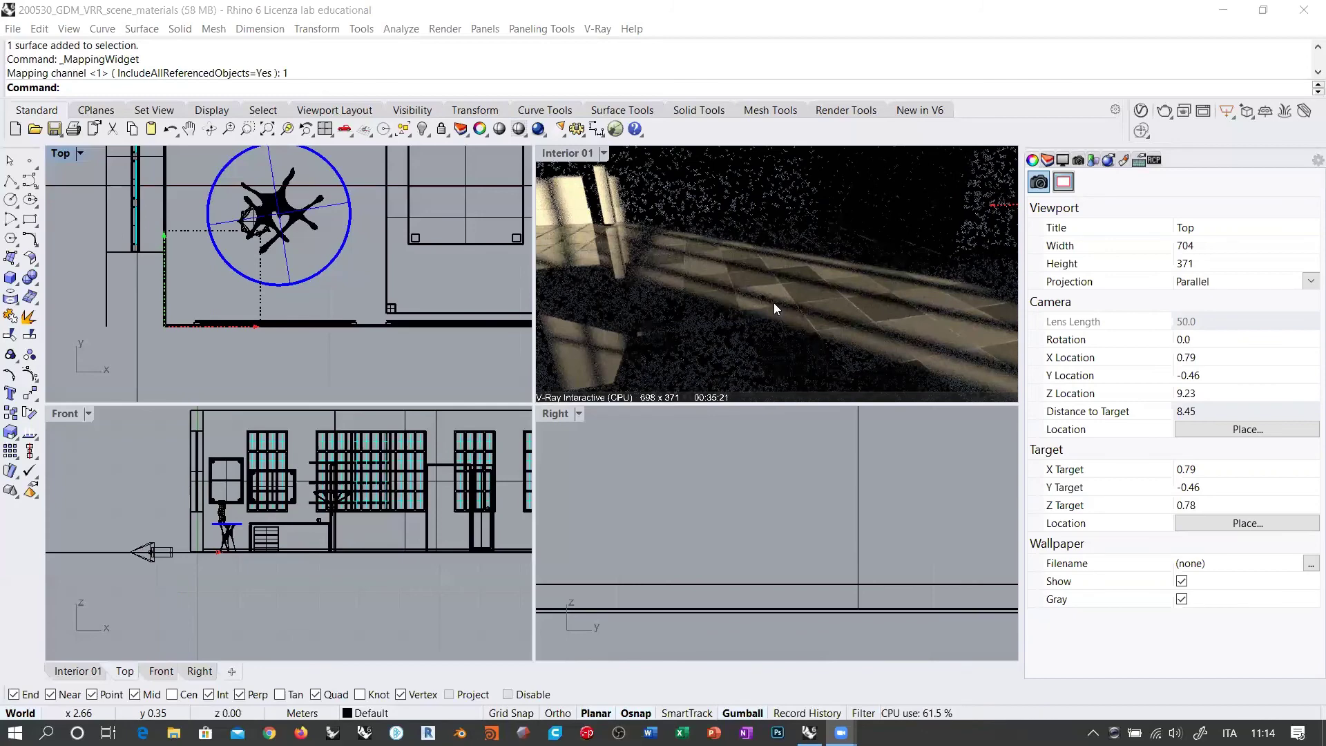
# Examine the room and the light falling on its surfaces from several angles in the Interior 01 interactive render.
pyautogui.keyDown('shift'); pyautogui.moveTo(733, 288); pyautogui.dragTo(755, 299, button='right'); pyautogui.keyUp('shift')
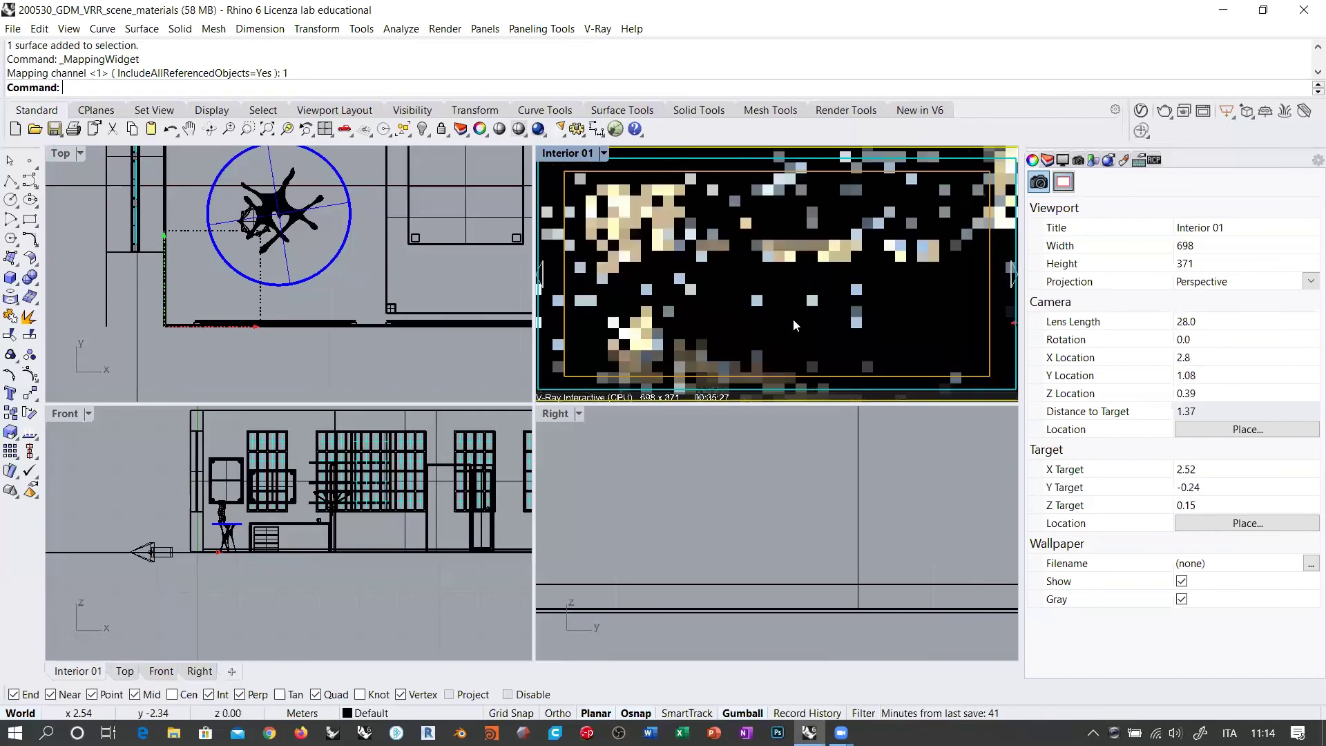
pyautogui.scroll(2, 751, 244)
pyautogui.keyDown('shift'); pyautogui.moveTo(751, 245); pyautogui.dragTo(759, 274, button='right'); pyautogui.keyUp('shift')
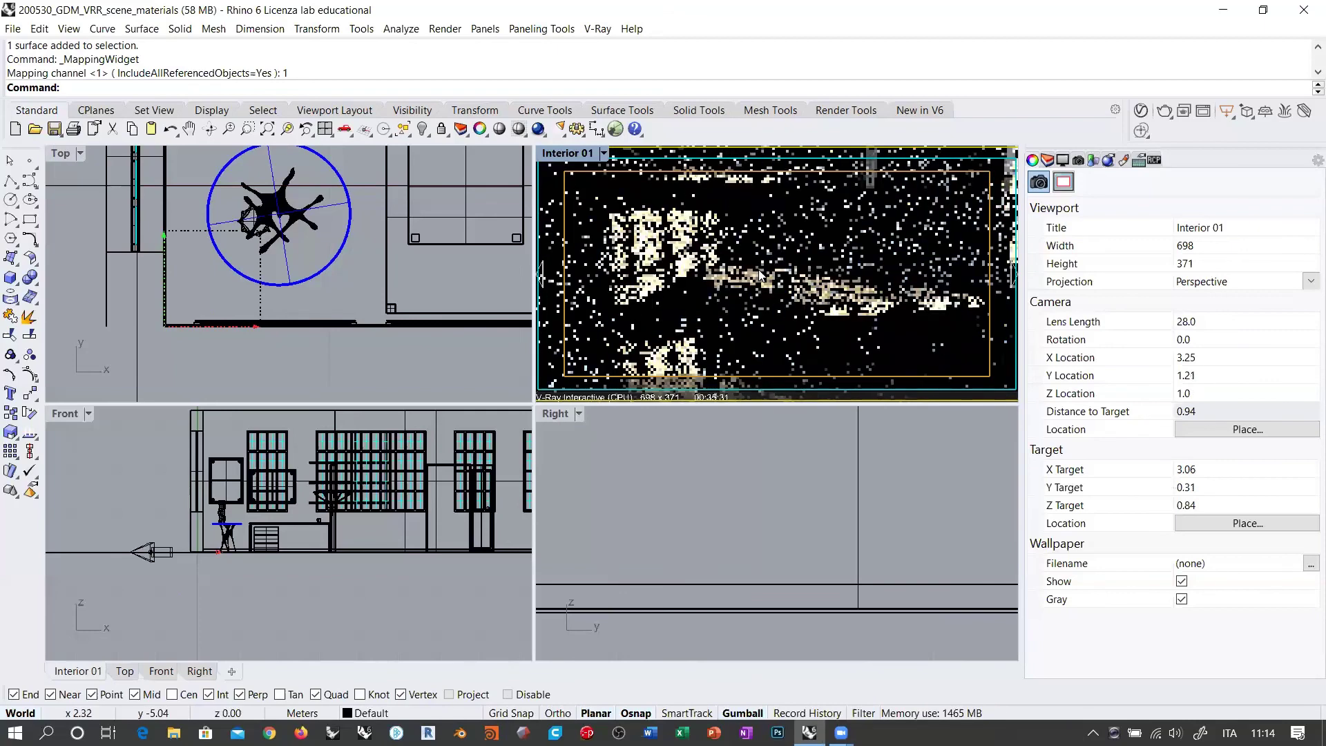
pyautogui.scroll(-2, 760, 274)
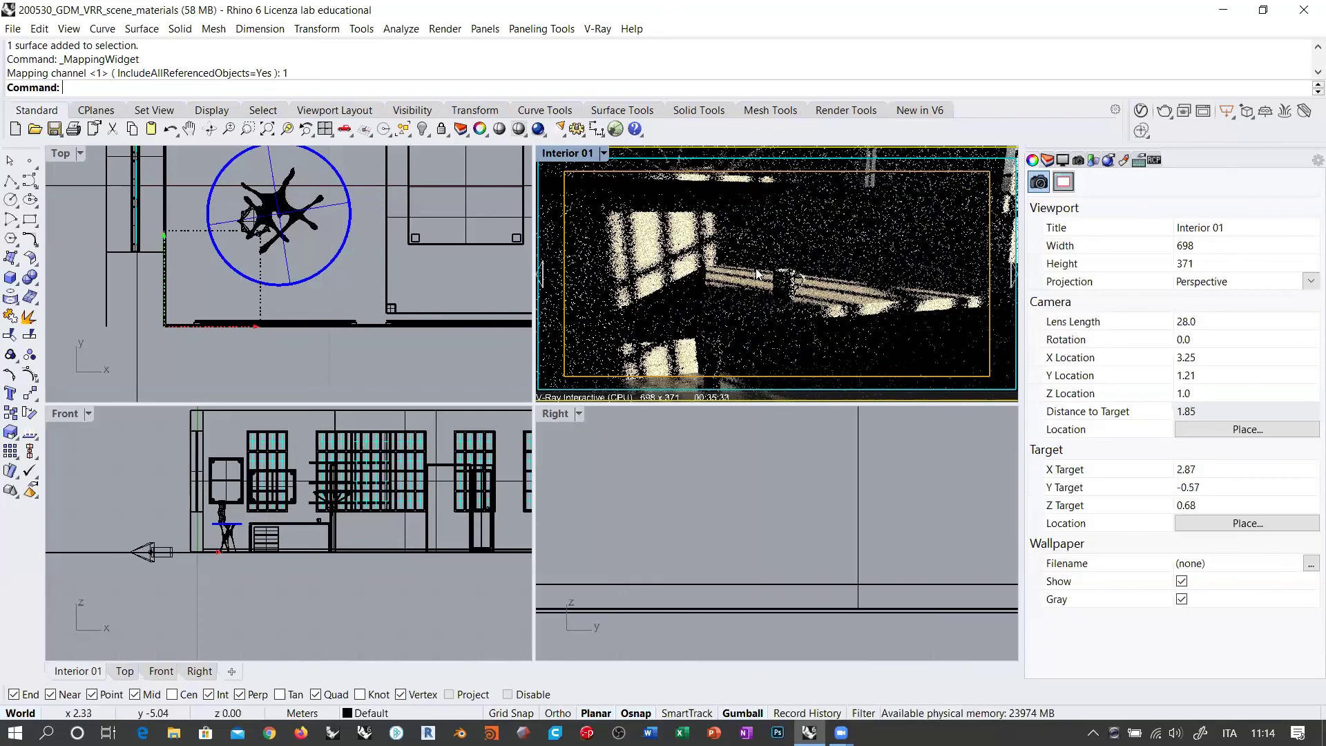
pyautogui.keyDown('shift'); pyautogui.moveTo(758, 265); pyautogui.dragTo(767, 275, button='right'); pyautogui.keyUp('shift')
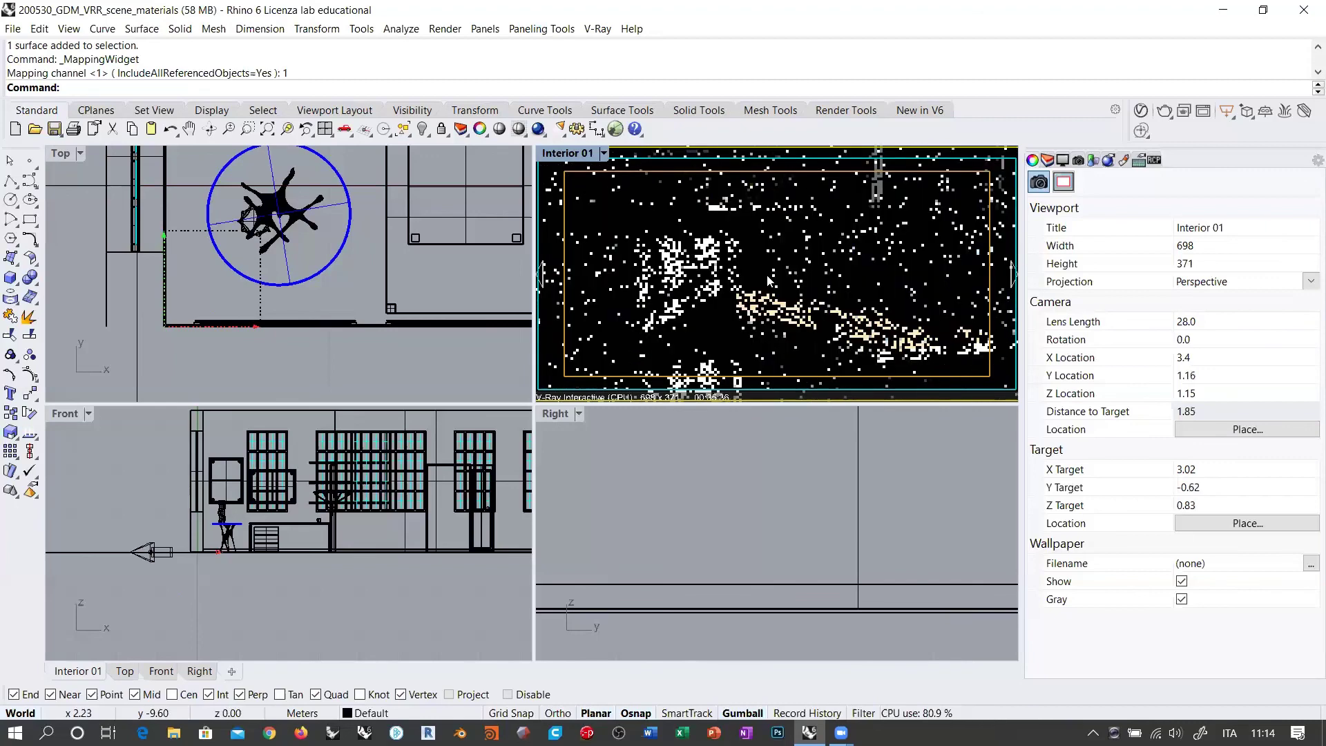
pyautogui.scroll(3, 716, 216)
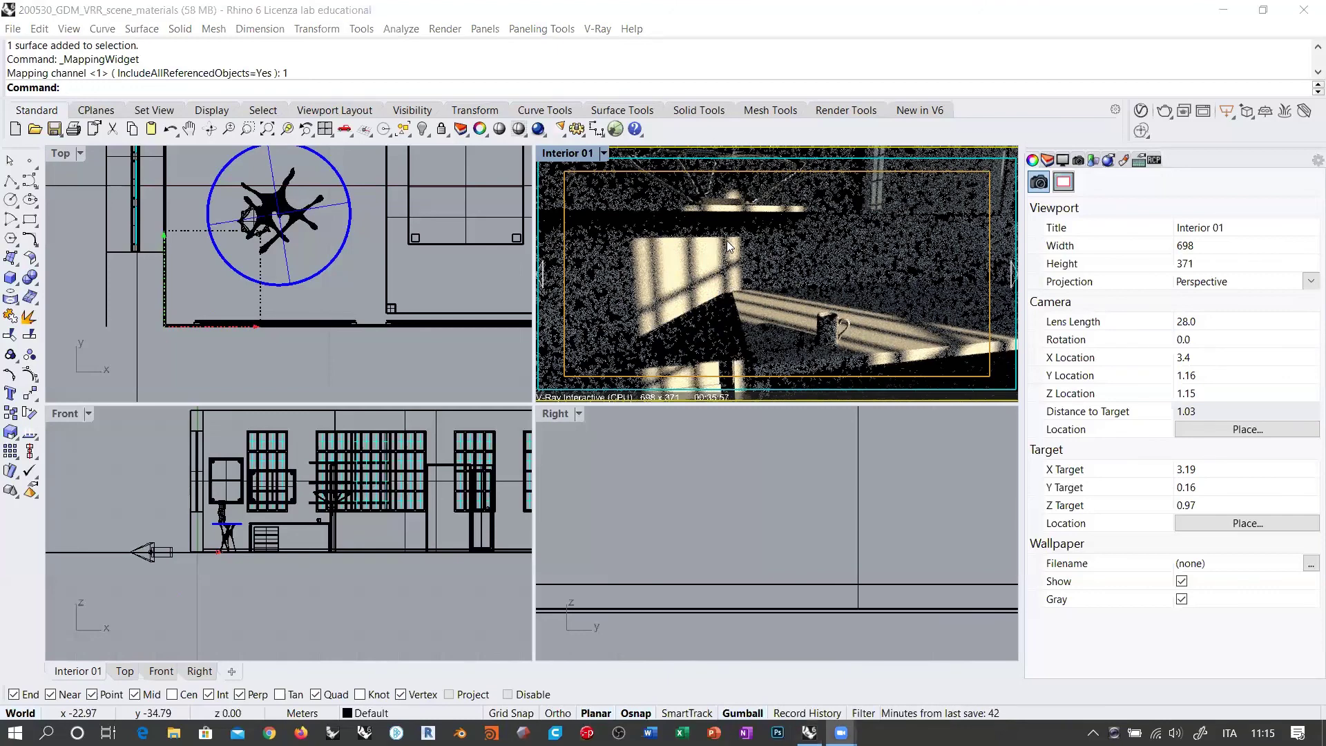
pyautogui.click(772, 258)
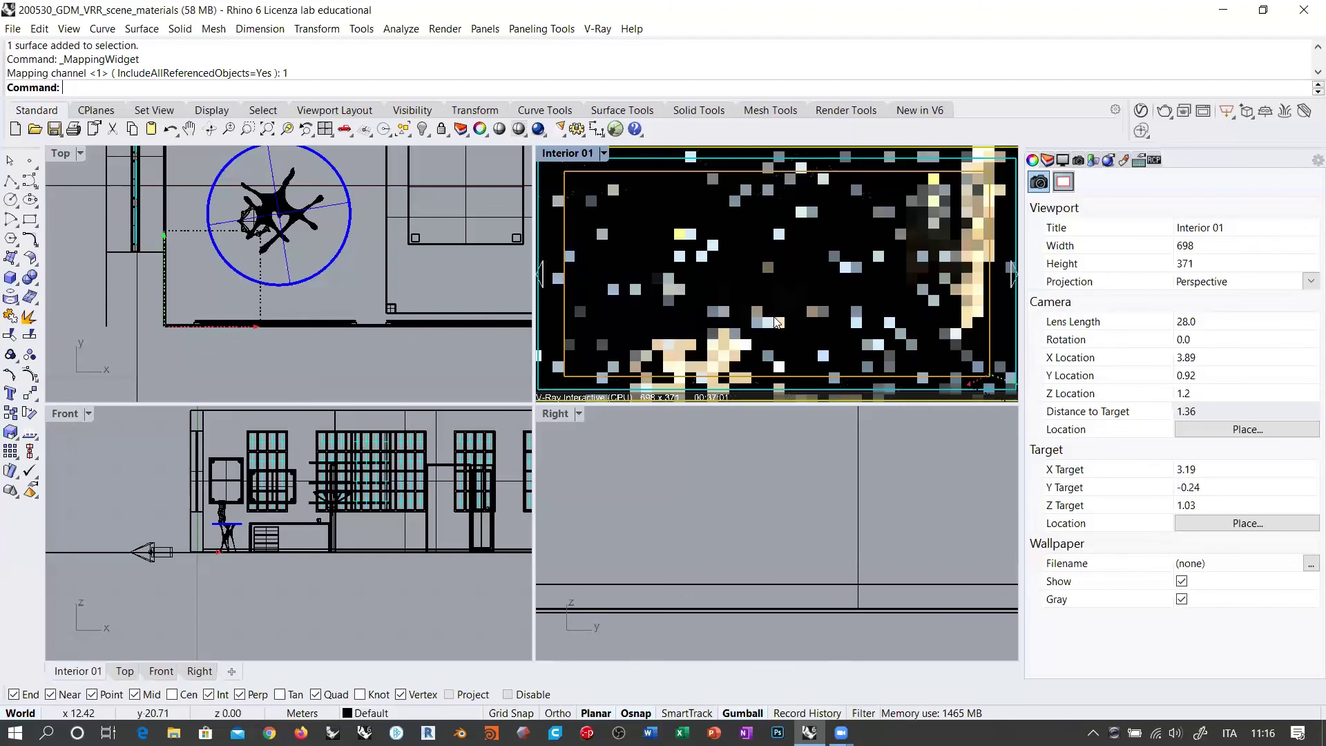
pyautogui.keyDown('shift'); pyautogui.moveTo(795, 226); pyautogui.dragTo(745, 245, button='right'); pyautogui.keyUp('shift')
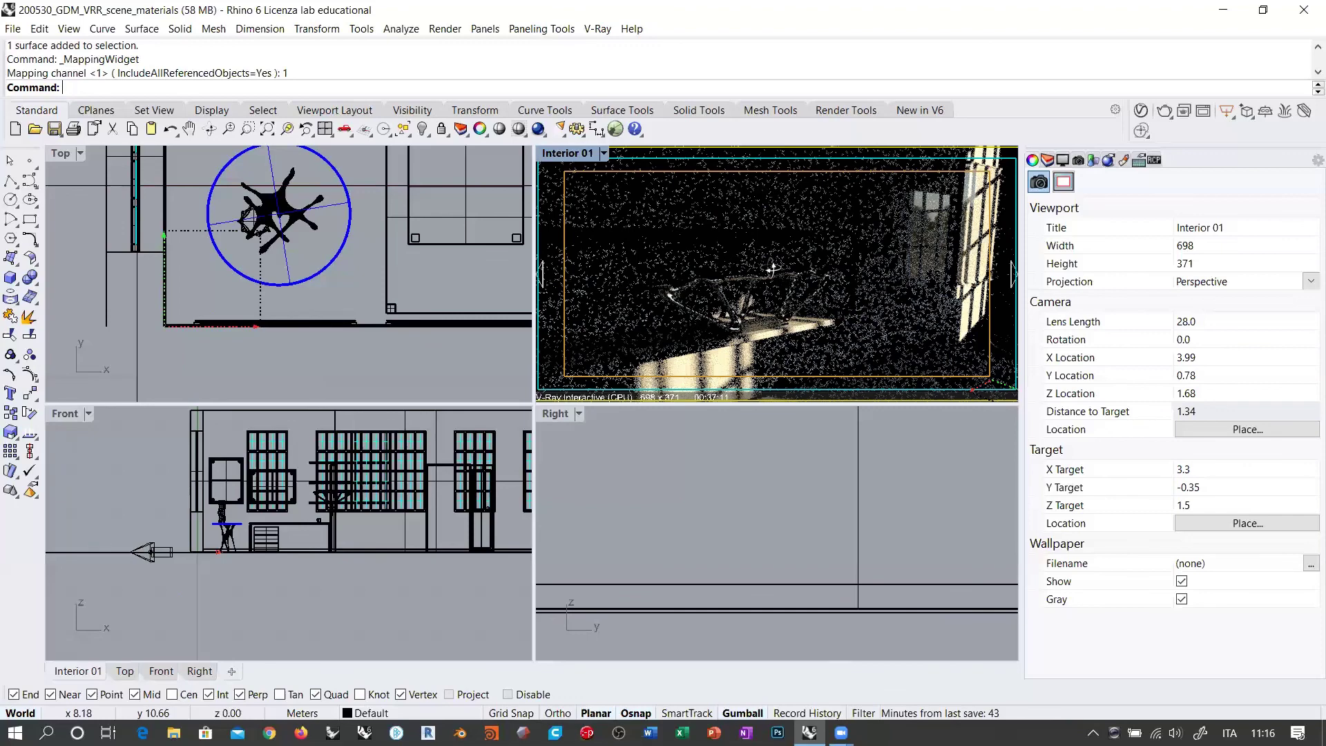
pyautogui.moveTo(773, 267); pyautogui.dragTo(759, 261, button='right')
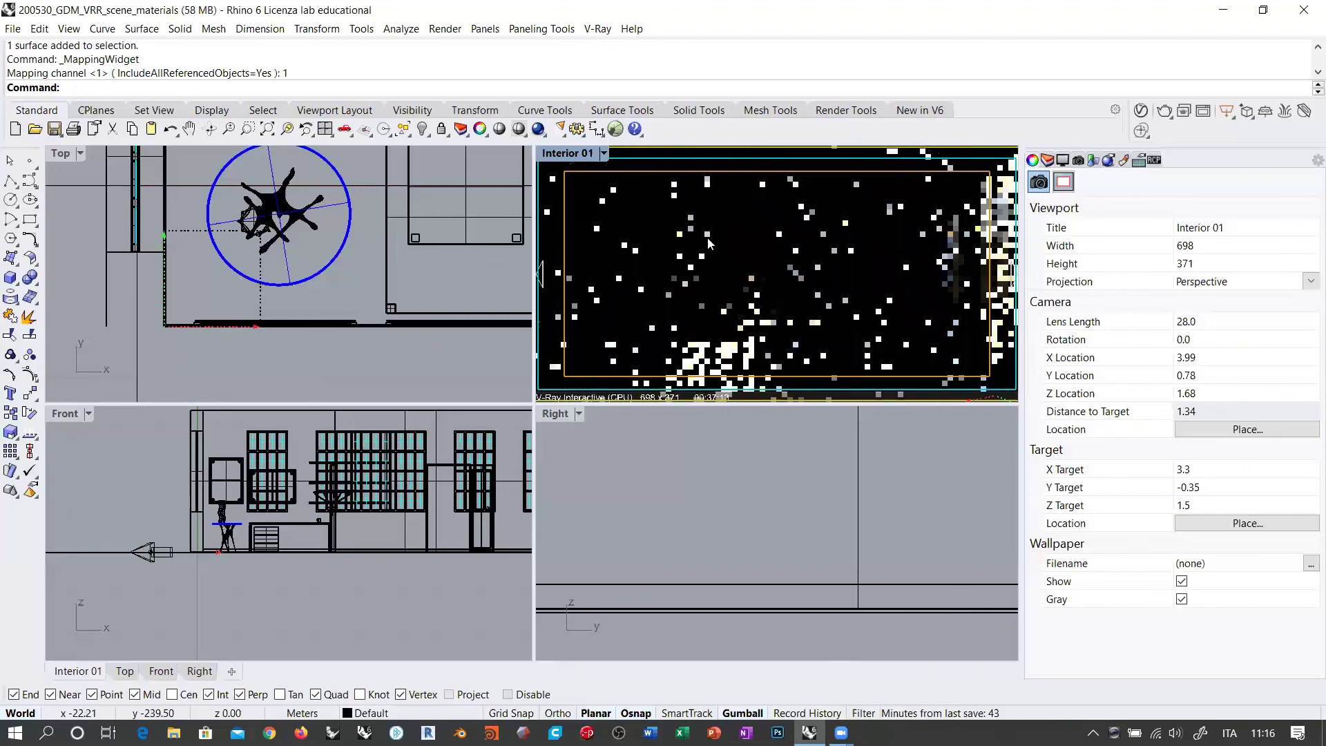
pyautogui.keyDown('shift'); pyautogui.moveTo(678, 198); pyautogui.dragTo(763, 255, button='right'); pyautogui.keyUp('shift')
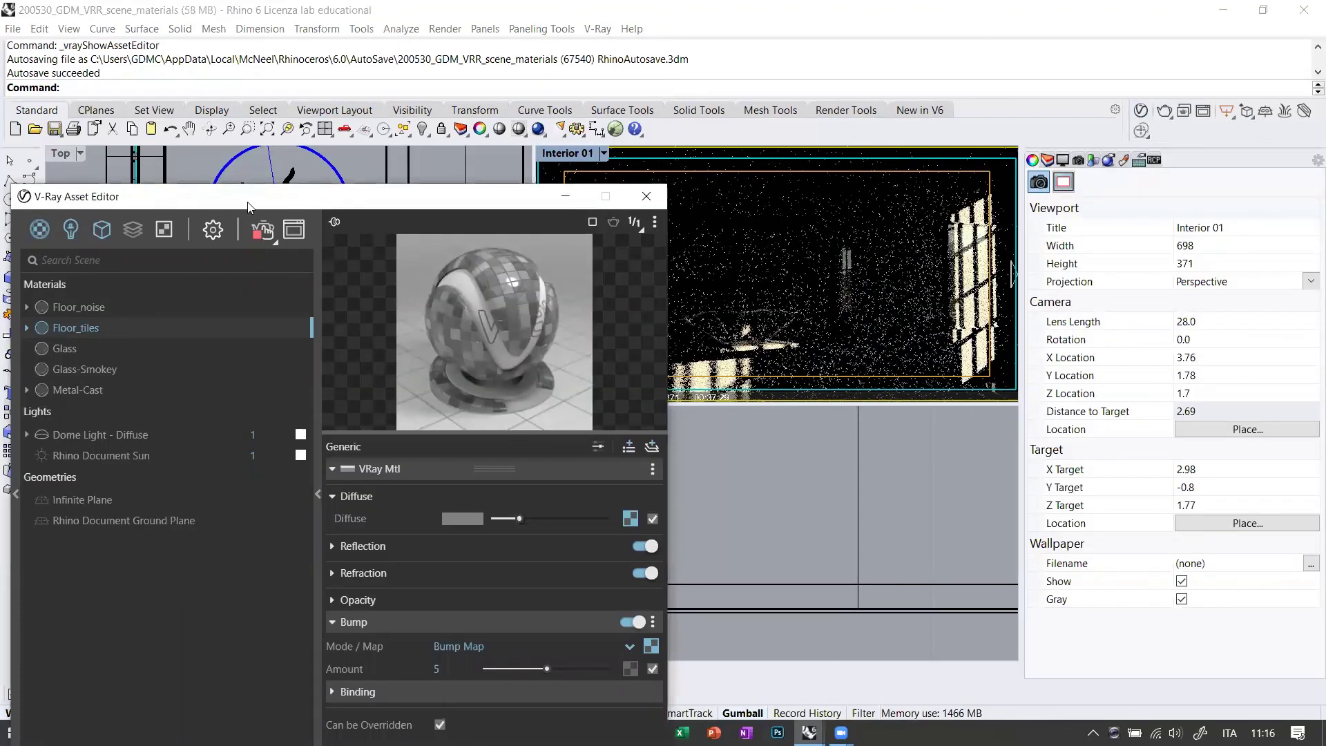
# Examine the basic and advanced Global Illumination parameters in the V-Ray render settings.
pyautogui.moveTo(250, 206); pyautogui.dragTo(245, 118)
pyautogui.click(212, 230)
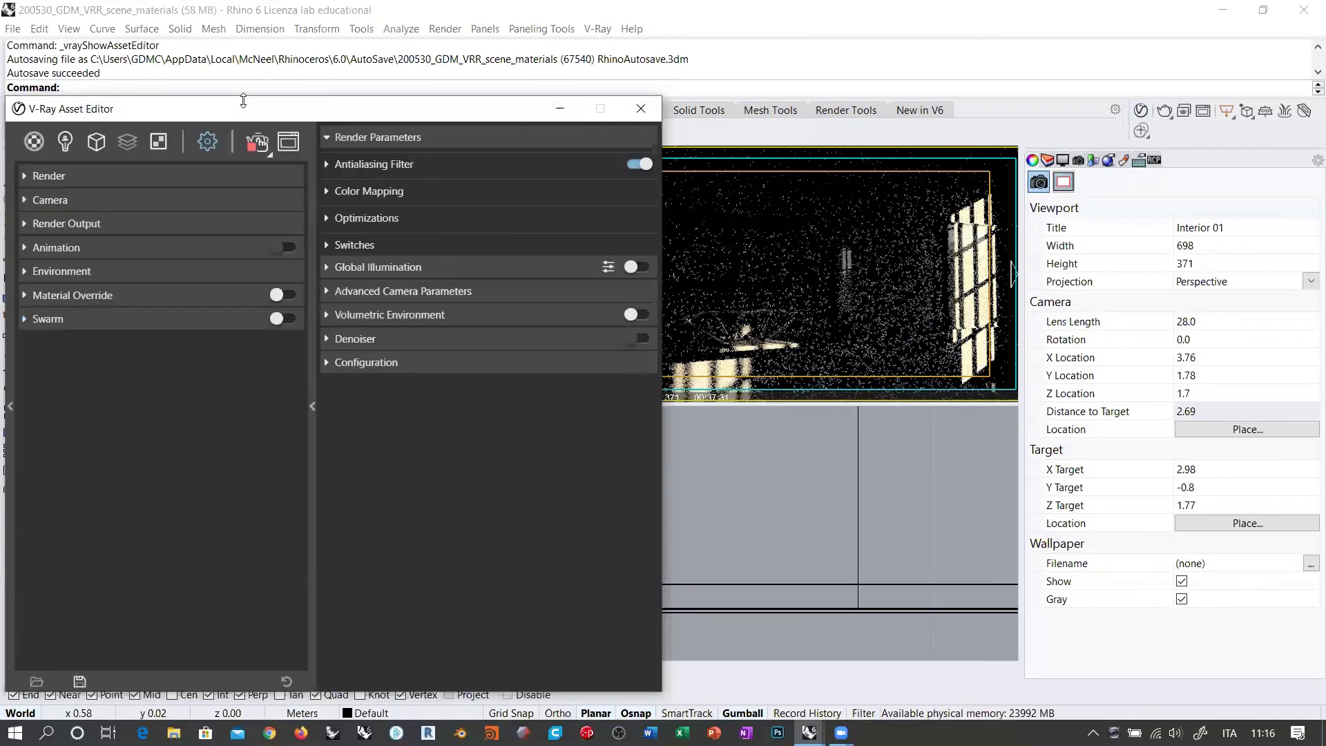
pyautogui.click(327, 267)
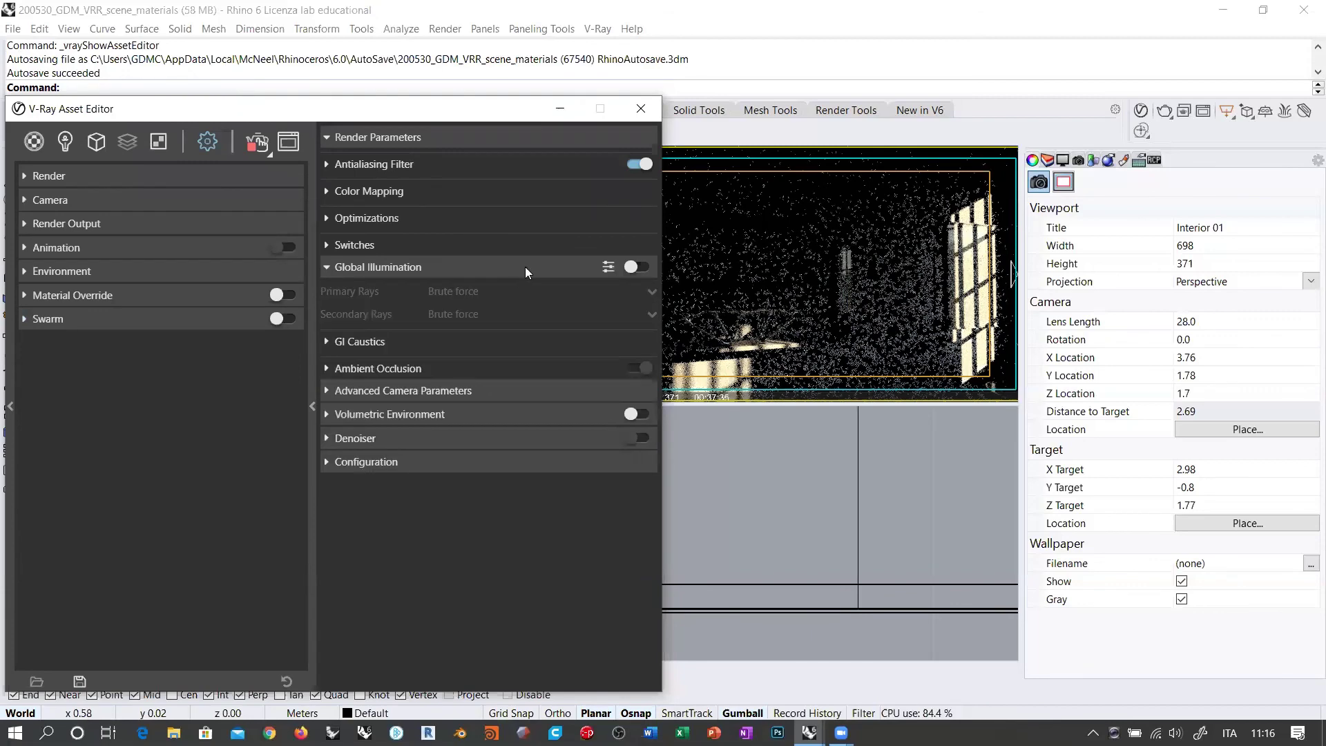
pyautogui.click(608, 269)
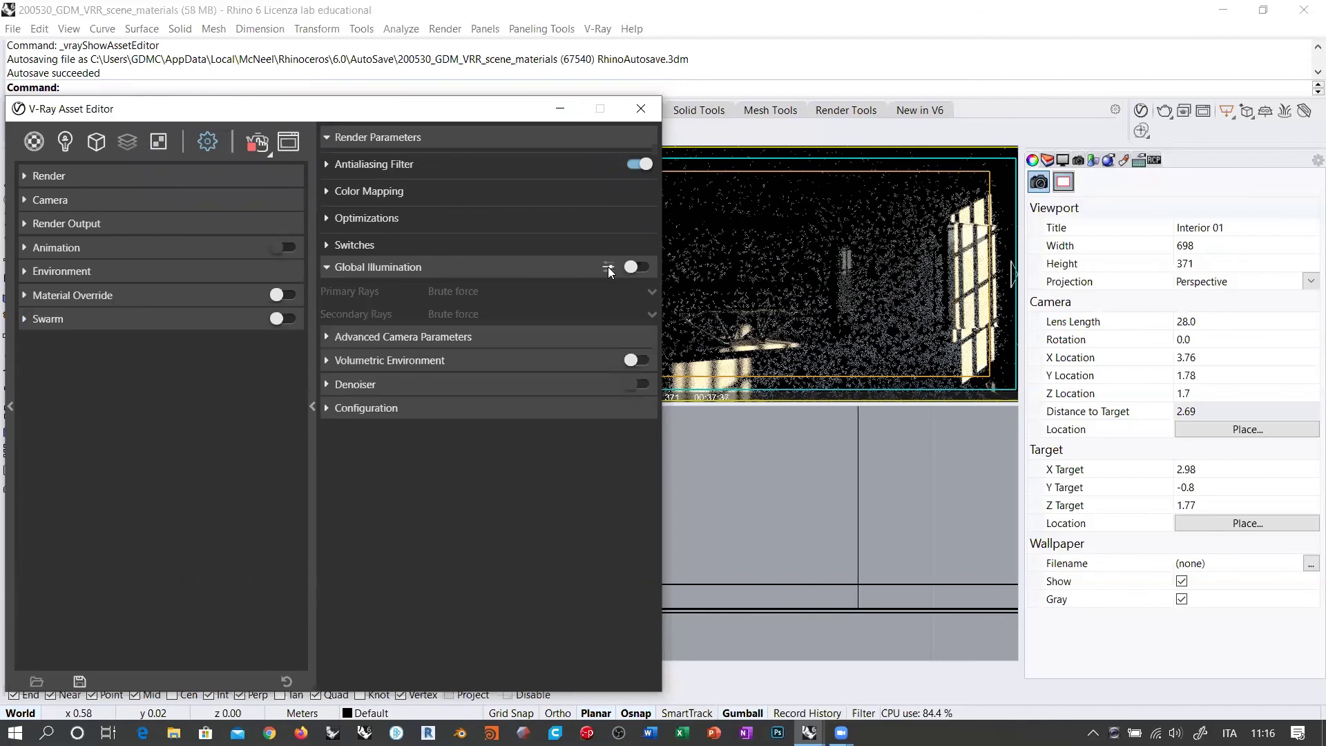
pyautogui.click(609, 269)
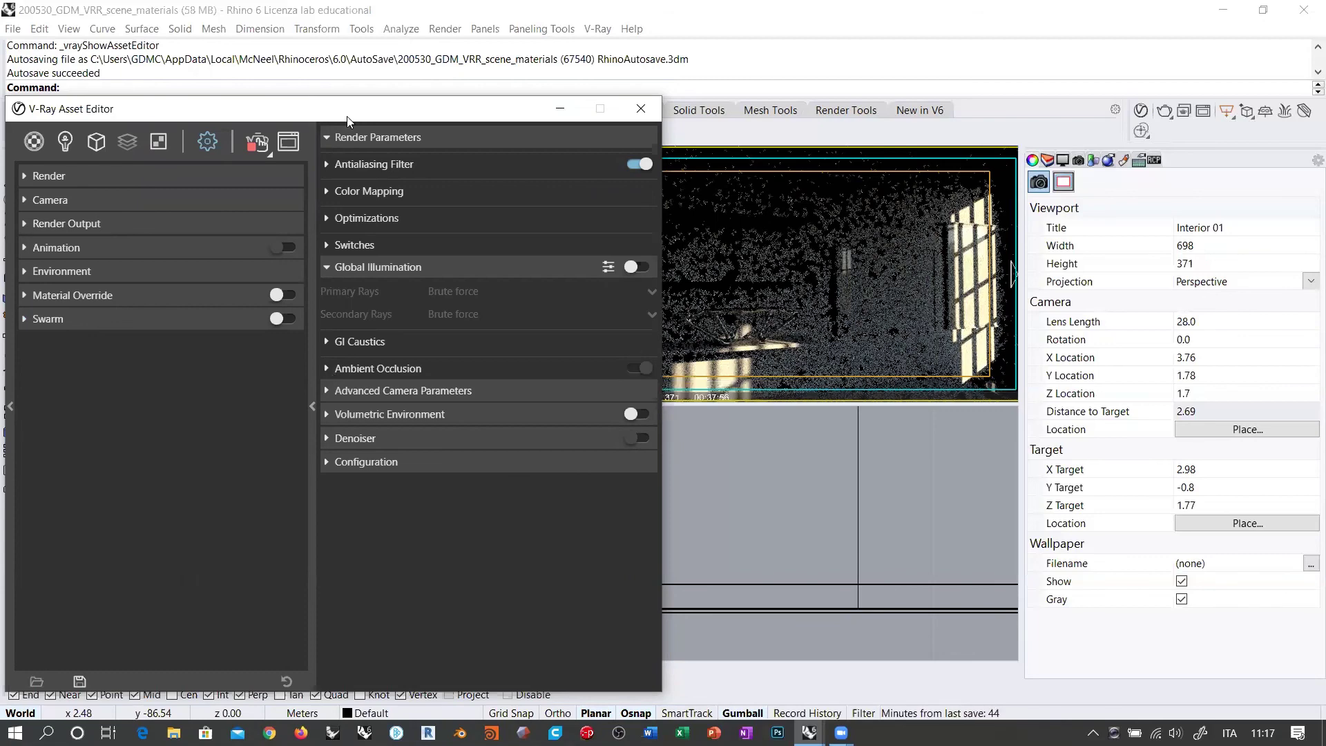
# Stop the interactive rendering and restore the named view Interior 01.
pyautogui.moveTo(348, 119); pyautogui.dragTo(345, 142)
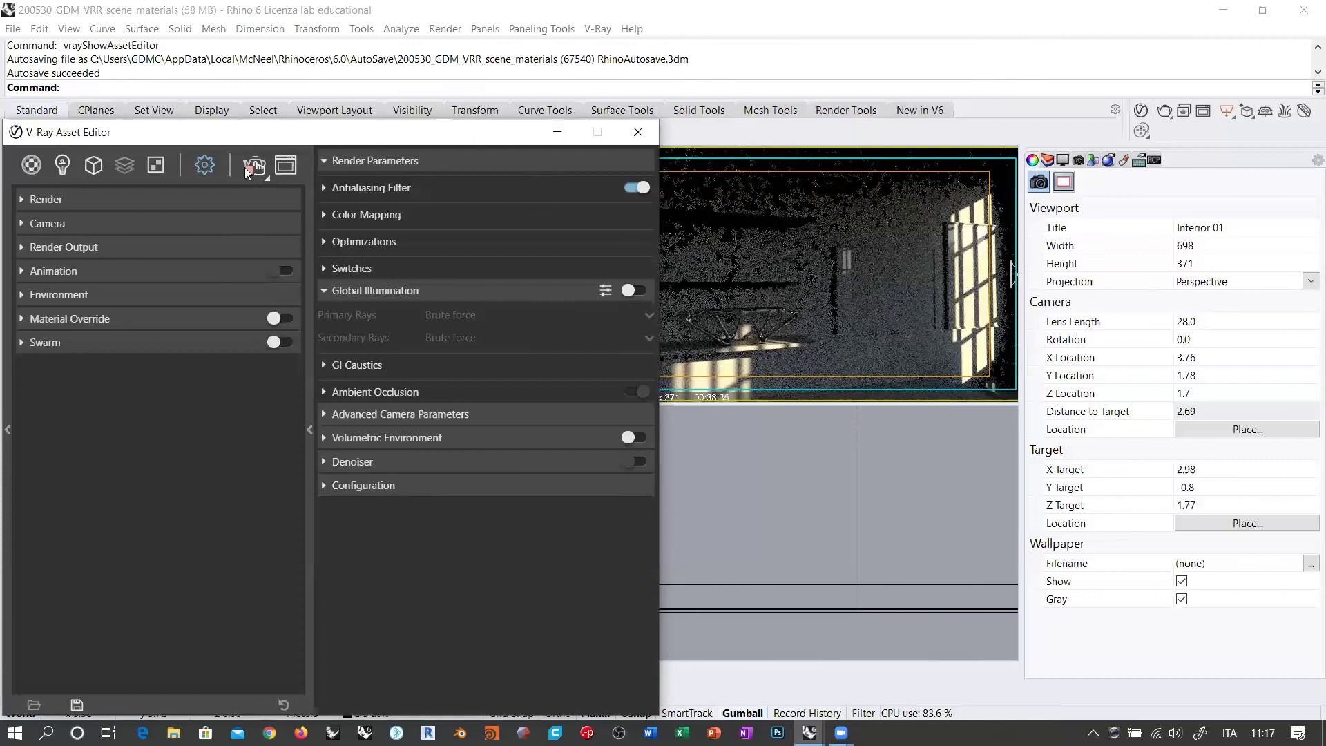
pyautogui.click(556, 149)
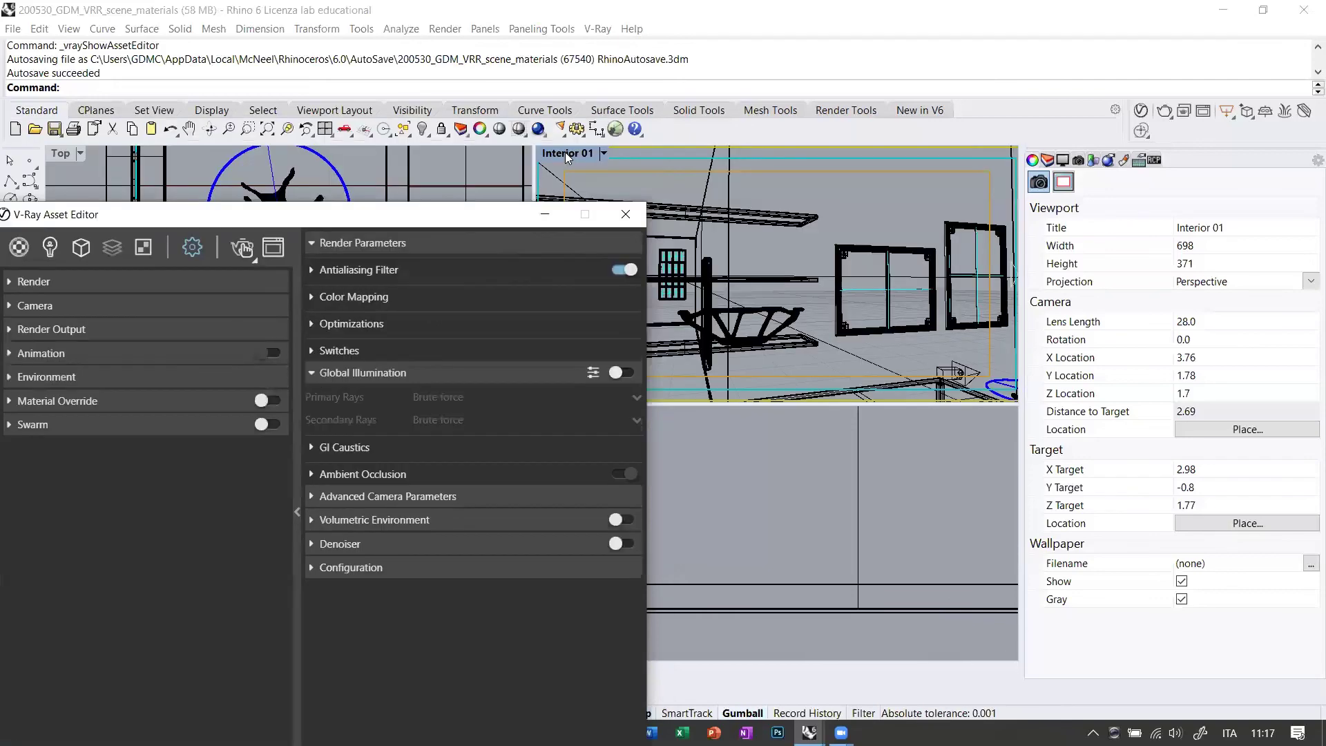
pyautogui.click(1086, 183)
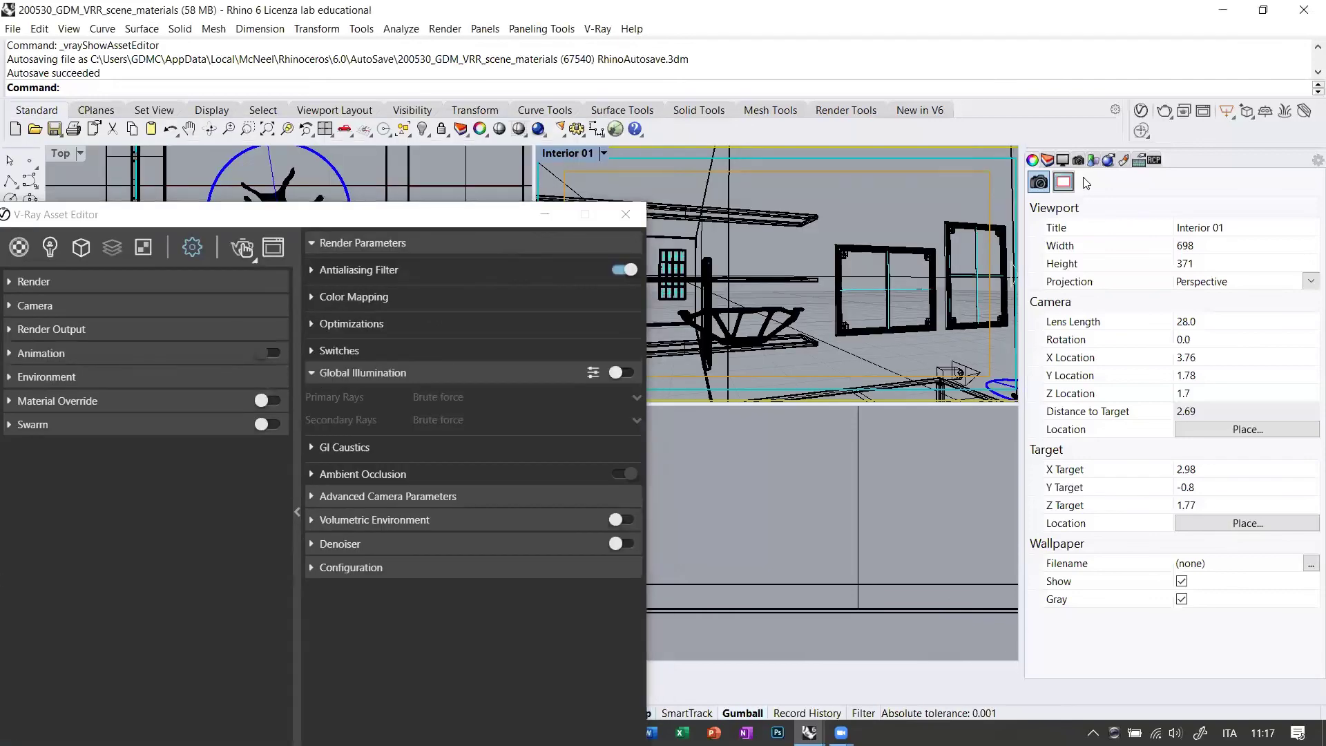
pyautogui.click(1079, 160)
pyautogui.doubleClick(1188, 245)
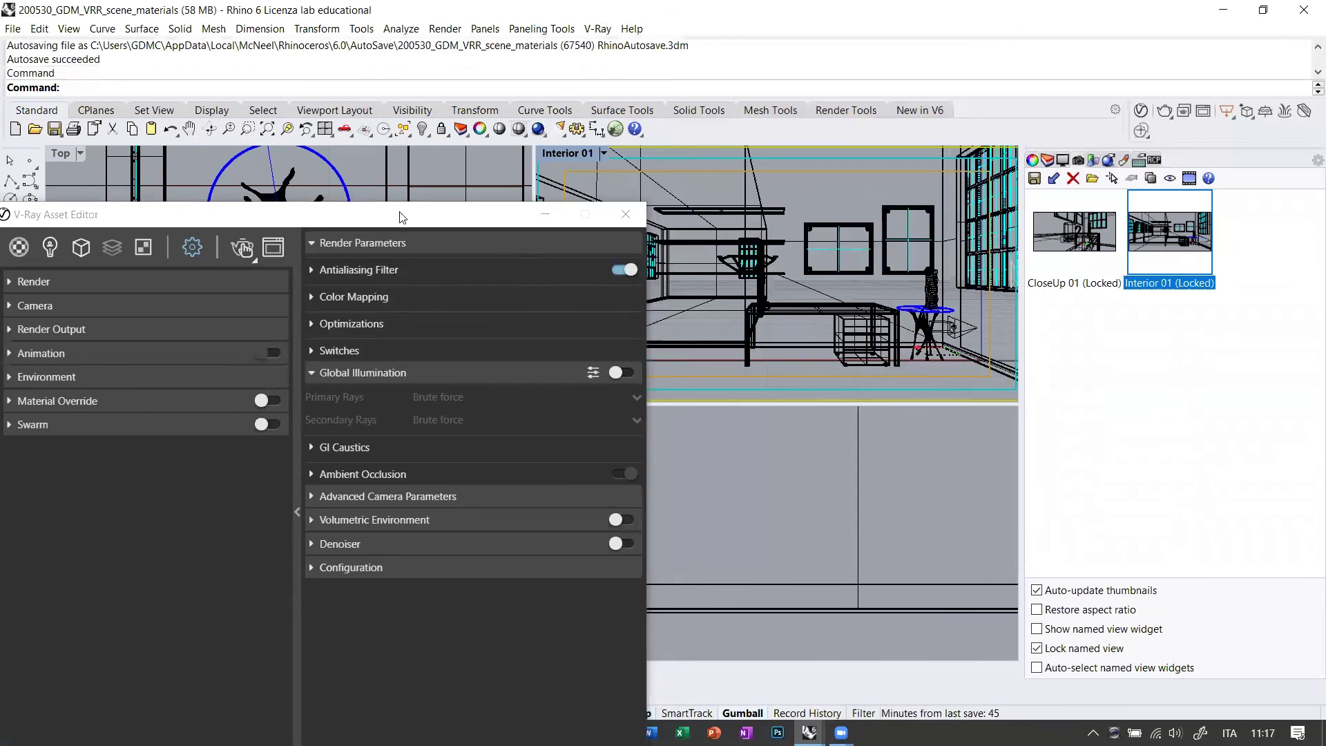
pyautogui.moveTo(402, 218); pyautogui.dragTo(420, 156)
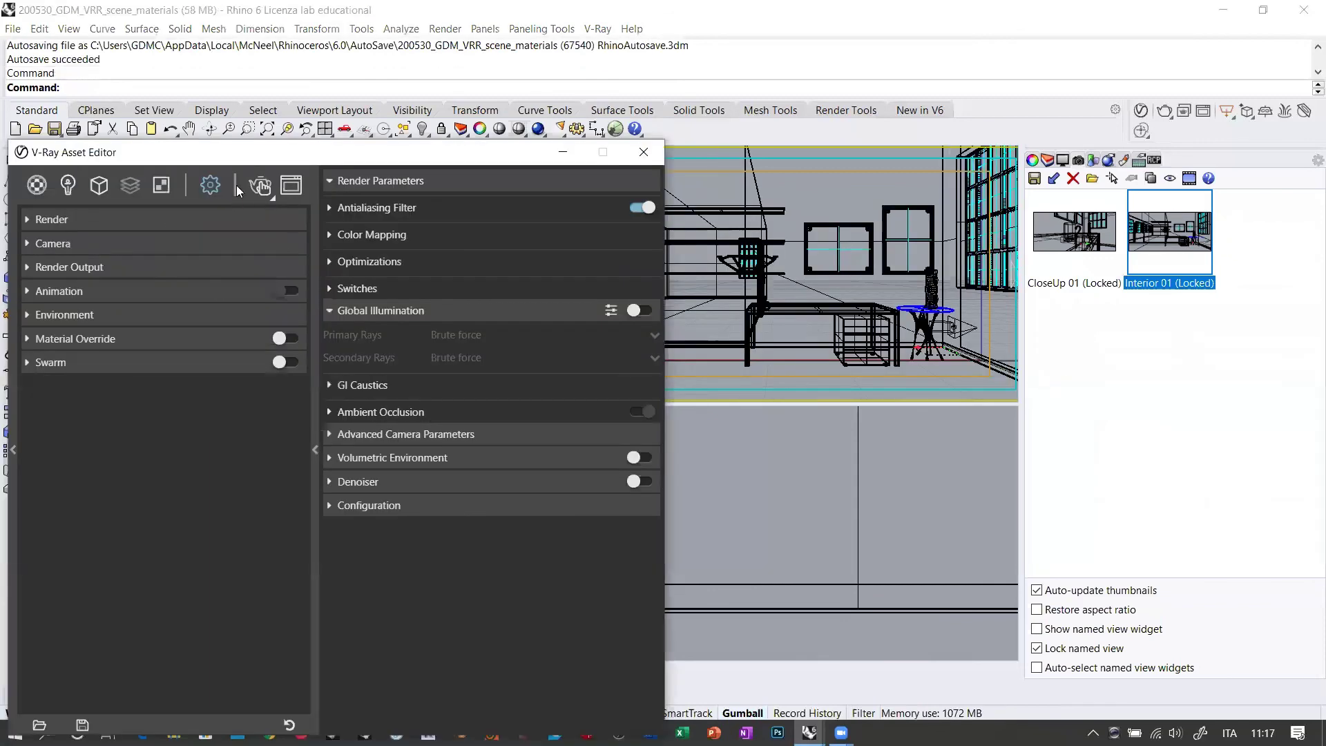
# Turn off interactive rendering and enable Global Illumination, reviewing its Irradiance Map and Light Cache settings.
pyautogui.click(88, 216)
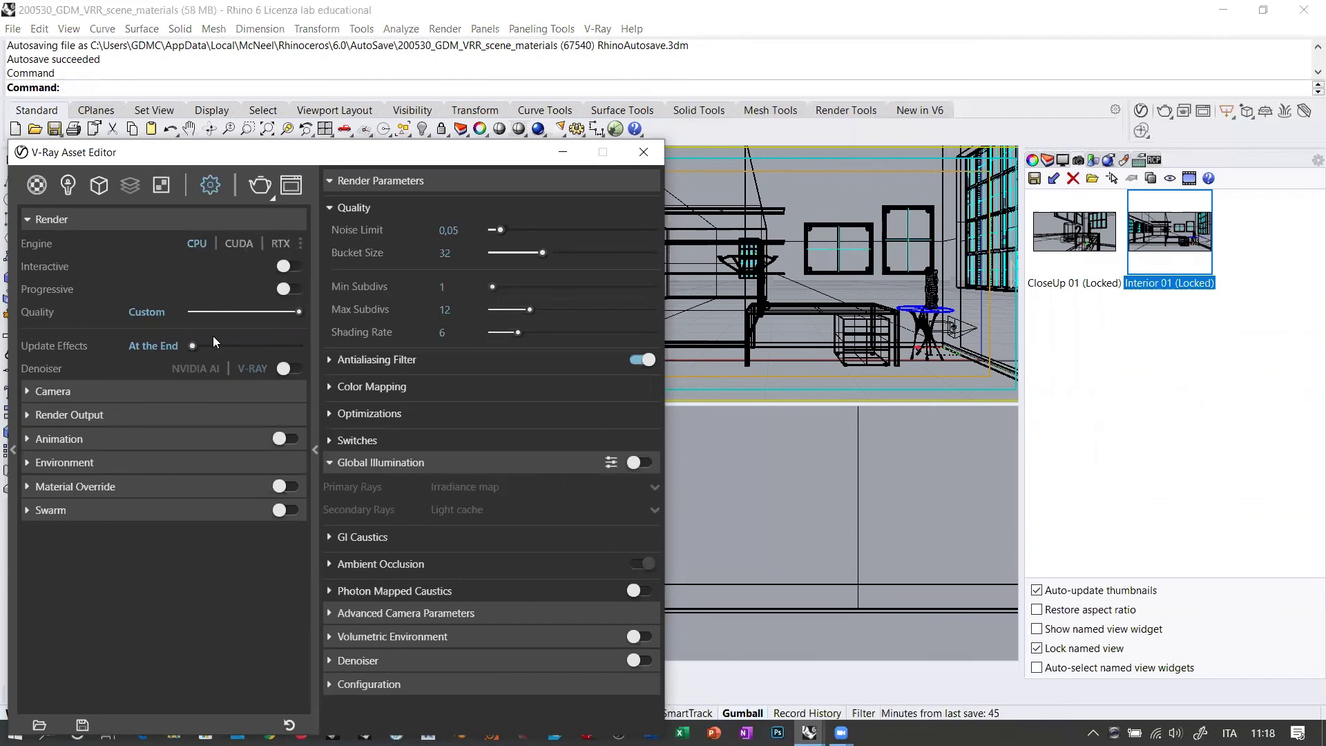
pyautogui.click(635, 462)
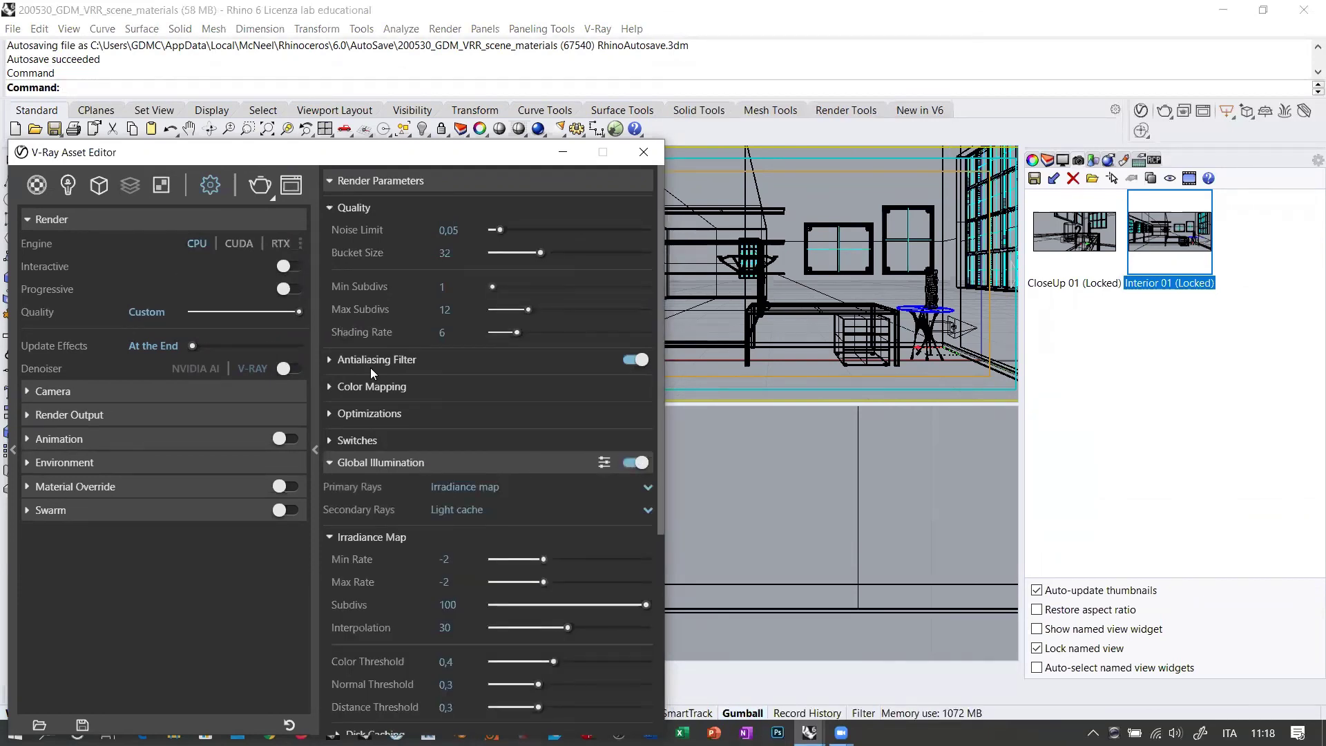
pyautogui.moveTo(660, 444); pyautogui.dragTo(674, 630)
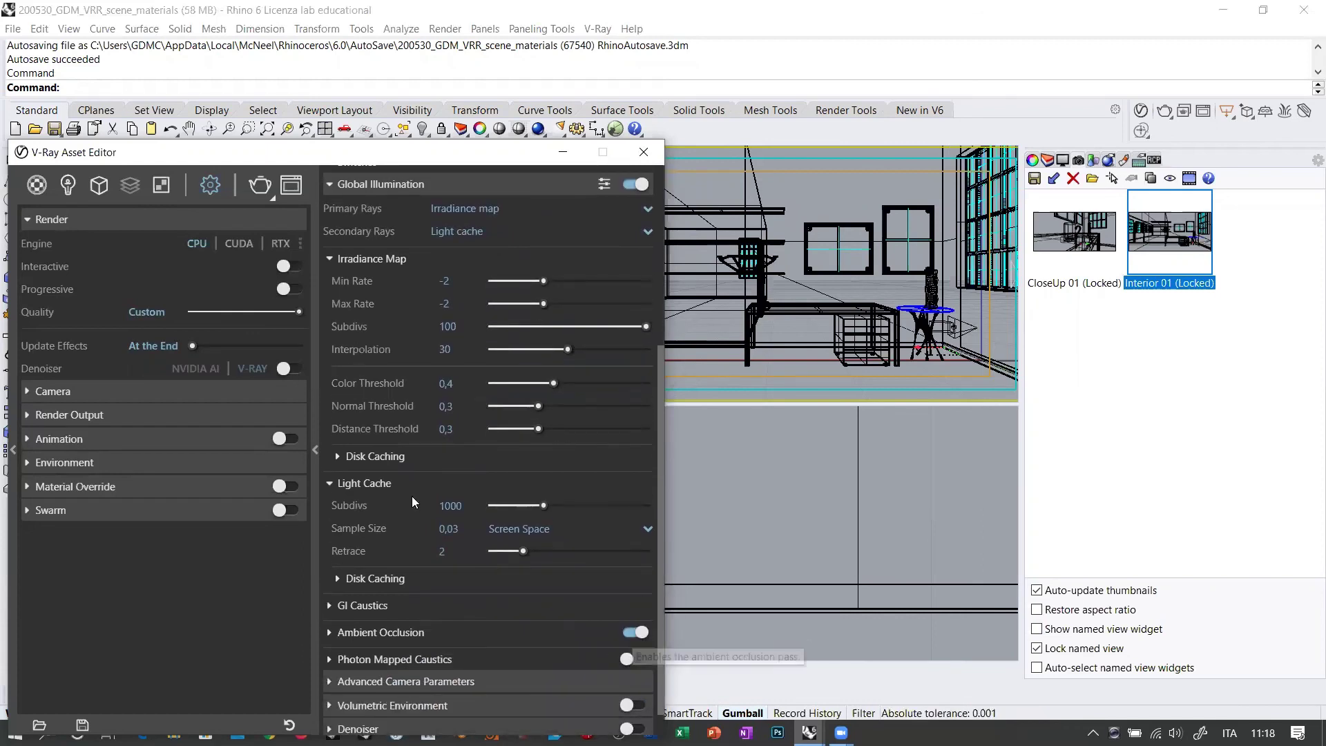
pyautogui.click(330, 483)
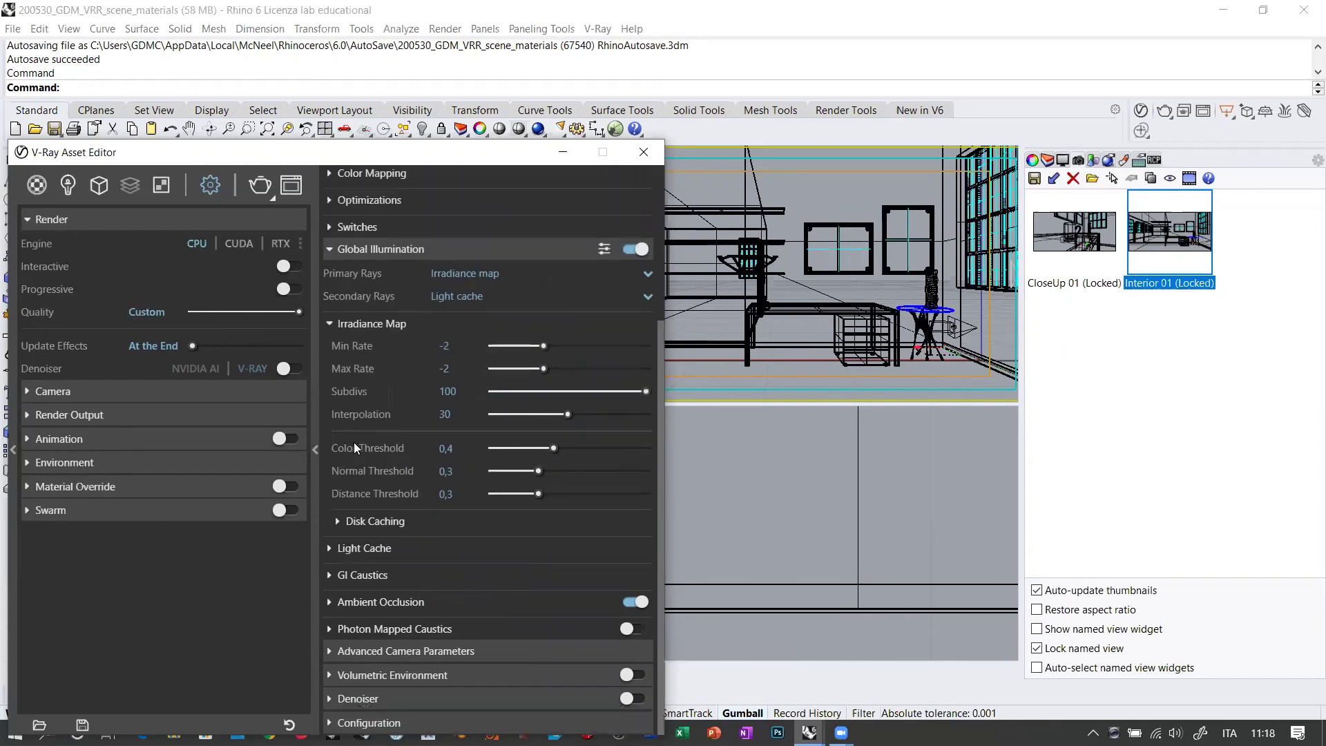
pyautogui.click(330, 323)
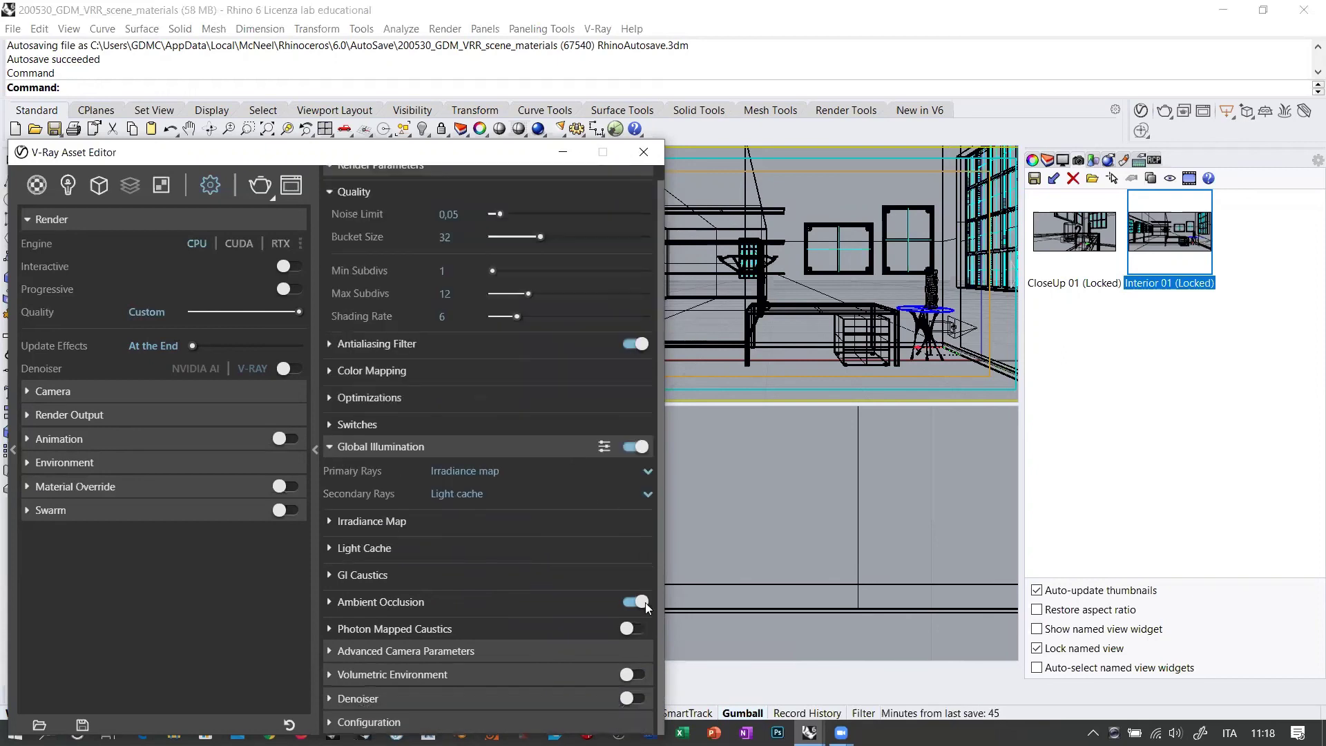
pyautogui.scroll(1, 373, 341)
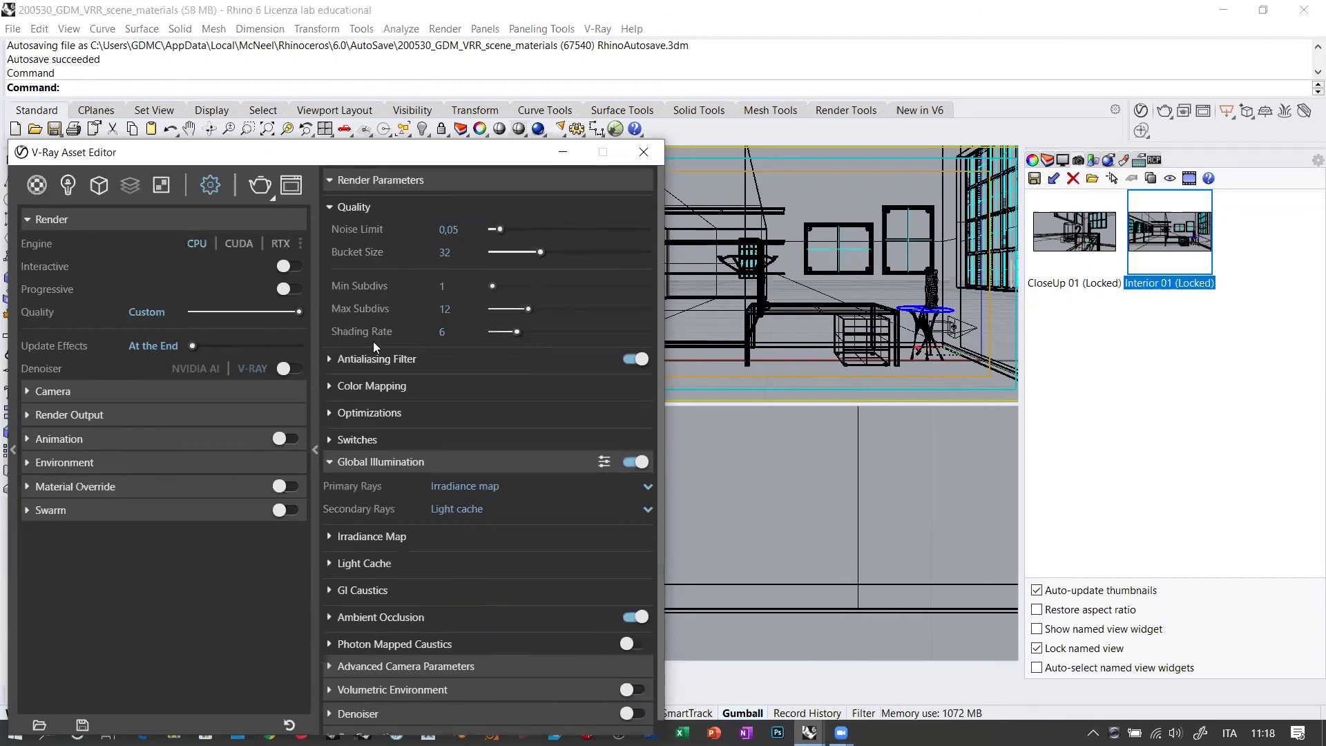
pyautogui.click(330, 182)
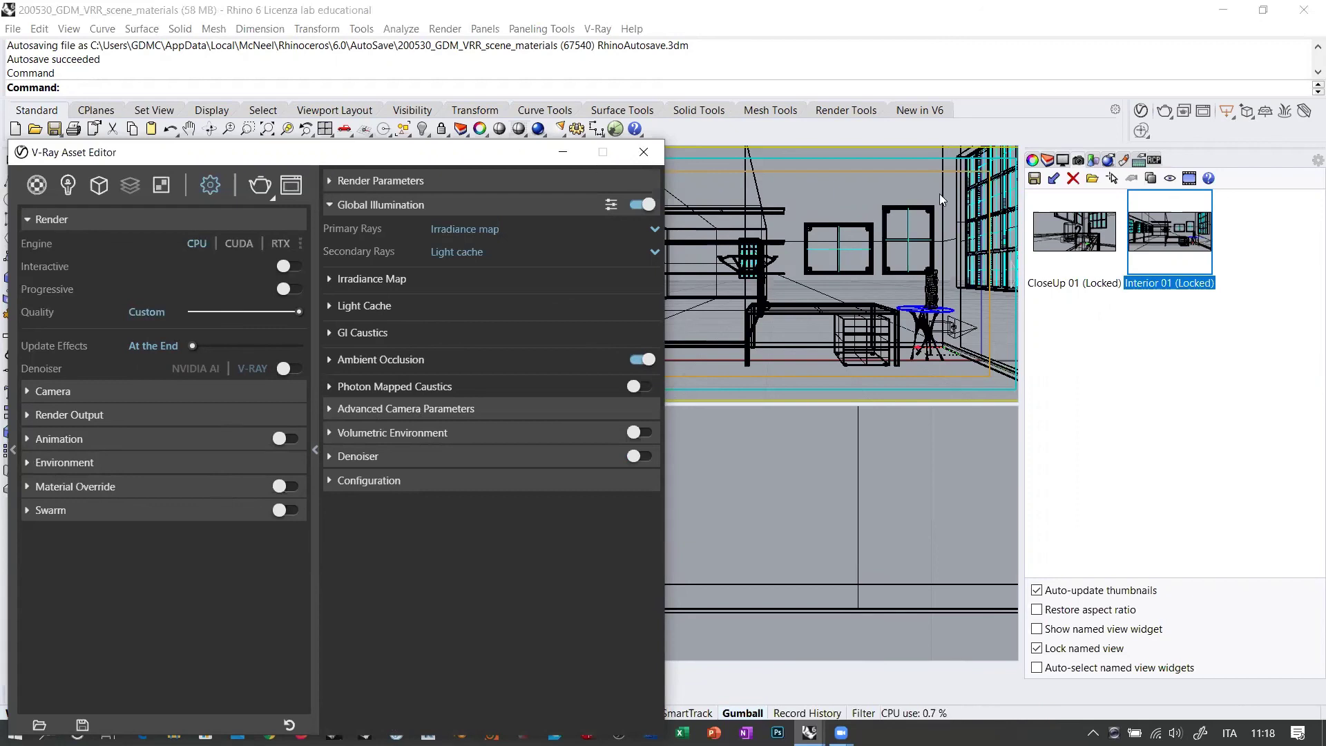
# Turn off Ambient Occlusion and start a production render of the Interior 01 view.
pyautogui.moveTo(479, 153); pyautogui.dragTo(322, 129)
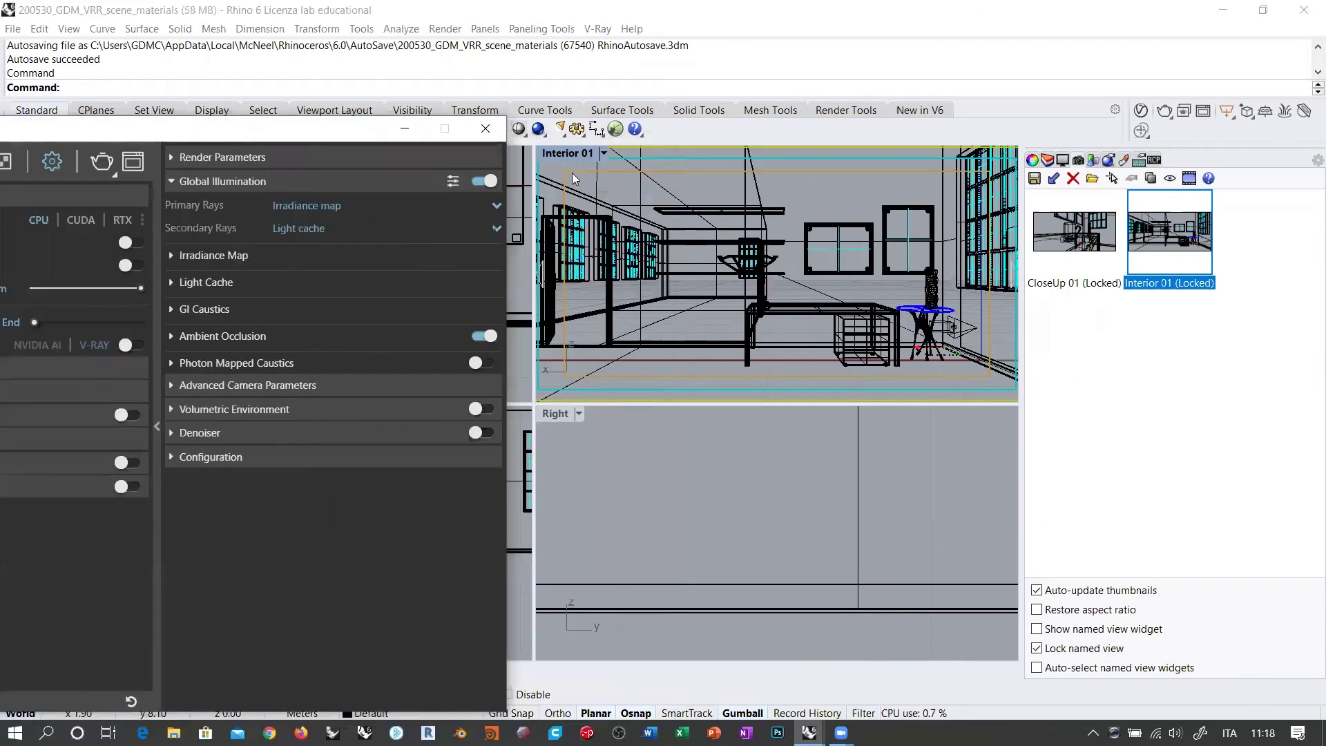
pyautogui.click(567, 153)
pyautogui.click(485, 337)
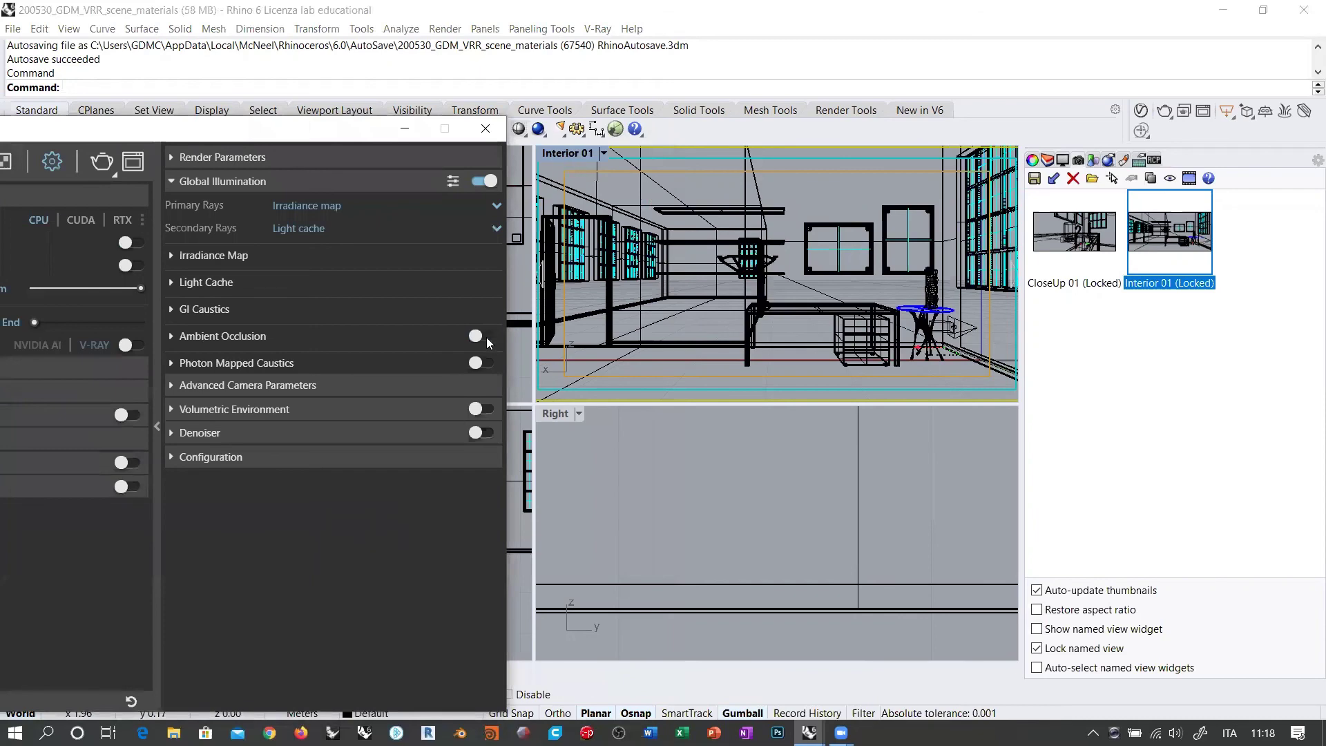
pyautogui.click(848, 186)
pyautogui.click(1165, 112)
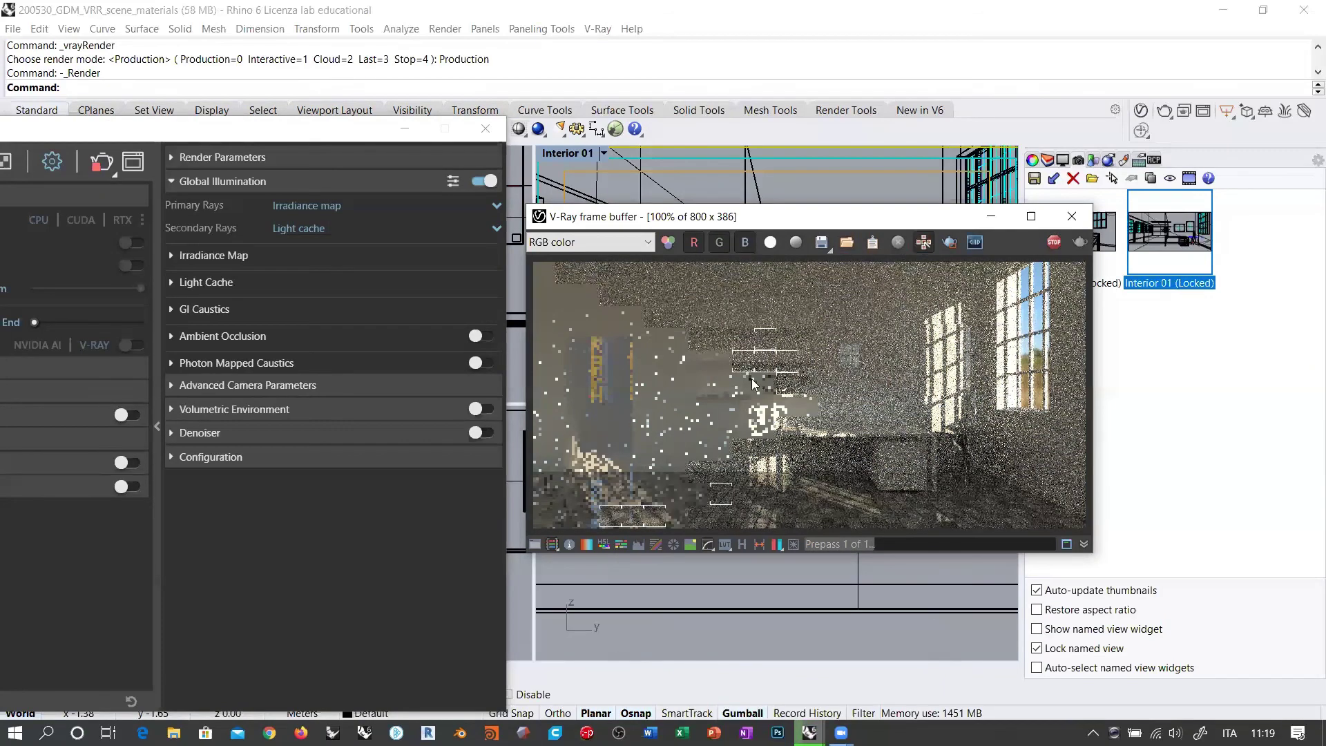
# Stop the production render, then define a render region around the back wall shelves and render only that region.
pyautogui.scroll(1, 757, 387)
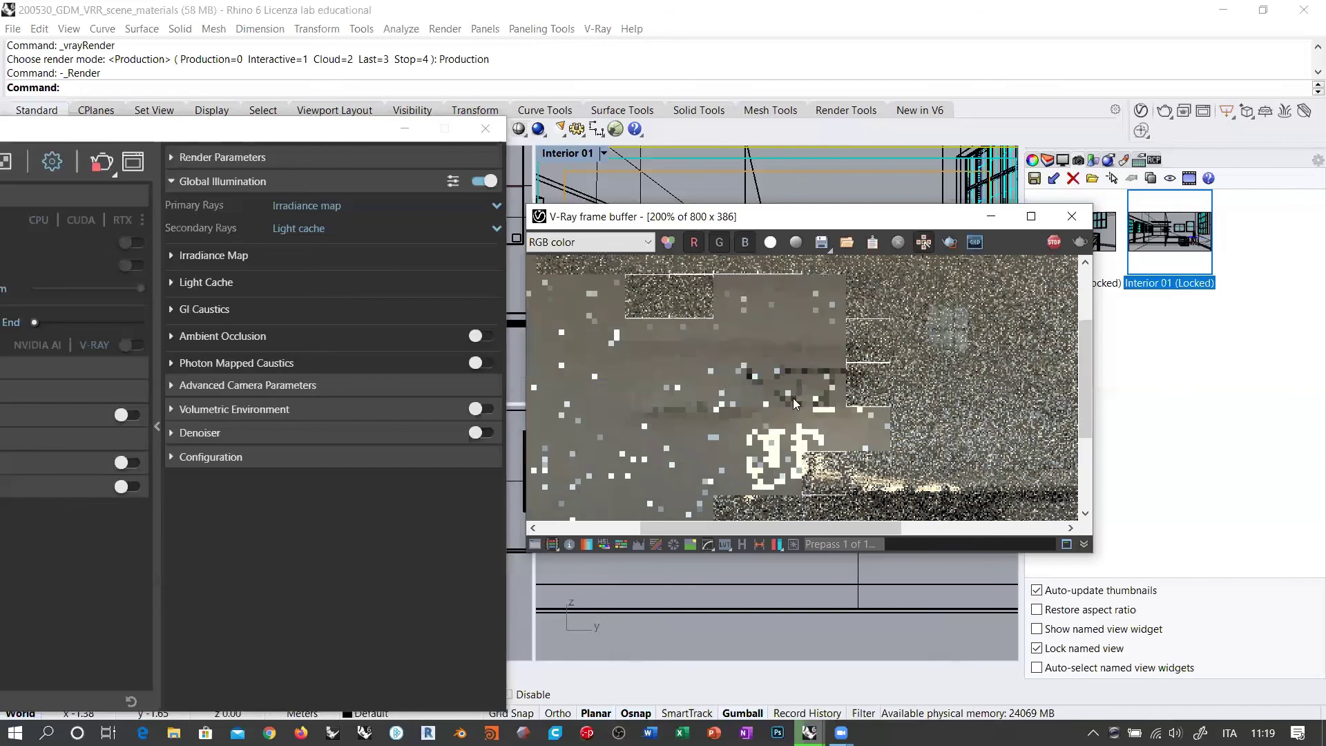
pyautogui.scroll(-1, 793, 398)
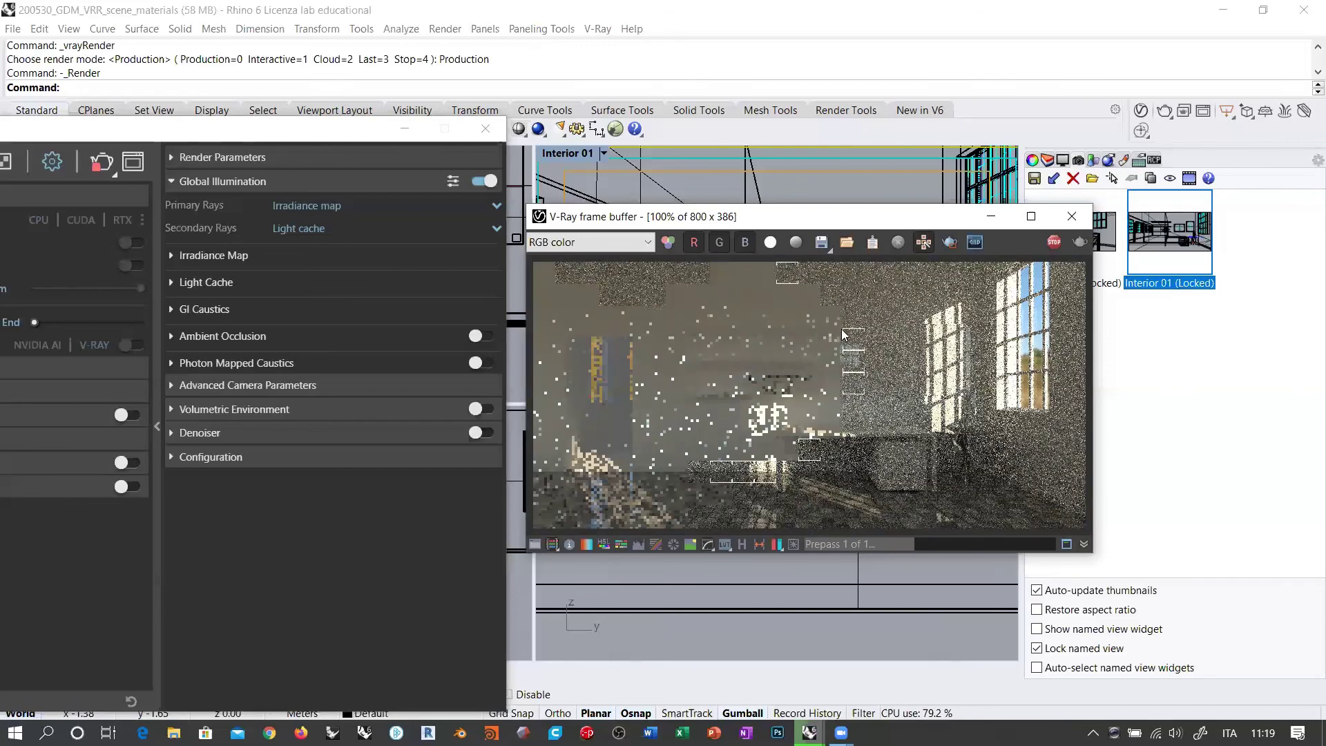
pyautogui.click(1053, 241)
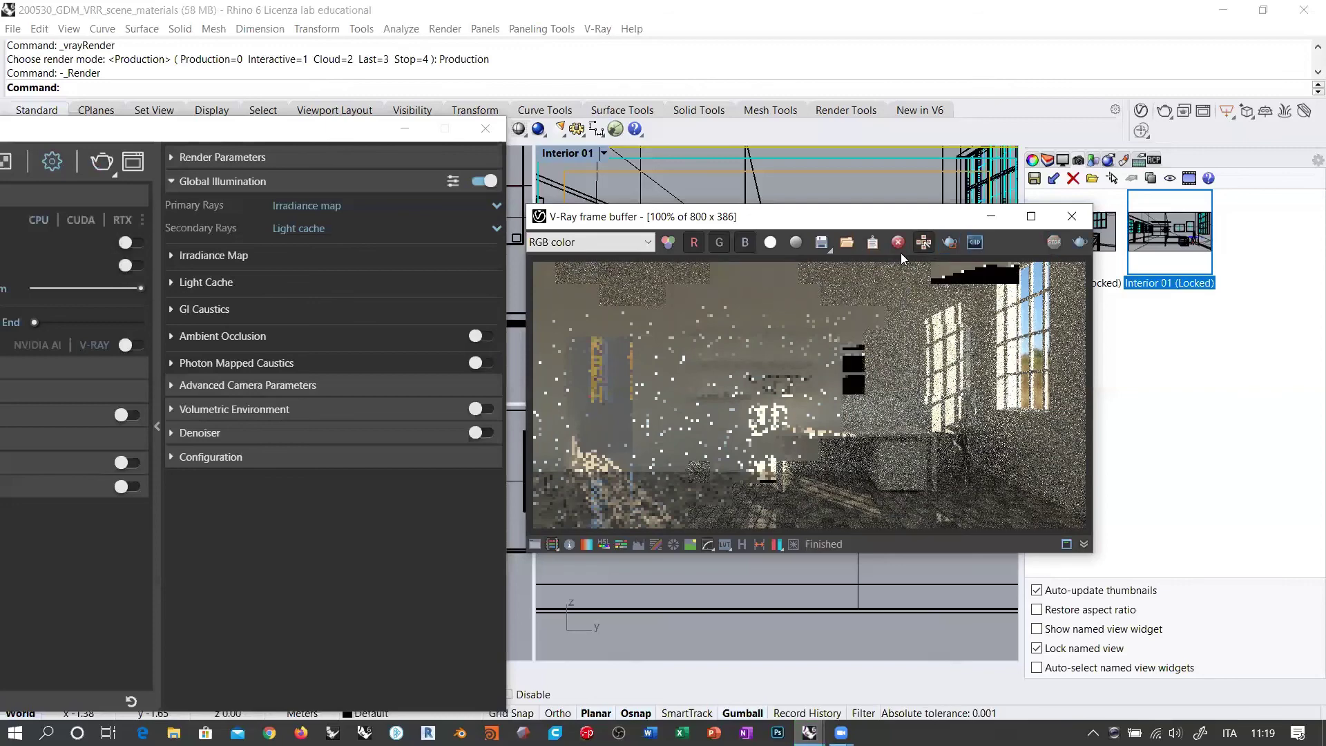
pyautogui.click(949, 242)
pyautogui.moveTo(682, 314); pyautogui.dragTo(842, 417)
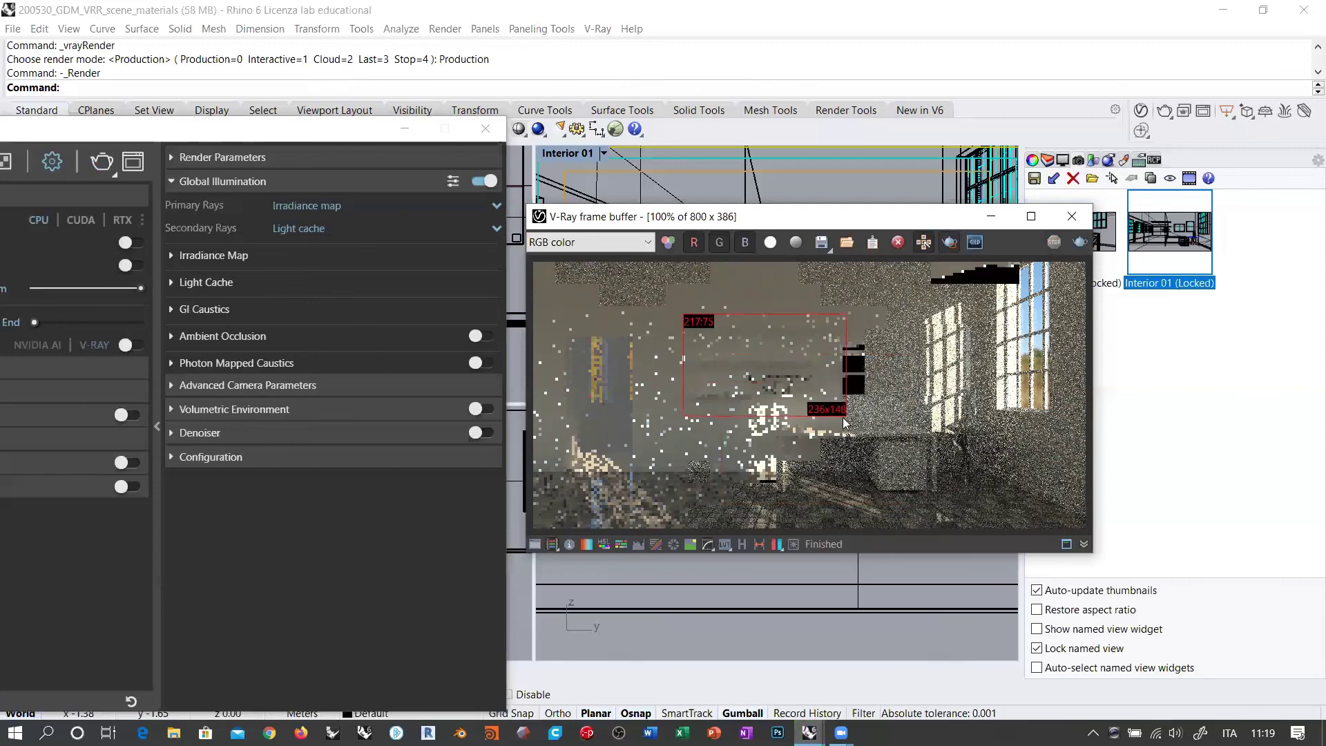
pyautogui.click(1080, 242)
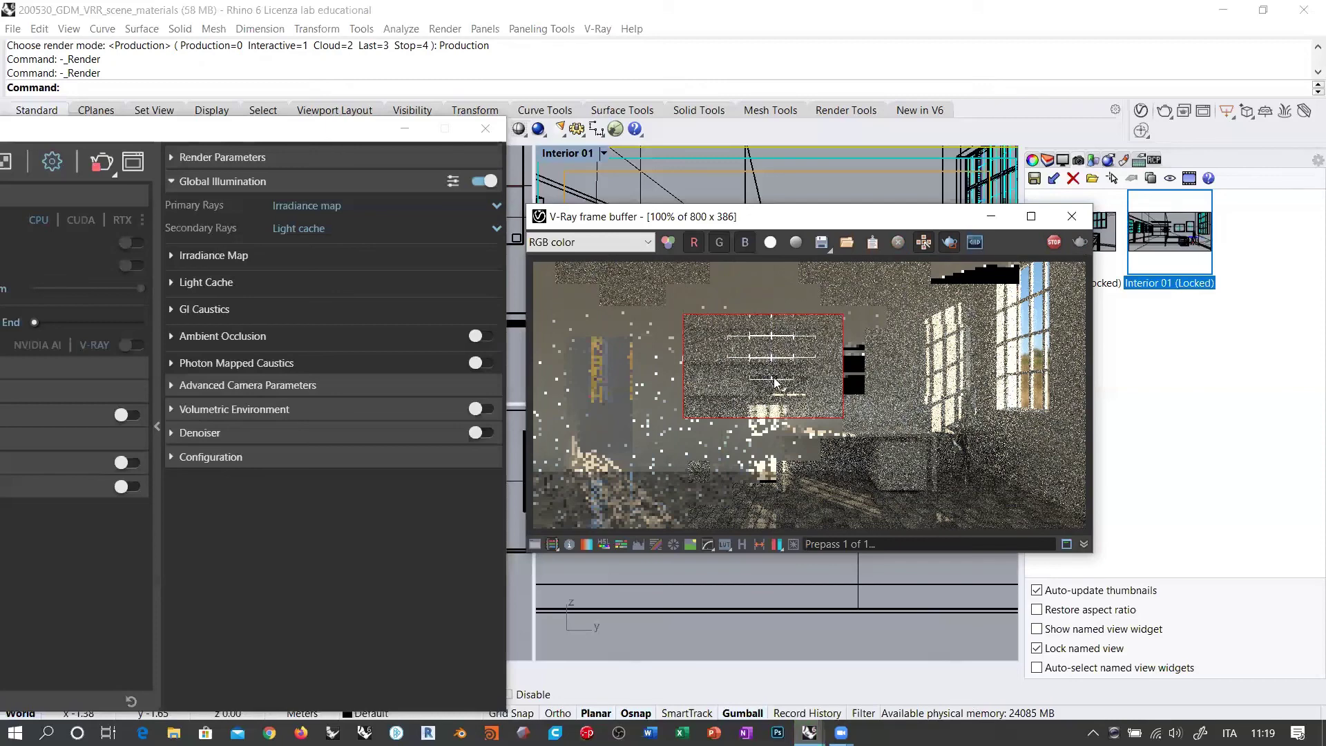
pyautogui.scroll(1, 765, 355)
pyautogui.moveTo(758, 350); pyautogui.dragTo(774, 384, button='middle')
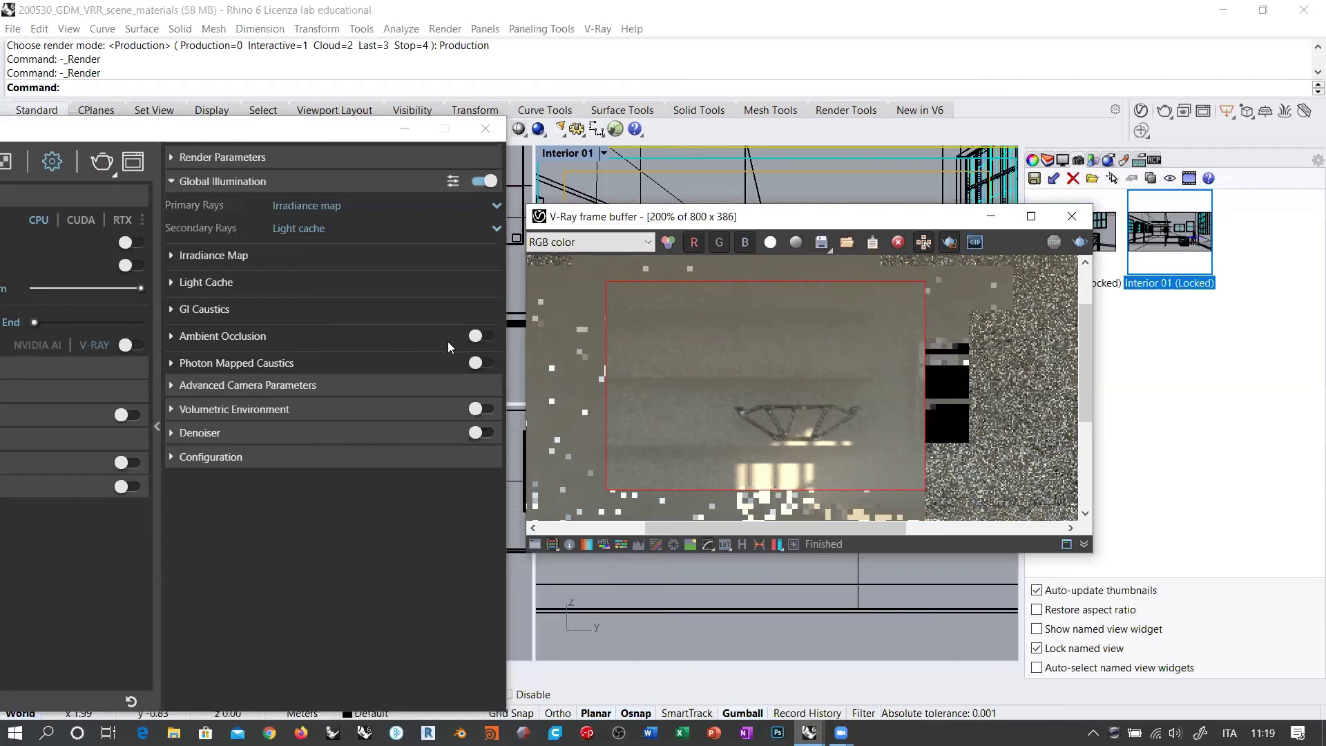
# Turn on Ambient Occlusion, re-render the shelf region and show the Radius and Occlusion Amount settings.
pyautogui.click(481, 335)
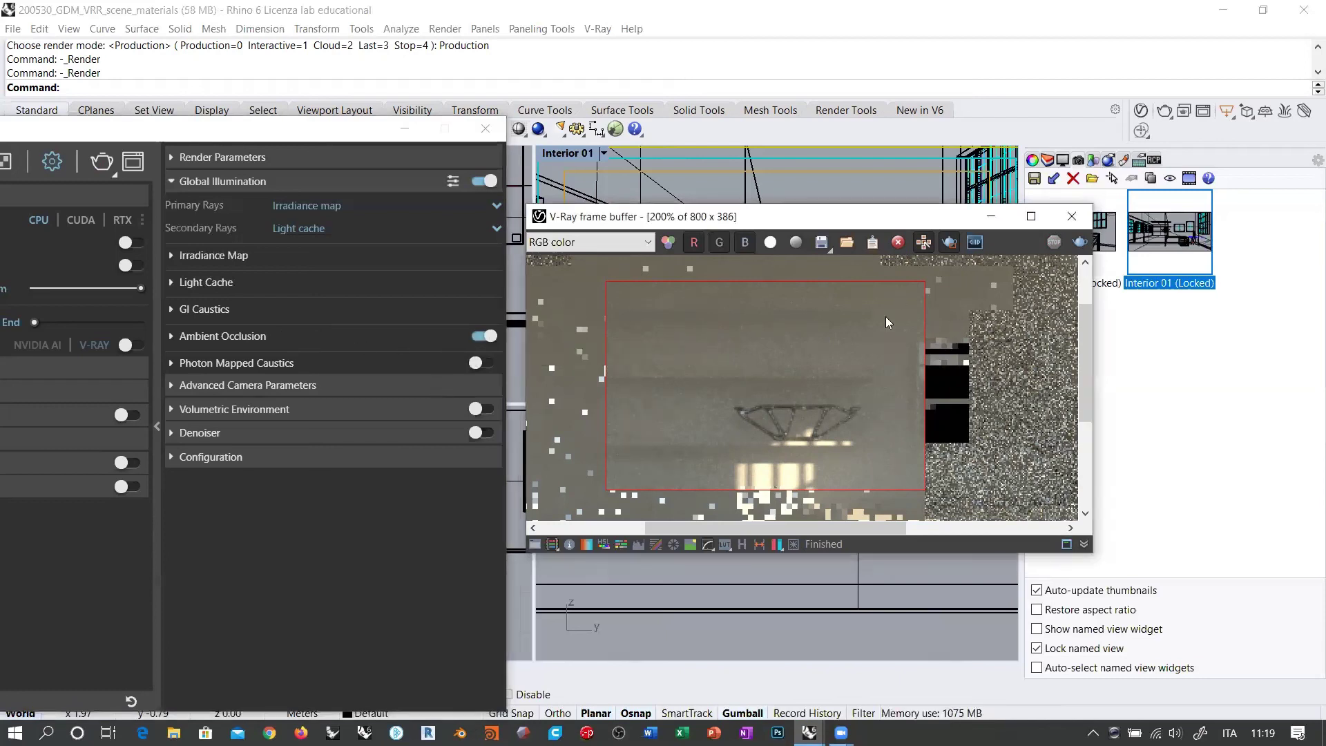
pyautogui.click(1164, 111)
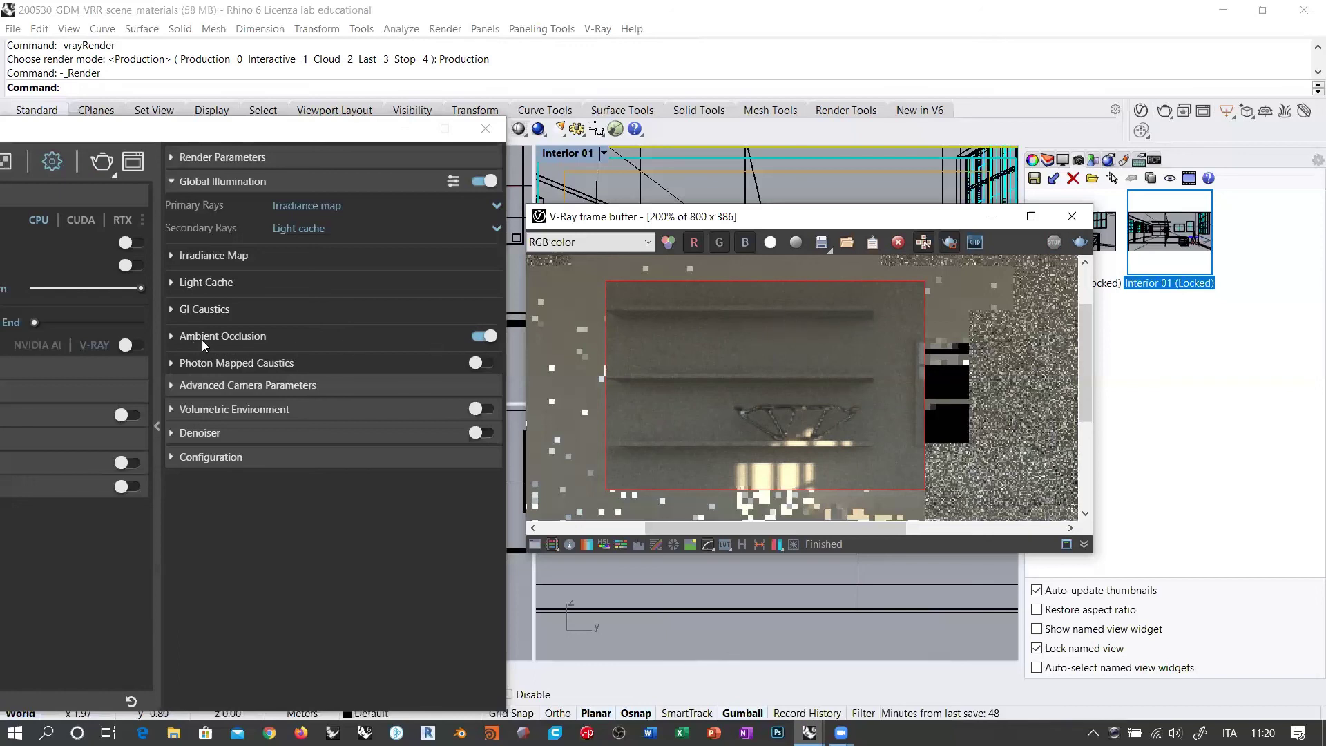
pyautogui.click(172, 340)
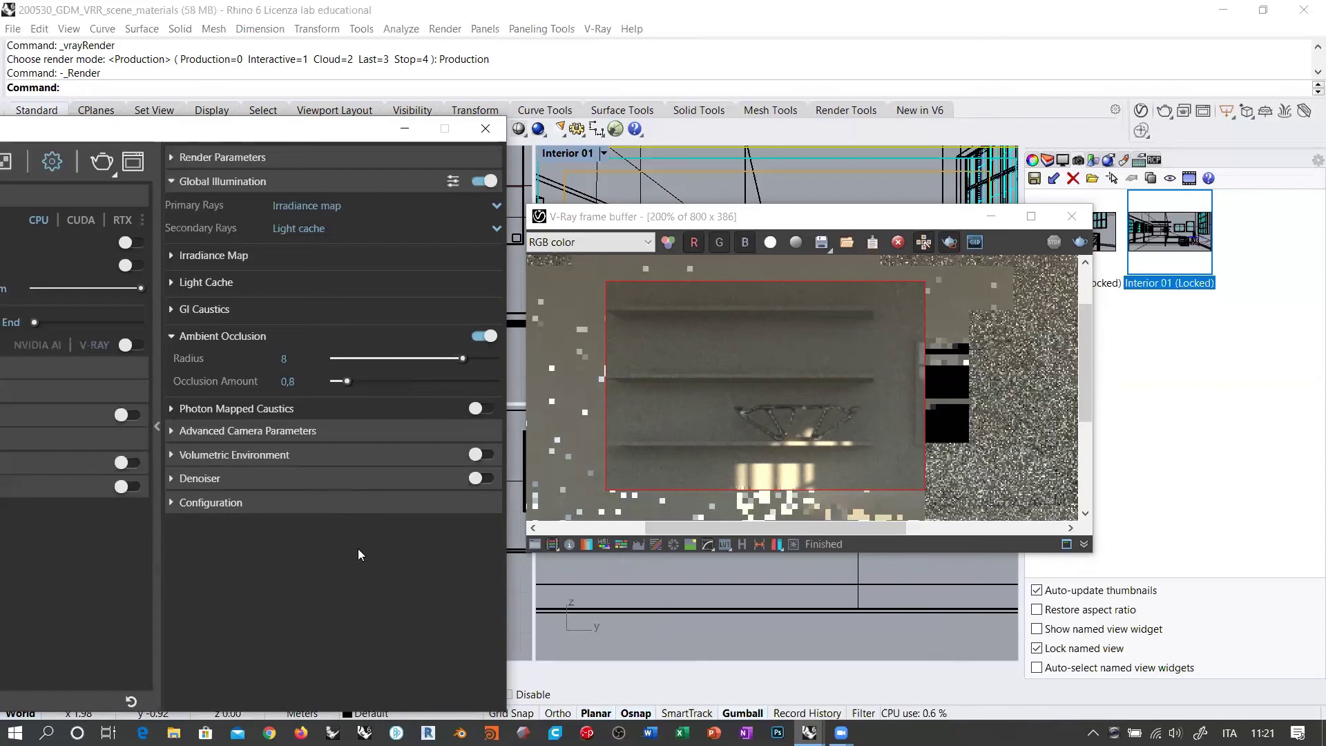
# Turn the Interior 01 camera towards the ceiling corner, set the Occlusion Amount to 6,7 and render the full frame.
pyautogui.moveTo(656, 216); pyautogui.dragTo(809, 350)
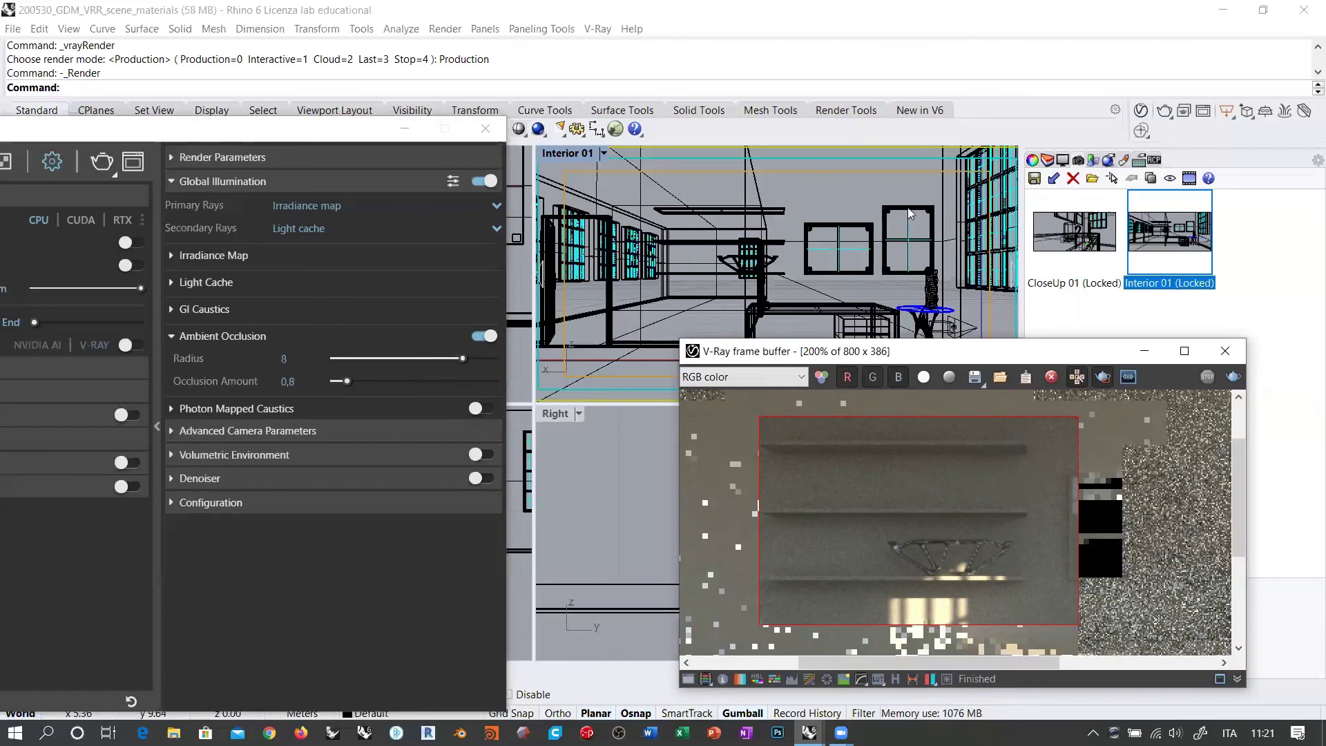
pyautogui.keyDown('shift'); pyautogui.moveTo(902, 199); pyautogui.dragTo(886, 229, button='right'); pyautogui.keyUp('shift')
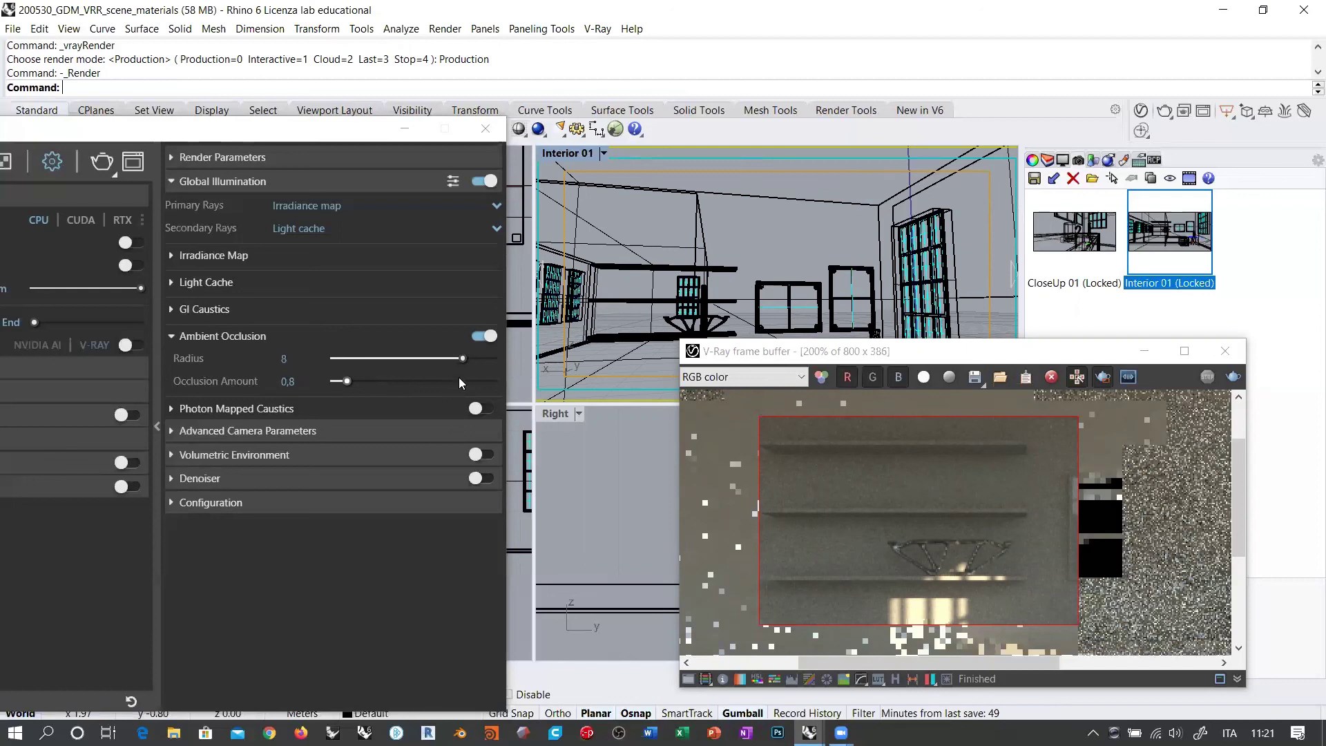
pyautogui.moveTo(345, 381); pyautogui.dragTo(432, 382)
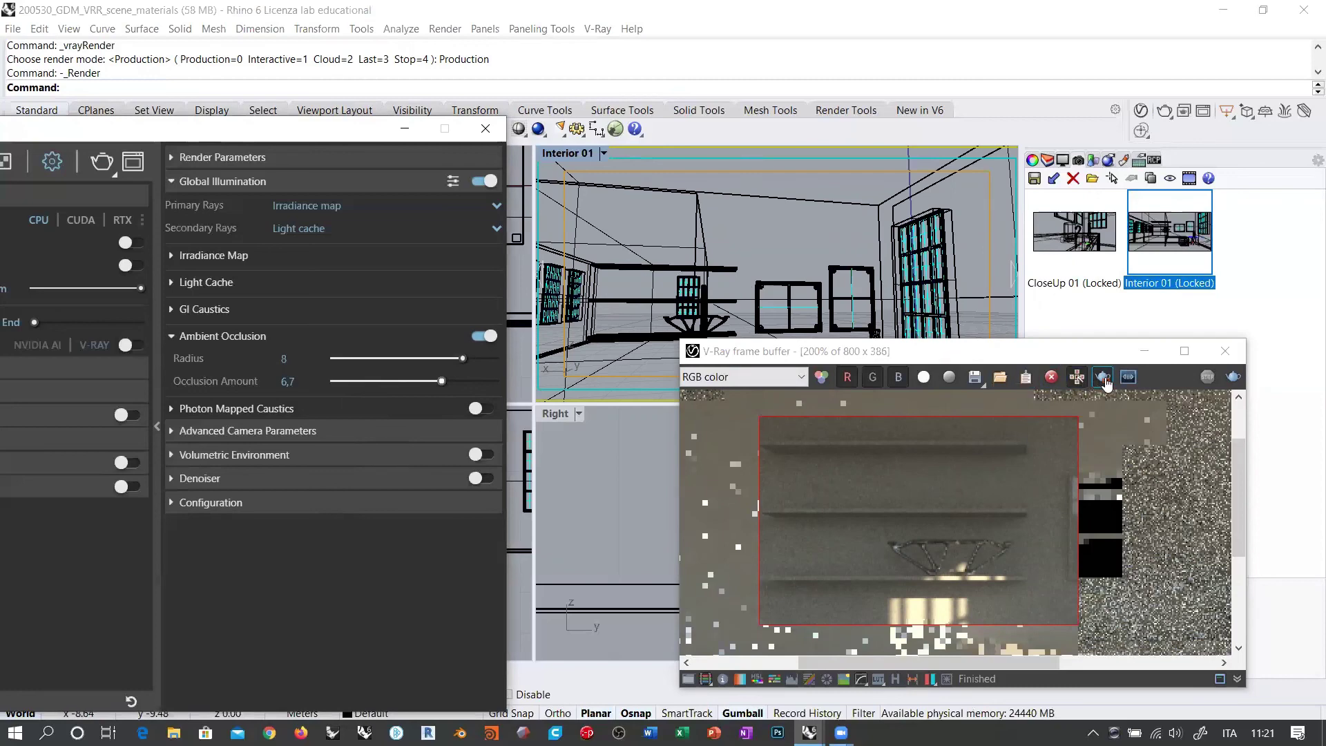
pyautogui.keyDown('shift'); pyautogui.moveTo(854, 266); pyautogui.dragTo(911, 238, button='right'); pyautogui.keyUp('shift')
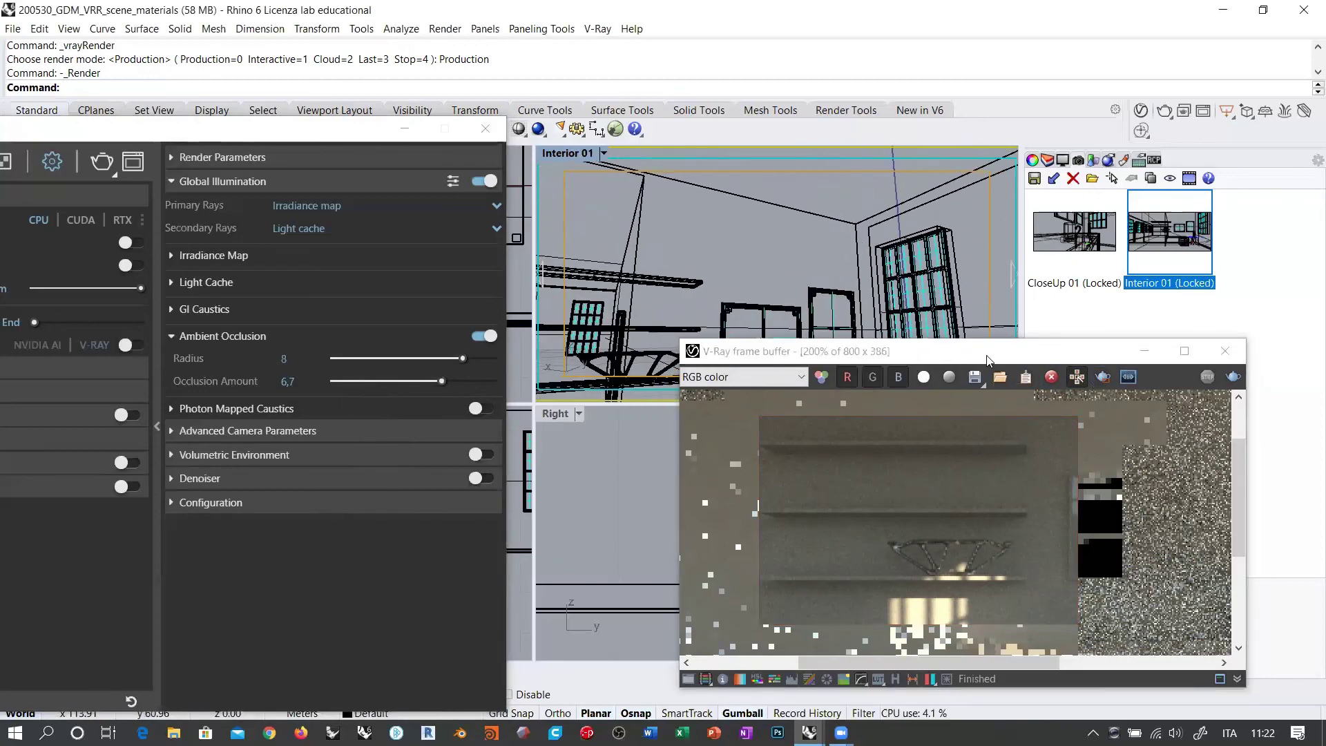
pyautogui.doubleClick(928, 391)
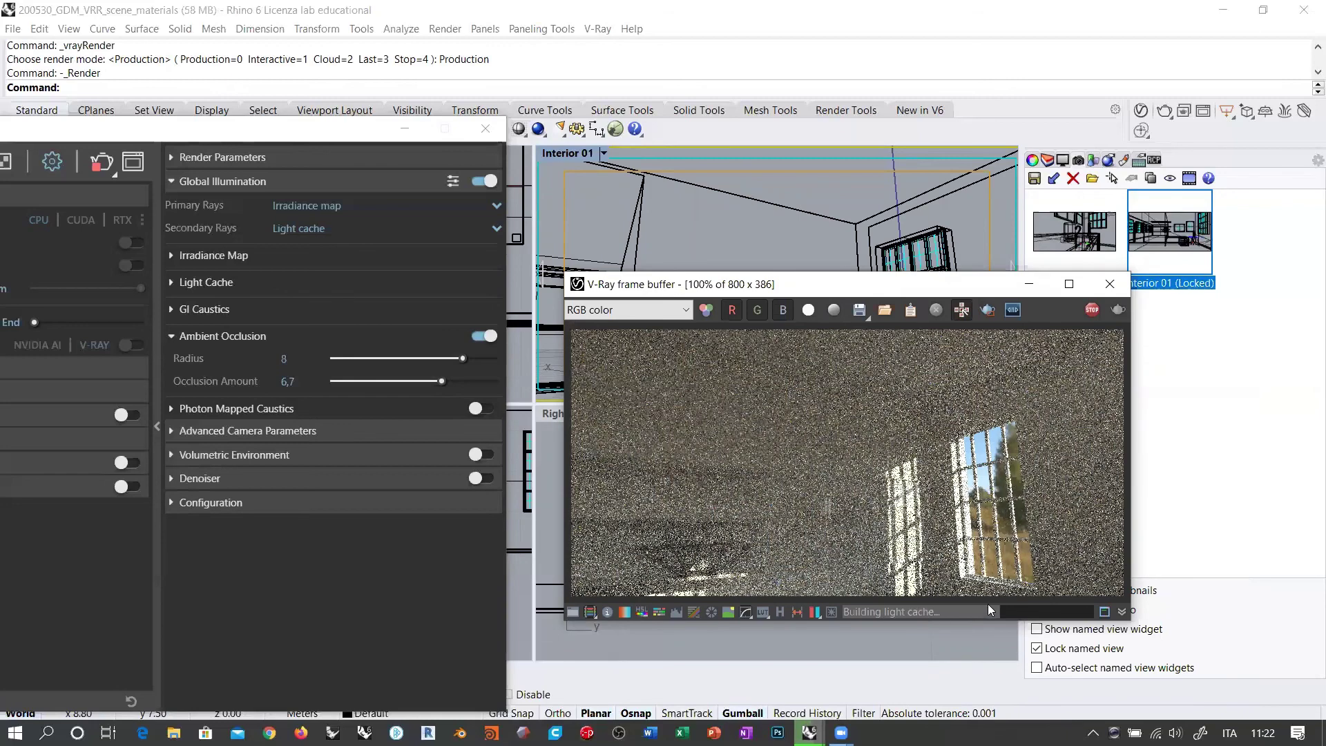
# Stop the full render and render only a region around the ceiling corner above the windows.
pyautogui.click(1092, 310)
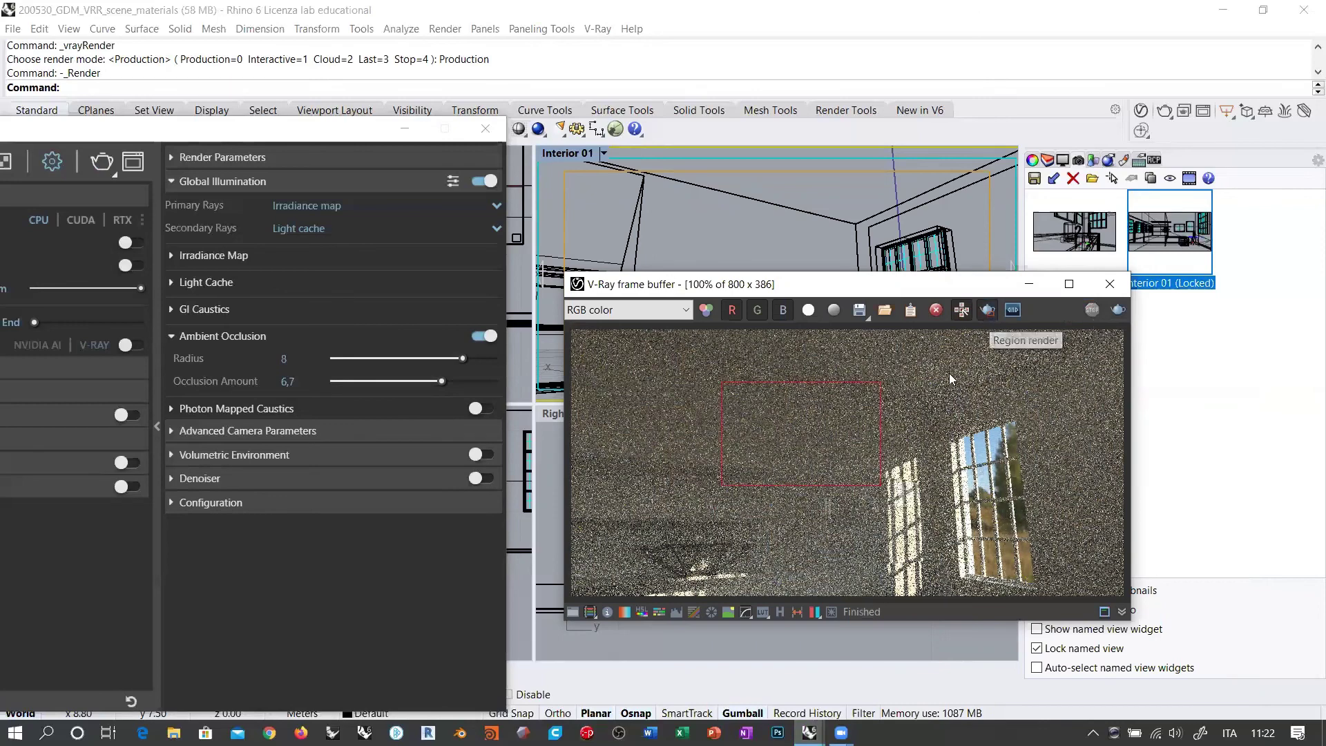
pyautogui.moveTo(979, 354); pyautogui.dragTo(784, 445)
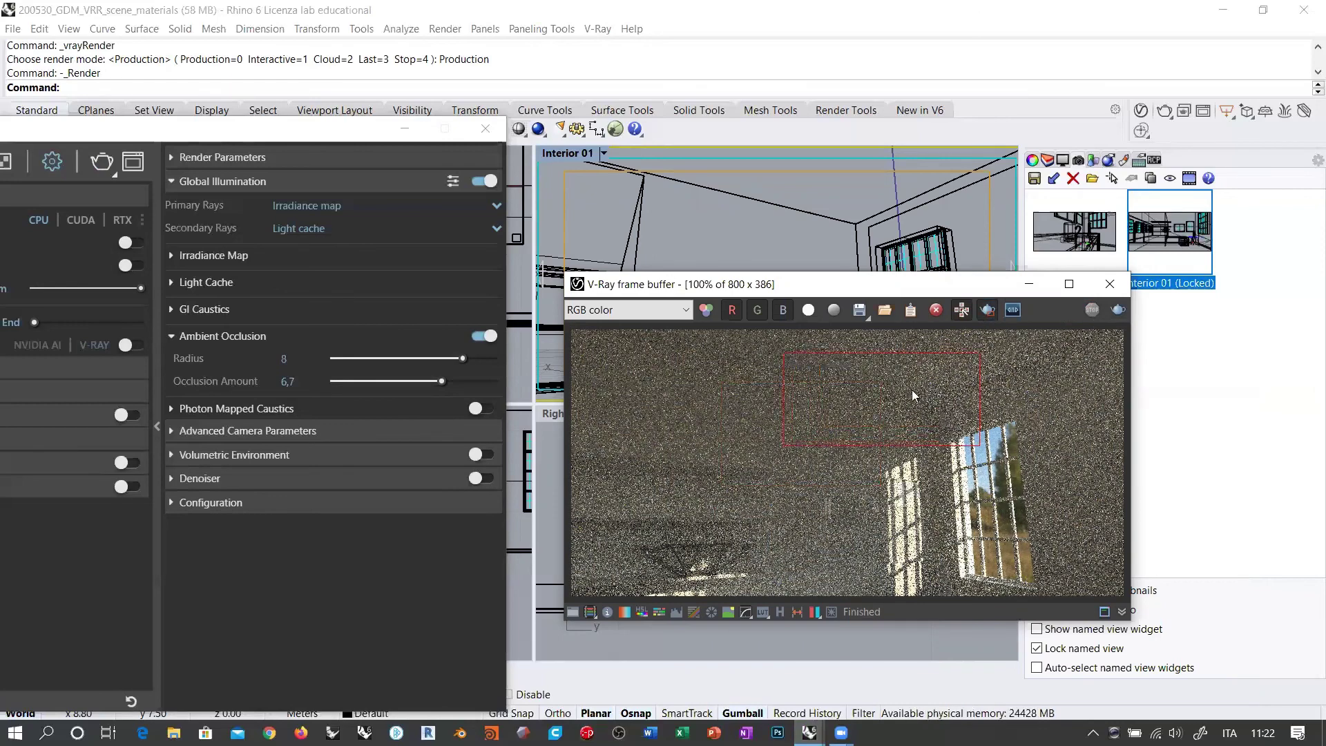
pyautogui.click(1166, 113)
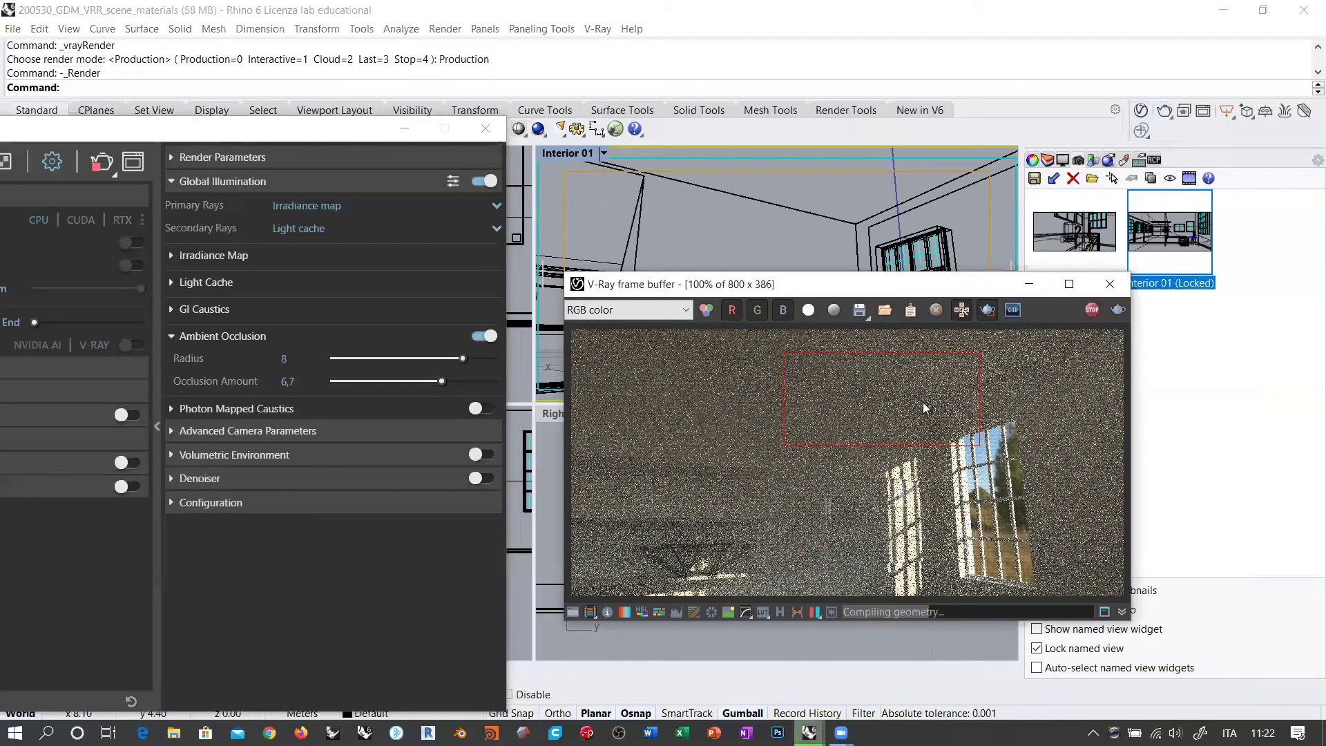
pyautogui.scroll(1, 905, 377)
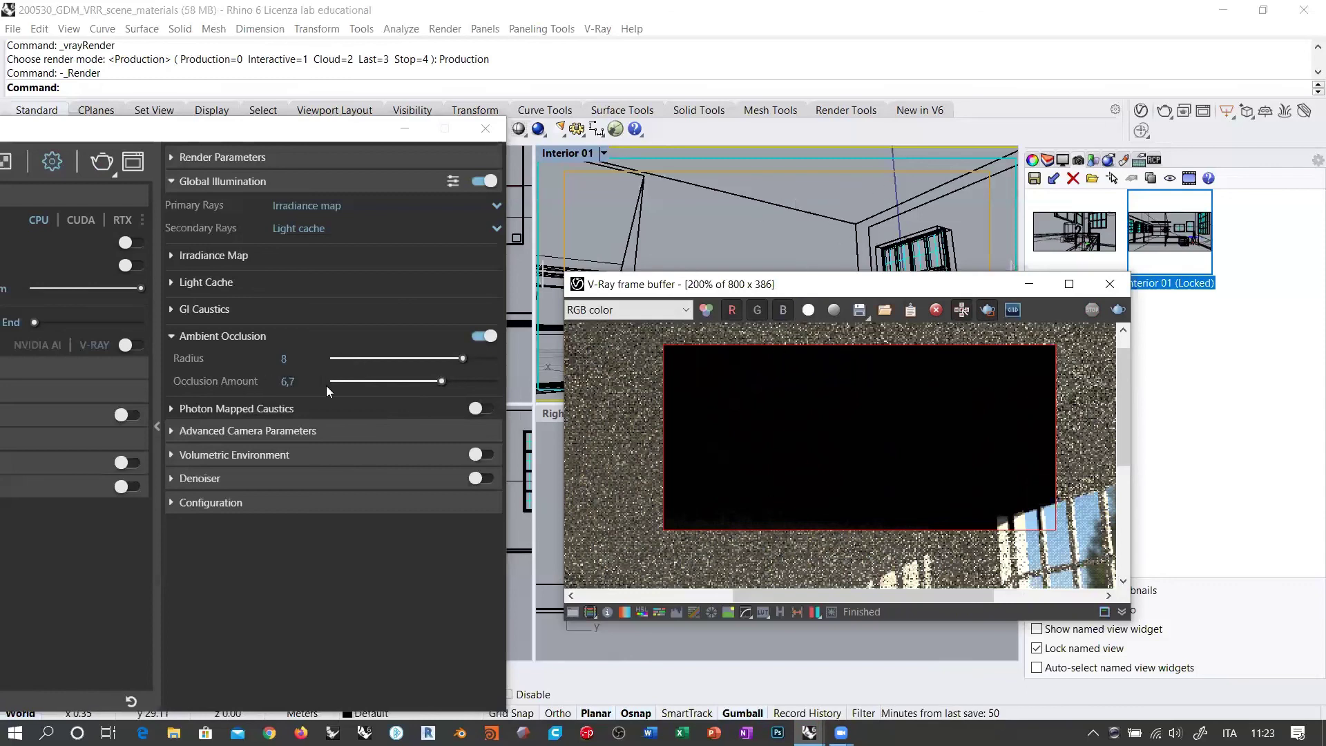
# Set the Occlusion Amount to 2, re-render the ceiling corner region and inspect the result up close.
pyautogui.click(286, 379)
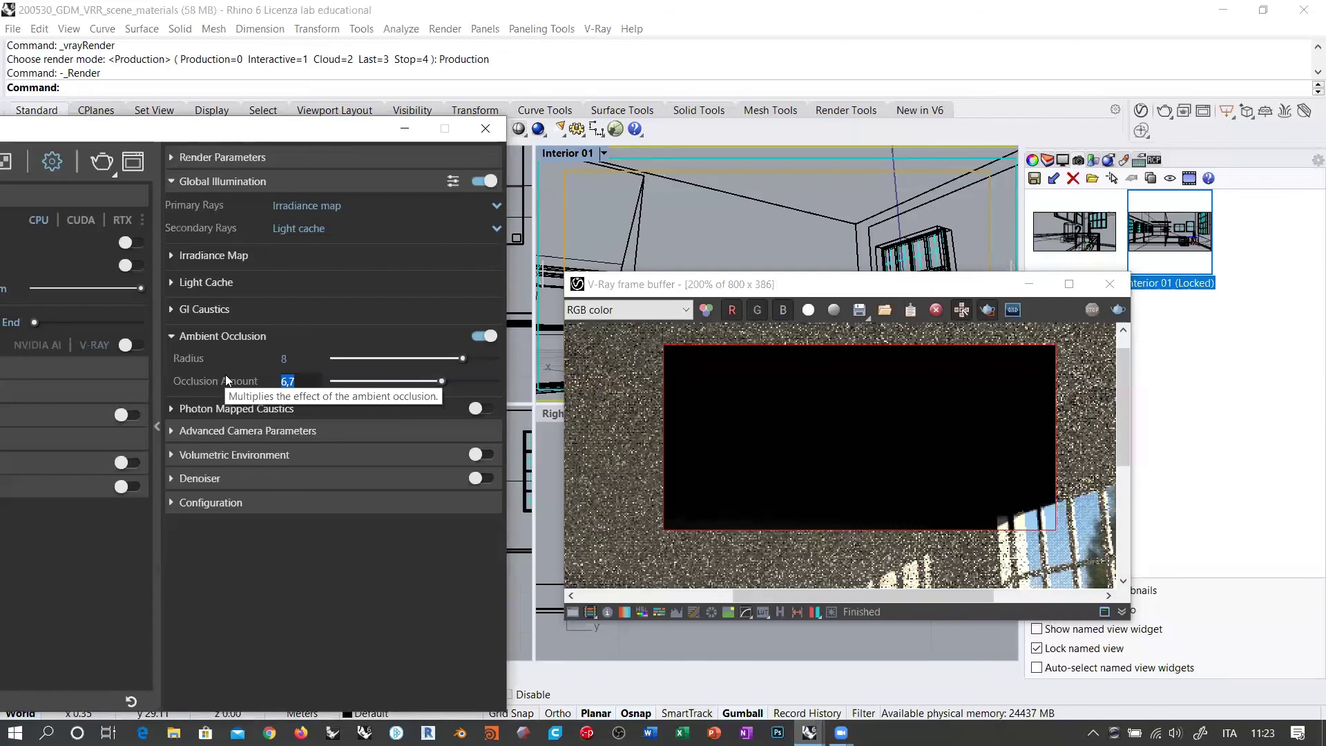
pyautogui.write('2')
pyautogui.press('Return')
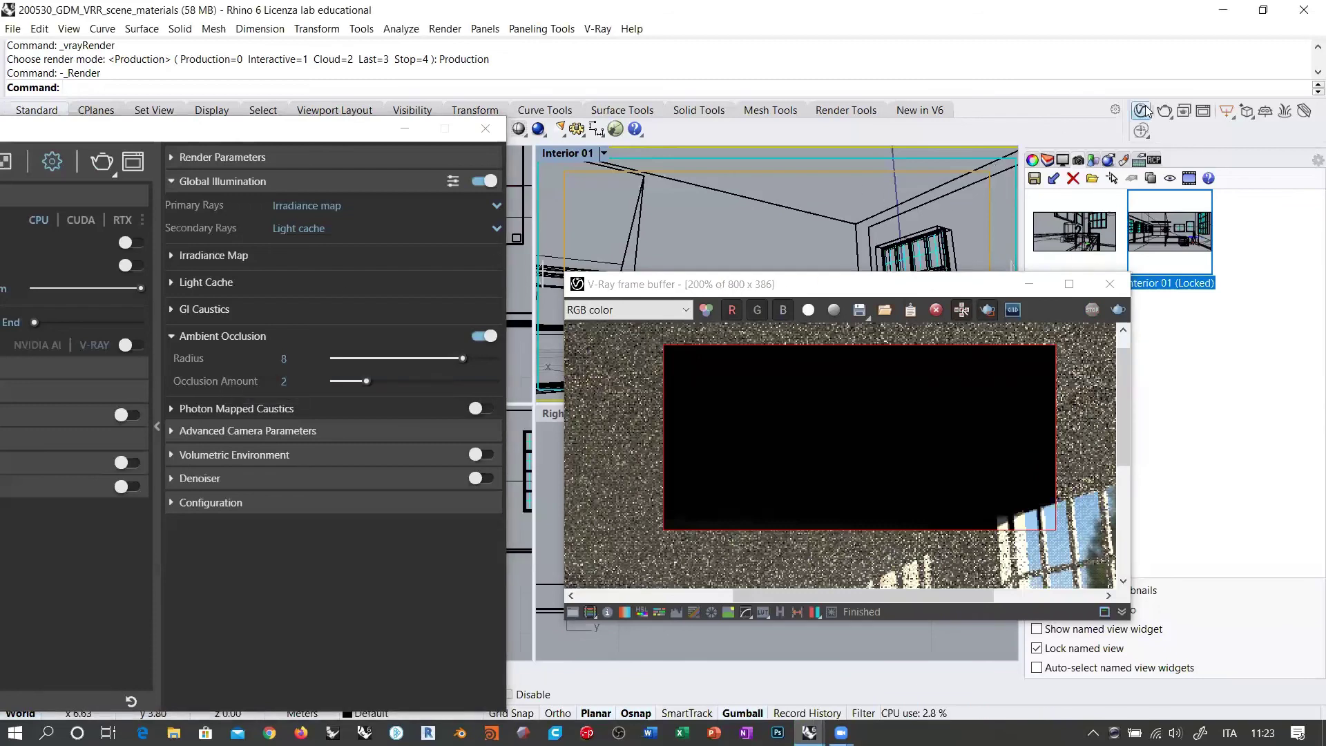
pyautogui.click(942, 412)
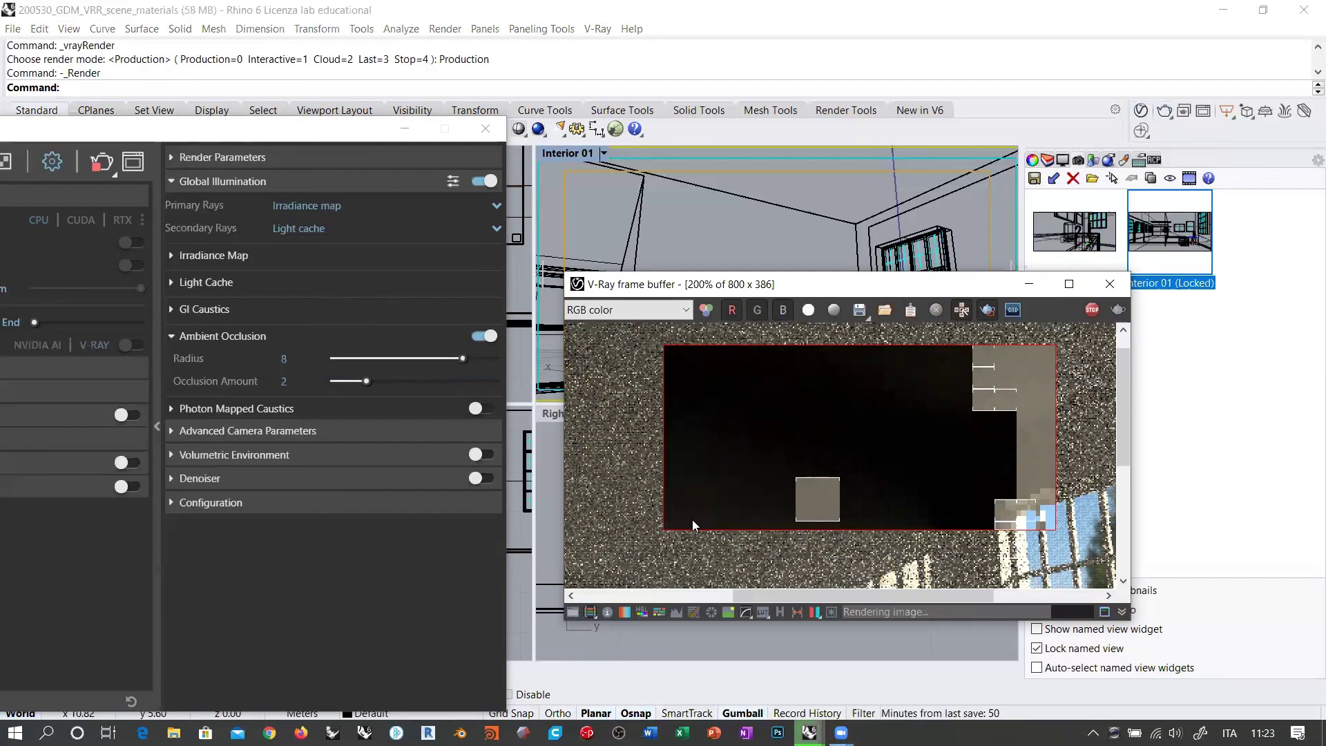
pyautogui.scroll(1, 695, 519)
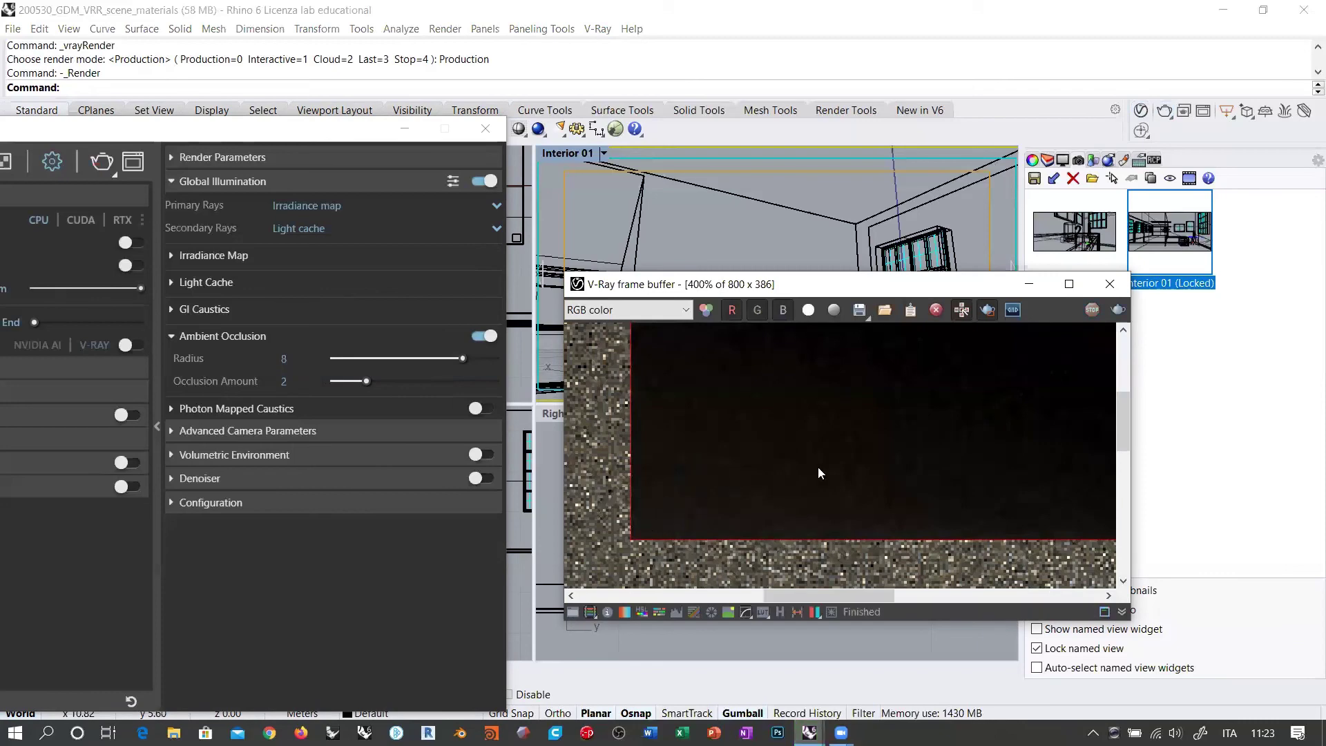
pyautogui.scroll(-1, 649, 517)
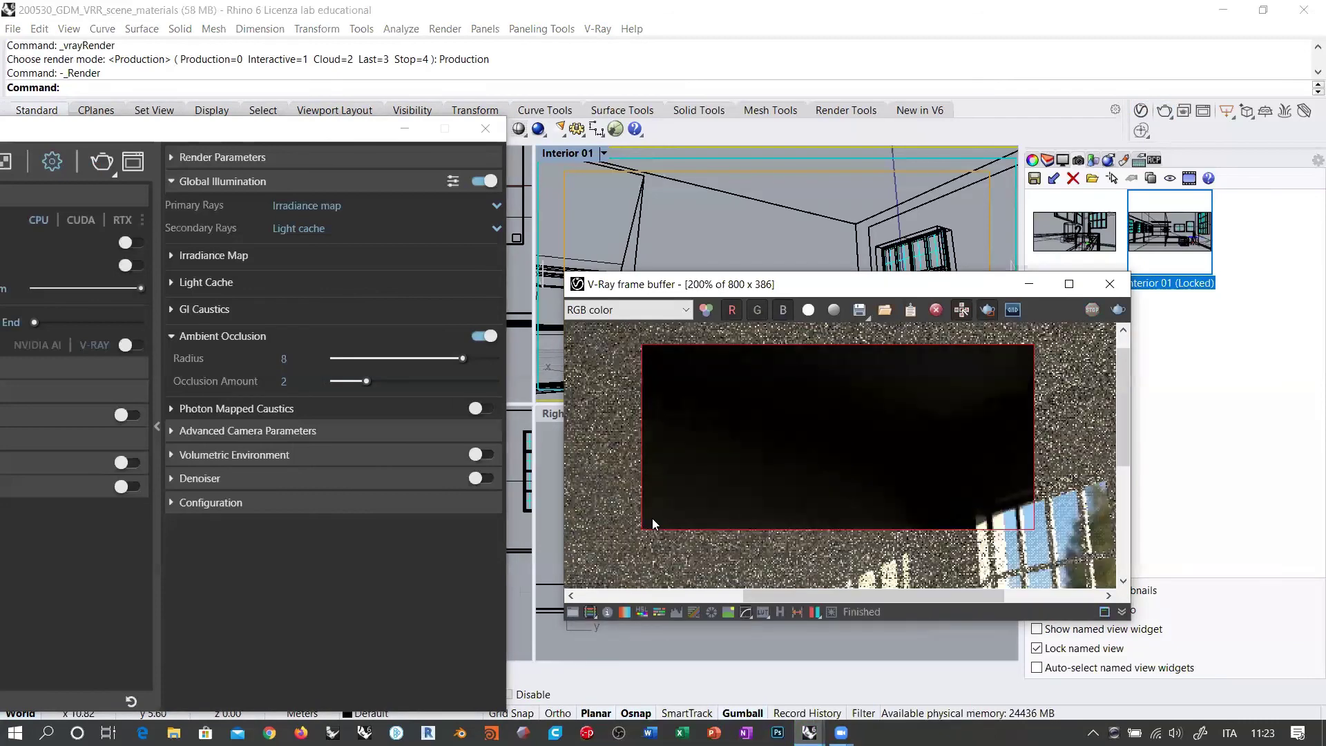
# Set the Occlusion Amount to 1,5 and re-render the ceiling corner region.
pyautogui.doubleClick(284, 382)
pyautogui.write('1,5')
pyautogui.press('Return')
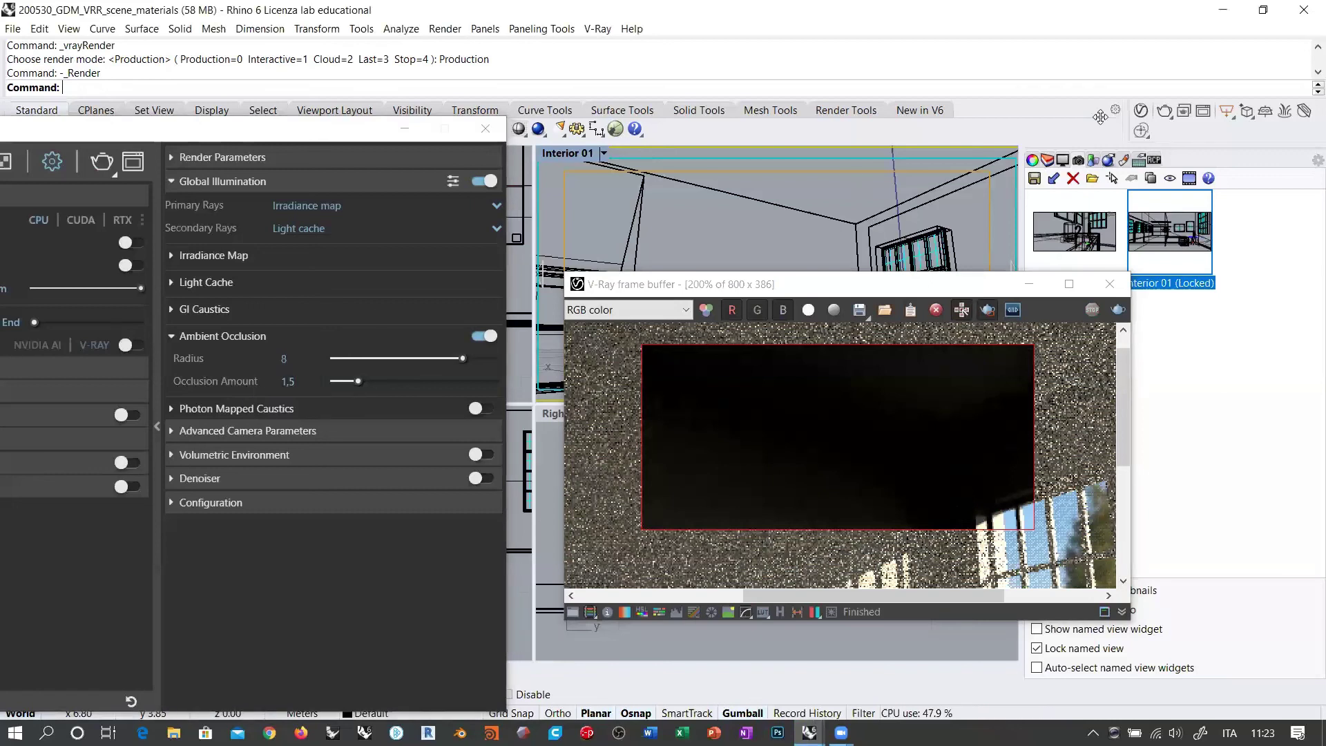
pyautogui.click(1166, 113)
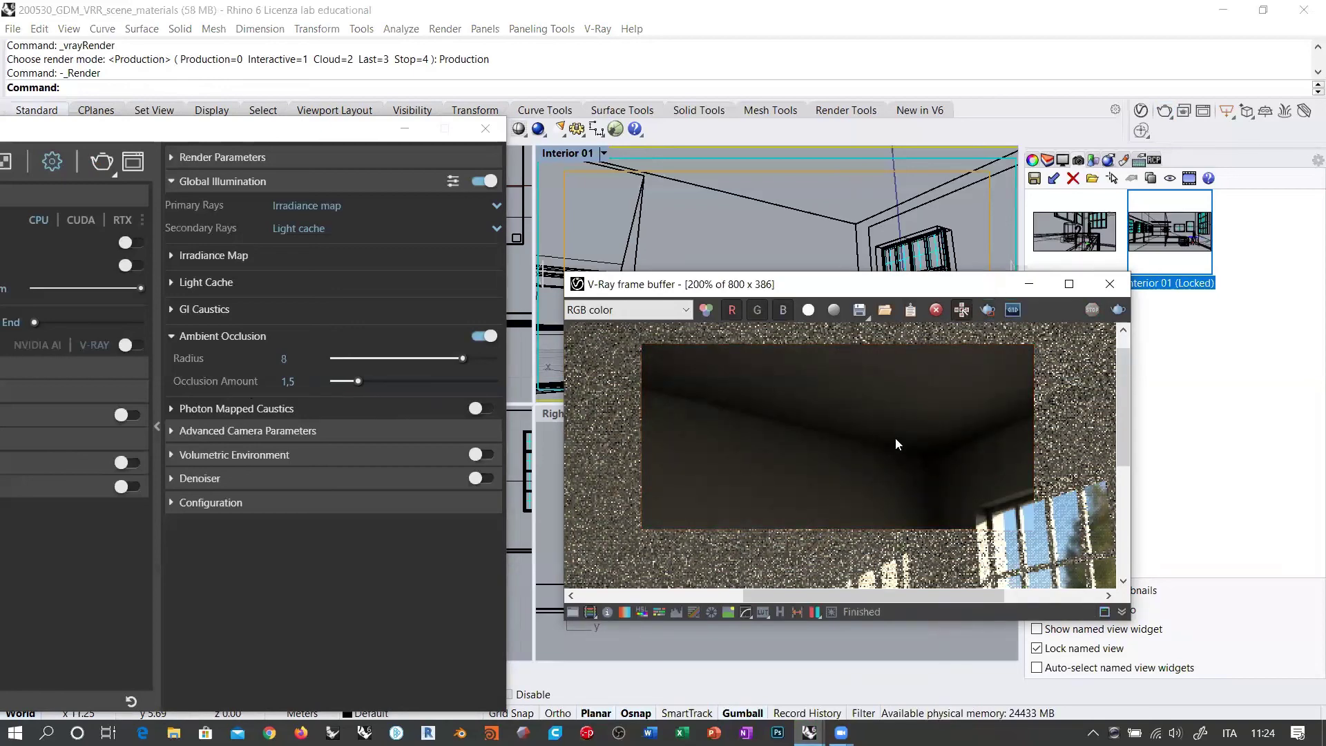
# Restore the original Interior 01 view, redraw the render region over the back wall and shelves, and start rendering it.
pyautogui.scroll(-1, 895, 444)
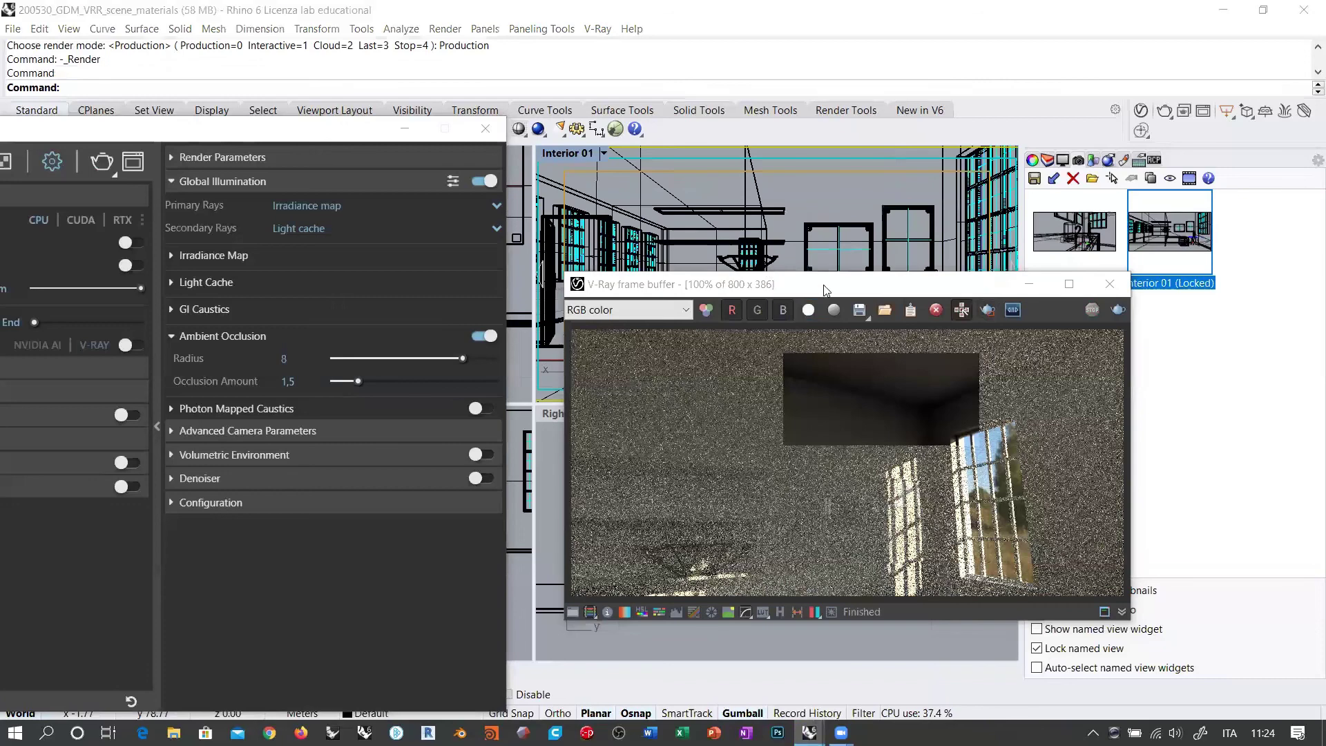
pyautogui.moveTo(824, 290); pyautogui.dragTo(858, 354)
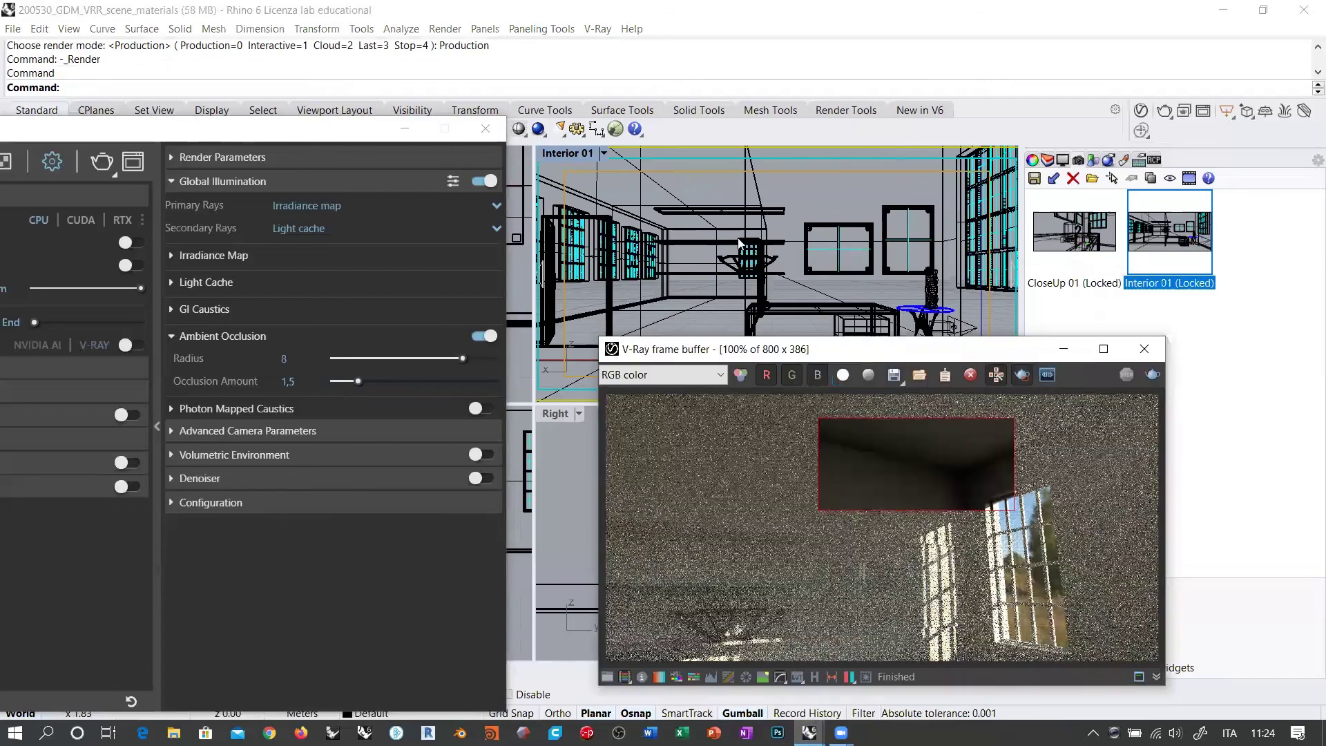
pyautogui.moveTo(703, 432); pyautogui.dragTo(916, 567)
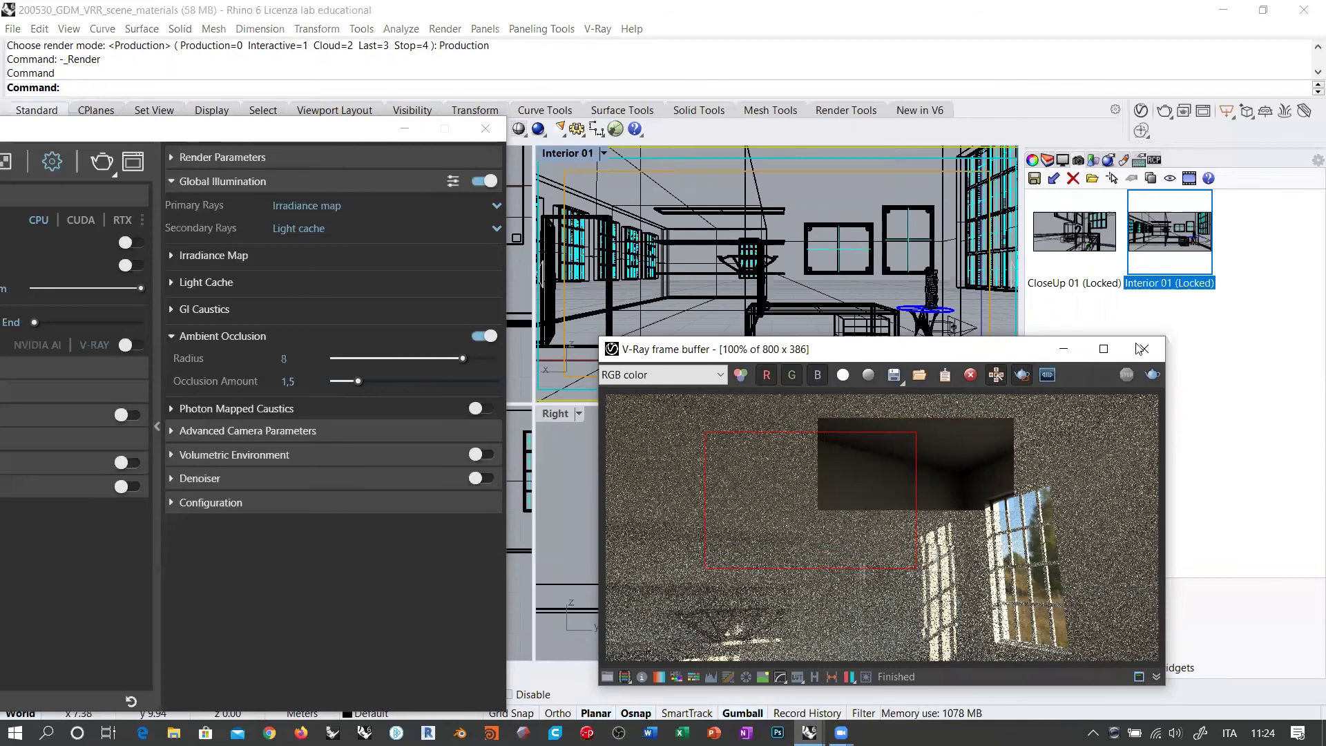
pyautogui.click(1166, 112)
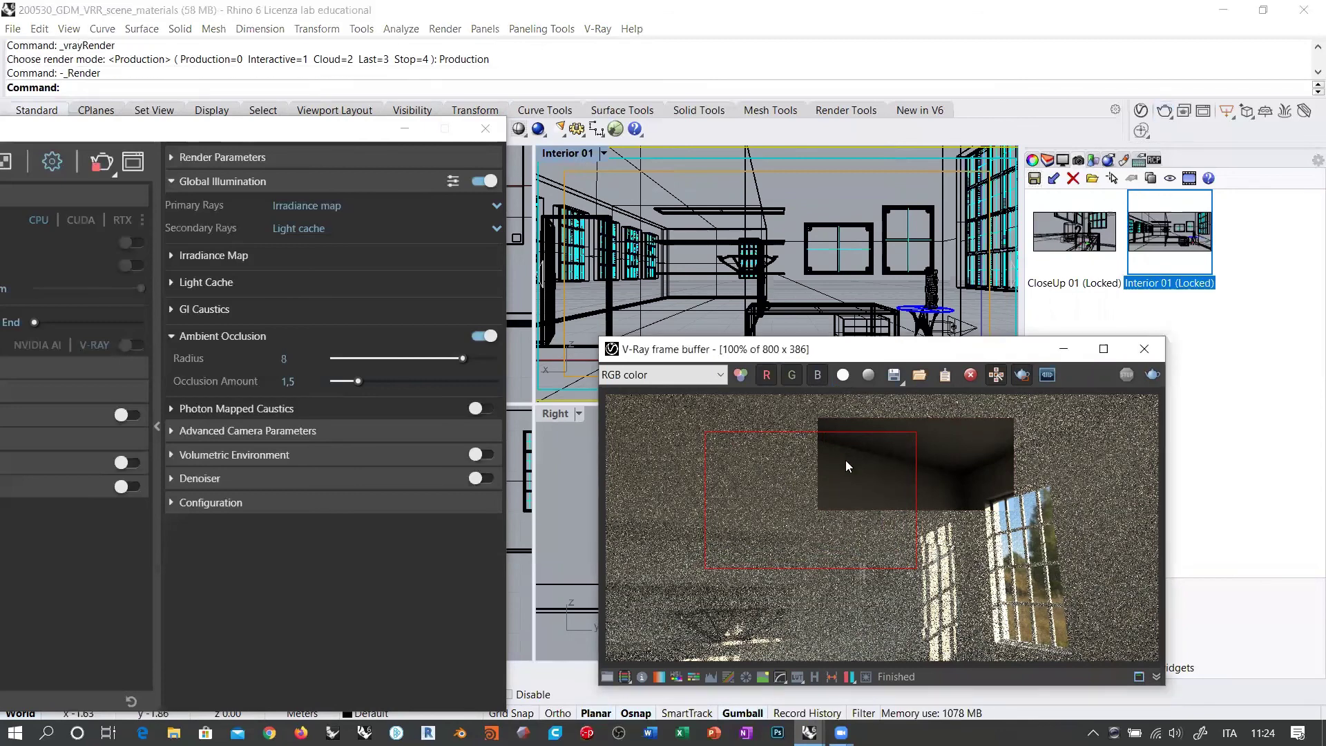